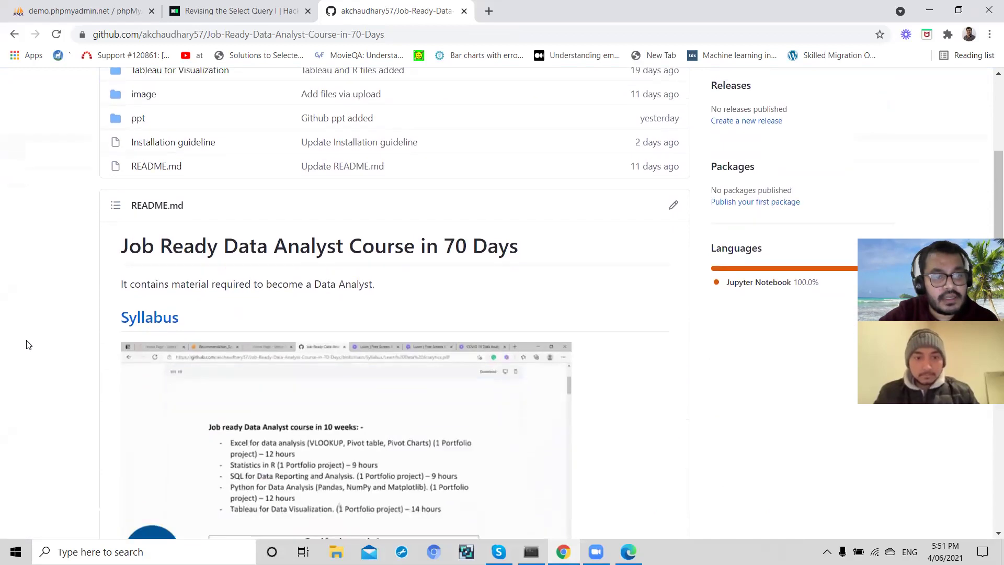
Open Learn Data Analytics.pdf from the repository's Syllabus folder and read the course overview and Excel weeks
{"action": "left_click", "coordinate": [148, 170]}
{"action": "left_click", "coordinate": [165, 312]}
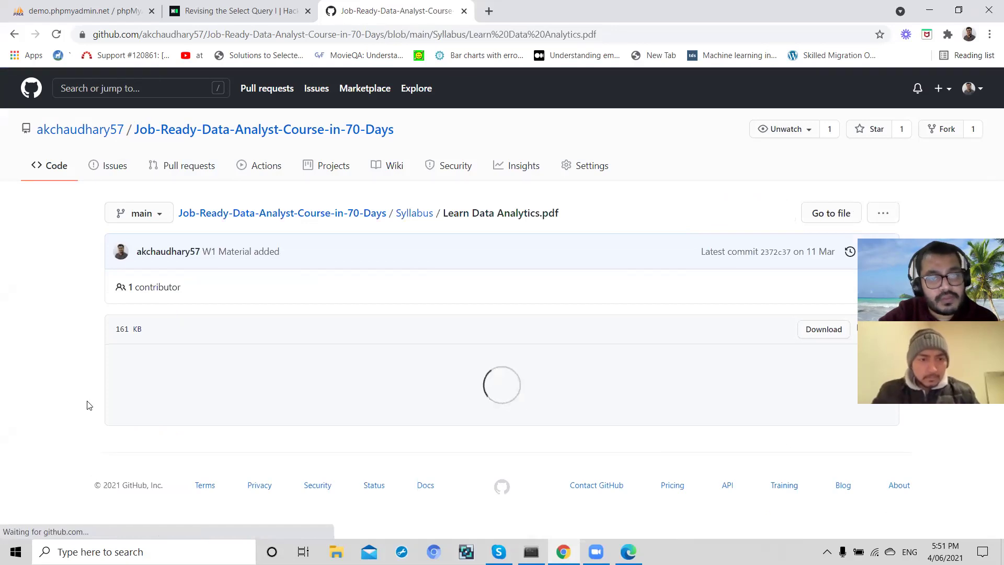
{"action": "scroll", "coordinate": [88, 405], "scroll_direction": "down", "scroll_amount": 9}
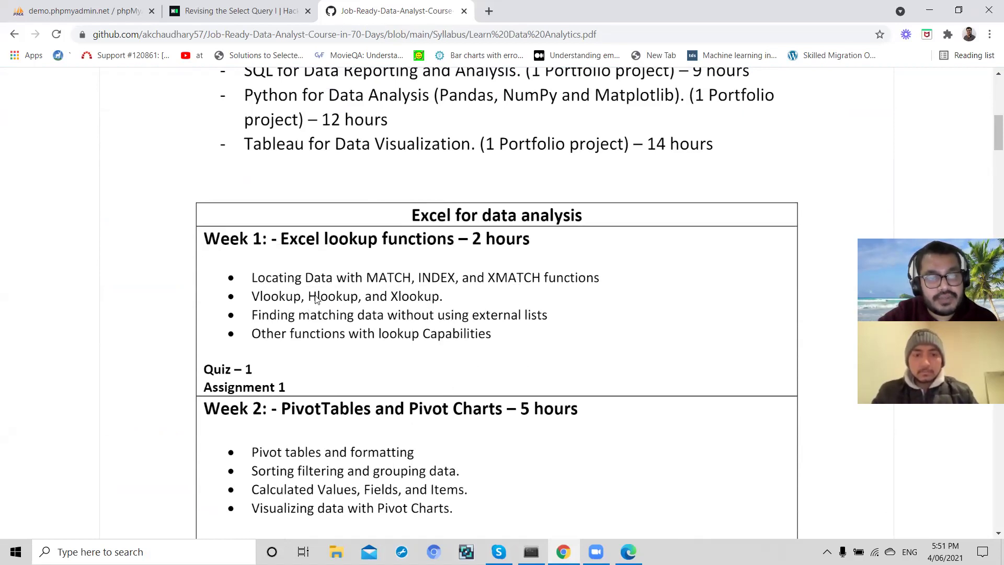
{"action": "scroll", "coordinate": [316, 299], "scroll_direction": "up", "scroll_amount": 10}
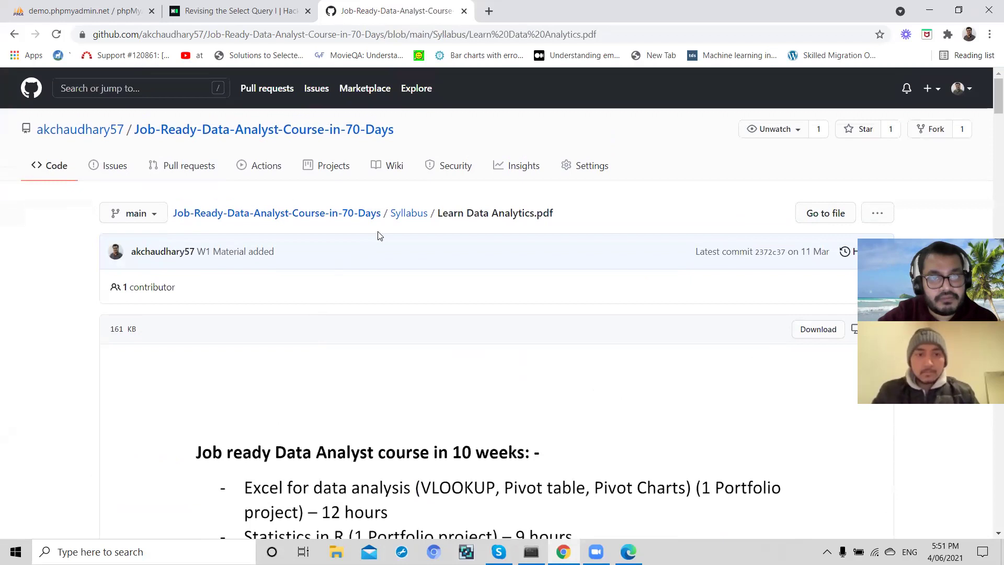
Reopen Learn Data Analytics.pdf from the Syllabus folder and examine the syllabus through the SQL section and back to the overview
{"action": "left_click", "coordinate": [408, 212]}
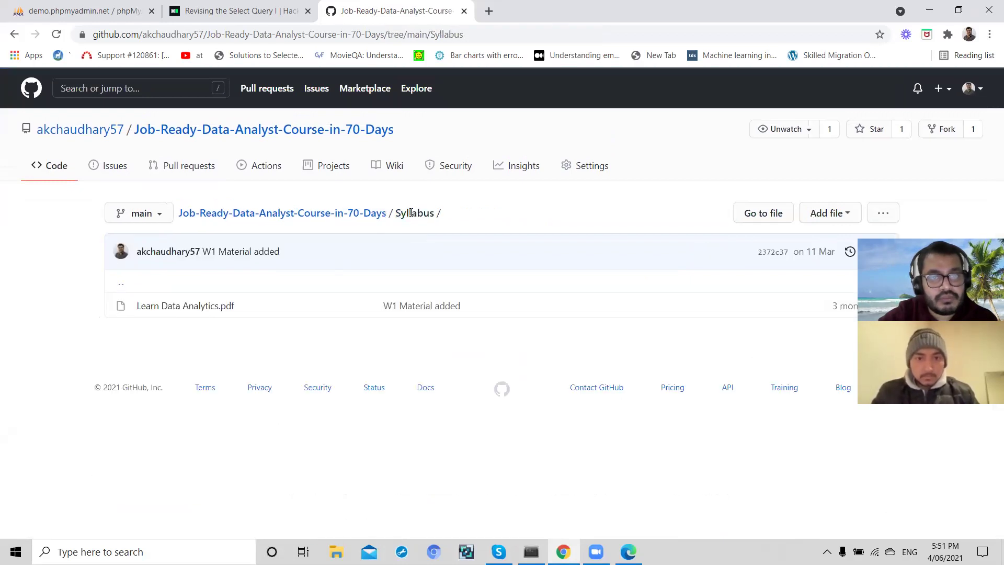
{"action": "left_click", "coordinate": [188, 308]}
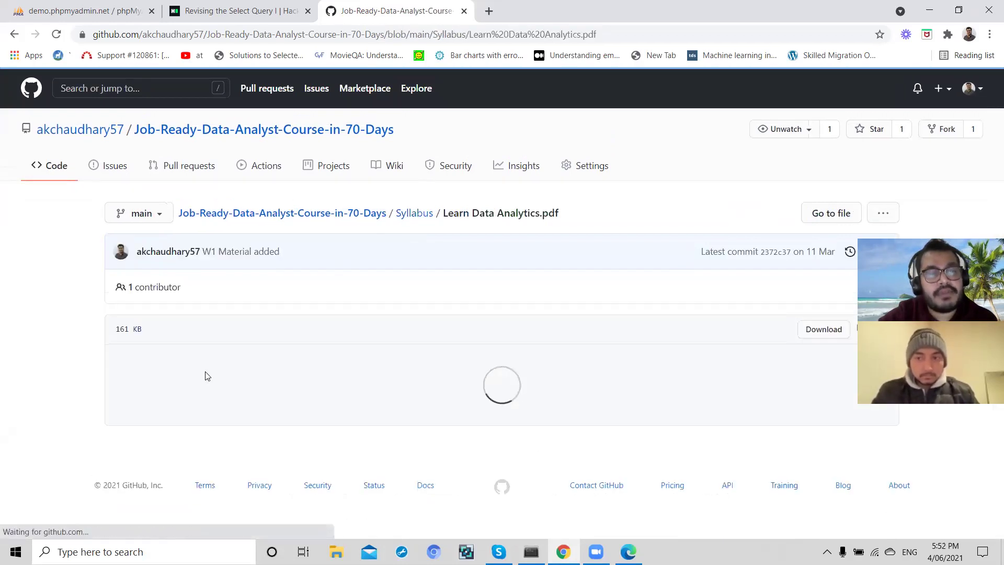
{"action": "scroll", "coordinate": [205, 369], "scroll_direction": "down", "scroll_amount": 6}
{"action": "scroll", "coordinate": [205, 376], "scroll_direction": "down", "scroll_amount": 20}
{"action": "scroll", "coordinate": [205, 376], "scroll_direction": "down", "scroll_amount": 17}
{"action": "scroll", "coordinate": [205, 375], "scroll_direction": "down", "scroll_amount": 5}
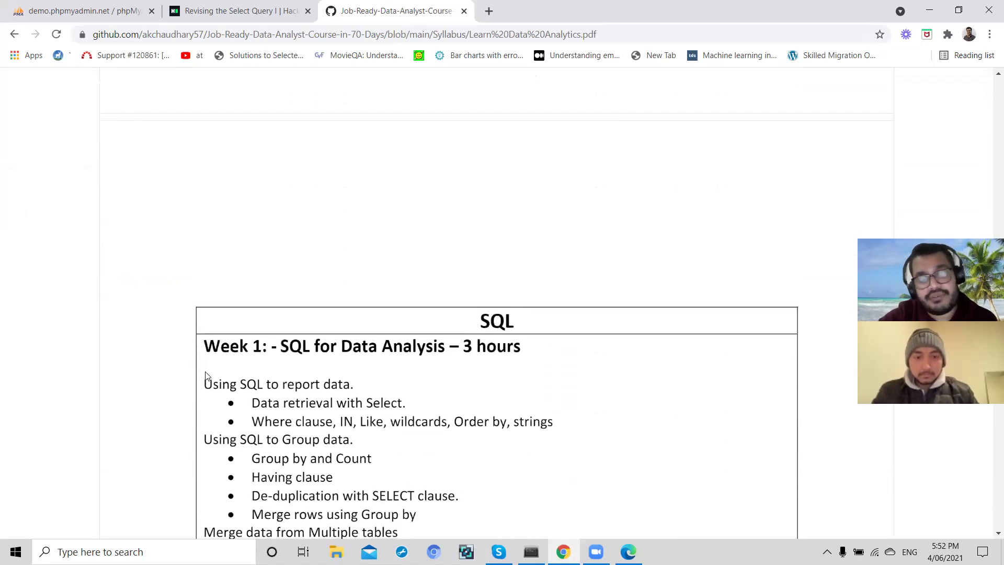
{"action": "scroll", "coordinate": [205, 375], "scroll_direction": "down", "scroll_amount": 4}
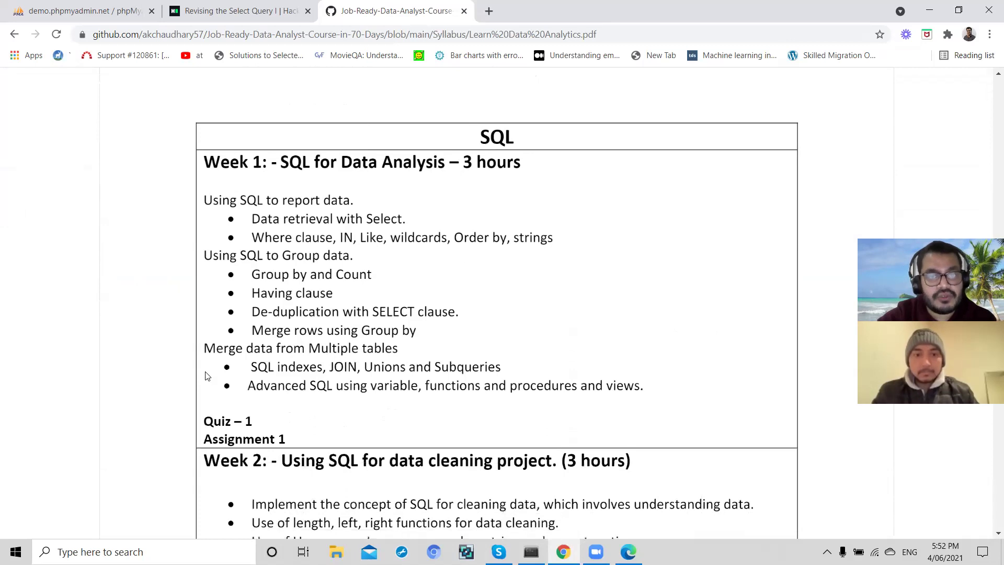
{"action": "scroll", "coordinate": [205, 376], "scroll_direction": "up", "scroll_amount": 2}
{"action": "scroll", "coordinate": [204, 375], "scroll_direction": "up", "scroll_amount": 20}
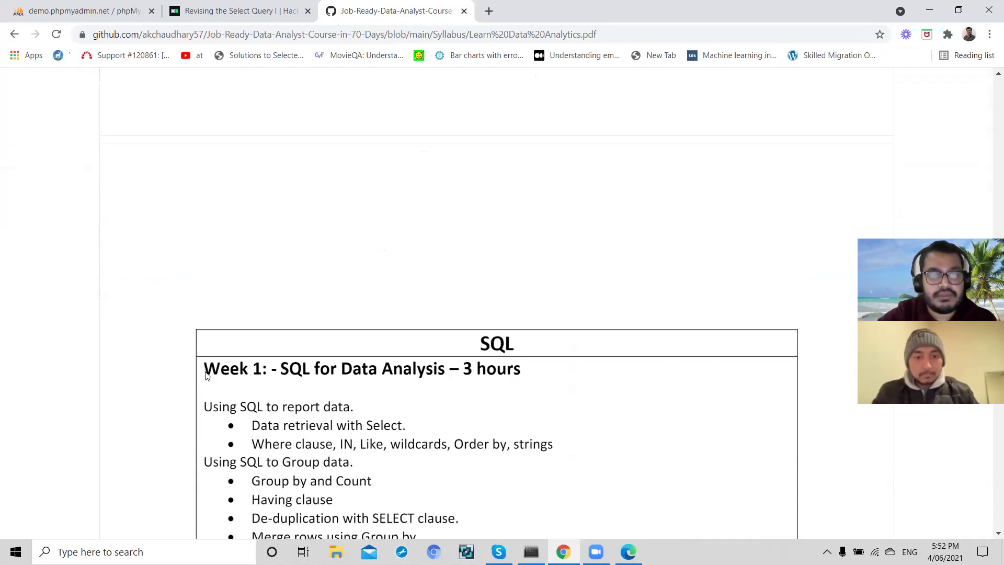
{"action": "scroll", "coordinate": [205, 375], "scroll_direction": "up", "scroll_amount": 14}
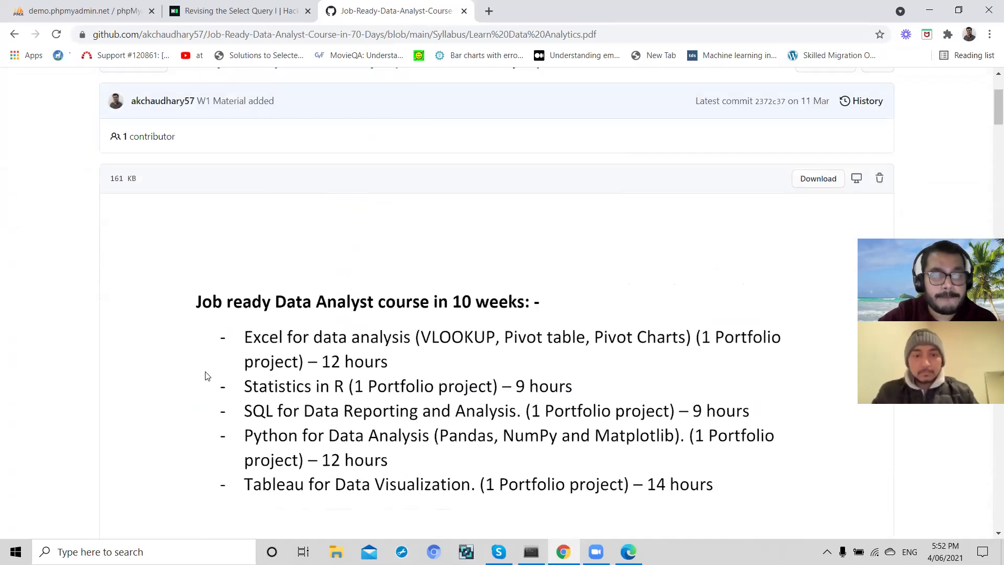
Open the W1/Excel_Lookup_Functions/Exercise Files folder under DA using Excel in the course repository
{"action": "left_click", "coordinate": [371, 216]}
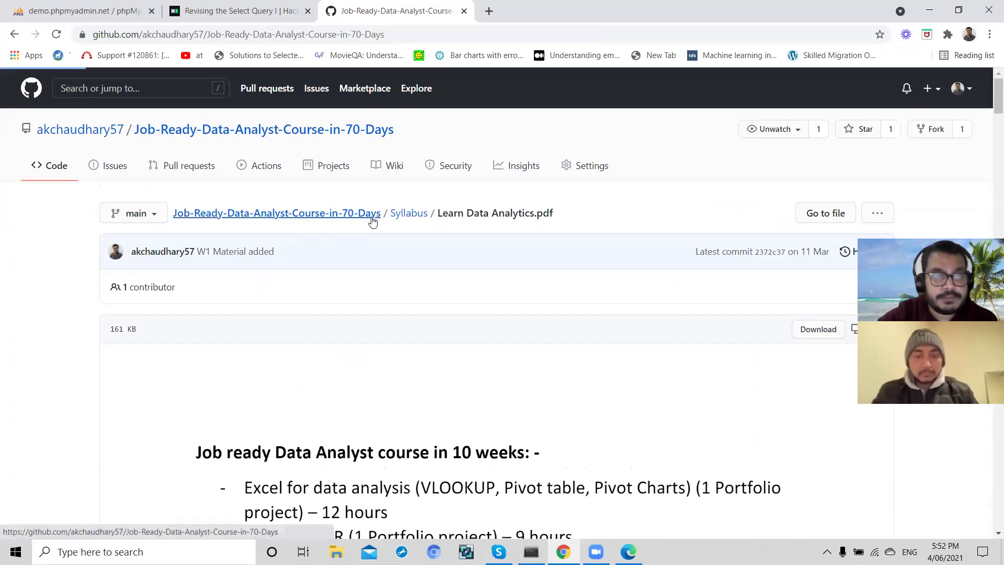
{"action": "left_click", "coordinate": [168, 283]}
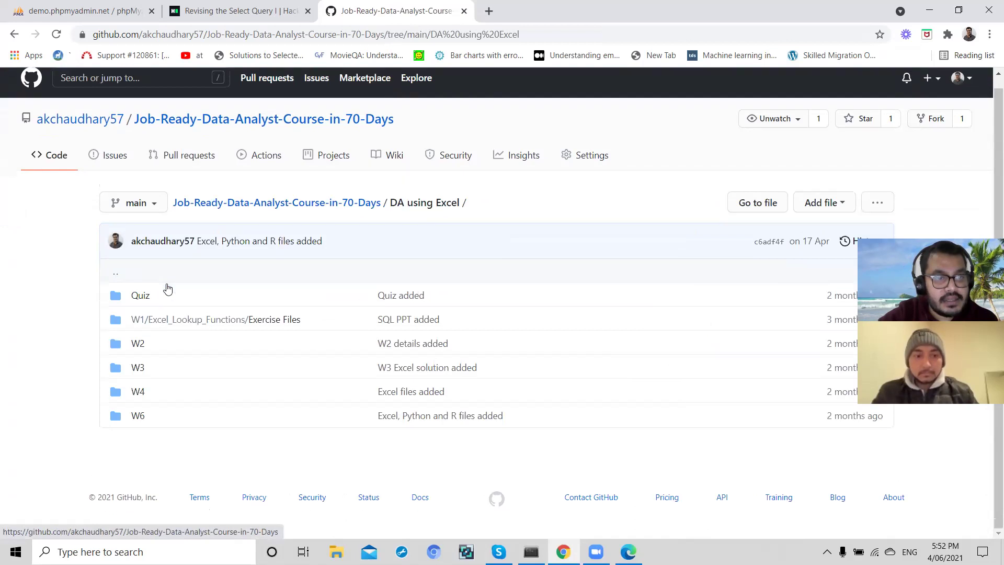
{"action": "left_click", "coordinate": [140, 324]}
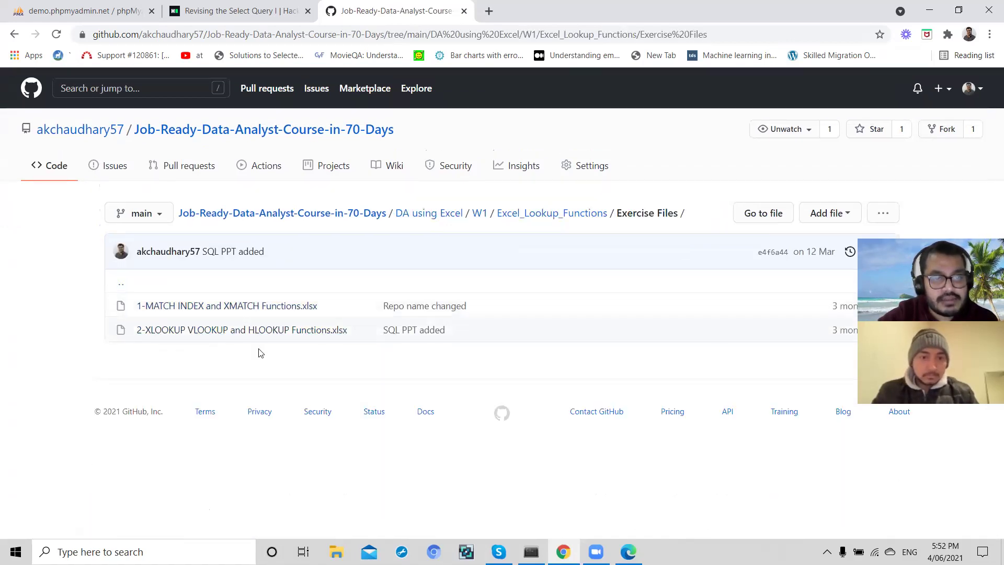
Select the full web address of the repository's Exercise Files page
{"action": "left_click", "coordinate": [469, 37]}
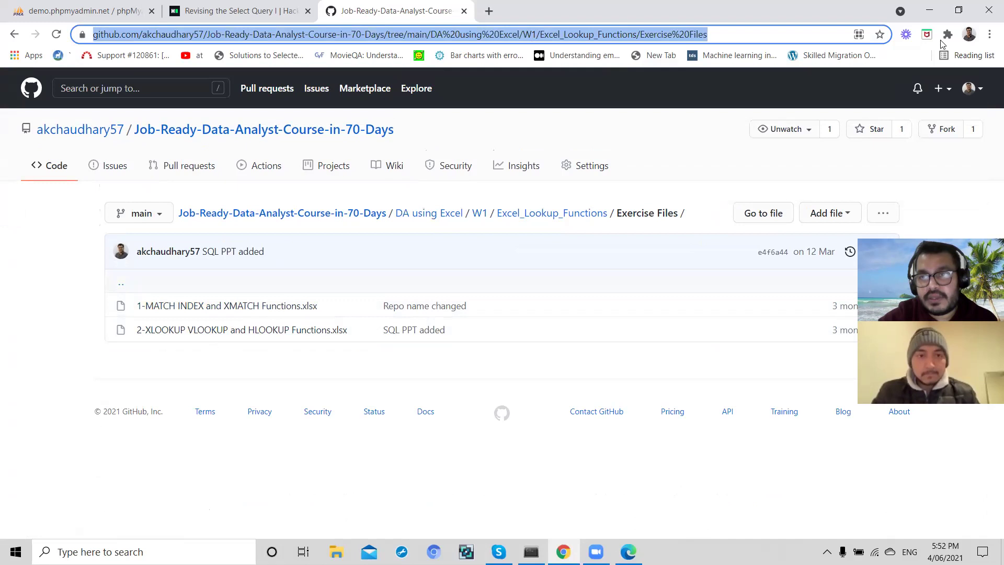
{"action": "left_click", "coordinate": [574, 334]}
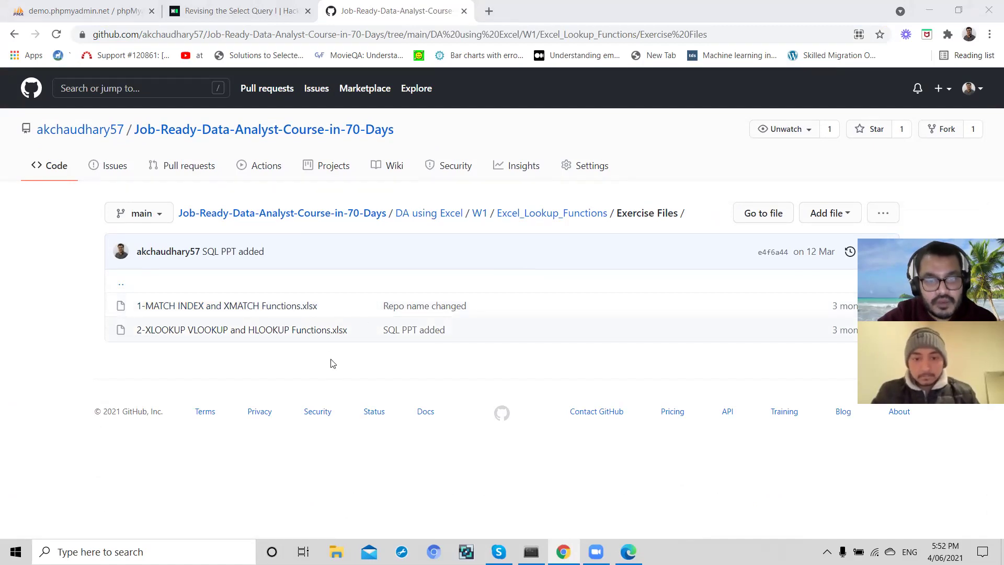
{"action": "mouse_move", "coordinate": [563, 552]}
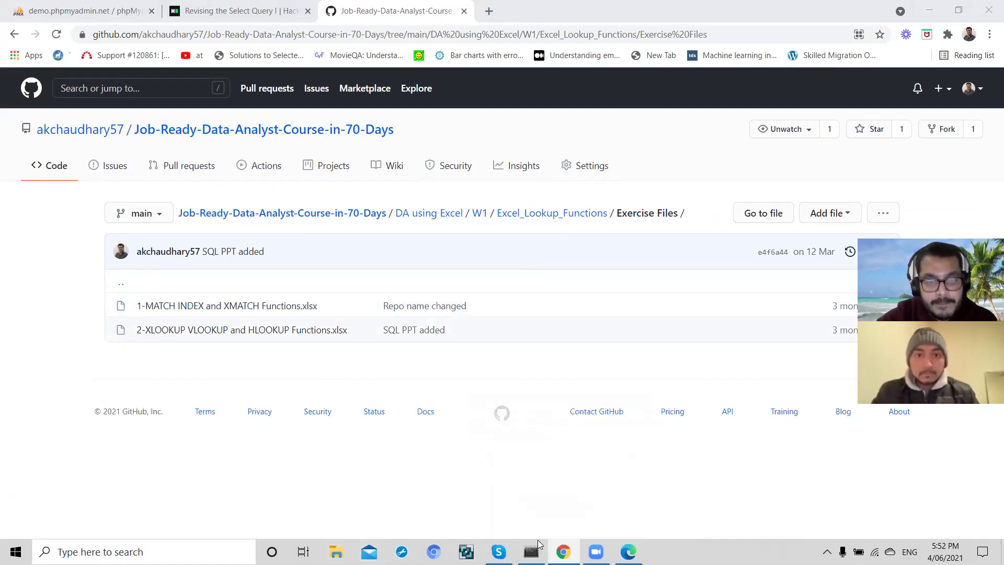
{"action": "left_click", "coordinate": [563, 552]}
{"action": "left_click", "coordinate": [563, 551]}
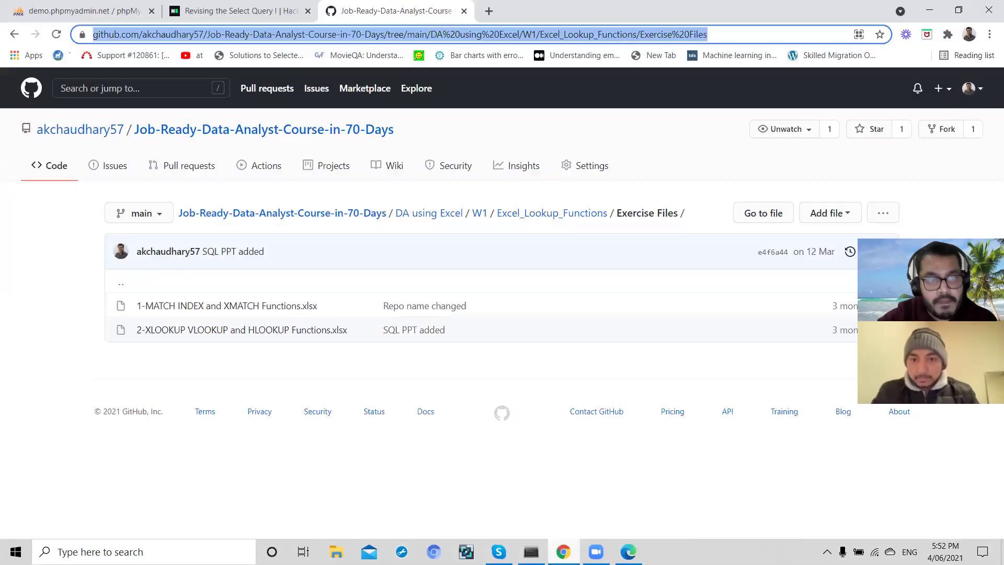
Switch to File Explorer and open the 1-MATCH INDEX and XMATCH Functions workbook from Data-Analyst-Course > DA using Excel > W1 > Excel_Lookup_Functions > Exercise Files
{"action": "left_click", "coordinate": [563, 552]}
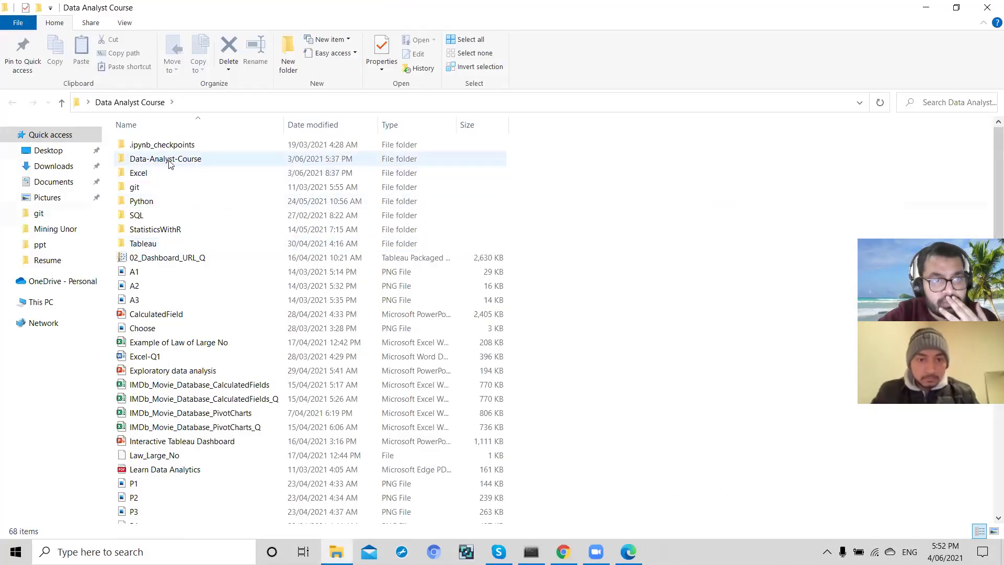
{"action": "double_click", "coordinate": [169, 161]}
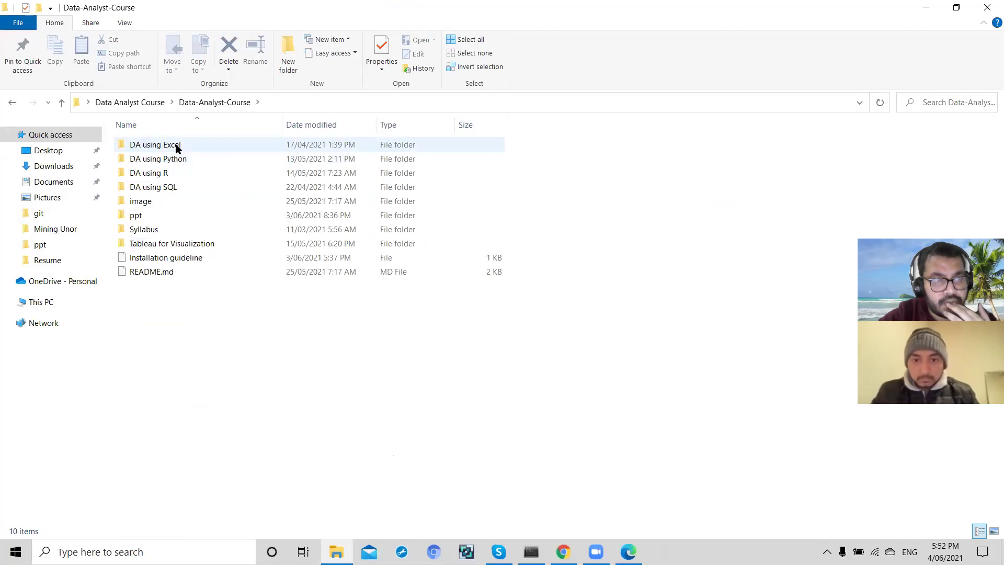
{"action": "double_click", "coordinate": [175, 145]}
{"action": "double_click", "coordinate": [178, 158]}
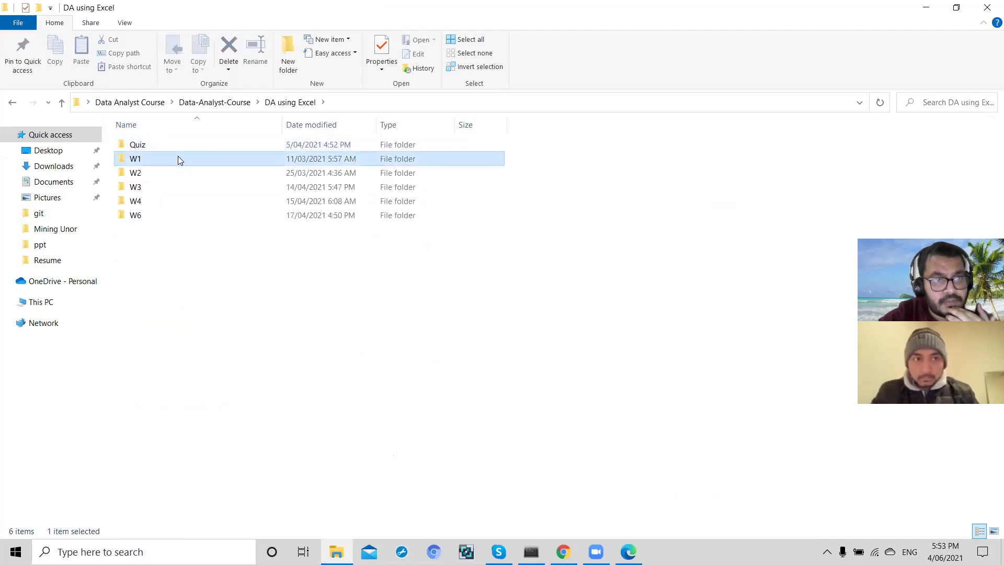
{"action": "double_click", "coordinate": [187, 151]}
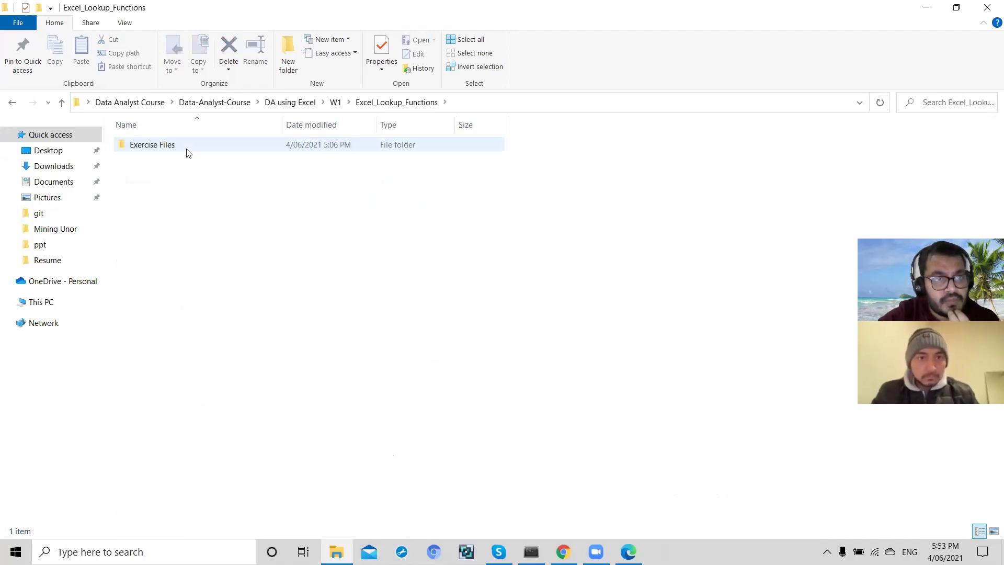
{"action": "double_click", "coordinate": [188, 152]}
{"action": "double_click", "coordinate": [200, 149]}
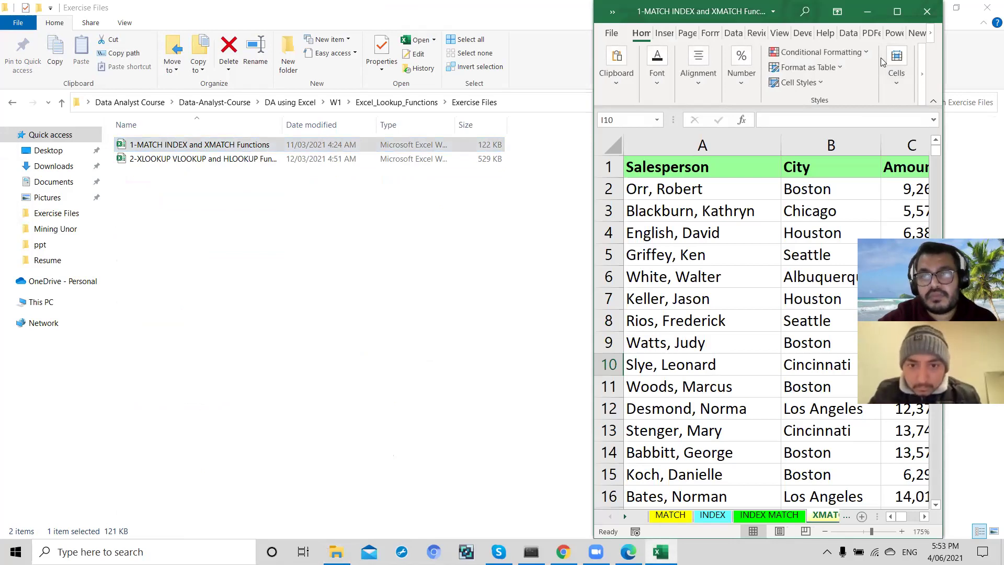
Maximize the workbook window, show the MATCH sheet and select cell F2 beside the first lookup number
{"action": "left_click", "coordinate": [897, 11]}
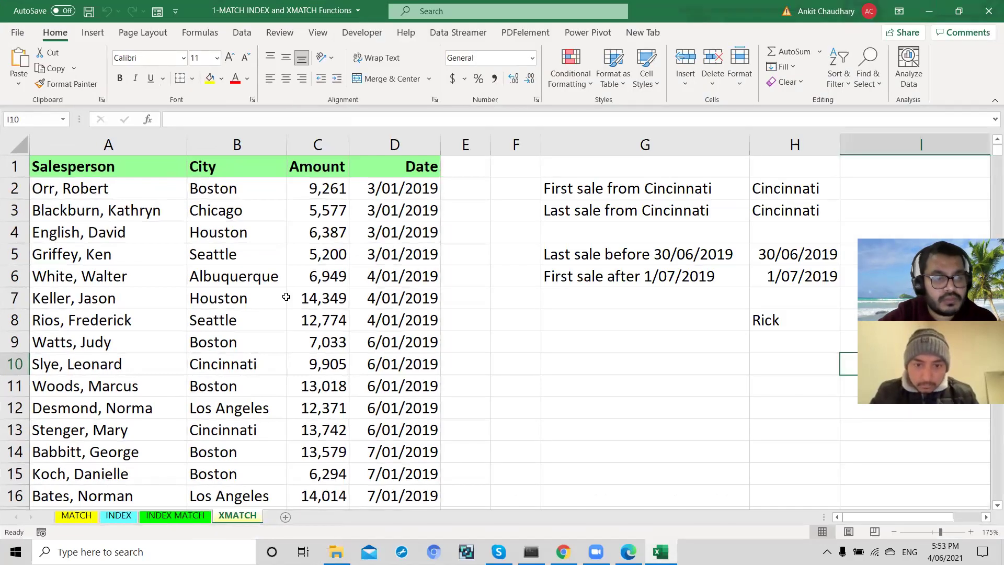
{"action": "left_click", "coordinate": [78, 515]}
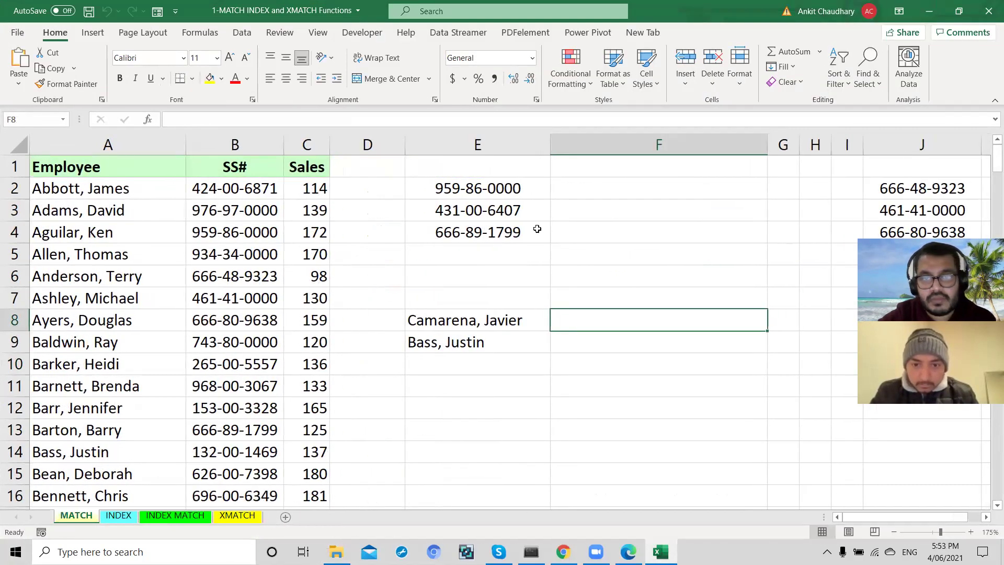
{"action": "left_click", "coordinate": [591, 192]}
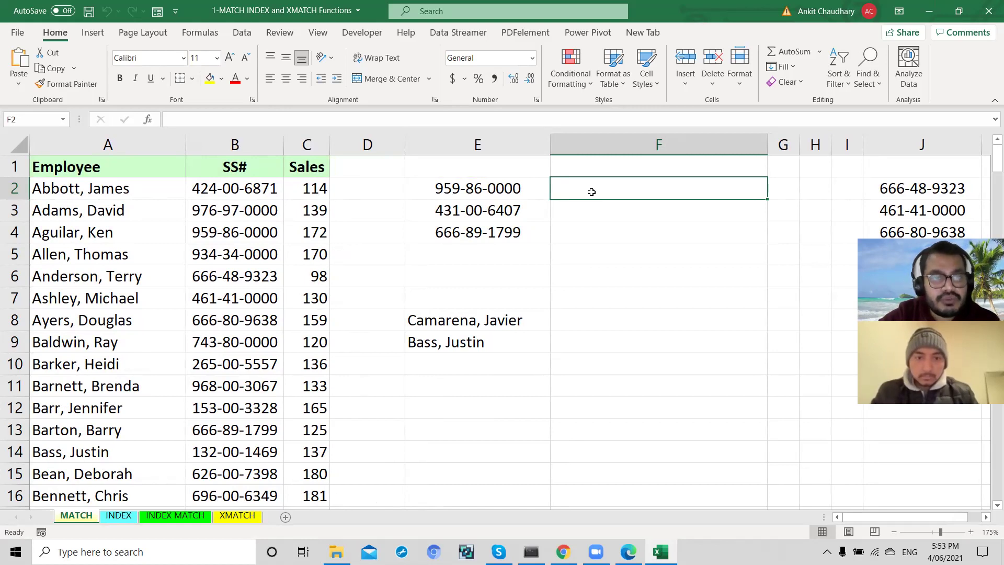
Examine the lookup number in E2 and the Employee, SS# and Sales columns of the MATCH sheet
{"action": "left_click", "coordinate": [483, 187]}
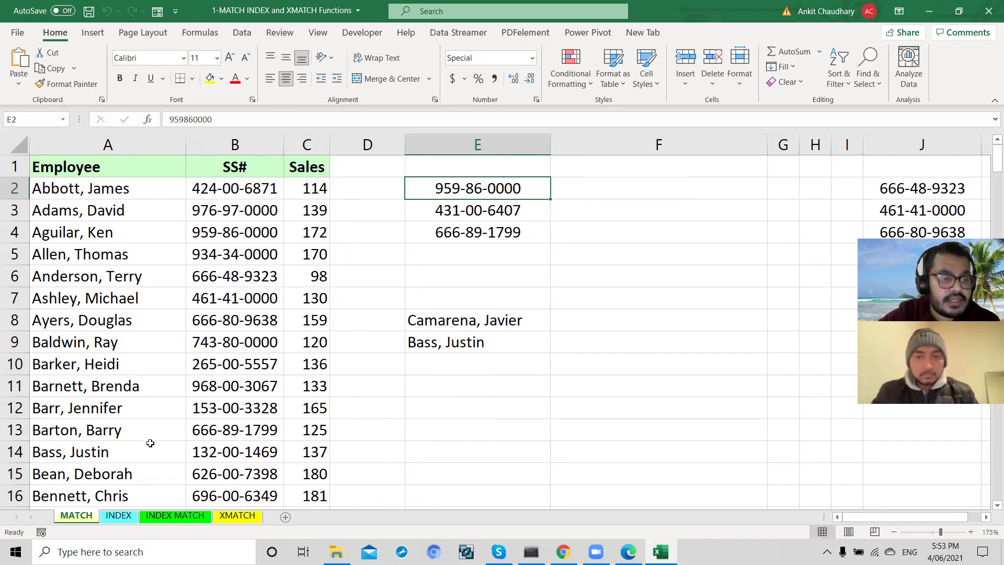
{"action": "left_click", "coordinate": [151, 171]}
{"action": "left_click", "coordinate": [225, 170]}
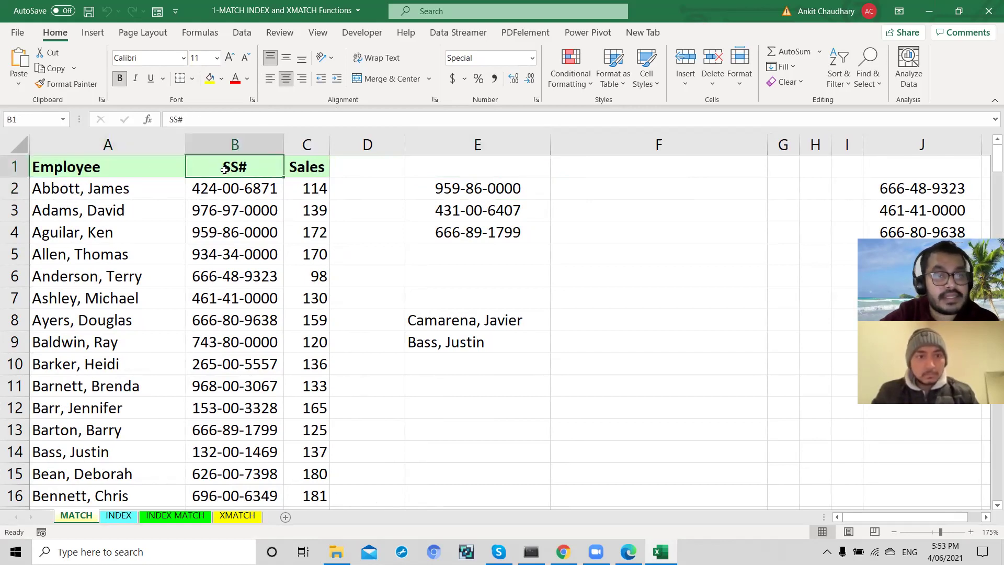
{"action": "left_click", "coordinate": [320, 170]}
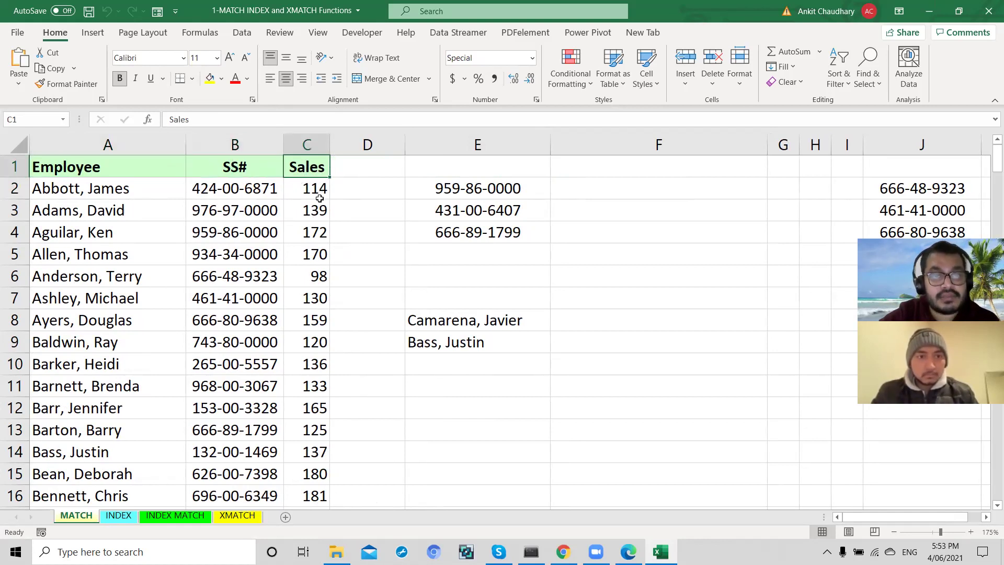
{"action": "left_click", "coordinate": [463, 191]}
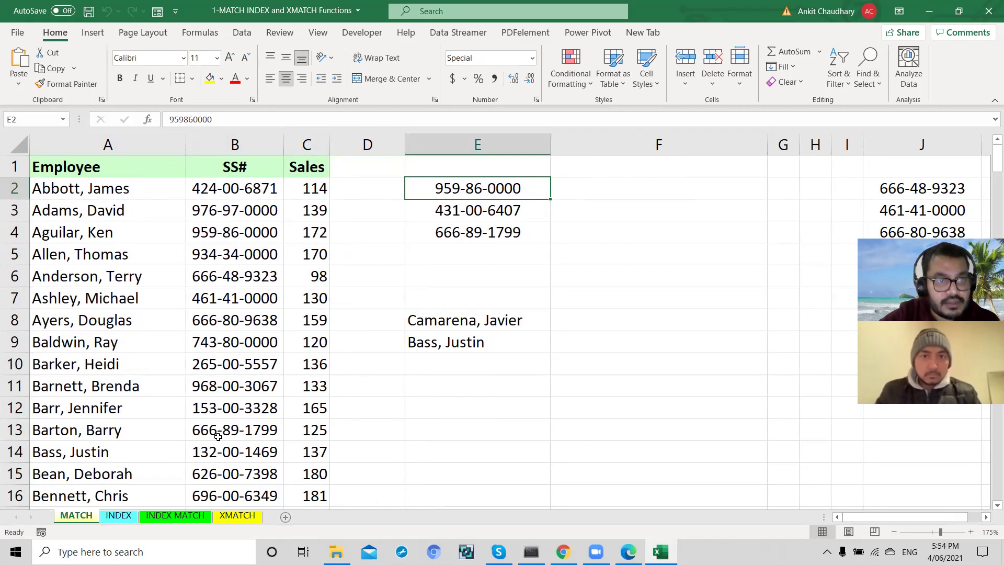
{"action": "scroll", "coordinate": [218, 436], "scroll_direction": "down", "scroll_amount": 5}
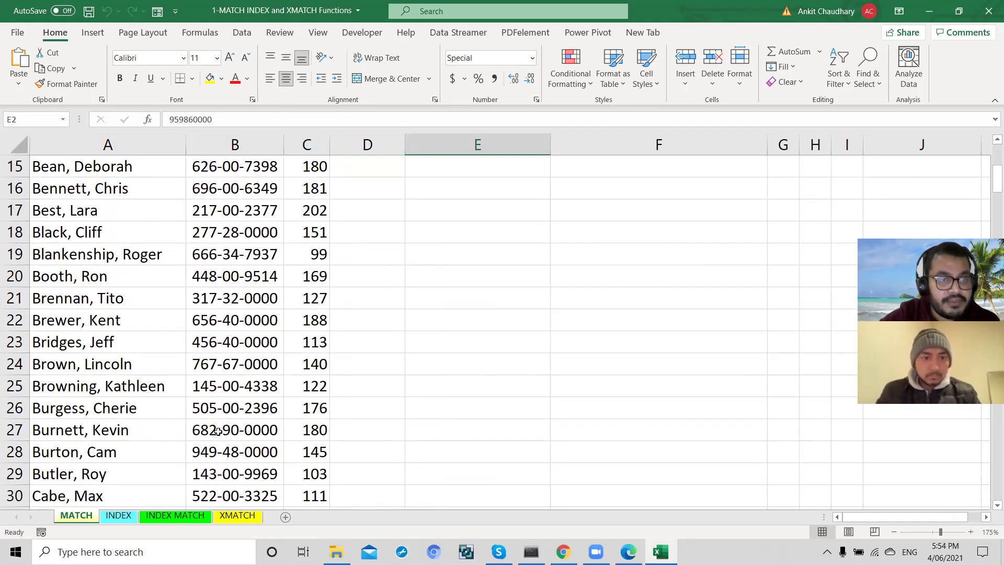
{"action": "scroll", "coordinate": [282, 324], "scroll_direction": "up", "scroll_amount": 5}
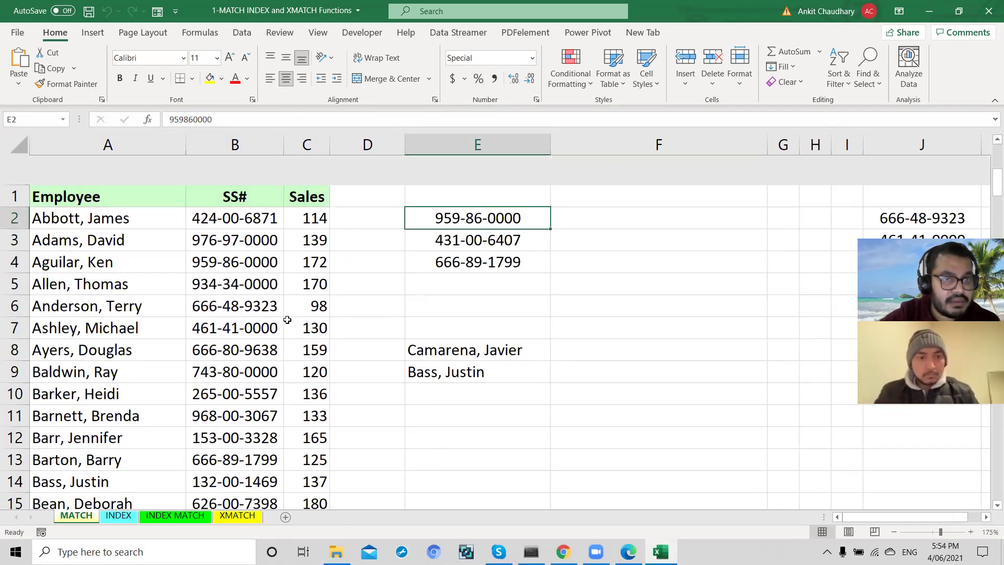
Select the whole SS# column B and look through its list of numbers
{"action": "left_click", "coordinate": [255, 140]}
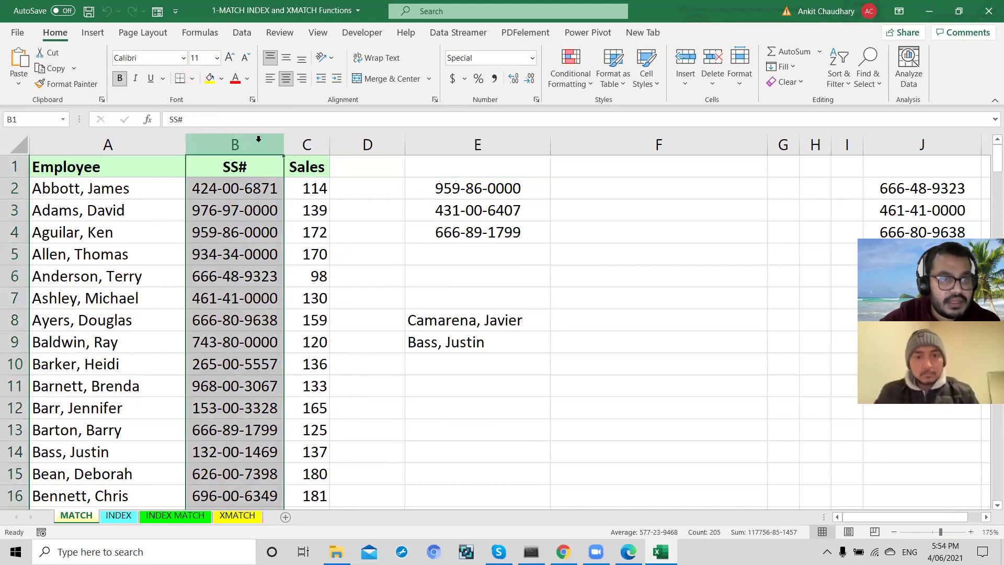
{"action": "scroll", "coordinate": [212, 333], "scroll_direction": "down", "scroll_amount": 3}
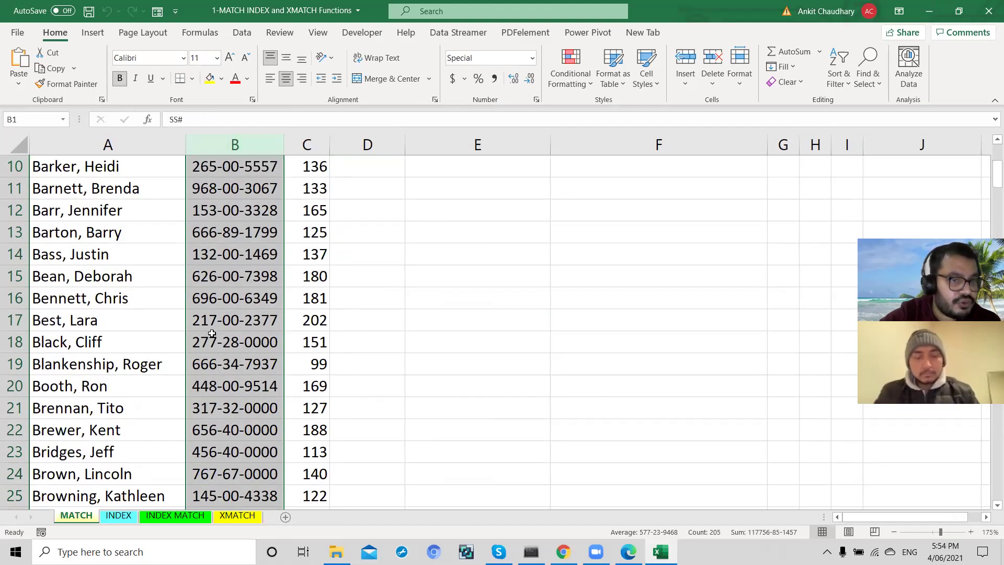
{"action": "scroll", "coordinate": [212, 333], "scroll_direction": "down", "scroll_amount": 4}
{"action": "scroll", "coordinate": [211, 333], "scroll_direction": "down", "scroll_amount": 12}
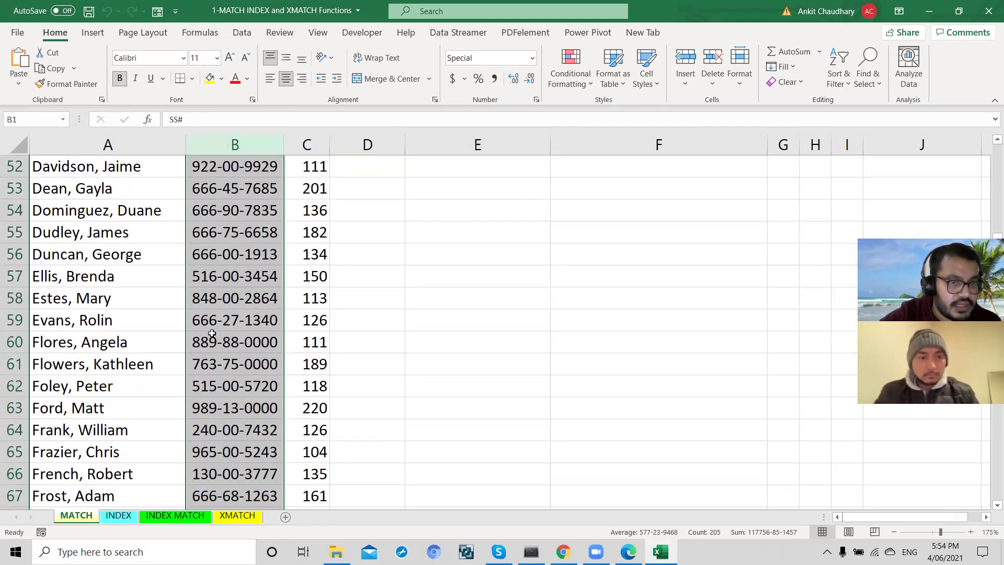
{"action": "scroll", "coordinate": [211, 333], "scroll_direction": "up", "scroll_amount": 19}
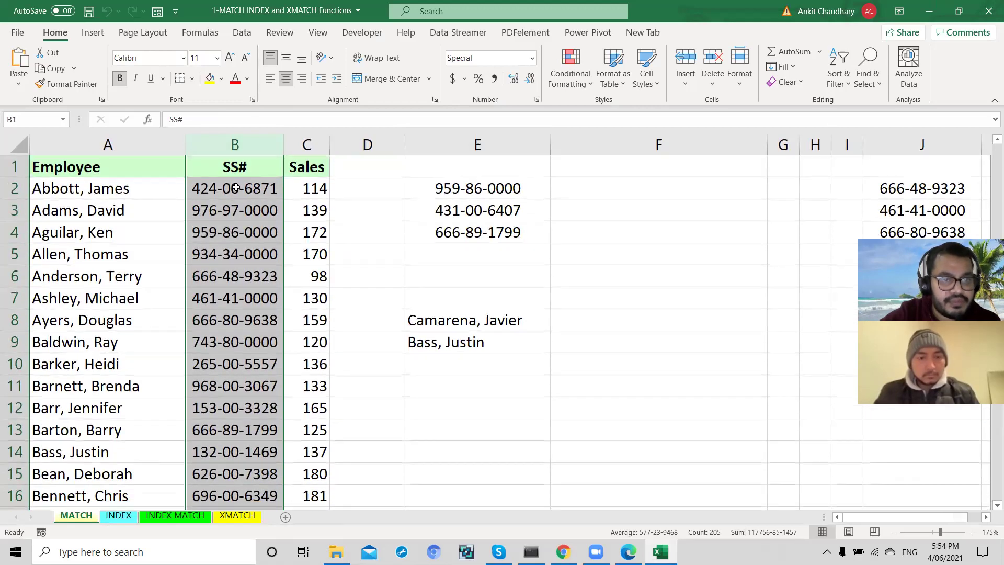
{"action": "scroll", "coordinate": [234, 339], "scroll_direction": "down", "scroll_amount": 14}
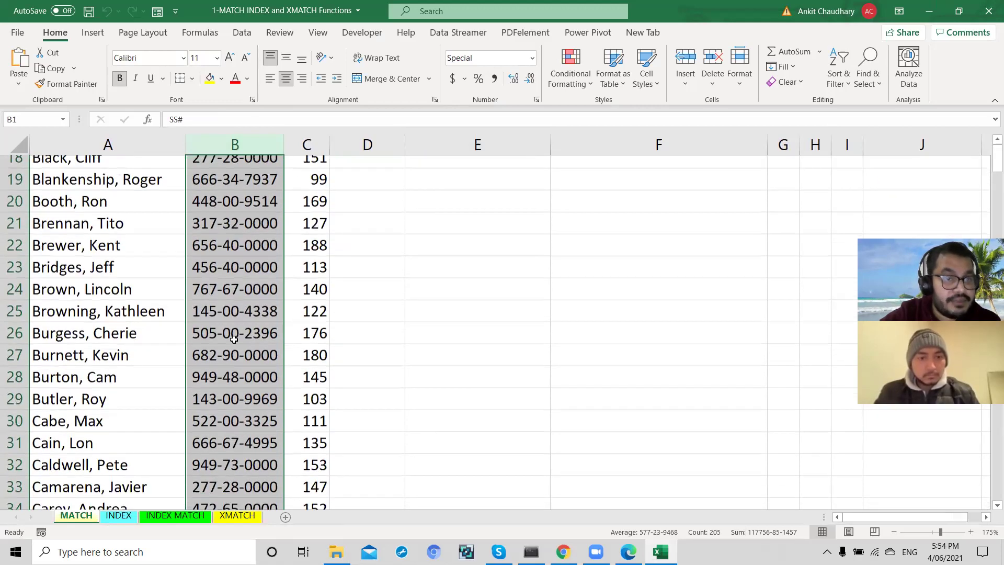
Compare the lookup number in E2 with the entries near the start of the SS# column
{"action": "scroll", "coordinate": [234, 340], "scroll_direction": "up", "scroll_amount": 14}
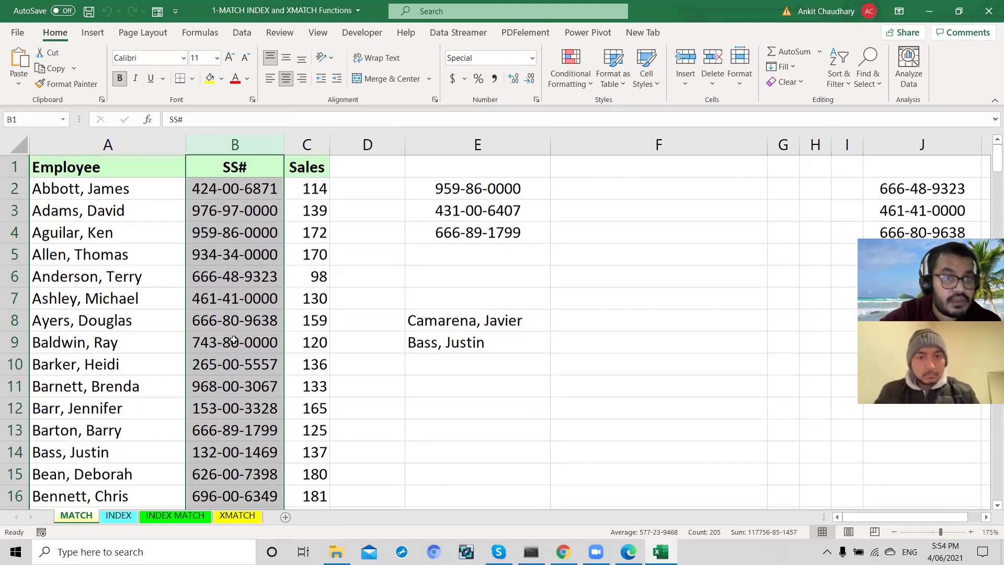
{"action": "left_click", "coordinate": [245, 298]}
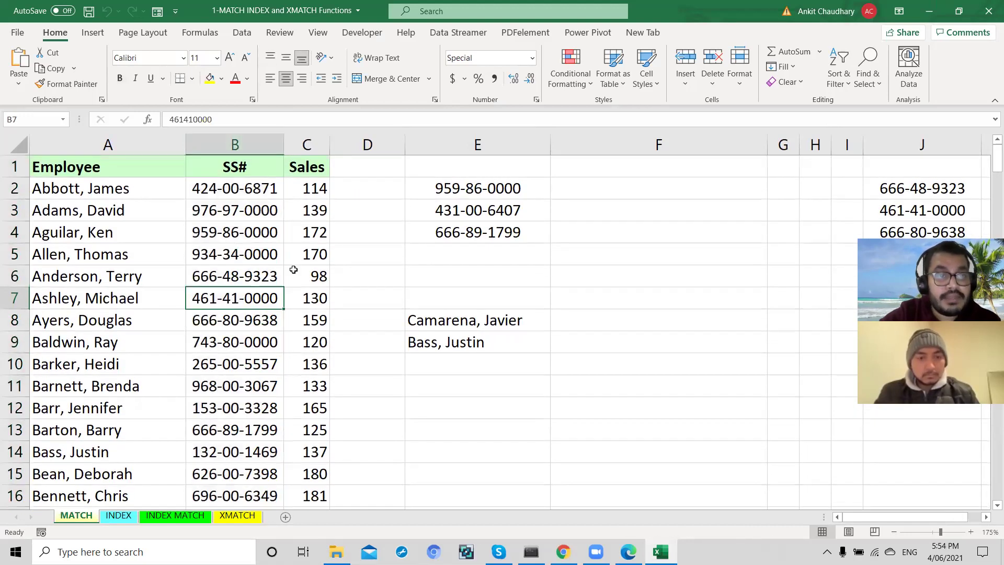
{"action": "left_click", "coordinate": [513, 182]}
{"action": "left_click", "coordinate": [220, 292]}
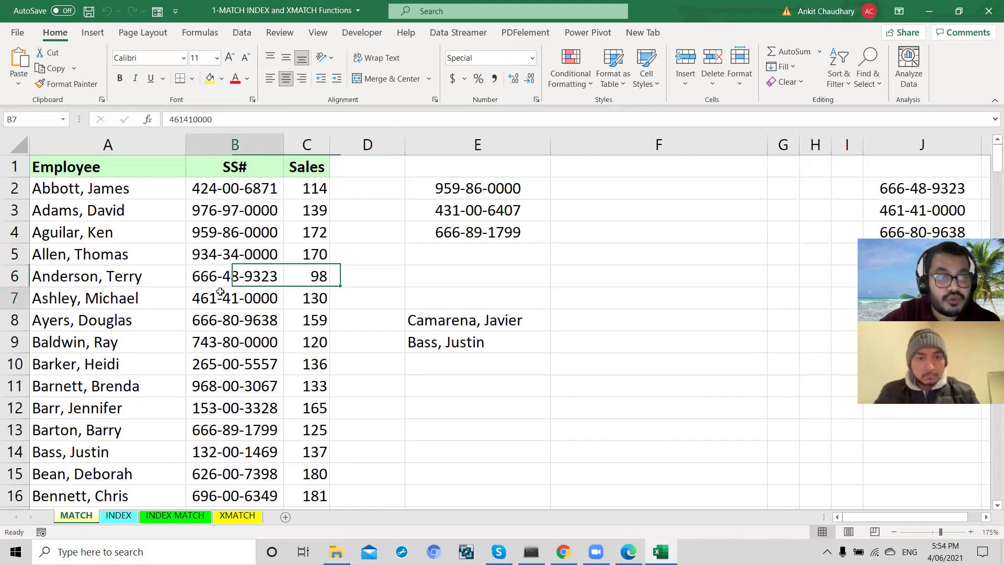
{"action": "left_click", "coordinate": [491, 183]}
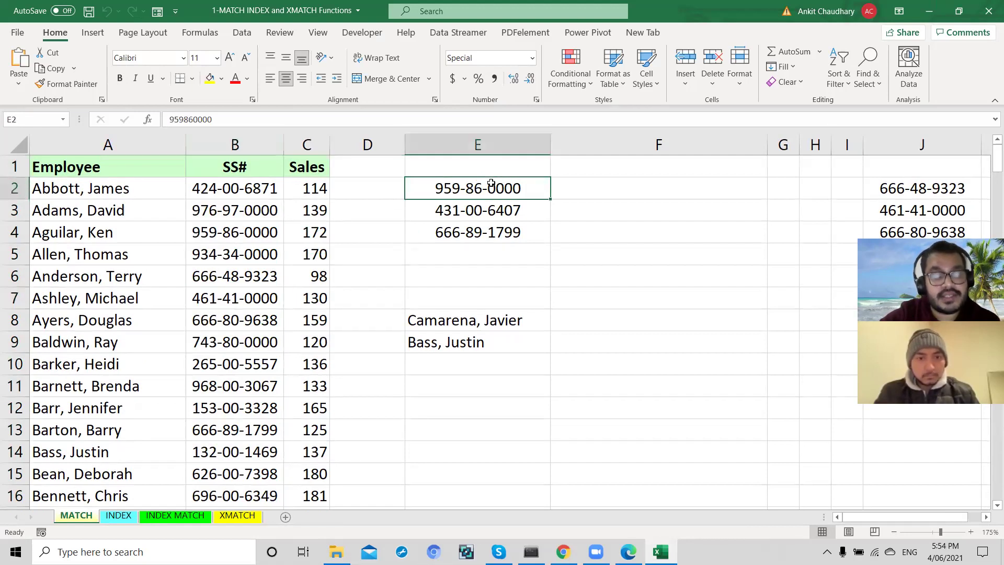
Select the whole Employee, SS# and Sales table, A1:C205, and look over its extent
{"action": "left_click", "coordinate": [128, 167]}
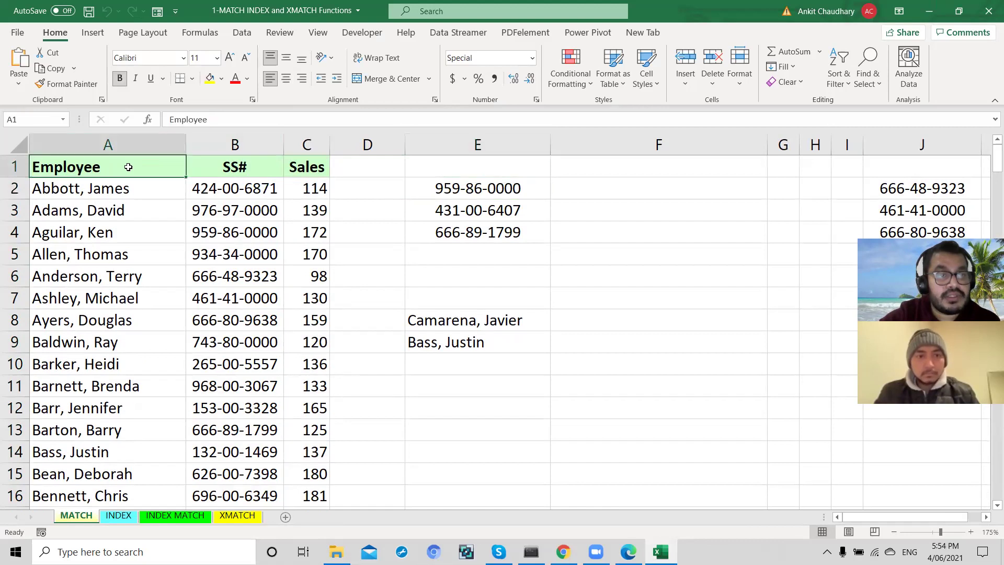
{"action": "key", "text": "ctrl+shift+Down"}
{"action": "key", "text": "ctrl+shift+Right"}
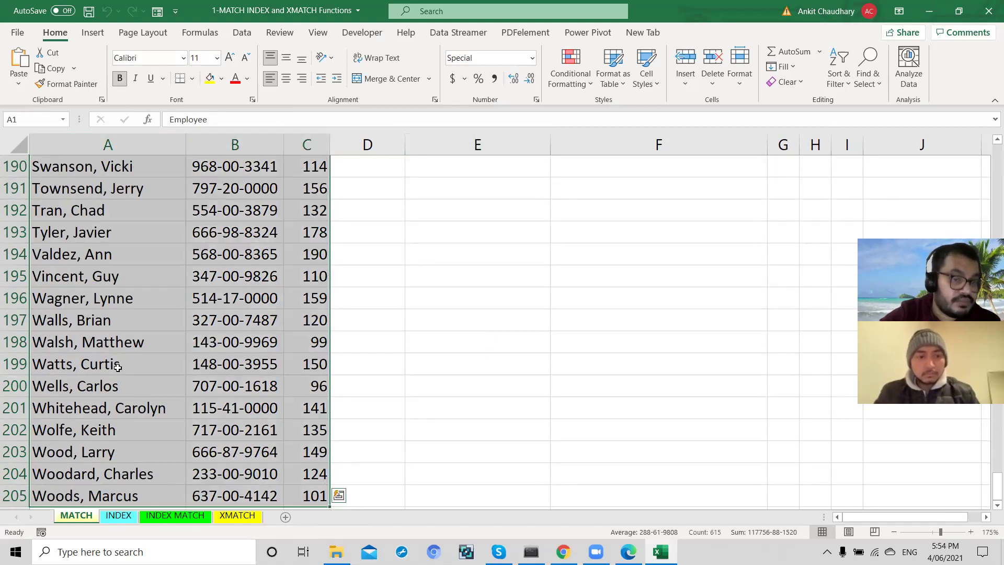
{"action": "scroll", "coordinate": [117, 368], "scroll_direction": "up", "scroll_amount": 20}
{"action": "scroll", "coordinate": [118, 367], "scroll_direction": "up", "scroll_amount": 3}
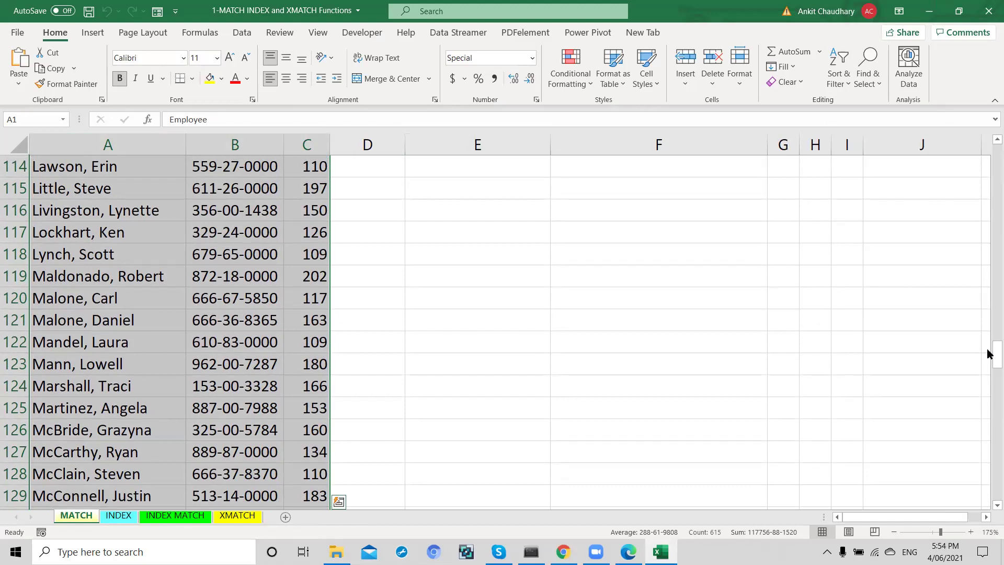
{"action": "left_click_drag", "start_coordinate": [988, 128], "coordinate": [988, 131]}
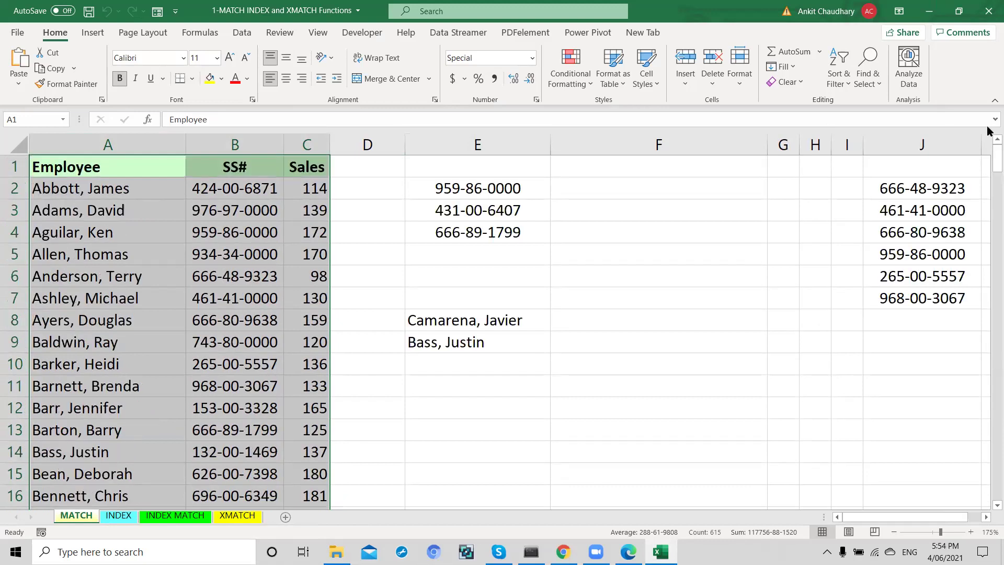
Begin a MATCH formula in cell F2 beside the first lookup number
{"action": "left_click", "coordinate": [453, 186]}
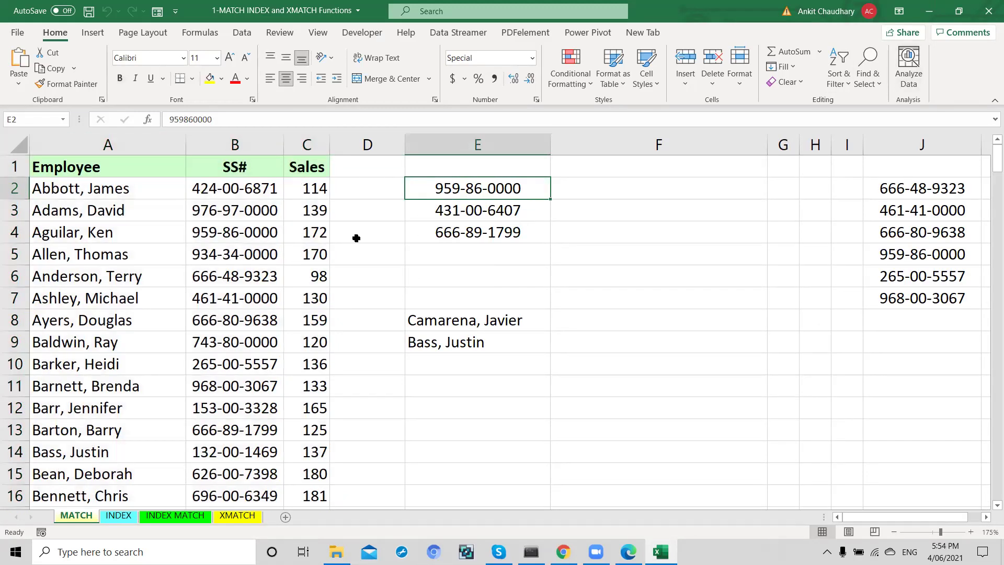
{"action": "left_click", "coordinate": [584, 184]}
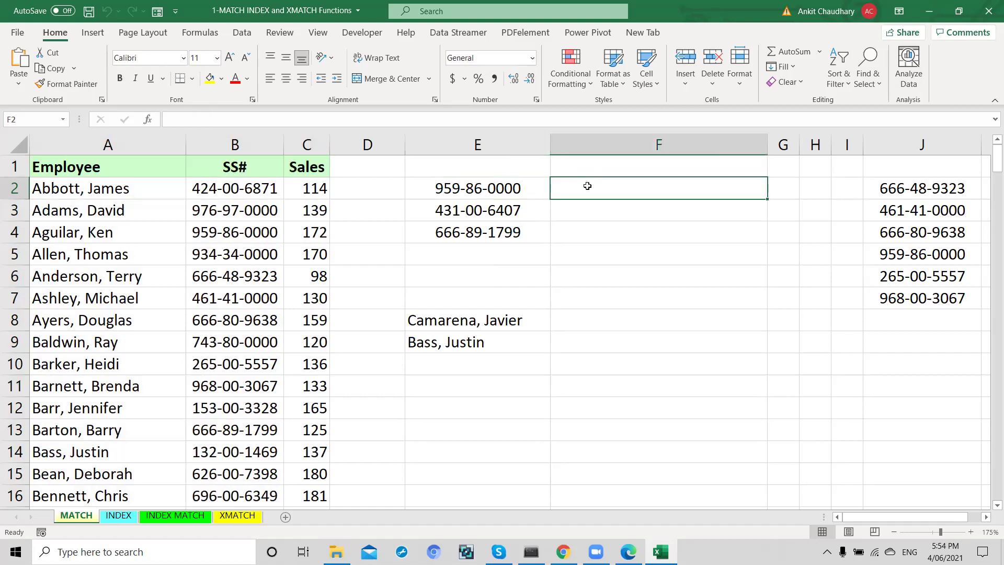
{"action": "double_click", "coordinate": [587, 194]}
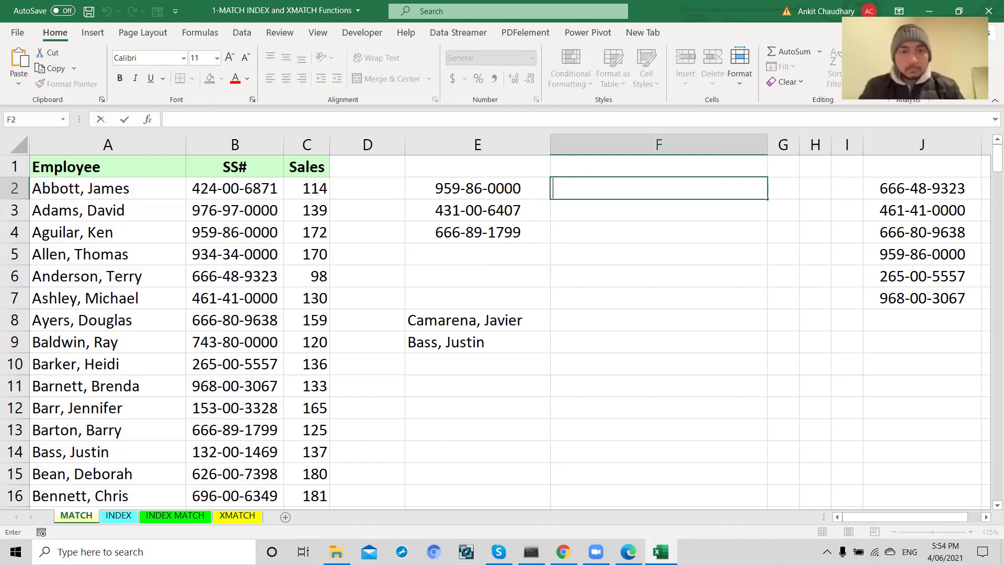
{"action": "left_click", "coordinate": [622, 194]}
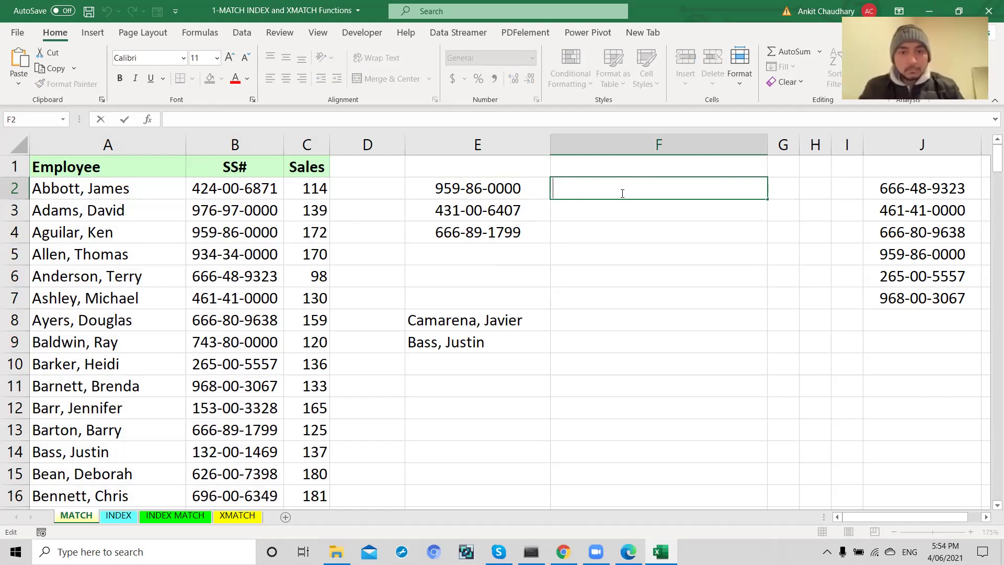
{"action": "type", "text": "=mat"}
{"action": "type", "text": "ch"}
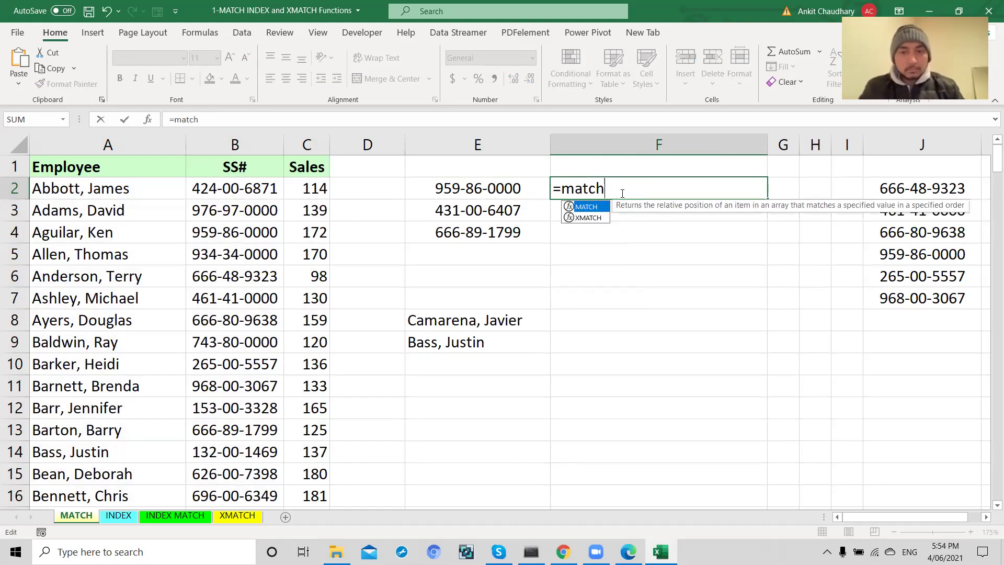
{"action": "type", "text": "("}
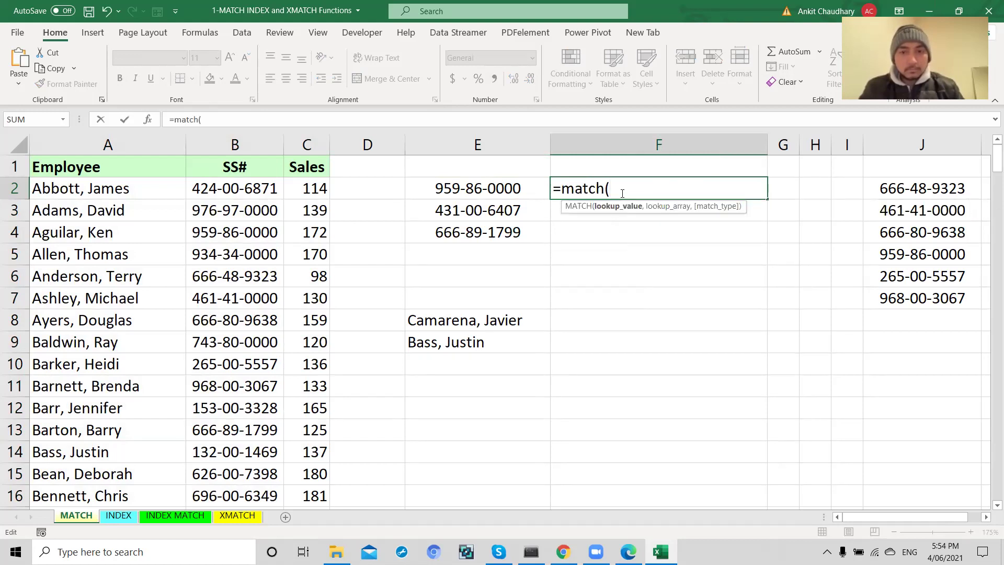
{"action": "left_click", "coordinate": [505, 190]}
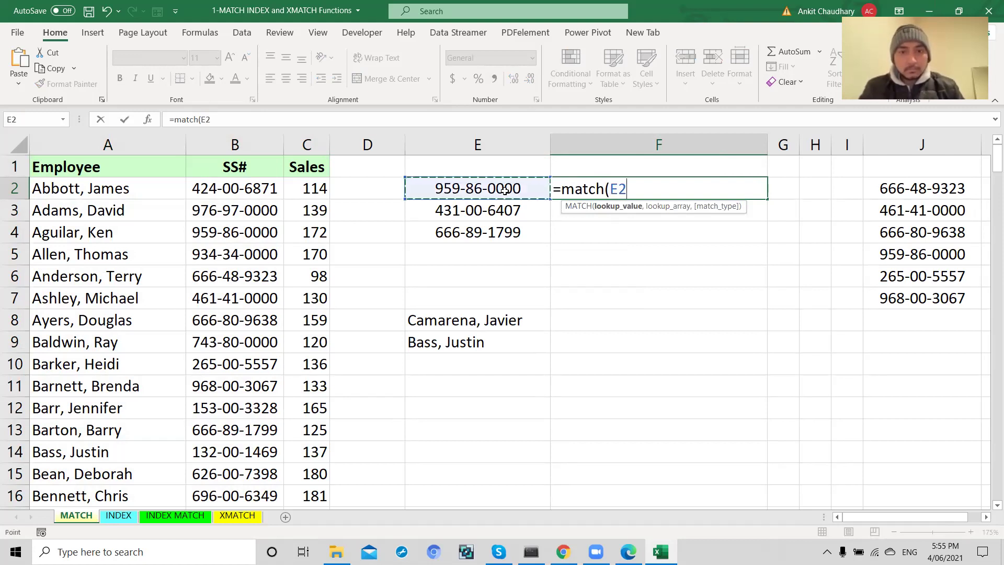
{"action": "type", "text": ","}
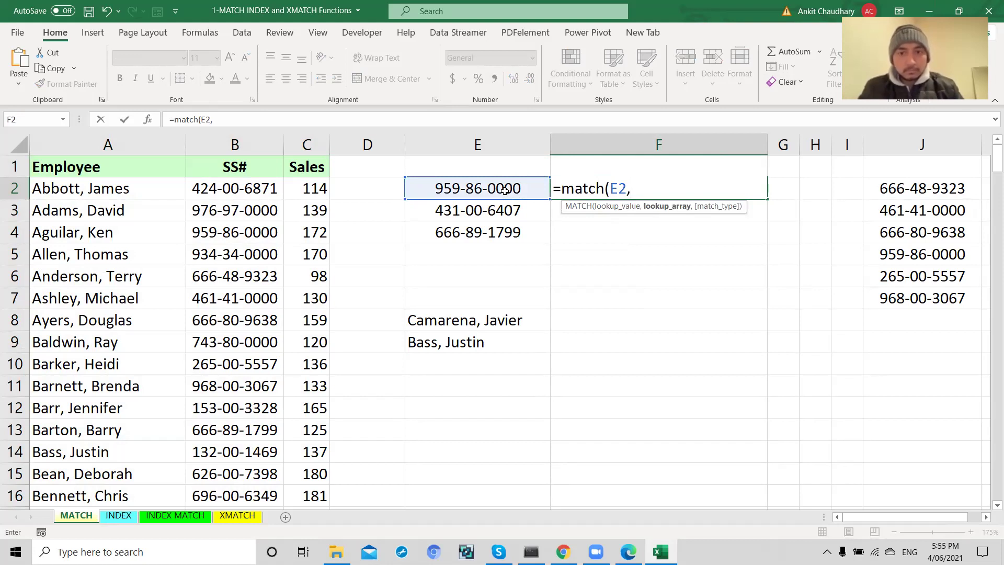
{"action": "left_click", "coordinate": [235, 145]}
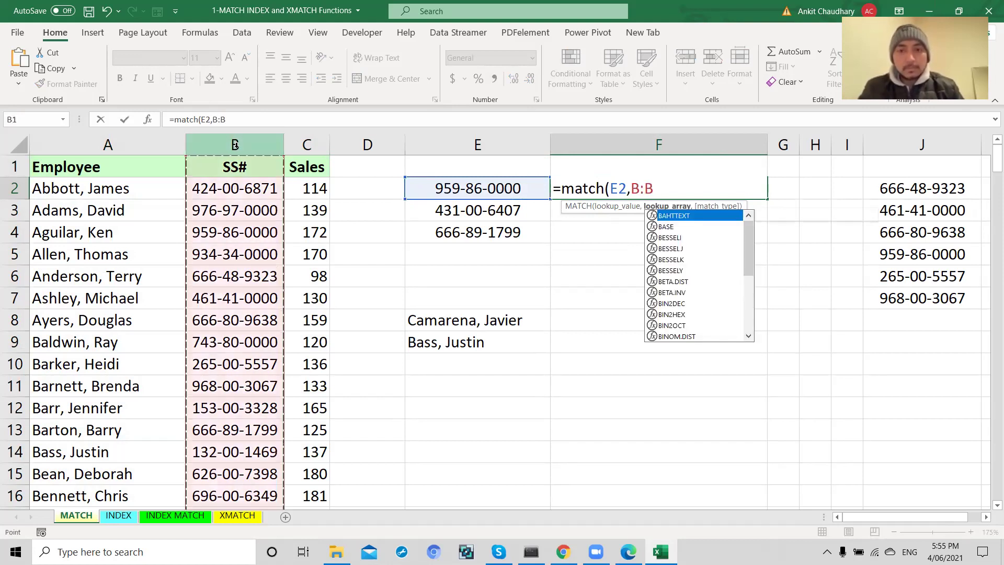
{"action": "key", "text": "BackSpace"}
{"action": "key", "text": "BackSpace"}
{"action": "key", "text": "BackSpace"}
{"action": "key", "text": "BackSpace"}
{"action": "key", "text": "BackSpace"}
{"action": "key", "text": "BackSpace"}
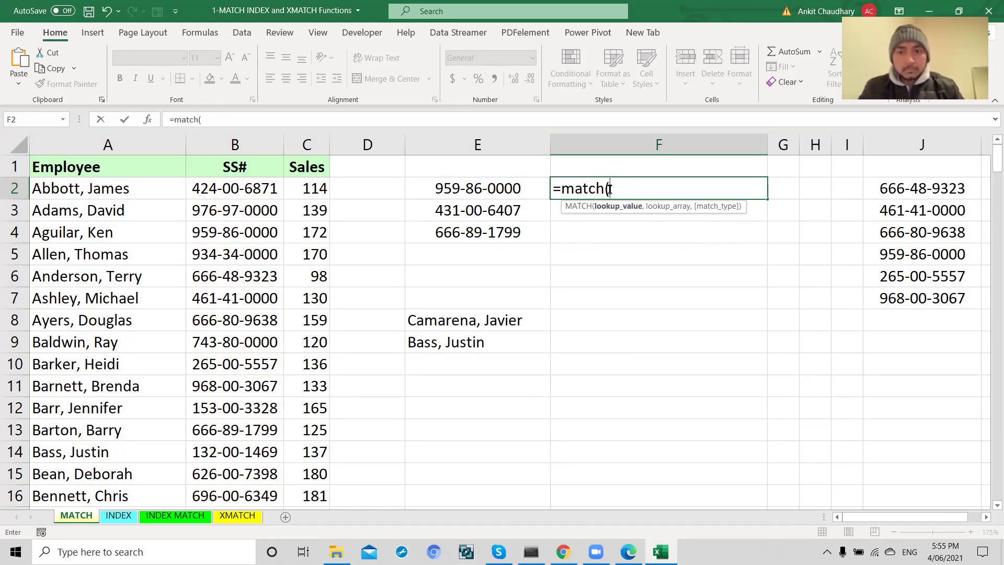
Complete the formula in F2 as =MATCH(E2,B:B,0) to find the exact match in the SS# column
{"action": "left_click", "coordinate": [491, 189]}
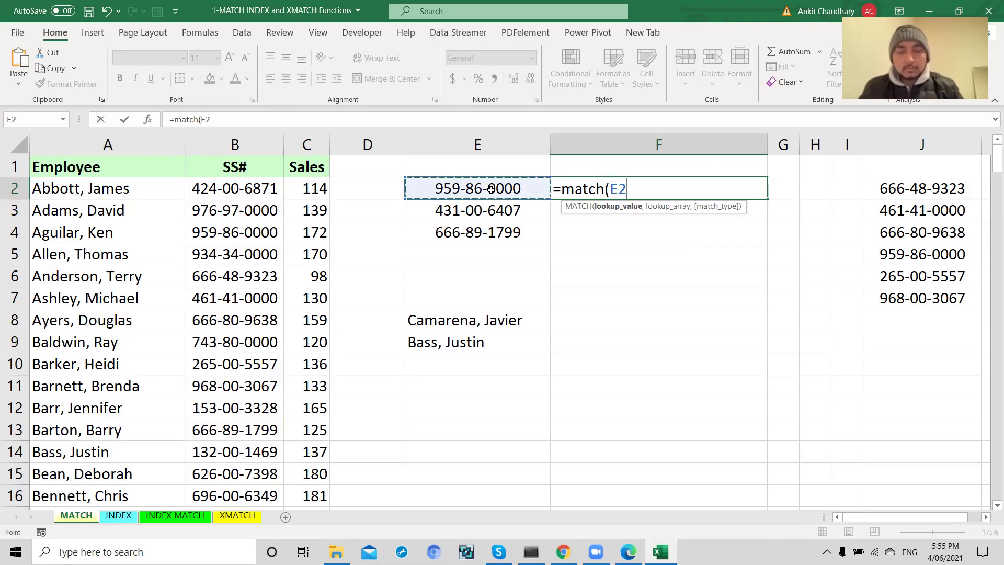
{"action": "type", "text": ","}
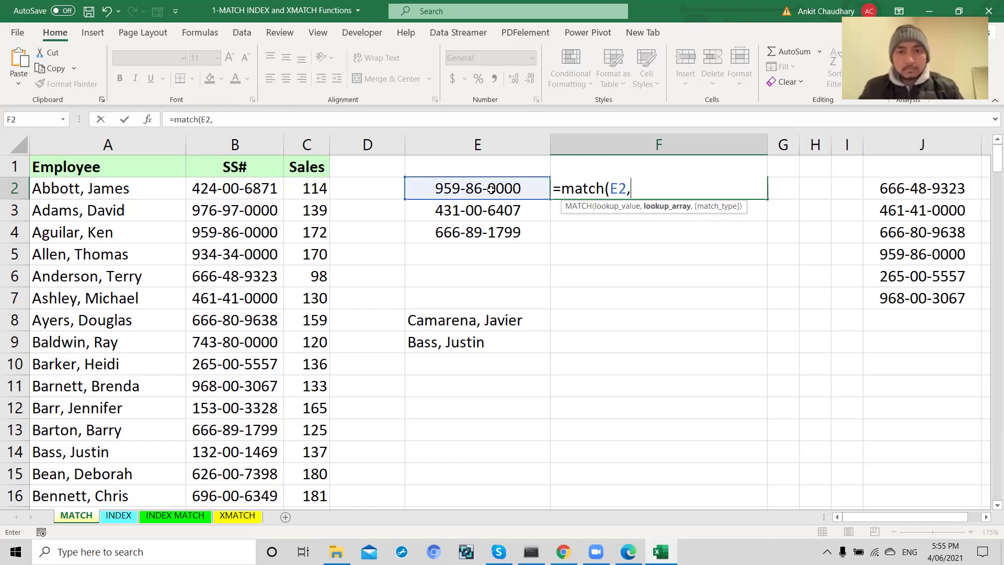
{"action": "left_click", "coordinate": [228, 144]}
{"action": "type", "text": ","}
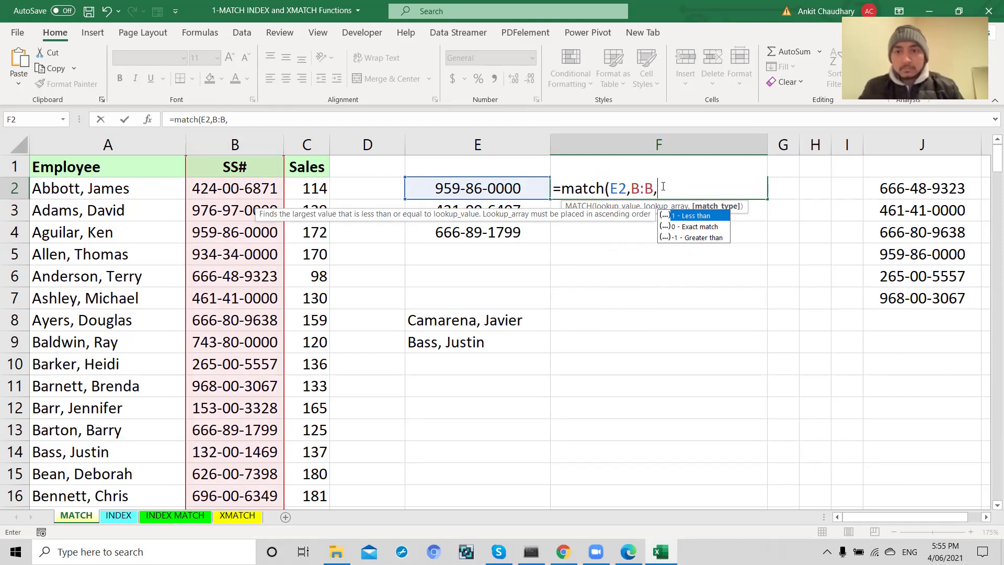
{"action": "type", "text": "0)"}
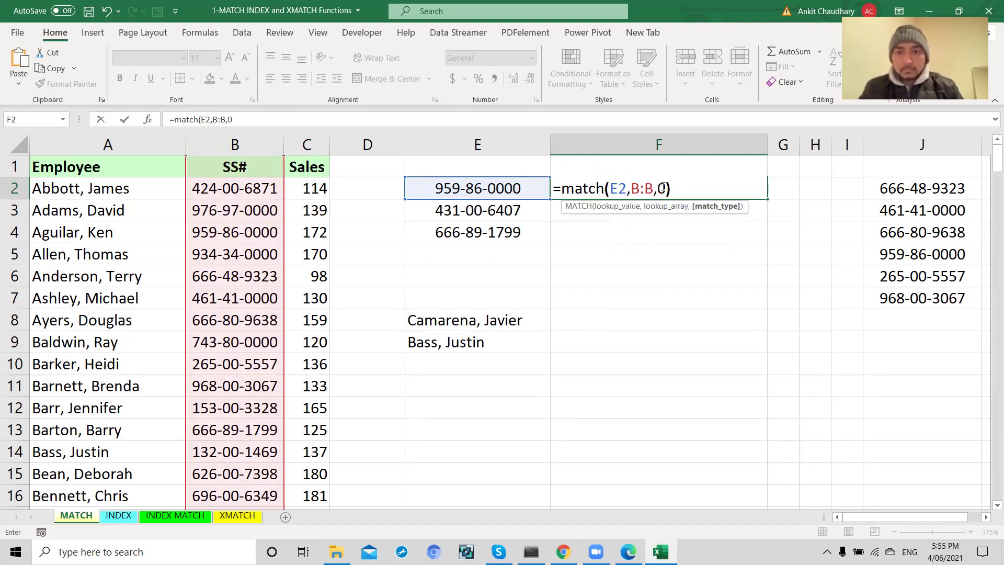
{"action": "key", "text": "Return"}
{"action": "left_click", "coordinate": [662, 187]}
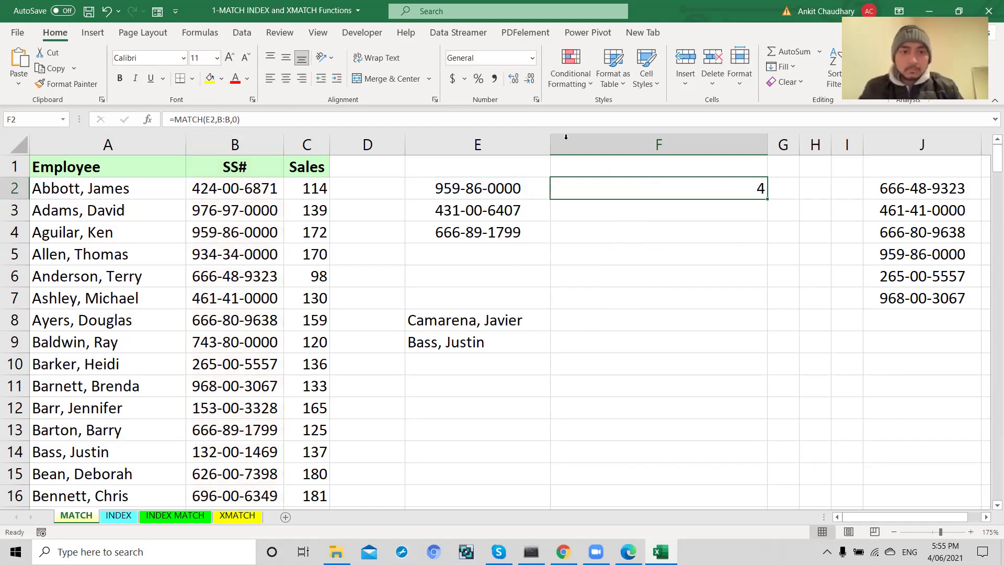
Check the MATCH result in F2 against the lookup number in E2, row 4 and cell B4
{"action": "left_click", "coordinate": [453, 188]}
{"action": "left_click", "coordinate": [658, 186]}
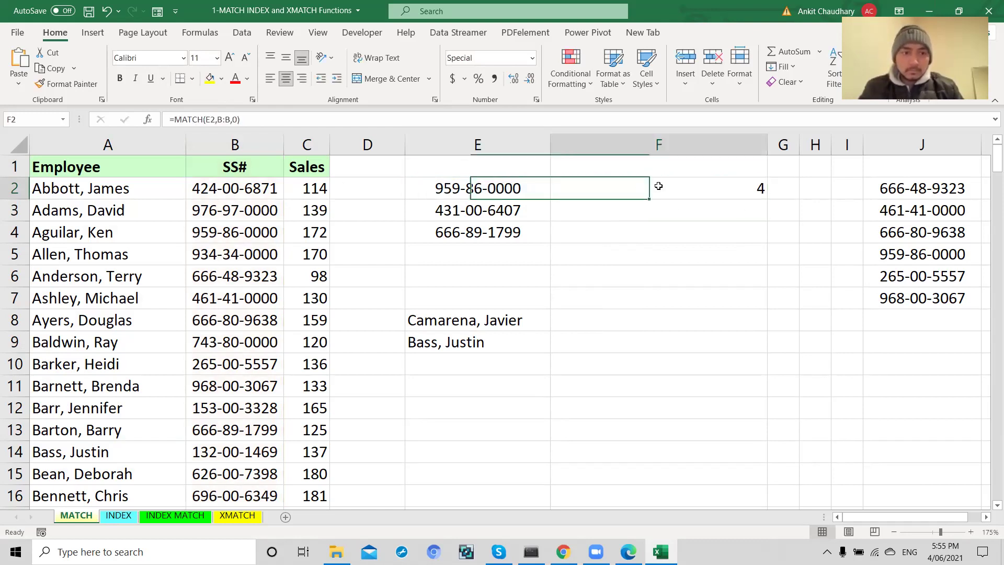
{"action": "left_click", "coordinate": [14, 234]}
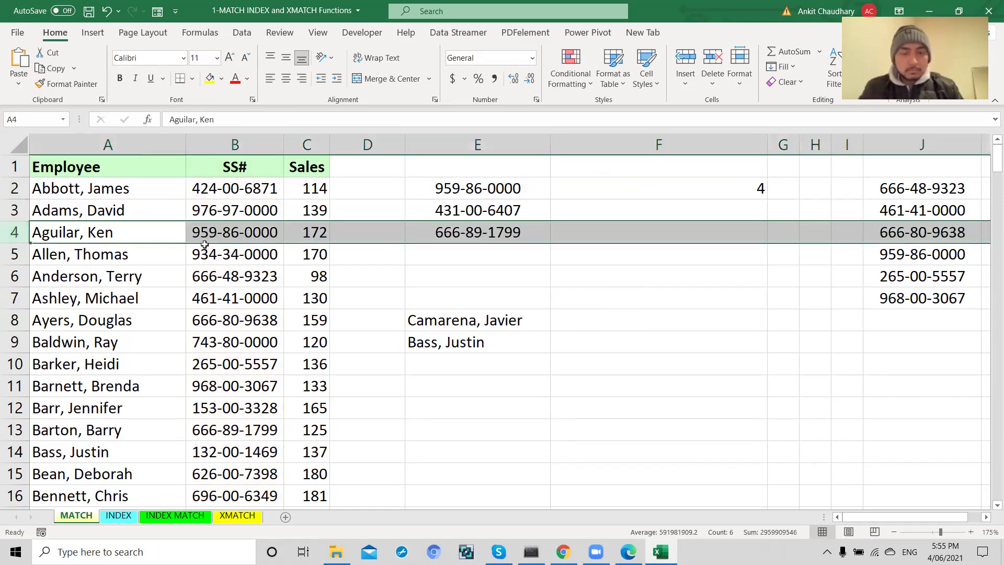
{"action": "left_click", "coordinate": [232, 235]}
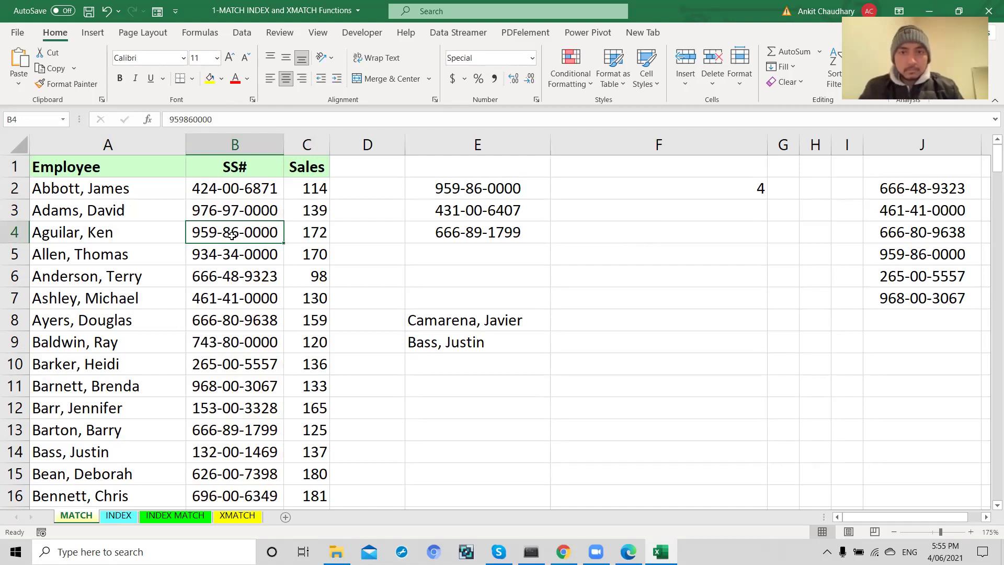
{"action": "left_click", "coordinate": [565, 193]}
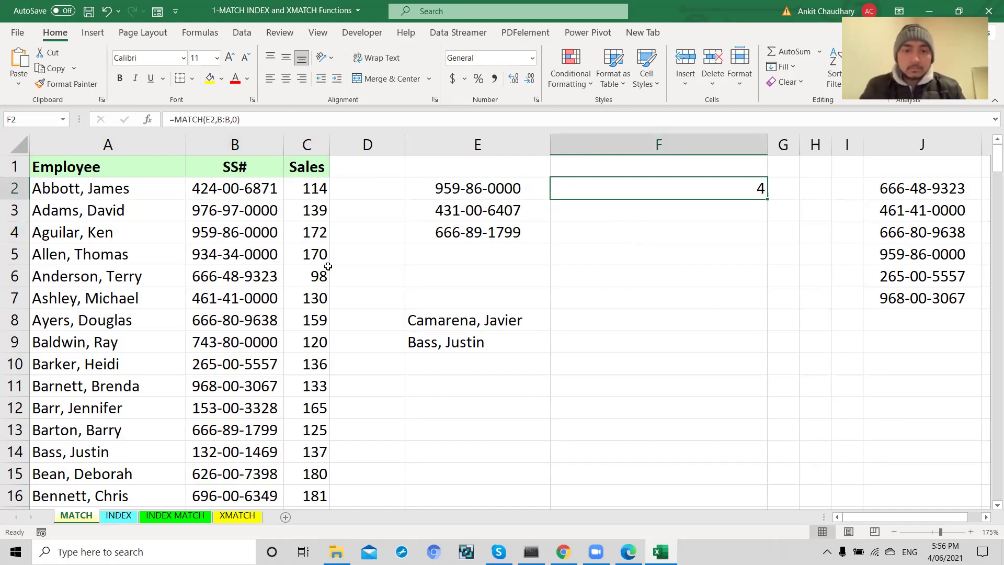
Review the Employee, SS# and Sales headers, and open and close Find and Replace without searching
{"action": "left_click", "coordinate": [125, 168]}
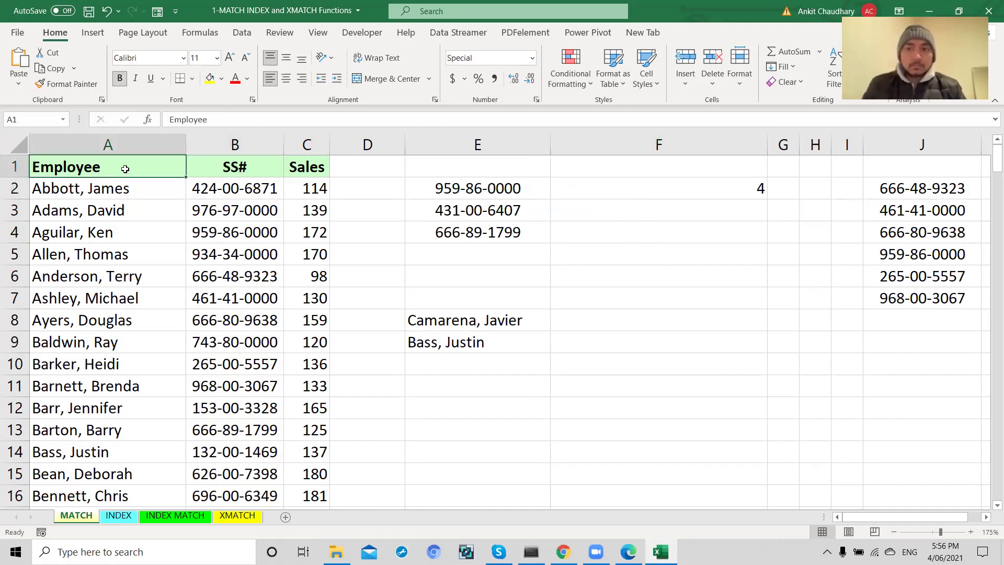
{"action": "left_click", "coordinate": [239, 172]}
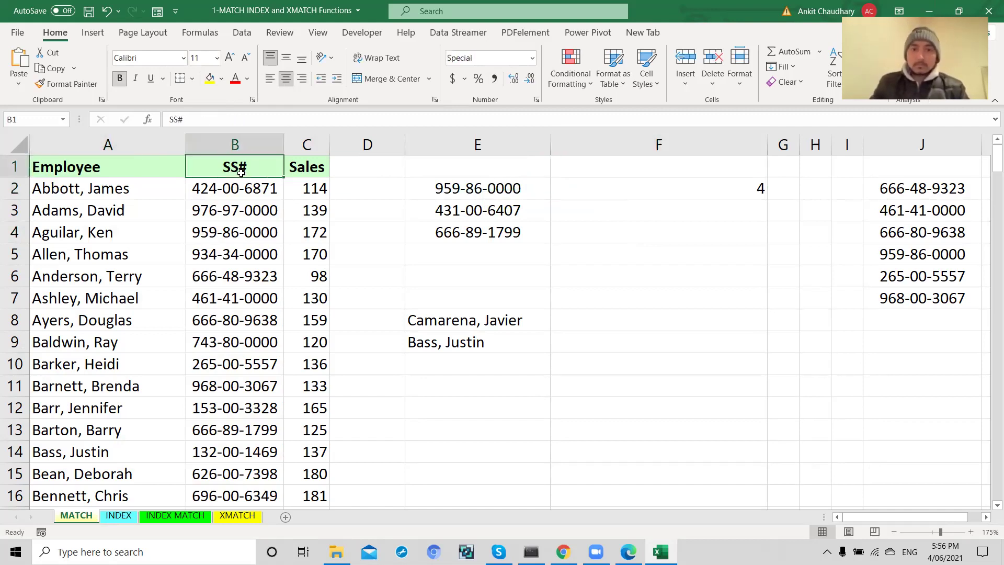
{"action": "left_click", "coordinate": [303, 172]}
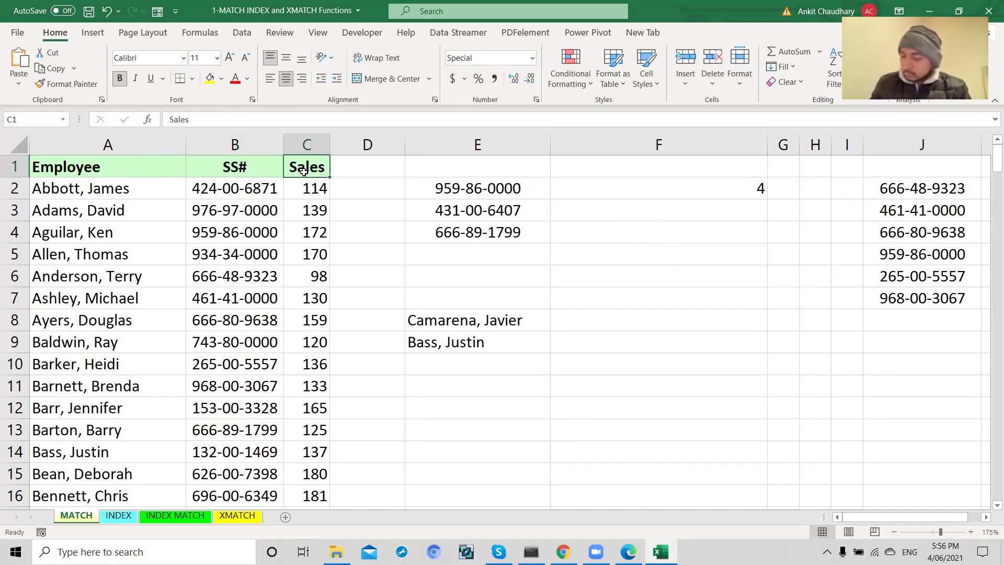
{"action": "key", "text": "ctrl+f"}
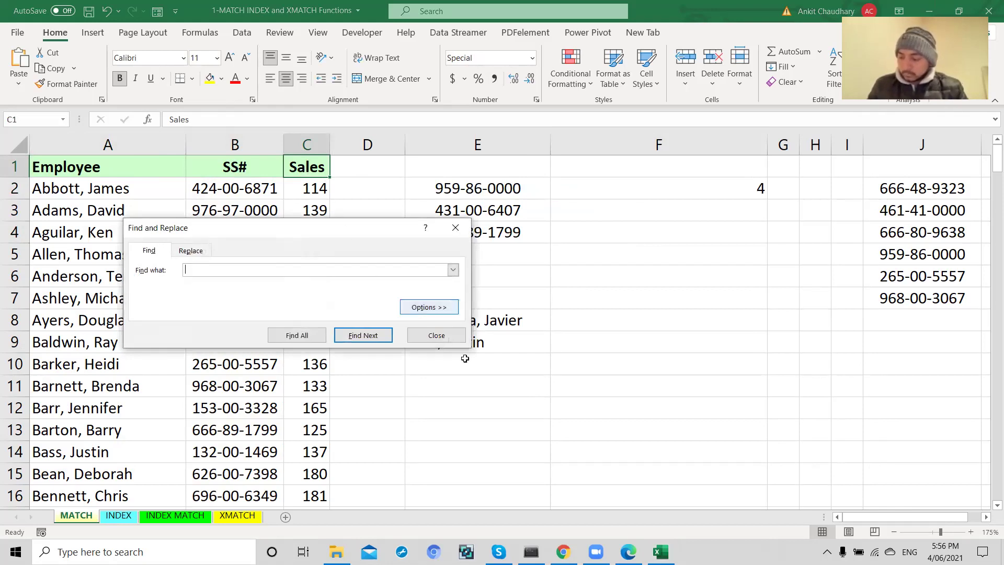
{"action": "left_click", "coordinate": [444, 340]}
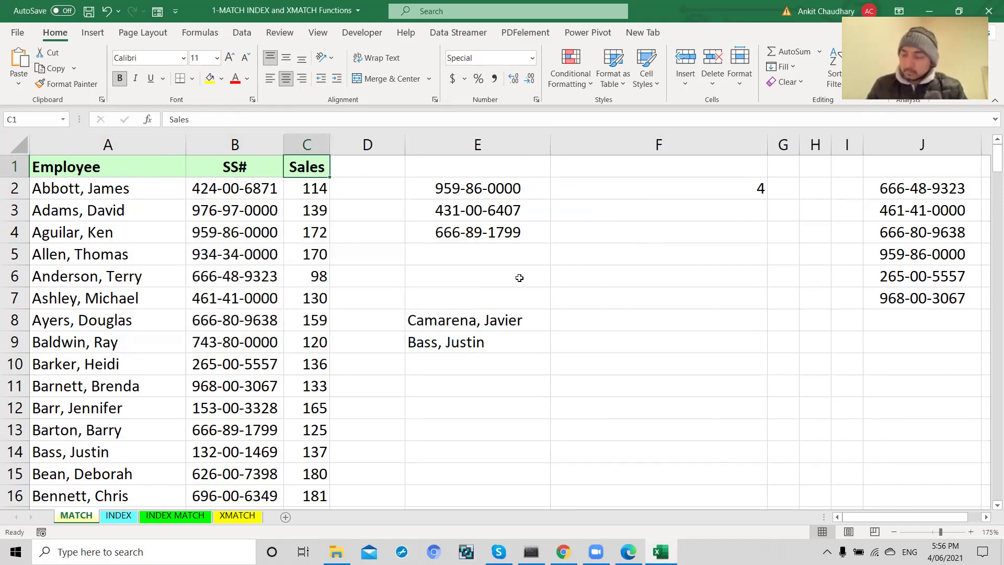
Inspect the arguments of the MATCH formula in F2 in edit mode and leave the formula as it is
{"action": "left_click", "coordinate": [645, 188]}
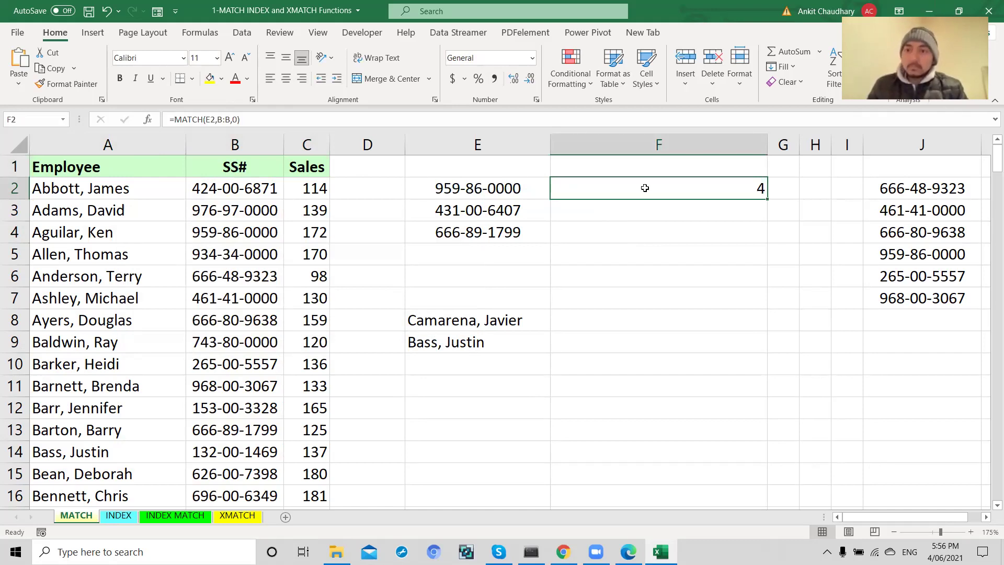
{"action": "key", "text": "F2"}
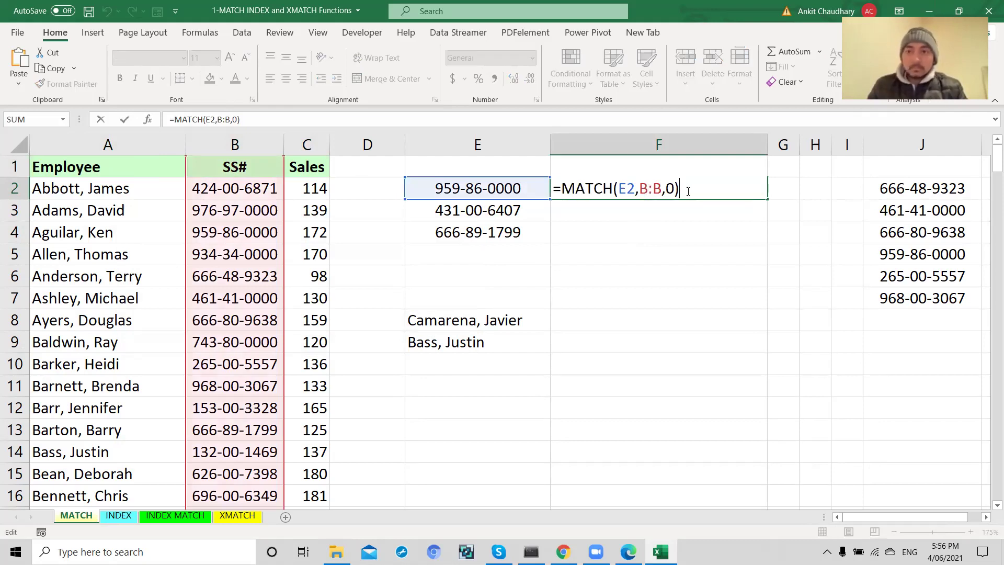
{"action": "key", "text": "Return"}
{"action": "left_click", "coordinate": [695, 185]}
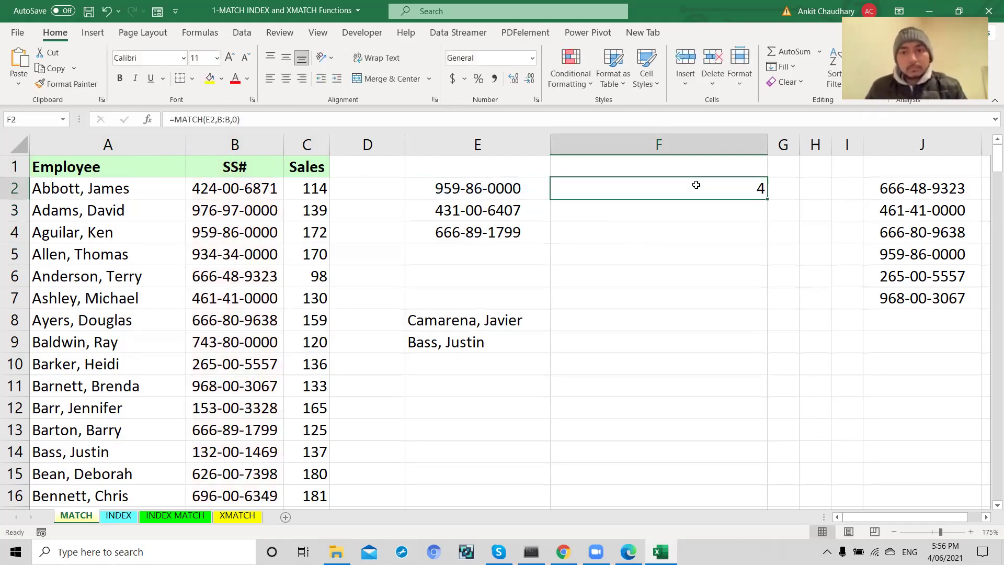
Make the lookup column in F2's MATCH formula absolute as $B:$B, and fill the formula down to F4
{"action": "left_click", "coordinate": [499, 211]}
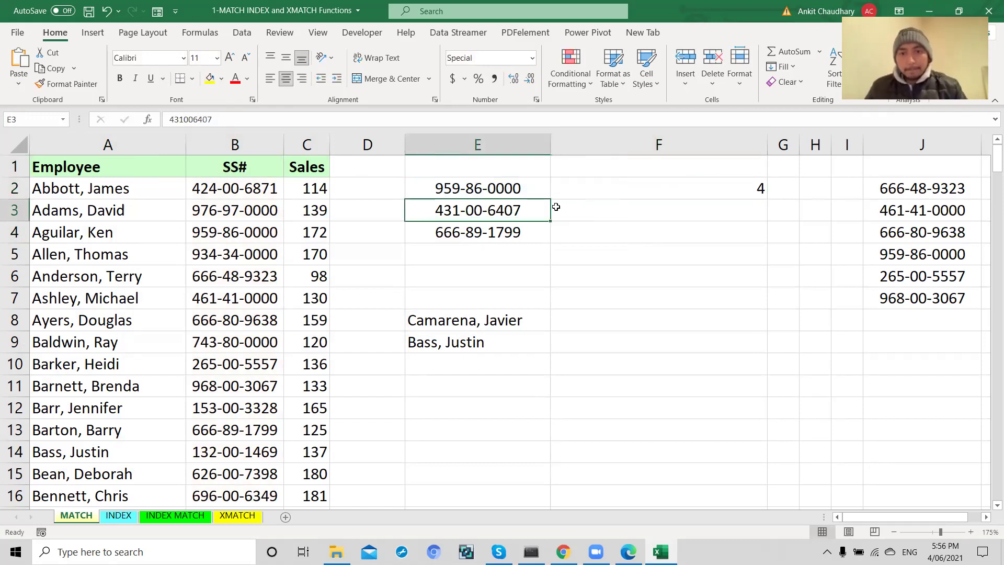
{"action": "double_click", "coordinate": [591, 191]}
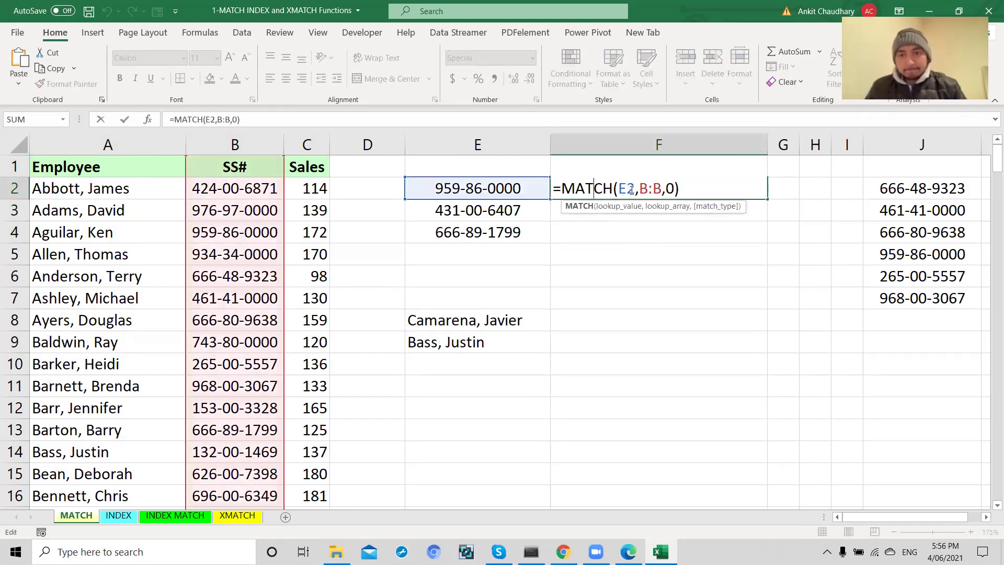
{"action": "double_click", "coordinate": [651, 189]}
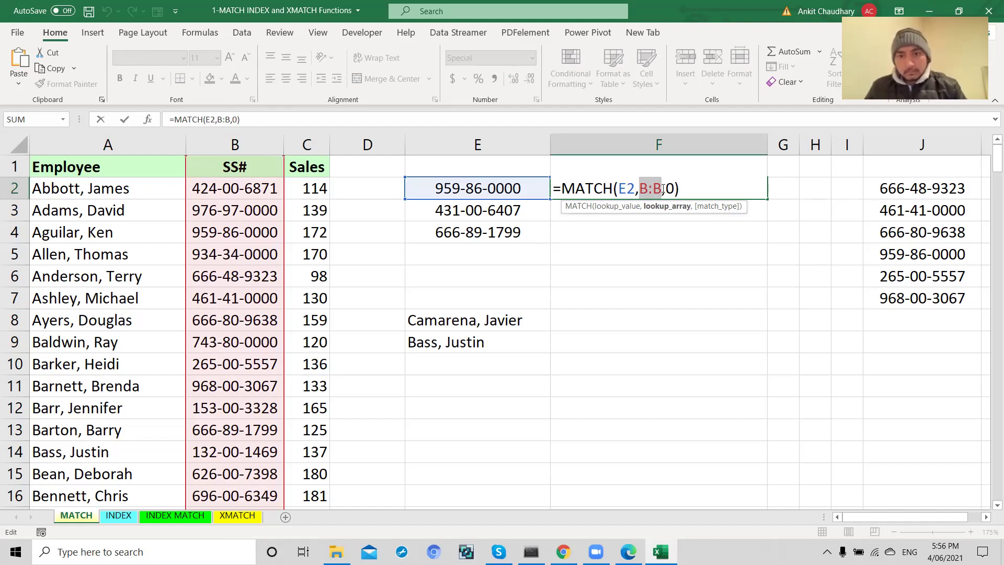
{"action": "key", "text": "F4"}
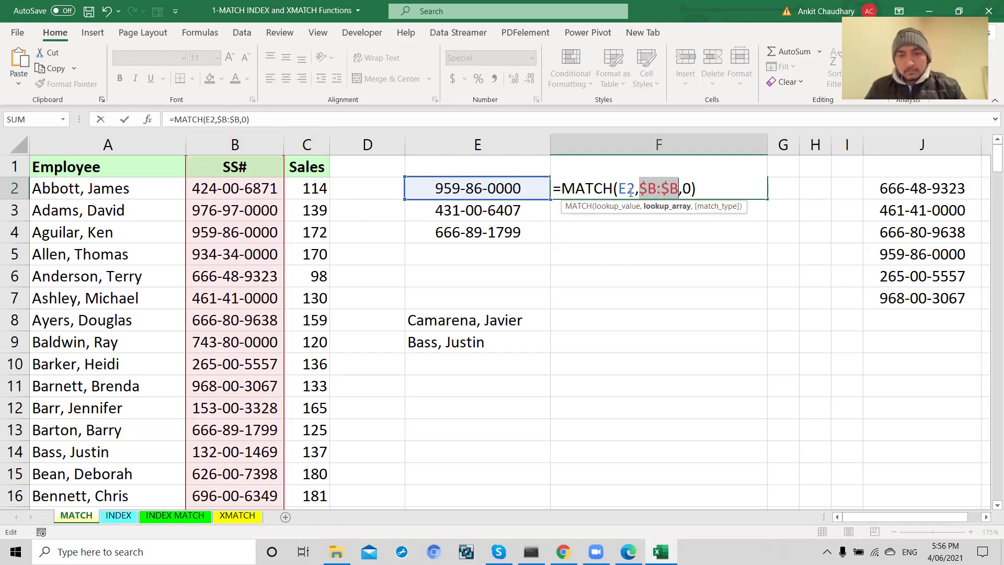
{"action": "left_click", "coordinate": [696, 189]}
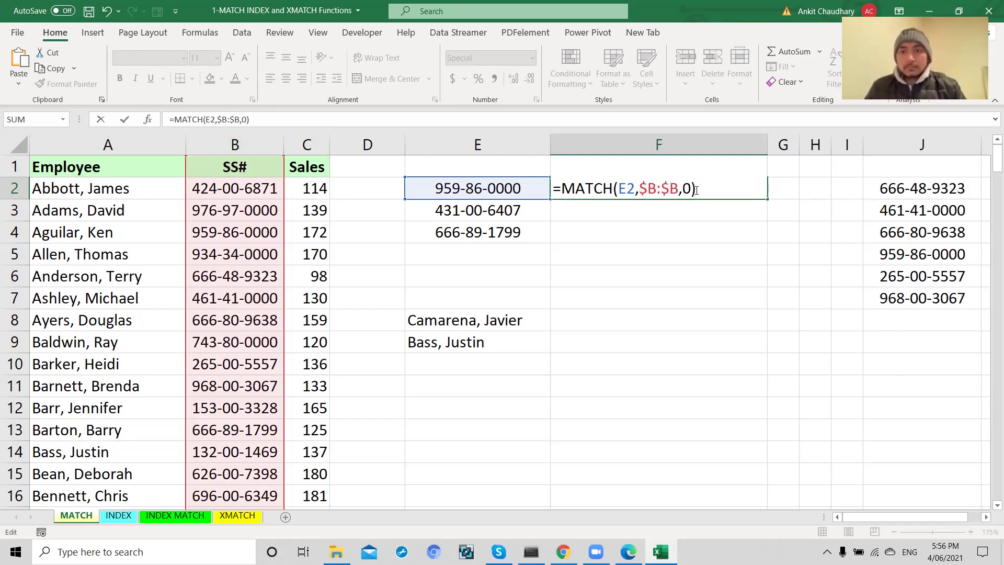
{"action": "key", "text": "Return"}
{"action": "left_click", "coordinate": [695, 190]}
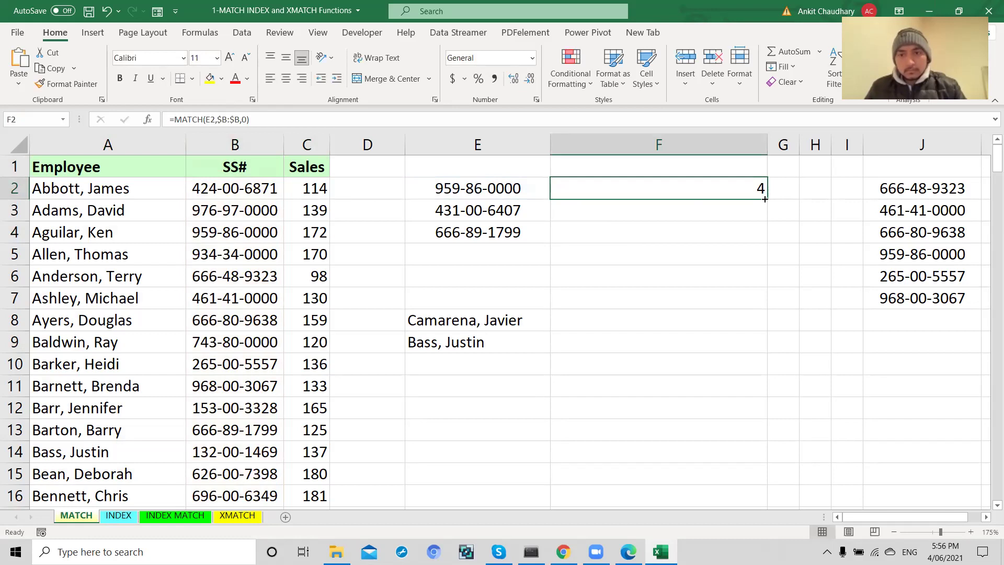
{"action": "left_click_drag", "start_coordinate": [768, 200], "coordinate": [765, 238]}
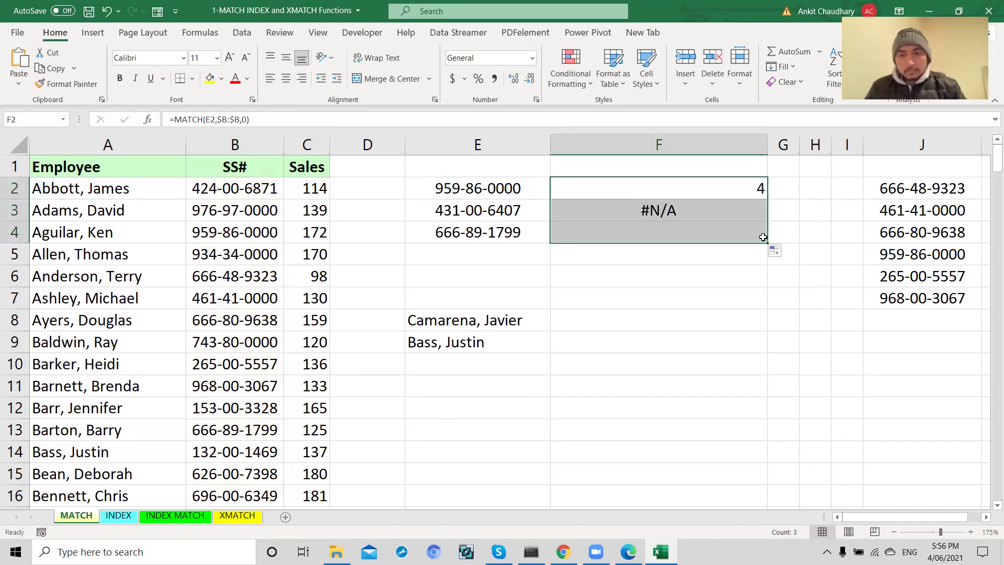
Compare the MATCH results in F3 and F4 with the lookup numbers in E3 and E4, row 13 and cell B13
{"action": "left_click", "coordinate": [519, 216]}
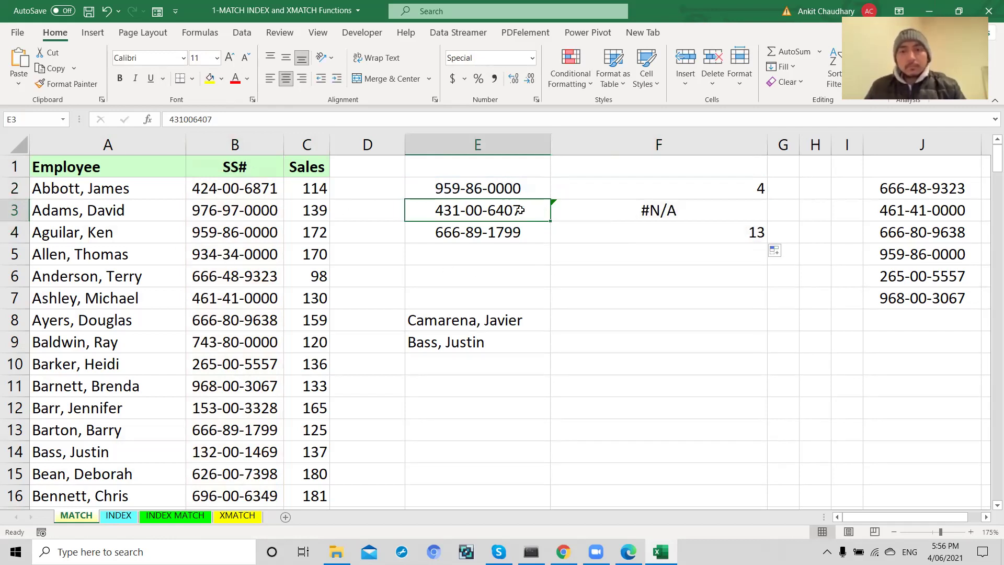
{"action": "left_click", "coordinate": [601, 212]}
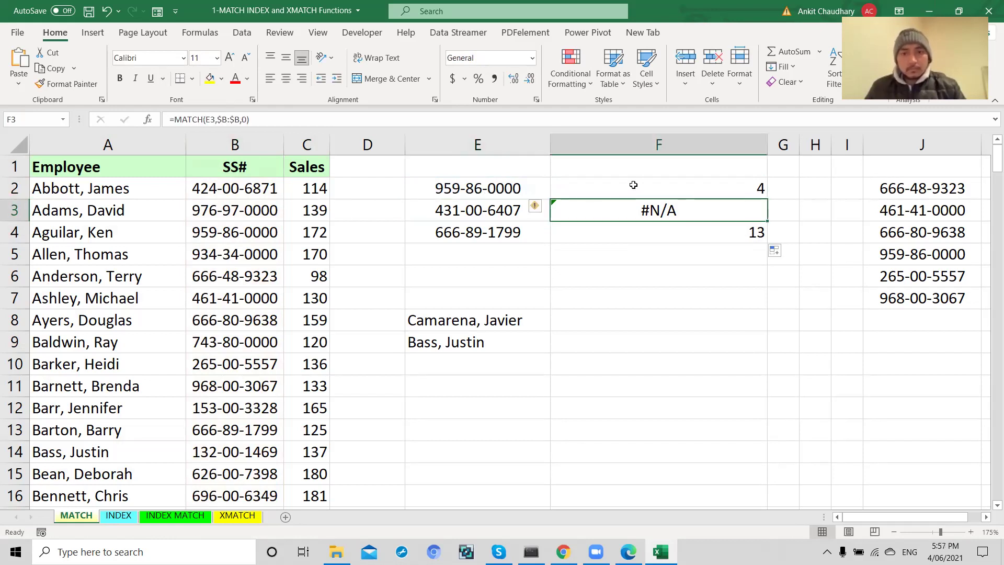
{"action": "left_click", "coordinate": [656, 238]}
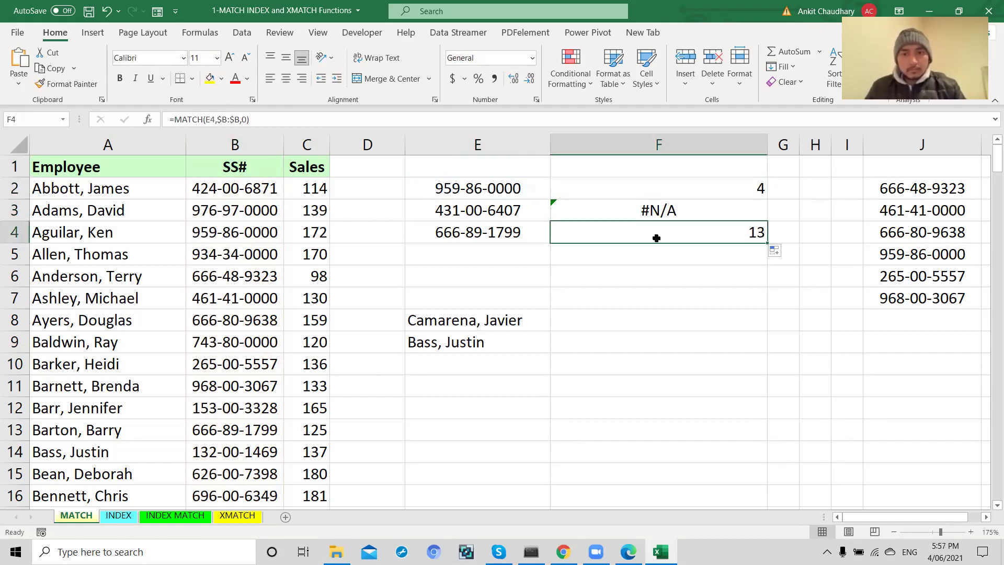
{"action": "left_click", "coordinate": [445, 235]}
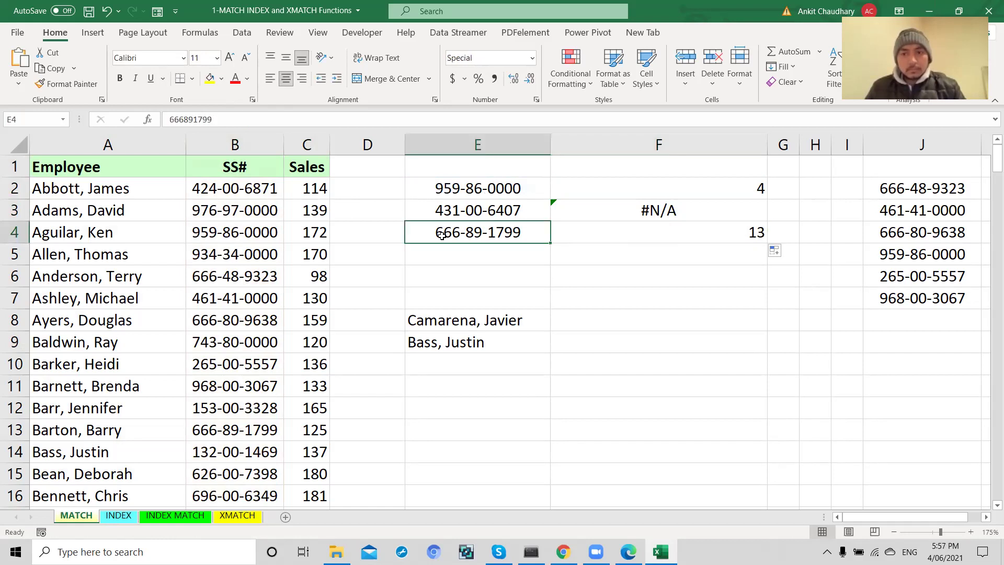
{"action": "left_click", "coordinate": [613, 239]}
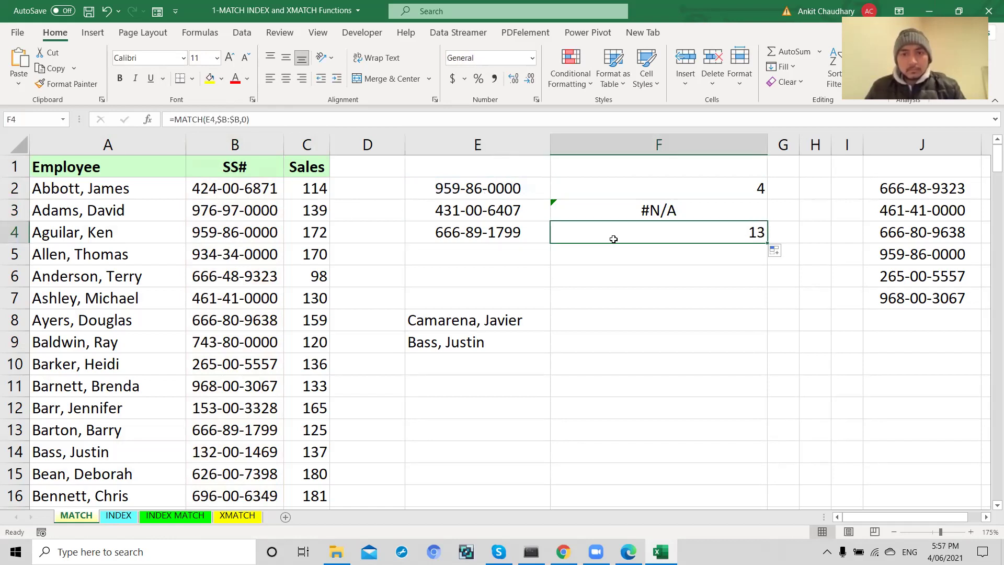
{"action": "left_click", "coordinate": [434, 235]}
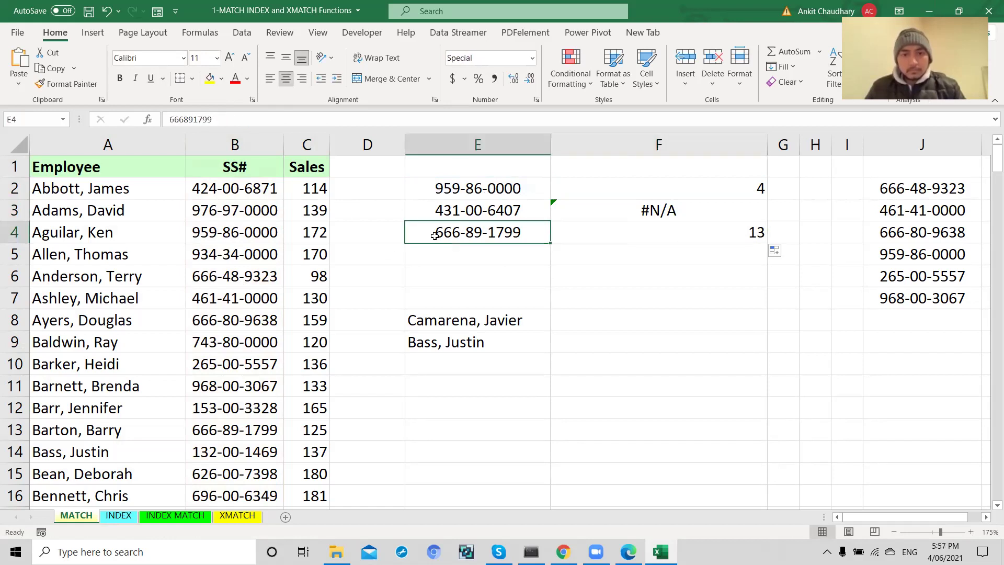
{"action": "left_click", "coordinate": [18, 431]}
{"action": "left_click", "coordinate": [220, 432]}
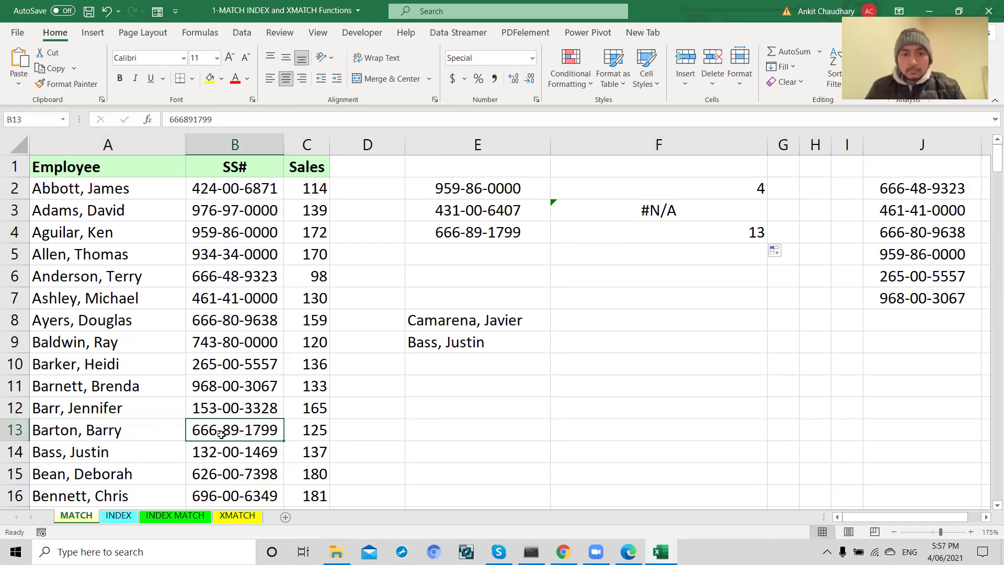
{"action": "left_click", "coordinate": [702, 230]}
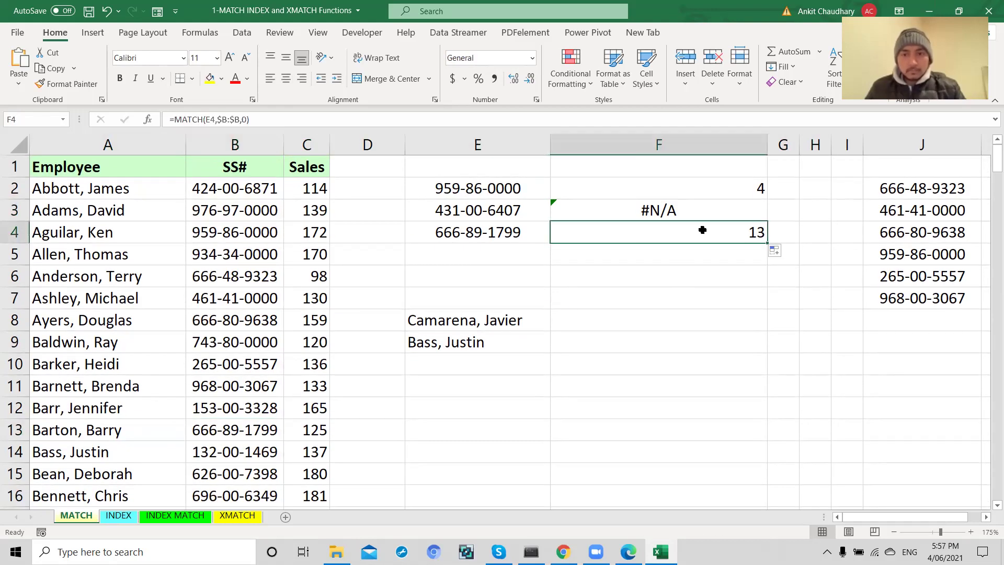
{"action": "left_click", "coordinate": [653, 204]}
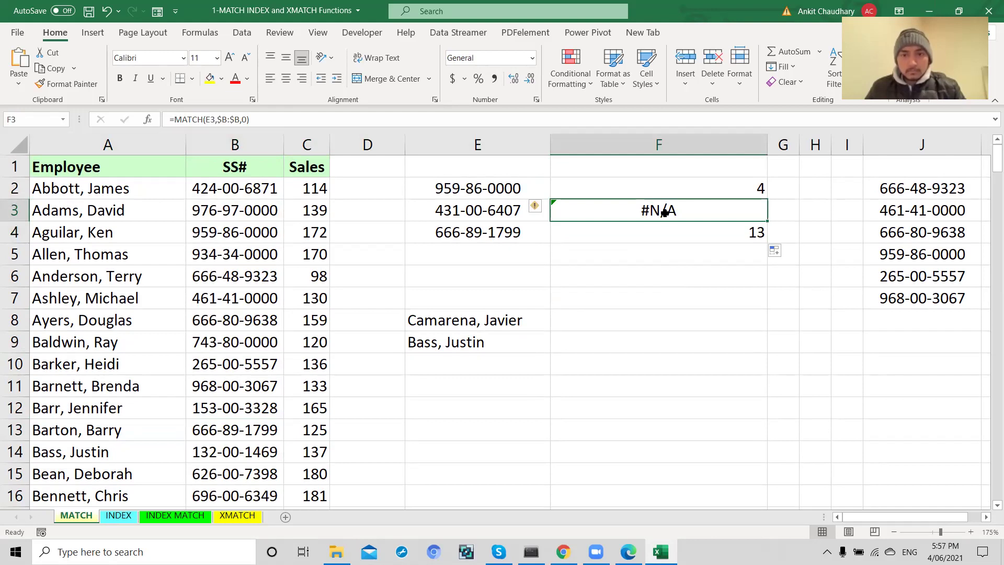
Wrap the formula in F2 in IFERROR so it reads =IFERROR(MATCH(E2,$B:$B,0),"Not Found")
{"action": "double_click", "coordinate": [680, 189]}
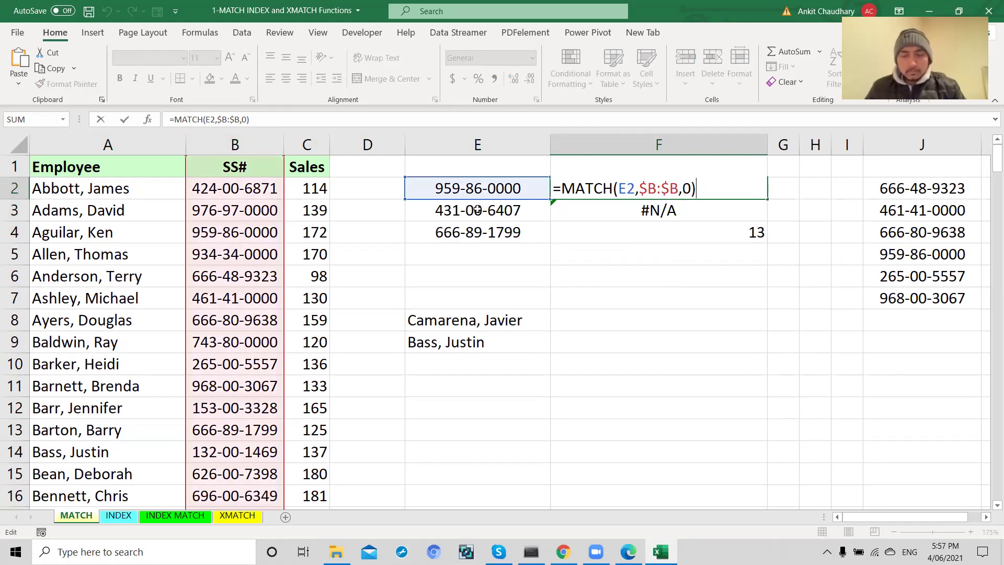
{"action": "key", "text": "Escape"}
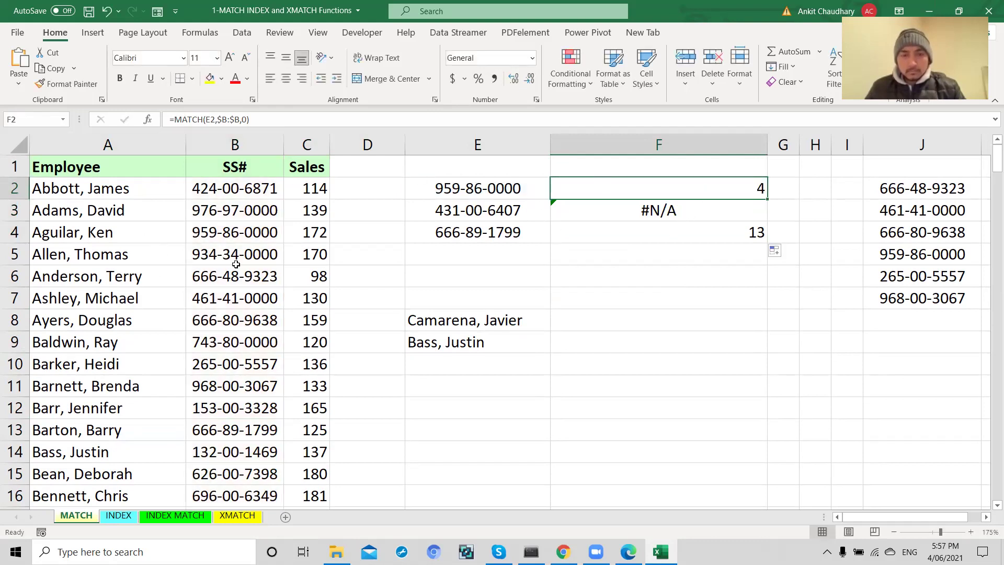
{"action": "double_click", "coordinate": [623, 186]}
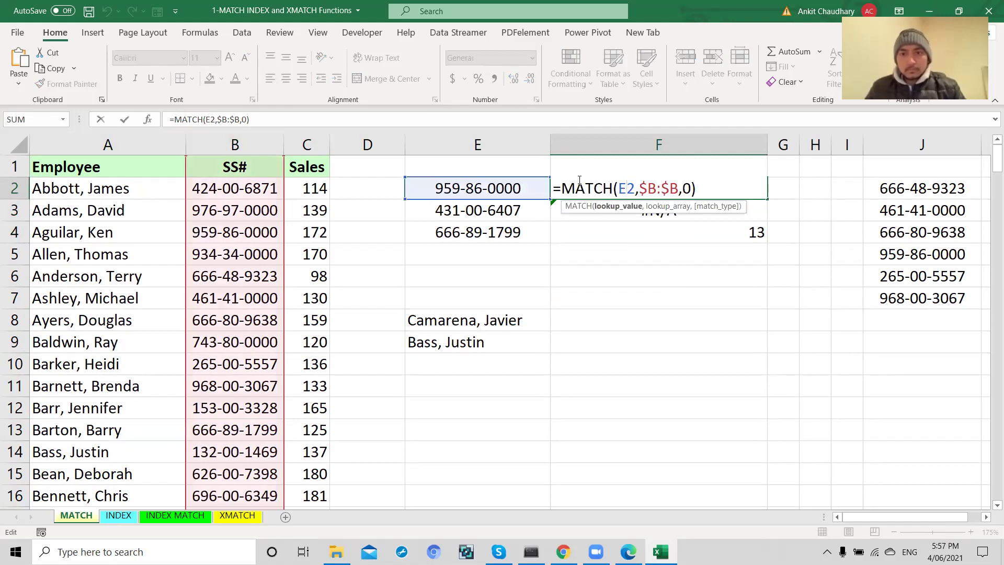
{"action": "left_click", "coordinate": [564, 187]}
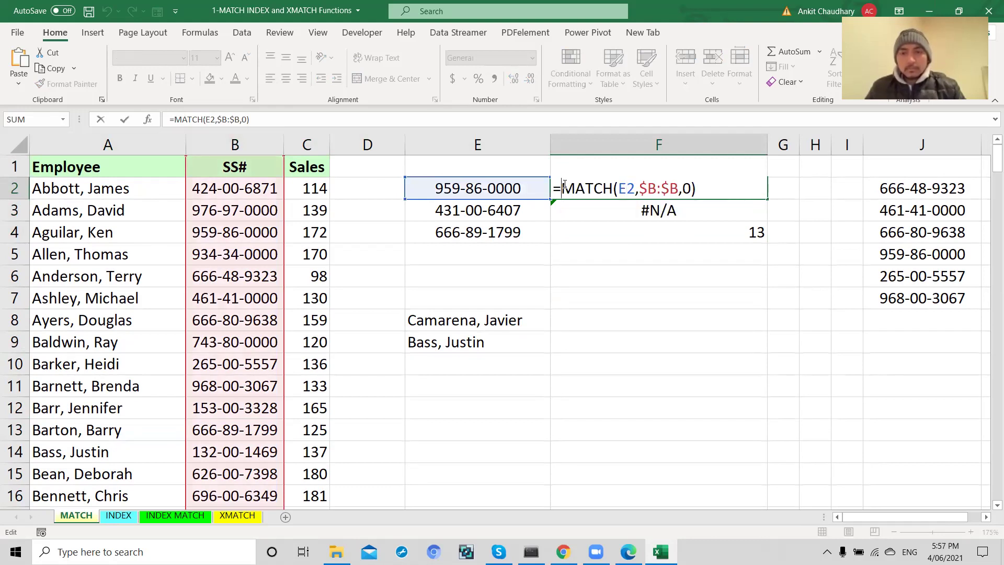
{"action": "type", "text": "IFERROR(MATCH(E2"}
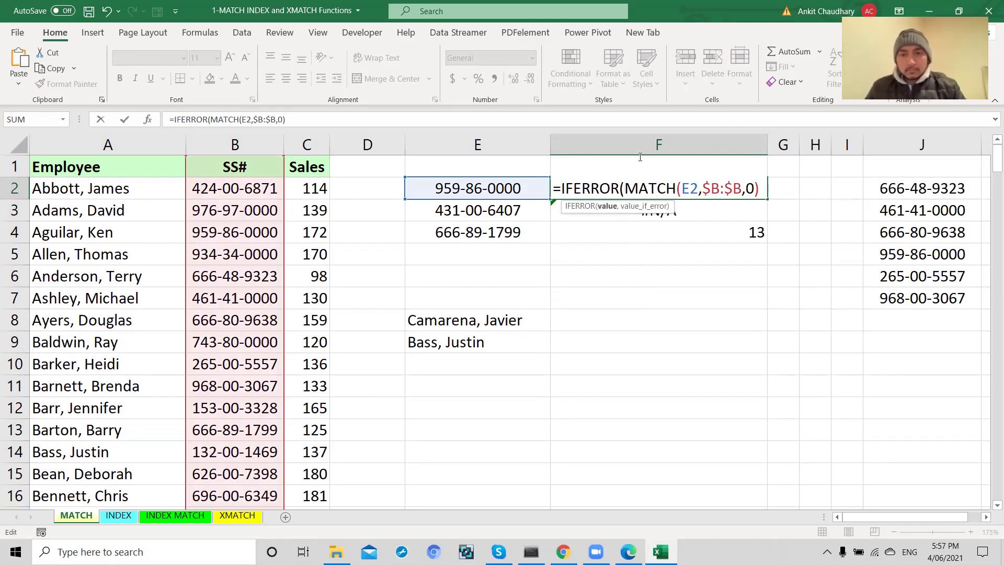
{"action": "type", "text": ",$B:$B,0),"}
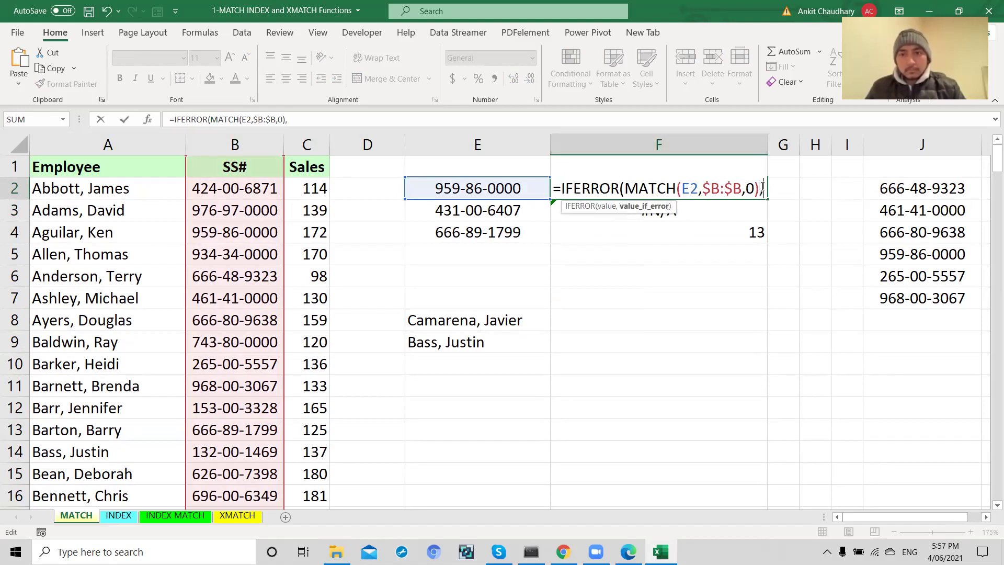
{"action": "type", "text": "\"Not F"}
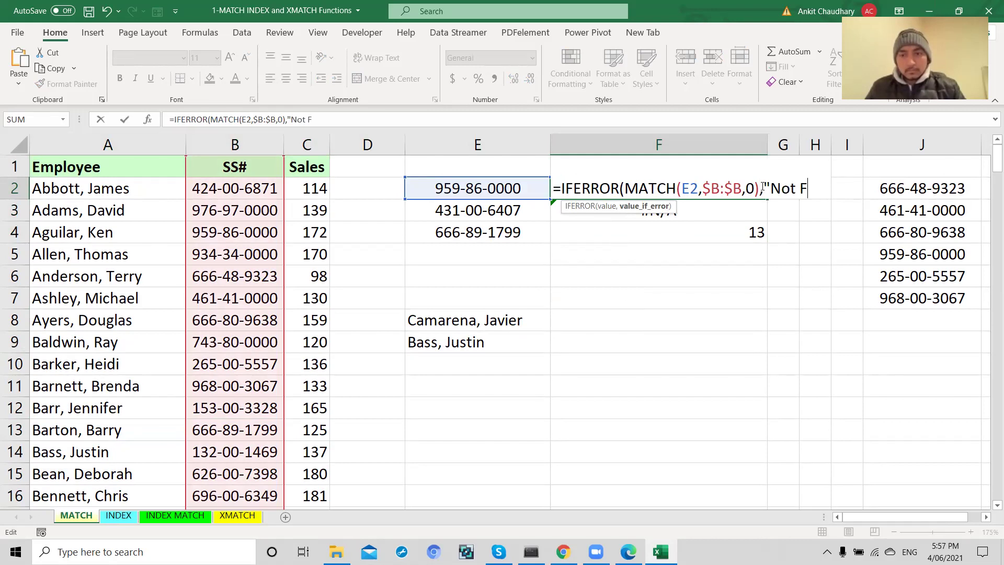
{"action": "type", "text": "ound\")"}
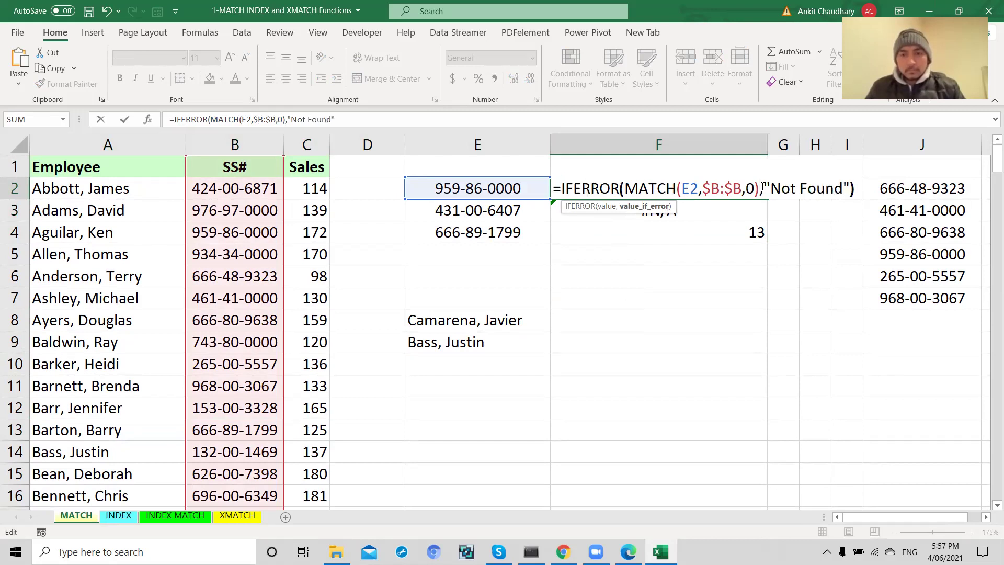
{"action": "key", "text": "Return"}
Fill the IFERROR formula from F2 down to F4 and autofit the width of column F
{"action": "left_click", "coordinate": [747, 186]}
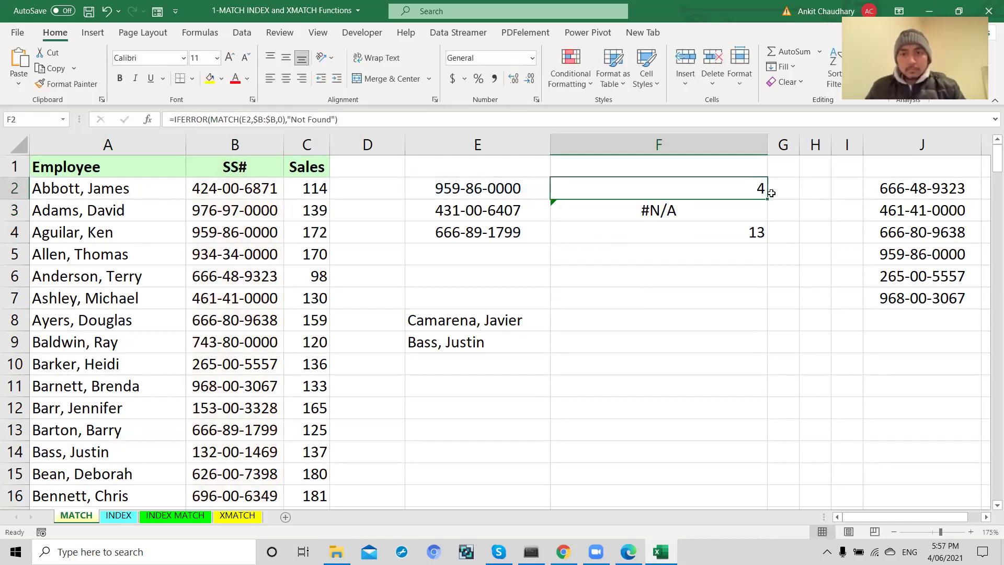
{"action": "left_click_drag", "start_coordinate": [766, 197], "coordinate": [767, 238]}
{"action": "double_click", "coordinate": [768, 144]}
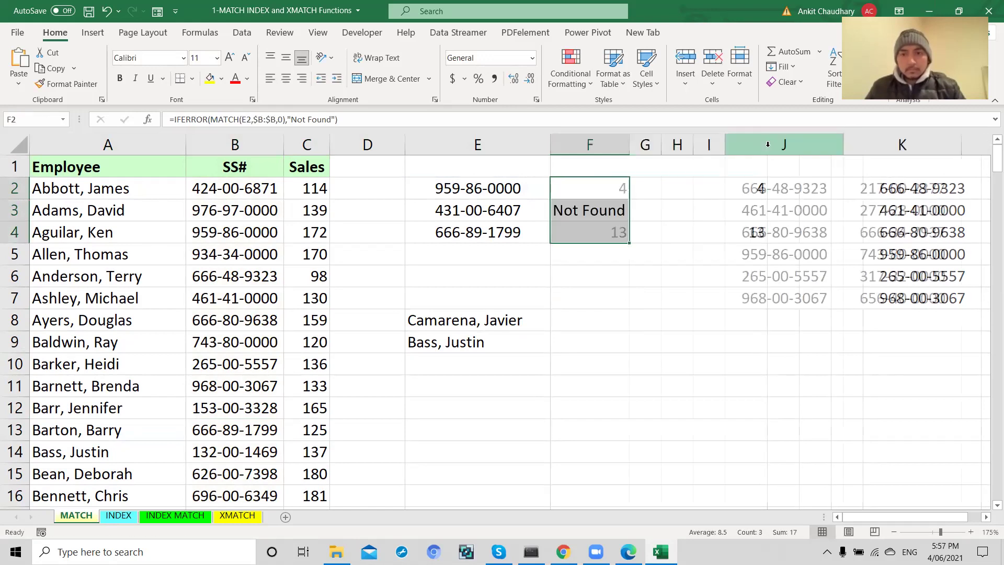
{"action": "left_click", "coordinate": [585, 198]}
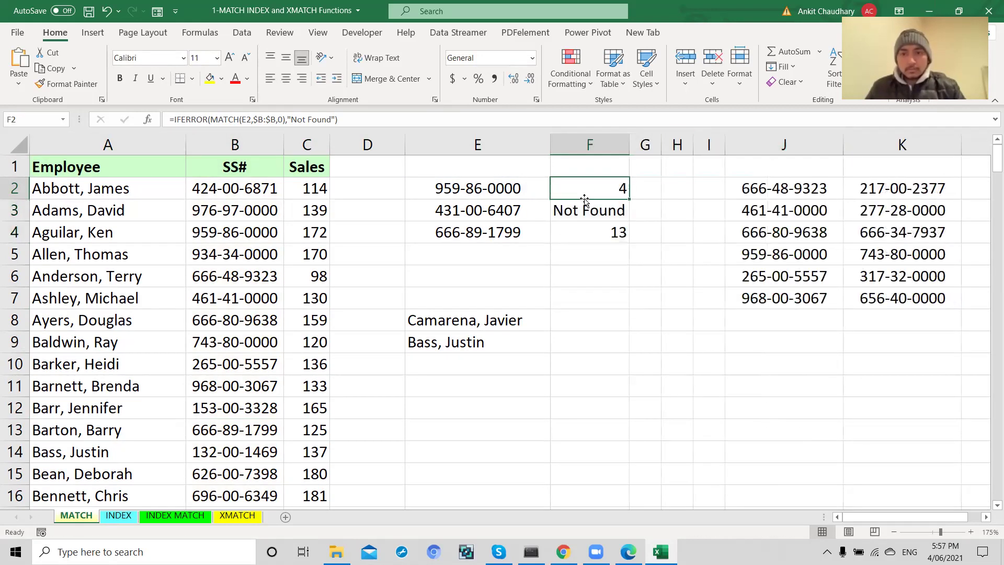
{"action": "double_click", "coordinate": [611, 192]}
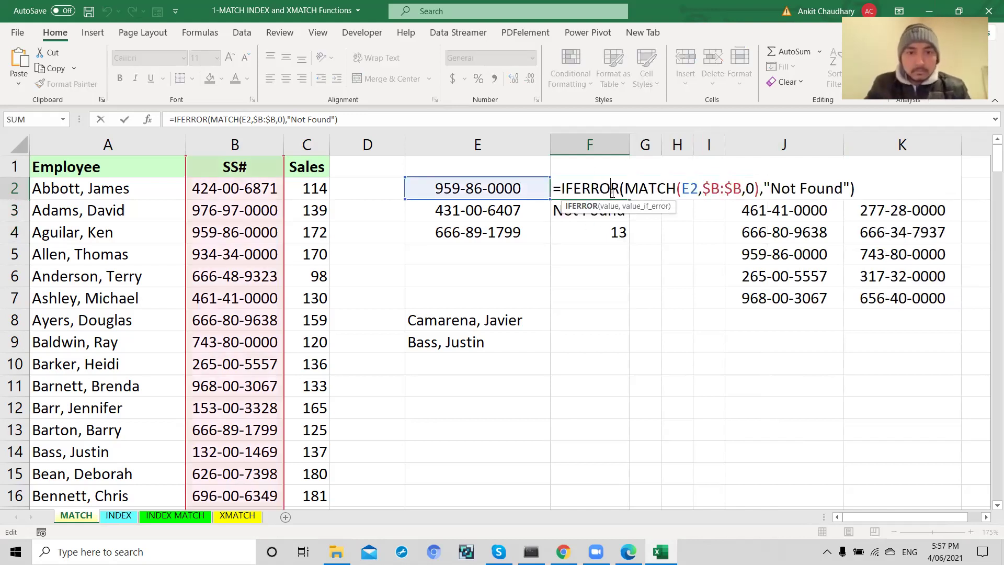
{"action": "key", "text": "Escape"}
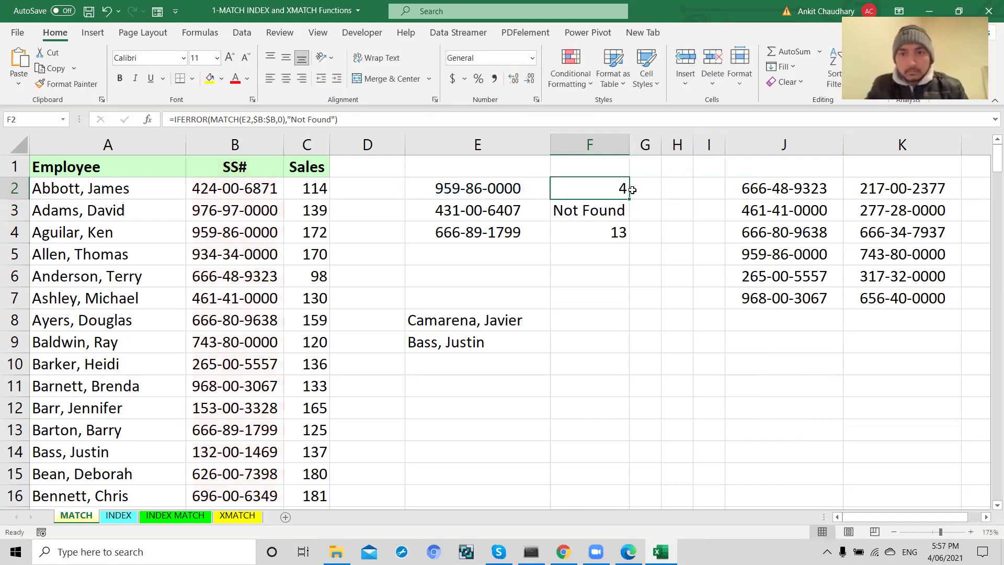
Enter =MATCH(E2,B:B,0) in G2 to look up E2 in the SS# column with an exact match
{"action": "double_click", "coordinate": [645, 189]}
{"action": "type", "text": "="}
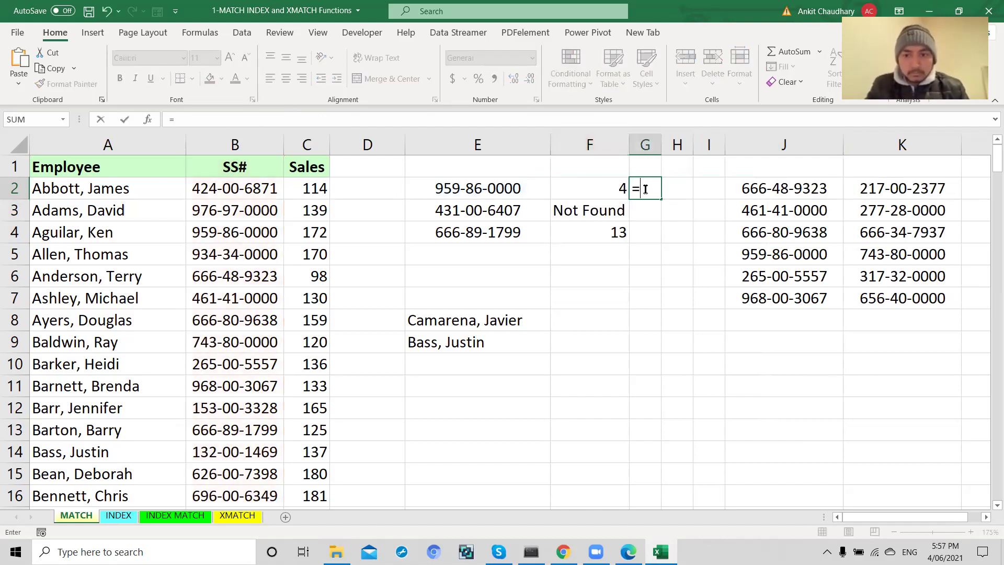
{"action": "type", "text": "match("}
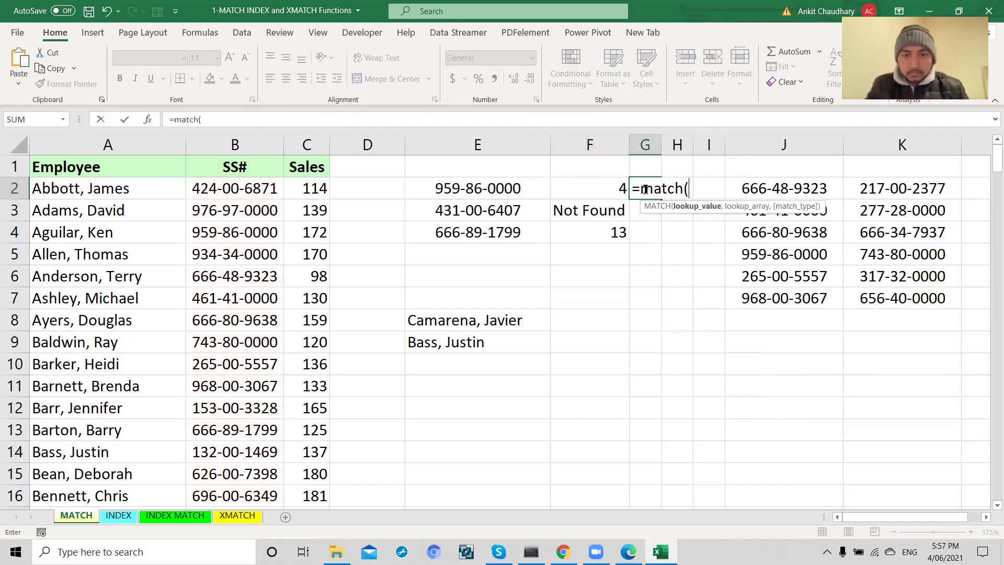
{"action": "left_click", "coordinate": [455, 192]}
{"action": "type", "text": ","}
{"action": "left_click", "coordinate": [251, 142]}
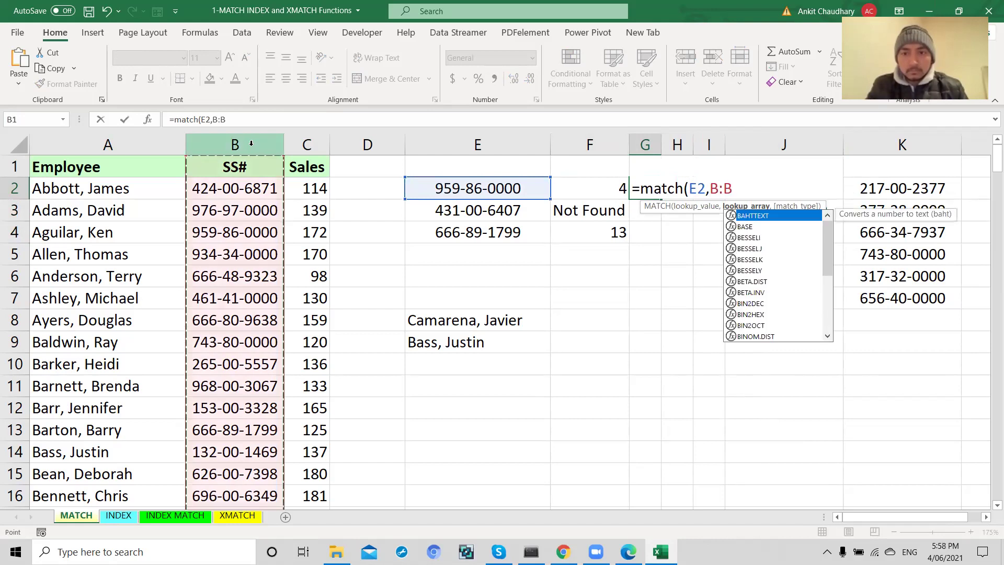
{"action": "type", "text": ","}
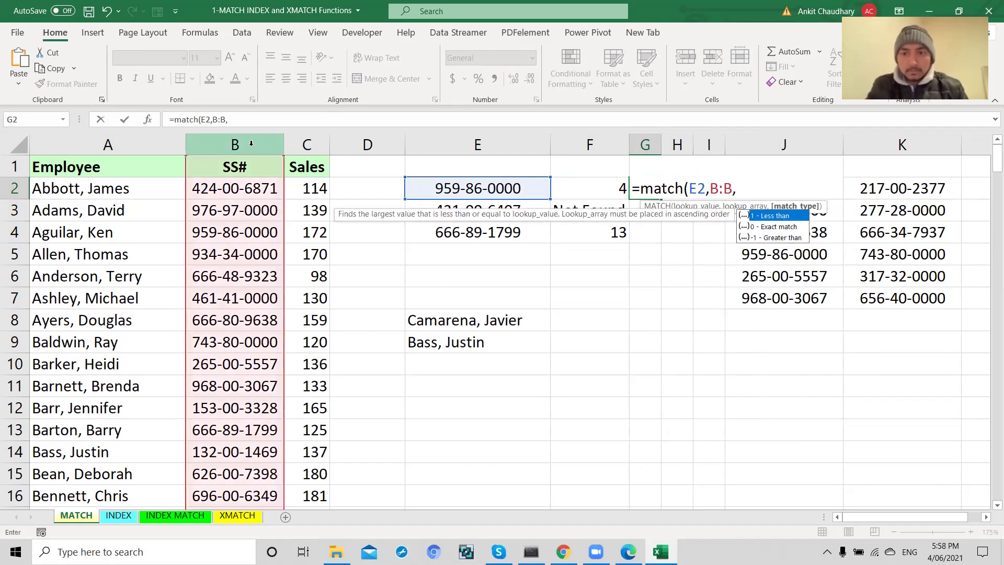
{"action": "type", "text": "0)"}
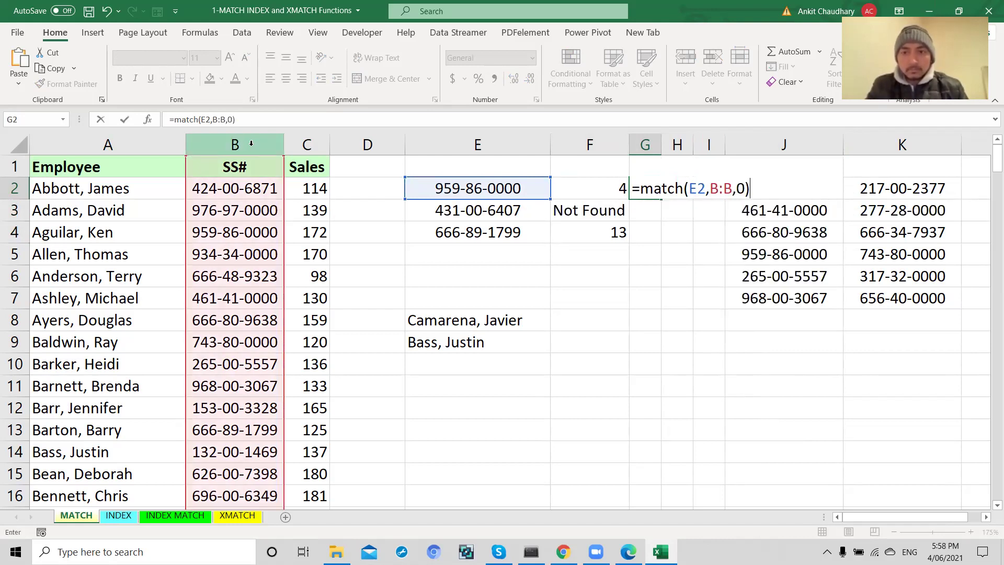
{"action": "key", "text": "Return"}
{"action": "left_click", "coordinate": [647, 185]}
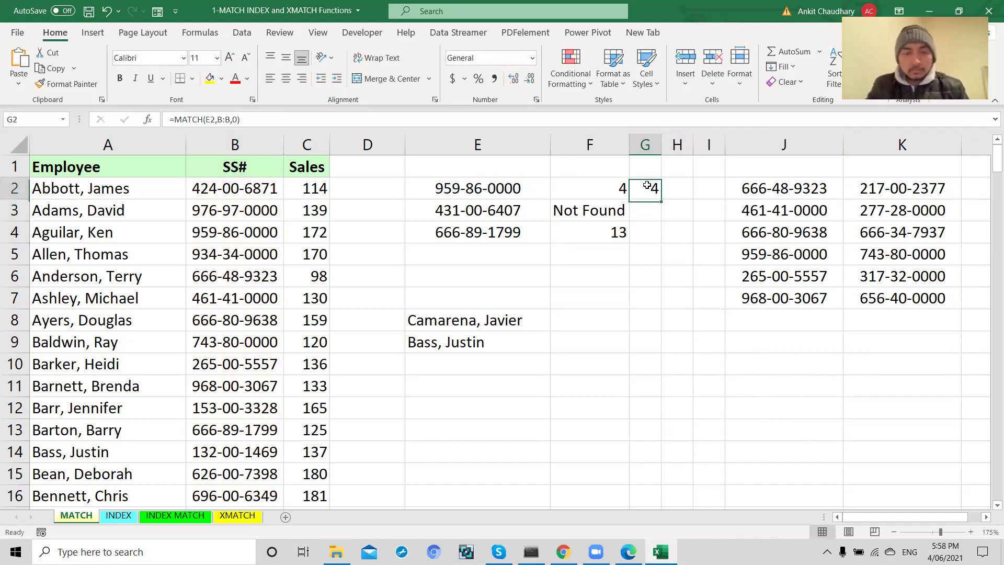
Clear the MATCH formula from G2 and review the IFERROR formula in F2
{"action": "key", "text": "Delete"}
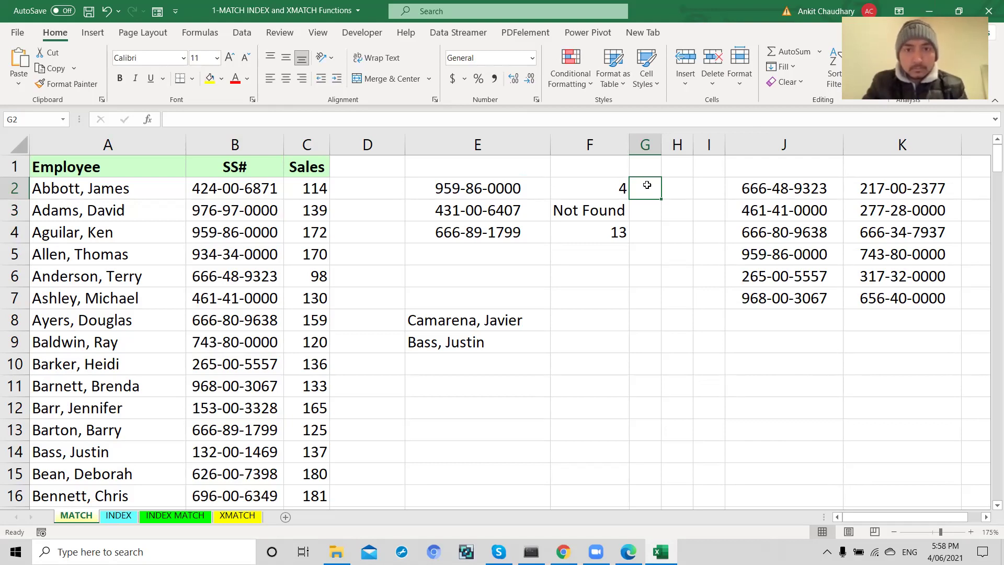
{"action": "left_click", "coordinate": [605, 189]}
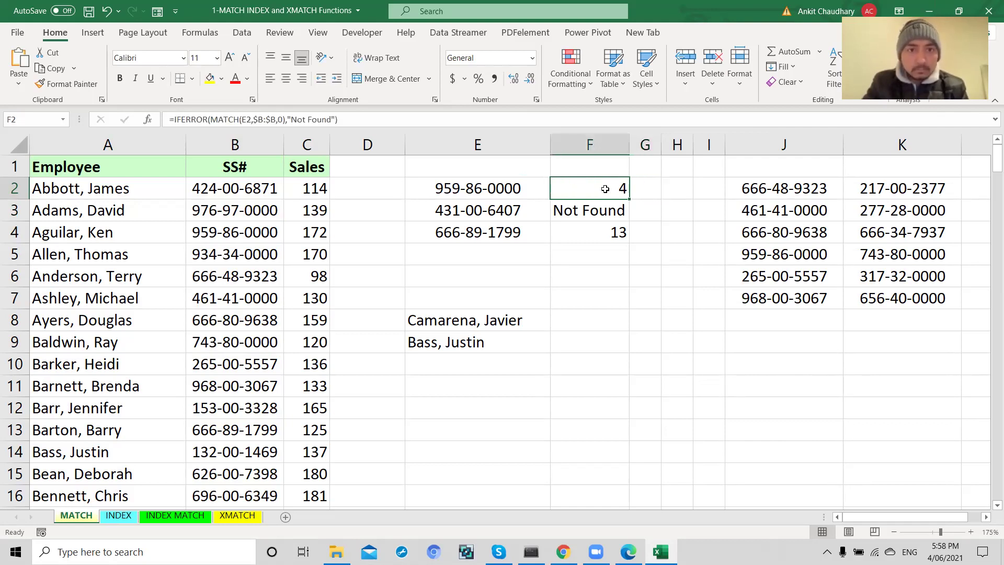
{"action": "double_click", "coordinate": [605, 189]}
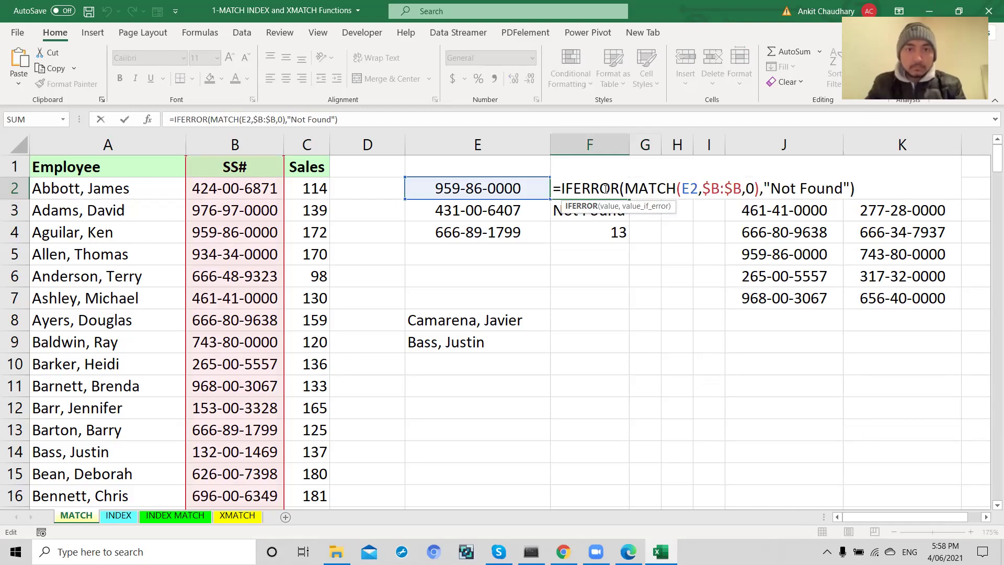
{"action": "key", "text": "ctrl+Return"}
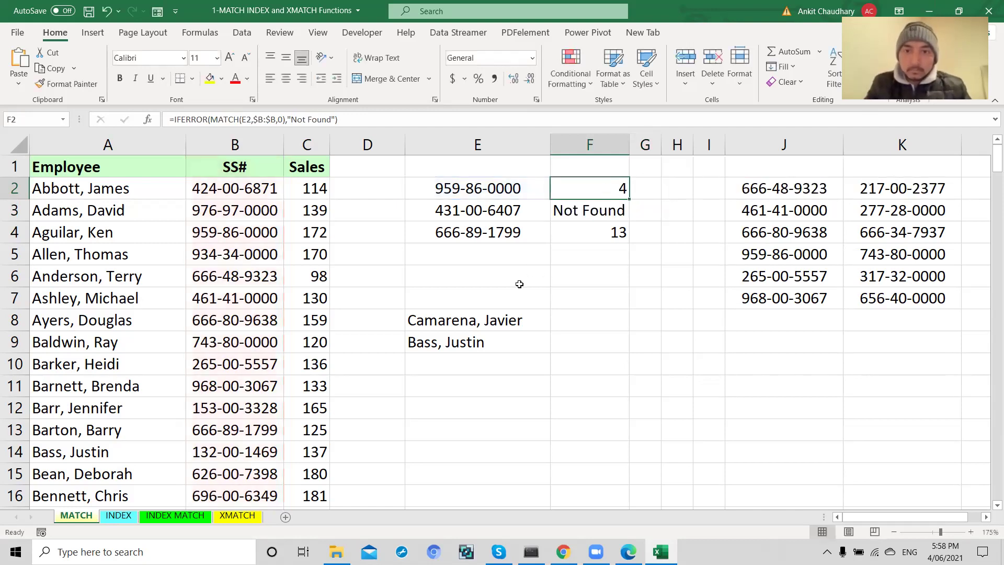
Enter =MATCH(E8,A:A,0) in F8 to look up the employee name from E8 in the Employee column with an exact match
{"action": "left_click", "coordinate": [491, 324]}
{"action": "left_click", "coordinate": [568, 322]}
{"action": "left_click", "coordinate": [508, 314]}
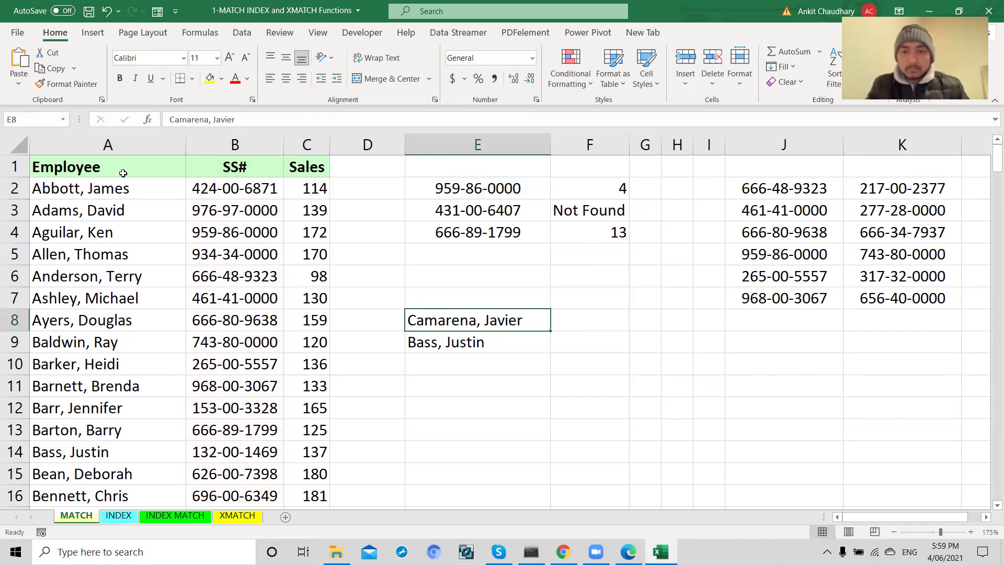
{"action": "left_click", "coordinate": [593, 321]}
{"action": "left_click", "coordinate": [507, 319]}
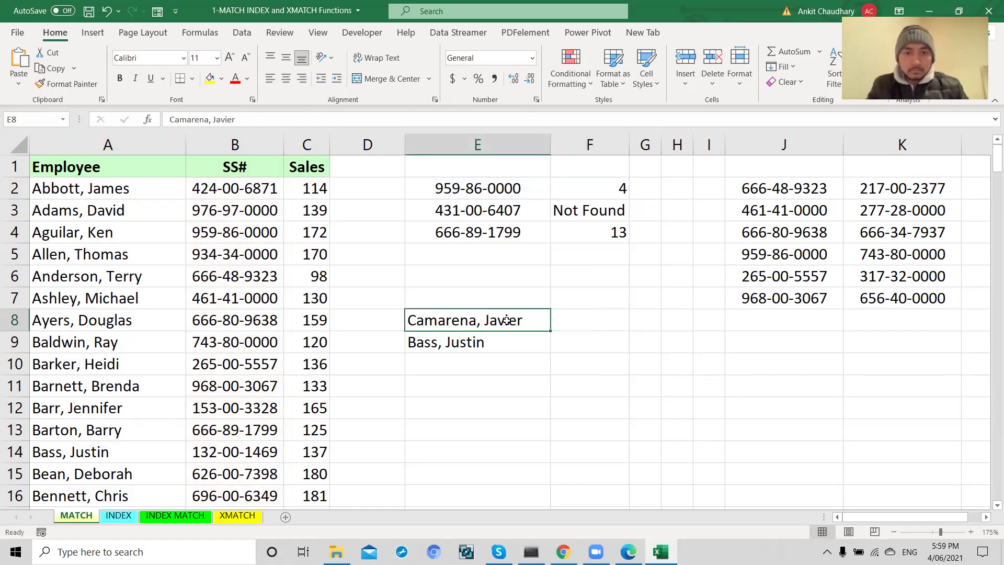
{"action": "left_click", "coordinate": [553, 320]}
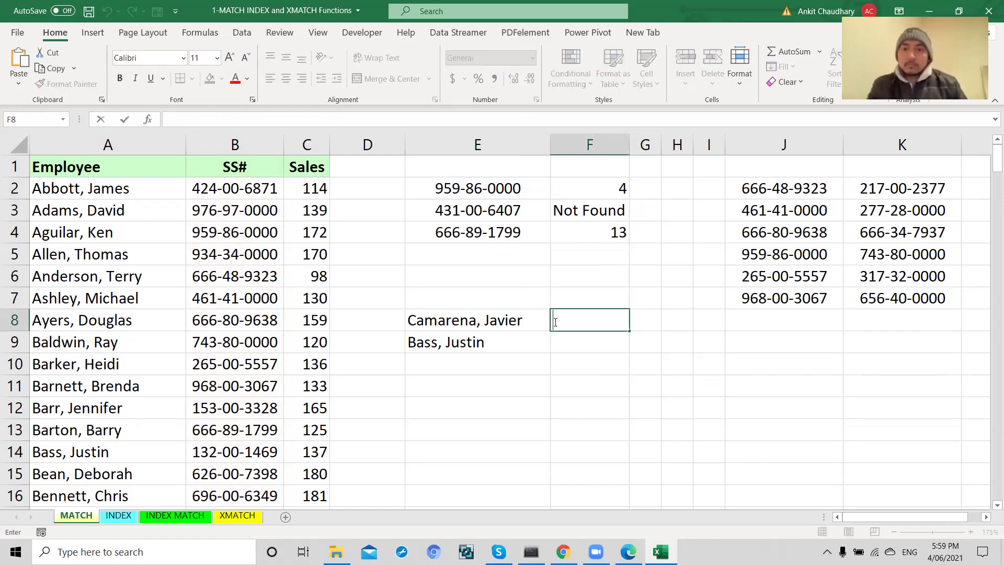
{"action": "type", "text": "=match("}
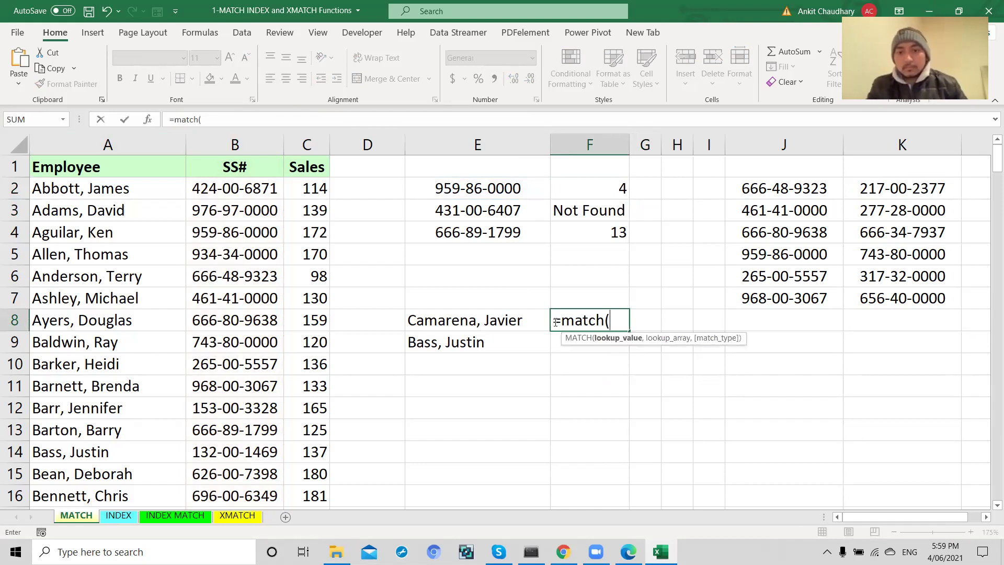
{"action": "left_click", "coordinate": [497, 314]}
{"action": "type", "text": ","}
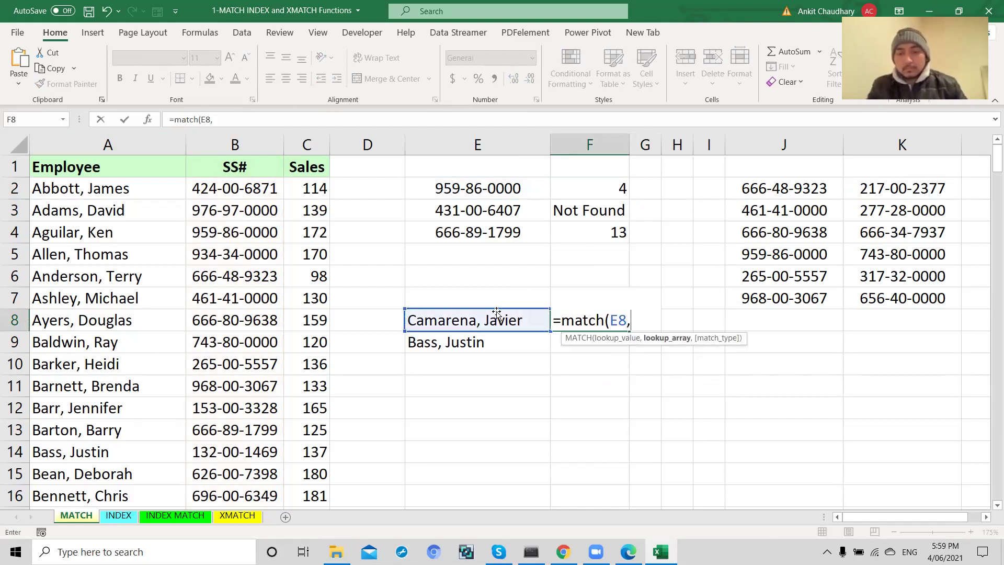
{"action": "left_click", "coordinate": [146, 142]}
{"action": "type", "text": ","}
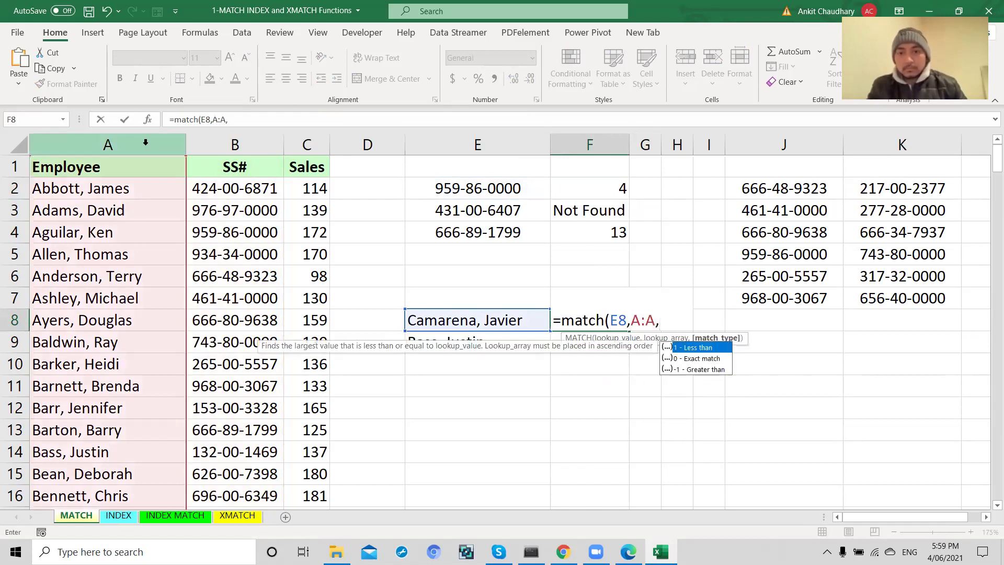
{"action": "type", "text": "0)"}
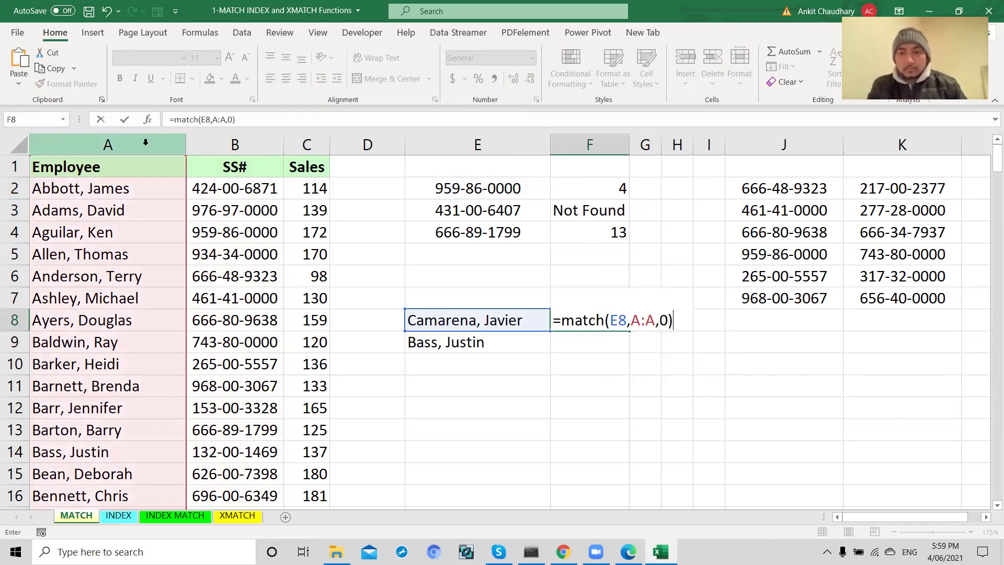
{"action": "key", "text": "Return"}
Fill the MATCH formula from F8 down to F9
{"action": "left_click", "coordinate": [590, 312]}
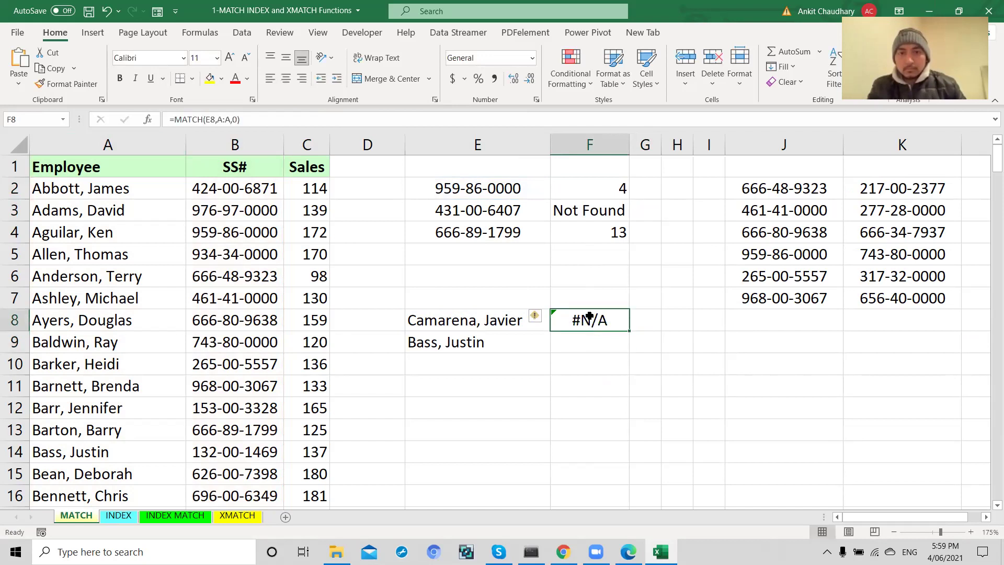
{"action": "left_click_drag", "start_coordinate": [629, 340], "coordinate": [630, 342]}
{"action": "left_click", "coordinate": [605, 340]}
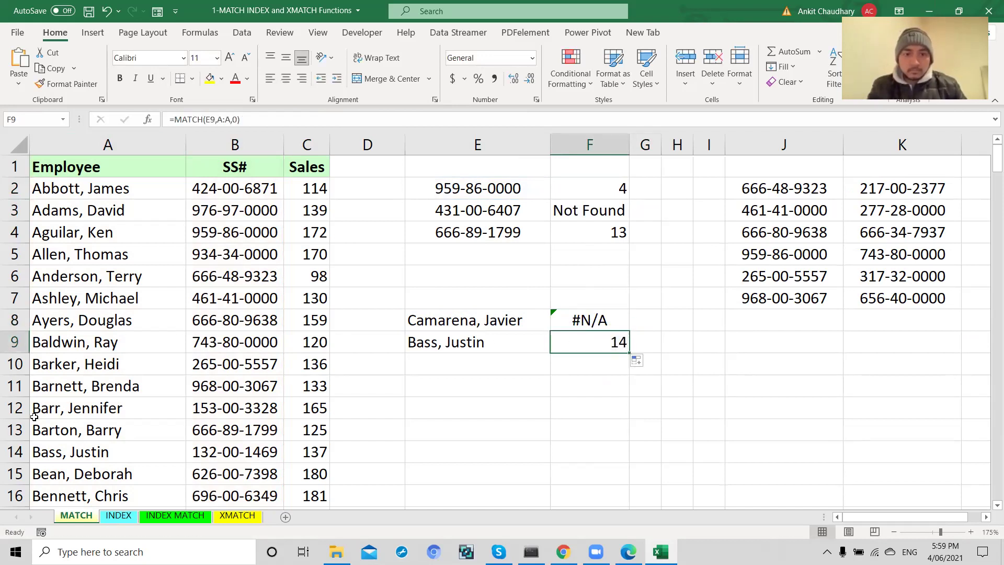
Compare the MATCH results in F8 and F9 with row 14 and cell A14, and inspect the formula in F9
{"action": "left_click", "coordinate": [15, 453]}
{"action": "left_click", "coordinate": [92, 458]}
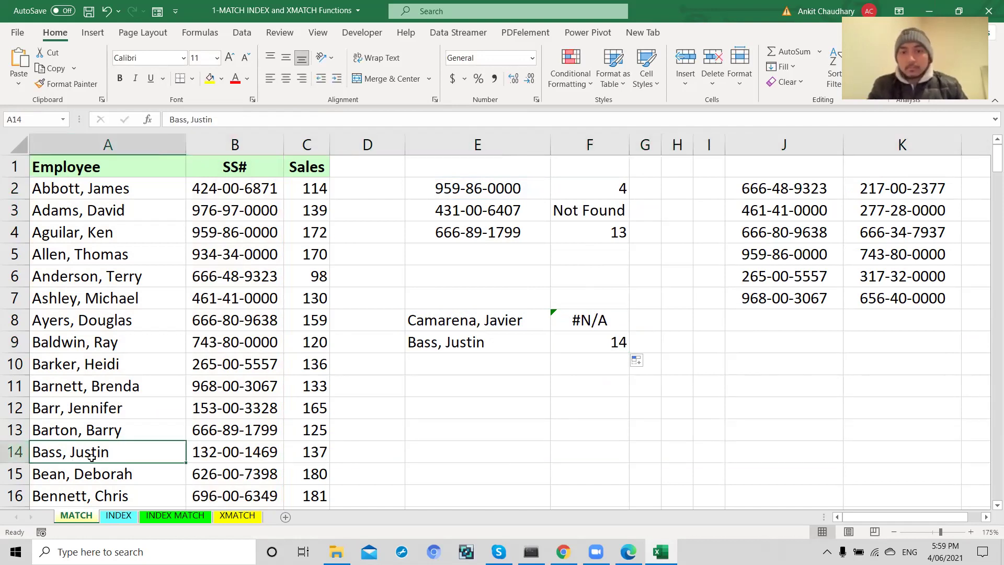
{"action": "left_click", "coordinate": [581, 338]}
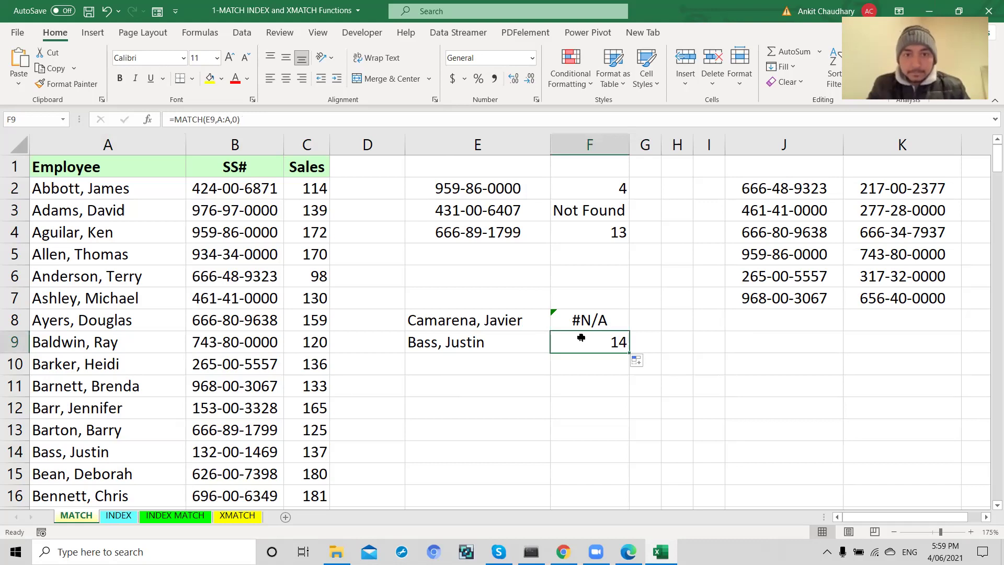
{"action": "left_click", "coordinate": [578, 318]}
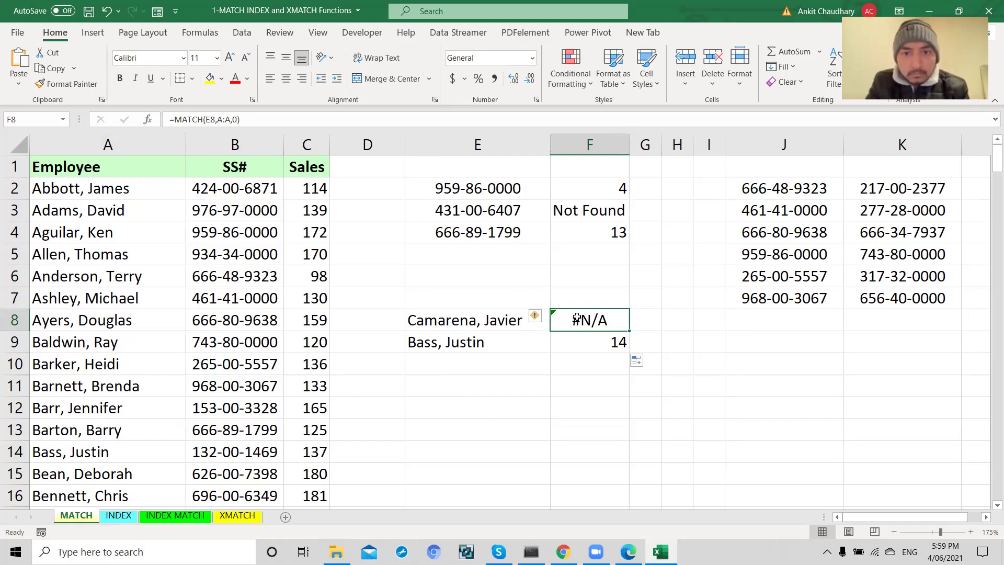
{"action": "left_click", "coordinate": [584, 336]}
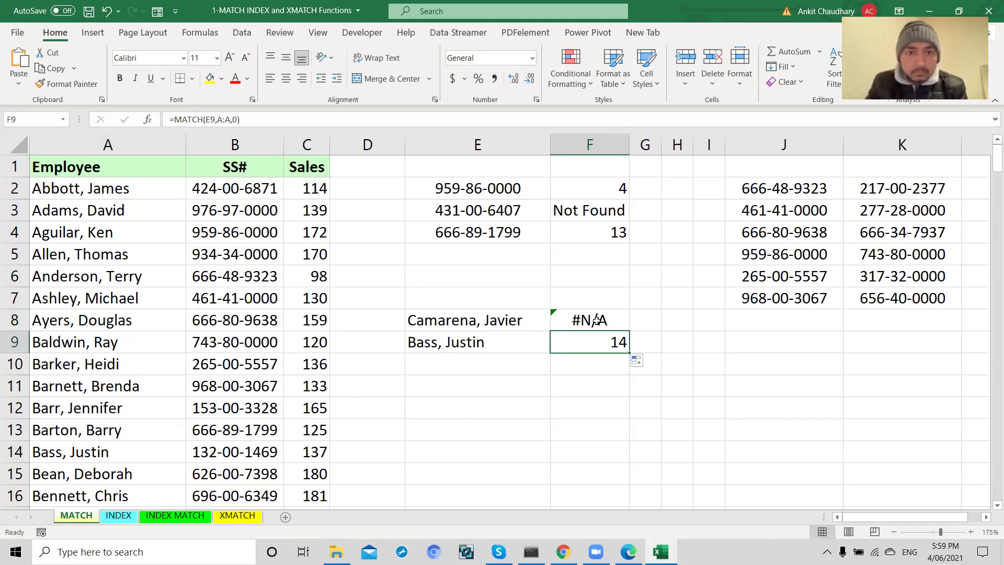
{"action": "left_click", "coordinate": [596, 320]}
{"action": "left_click", "coordinate": [587, 346]}
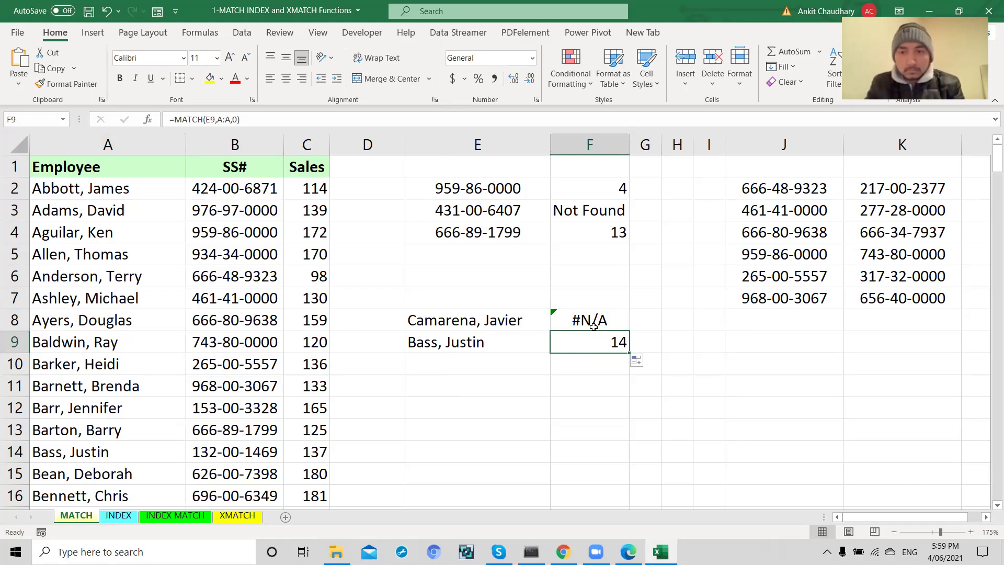
{"action": "key", "text": "Up"}
{"action": "left_click", "coordinate": [584, 342]}
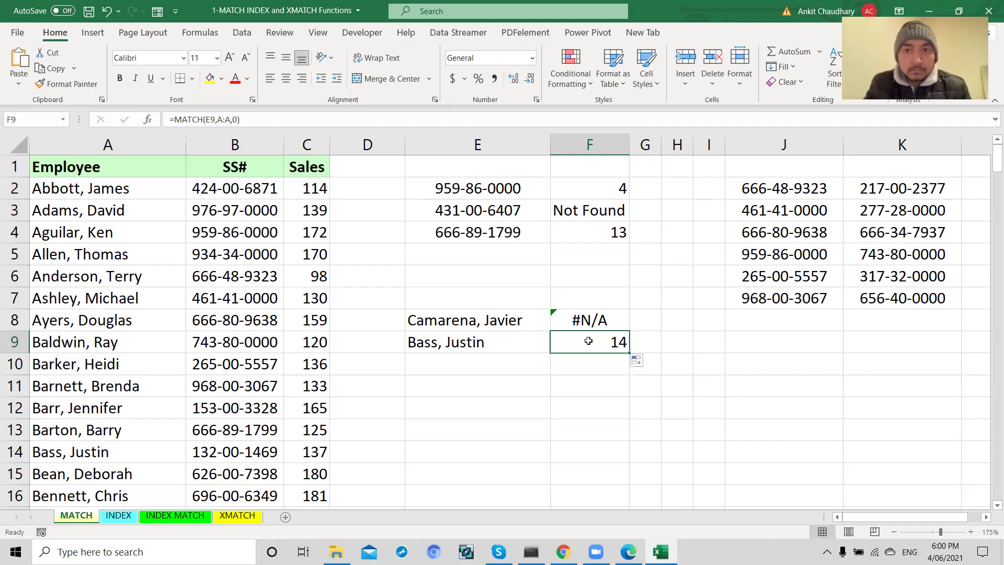
{"action": "left_click", "coordinate": [650, 325]}
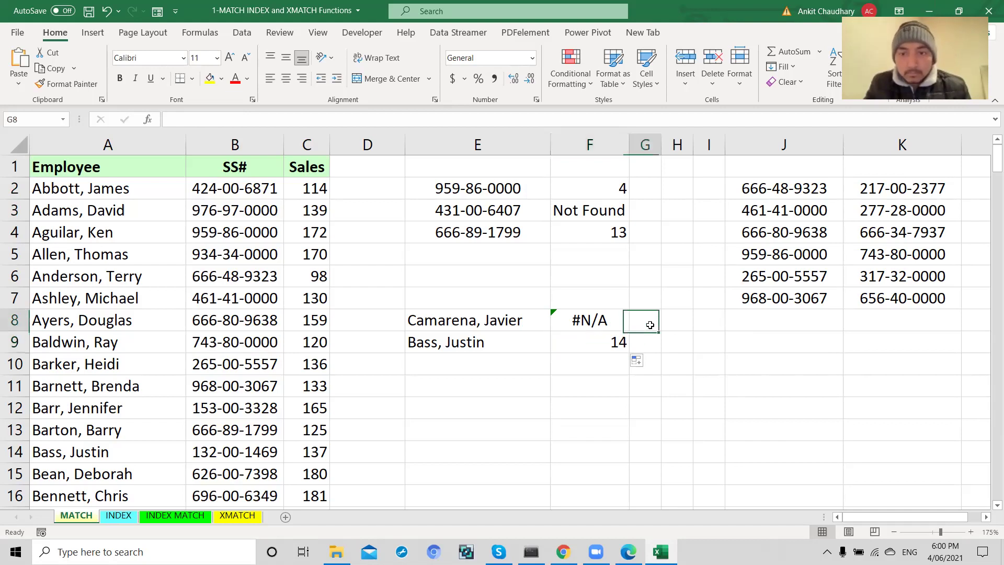
{"action": "double_click", "coordinate": [607, 343]}
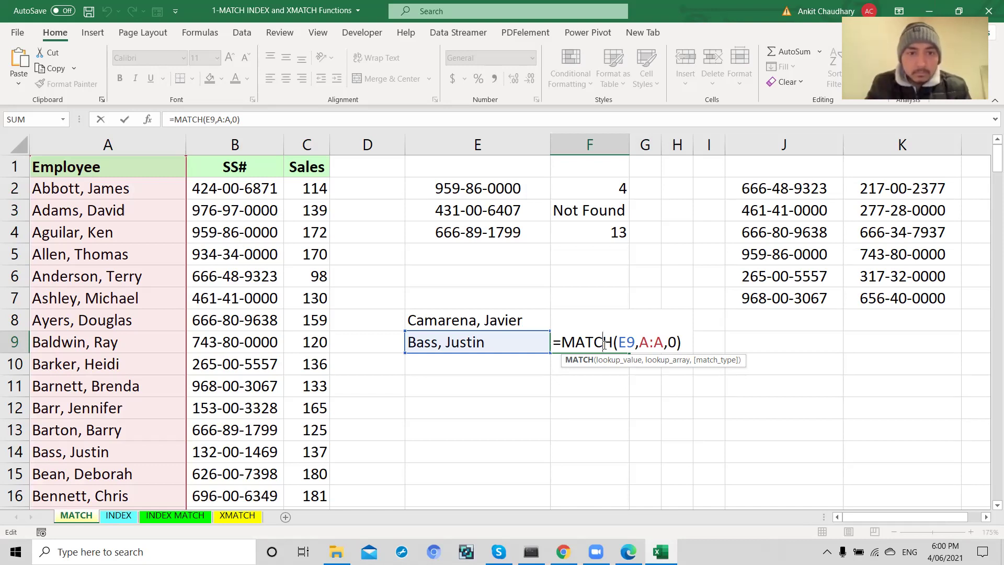
{"action": "key", "text": "ctrl+Return"}
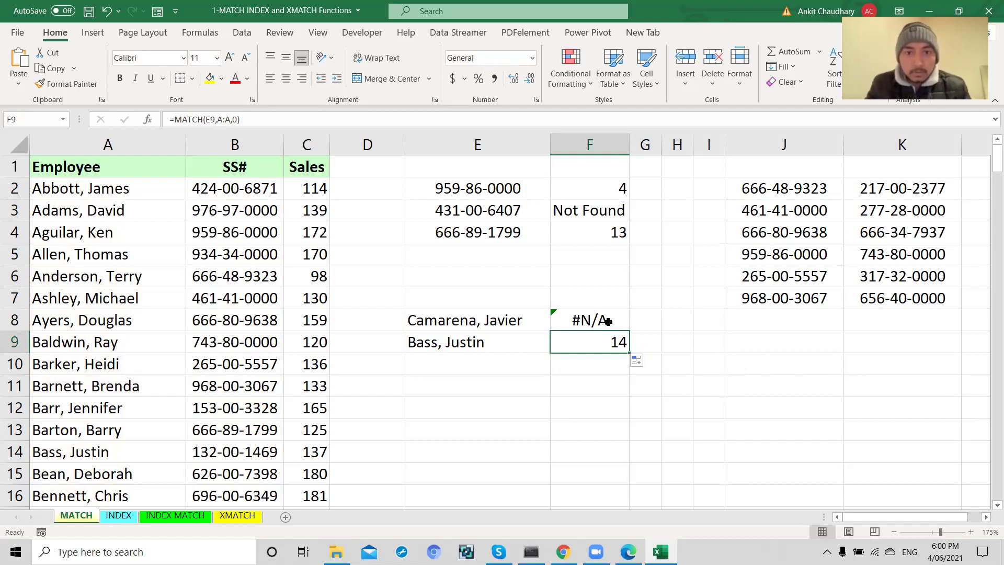
{"action": "left_click", "coordinate": [607, 322]}
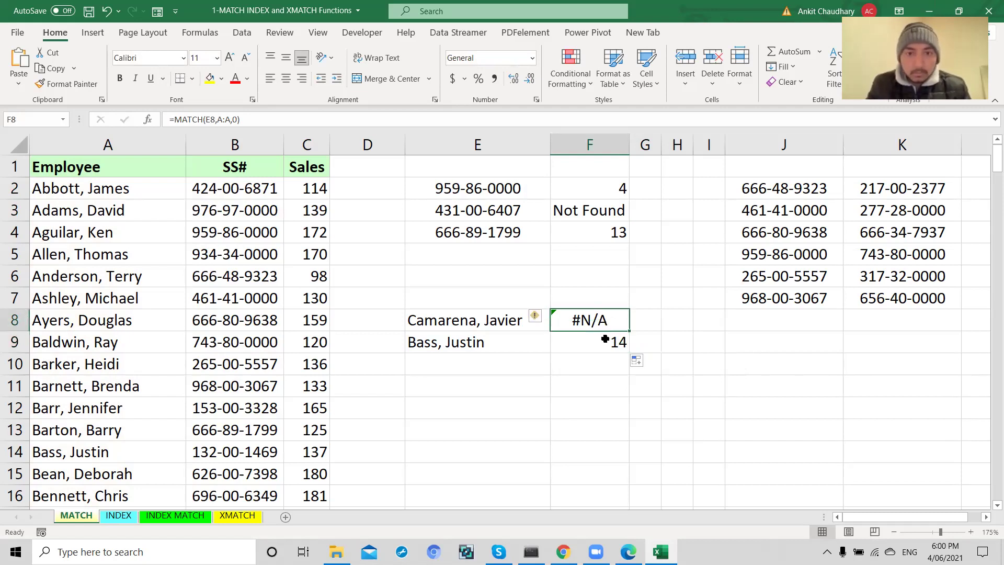
{"action": "left_click", "coordinate": [605, 340]}
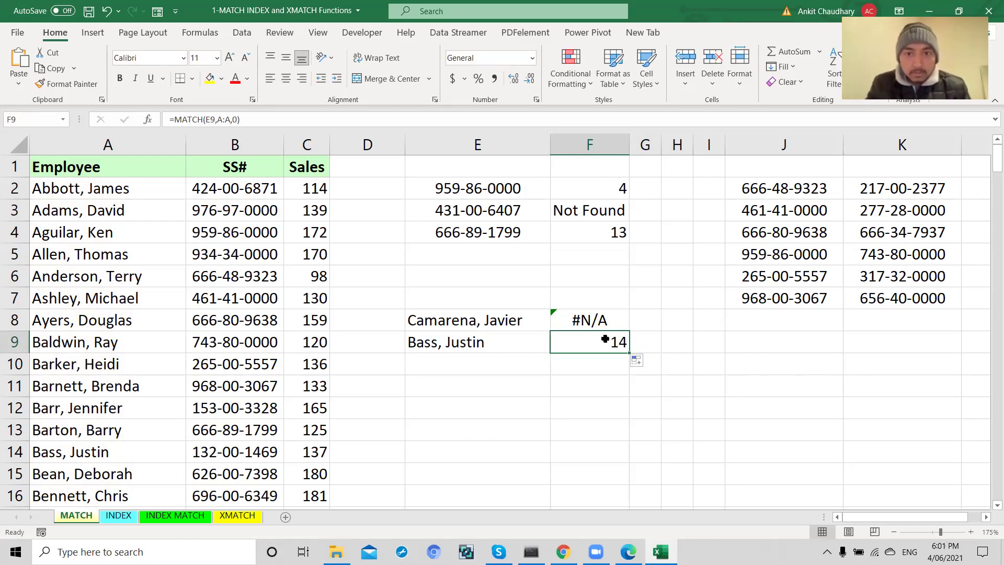
Wrap the formula in F8 in IFERROR so it reads =IFERROR(MATCH(E8,A:A,0),"Not Found")
{"action": "left_click", "coordinate": [608, 322]}
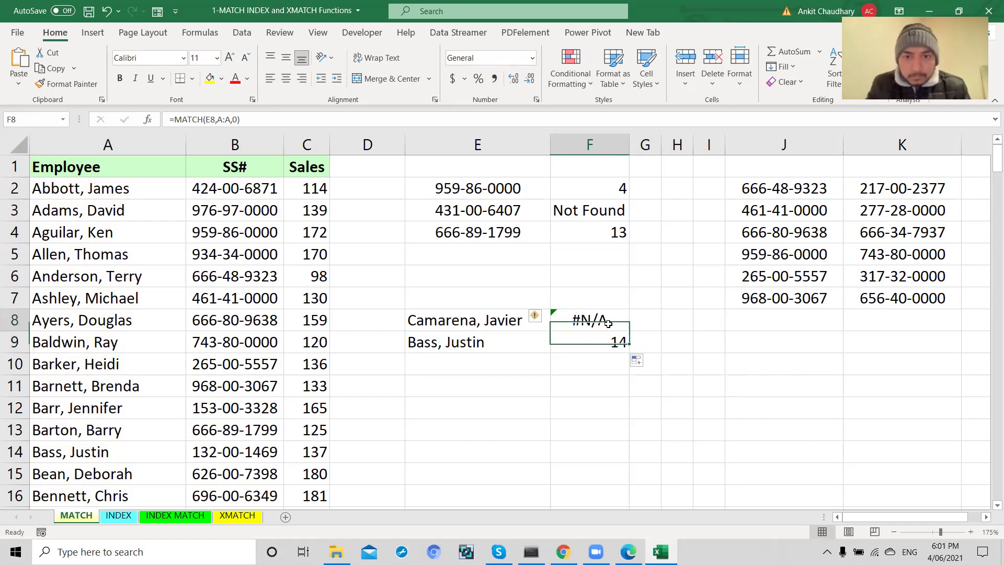
{"action": "double_click", "coordinate": [610, 322]}
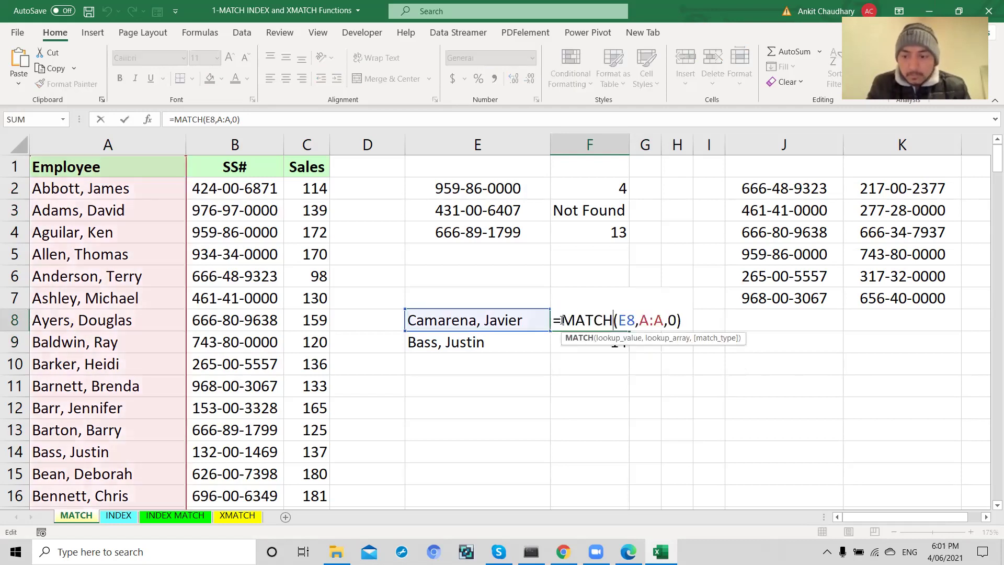
{"action": "left_click", "coordinate": [561, 321]}
{"action": "type", "text": "iferror"}
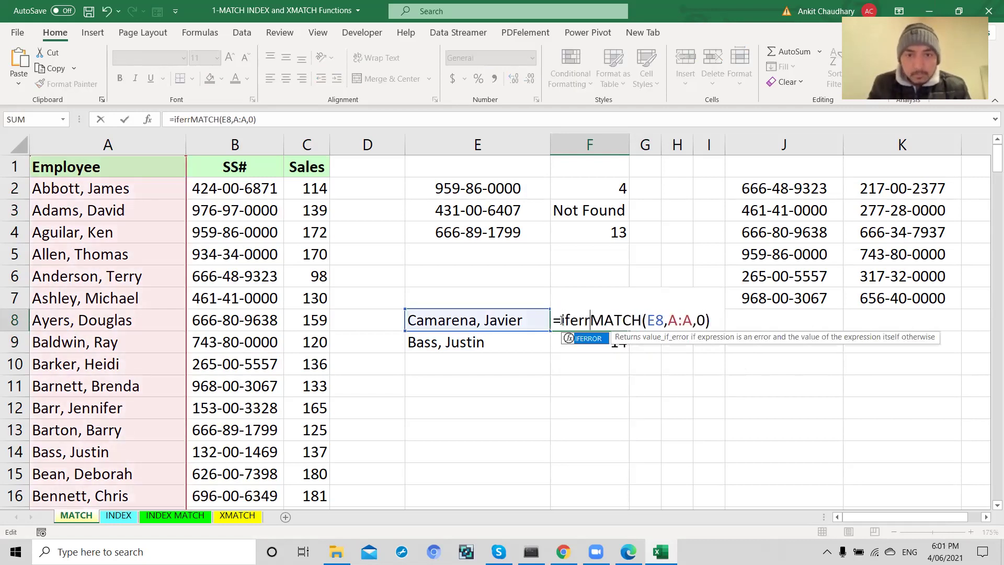
{"action": "type", "text": "("}
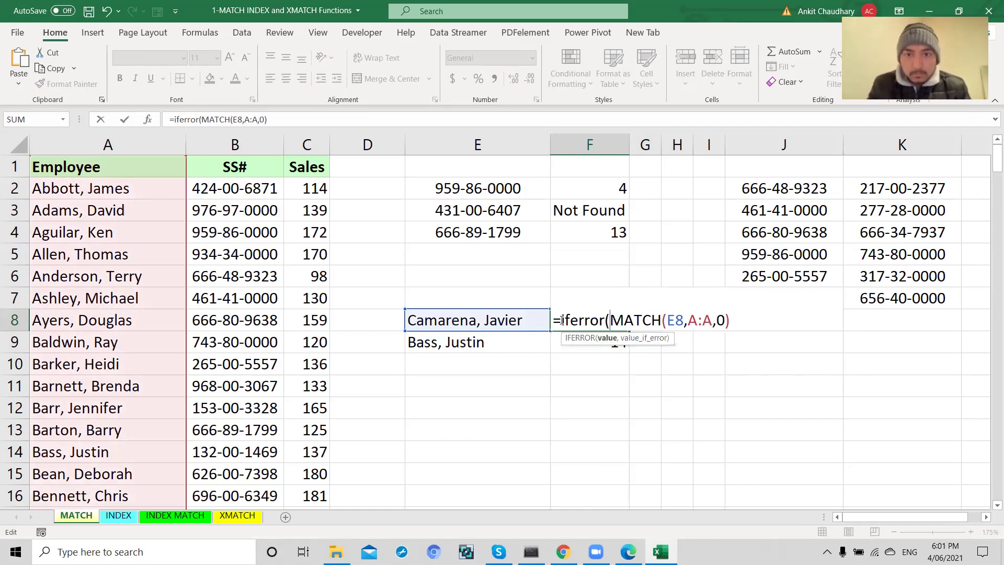
{"action": "type", "text": ","}
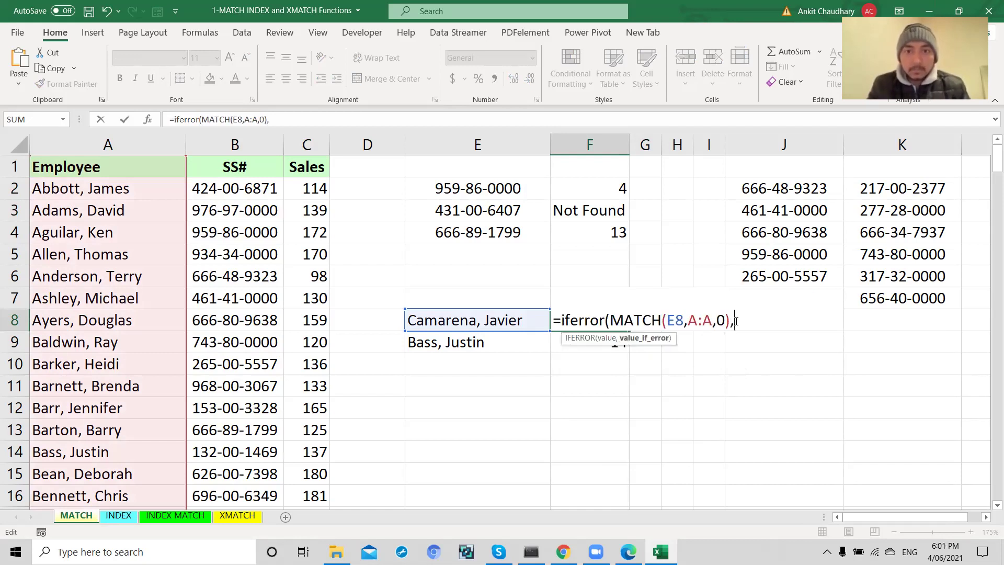
{"action": "type", "text": "\"Not "}
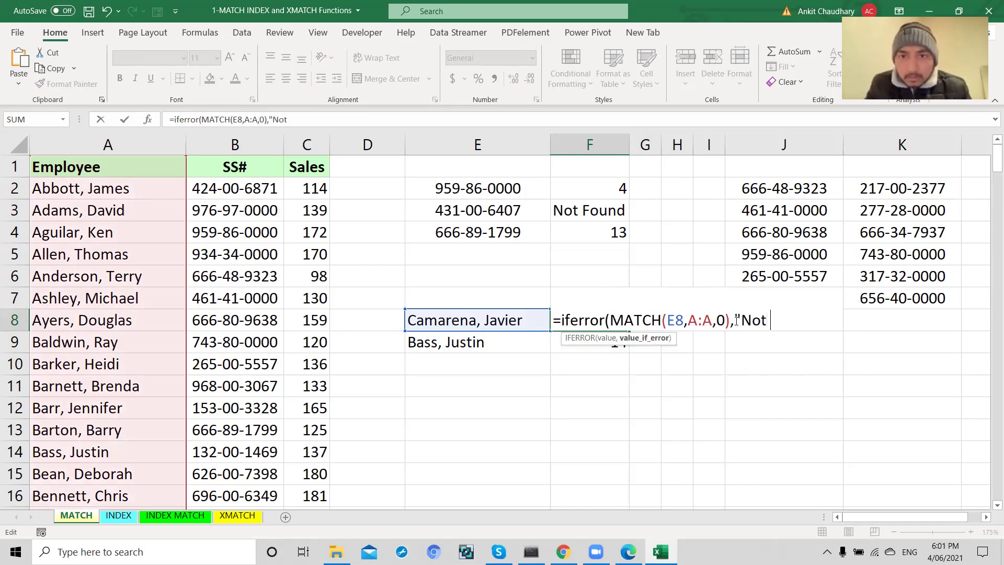
{"action": "type", "text": "Found\")"}
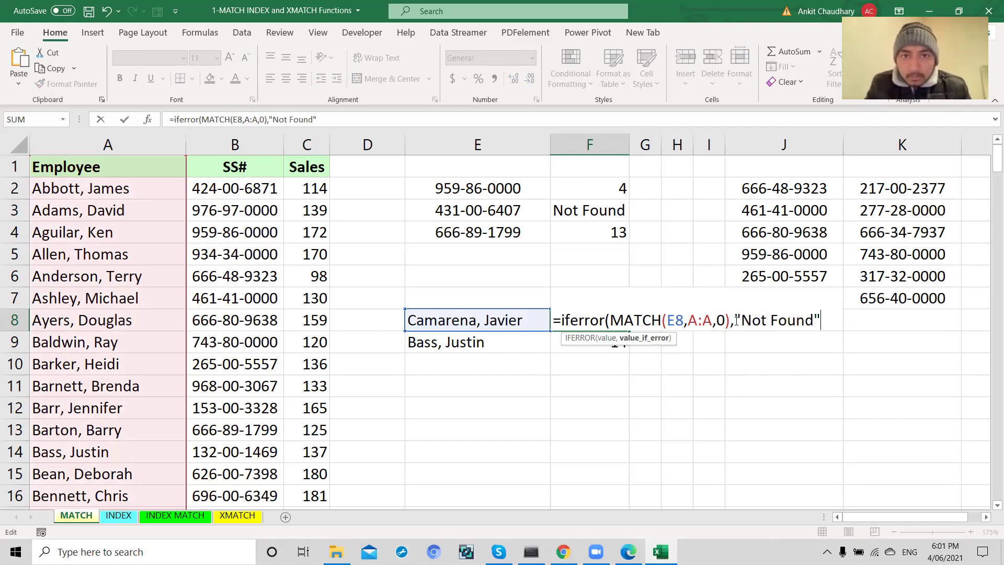
{"action": "key", "text": "Return"}
Fill the IFERROR formula from F8 down to F9
{"action": "left_click", "coordinate": [605, 319]}
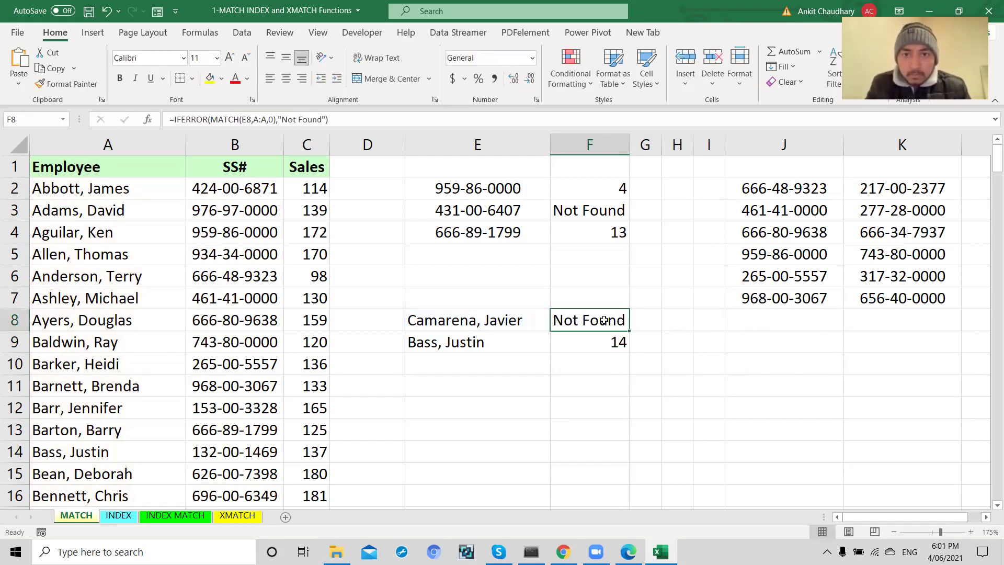
{"action": "left_click_drag", "start_coordinate": [630, 331], "coordinate": [613, 345]}
{"action": "left_click", "coordinate": [594, 339]}
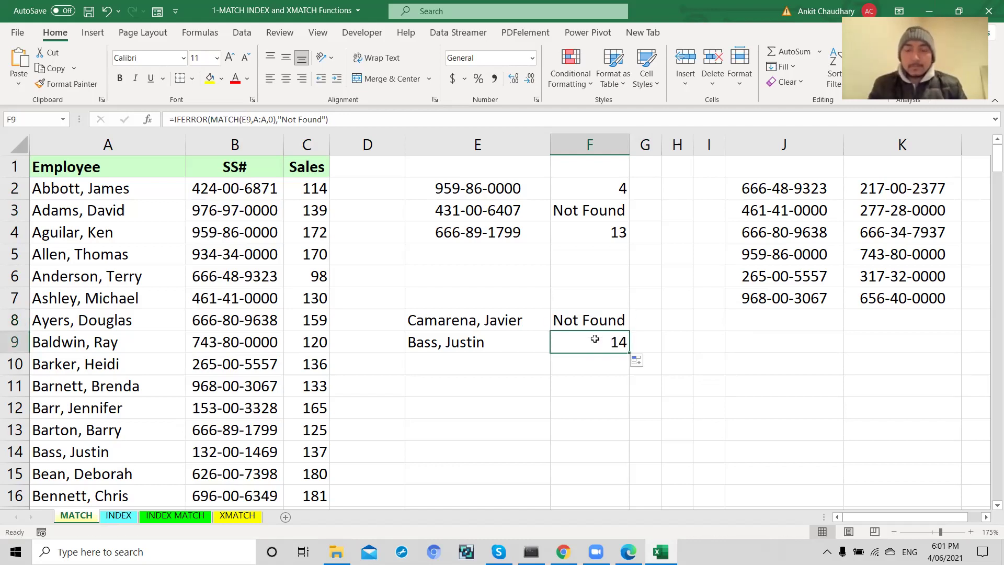
Search the MATCH sheet for the surname of the employee listed in E8
{"action": "left_click", "coordinate": [475, 326]}
{"action": "key", "text": "ctrl+f"}
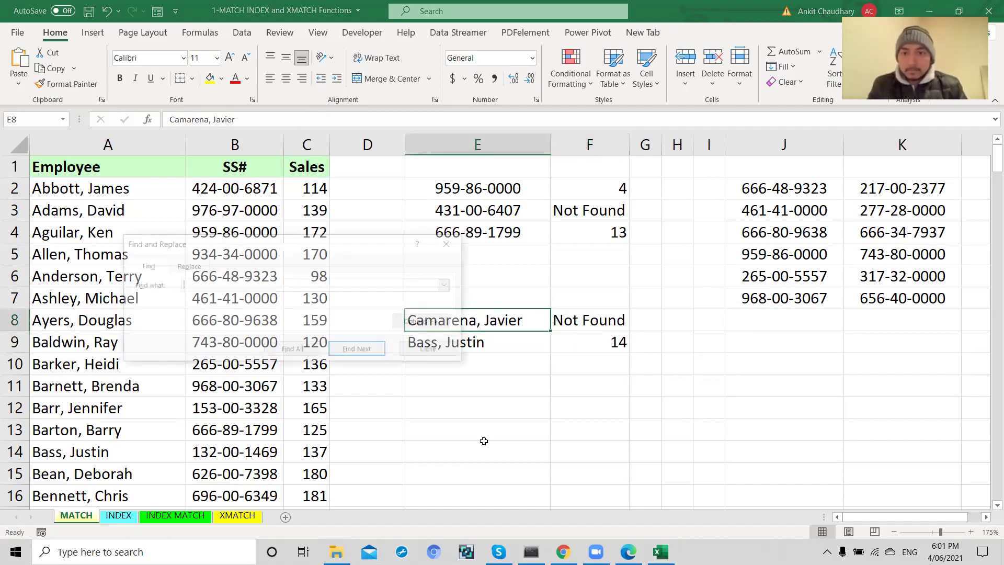
{"action": "type", "text": "camarena"}
{"action": "key", "text": "Return"}
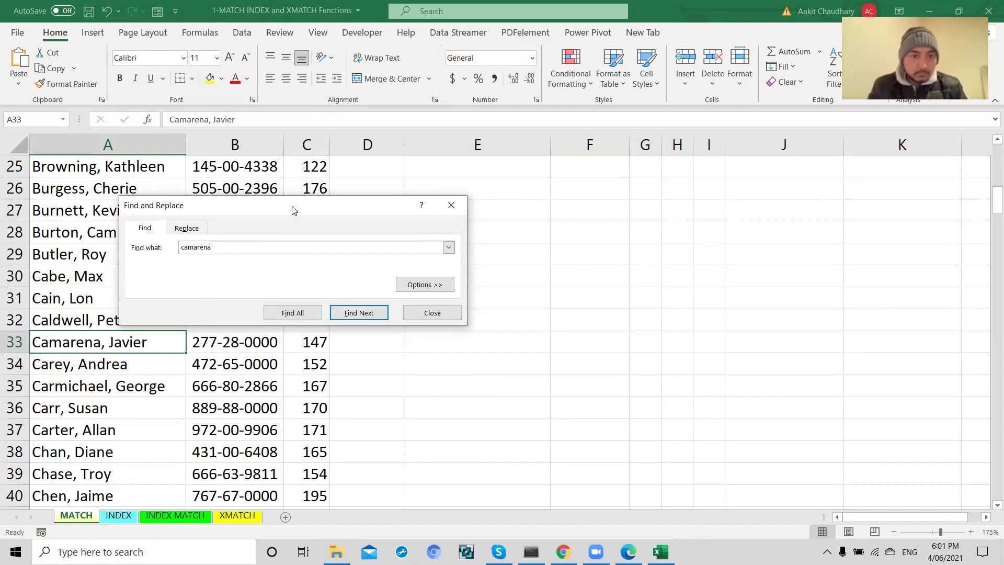
Close the search and inspect the employee name in E8 for trailing spaces
{"action": "left_click", "coordinate": [426, 313]}
{"action": "scroll", "coordinate": [425, 314], "scroll_direction": "up", "scroll_amount": 8}
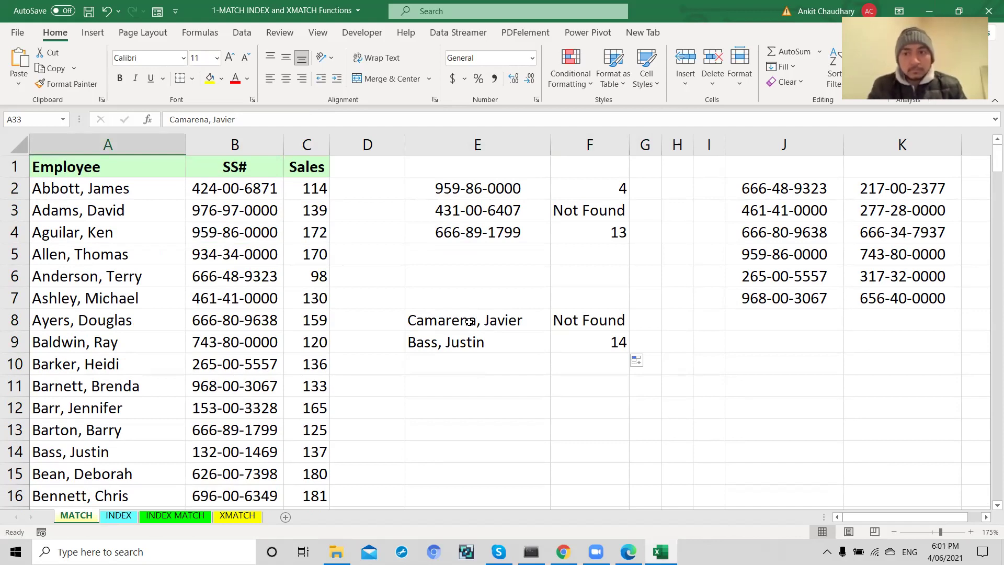
{"action": "left_click", "coordinate": [572, 346]}
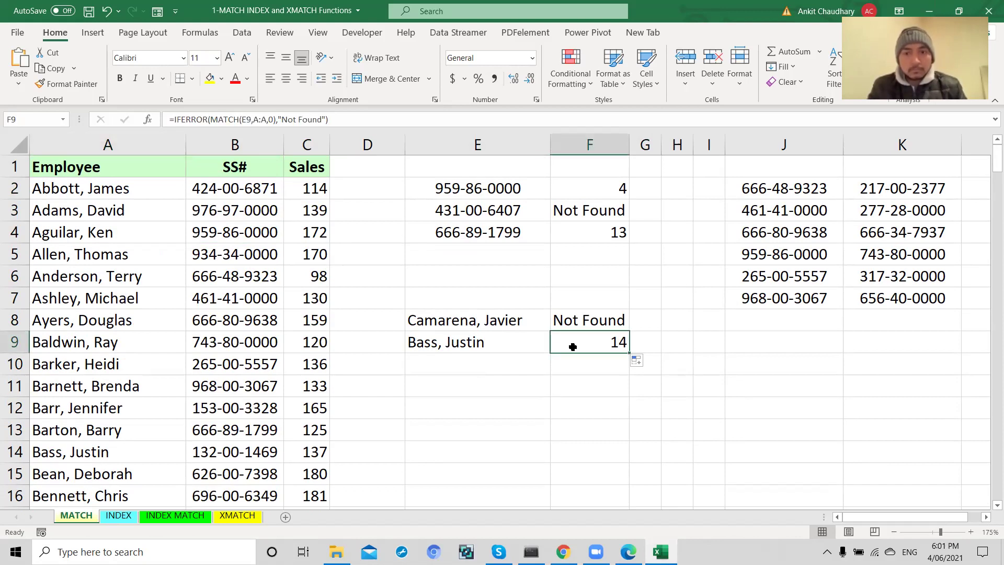
{"action": "double_click", "coordinate": [533, 326]}
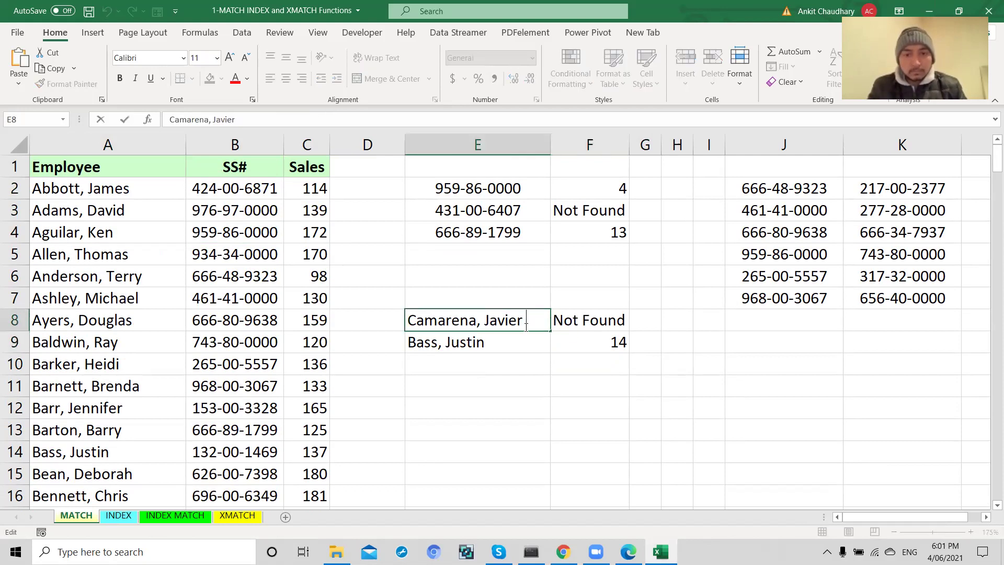
{"action": "key", "text": "Escape"}
{"action": "double_click", "coordinate": [522, 320]}
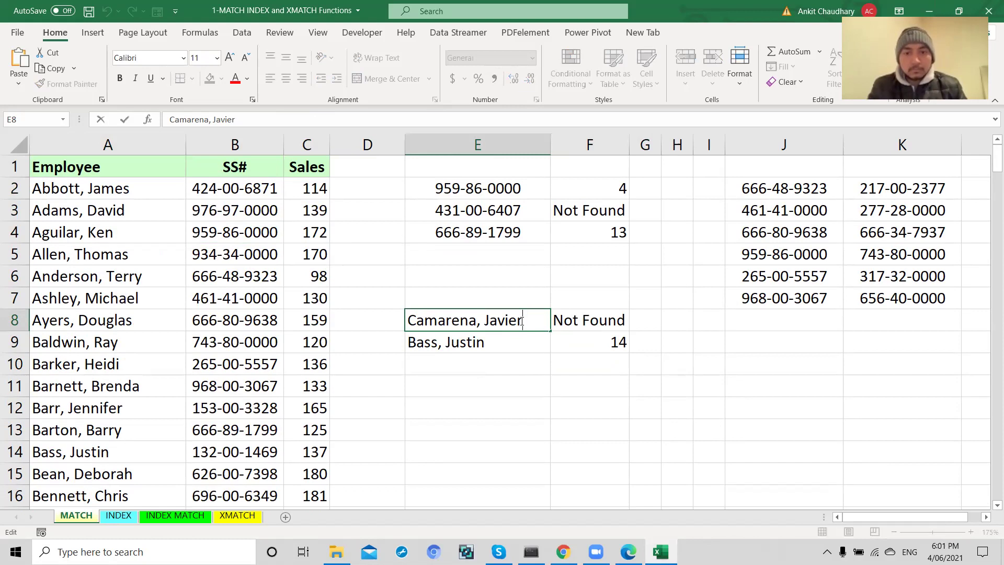
{"action": "key", "text": "Escape"}
Wrap the lookup value in F8 in TRIM so the formula reads =IFERROR(MATCH(TRIM(E8),A:A,0),"Not Found")
{"action": "left_click", "coordinate": [570, 325]}
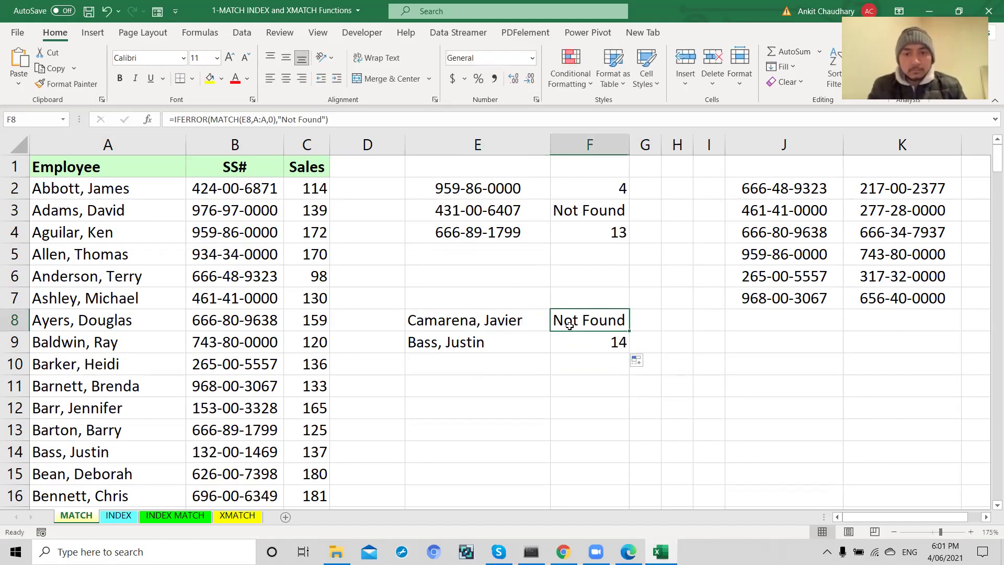
{"action": "double_click", "coordinate": [570, 325]}
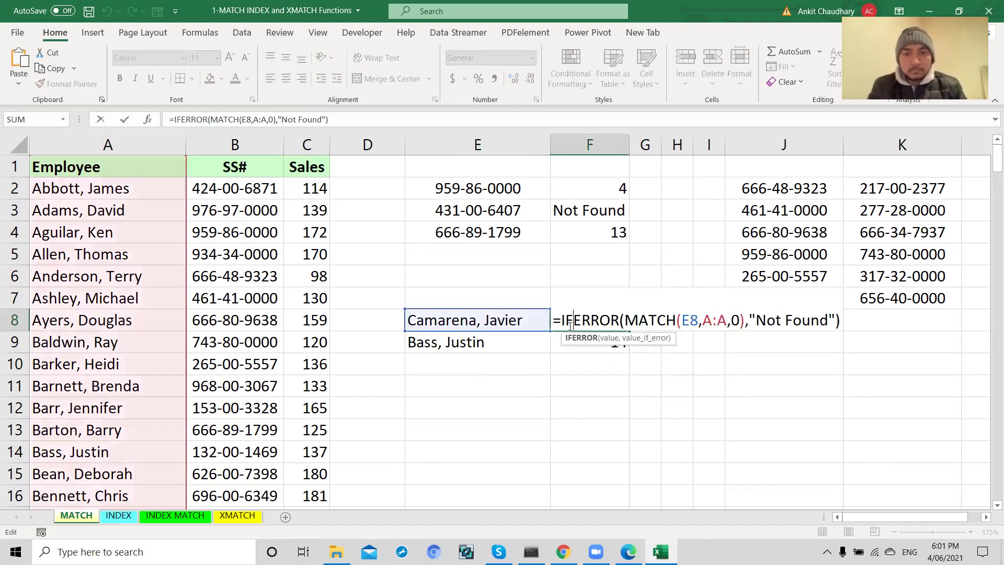
{"action": "left_click", "coordinate": [680, 321]}
{"action": "type", "text": "trim("}
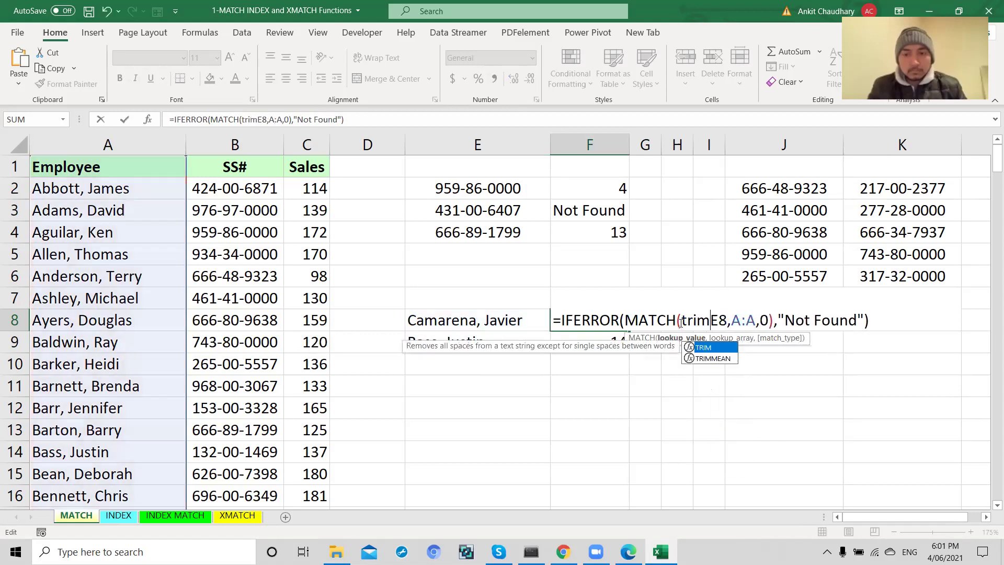
{"action": "key", "text": "Right"}
{"action": "key", "text": "Right"}
{"action": "key", "text": "Right"}
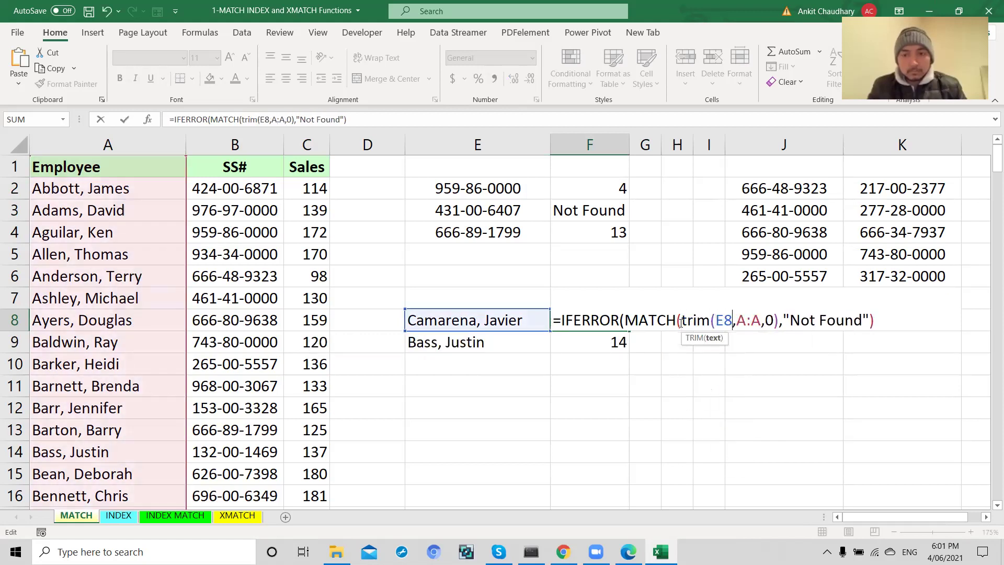
{"action": "key", "text": "BackSpace"}
{"action": "type", "text": "),"}
{"action": "key", "text": "Return"}
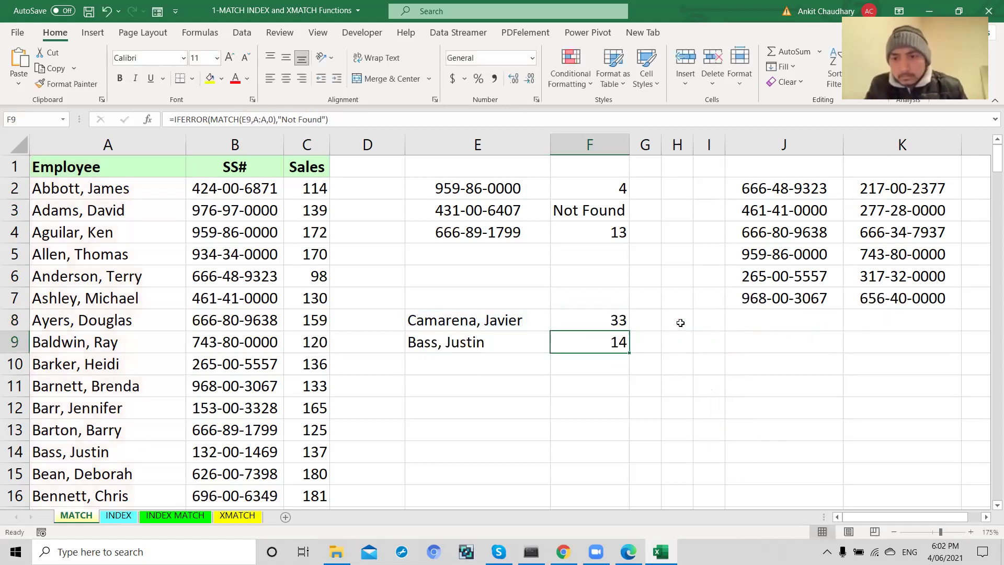
{"action": "left_click", "coordinate": [616, 320]}
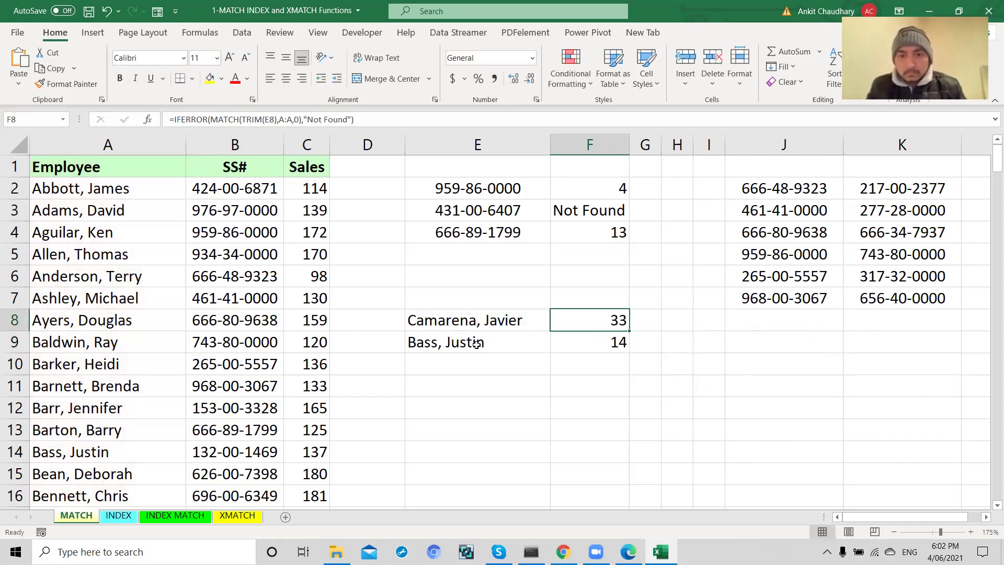
Add several extra spaces between the surname and first name in E9
{"action": "left_click", "coordinate": [448, 342]}
{"action": "double_click", "coordinate": [448, 342]}
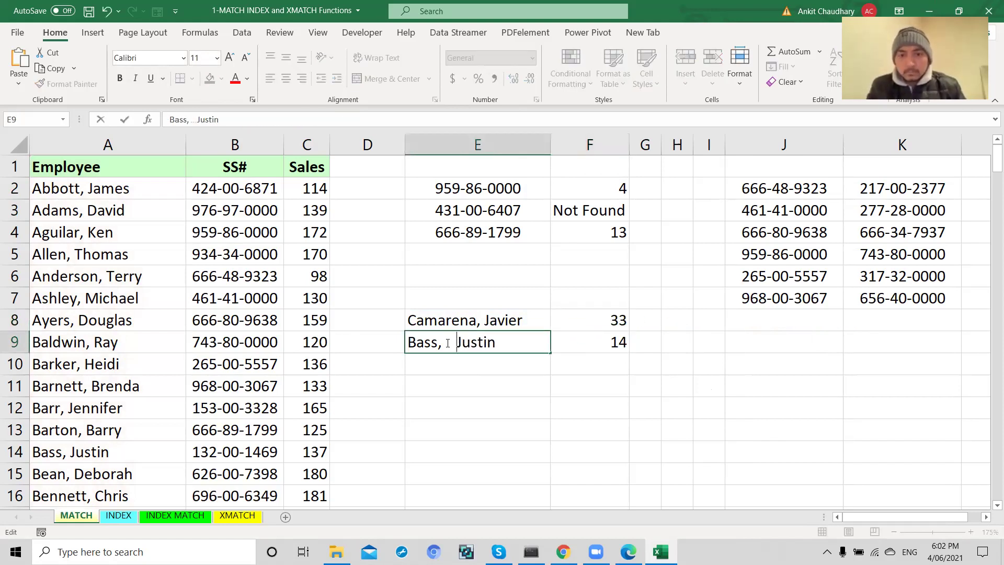
{"action": "key", "text": "Return"}
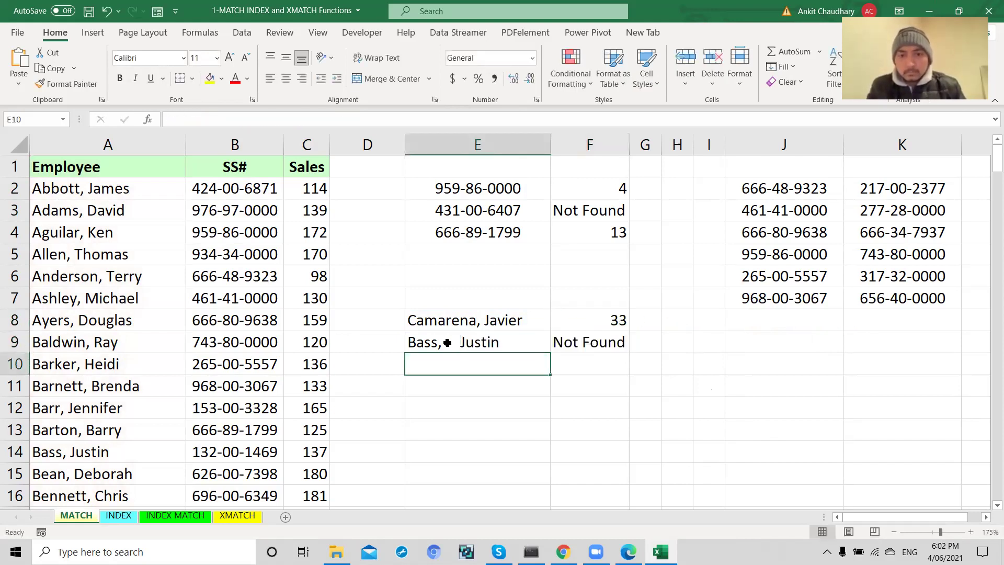
Wrap the lookup value in F9 in TRIM so the formula reads =IFERROR(MATCH(TRIM(E9),A:A,0),"Not Found")
{"action": "double_click", "coordinate": [592, 338]}
{"action": "left_click", "coordinate": [681, 345]}
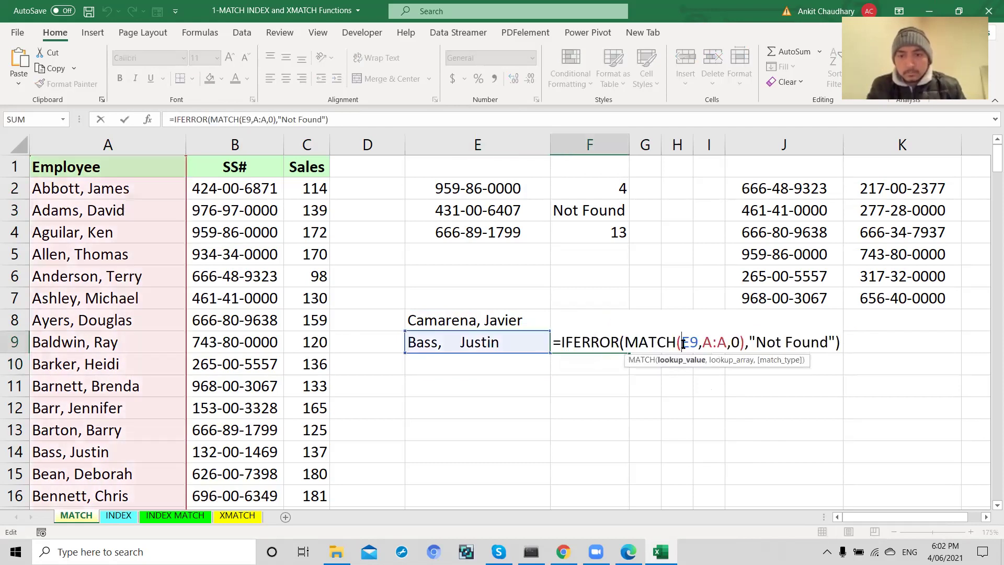
{"action": "type", "text": "trim("}
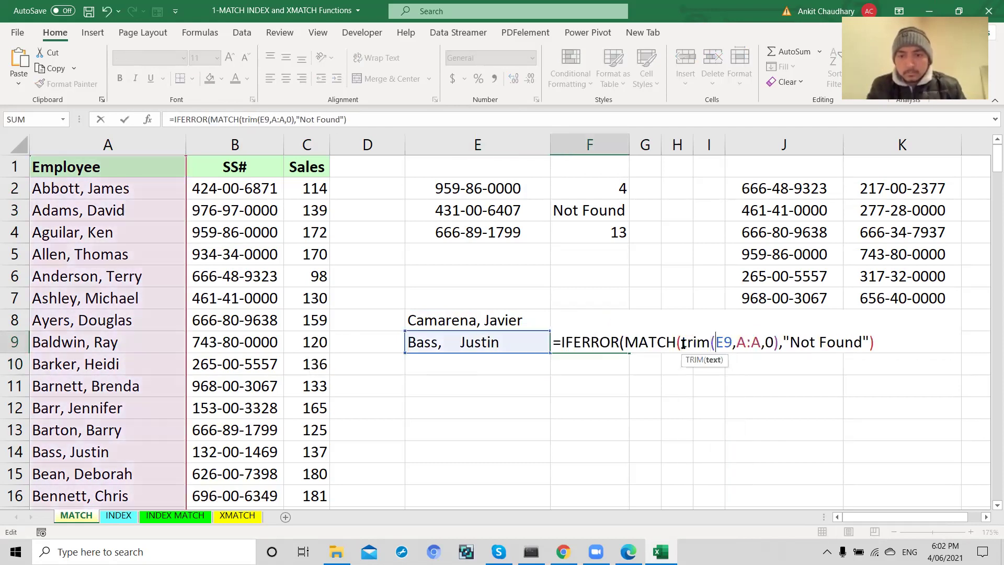
{"action": "key", "text": "Right"}
{"action": "key", "text": "Right"}
{"action": "type", "text": ")"}
{"action": "key", "text": "Return"}
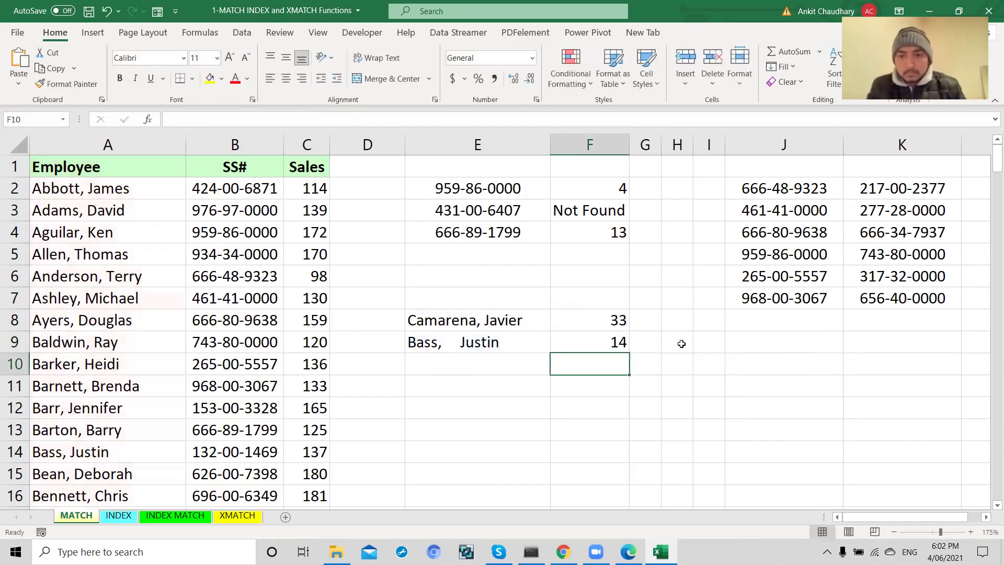
{"action": "left_click", "coordinate": [605, 344]}
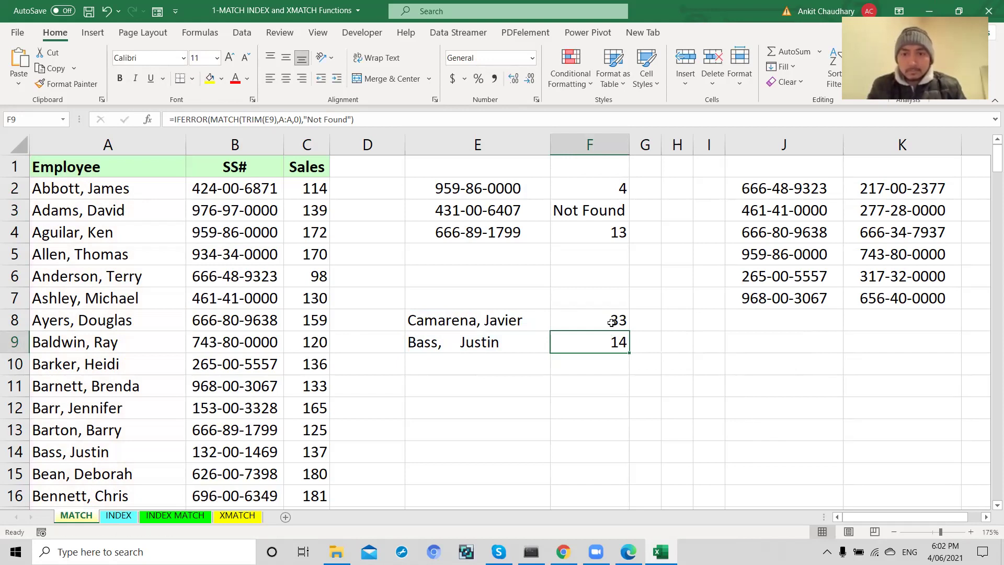
Examine the TRIM(E8) part of the formula in F8, leaving the formula as it is
{"action": "left_click", "coordinate": [612, 322]}
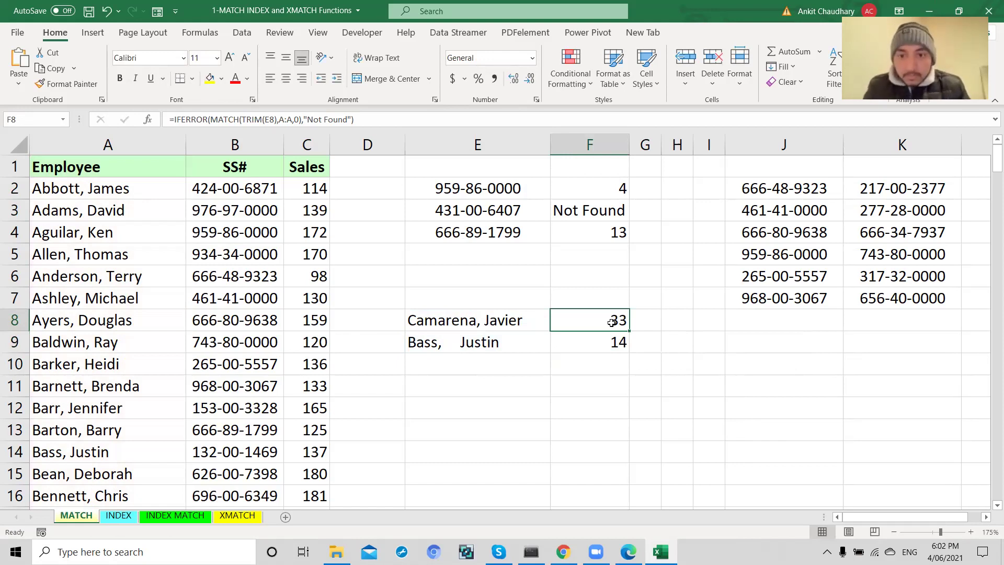
{"action": "double_click", "coordinate": [611, 322]}
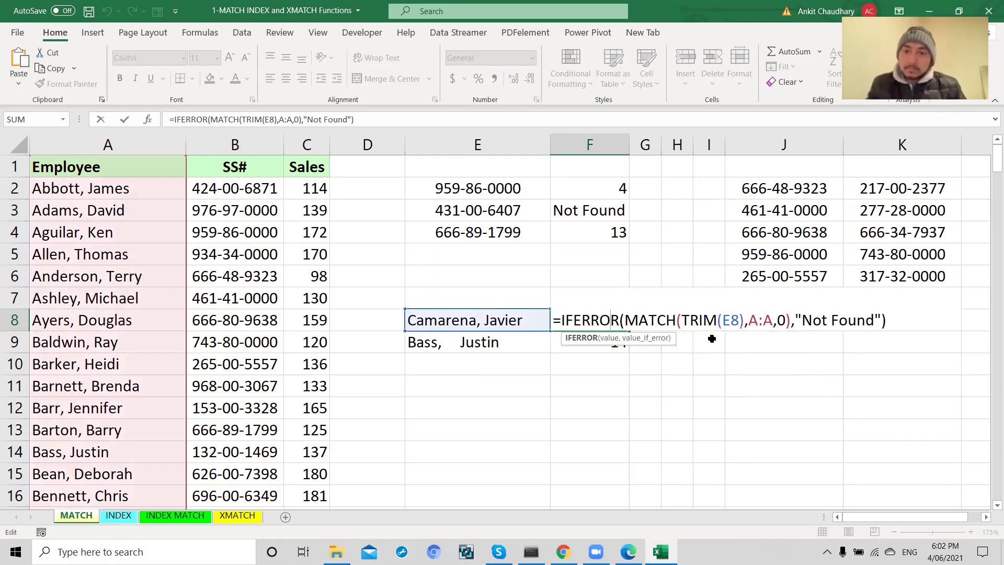
{"action": "left_click_drag", "start_coordinate": [680, 320], "coordinate": [716, 320]}
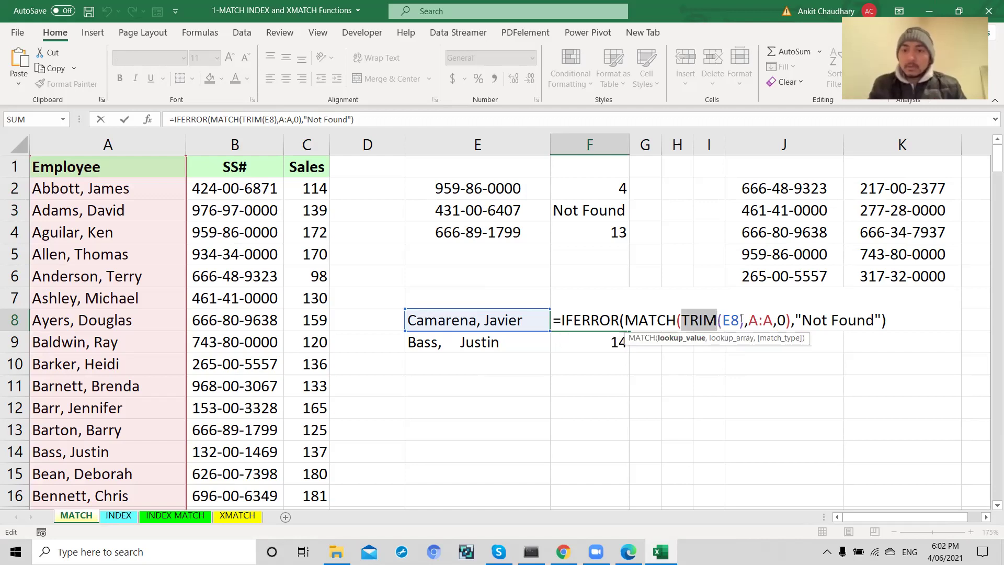
{"action": "left_click", "coordinate": [742, 320], "text": "shift"}
{"action": "left_click", "coordinate": [743, 320]}
{"action": "mouse_move", "coordinate": [742, 320]}
{"action": "left_mouse_down"}
{"action": "mouse_move", "coordinate": [681, 320]}
{"action": "mouse_move", "coordinate": [744, 324]}
{"action": "left_mouse_up"}
{"action": "left_click", "coordinate": [684, 320]}
{"action": "left_click", "coordinate": [745, 325]}
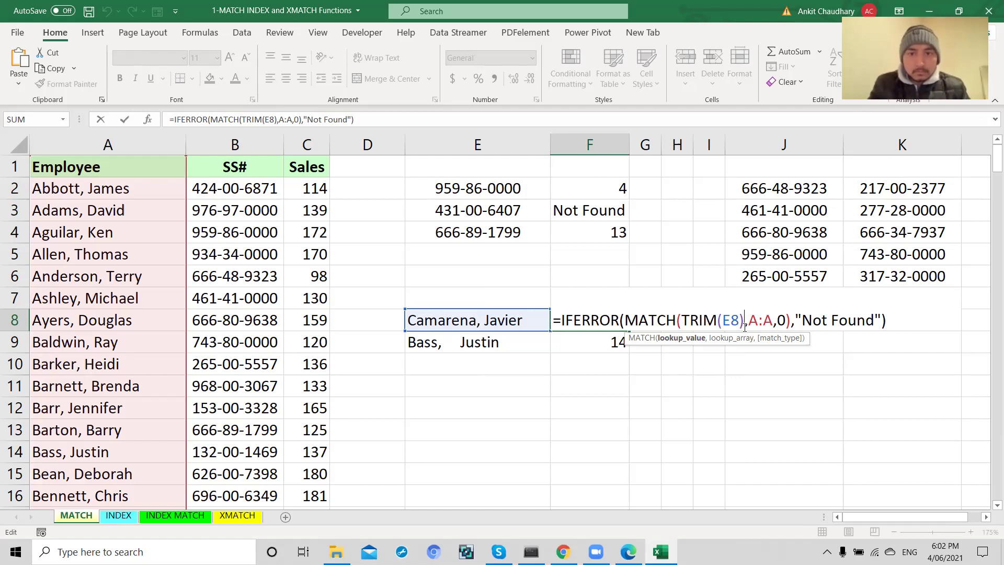
{"action": "left_click_drag", "start_coordinate": [745, 324], "coordinate": [682, 322]}
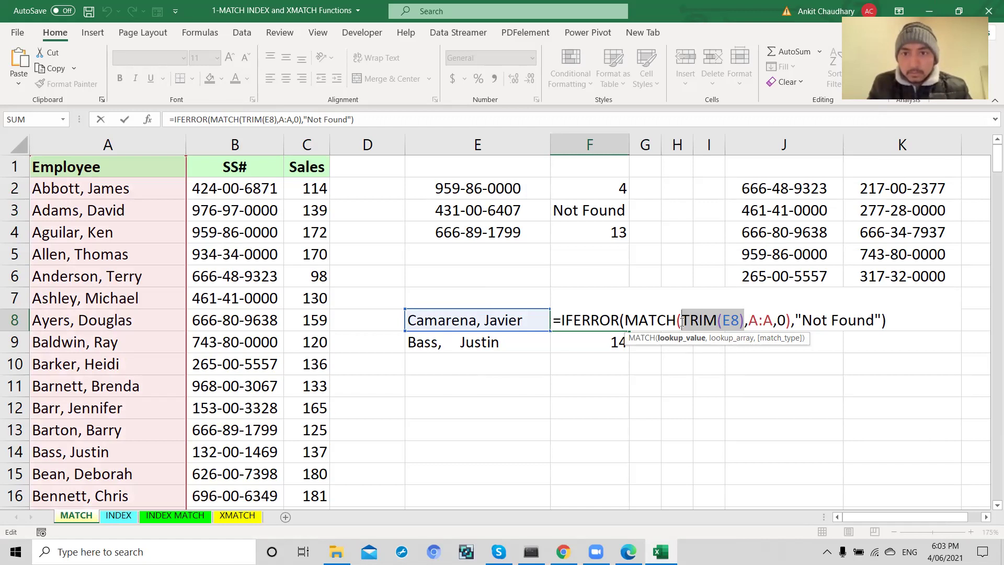
{"action": "left_click", "coordinate": [744, 322]}
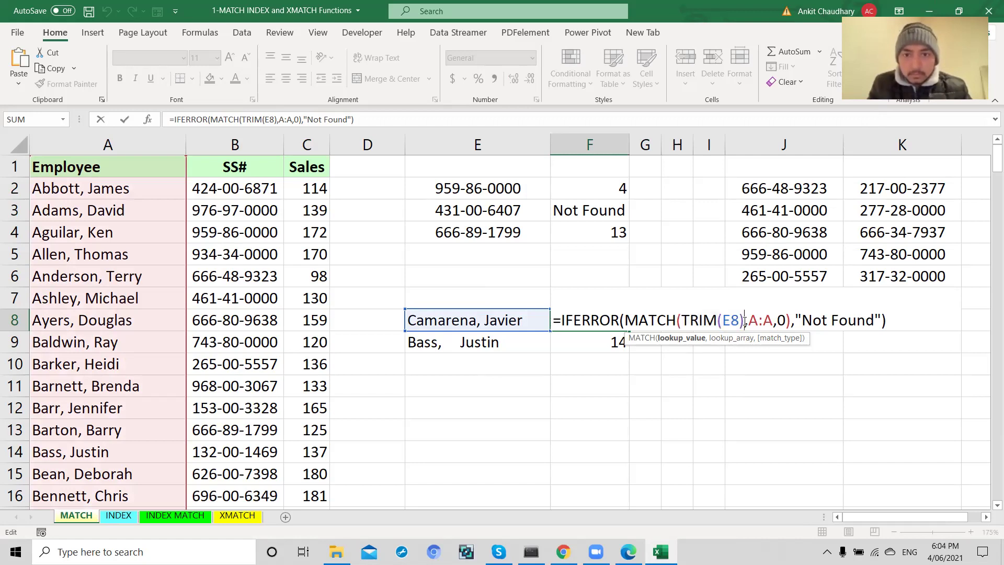
{"action": "key", "text": "ctrl+Return"}
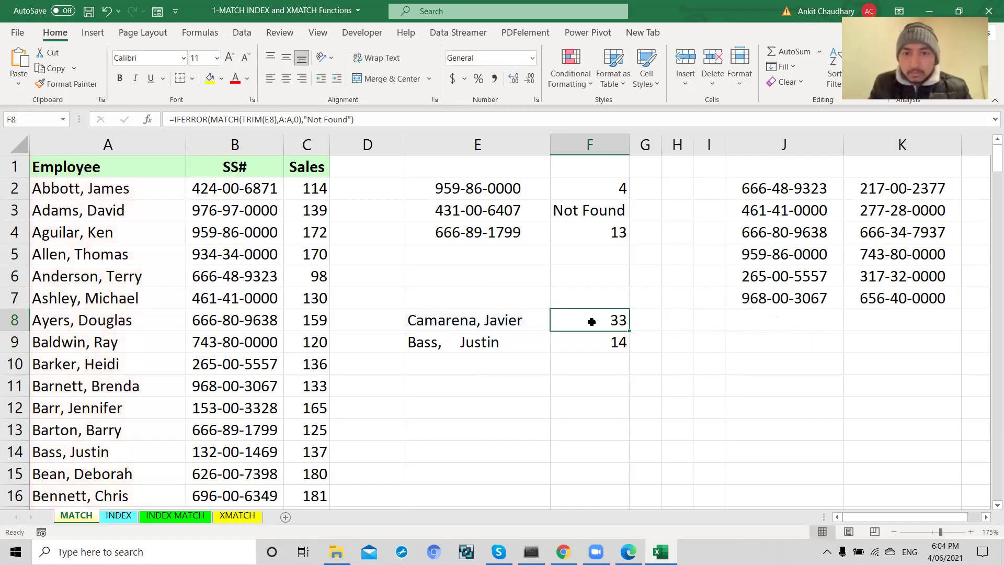
Replace the formula in F8 with a plain exact match, =MATCH(E8,A:A,0)
{"action": "key", "text": "Delete"}
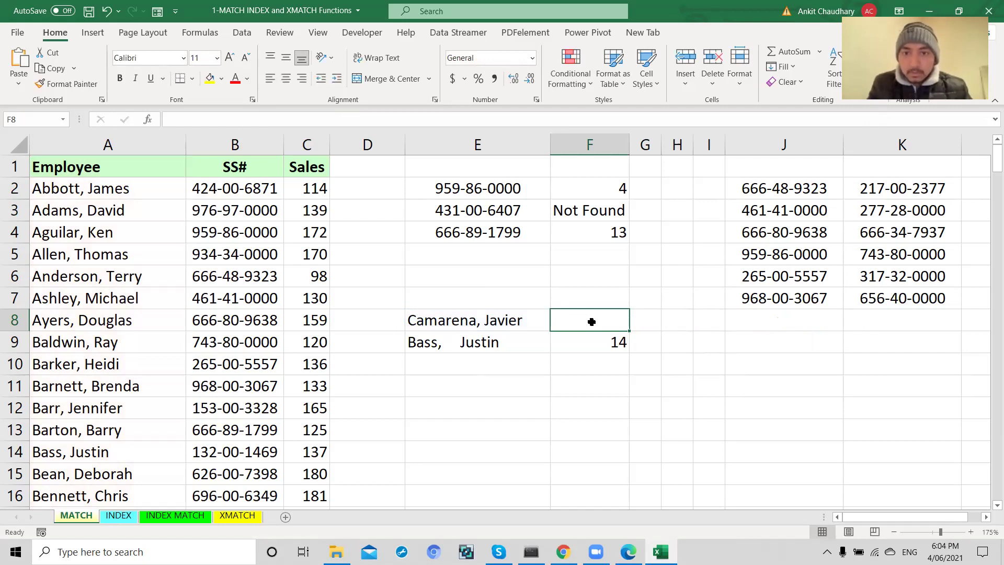
{"action": "left_click", "coordinate": [529, 319]}
{"action": "double_click", "coordinate": [555, 320]}
{"action": "type", "text": "=matc"}
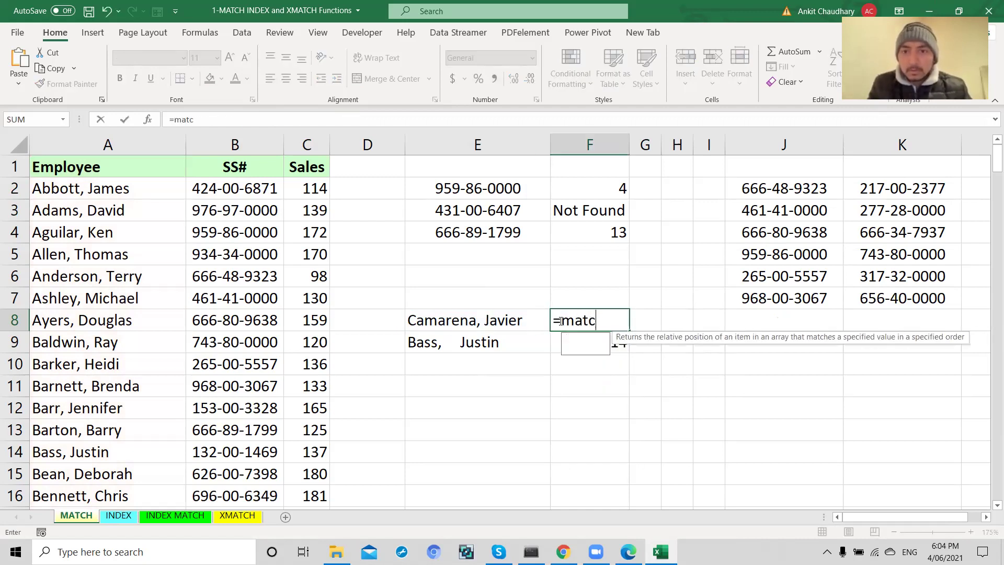
{"action": "type", "text": "h("}
{"action": "left_click", "coordinate": [507, 323]}
{"action": "type", "text": ","}
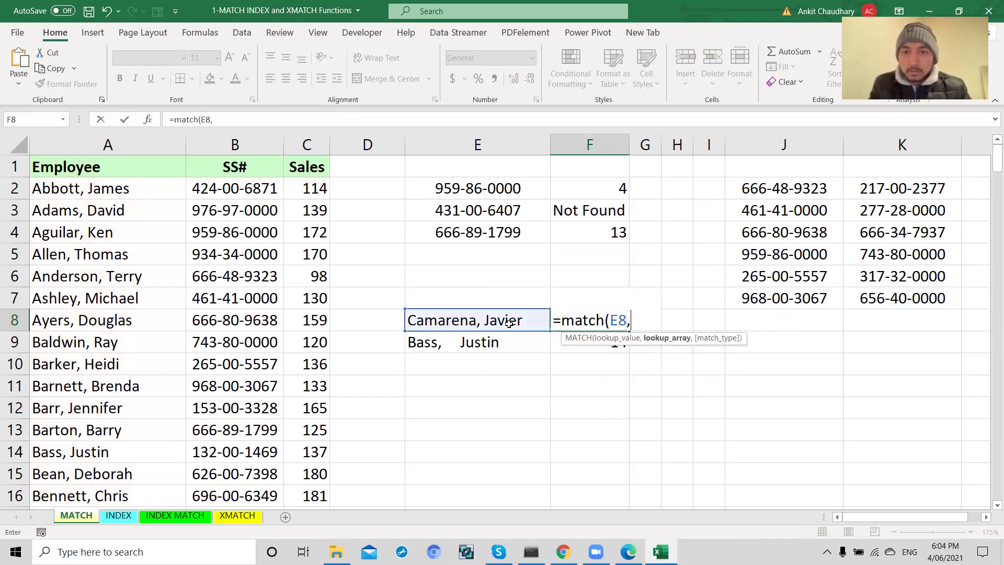
{"action": "left_click", "coordinate": [75, 137]}
{"action": "type", "text": ","}
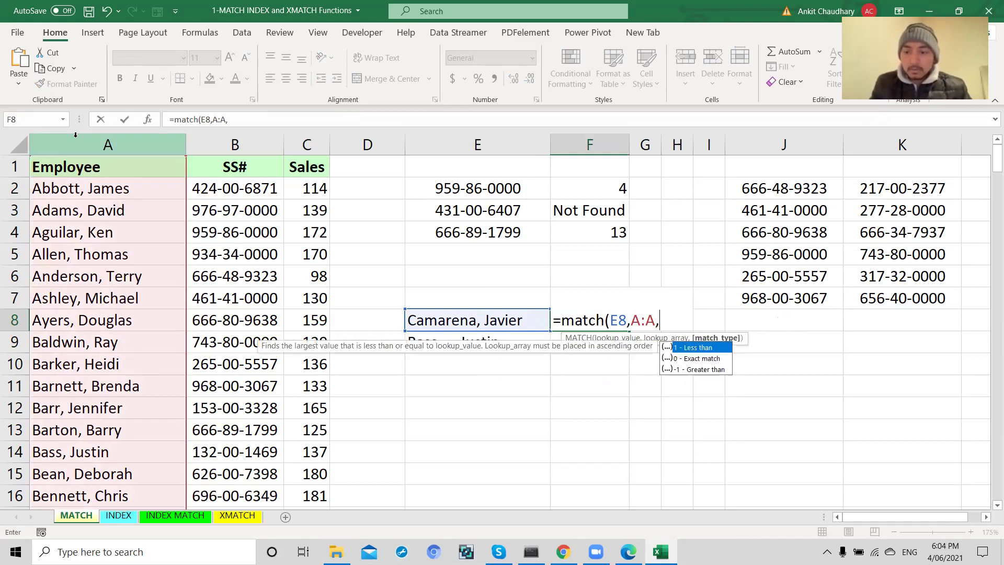
{"action": "type", "text": "0)"}
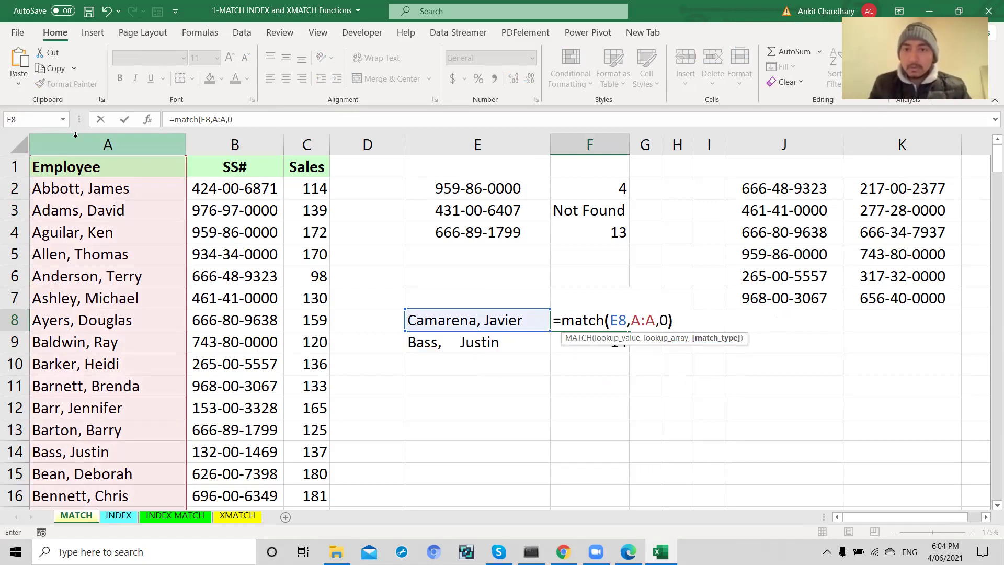
{"action": "key", "text": "Return"}
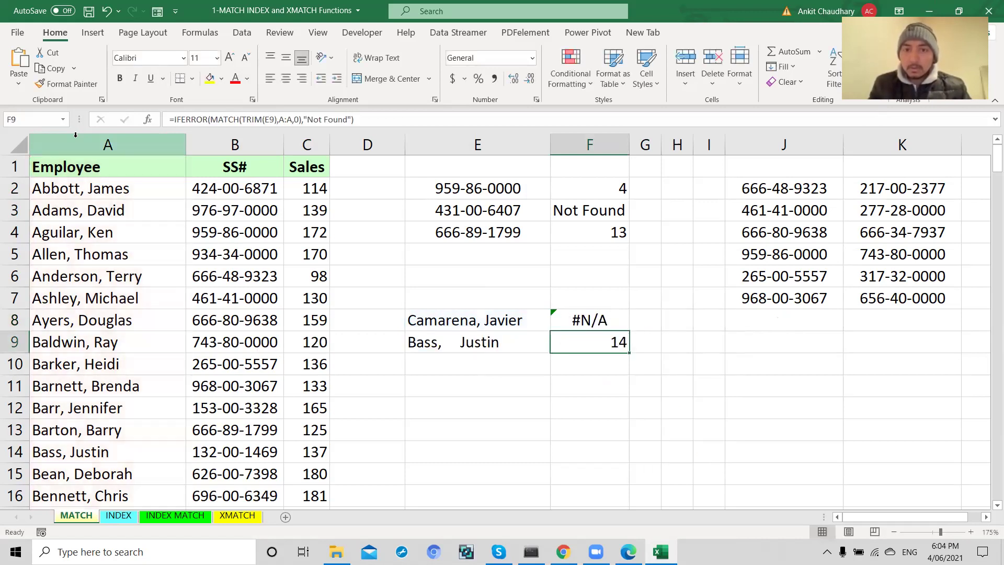
Wrap the lookup value in F8 in TRIM so the formula reads =MATCH(TRIM(E8),A:A,0)
{"action": "double_click", "coordinate": [575, 321]}
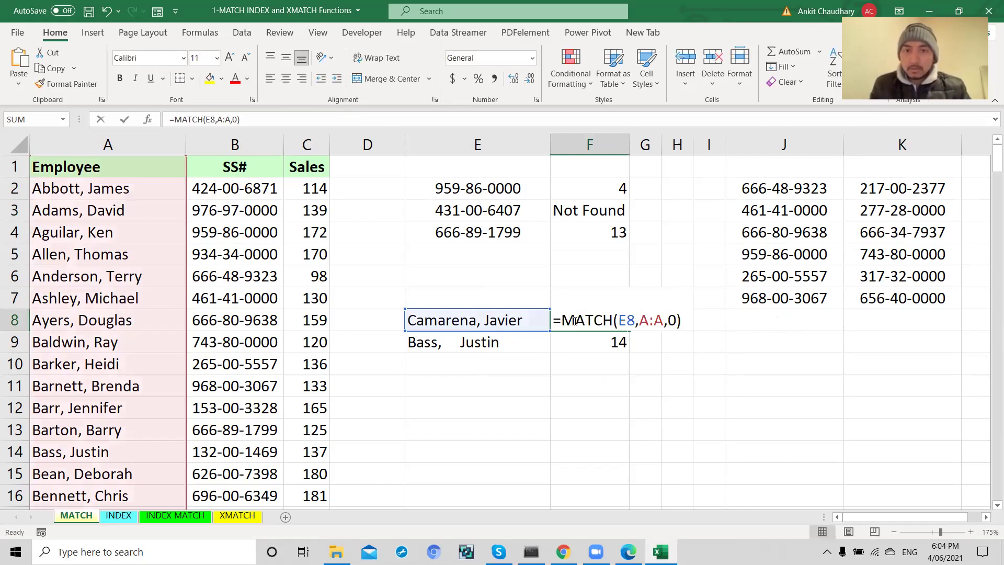
{"action": "left_click", "coordinate": [618, 319]}
{"action": "type", "text": "trim(E8"}
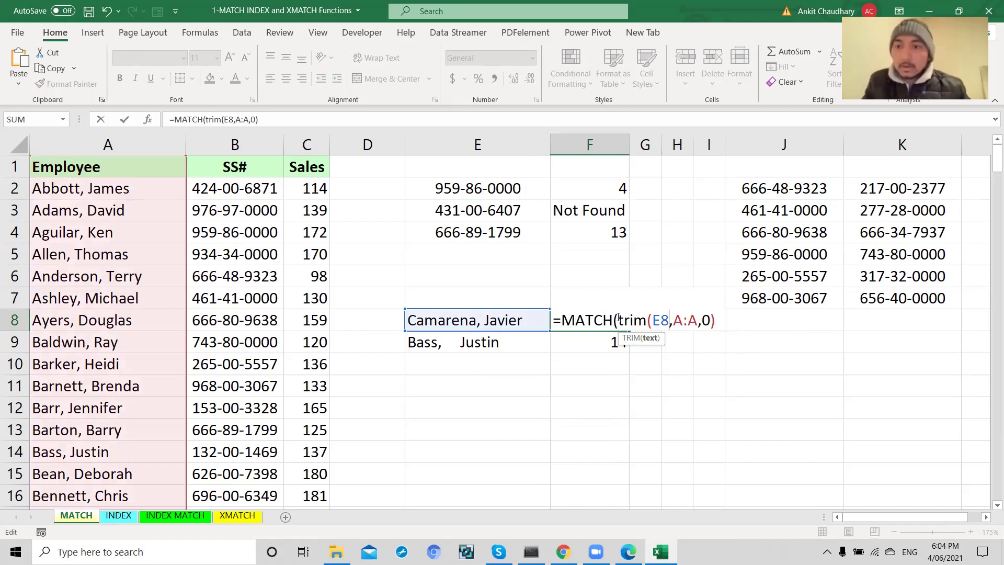
{"action": "type", "text": ")"}
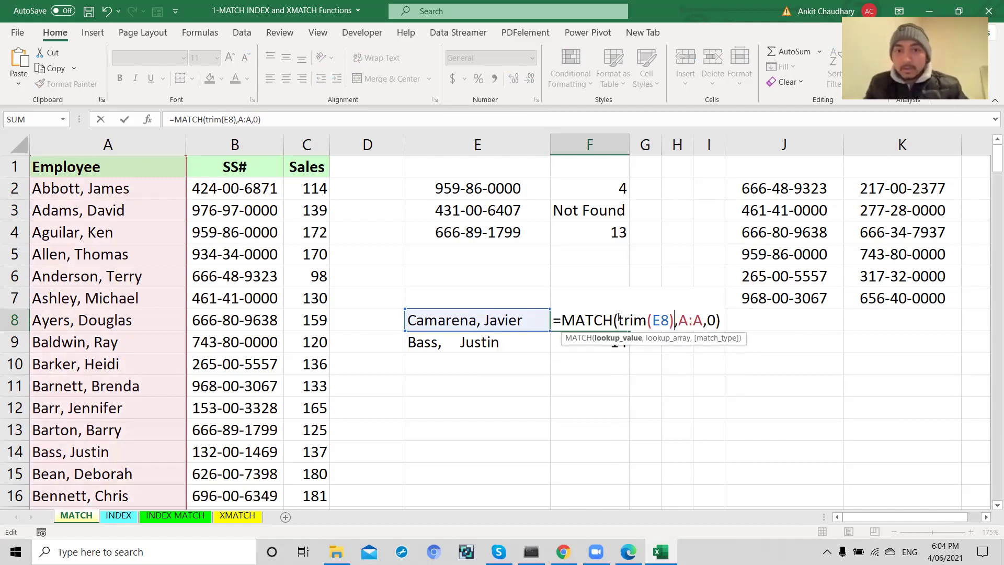
{"action": "key", "text": "Return"}
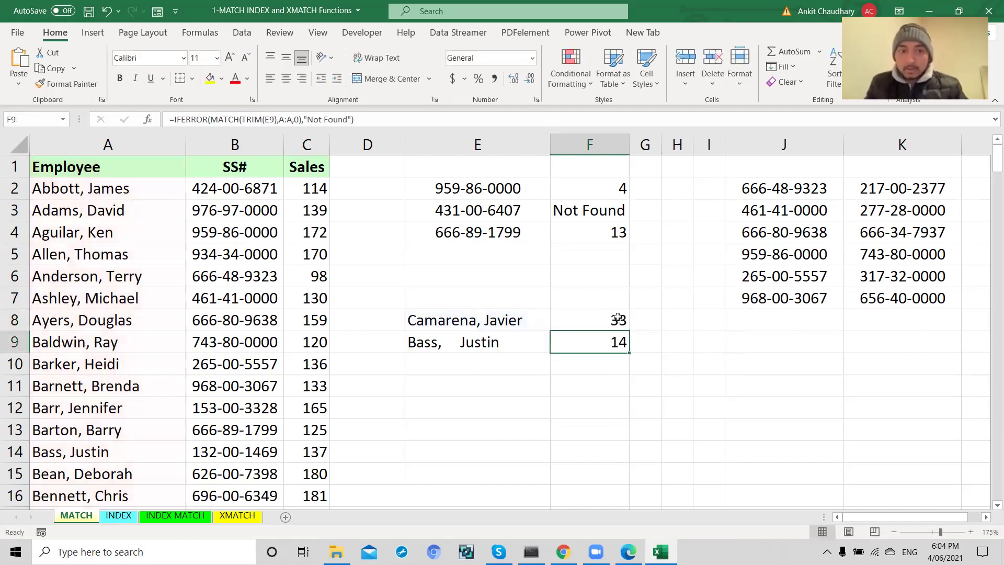
Switch to the shared Numbers sheet and try re-entering the "NotFound" argument after the 0 in F8's IFERROR formula
{"action": "left_click", "coordinate": [783, 22]}
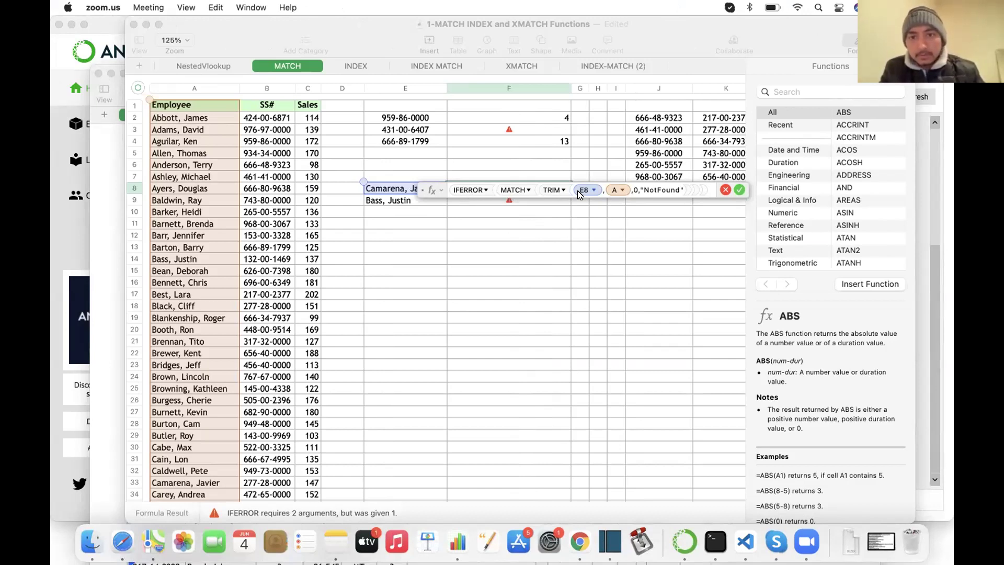
{"action": "left_click", "coordinate": [681, 189]}
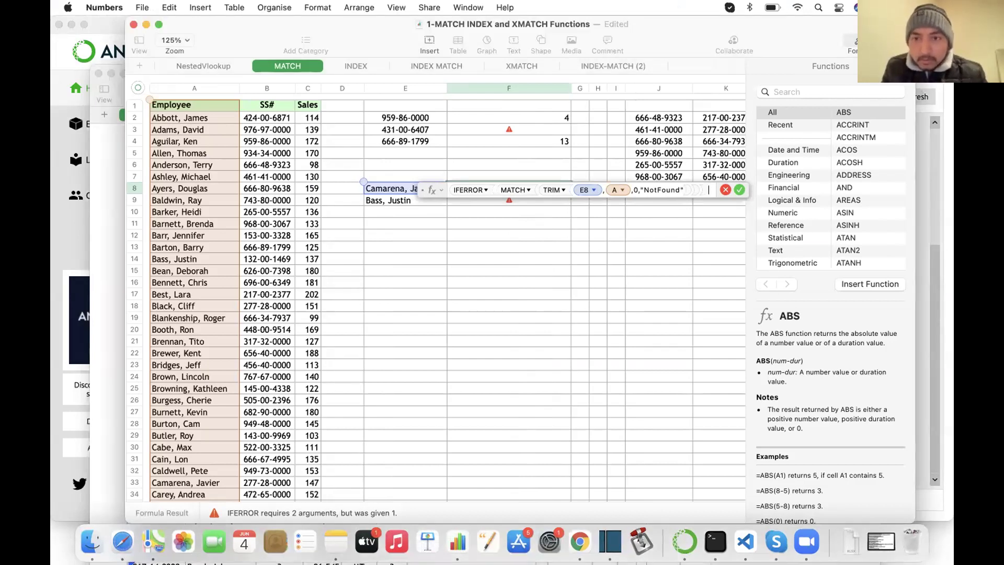
{"action": "key", "text": "BackSpace"}
{"action": "key", "text": "BackSpace"}
{"action": "key", "text": "BackSpace"}
{"action": "key", "text": "BackSpace"}
{"action": "key", "text": "BackSpace"}
{"action": "key", "text": "BackSpace"}
{"action": "key", "text": "BackSpace"}
{"action": "key", "text": "BackSpace"}
{"action": "key", "text": "BackSpace"}
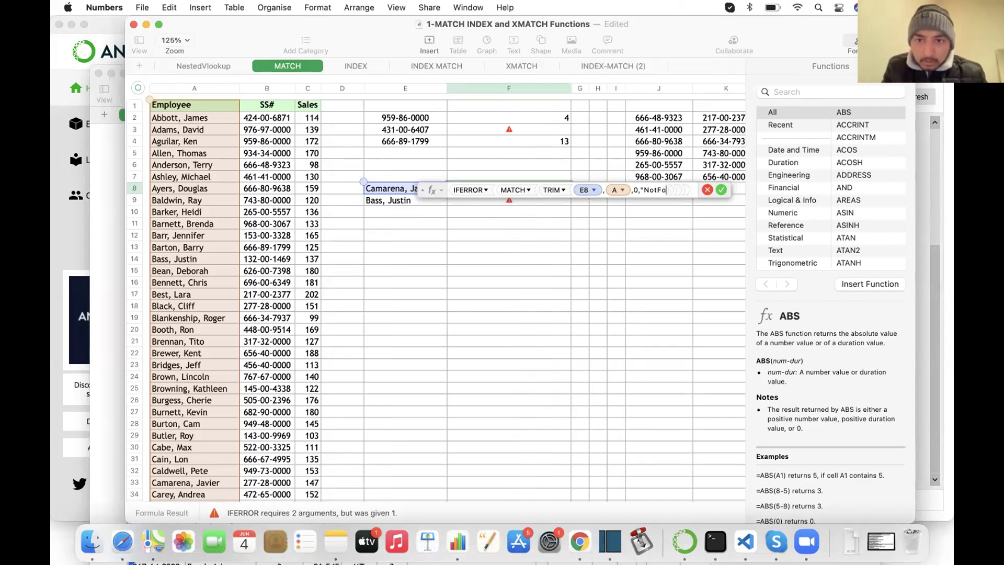
{"action": "key", "text": "BackSpace"}
{"action": "key", "text": "BackSpace"}
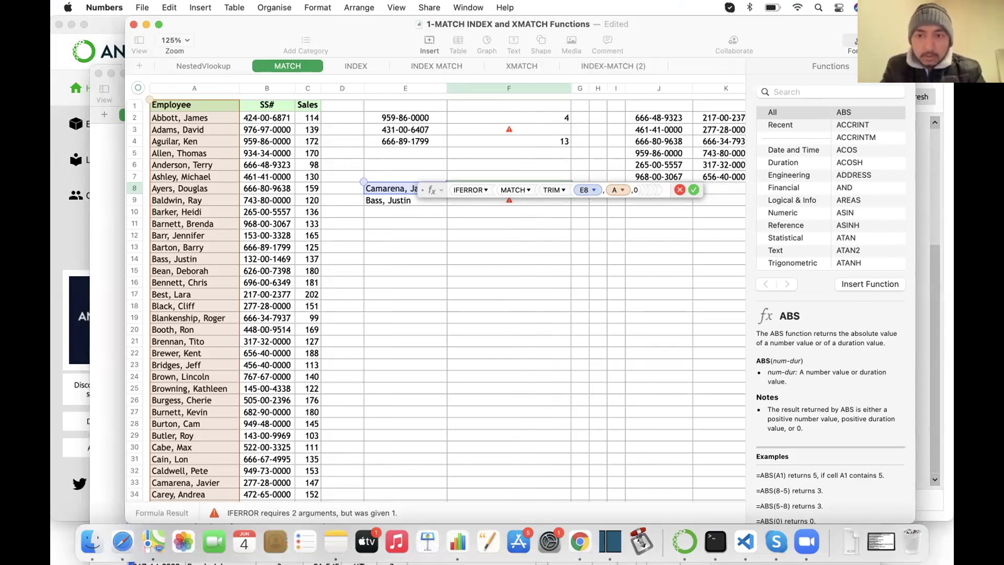
{"action": "type", "text": ",\""}
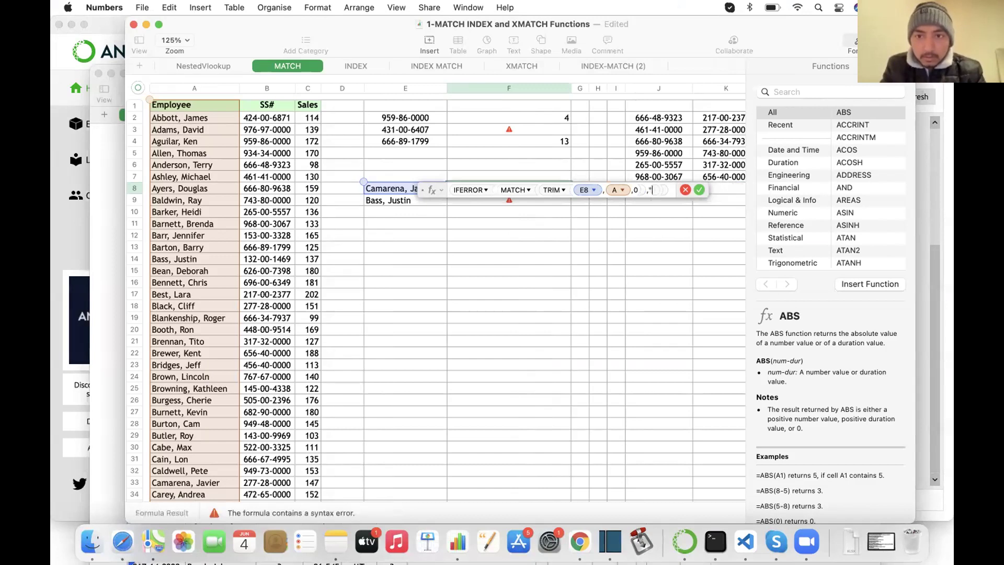
{"action": "type", "text": "Not"}
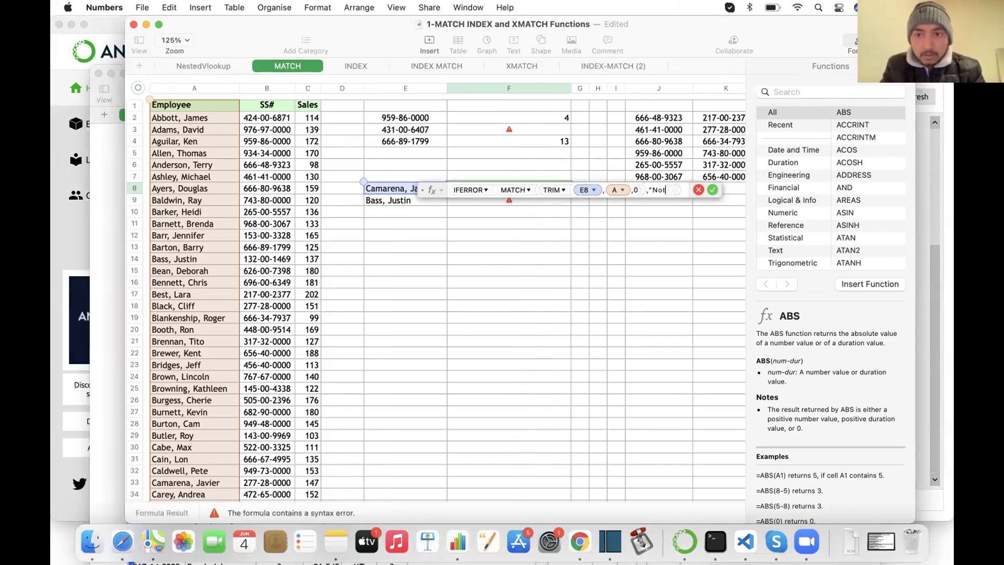
{"action": "type", "text": "Found\""}
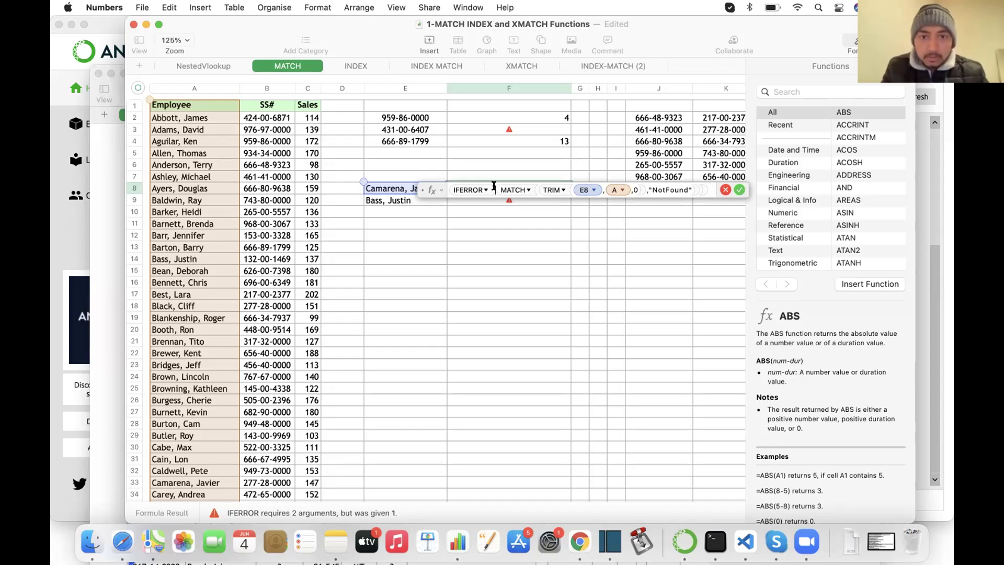
Remove the IFERROR wrapper from around the MATCH function in F8's formula
{"action": "key", "text": "BackSpace"}
{"action": "key", "text": "BackSpace"}
{"action": "key", "text": "BackSpace"}
{"action": "key", "text": "BackSpace"}
{"action": "key", "text": "BackSpace"}
{"action": "key", "text": "BackSpace"}
{"action": "key", "text": "BackSpace"}
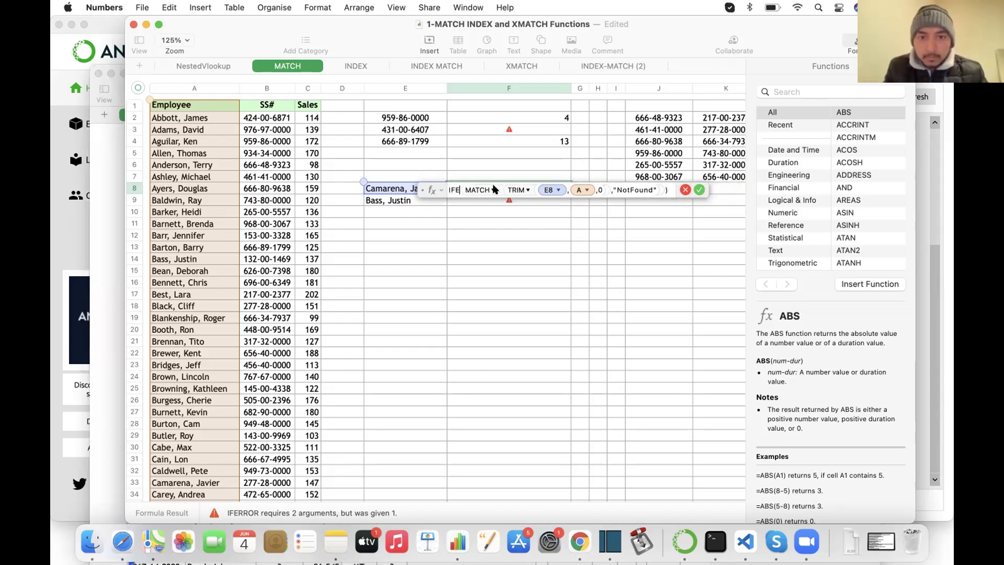
{"action": "key", "text": "BackSpace"}
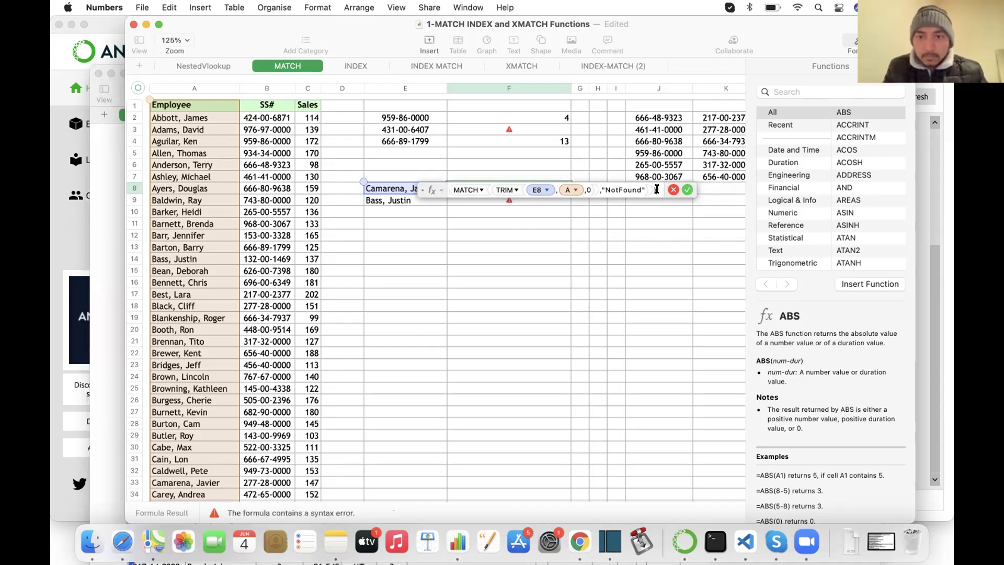
Delete the "NotFound" argument and the surplus closing parenthesis from F8's formula and commit it
{"action": "left_click", "coordinate": [656, 189]}
{"action": "key", "text": "BackSpace"}
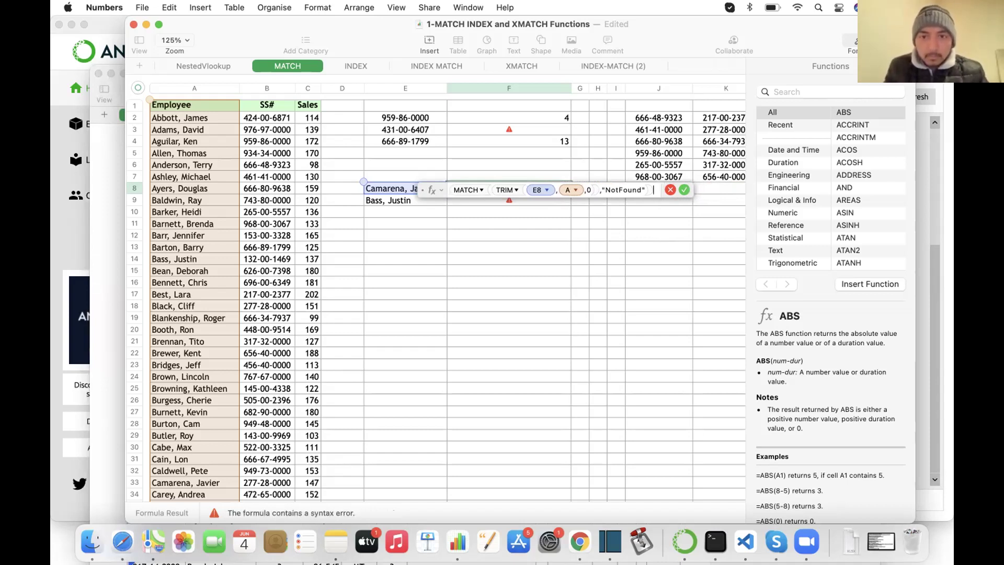
{"action": "key", "text": "BackSpace"}
{"action": "key", "text": "BackSpace"}
{"action": "key", "text": "BackSpace"}
{"action": "key", "text": "BackSpace"}
{"action": "key", "text": "BackSpace"}
{"action": "key", "text": "BackSpace"}
{"action": "key", "text": "BackSpace"}
{"action": "key", "text": "BackSpace"}
{"action": "key", "text": "BackSpace"}
{"action": "key", "text": "BackSpace"}
{"action": "key", "text": "BackSpace"}
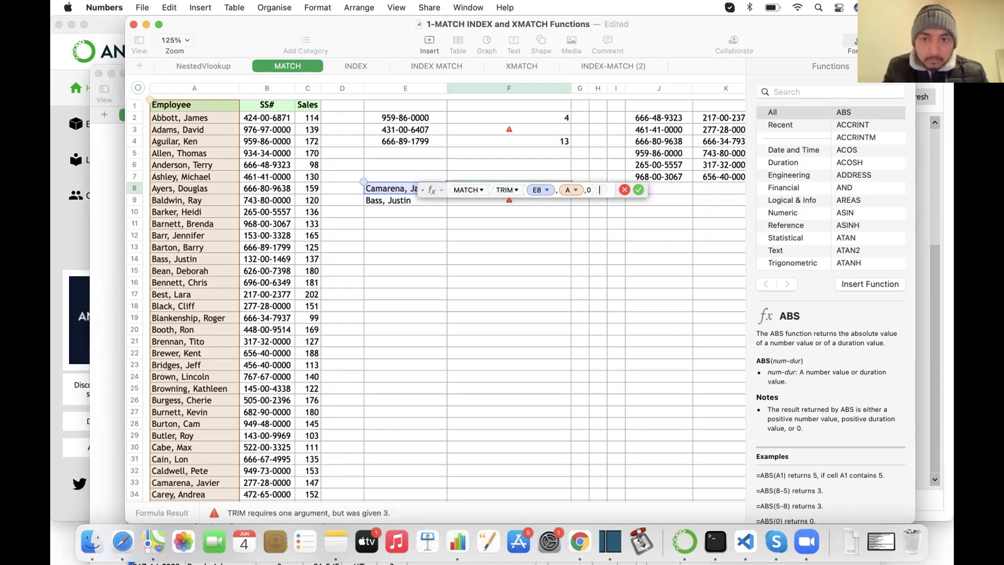
{"action": "key", "text": "Return"}
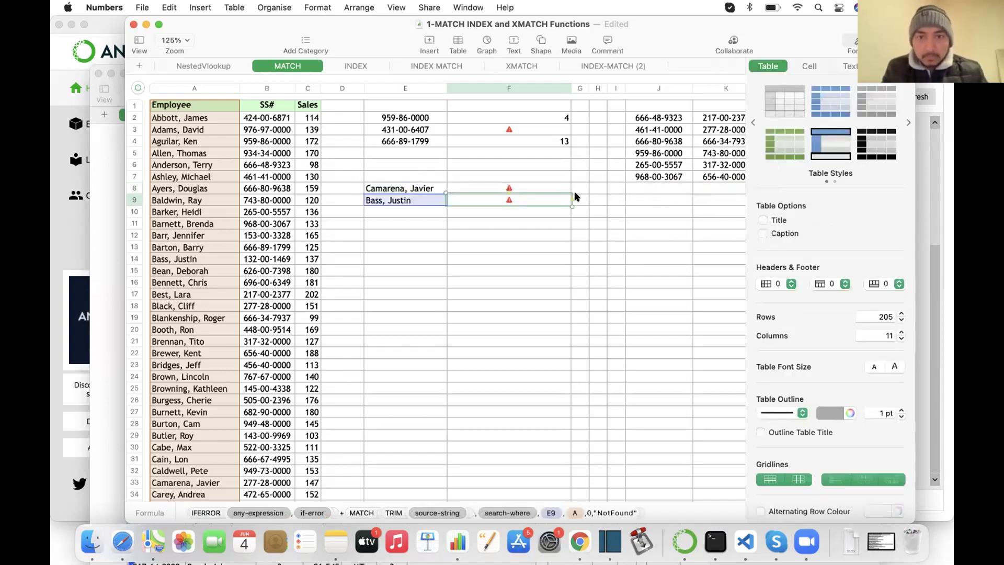
Correct the parentheses in F8 so TRIM encloses only E8, making the formula MATCH(TRIM(E8),A,0)
{"action": "left_click", "coordinate": [533, 188]}
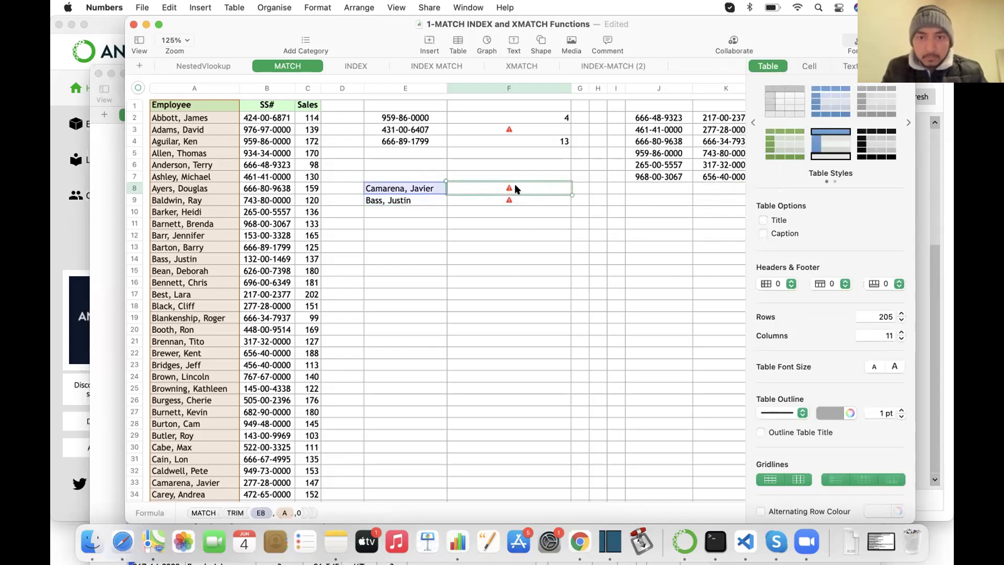
{"action": "double_click", "coordinate": [515, 187]}
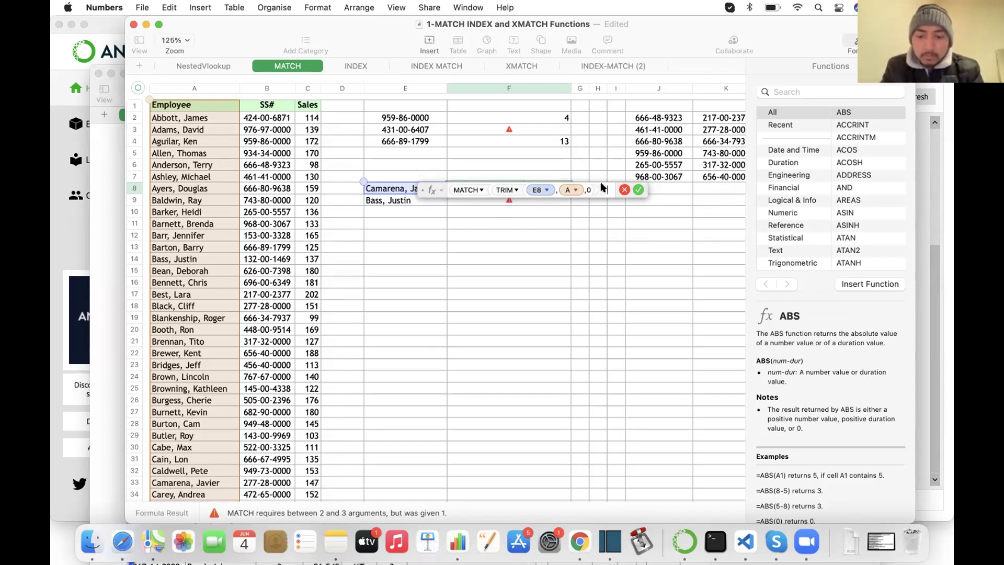
{"action": "type", "text": "))"}
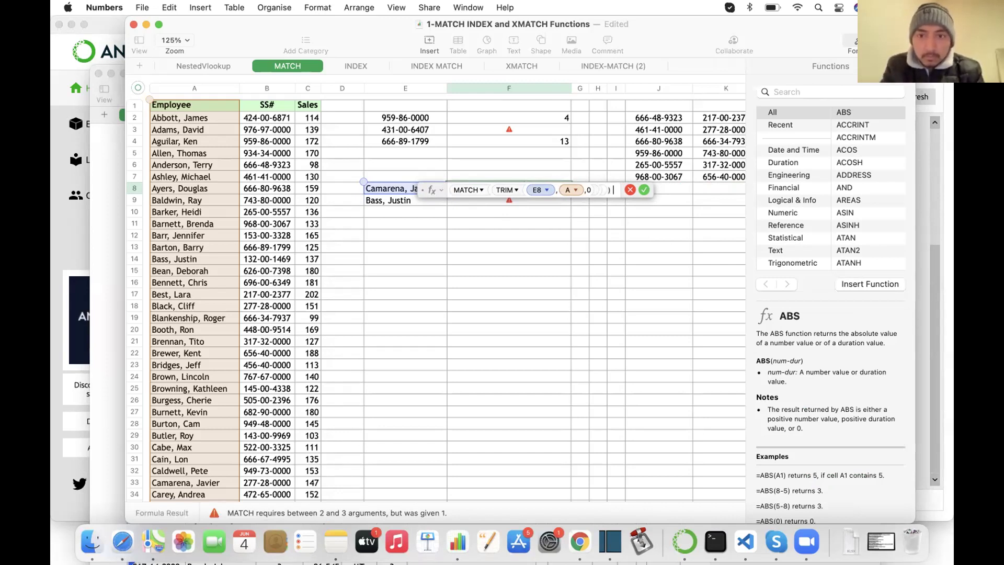
{"action": "key", "text": "BackSpace"}
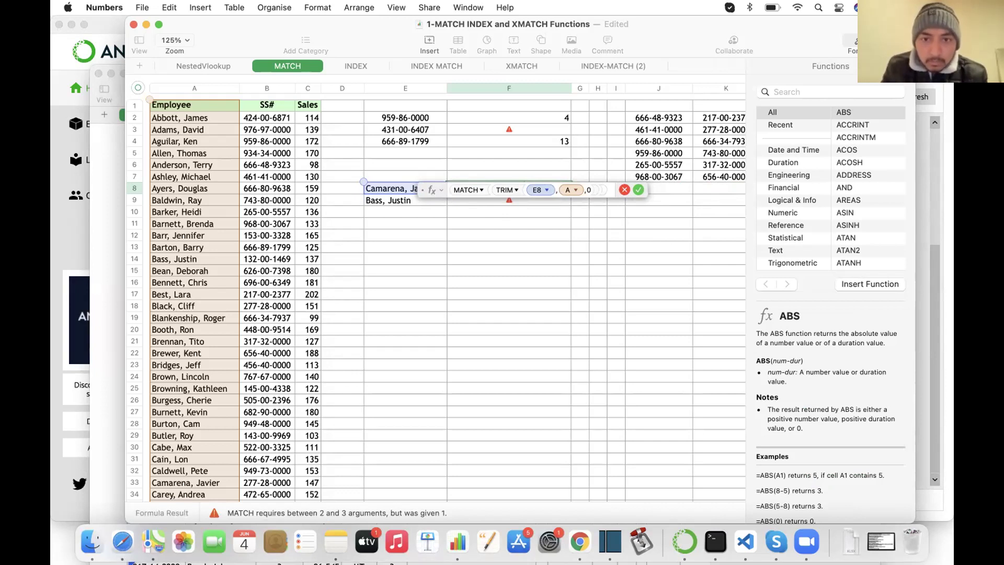
{"action": "type", "text": ")"}
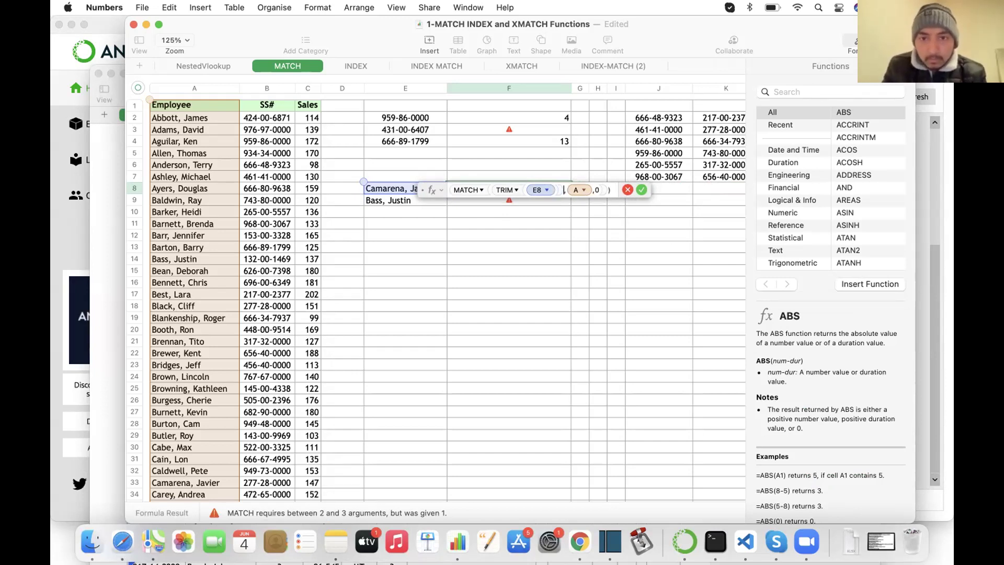
{"action": "key", "text": "Right"}
{"action": "key", "text": "Right"}
{"action": "key", "text": "Right"}
{"action": "key", "text": "BackSpace"}
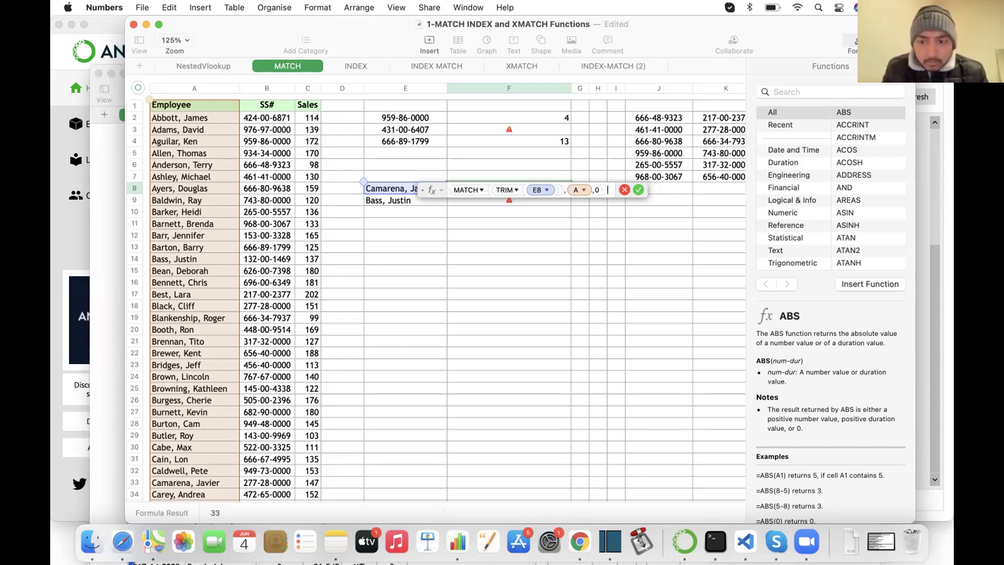
{"action": "key", "text": "Return"}
{"action": "left_click", "coordinate": [544, 188]}
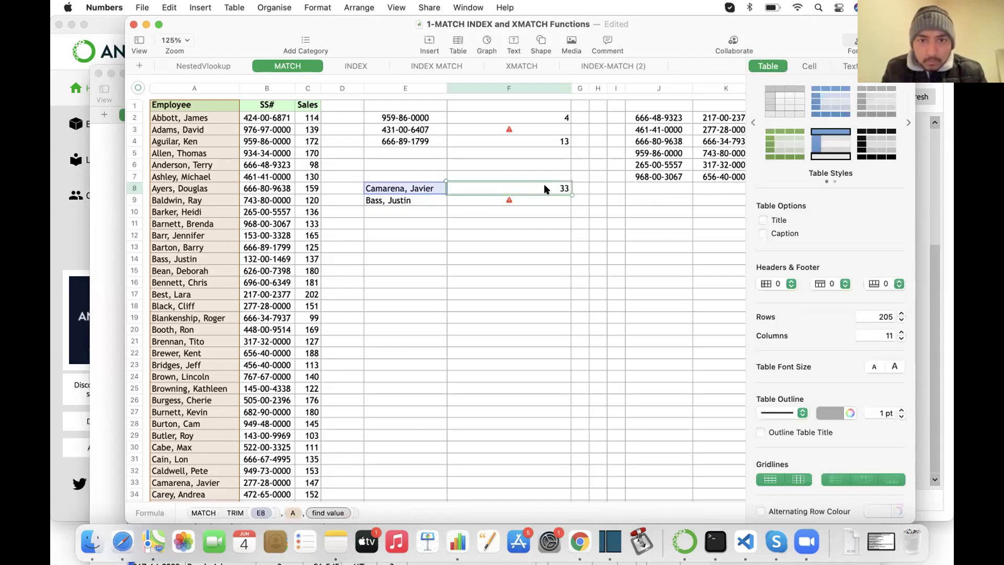
{"action": "double_click", "coordinate": [544, 187]}
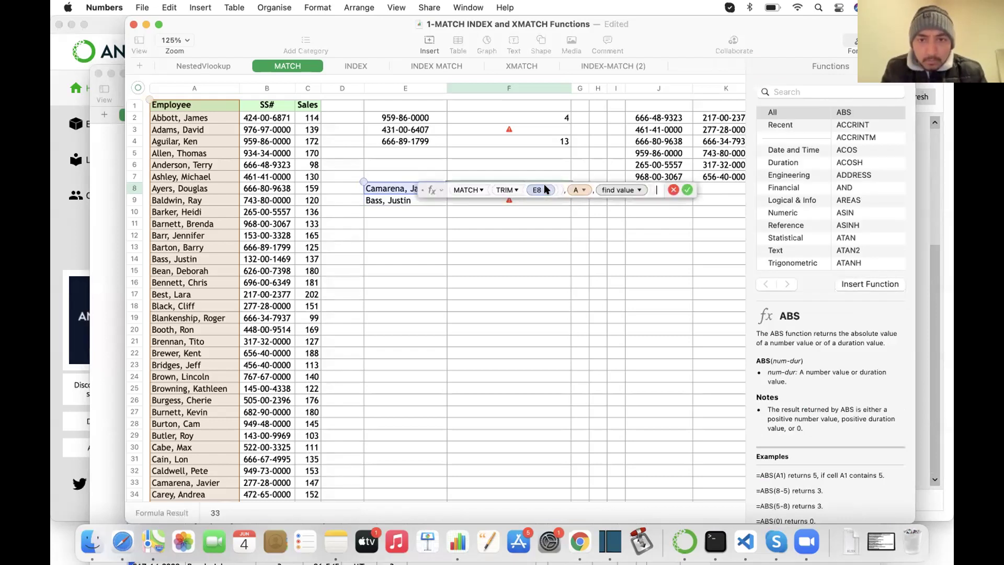
{"action": "left_click", "coordinate": [519, 207]}
{"action": "left_click", "coordinate": [518, 201]}
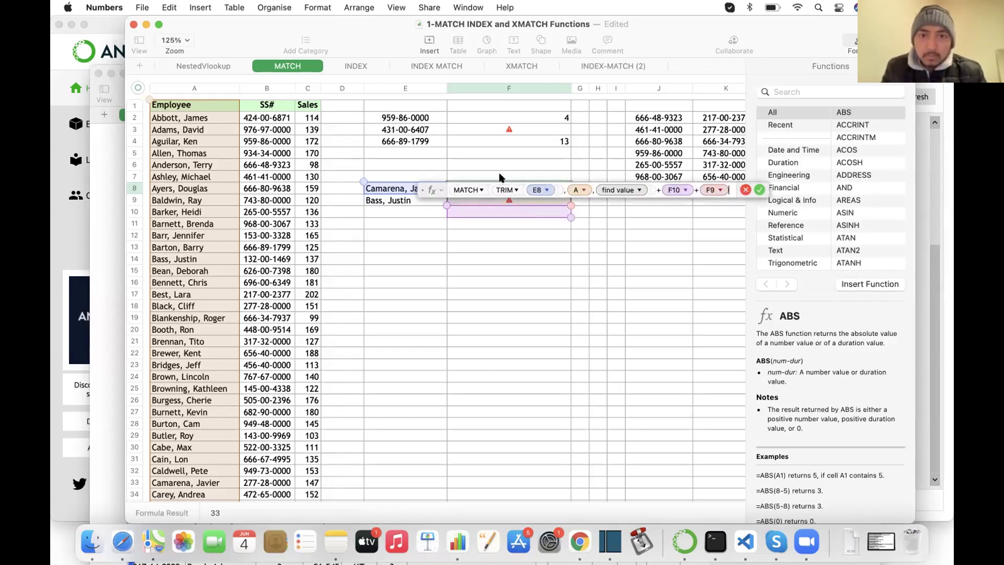
{"action": "left_click", "coordinate": [502, 176]}
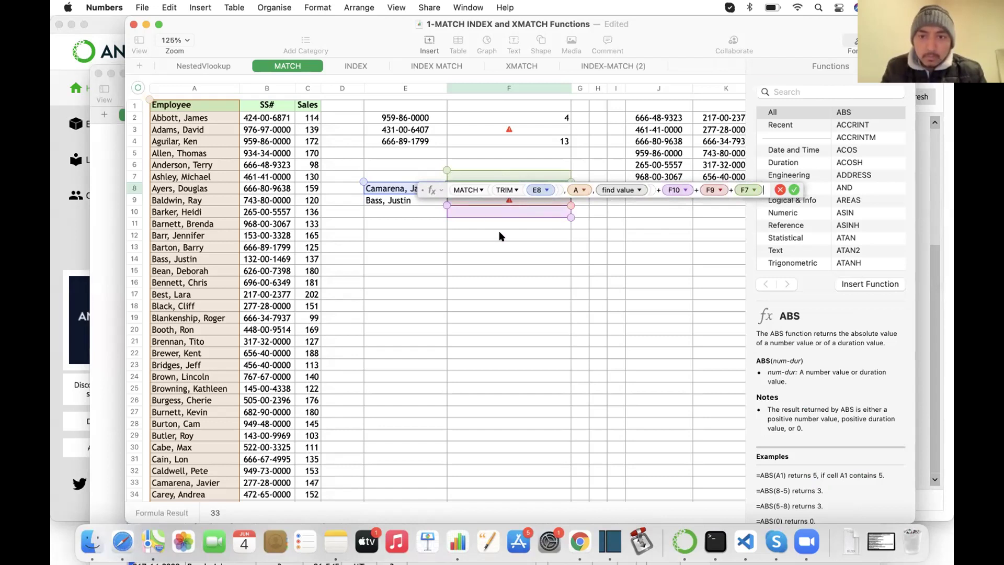
{"action": "key", "text": "Escape"}
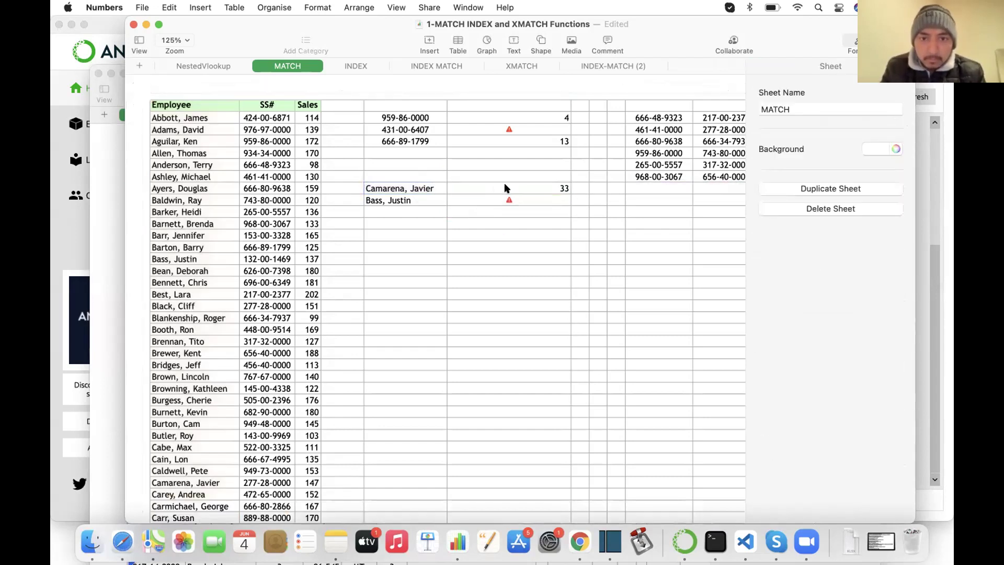
Fill the corrected MATCH formula from F8 down into F9
{"action": "left_click", "coordinate": [505, 187]}
{"action": "left_click_drag", "start_coordinate": [506, 189], "coordinate": [510, 204]}
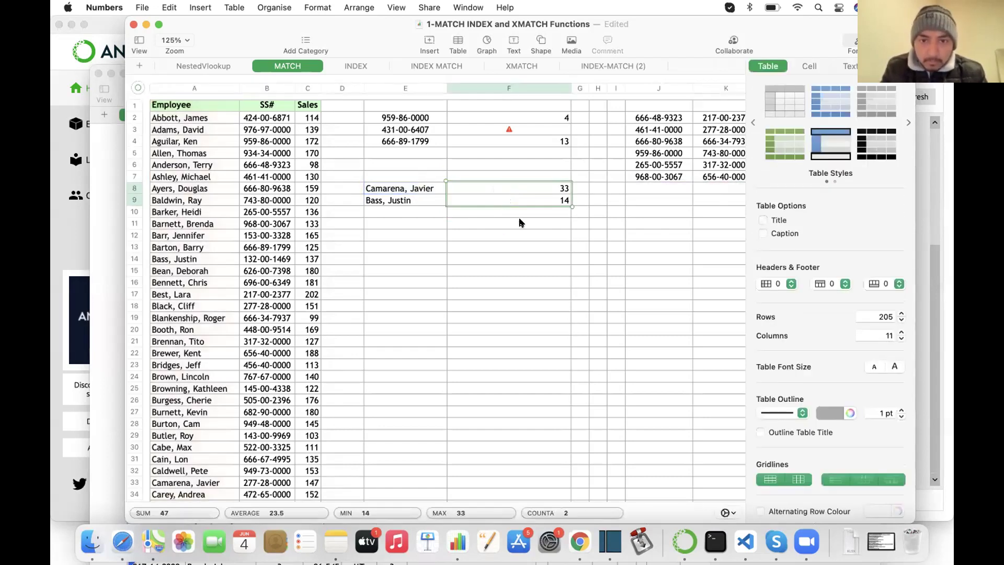
Try to wrap the MATCH formula in F8 in IFERROR
{"action": "left_click", "coordinate": [513, 187]}
{"action": "left_click", "coordinate": [513, 187]}
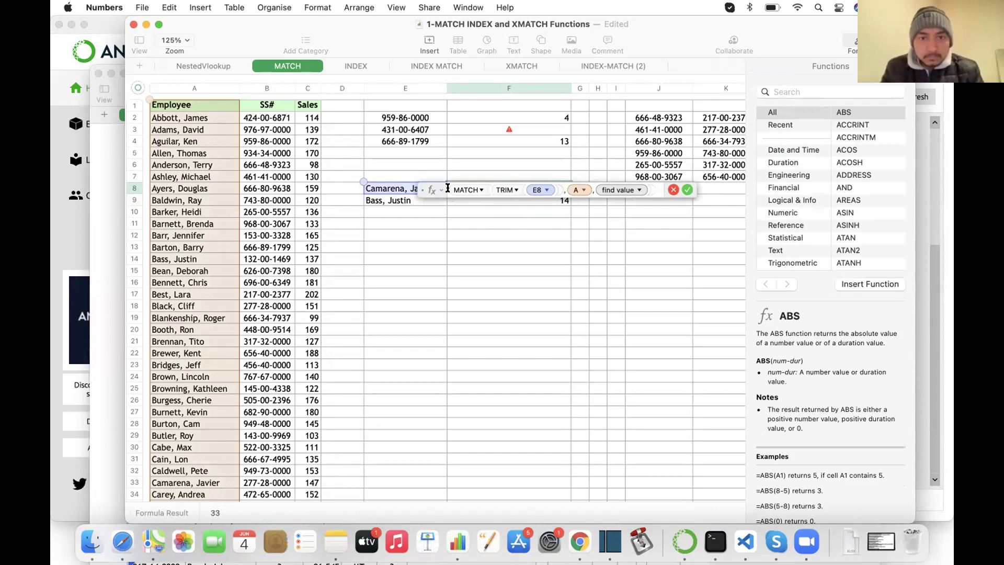
{"action": "type", "text": "IF "}
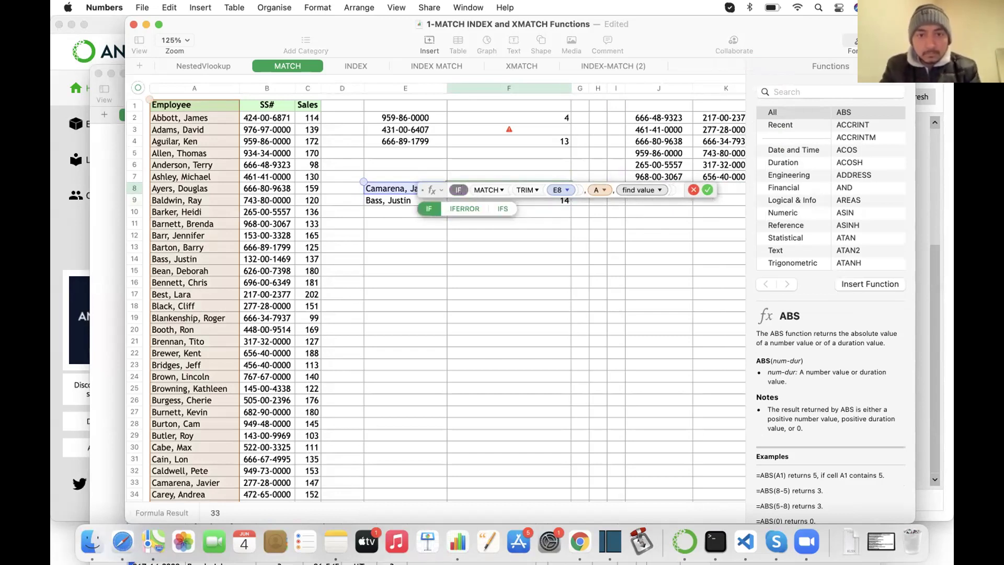
{"action": "type", "text": "ERROR"}
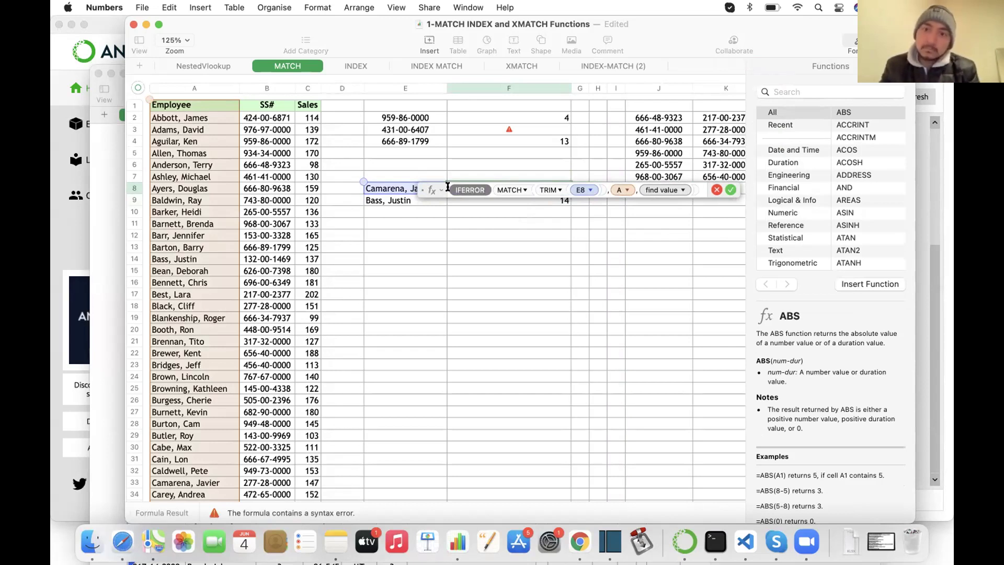
{"action": "key", "text": "BackSpace"}
{"action": "key", "text": "BackSpace"}
{"action": "key", "text": "BackSpace"}
{"action": "key", "text": "BackSpace"}
{"action": "key", "text": "BackSpace"}
{"action": "key", "text": "BackSpace"}
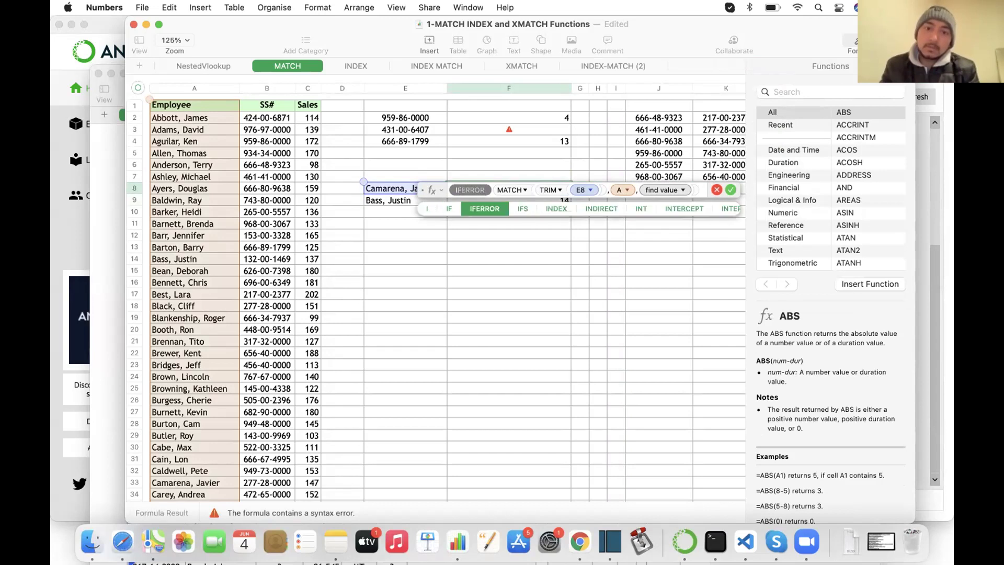
{"action": "key", "text": "BackSpace"}
{"action": "key", "text": "Return"}
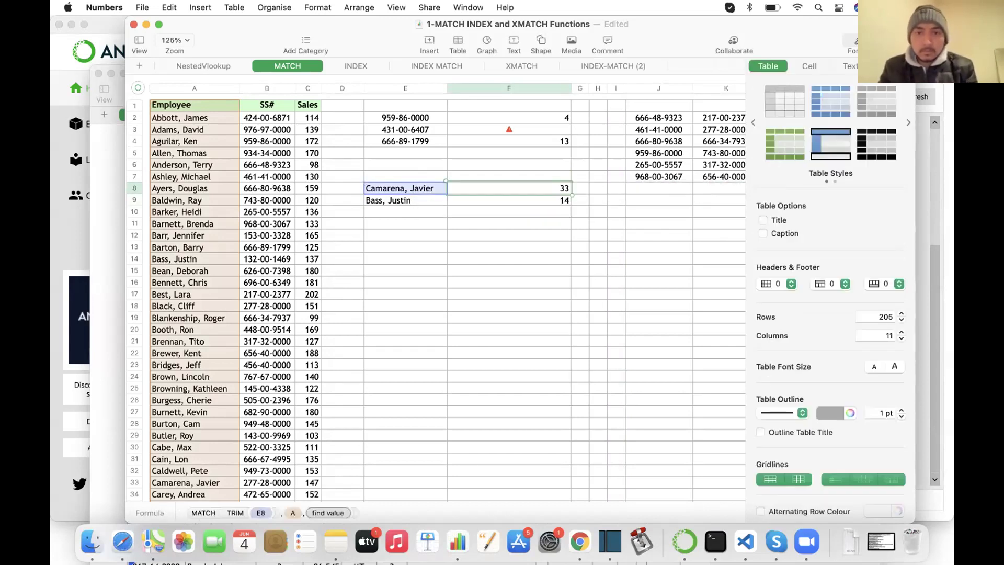
Wrap the MATCH formula in F2 in IFERROR with "NotFound" as the fallback, and fill it down to F4
{"action": "left_click", "coordinate": [503, 113]}
{"action": "double_click", "coordinate": [503, 114]}
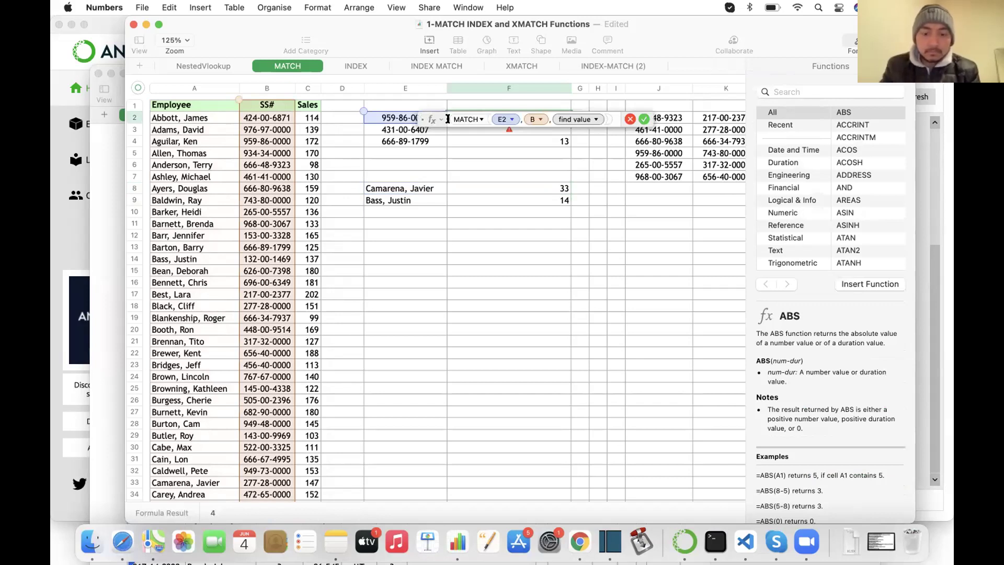
{"action": "type", "text": "IF "}
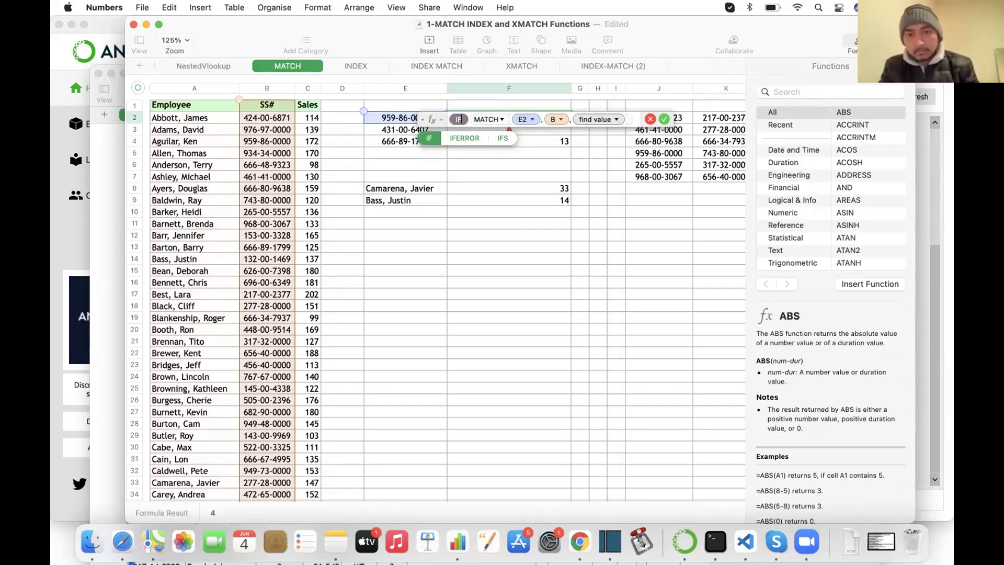
{"action": "type", "text": "ERROR"}
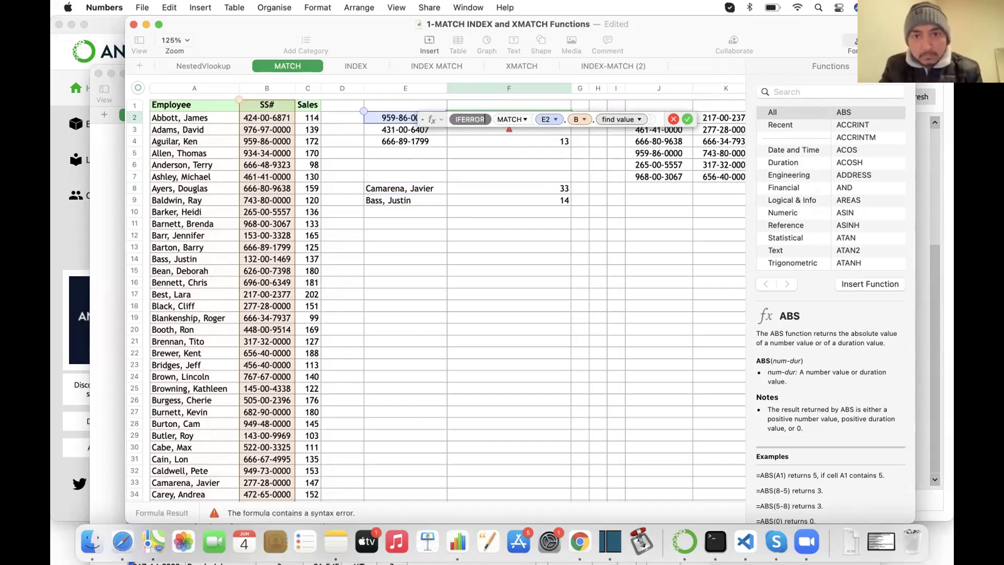
{"action": "type", "text": "("}
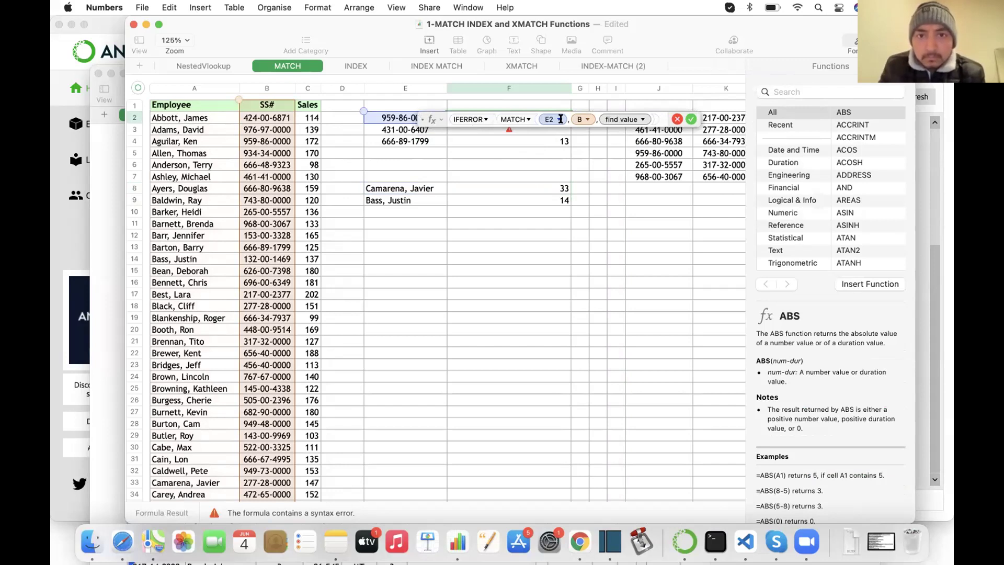
{"action": "left_click", "coordinate": [661, 118]}
{"action": "type", "text": ","}
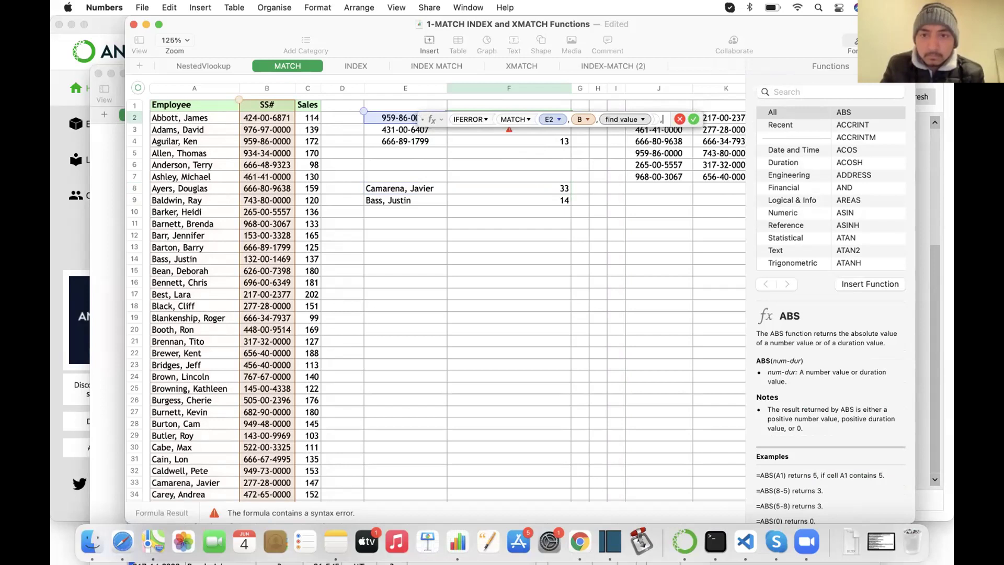
{"action": "type", "text": "\"No"}
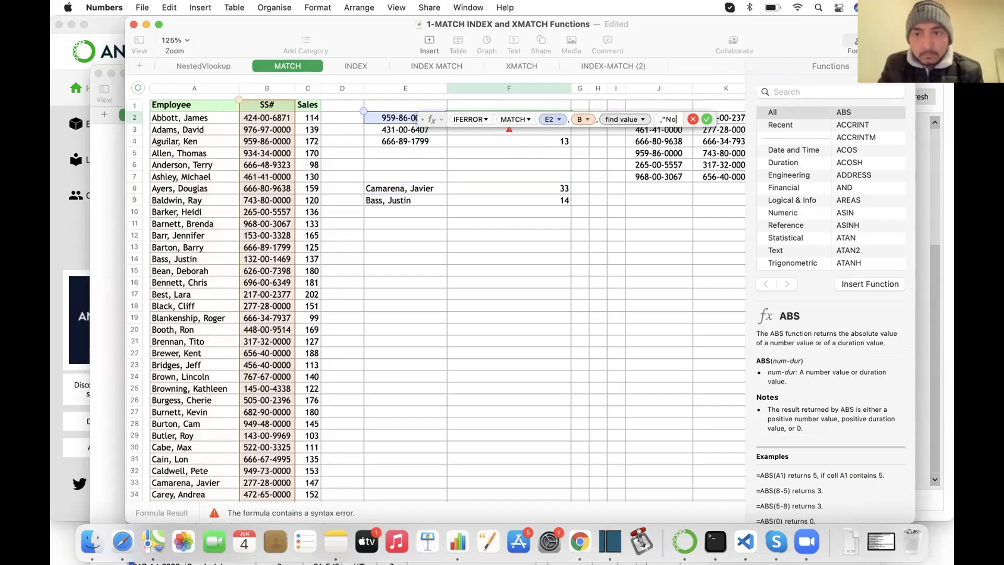
{"action": "type", "text": "tFoun"}
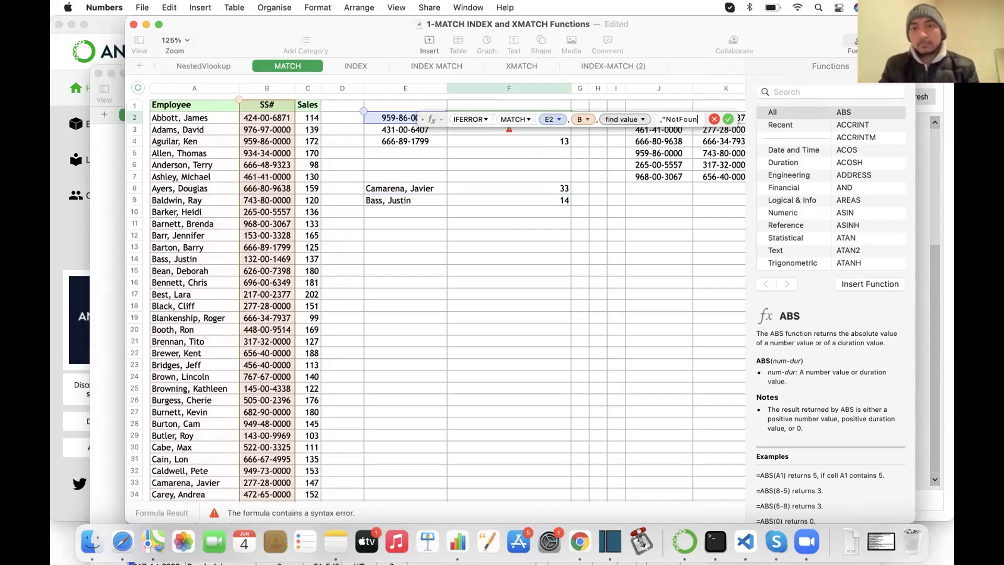
{"action": "type", "text": "d\")"}
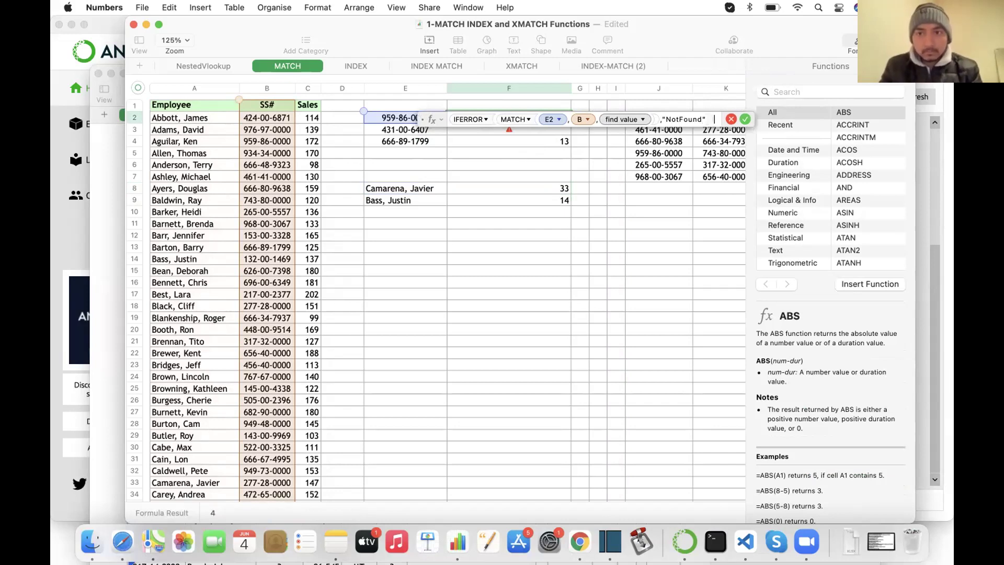
{"action": "key", "text": "Return"}
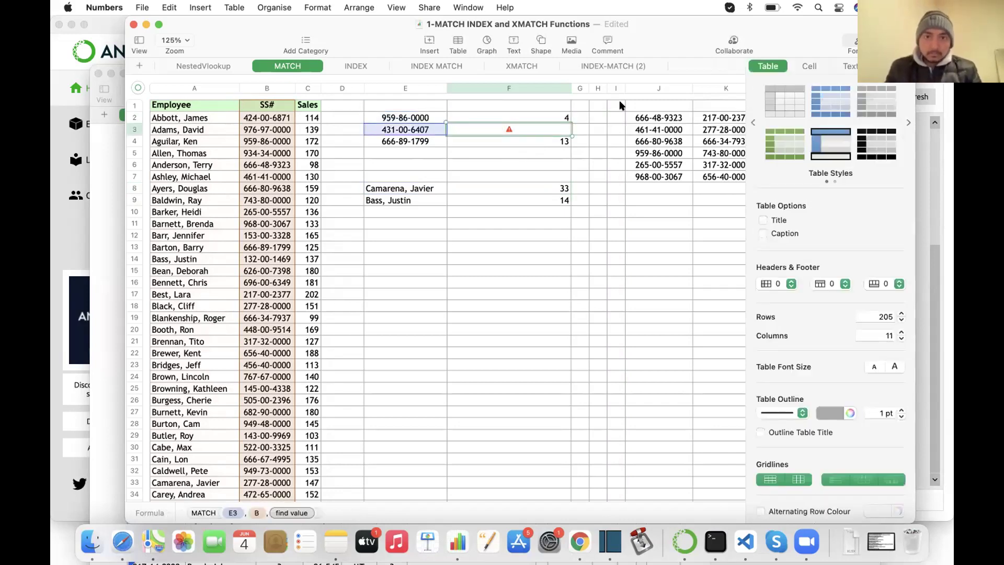
{"action": "left_click_drag", "start_coordinate": [508, 124], "coordinate": [507, 146]}
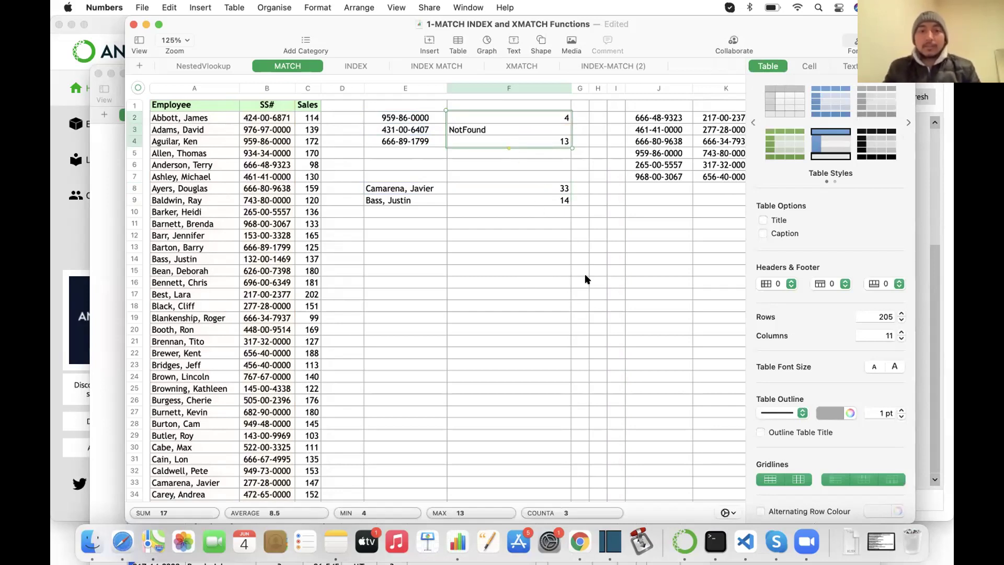
{"action": "key", "text": "ctrl+Right"}
{"action": "key", "text": "ctrl+Right"}
{"action": "key", "text": "ctrl+Right"}
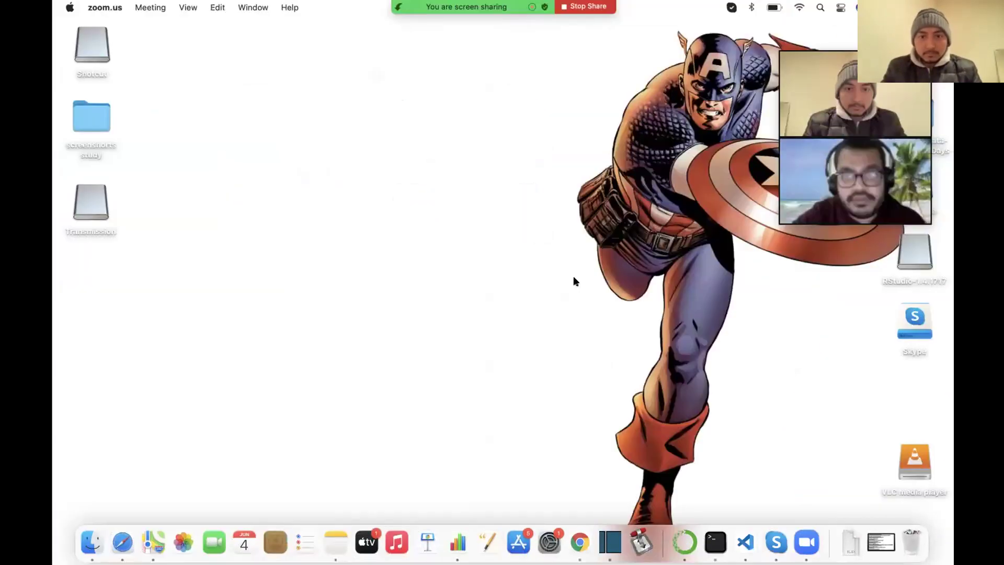
{"action": "key", "text": "ctrl+Left"}
{"action": "key", "text": "ctrl+Left"}
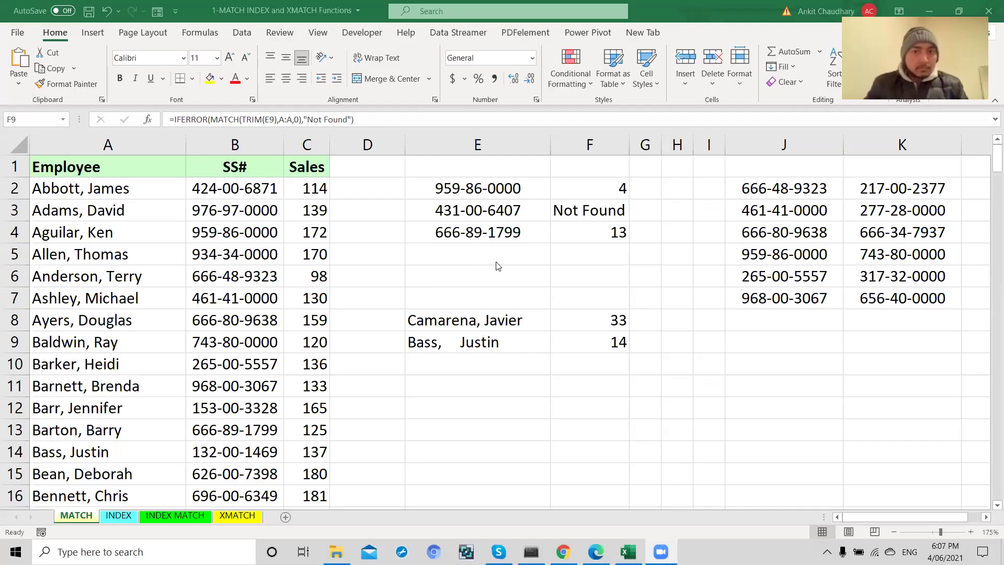
Enter =MATCH(E2,J2:K7,0) in G2 of the Excel workbook's MATCH sheet and fit column G's width to its contents
{"action": "left_click", "coordinate": [654, 189]}
{"action": "double_click", "coordinate": [654, 188]}
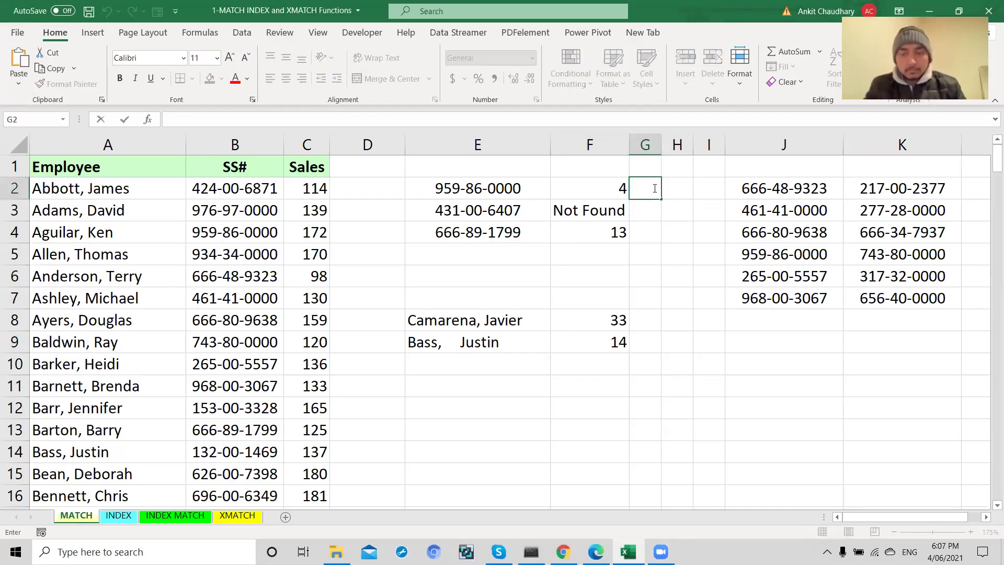
{"action": "type", "text": "=match"}
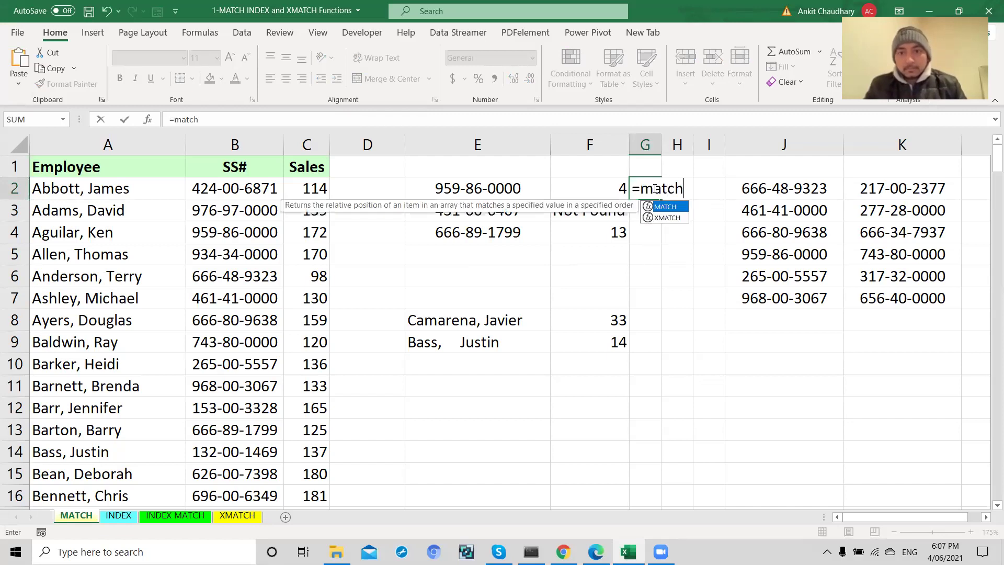
{"action": "type", "text": "("}
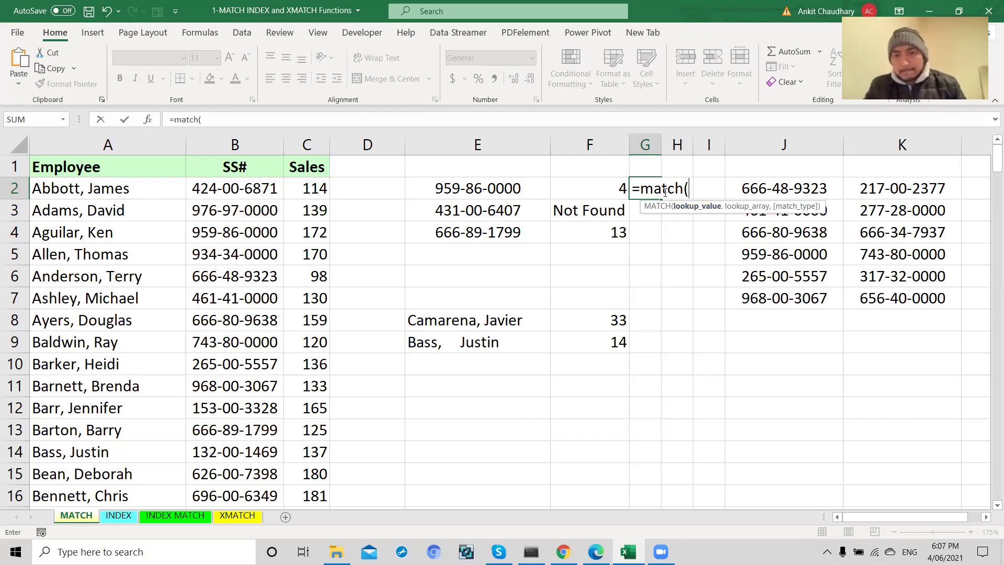
{"action": "left_click", "coordinate": [509, 193]}
{"action": "type", "text": ","}
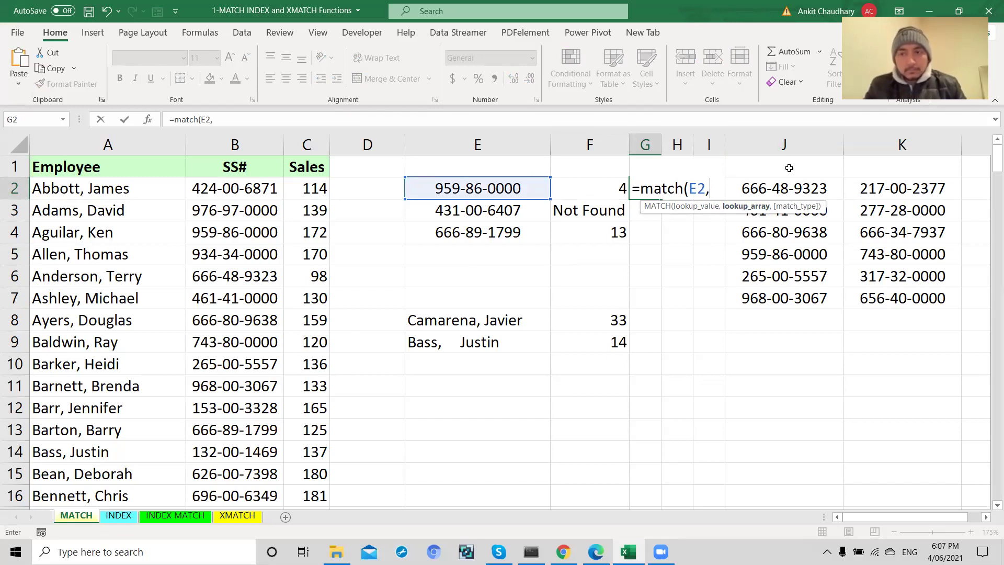
{"action": "left_click_drag", "start_coordinate": [762, 189], "coordinate": [882, 294]}
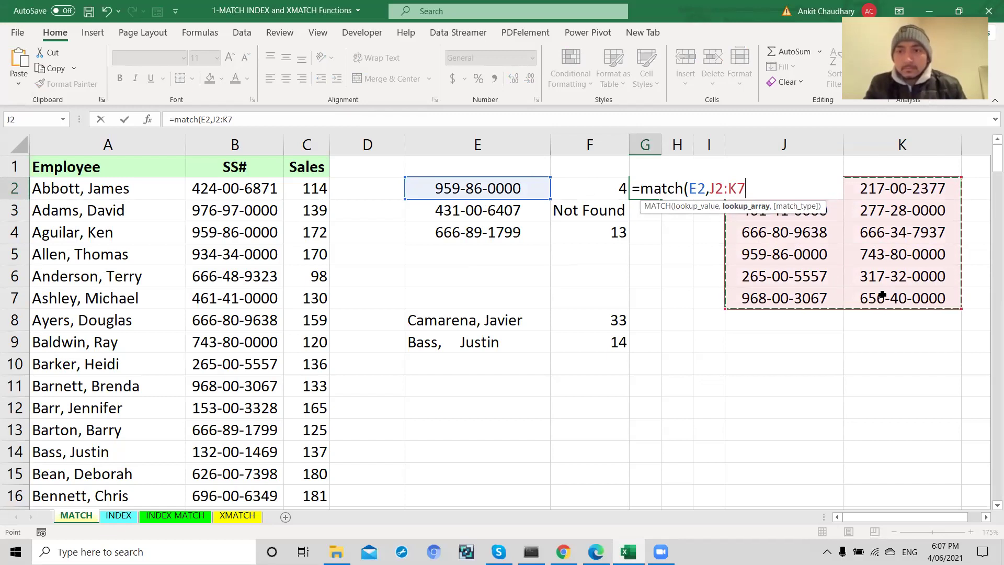
{"action": "type", "text": ",0"}
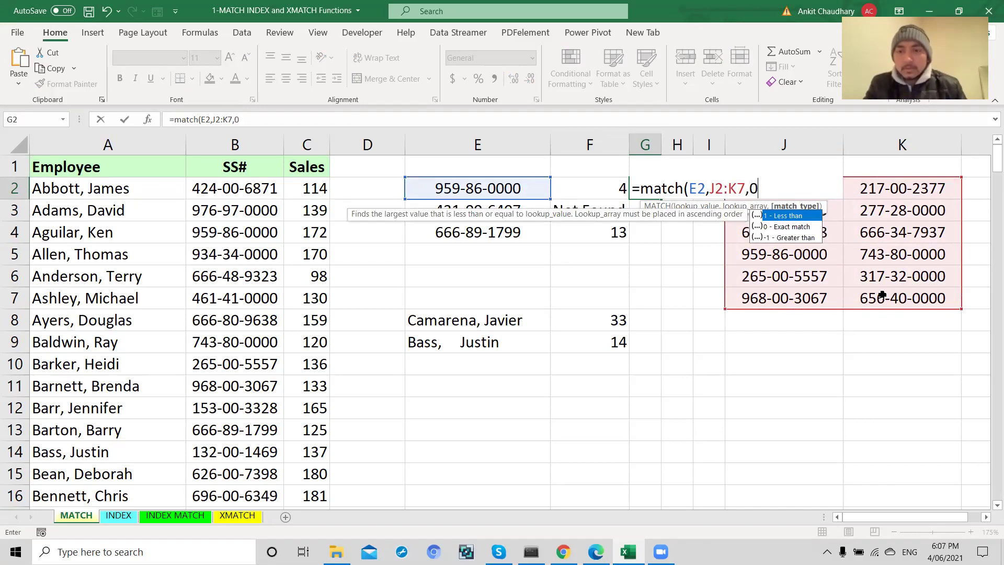
{"action": "type", "text": ")"}
{"action": "key", "text": "Return"}
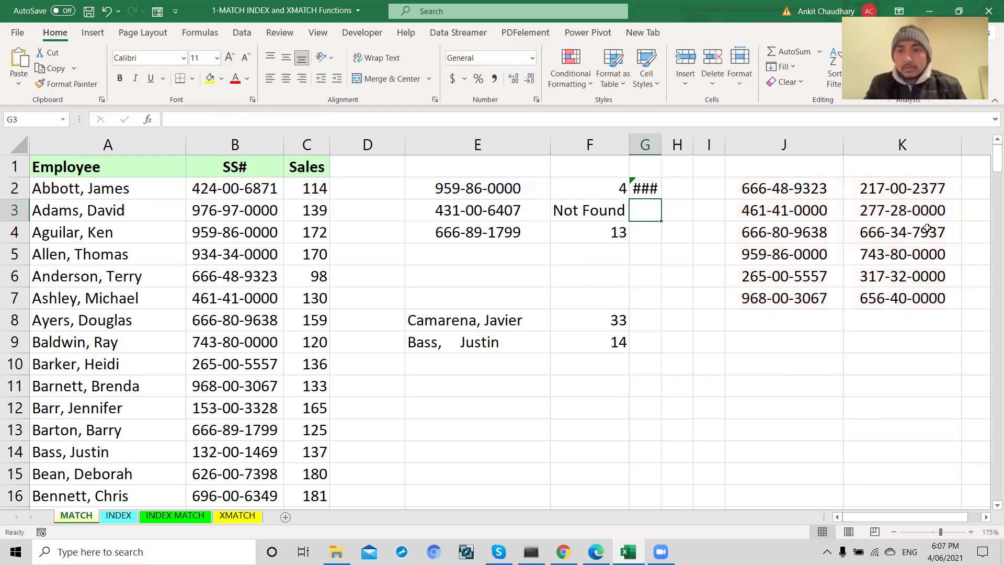
{"action": "double_click", "coordinate": [661, 145]}
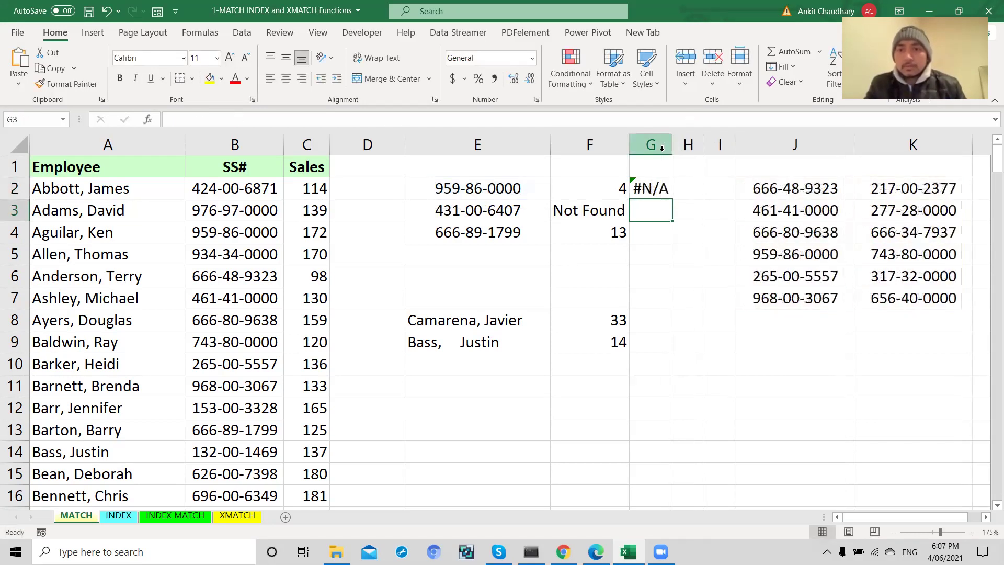
{"action": "left_click", "coordinate": [647, 188]}
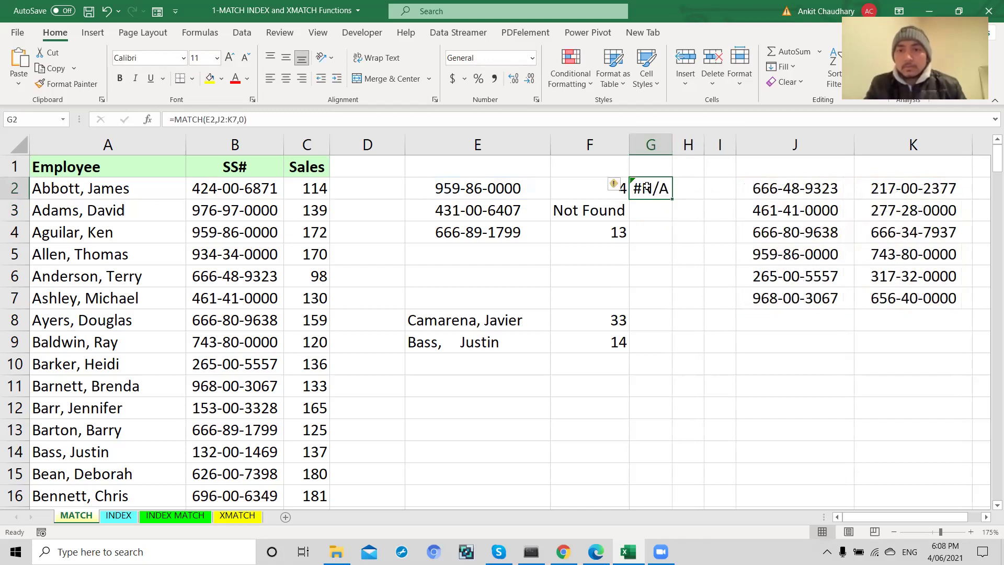
Enter =MATCH(E2,J2:K7,0) again in G3, searching the two-column range for the value in E2
{"action": "left_click", "coordinate": [649, 210]}
{"action": "type", "text": "=match("}
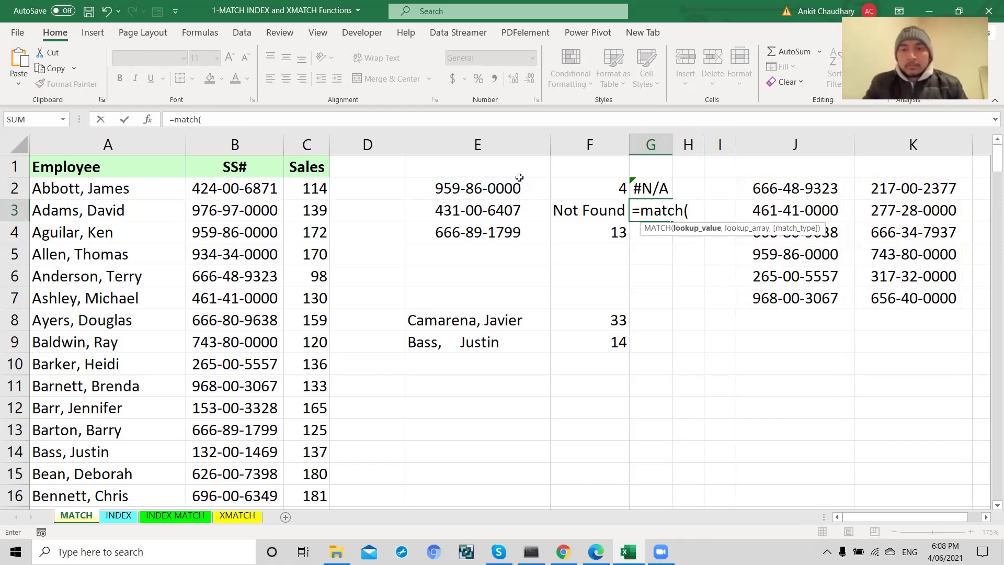
{"action": "left_click", "coordinate": [520, 178]}
{"action": "type", "text": ","}
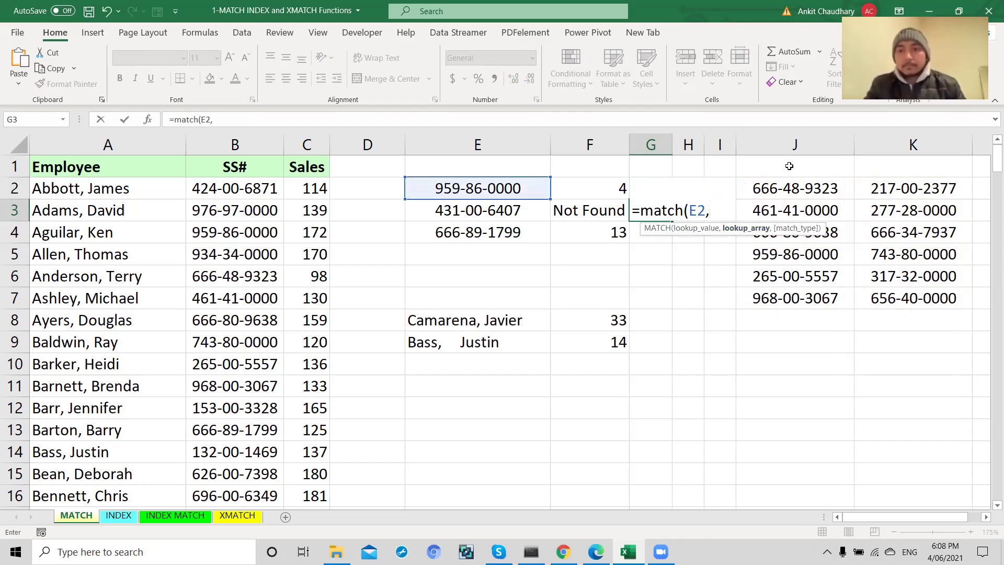
{"action": "left_click_drag", "start_coordinate": [791, 184], "coordinate": [881, 296]}
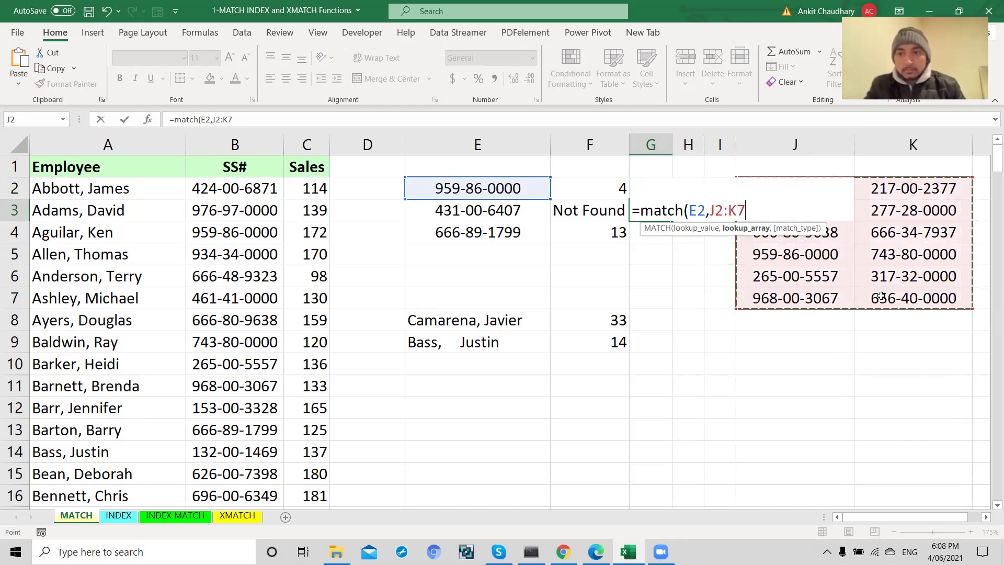
{"action": "type", "text": ",0)"}
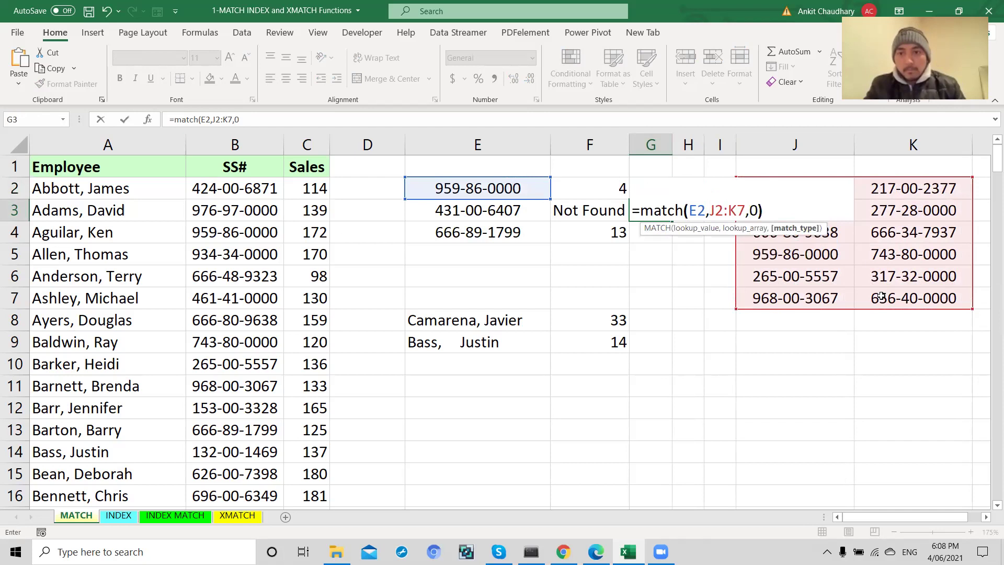
{"action": "key", "text": "Return"}
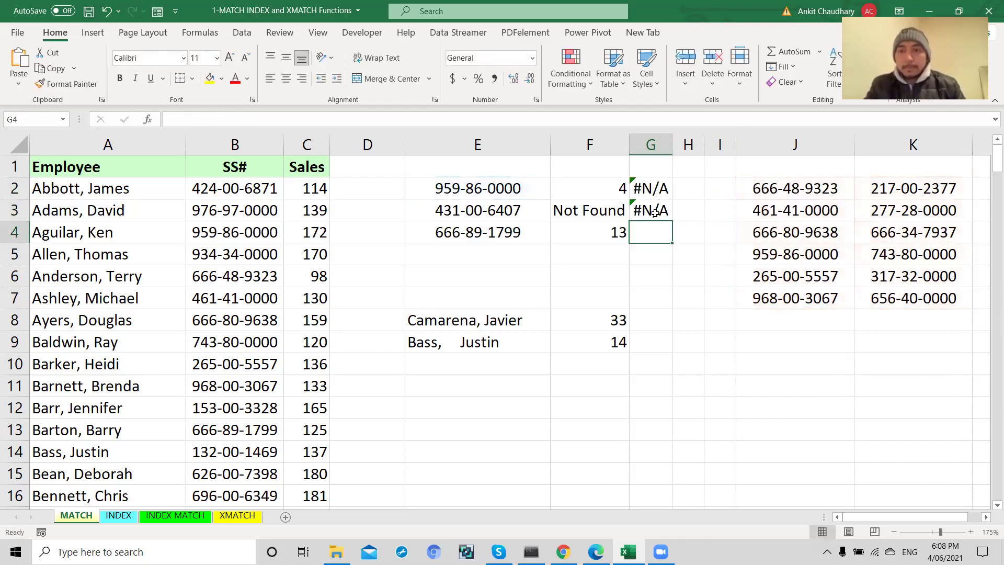
Examine the arguments of G3's MATCH formula and compare the lookup value in E2 with the entry in J5
{"action": "double_click", "coordinate": [655, 212]}
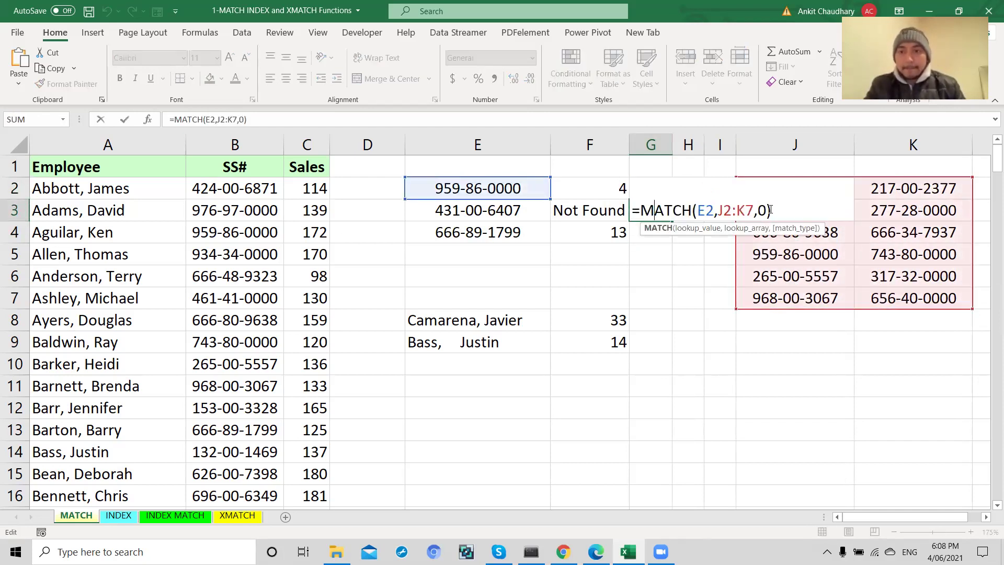
{"action": "left_click", "coordinate": [751, 212]}
{"action": "key", "text": "ctrl+Return"}
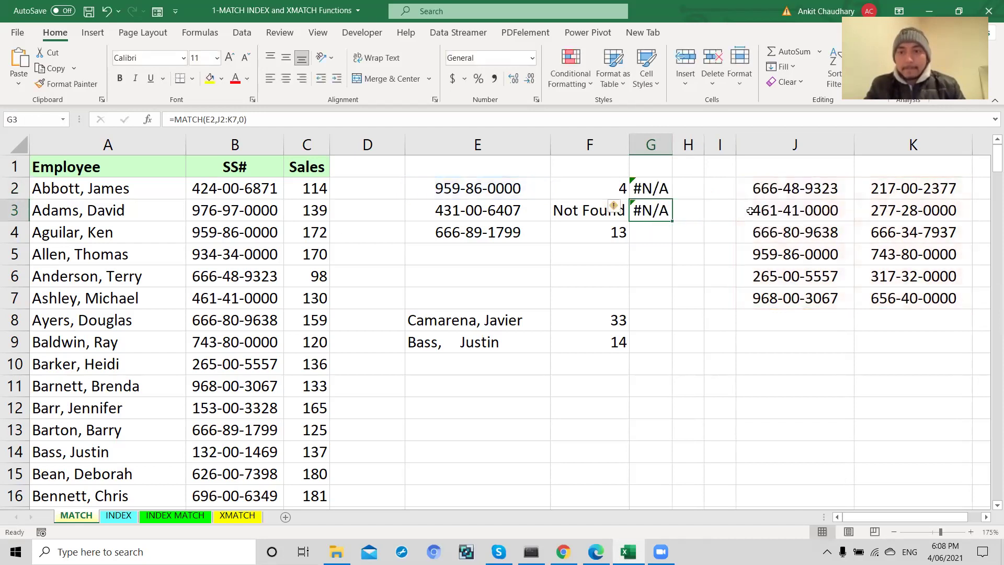
{"action": "left_click", "coordinate": [479, 191]}
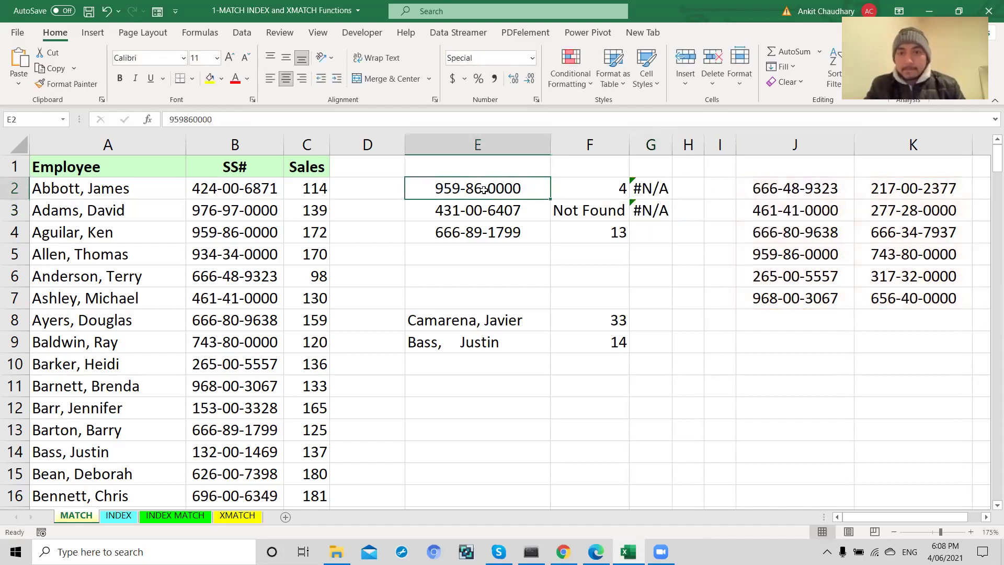
{"action": "left_click", "coordinate": [781, 255]}
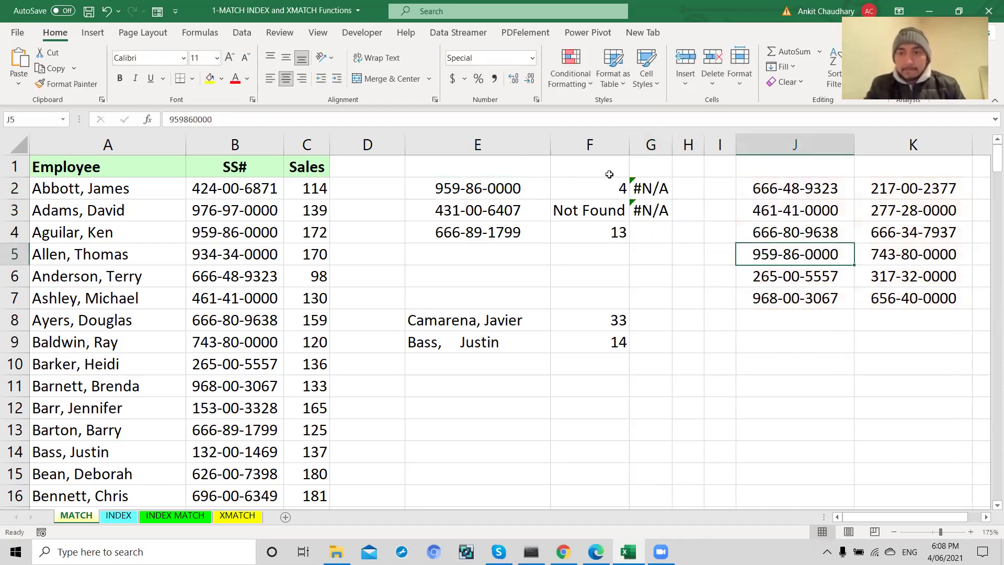
Clear the MATCH formula from G2 and widen column G
{"action": "left_click", "coordinate": [660, 189]}
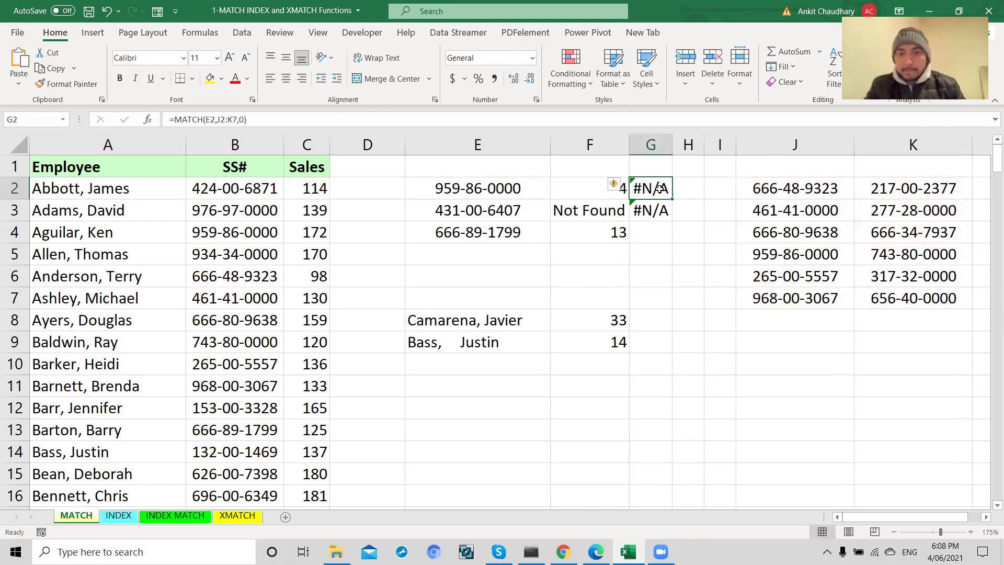
{"action": "double_click", "coordinate": [659, 189]}
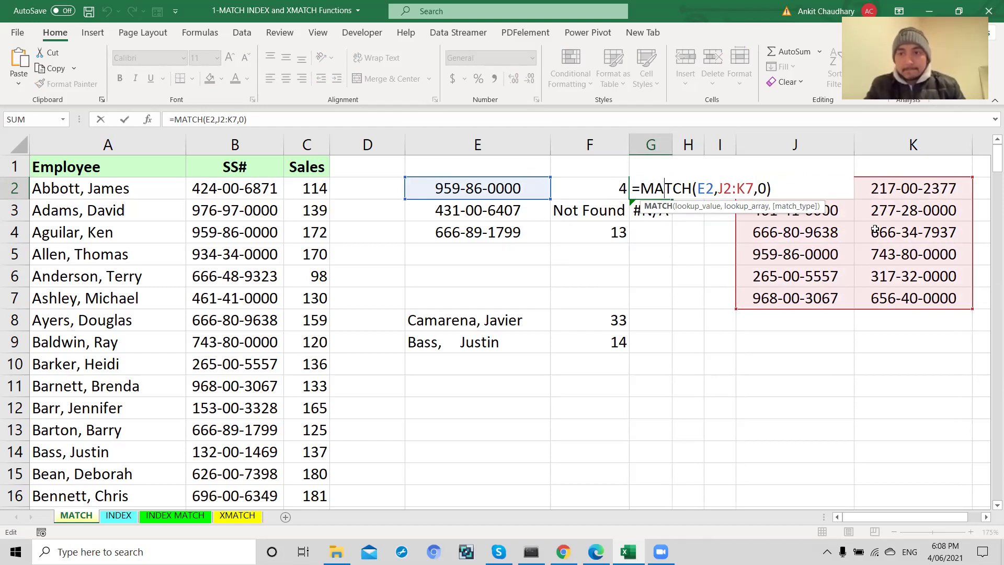
{"action": "left_click_drag", "start_coordinate": [751, 188], "coordinate": [718, 188]}
{"action": "key", "text": "BackSpace"}
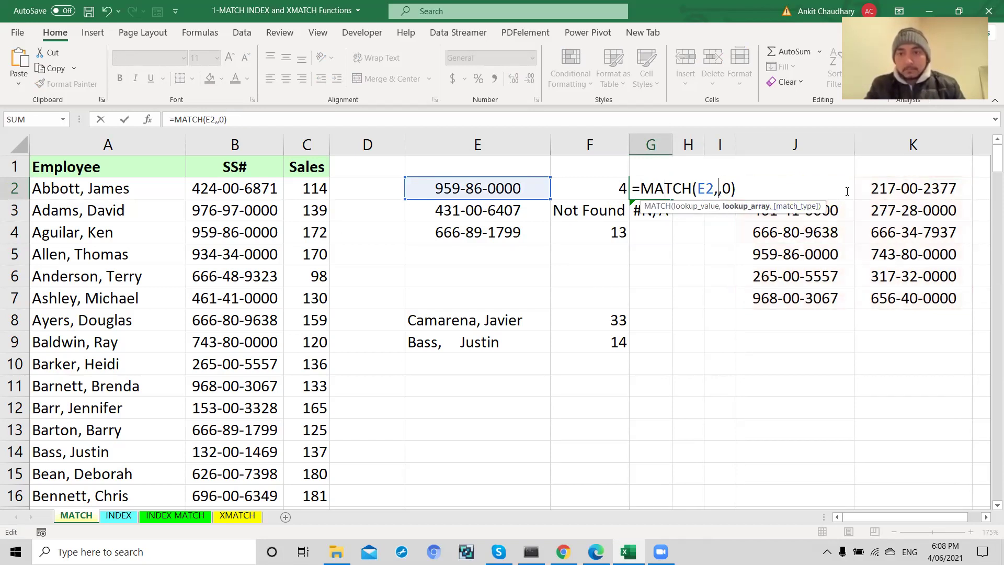
{"action": "key", "text": "End"}
{"action": "key", "text": "BackSpace"}
{"action": "key", "text": "BackSpace"}
{"action": "key", "text": "BackSpace"}
{"action": "key", "text": "BackSpace"}
{"action": "key", "text": "BackSpace"}
{"action": "key", "text": "BackSpace"}
{"action": "key", "text": "BackSpace"}
{"action": "key", "text": "BackSpace"}
{"action": "key", "text": "BackSpace"}
{"action": "key", "text": "BackSpace"}
{"action": "key", "text": "BackSpace"}
{"action": "key", "text": "BackSpace"}
{"action": "key", "text": "BackSpace"}
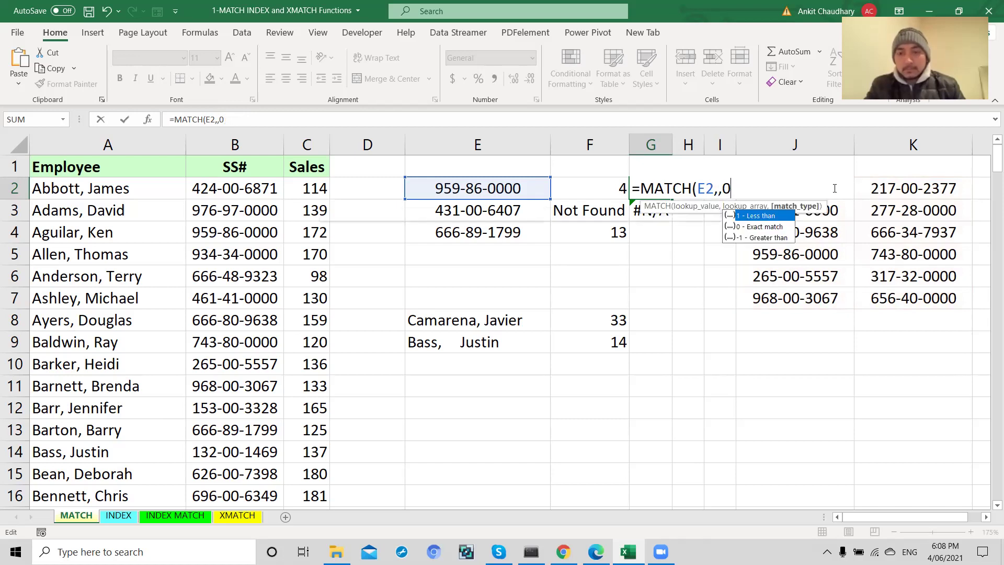
{"action": "key", "text": "Escape"}
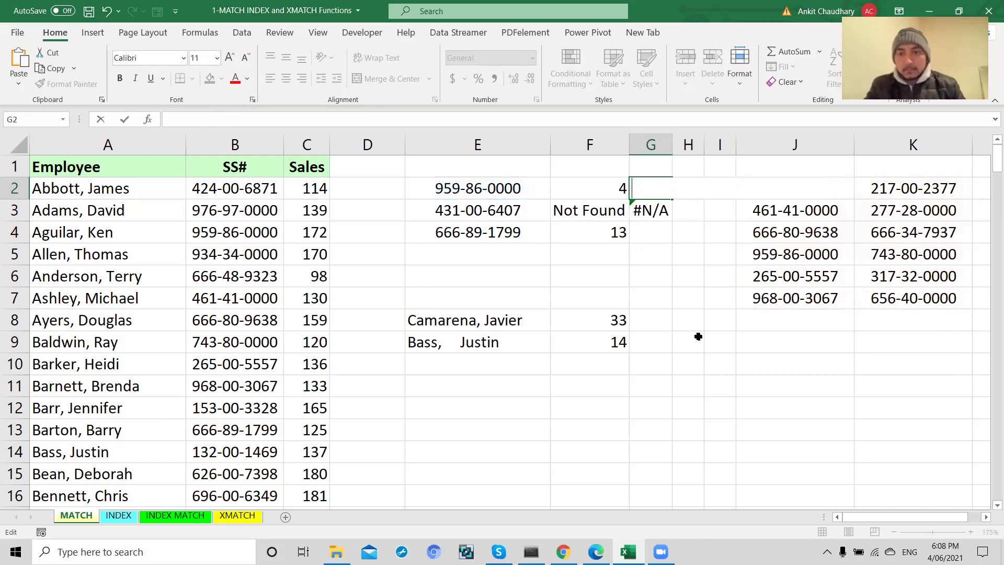
{"action": "left_click", "coordinate": [637, 277]}
{"action": "left_click_drag", "start_coordinate": [674, 140], "coordinate": [731, 146]}
Enter =MATCH(E2,J2:J7,0) in G2 so that the lookup covers only the first column of the range
{"action": "left_click", "coordinate": [679, 189]}
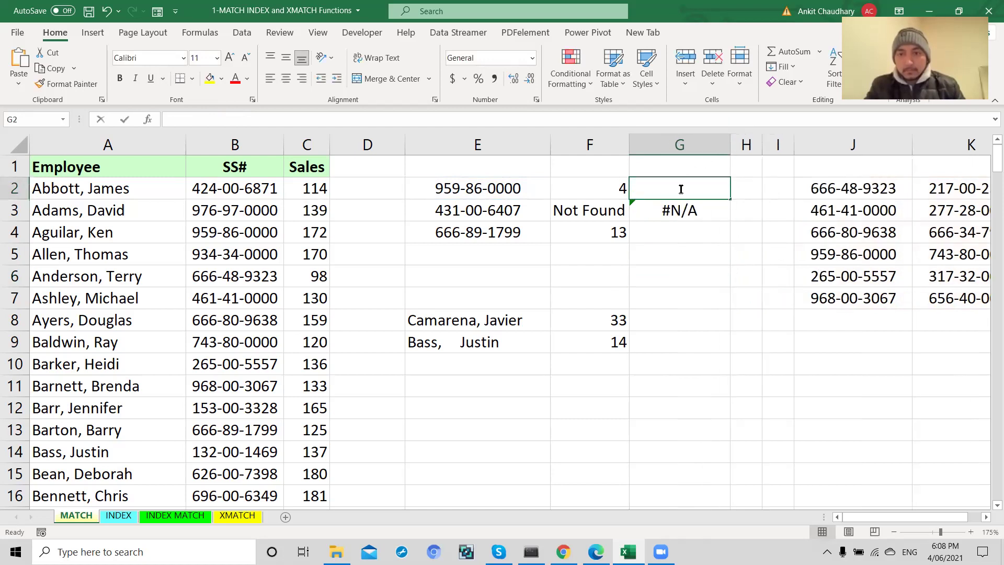
{"action": "type", "text": "=match"}
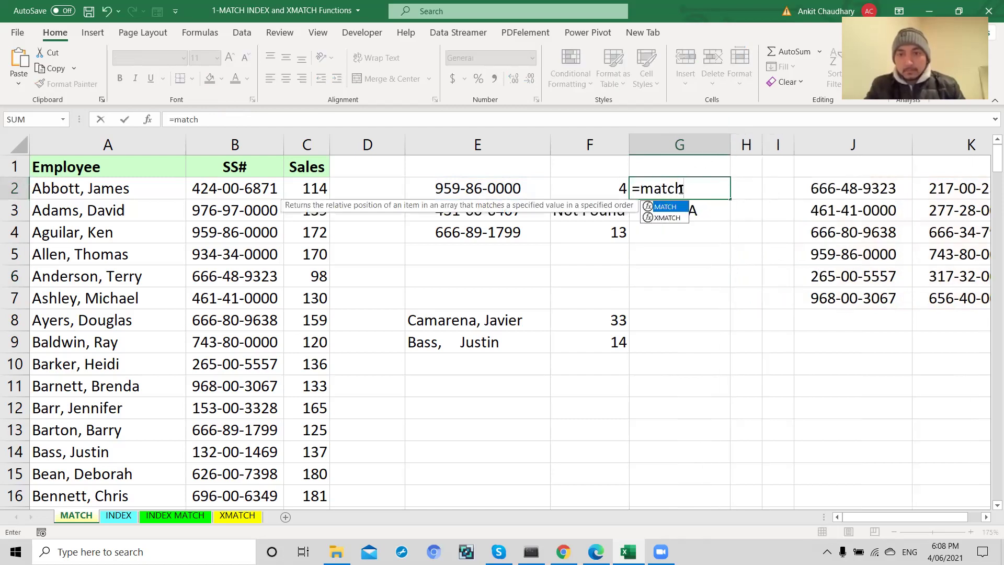
{"action": "type", "text": "("}
{"action": "left_click", "coordinate": [511, 187]}
{"action": "type", "text": ","}
{"action": "left_click", "coordinate": [850, 189]}
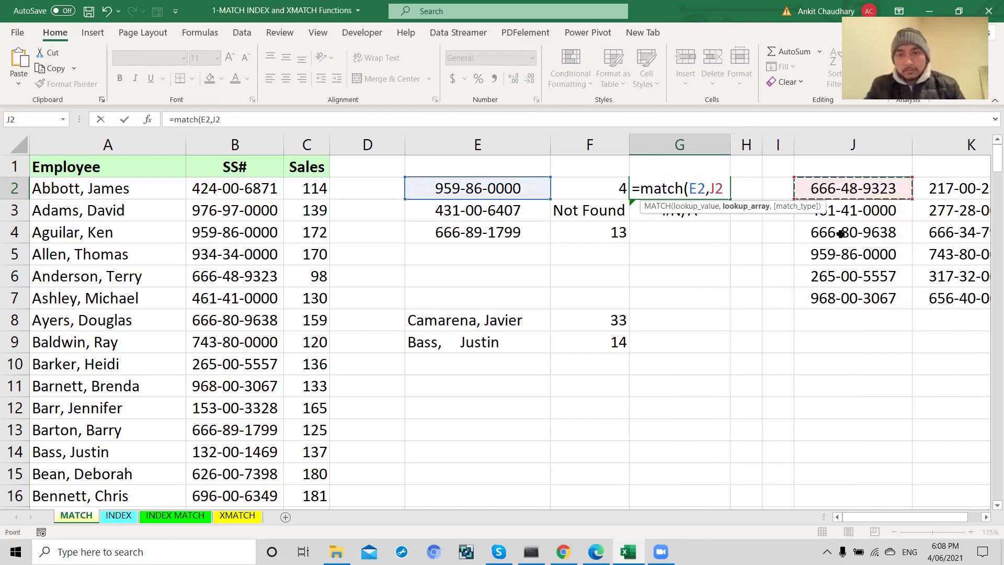
{"action": "left_click_drag", "start_coordinate": [840, 234], "coordinate": [831, 293]}
{"action": "type", "text": ","}
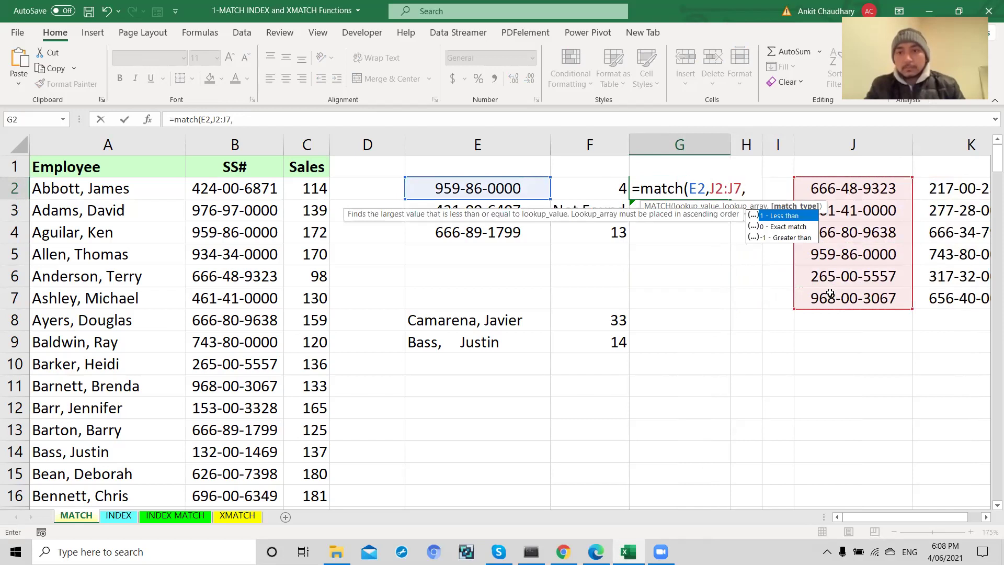
{"action": "type", "text": "0"}
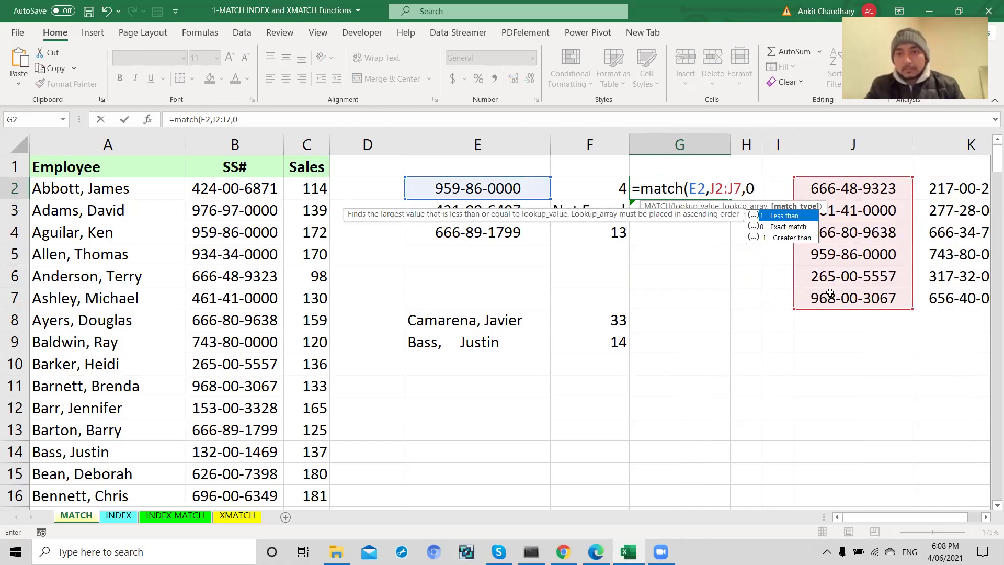
{"action": "type", "text": ")"}
{"action": "key", "text": "Return"}
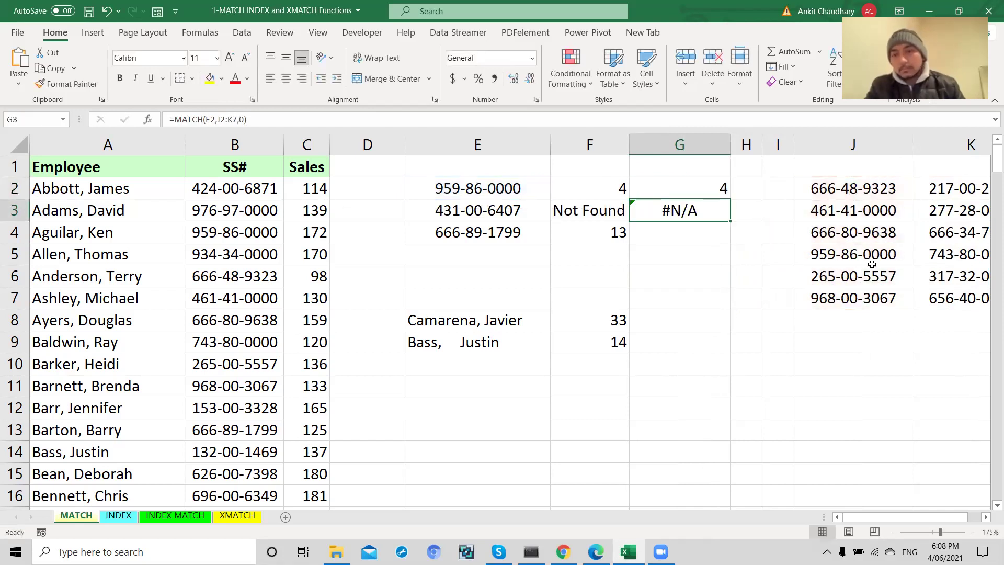
Number the entries of J2:J7 with 1 to 4 in I2:I5 and mark the matching row I5:J5
{"action": "left_click", "coordinate": [723, 187]}
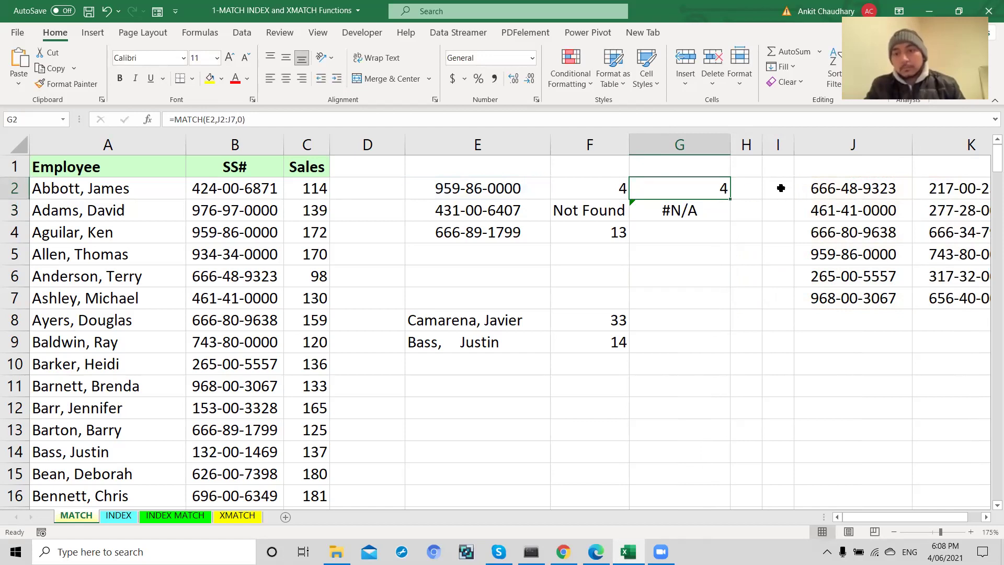
{"action": "left_click_drag", "start_coordinate": [816, 189], "coordinate": [822, 297]}
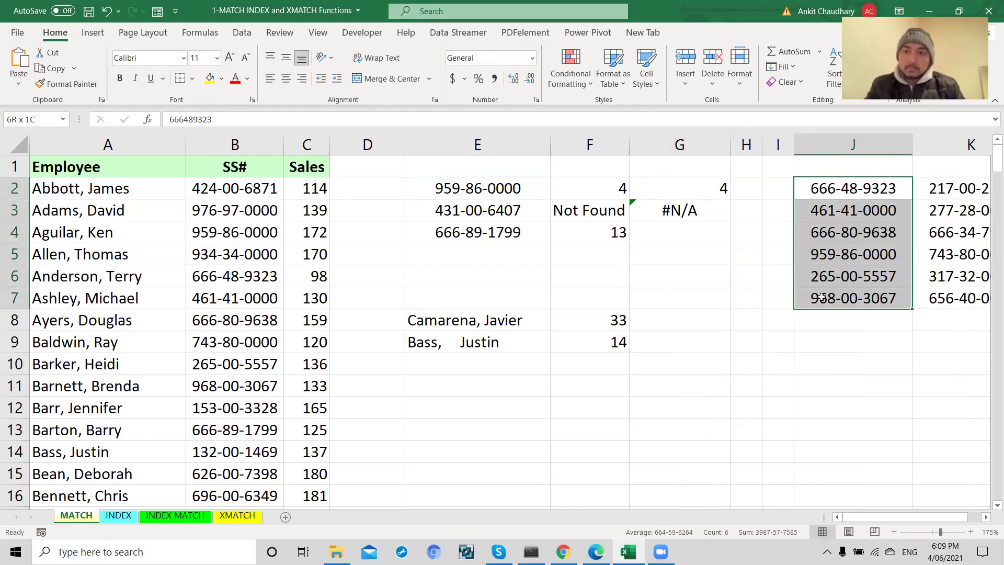
{"action": "left_click", "coordinate": [778, 192]}
{"action": "type", "text": "1"}
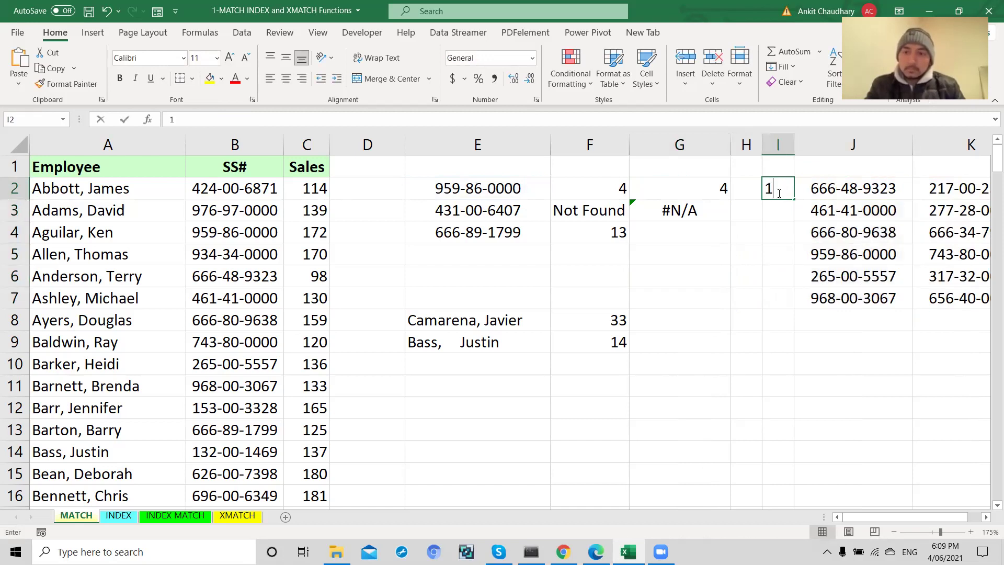
{"action": "key", "text": "Return"}
{"action": "type", "text": "2"}
{"action": "key", "text": "Return"}
{"action": "type", "text": "3"}
{"action": "key", "text": "Return"}
{"action": "type", "text": "4"}
{"action": "key", "text": "Return"}
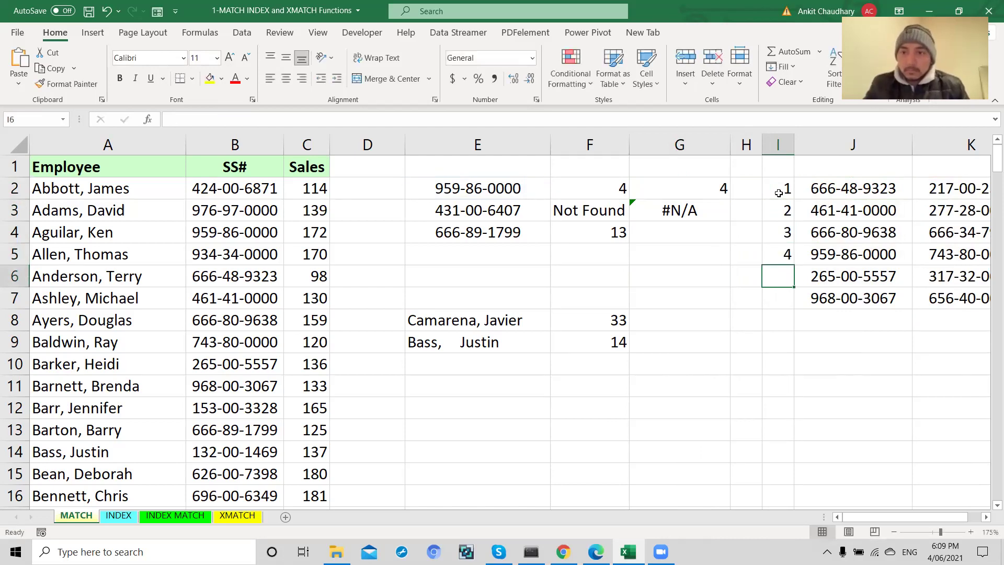
{"action": "left_click_drag", "start_coordinate": [781, 256], "coordinate": [828, 249]}
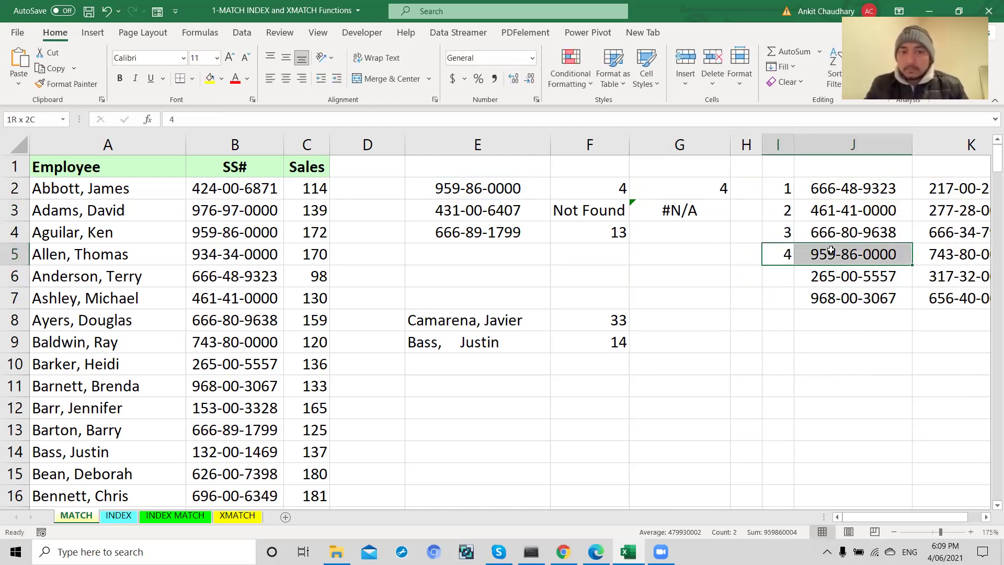
Change the lookup array in G2's MATCH formula to J1:J7 and inspect the edited formula
{"action": "left_click", "coordinate": [707, 190]}
{"action": "double_click", "coordinate": [708, 190]}
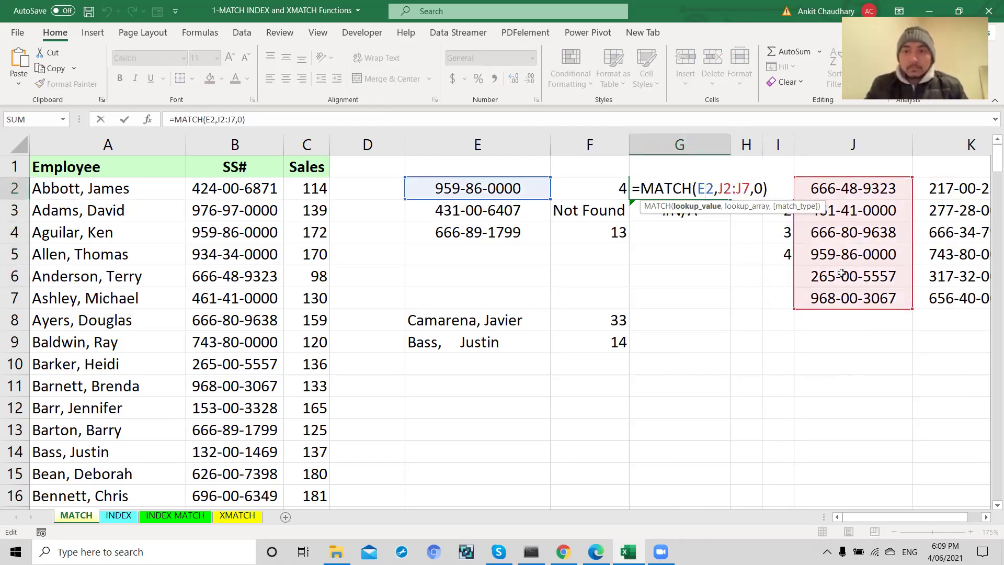
{"action": "key", "text": "Escape"}
{"action": "double_click", "coordinate": [719, 190]}
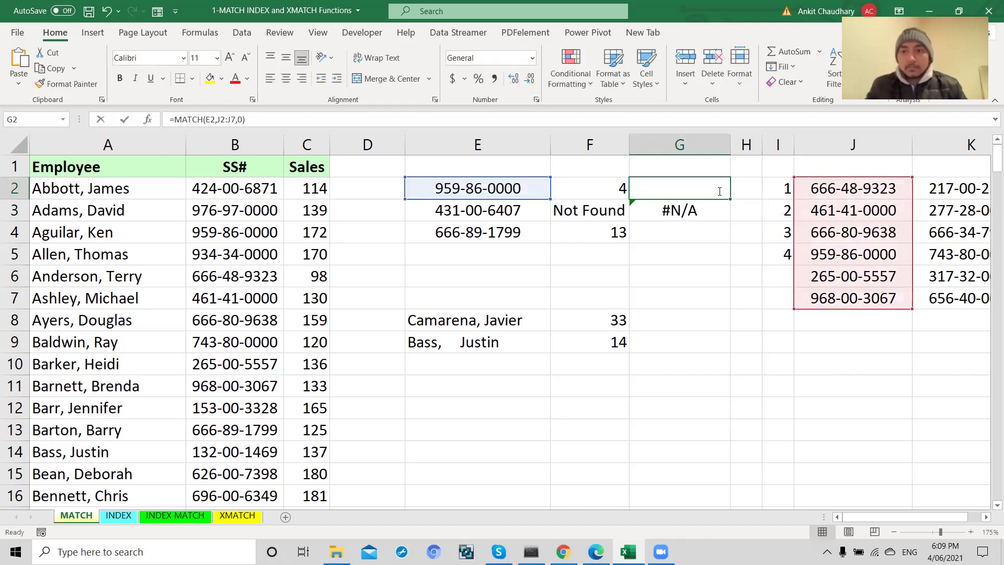
{"action": "left_click_drag", "start_coordinate": [720, 190], "coordinate": [751, 191]}
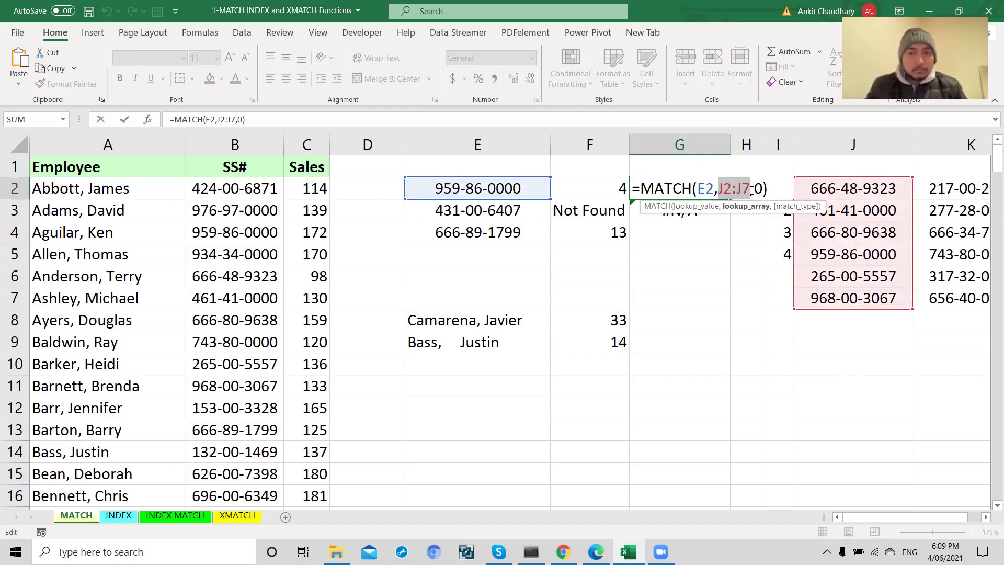
{"action": "key", "text": "BackSpace"}
{"action": "left_click_drag", "start_coordinate": [830, 160], "coordinate": [840, 296]}
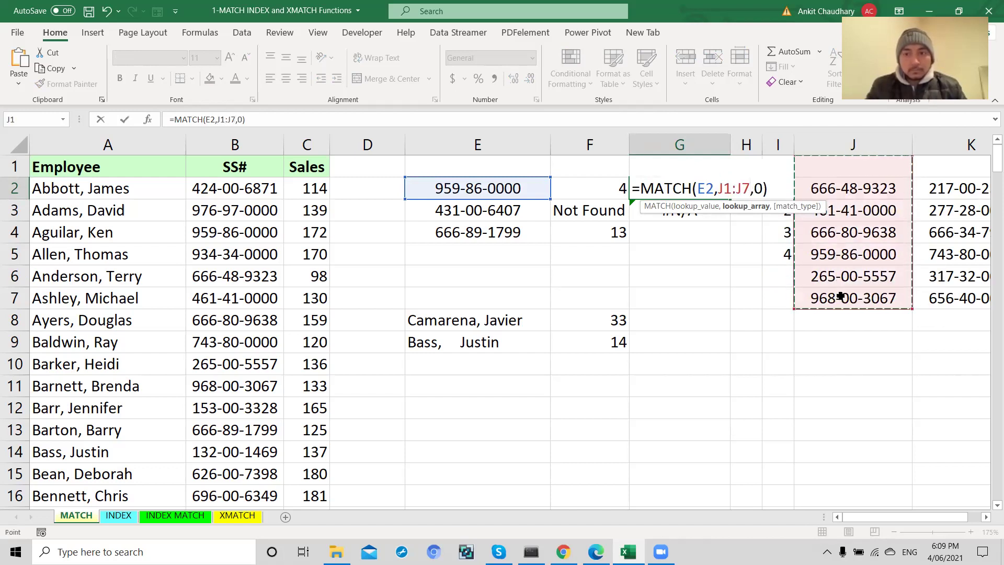
{"action": "key", "text": "Right"}
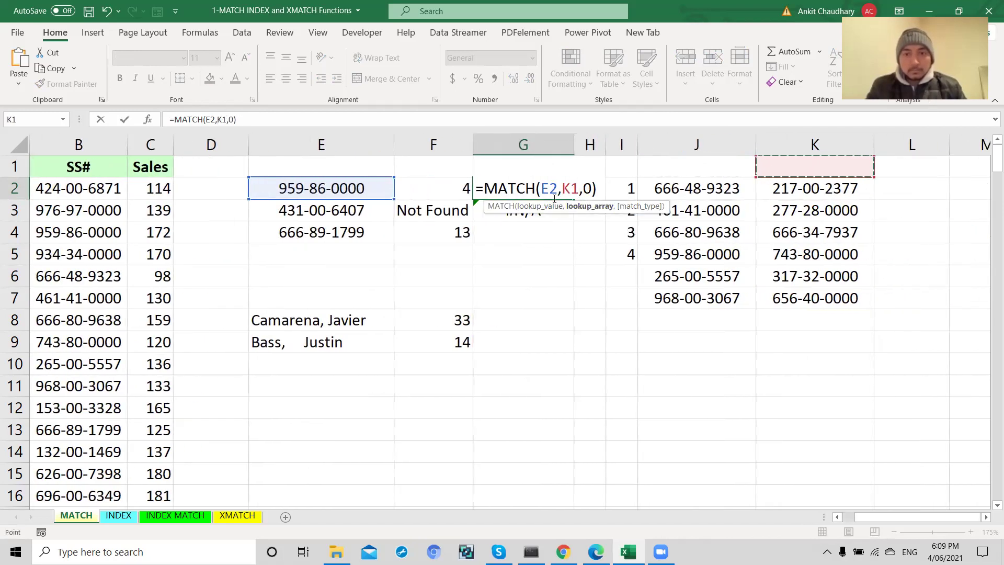
{"action": "key", "text": "BackSpace"}
{"action": "key", "text": "BackSpace"}
{"action": "left_click_drag", "start_coordinate": [677, 167], "coordinate": [673, 298]}
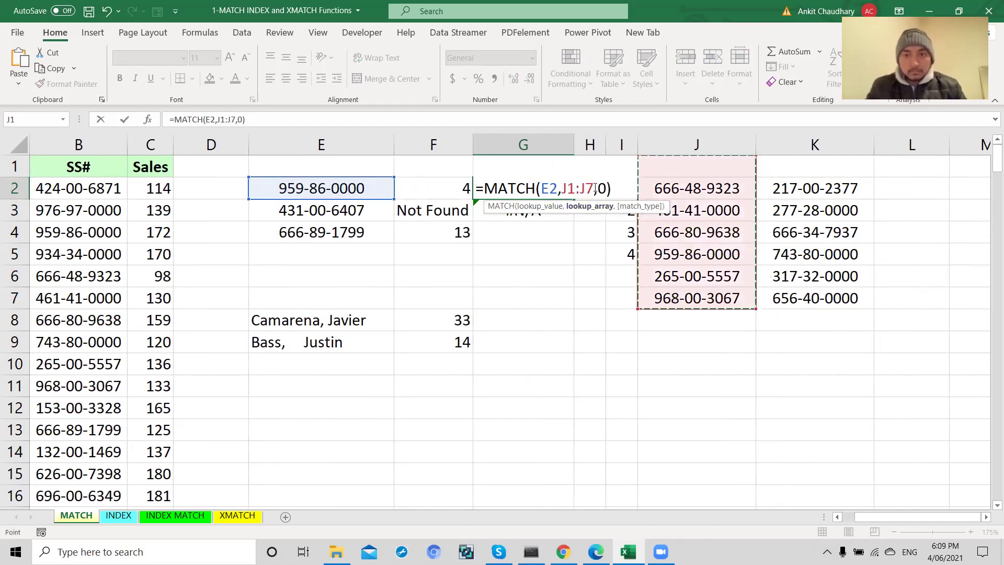
{"action": "key", "text": "Return"}
{"action": "left_click", "coordinate": [552, 183]}
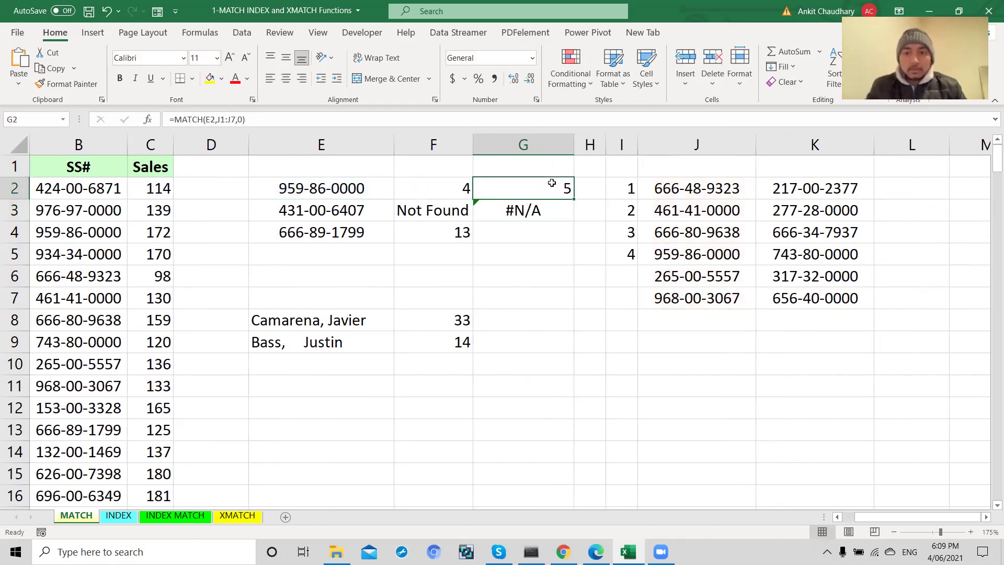
{"action": "double_click", "coordinate": [552, 183]}
{"action": "key", "text": "Escape"}
Renumber the positions beside the lookup column by entering 1 to 5 in I1:I5
{"action": "left_click", "coordinate": [625, 167]}
{"action": "type", "text": "1"}
{"action": "key", "text": "Return"}
{"action": "type", "text": "2"}
{"action": "key", "text": "Return"}
{"action": "type", "text": "3"}
{"action": "key", "text": "Return"}
{"action": "type", "text": "4"}
{"action": "key", "text": "Return"}
{"action": "type", "text": "5"}
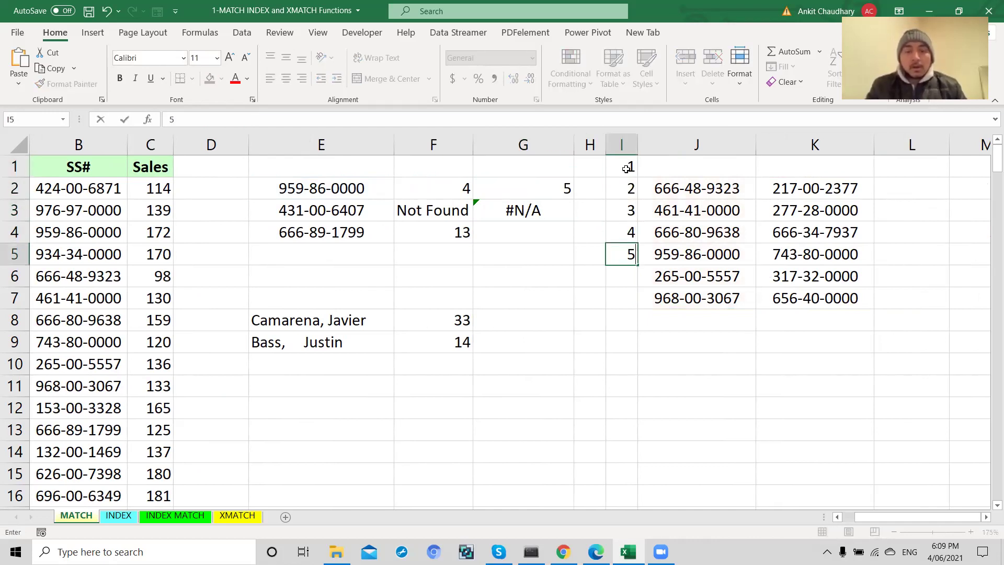
Compare the lookup value in E2 with the entry in J5 and its position number in I5
{"action": "left_click", "coordinate": [297, 188]}
{"action": "left_click_drag", "start_coordinate": [671, 260], "coordinate": [630, 260]}
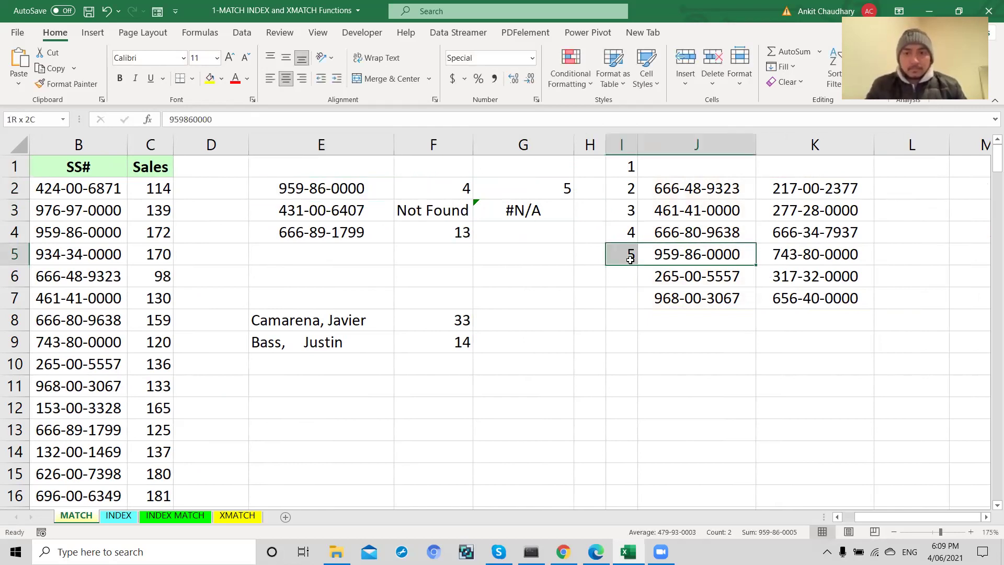
{"action": "left_click", "coordinate": [630, 260]}
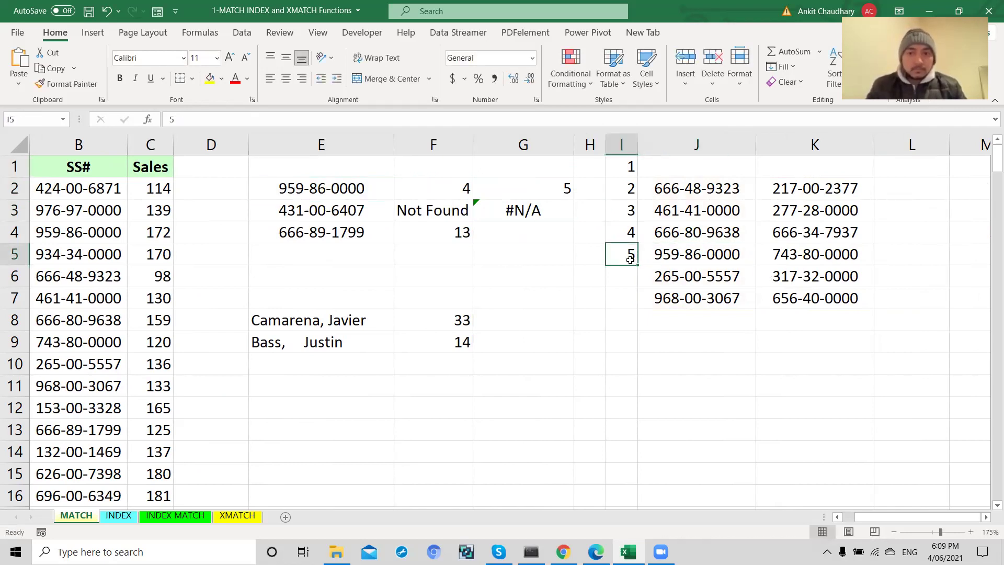
{"action": "left_click", "coordinate": [664, 256]}
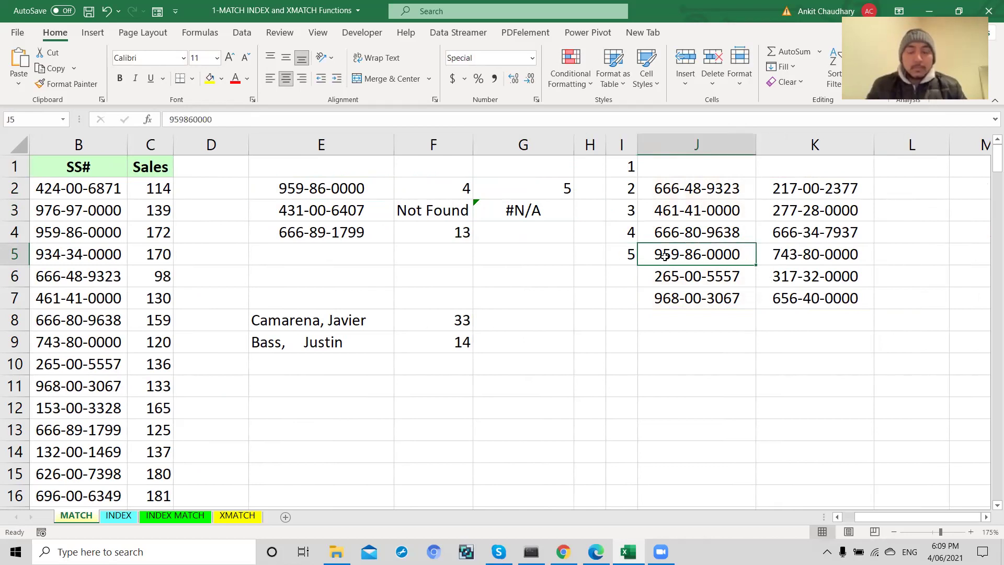
{"action": "left_click", "coordinate": [617, 258]}
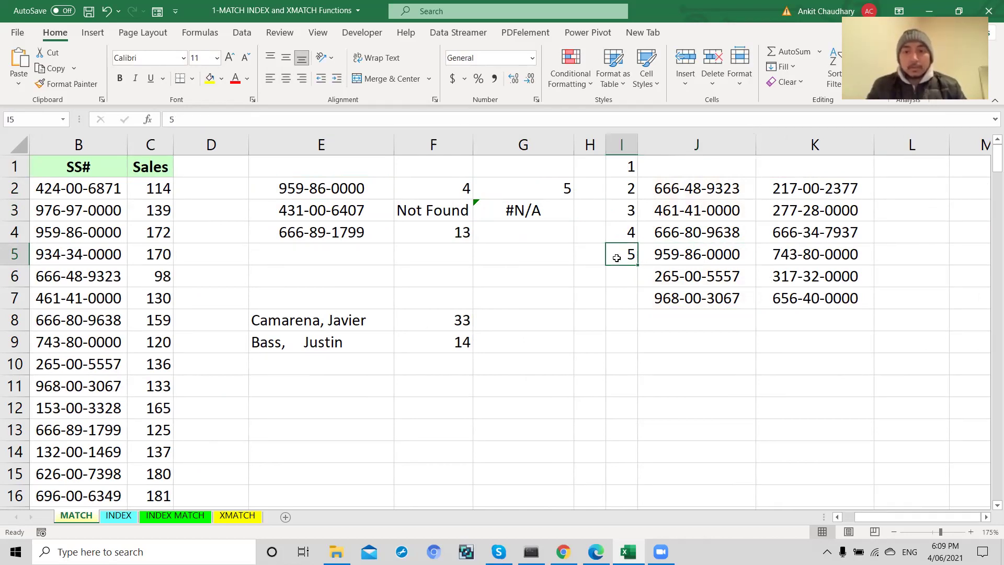
{"action": "left_click", "coordinate": [532, 173]}
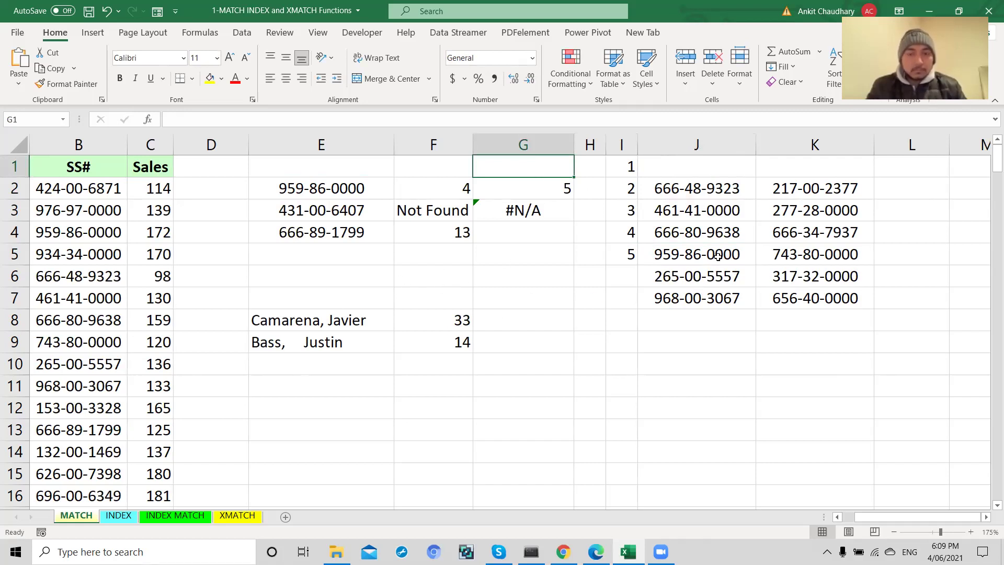
Enter =MATCH(J2:K7,B:B,0) in L2 to find the positions of all values in J2:K7 within column B
{"action": "left_click", "coordinate": [894, 191]}
{"action": "type", "text": "="}
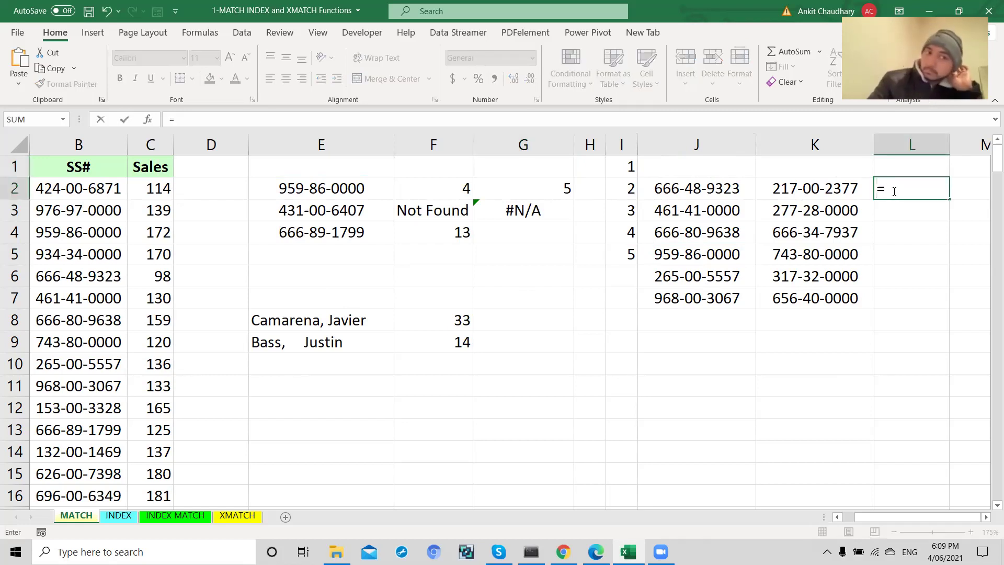
{"action": "type", "text": "match("}
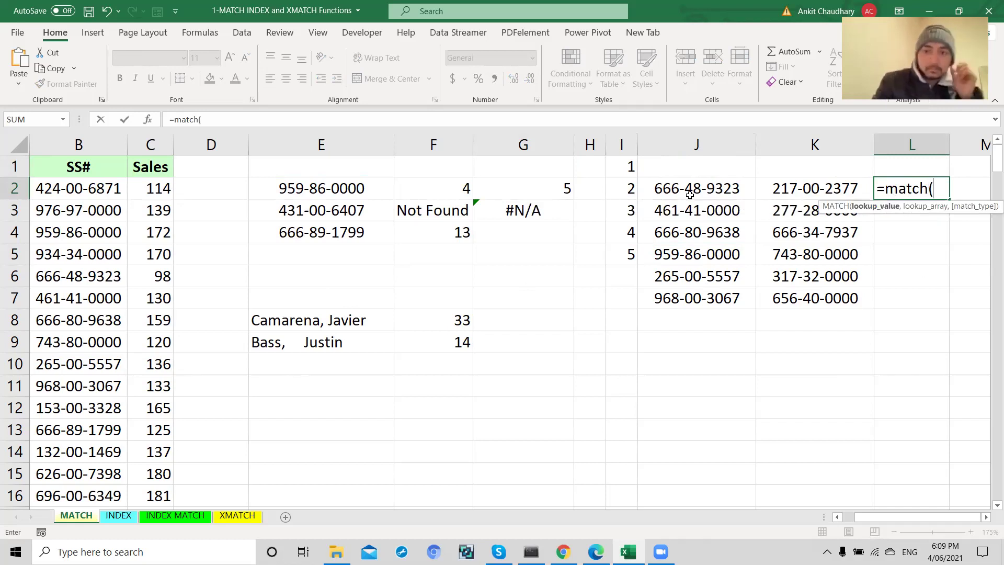
{"action": "left_click_drag", "start_coordinate": [695, 188], "coordinate": [786, 293]}
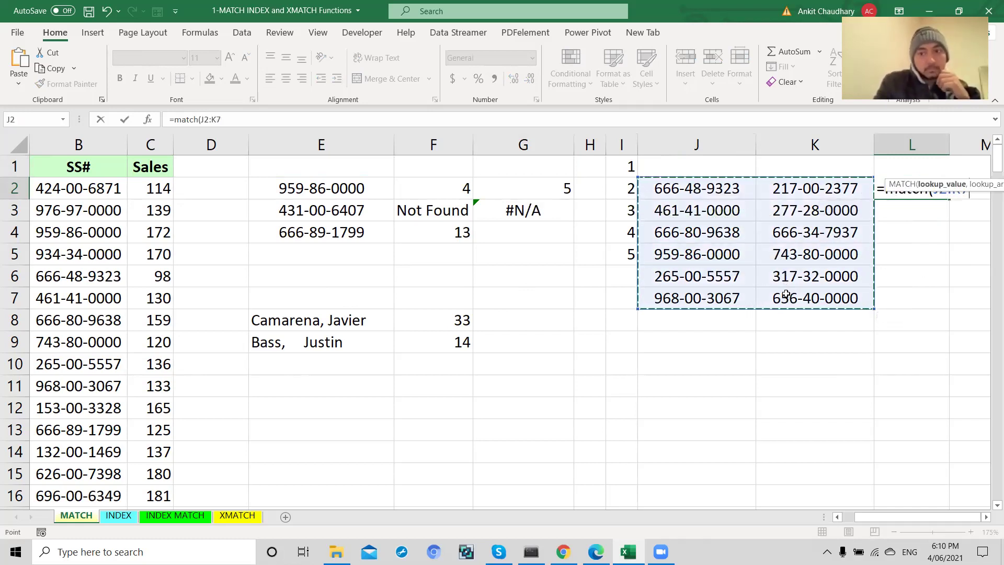
{"action": "type", "text": ","}
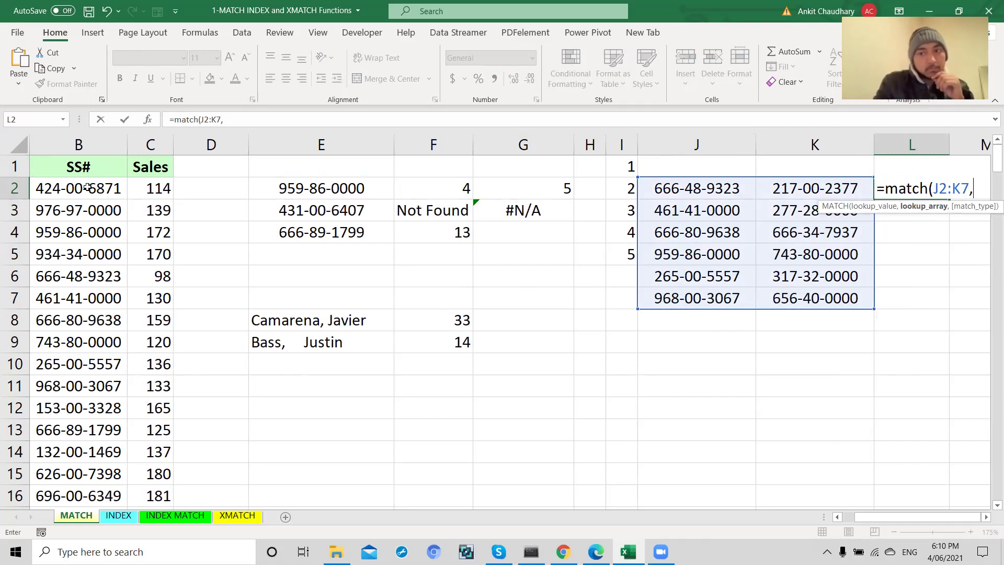
{"action": "left_click", "coordinate": [92, 140]}
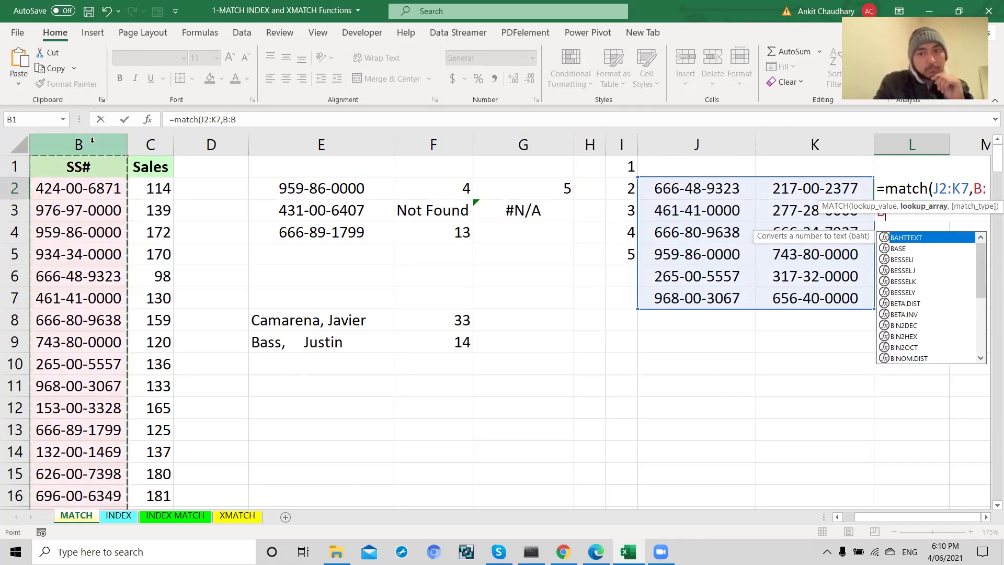
{"action": "type", "text": ".0\\"}
{"action": "key", "text": "BackSpace"}
{"action": "key", "text": "BackSpace"}
{"action": "key", "text": "BackSpace"}
{"action": "type", "text": ","}
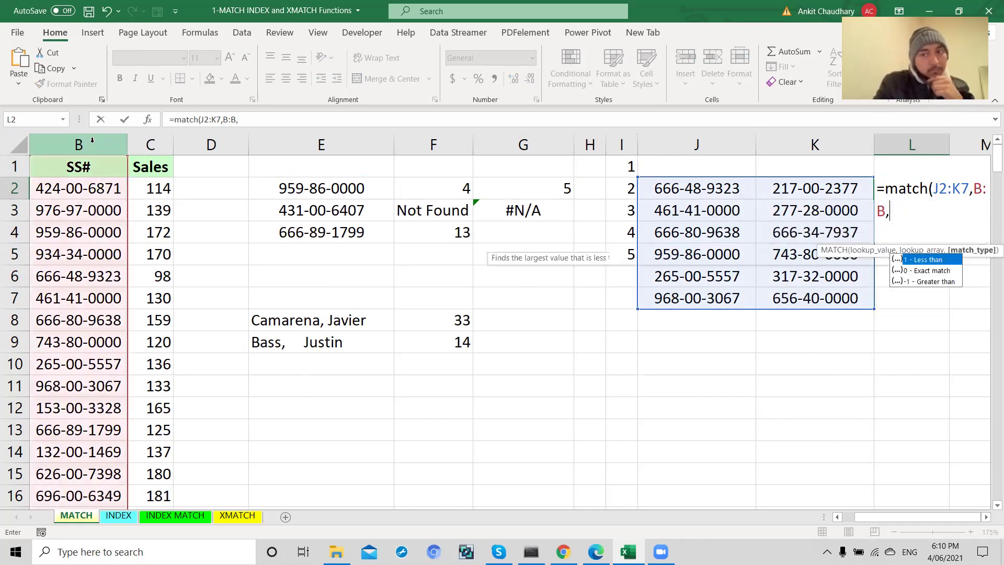
{"action": "type", "text": "0)"}
{"action": "key", "text": "Return"}
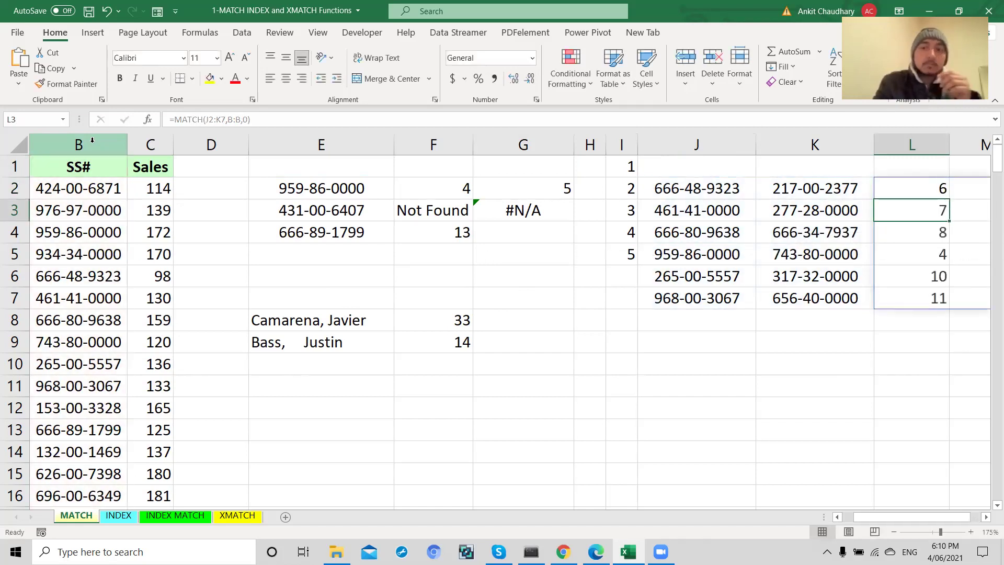
Inspect the MATCH formula in L2 and the ranges it references
{"action": "scroll", "coordinate": [697, 291], "scroll_direction": "right", "scroll_amount": 2}
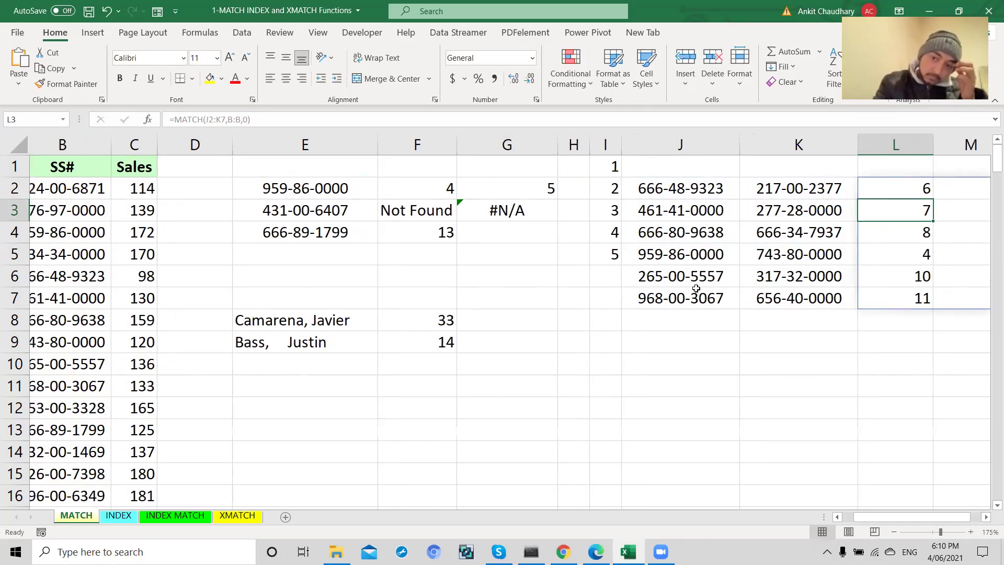
{"action": "left_click", "coordinate": [697, 293]}
{"action": "left_click", "coordinate": [789, 192]}
{"action": "double_click", "coordinate": [790, 191]}
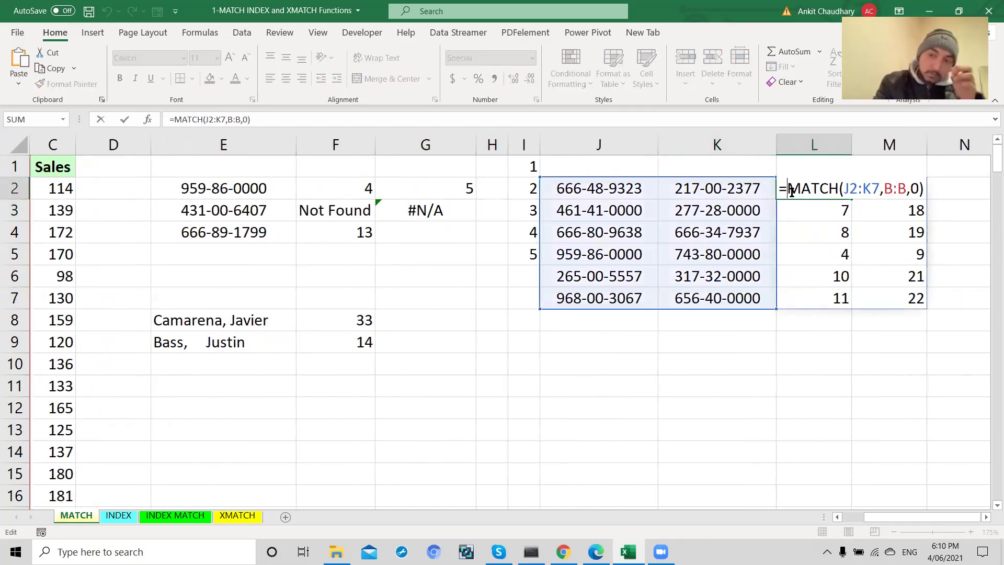
{"action": "key", "text": "Escape"}
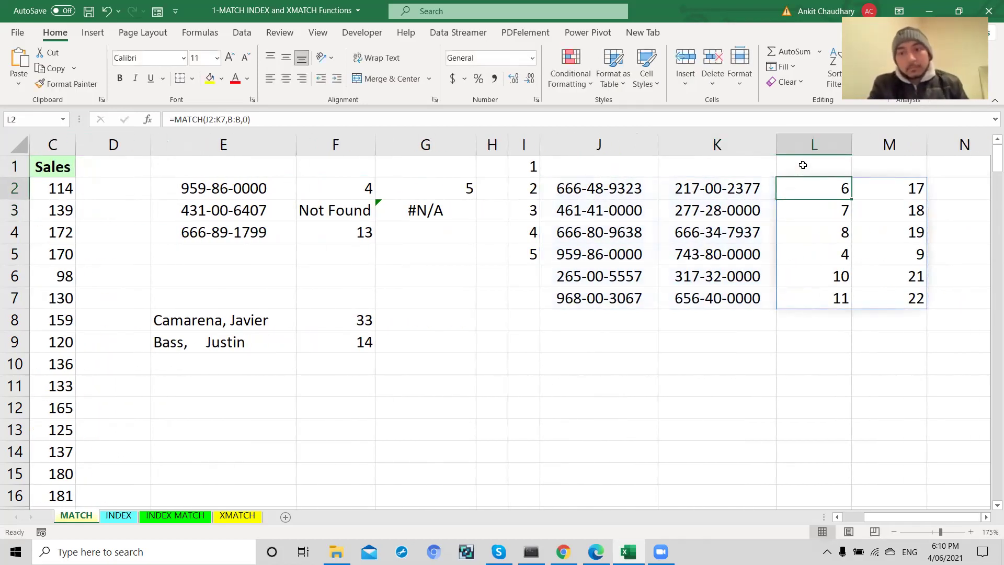
{"action": "left_click", "coordinate": [802, 165]}
{"action": "double_click", "coordinate": [803, 165]}
{"action": "type", "text": "=look"}
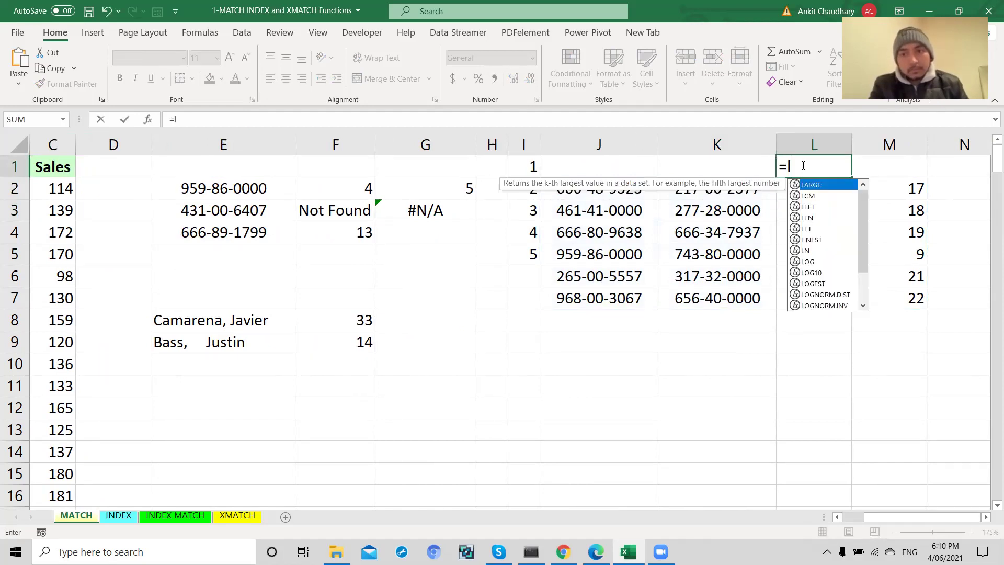
{"action": "key", "text": "Tab"}
{"action": "key", "text": "BackSpace"}
{"action": "key", "text": "BackSpace"}
{"action": "key", "text": "BackSpace"}
{"action": "key", "text": "BackSpace"}
{"action": "key", "text": "BackSpace"}
{"action": "key", "text": "BackSpace"}
{"action": "key", "text": "BackSpace"}
{"action": "key", "text": "BackSpace"}
{"action": "key", "text": "Escape"}
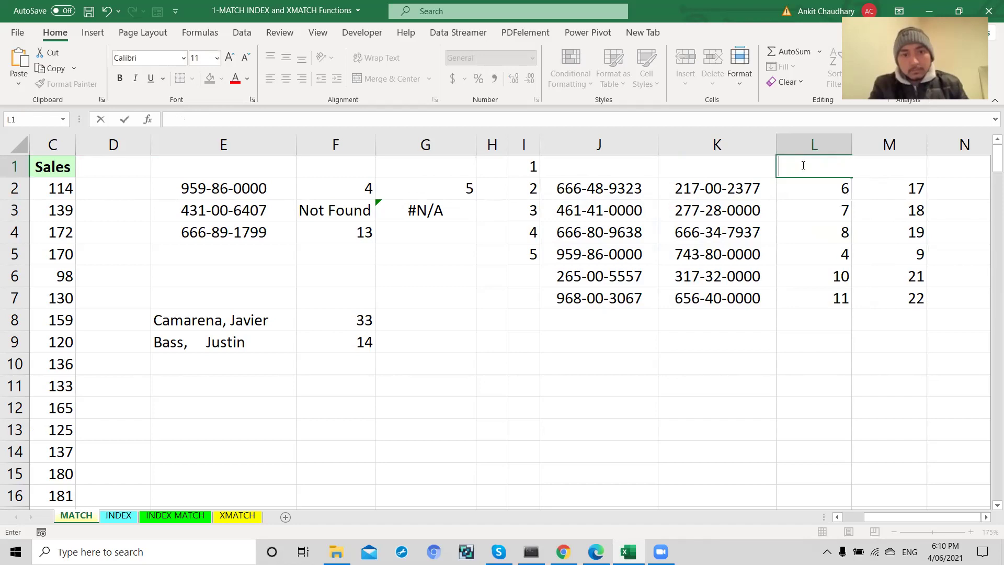
{"action": "type", "text": "=match("}
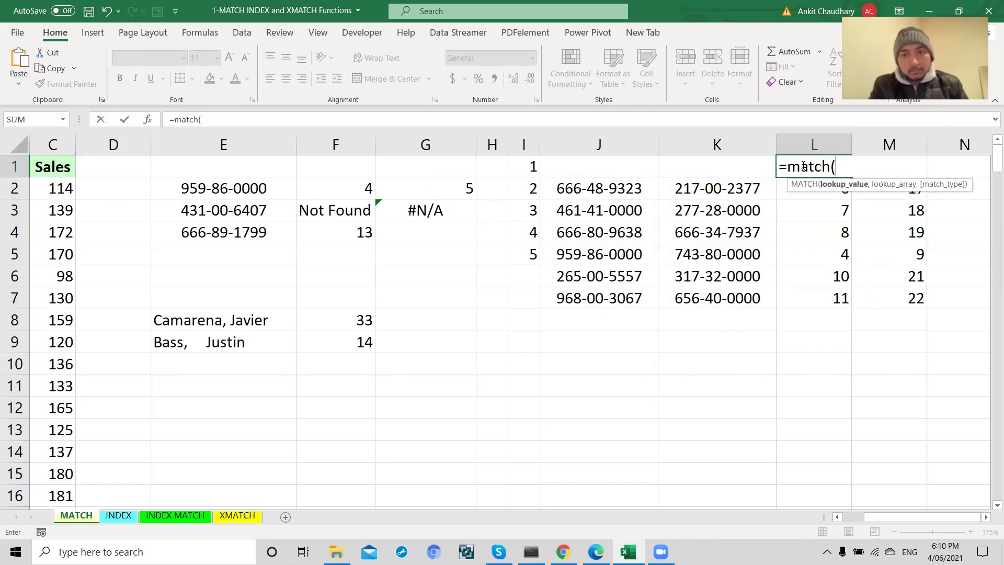
{"action": "type", "text": "lo"}
{"action": "key", "text": "BackSpace"}
{"action": "key", "text": "BackSpace"}
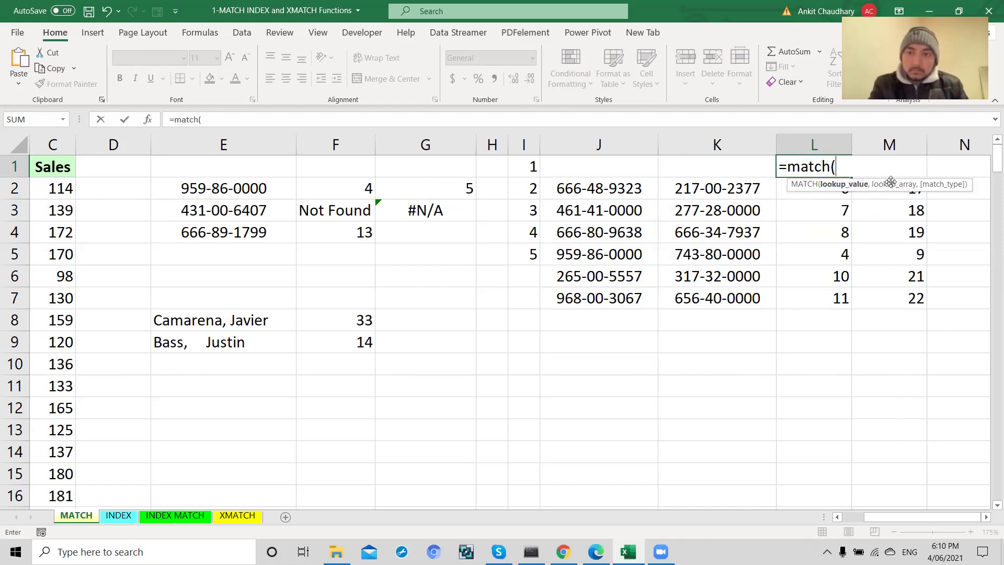
{"action": "left_click", "coordinate": [577, 364]}
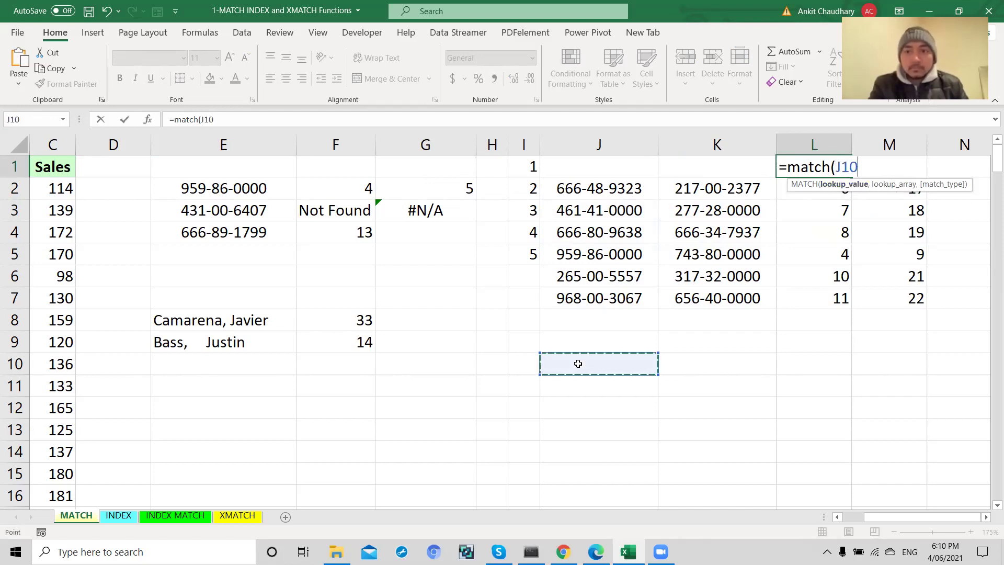
{"action": "key", "text": "Escape"}
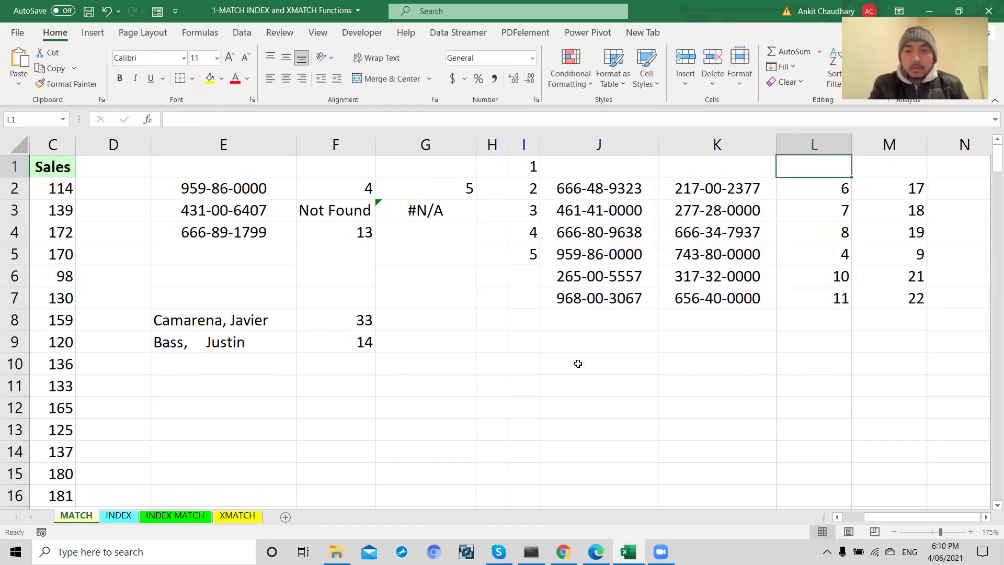
Insert a text box over about H9:L15, below the lookup values, with the heading "Limitation of Match:-"
{"action": "left_click", "coordinate": [93, 32]}
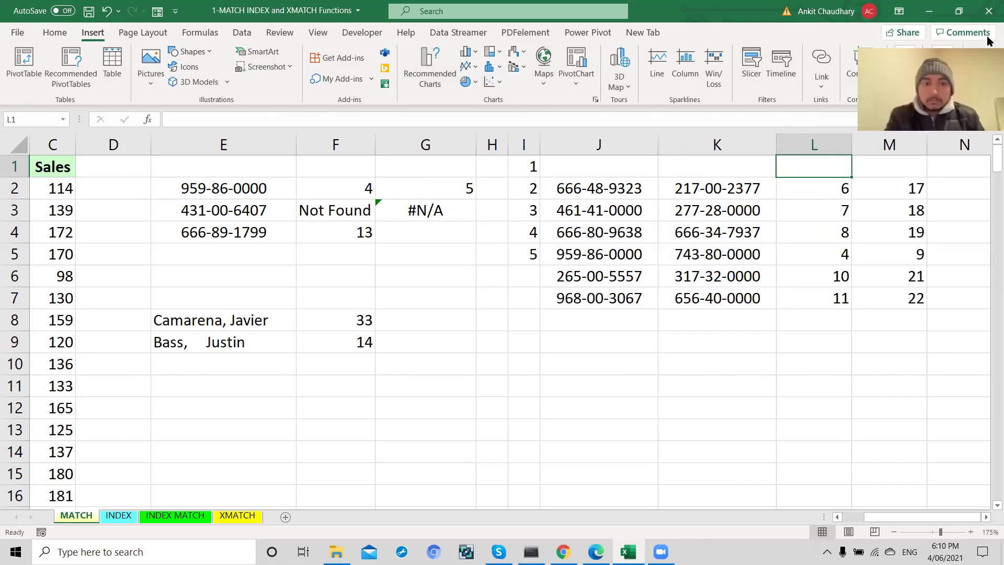
{"action": "left_click", "coordinate": [905, 68]}
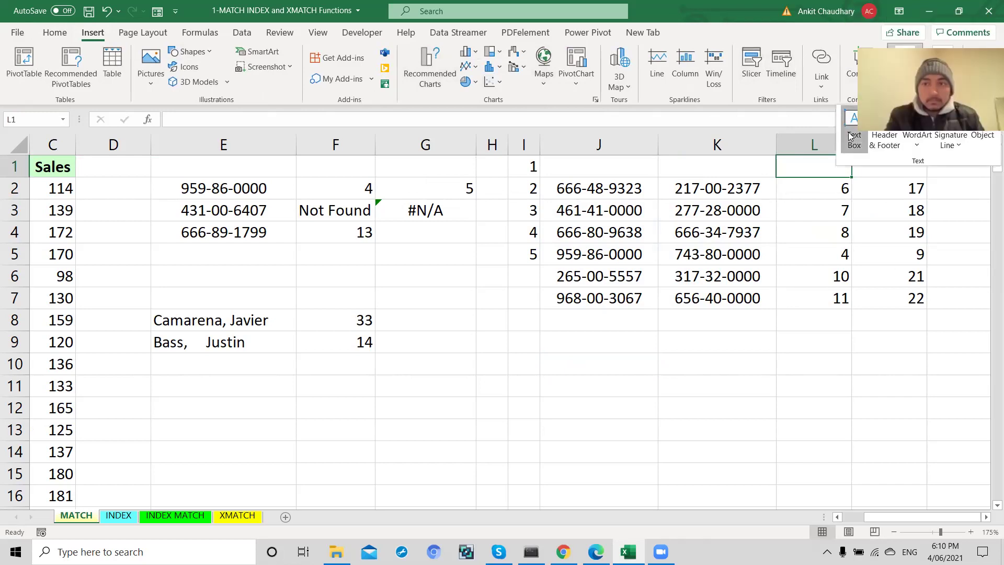
{"action": "left_click", "coordinate": [852, 131]}
{"action": "left_click_drag", "start_coordinate": [499, 337], "coordinate": [852, 477]}
{"action": "type", "text": "Limi"}
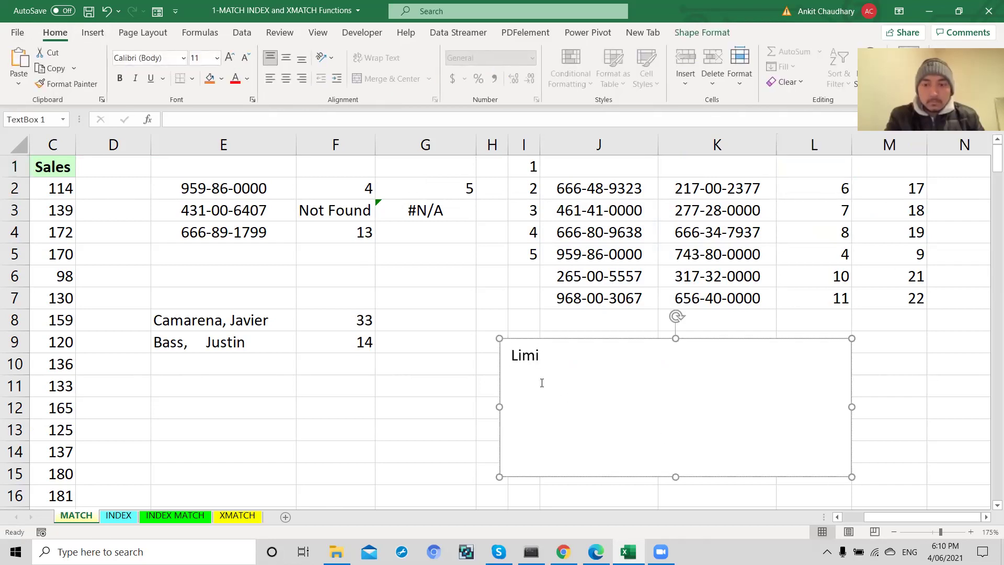
{"action": "type", "text": "tation of Mat"}
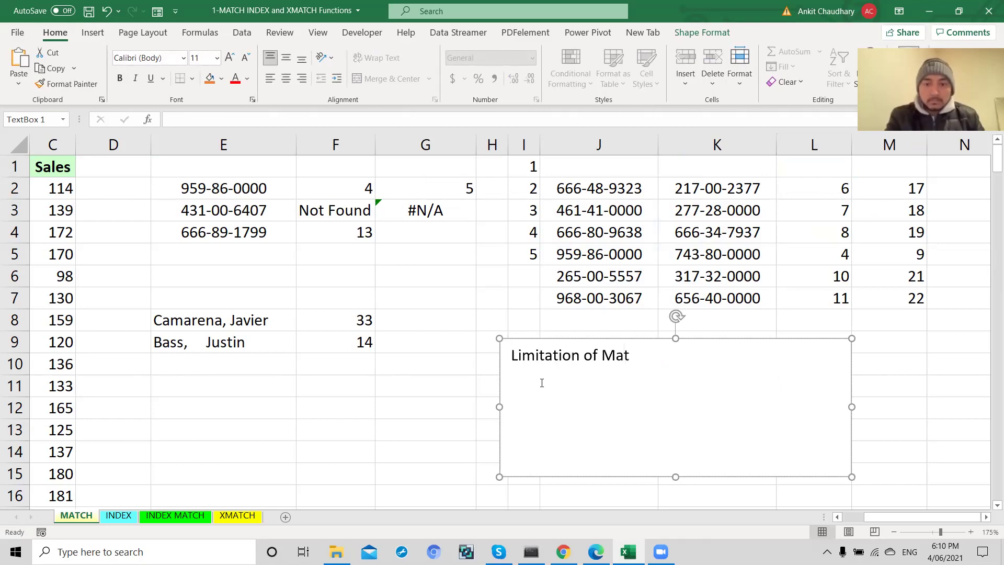
{"action": "type", "text": "ch:-"}
{"action": "key", "text": "Return"}
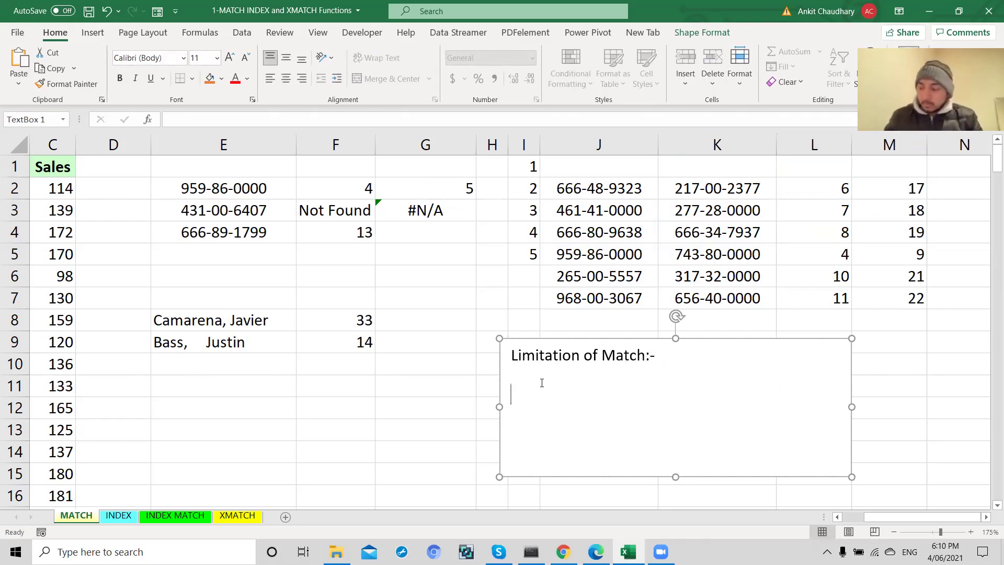
Add the note "For Lookup_array, we should only have 1 column to check the match." below the text box heading
{"action": "type", "text": "If"}
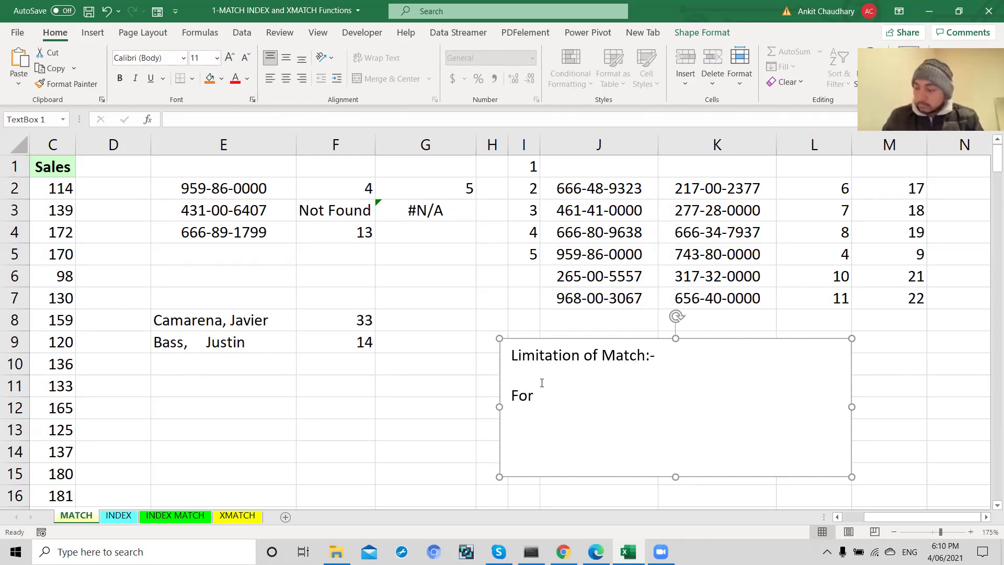
{"action": "type", "text": "r Lookup_array, we "}
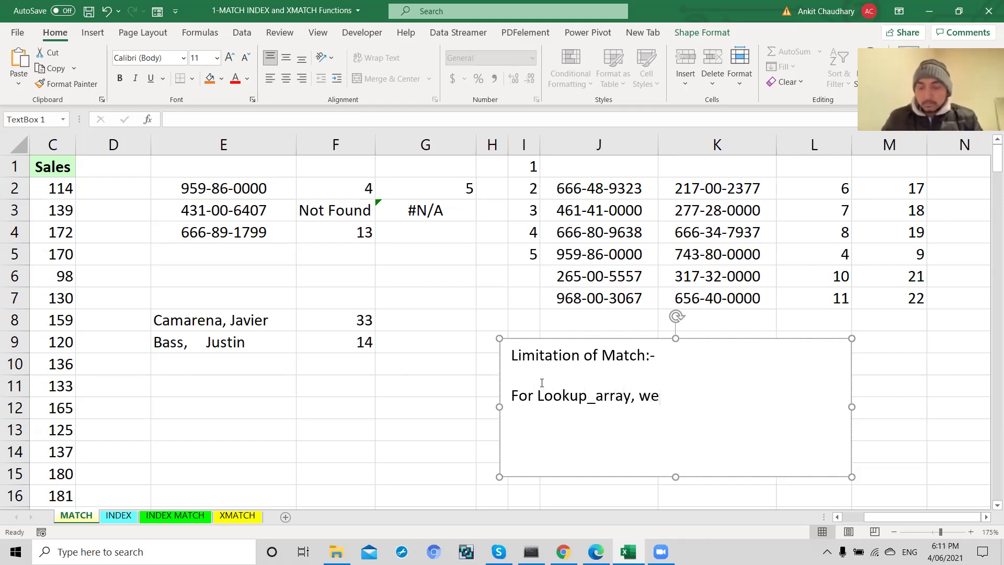
{"action": "type", "text": "shou"}
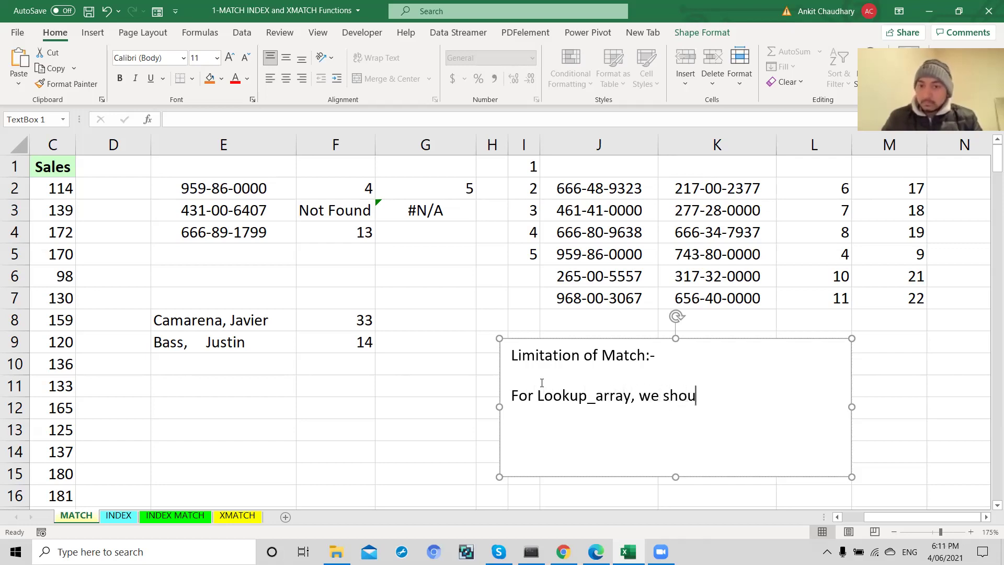
{"action": "type", "text": "ld only have 1 co"}
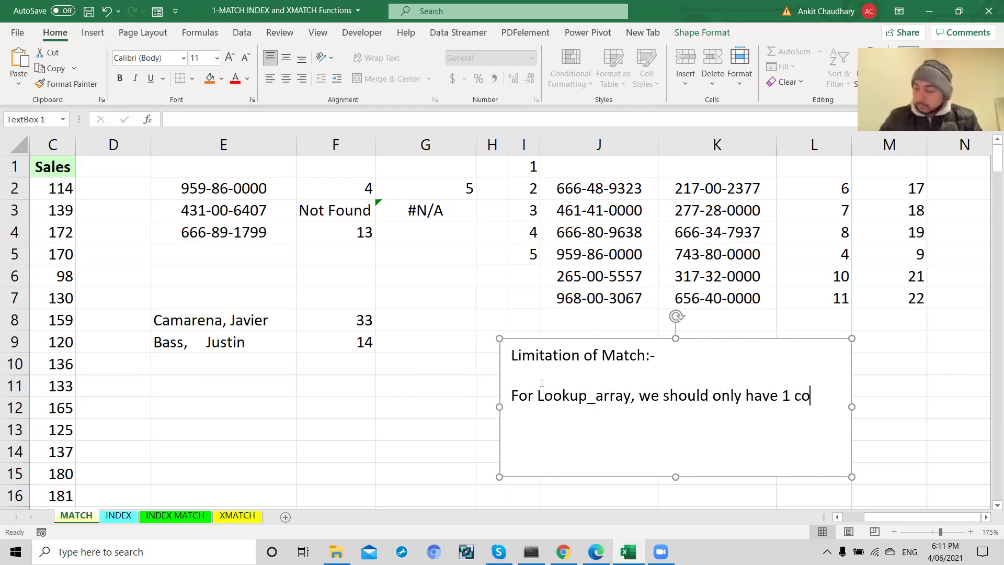
{"action": "type", "text": "lumn to"}
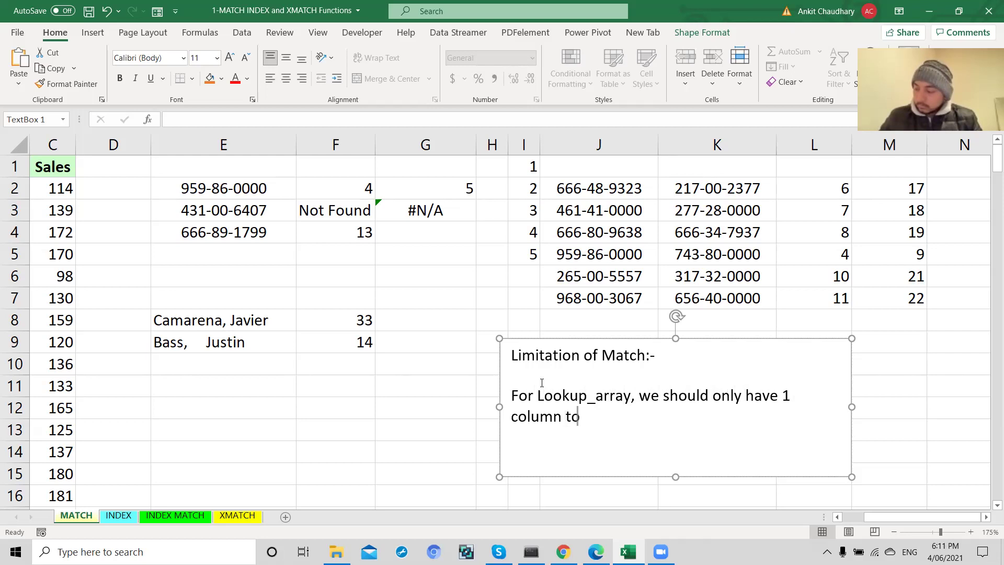
{"action": "type", "text": " check"}
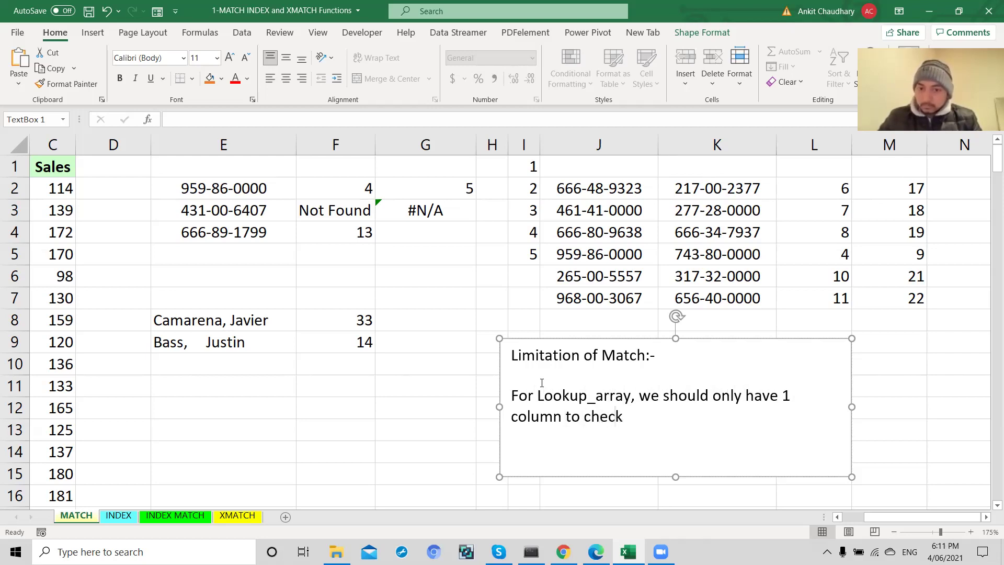
{"action": "type", "text": " the match."}
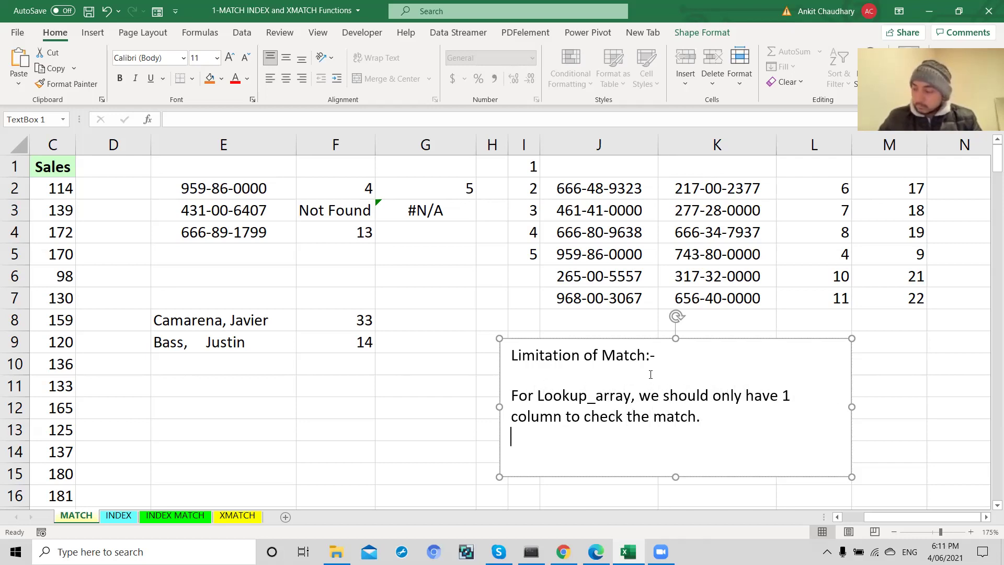
Colour the heading "Limitation of Match:-" red and leave the text box
{"action": "left_click_drag", "start_coordinate": [706, 425], "coordinate": [515, 354]}
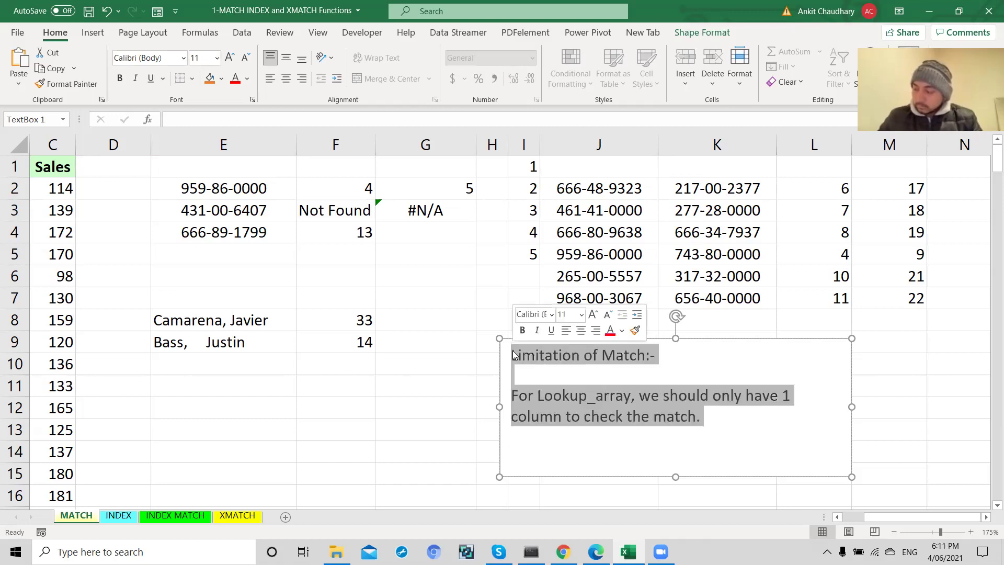
{"action": "key", "text": "Left"}
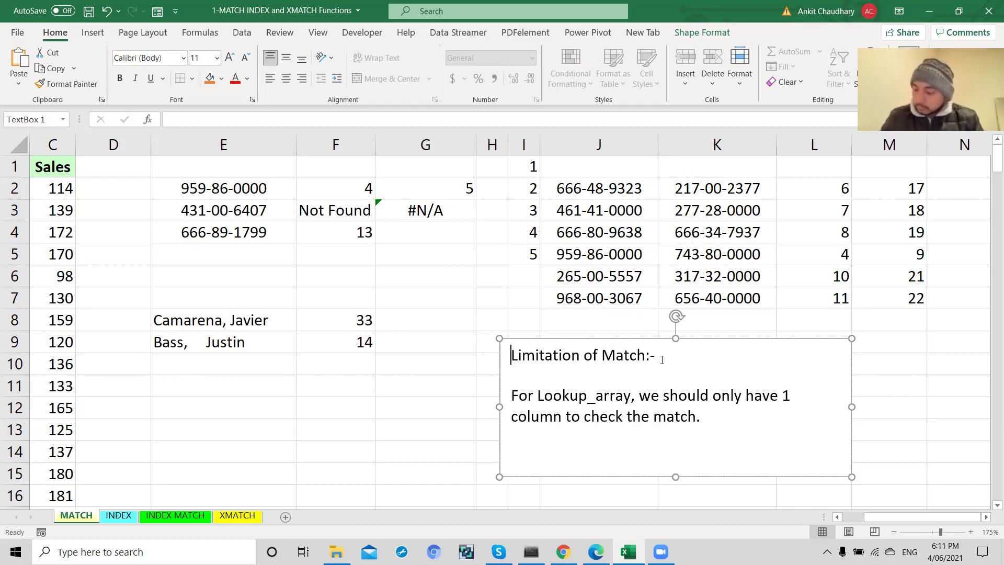
{"action": "left_click", "coordinate": [669, 359], "text": "shift"}
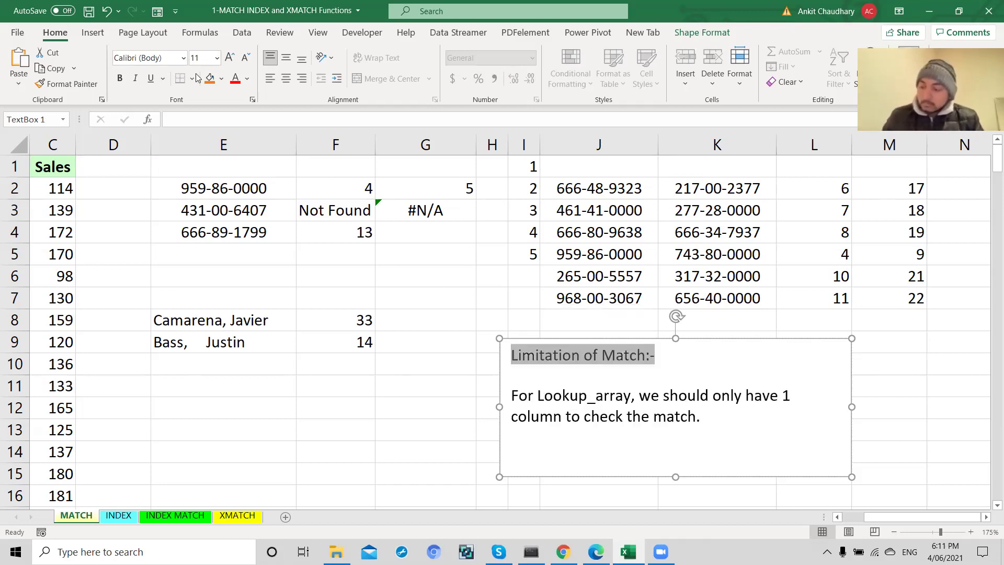
{"action": "left_click", "coordinate": [236, 80]}
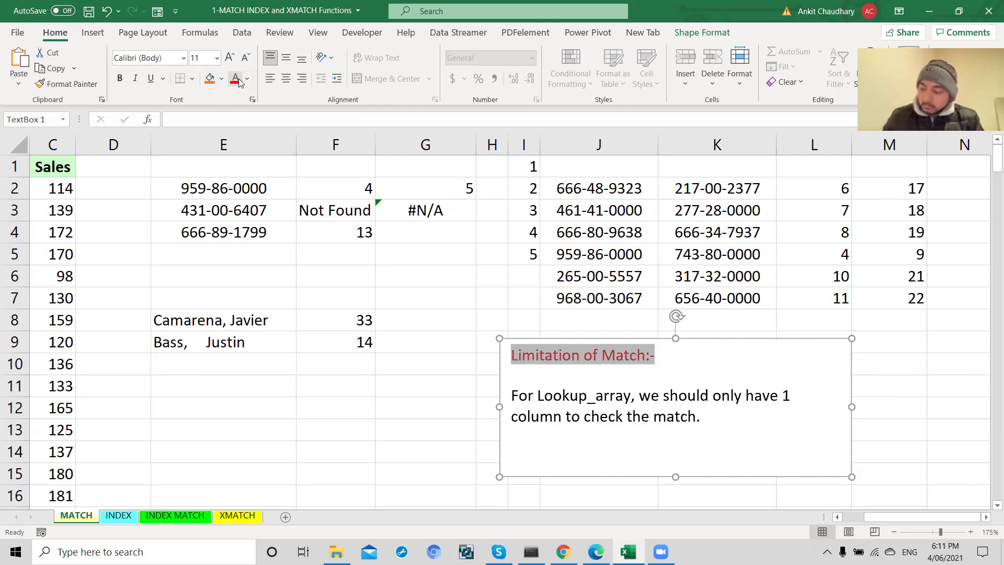
{"action": "left_click", "coordinate": [207, 432]}
{"action": "scroll", "coordinate": [208, 432], "scroll_direction": "left", "scroll_amount": 3}
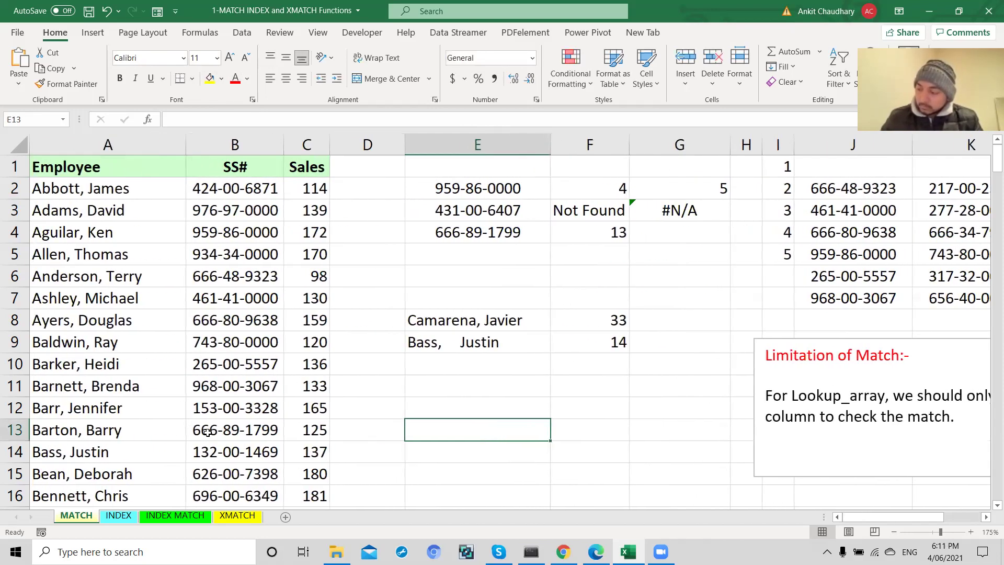
{"action": "scroll", "coordinate": [462, 411], "scroll_direction": "right", "scroll_amount": 4}
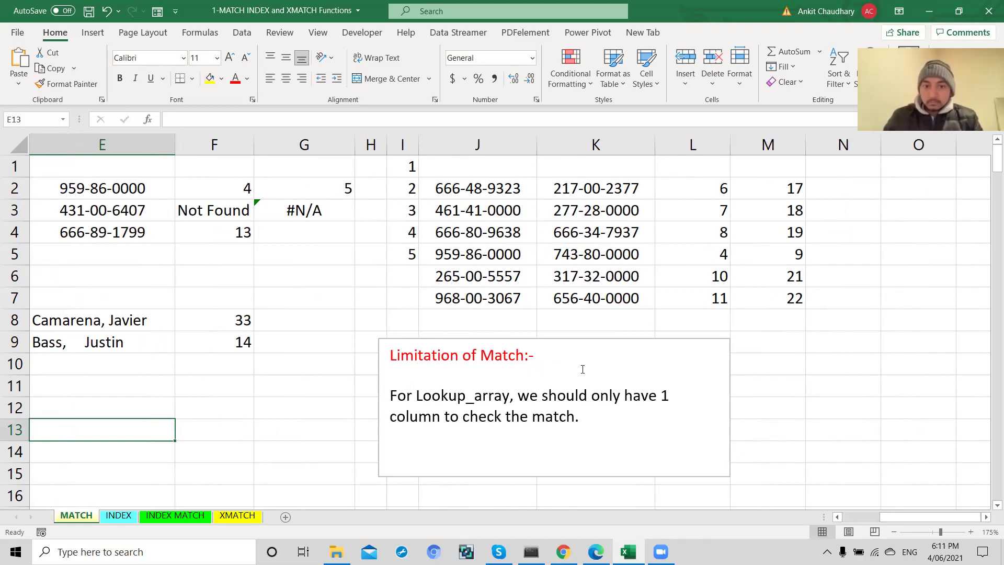
{"action": "scroll", "coordinate": [276, 381], "scroll_direction": "left", "scroll_amount": 4}
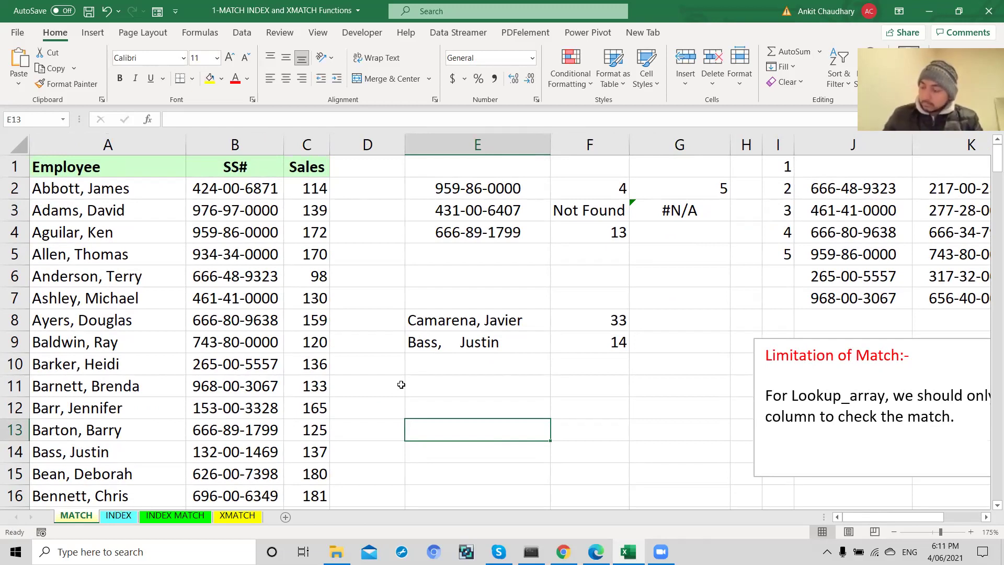
Add the syntax "Match(Lookup_value,Lookup_array,Condition)" after the heading "Limitation of Match:-" in the text box and leave the box
{"action": "scroll", "coordinate": [400, 384], "scroll_direction": "right", "scroll_amount": 1}
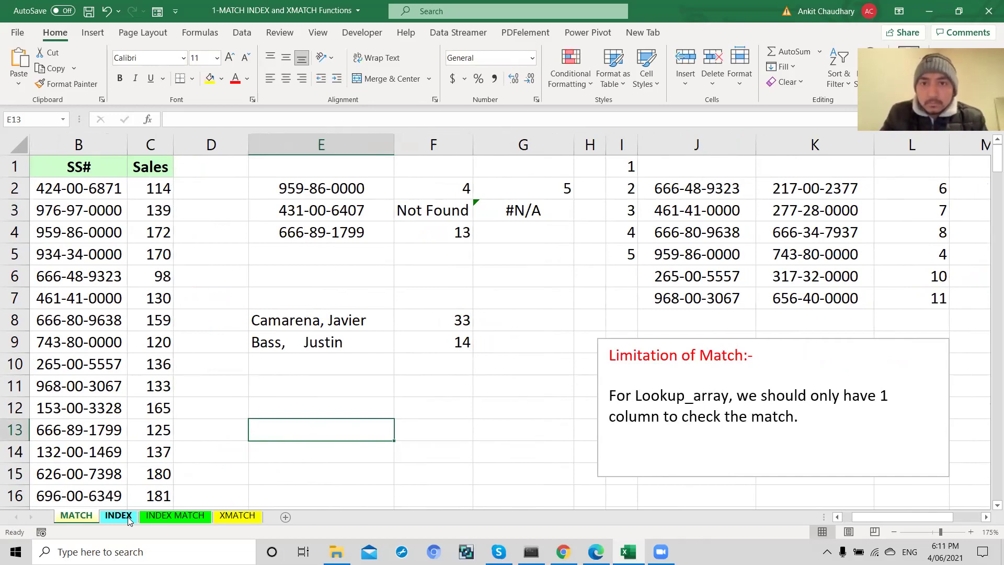
{"action": "scroll", "coordinate": [417, 422], "scroll_direction": "right", "scroll_amount": 1}
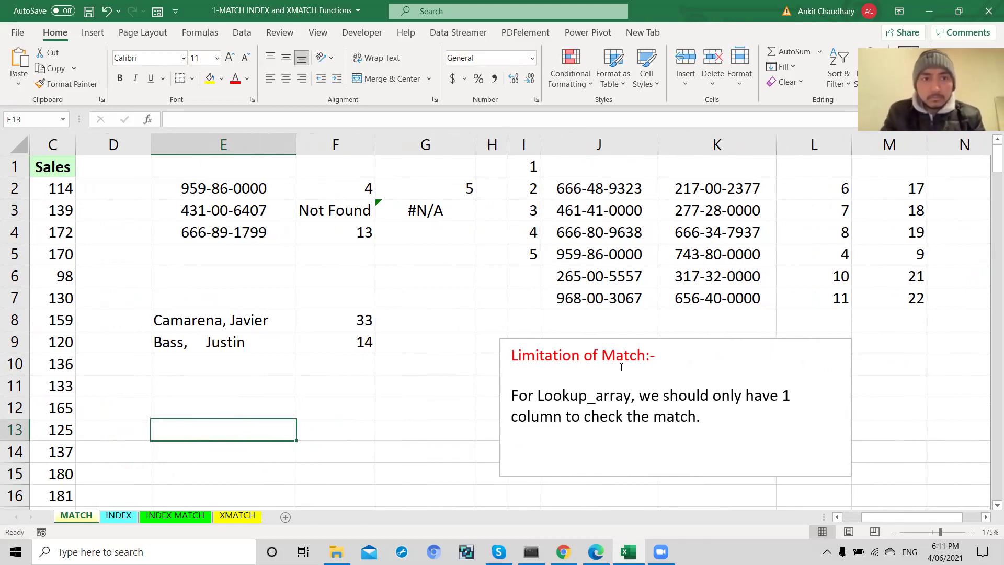
{"action": "left_click", "coordinate": [646, 358]}
{"action": "left_click", "coordinate": [658, 357]}
{"action": "type", "text": "Match"}
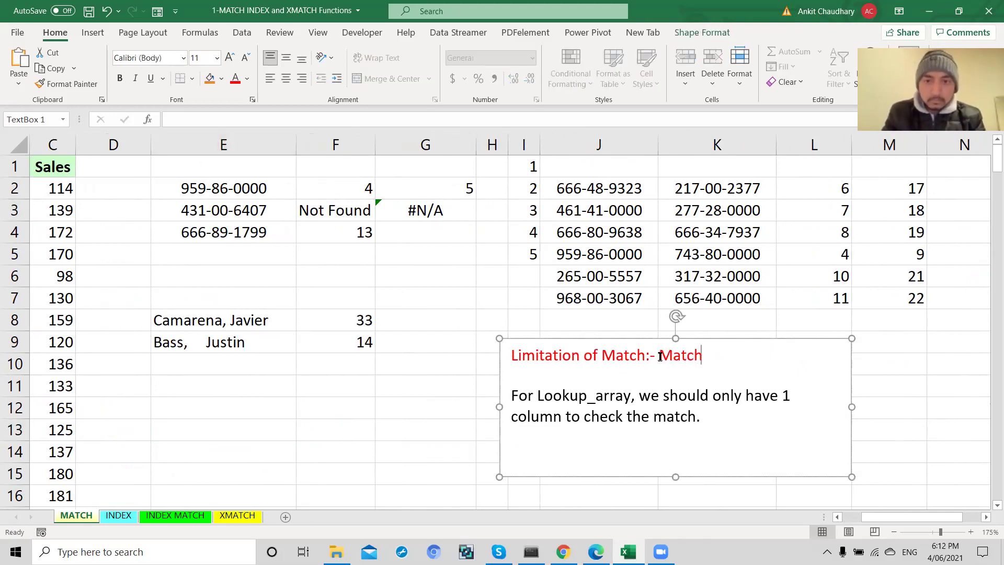
{"action": "type", "text": "(Look"}
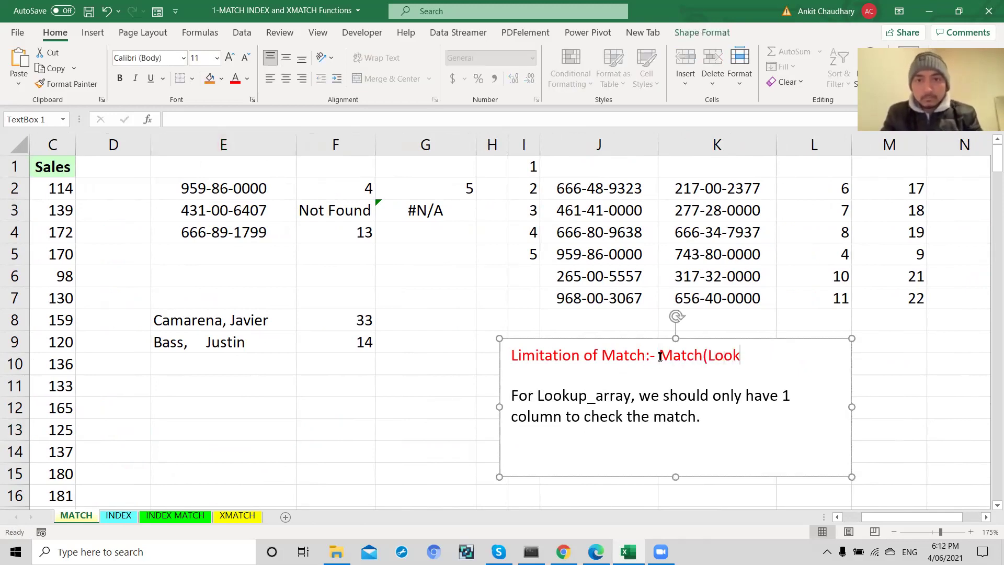
{"action": "type", "text": "up_"}
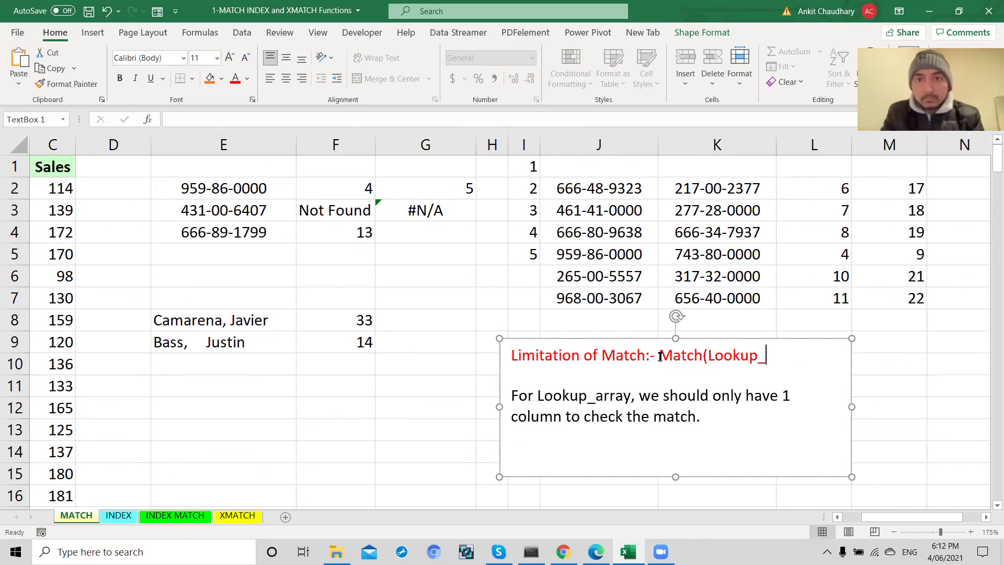
{"action": "type", "text": "value,"}
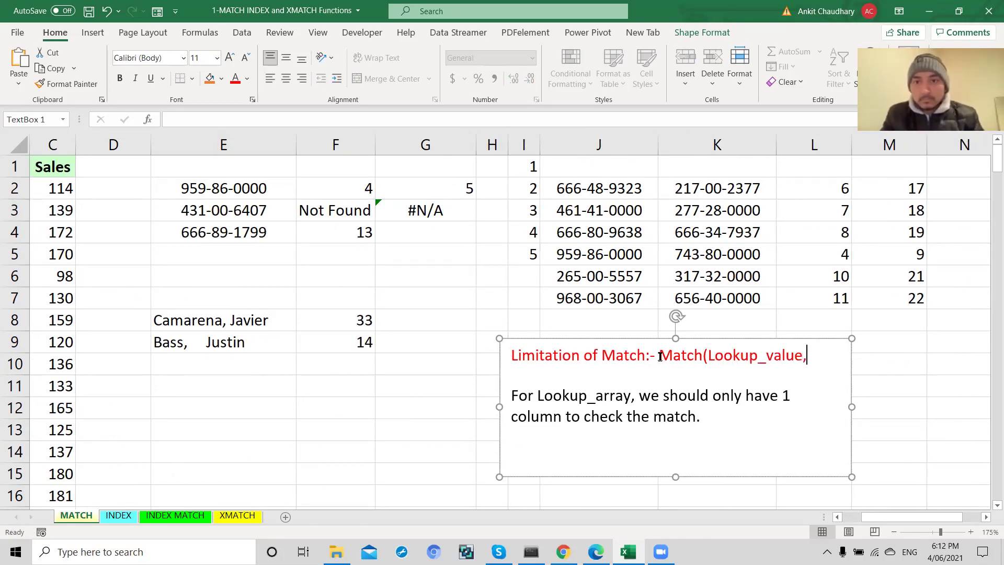
{"action": "type", "text": "Lookup"}
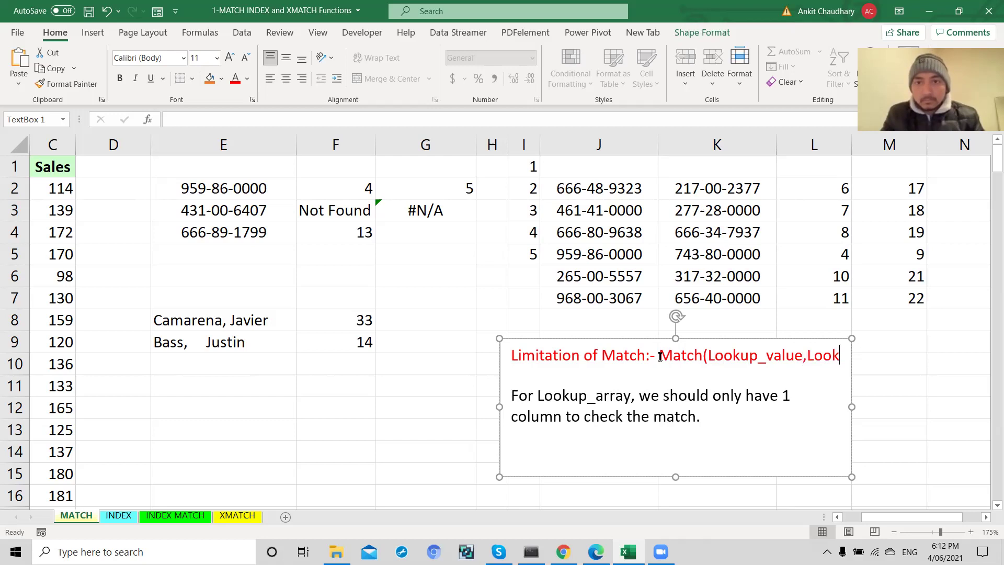
{"action": "type", "text": "_arra"}
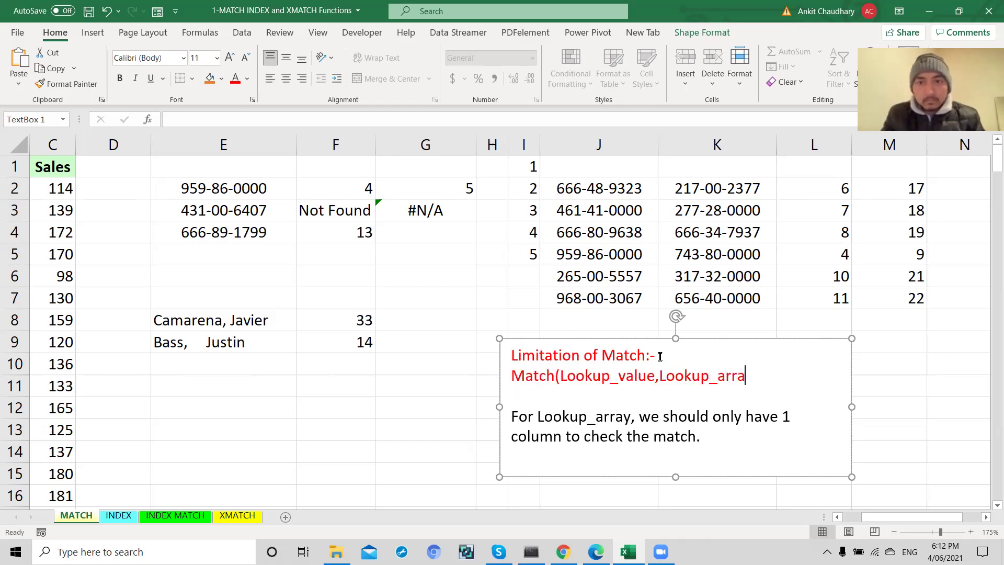
{"action": "type", "text": "y,"}
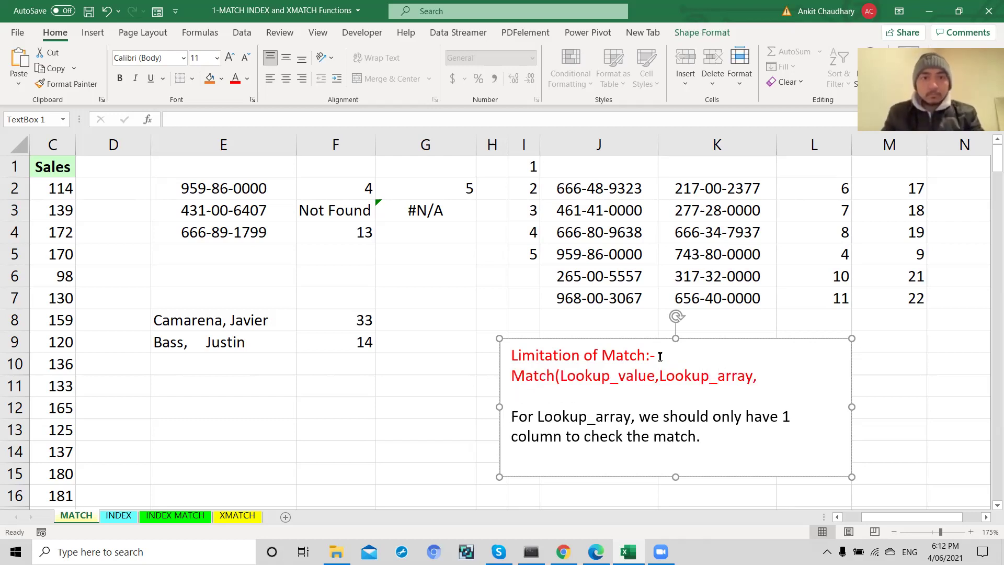
{"action": "type", "text": "Conditio"}
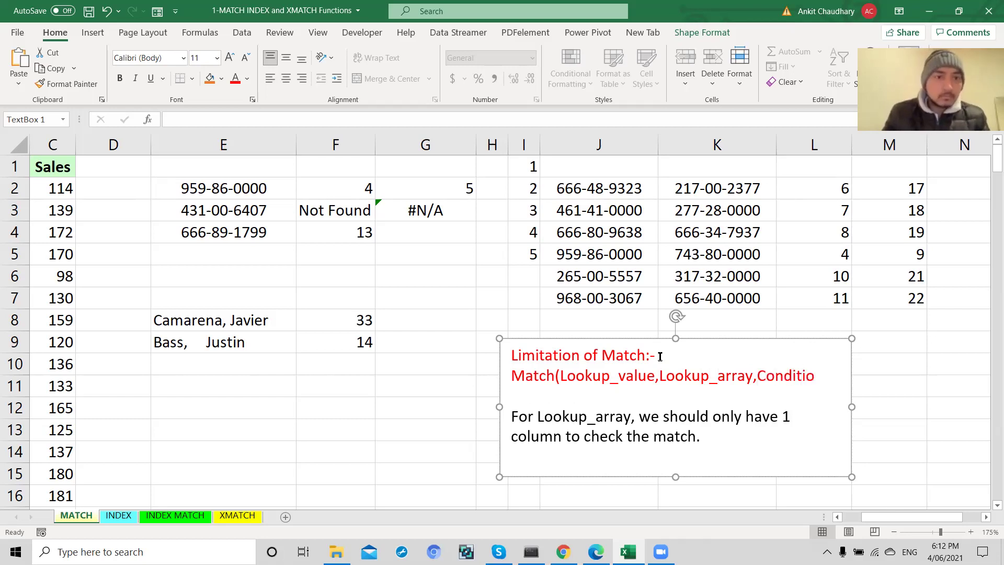
{"action": "type", "text": "n)"}
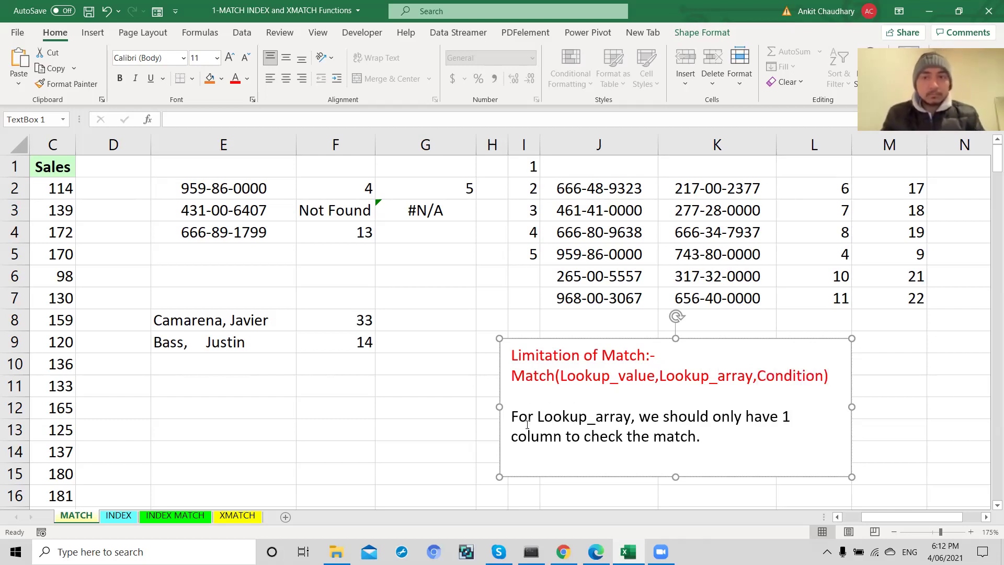
{"action": "left_click", "coordinate": [474, 385]}
{"action": "left_click", "coordinate": [479, 385]}
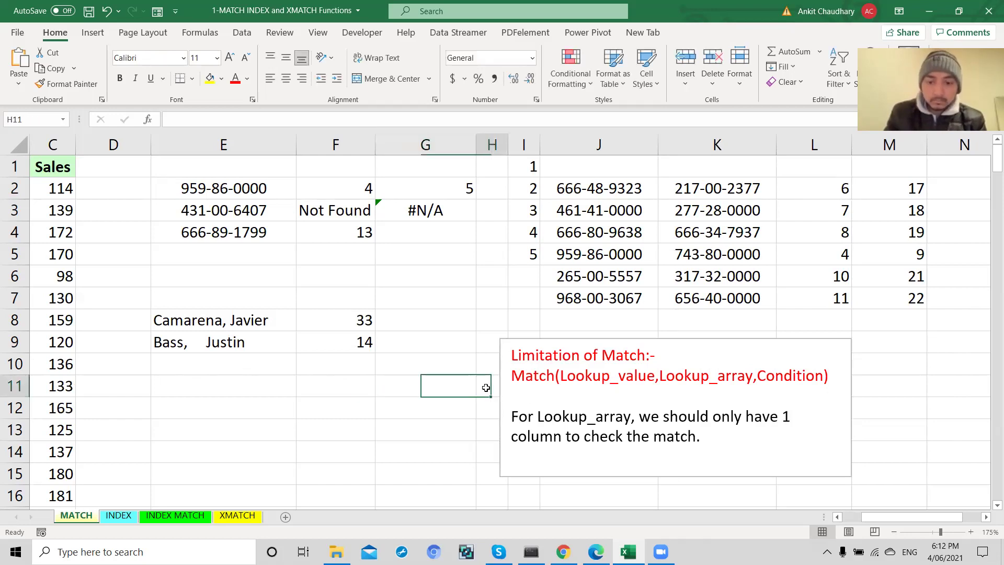
Underline the heading "Limitation of Match:-" in the text box
{"action": "left_click", "coordinate": [658, 356]}
{"action": "left_click_drag", "start_coordinate": [659, 355], "coordinate": [522, 356]}
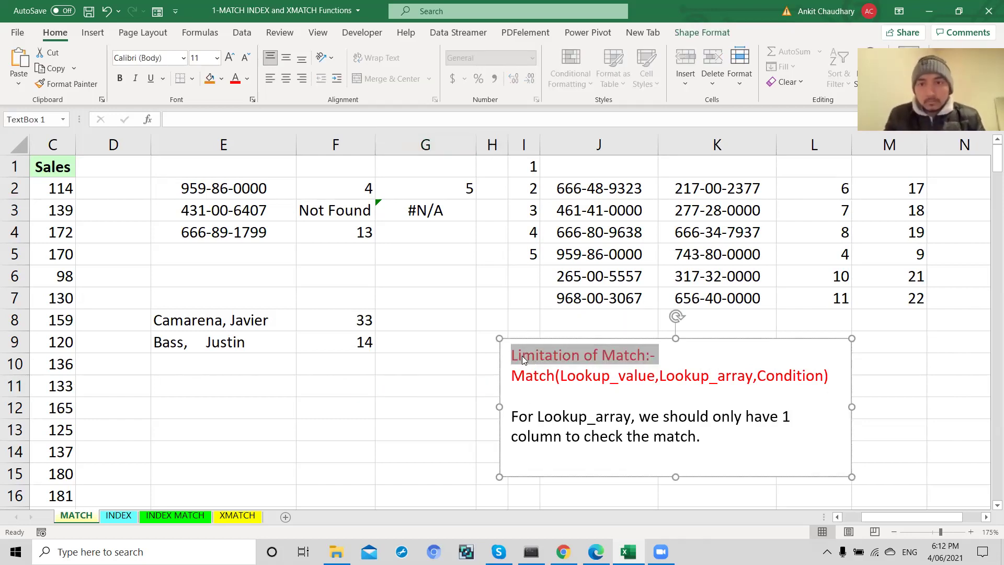
{"action": "left_click", "coordinate": [533, 399]}
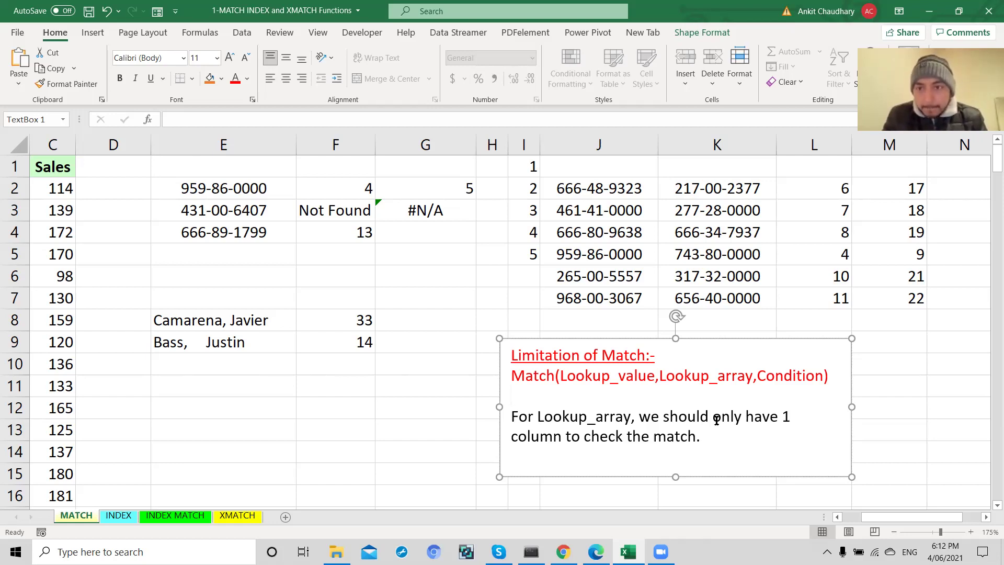
Reword the text box note by removing ", we" after "Lookup_array" and replacing "have" with "be"
{"action": "left_click_drag", "start_coordinate": [629, 418], "coordinate": [662, 416]}
{"action": "key", "text": "Delete"}
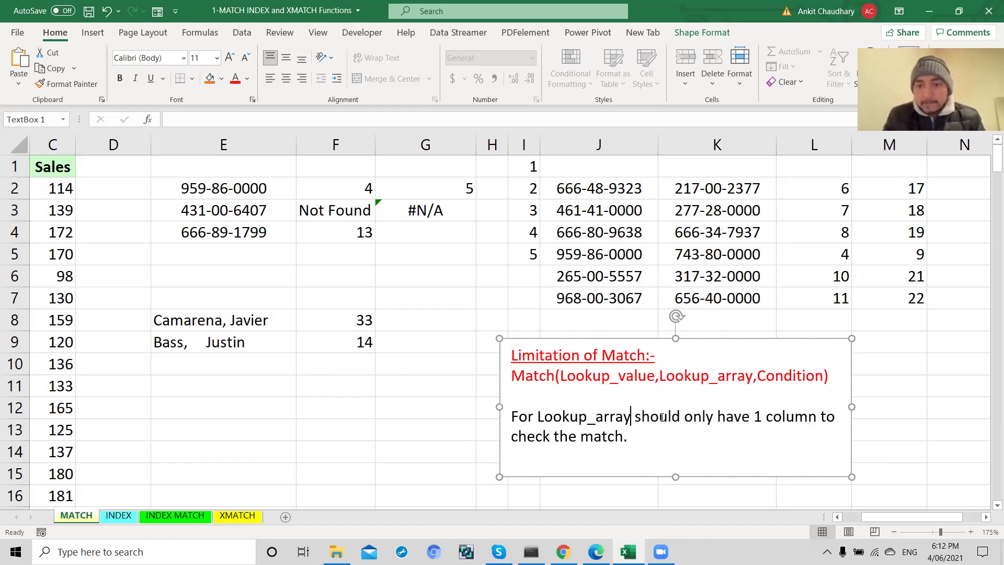
{"action": "double_click", "coordinate": [730, 421]}
{"action": "type", "text": "be"}
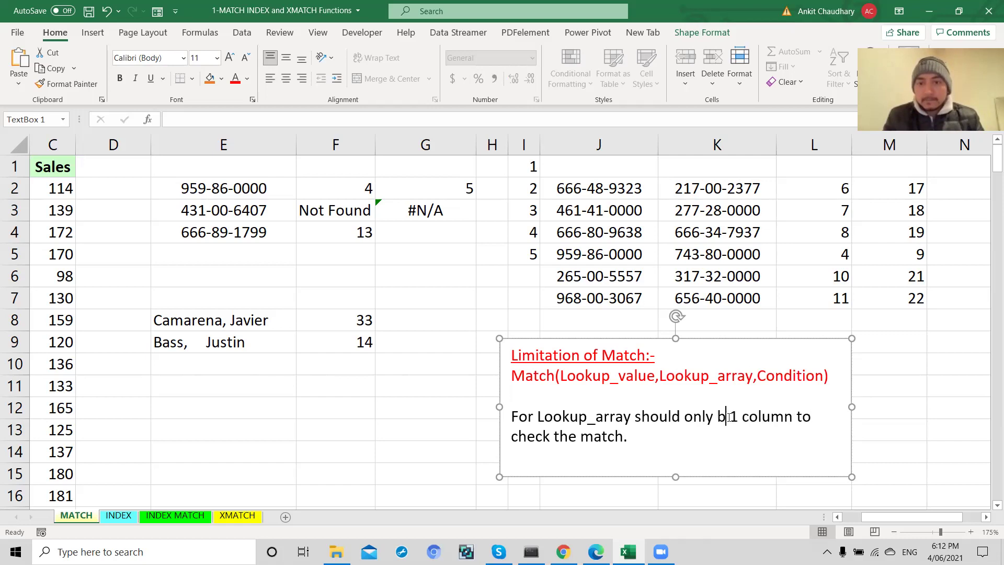
Complete the note under Limitation of Match so it reads "should only be 1 column to check the match."
{"action": "left_click", "coordinate": [633, 443]}
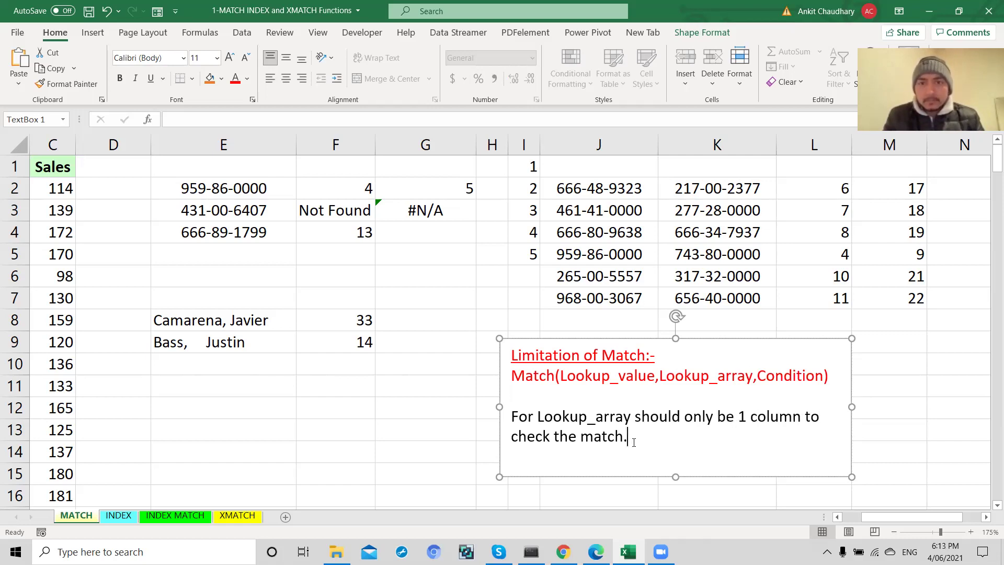
{"action": "left_click", "coordinate": [411, 376]}
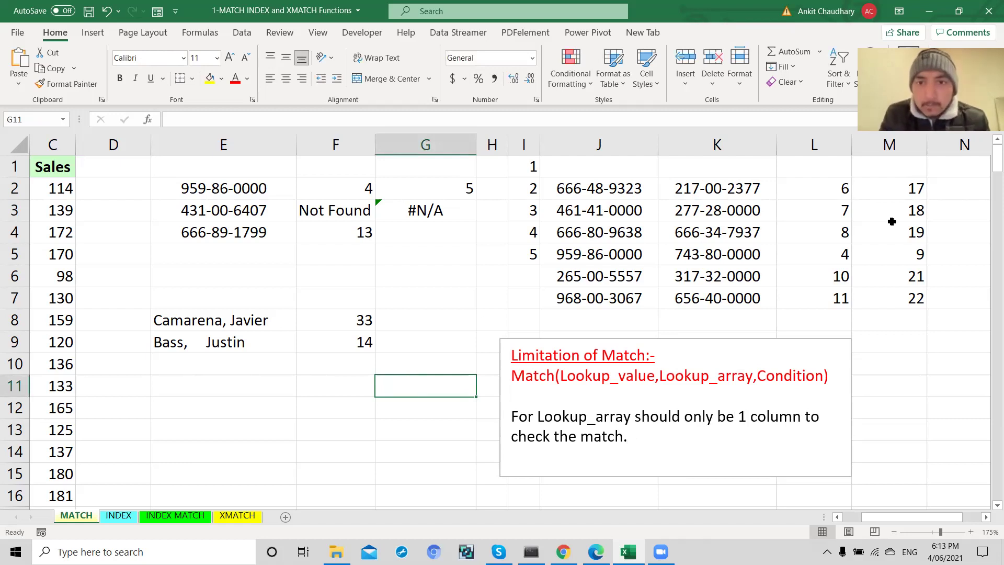
Examine the MATCH formula in L2, checking its lookup values J2:K7 and its lookup array in column B
{"action": "left_click", "coordinate": [840, 191]}
{"action": "double_click", "coordinate": [840, 190]}
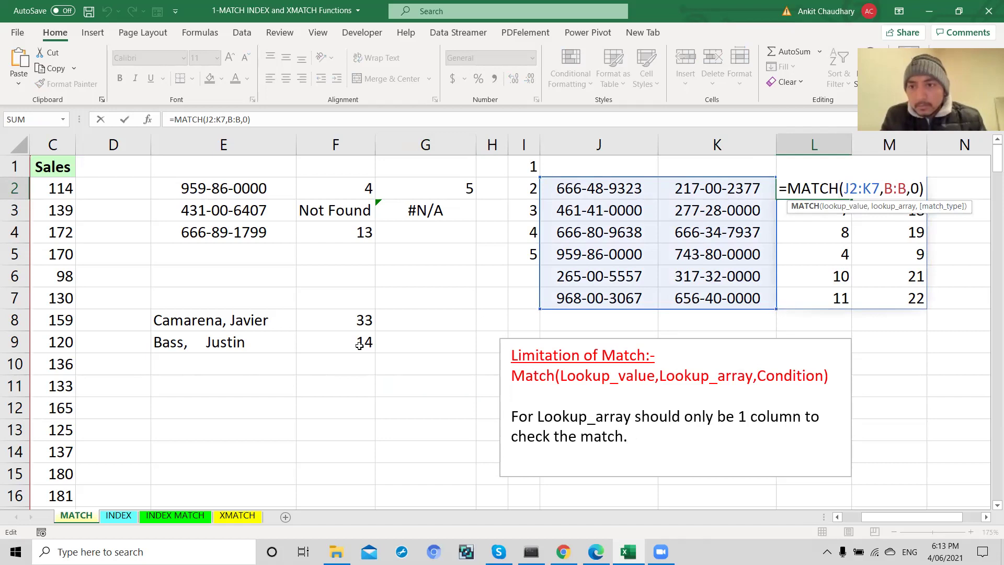
{"action": "scroll", "coordinate": [901, 194], "scroll_direction": "left", "scroll_amount": 3}
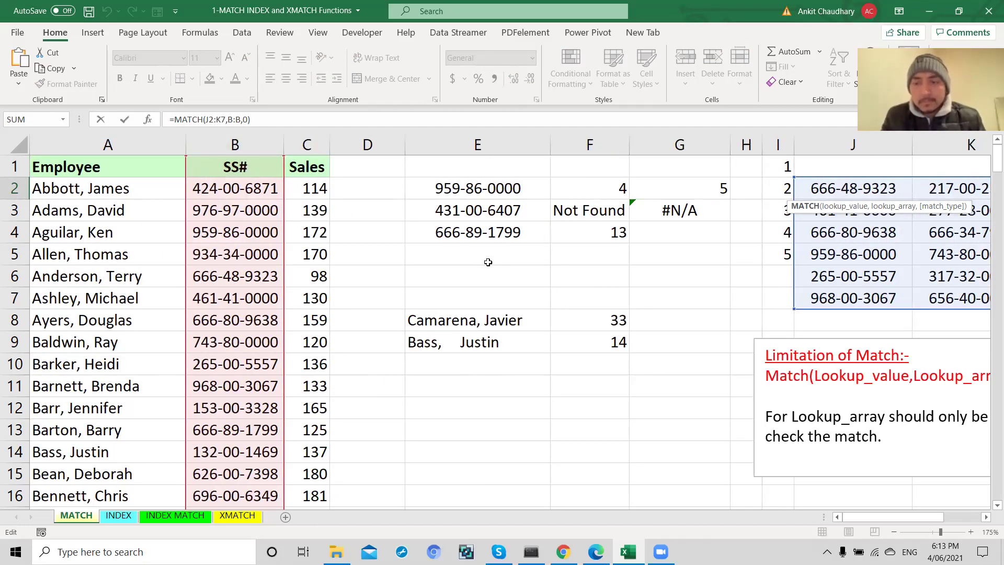
{"action": "scroll", "coordinate": [507, 264], "scroll_direction": "right", "scroll_amount": 3}
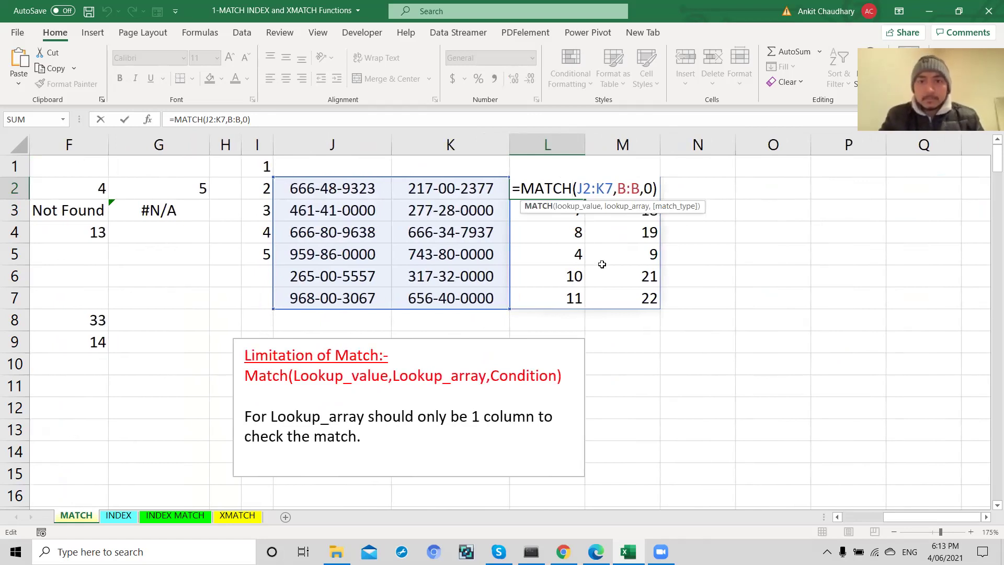
{"action": "left_click", "coordinate": [657, 190]}
{"action": "key", "text": "Return"}
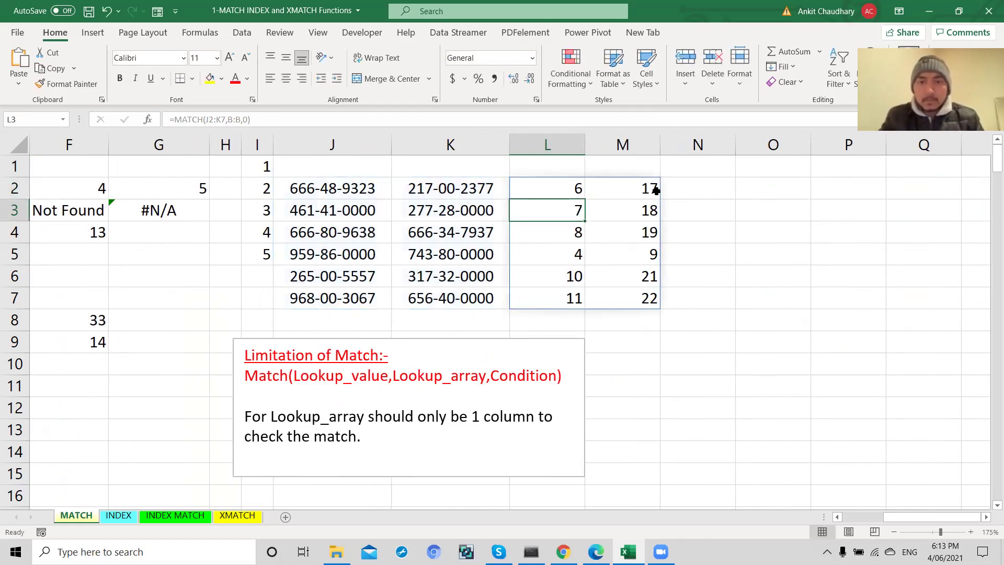
Compare the MATCH results in L2:M7 with the SS# list in column B
{"action": "left_click_drag", "start_coordinate": [521, 188], "coordinate": [605, 293]}
{"action": "scroll", "coordinate": [606, 296], "scroll_direction": "left", "scroll_amount": 5}
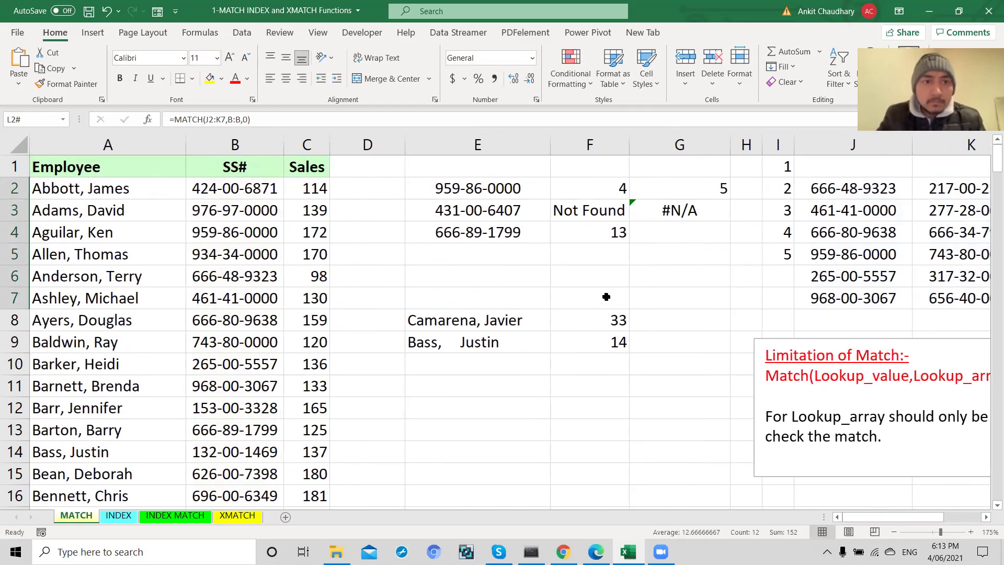
{"action": "scroll", "coordinate": [606, 296], "scroll_direction": "right", "scroll_amount": 1}
{"action": "scroll", "coordinate": [606, 296], "scroll_direction": "right", "scroll_amount": 1}
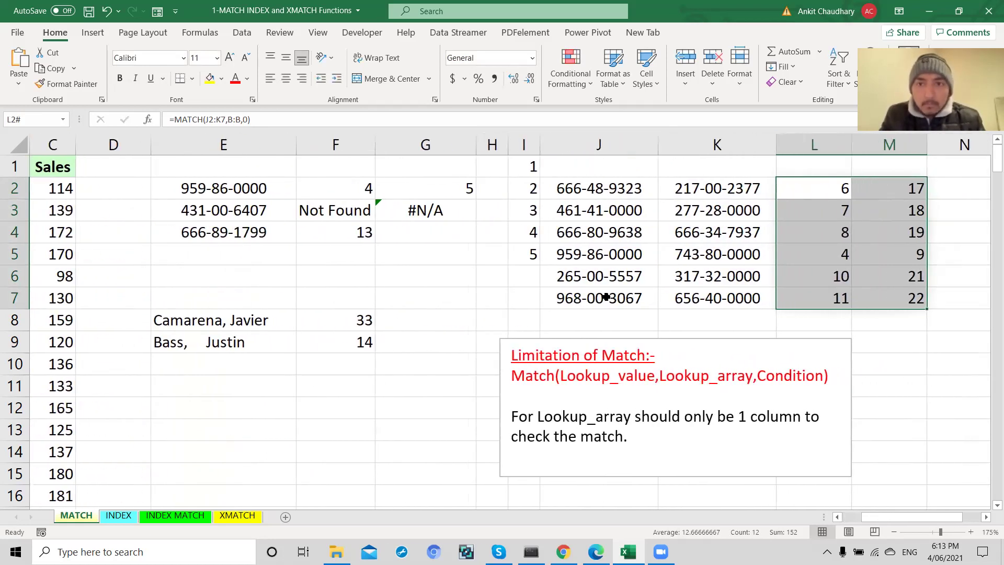
{"action": "left_click", "coordinate": [605, 313]}
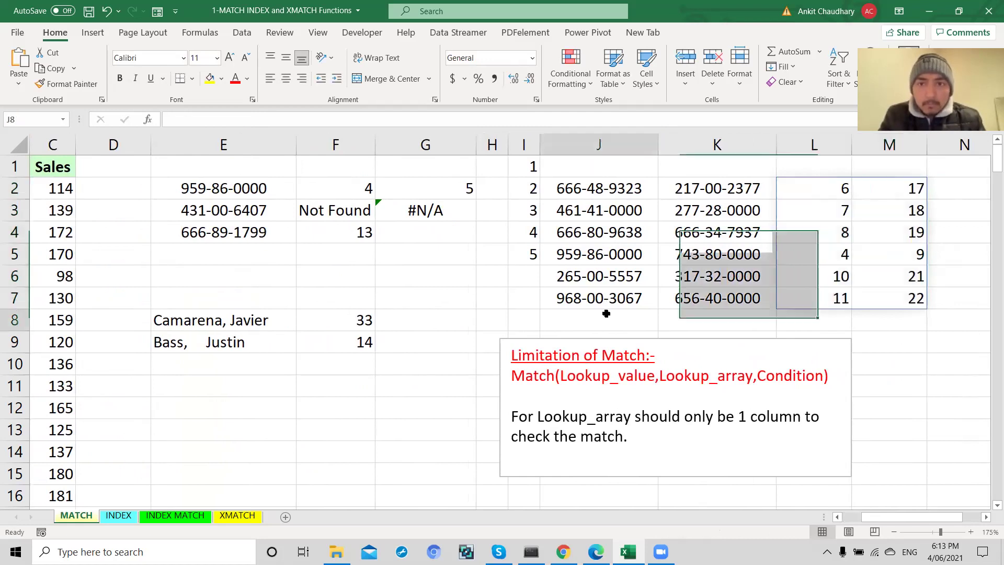
{"action": "left_click", "coordinate": [673, 317]}
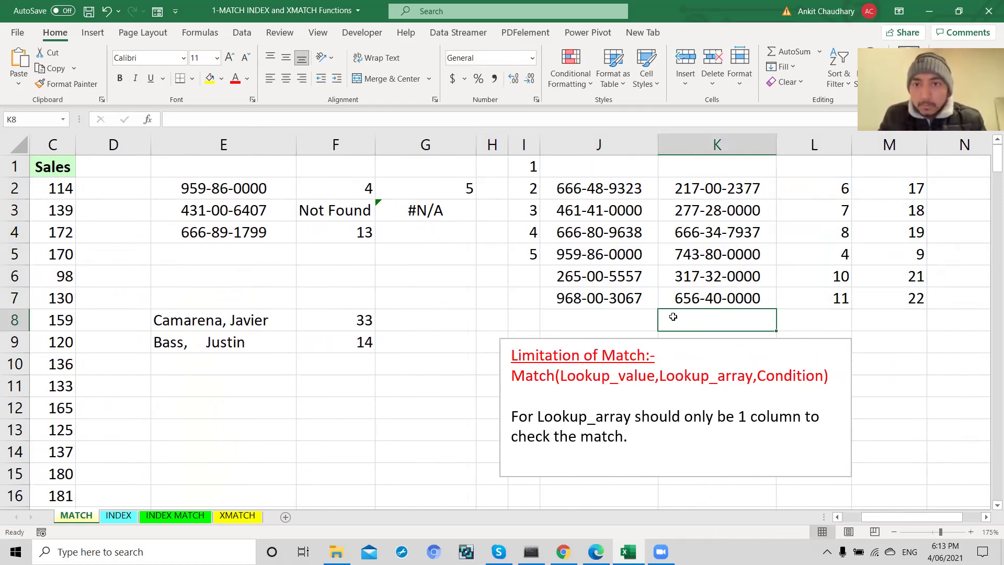
Review the arguments of the array MATCH formula in L2 once more, leaving the formula as it is
{"action": "left_click", "coordinate": [820, 186]}
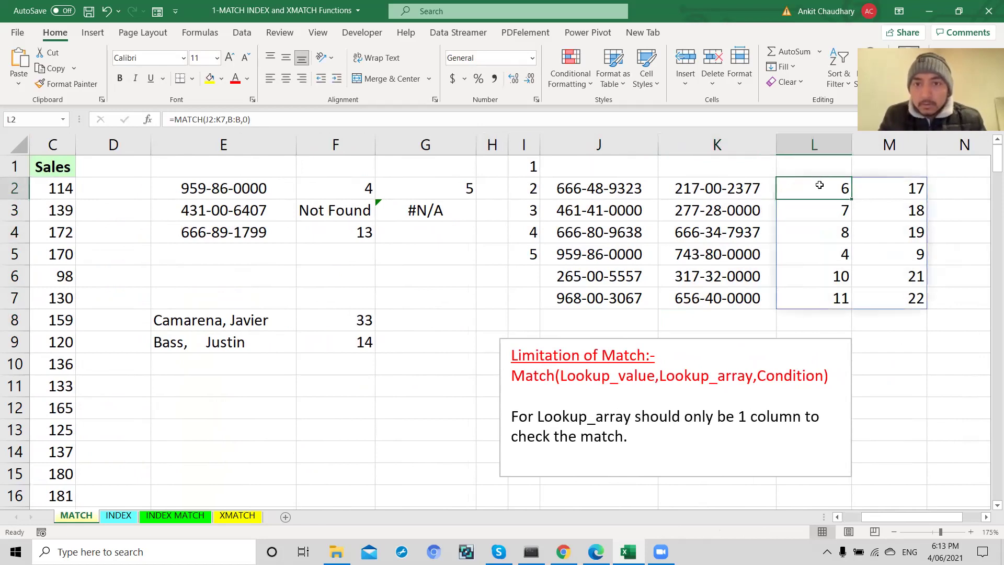
{"action": "double_click", "coordinate": [818, 188]}
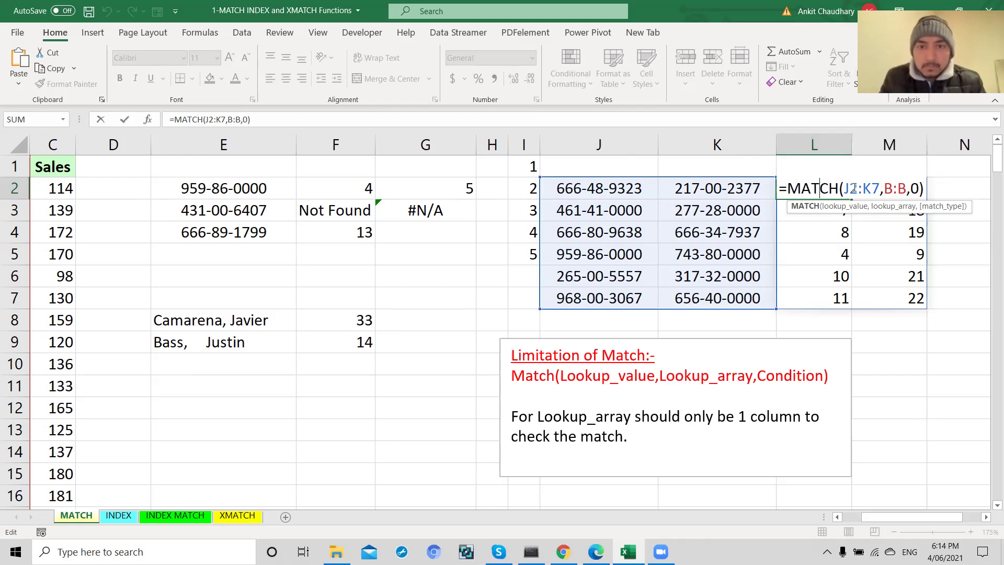
{"action": "left_click", "coordinate": [926, 187]}
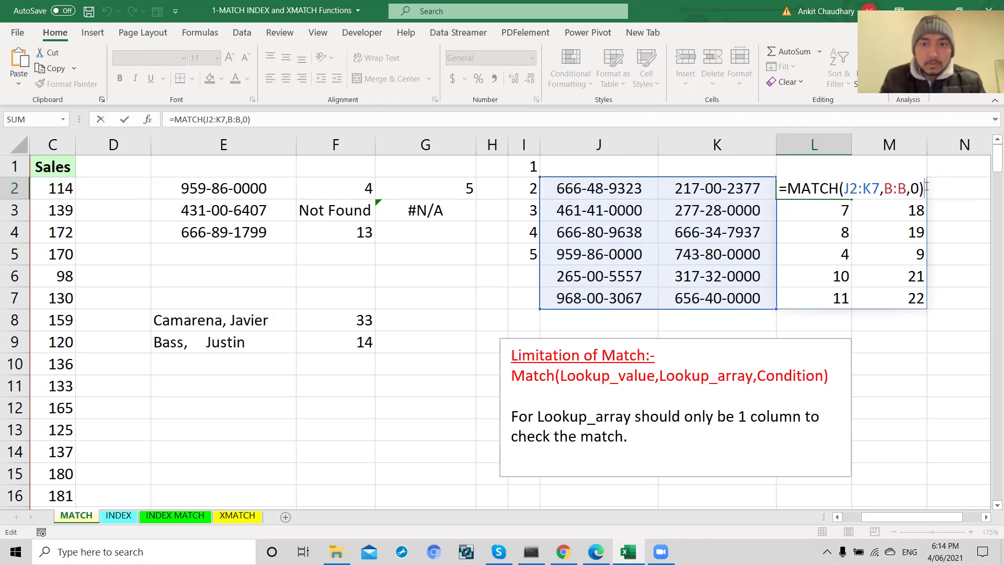
{"action": "key", "text": "Return"}
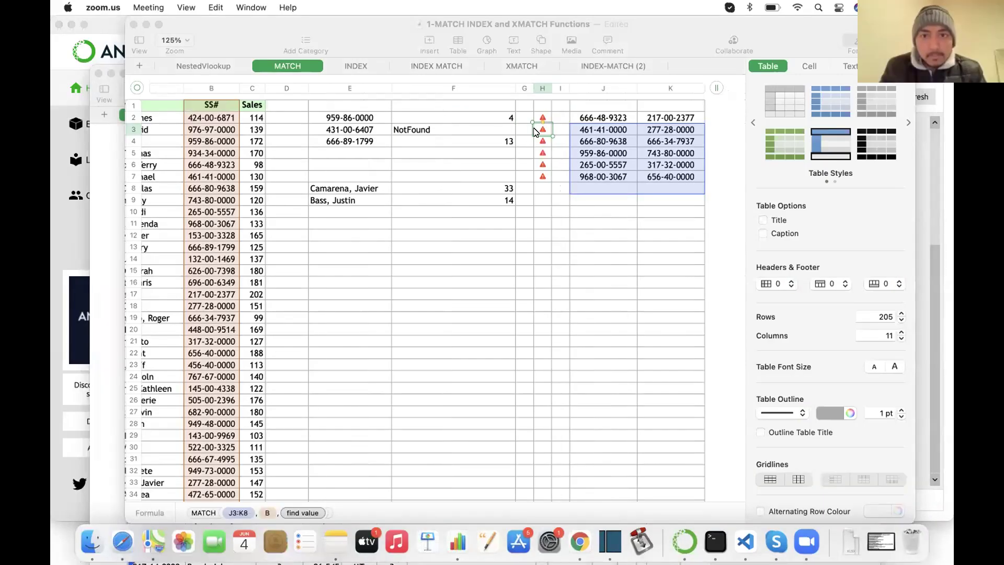
Switch to the Numbers copy of the MATCH sheet and inspect each argument of the formula in H2
{"action": "left_click", "coordinate": [538, 126]}
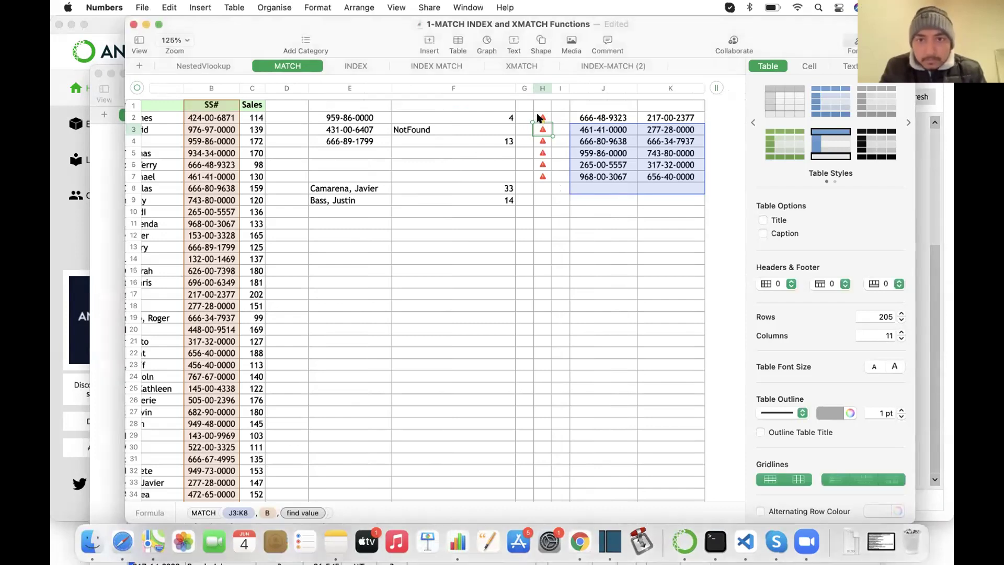
{"action": "left_click", "coordinate": [538, 116]}
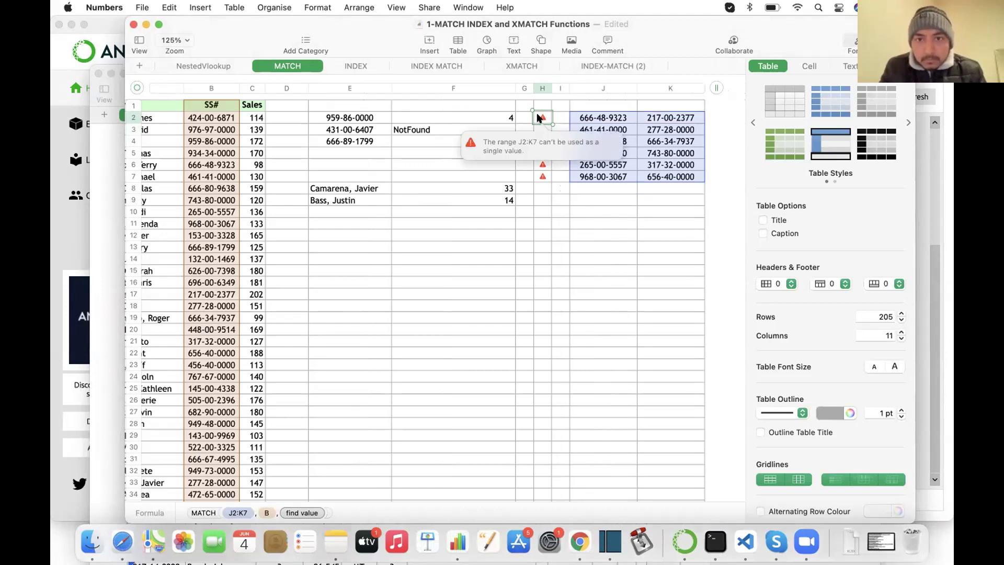
{"action": "double_click", "coordinate": [539, 117]}
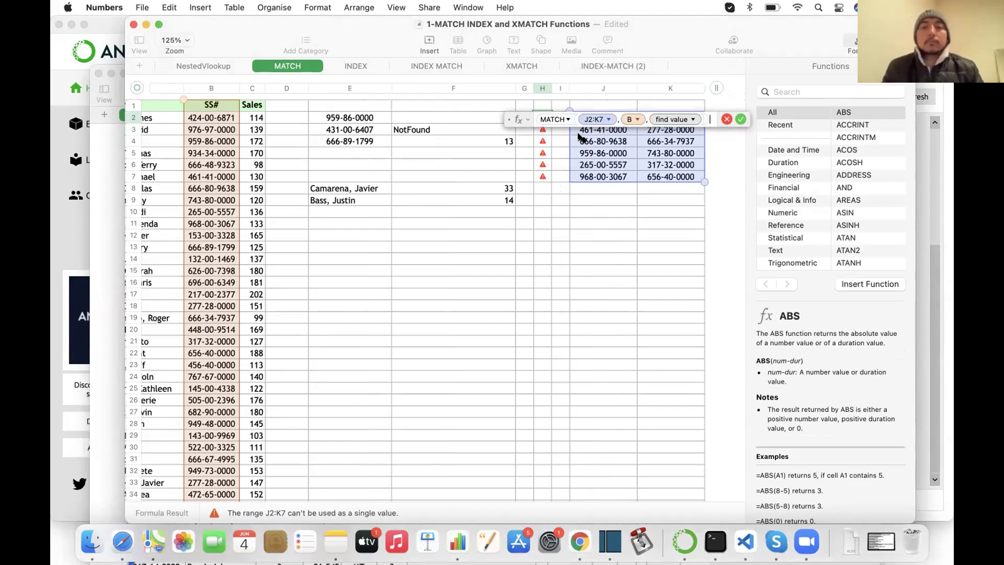
{"action": "left_click", "coordinate": [690, 120]}
{"action": "left_click", "coordinate": [703, 120]}
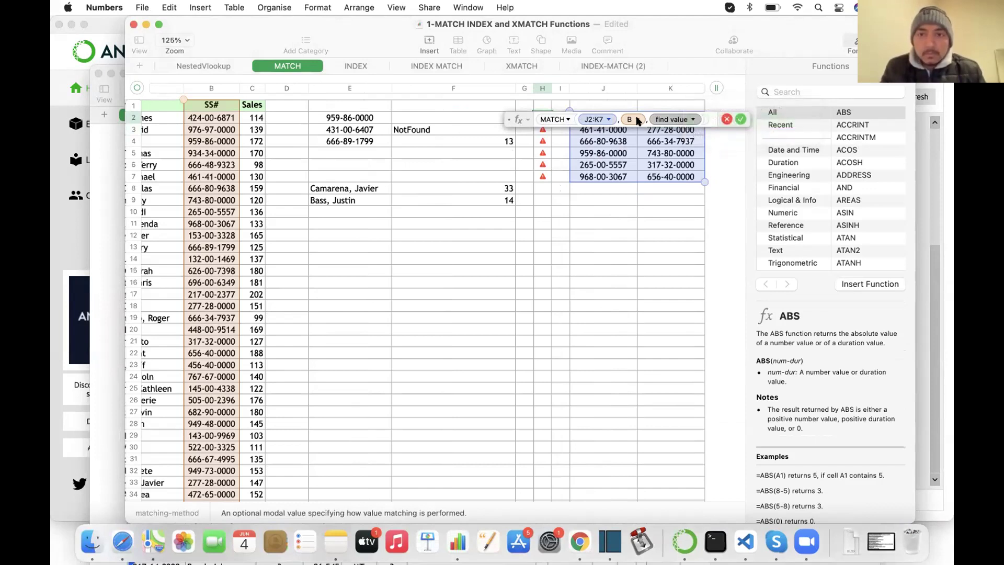
{"action": "left_click", "coordinate": [631, 119]}
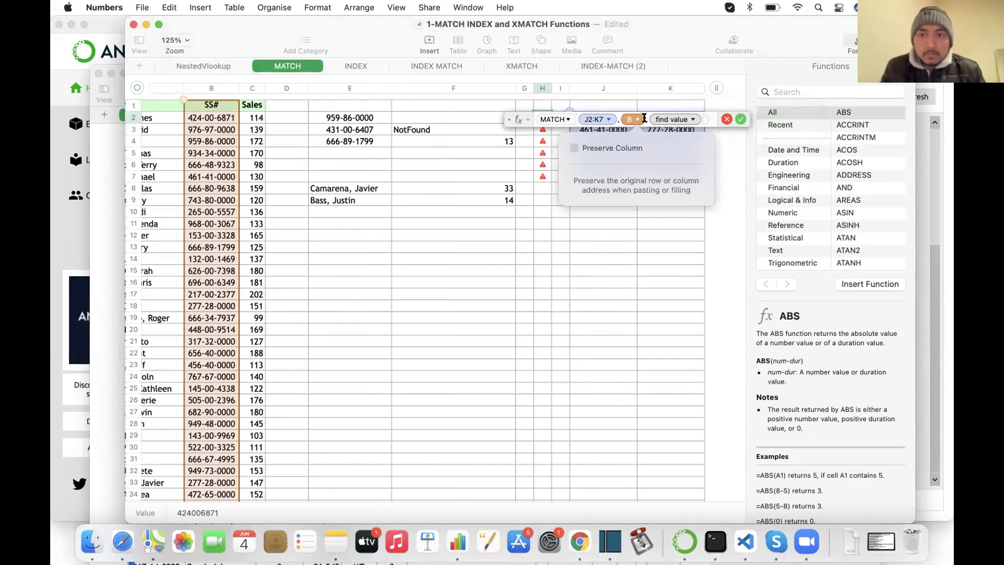
{"action": "left_click", "coordinate": [644, 119]}
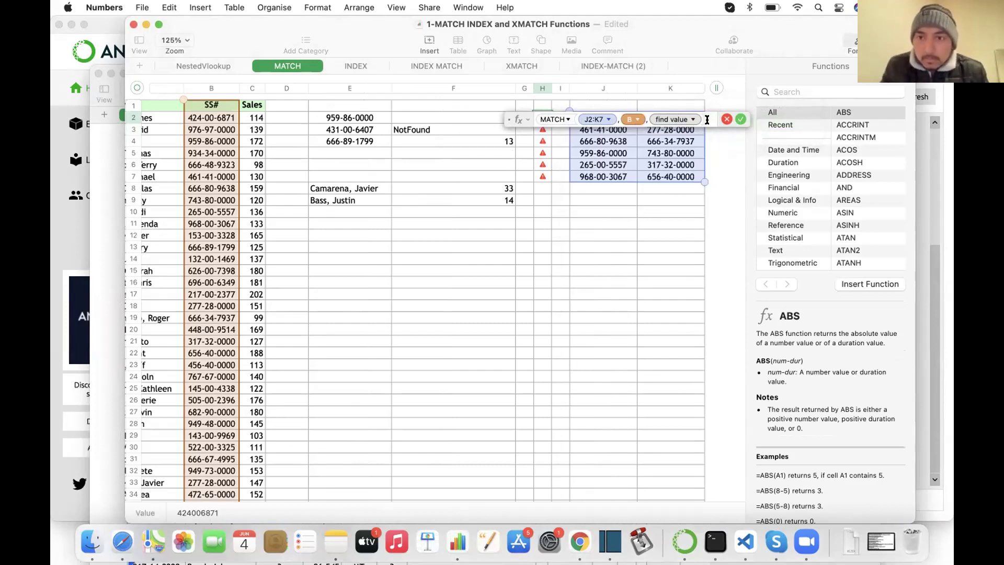
{"action": "left_click", "coordinate": [700, 119]}
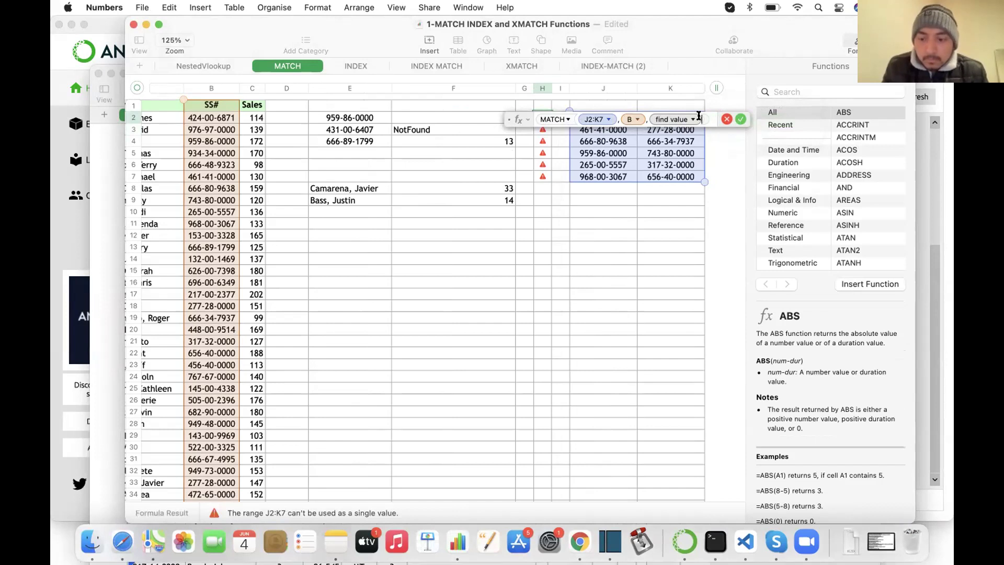
Clear the matching method and search range of the MATCH formula in H2, and set column B as the search range
{"action": "key", "text": "BackSpace"}
{"action": "key", "text": "BackSpace"}
{"action": "key", "text": "BackSpace"}
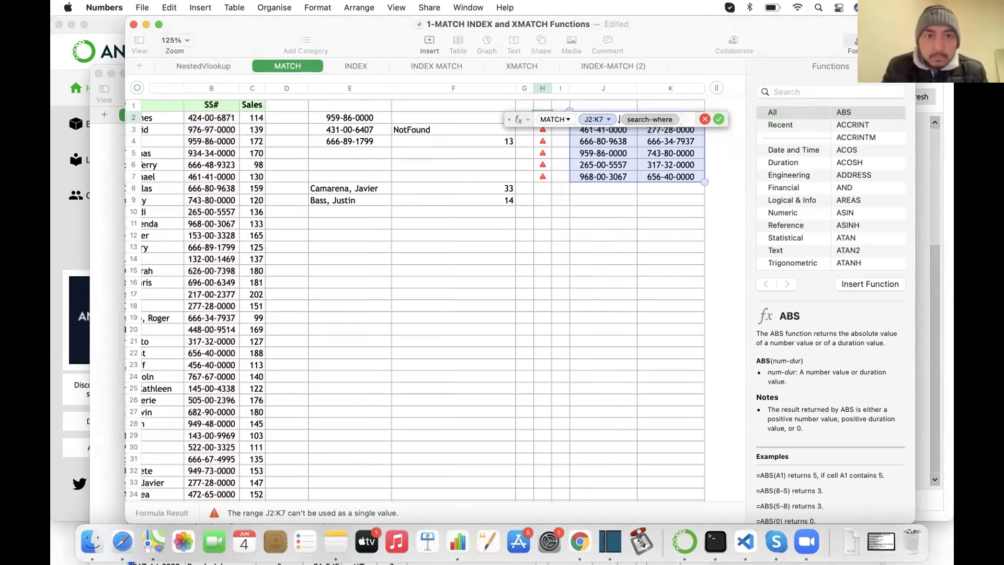
{"action": "left_click", "coordinate": [219, 87]}
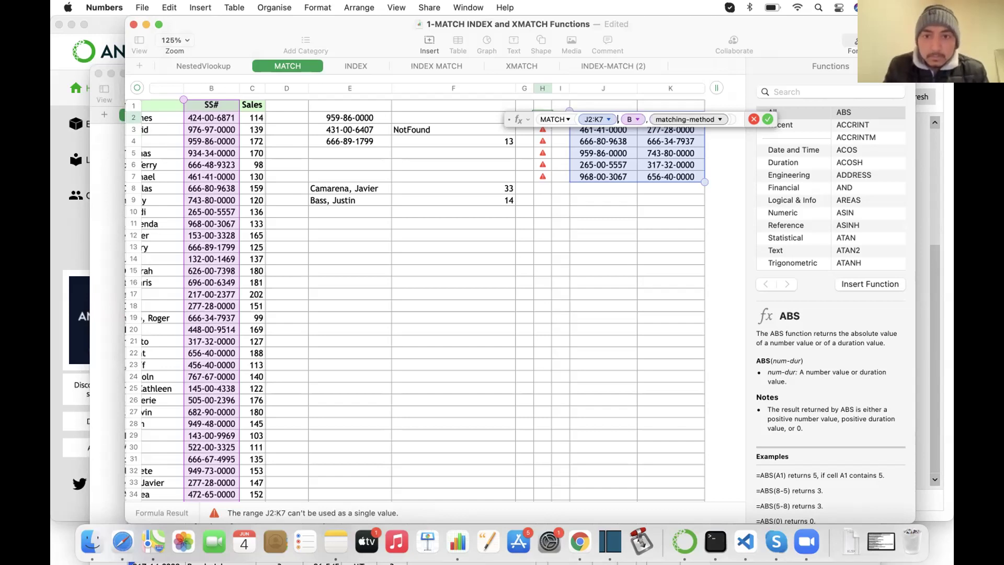
Replace the search value in H2's MATCH formula with the single-column range J2:J7 and apply the formula
{"action": "key", "text": "Left"}
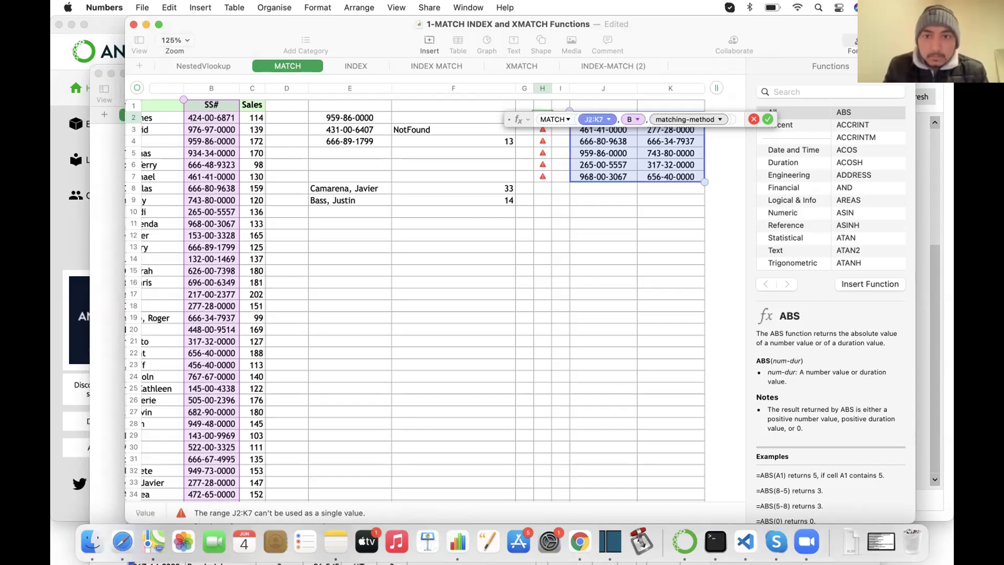
{"action": "key", "text": "BackSpace"}
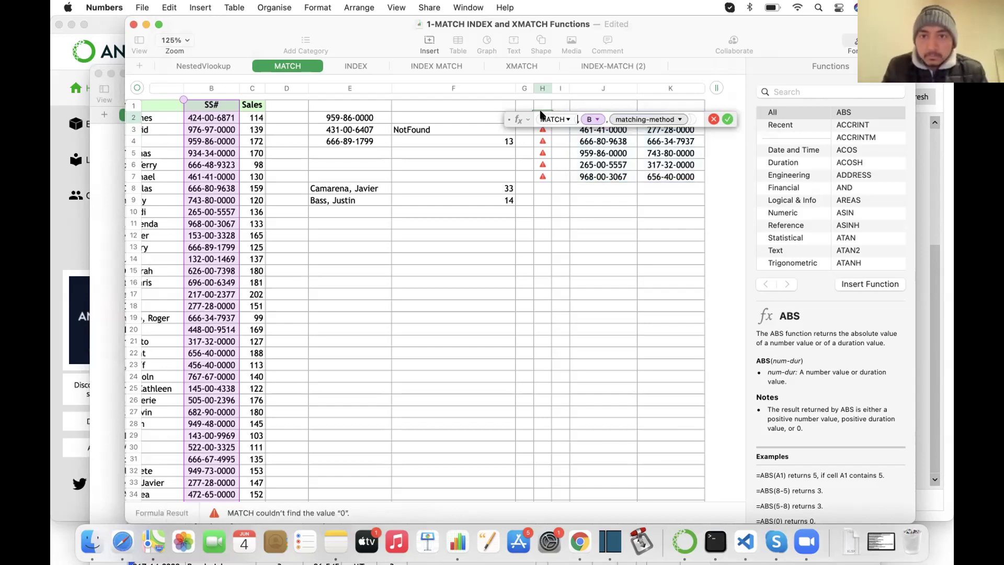
{"action": "left_click_drag", "start_coordinate": [581, 178], "coordinate": [575, 111]}
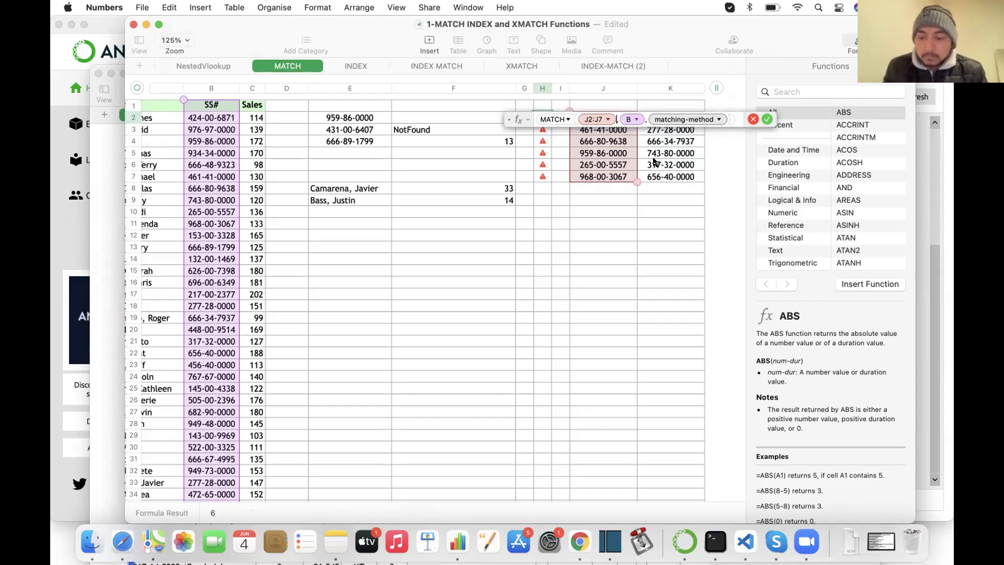
{"action": "key", "text": "Return"}
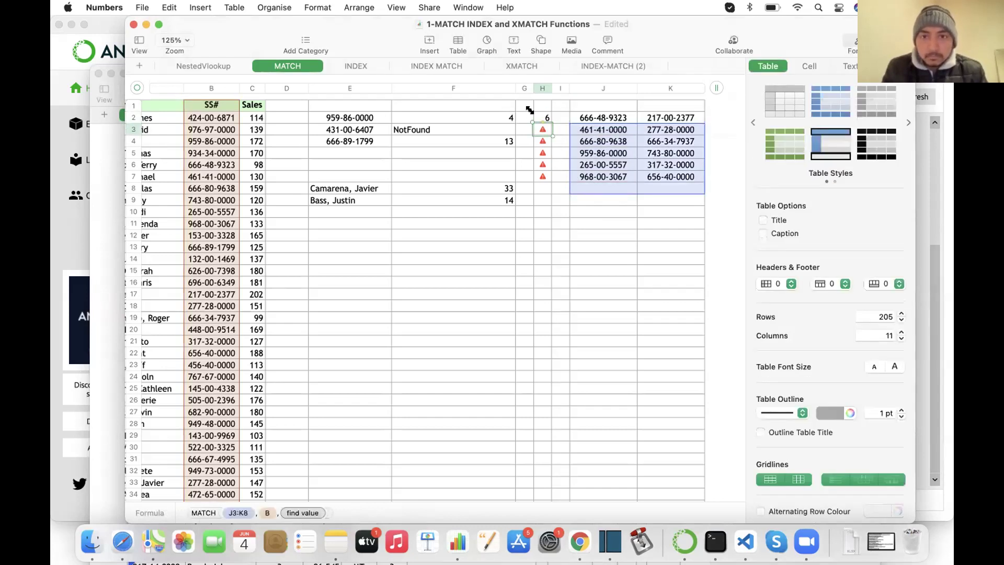
Change the search value in H2's MATCH formula to the two-column range J1:K7 and apply the formula
{"action": "double_click", "coordinate": [538, 118]}
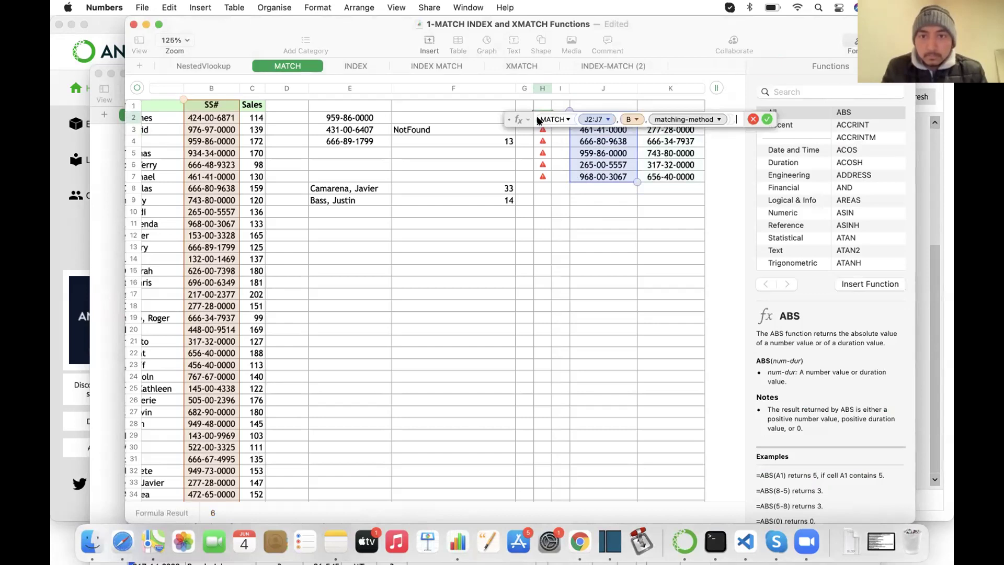
{"action": "left_click", "coordinate": [538, 140]}
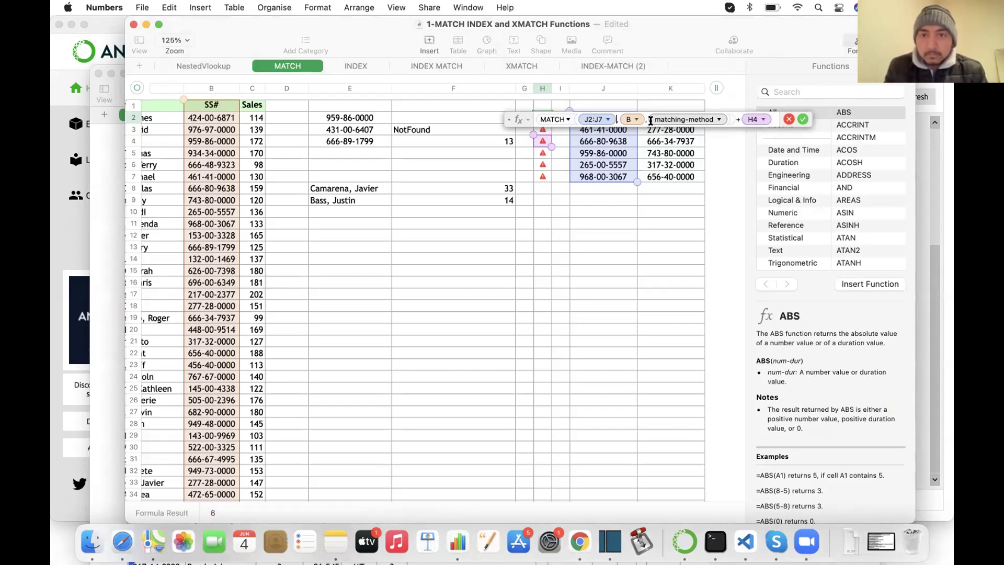
{"action": "left_click", "coordinate": [593, 120]}
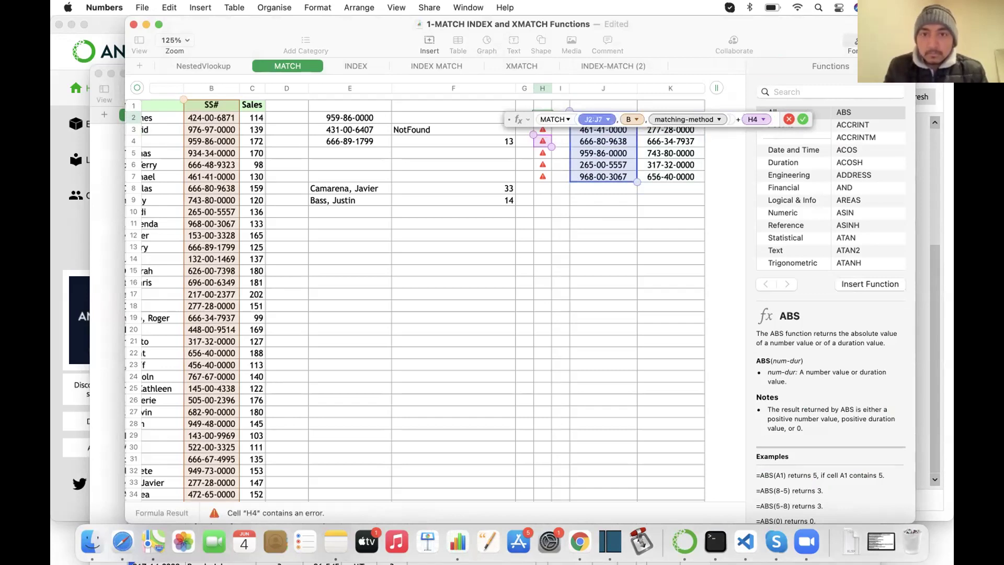
{"action": "key", "text": "BackSpace"}
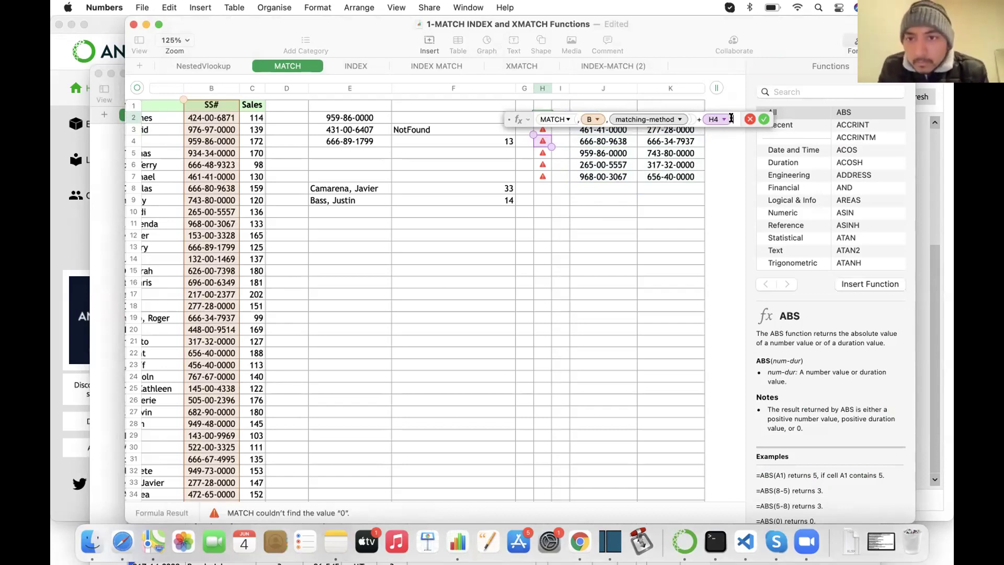
{"action": "key", "text": "BackSpace"}
{"action": "key", "text": "BackSpace"}
{"action": "key", "text": "BackSpace"}
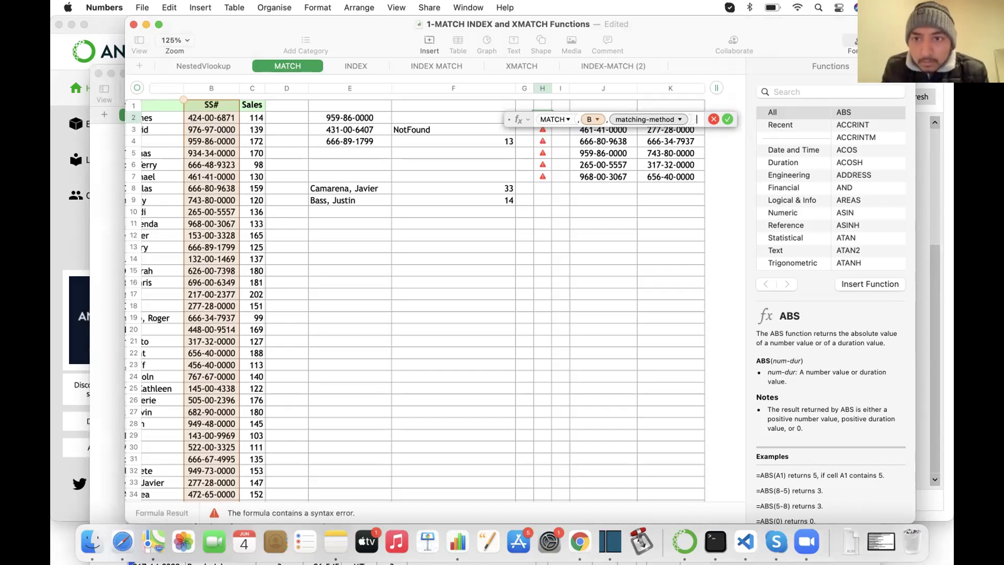
{"action": "key", "text": "BackSpace"}
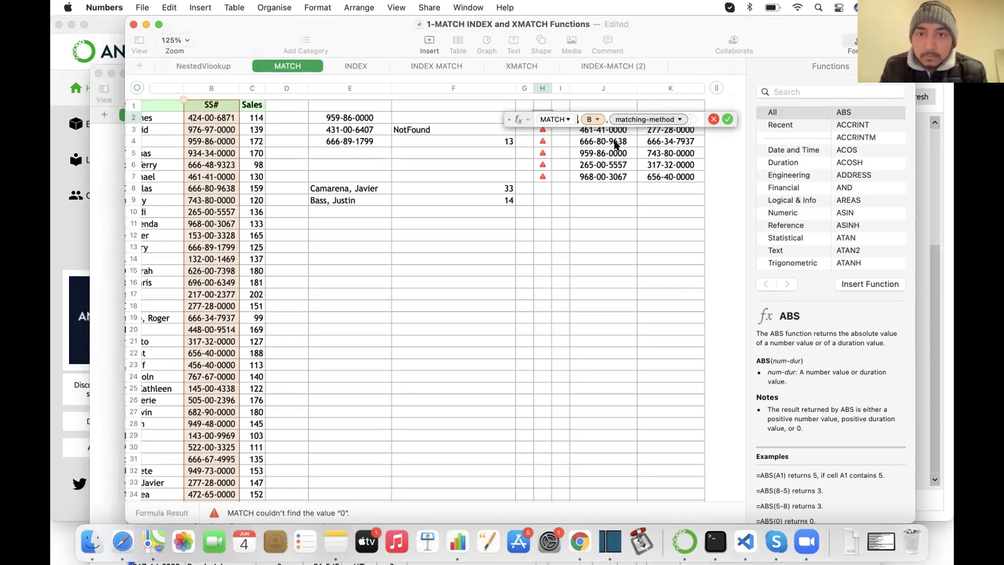
{"action": "left_click_drag", "start_coordinate": [574, 178], "coordinate": [655, 106]}
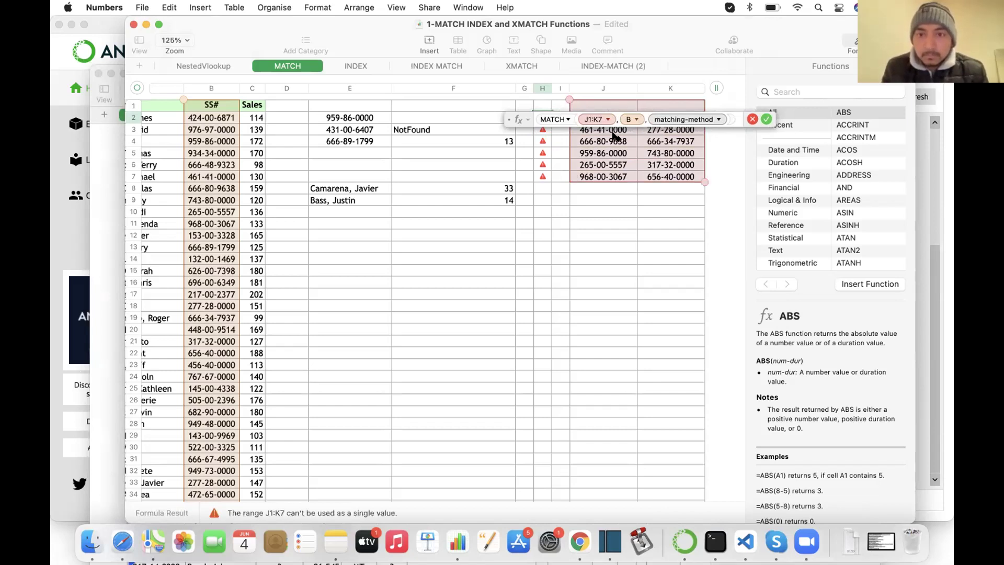
{"action": "key", "text": "Escape"}
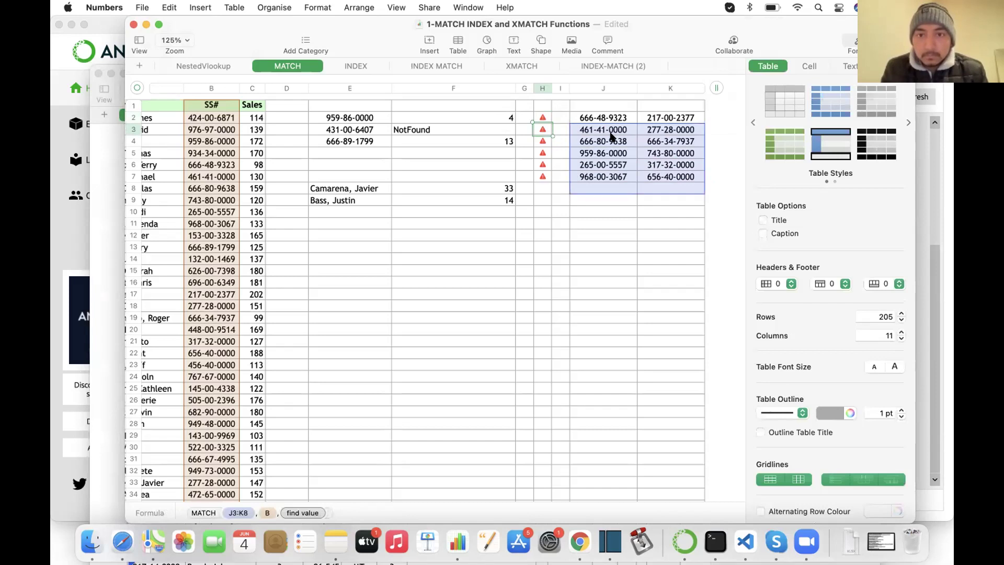
Inspect the error on the MATCH formula in H2 of the Numbers sheet
{"action": "left_click", "coordinate": [538, 118]}
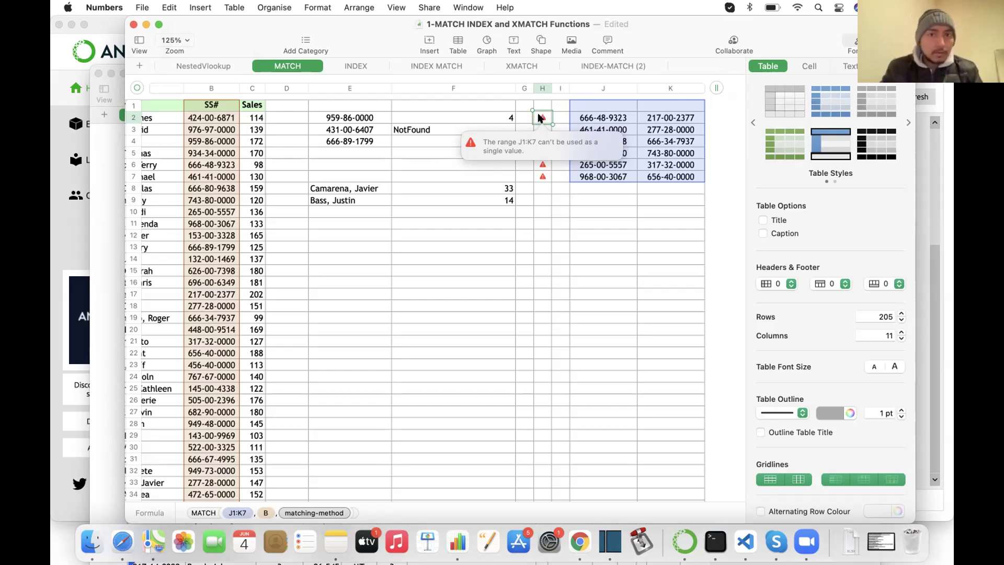
{"action": "left_click", "coordinate": [518, 118]}
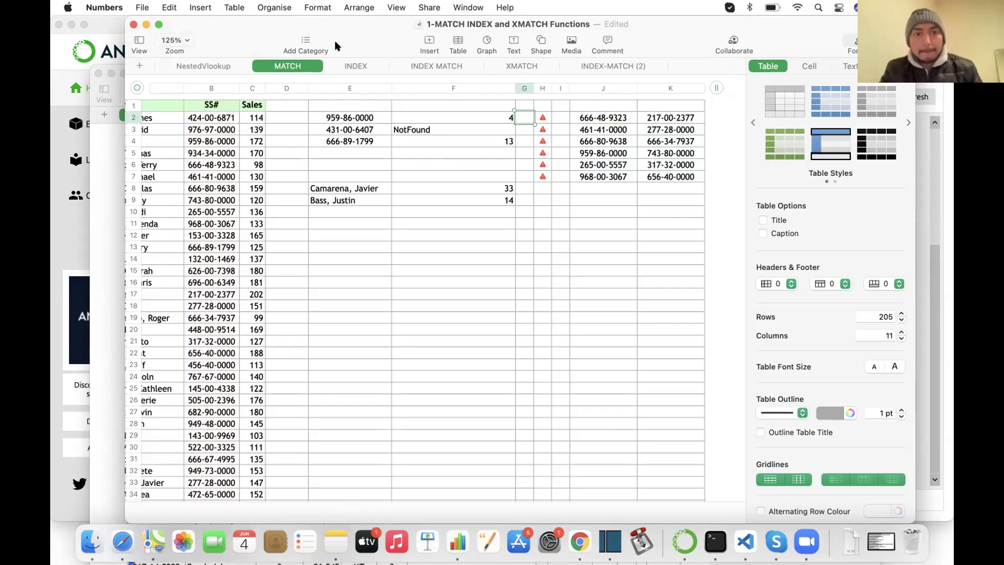
{"action": "left_click_drag", "start_coordinate": [354, 23], "coordinate": [323, 28]}
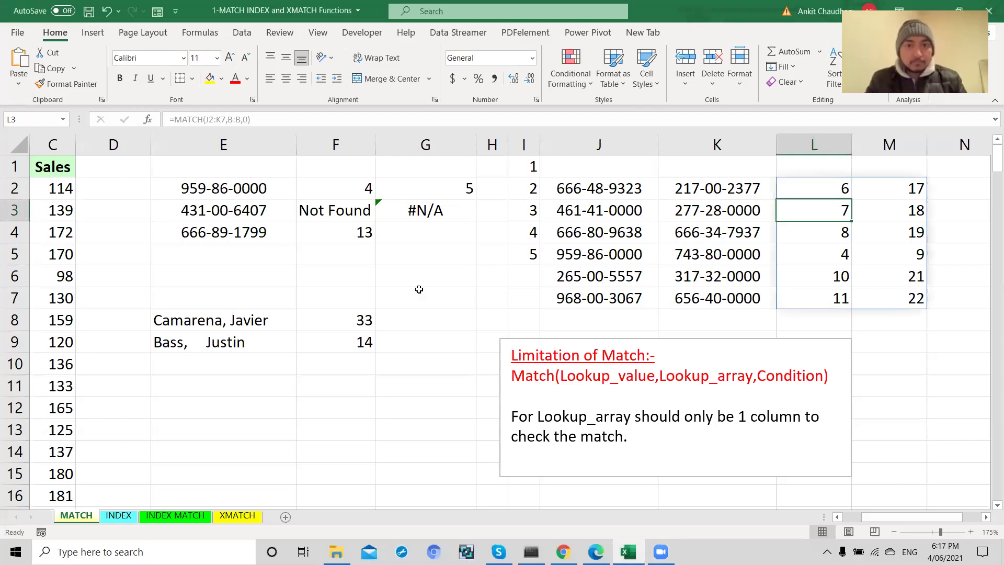
Switch back to the Excel workbook and open the INDEX sheet
{"action": "left_click", "coordinate": [456, 324]}
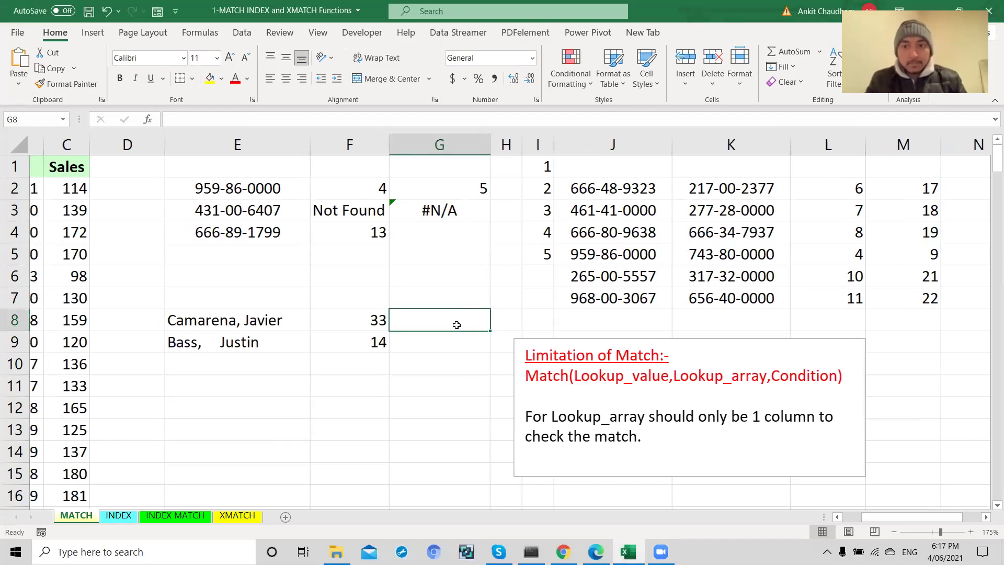
{"action": "left_click", "coordinate": [120, 516]}
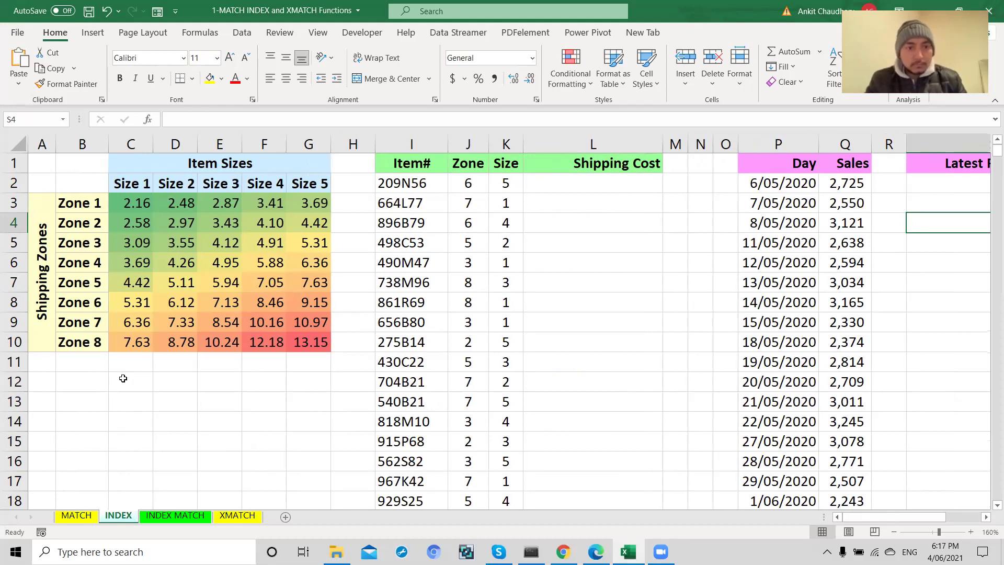
{"action": "left_click", "coordinate": [215, 386]}
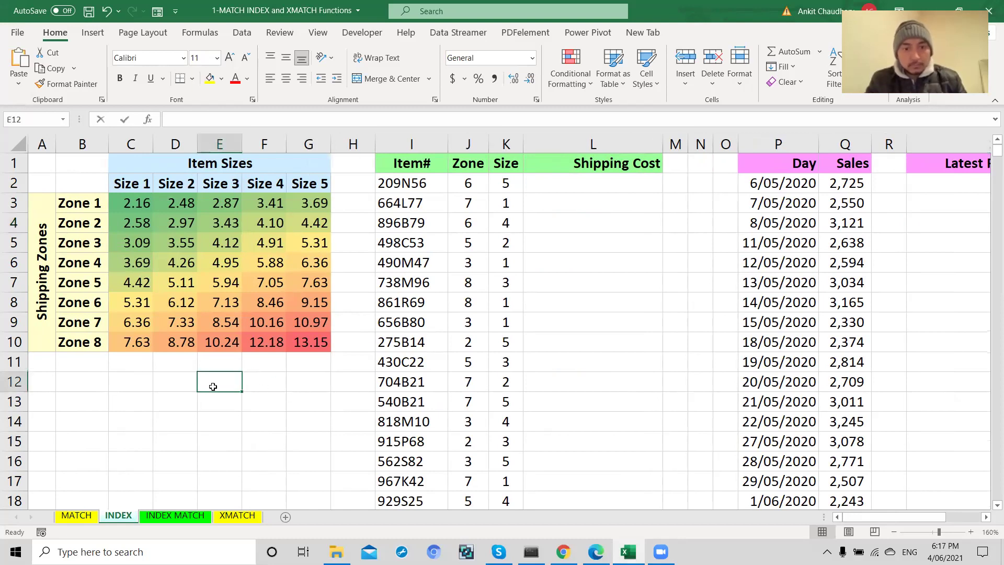
{"action": "type", "text": "=index("}
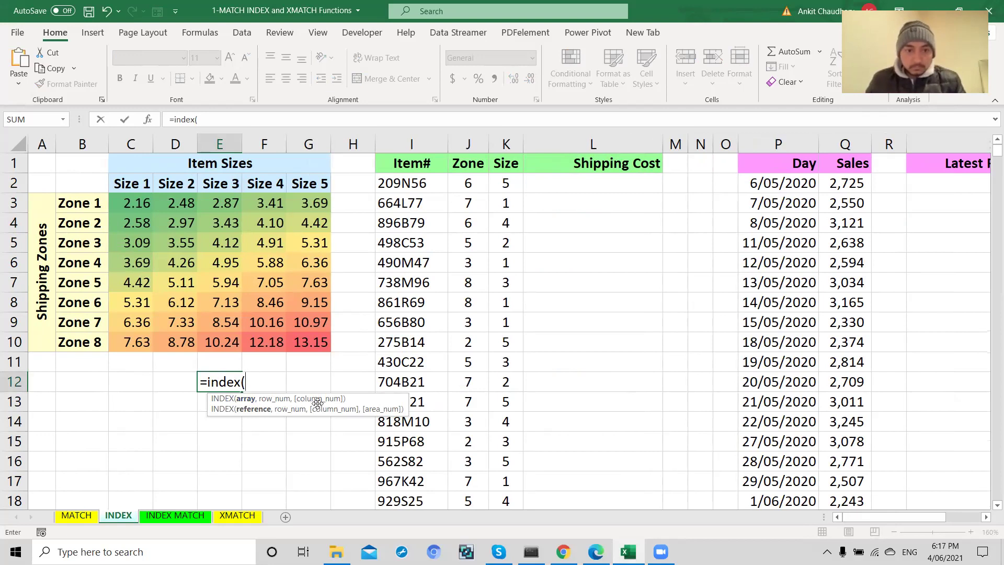
{"action": "left_click_drag", "start_coordinate": [246, 382], "coordinate": [198, 382]}
{"action": "key", "text": "BackSpace"}
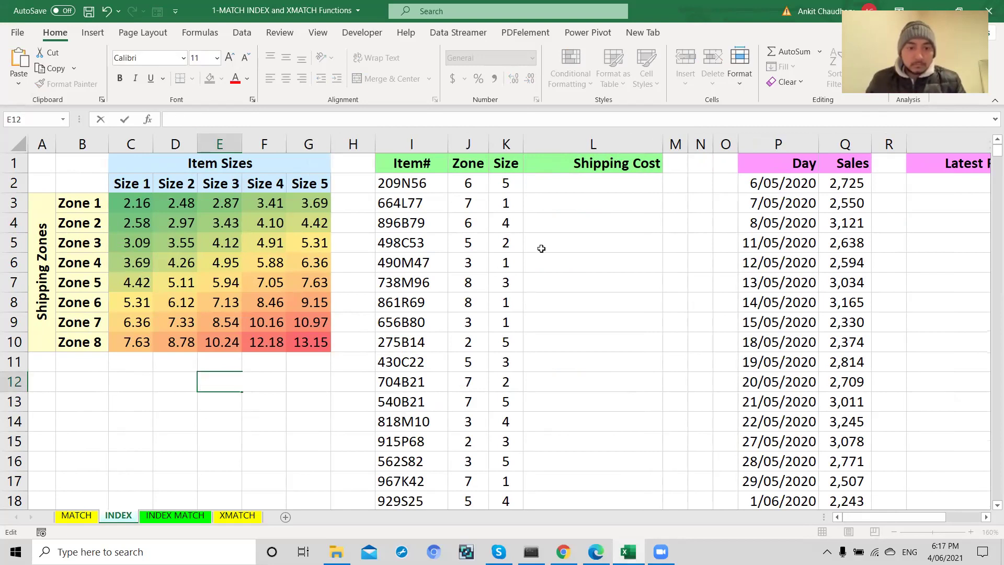
Trace the first item's shipping cost in the rate table by locating Zone 6, Size 5 and the cell where they intersect
{"action": "left_click", "coordinate": [571, 179]}
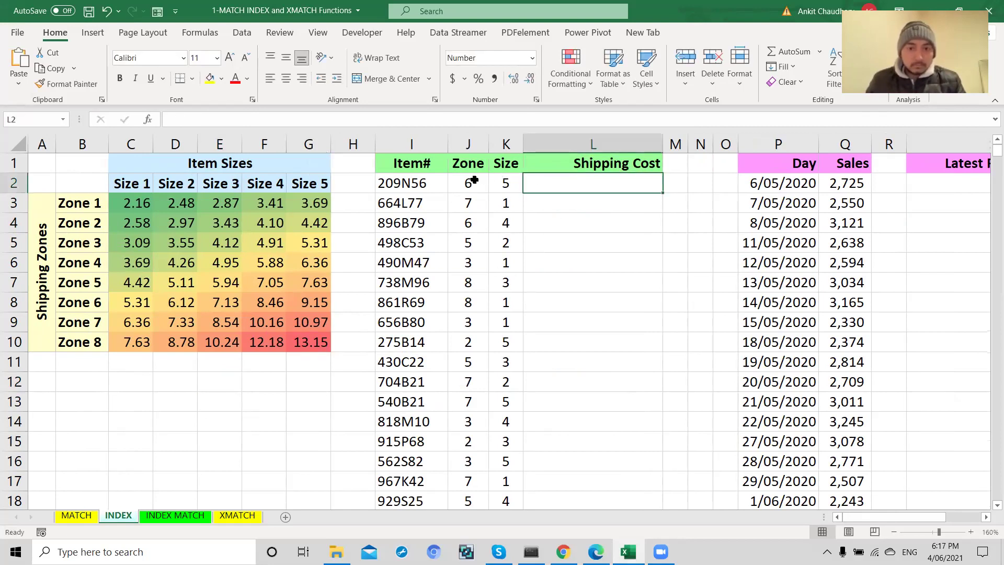
{"action": "left_click", "coordinate": [472, 163]}
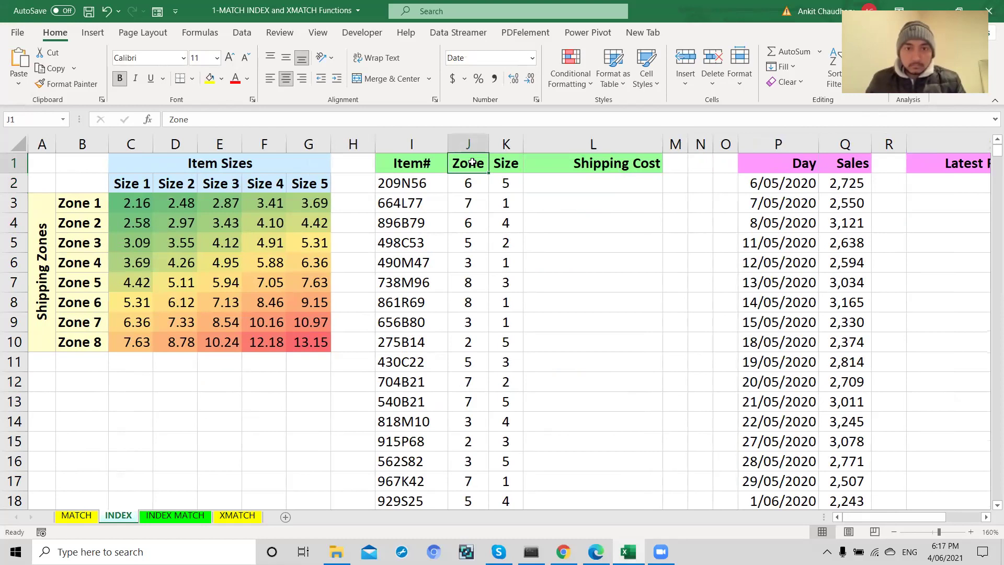
{"action": "left_click", "coordinate": [508, 161]}
{"action": "left_click", "coordinate": [85, 205]}
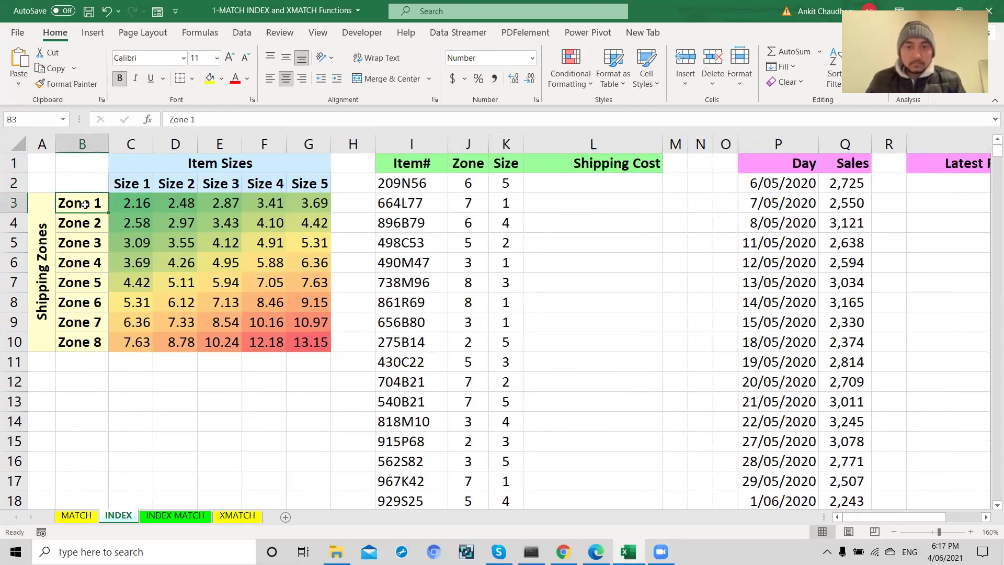
{"action": "left_click", "coordinate": [96, 302]}
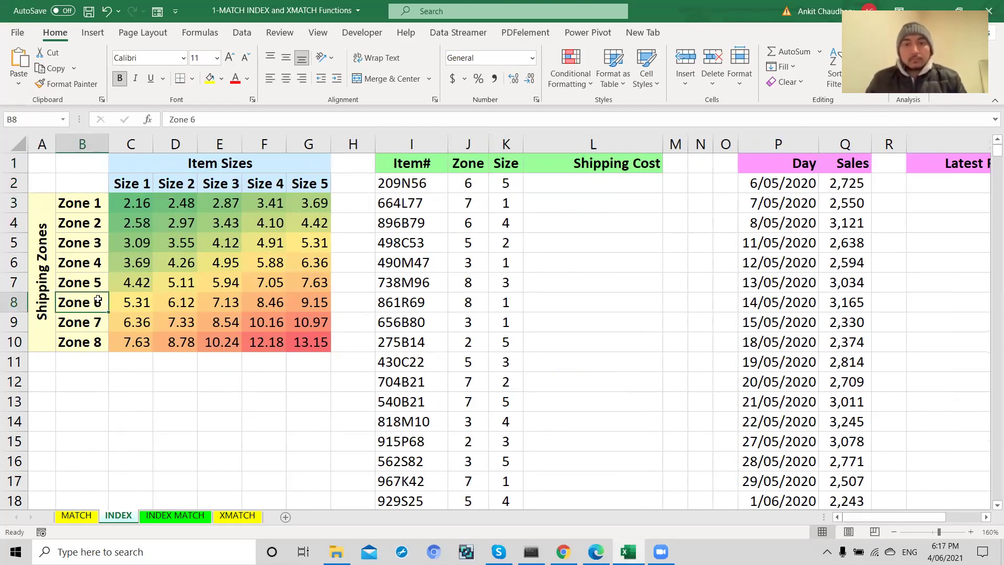
{"action": "left_click", "coordinate": [309, 184]}
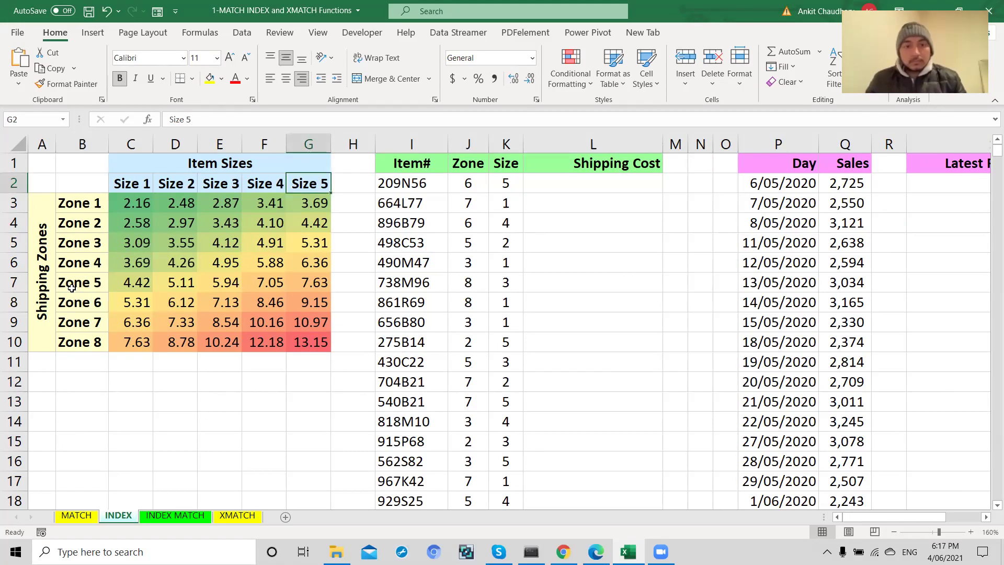
{"action": "left_click_drag", "start_coordinate": [77, 302], "coordinate": [282, 242]}
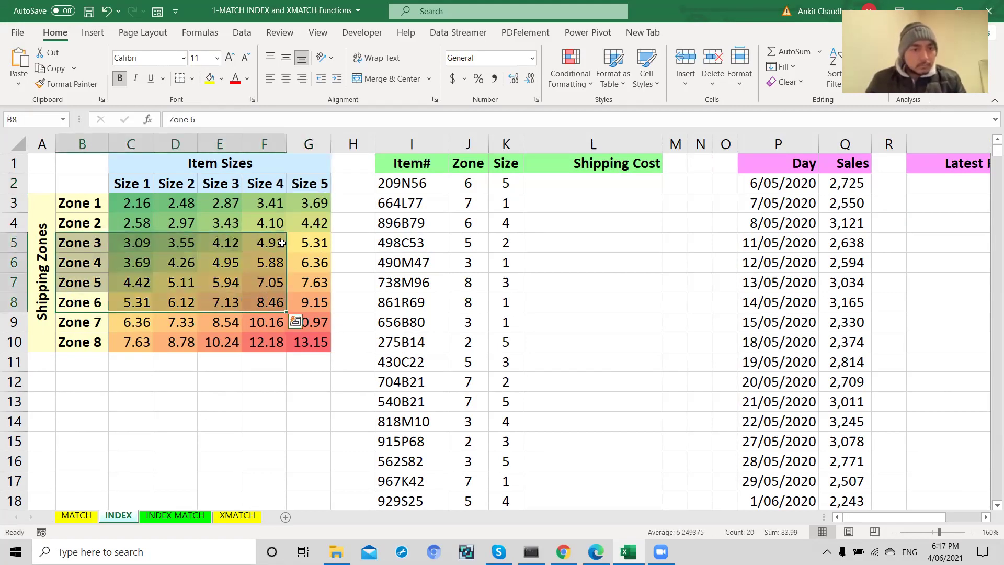
{"action": "left_click", "coordinate": [92, 303]}
{"action": "left_click", "coordinate": [302, 188]}
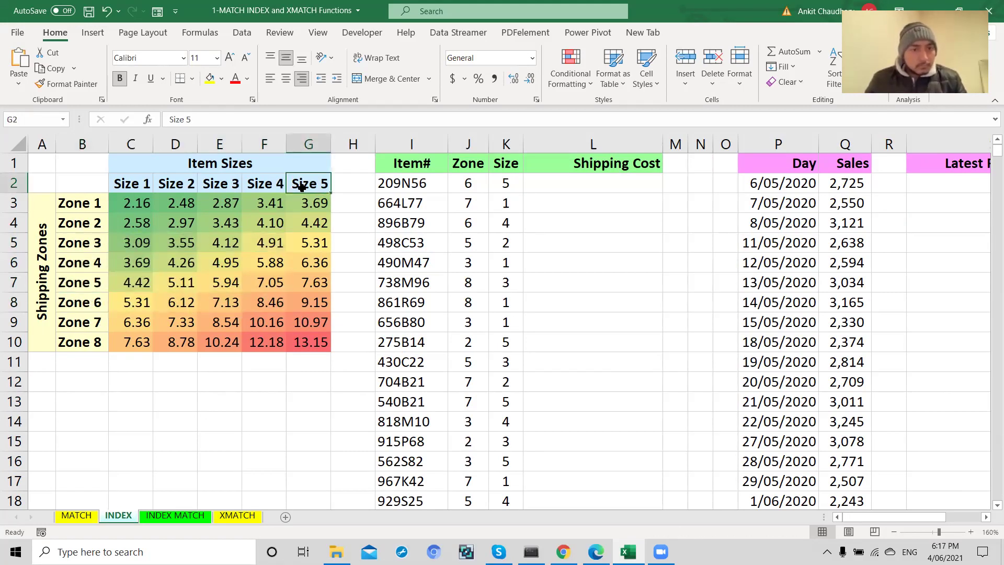
{"action": "left_click", "coordinate": [313, 303]}
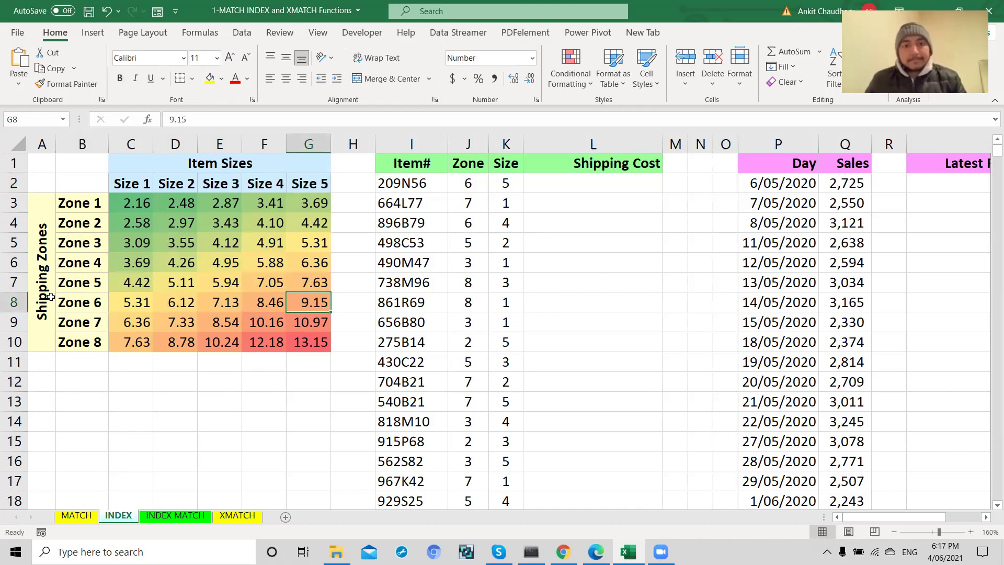
Review the Item#, Zone and Size columns, the first item's entries and the zone-by-size rate table
{"action": "left_click", "coordinate": [561, 182]}
{"action": "left_click", "coordinate": [405, 183]}
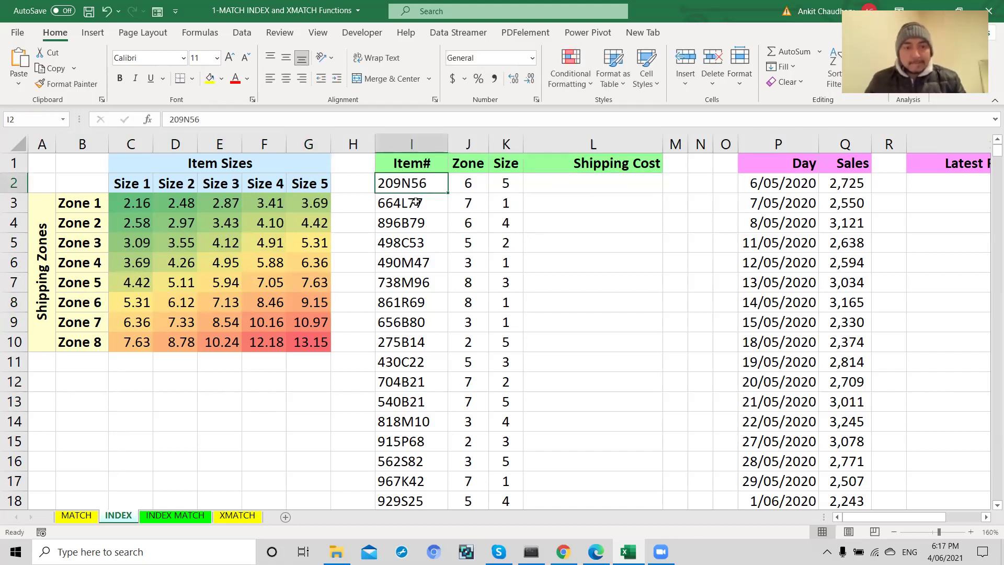
{"action": "left_click", "coordinate": [424, 142]}
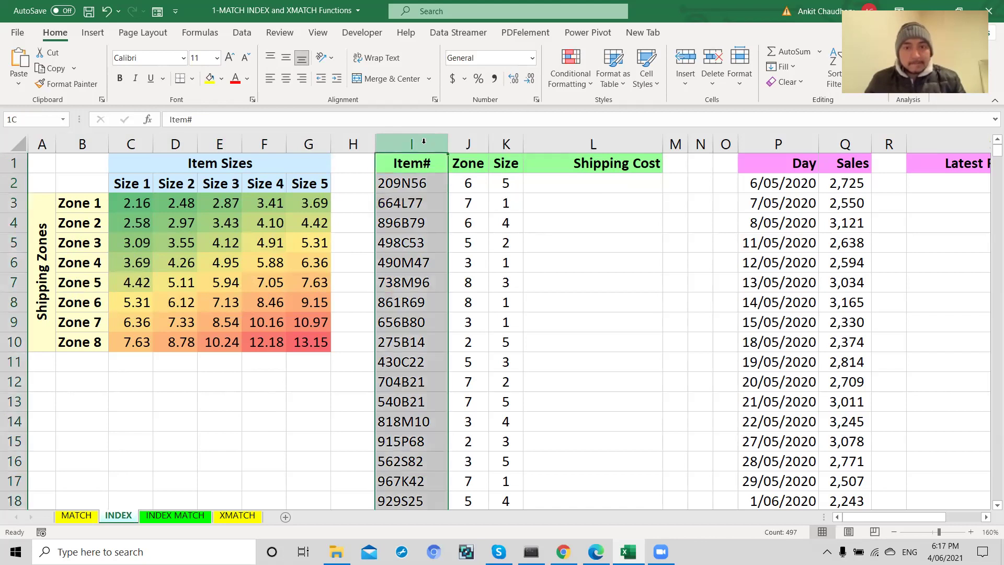
{"action": "left_click", "coordinate": [462, 142]}
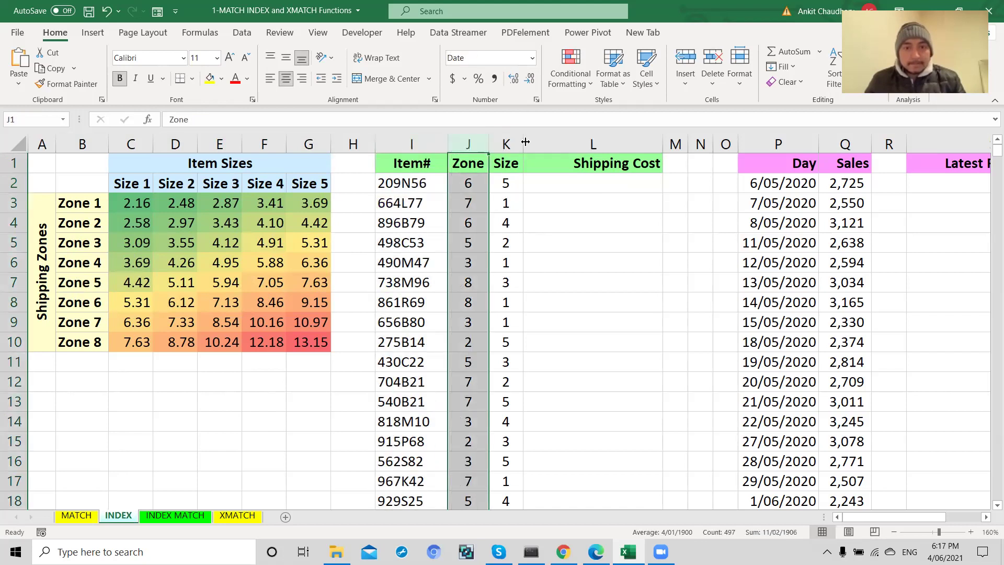
{"action": "left_click", "coordinate": [506, 144]}
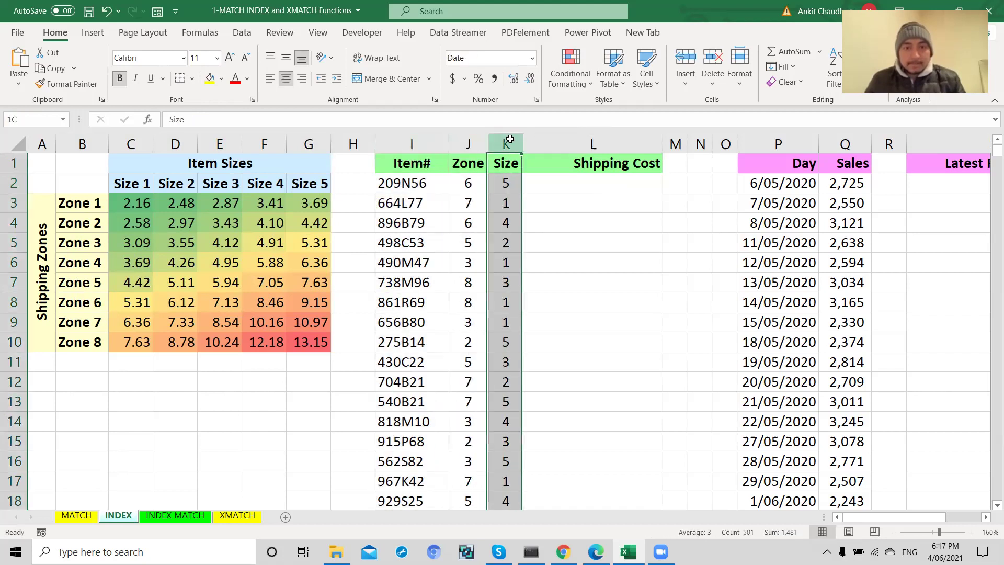
{"action": "left_click", "coordinate": [419, 183]}
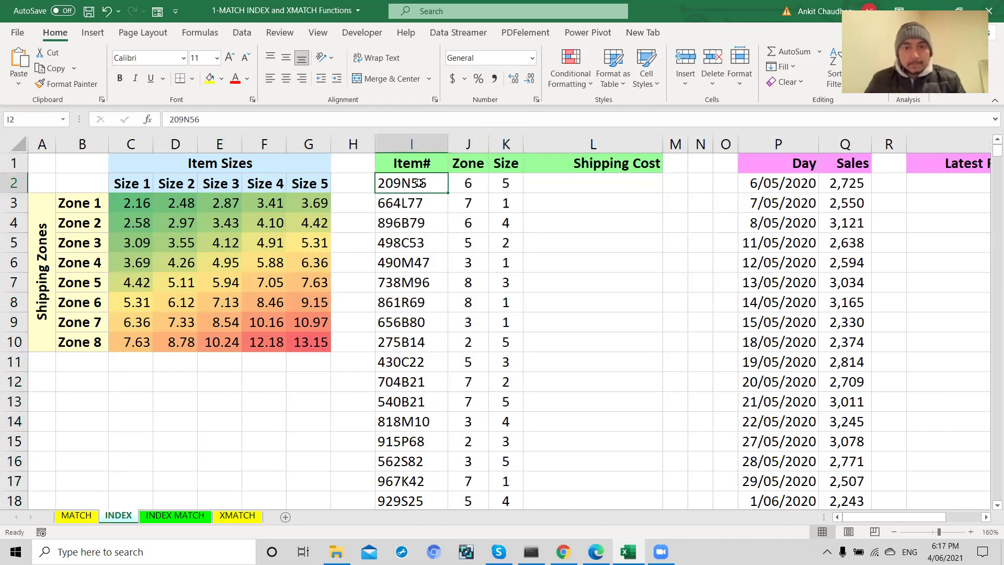
{"action": "left_click", "coordinate": [467, 183]}
{"action": "left_click", "coordinate": [507, 182]}
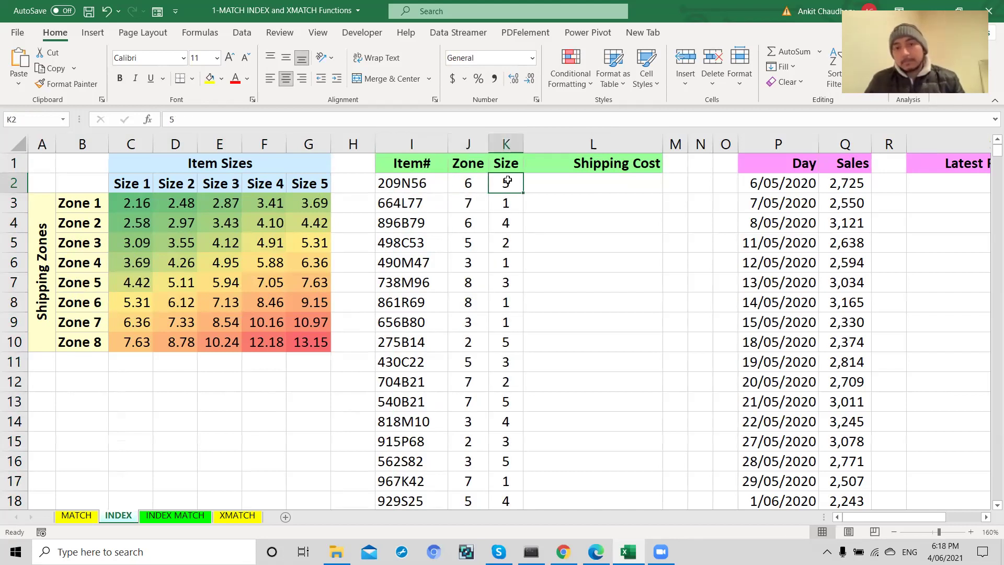
{"action": "left_click", "coordinate": [73, 205]}
{"action": "left_click_drag", "start_coordinate": [73, 205], "coordinate": [272, 343]}
{"action": "left_click_drag", "start_coordinate": [131, 185], "coordinate": [307, 343]}
{"action": "left_click", "coordinate": [419, 189]}
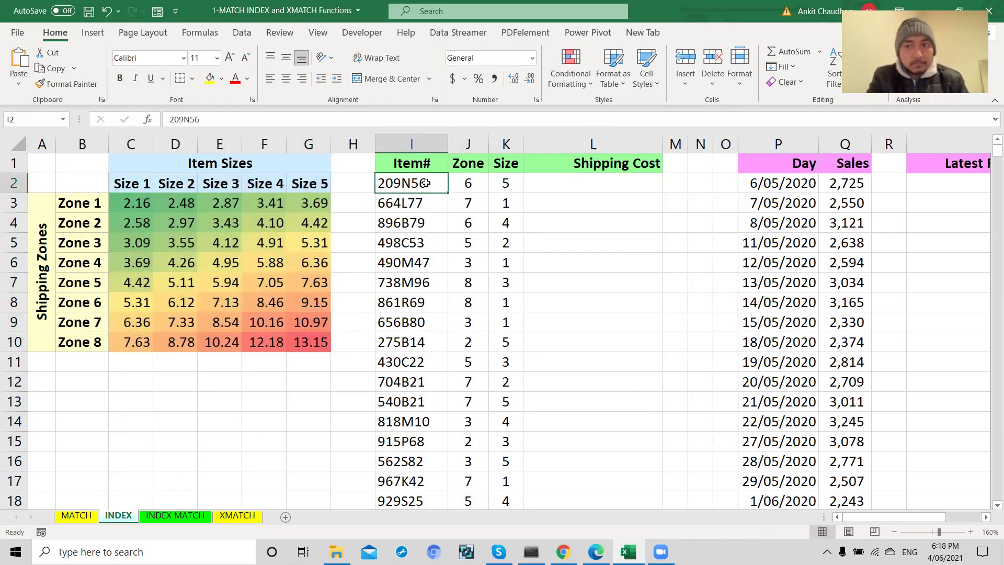
Enter =INDEX(C3:G10,J2,K2) in L2 to return the first item's shipping cost from the rate table
{"action": "left_click", "coordinate": [554, 189]}
{"action": "double_click", "coordinate": [554, 189]}
{"action": "type", "text": "=index("}
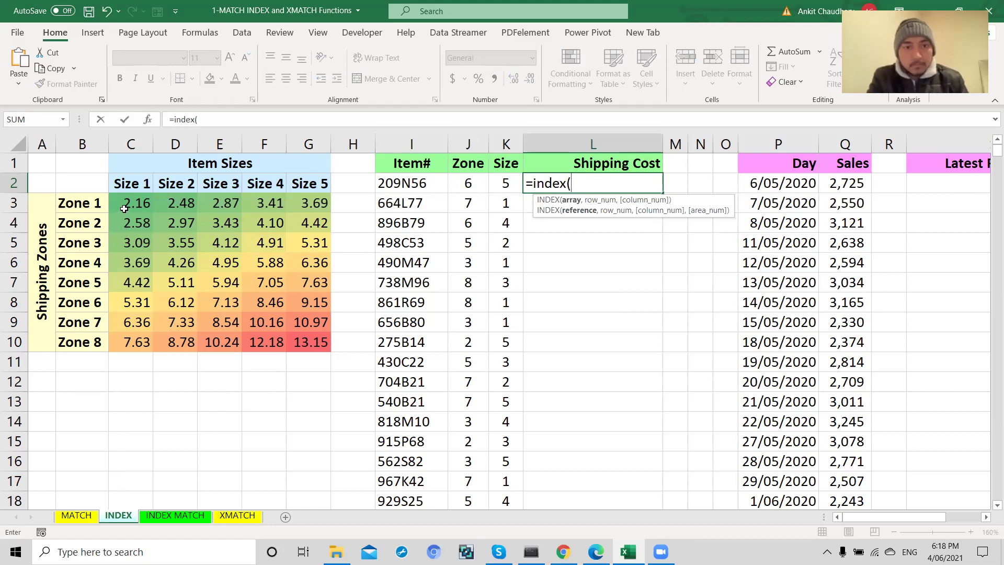
{"action": "left_click_drag", "start_coordinate": [125, 205], "coordinate": [309, 340]}
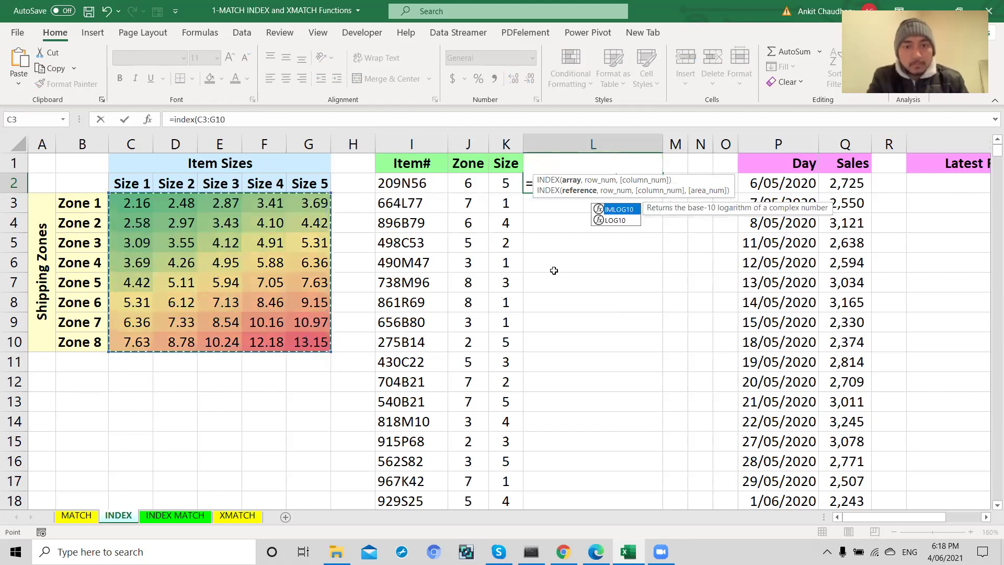
{"action": "type", "text": ","}
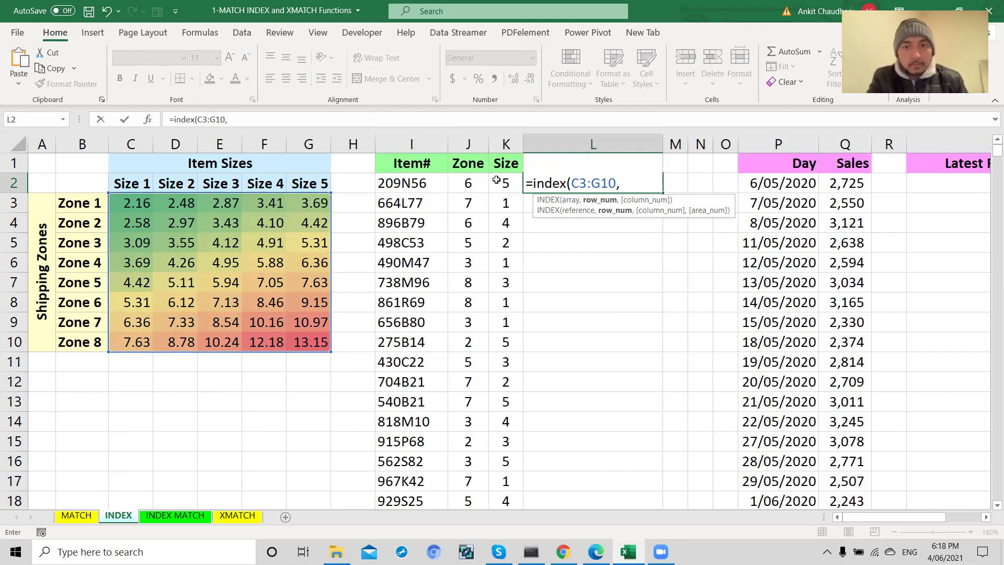
{"action": "left_click", "coordinate": [470, 184]}
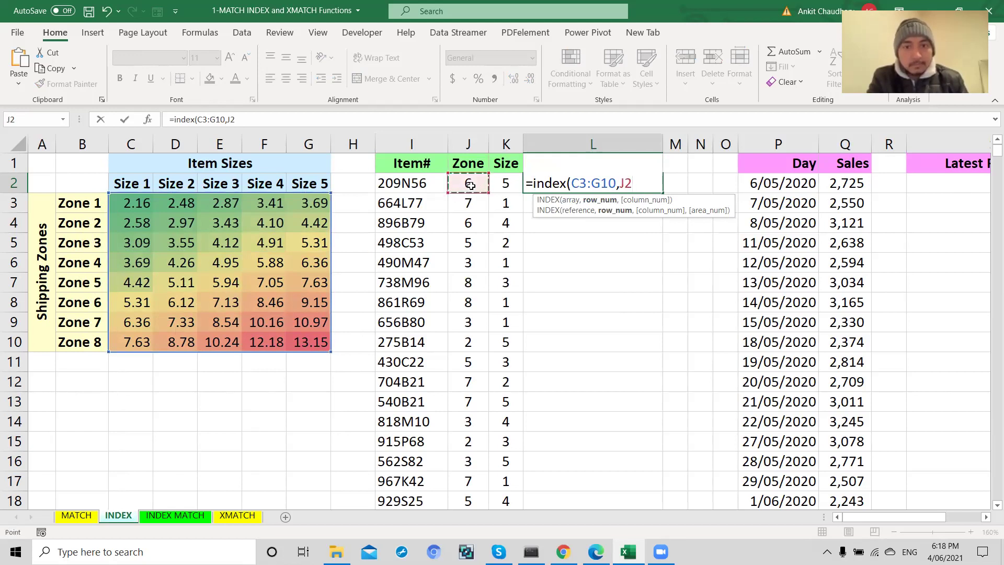
{"action": "type", "text": ","}
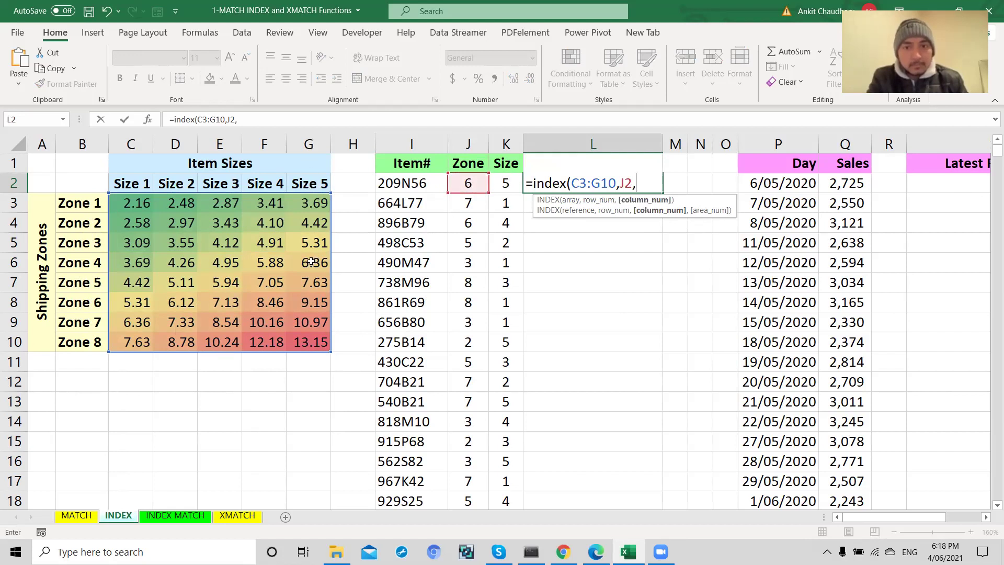
{"action": "left_click", "coordinate": [507, 185]}
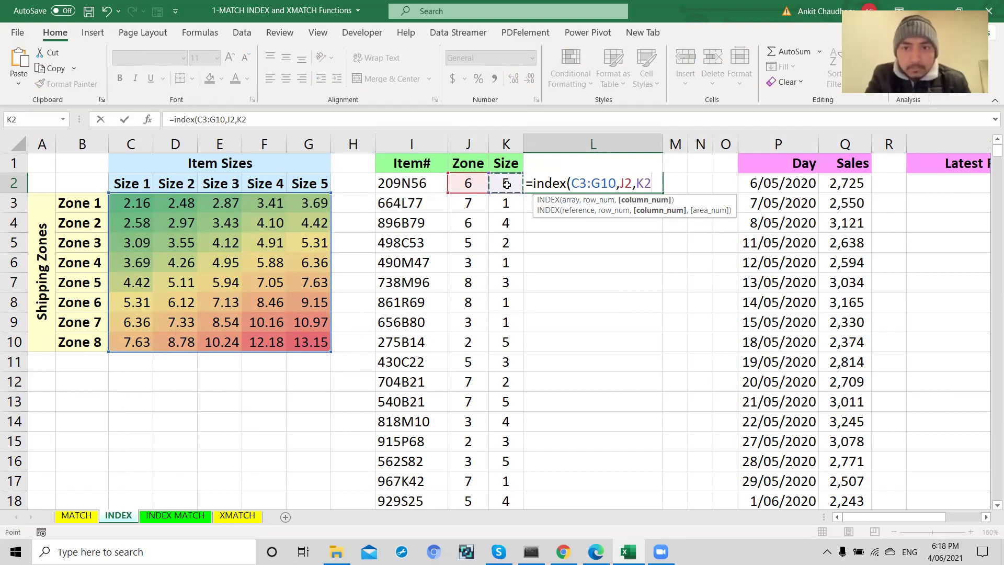
{"action": "type", "text": ","}
{"action": "key", "text": "BackSpace"}
{"action": "type", "text": ")"}
{"action": "key", "text": "Return"}
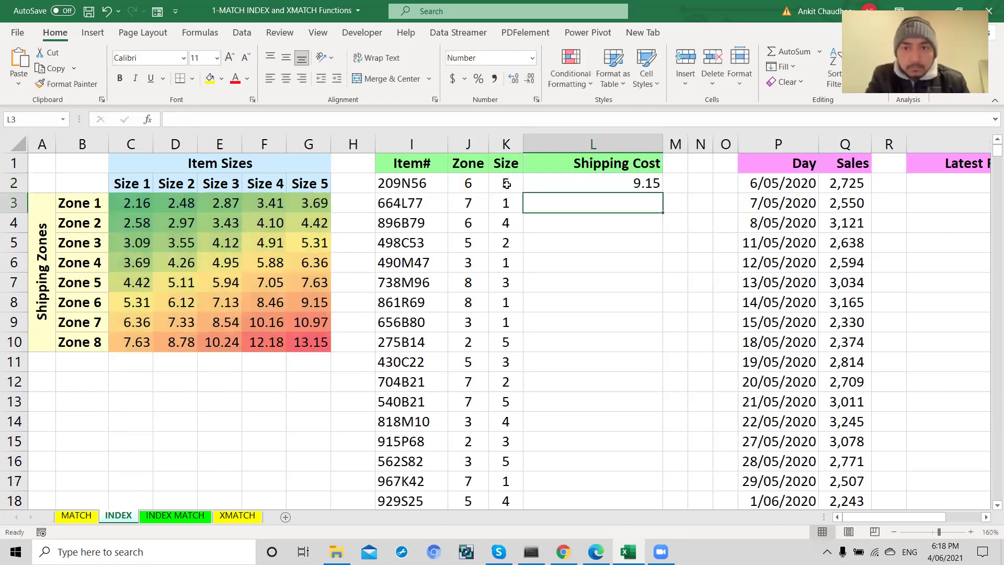
Compare the Zone 6, Size 5 rate with L2's result and inspect the array argument of its INDEX formula
{"action": "left_click", "coordinate": [319, 307]}
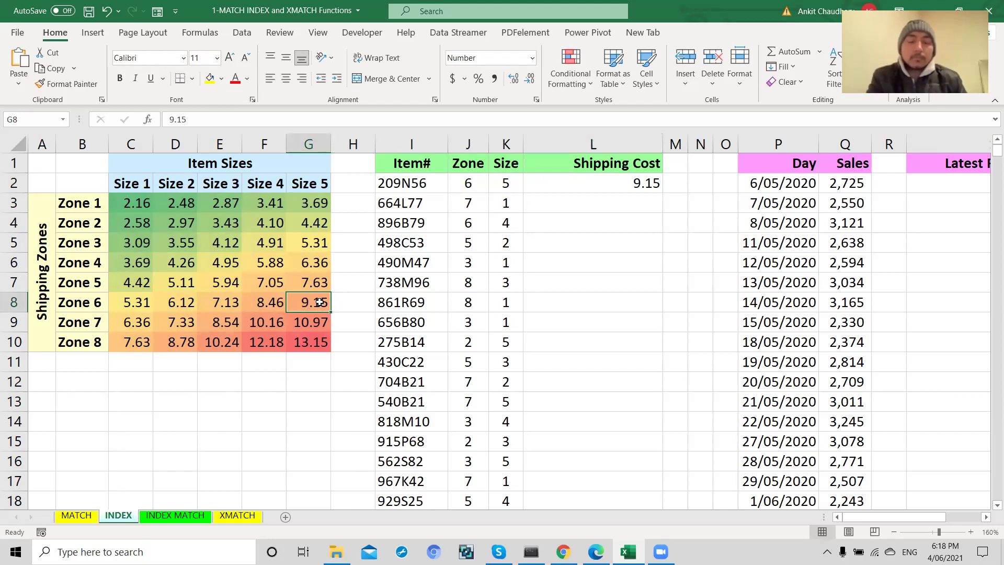
{"action": "left_click", "coordinate": [546, 188]}
{"action": "double_click", "coordinate": [550, 187]}
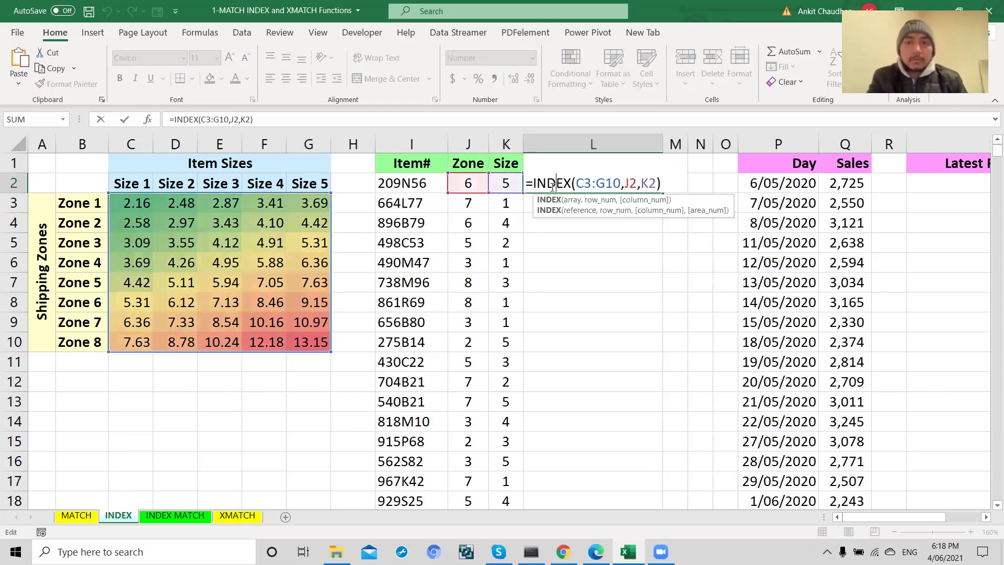
{"action": "left_click_drag", "start_coordinate": [576, 183], "coordinate": [584, 183]}
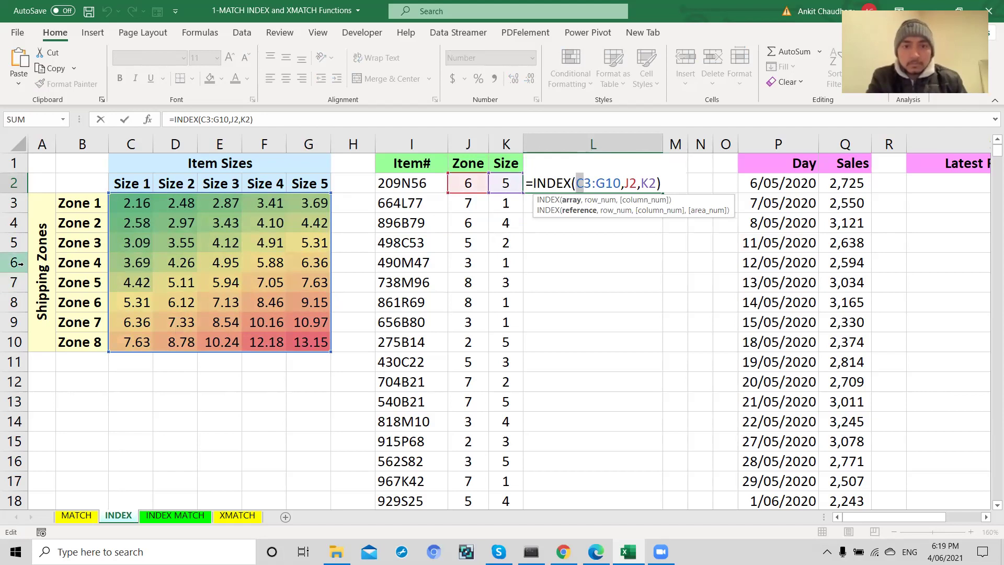
{"action": "left_click", "coordinate": [13, 303]}
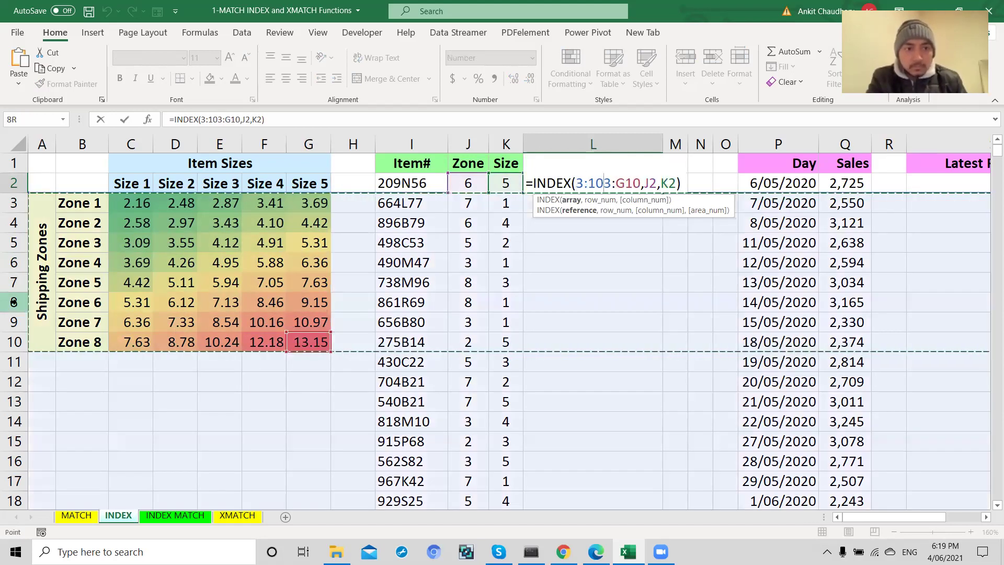
{"action": "key", "text": "Escape"}
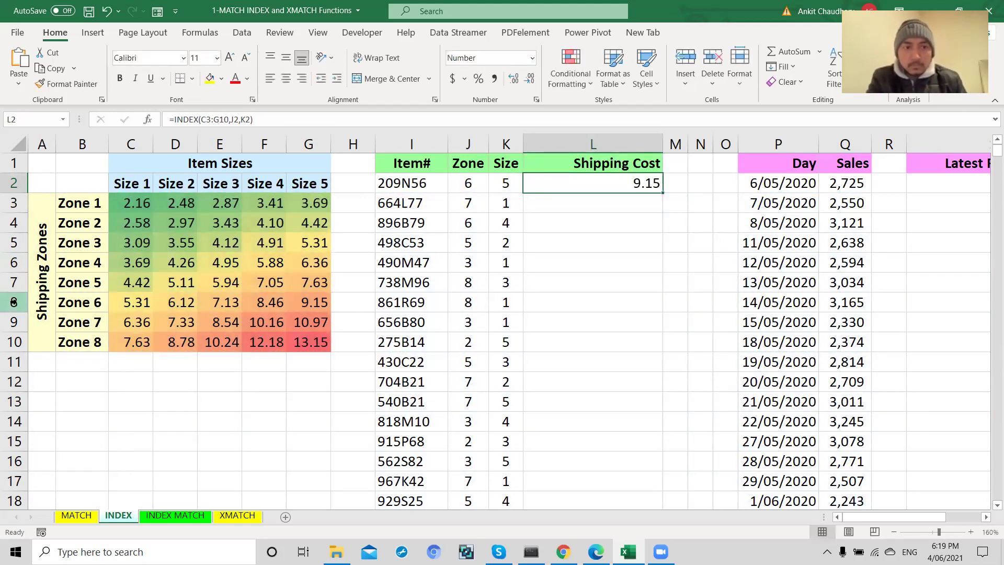
Trace the Zone 6 row and the Size 5 column to their intersecting rate and compare it with L2's shipping cost
{"action": "left_click", "coordinate": [16, 302]}
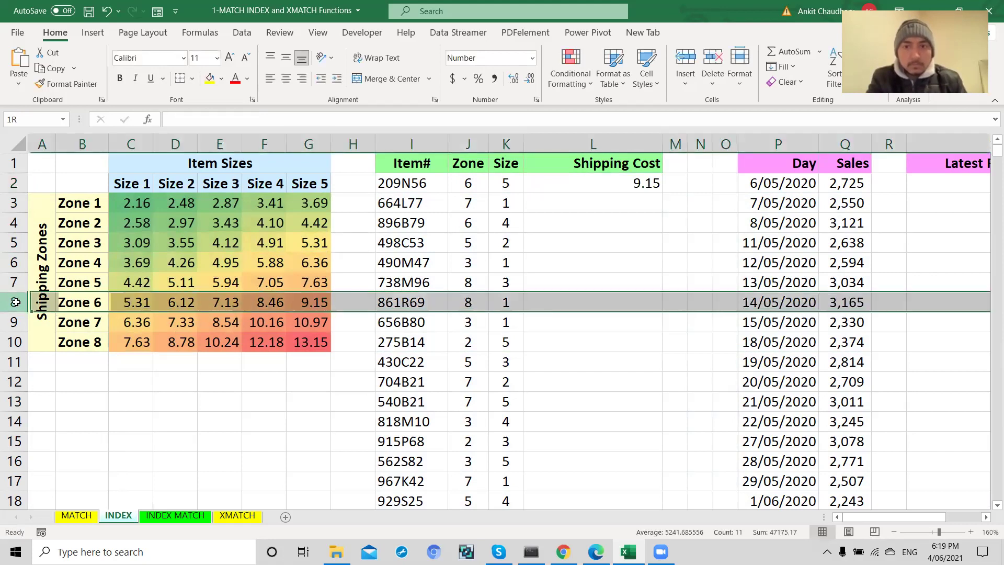
{"action": "left_click", "coordinate": [308, 137]}
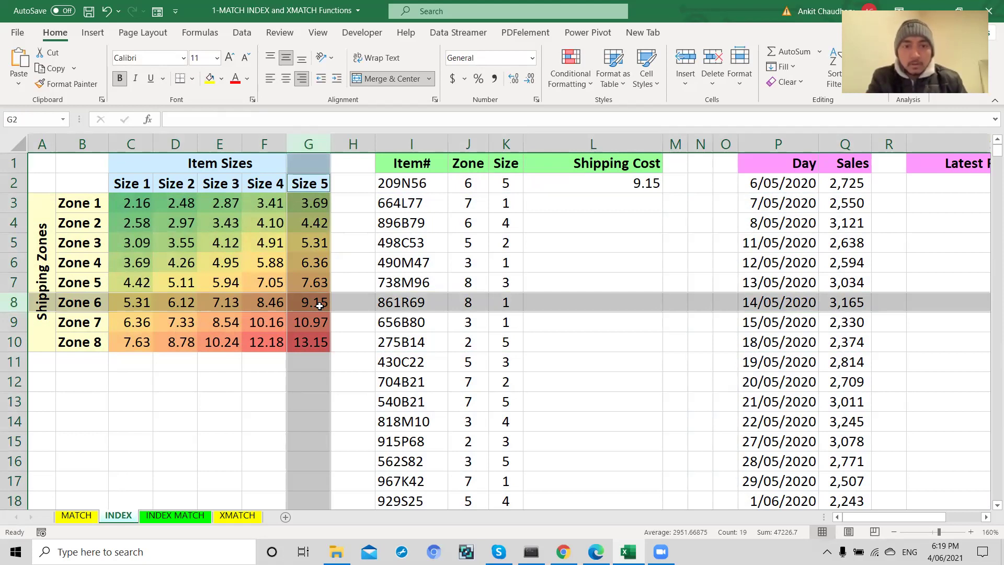
{"action": "left_click", "coordinate": [605, 184]}
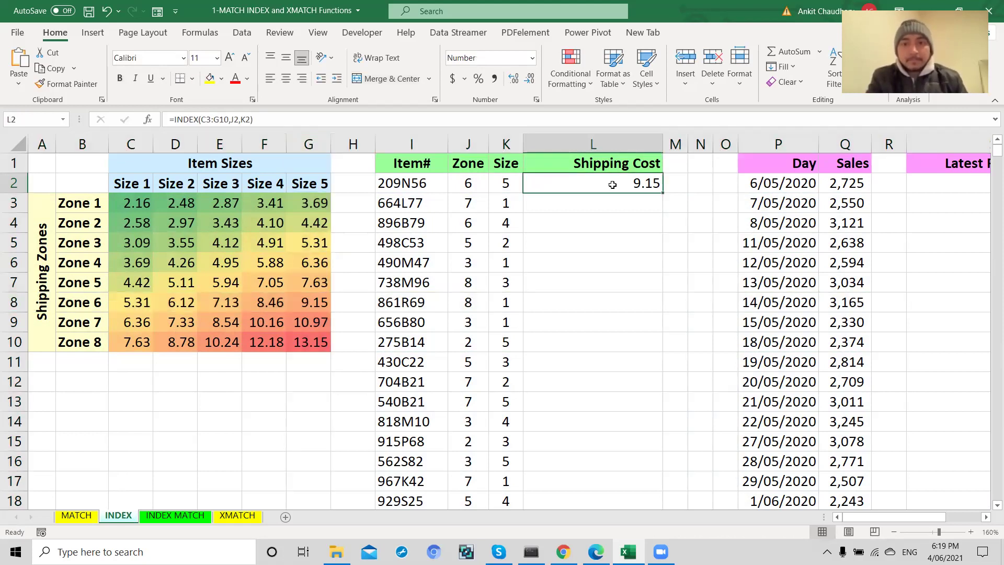
{"action": "left_click", "coordinate": [409, 184]}
Fill L2's INDEX formula with its relative array down the Shipping Cost column and inspect the array reference in L7
{"action": "left_click", "coordinate": [575, 181]}
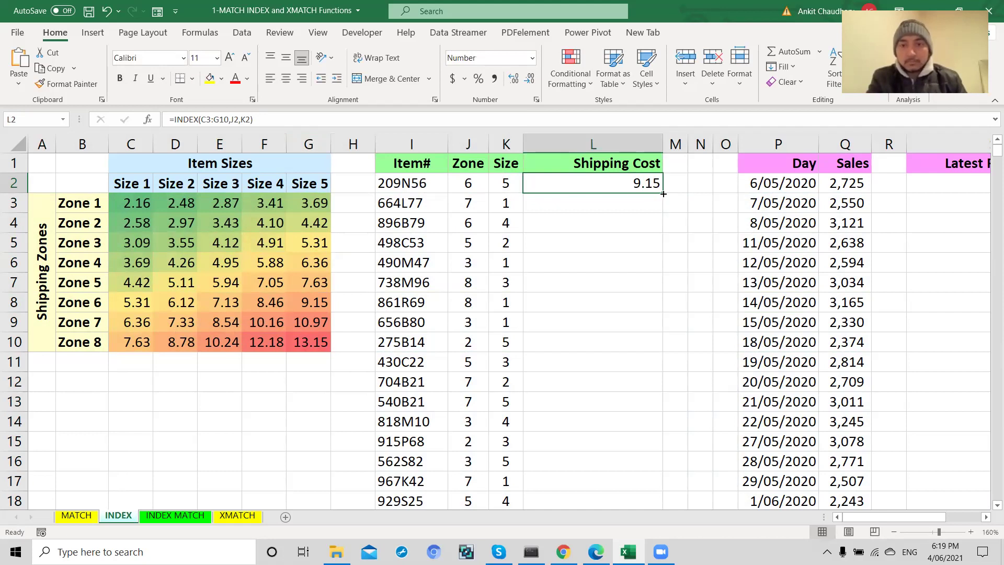
{"action": "double_click", "coordinate": [663, 193]}
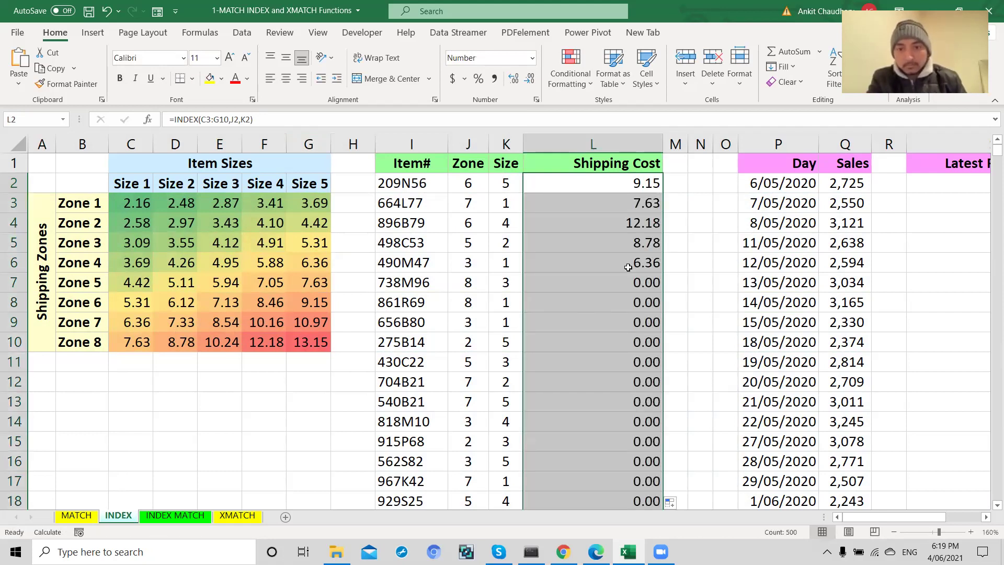
{"action": "left_click", "coordinate": [625, 283]}
{"action": "double_click", "coordinate": [624, 282]}
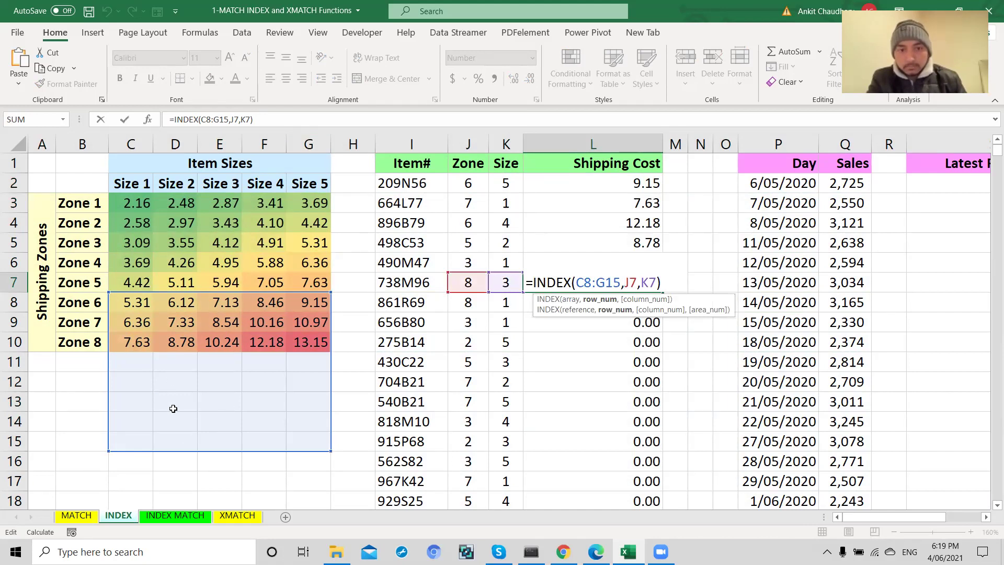
{"action": "key", "text": "Escape"}
Make the array reference in L2's INDEX formula absolute as $C$3:$G$10
{"action": "left_click", "coordinate": [617, 183]}
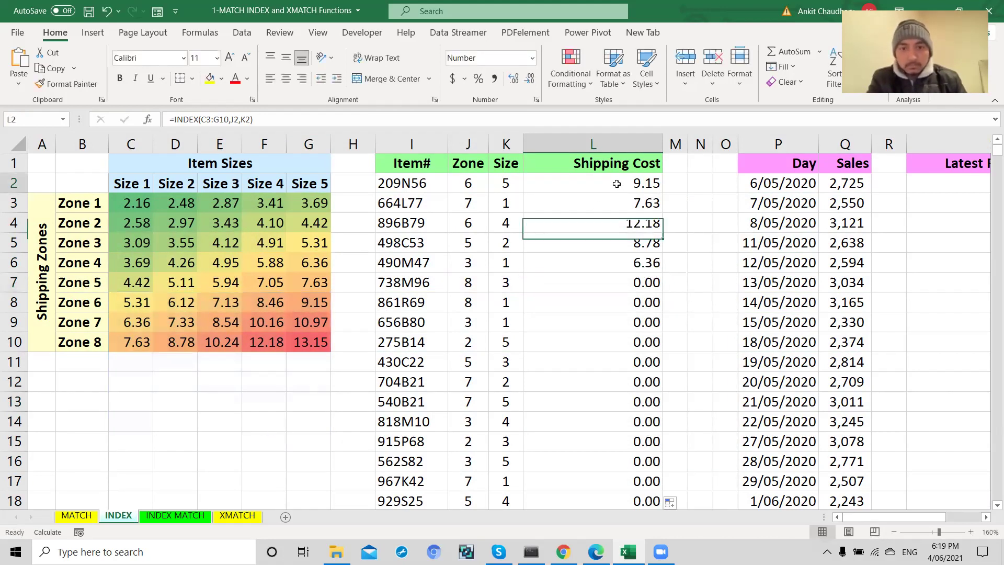
{"action": "double_click", "coordinate": [616, 183]}
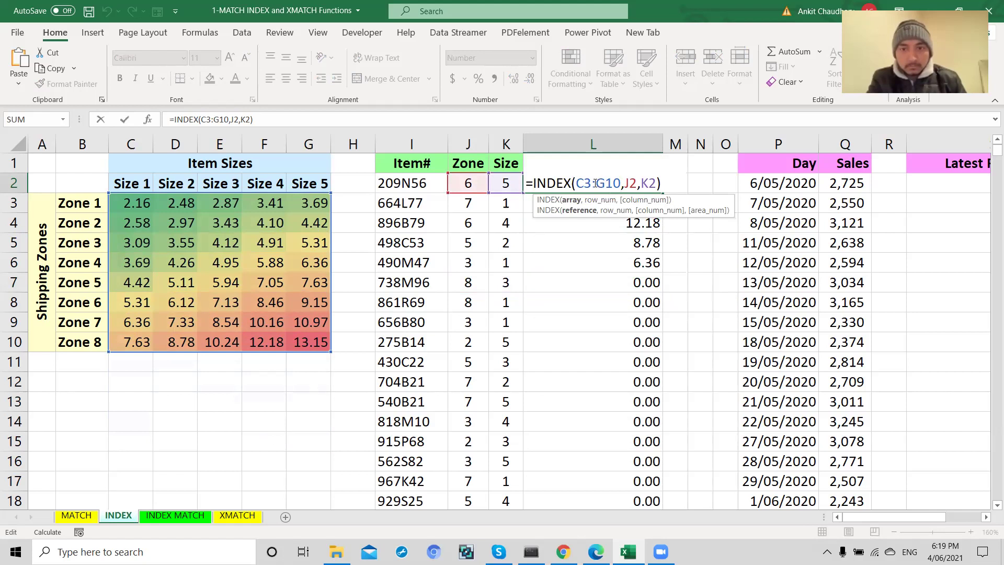
{"action": "double_click", "coordinate": [577, 183]}
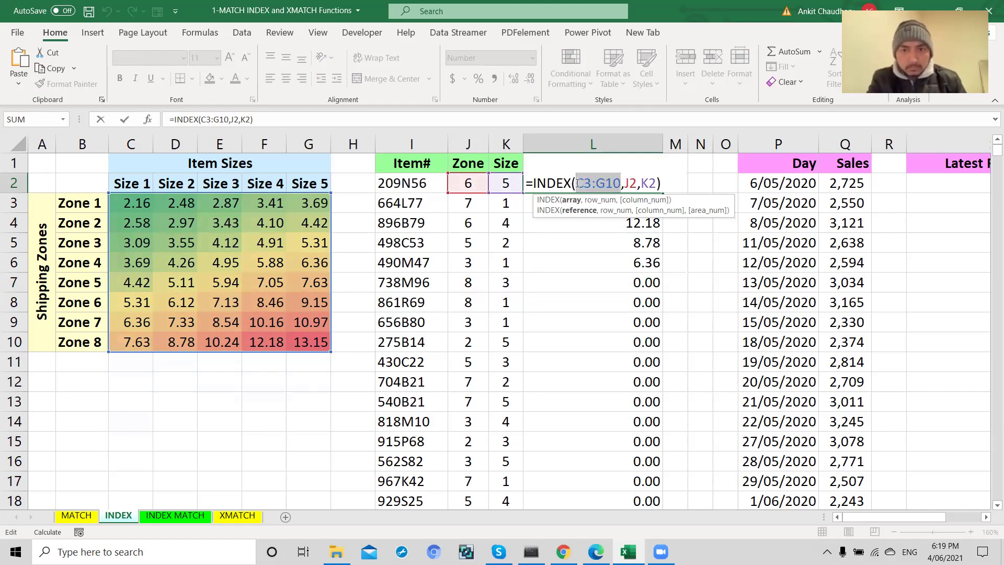
{"action": "key", "text": "F4"}
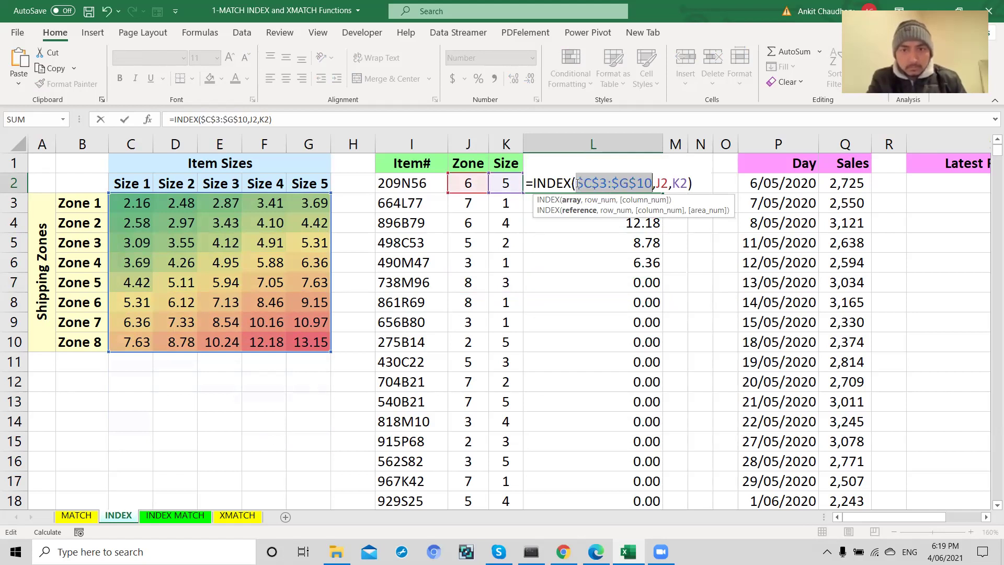
{"action": "key", "text": "Right"}
{"action": "key", "text": "Right"}
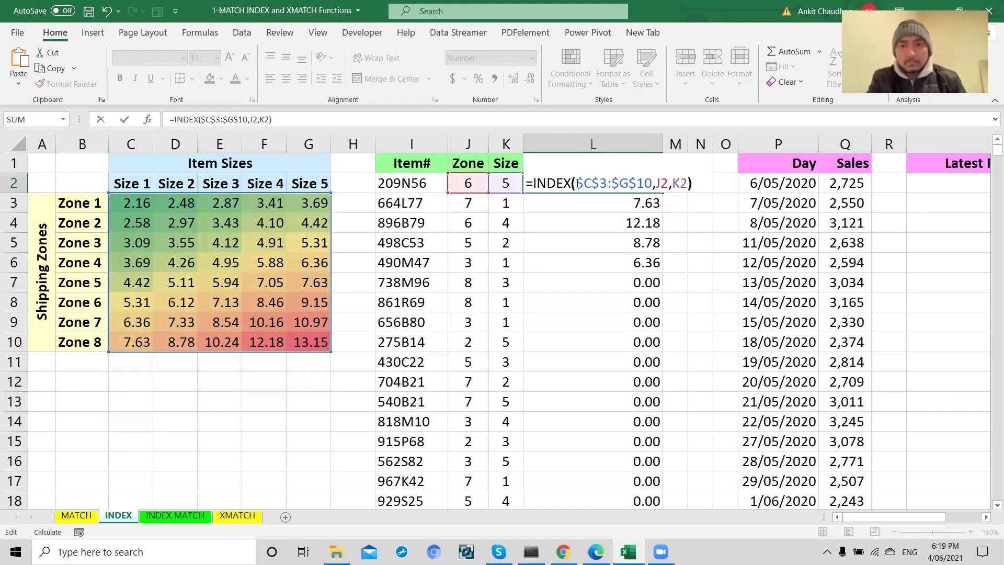
{"action": "key", "text": "Return"}
Fill L2's corrected INDEX formula down the Shipping Cost column and look over the filled rows
{"action": "left_click", "coordinate": [627, 183]}
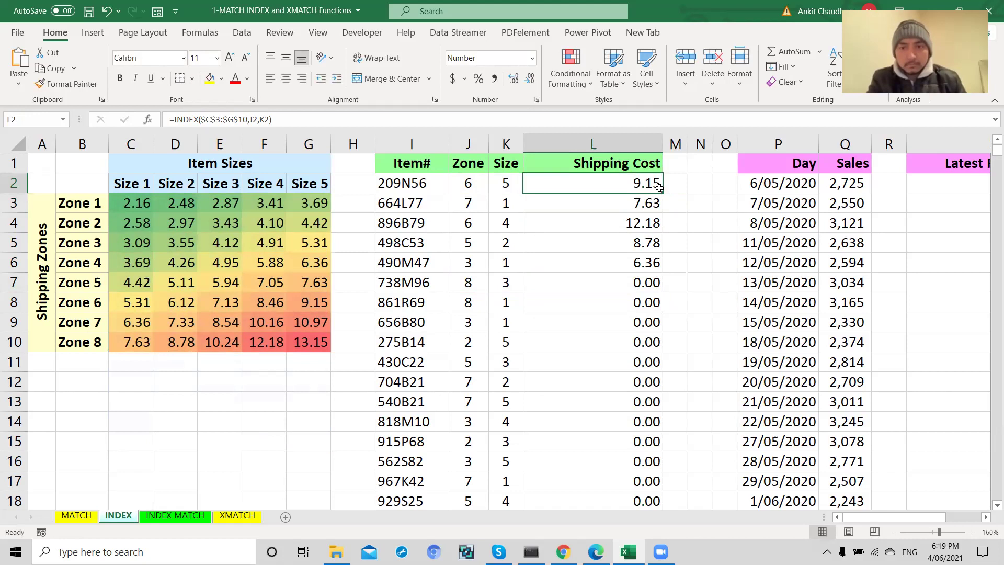
{"action": "double_click", "coordinate": [661, 192]}
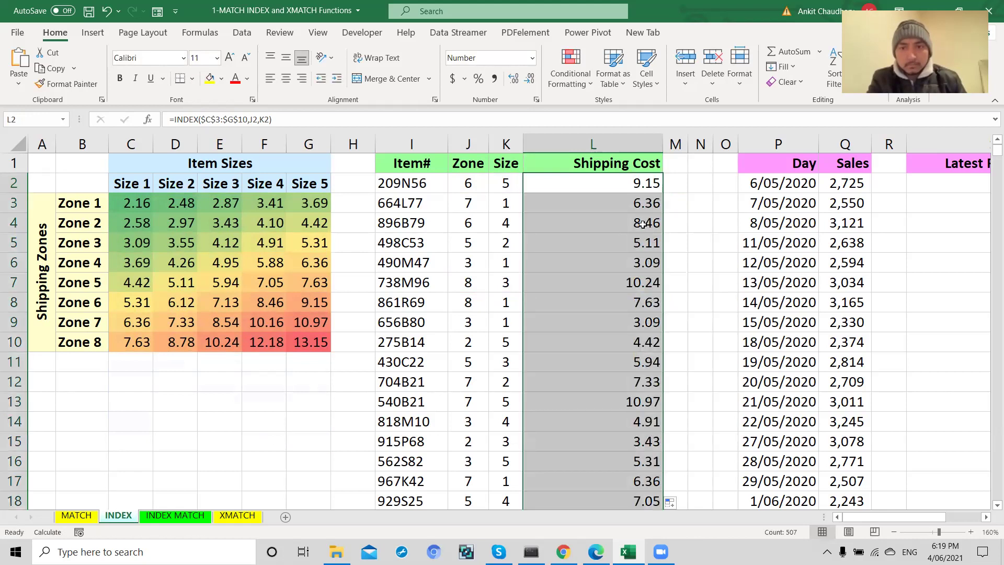
{"action": "scroll", "coordinate": [620, 287], "scroll_direction": "down", "scroll_amount": 10}
{"action": "scroll", "coordinate": [620, 287], "scroll_direction": "up", "scroll_amount": 11}
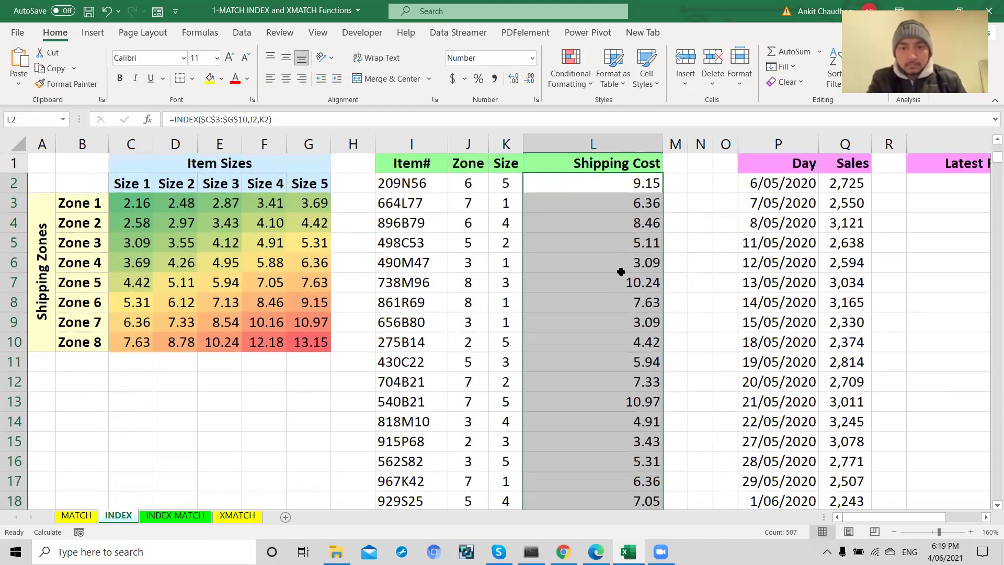
Examine the absolute array reference in L2's INDEX formula without changing it
{"action": "left_click", "coordinate": [591, 181]}
{"action": "double_click", "coordinate": [653, 186]}
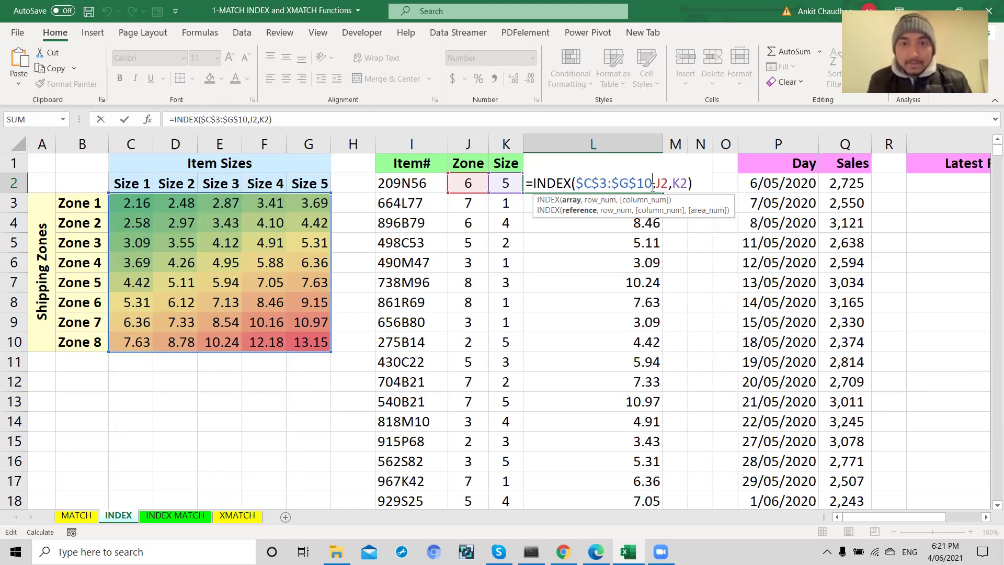
{"action": "left_click_drag", "start_coordinate": [652, 184], "coordinate": [578, 184]}
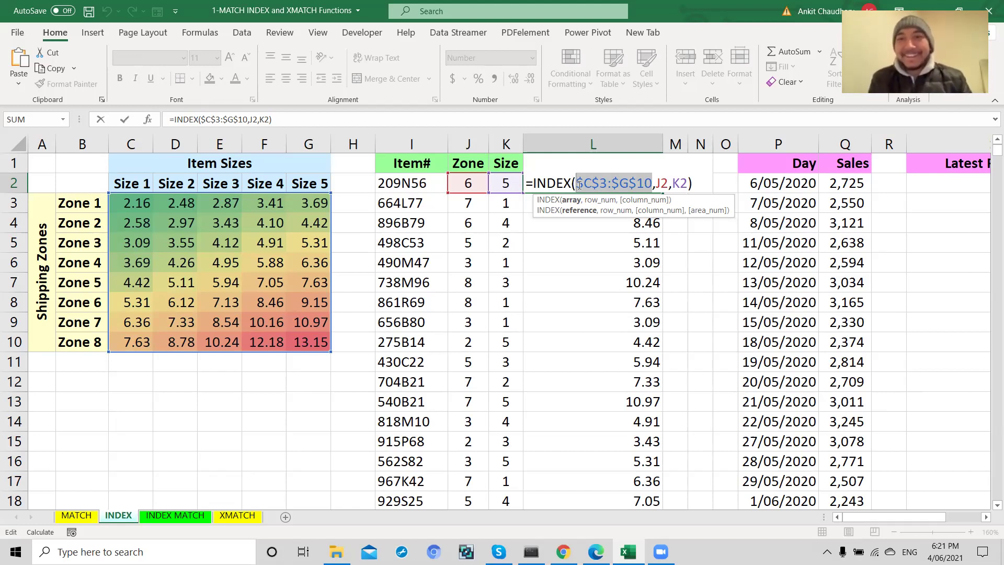
{"action": "key", "text": "ctrl+Return"}
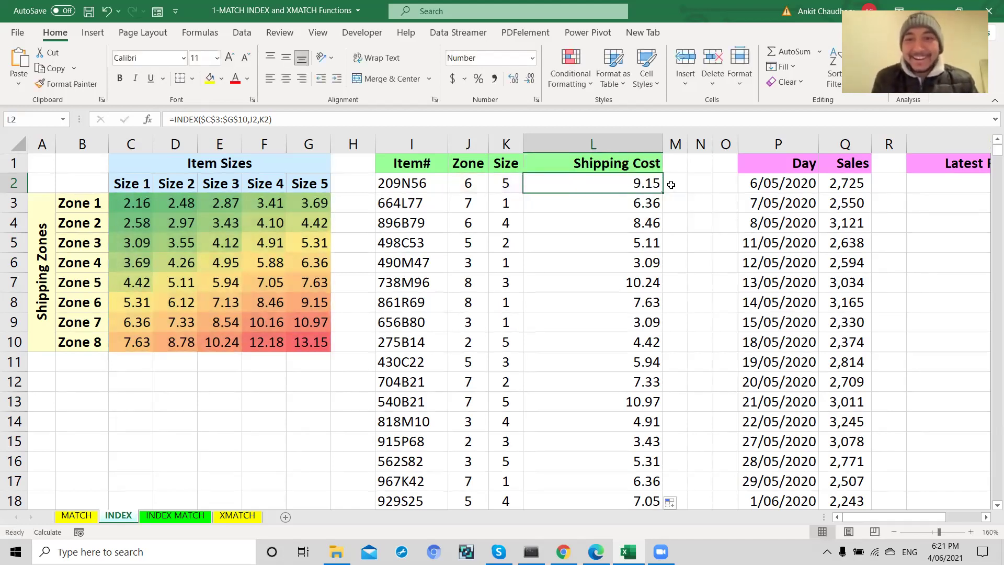
{"action": "left_click", "coordinate": [672, 184]}
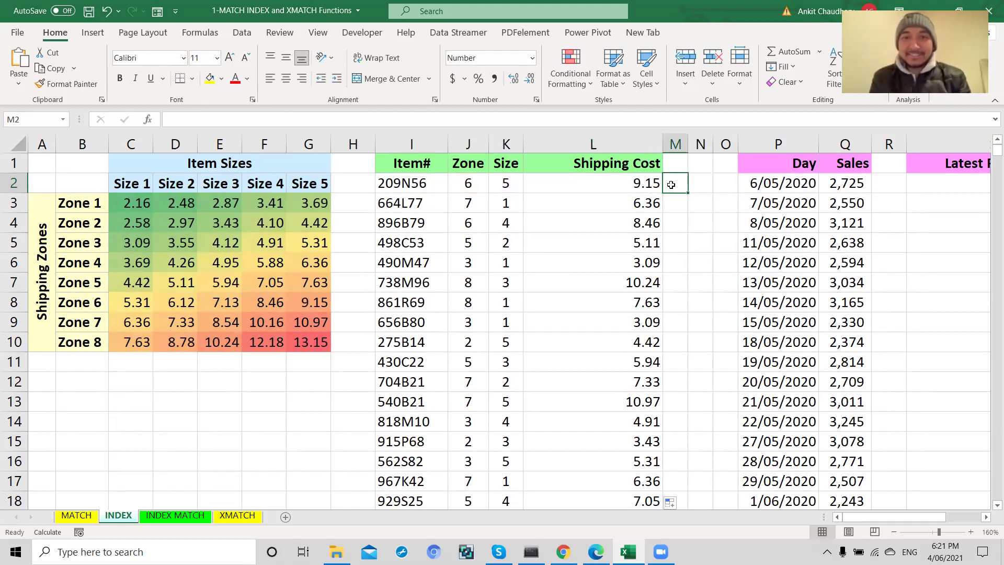
Switch to Chrome and search Google in a new tab for "f4 key in mac"
{"action": "left_click", "coordinate": [563, 552]}
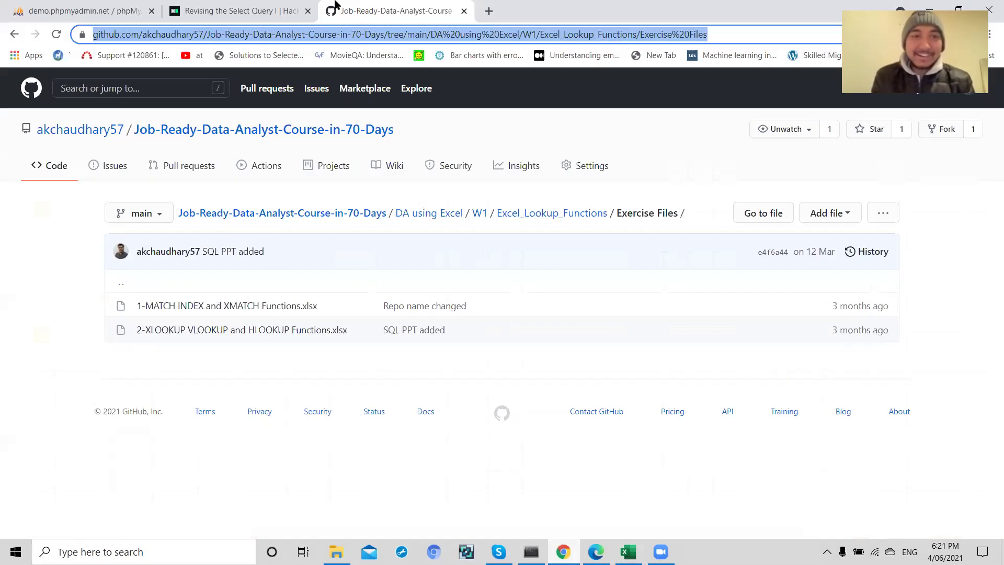
{"action": "left_click", "coordinate": [489, 11]}
{"action": "type", "text": "f4 key in mac"}
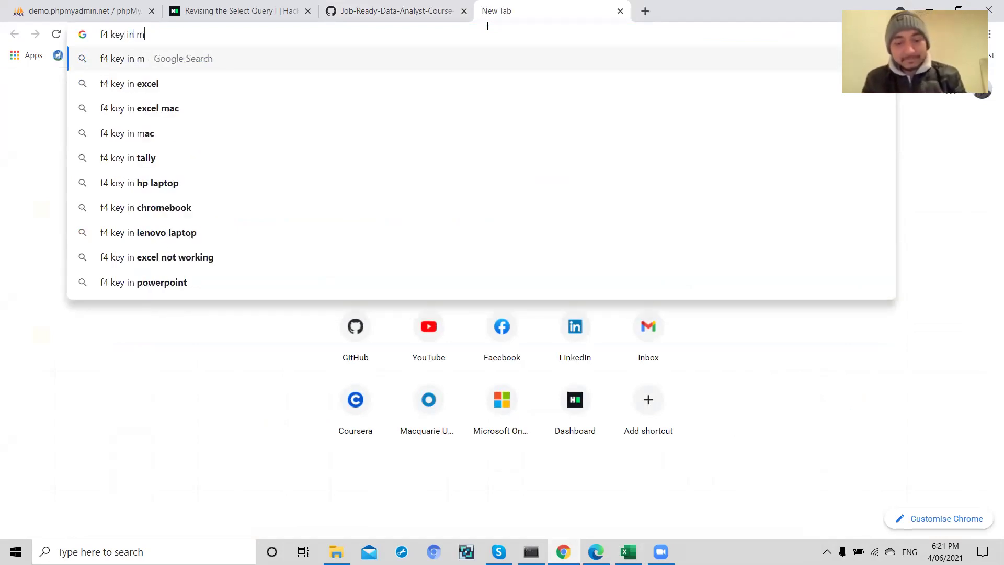
{"action": "key", "text": "Return"}
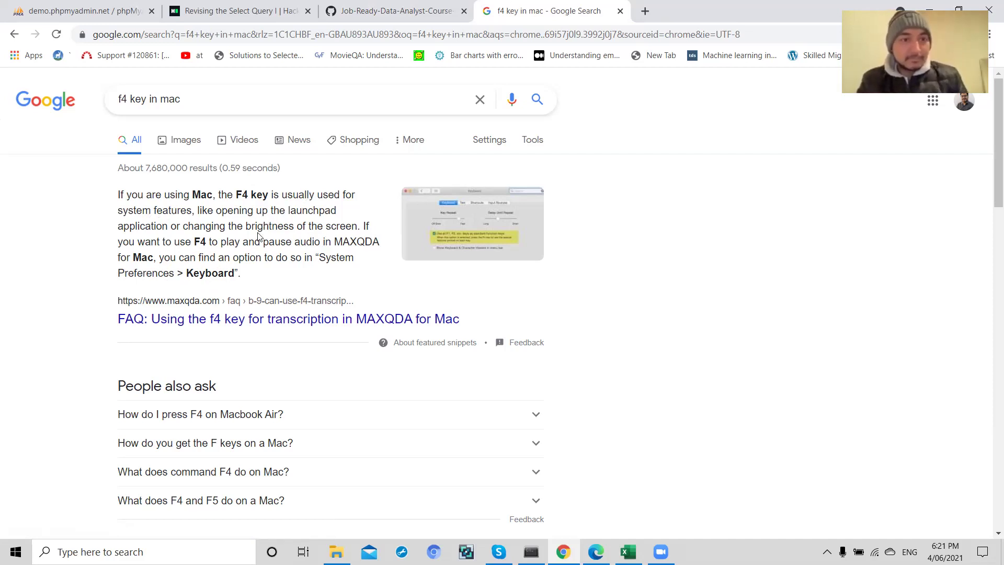
Expand the related question "How do I press F4 on Macbook Air?" and read its answer
{"action": "scroll", "coordinate": [230, 278], "scroll_direction": "down", "scroll_amount": 1}
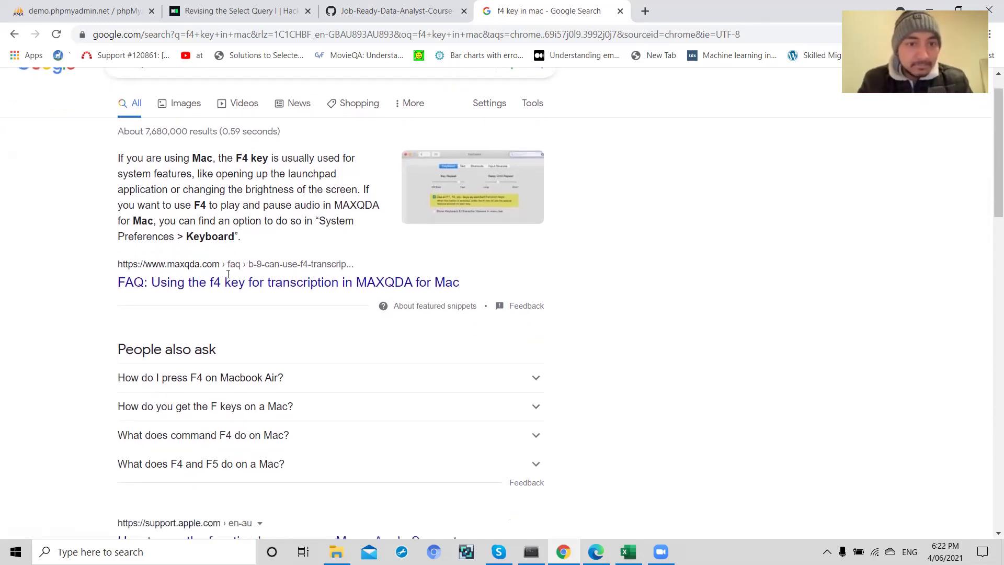
{"action": "scroll", "coordinate": [226, 317], "scroll_direction": "down", "scroll_amount": 1}
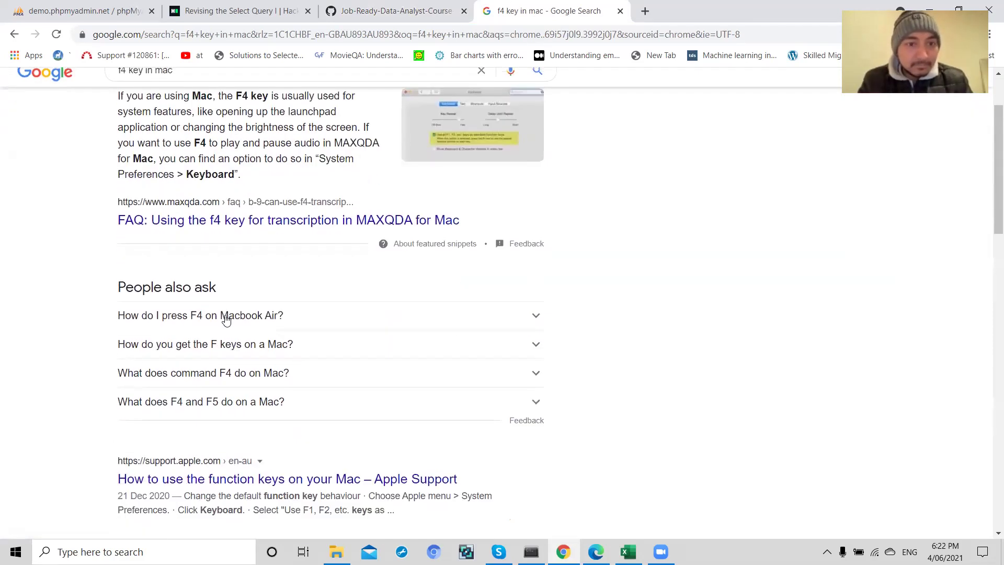
{"action": "left_click", "coordinate": [226, 320]}
{"action": "scroll", "coordinate": [226, 320], "scroll_direction": "down", "scroll_amount": 1}
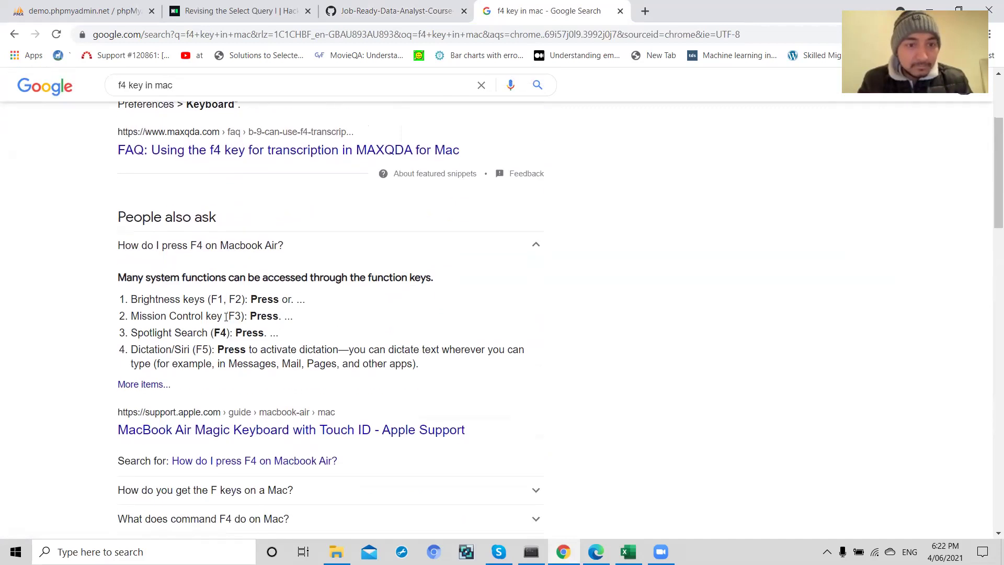
Expand the related question "How do you get the F keys on a Mac?" and examine the Fn key instruction
{"action": "scroll", "coordinate": [255, 314], "scroll_direction": "down", "scroll_amount": 3}
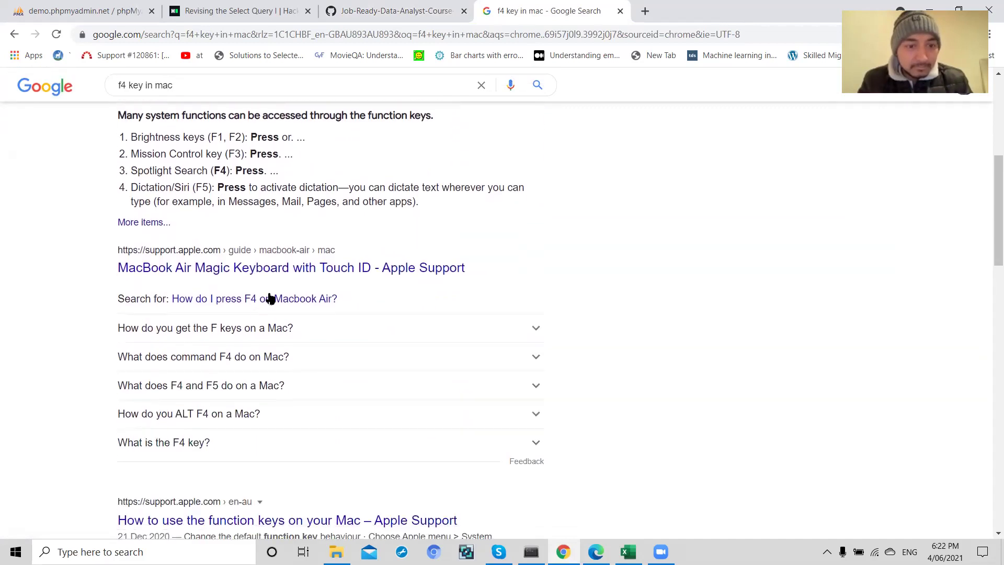
{"action": "left_click", "coordinate": [270, 328]}
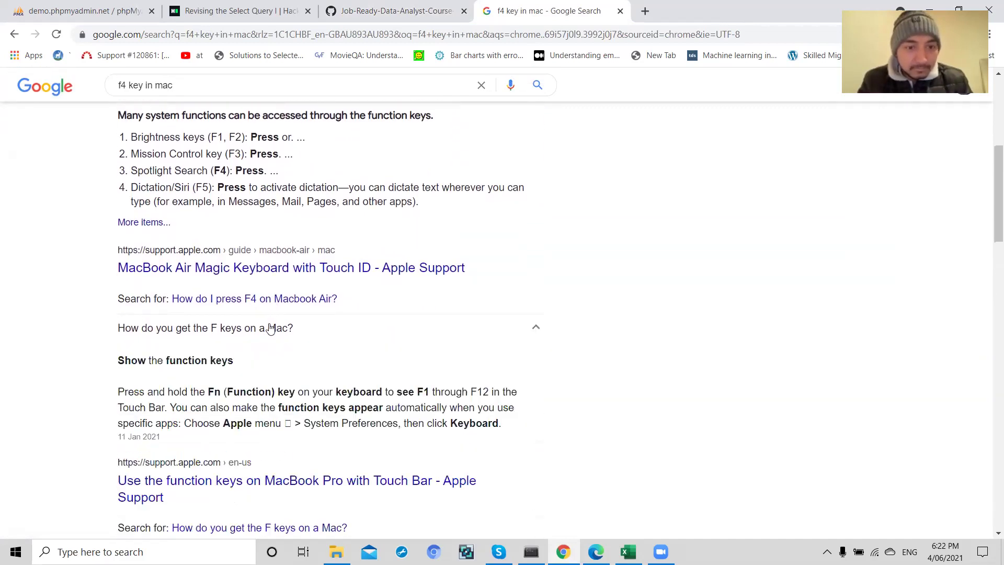
{"action": "scroll", "coordinate": [270, 328], "scroll_direction": "down", "scroll_amount": 1}
{"action": "double_click", "coordinate": [212, 318]}
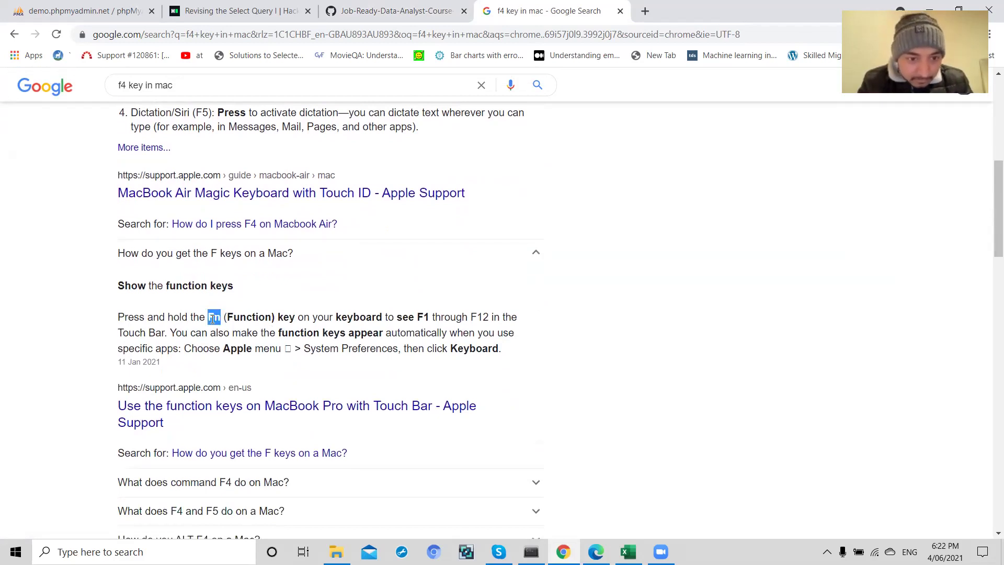
{"action": "double_click", "coordinate": [286, 318]}
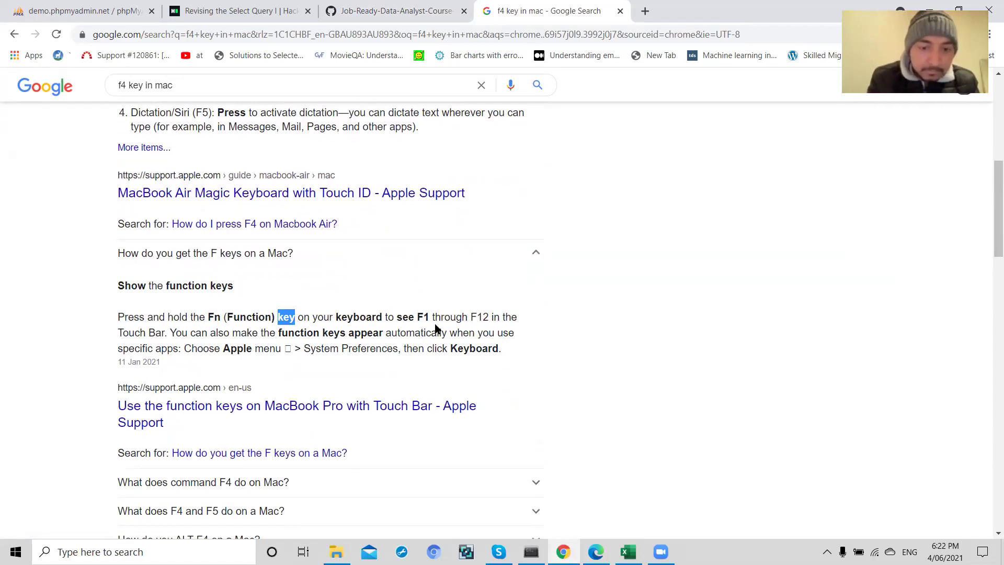
Read the answer to "What does command F4 do on Mac?" and close the search results tab
{"action": "scroll", "coordinate": [438, 328], "scroll_direction": "down", "scroll_amount": 3}
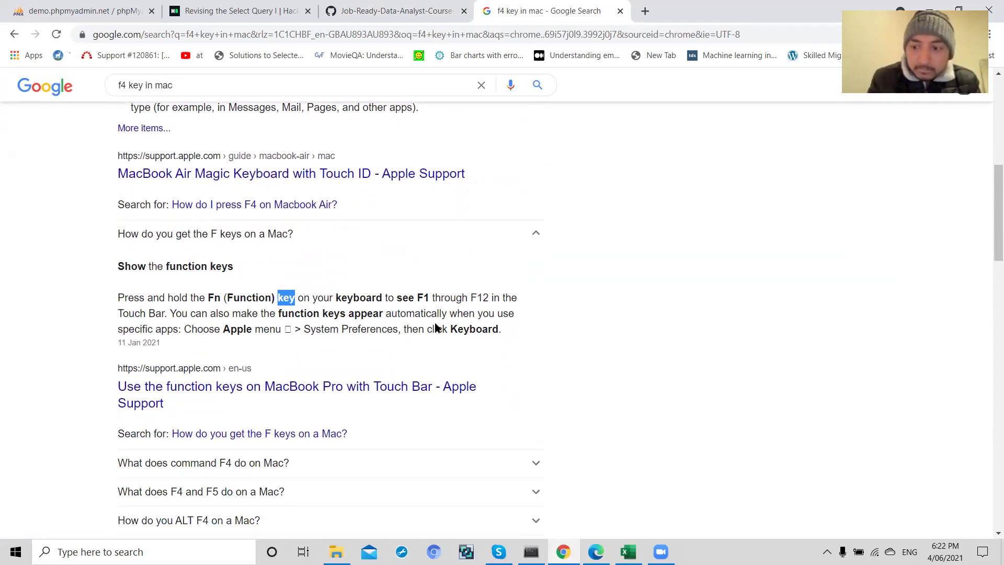
{"action": "left_click", "coordinate": [444, 312]}
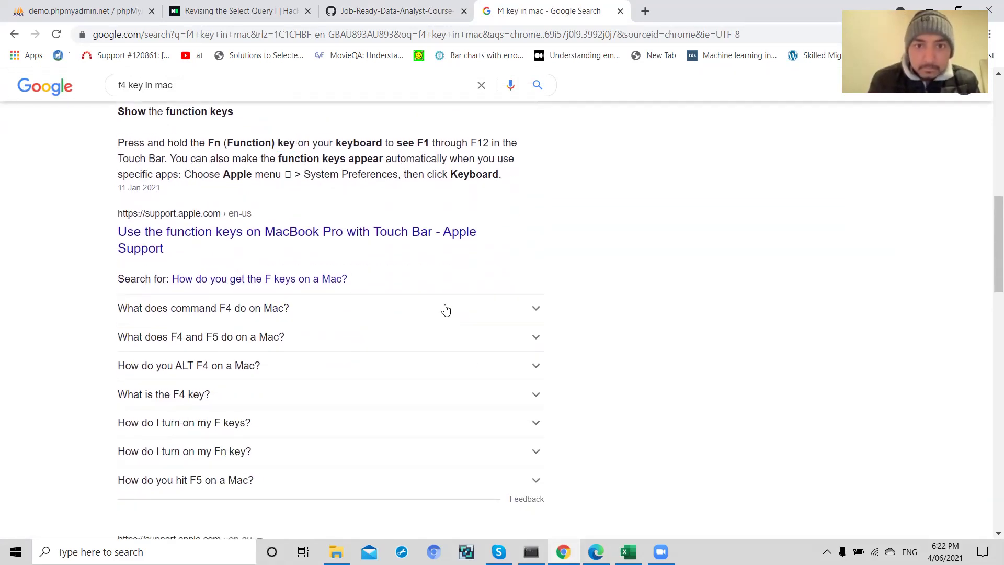
{"action": "scroll", "coordinate": [444, 309], "scroll_direction": "down", "scroll_amount": 2}
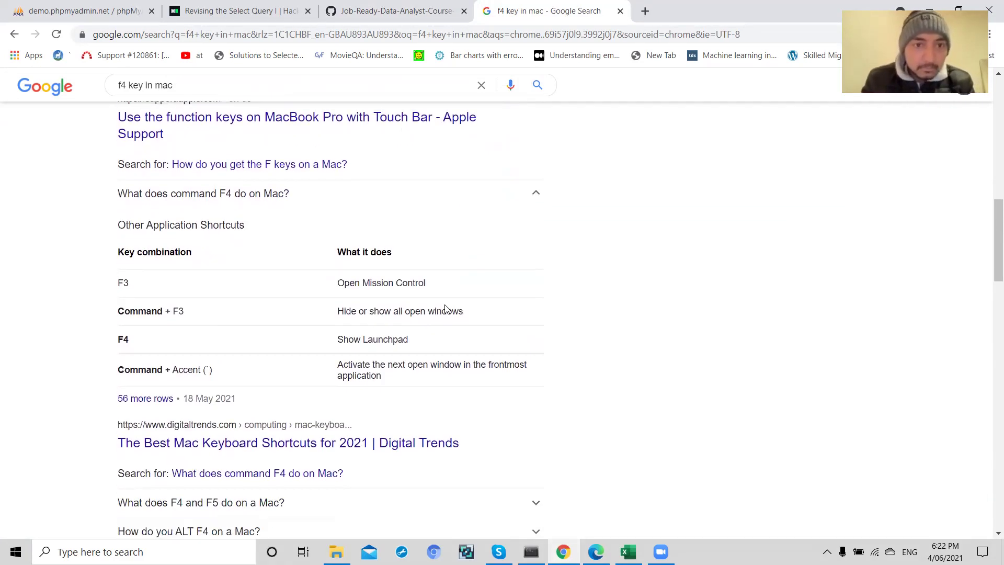
{"action": "scroll", "coordinate": [446, 309], "scroll_direction": "down", "scroll_amount": 1}
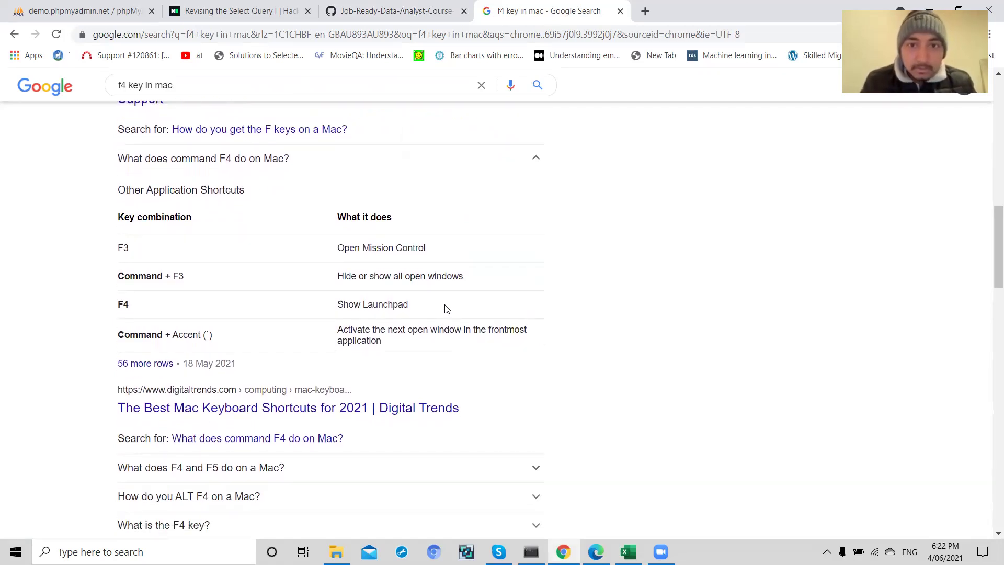
{"action": "scroll", "coordinate": [446, 308], "scroll_direction": "down", "scroll_amount": 2}
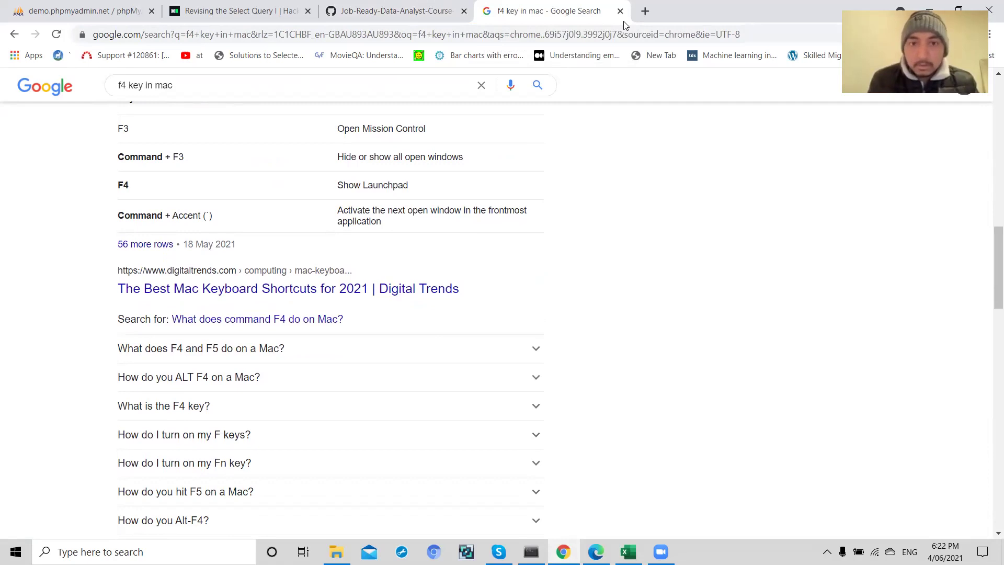
{"action": "key", "text": "ctrl+shift+Page_Up"}
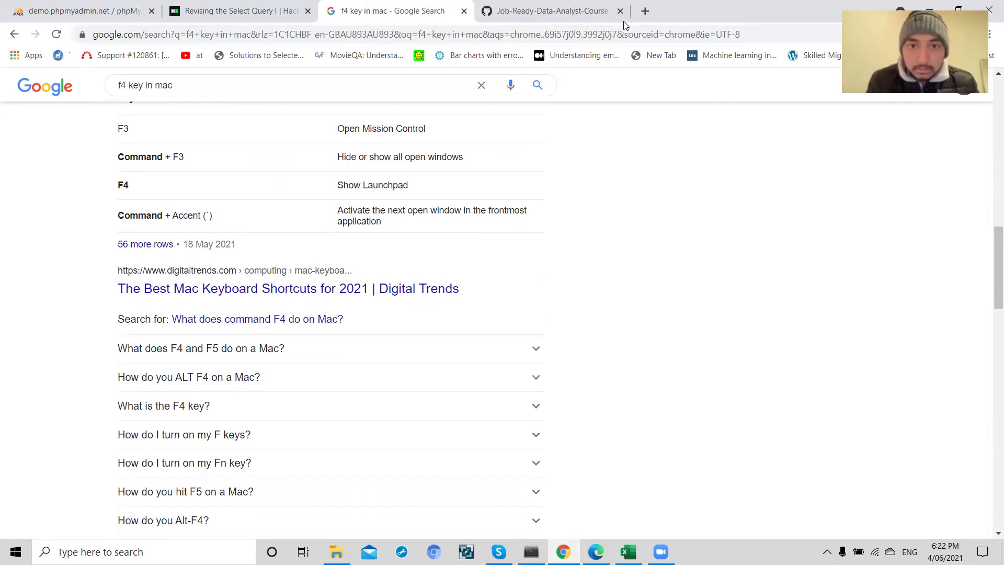
{"action": "key", "text": "ctrl+w"}
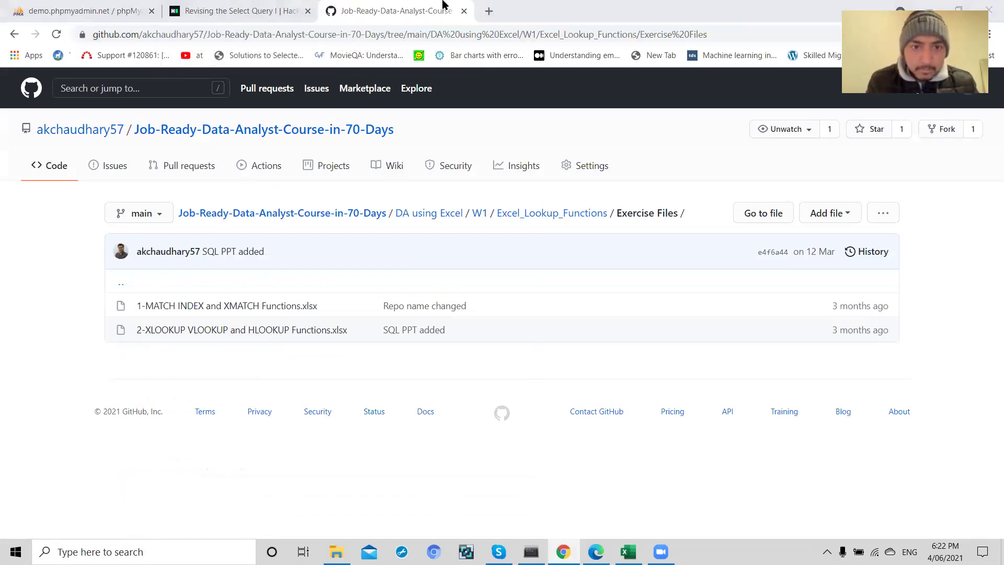
Switch to the Excel workbook and examine the INDEX formula for the first shipping cost in L2
{"action": "key", "text": "alt+Tab"}
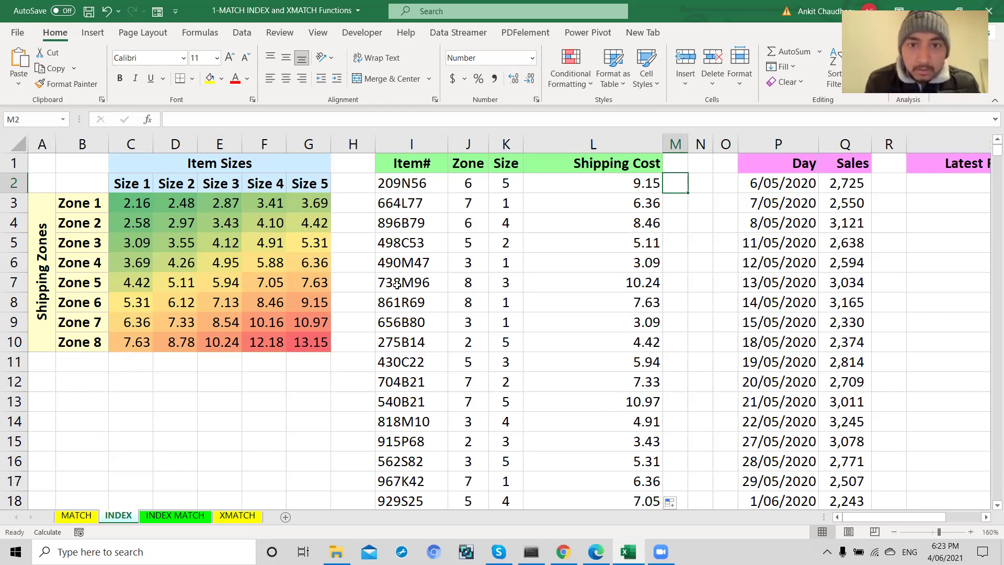
{"action": "left_click", "coordinate": [362, 191]}
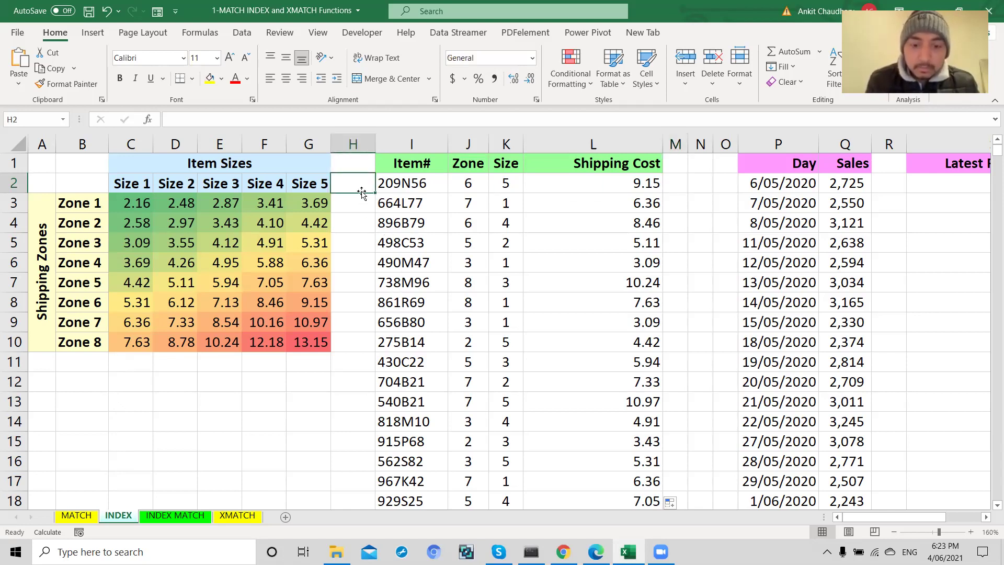
{"action": "left_click", "coordinate": [363, 200]}
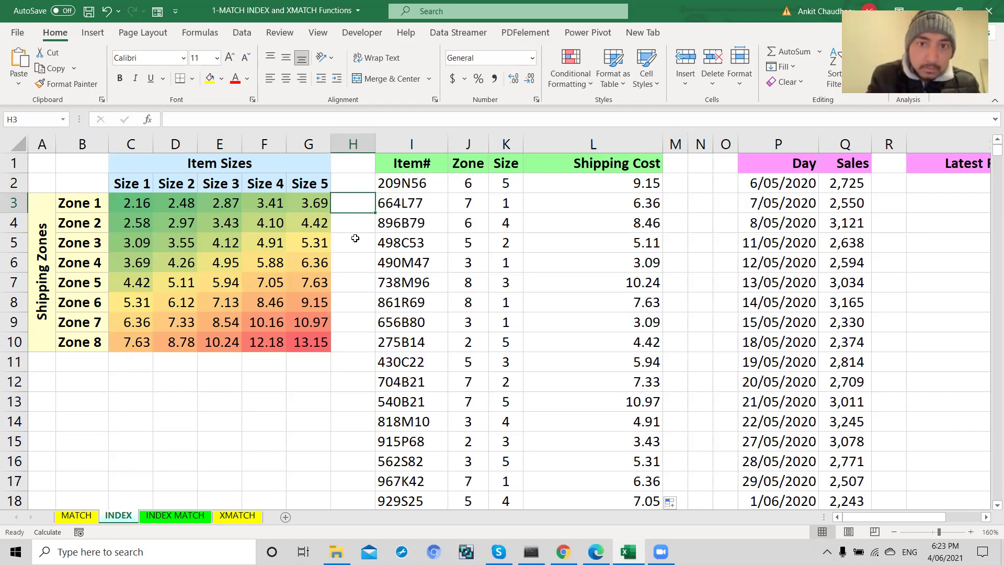
{"action": "left_click_drag", "start_coordinate": [351, 341], "coordinate": [362, 206]}
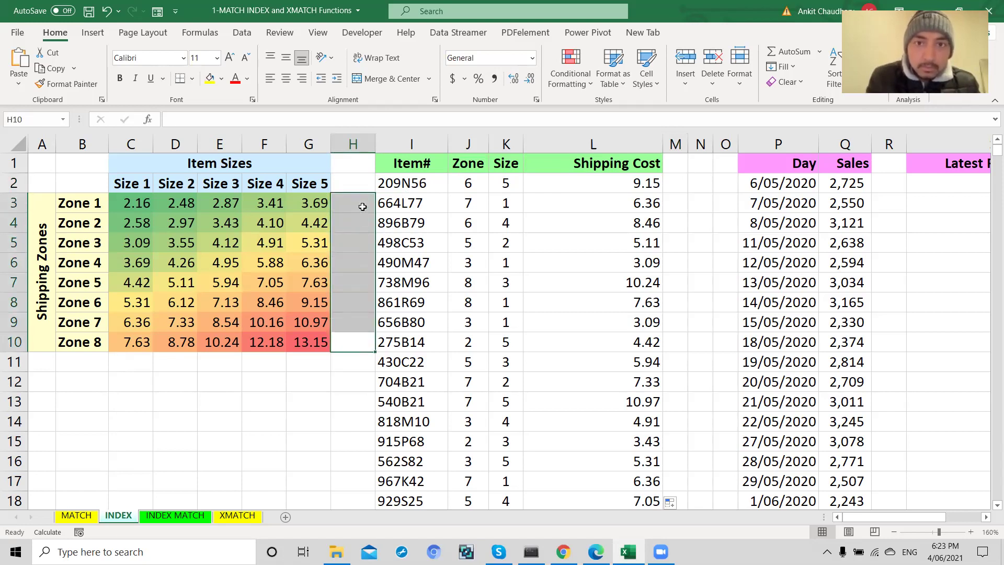
{"action": "left_click", "coordinate": [362, 206]}
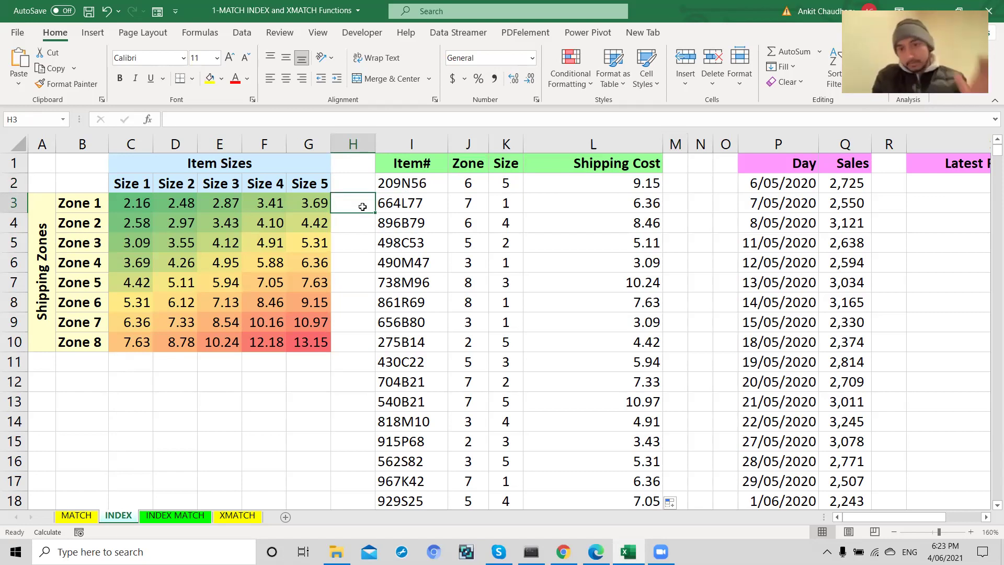
{"action": "left_click", "coordinate": [634, 181]}
{"action": "double_click", "coordinate": [634, 182]}
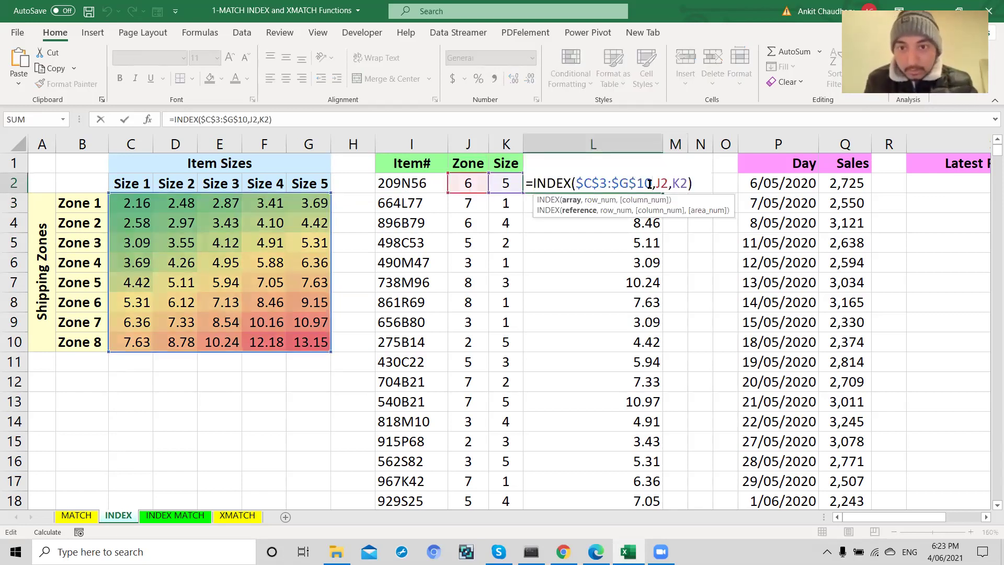
{"action": "key", "text": "Escape"}
Start an INDEX formula in M2 using the shipping cost grid as the absolute array $C$3:$G$10
{"action": "left_click", "coordinate": [676, 183]}
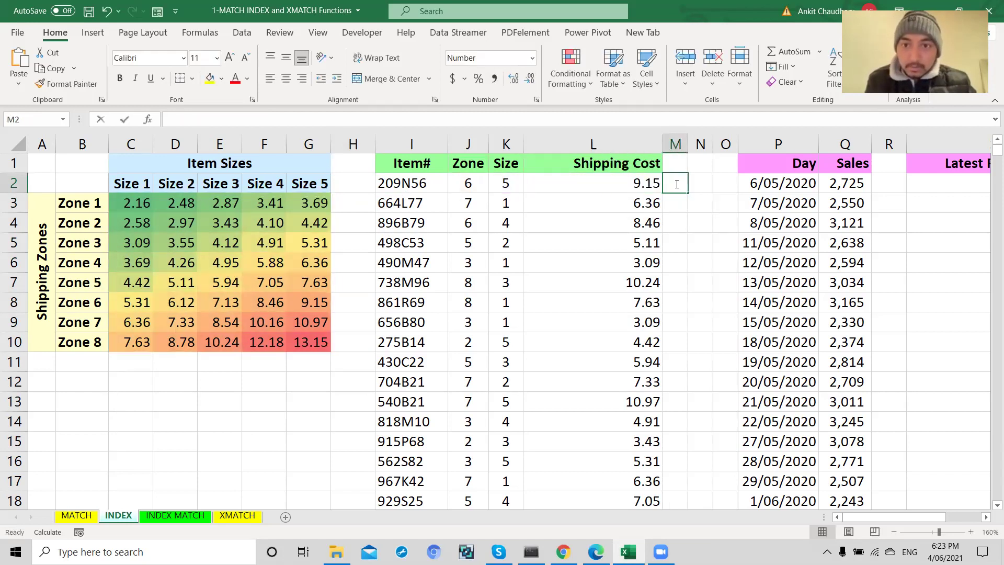
{"action": "type", "text": "=index("}
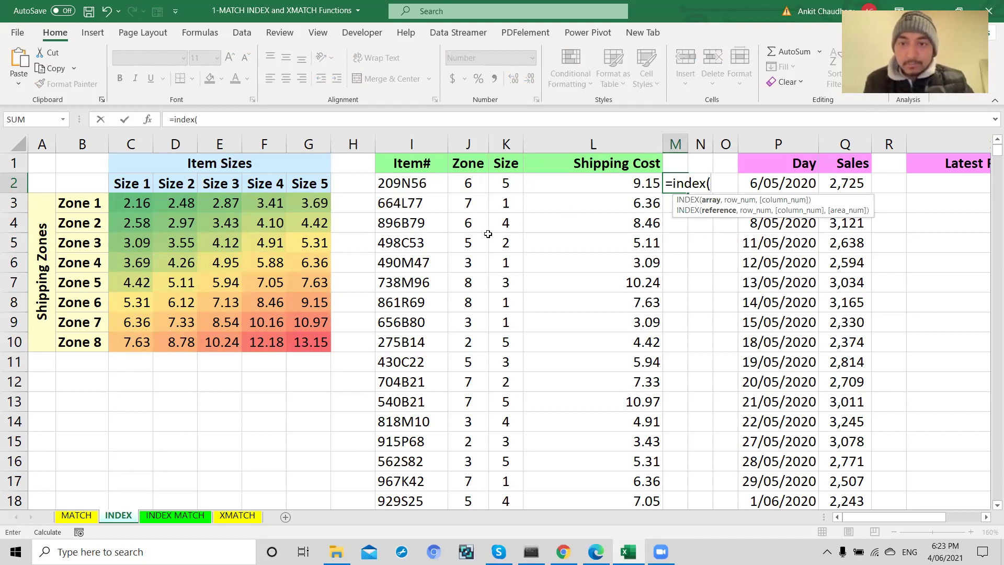
{"action": "left_click", "coordinate": [132, 200]}
{"action": "left_click_drag", "start_coordinate": [132, 200], "coordinate": [306, 338]}
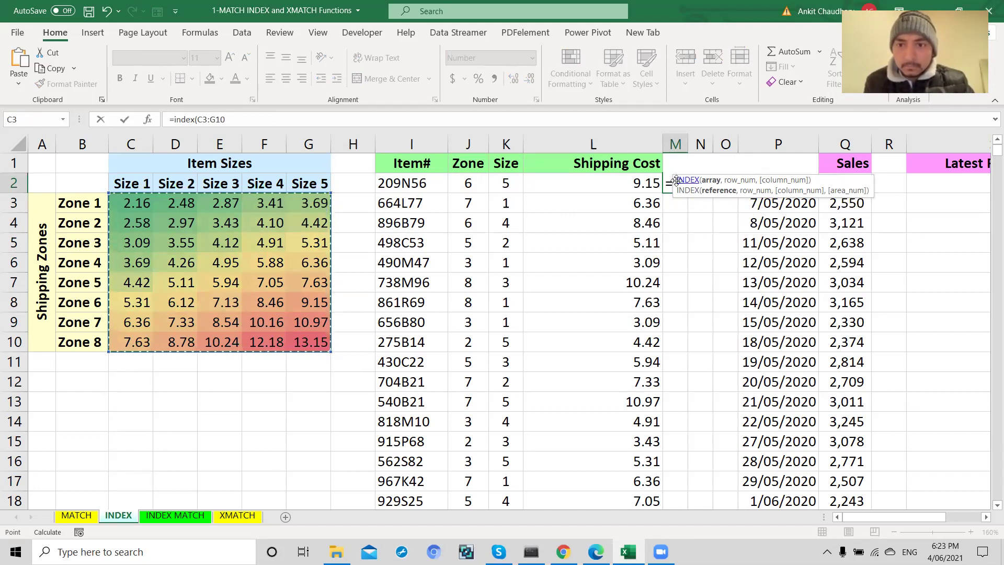
{"action": "left_click_drag", "start_coordinate": [225, 119], "coordinate": [197, 121]}
{"action": "key", "text": "F4"}
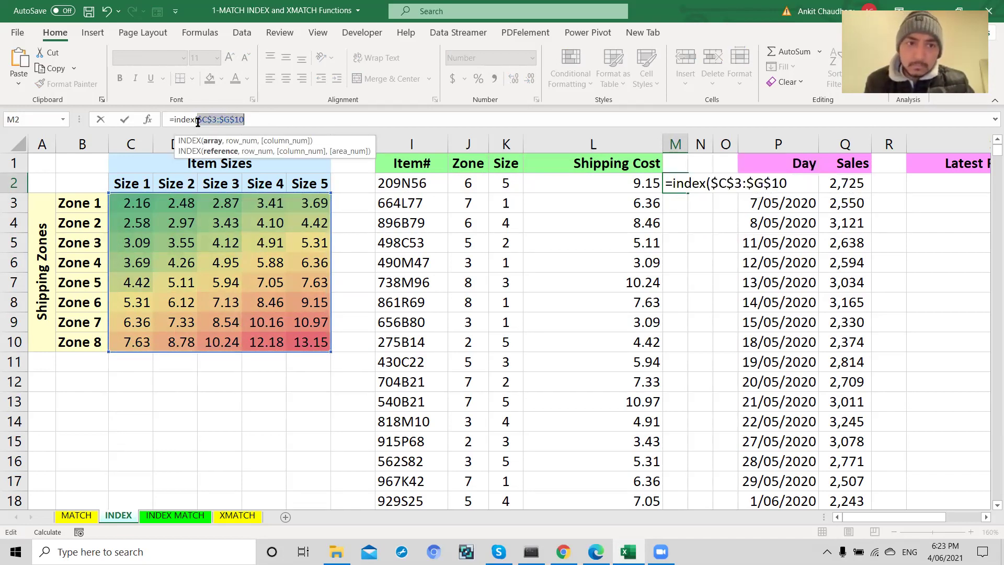
Complete the INDEX formula in M2 with J2 as the row number and K2 as the column number
{"action": "left_click", "coordinate": [790, 182]}
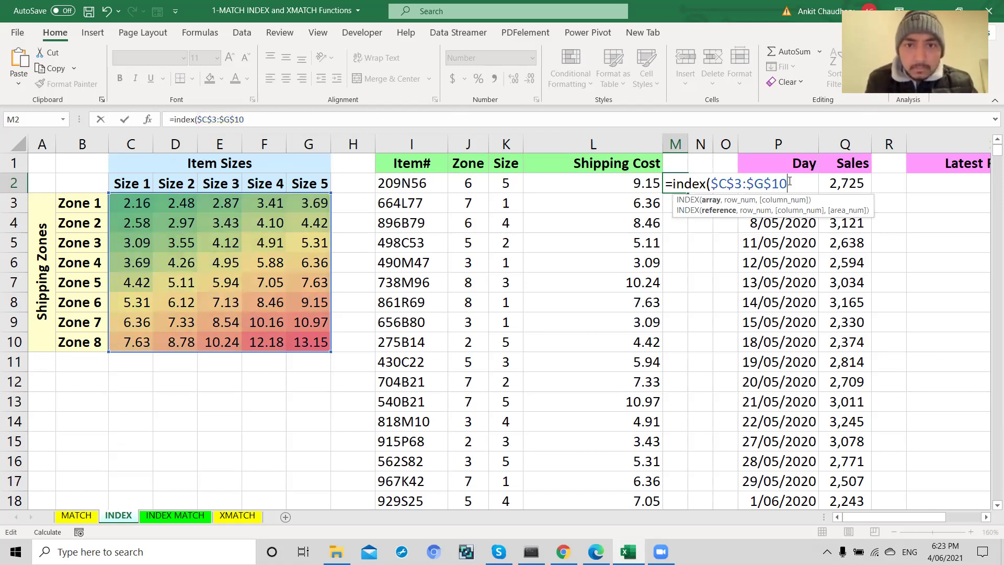
{"action": "type", "text": ","}
{"action": "left_click", "coordinate": [462, 185]}
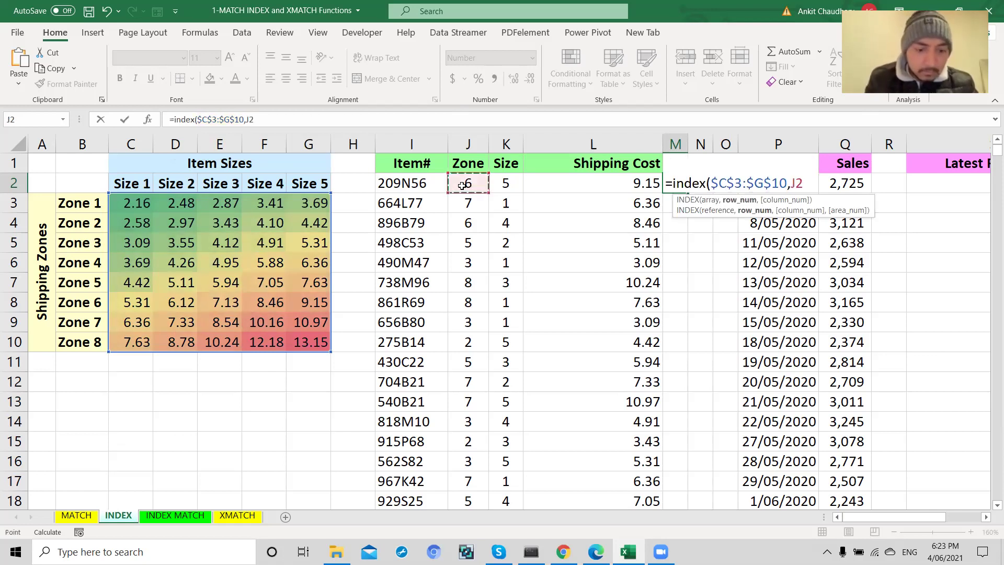
{"action": "type", "text": ","}
{"action": "left_click", "coordinate": [499, 184]}
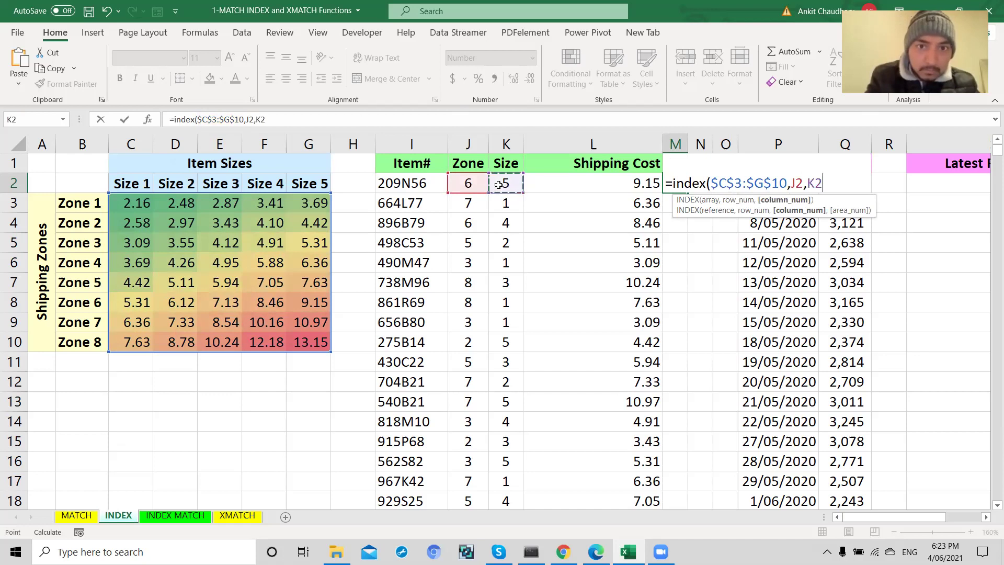
{"action": "type", "text": ")"}
{"action": "key", "text": "Return"}
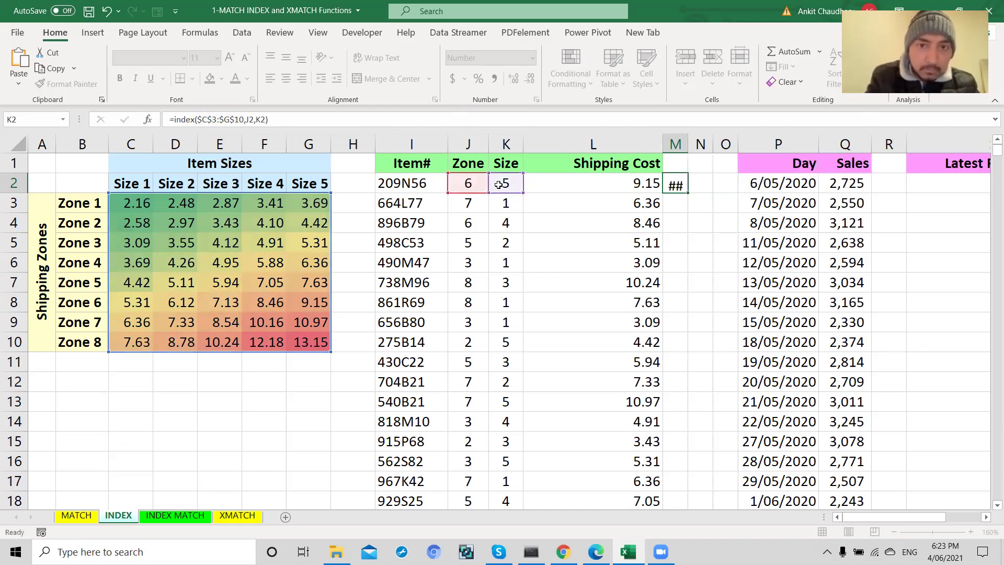
Autofit the width of column M and clear the formula from M2
{"action": "double_click", "coordinate": [688, 143]}
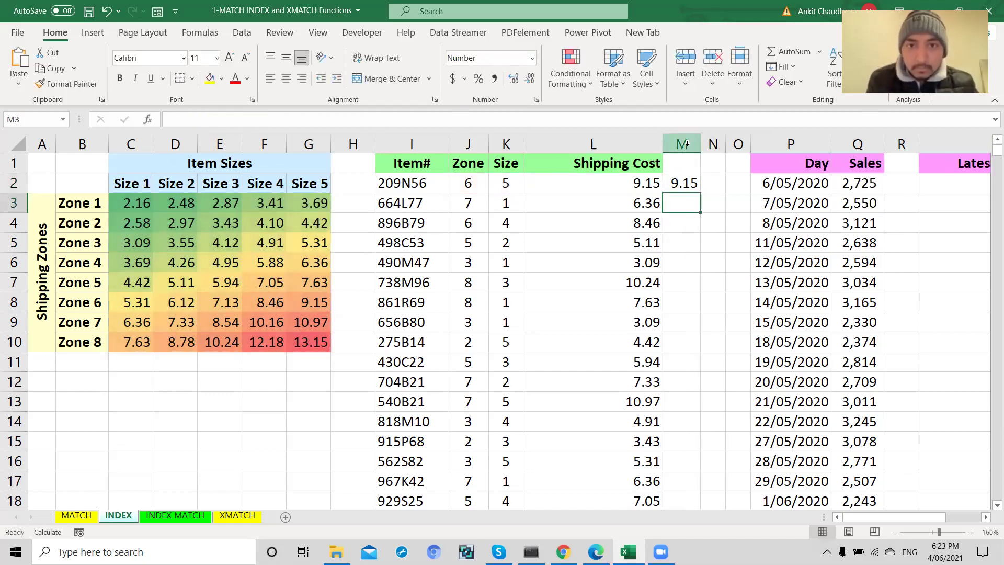
{"action": "left_click", "coordinate": [690, 182]}
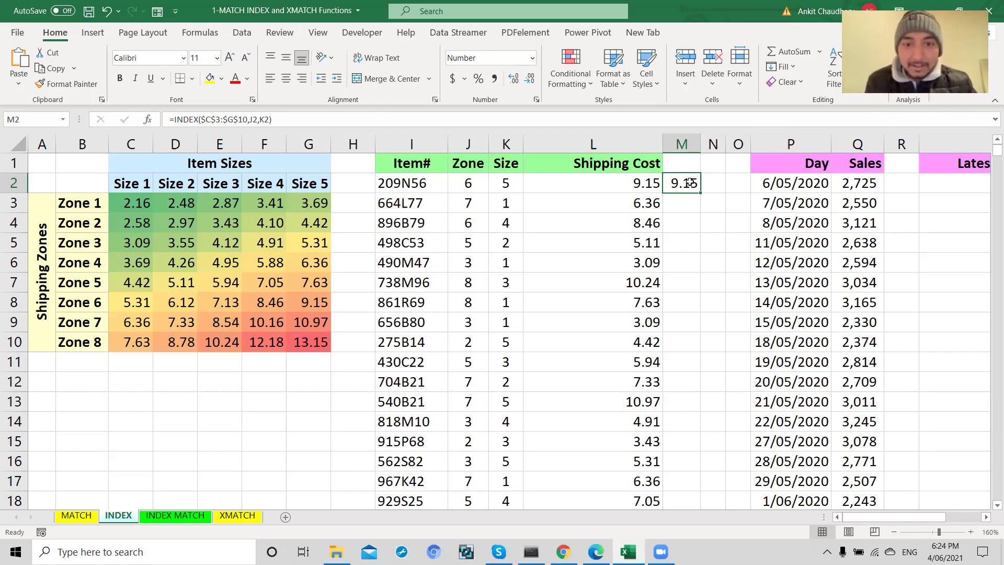
{"action": "key", "text": "Delete"}
Examine the Day and Sales table in columns P and Q from the first to the last date
{"action": "scroll", "coordinate": [713, 196], "scroll_direction": "right", "scroll_amount": 1}
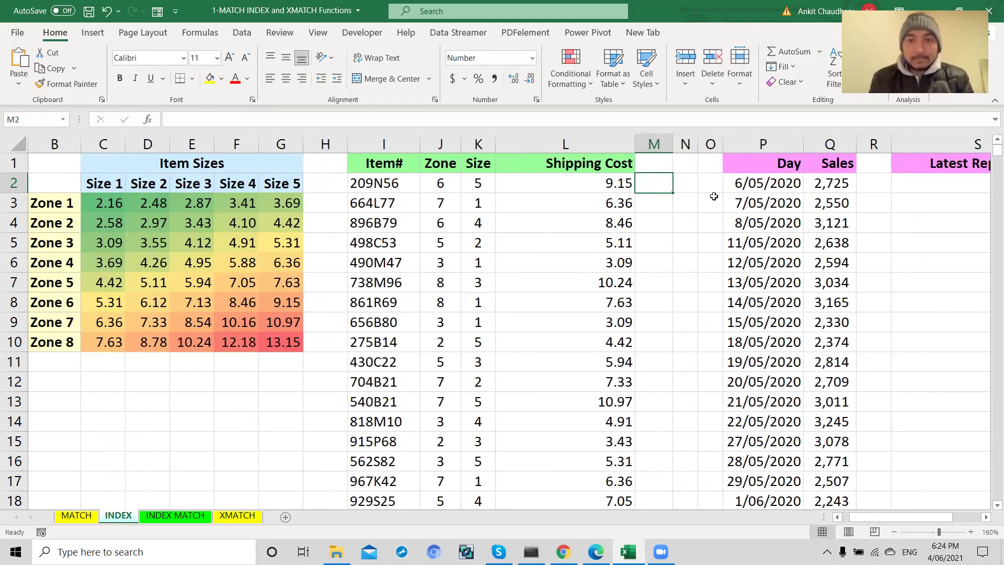
{"action": "scroll", "coordinate": [714, 196], "scroll_direction": "right", "scroll_amount": 3}
{"action": "scroll", "coordinate": [573, 242], "scroll_direction": "down", "scroll_amount": 1}
{"action": "scroll", "coordinate": [574, 246], "scroll_direction": "up", "scroll_amount": 1}
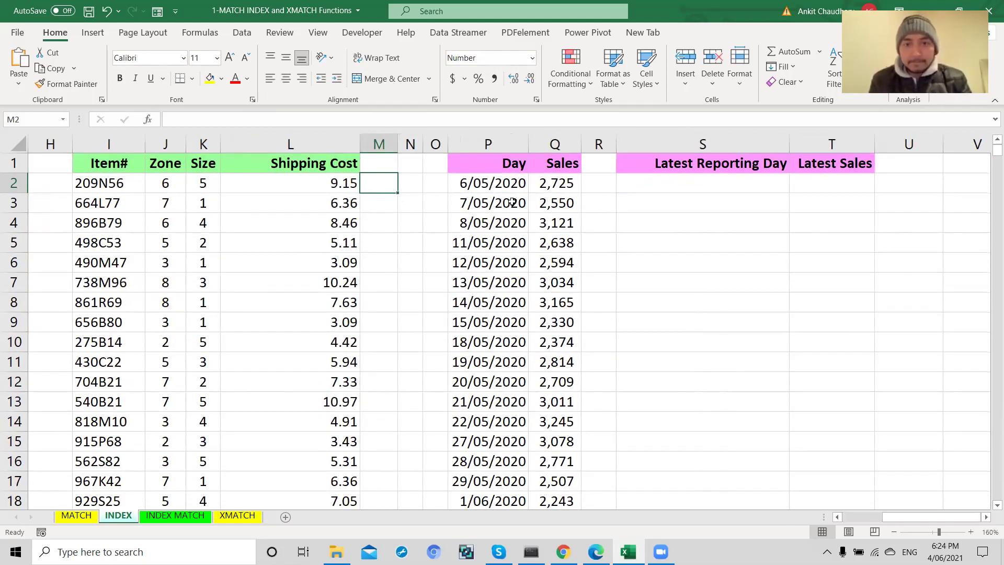
{"action": "left_click", "coordinate": [506, 220]}
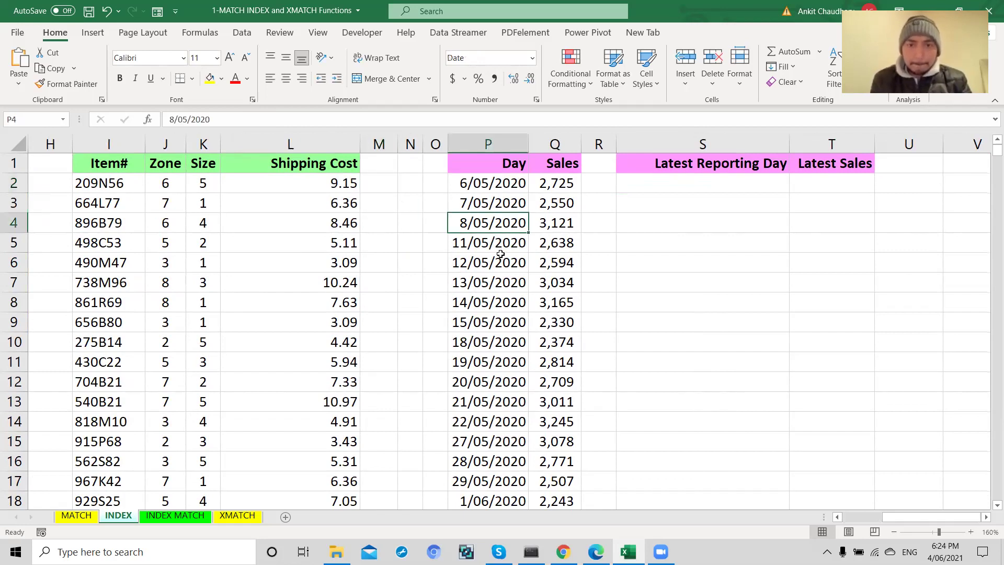
{"action": "left_click", "coordinate": [501, 255]}
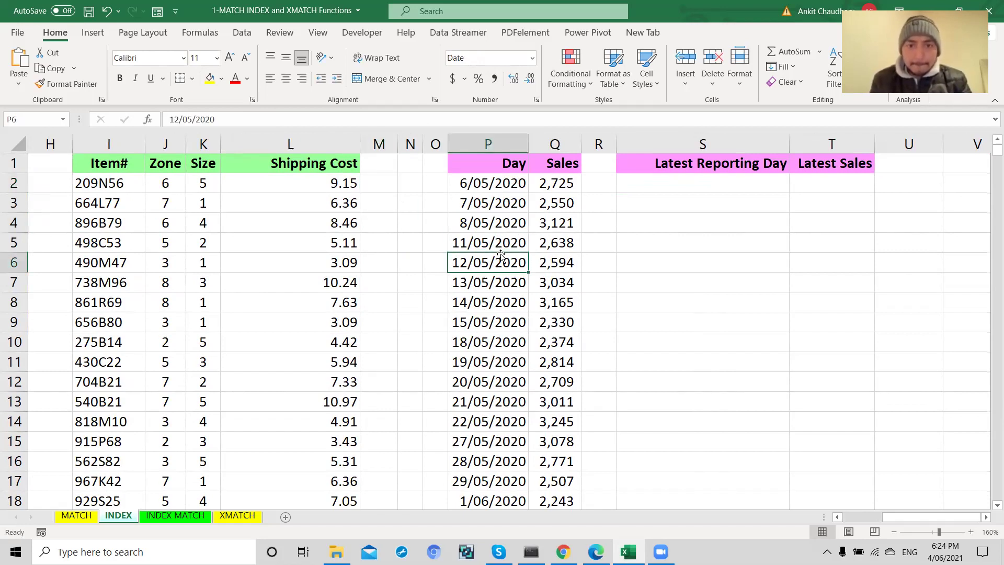
{"action": "scroll", "coordinate": [501, 255], "scroll_direction": "down", "scroll_amount": 2}
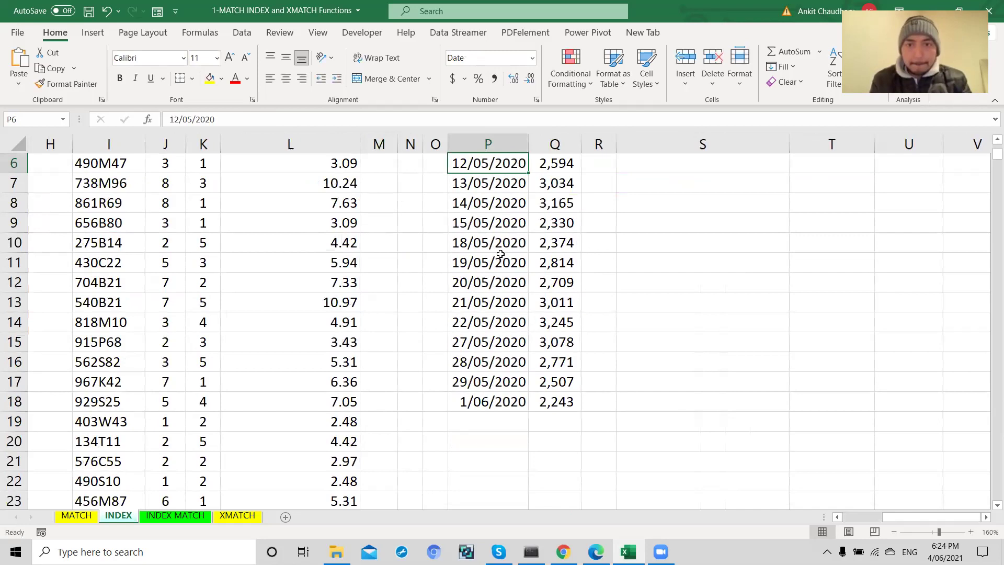
{"action": "scroll", "coordinate": [495, 339], "scroll_direction": "up", "scroll_amount": 1}
{"action": "scroll", "coordinate": [495, 339], "scroll_direction": "up", "scroll_amount": 2}
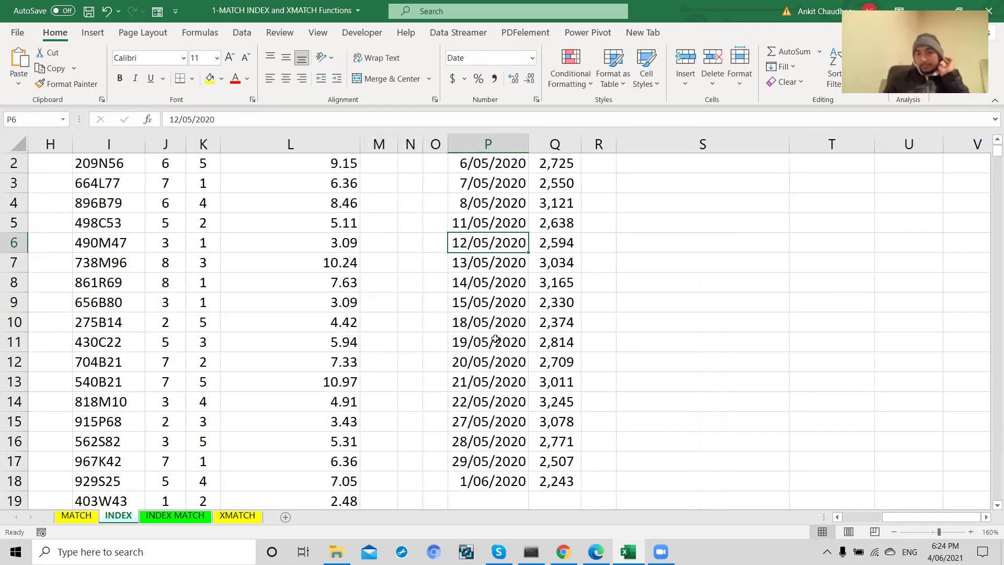
{"action": "scroll", "coordinate": [495, 339], "scroll_direction": "down", "scroll_amount": 1}
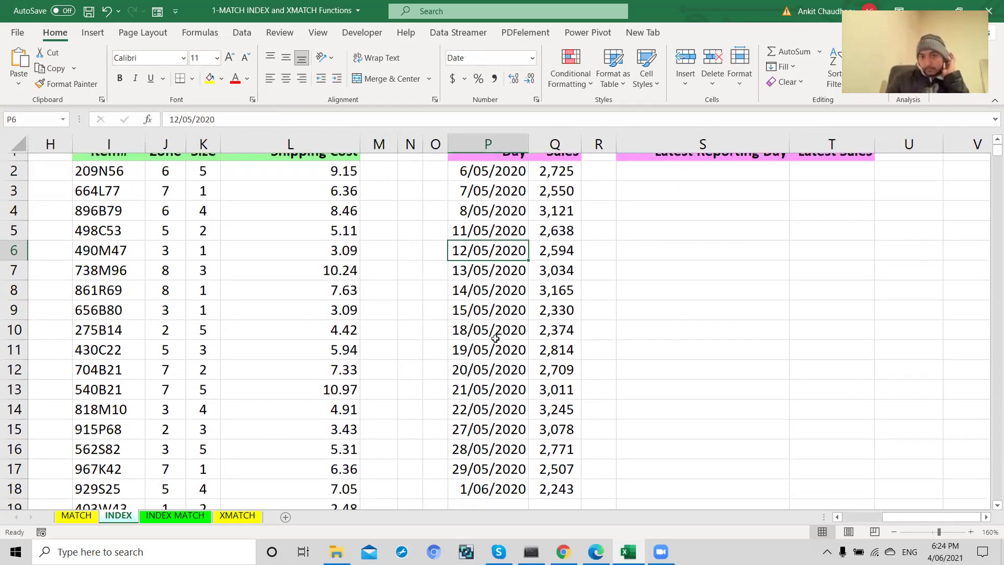
{"action": "scroll", "coordinate": [496, 339], "scroll_direction": "up", "scroll_amount": 1}
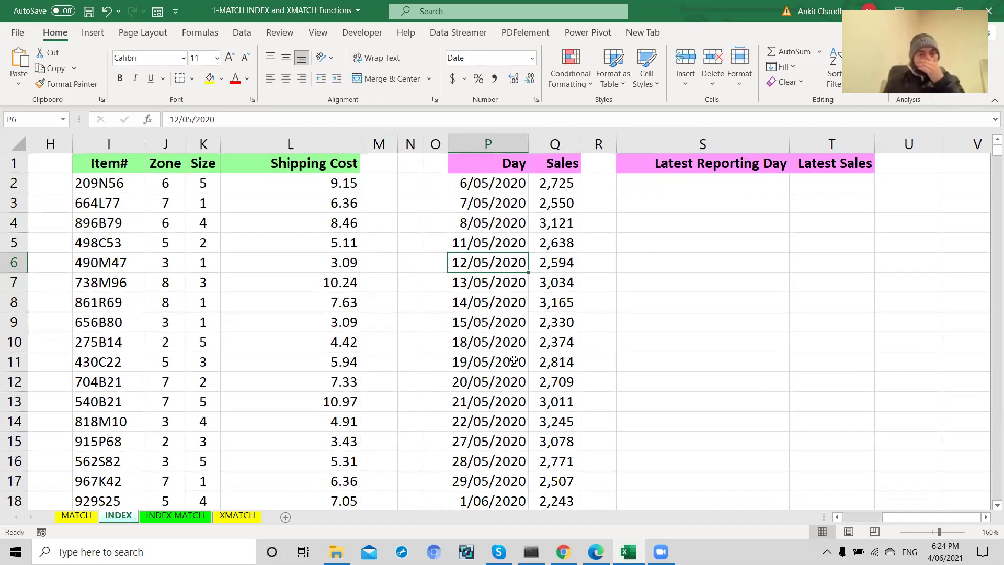
Compare the Latest Reporting Day heading with the last Day and Sales entries in row 18
{"action": "left_click", "coordinate": [715, 161]}
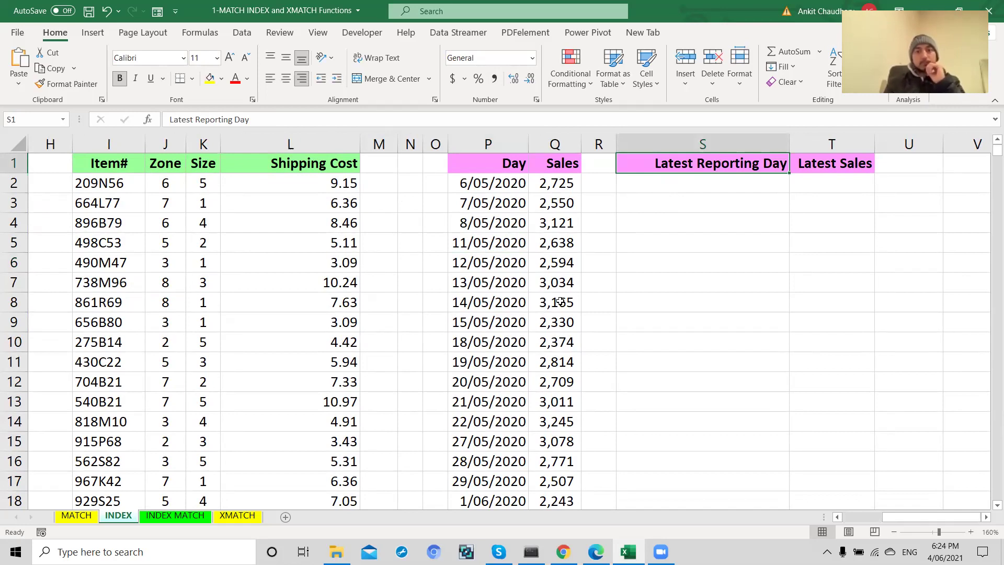
{"action": "scroll", "coordinate": [560, 302], "scroll_direction": "down", "scroll_amount": 1}
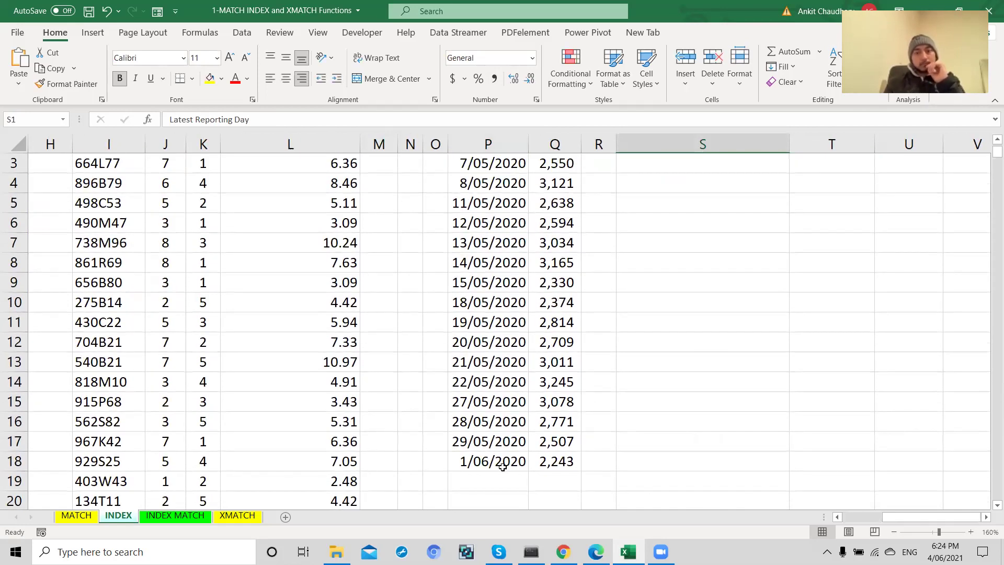
{"action": "left_click", "coordinate": [502, 465]}
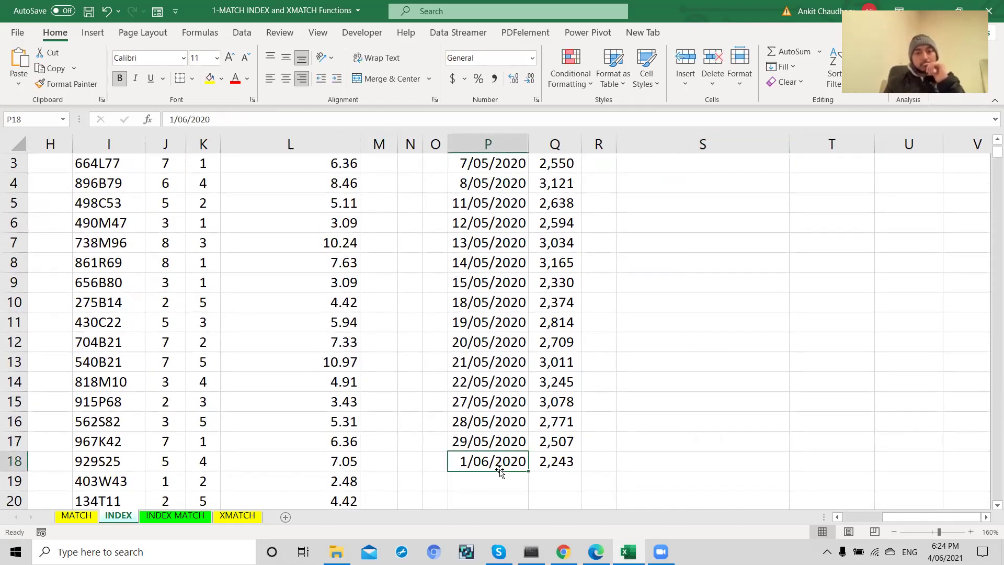
{"action": "left_click", "coordinate": [544, 462]}
{"action": "left_click", "coordinate": [503, 462]}
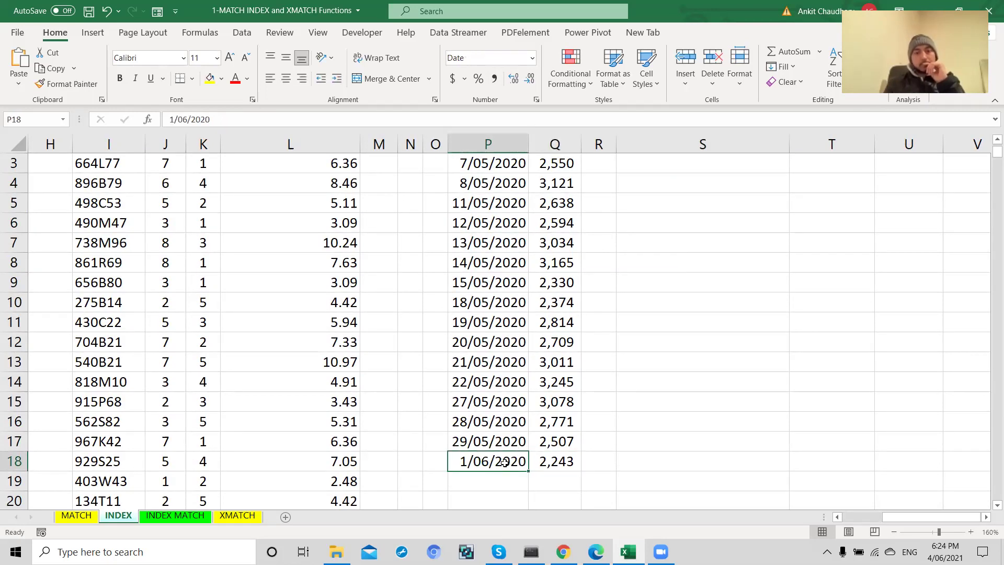
Enter =COUNTA(P:P) in S2 under Latest Reporting Day to count the filled cells of the Day column
{"action": "scroll", "coordinate": [503, 462], "scroll_direction": "up", "scroll_amount": 1}
{"action": "left_click", "coordinate": [699, 181]}
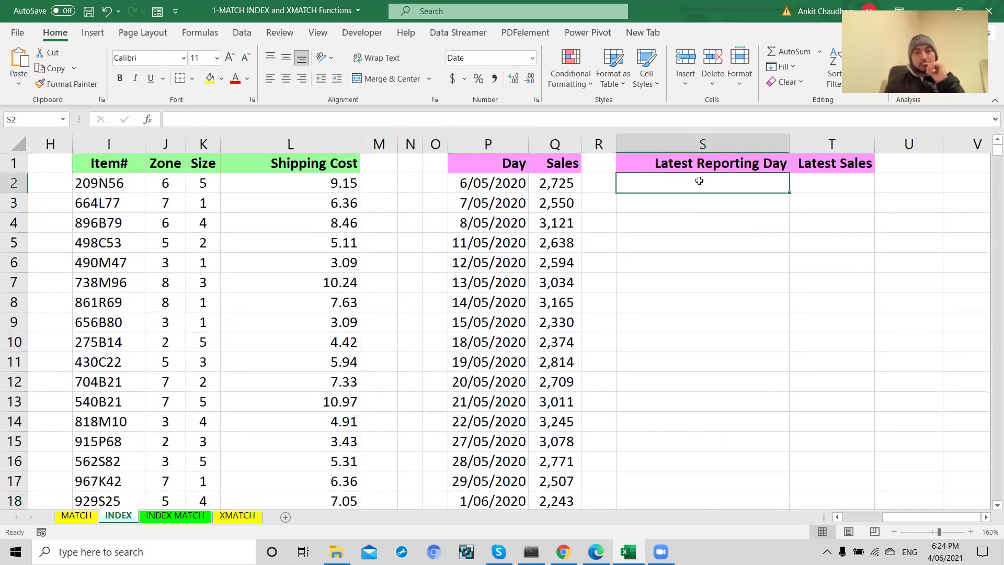
{"action": "type", "text": "=counta"}
{"action": "type", "text": "("}
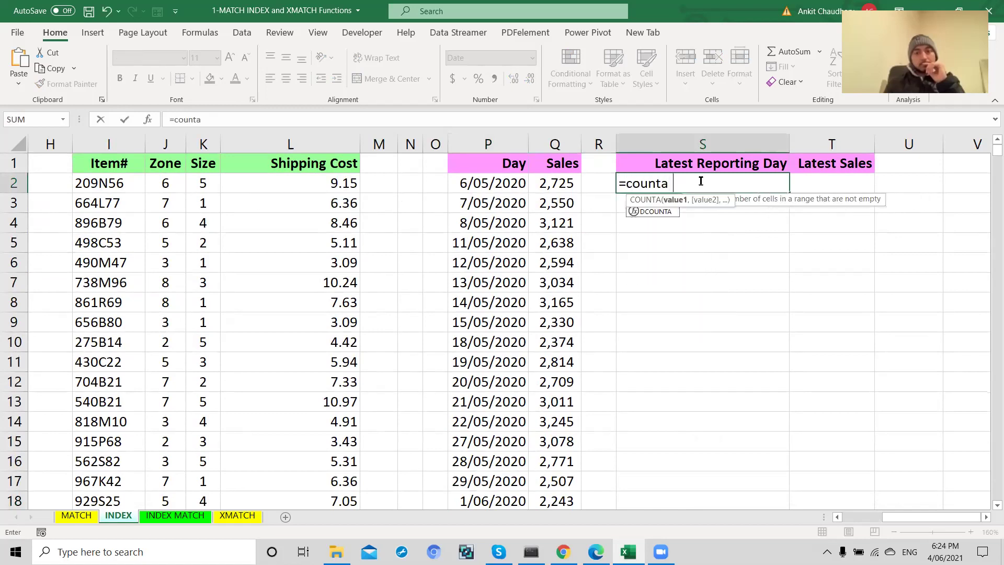
{"action": "left_click", "coordinate": [494, 145]}
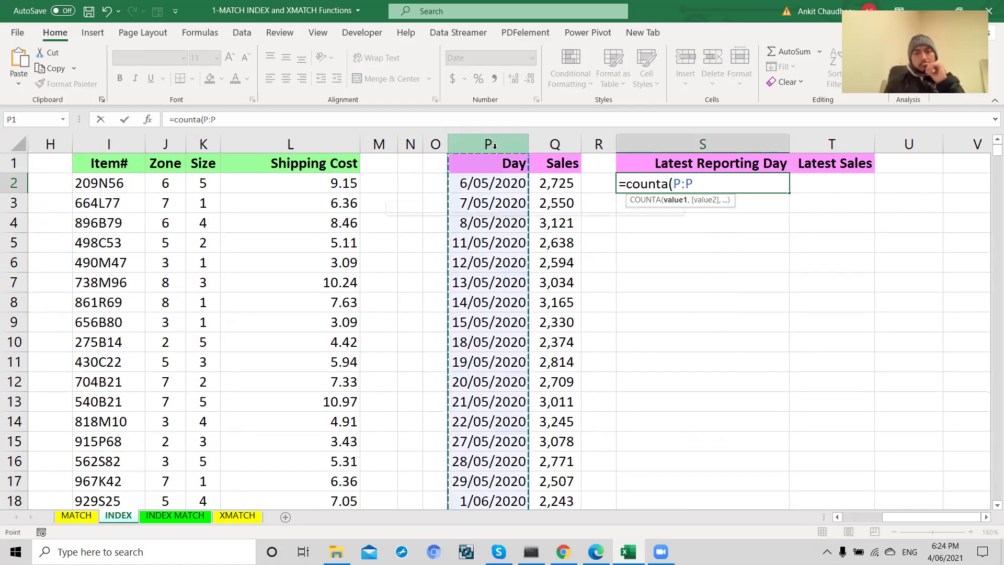
{"action": "type", "text": ")"}
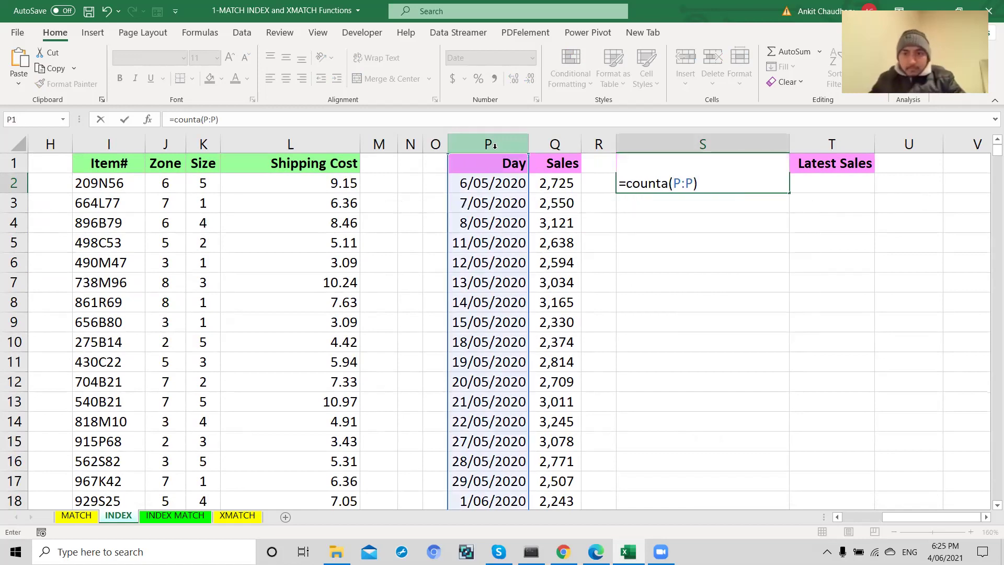
{"action": "key", "text": "Return"}
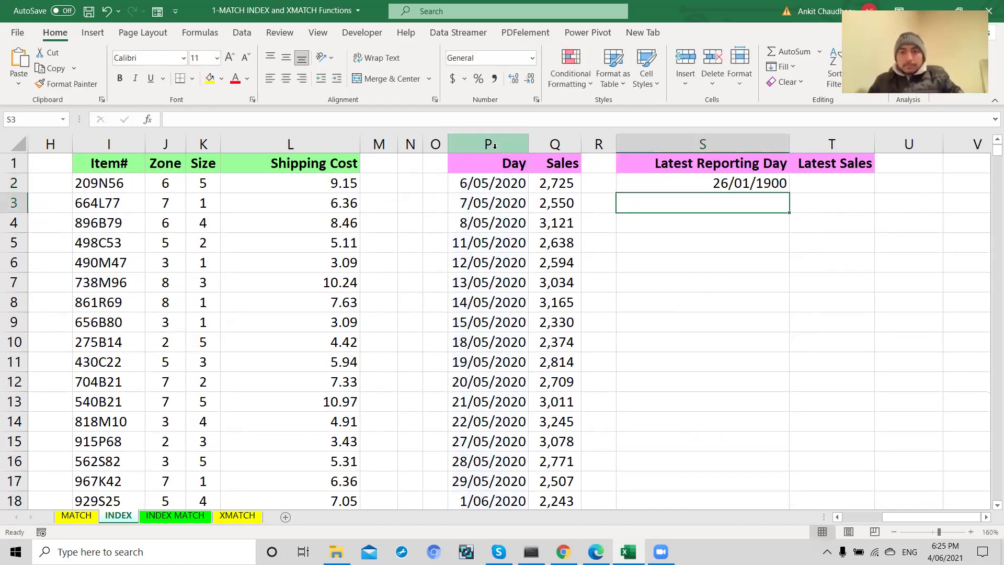
Set the number format of S2 to General and show its value with one decimal place
{"action": "left_click", "coordinate": [650, 181]}
{"action": "left_click", "coordinate": [532, 57]}
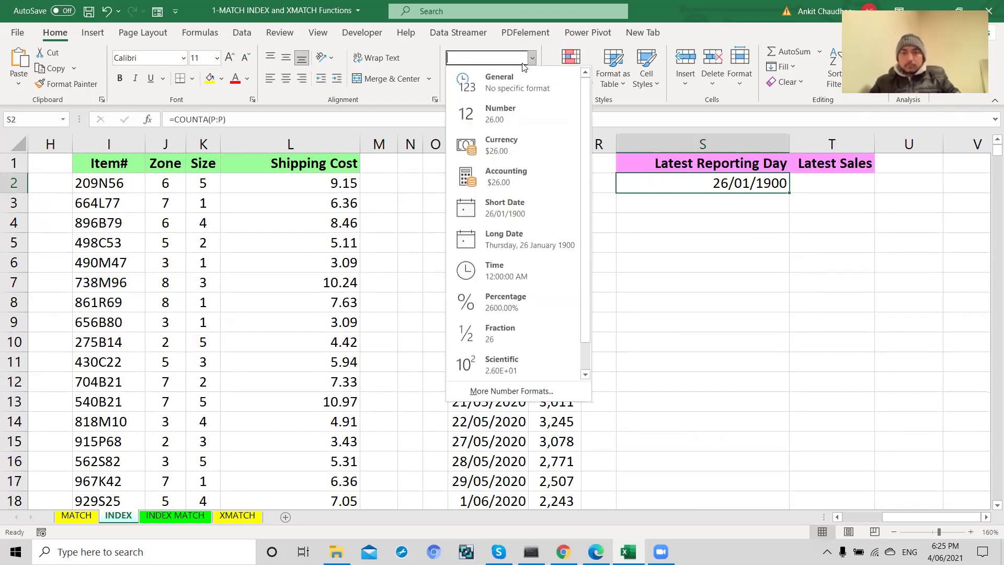
{"action": "left_click", "coordinate": [494, 79]}
{"action": "left_click", "coordinate": [511, 79]}
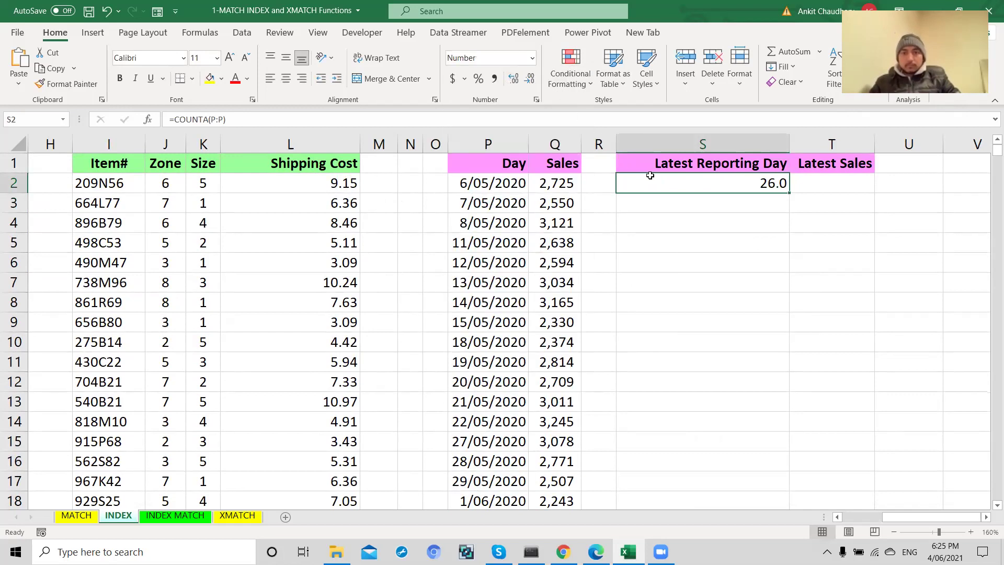
Remove the decimal place from the value in S2 and check where the last date in the Day column sits
{"action": "left_click", "coordinate": [529, 80]}
{"action": "scroll", "coordinate": [492, 351], "scroll_direction": "down", "scroll_amount": 2}
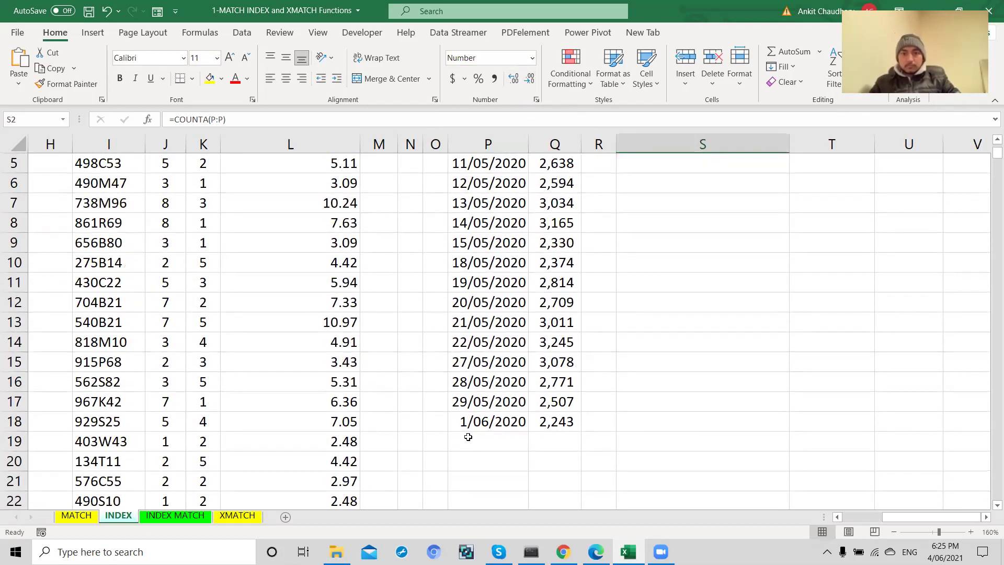
{"action": "scroll", "coordinate": [468, 437], "scroll_direction": "down", "scroll_amount": 9}
{"action": "scroll", "coordinate": [468, 436], "scroll_direction": "down", "scroll_amount": 14}
{"action": "scroll", "coordinate": [468, 437], "scroll_direction": "up", "scroll_amount": 17}
{"action": "scroll", "coordinate": [468, 436], "scroll_direction": "up", "scroll_amount": 7}
{"action": "scroll", "coordinate": [468, 436], "scroll_direction": "down", "scroll_amount": 3}
{"action": "scroll", "coordinate": [468, 437], "scroll_direction": "up", "scroll_amount": 1}
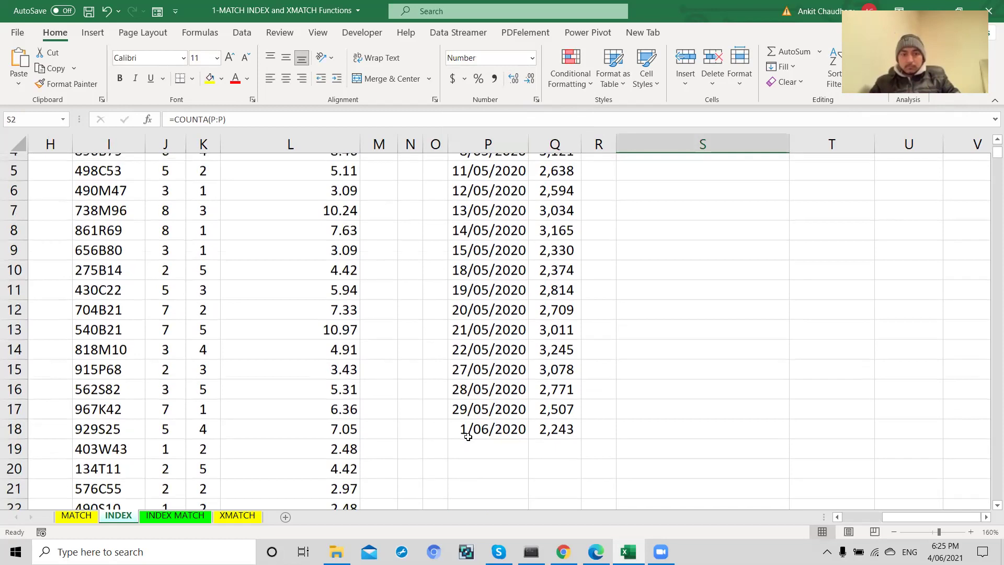
{"action": "left_click", "coordinate": [480, 429]}
{"action": "scroll", "coordinate": [479, 429], "scroll_direction": "up", "scroll_amount": 2}
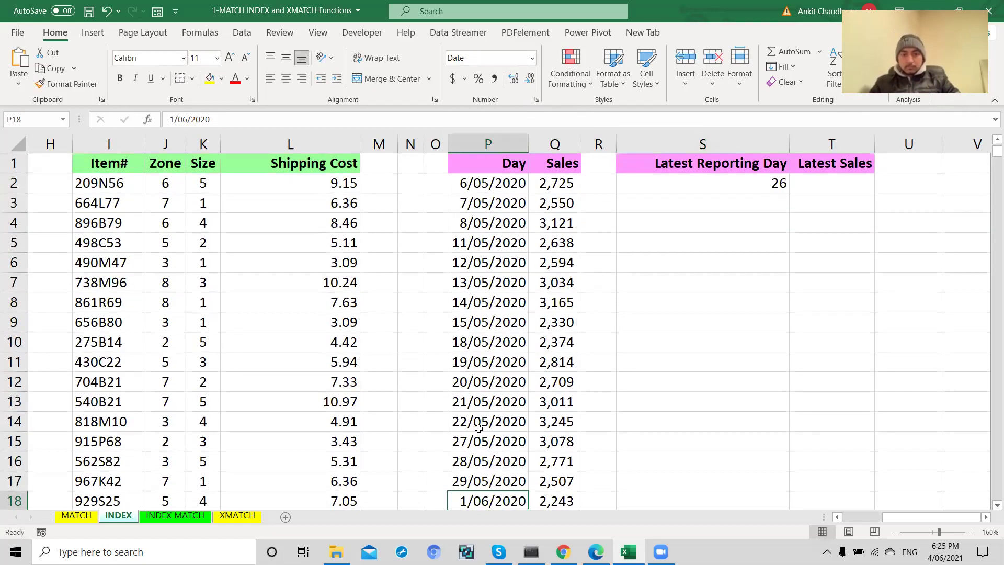
{"action": "scroll", "coordinate": [744, 183], "scroll_direction": "down", "scroll_amount": 1}
{"action": "scroll", "coordinate": [744, 183], "scroll_direction": "up", "scroll_amount": 1}
Examine which cells of column P the COUNTA formula in S2 covers, far below the last date
{"action": "double_click", "coordinate": [745, 187]}
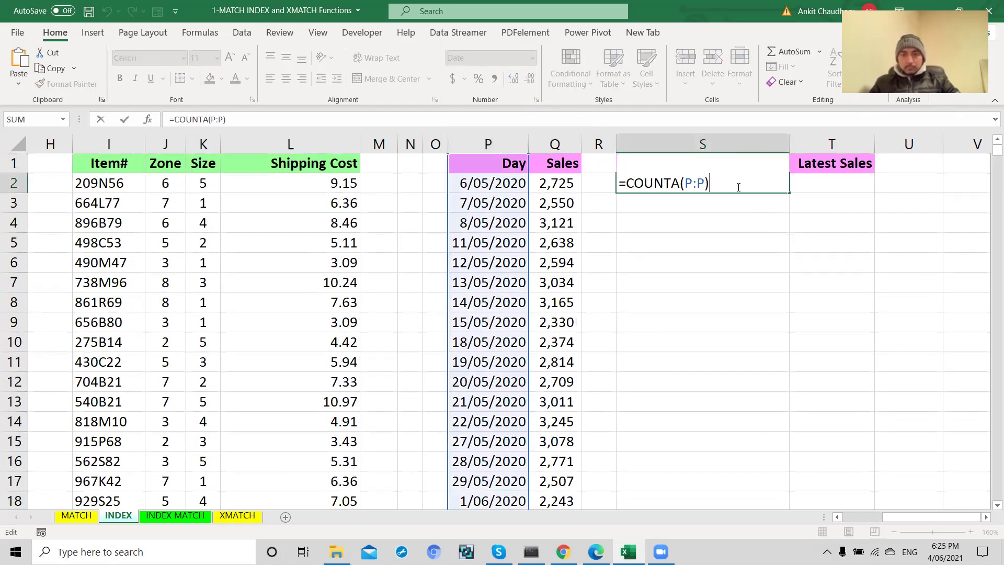
{"action": "scroll", "coordinate": [649, 297], "scroll_direction": "down", "scroll_amount": 20}
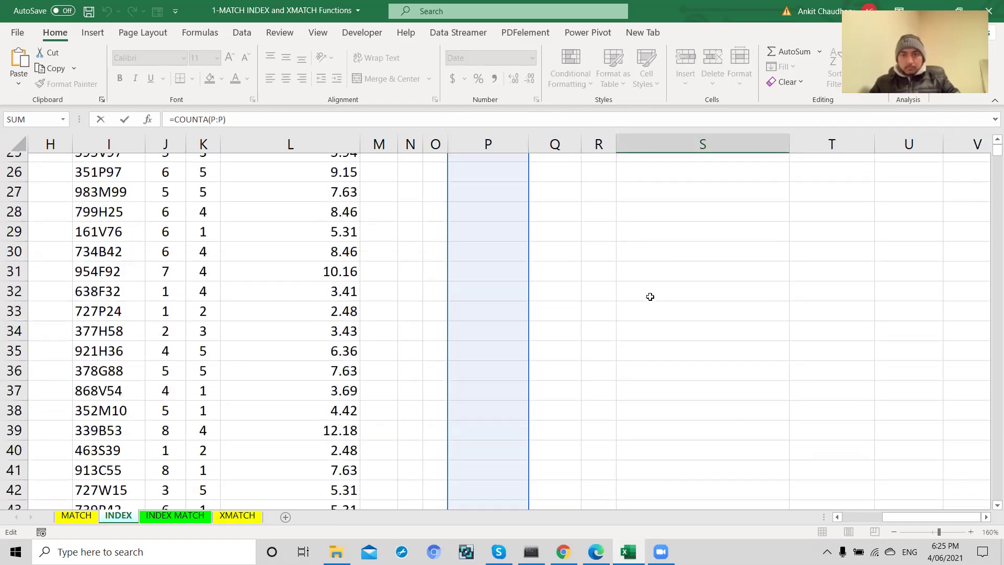
{"action": "scroll", "coordinate": [650, 296], "scroll_direction": "down", "scroll_amount": 20}
{"action": "scroll", "coordinate": [650, 296], "scroll_direction": "up", "scroll_amount": 20}
{"action": "scroll", "coordinate": [650, 297], "scroll_direction": "up", "scroll_amount": 19}
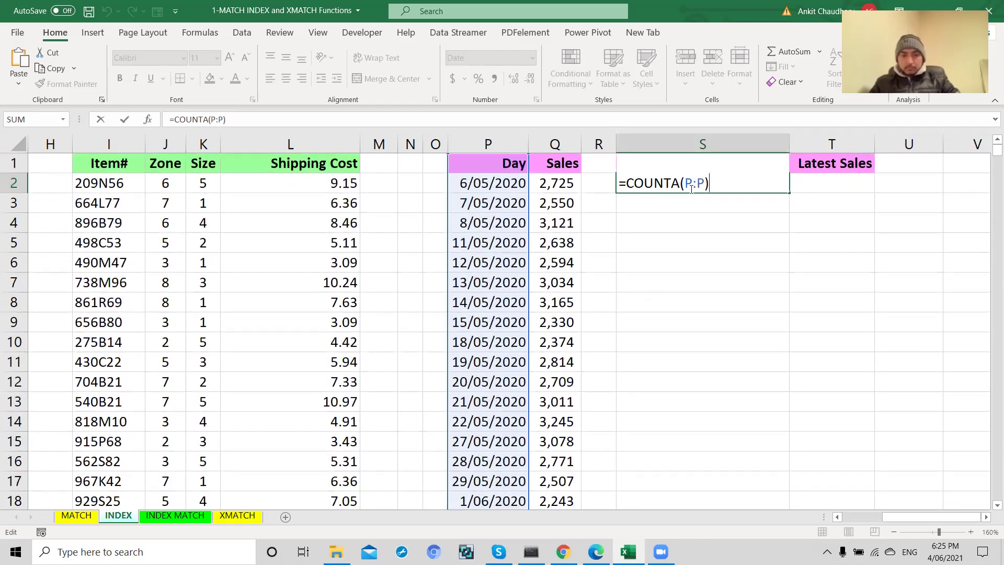
{"action": "key", "text": "Return"}
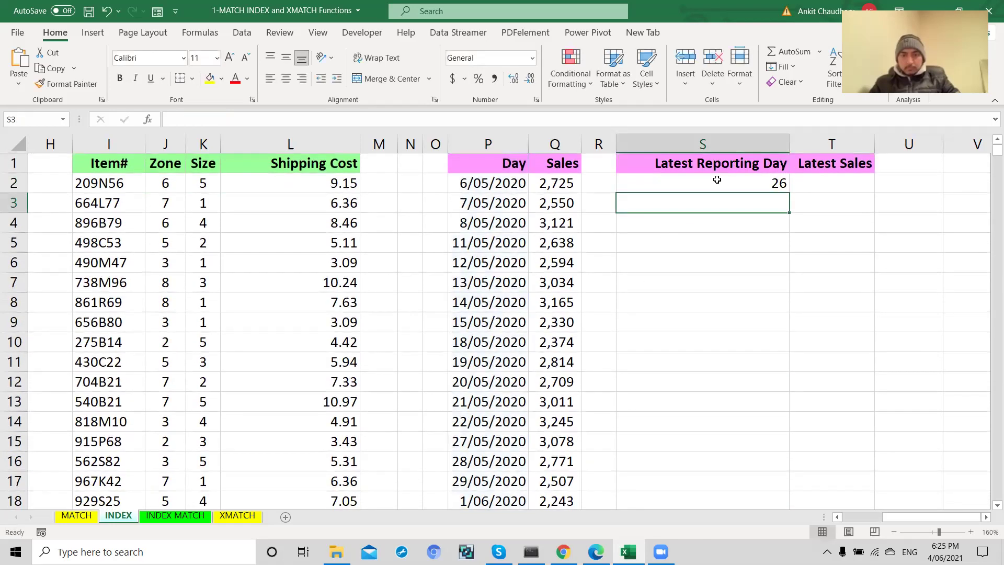
Set the number format of S2 under Latest Reporting Day to General
{"action": "left_click", "coordinate": [688, 185]}
{"action": "left_click", "coordinate": [531, 57]}
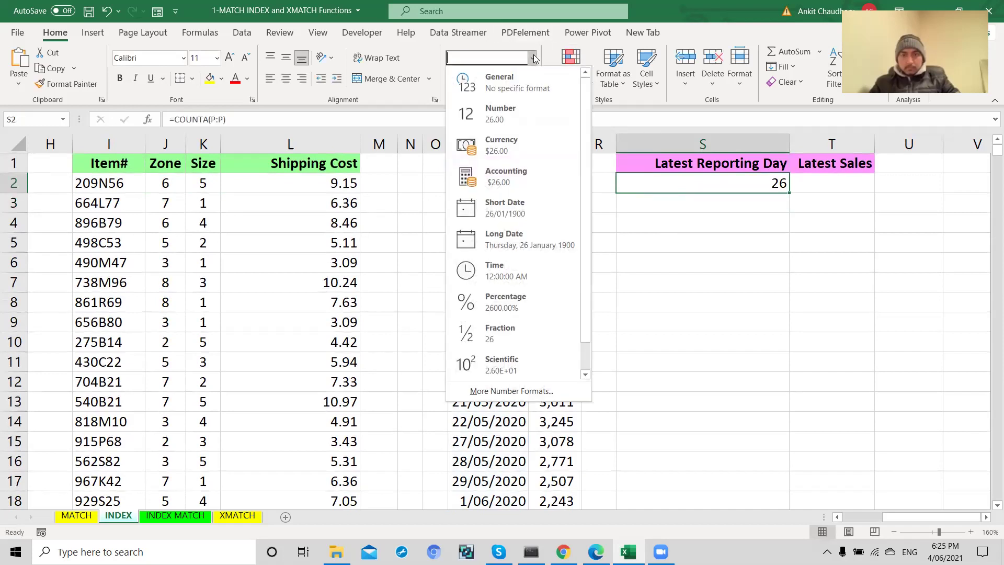
{"action": "left_click", "coordinate": [510, 78]}
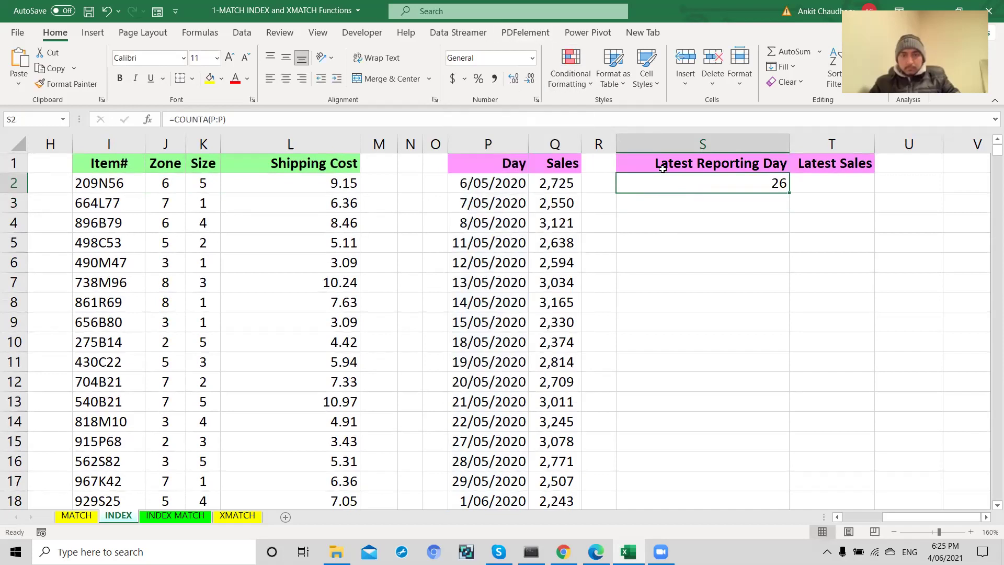
Change the formula in S2 to =COUNTA(Q:Q) to count the filled cells of the Sales column instead
{"action": "double_click", "coordinate": [677, 180]}
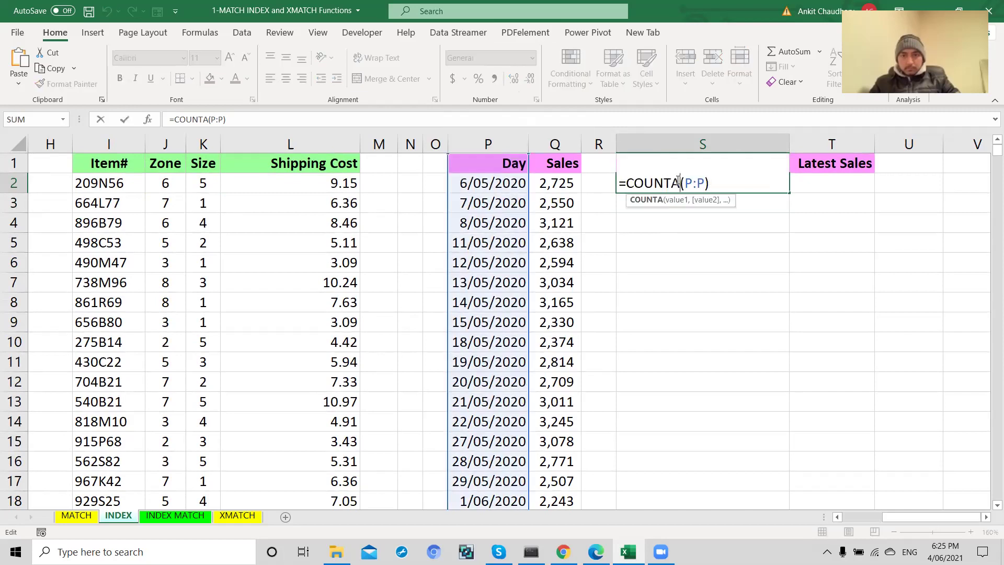
{"action": "scroll", "coordinate": [603, 311], "scroll_direction": "down", "scroll_amount": 3}
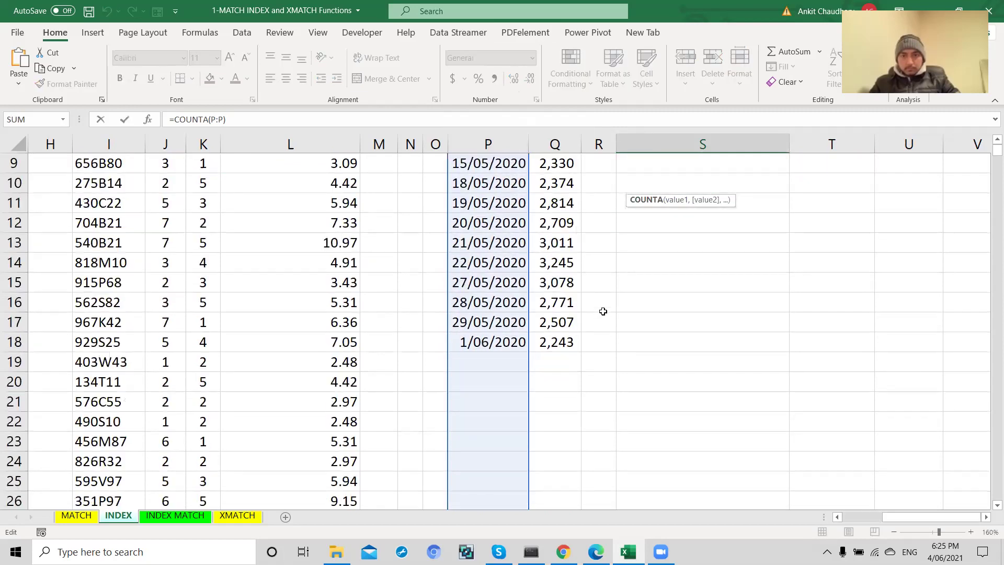
{"action": "scroll", "coordinate": [603, 311], "scroll_direction": "down", "scroll_amount": 12}
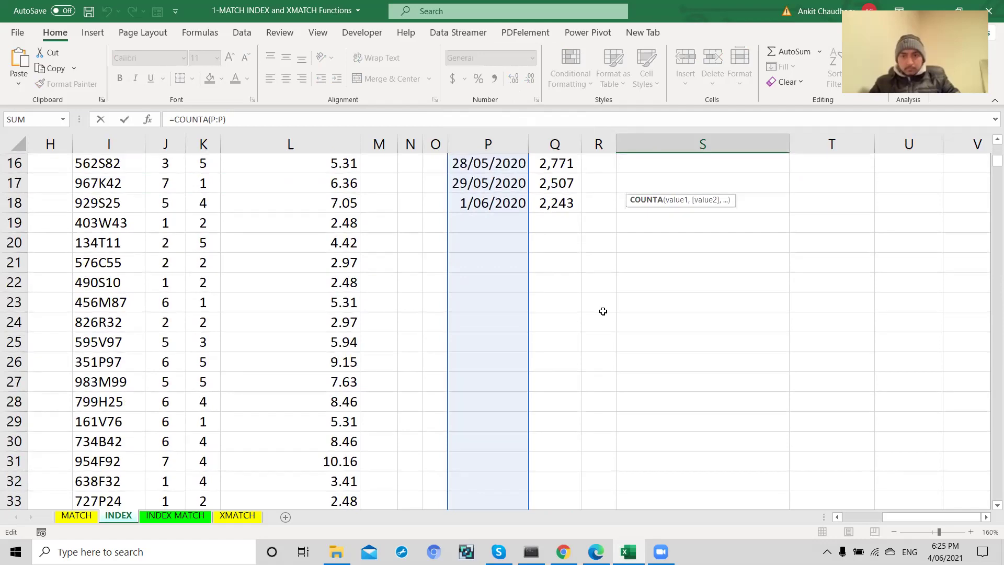
{"action": "scroll", "coordinate": [603, 311], "scroll_direction": "down", "scroll_amount": 20}
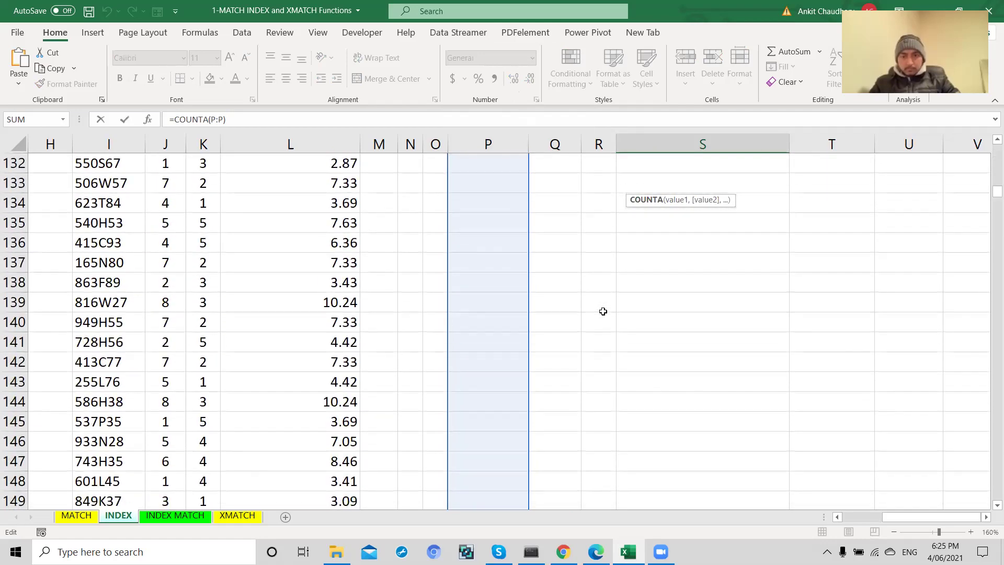
{"action": "scroll", "coordinate": [603, 311], "scroll_direction": "up", "scroll_amount": 20}
{"action": "scroll", "coordinate": [603, 311], "scroll_direction": "down", "scroll_amount": 20}
{"action": "scroll", "coordinate": [603, 311], "scroll_direction": "up", "scroll_amount": 20}
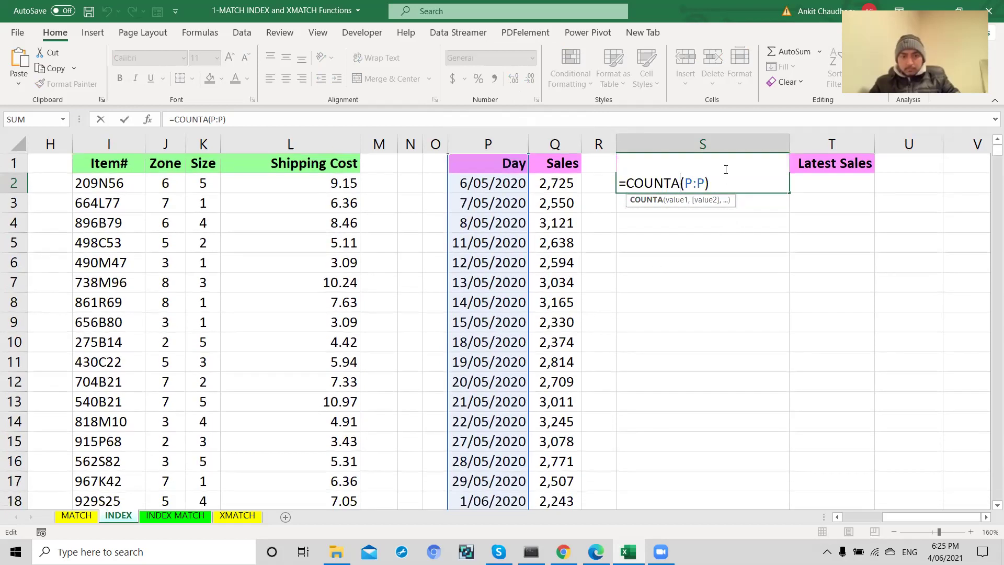
{"action": "left_click", "coordinate": [715, 180]}
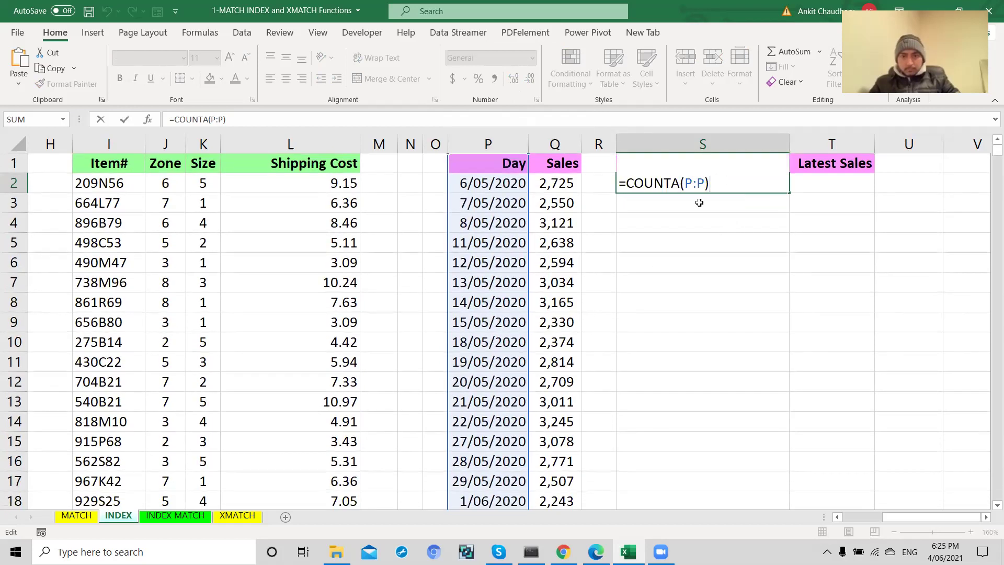
{"action": "key", "text": "BackSpace"}
{"action": "key", "text": "BackSpace"}
{"action": "key", "text": "BackSpace"}
{"action": "key", "text": "BackSpace"}
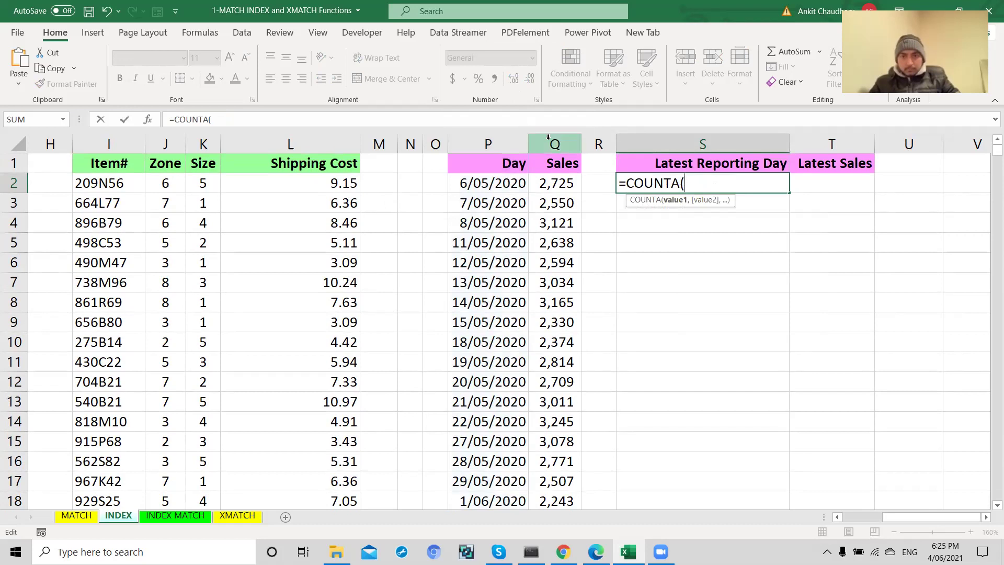
{"action": "left_click", "coordinate": [548, 137]}
{"action": "type", "text": ")"}
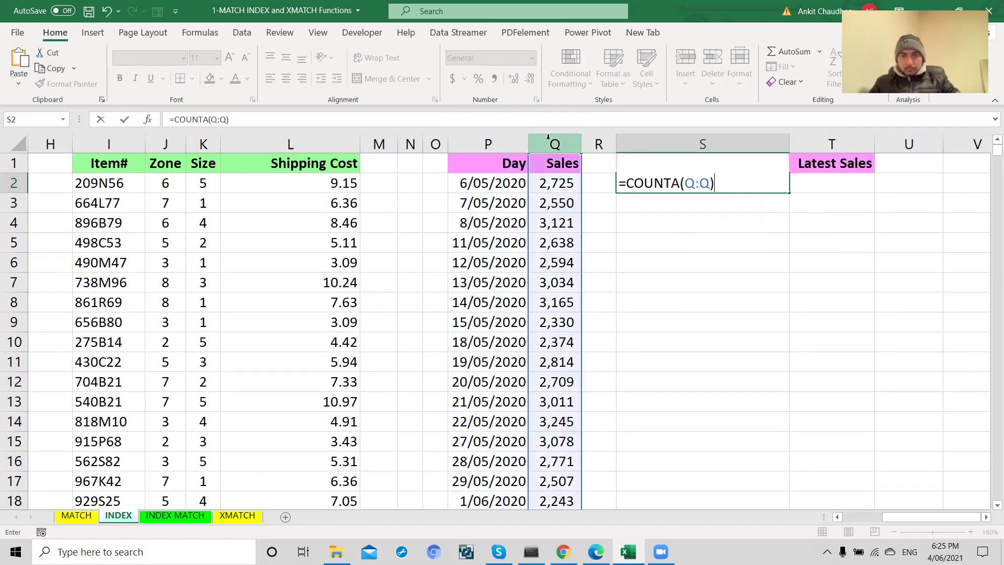
{"action": "key", "text": "Return"}
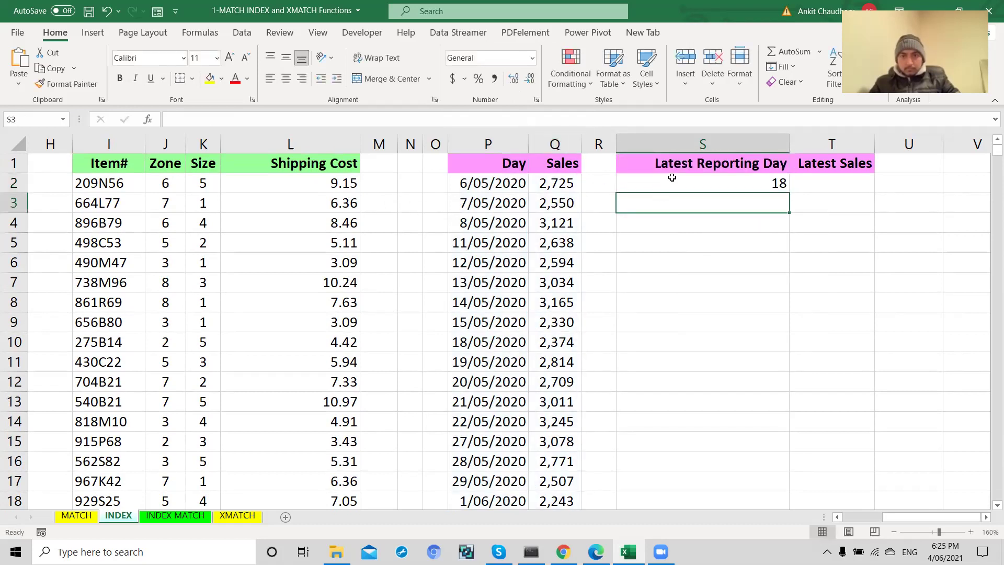
Compare the count in S2 with the row of the last entry in the Sales column
{"action": "left_click", "coordinate": [671, 178]}
{"action": "scroll", "coordinate": [543, 333], "scroll_direction": "down", "scroll_amount": 2}
{"action": "scroll", "coordinate": [523, 335], "scroll_direction": "up", "scroll_amount": 2}
{"action": "scroll", "coordinate": [575, 297], "scroll_direction": "down", "scroll_amount": 2}
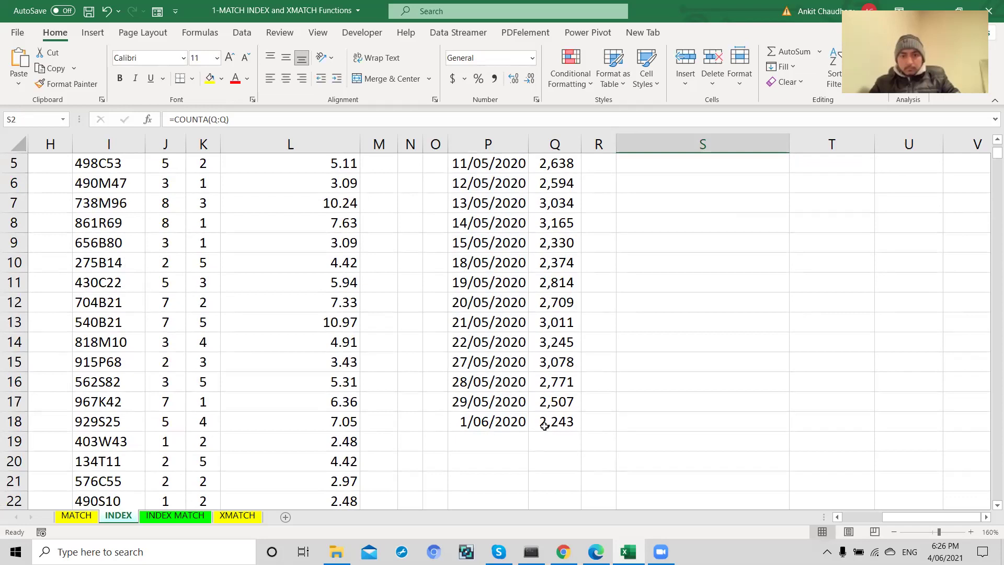
{"action": "left_click", "coordinate": [544, 435]}
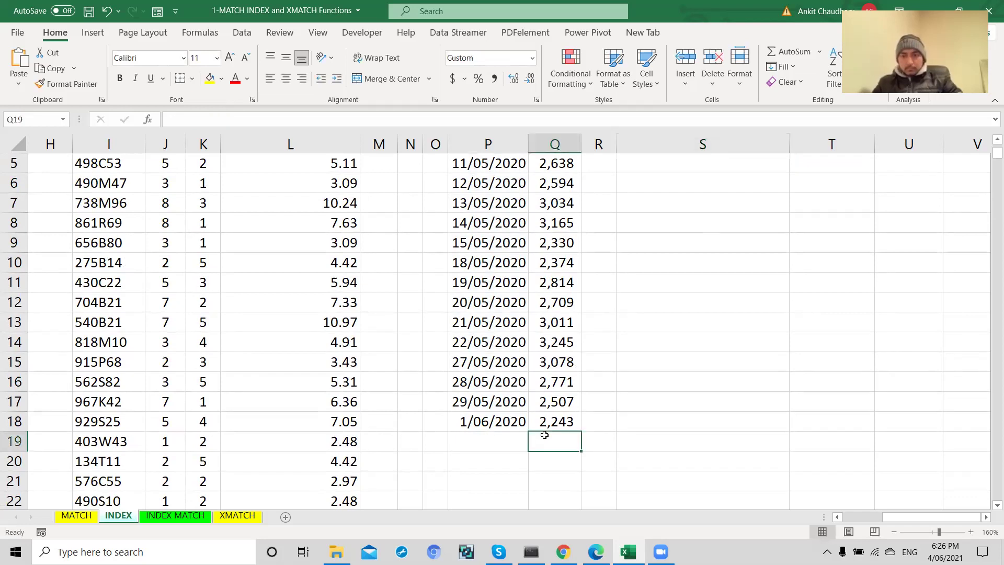
{"action": "left_click", "coordinate": [550, 423]}
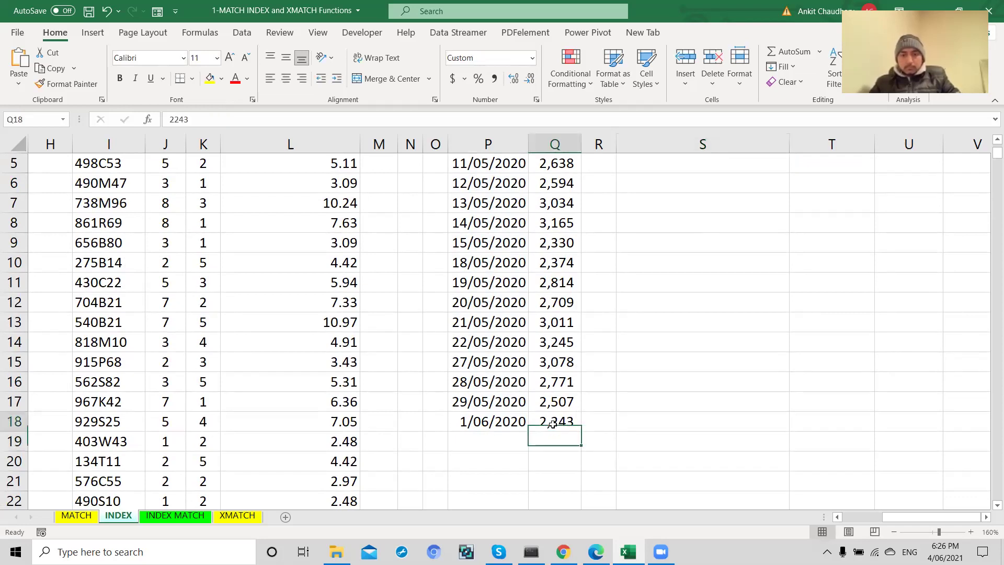
{"action": "scroll", "coordinate": [552, 425], "scroll_direction": "up", "scroll_amount": 2}
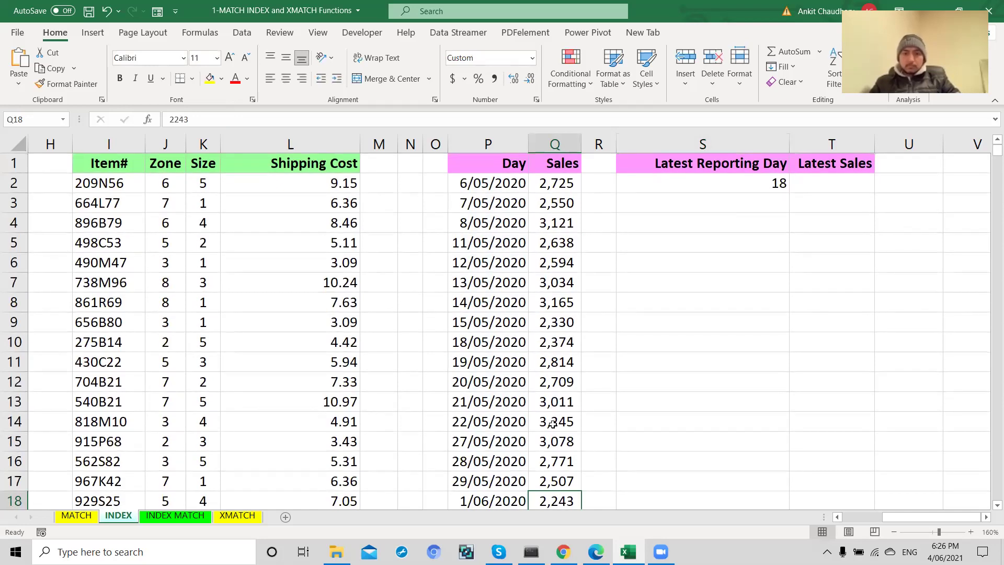
{"action": "scroll", "coordinate": [553, 424], "scroll_direction": "down", "scroll_amount": 1}
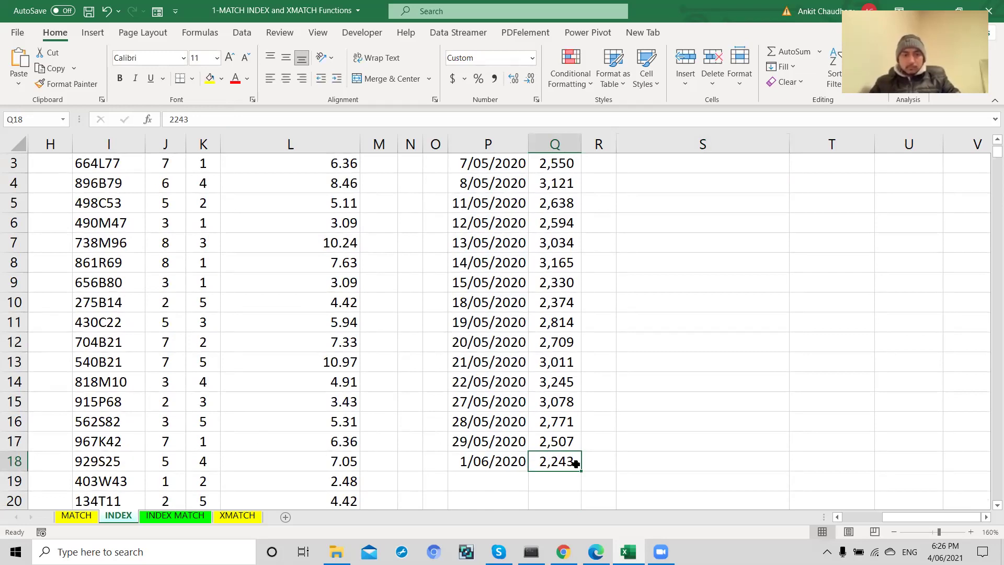
{"action": "scroll", "coordinate": [576, 459], "scroll_direction": "up", "scroll_amount": 1}
{"action": "double_click", "coordinate": [715, 184]}
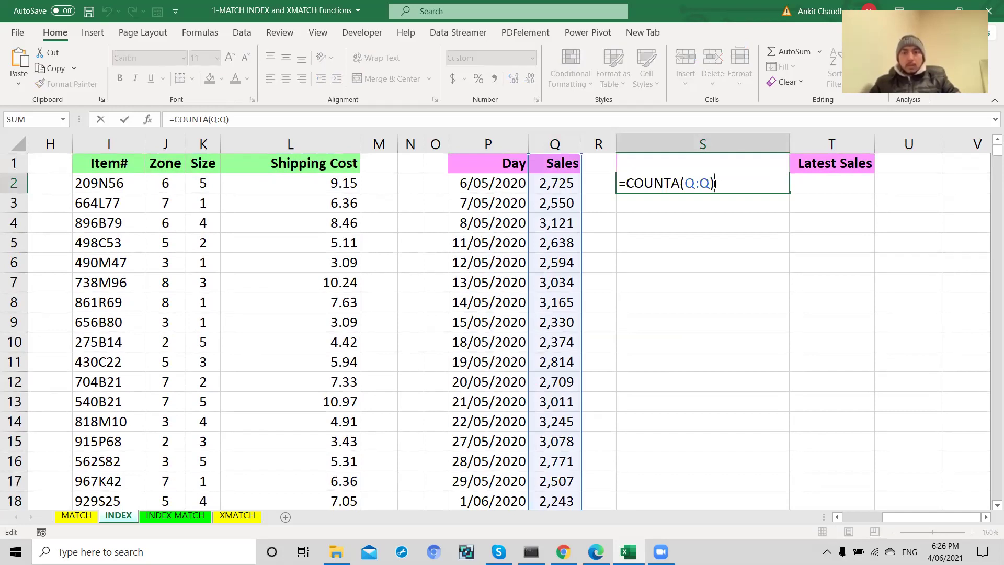
{"action": "key", "text": "Escape"}
{"action": "double_click", "coordinate": [629, 184]}
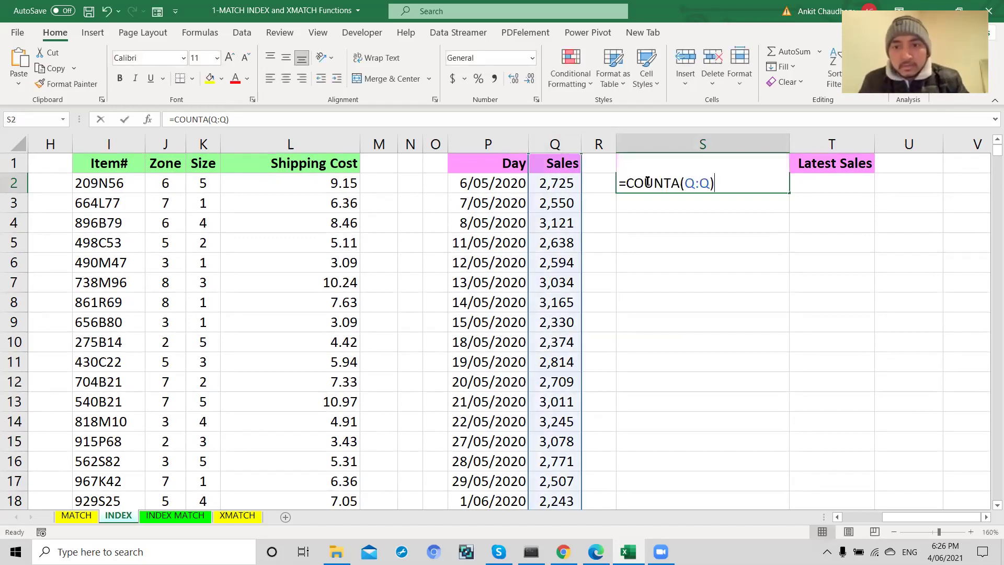
{"action": "left_click", "coordinate": [628, 184]}
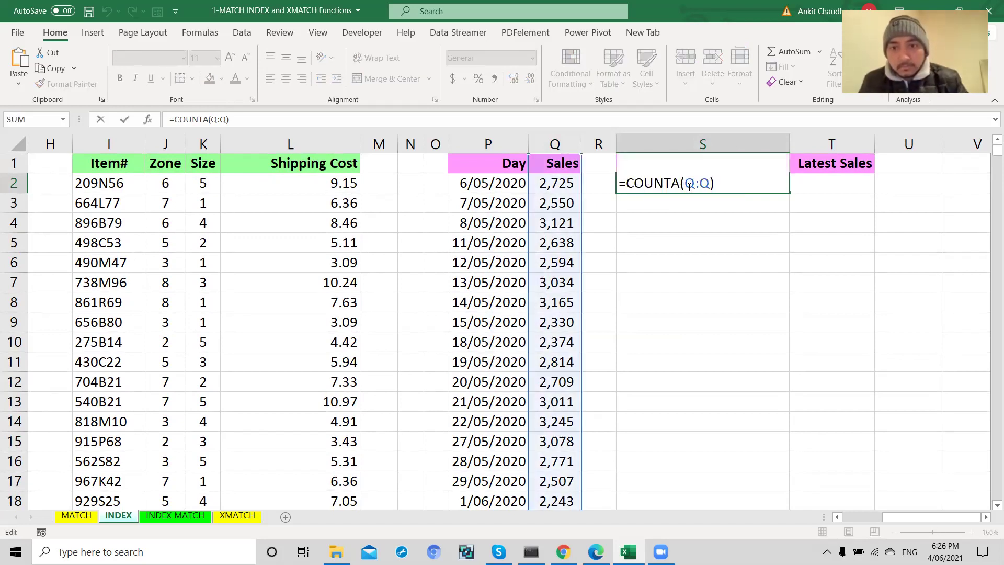
{"action": "key", "text": "Escape"}
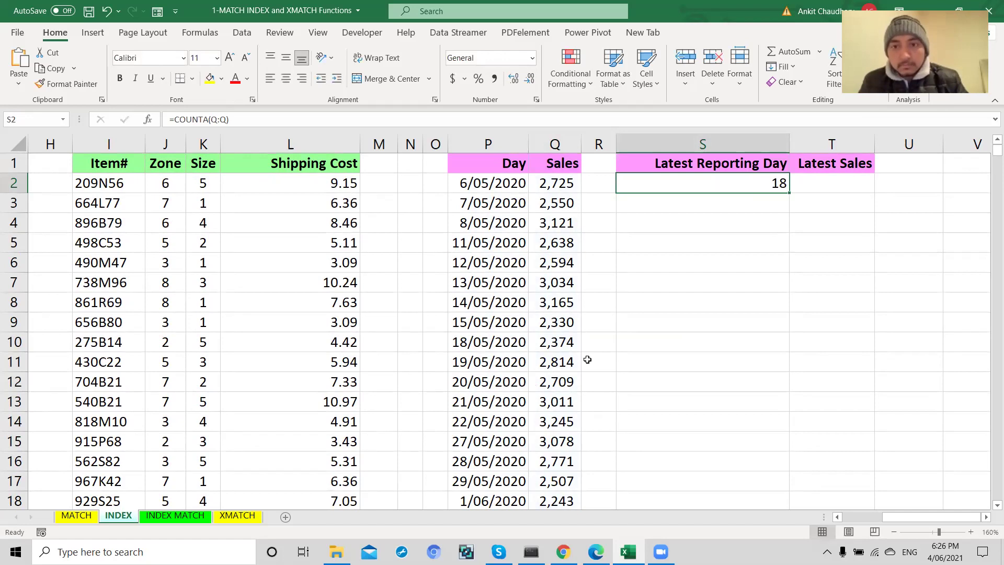
Check the row number of the last Day and Sales entries by selecting row 18 and the range P18:Q18
{"action": "scroll", "coordinate": [587, 360], "scroll_direction": "down", "scroll_amount": 2}
{"action": "left_click", "coordinate": [562, 384]}
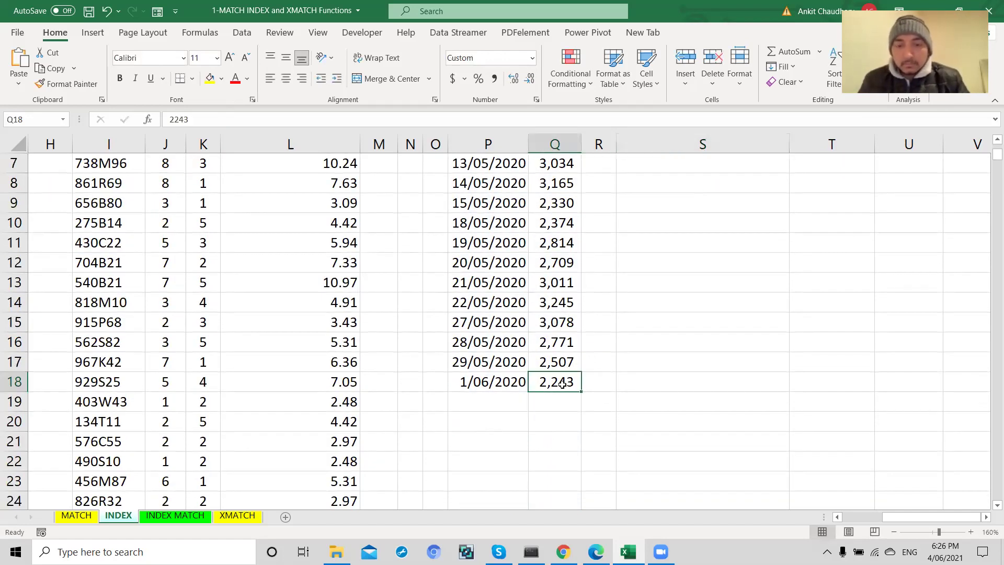
{"action": "left_click", "coordinate": [16, 382]}
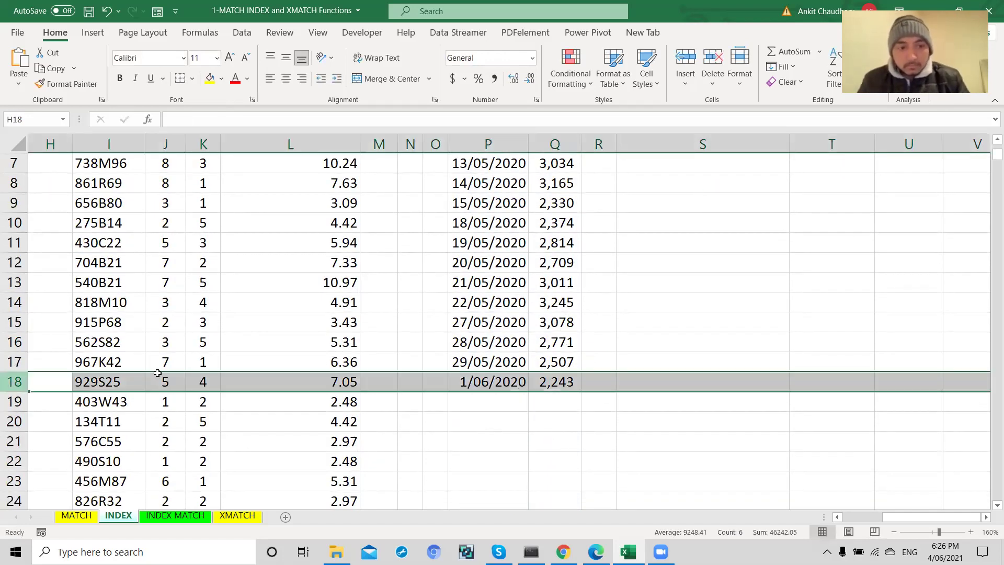
{"action": "left_click", "coordinate": [557, 385]}
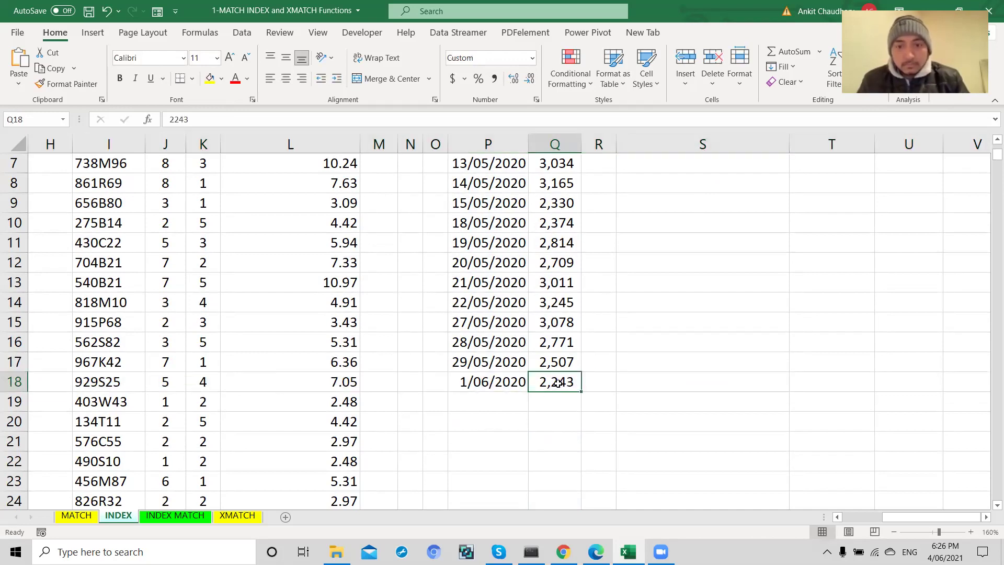
{"action": "left_click_drag", "start_coordinate": [509, 384], "coordinate": [550, 384]}
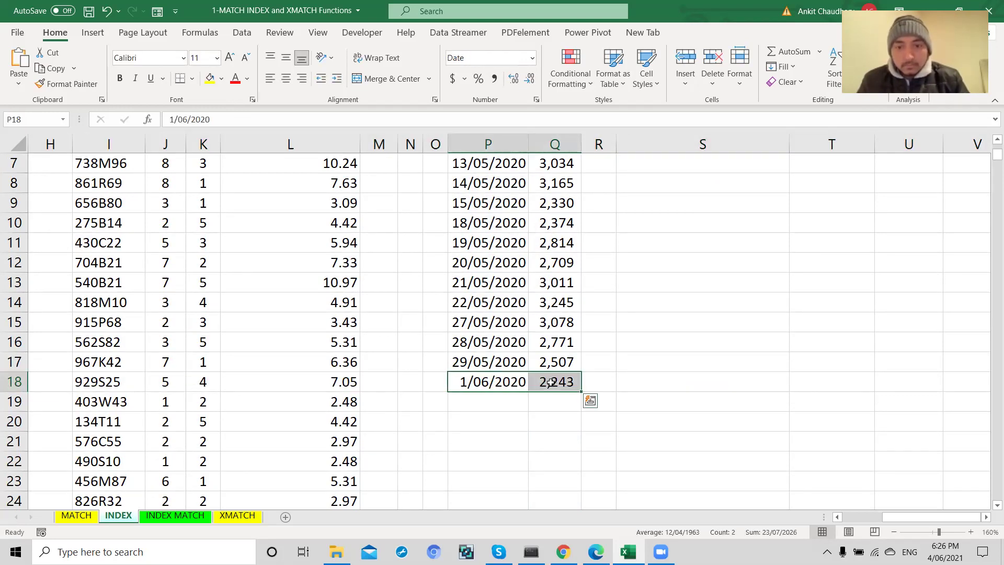
{"action": "scroll", "coordinate": [551, 384], "scroll_direction": "up", "scroll_amount": 2}
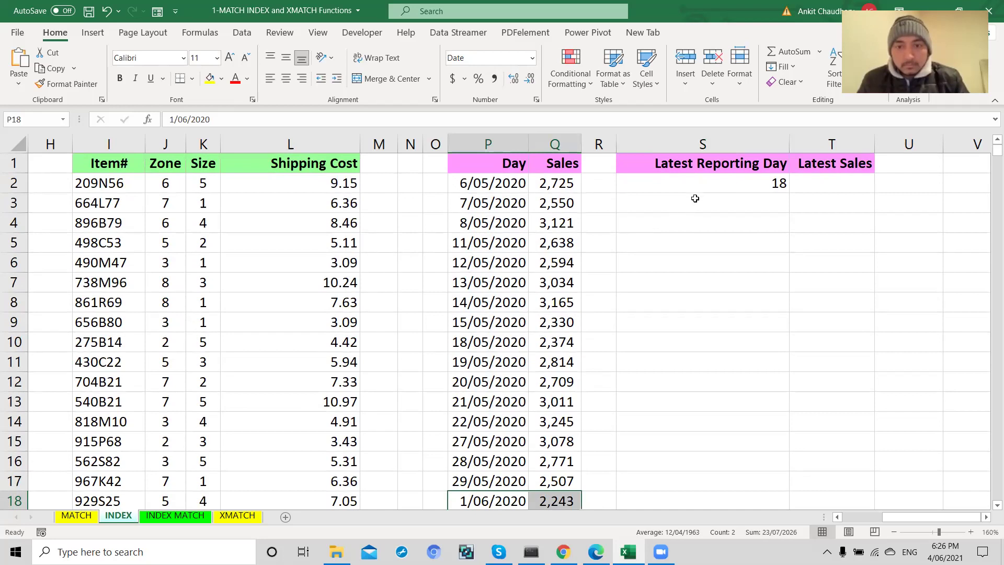
Wrap the COUNTA formula in S2 in INDEX over the Day column, making it =INDEX(P:P,COUNTA(Q:Q))
{"action": "left_click", "coordinate": [698, 186]}
{"action": "double_click", "coordinate": [698, 187]}
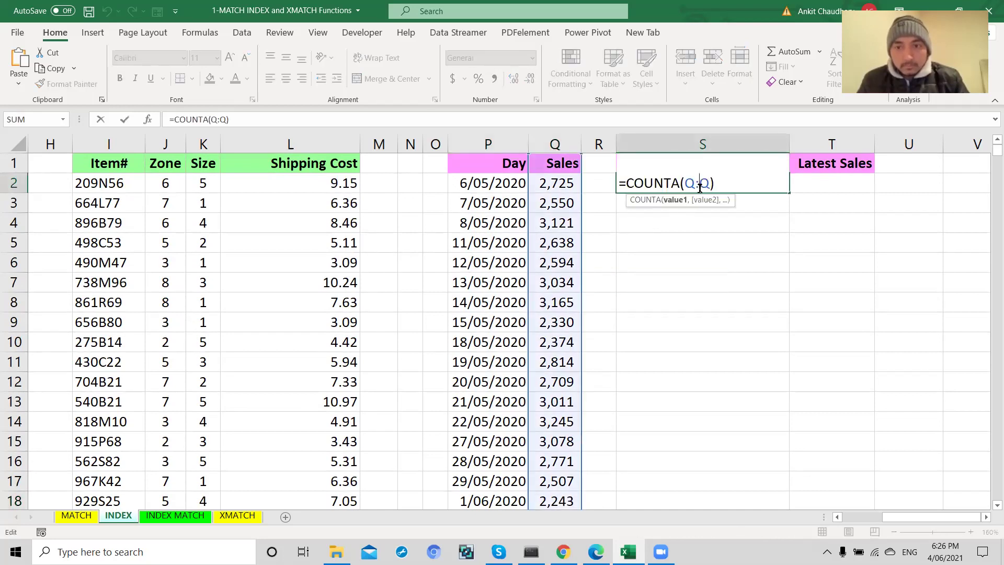
{"action": "left_click", "coordinate": [626, 186]}
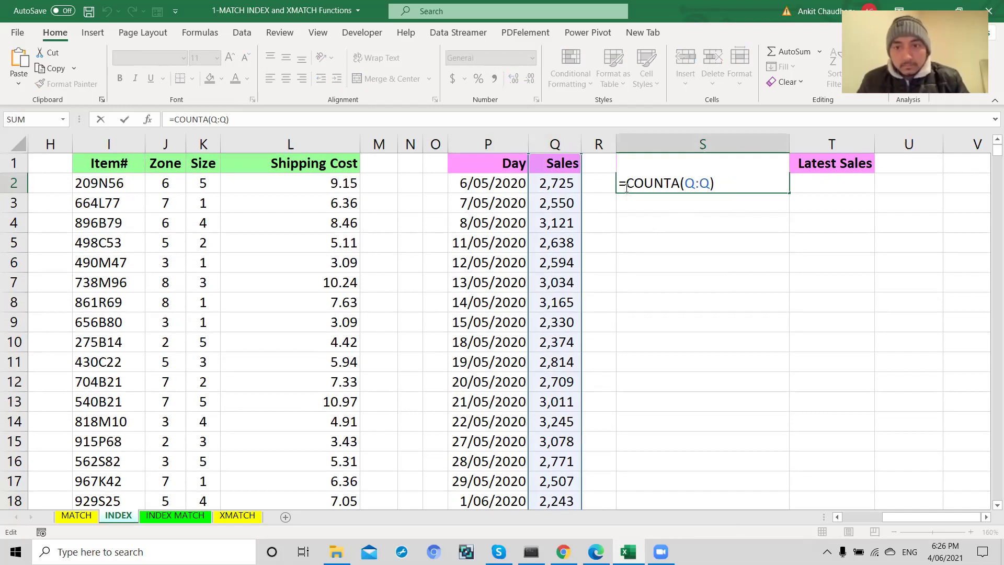
{"action": "type", "text": "index"}
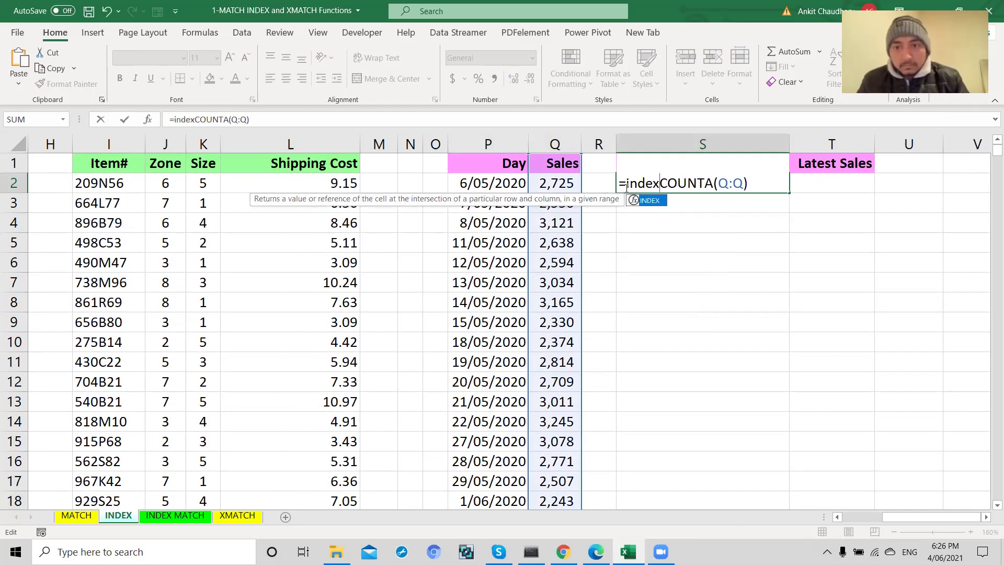
{"action": "type", "text": "("}
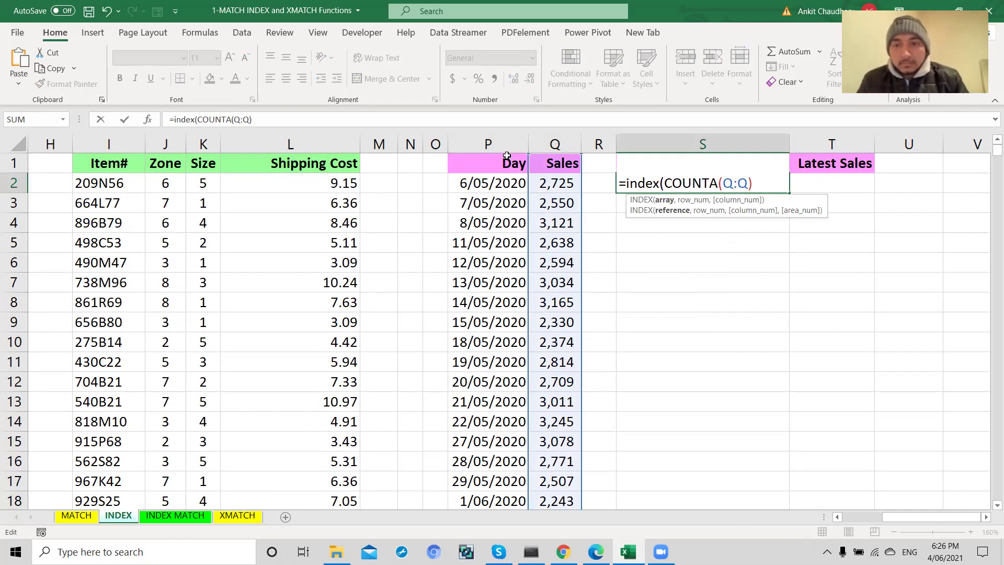
{"action": "left_click", "coordinate": [501, 140]}
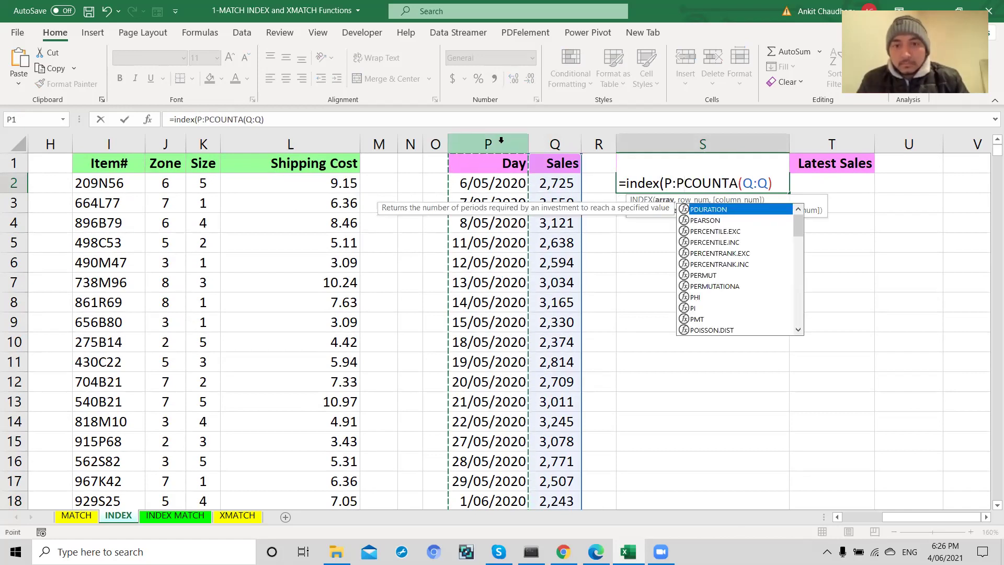
{"action": "type", "text": ","}
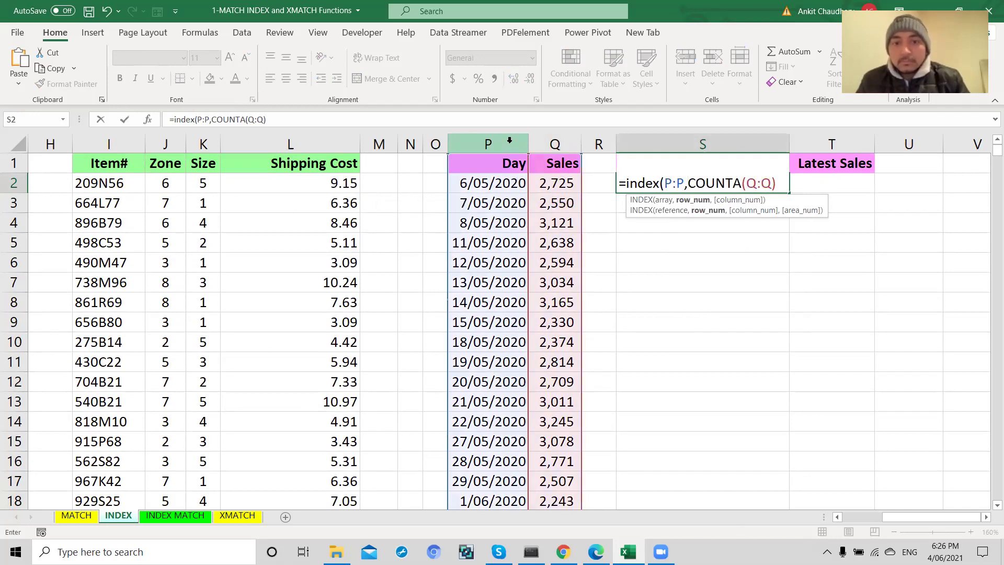
{"action": "left_click", "coordinate": [777, 184]}
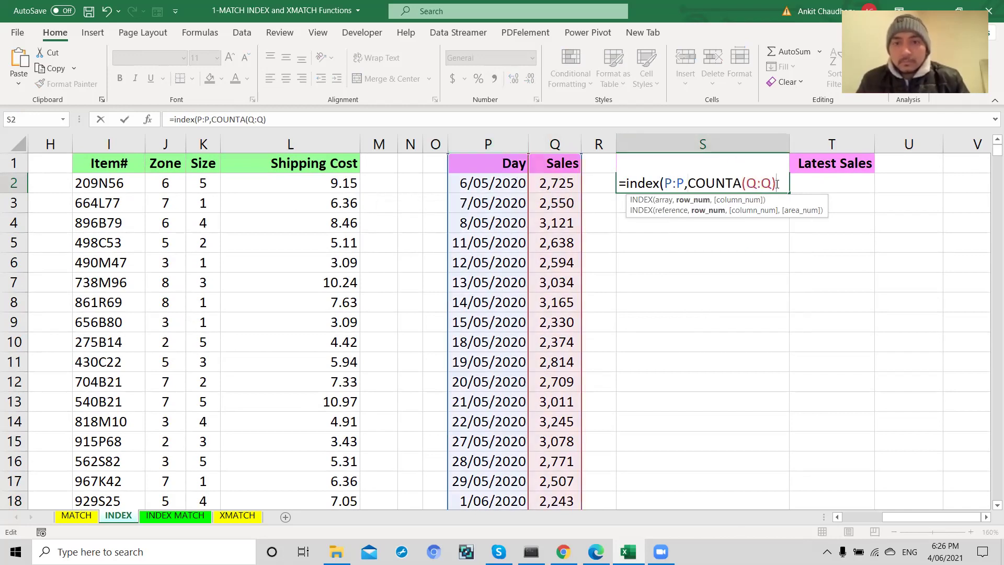
{"action": "type", "text": ","}
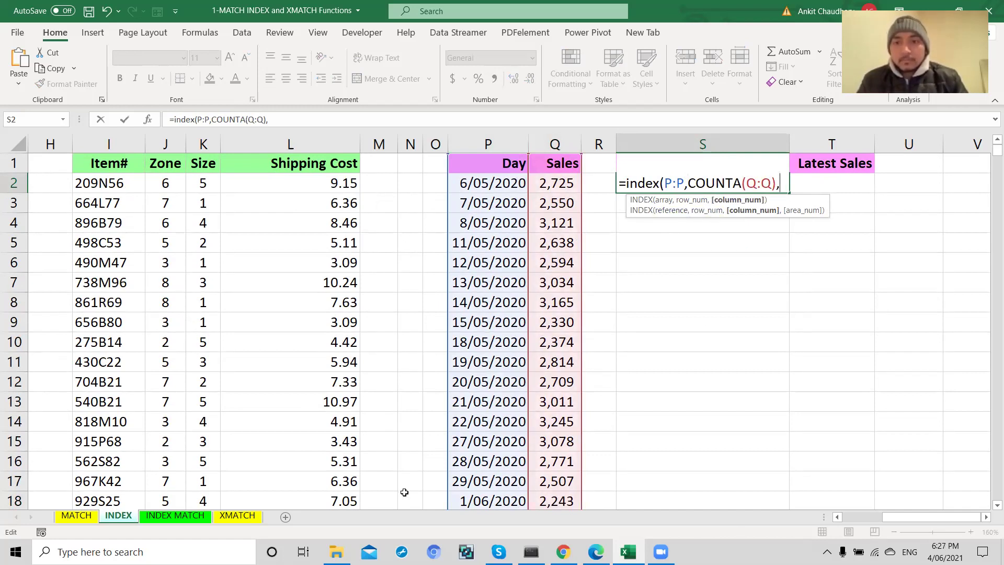
{"action": "key", "text": "BackSpace"}
{"action": "type", "text": ")"}
{"action": "key", "text": "Return"}
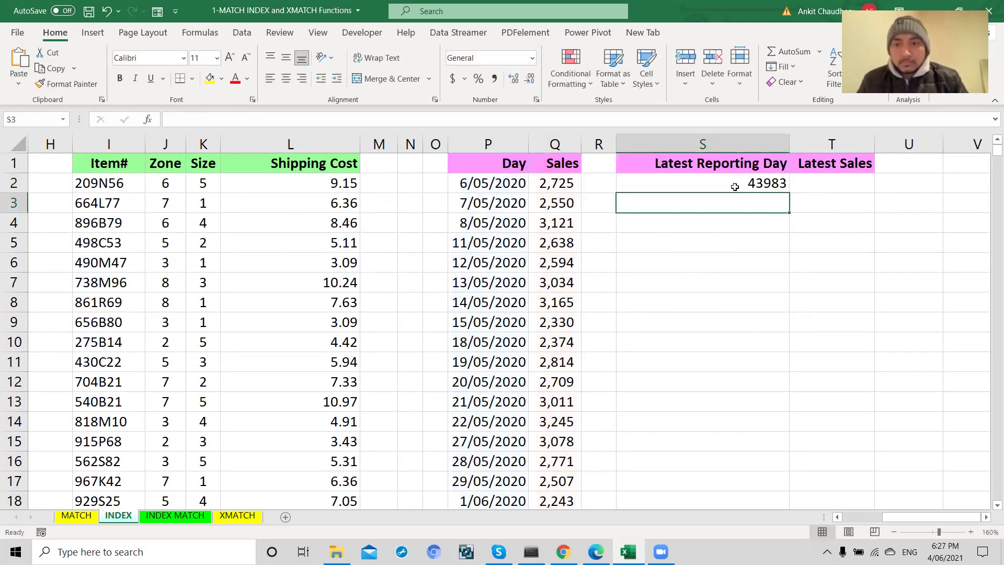
Set the number format of S2 under Latest Reporting Day to Short Date
{"action": "left_click", "coordinate": [735, 187]}
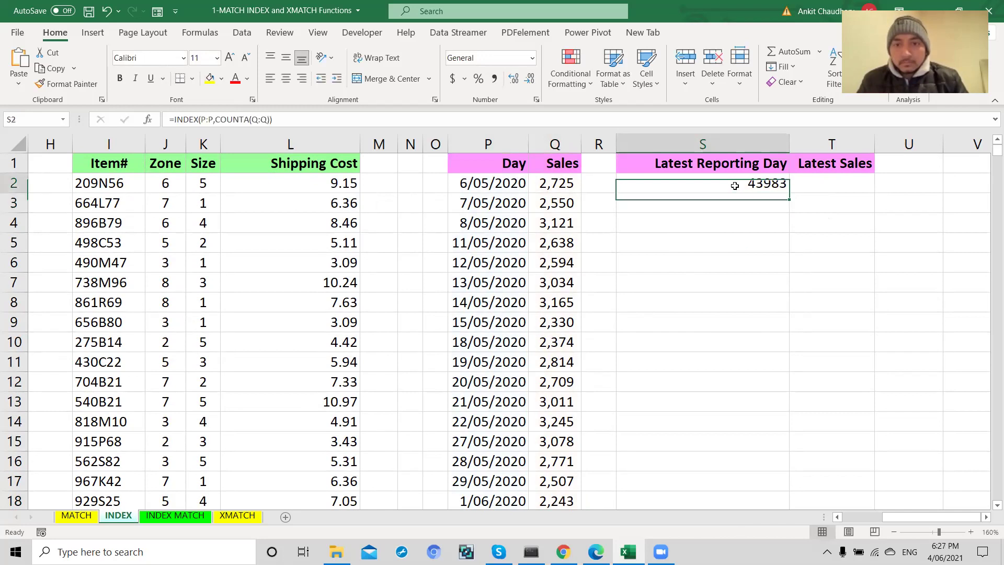
{"action": "left_click", "coordinate": [532, 58]}
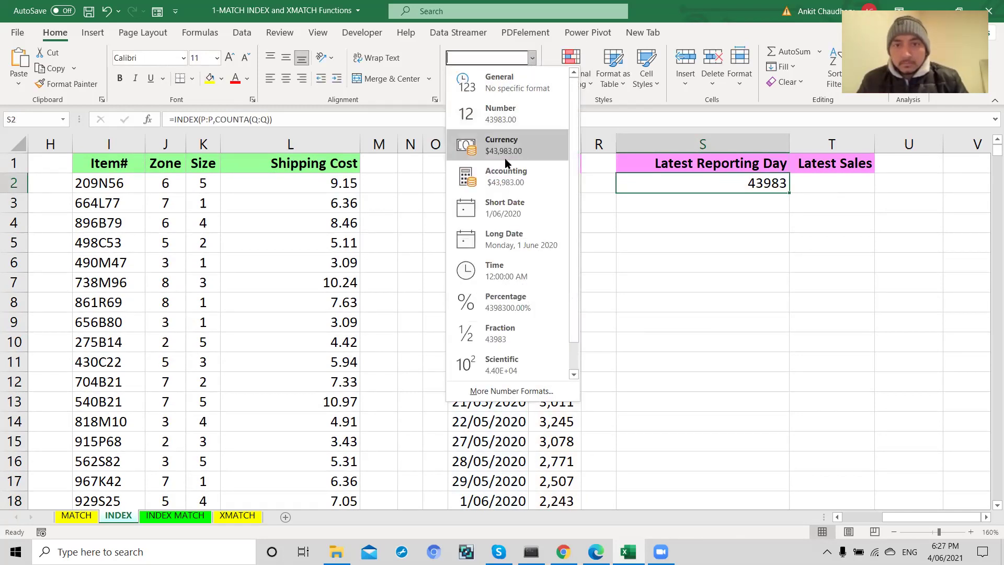
{"action": "left_click", "coordinate": [503, 207]}
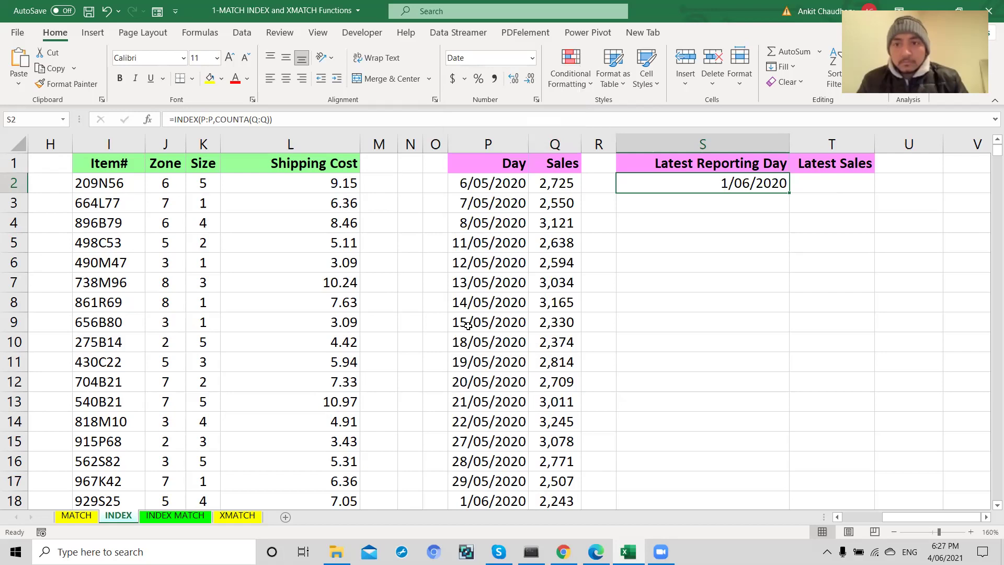
Check the latest reporting day against the last entry in the Day column by selecting P18
{"action": "scroll", "coordinate": [468, 327], "scroll_direction": "down", "scroll_amount": 2}
{"action": "left_click", "coordinate": [500, 379]}
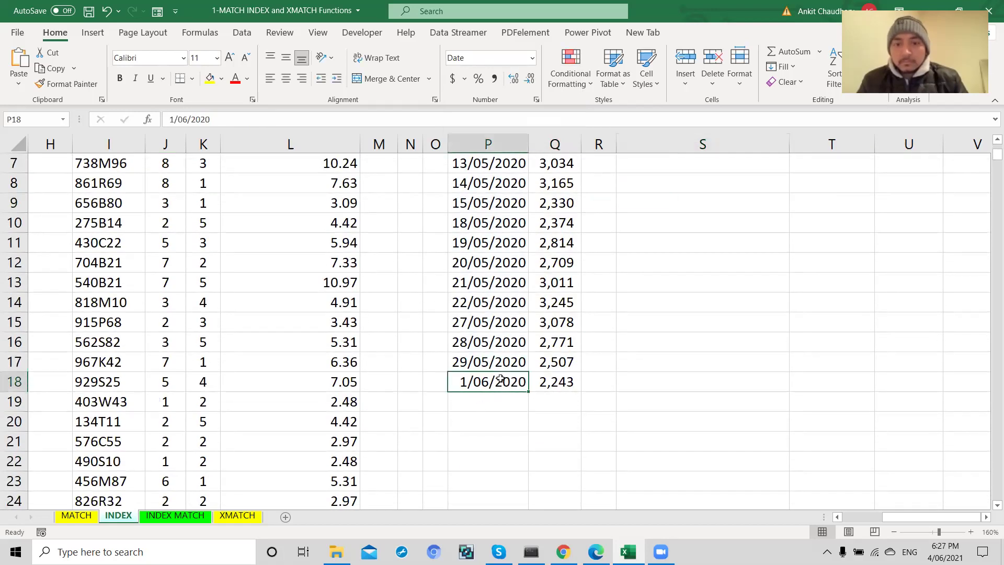
{"action": "scroll", "coordinate": [500, 379], "scroll_direction": "up", "scroll_amount": 2}
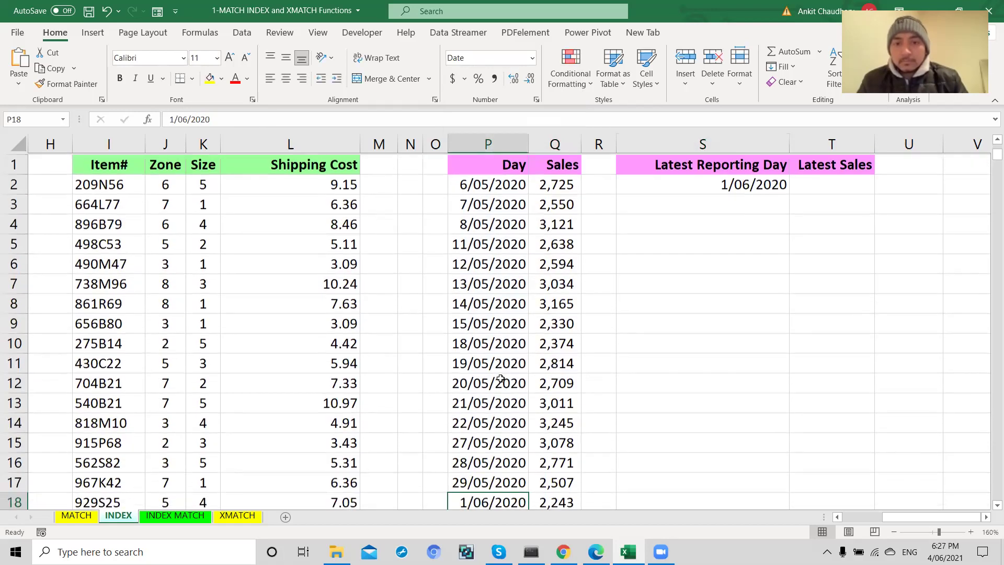
Try to fill the S2 formula across into T2 under Latest Sales and inspect the copied references
{"action": "left_click", "coordinate": [729, 185]}
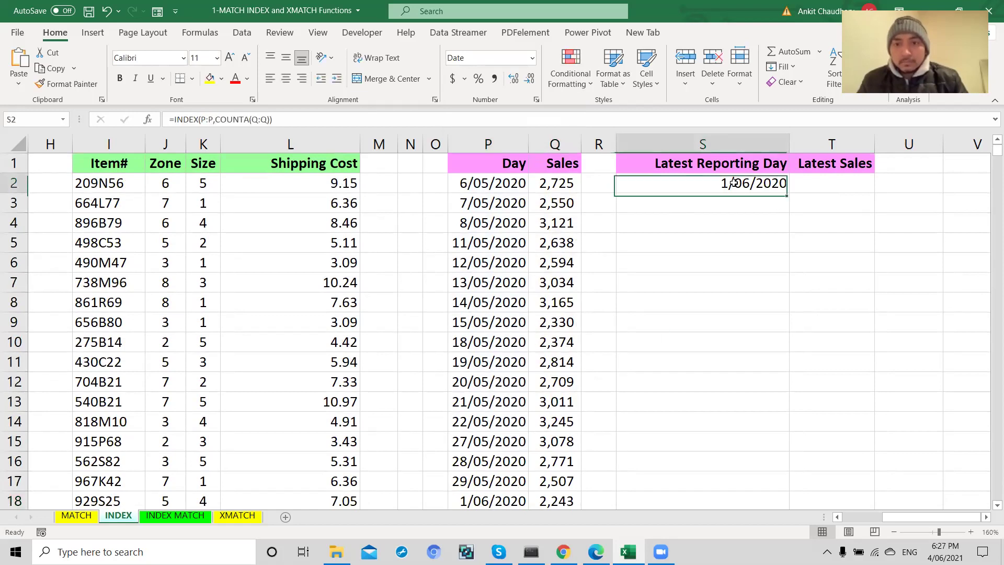
{"action": "left_click_drag", "start_coordinate": [789, 192], "coordinate": [838, 189]}
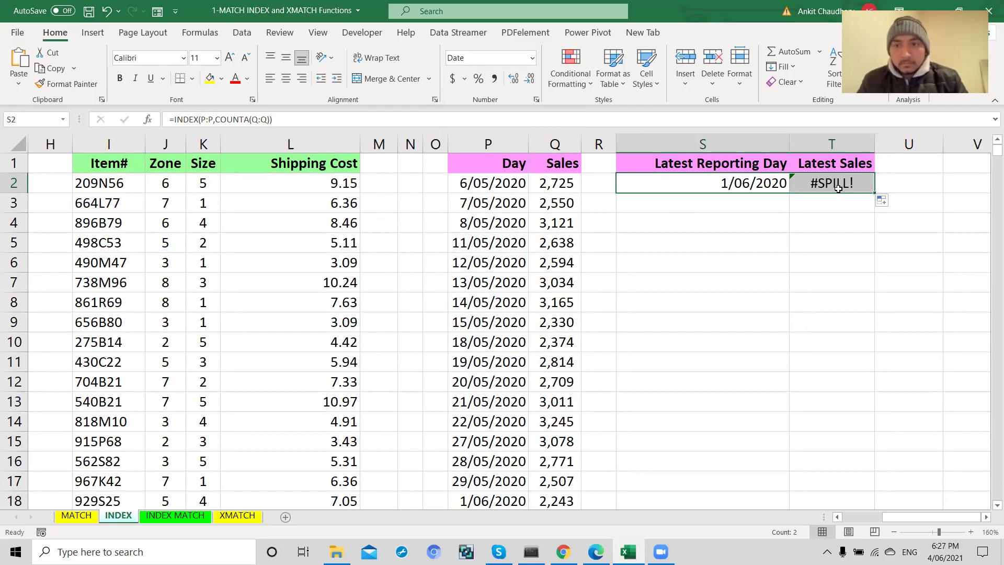
{"action": "left_click", "coordinate": [765, 188]}
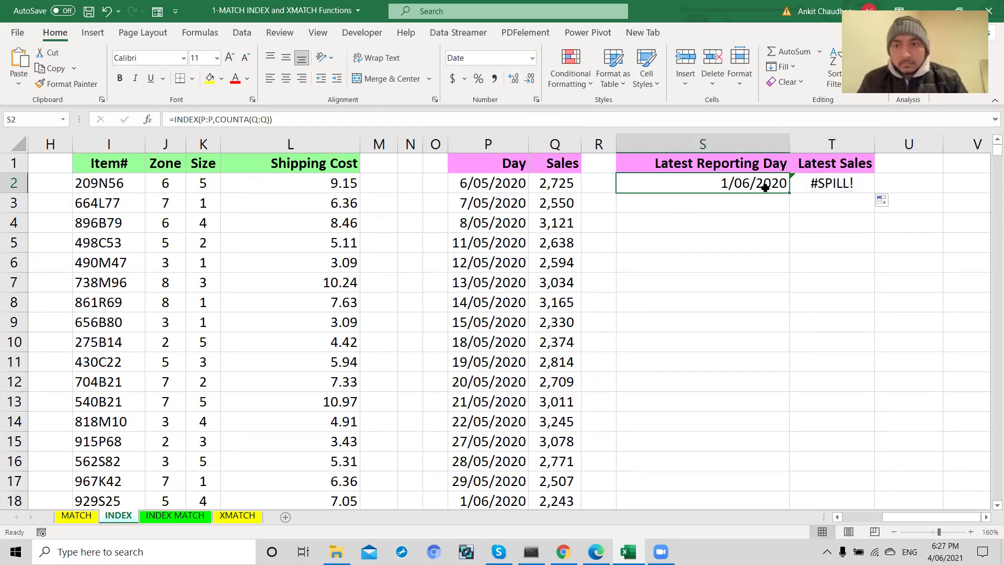
{"action": "left_click", "coordinate": [813, 184]}
{"action": "double_click", "coordinate": [813, 186]}
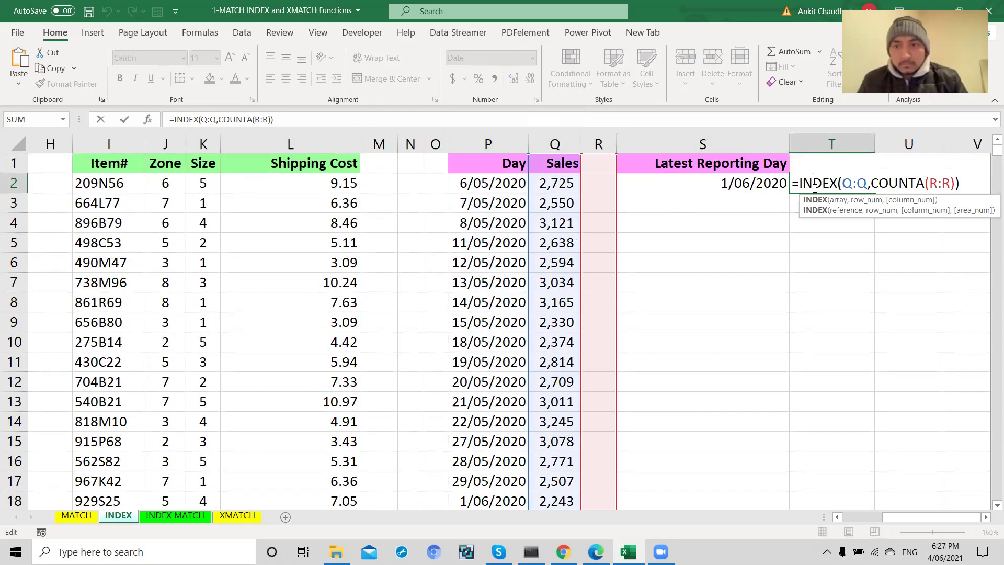
{"action": "key", "text": "Escape"}
Copy the formula text =INDEX(P:P,COUNTA(Q:Q)) from S2 into T2 with its references unchanged
{"action": "double_click", "coordinate": [751, 187]}
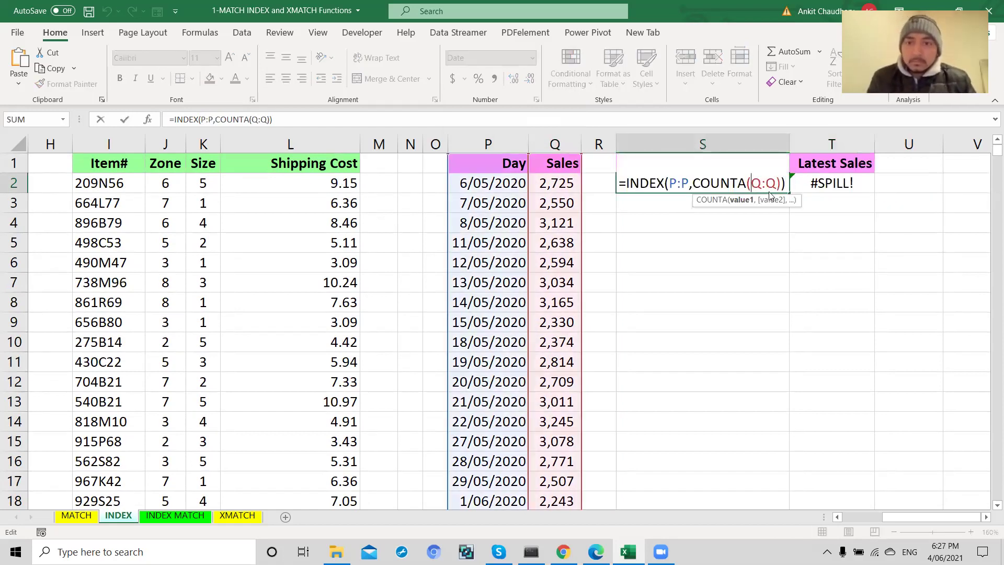
{"action": "double_click", "coordinate": [634, 184]}
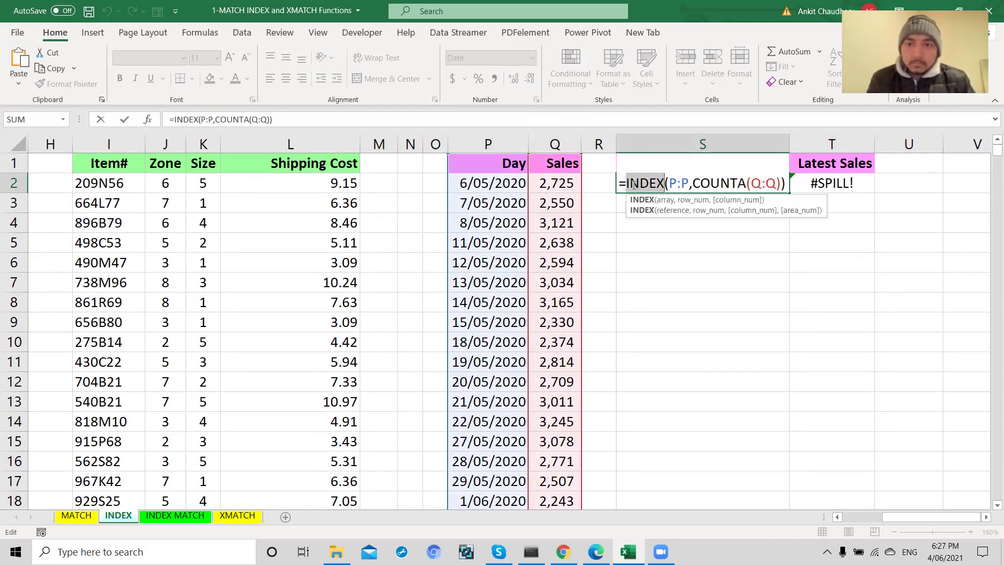
{"action": "left_click_drag", "start_coordinate": [622, 184], "coordinate": [804, 167]}
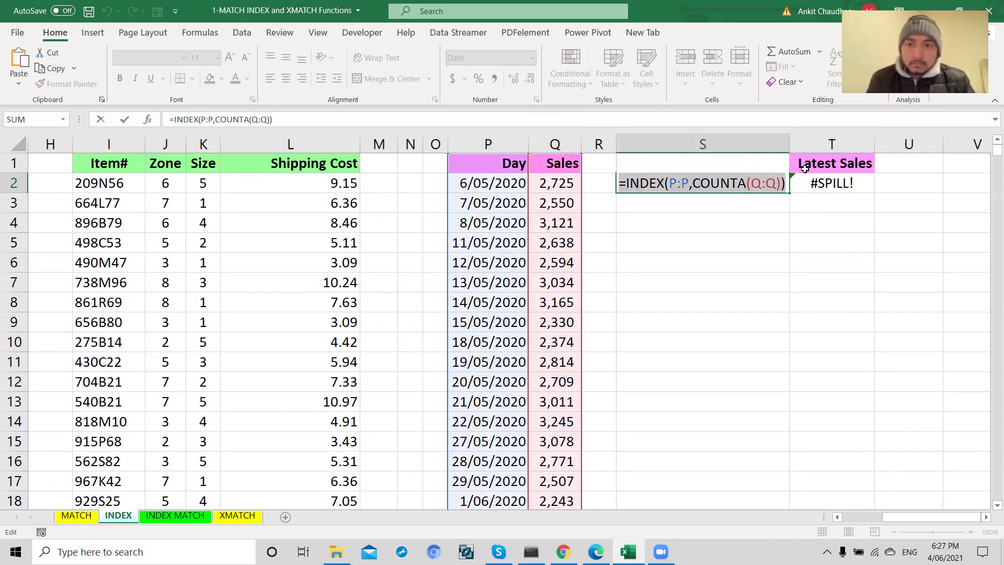
{"action": "key", "text": "Escape"}
{"action": "double_click", "coordinate": [812, 184]}
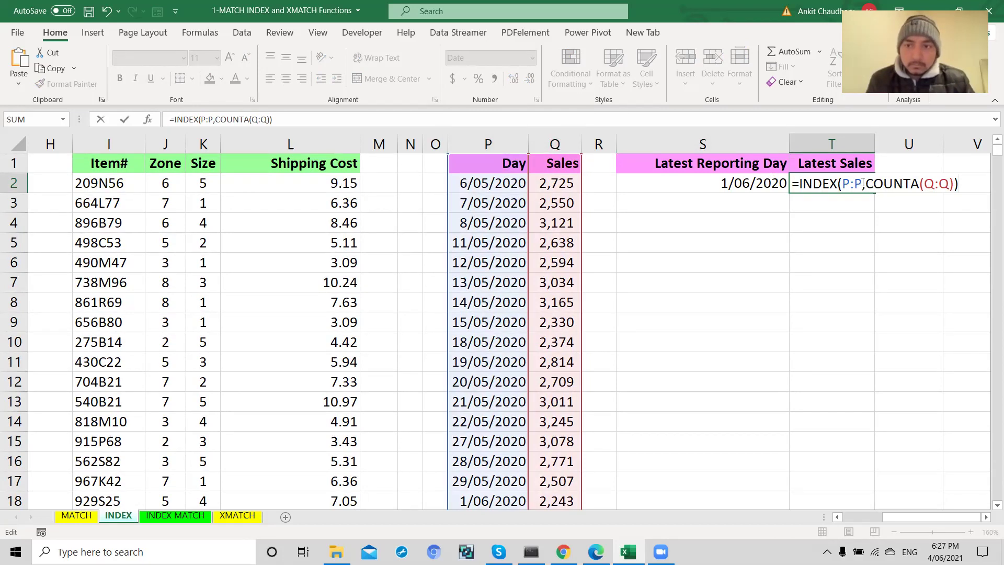
Change the INDEX array in T2 to the Sales column, making the formula =INDEX(Q:Q,COUNTA(Q:Q))
{"action": "key", "text": "BackSpace"}
{"action": "key", "text": "BackSpace"}
{"action": "key", "text": "BackSpace"}
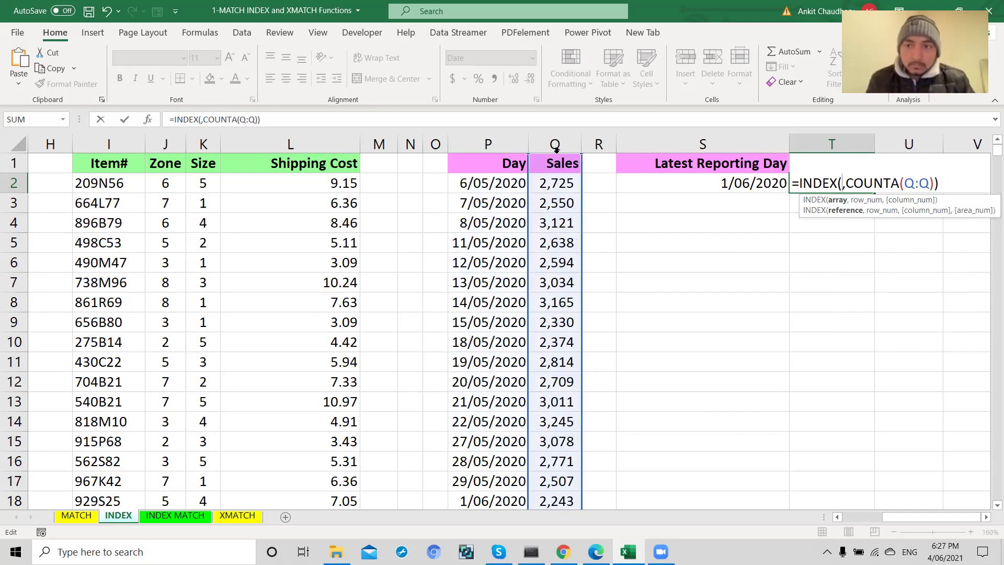
{"action": "left_click", "coordinate": [553, 144]}
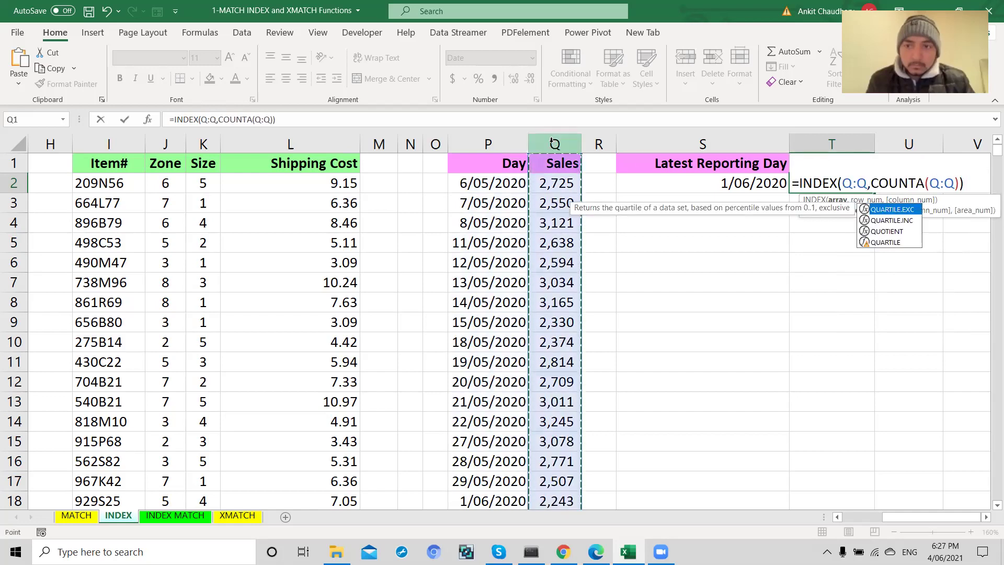
{"action": "key", "text": "Return"}
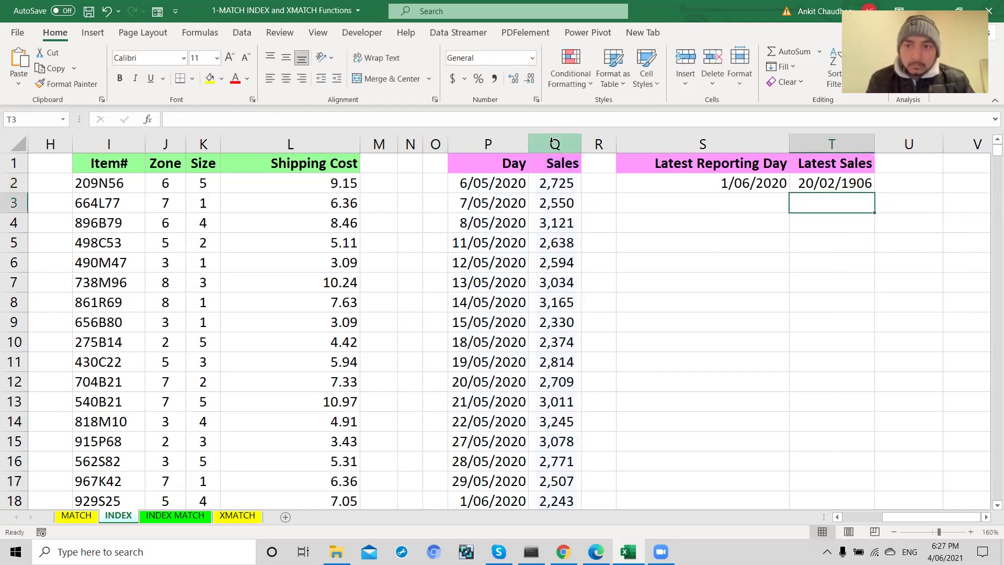
Set the number format of T2 under Latest Sales to General
{"action": "left_click", "coordinate": [820, 190]}
{"action": "left_click", "coordinate": [532, 58]}
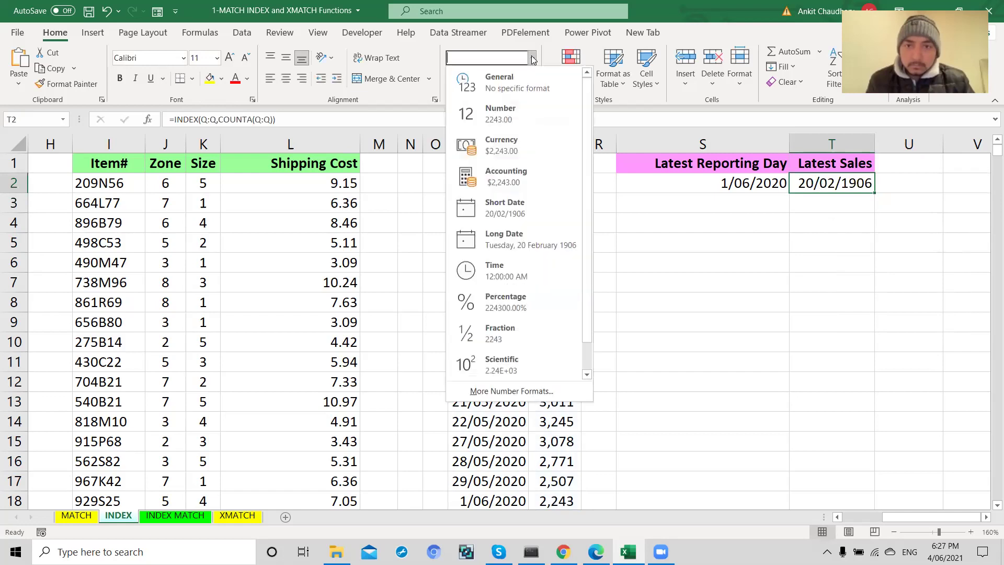
{"action": "left_click", "coordinate": [509, 82]}
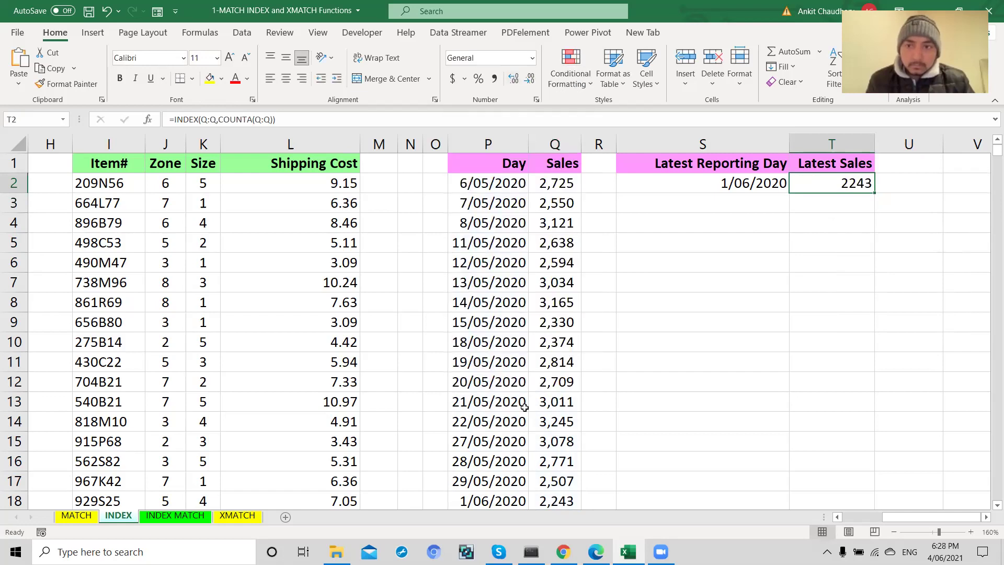
Compare the Latest Sales result with the last Sales entry in Q18, and reselect the S2 formula cell
{"action": "scroll", "coordinate": [524, 407], "scroll_direction": "down", "scroll_amount": 2}
{"action": "left_click", "coordinate": [557, 381]}
{"action": "scroll", "coordinate": [562, 384], "scroll_direction": "up", "scroll_amount": 2}
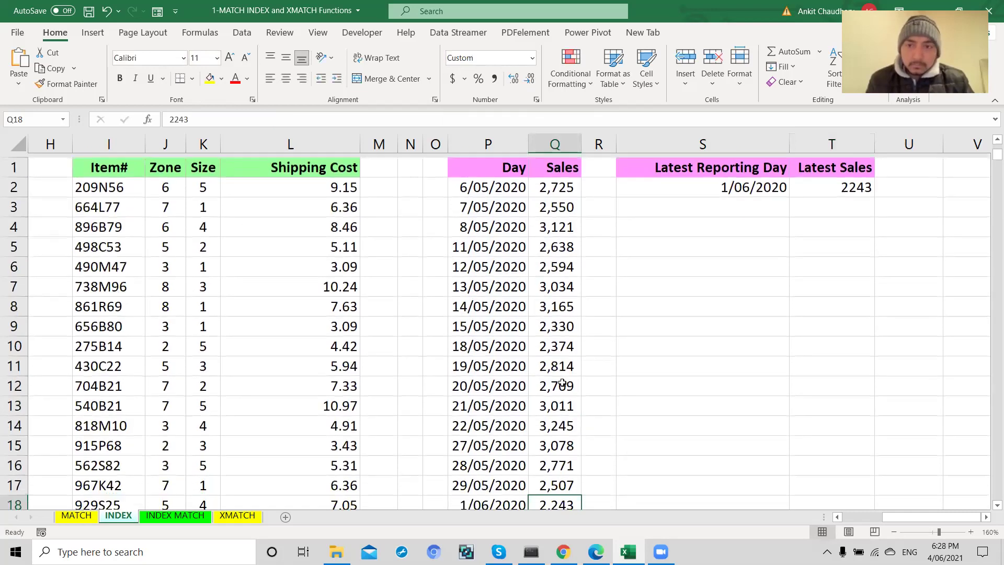
{"action": "left_click", "coordinate": [714, 184]}
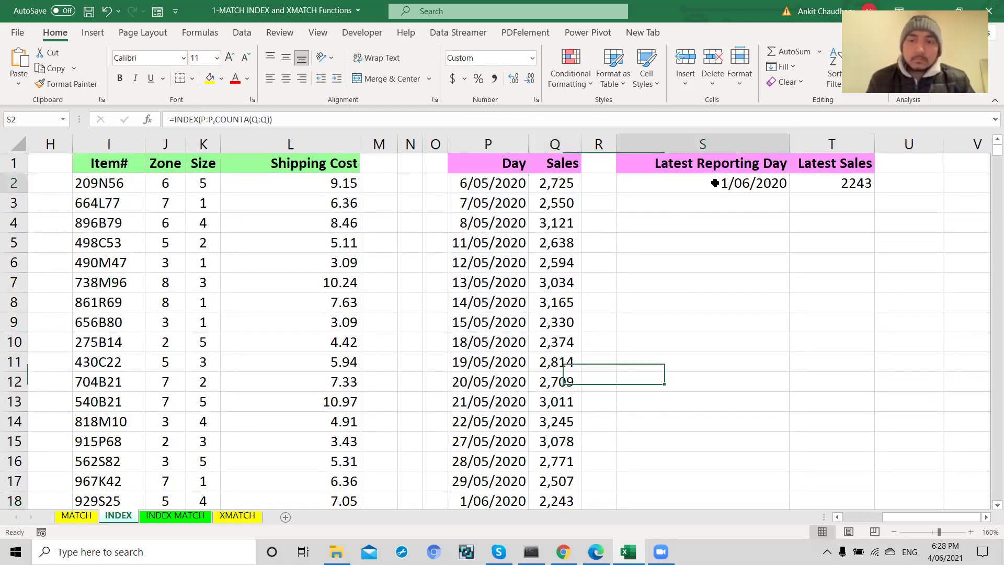
Enter the note "COUNTA --> Count of NonBlank values" in cell S4
{"action": "left_click", "coordinate": [686, 225]}
{"action": "type", "text": "COUNTA --> N"}
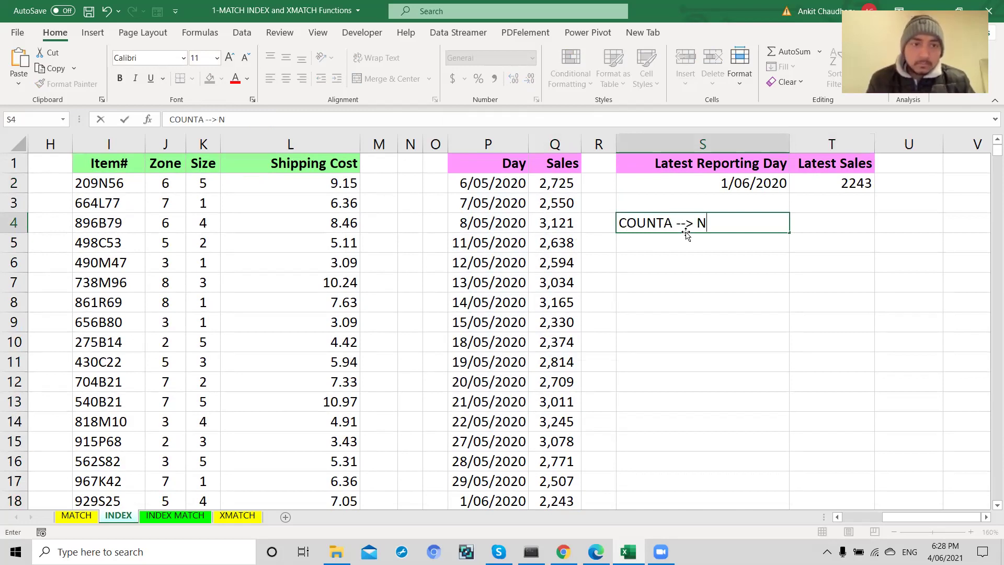
{"action": "type", "text": "onB"}
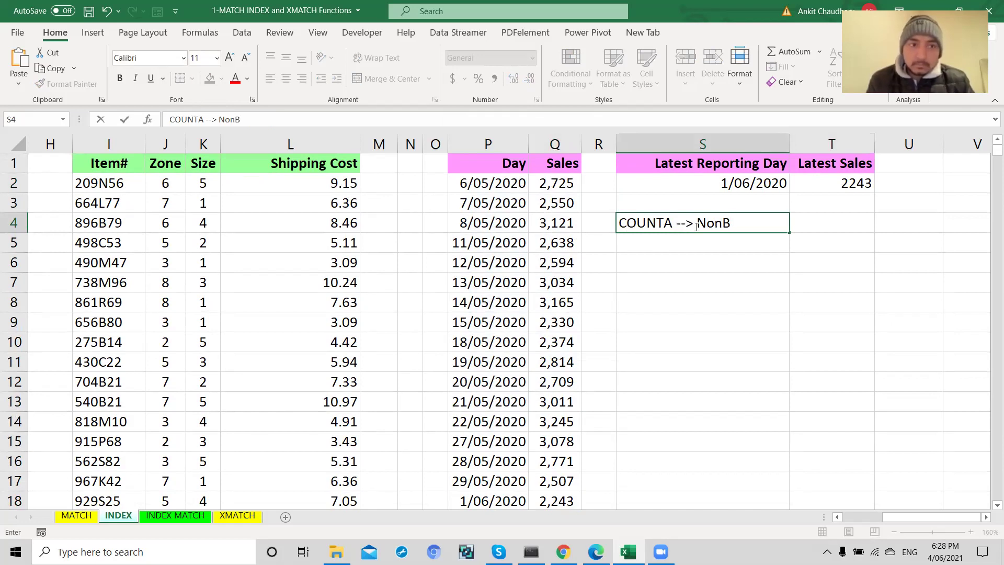
{"action": "type", "text": "Count"}
{"action": "type", "text": "of"}
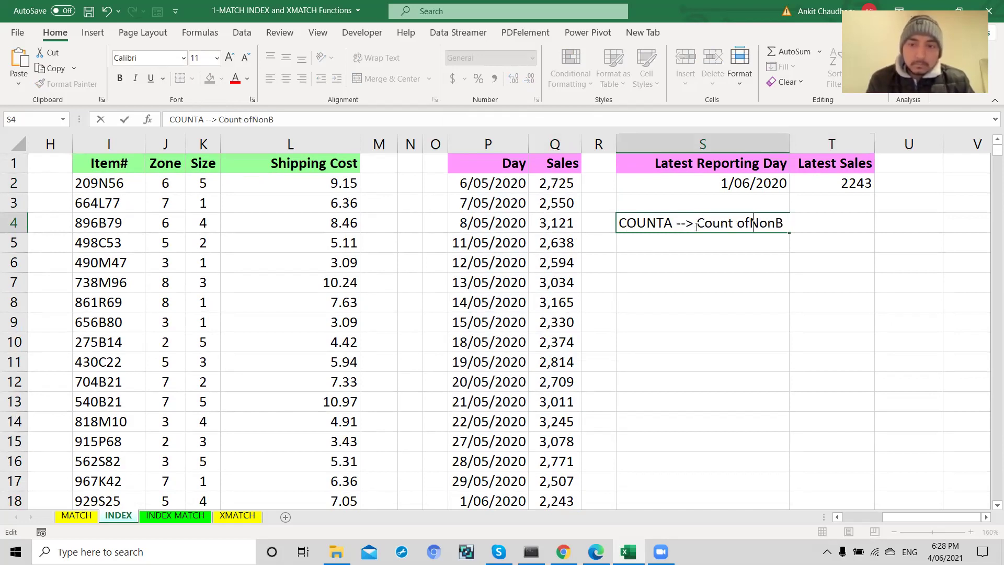
{"action": "key", "text": "End"}
{"action": "type", "text": "lank values"}
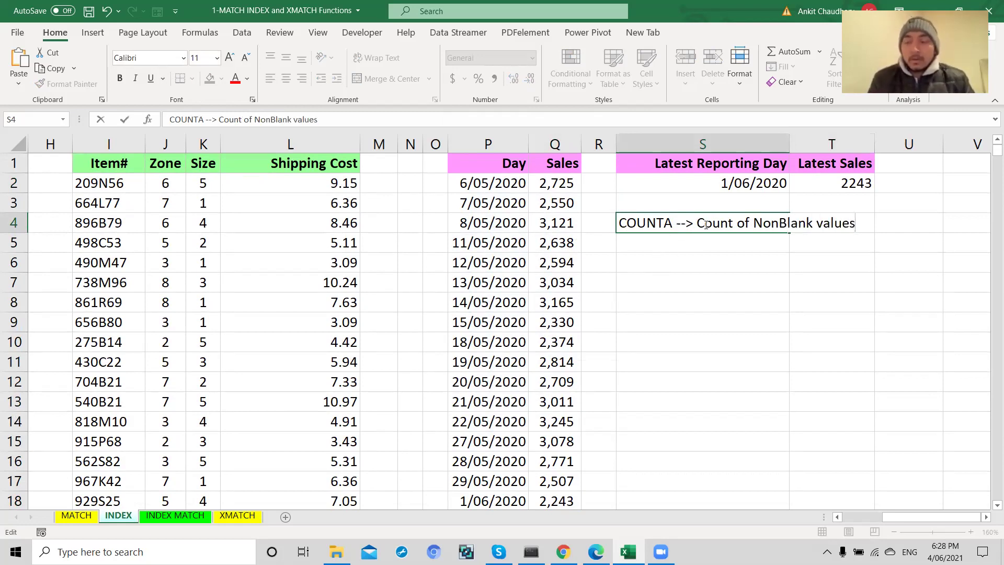
{"action": "scroll", "coordinate": [557, 329], "scroll_direction": "down", "scroll_amount": 2}
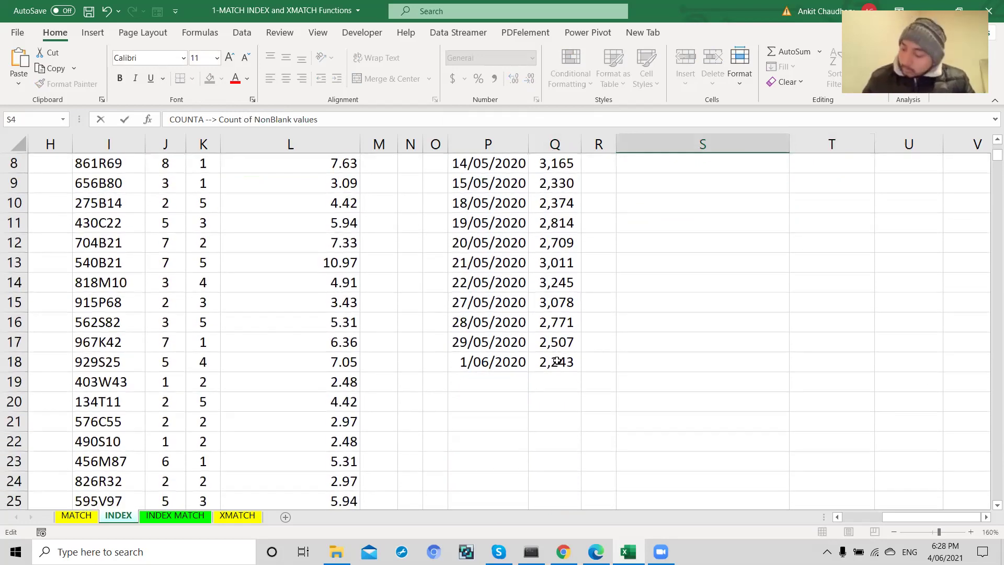
{"action": "scroll", "coordinate": [555, 346], "scroll_direction": "up", "scroll_amount": 2}
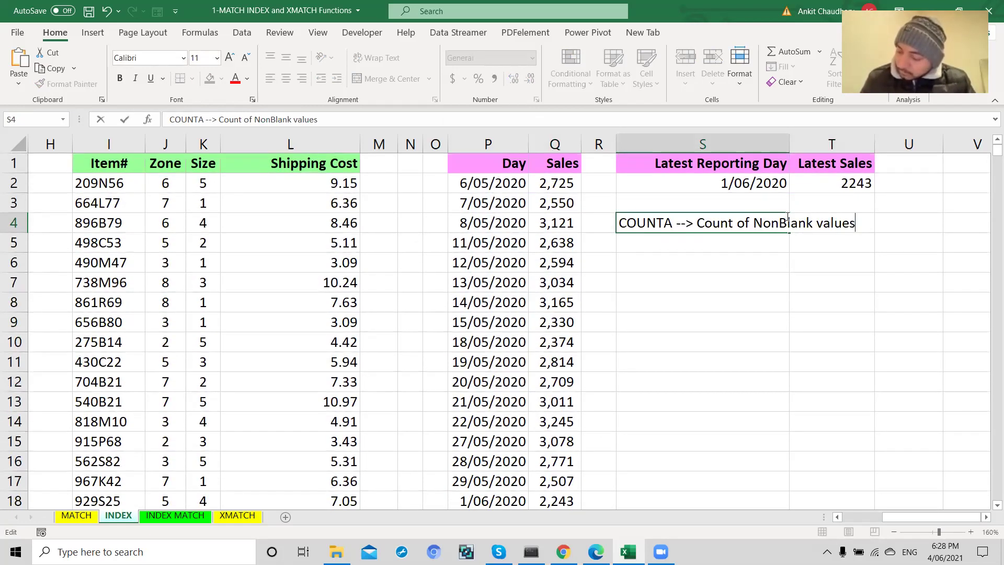
{"action": "key", "text": "Return"}
Add a second line reading "(To get row_number)" to the COUNTA note in S4
{"action": "left_click", "coordinate": [768, 222]}
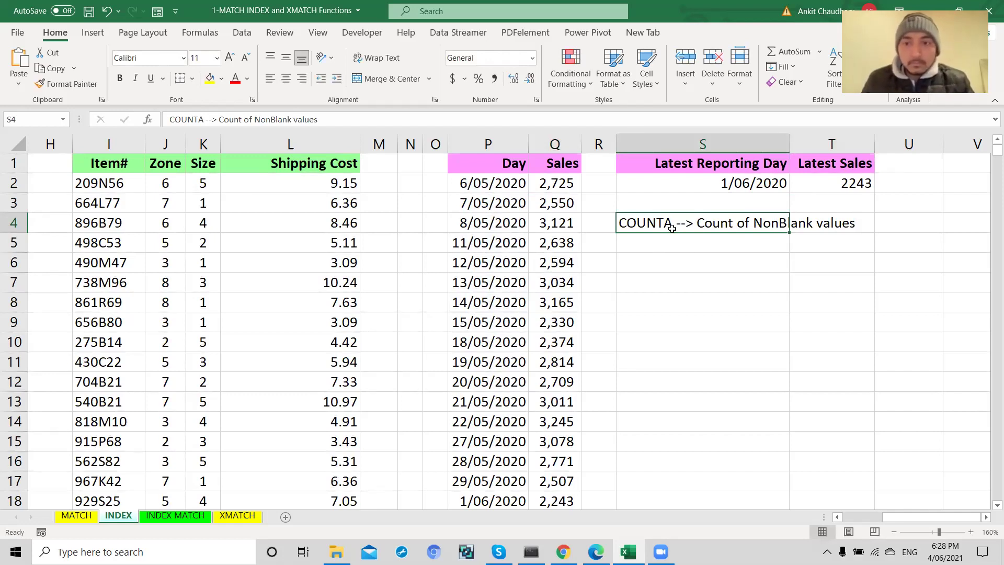
{"action": "double_click", "coordinate": [705, 228]}
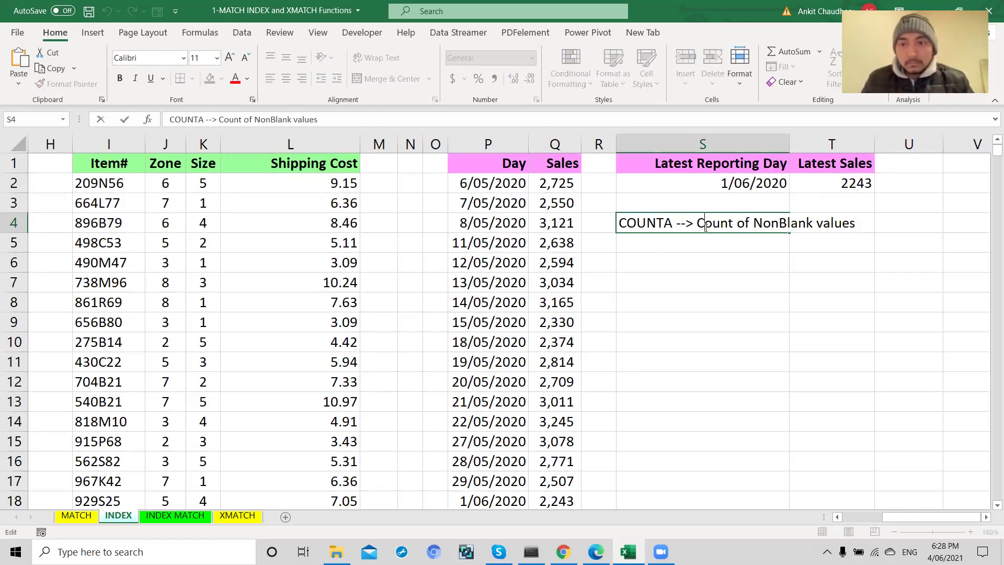
{"action": "key", "text": "Right"}
{"action": "key", "text": "Right"}
{"action": "key", "text": "Right"}
{"action": "key", "text": "Right"}
{"action": "key", "text": "Right"}
{"action": "key", "text": "Right"}
{"action": "key", "text": "Right"}
{"action": "key", "text": "Right"}
{"action": "key", "text": "Right"}
{"action": "key", "text": "Right"}
{"action": "key", "text": "Right"}
{"action": "key", "text": "Right"}
{"action": "key", "text": "Right"}
{"action": "key", "text": "Right"}
{"action": "key", "text": "Right"}
{"action": "key", "text": "Right"}
{"action": "key", "text": "Right"}
{"action": "key", "text": "Right"}
{"action": "key", "text": "Right"}
{"action": "key", "text": "Right"}
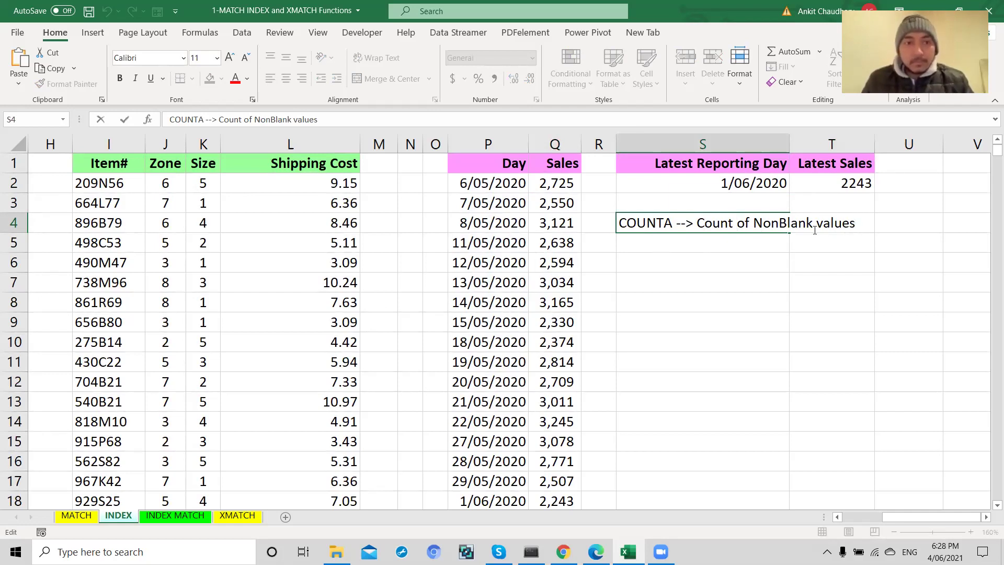
{"action": "key", "text": "alt+Return"}
{"action": "type", "text": "To grt"}
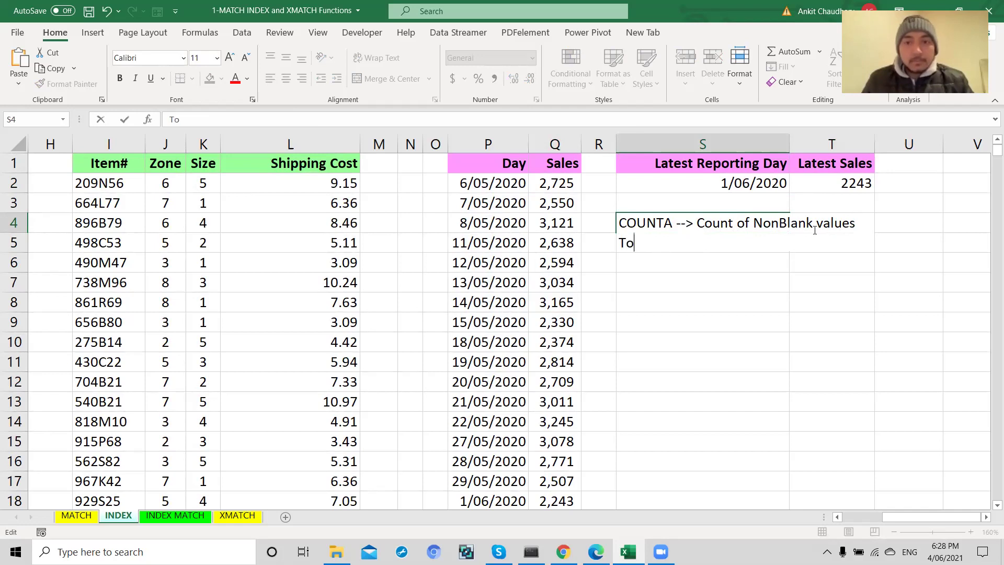
{"action": "key", "text": "BackSpace"}
{"action": "key", "text": "BackSpace"}
{"action": "key", "text": "BackSpace"}
{"action": "type", "text": "et row"}
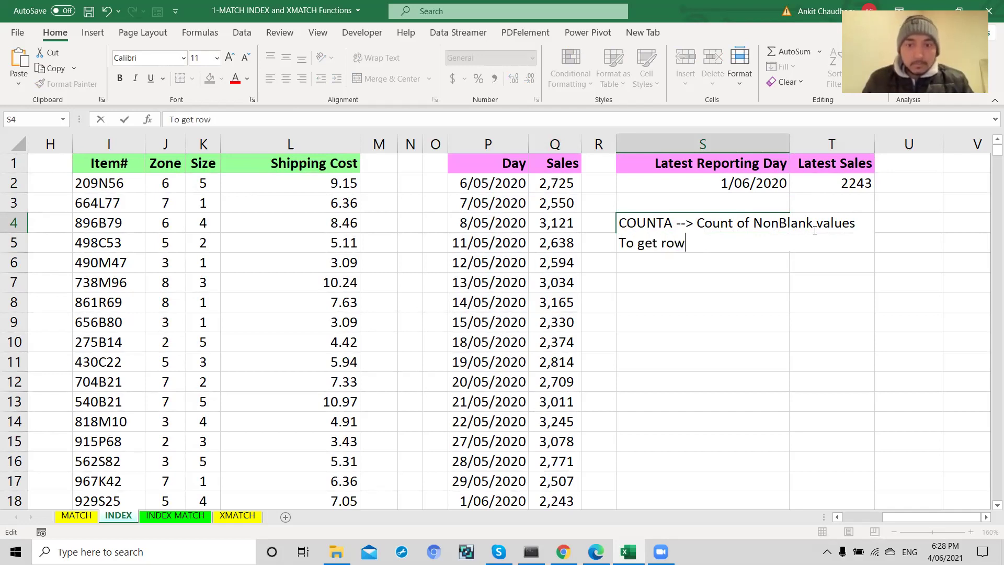
{"action": "type", "text": "_number)"}
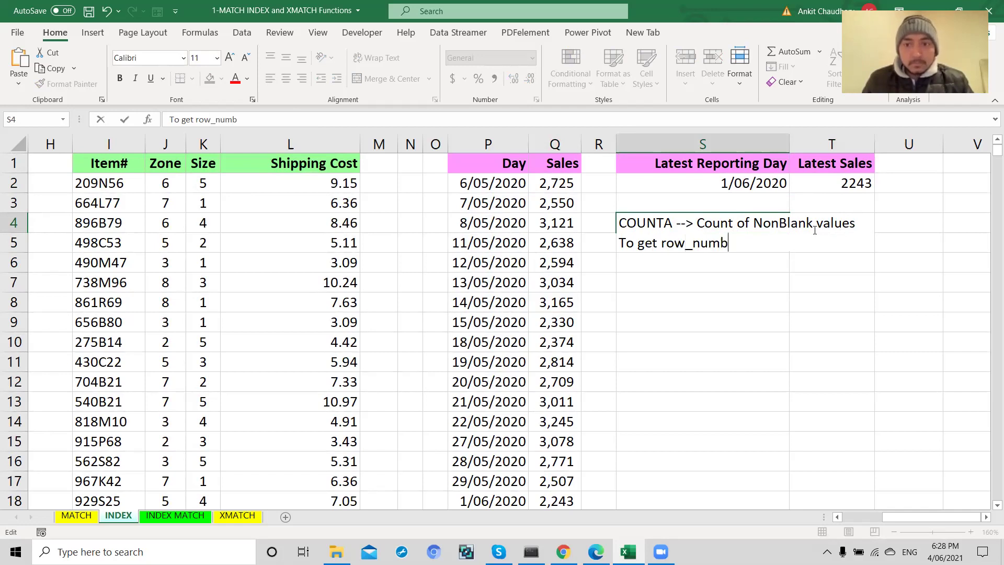
{"action": "left_click", "coordinate": [623, 241]}
{"action": "type", "text": "("}
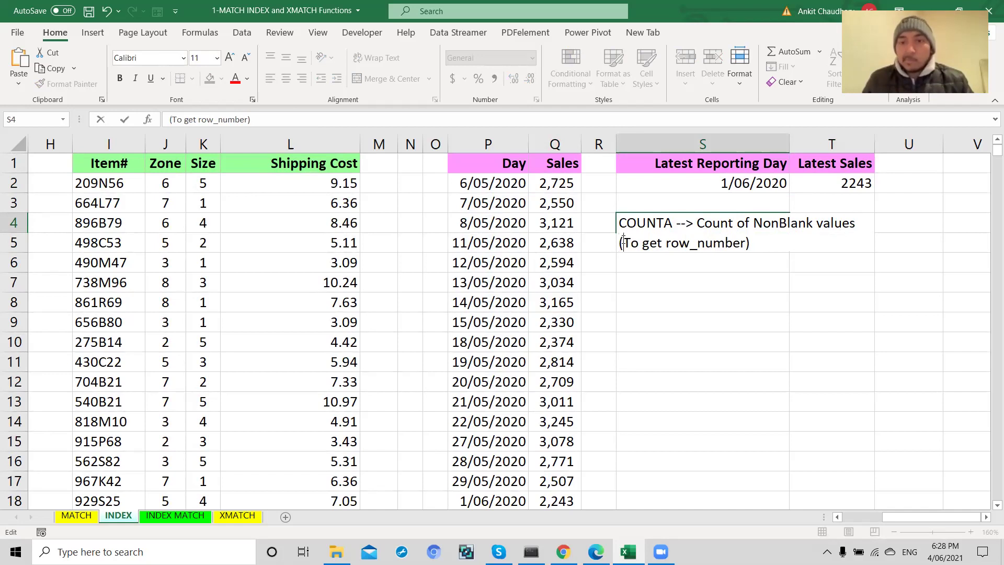
{"action": "key", "text": "Return"}
{"action": "left_click", "coordinate": [651, 260]}
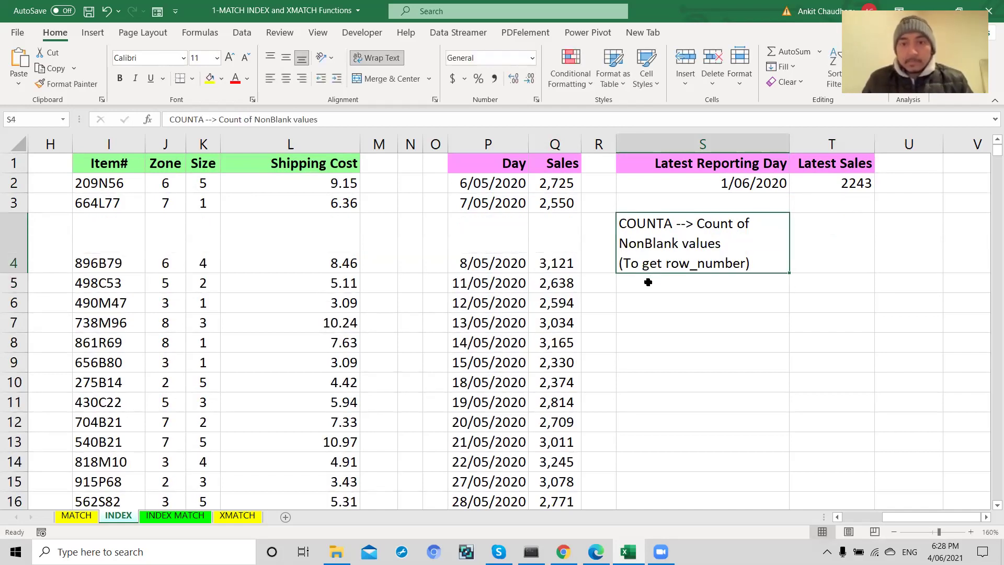
{"action": "left_click", "coordinate": [648, 281]}
{"action": "double_click", "coordinate": [649, 283]}
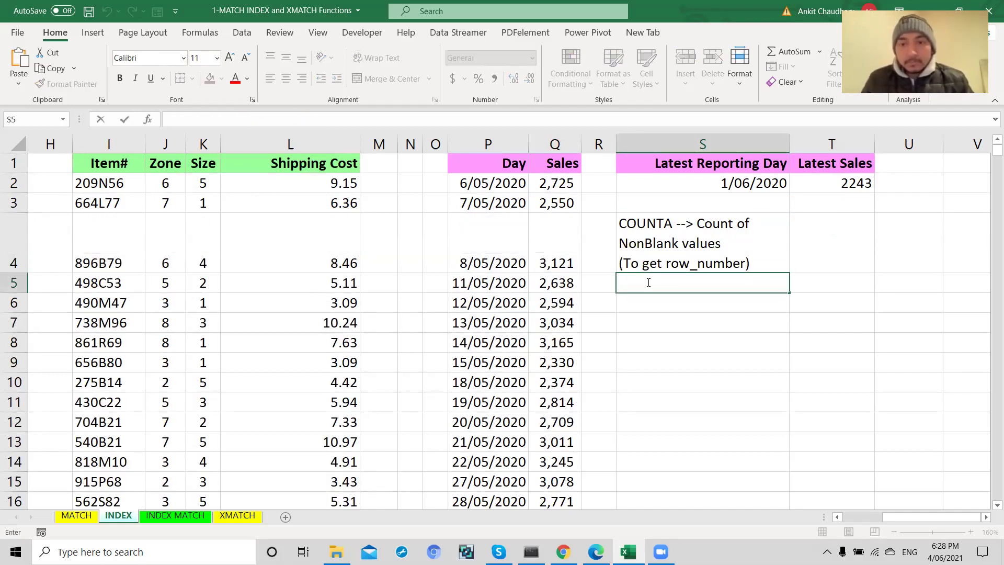
{"action": "type", "text": "=index"}
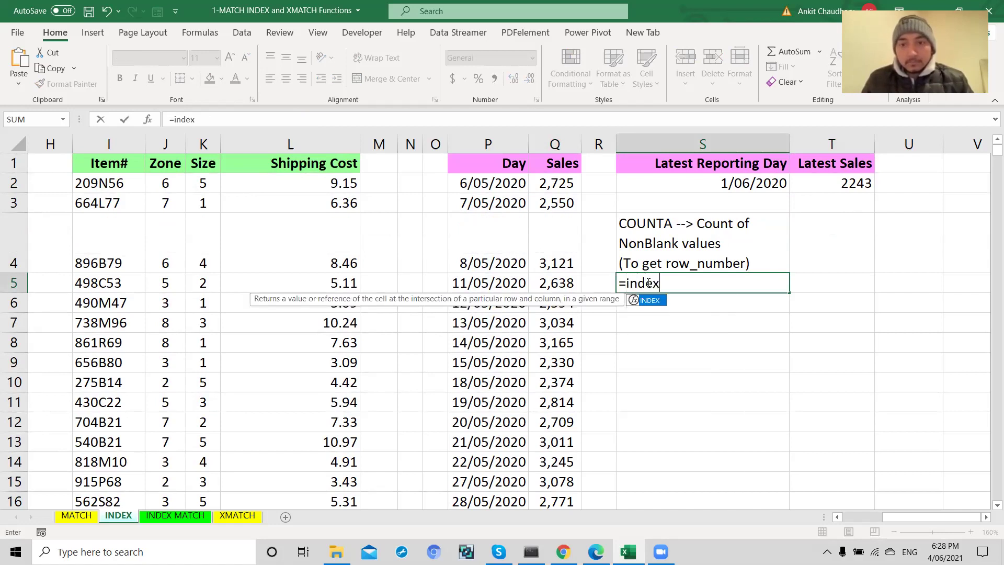
{"action": "type", "text": "("}
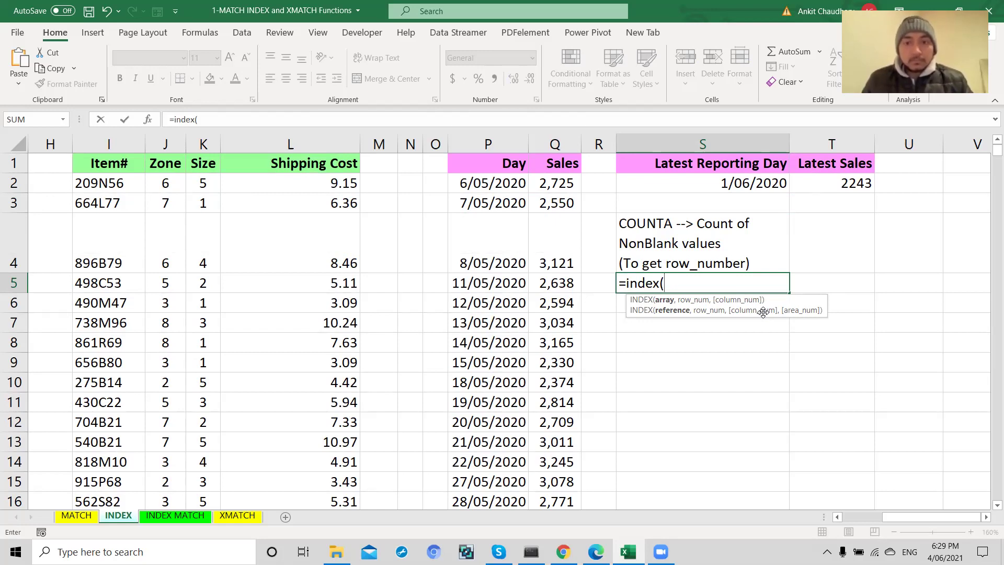
{"action": "left_click_drag", "start_coordinate": [666, 282], "coordinate": [602, 289]}
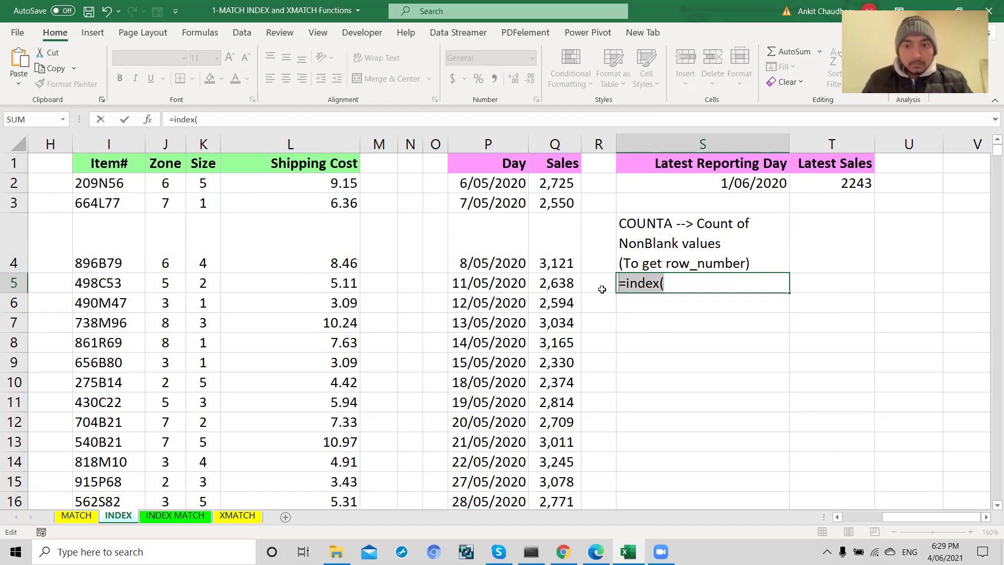
{"action": "key", "text": "Escape"}
Look over the Latest Reporting Day formula, the COUNTA note, and the shipping cost and daily sales tables on the INDEX sheet
{"action": "left_click", "coordinate": [699, 187]}
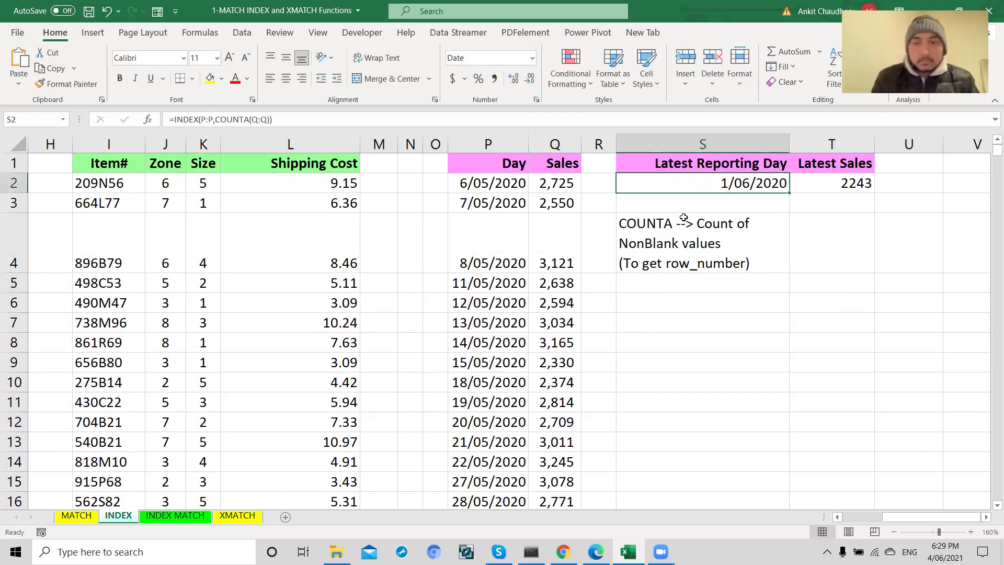
{"action": "left_click", "coordinate": [675, 238]}
{"action": "scroll", "coordinate": [675, 239], "scroll_direction": "left", "scroll_amount": 4}
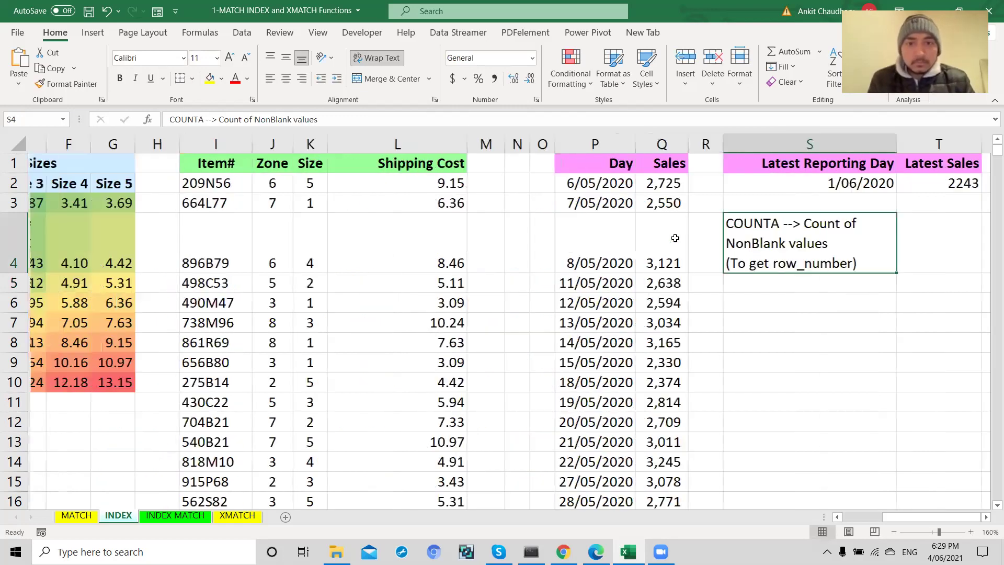
{"action": "scroll", "coordinate": [675, 238], "scroll_direction": "right", "scroll_amount": 6}
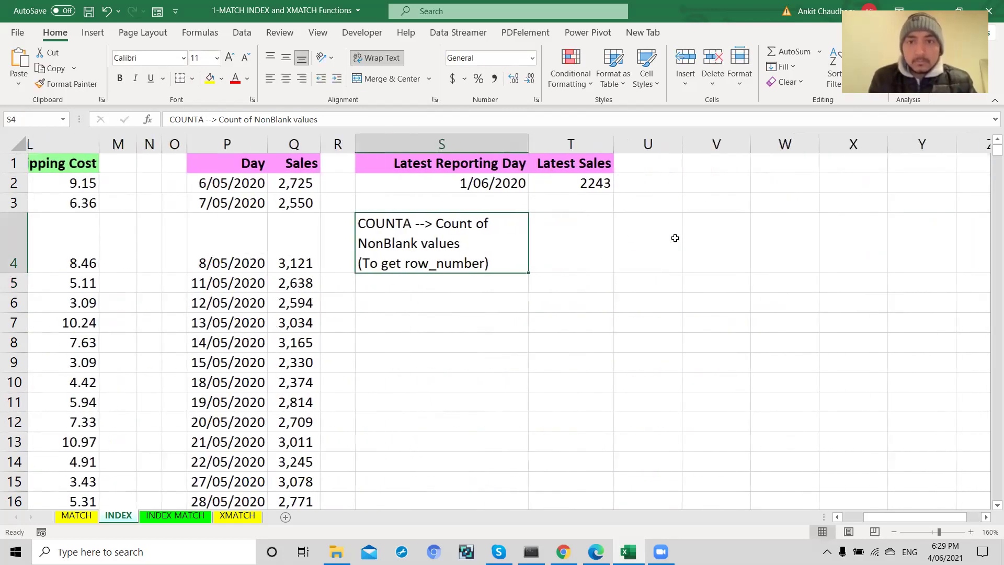
{"action": "scroll", "coordinate": [675, 238], "scroll_direction": "left", "scroll_amount": 1}
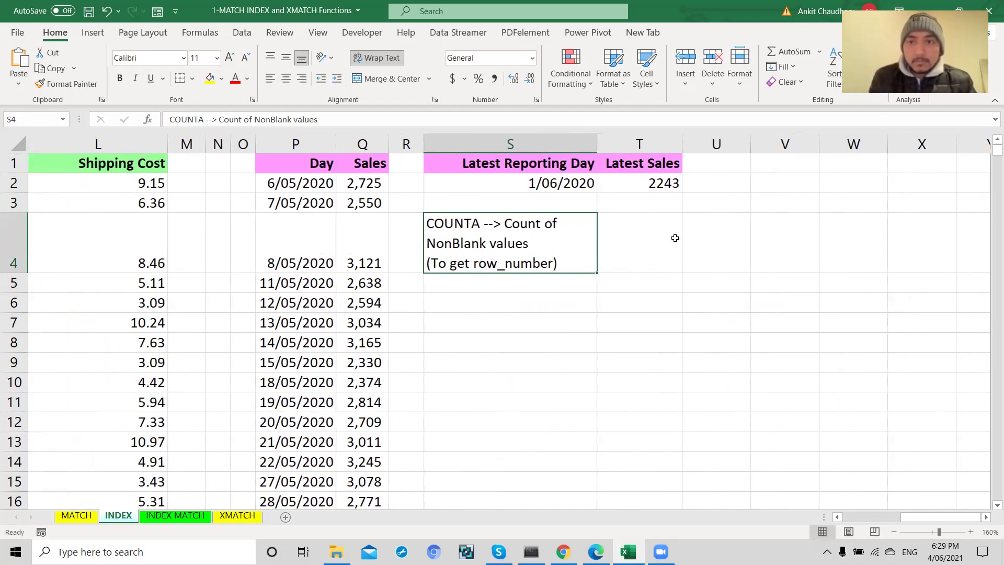
{"action": "scroll", "coordinate": [675, 238], "scroll_direction": "left", "scroll_amount": 1}
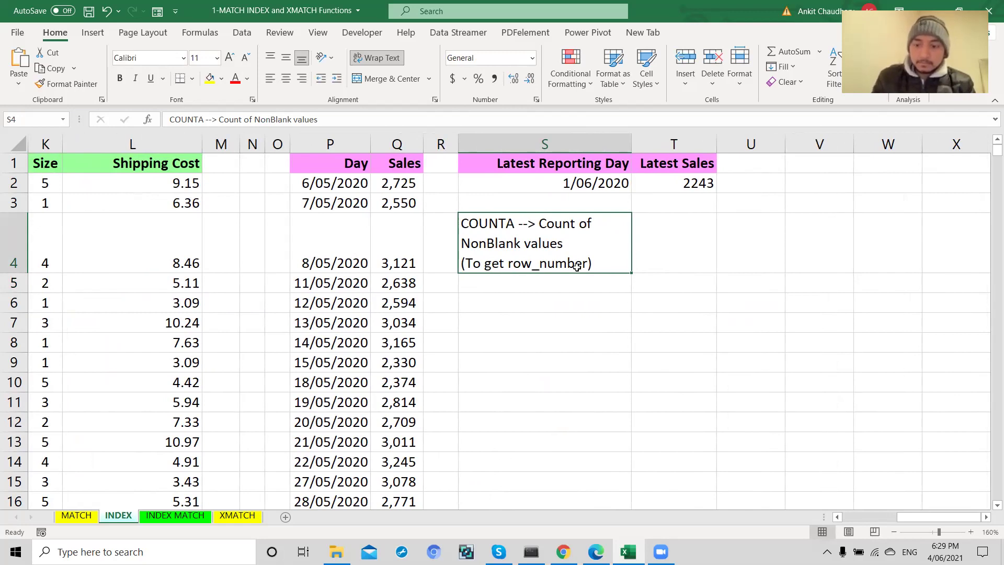
{"action": "scroll", "coordinate": [573, 268], "scroll_direction": "left", "scroll_amount": 5}
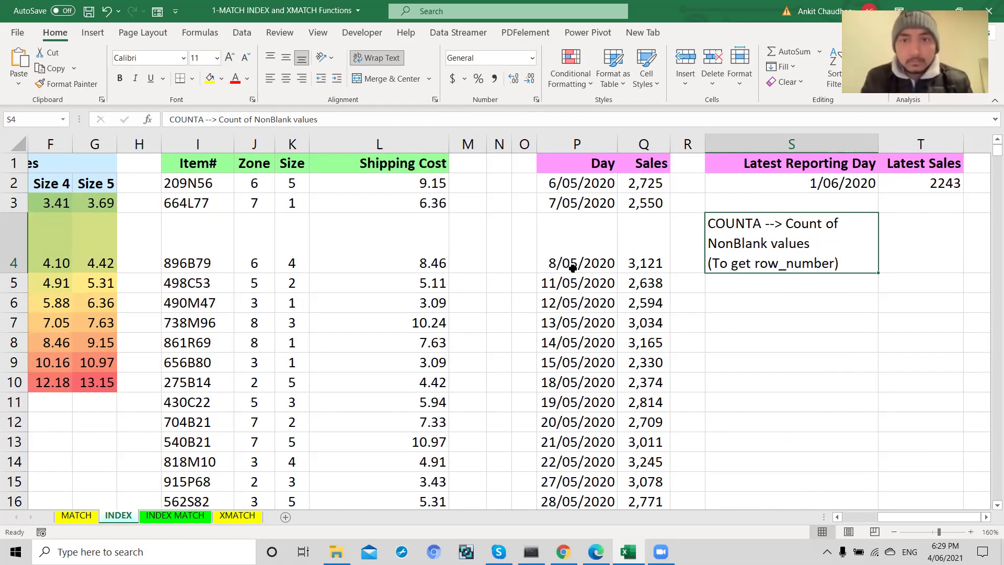
{"action": "scroll", "coordinate": [573, 268], "scroll_direction": "left", "scroll_amount": 1}
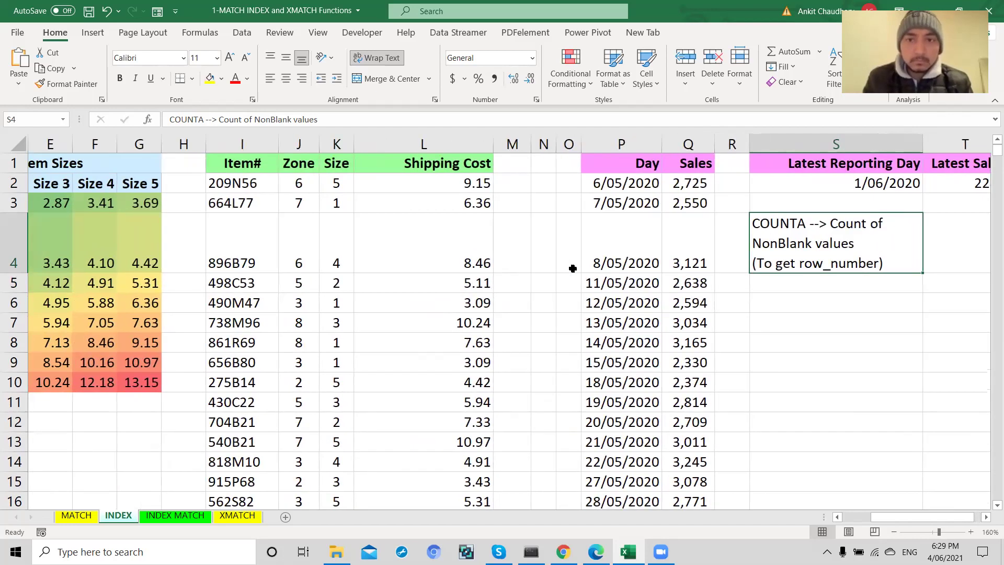
{"action": "scroll", "coordinate": [573, 268], "scroll_direction": "left", "scroll_amount": 4}
{"action": "scroll", "coordinate": [572, 268], "scroll_direction": "right", "scroll_amount": 4}
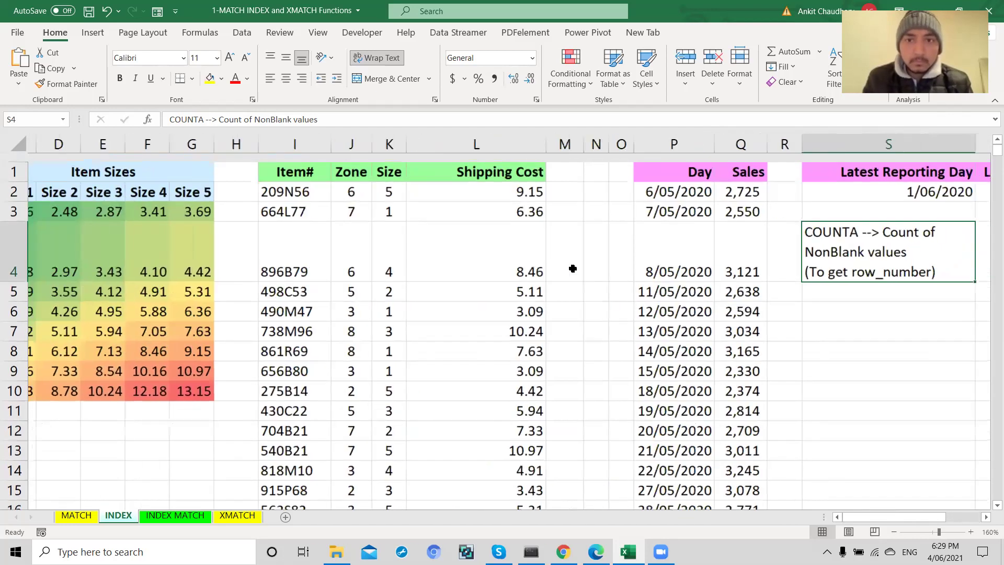
{"action": "scroll", "coordinate": [572, 268], "scroll_direction": "right", "scroll_amount": 2}
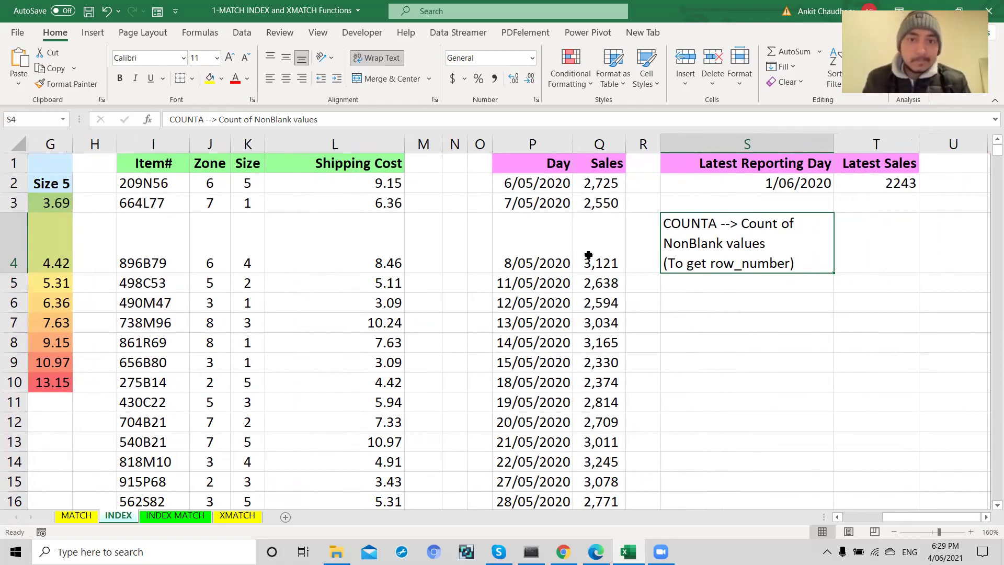
{"action": "left_click", "coordinate": [588, 255]}
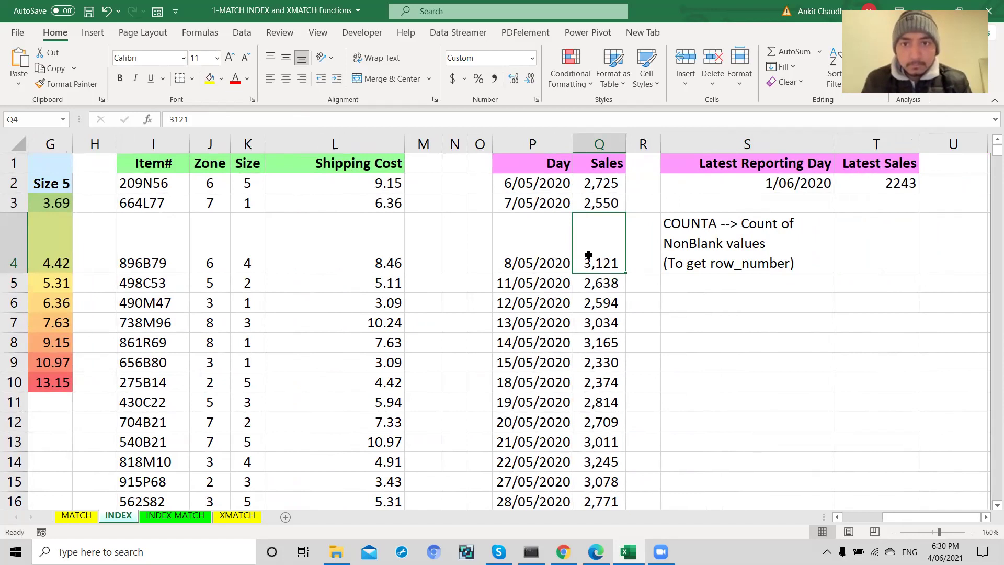
{"action": "left_click", "coordinate": [690, 249]}
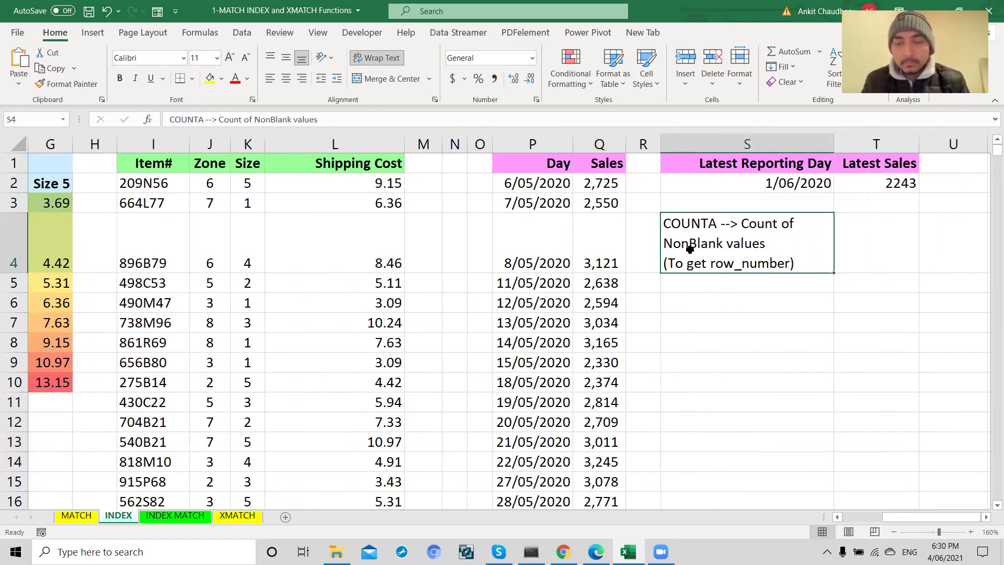
Examine the array and row number arguments of the INDEX formula in S2, leaving the formula as it is
{"action": "double_click", "coordinate": [720, 182]}
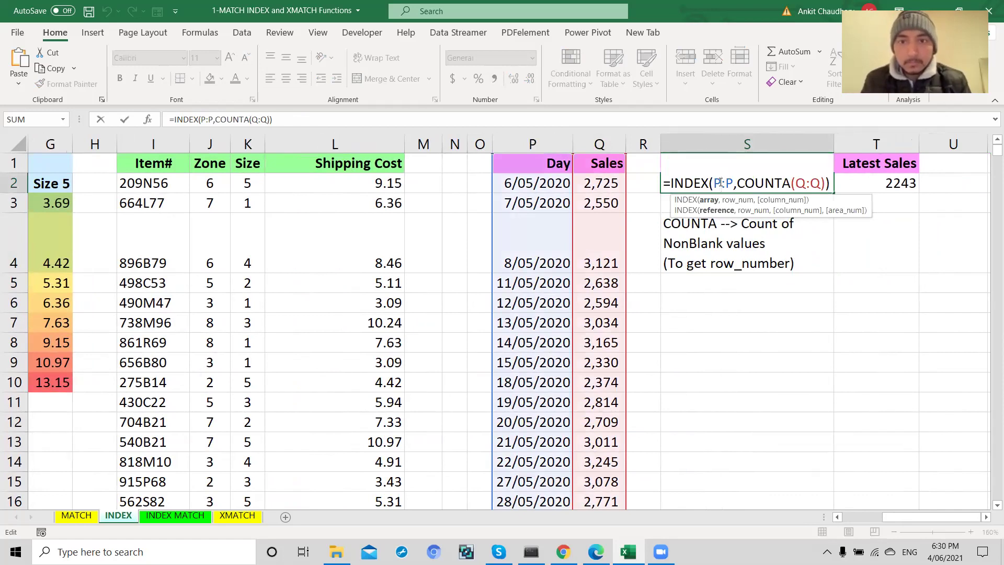
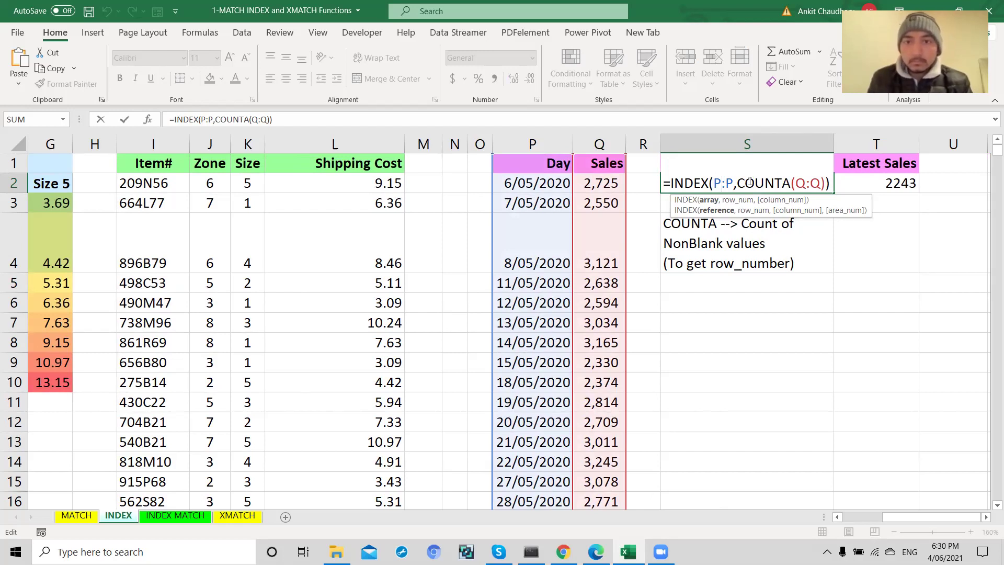
{"action": "key", "text": "ctrl+Return"}
{"action": "double_click", "coordinate": [749, 181]}
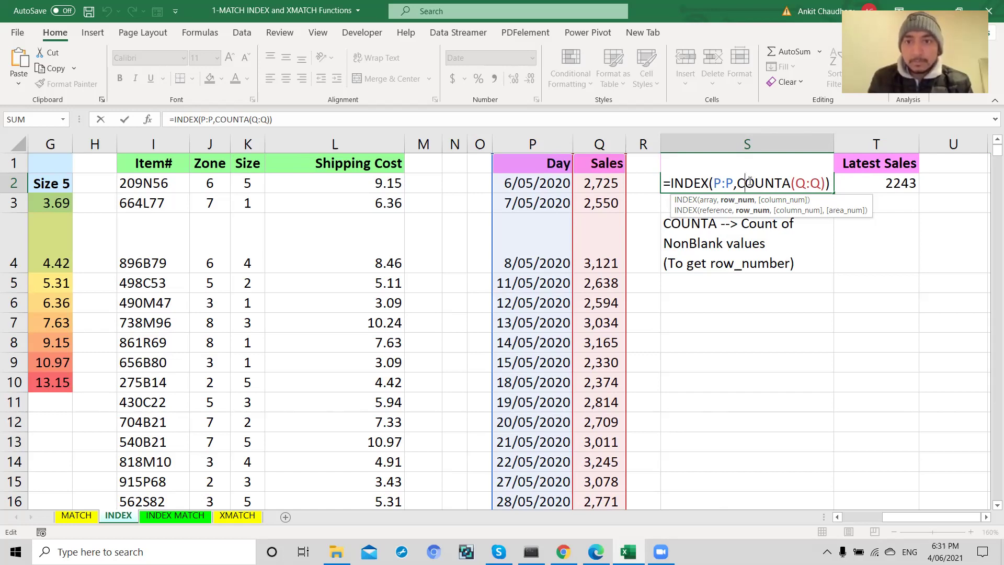
{"action": "key", "text": "Return"}
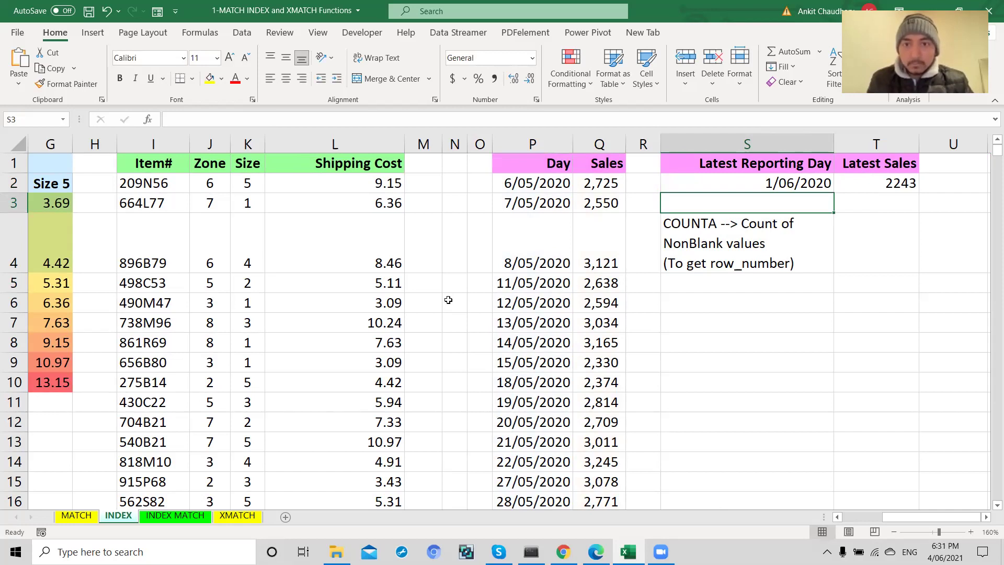
Check the dates in the Day column down to the last entry against the Latest Reporting Day formula in S2
{"action": "scroll", "coordinate": [491, 324], "scroll_direction": "down", "scroll_amount": 3}
{"action": "scroll", "coordinate": [489, 325], "scroll_direction": "up", "scroll_amount": 3}
{"action": "left_click", "coordinate": [748, 168]}
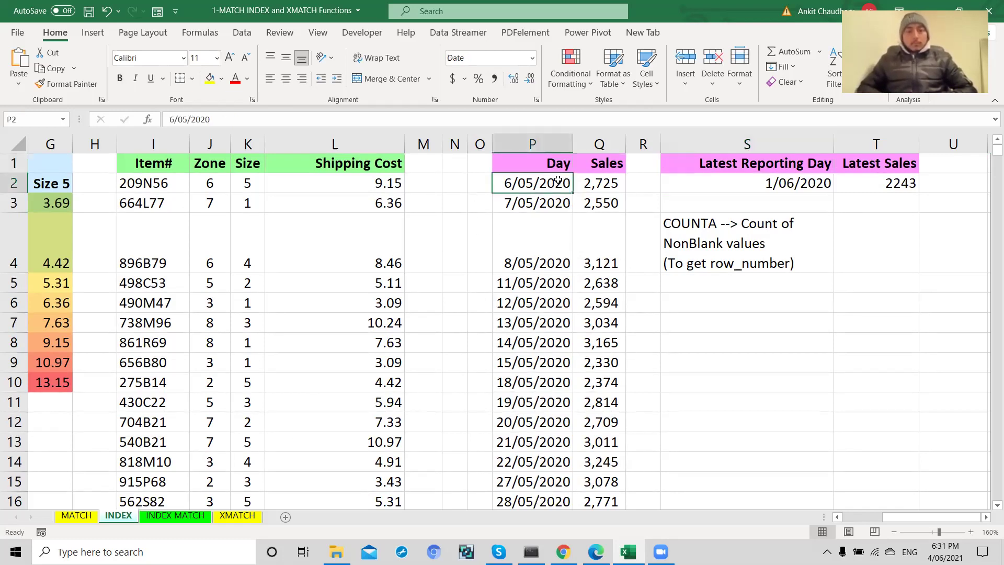
{"action": "left_click", "coordinate": [531, 325]}
{"action": "scroll", "coordinate": [532, 327], "scroll_direction": "down", "scroll_amount": 2}
{"action": "scroll", "coordinate": [532, 326], "scroll_direction": "down", "scroll_amount": 5}
{"action": "scroll", "coordinate": [531, 326], "scroll_direction": "up", "scroll_amount": 8}
{"action": "left_click", "coordinate": [781, 187]}
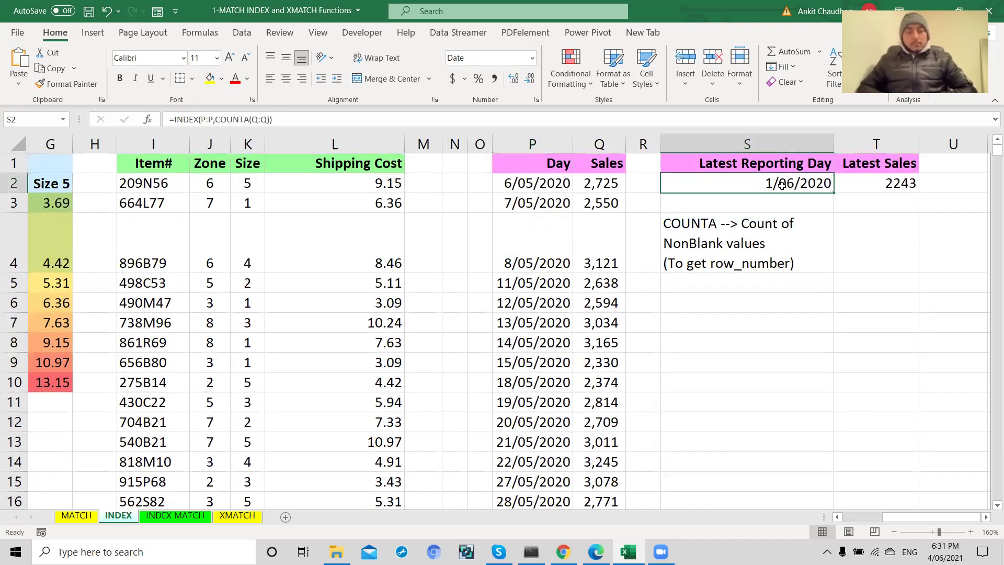
Trace the Day column from P2 down to the last date in P18 and compare it with the Latest Reporting Day in S2
{"action": "left_click", "coordinate": [544, 183]}
{"action": "left_click_drag", "start_coordinate": [544, 183], "coordinate": [533, 504]}
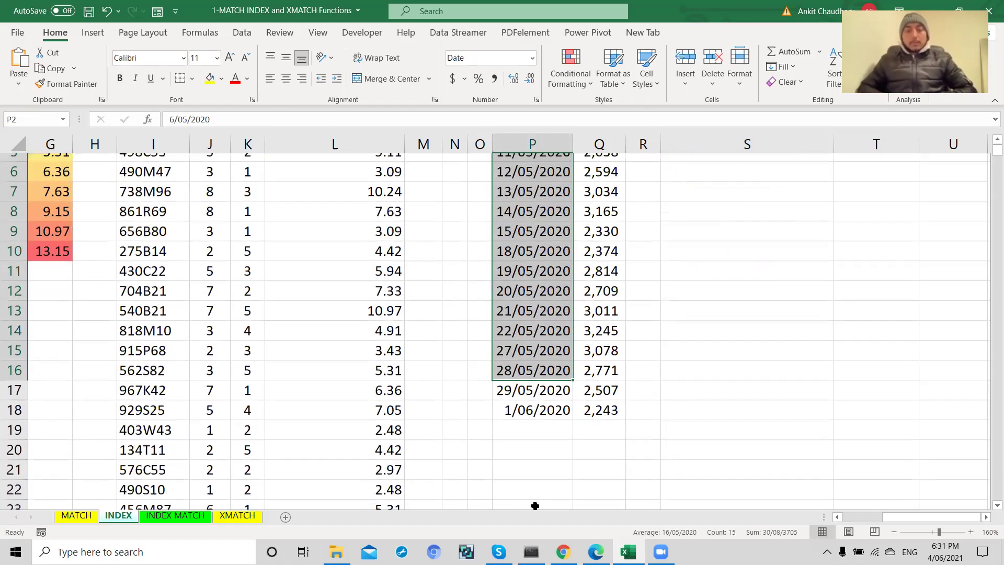
{"action": "left_click", "coordinate": [550, 405]}
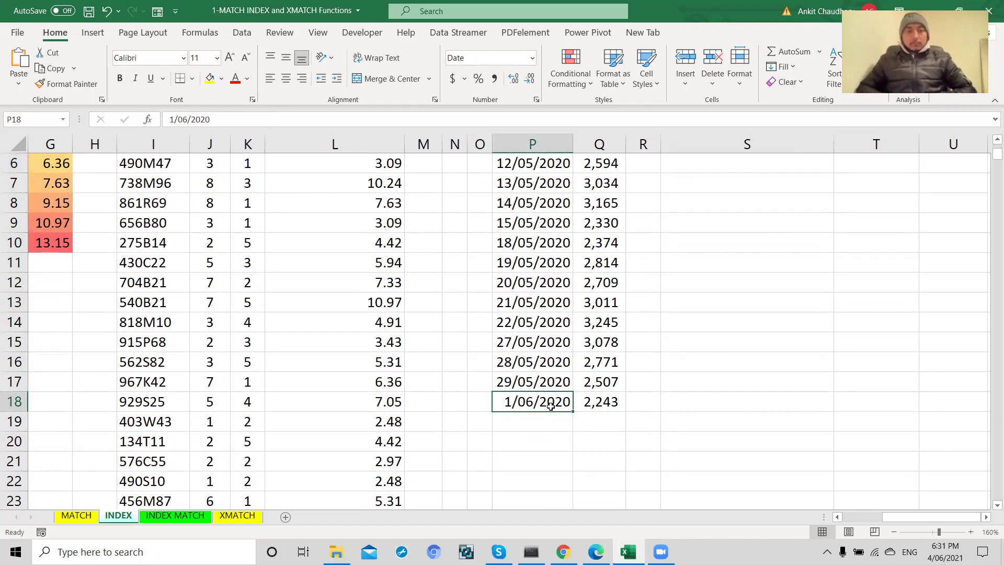
{"action": "scroll", "coordinate": [550, 406], "scroll_direction": "up", "scroll_amount": 2}
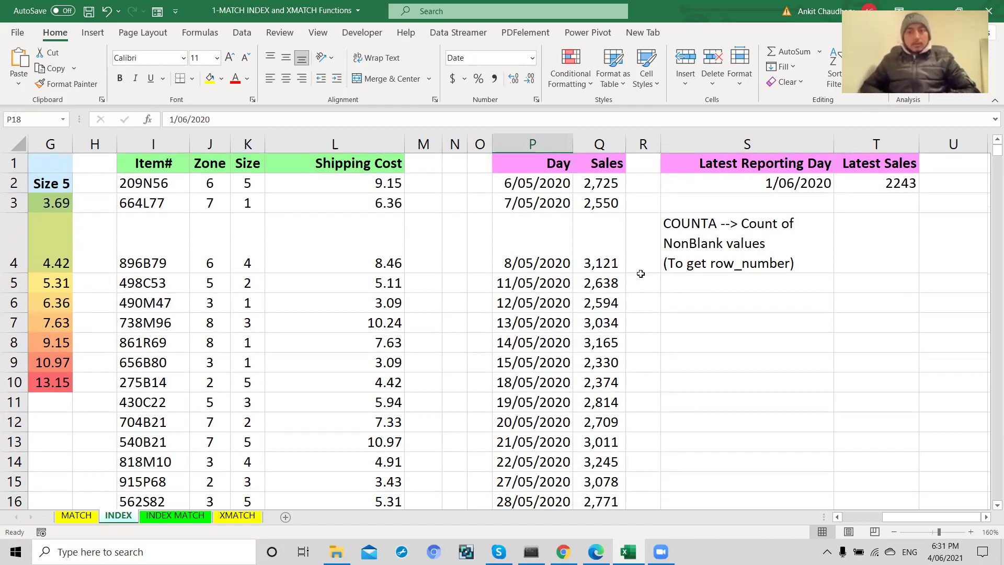
{"action": "scroll", "coordinate": [531, 384], "scroll_direction": "down", "scroll_amount": 4}
{"action": "scroll", "coordinate": [530, 383], "scroll_direction": "up", "scroll_amount": 3}
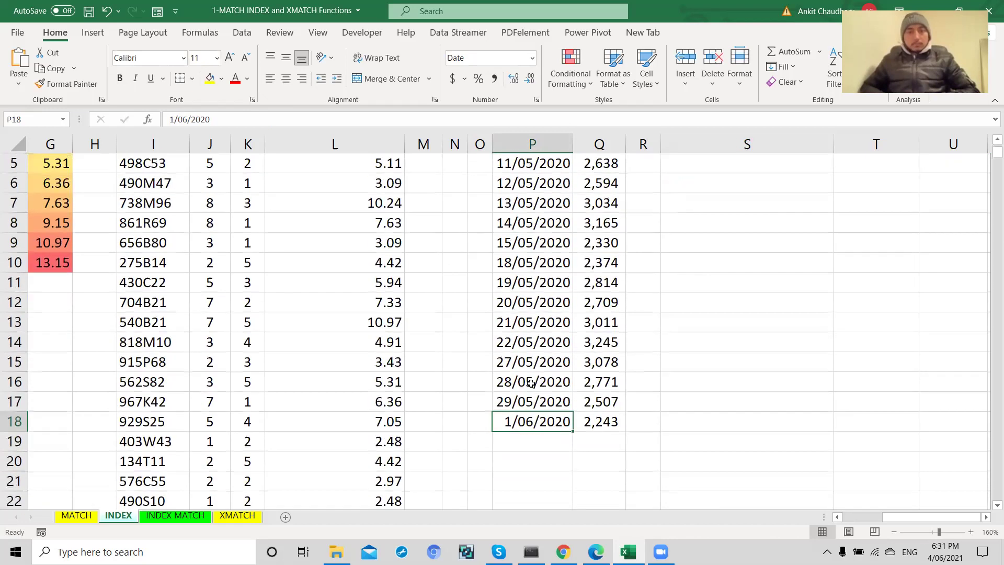
{"action": "scroll", "coordinate": [530, 383], "scroll_direction": "up", "scroll_amount": 3}
{"action": "left_click", "coordinate": [764, 179]}
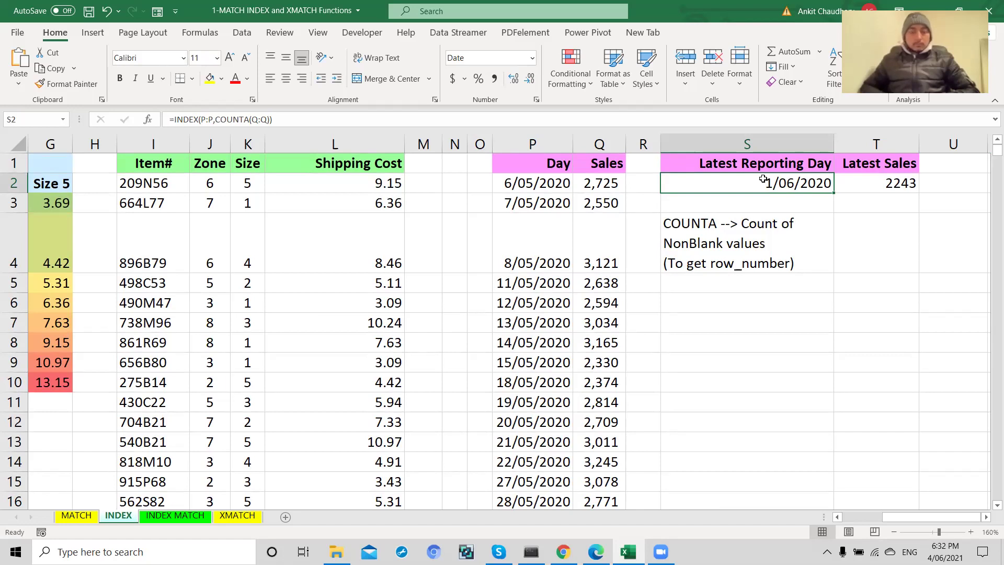
{"action": "left_click", "coordinate": [684, 342]}
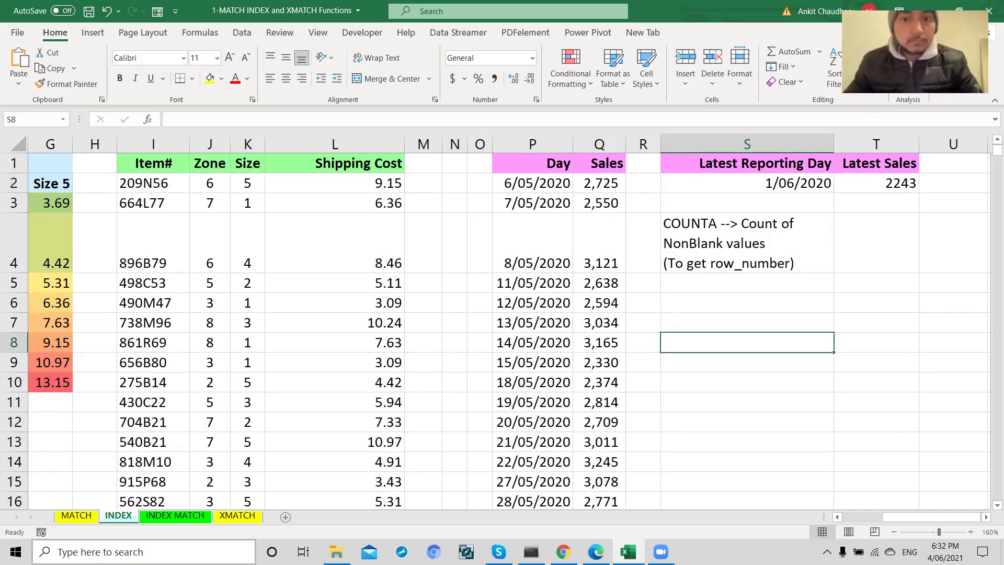
Switch to the INDEX MATCH sheet and examine the empty Name column, the SS# lookup values, and the source table's SS# column
{"action": "left_click", "coordinate": [162, 522]}
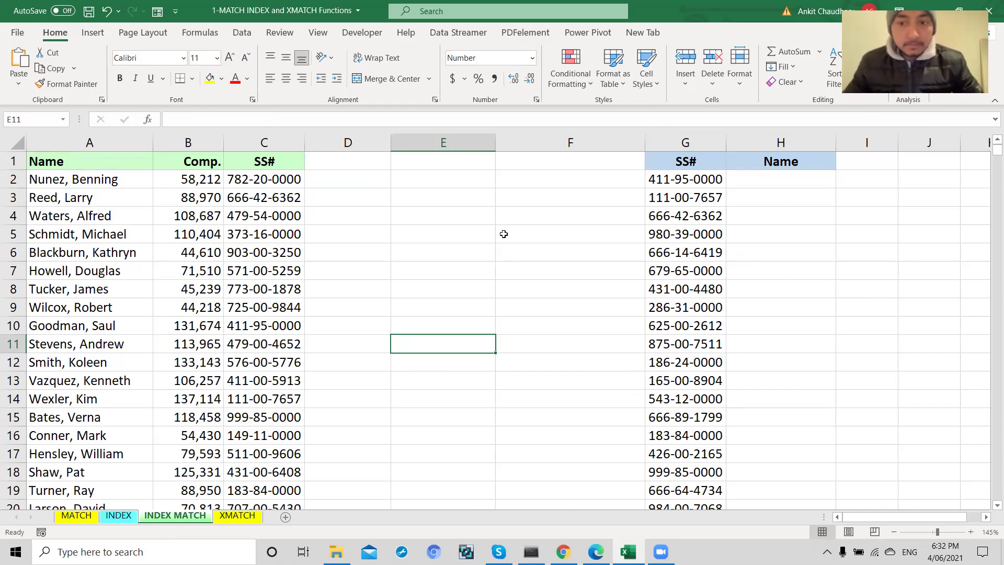
{"action": "left_click", "coordinate": [547, 204]}
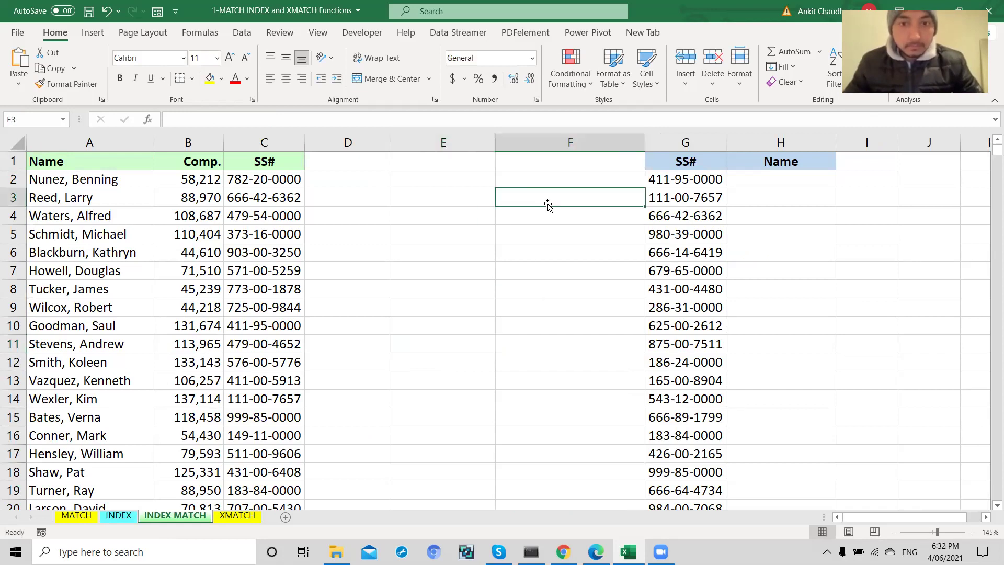
{"action": "left_click", "coordinate": [736, 185]}
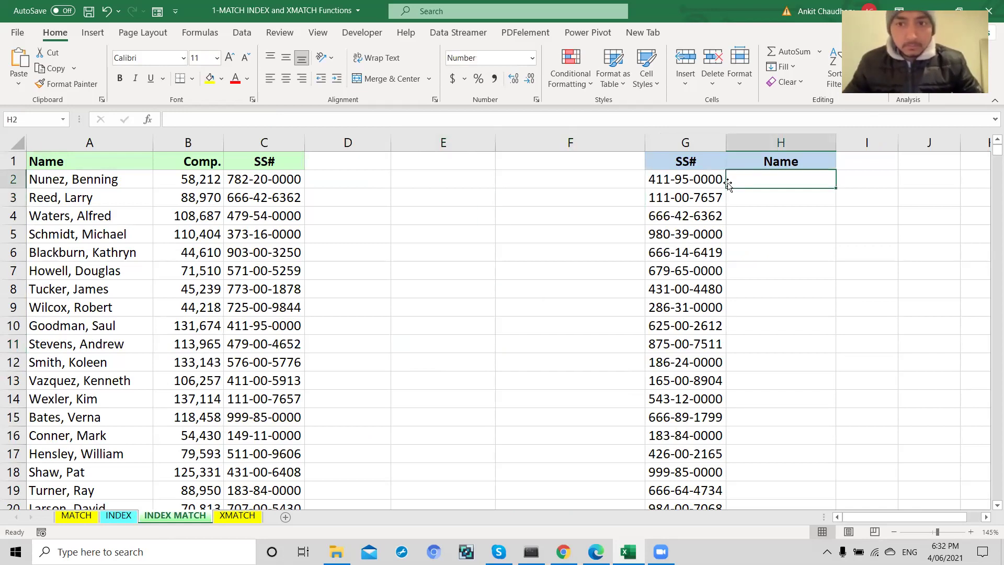
{"action": "left_click", "coordinate": [669, 182]}
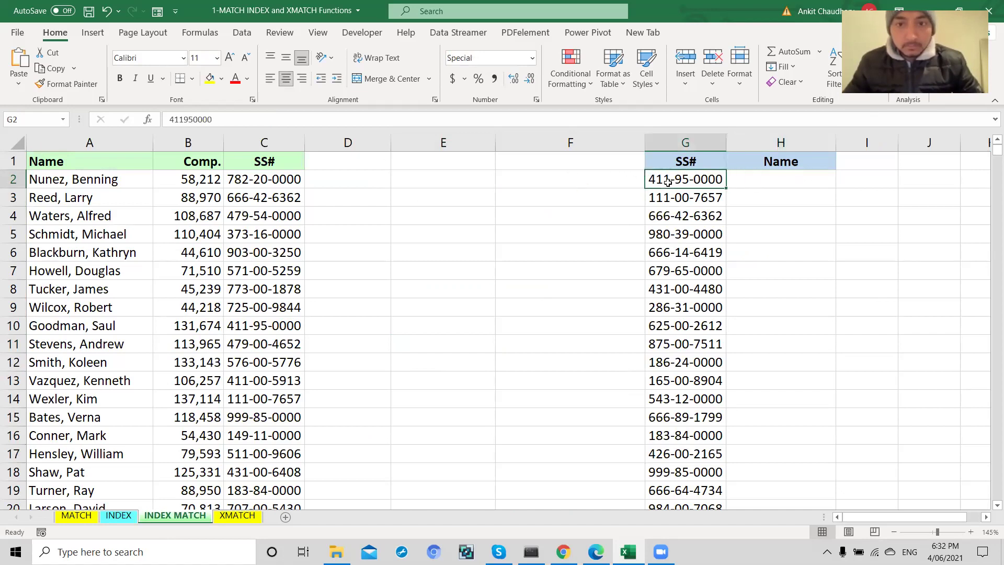
{"action": "left_click", "coordinate": [291, 184]}
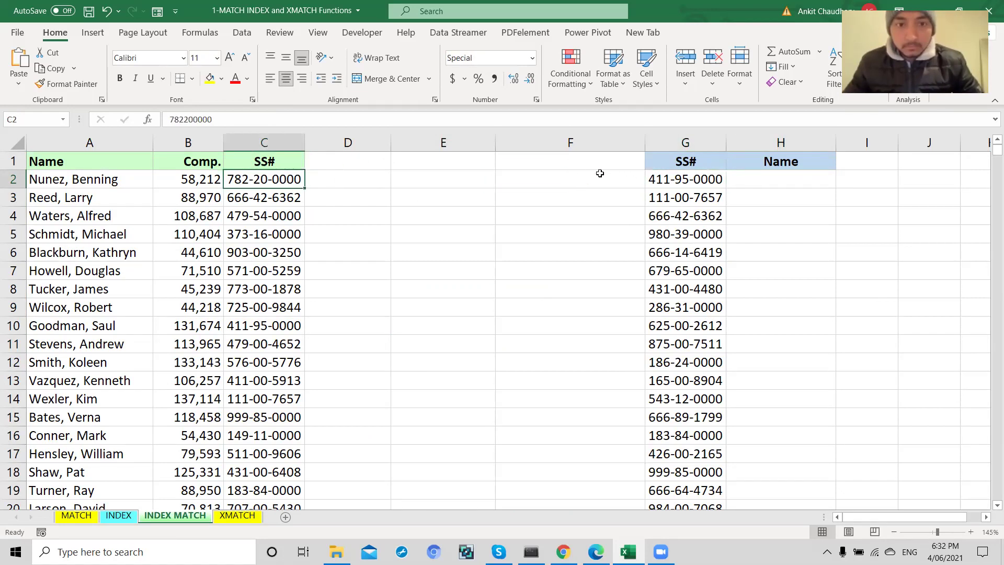
{"action": "left_click", "coordinate": [663, 180]}
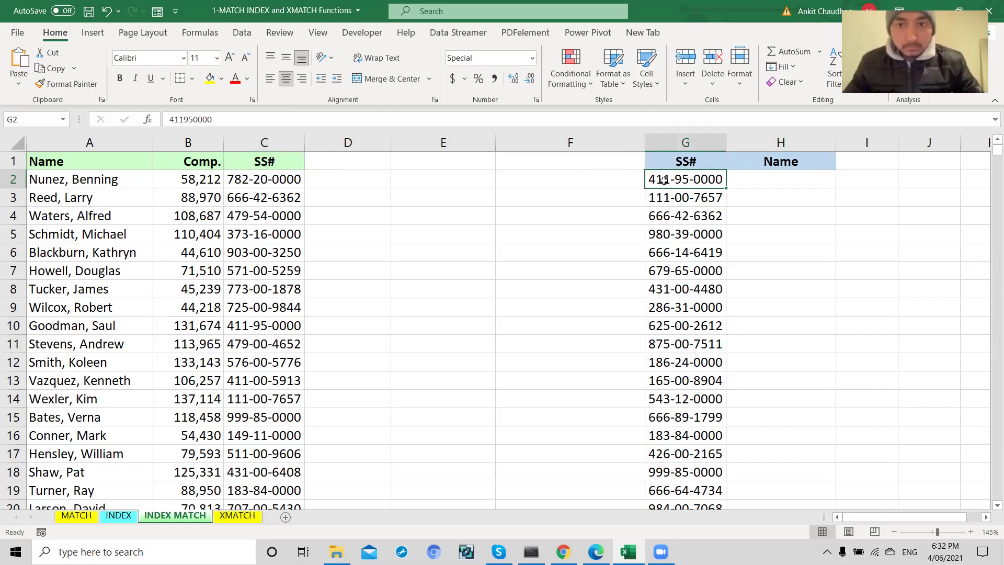
Add a note in F2 reading "First do a match based on SSN and then do index to calculate Name" over three lines, and widen column F
{"action": "left_click", "coordinate": [614, 179]}
{"action": "type", "text": "Fi"}
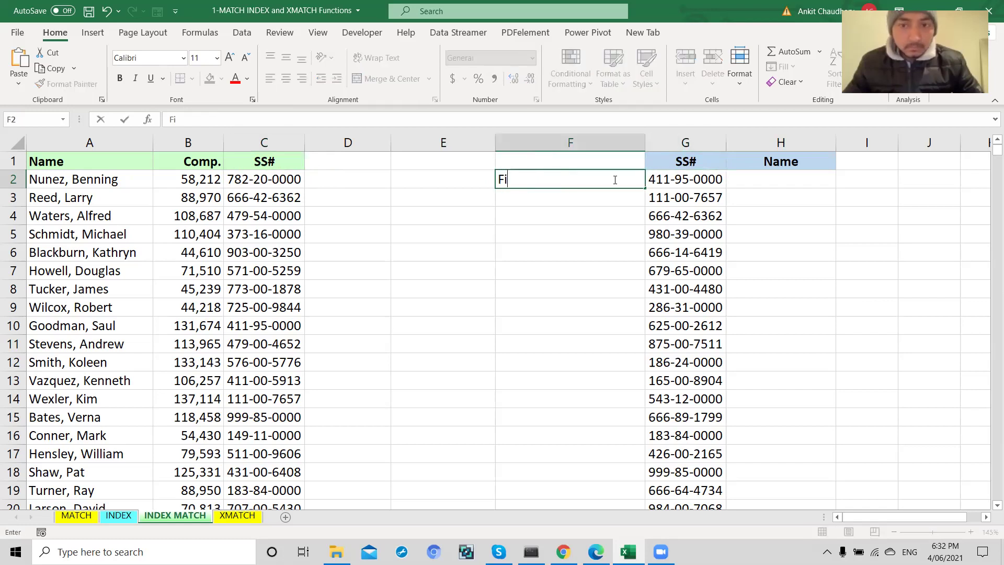
{"action": "type", "text": "rst do a matc"}
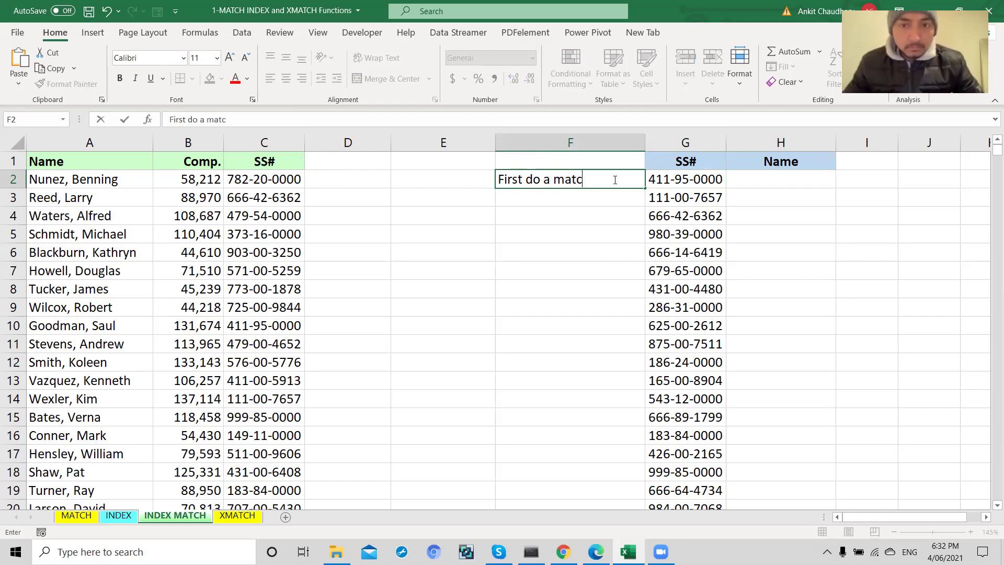
{"action": "type", "text": "h based on"}
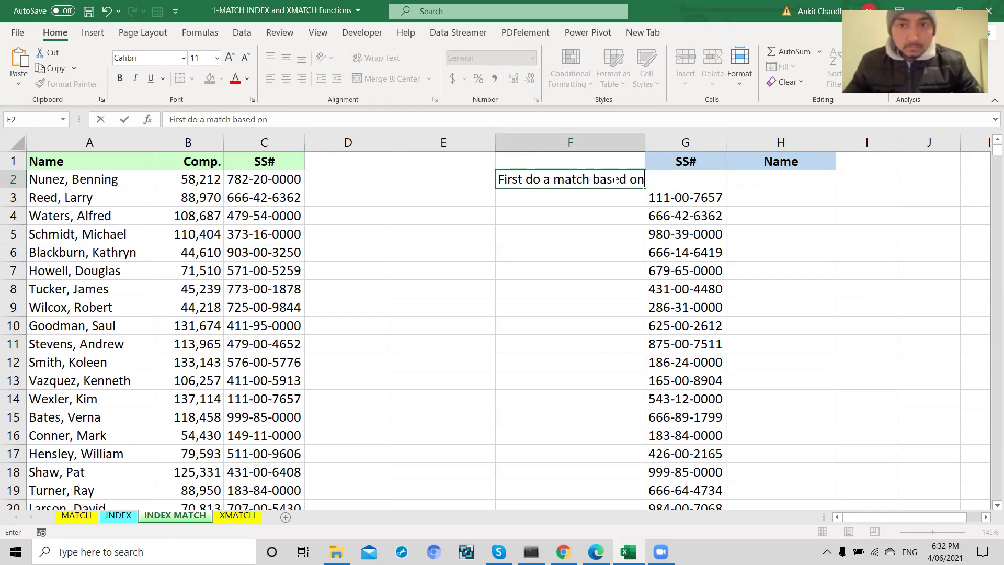
{"action": "key", "text": "Return"}
{"action": "type", "text": "SSB"}
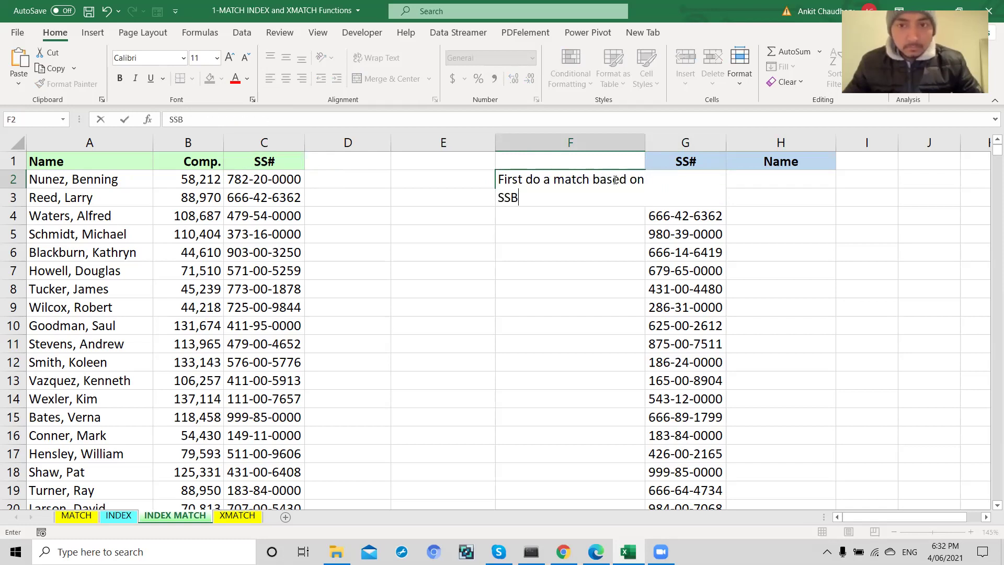
{"action": "key", "text": "BackSpace"}
{"action": "type", "text": "N and"}
{"action": "key", "text": "BackSpace"}
{"action": "type", "text": "nd then"}
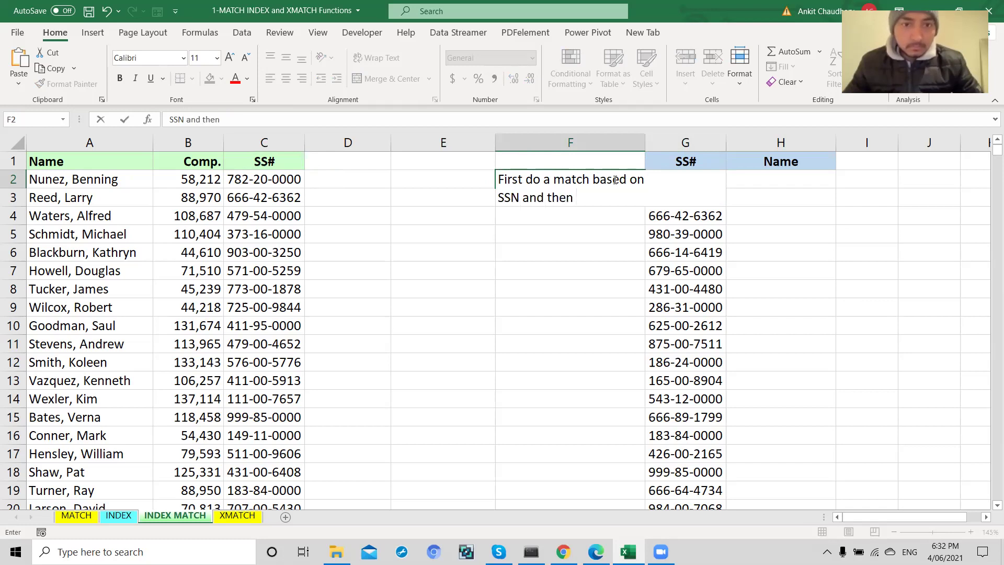
{"action": "type", "text": " do ind"}
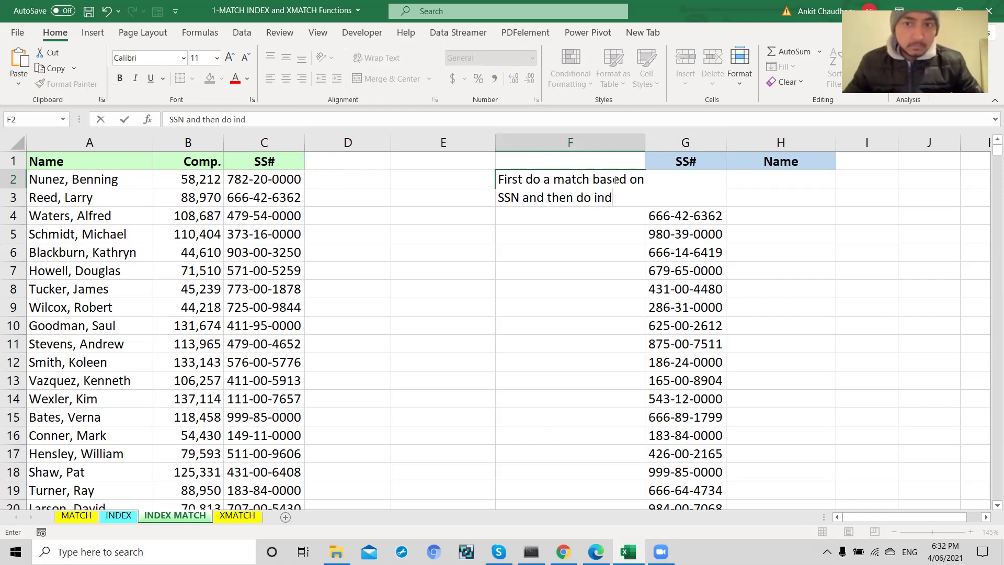
{"action": "type", "text": "ex to calc"}
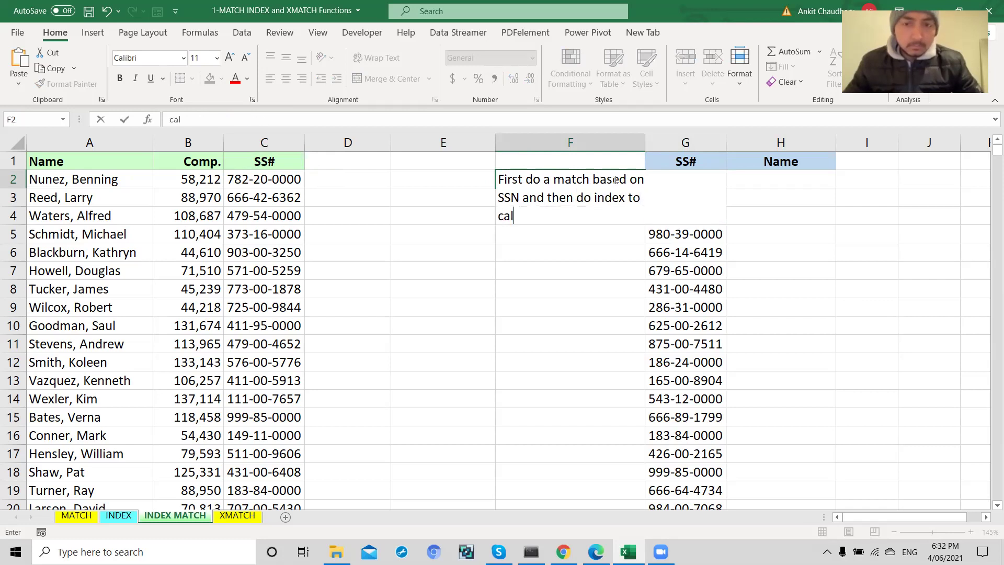
{"action": "type", "text": "ulate Name"}
{"action": "key", "text": "ctrl+Return"}
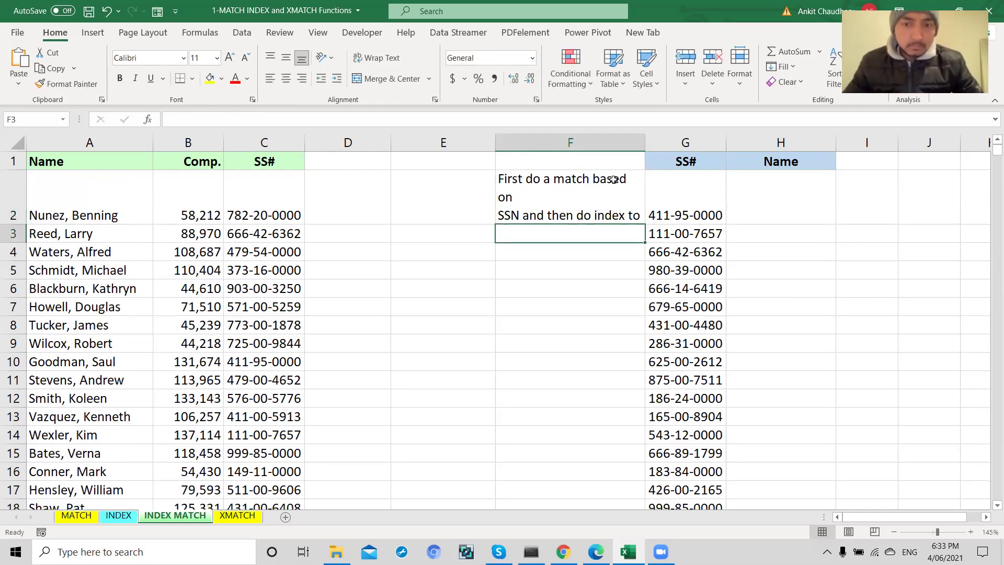
{"action": "left_click_drag", "start_coordinate": [643, 142], "coordinate": [675, 141]}
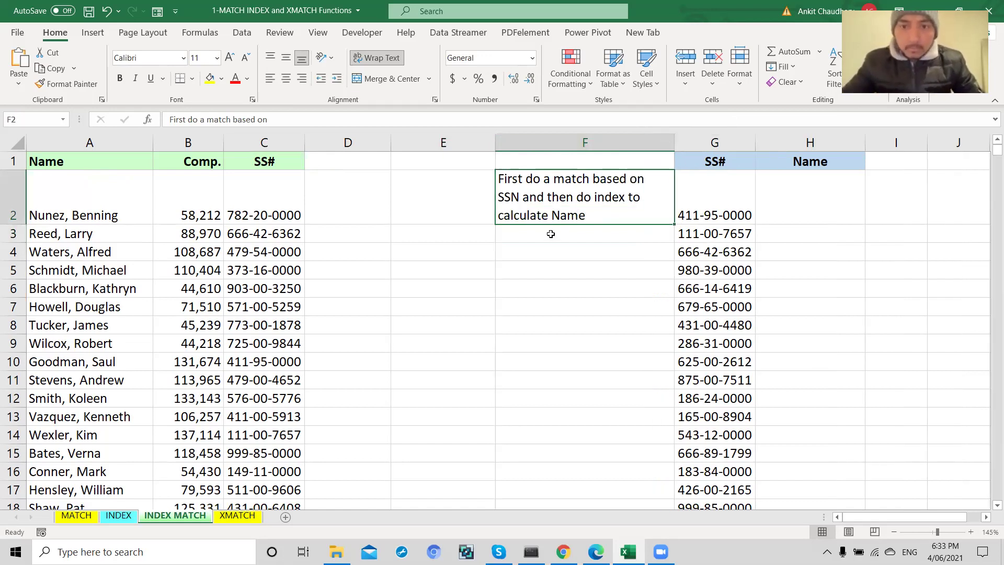
Examine how the SS# in G2 relates to its match in C10, the name in A10, the empty Name cell H2, and the note in F2
{"action": "left_click", "coordinate": [709, 196]}
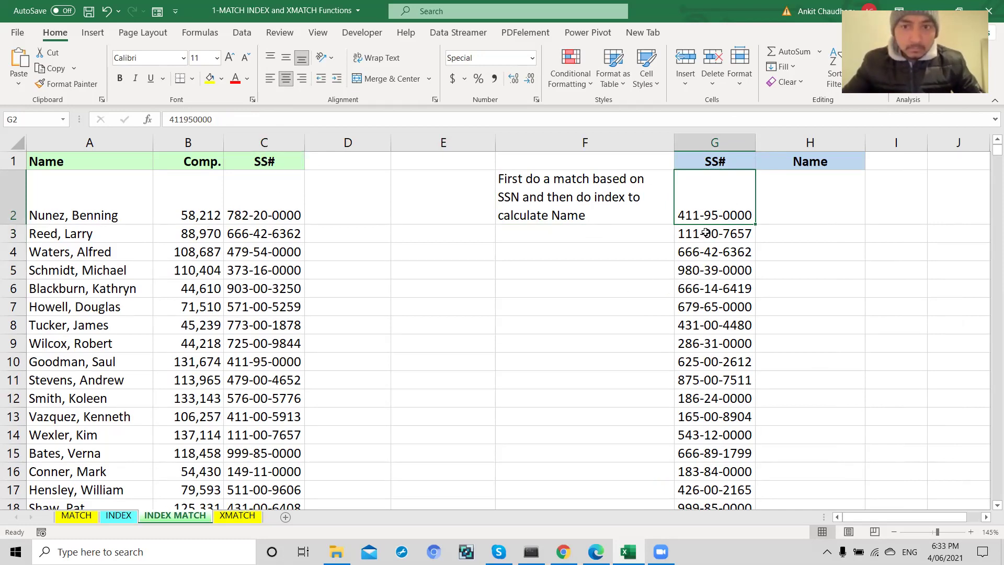
{"action": "left_click", "coordinate": [104, 228]}
{"action": "left_click", "coordinate": [111, 214]}
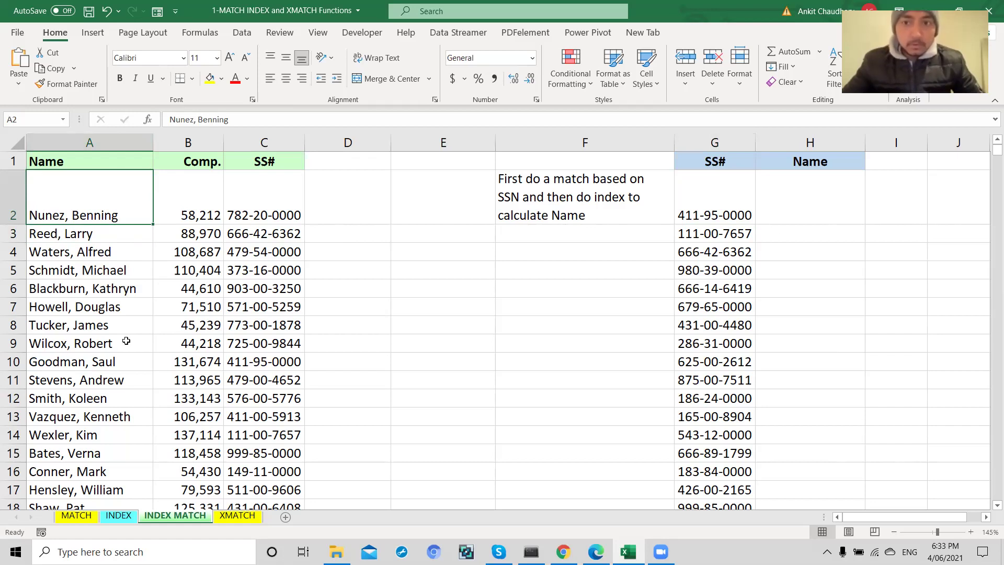
{"action": "left_click", "coordinate": [570, 242]}
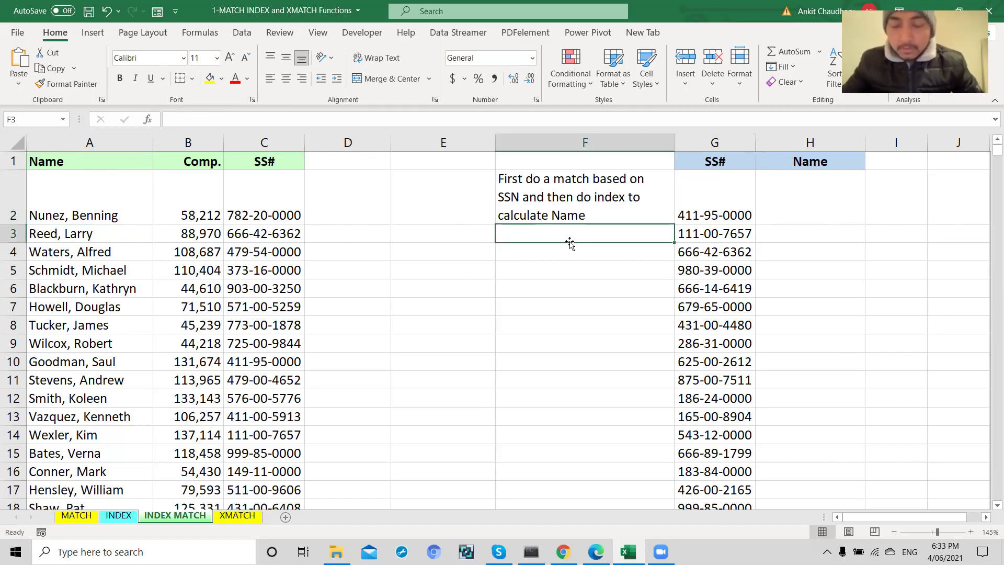
{"action": "left_click", "coordinate": [791, 210]}
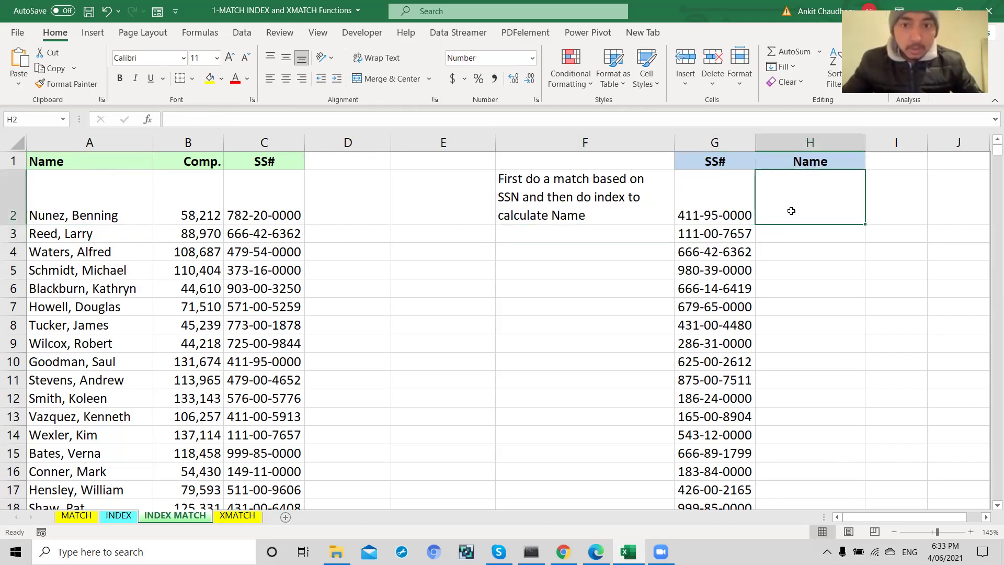
{"action": "left_click", "coordinate": [726, 216]}
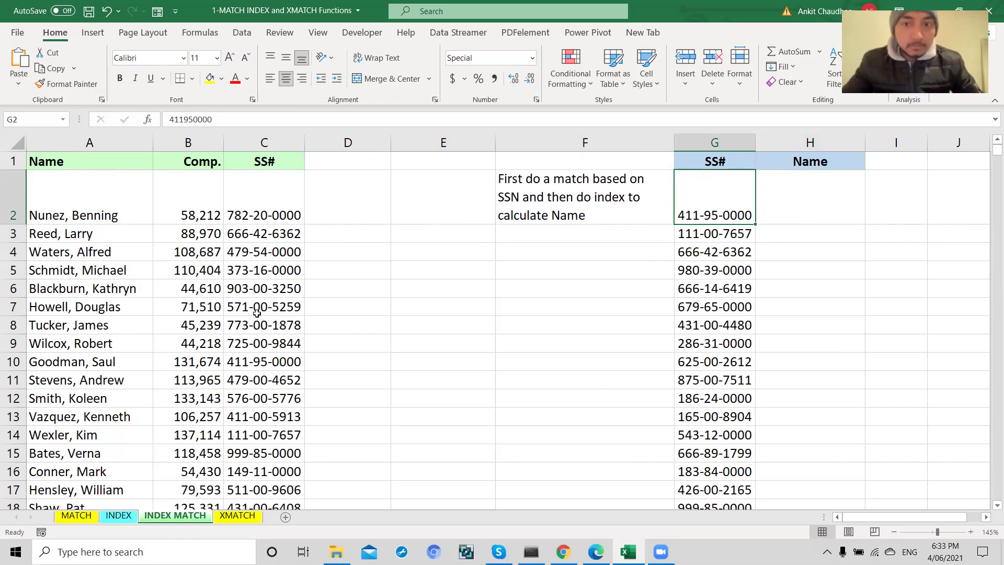
{"action": "left_click", "coordinate": [241, 363]}
{"action": "left_click", "coordinate": [52, 361]}
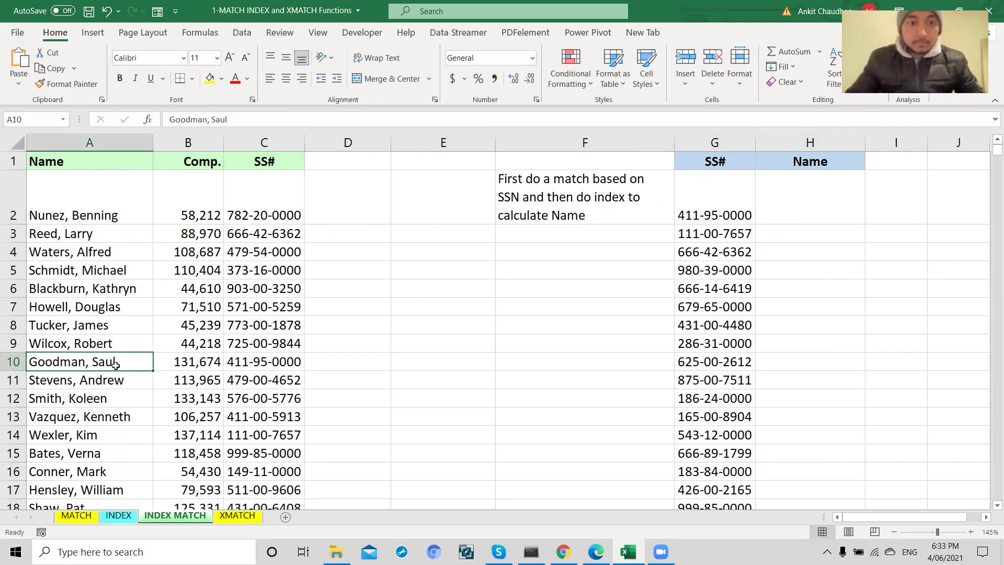
{"action": "left_click", "coordinate": [794, 205]}
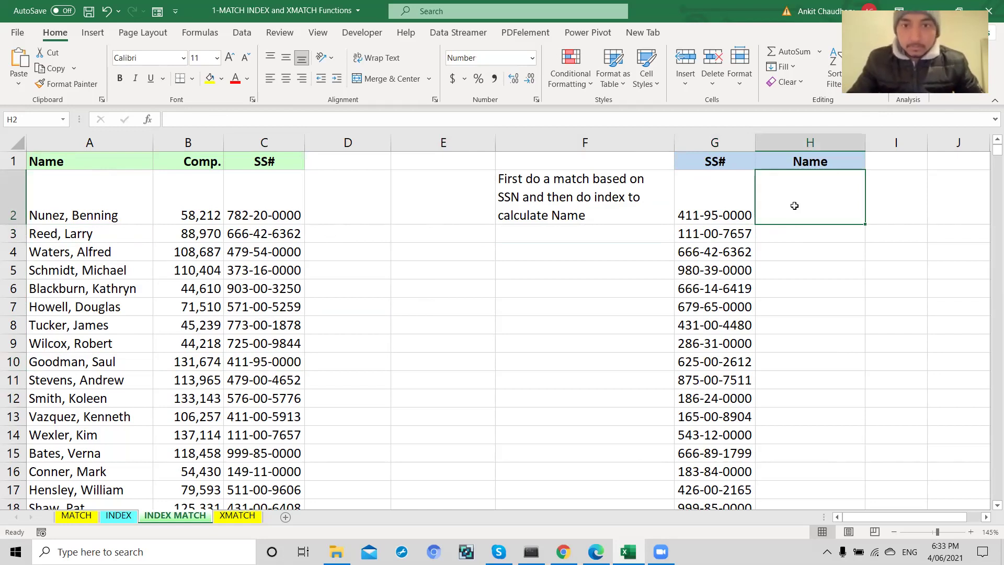
{"action": "left_click", "coordinate": [896, 182]}
{"action": "left_click", "coordinate": [829, 193]}
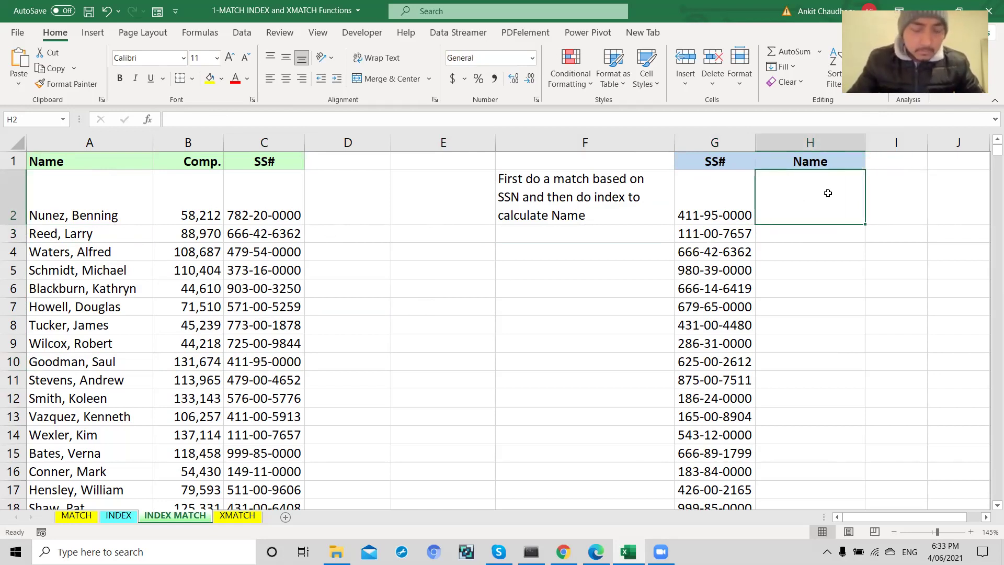
{"action": "left_click", "coordinate": [628, 207]}
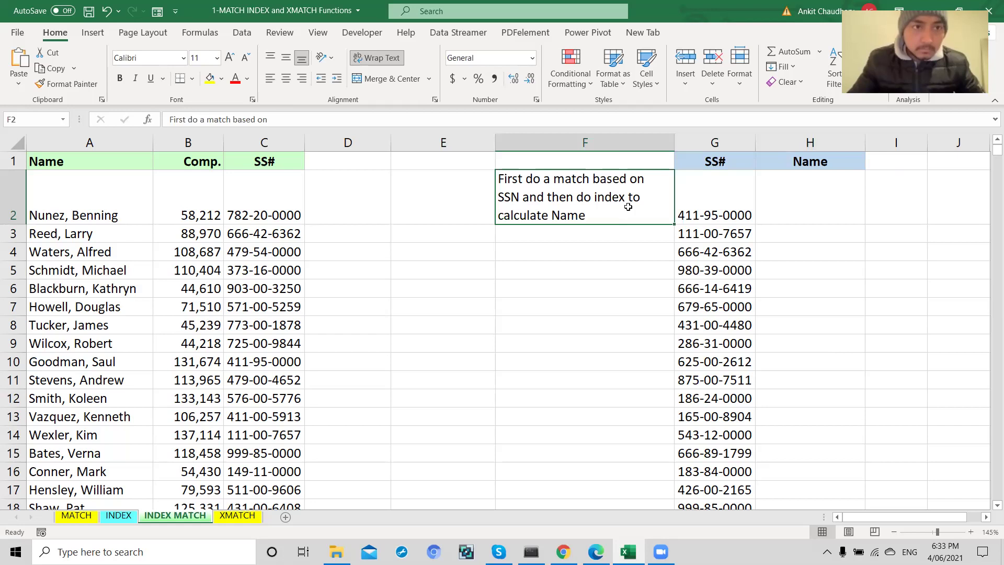
Enter =MATCH(G2,C:C,0) in H2 to find the row position of the first lookup SS# in column C
{"action": "left_click", "coordinate": [789, 206]}
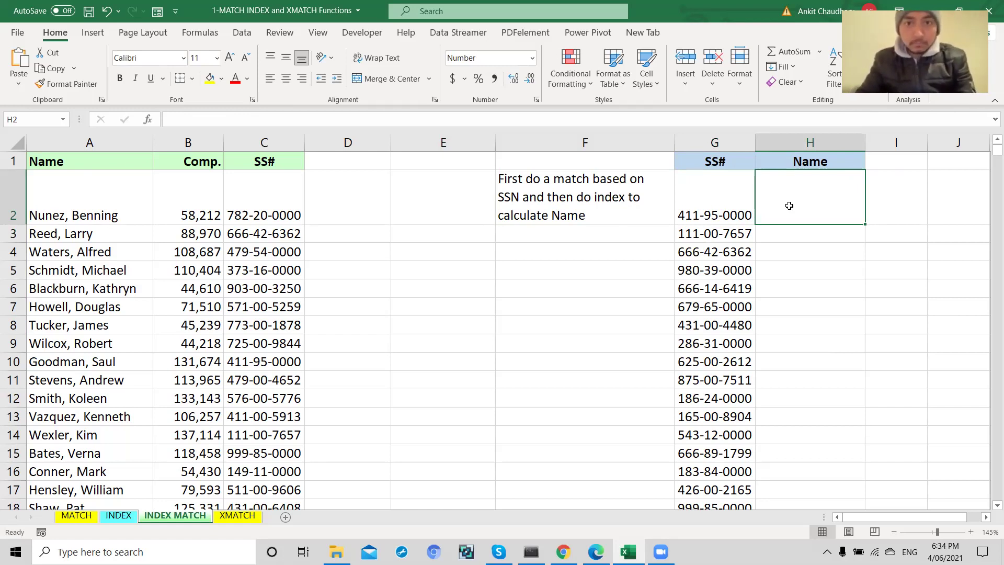
{"action": "double_click", "coordinate": [789, 205]}
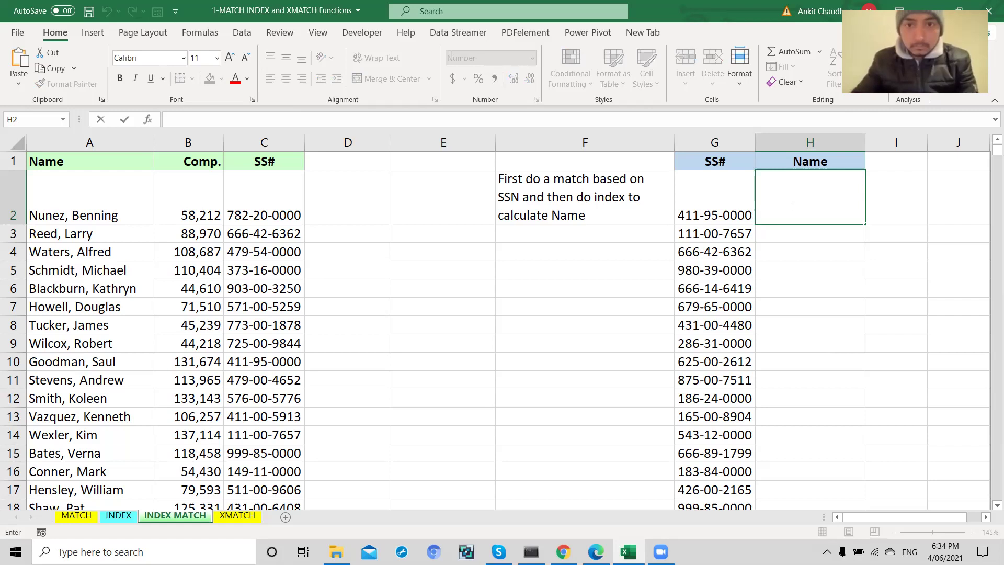
{"action": "type", "text": "="}
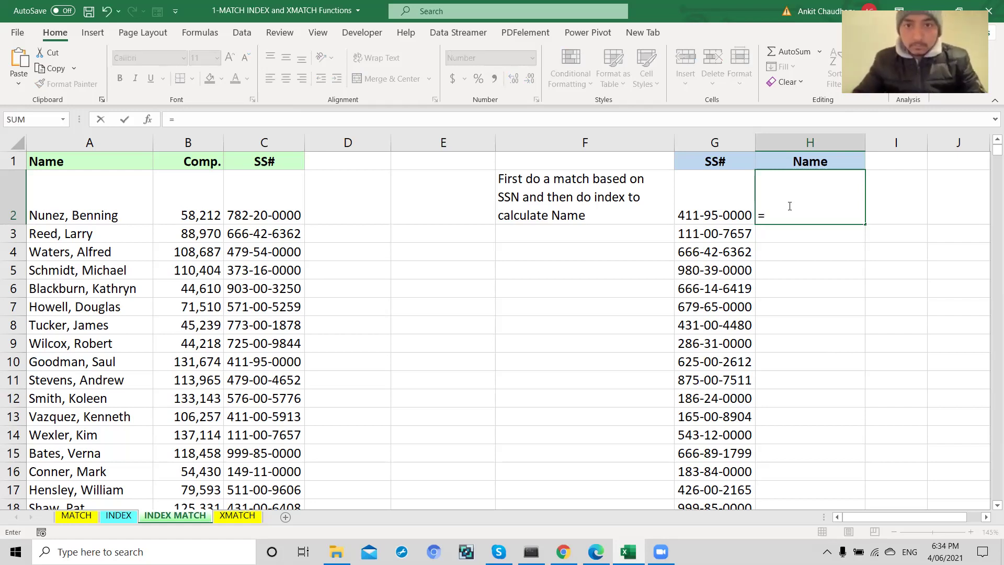
{"action": "type", "text": "match("}
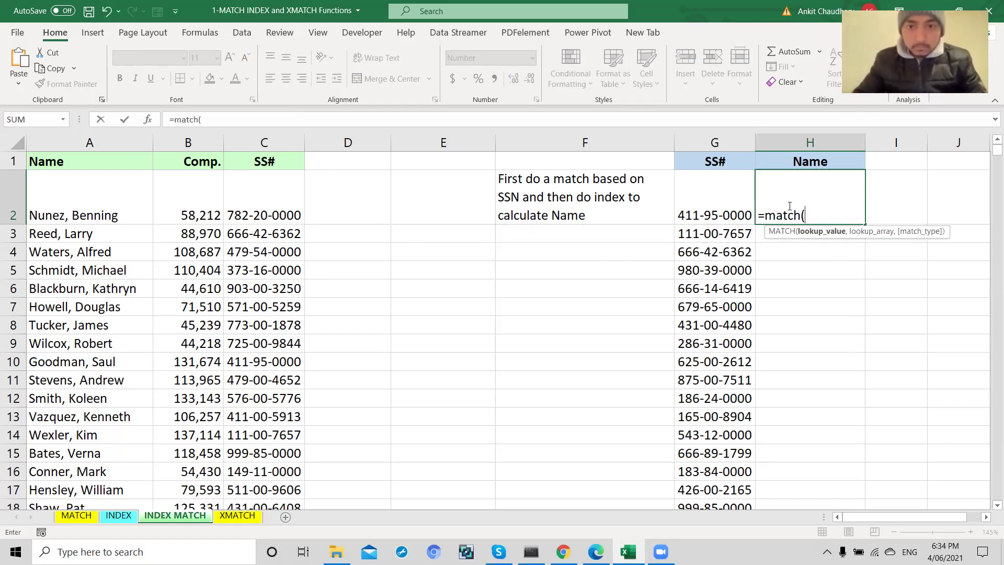
{"action": "left_click", "coordinate": [716, 207]}
{"action": "type", "text": ","}
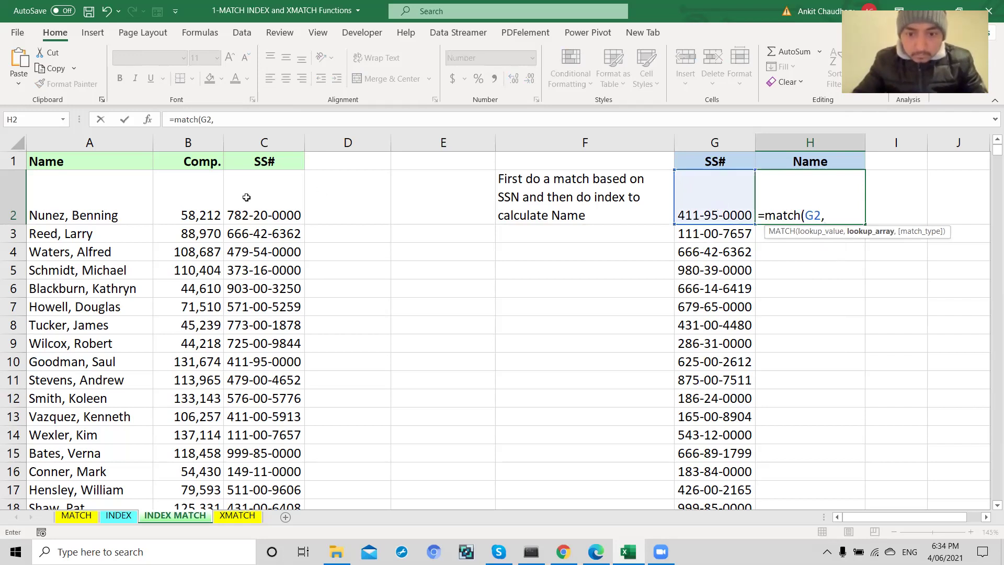
{"action": "left_click", "coordinate": [264, 143]}
{"action": "type", "text": ","}
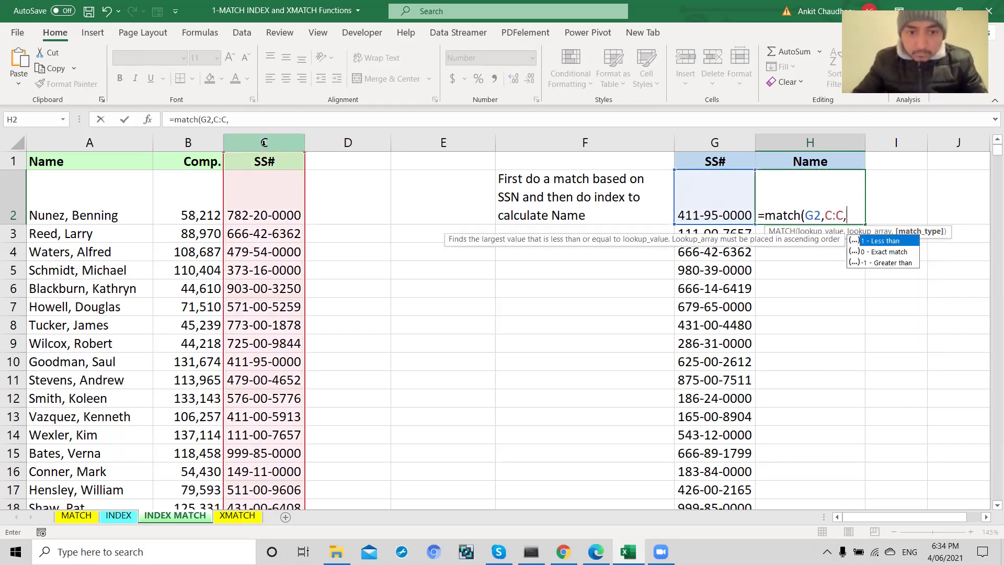
{"action": "type", "text": "0)"}
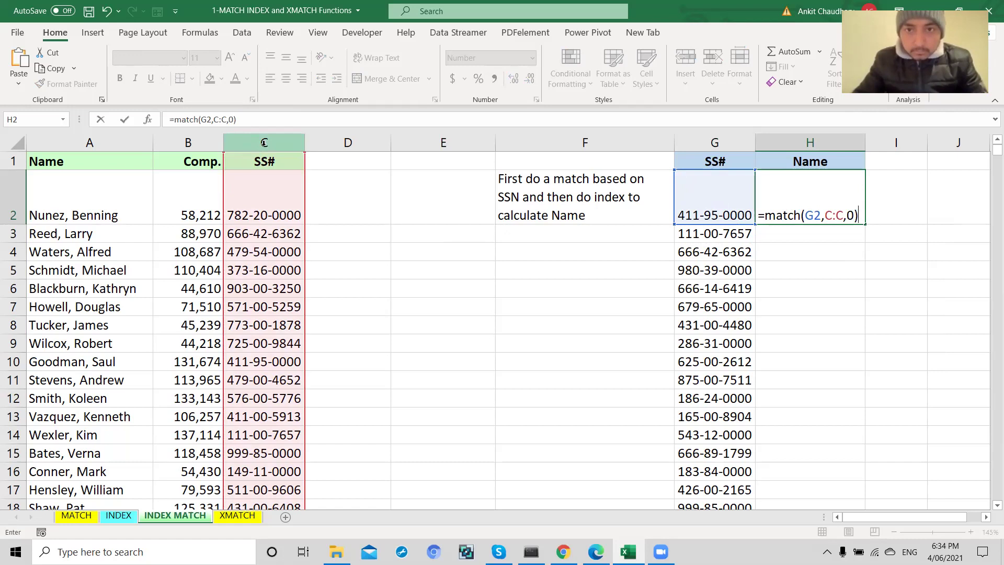
{"action": "key", "text": "Return"}
Compare the MATCH result in H2 with row 10 and the SS# in C10
{"action": "left_click", "coordinate": [795, 194]}
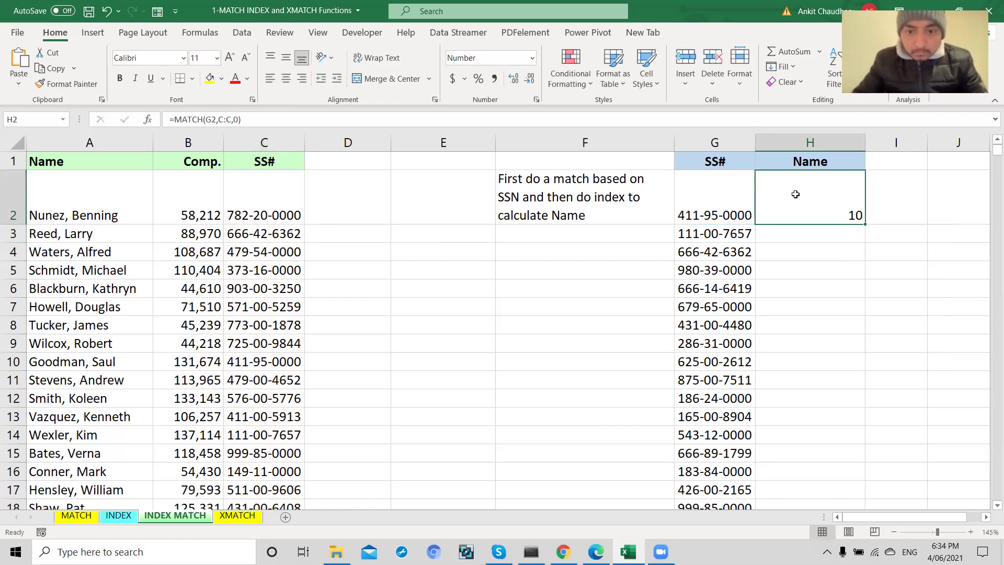
{"action": "left_click", "coordinate": [10, 361]}
{"action": "left_click", "coordinate": [263, 364]}
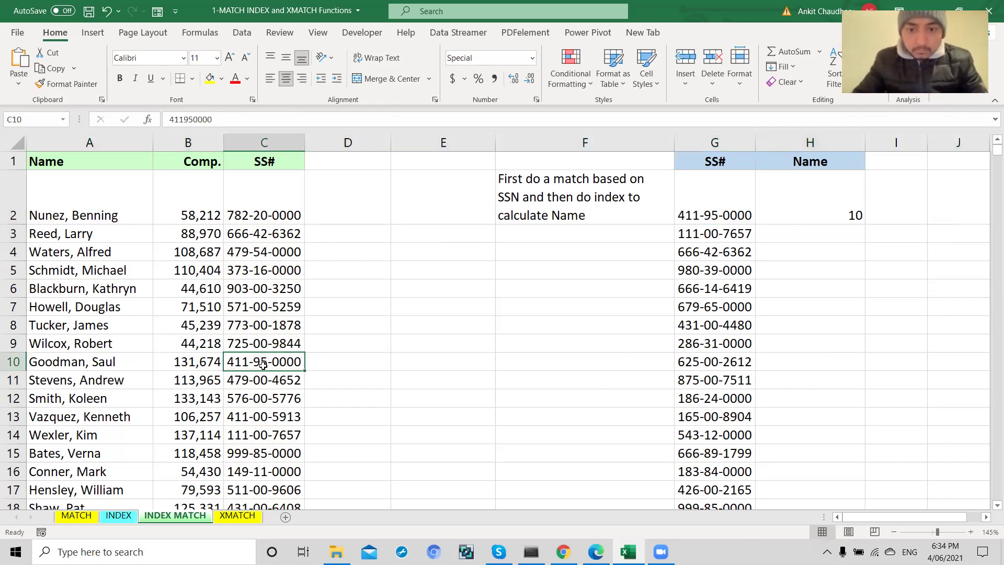
{"action": "left_click", "coordinate": [898, 204]}
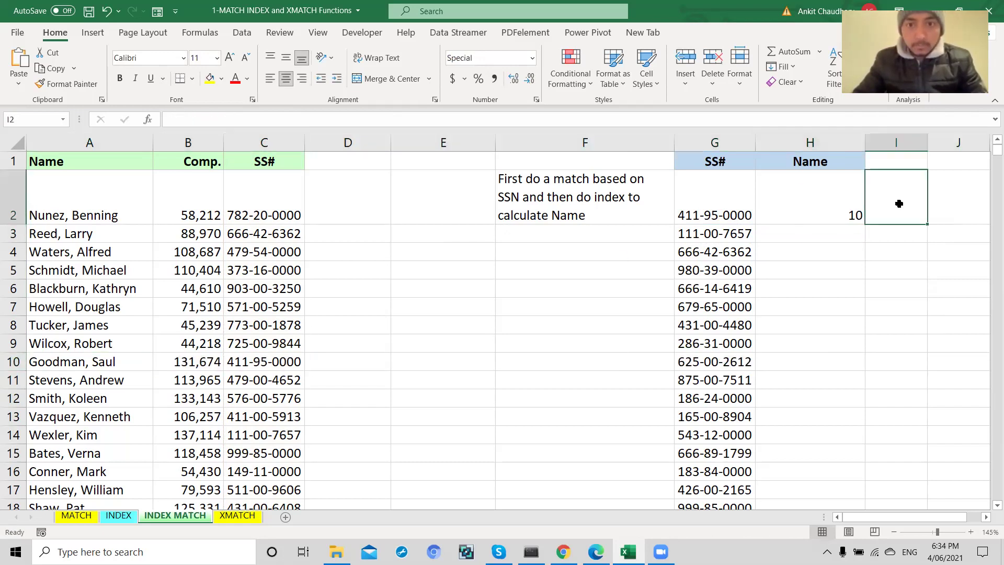
{"action": "double_click", "coordinate": [829, 204]}
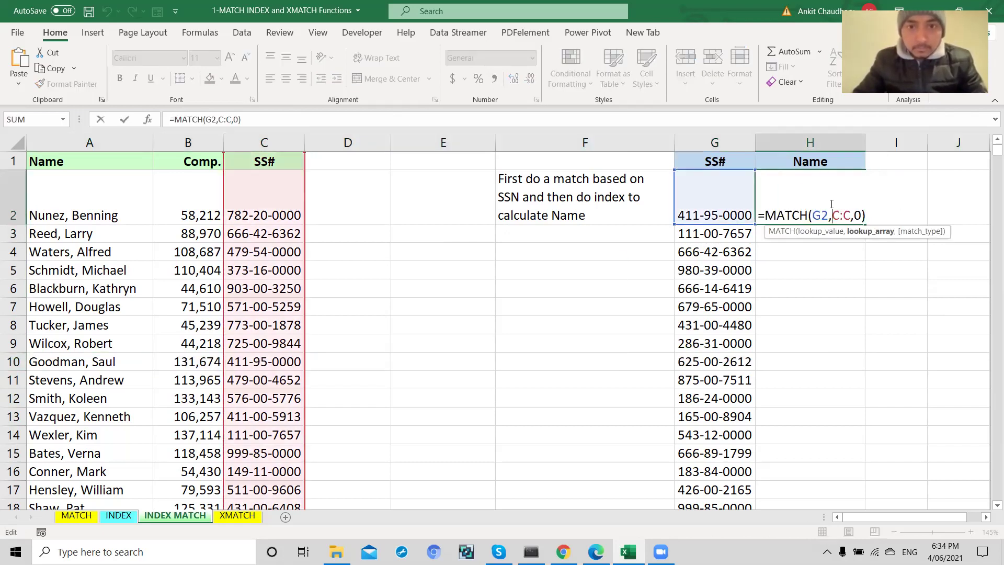
{"action": "left_click", "coordinate": [766, 216]}
{"action": "type", "text": "index"}
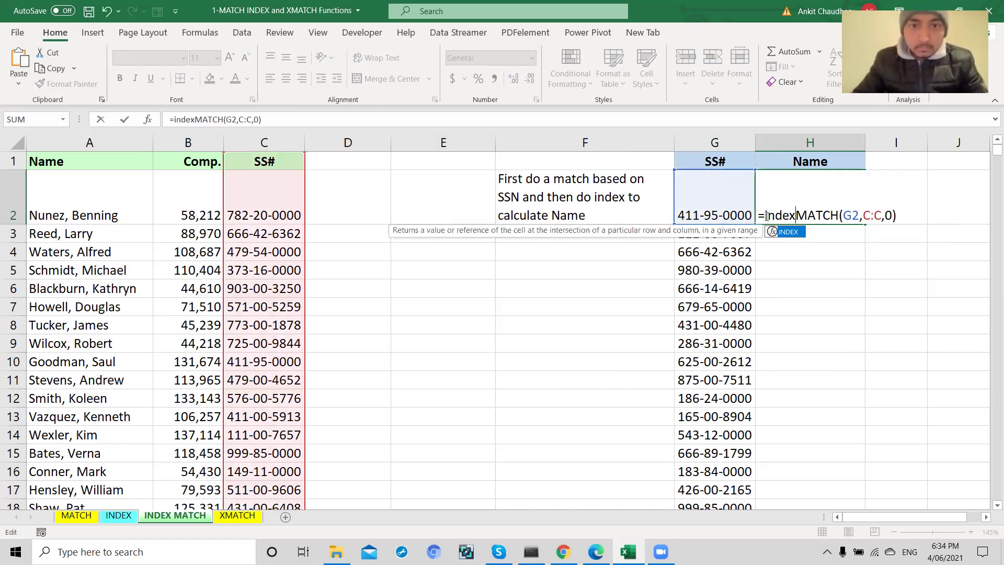
{"action": "type", "text": "("}
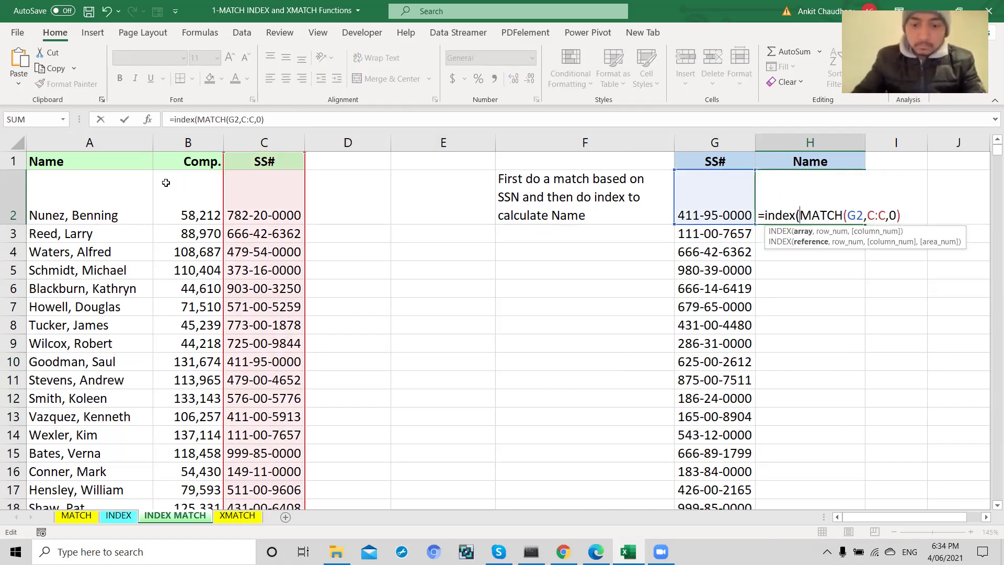
{"action": "left_click", "coordinate": [103, 139]}
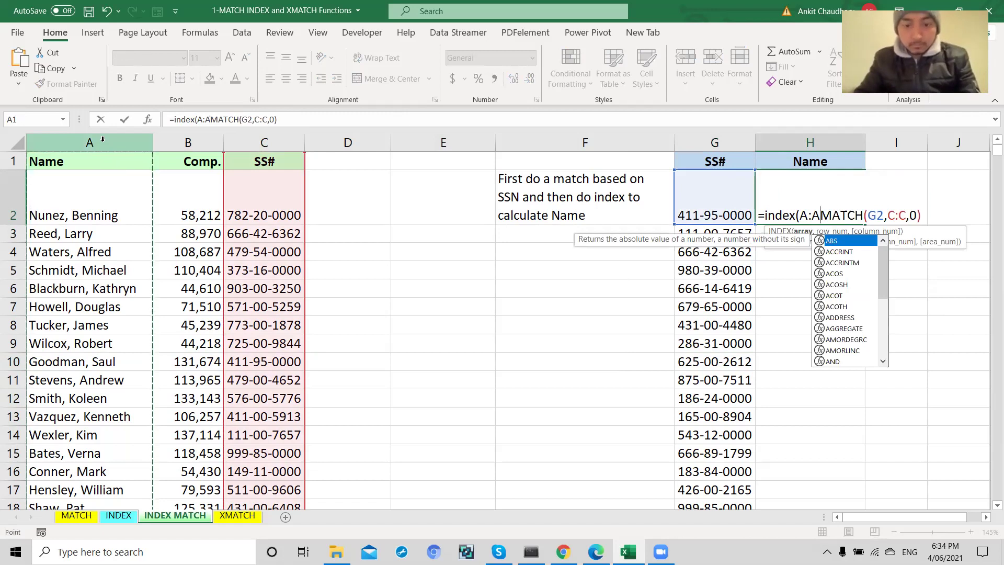
{"action": "type", "text": ","}
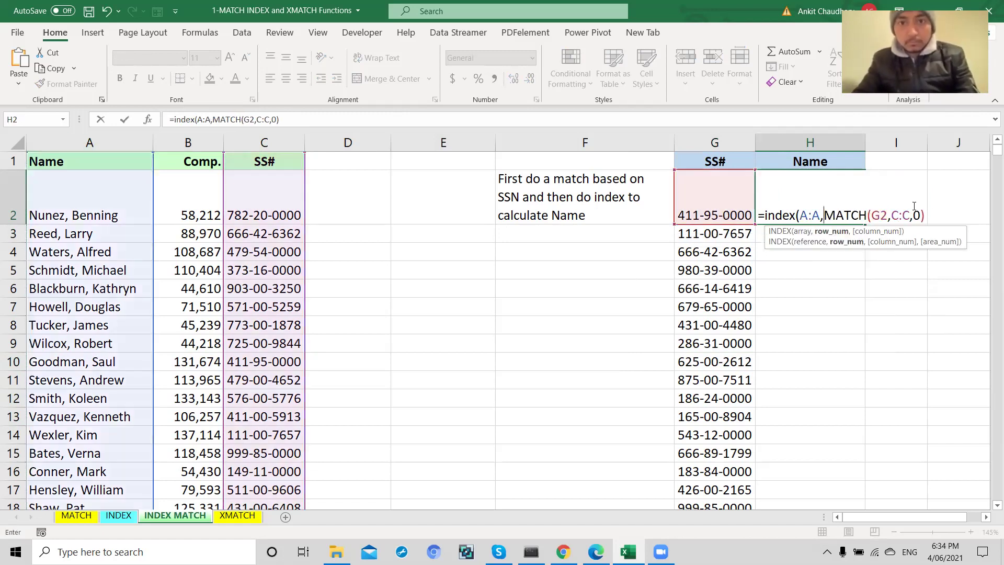
{"action": "left_click", "coordinate": [930, 215]}
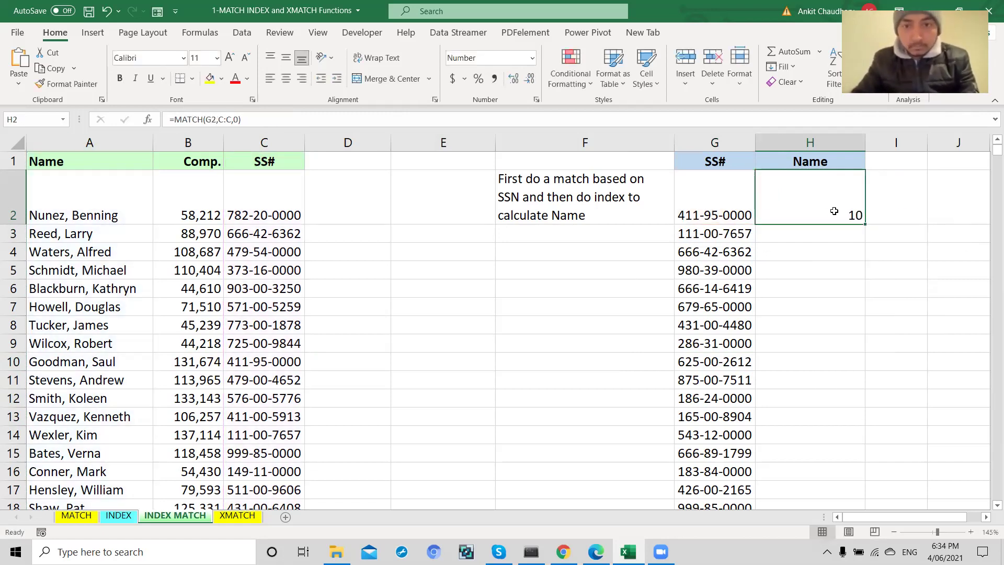
Wrap the MATCH in H2 inside INDEX over the Name column, making the formula =INDEX(A:A,MATCH(G2,C:C,0))
{"action": "double_click", "coordinate": [831, 210]}
{"action": "left_click", "coordinate": [763, 217]}
{"action": "type", "text": "index("}
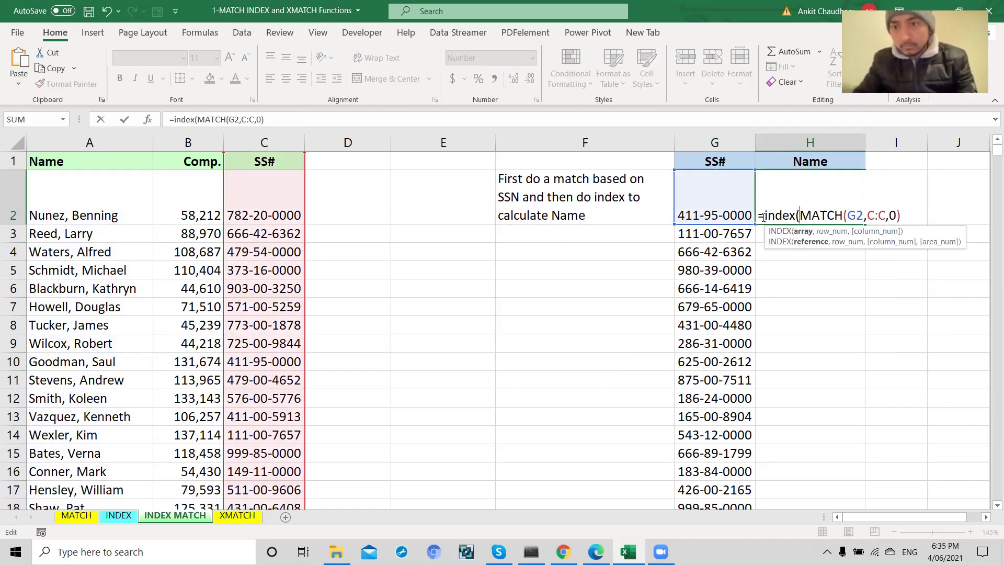
{"action": "left_click", "coordinate": [137, 142]}
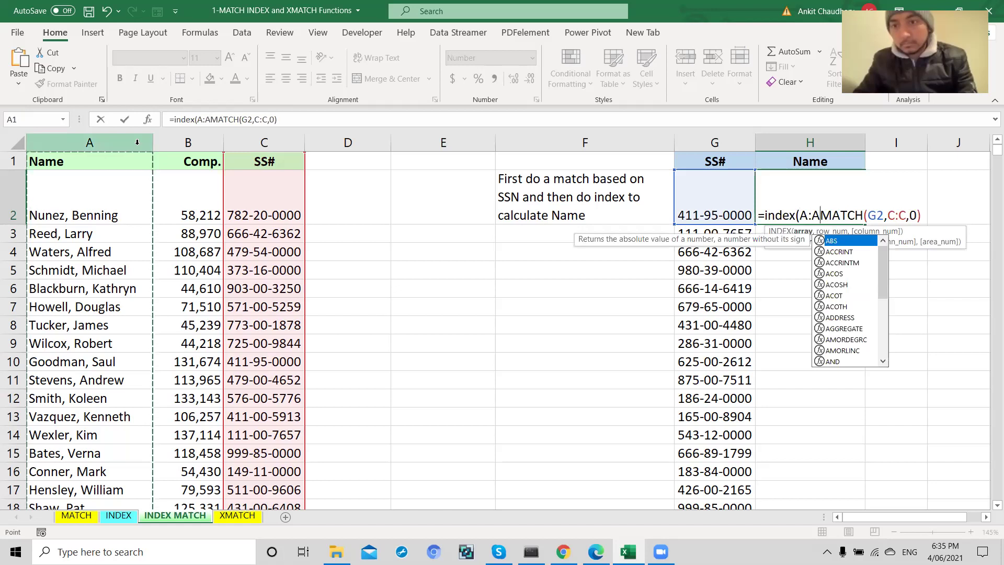
{"action": "type", "text": ","}
{"action": "key", "text": "Right"}
{"action": "key", "text": "Right"}
{"action": "key", "text": "Right"}
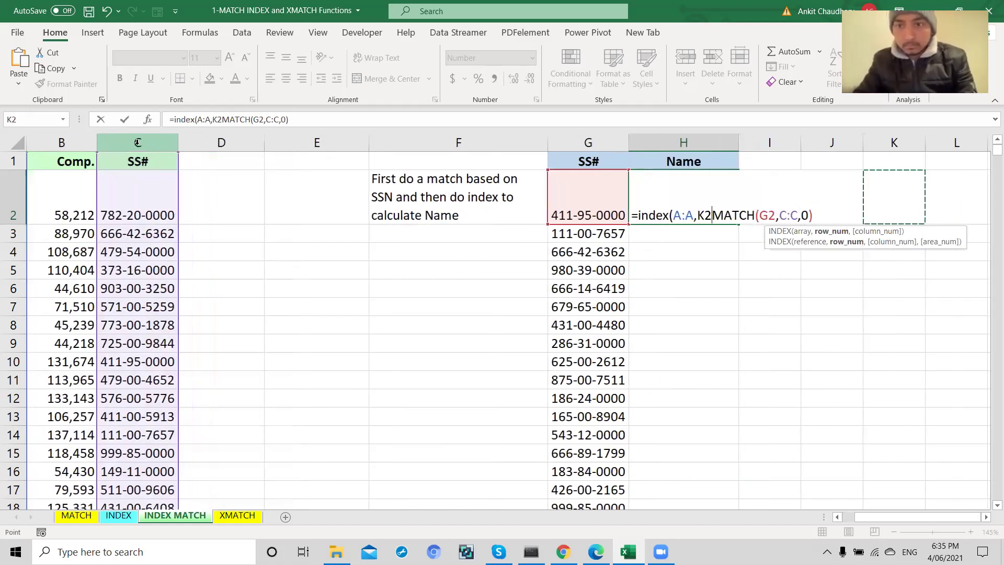
{"action": "key", "text": "BackSpace"}
{"action": "key", "text": "BackSpace"}
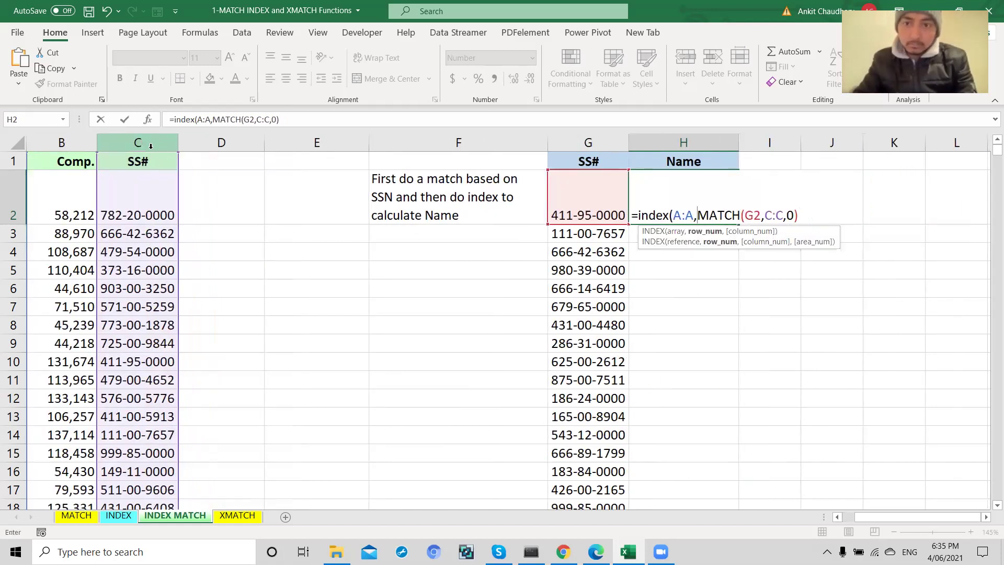
{"action": "left_click", "coordinate": [287, 119]}
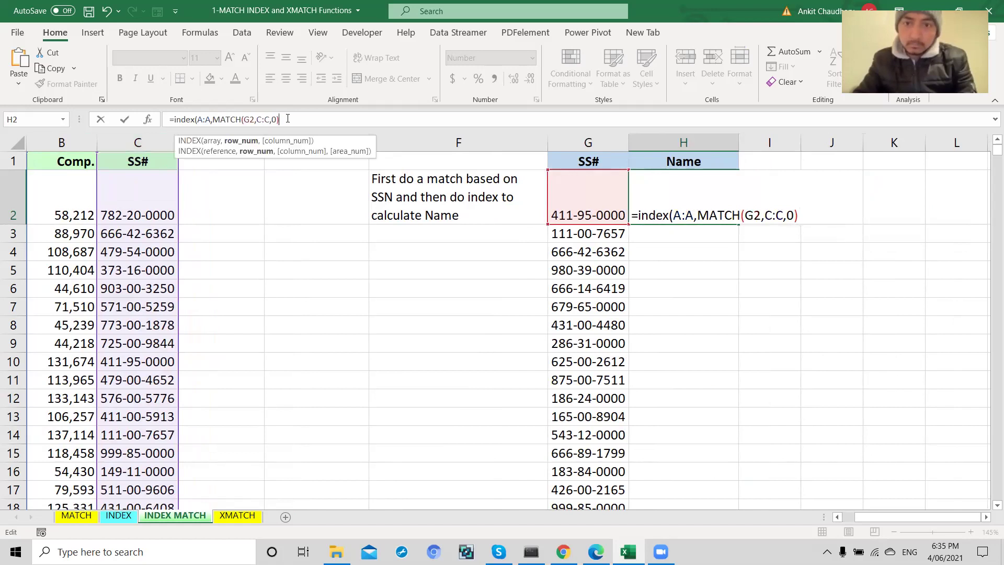
{"action": "type", "text": ")"}
{"action": "key", "text": "Return"}
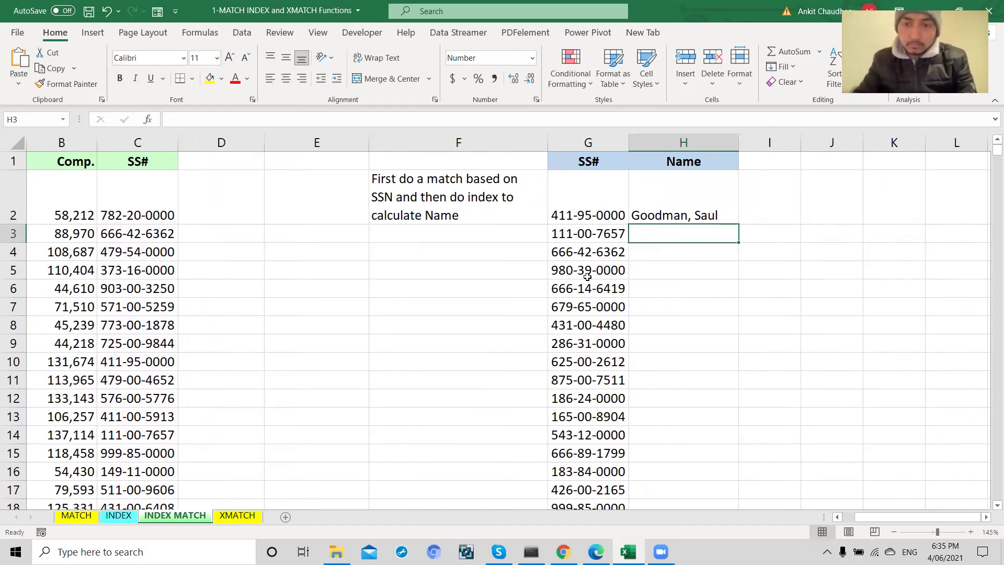
Review the INDEX and MATCH arguments in H2 against the columns they reference in the source table
{"action": "left_click", "coordinate": [704, 203]}
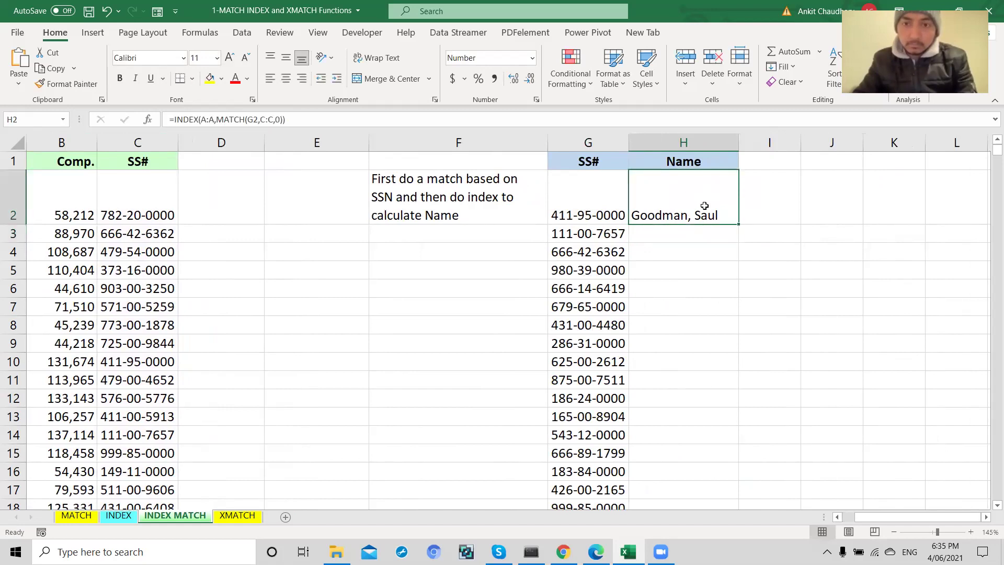
{"action": "double_click", "coordinate": [705, 206]}
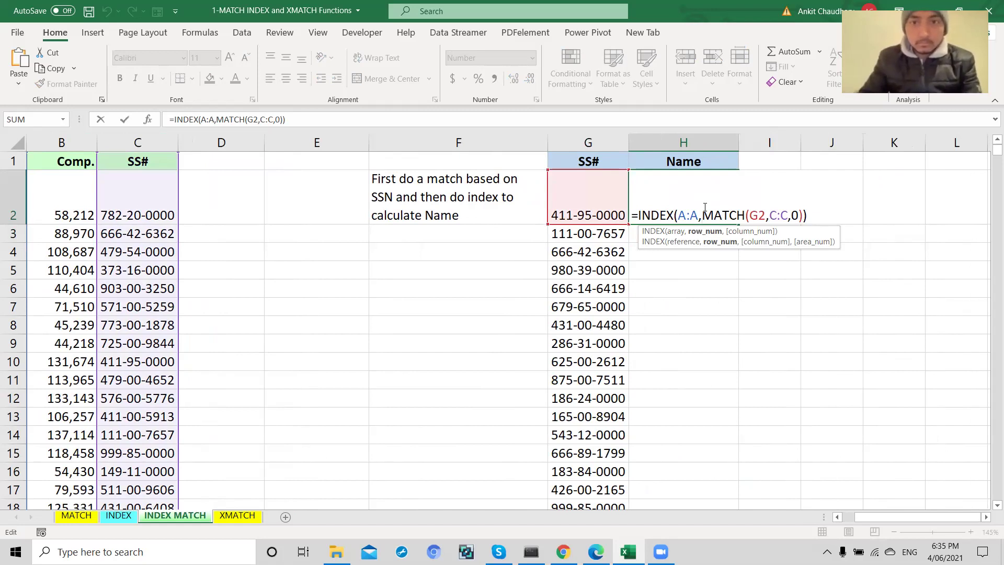
{"action": "scroll", "coordinate": [533, 194], "scroll_direction": "left", "scroll_amount": 2}
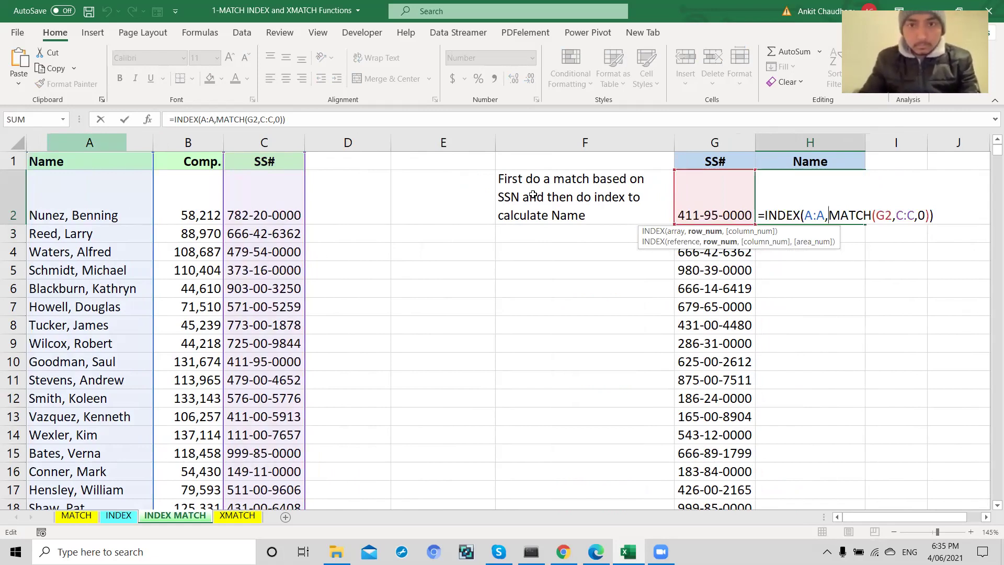
{"action": "key", "text": "Return"}
Fill the INDEX MATCH formula from H2 down the whole Name column beside the lookup SS# values
{"action": "left_click", "coordinate": [836, 208]}
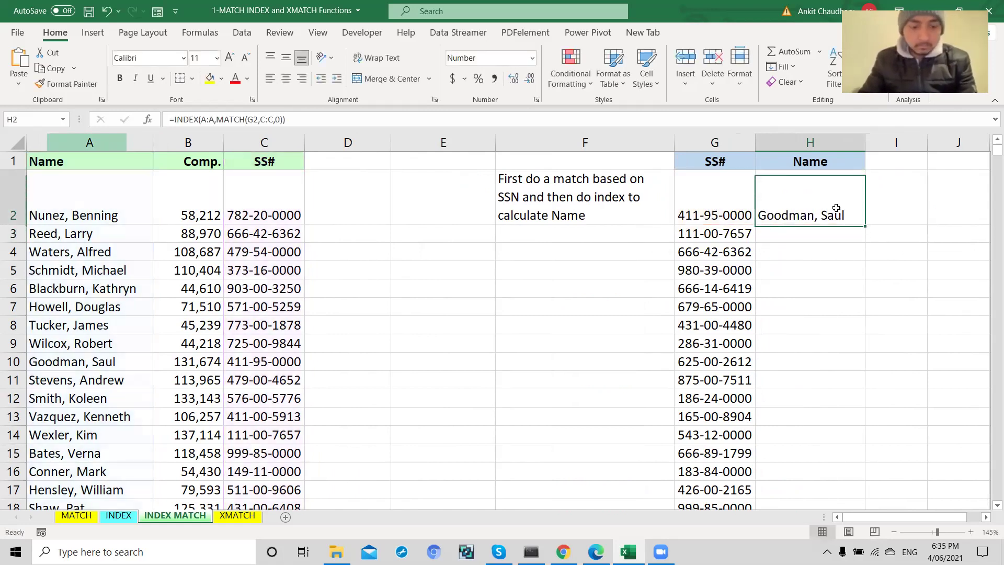
{"action": "double_click", "coordinate": [864, 226]}
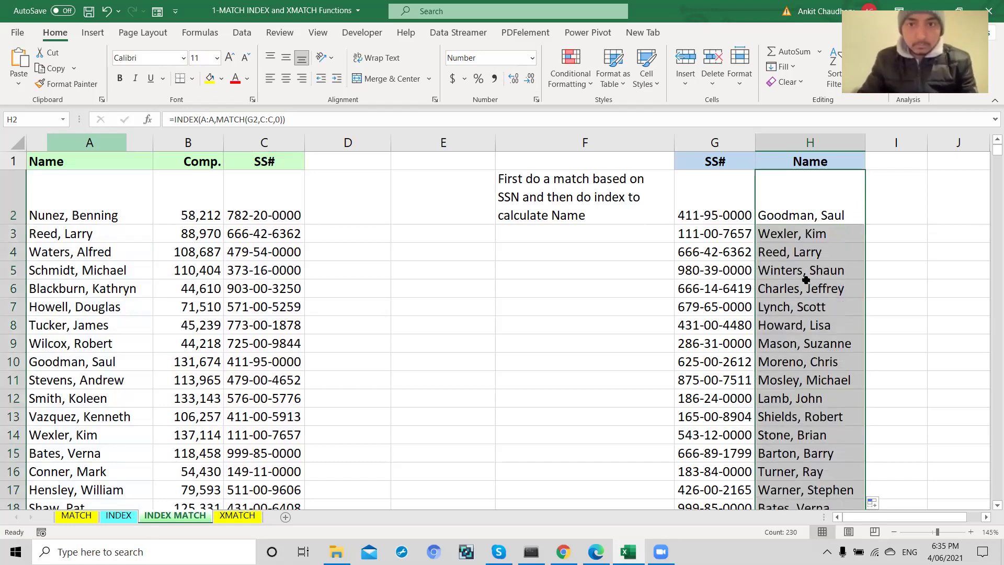
{"action": "scroll", "coordinate": [806, 280], "scroll_direction": "down", "scroll_amount": 1}
{"action": "scroll", "coordinate": [806, 279], "scroll_direction": "up", "scroll_amount": 1}
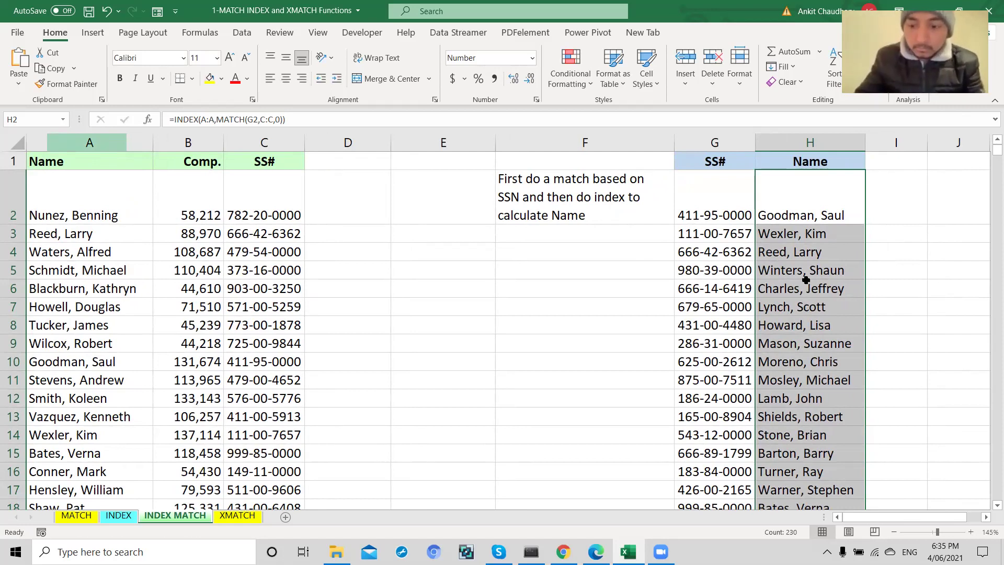
Examine the formula in H2 again, highlighting the nested MATCH(G2,C:C,0) that supplies the row number to INDEX
{"action": "double_click", "coordinate": [834, 208]}
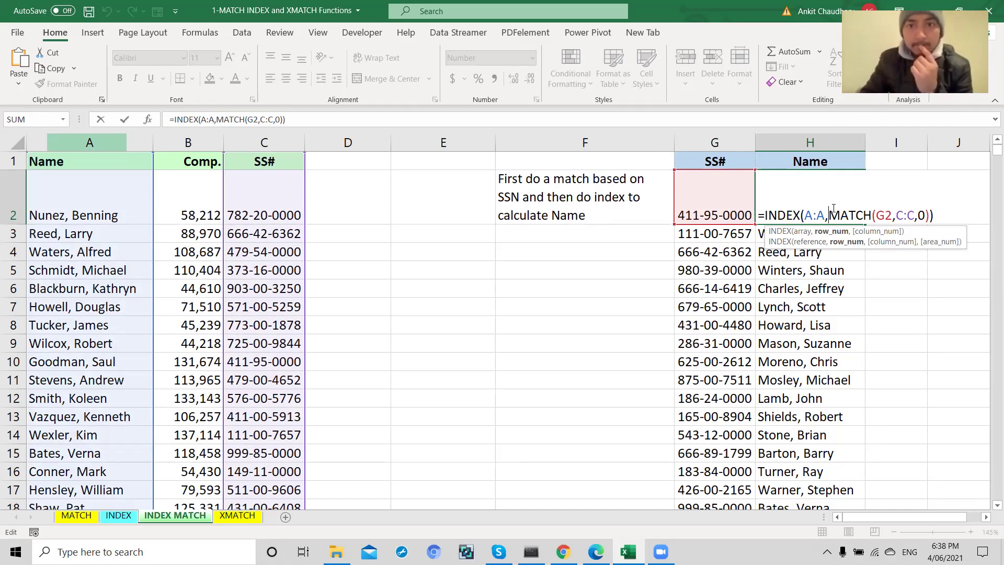
{"action": "key", "text": "ctrl+Return"}
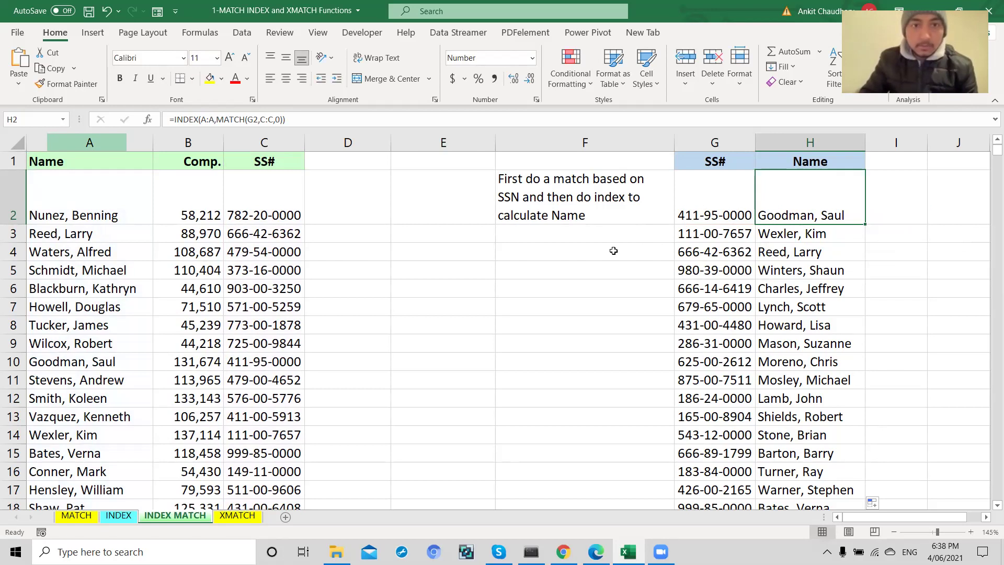
{"action": "double_click", "coordinate": [606, 236]}
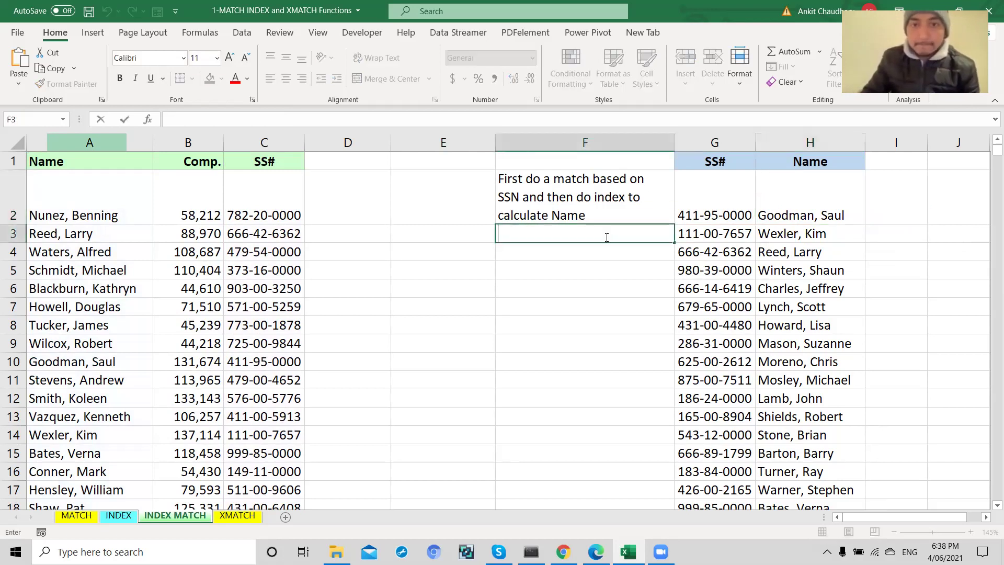
{"action": "left_click", "coordinate": [896, 192]}
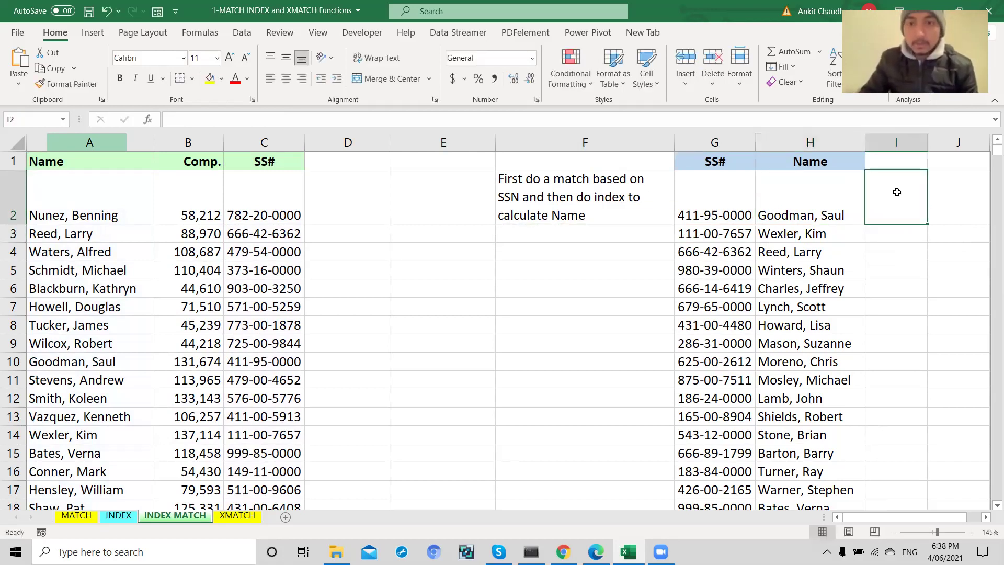
{"action": "double_click", "coordinate": [839, 203]}
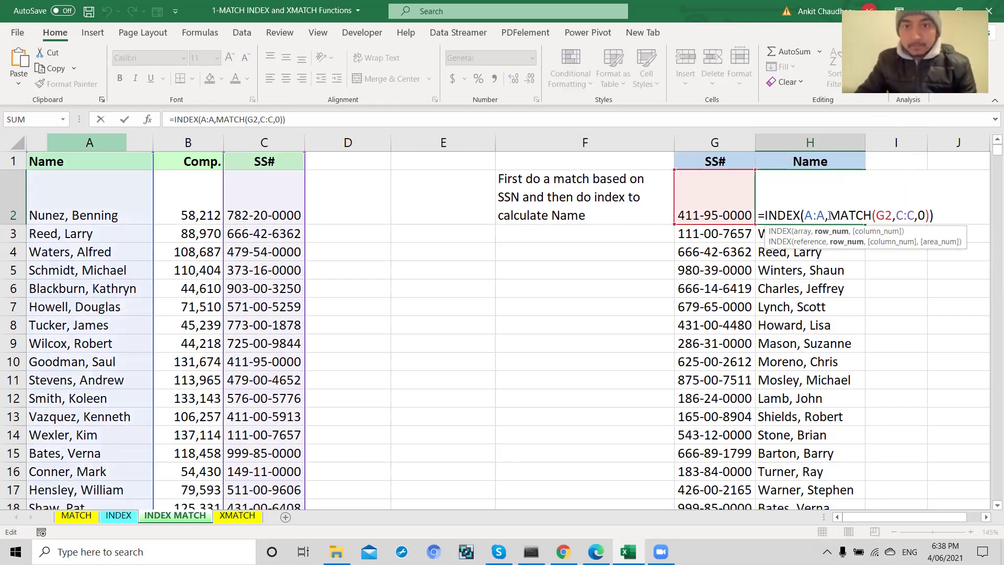
{"action": "left_click_drag", "start_coordinate": [829, 216], "coordinate": [930, 216]}
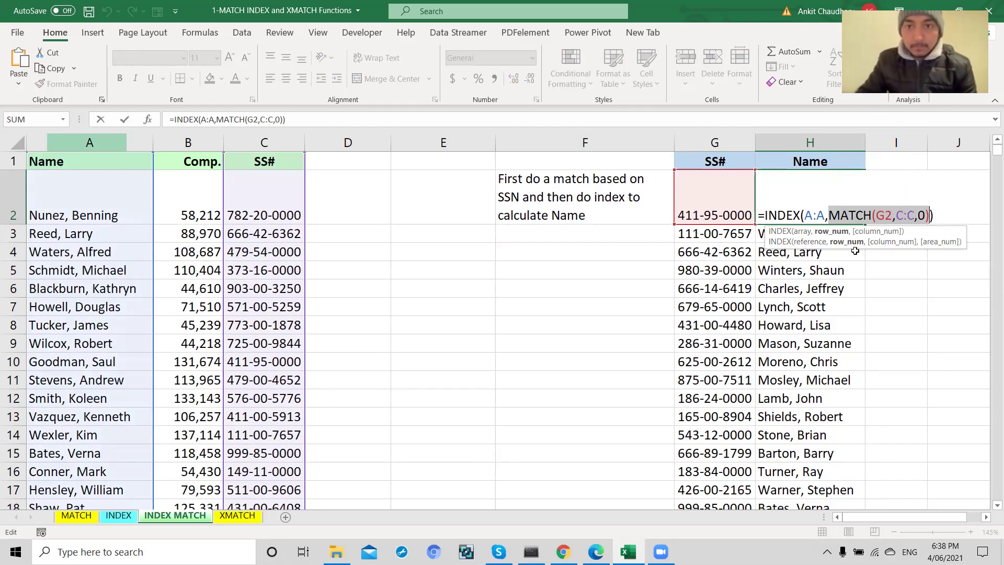
{"action": "key", "text": "Escape"}
{"action": "left_click", "coordinate": [893, 211]}
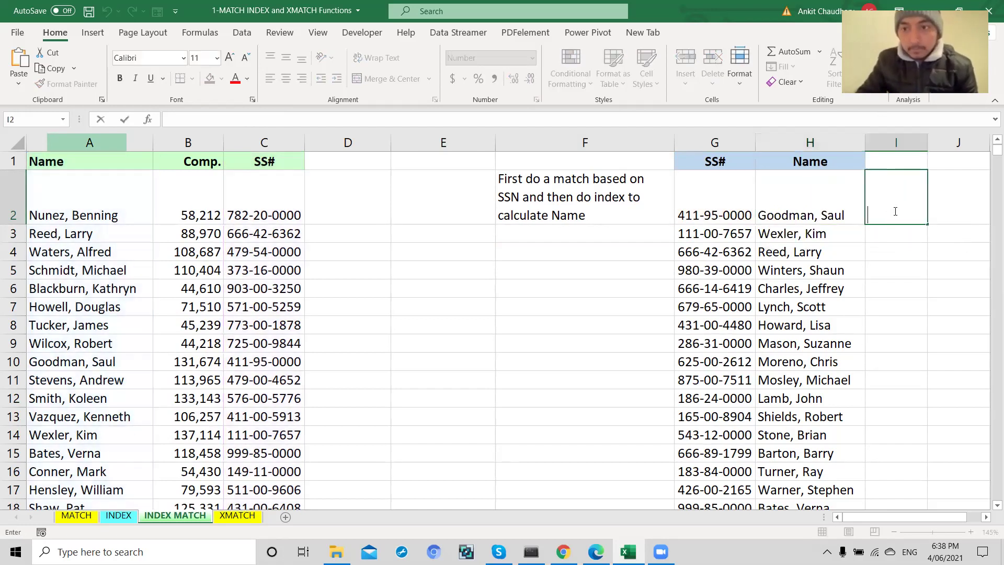
{"action": "type", "text": "=index"}
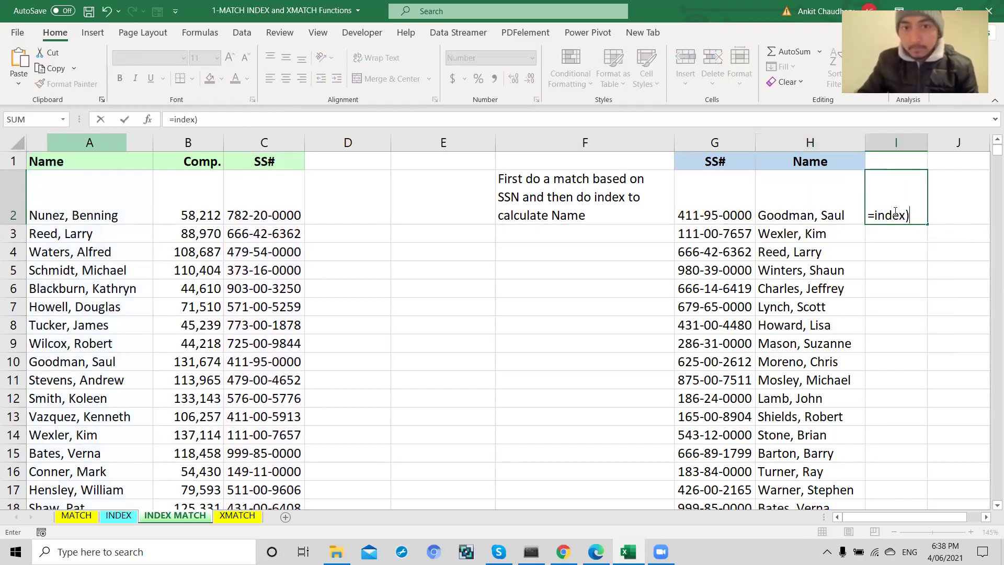
{"action": "type", "text": "("}
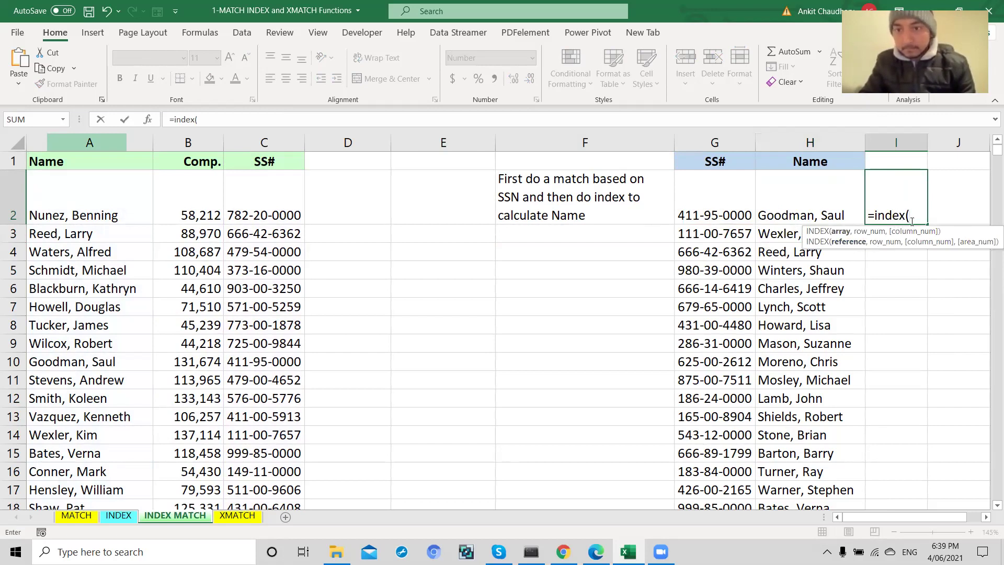
{"action": "key", "text": "BackSpace"}
{"action": "key", "text": "BackSpace"}
{"action": "key", "text": "BackSpace"}
{"action": "key", "text": "BackSpace"}
{"action": "key", "text": "BackSpace"}
{"action": "key", "text": "BackSpace"}
{"action": "key", "text": "BackSpace"}
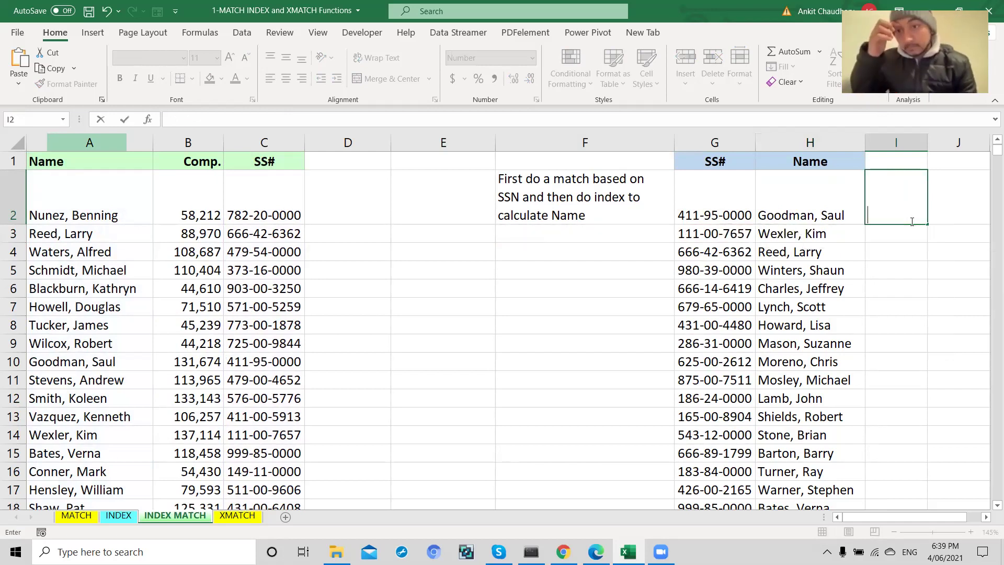
{"action": "key", "text": "Escape"}
Add 1 as the column number argument of INDEX in H2, making the formula =INDEX(A:A,MATCH(G2,C:C,0),1)
{"action": "left_click", "coordinate": [828, 215]}
{"action": "double_click", "coordinate": [827, 215]}
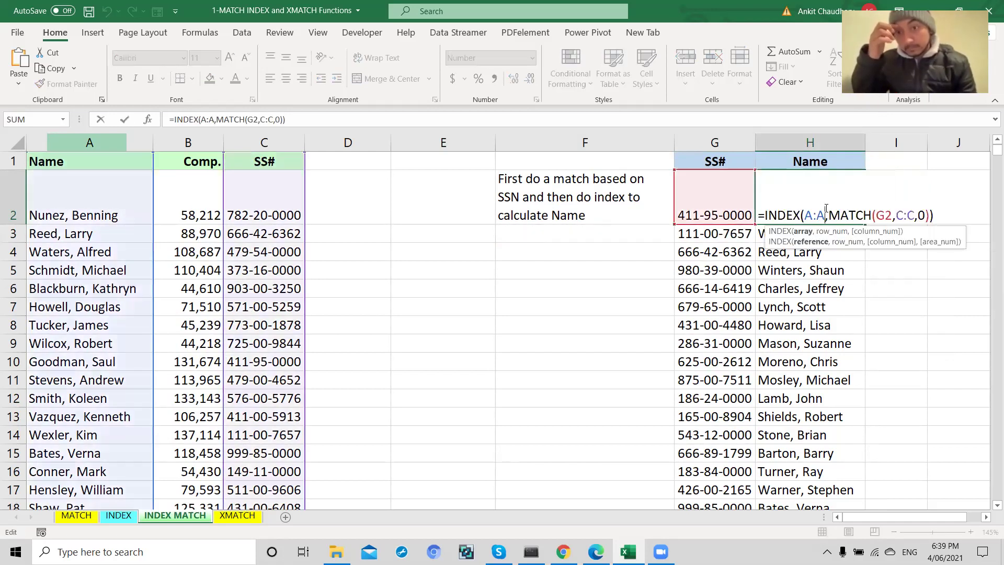
{"action": "left_click_drag", "start_coordinate": [827, 215], "coordinate": [807, 214]}
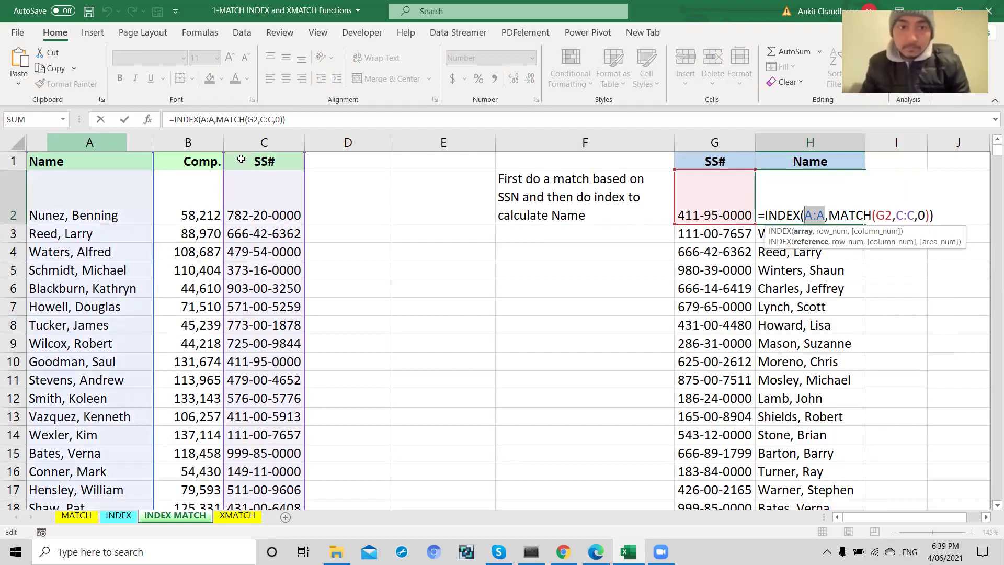
{"action": "left_click_drag", "start_coordinate": [829, 215], "coordinate": [928, 218]}
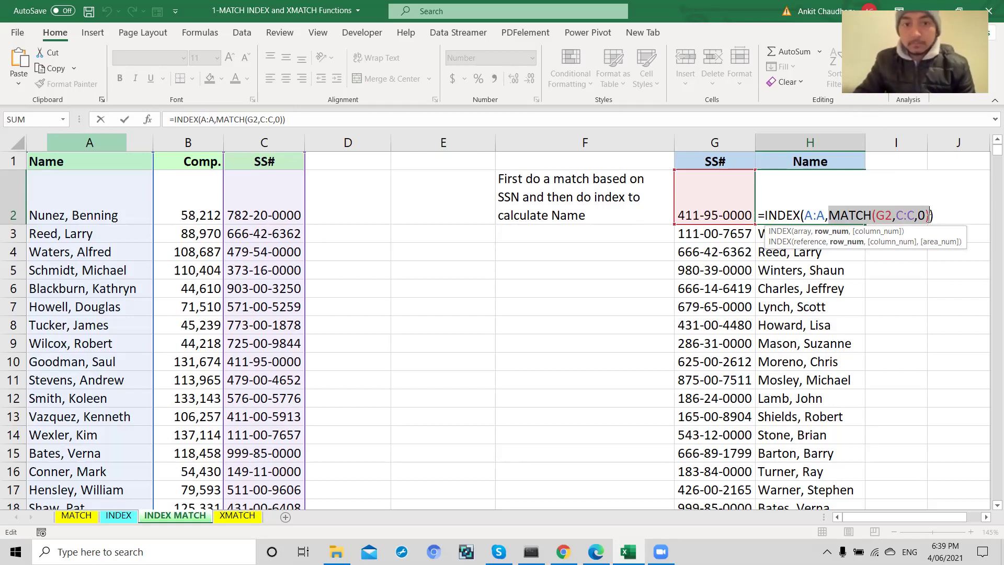
{"action": "left_click", "coordinate": [928, 217]}
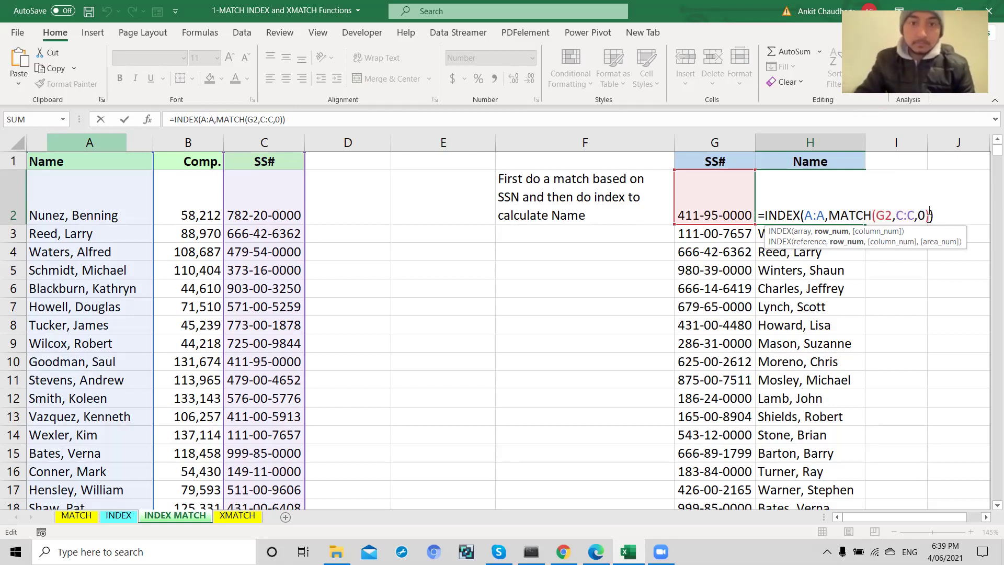
{"action": "type", "text": ",1"}
{"action": "key", "text": "Right"}
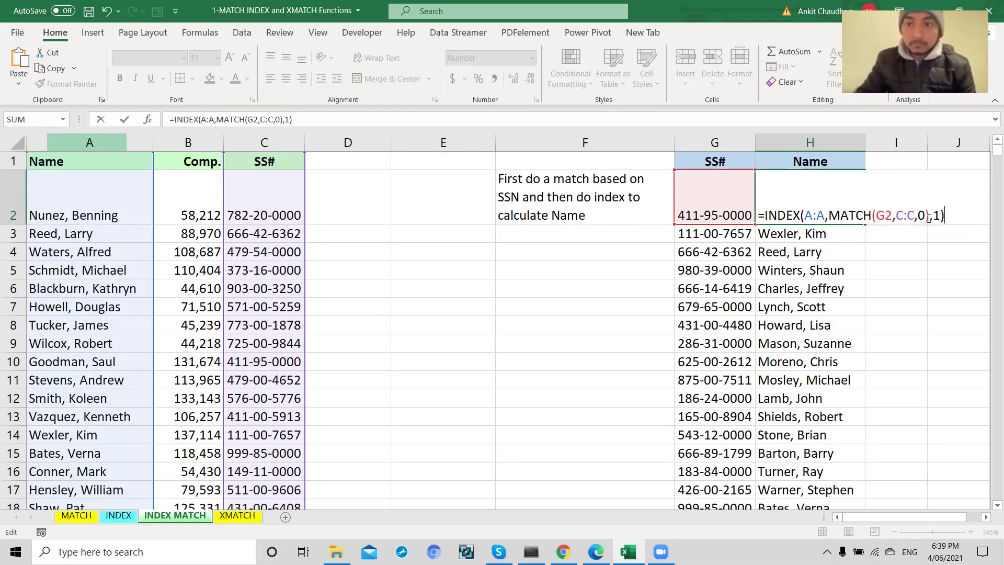
{"action": "key", "text": "Return"}
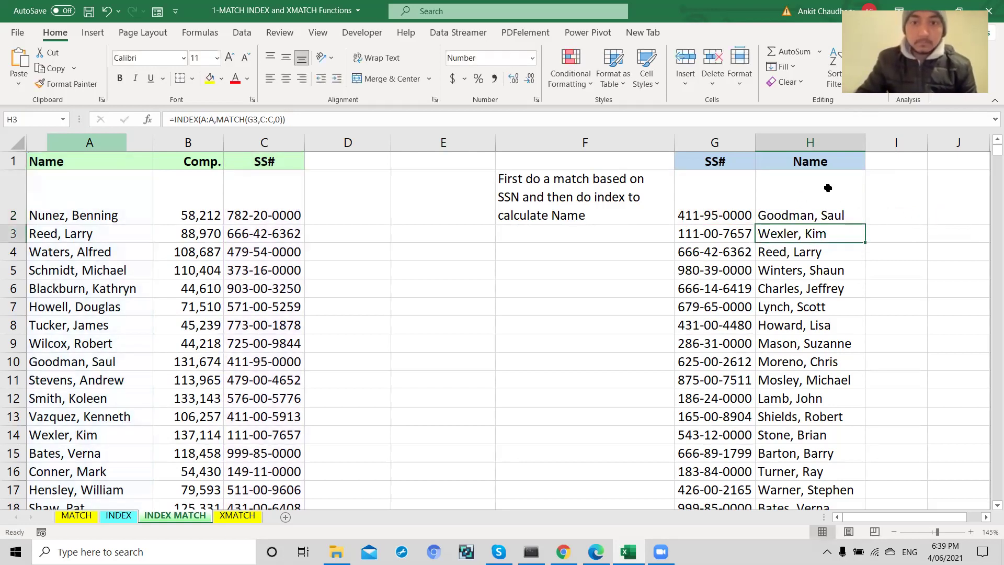
Open the INDEX MATCH formula in H2 for editing
{"action": "left_click", "coordinate": [792, 190]}
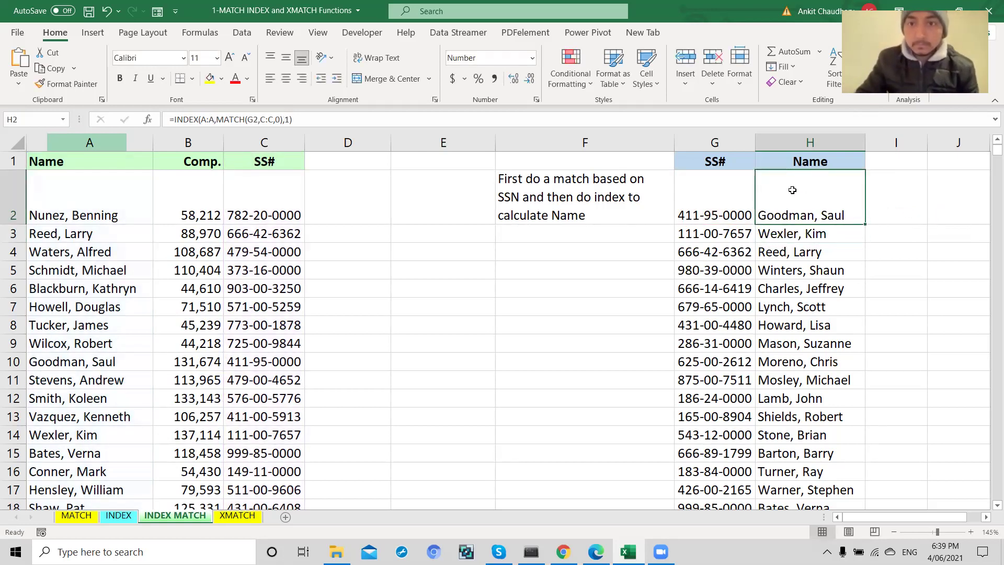
{"action": "double_click", "coordinate": [795, 207]}
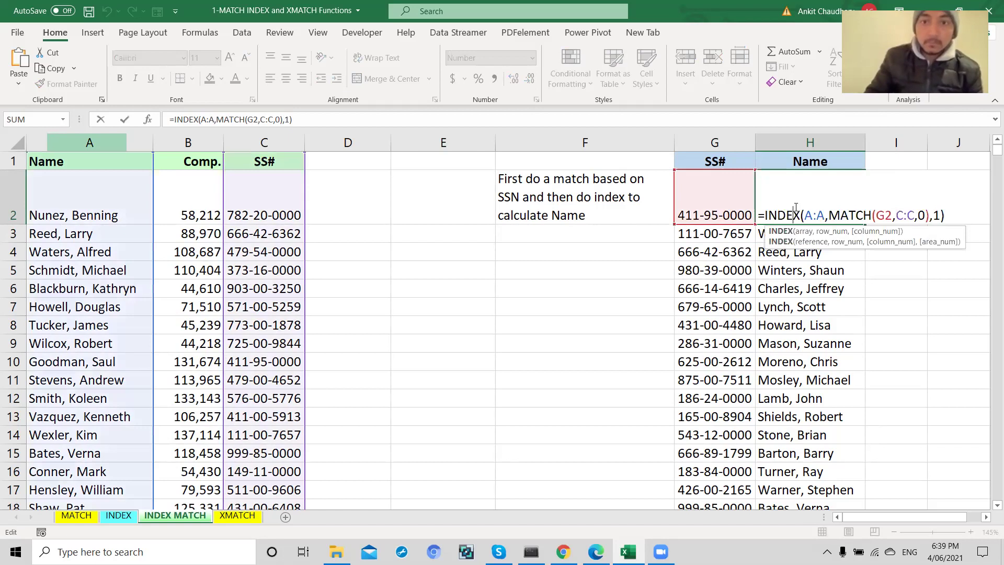
Close the formula in H2 and review the Name, Comp. and SS# headers of the source table
{"action": "key", "text": "Return"}
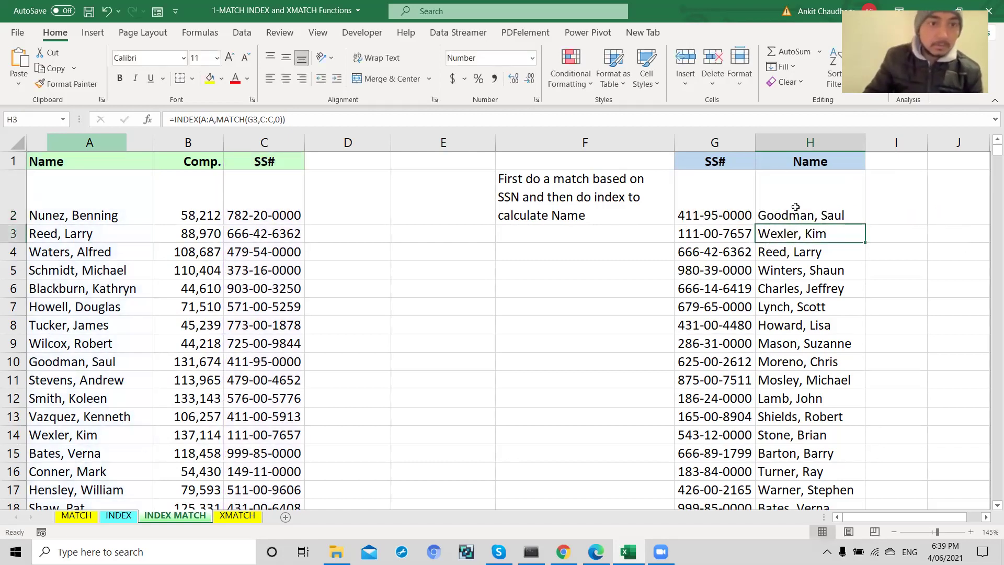
{"action": "left_click", "coordinate": [795, 207]}
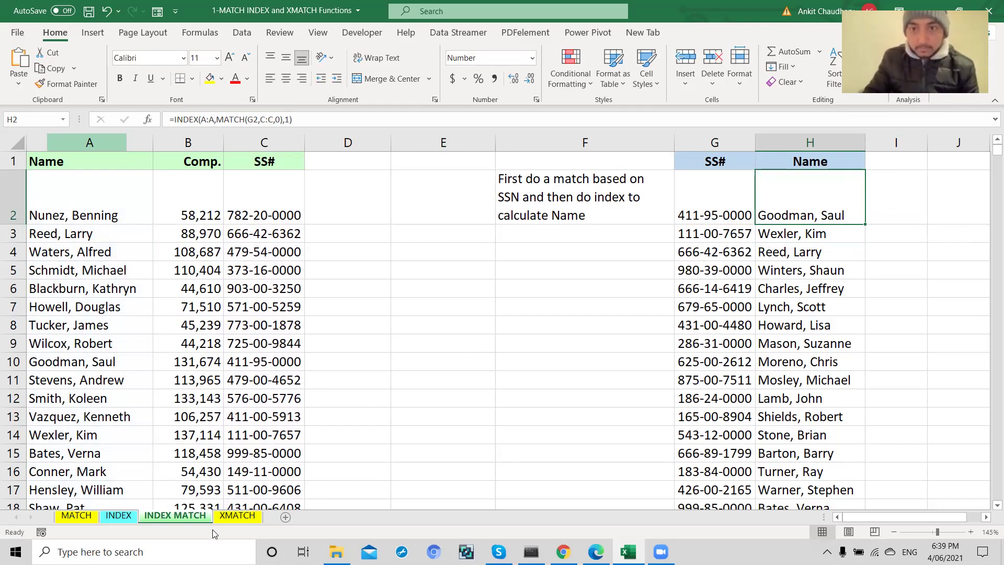
{"action": "left_click", "coordinate": [477, 328]}
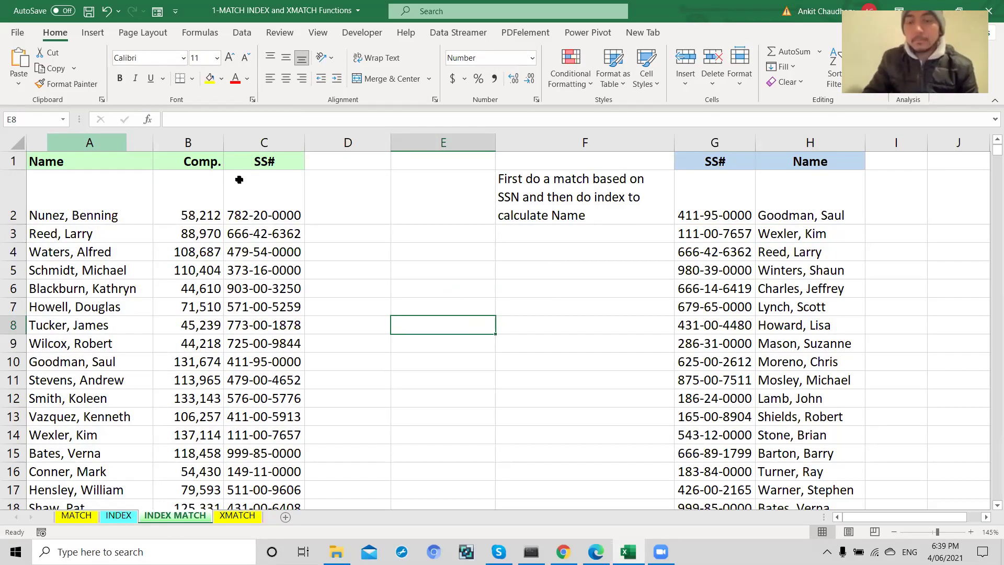
{"action": "left_click", "coordinate": [111, 158]}
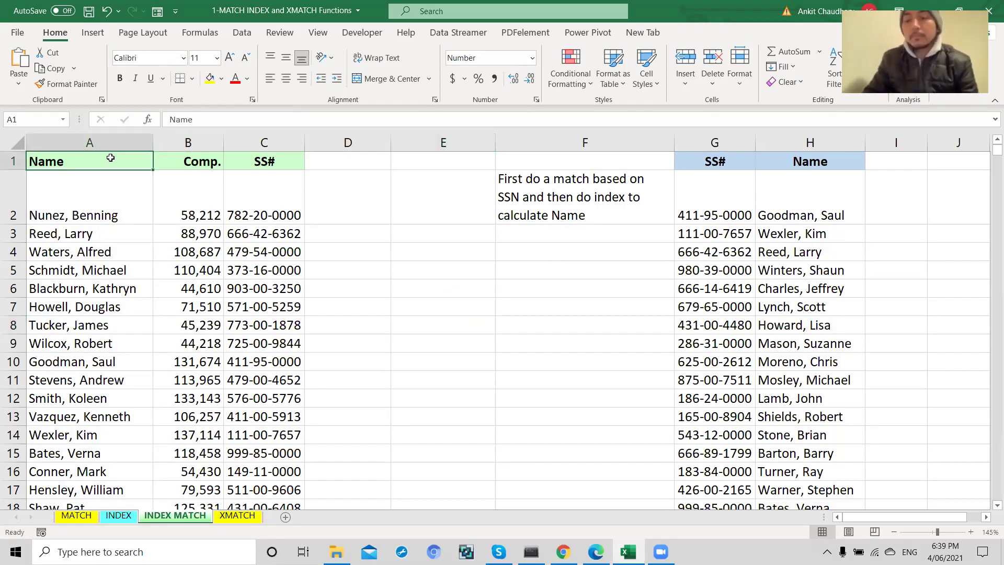
{"action": "left_click", "coordinate": [191, 160]}
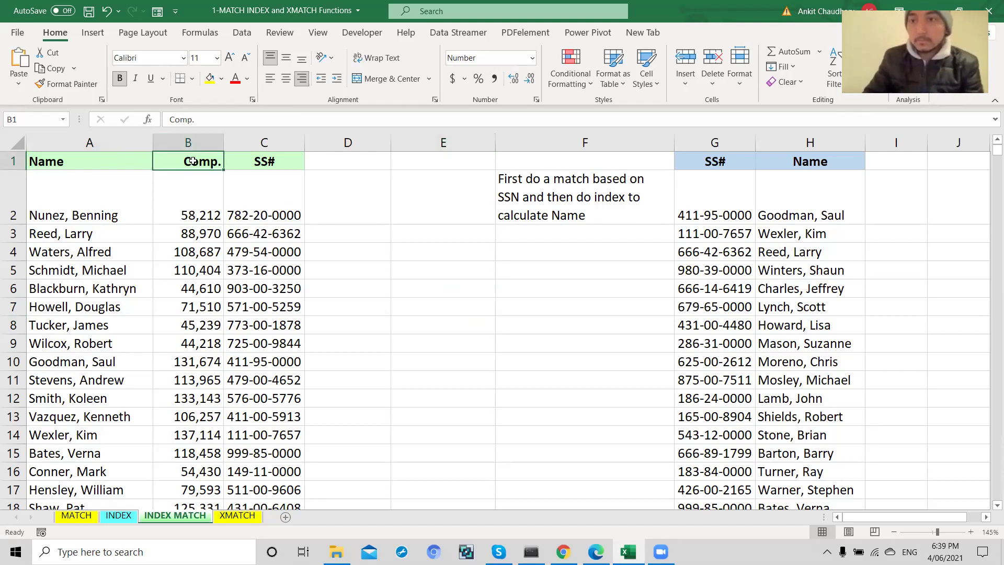
{"action": "left_click", "coordinate": [259, 161]}
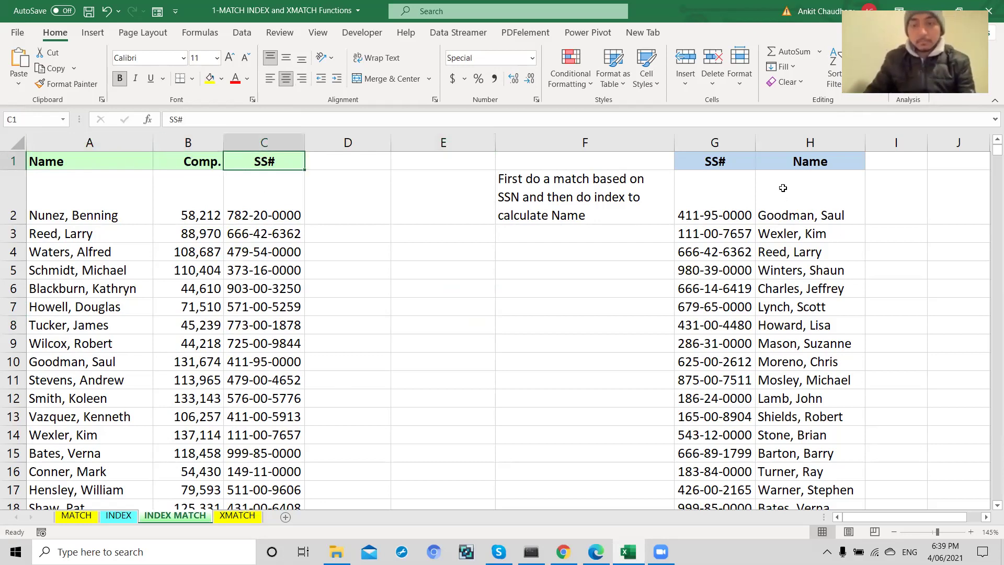
Insert a new blank worksheet directly after the INDEX MATCH sheet
{"action": "left_click", "coordinate": [283, 519]}
{"action": "left_click", "coordinate": [189, 518]}
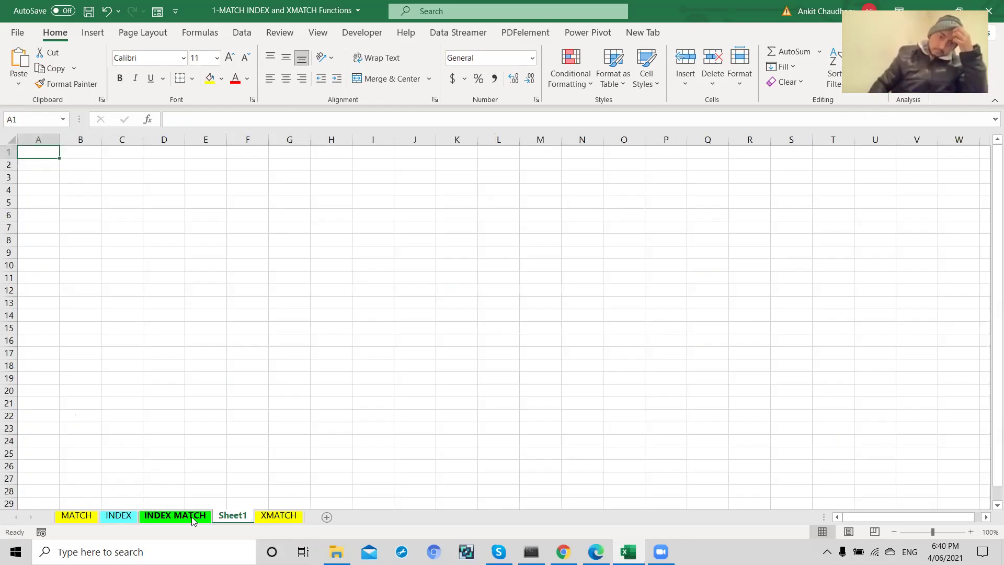
{"action": "left_click", "coordinate": [230, 517]}
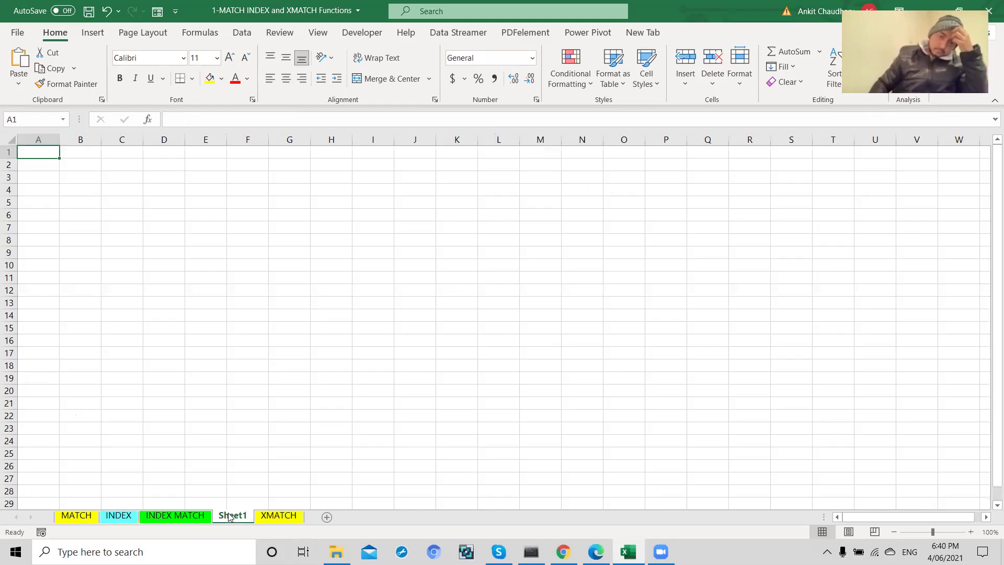
{"action": "left_click", "coordinate": [189, 516]}
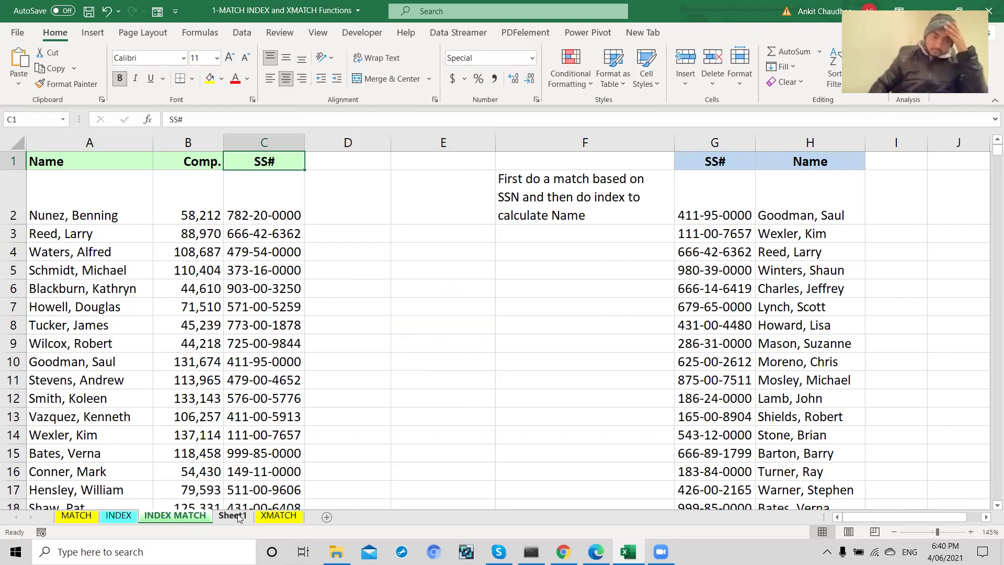
Copy the SS# lookup column G of the INDEX MATCH sheet into column A of Sheet1
{"action": "left_click", "coordinate": [717, 191]}
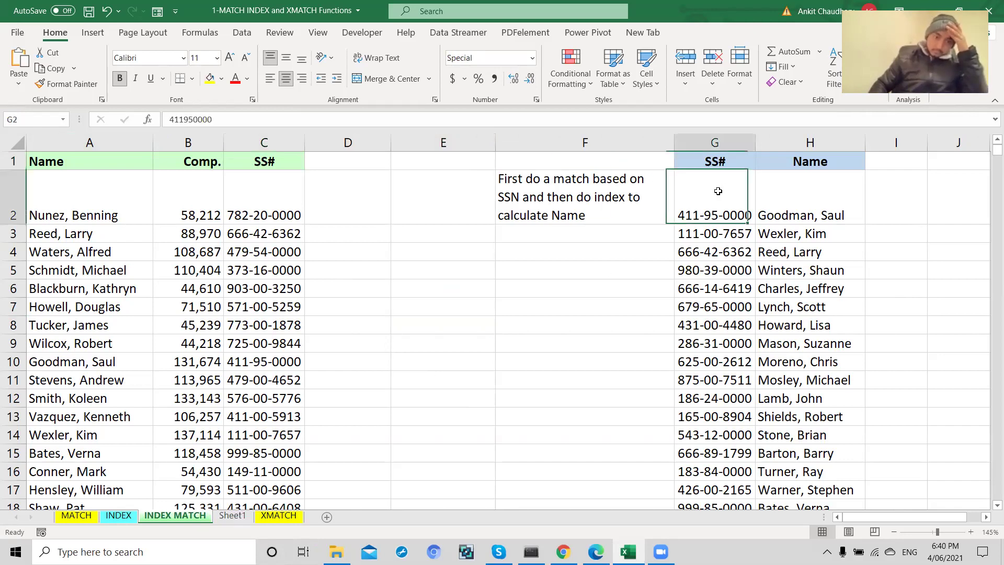
{"action": "left_click", "coordinate": [714, 142]}
{"action": "key", "text": "ctrl+c"}
{"action": "left_click", "coordinate": [232, 515]}
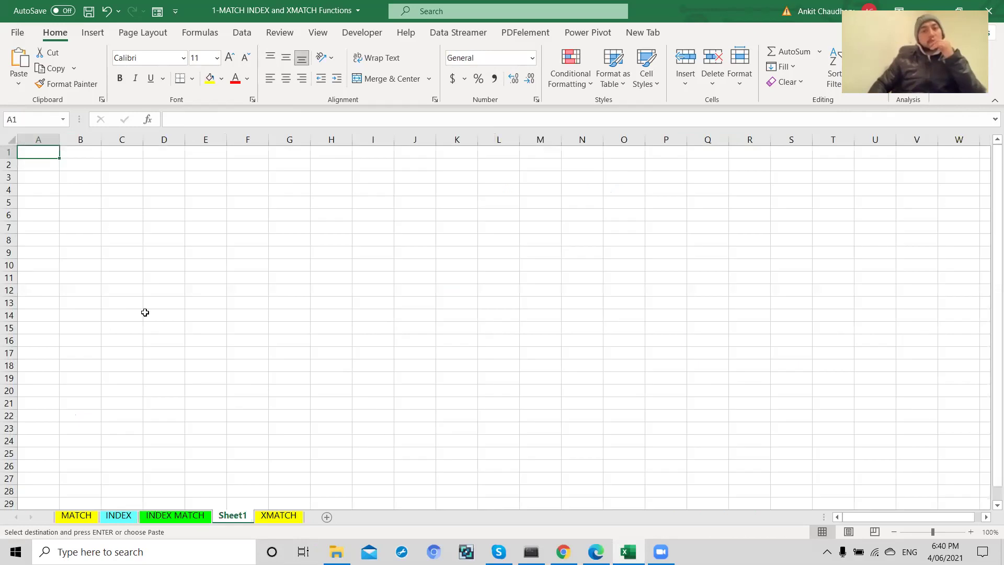
{"action": "key", "text": "ctrl+v"}
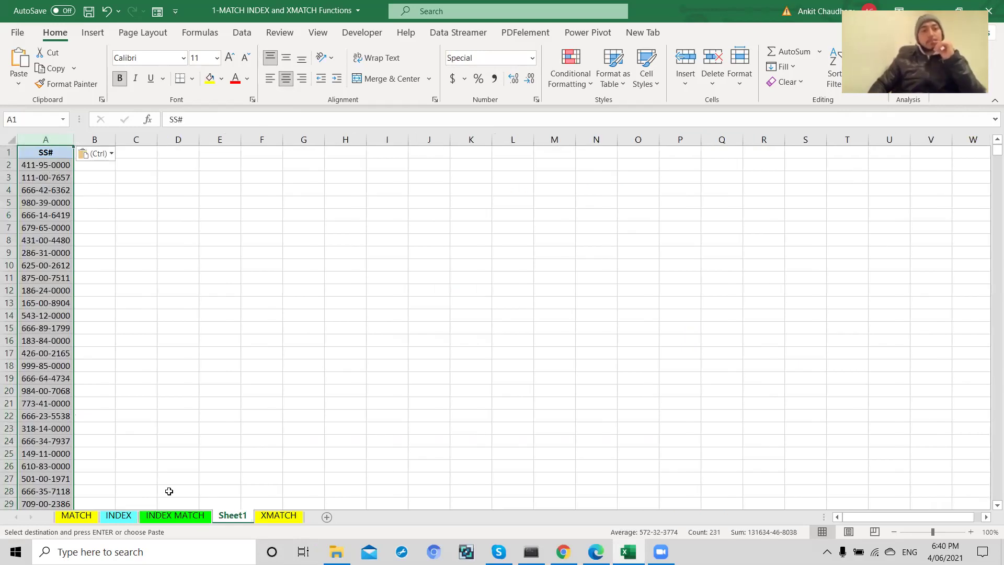
Compare the SS# column on Sheet1 with the source table on the INDEX MATCH sheet
{"action": "left_click_drag", "start_coordinate": [175, 505], "coordinate": [178, 516]}
{"action": "left_click", "coordinate": [177, 516]}
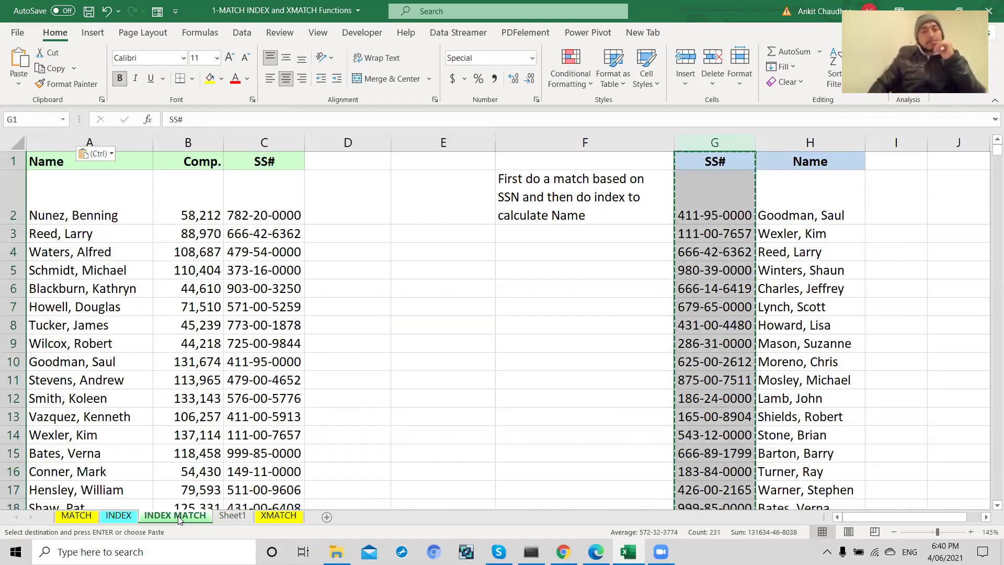
{"action": "left_click", "coordinate": [232, 515]}
{"action": "scroll", "coordinate": [90, 183], "scroll_direction": "up", "scroll_amount": 1}
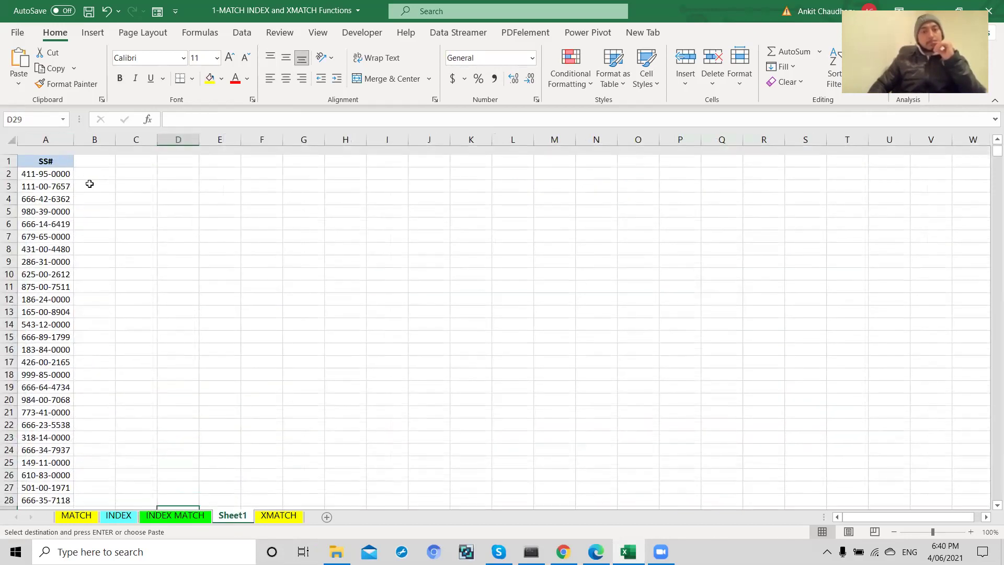
{"action": "left_click", "coordinate": [64, 165]}
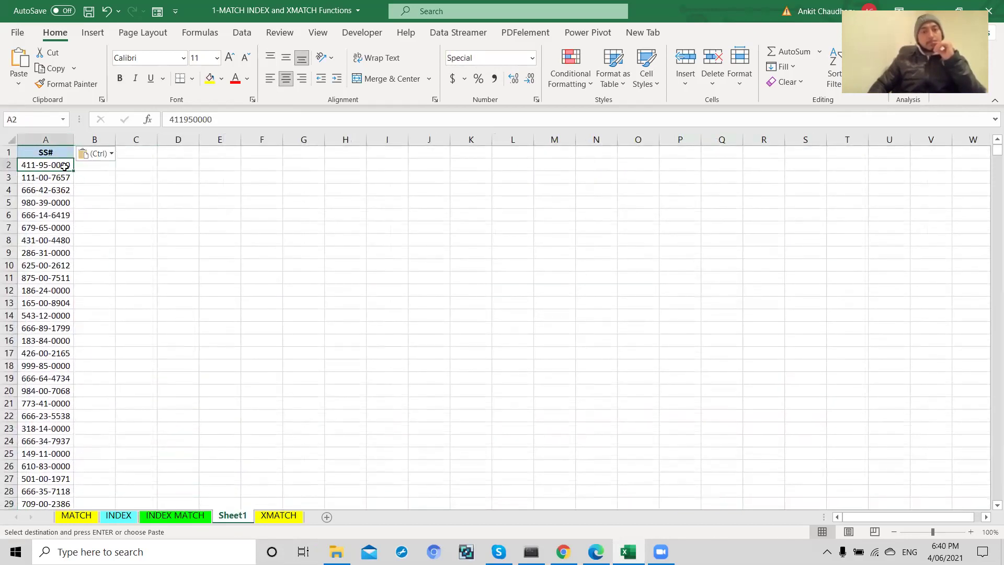
{"action": "left_click", "coordinate": [189, 503]}
{"action": "left_click", "coordinate": [191, 516]}
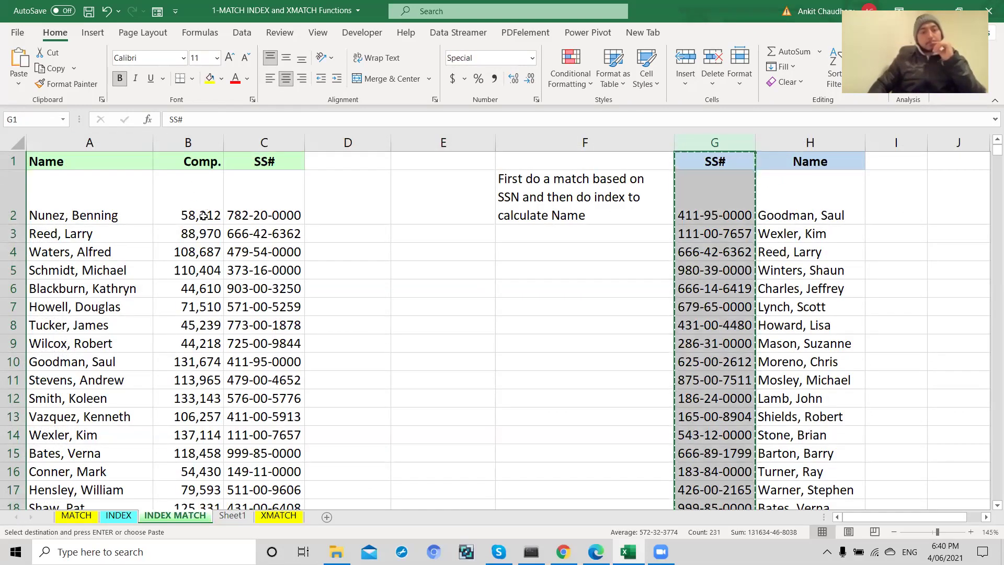
{"action": "left_click", "coordinate": [232, 515]}
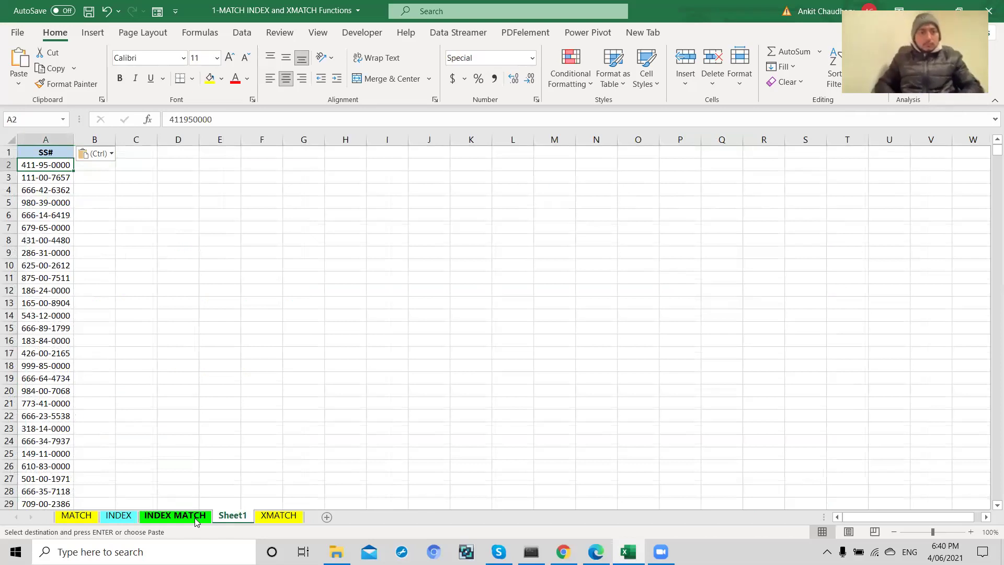
{"action": "left_click", "coordinate": [192, 520]}
{"action": "left_click", "coordinate": [232, 517]}
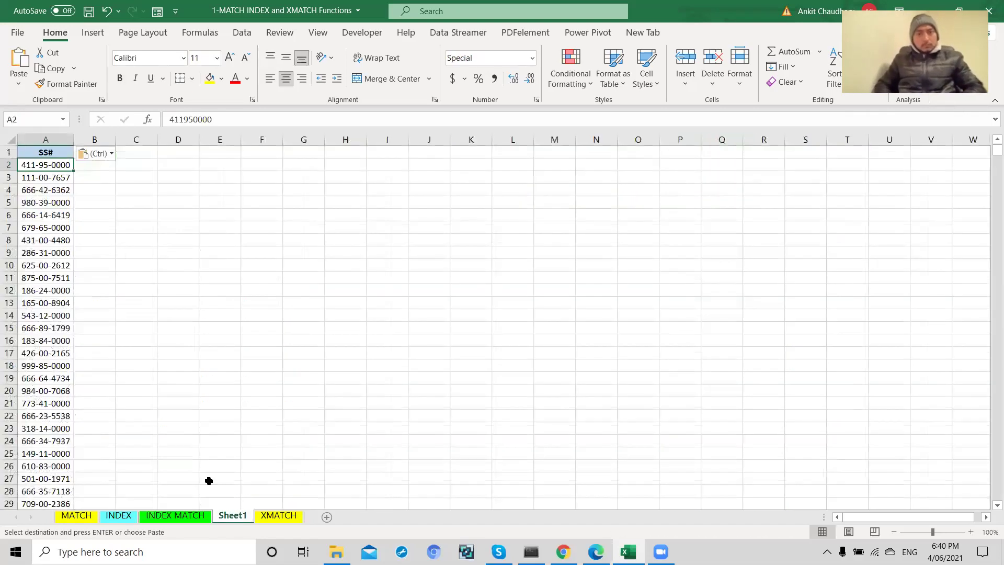
{"action": "left_click", "coordinate": [179, 516]}
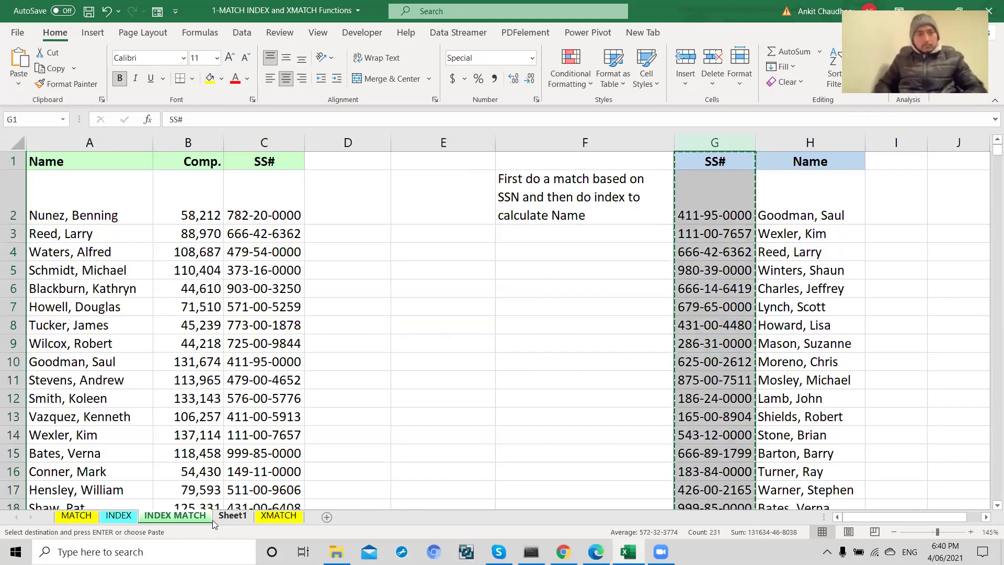
{"action": "left_click", "coordinate": [223, 520]}
{"action": "left_click", "coordinate": [33, 189]}
{"action": "key", "text": "ctrl+c"}
{"action": "left_click", "coordinate": [190, 521]}
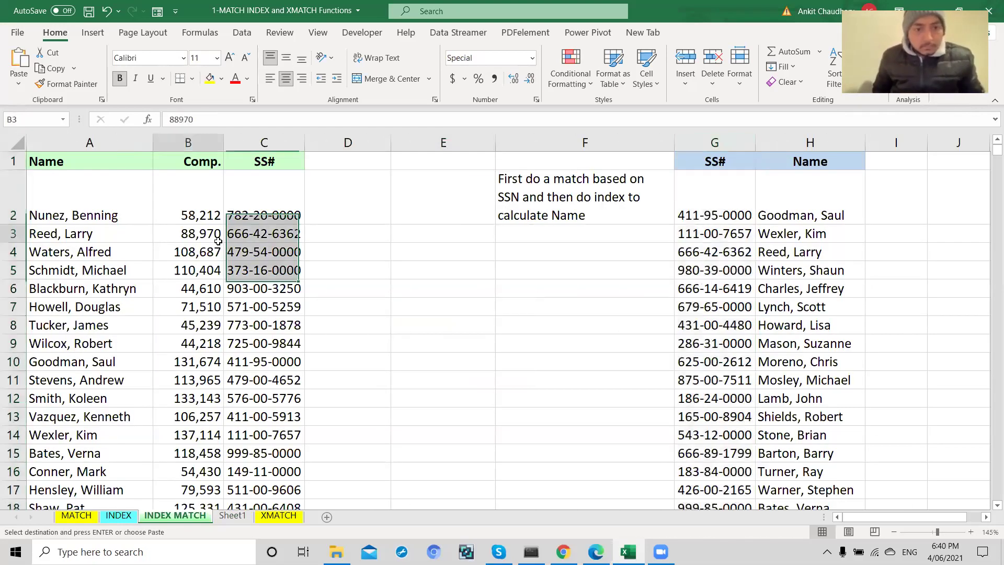
{"action": "left_click", "coordinate": [219, 241]}
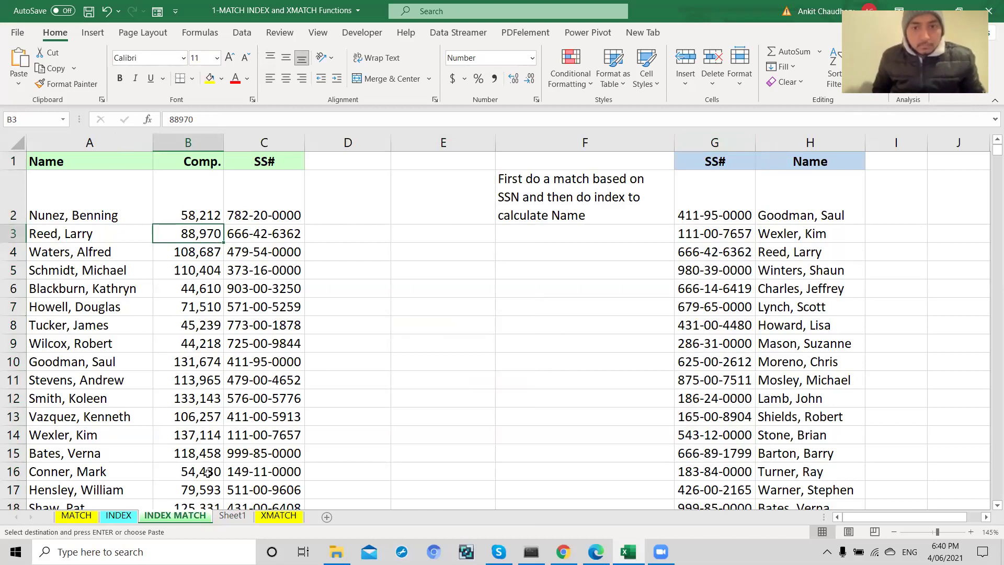
{"action": "left_click", "coordinate": [234, 518]}
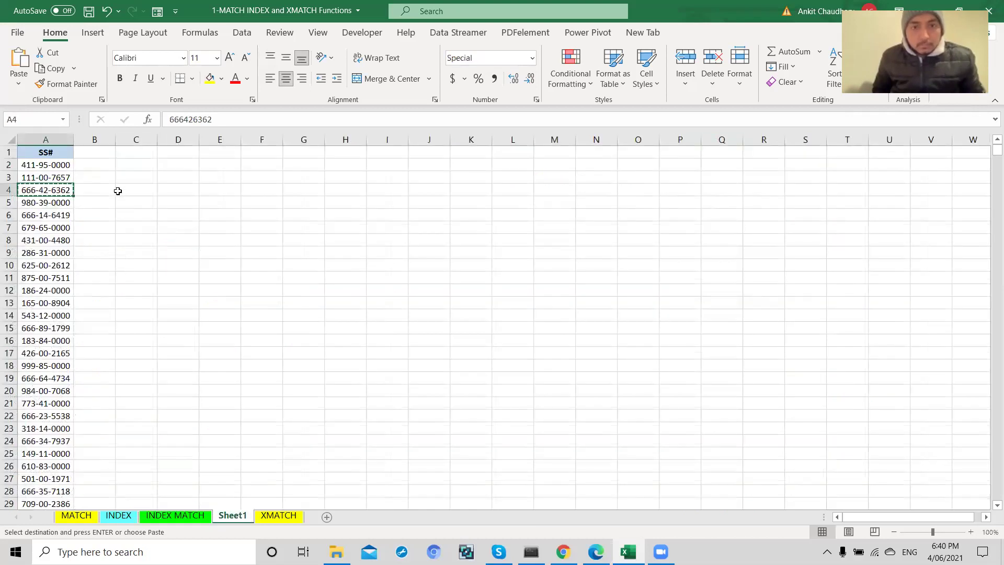
{"action": "left_click", "coordinate": [92, 167]}
{"action": "key", "text": "Escape"}
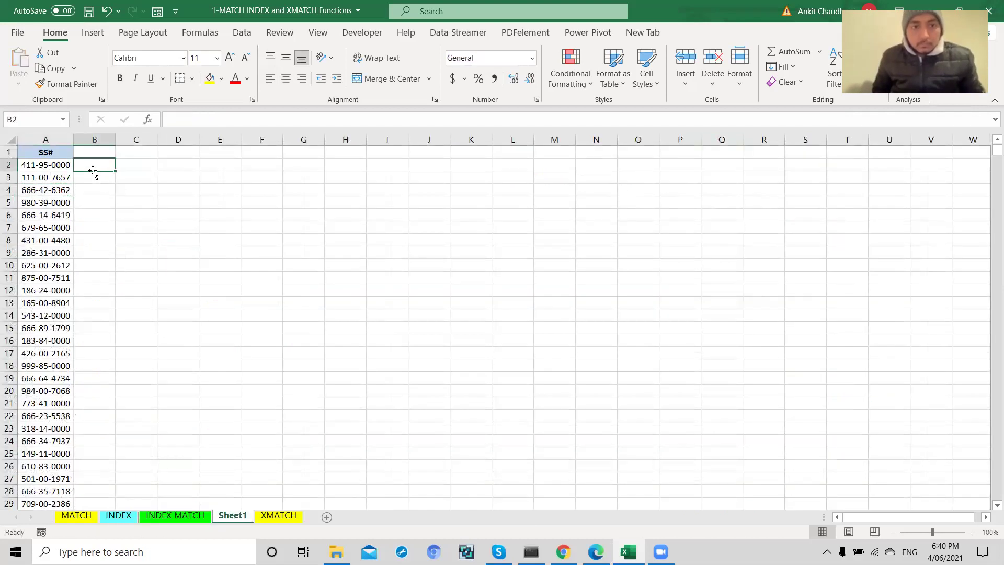
{"action": "double_click", "coordinate": [92, 166]}
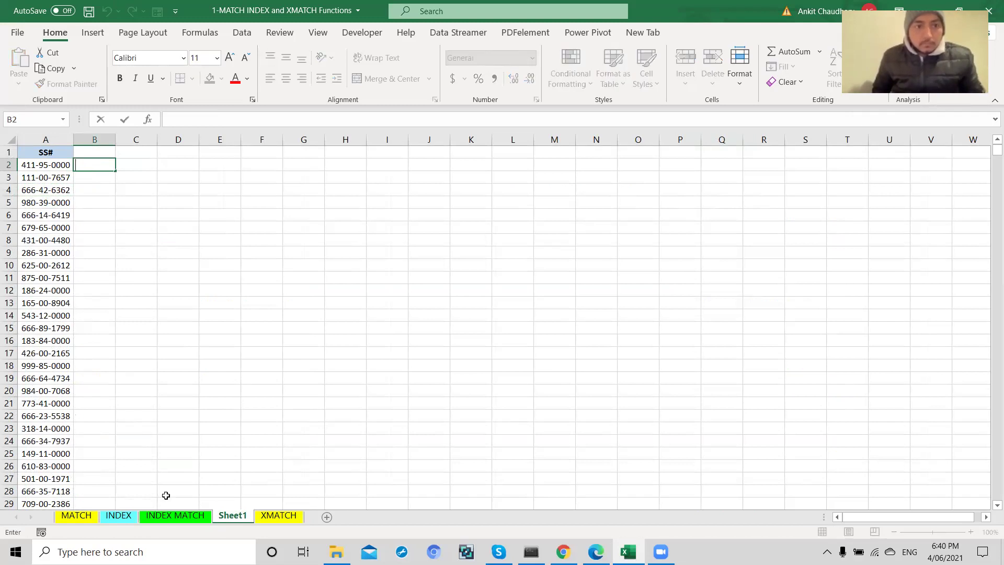
{"action": "left_click", "coordinate": [171, 516]}
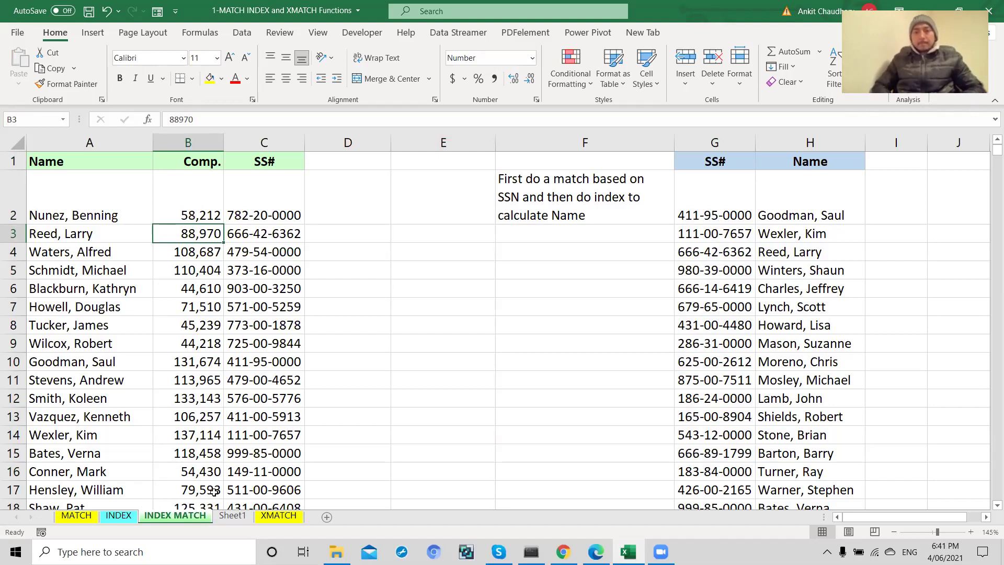
{"action": "left_click", "coordinate": [245, 518]}
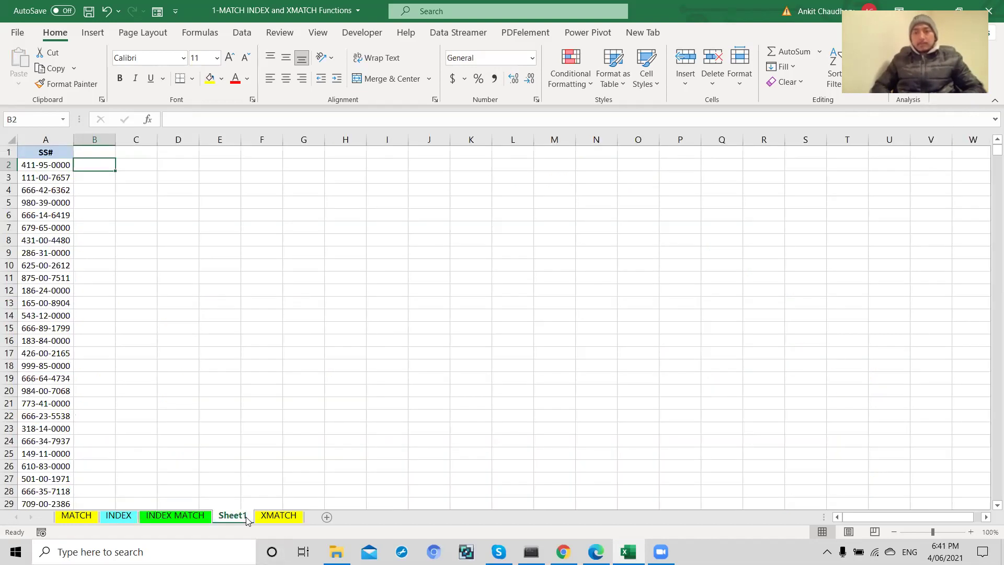
{"action": "left_click", "coordinate": [264, 516]}
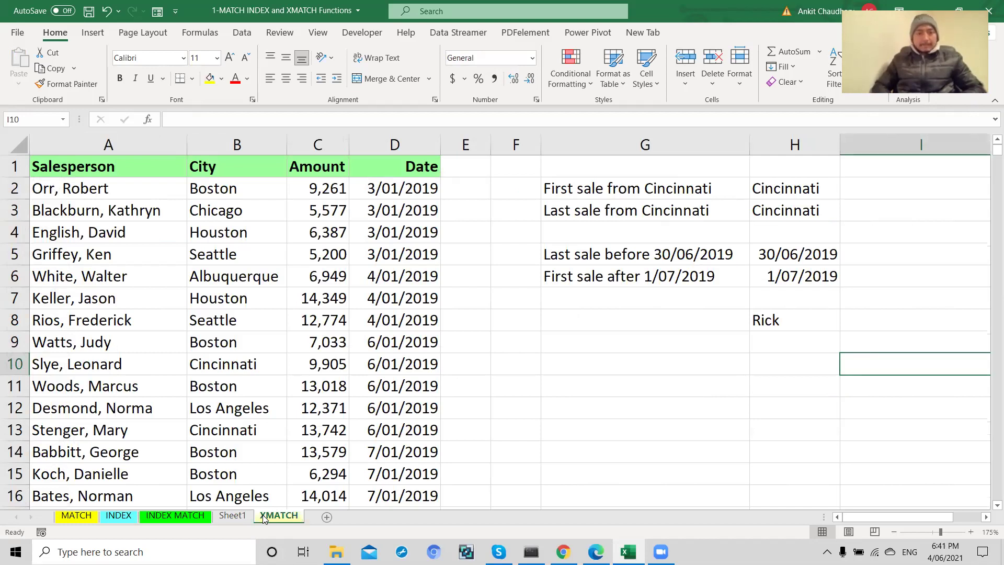
{"action": "scroll", "coordinate": [830, 253], "scroll_direction": "right", "scroll_amount": 3}
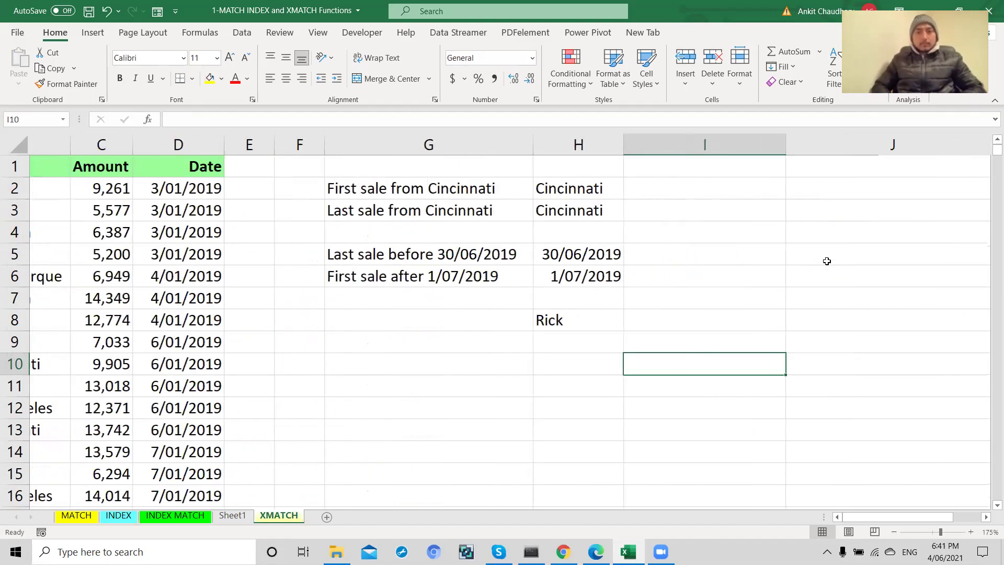
{"action": "left_click", "coordinate": [675, 192]}
{"action": "type", "text": "=xmat"}
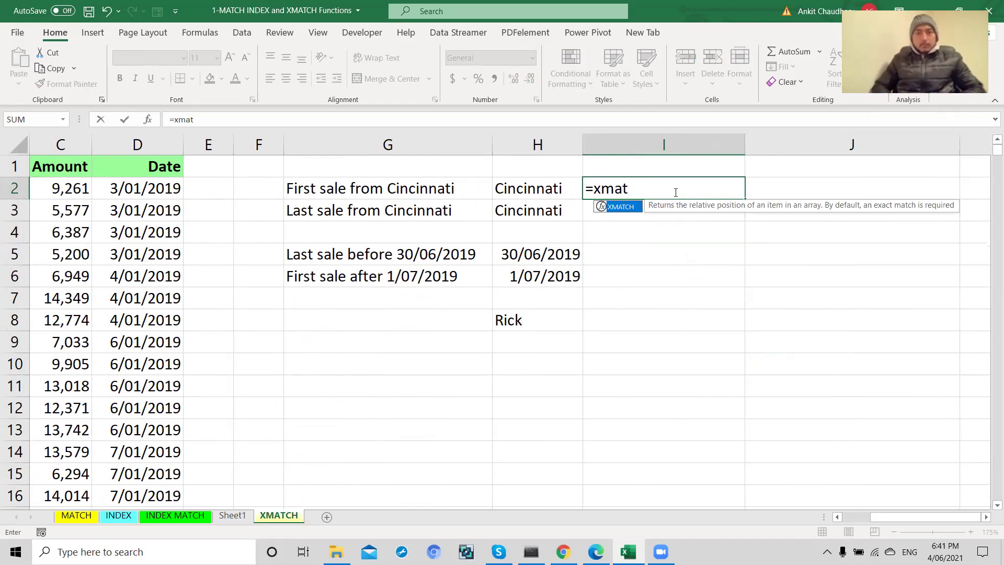
{"action": "key", "text": "BackSpace"}
{"action": "key", "text": "BackSpace"}
{"action": "key", "text": "BackSpace"}
{"action": "key", "text": "Escape"}
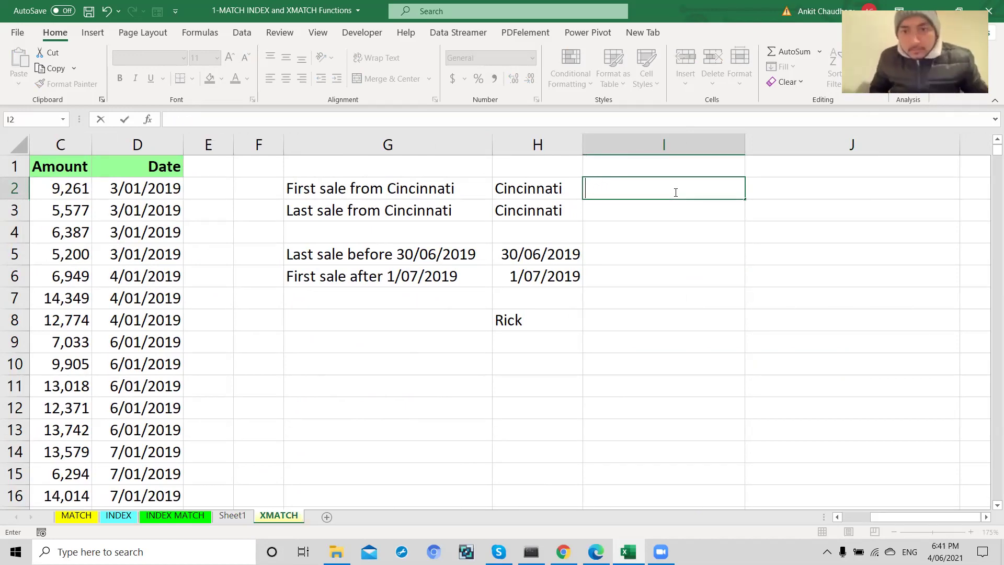
Examine the Latest Reporting Day formula in S2 on the INDEX sheet
{"action": "left_click", "coordinate": [130, 516]}
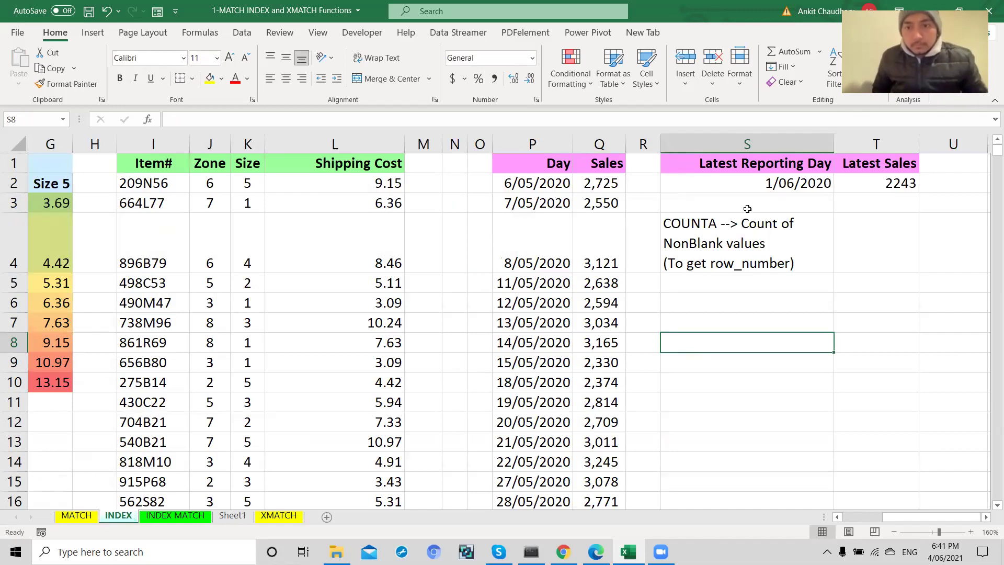
{"action": "left_click", "coordinate": [742, 189]}
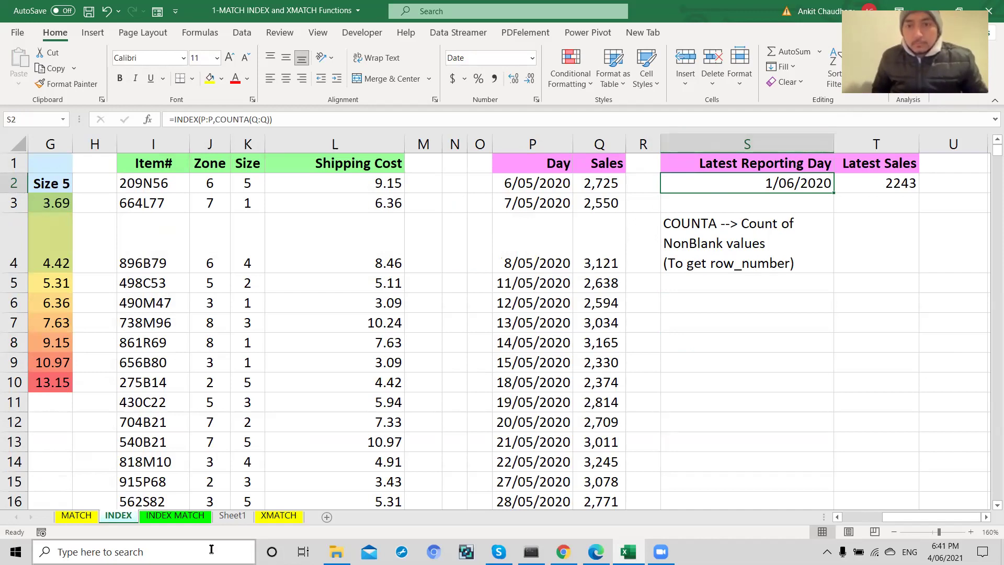
Switch to the XMATCH worksheet
{"action": "left_click", "coordinate": [273, 516]}
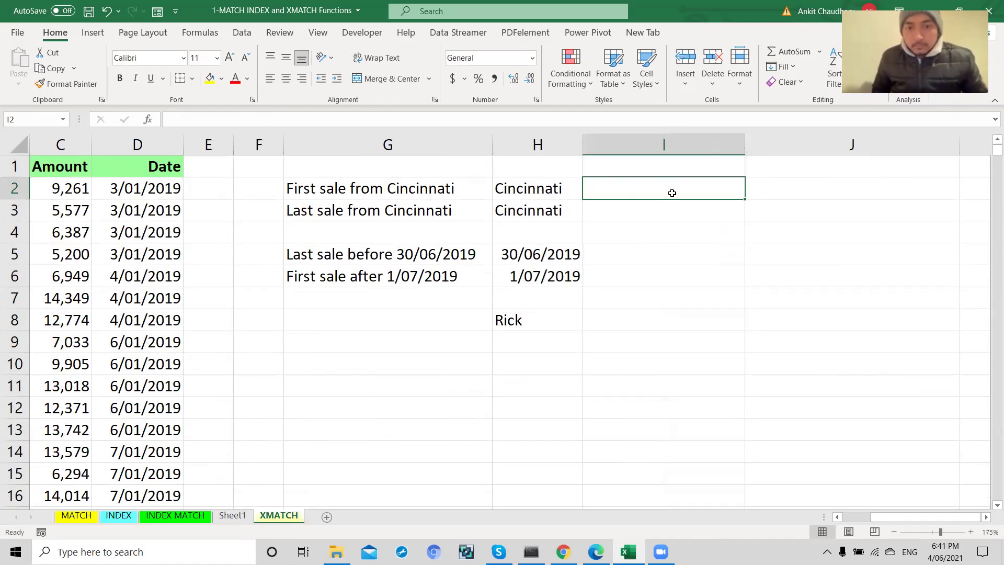
{"action": "type", "text": "=xma"}
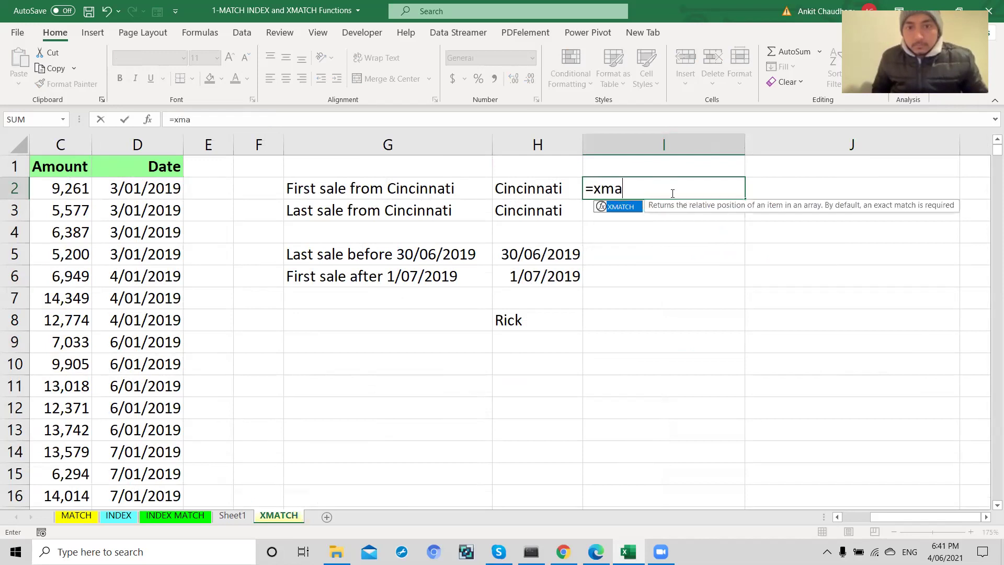
{"action": "key", "text": "Tab"}
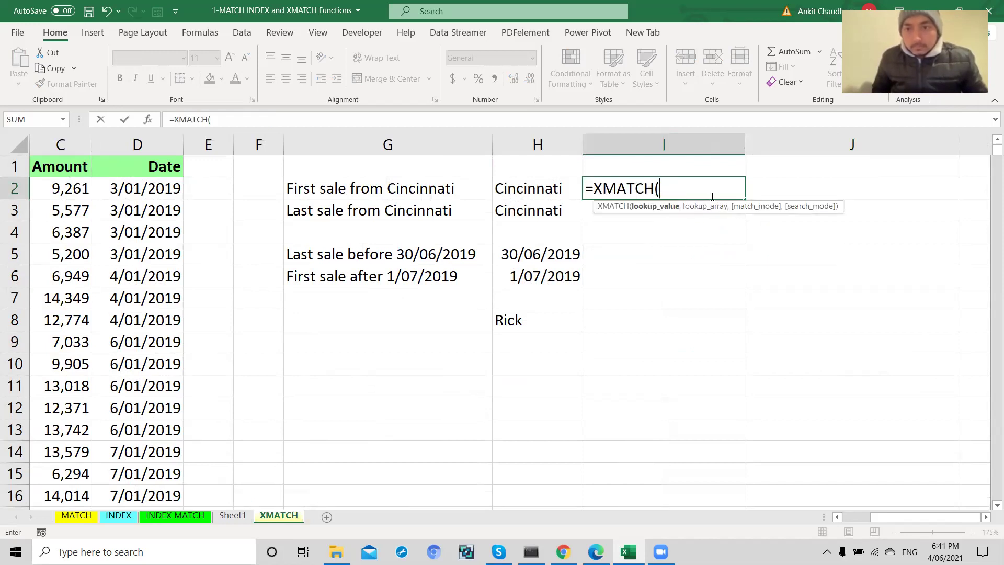
{"action": "left_click", "coordinate": [550, 190]}
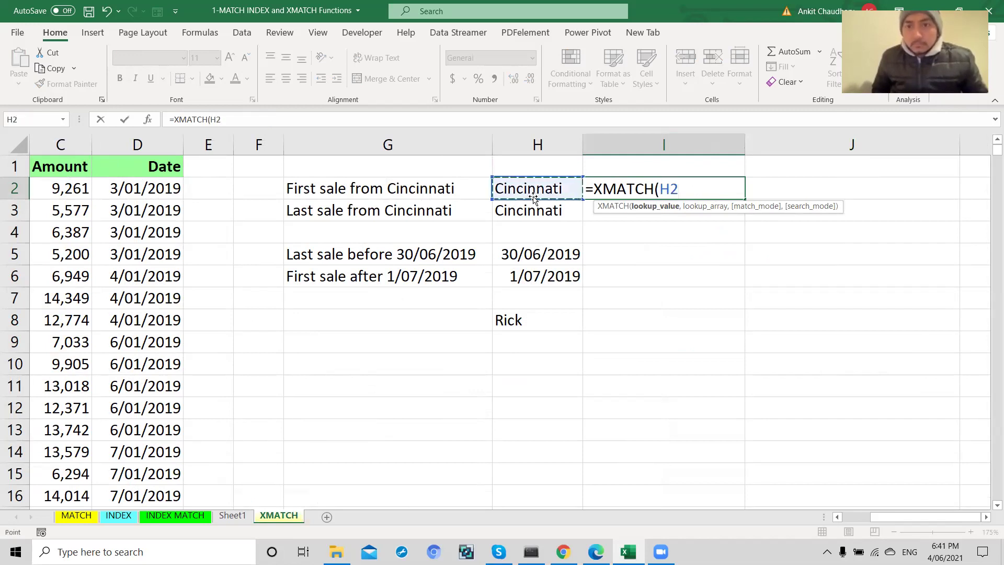
{"action": "type", "text": ","}
{"action": "left_click", "coordinate": [156, 141]}
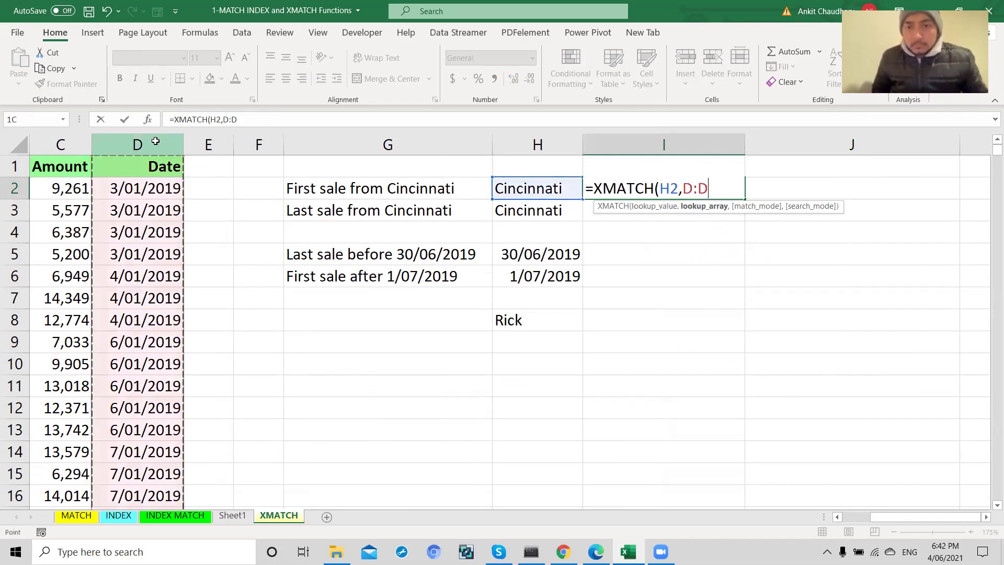
{"action": "type", "text": ","}
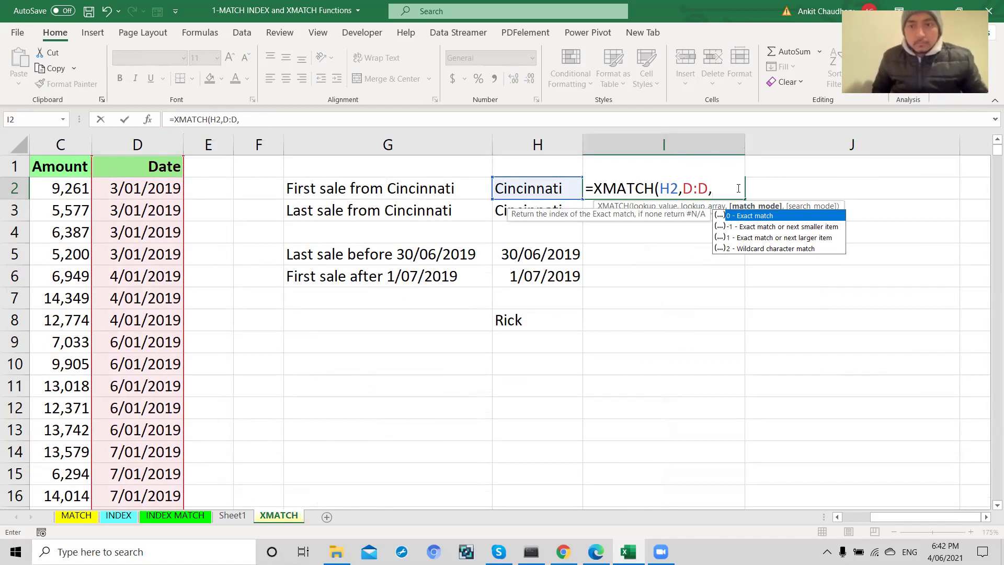
{"action": "type", "text": "0,"}
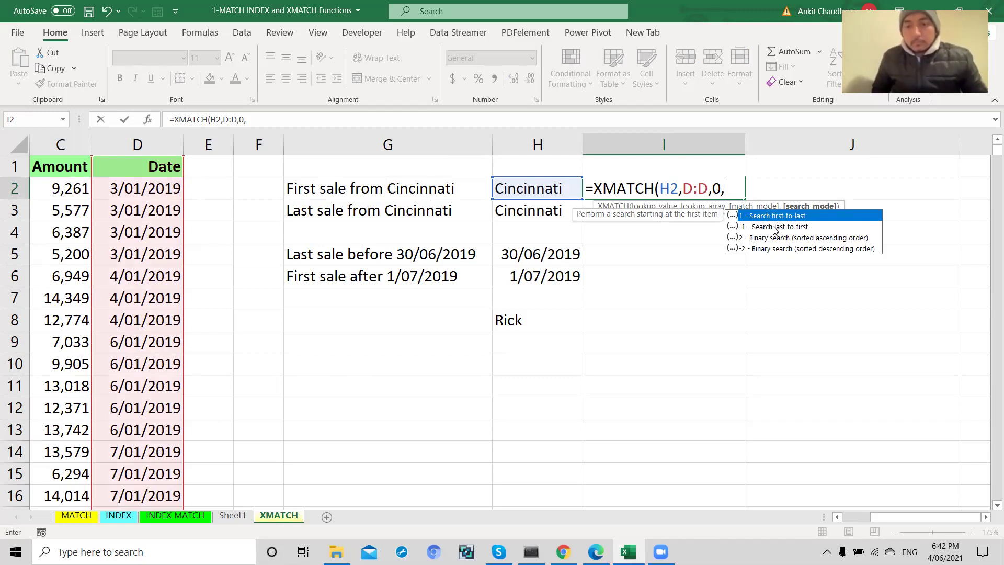
{"action": "key", "text": "BackSpace"}
{"action": "key", "text": "BackSpace"}
{"action": "key", "text": "BackSpace"}
{"action": "key", "text": "BackSpace"}
{"action": "key", "text": "Escape"}
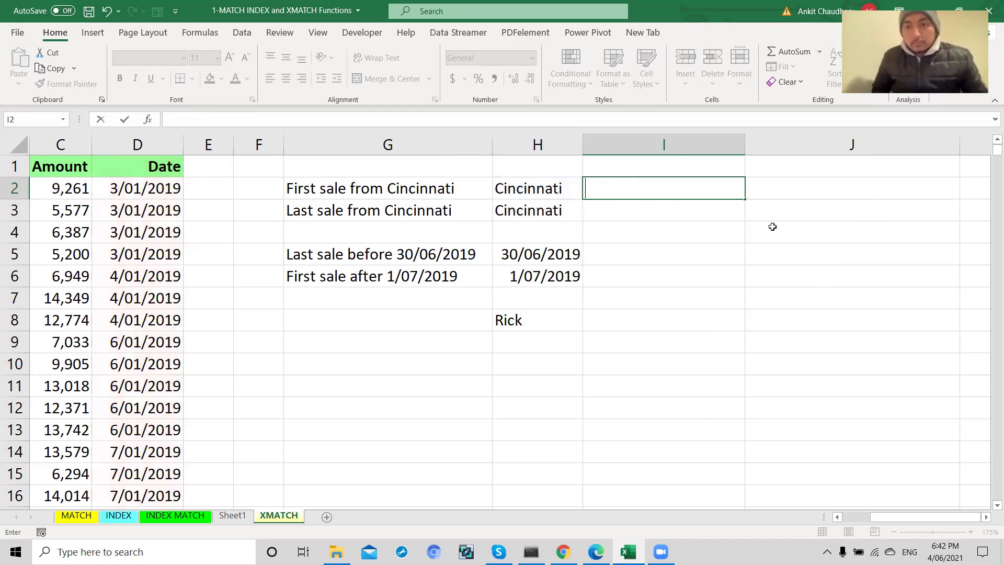
Review the Salesperson, City, Amount and Date columns against the First sale from Cincinnati question in G2:H2
{"action": "left_click", "coordinate": [369, 193]}
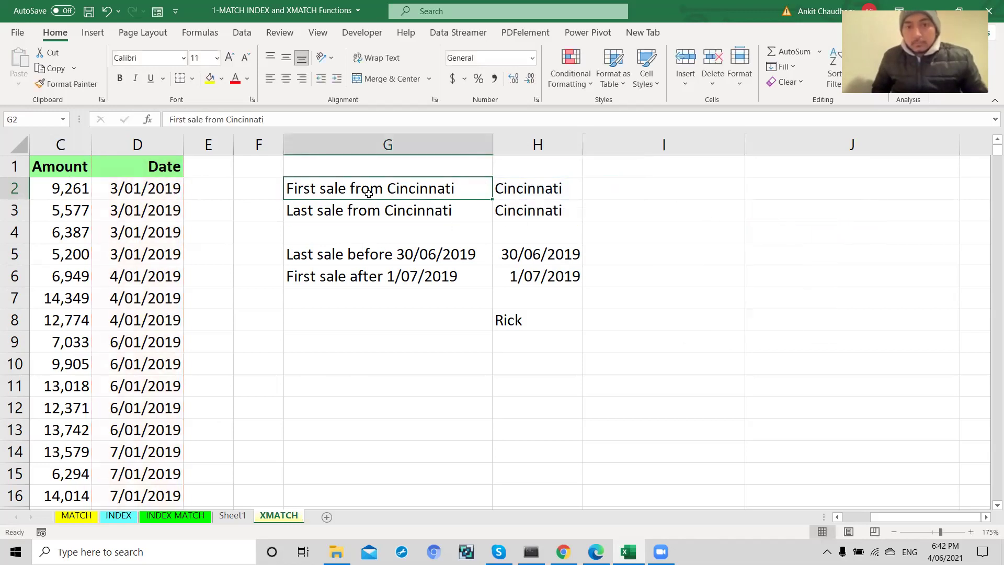
{"action": "left_click", "coordinate": [528, 194]}
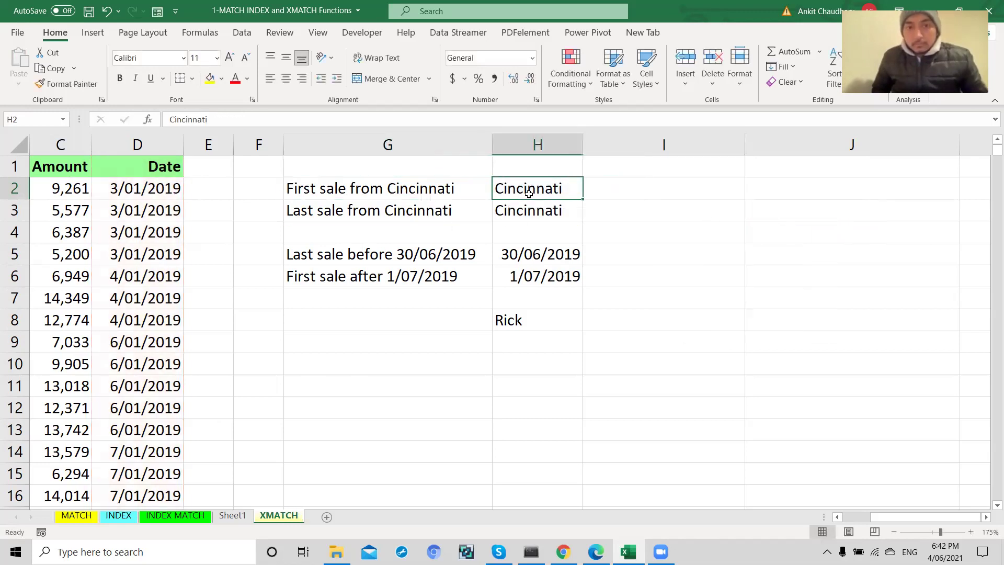
{"action": "scroll", "coordinate": [137, 298], "scroll_direction": "left", "scroll_amount": 2}
{"action": "left_click", "coordinate": [124, 167]}
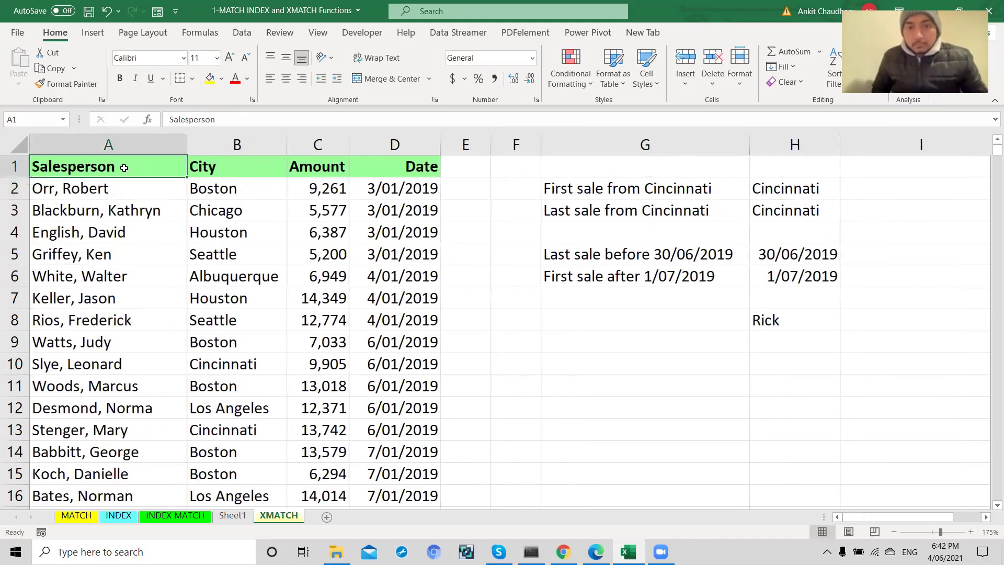
{"action": "left_click", "coordinate": [239, 167]}
{"action": "left_click", "coordinate": [301, 166]}
{"action": "left_click", "coordinate": [393, 168]}
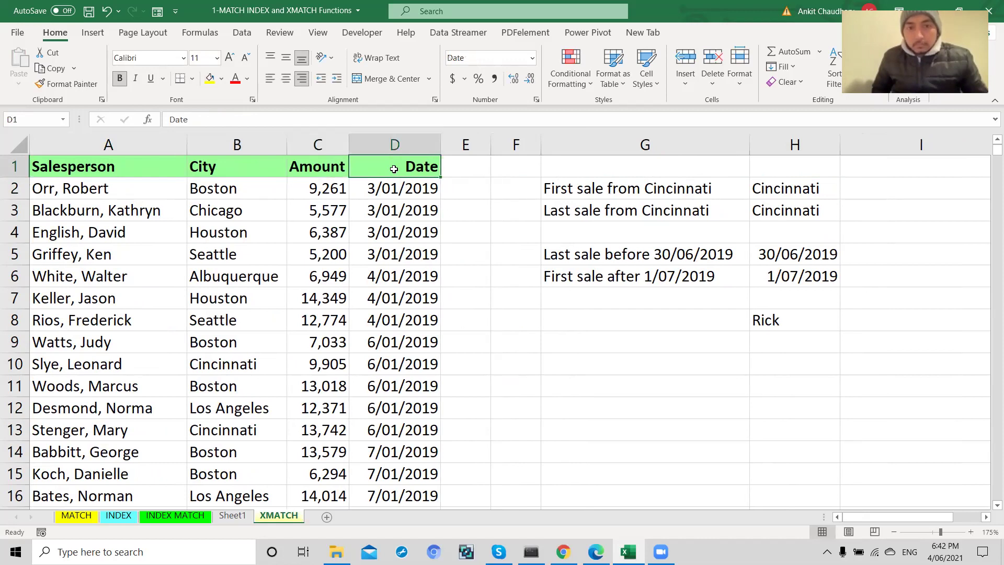
{"action": "left_click", "coordinate": [649, 187]}
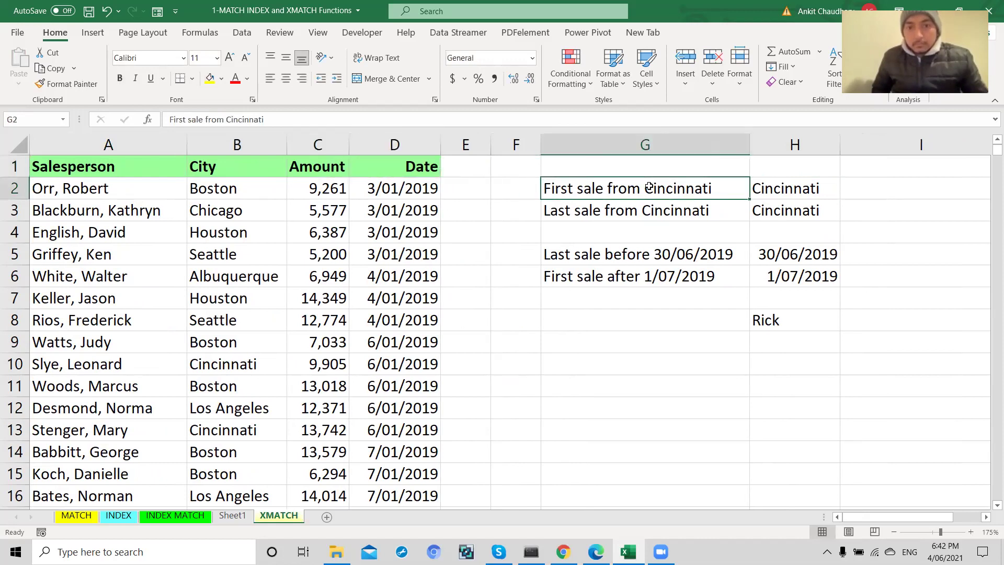
{"action": "left_click", "coordinate": [763, 191]}
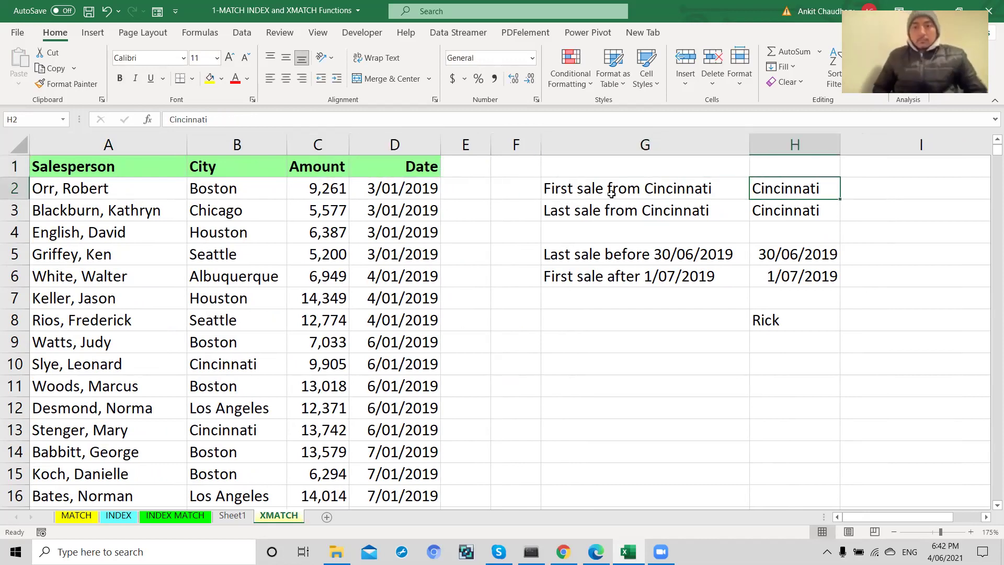
{"action": "left_click", "coordinate": [673, 191]}
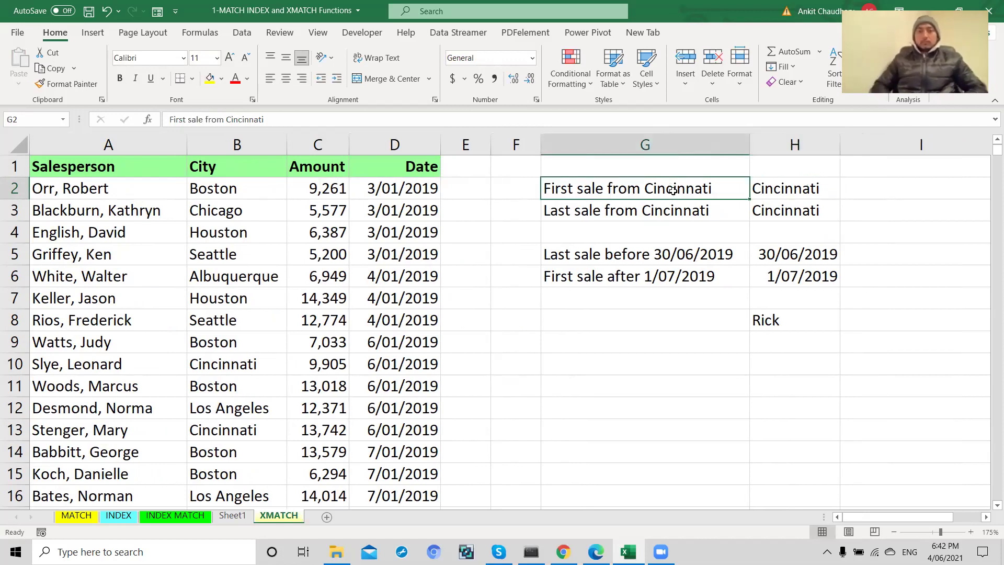
Examine the Cincinnati sales record in row 10 and the Last sale from Cincinnati question in G3
{"action": "left_click", "coordinate": [16, 364]}
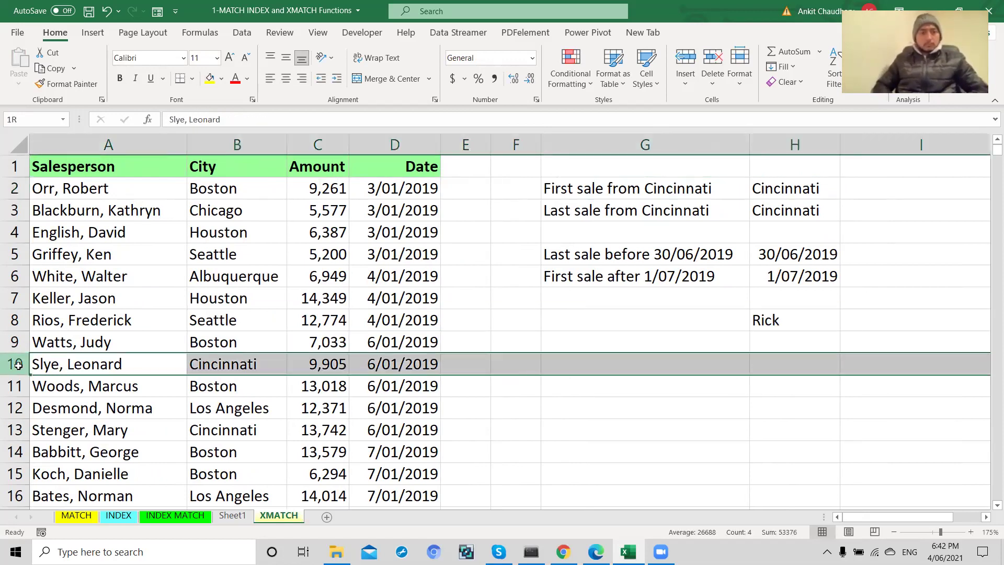
{"action": "left_click", "coordinate": [97, 361]}
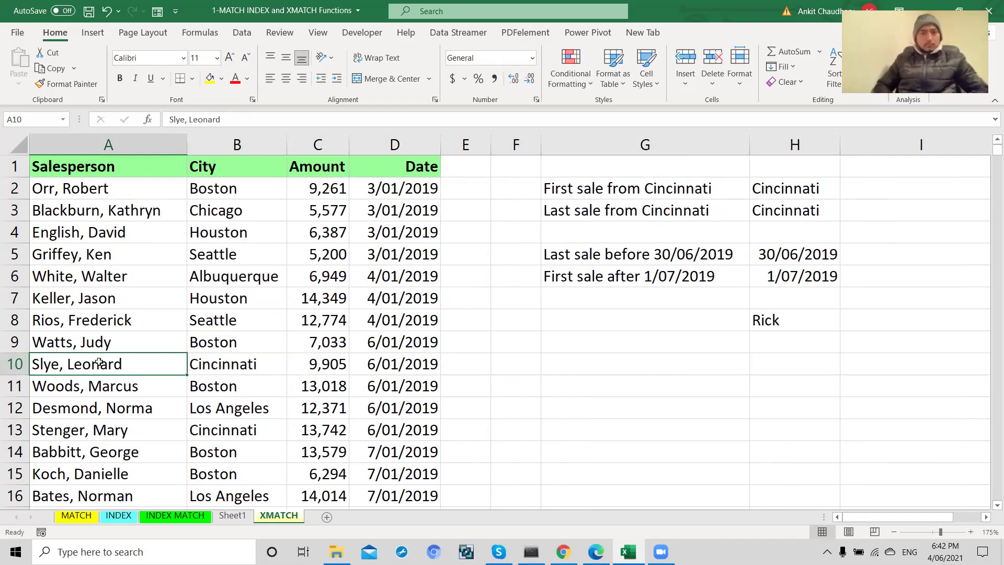
{"action": "left_click", "coordinate": [233, 362]}
{"action": "left_click", "coordinate": [313, 370]}
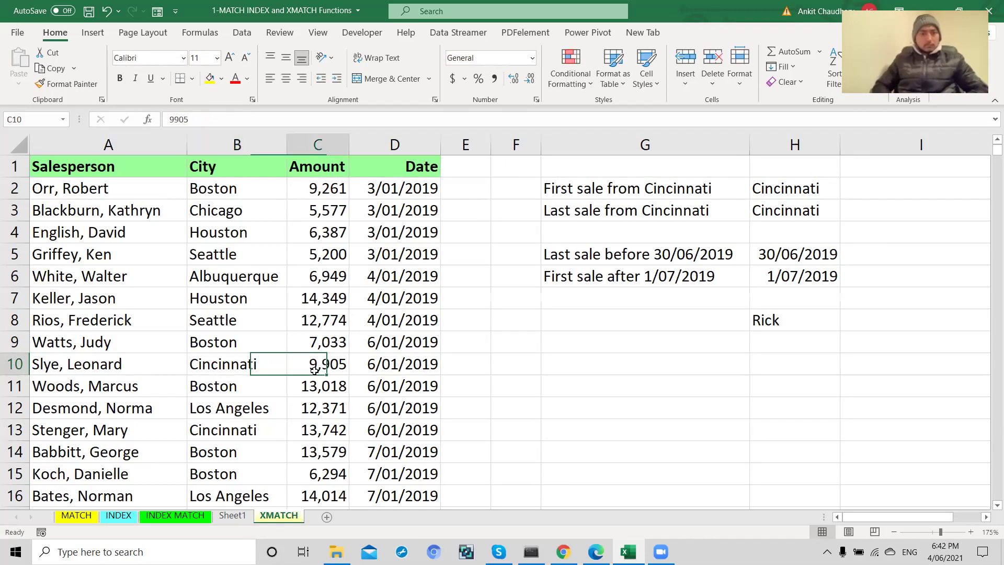
{"action": "left_click", "coordinate": [277, 372]}
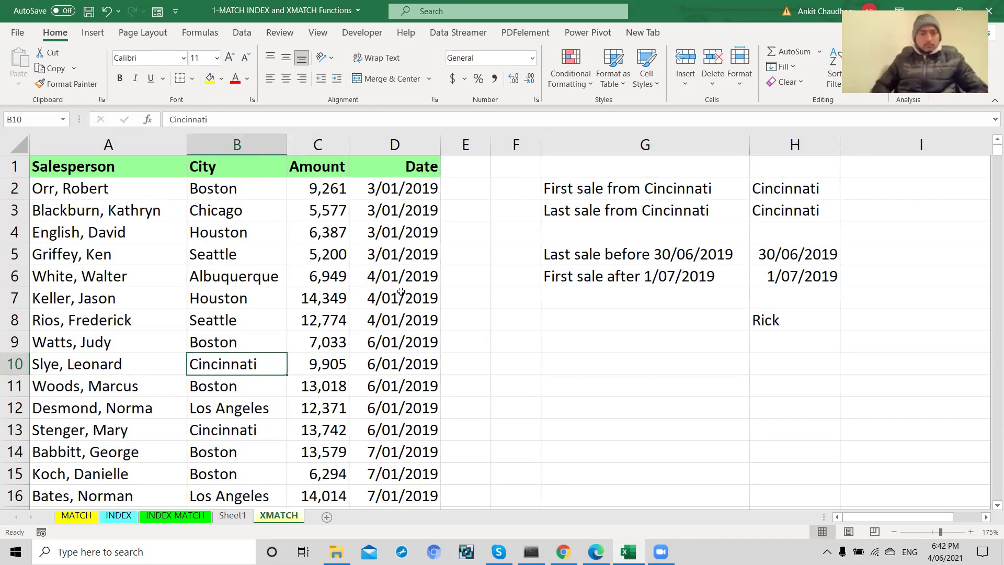
{"action": "left_click", "coordinate": [573, 212]}
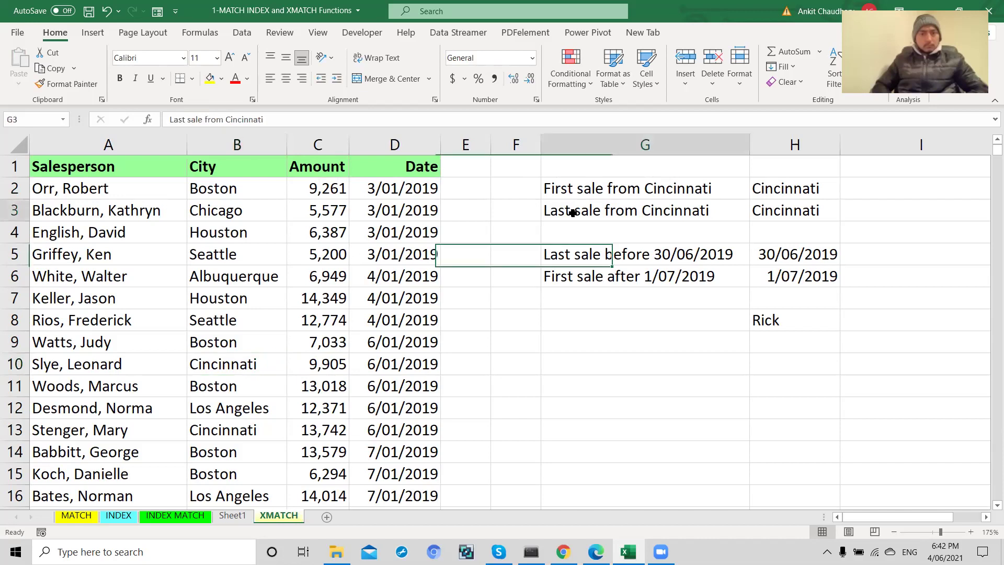
Search the sheet for Cincinnati, step through its first and last occurrences in the City column, and close the search
{"action": "left_click", "coordinate": [231, 279]}
{"action": "key", "text": "ctrl+f"}
{"action": "type", "text": "c"}
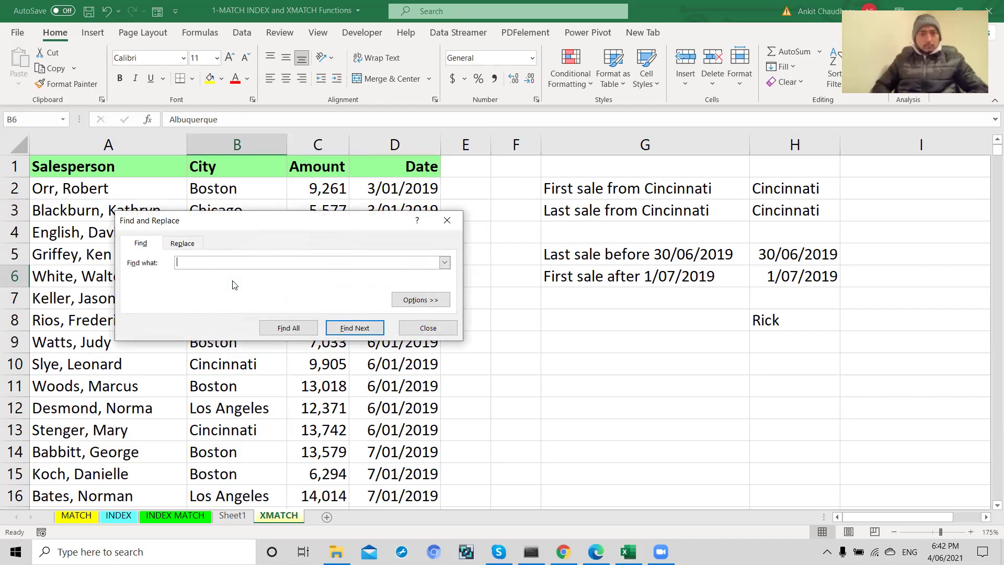
{"action": "type", "text": "incinnati"}
{"action": "key", "text": "Return"}
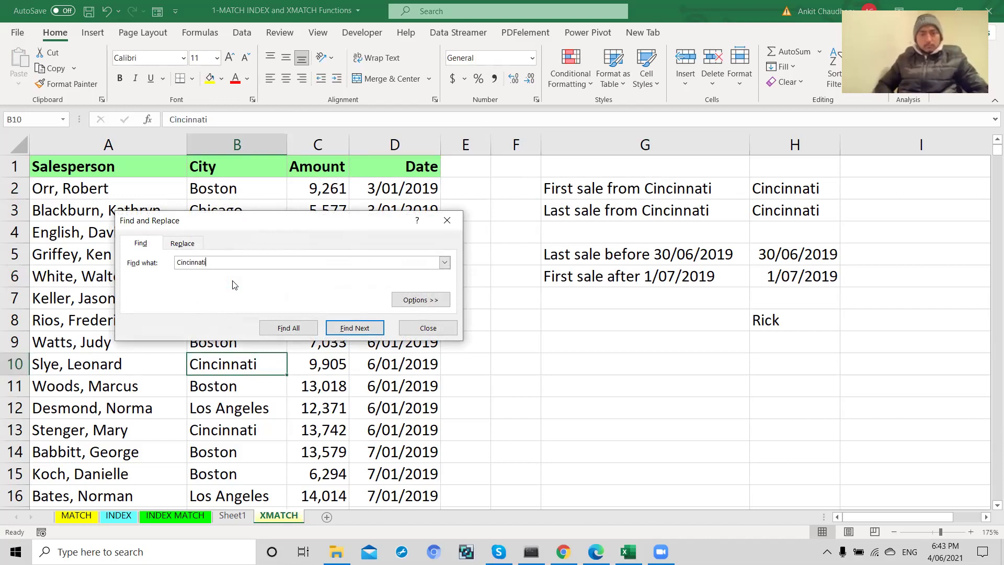
{"action": "key", "text": "Return"}
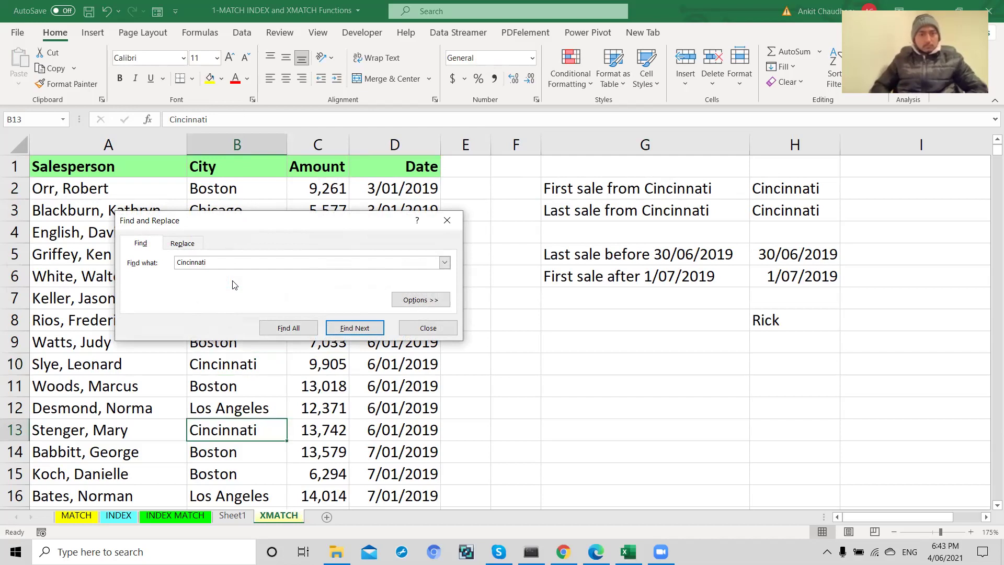
{"action": "key", "text": "Return"}
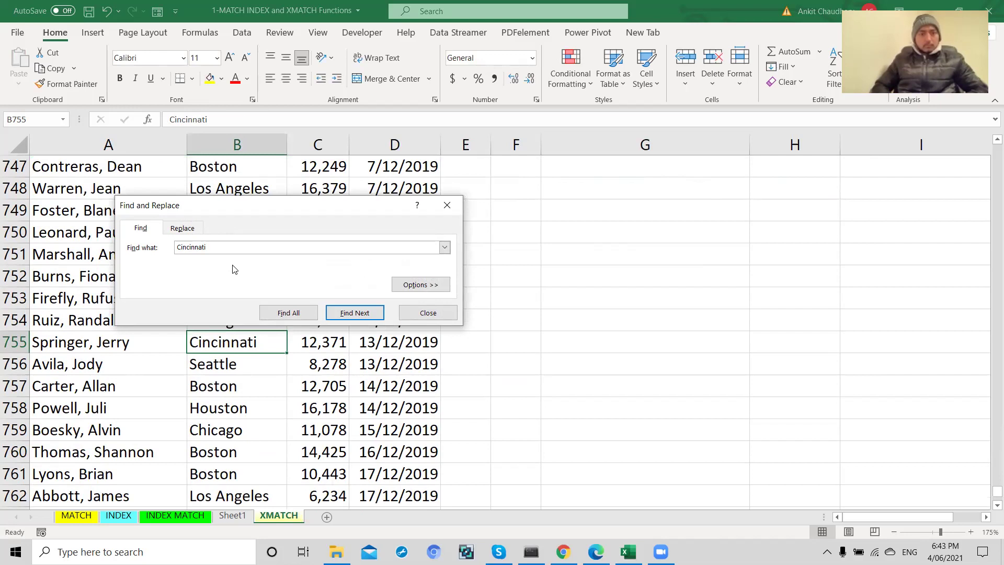
{"action": "key", "text": "Return"}
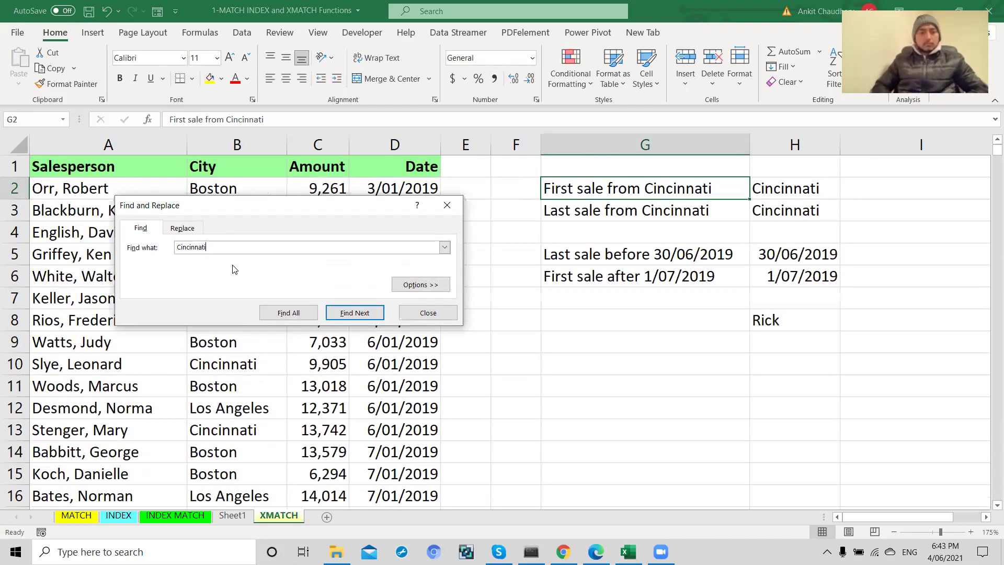
{"action": "left_click", "coordinate": [425, 313]}
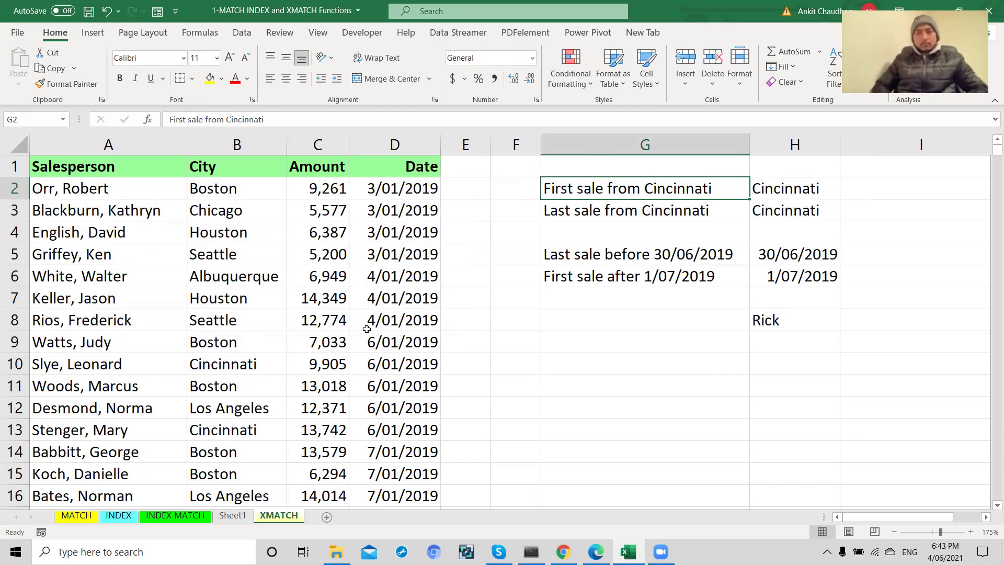
Begin an XMATCH formula in I2 with the city in H2 as the lookup value
{"action": "left_click", "coordinate": [757, 189]}
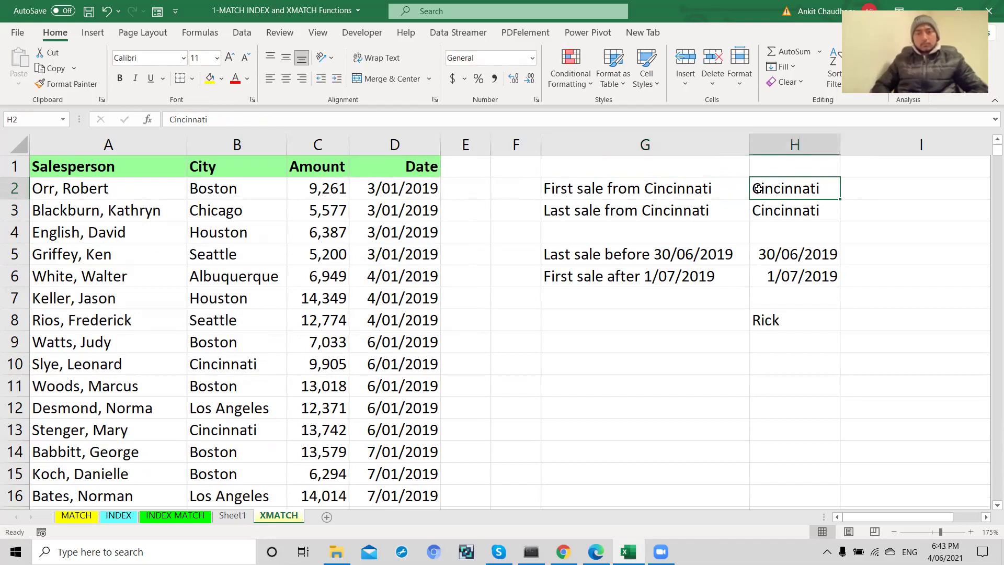
{"action": "key", "text": "Right"}
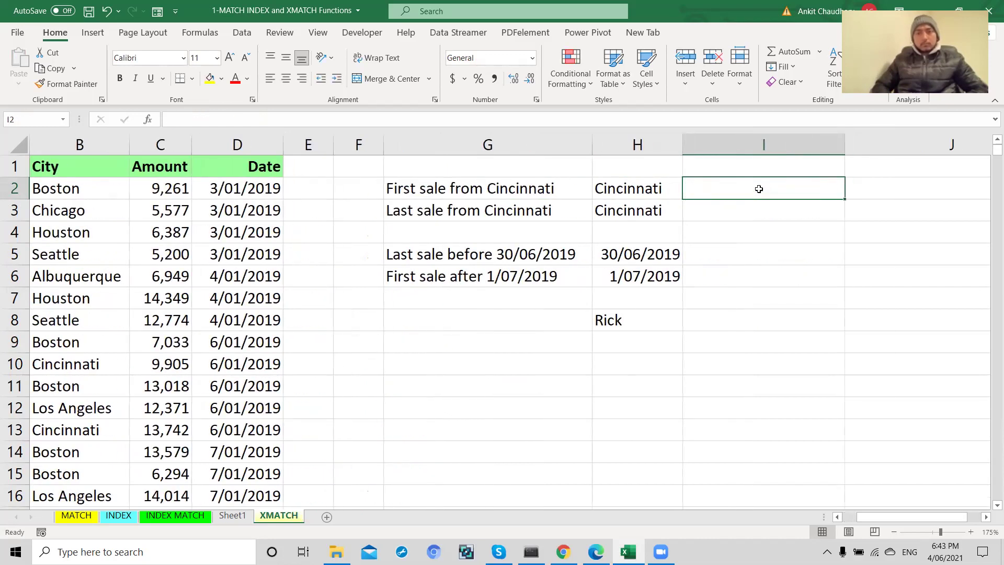
{"action": "key", "text": "Left"}
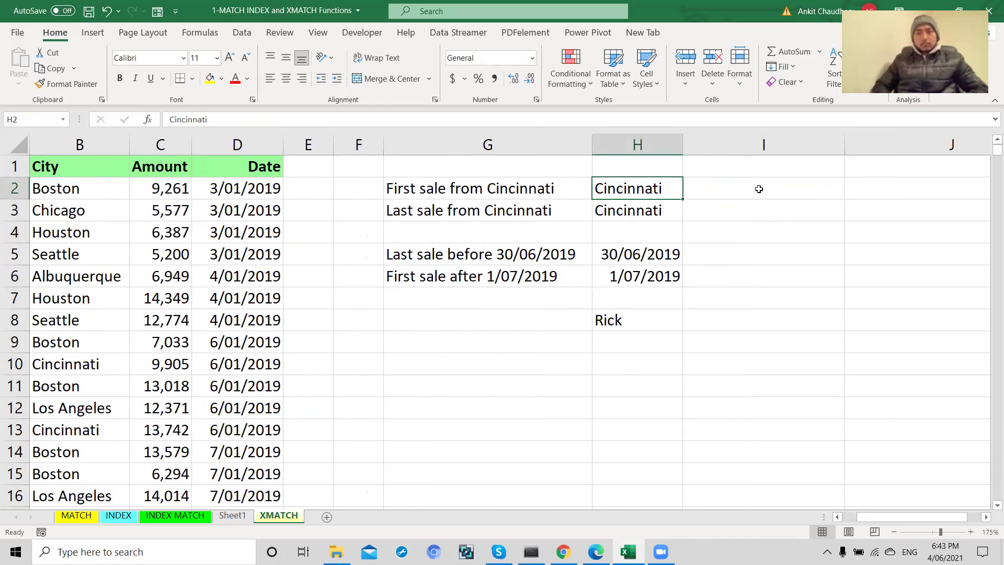
{"action": "key", "text": "Right"}
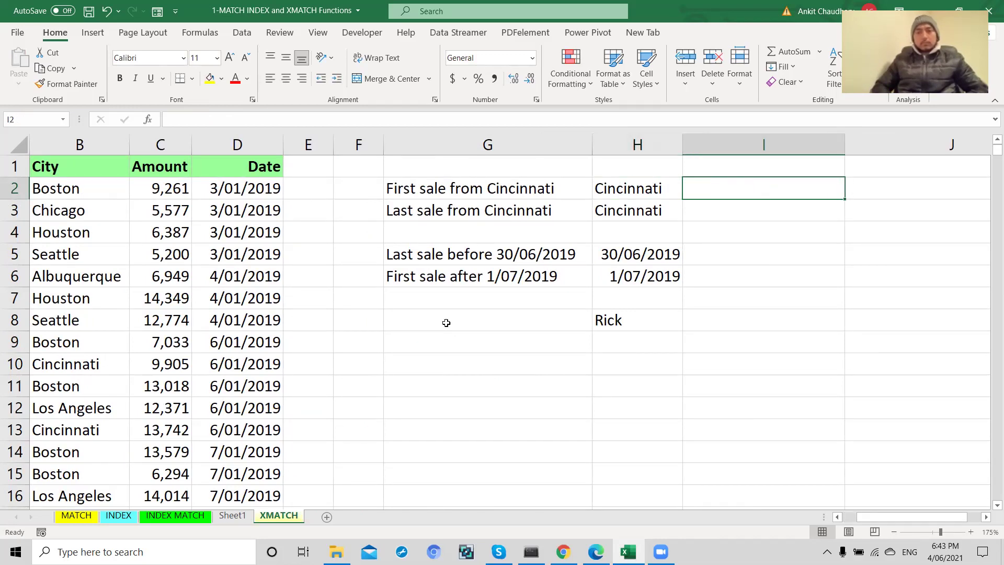
{"action": "scroll", "coordinate": [446, 322], "scroll_direction": "left", "scroll_amount": 2}
{"action": "scroll", "coordinate": [446, 322], "scroll_direction": "right", "scroll_amount": 2}
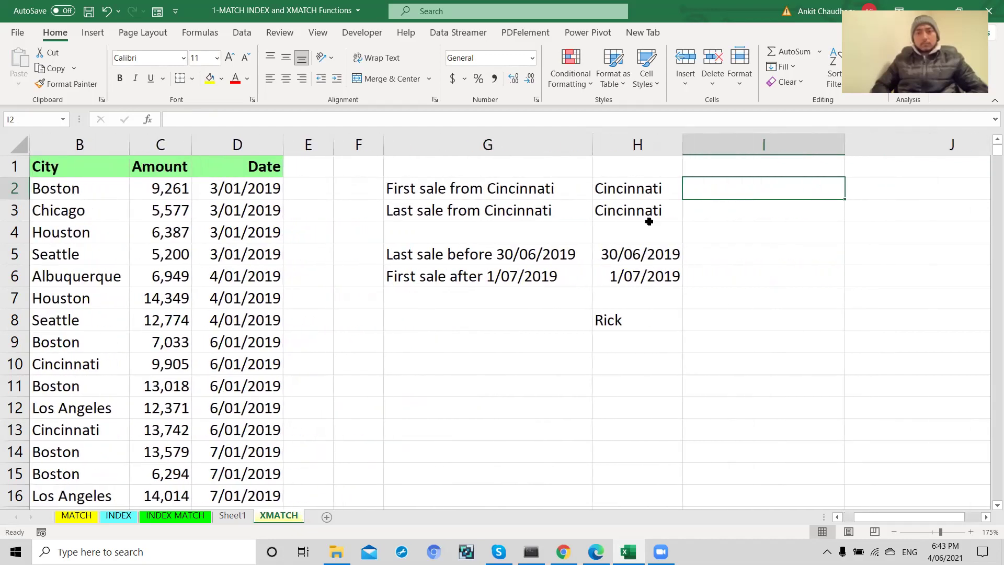
{"action": "double_click", "coordinate": [726, 194]}
{"action": "type", "text": "=xm"}
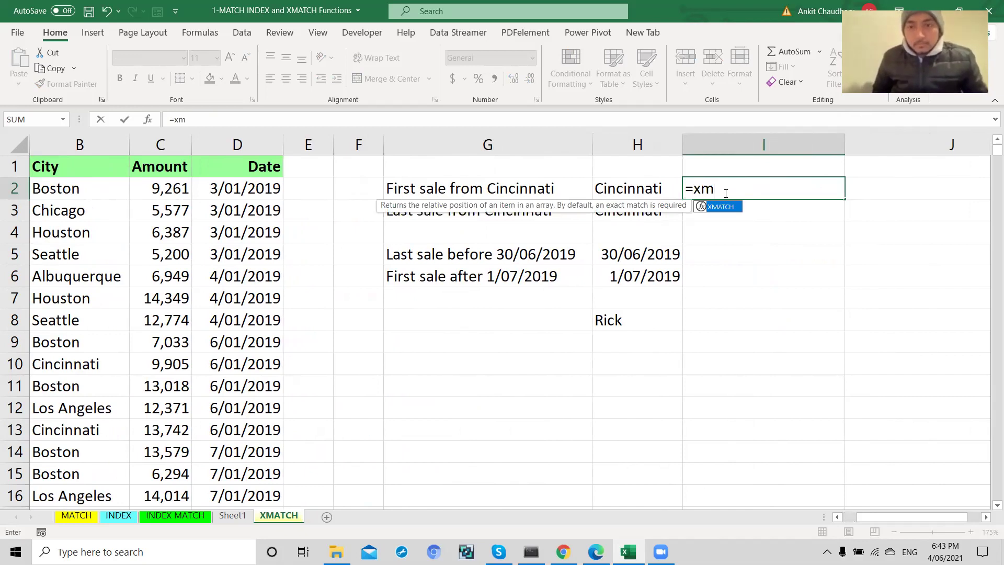
{"action": "key", "text": "Tab"}
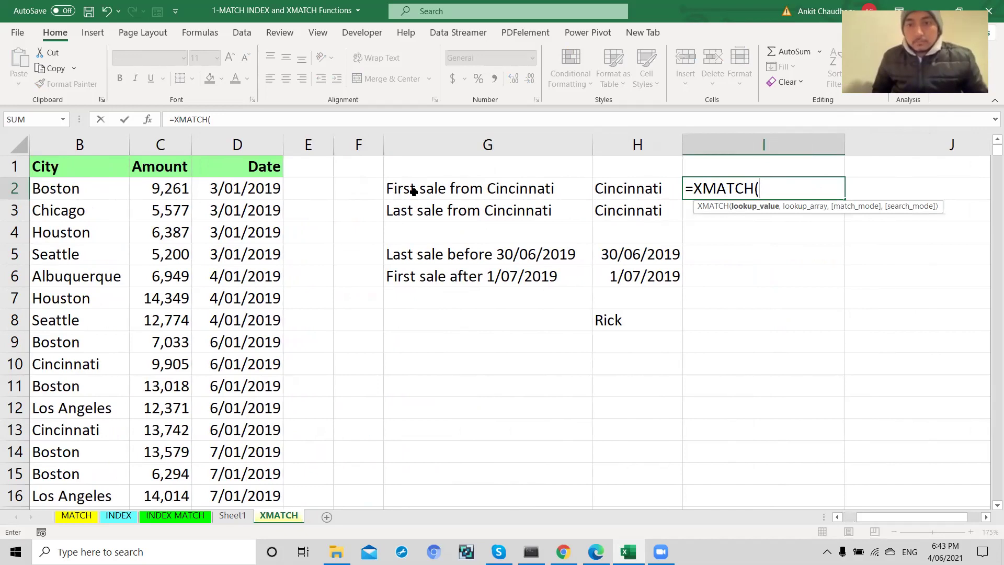
{"action": "left_click", "coordinate": [629, 188]}
{"action": "type", "text": ","}
Complete the I2 formula as =XMATCH(H2,B:B,0,1), using the City column, exact match and first-to-last search
{"action": "scroll", "coordinate": [148, 274], "scroll_direction": "left", "scroll_amount": 2}
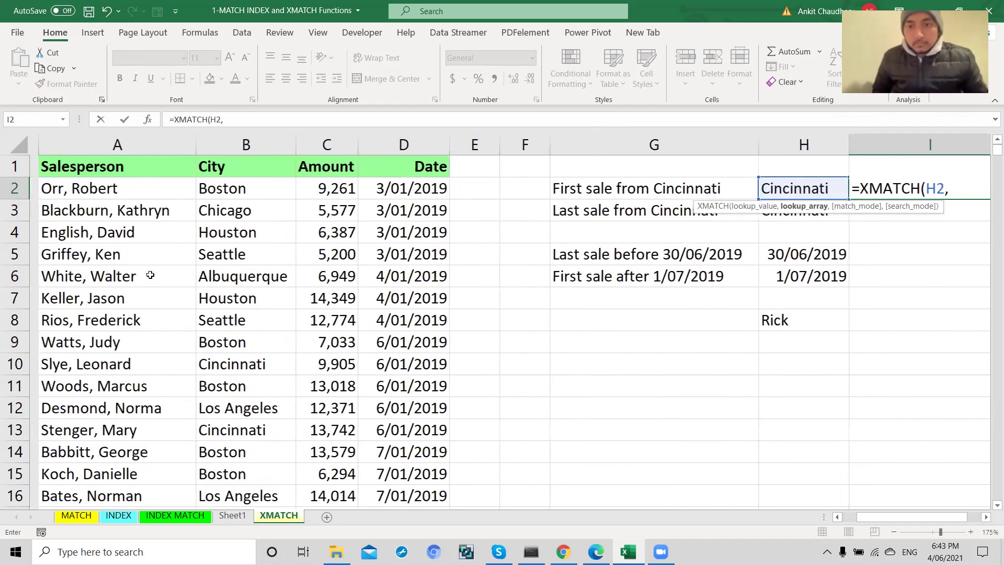
{"action": "left_click", "coordinate": [238, 144]}
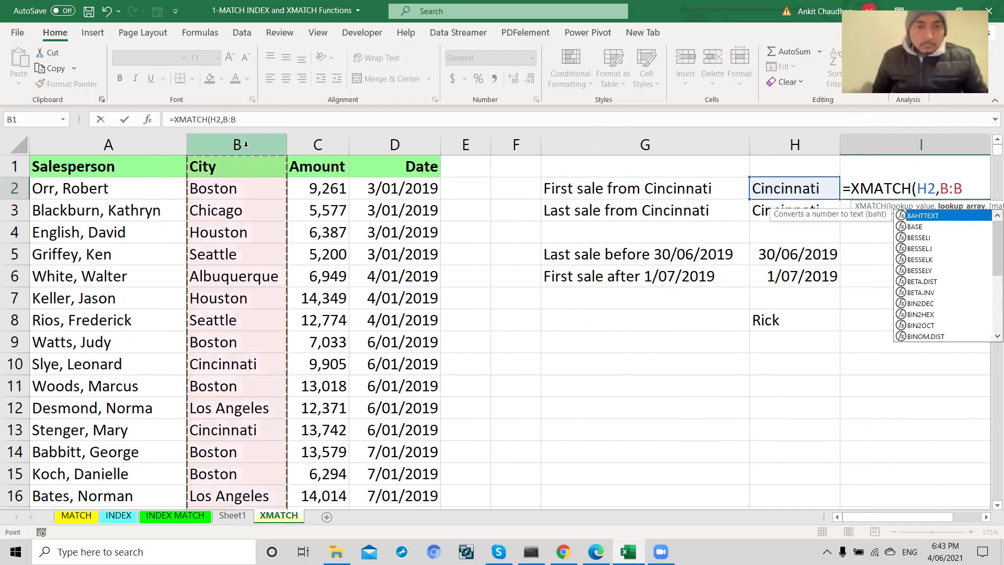
{"action": "scroll", "coordinate": [642, 306], "scroll_direction": "right", "scroll_amount": 3}
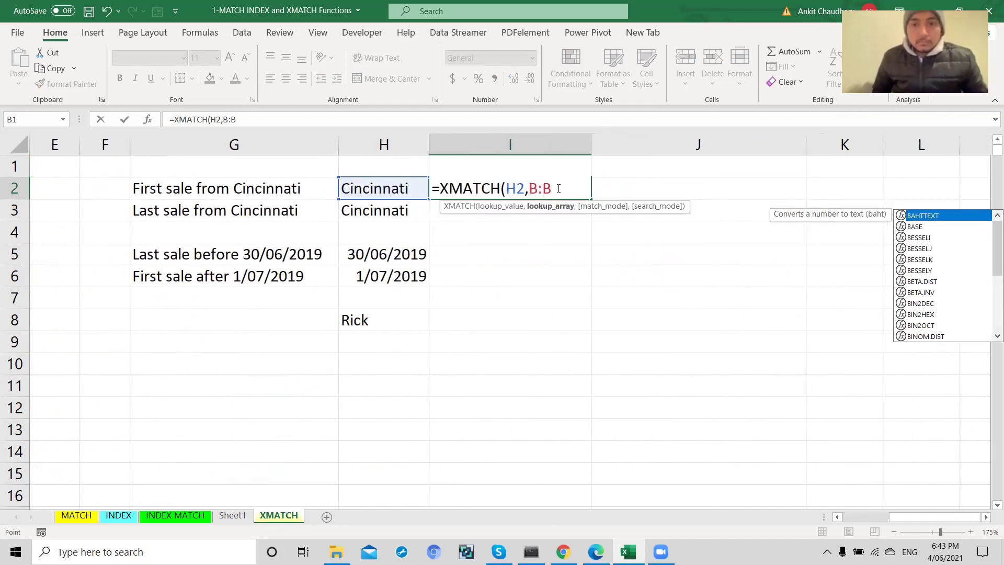
{"action": "type", "text": ",0"}
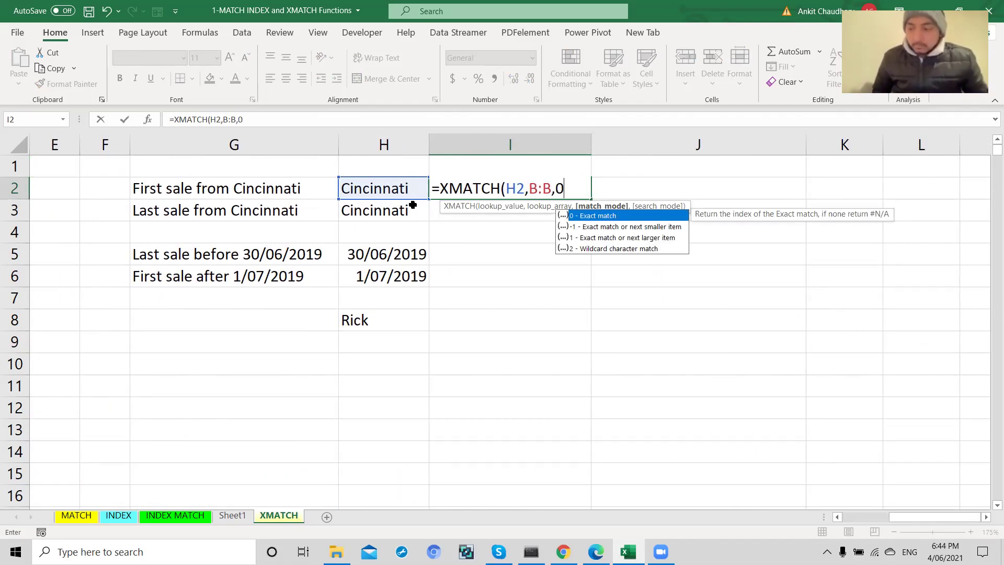
{"action": "type", "text": ","}
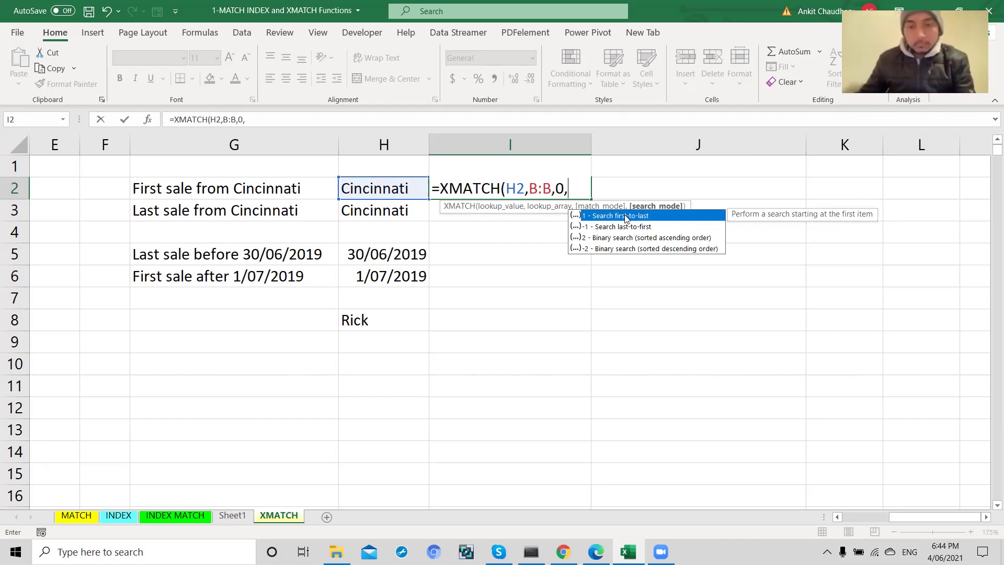
{"action": "type", "text": "1"}
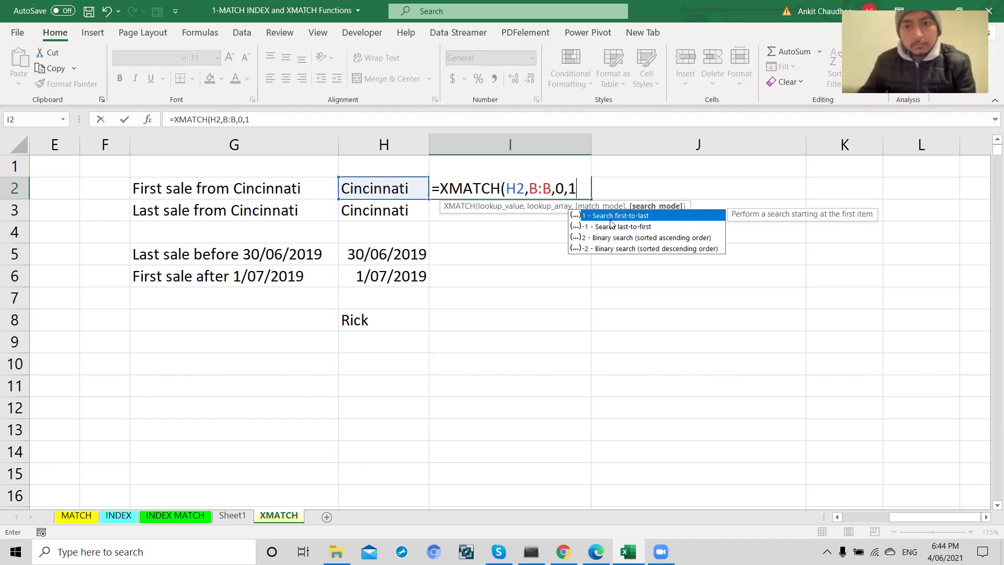
{"action": "type", "text": ")"}
{"action": "key", "text": "Return"}
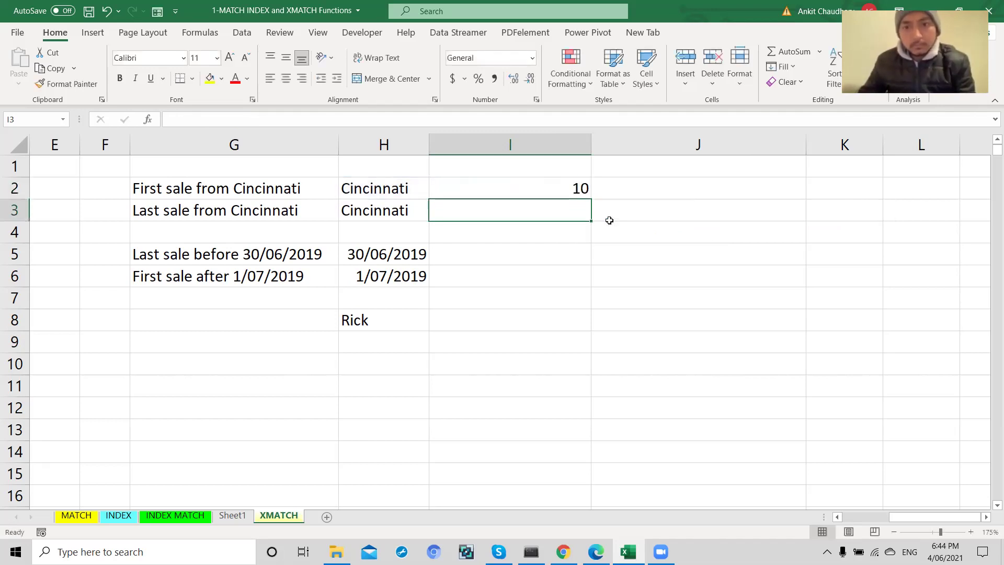
Check the row 10 sales record and its date against the XMATCH position in I2
{"action": "scroll", "coordinate": [545, 222], "scroll_direction": "left", "scroll_amount": 3}
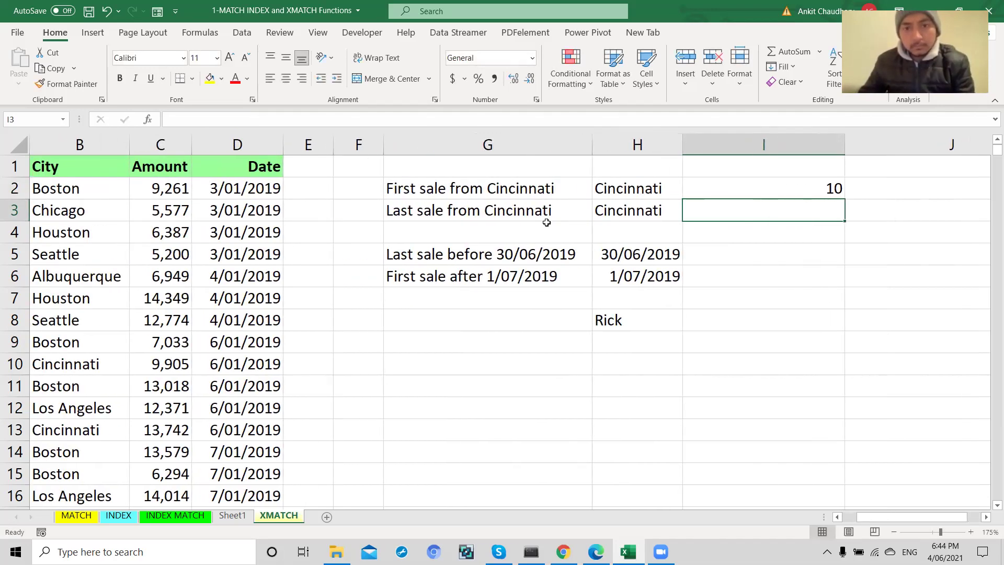
{"action": "left_click", "coordinate": [20, 364]}
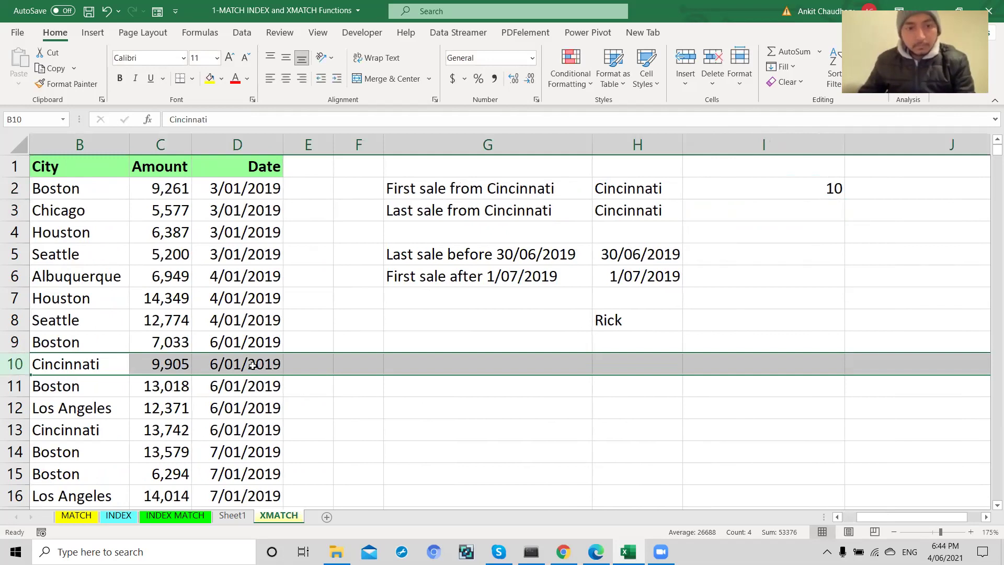
{"action": "left_click", "coordinate": [270, 364]}
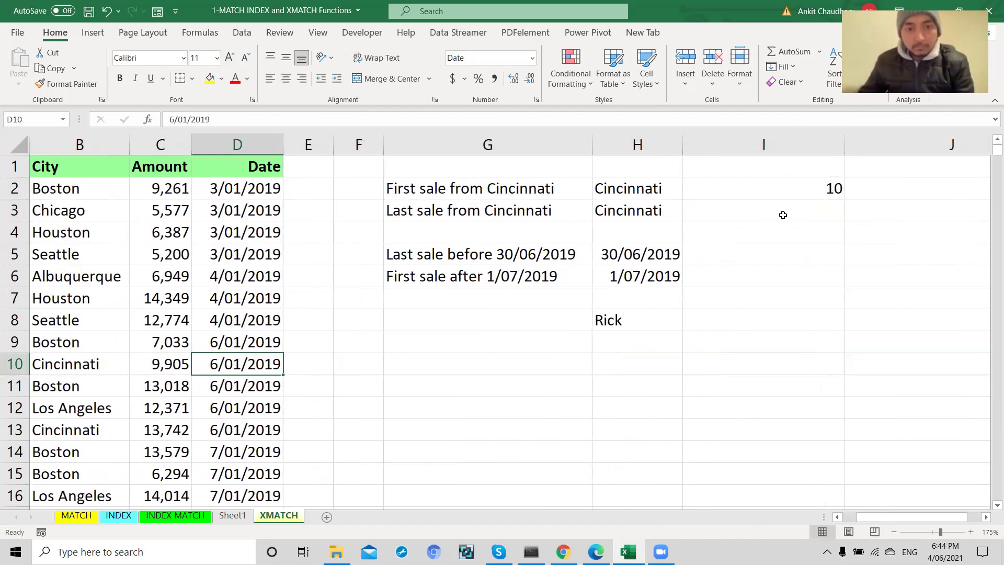
Enter =INDEX(C:C,I2,) in J2 to return the Amount for the row position in I2
{"action": "left_click", "coordinate": [810, 190]}
{"action": "left_click", "coordinate": [877, 189]}
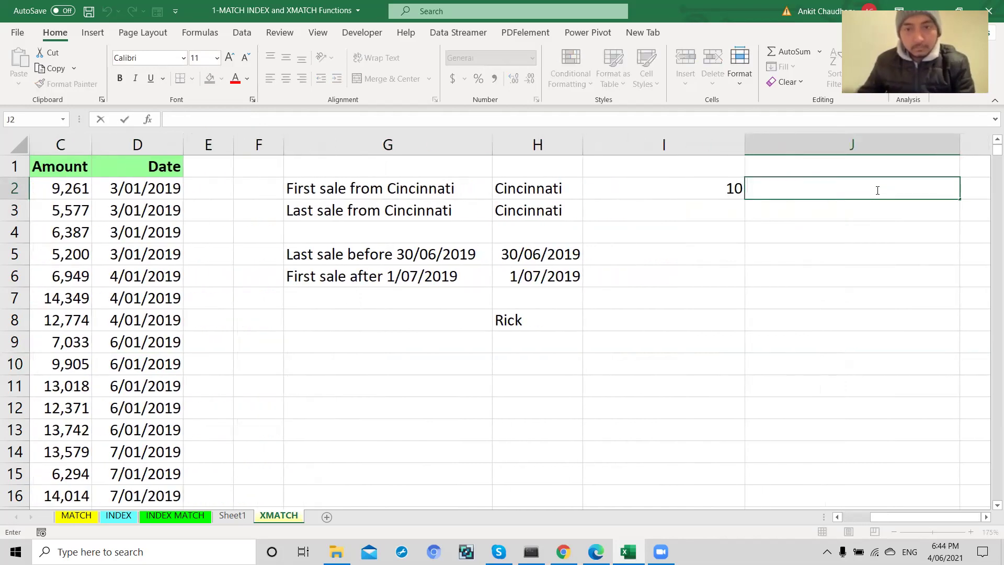
{"action": "type", "text": "=index"}
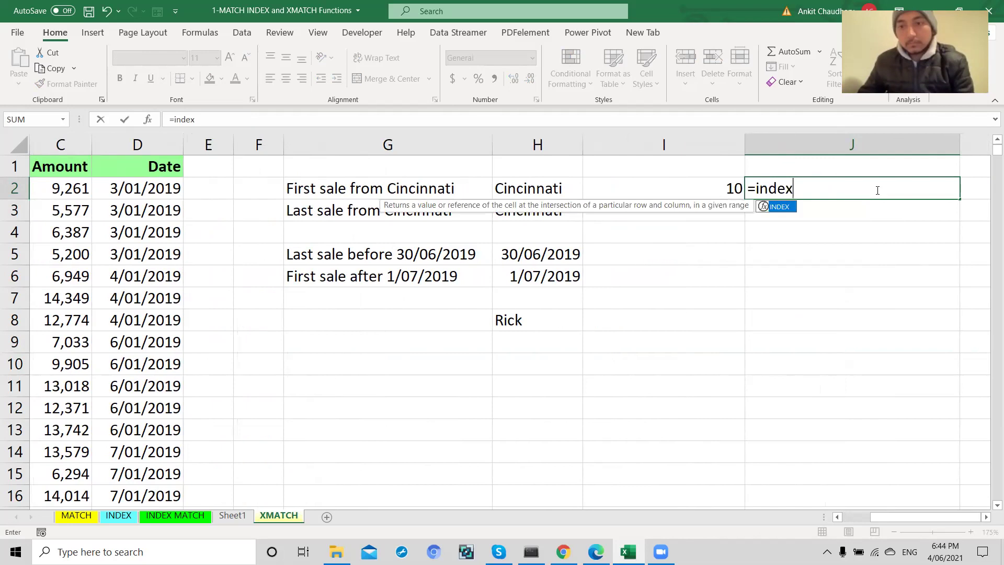
{"action": "type", "text": "("}
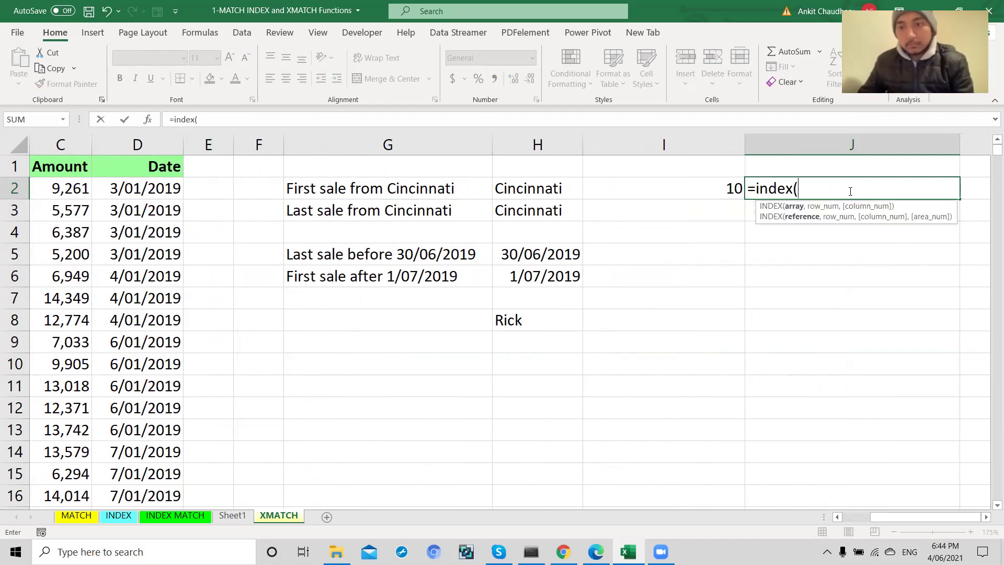
{"action": "scroll", "coordinate": [203, 321], "scroll_direction": "left", "scroll_amount": 2}
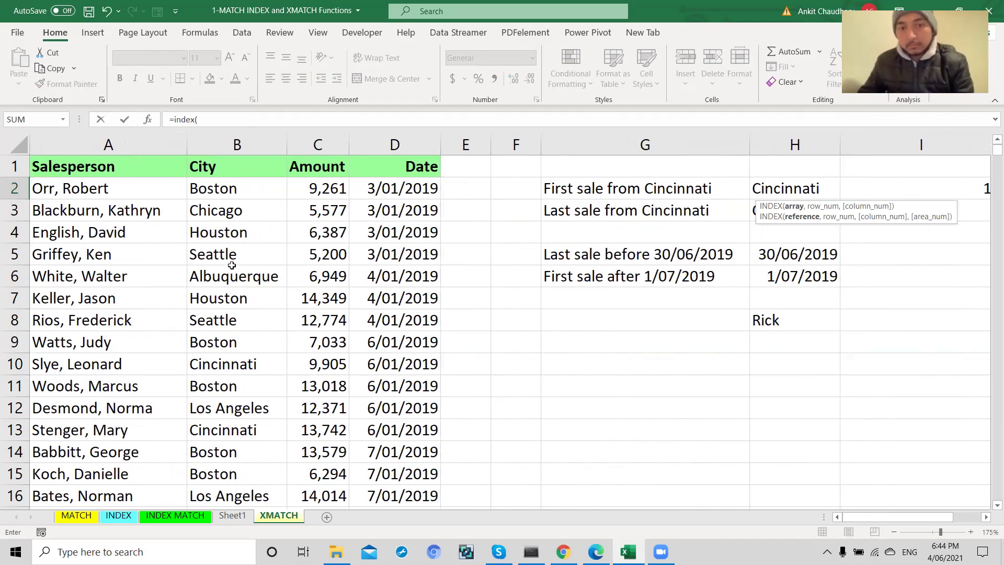
{"action": "left_click", "coordinate": [330, 142]}
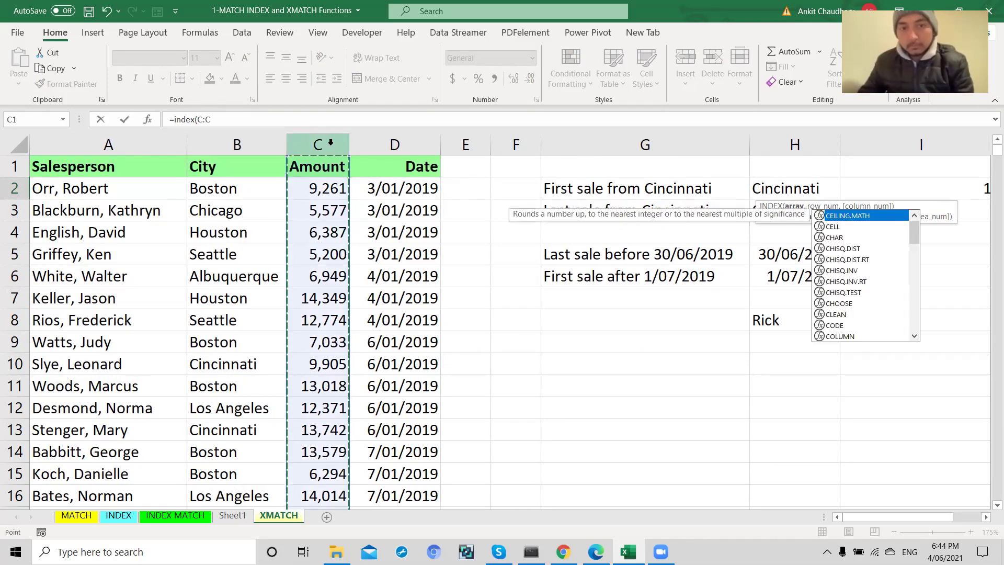
{"action": "type", "text": ","}
{"action": "scroll", "coordinate": [531, 297], "scroll_direction": "right", "scroll_amount": 2}
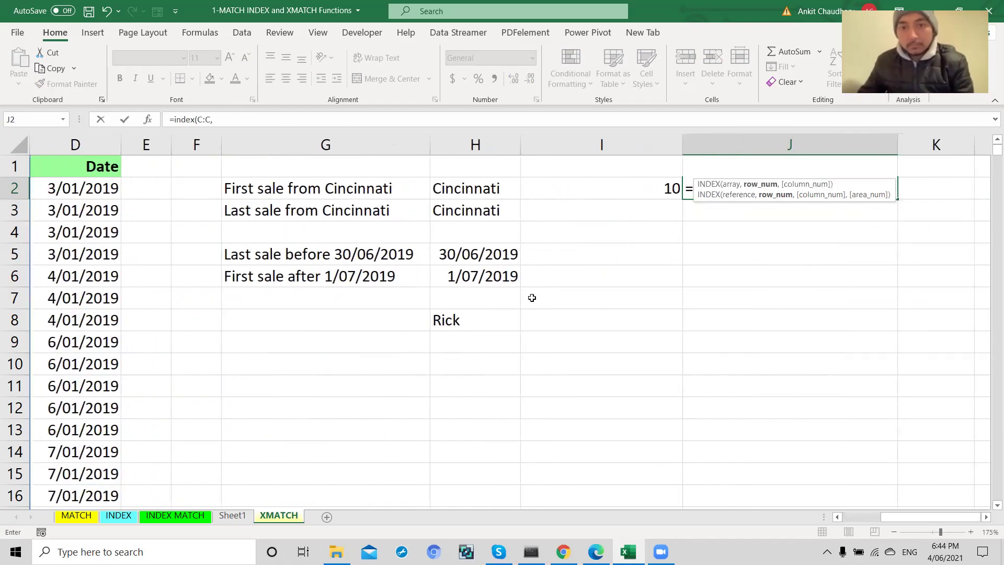
{"action": "left_click", "coordinate": [614, 189]}
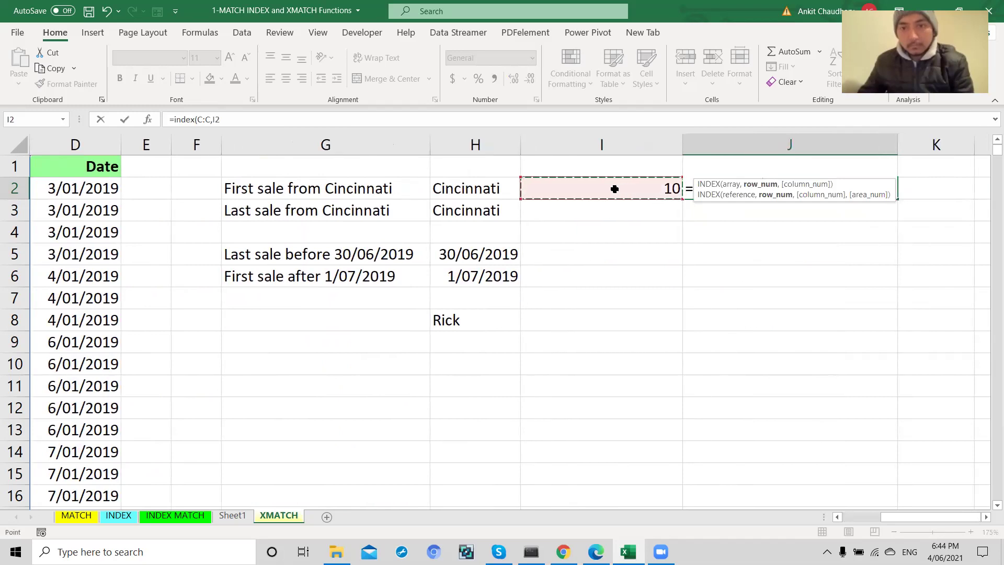
{"action": "type", "text": ","}
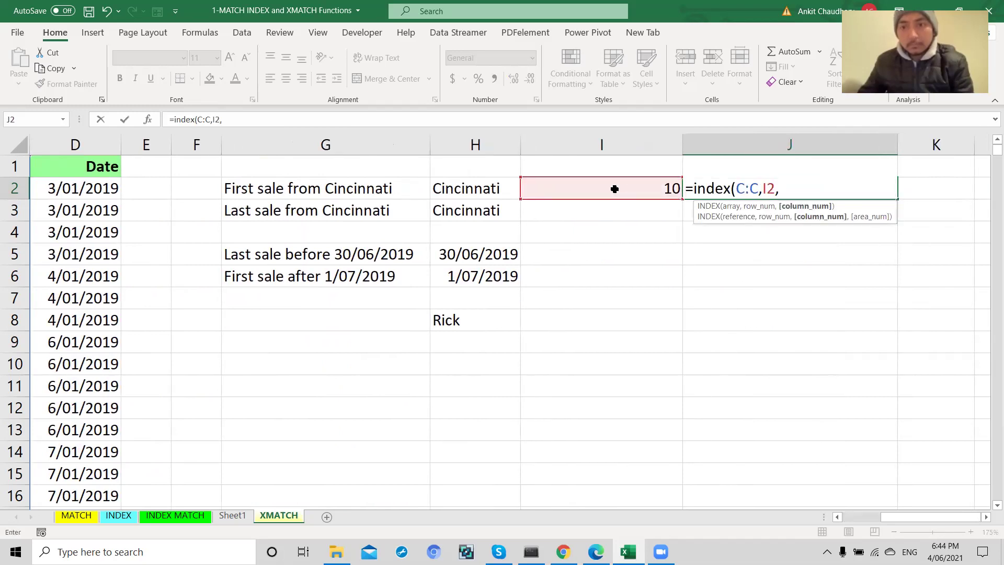
{"action": "type", "text": ")"}
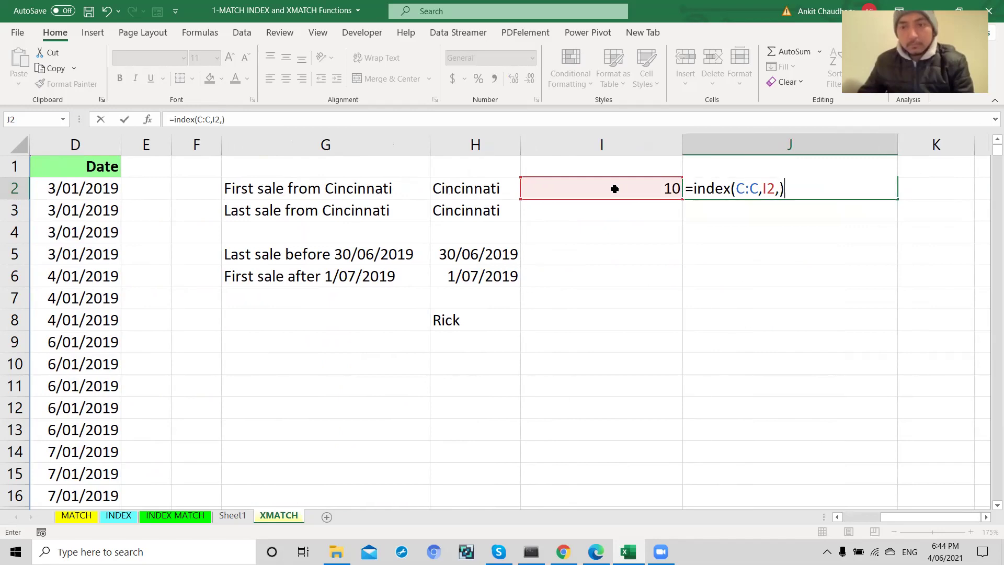
{"action": "key", "text": "Return"}
Compare the INDEX result in J2 with the amount in C10 and review the XMATCH formula in I2
{"action": "left_click", "coordinate": [776, 190]}
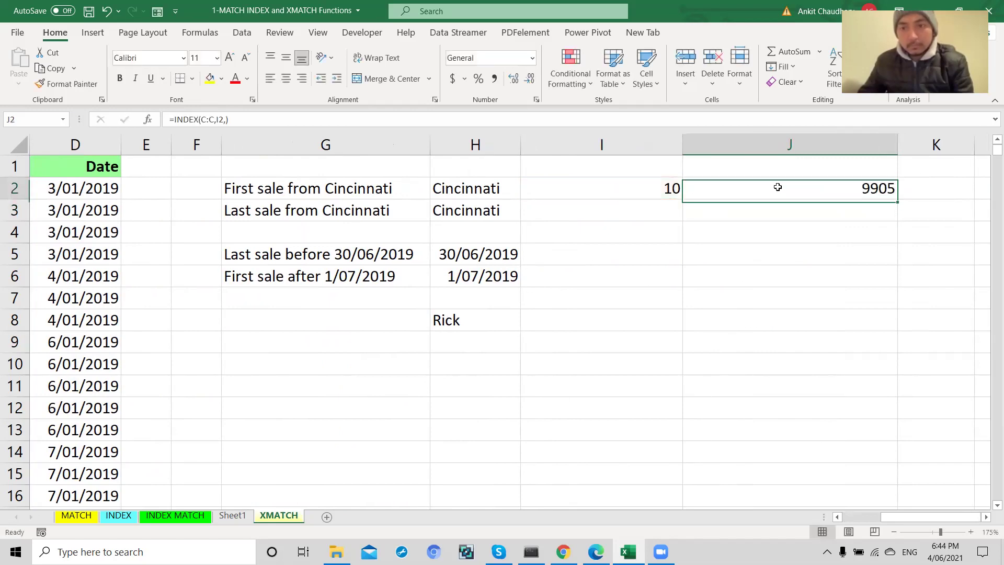
{"action": "scroll", "coordinate": [536, 291], "scroll_direction": "left", "scroll_amount": 3}
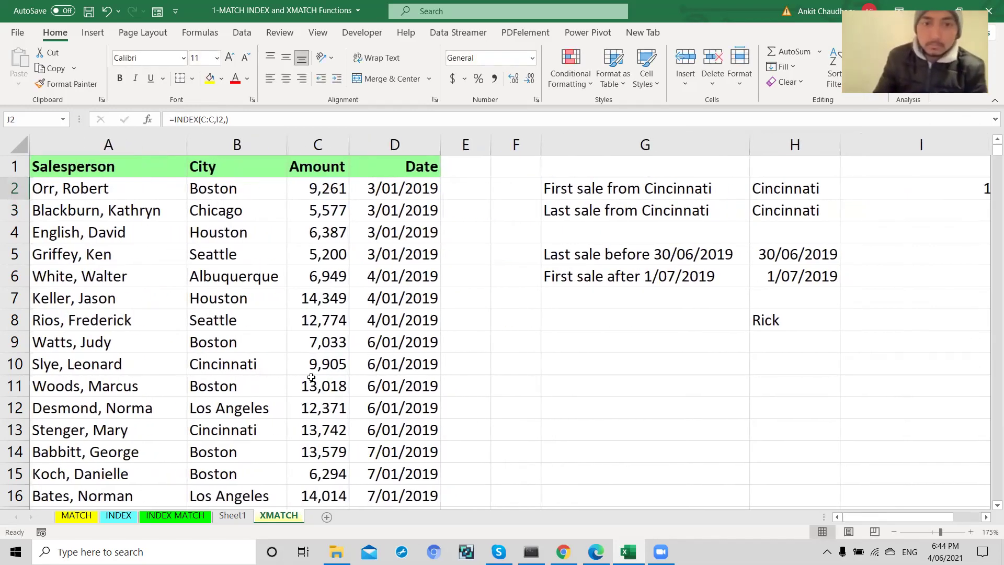
{"action": "left_click", "coordinate": [320, 369]}
{"action": "scroll", "coordinate": [491, 371], "scroll_direction": "right", "scroll_amount": 1}
{"action": "scroll", "coordinate": [491, 371], "scroll_direction": "right", "scroll_amount": 2}
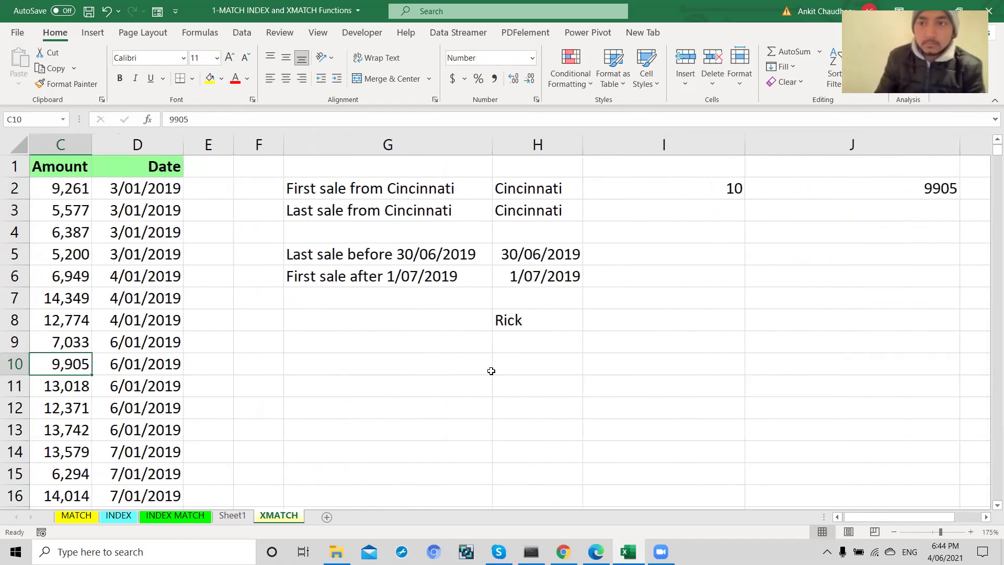
{"action": "left_click", "coordinate": [702, 188]}
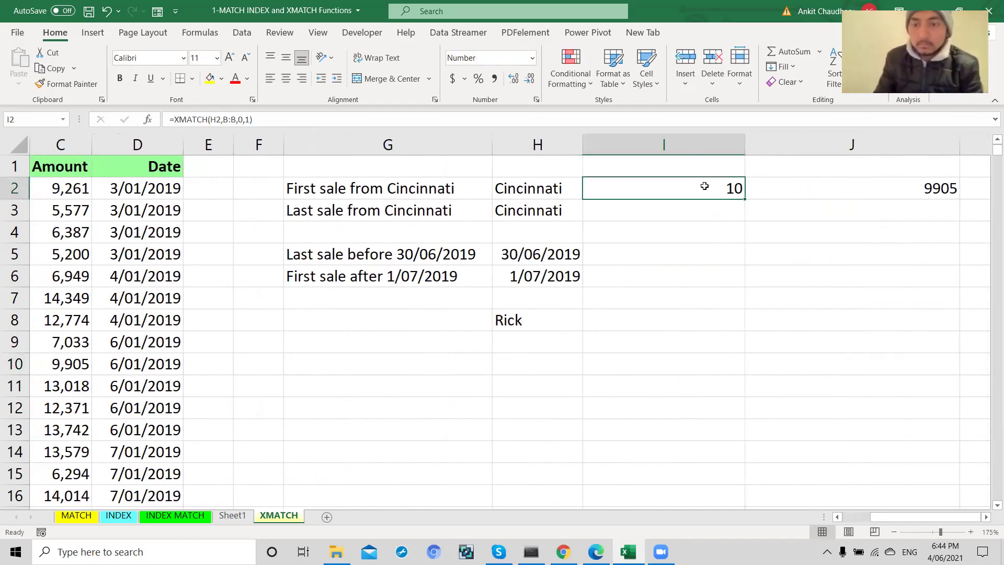
Enter =XMATCH(H3,B:B,0,-1) in I3, using the City column, exact match and last-to-first search
{"action": "double_click", "coordinate": [691, 210]}
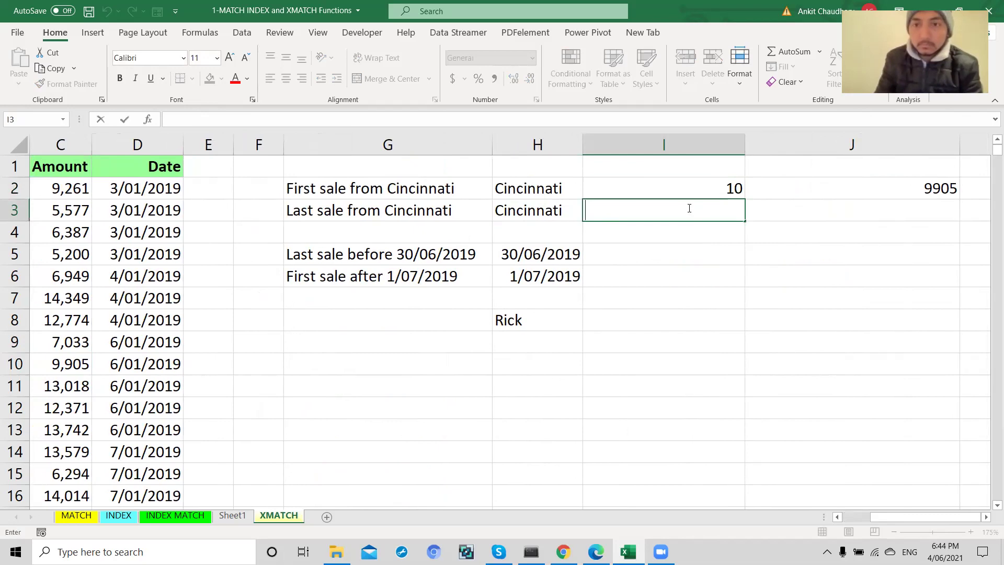
{"action": "type", "text": "=xma"}
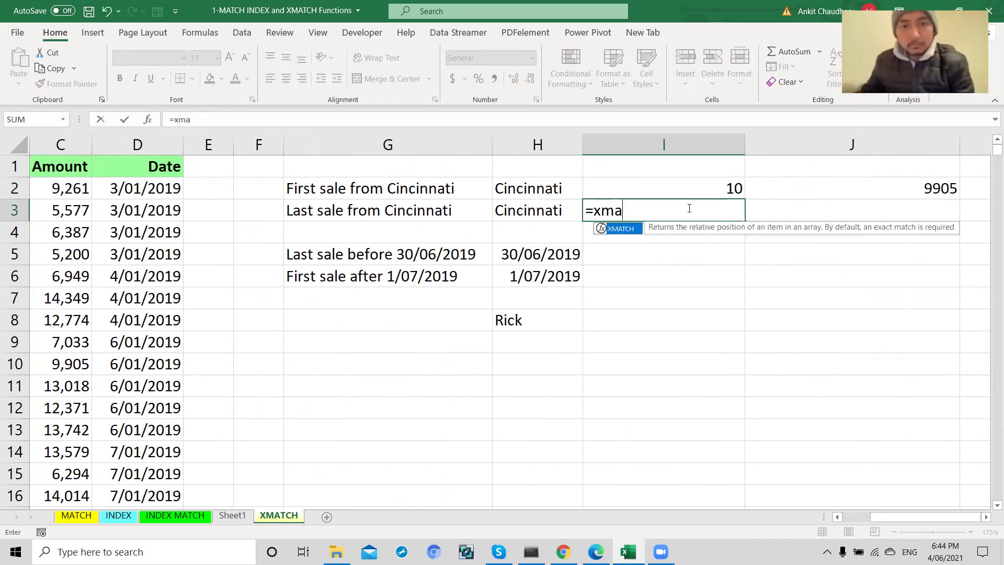
{"action": "key", "text": "Tab"}
{"action": "left_click", "coordinate": [540, 210]}
{"action": "type", "text": ","}
{"action": "scroll", "coordinate": [540, 209], "scroll_direction": "left", "scroll_amount": 5}
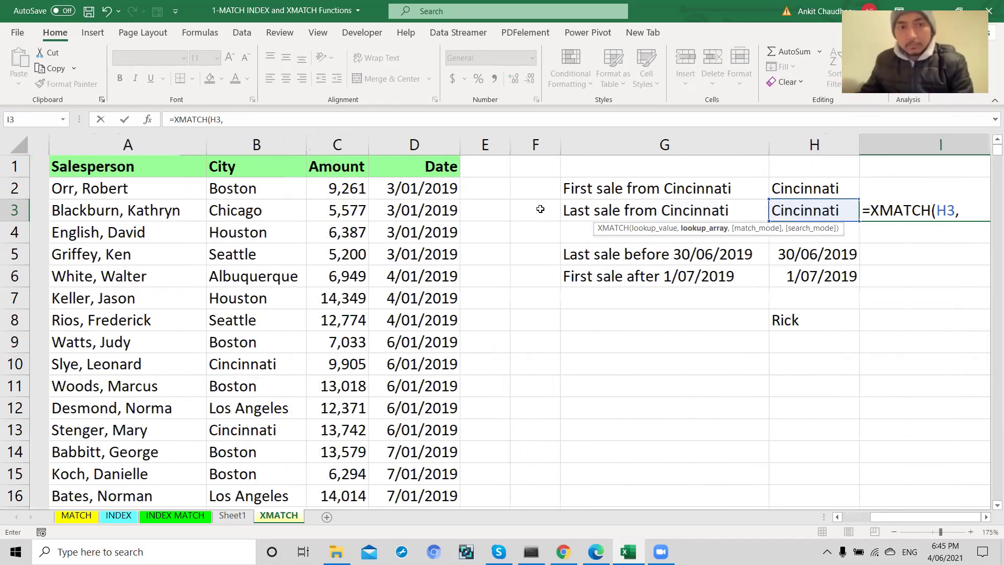
{"action": "left_click", "coordinate": [222, 146]}
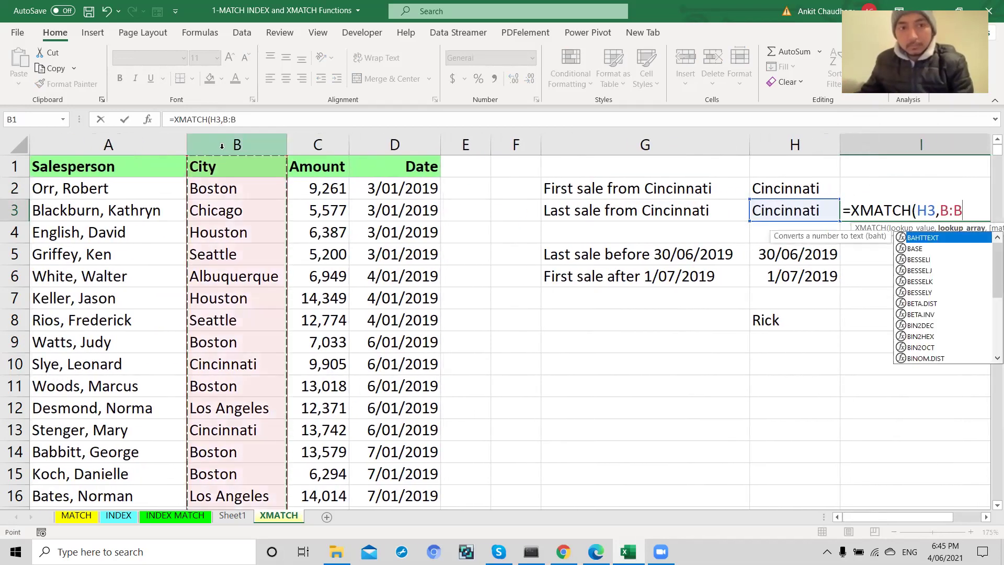
{"action": "type", "text": ","}
{"action": "scroll", "coordinate": [627, 339], "scroll_direction": "right", "scroll_amount": 2}
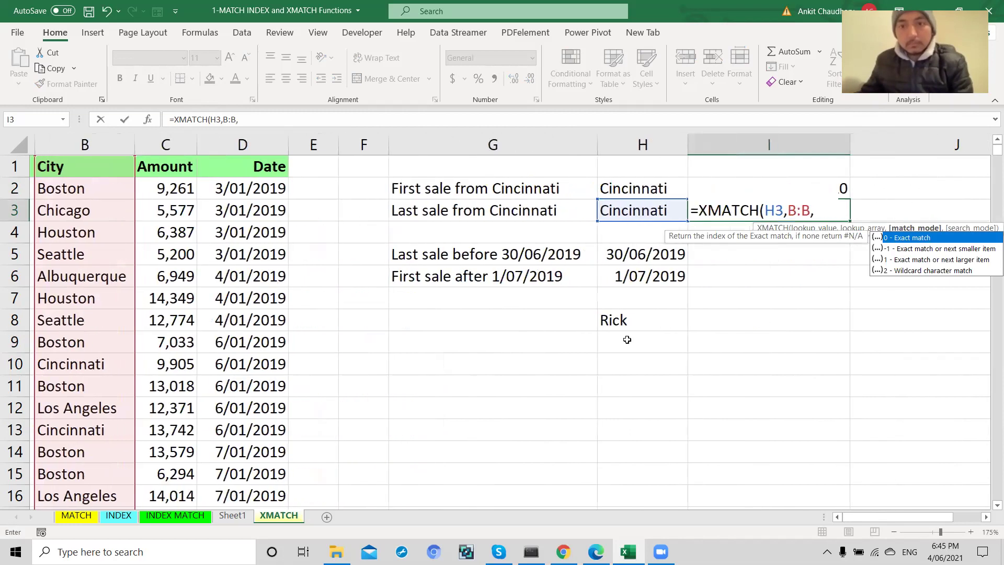
{"action": "type", "text": "0,"}
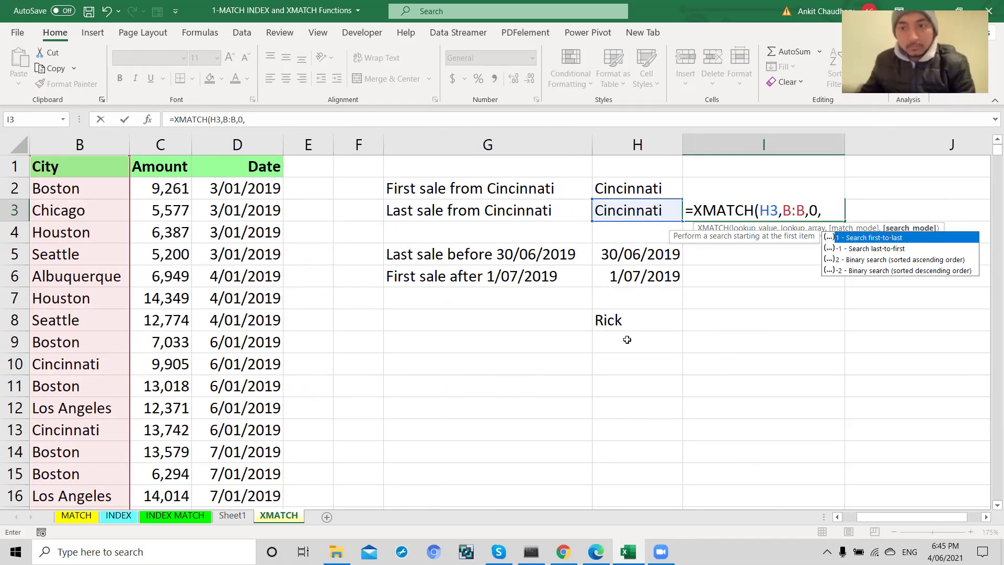
{"action": "type", "text": "-1)"}
{"action": "key", "text": "Return"}
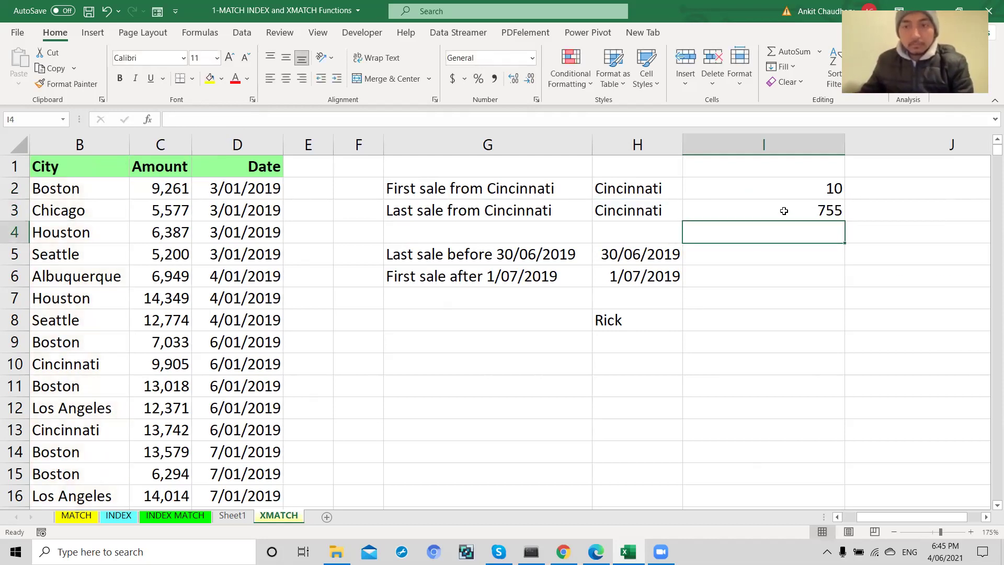
Fill the INDEX formula from J2 down into J3 to return the Amount for the last Cincinnati sale
{"action": "scroll", "coordinate": [834, 224], "scroll_direction": "right", "scroll_amount": 1}
{"action": "scroll", "coordinate": [753, 214], "scroll_direction": "left", "scroll_amount": 1}
{"action": "left_click", "coordinate": [753, 215]}
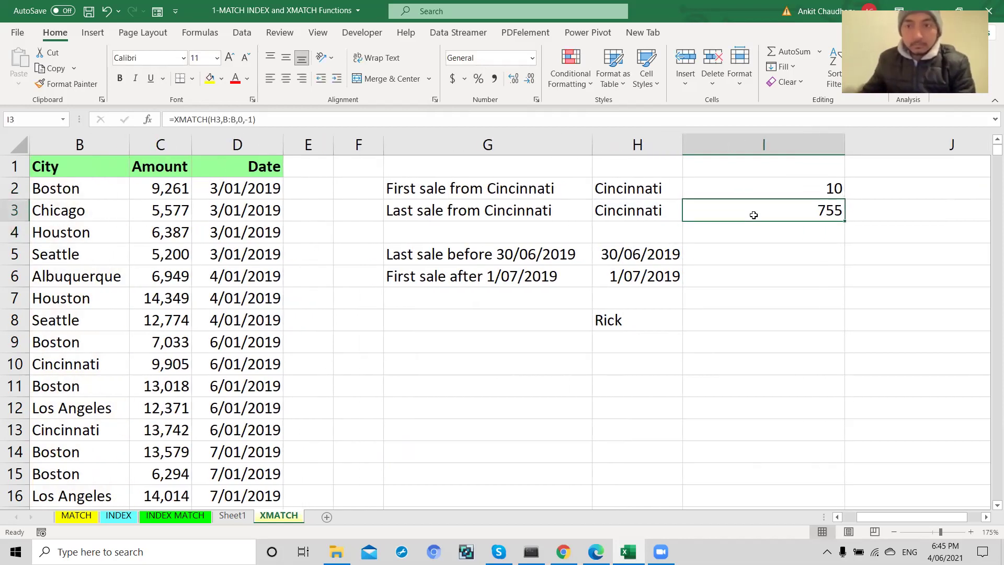
{"action": "key", "text": "Right"}
{"action": "left_click", "coordinate": [957, 189]}
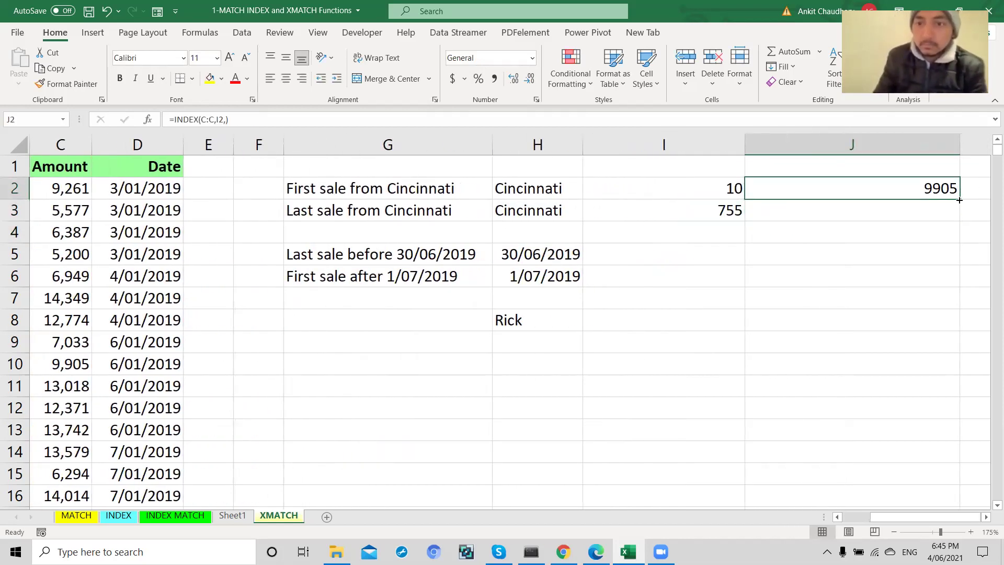
{"action": "left_click_drag", "start_coordinate": [959, 199], "coordinate": [954, 217]}
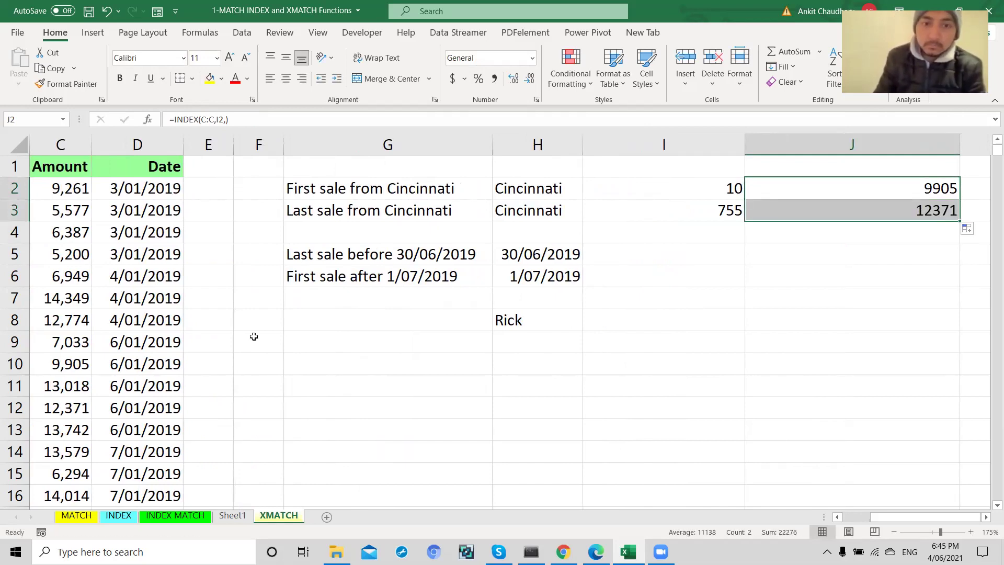
Search the sheet for Cincinnati using the H3 value and check its last record's row and Amount against the results in row 3
{"action": "left_click", "coordinate": [550, 211]}
{"action": "key", "text": "ctrl+c"}
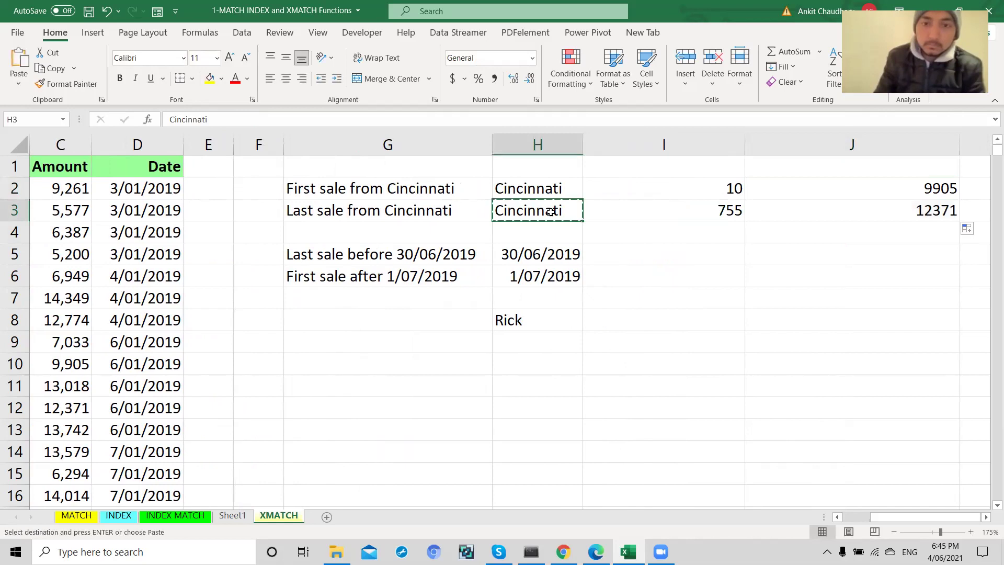
{"action": "scroll", "coordinate": [337, 365], "scroll_direction": "left", "scroll_amount": 5}
{"action": "key", "text": "ctrl+f"}
{"action": "key", "text": "ctrl+v"}
{"action": "key", "text": "Return"}
{"action": "key", "text": "Return"}
{"action": "key", "text": "Return"}
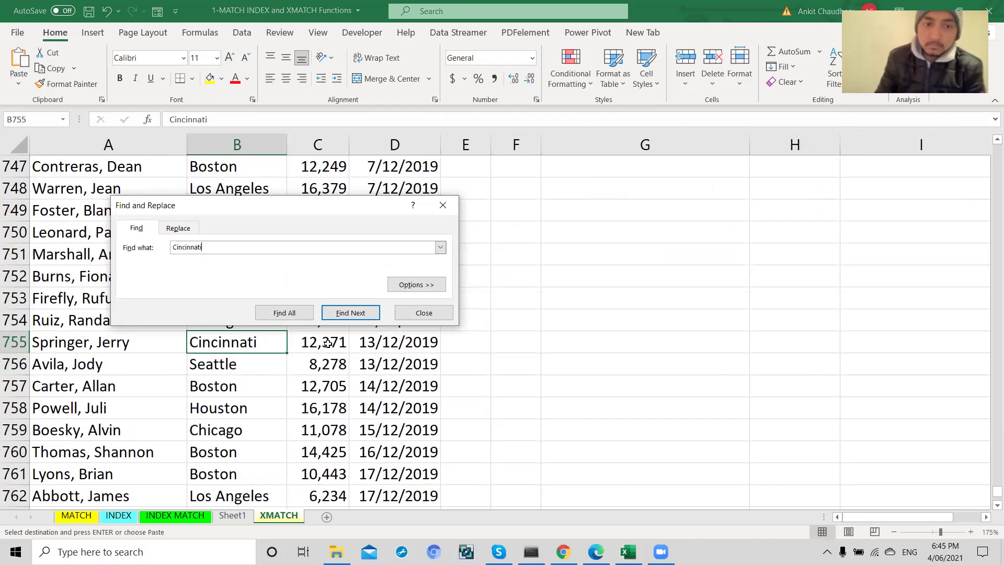
{"action": "left_click", "coordinate": [423, 313]}
{"action": "left_click_drag", "start_coordinate": [987, 494], "coordinate": [988, 142]}
{"action": "scroll", "coordinate": [766, 324], "scroll_direction": "right", "scroll_amount": 3}
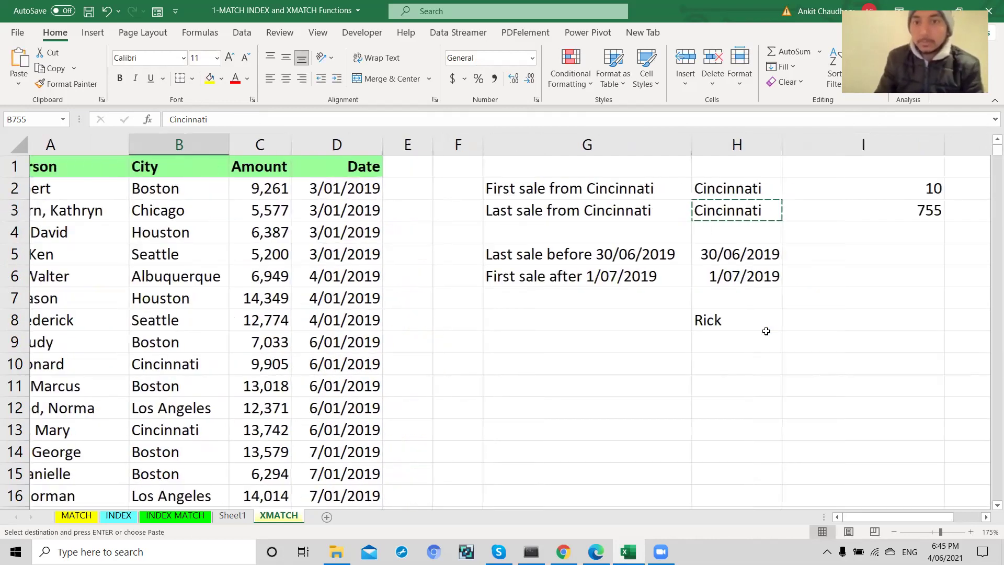
{"action": "scroll", "coordinate": [787, 229], "scroll_direction": "right", "scroll_amount": 4}
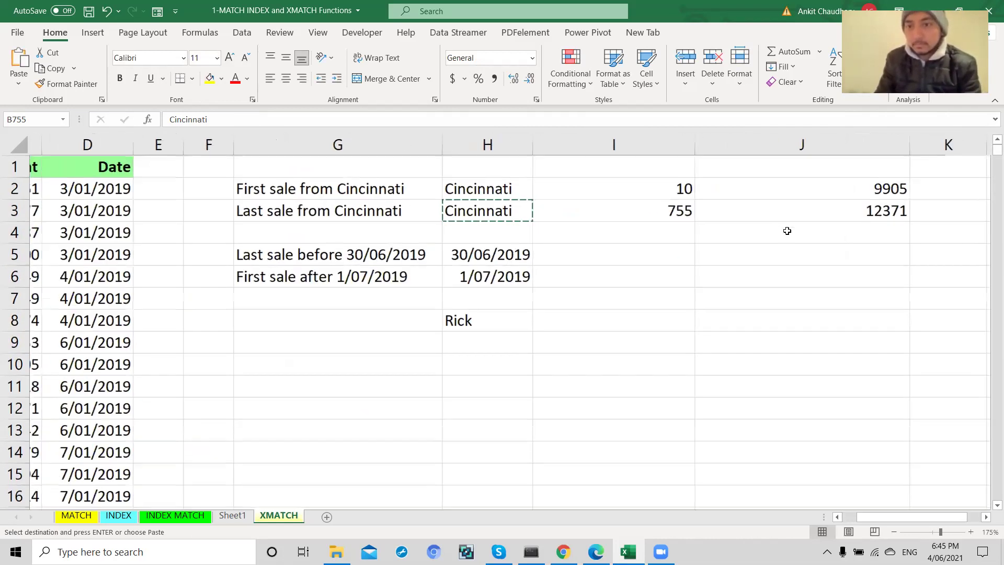
Format the amounts in J2:J3 with a thousands separator and no decimal places
{"action": "left_click", "coordinate": [817, 214]}
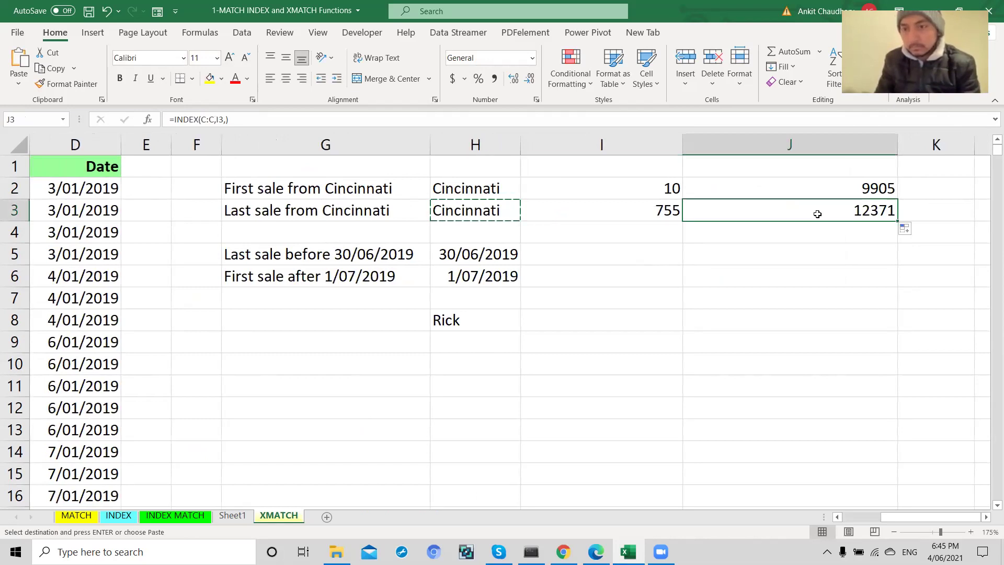
{"action": "left_click_drag", "start_coordinate": [825, 190], "coordinate": [825, 205]}
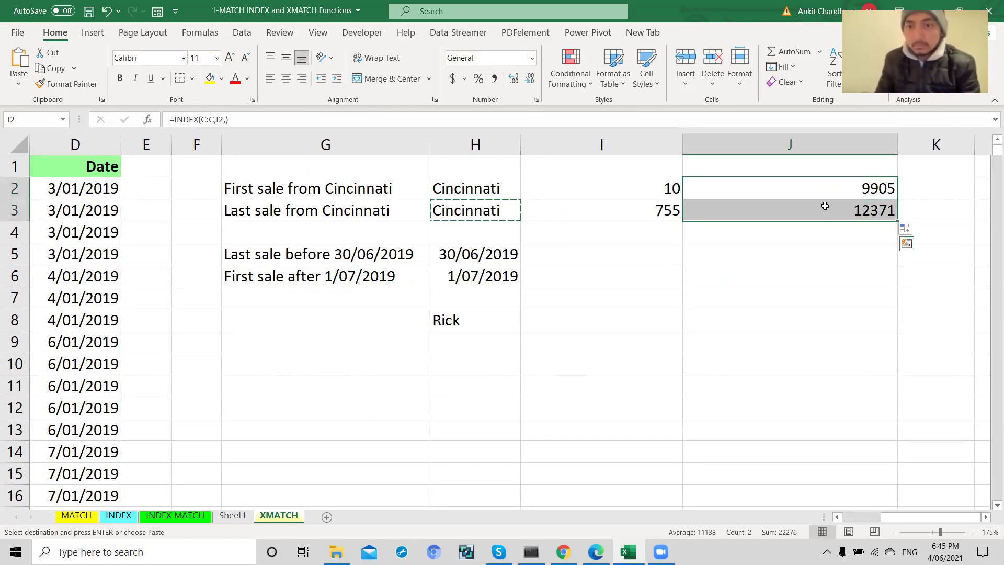
{"action": "left_click", "coordinate": [495, 80]}
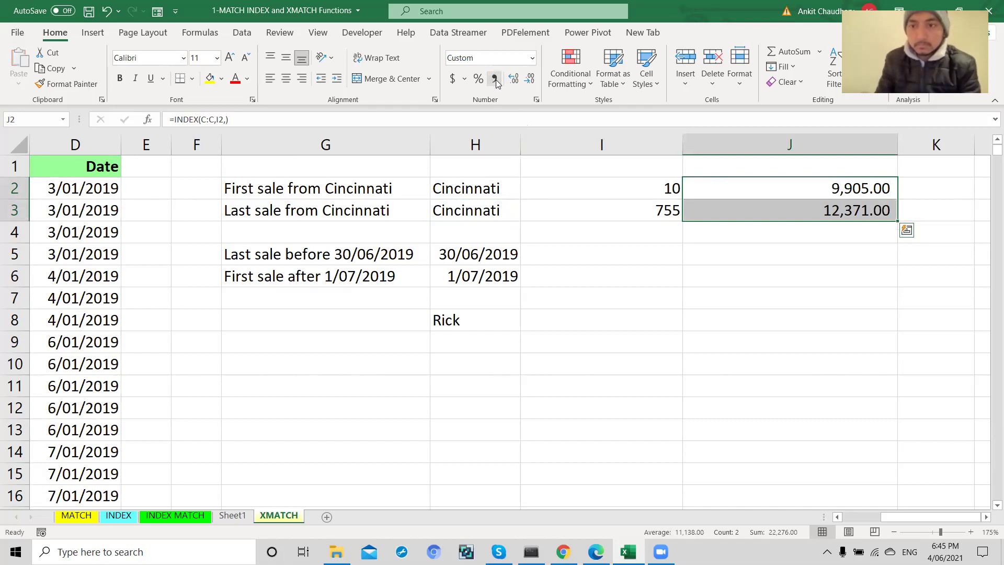
{"action": "left_click", "coordinate": [530, 80]}
{"action": "left_click", "coordinate": [530, 79]}
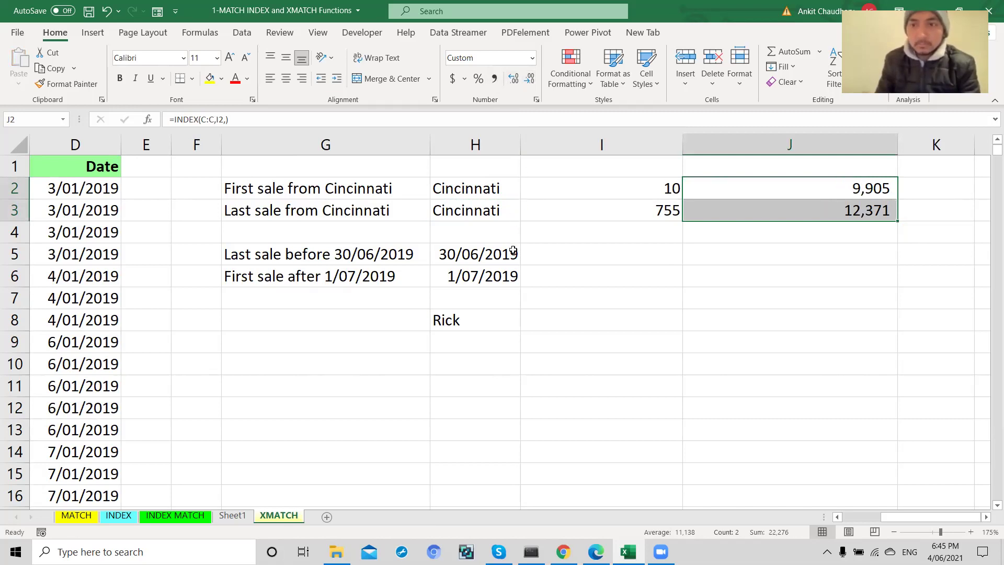
Compare the XMATCH formulas in I2 and I3, including their search mode arguments
{"action": "double_click", "coordinate": [640, 188]}
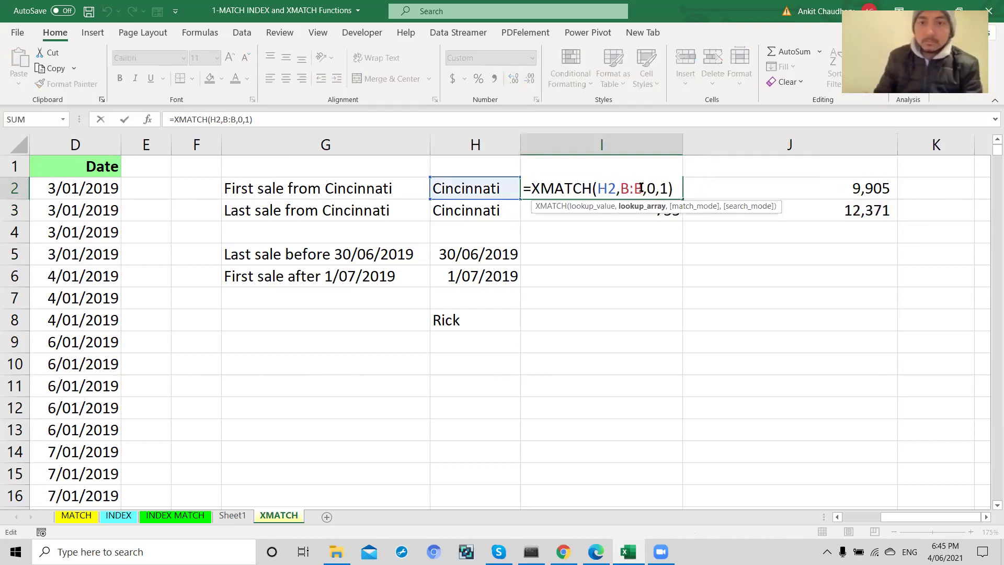
{"action": "key", "text": "Escape"}
{"action": "double_click", "coordinate": [646, 208]}
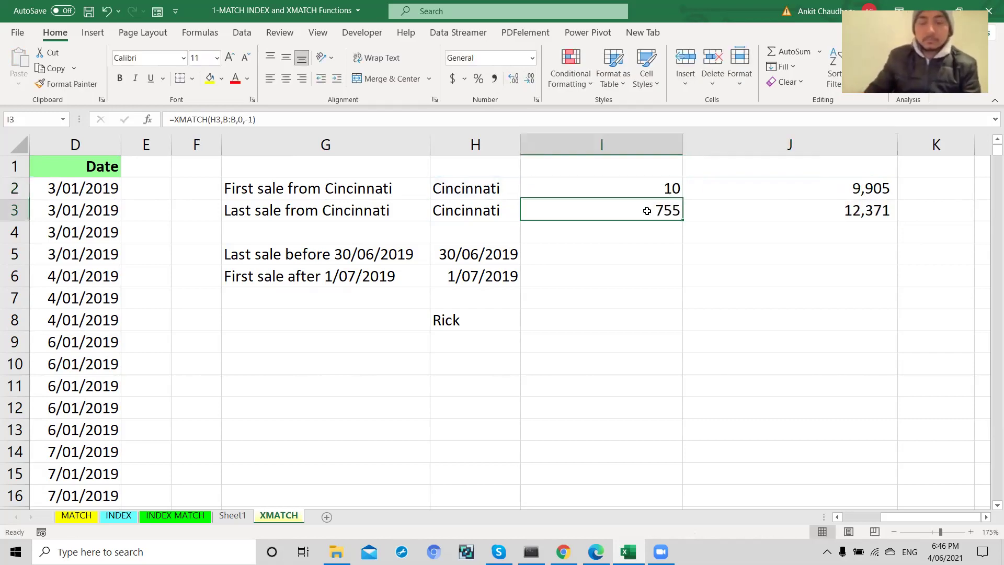
{"action": "key", "text": "Escape"}
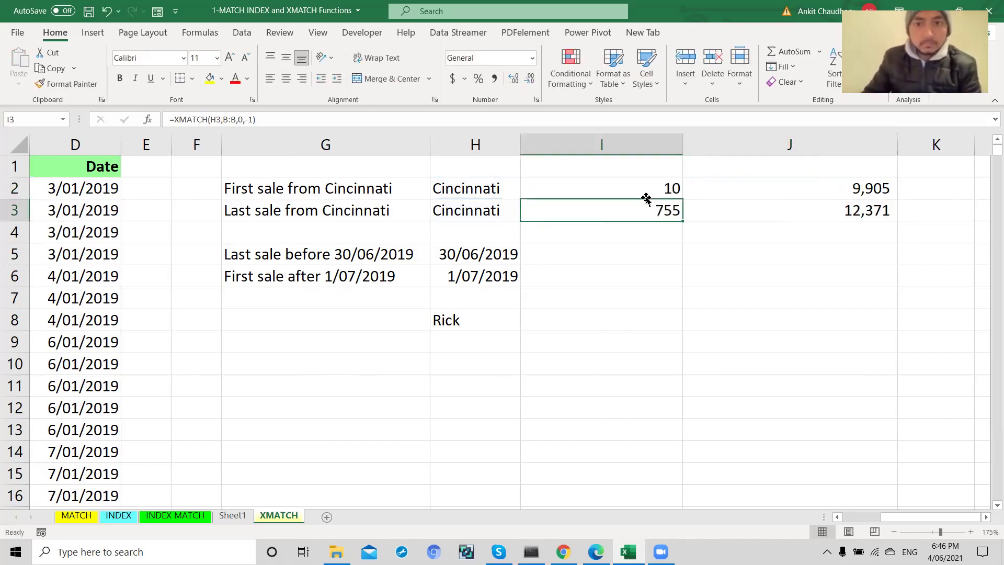
{"action": "double_click", "coordinate": [643, 189]}
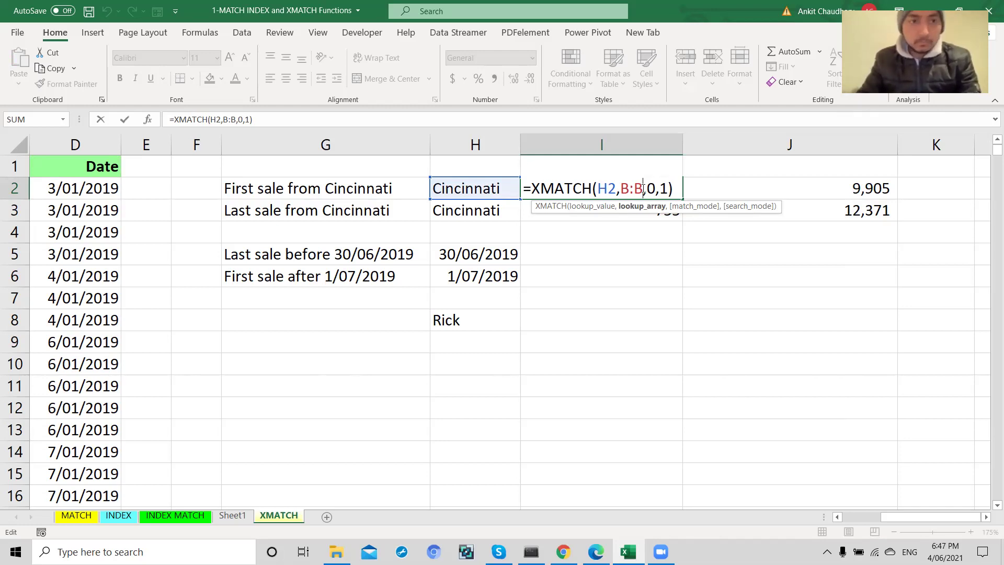
{"action": "key", "text": "ctrl+Return"}
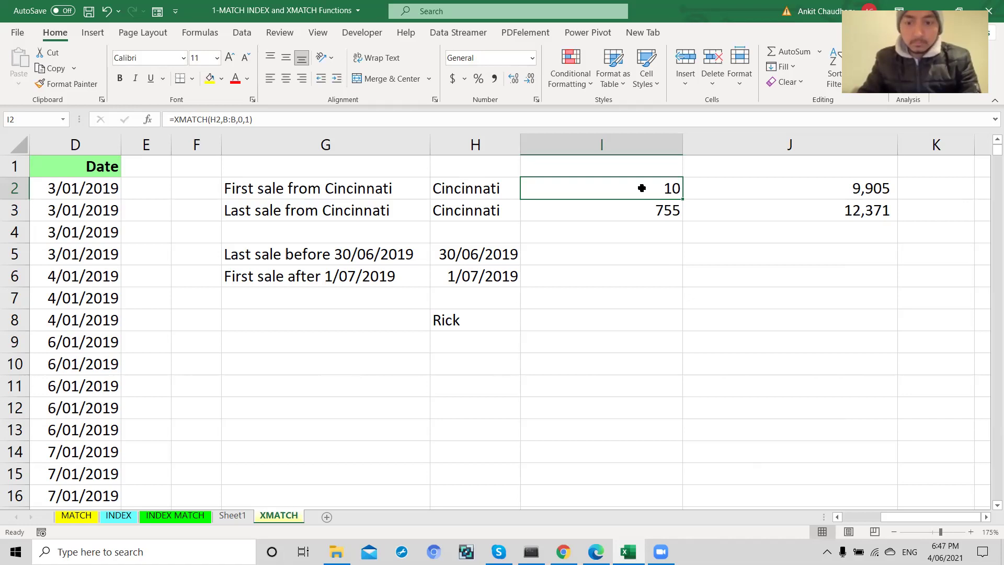
Review the last-sale-before-date question in row 5 and search the sheet for the H5 date, 30/06/2019
{"action": "left_click", "coordinate": [633, 251]}
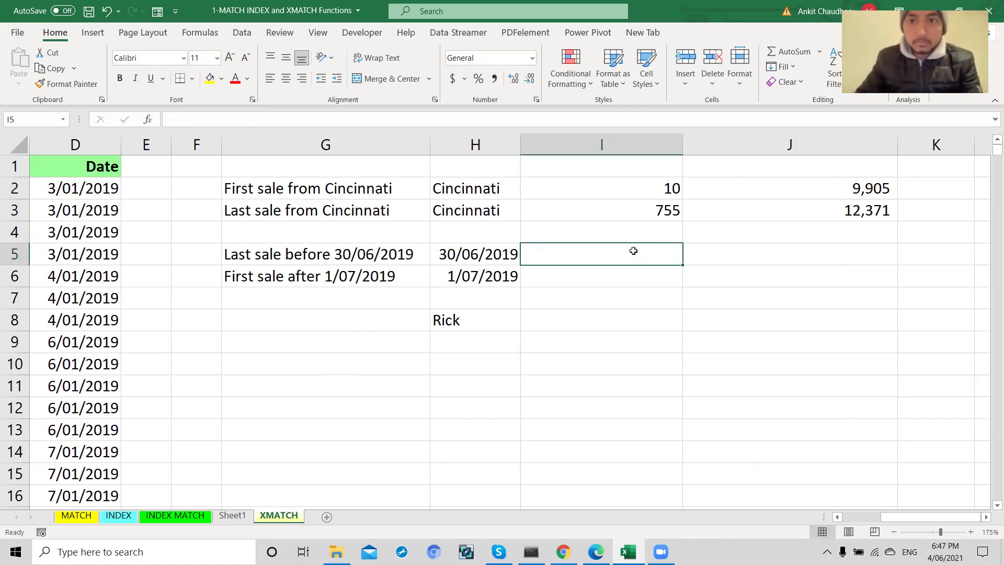
{"action": "scroll", "coordinate": [263, 275], "scroll_direction": "left", "scroll_amount": 2}
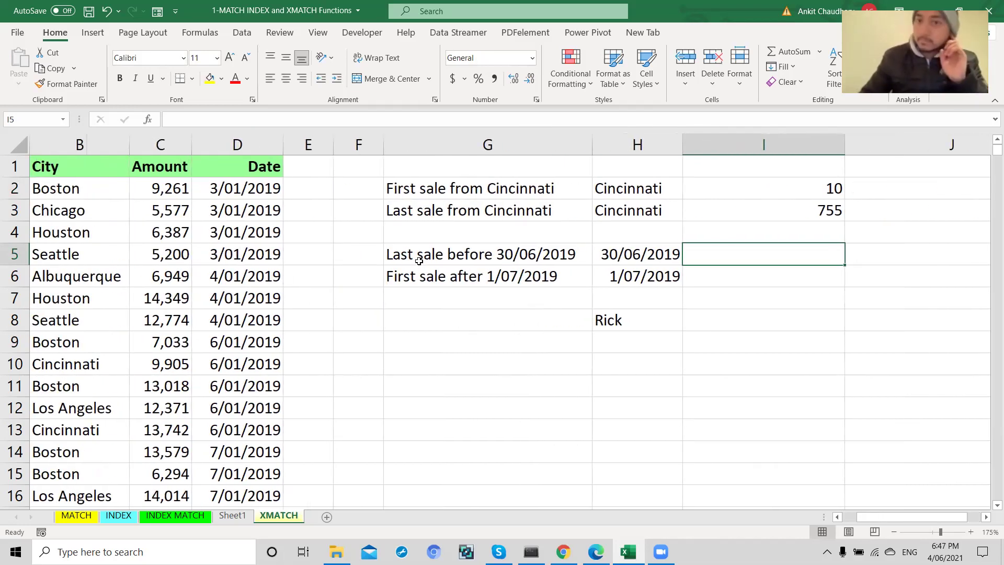
{"action": "left_click", "coordinate": [511, 260]}
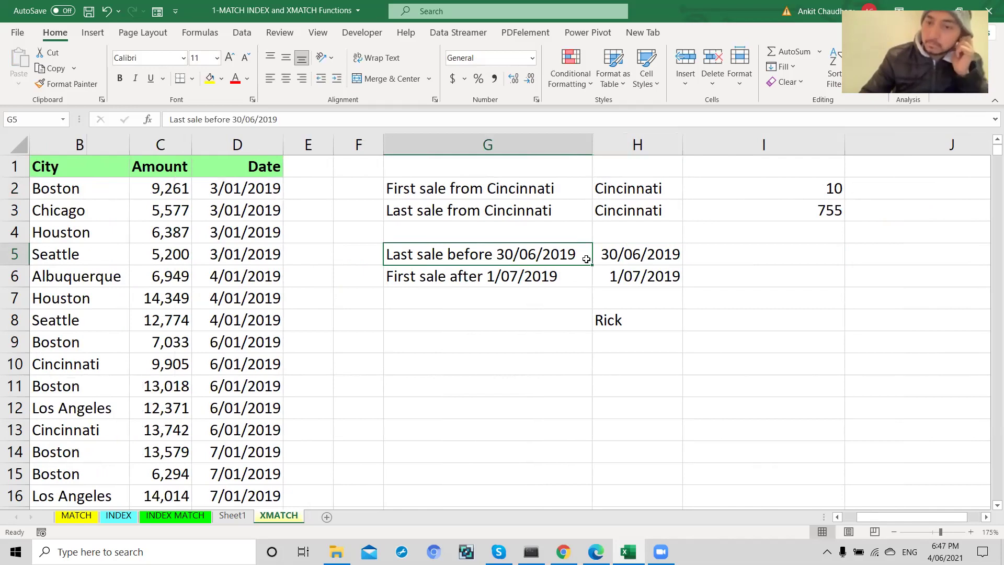
{"action": "left_click", "coordinate": [626, 257]}
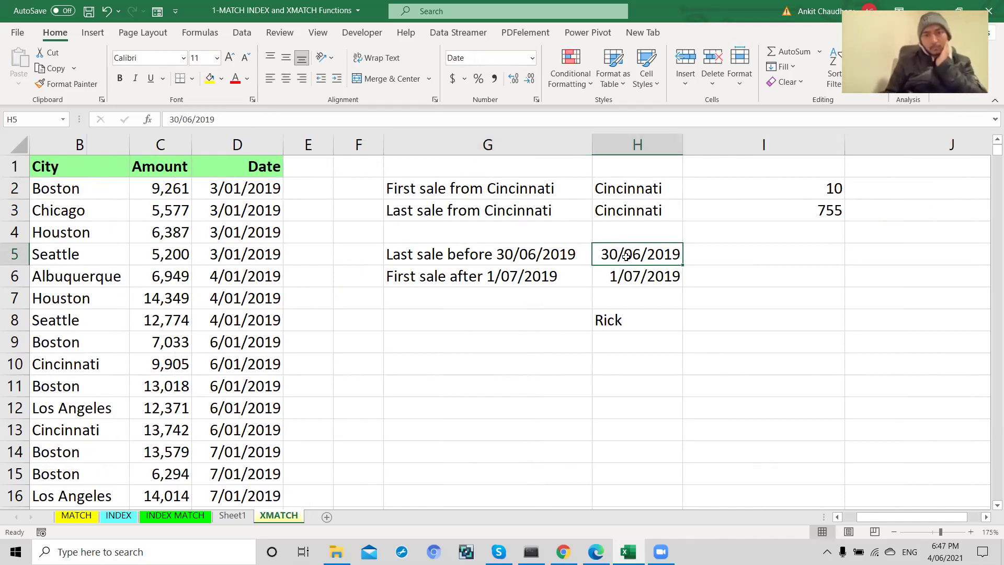
{"action": "key", "text": "ctrl+c"}
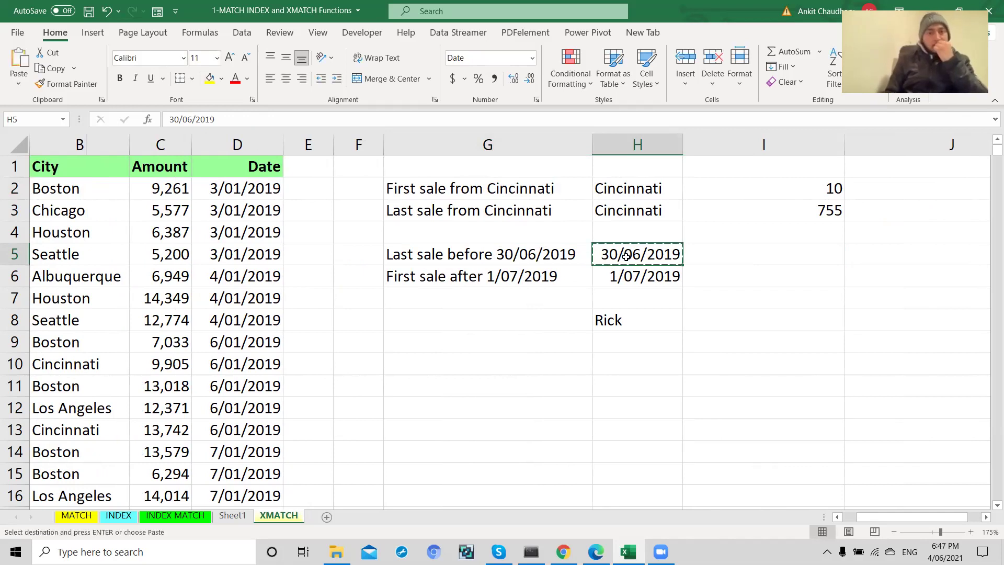
{"action": "key", "text": "ctrl+f"}
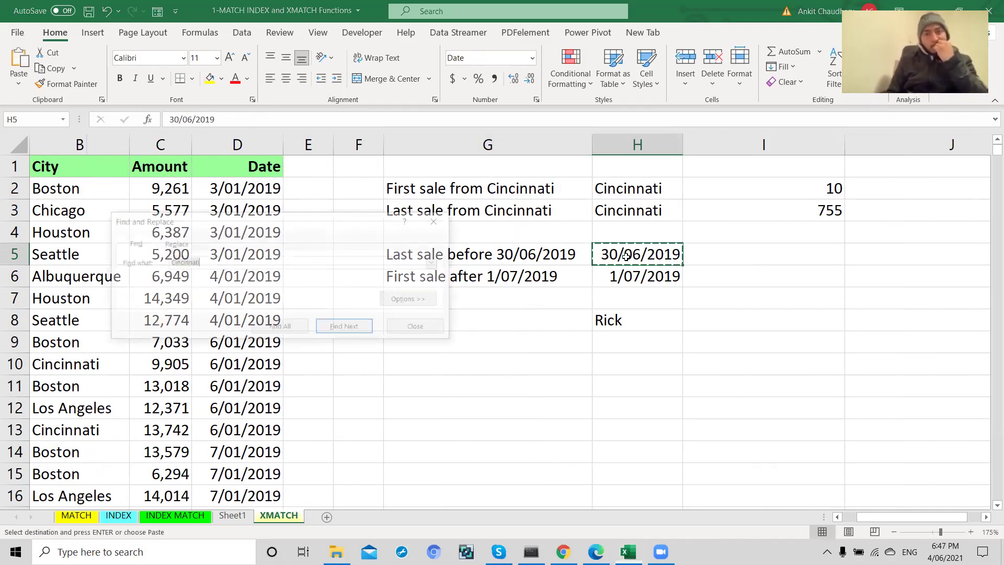
{"action": "key", "text": "ctrl+v"}
{"action": "key", "text": "Return"}
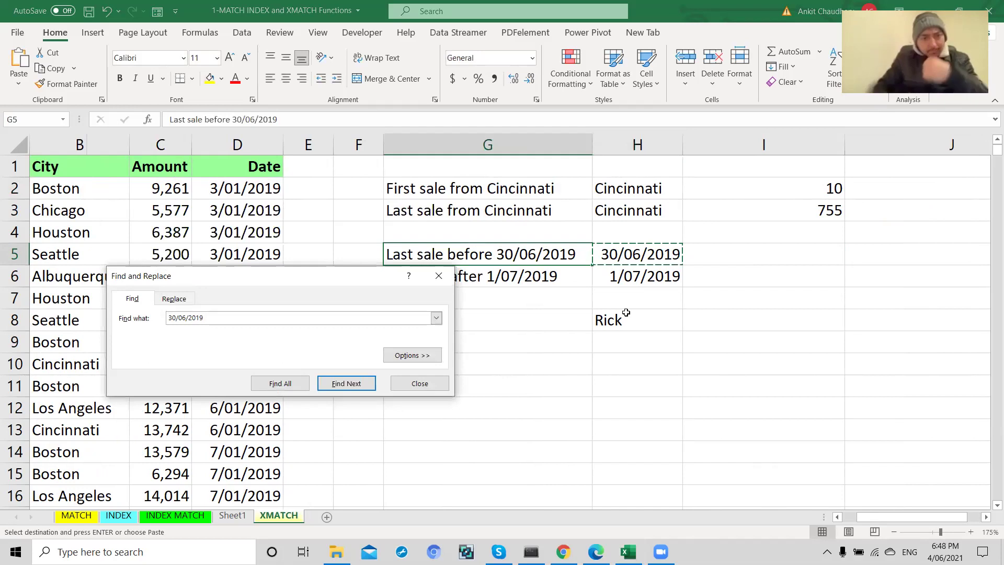
{"action": "key", "text": "Return"}
{"action": "key", "text": "Return"}
{"action": "key", "text": "Return"}
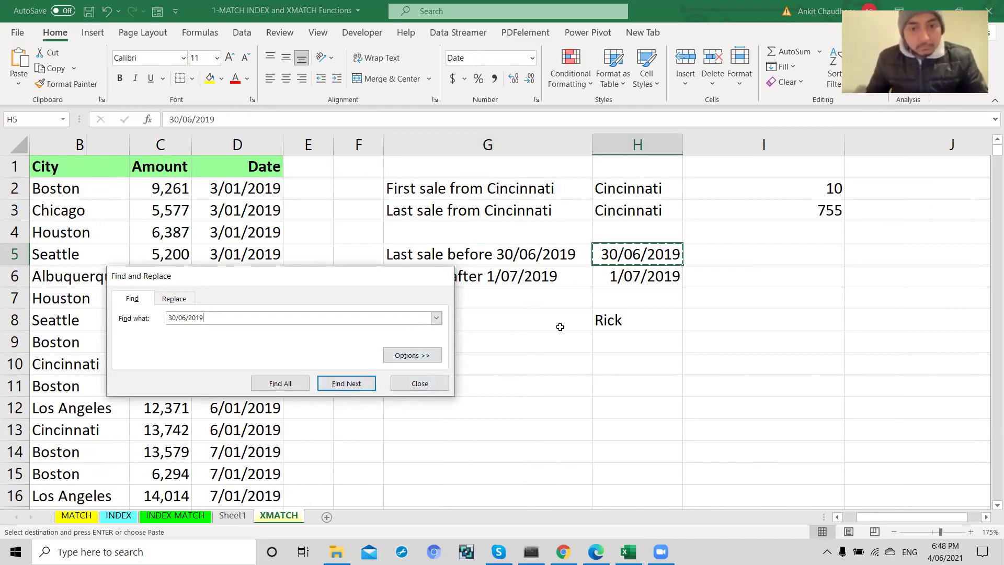
{"action": "key", "text": "Escape"}
{"action": "key", "text": "Escape"}
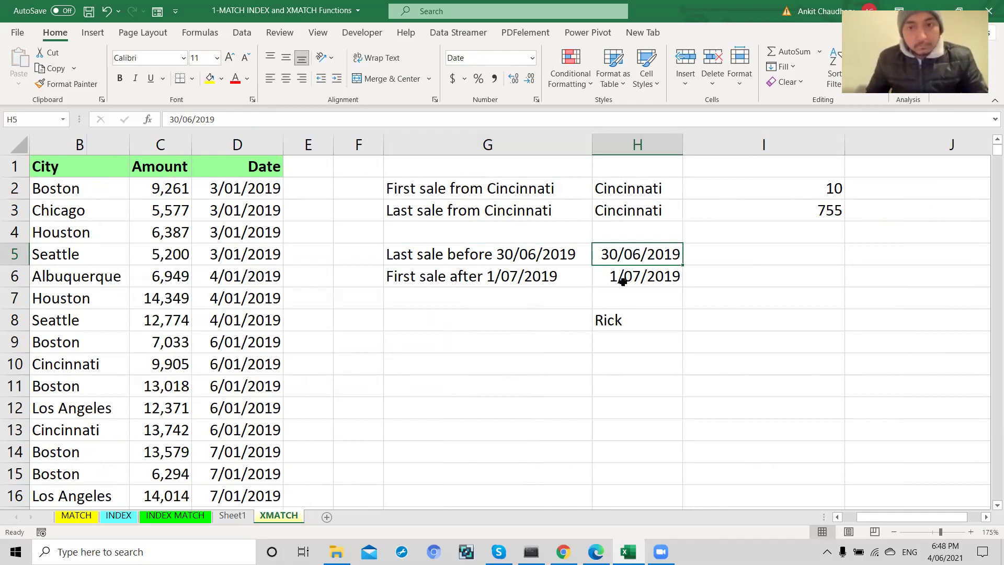
Repeat the search for 30/06/2019, stepping through the matches, and close the search dialog
{"action": "key", "text": "ctrl+c"}
{"action": "key", "text": "Escape"}
{"action": "key", "text": "ctrl+f"}
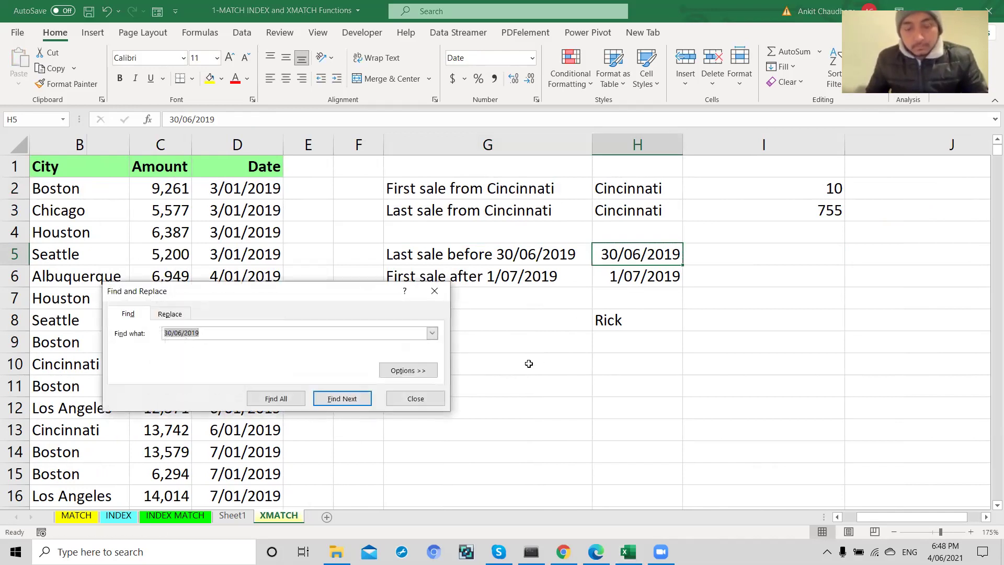
{"action": "left_click", "coordinate": [303, 335]}
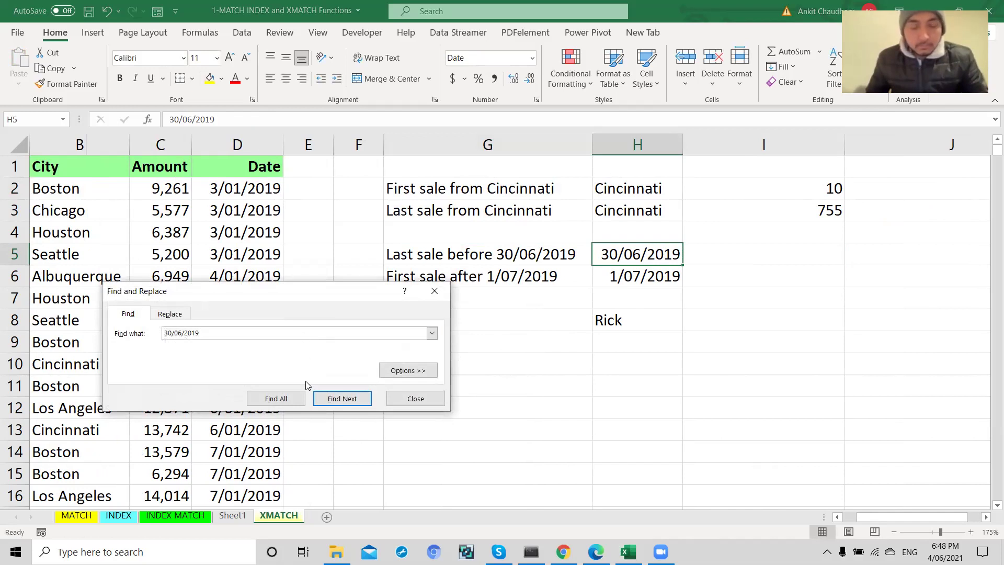
{"action": "left_click", "coordinate": [330, 400]}
{"action": "left_click", "coordinate": [330, 400]}
{"action": "left_click", "coordinate": [334, 400]}
{"action": "left_click", "coordinate": [350, 401]}
{"action": "left_click", "coordinate": [415, 399]}
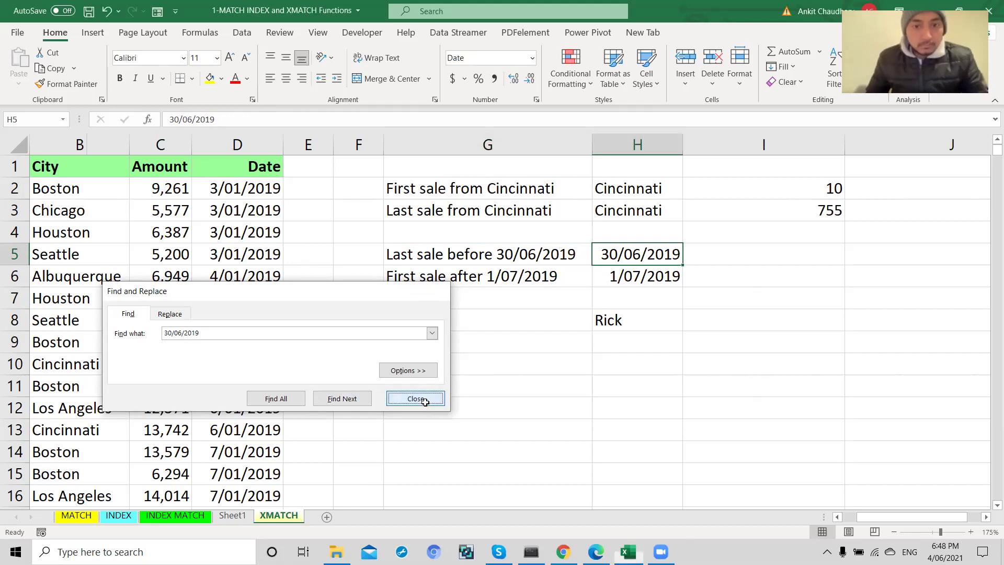
Enter =XMATCH(H5,D:D,-1,1) in I5, using exact match or next smaller item and a first-to-last search
{"action": "left_click", "coordinate": [738, 252]}
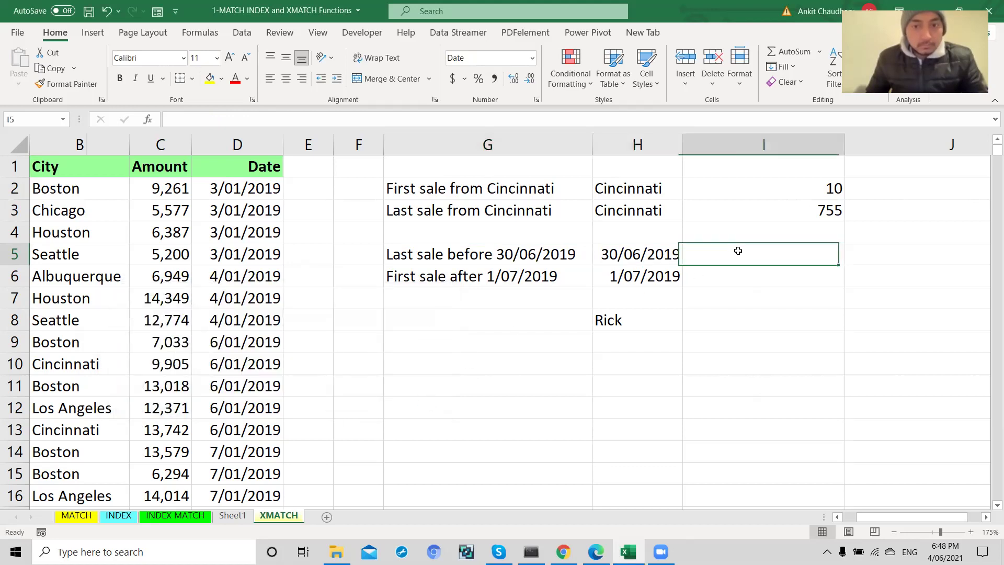
{"action": "double_click", "coordinate": [739, 251]}
{"action": "type", "text": "="}
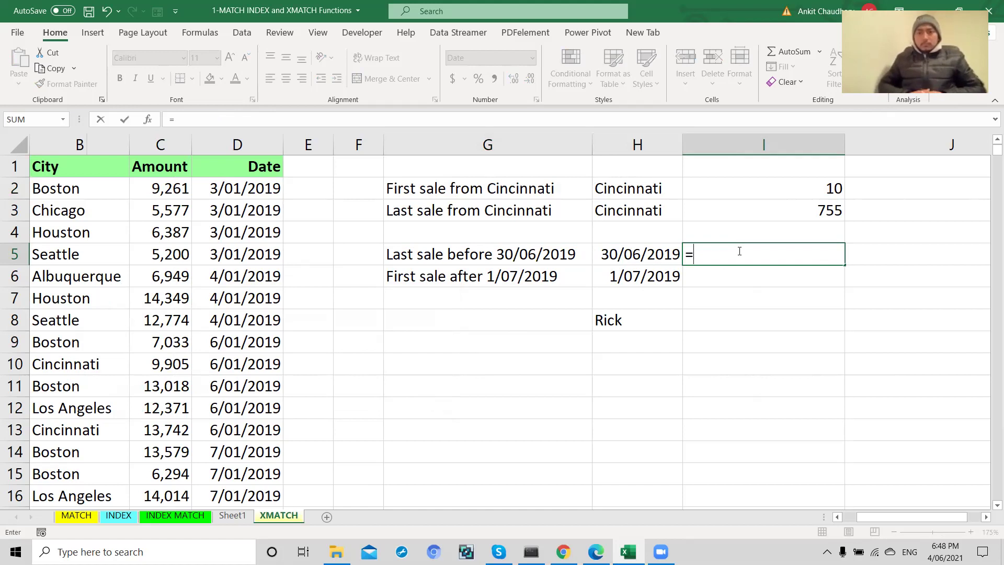
{"action": "type", "text": "xmatch("}
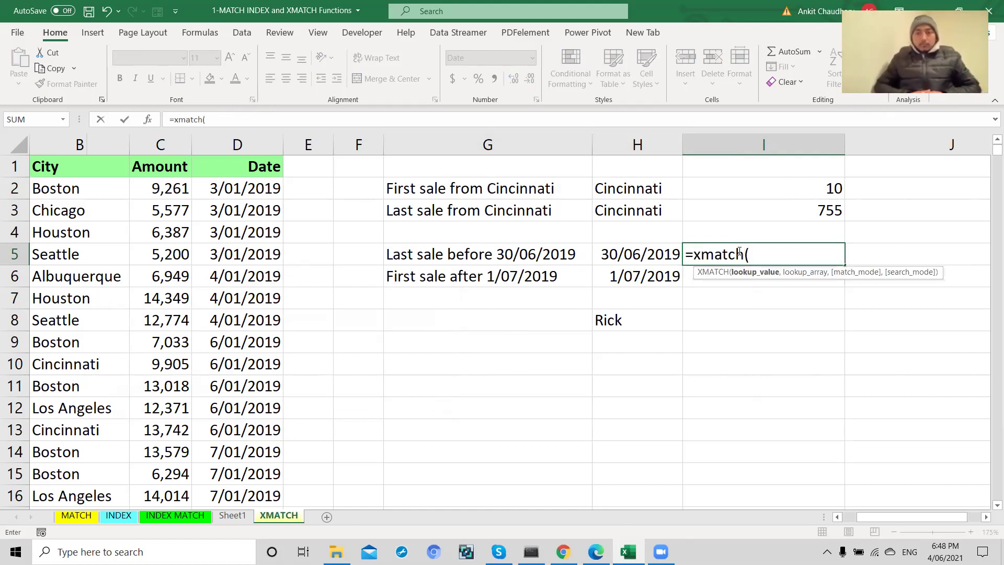
{"action": "left_click", "coordinate": [639, 249]}
{"action": "type", "text": ","}
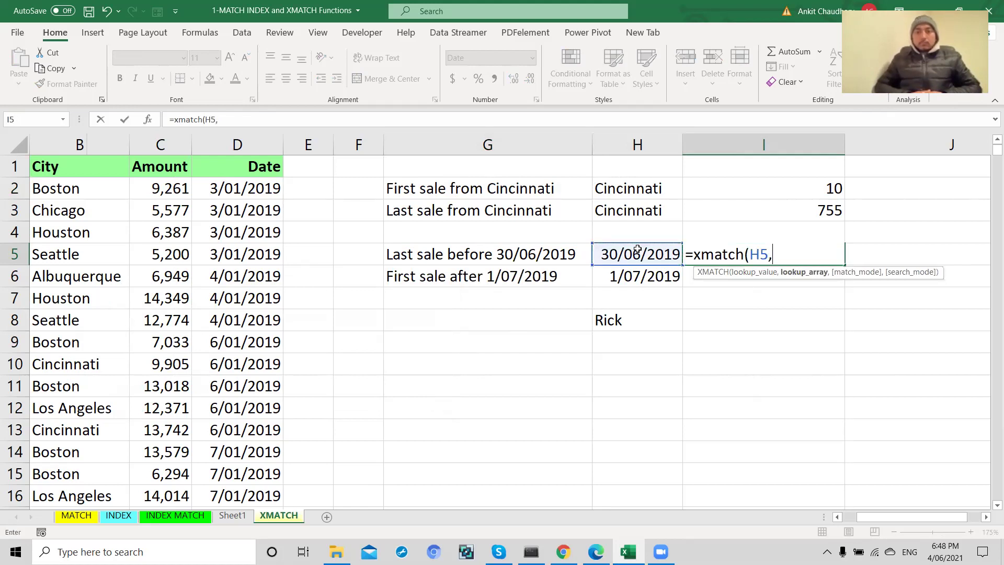
{"action": "left_click", "coordinate": [251, 144]}
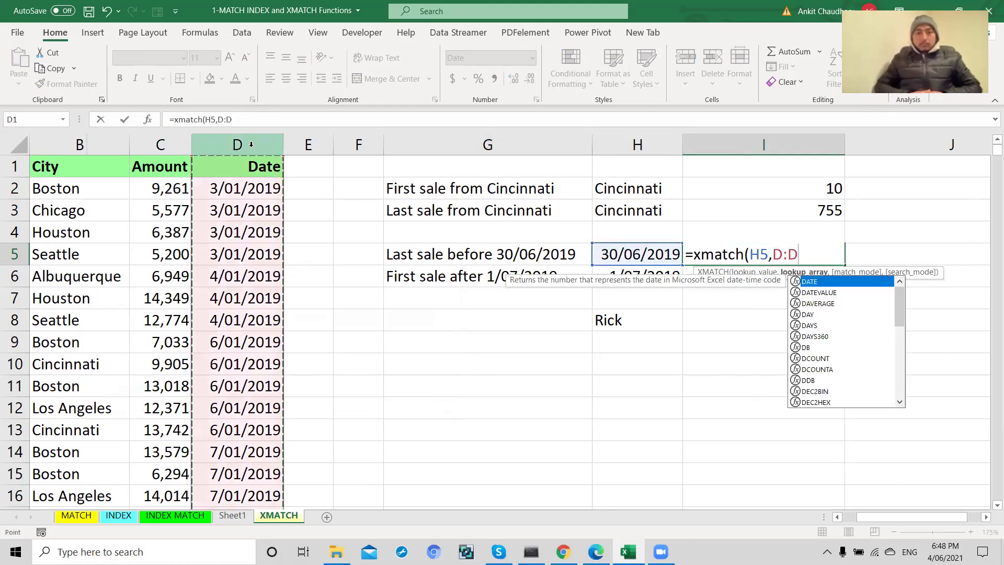
{"action": "type", "text": ","}
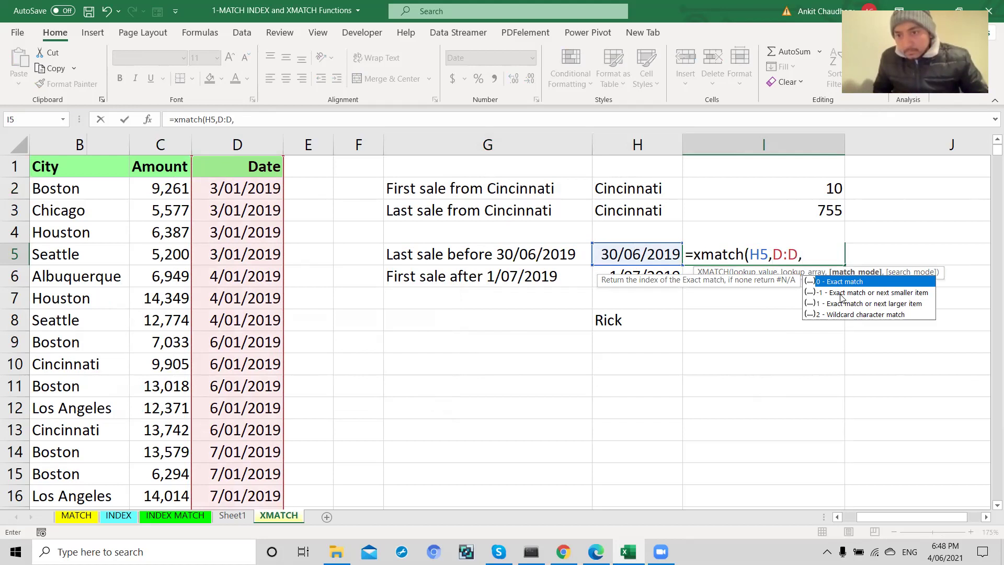
{"action": "type", "text": "-1"}
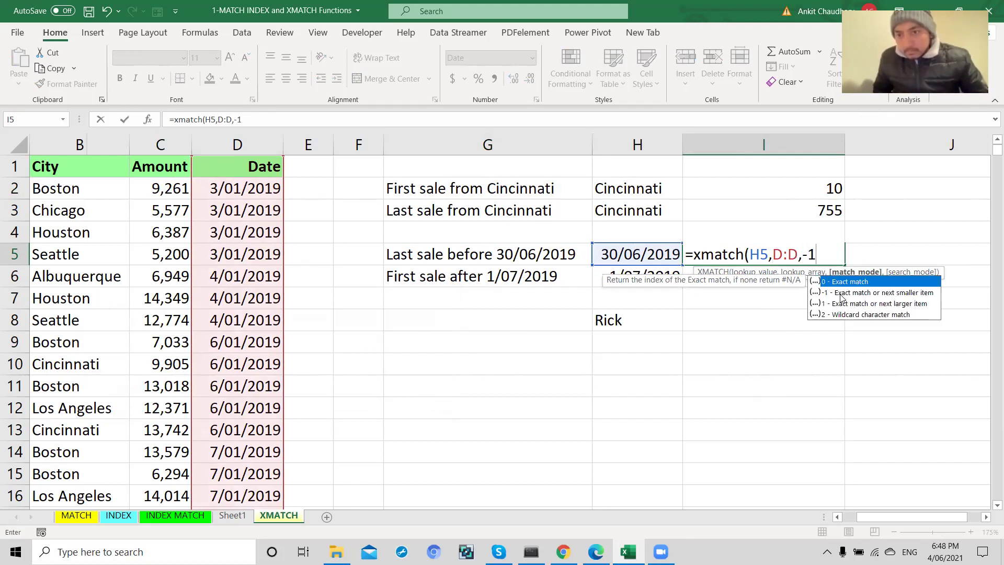
{"action": "type", "text": ","}
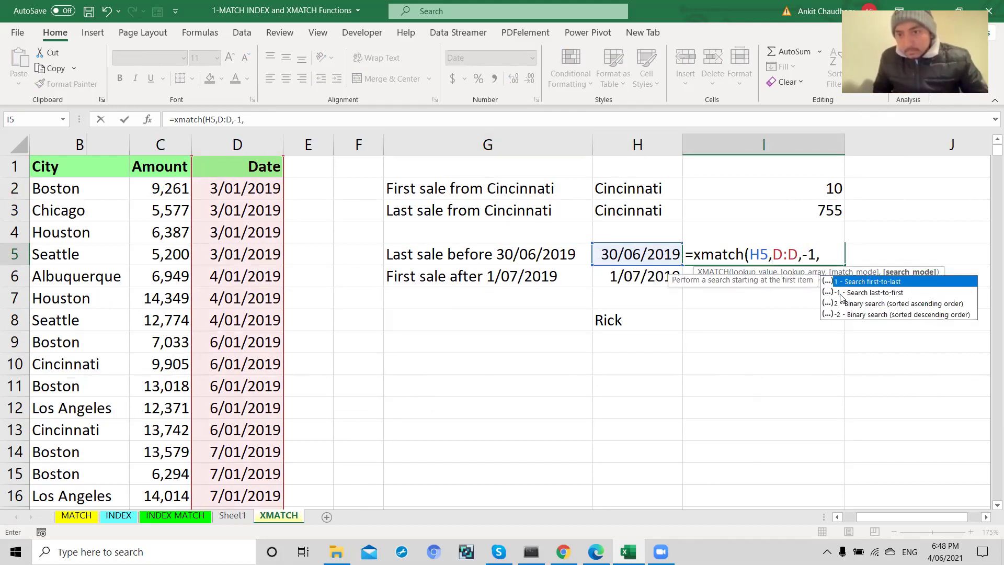
{"action": "type", "text": "1)"}
{"action": "key", "text": "Return"}
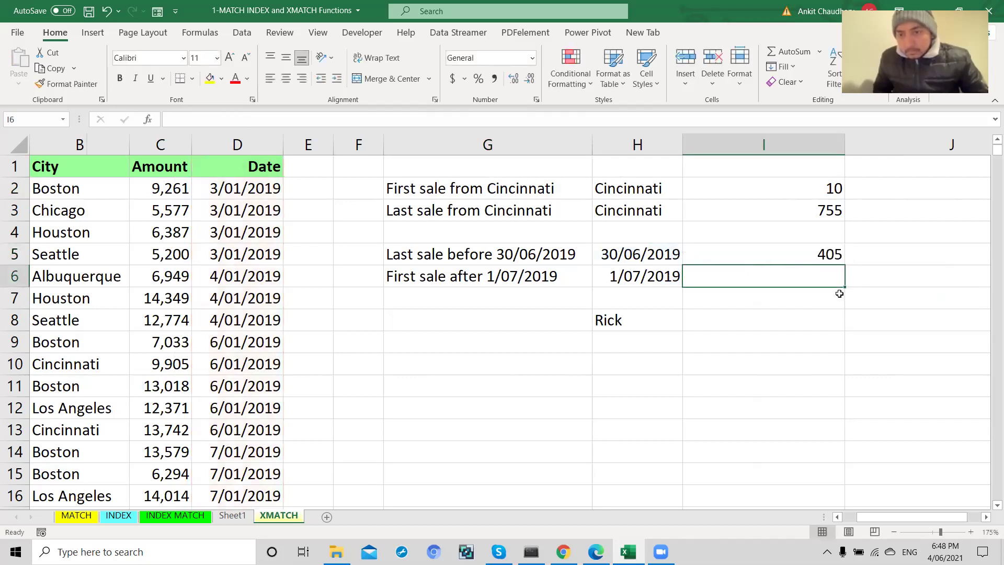
Enter =INDEX(D:D,I5) in J5 to return the date of the last sale before 30/06/2019
{"action": "left_click", "coordinate": [787, 254]}
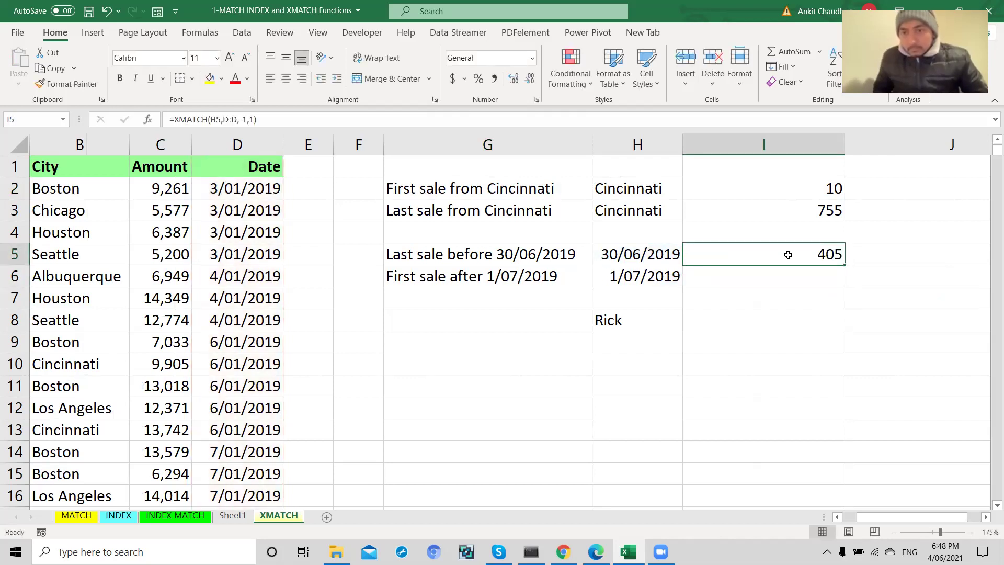
{"action": "left_click", "coordinate": [637, 256]}
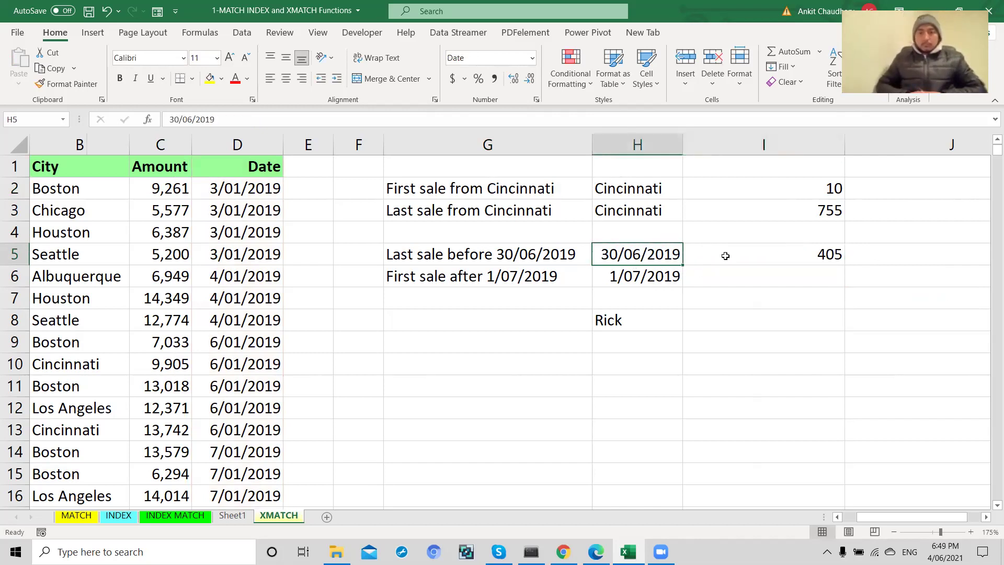
{"action": "left_click", "coordinate": [758, 256]}
{"action": "left_click", "coordinate": [862, 256]}
{"action": "double_click", "coordinate": [865, 257]}
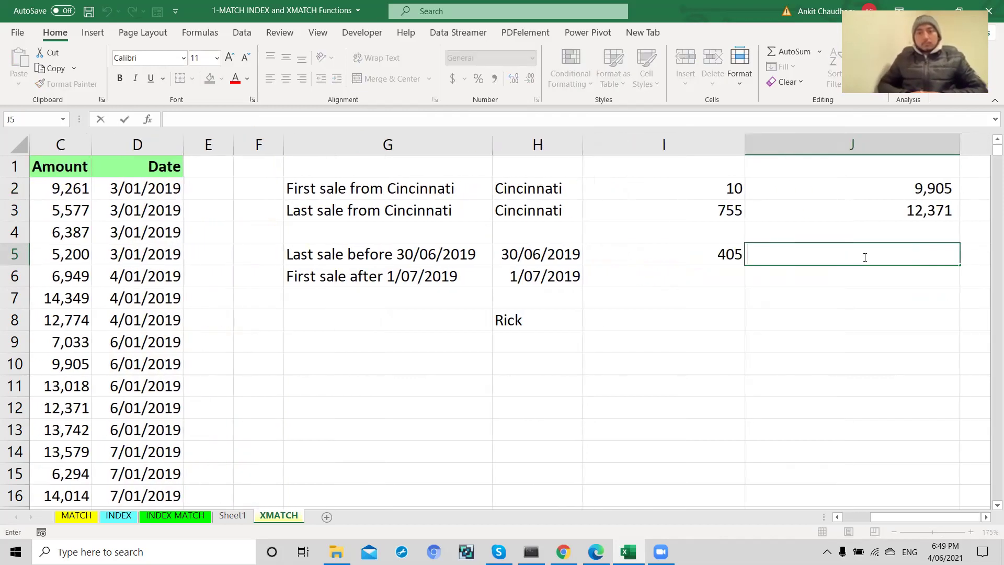
{"action": "type", "text": "=index"}
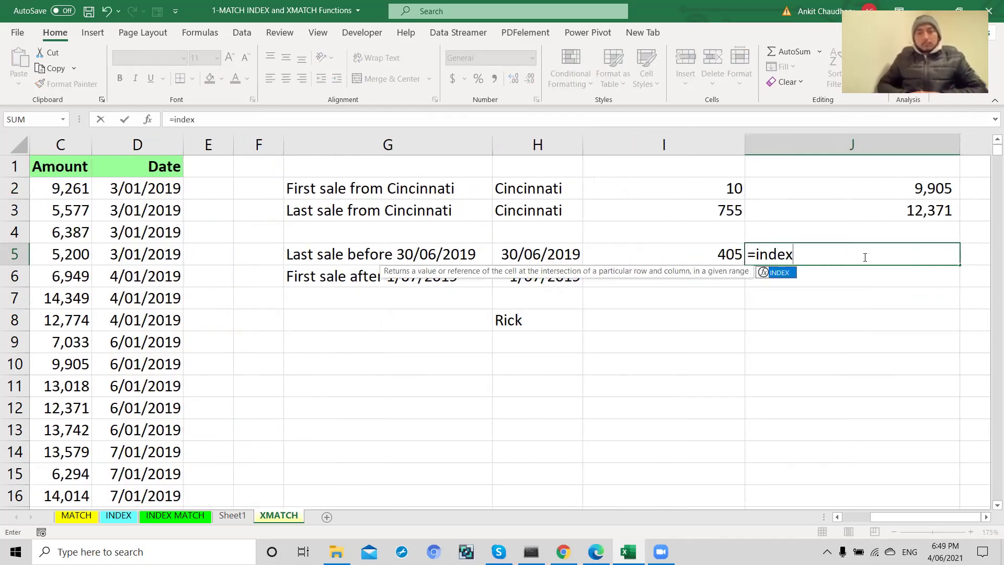
{"action": "type", "text": "(D:D,"}
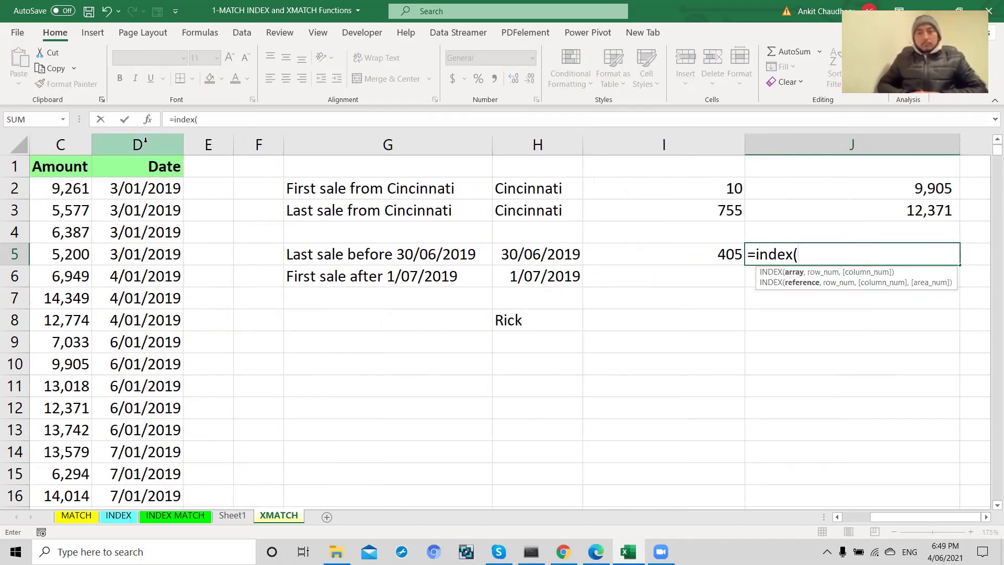
{"action": "left_click", "coordinate": [146, 141]}
{"action": "type", "text": ","}
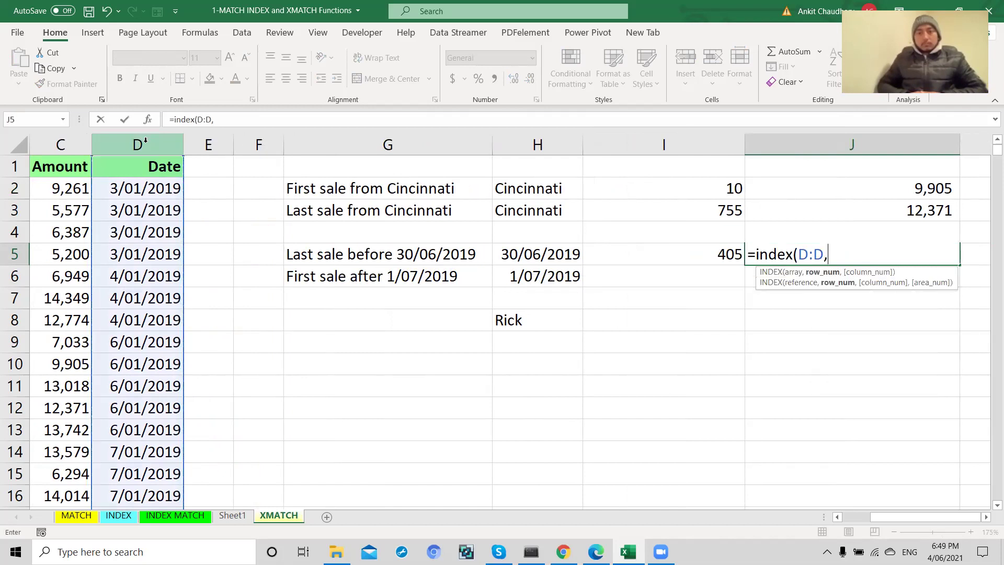
{"action": "left_click", "coordinate": [622, 253]}
{"action": "type", "text": ")"}
{"action": "key", "text": "Return"}
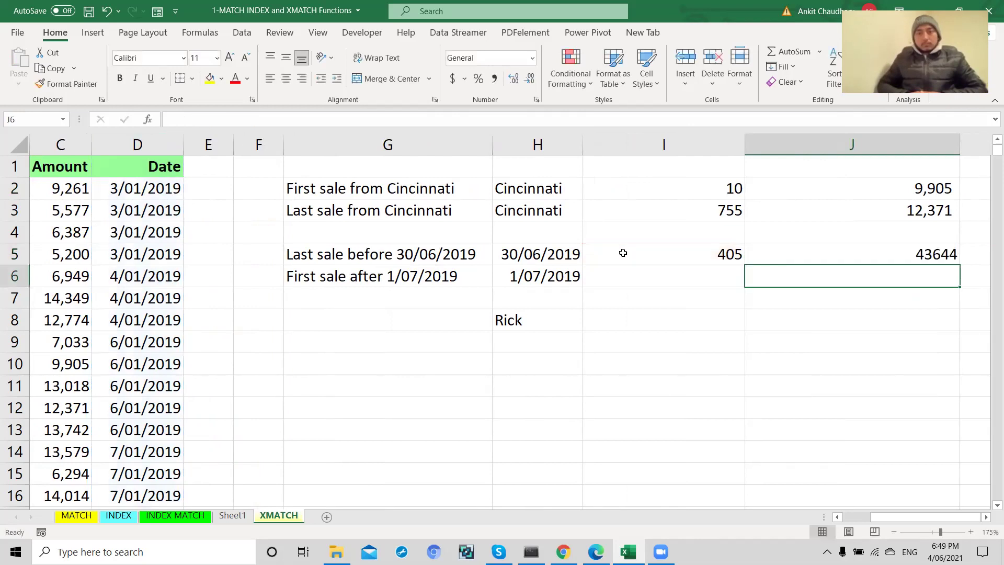
Format the INDEX result in J5 as Short Date
{"action": "left_click", "coordinate": [764, 258]}
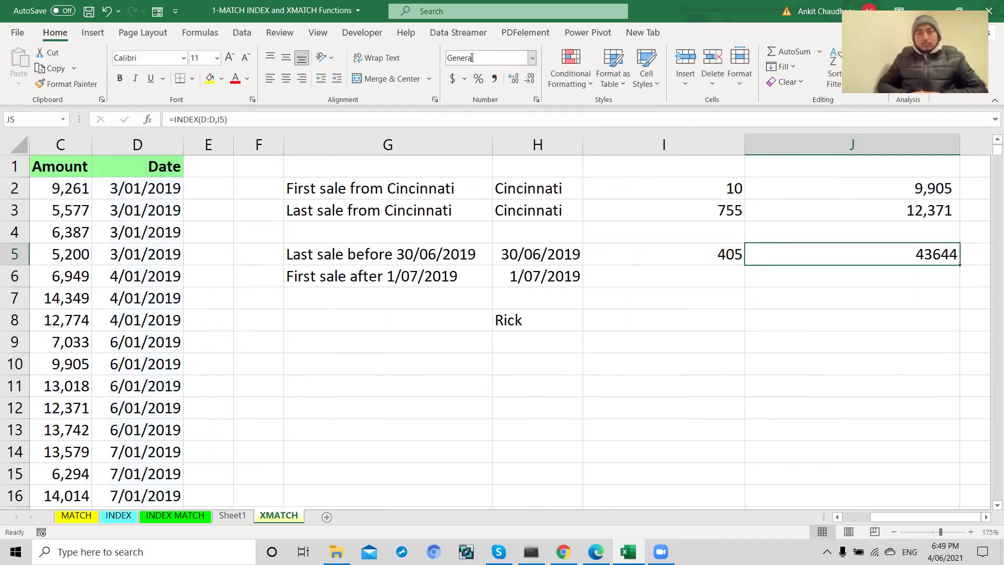
{"action": "left_click", "coordinate": [532, 57]}
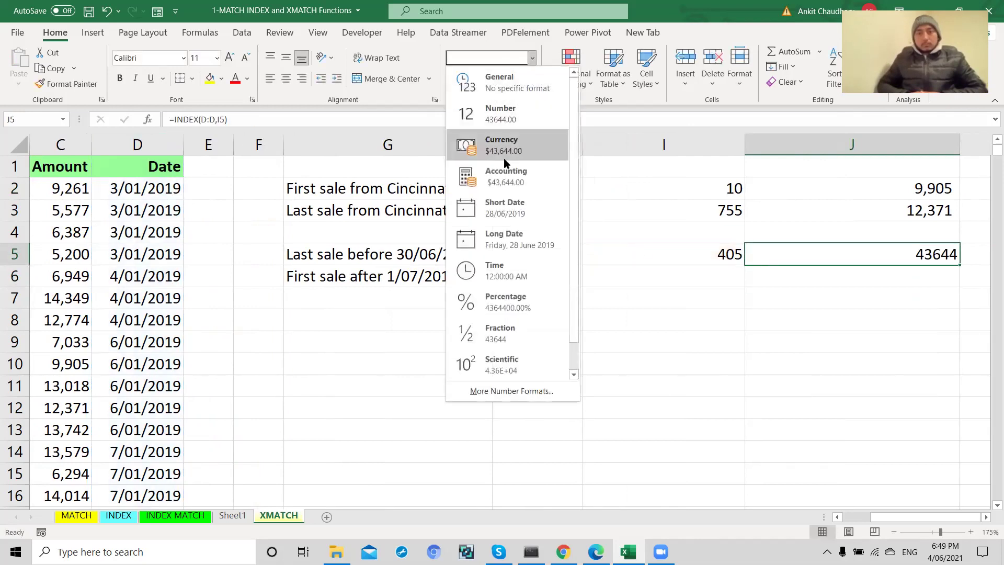
{"action": "left_click", "coordinate": [504, 212]}
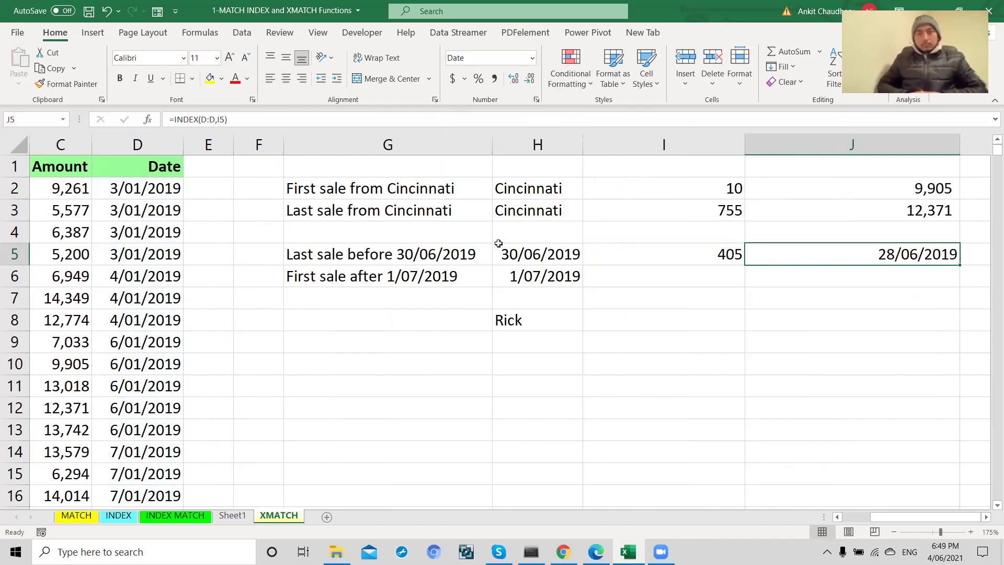
Compare the row 5 question and lookup date with the returned date, and fill J5 with yellow
{"action": "left_click", "coordinate": [415, 258]}
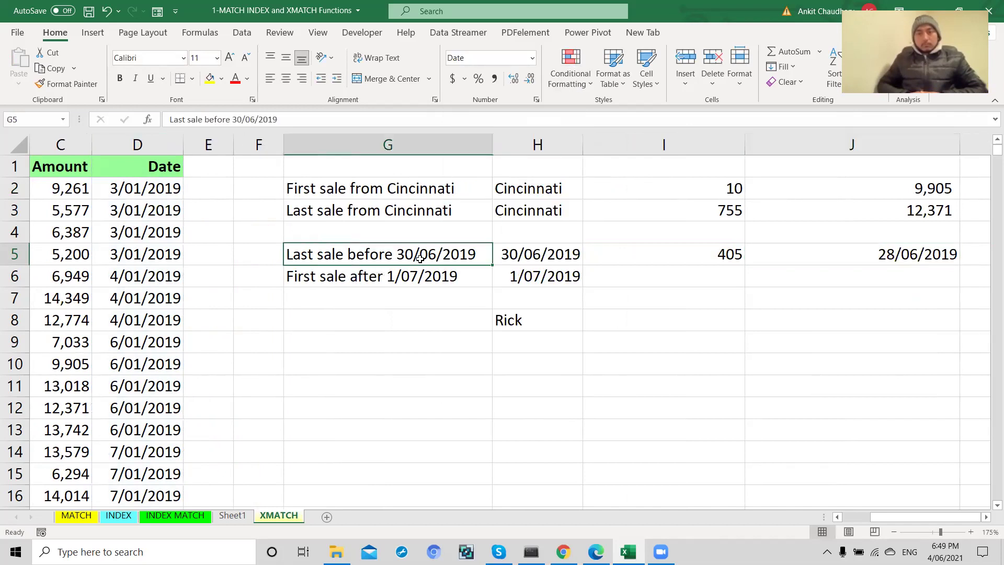
{"action": "left_click", "coordinate": [549, 259]}
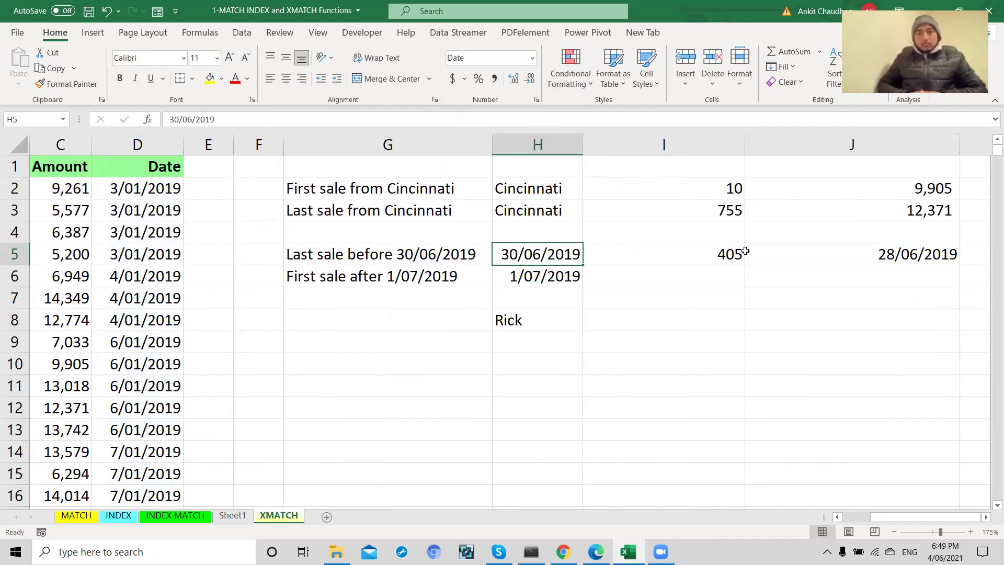
{"action": "left_click", "coordinate": [884, 253]}
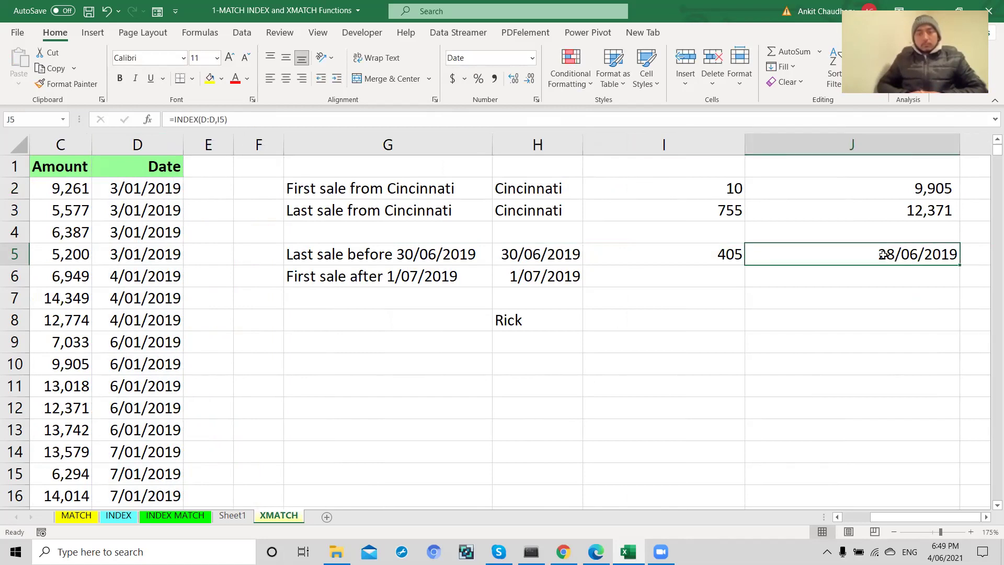
{"action": "left_click", "coordinate": [210, 78]}
Check the late-June sale dates around row 405 of the Date column against the row 5 lookup results, and return to J5
{"action": "left_click", "coordinate": [707, 259]}
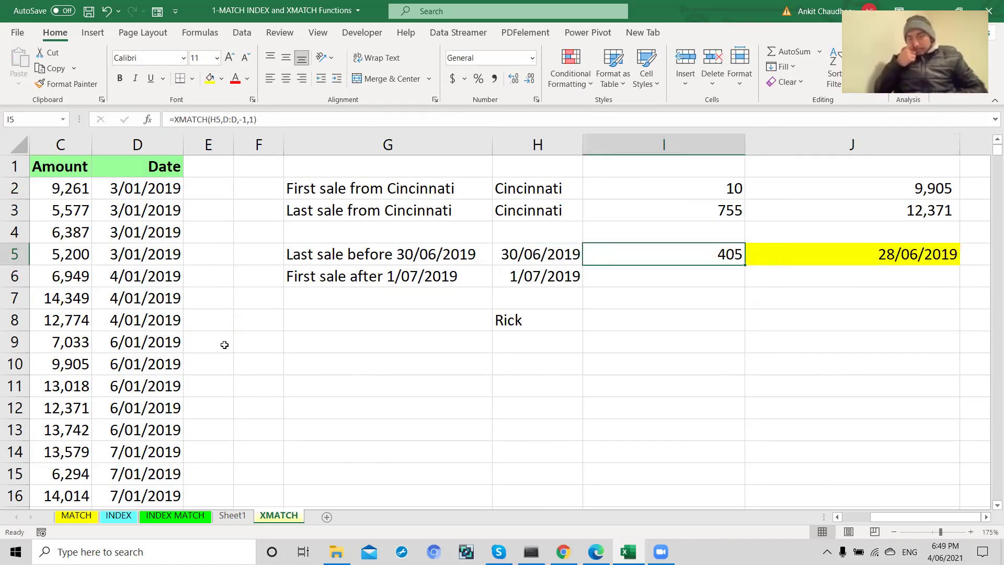
{"action": "scroll", "coordinate": [224, 344], "scroll_direction": "left", "scroll_amount": 3}
{"action": "scroll", "coordinate": [224, 344], "scroll_direction": "down", "scroll_amount": 7}
{"action": "scroll", "coordinate": [224, 347], "scroll_direction": "up", "scroll_amount": 7}
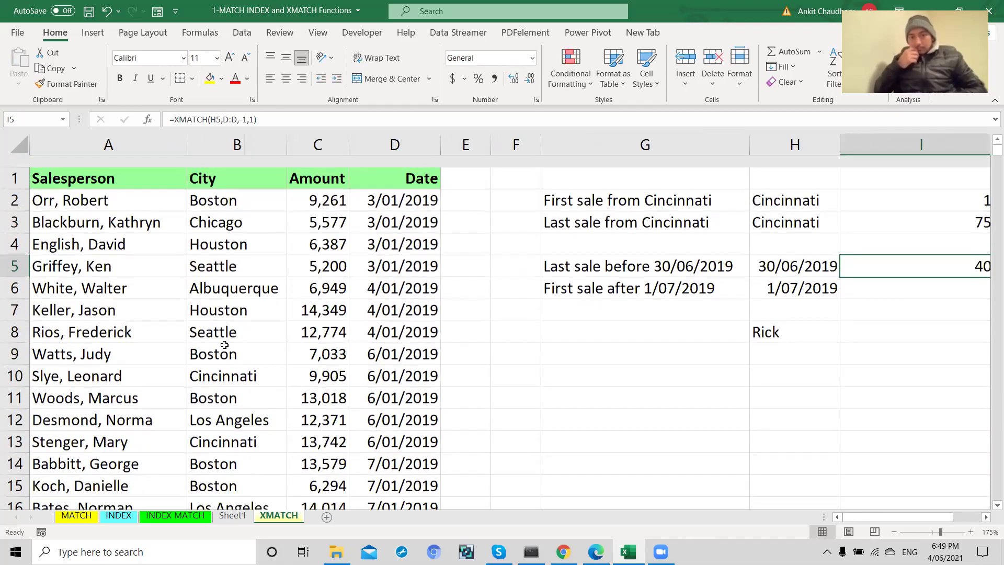
{"action": "left_click", "coordinate": [800, 257]}
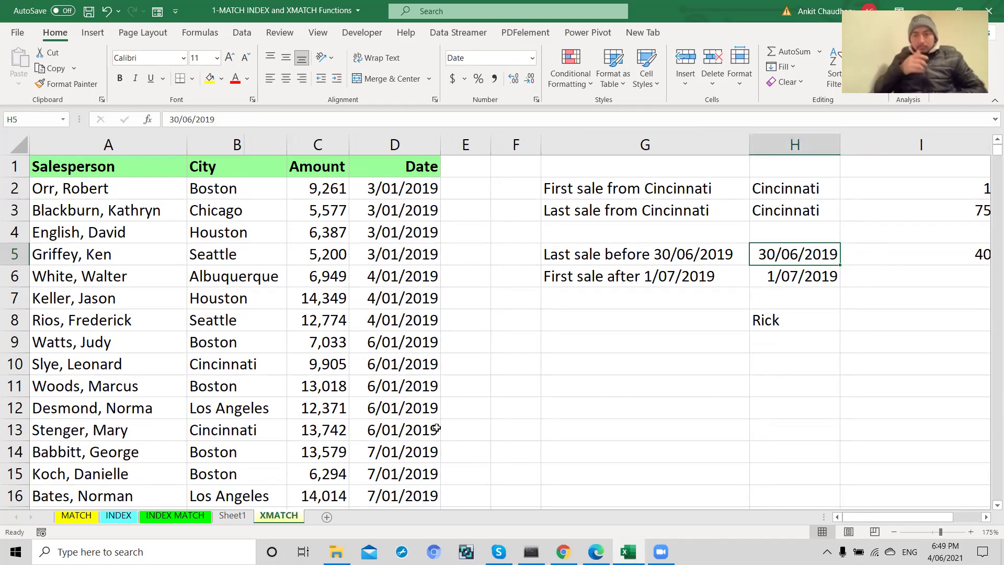
{"action": "scroll", "coordinate": [437, 428], "scroll_direction": "right", "scroll_amount": 1}
{"action": "scroll", "coordinate": [436, 427], "scroll_direction": "left", "scroll_amount": 1}
{"action": "scroll", "coordinate": [437, 428], "scroll_direction": "down", "scroll_amount": 20}
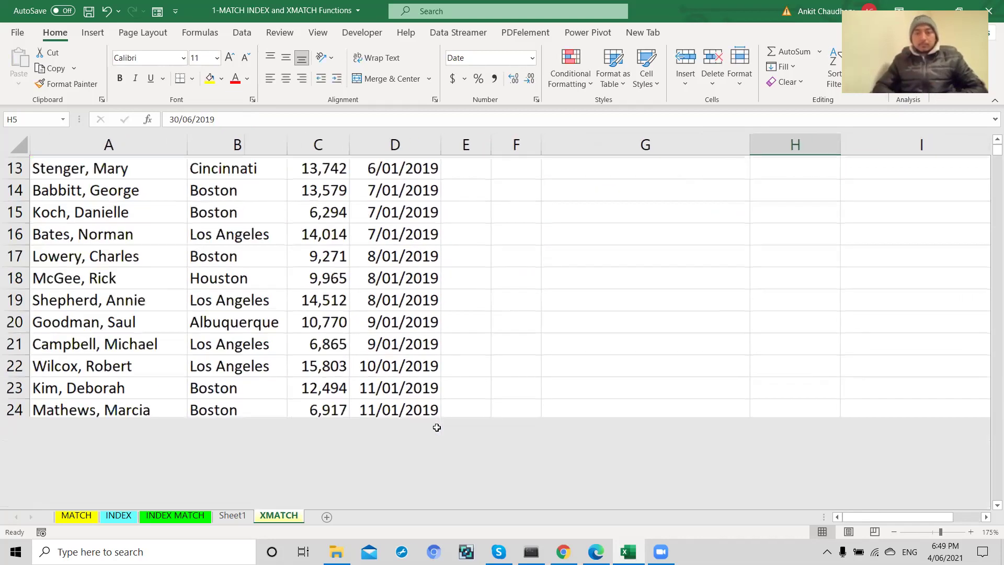
{"action": "scroll", "coordinate": [437, 427], "scroll_direction": "down", "scroll_amount": 20}
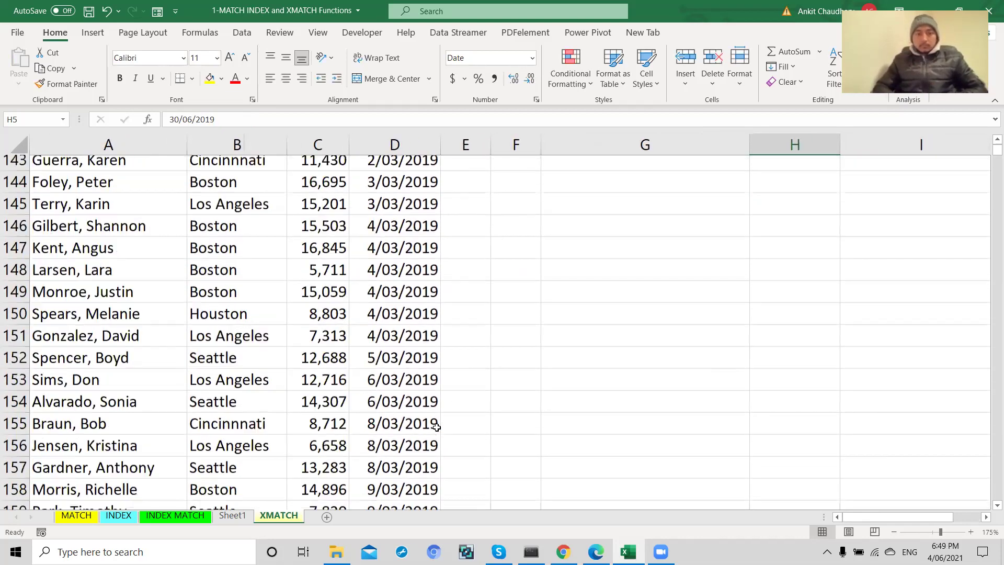
{"action": "scroll", "coordinate": [437, 427], "scroll_direction": "down", "scroll_amount": 20}
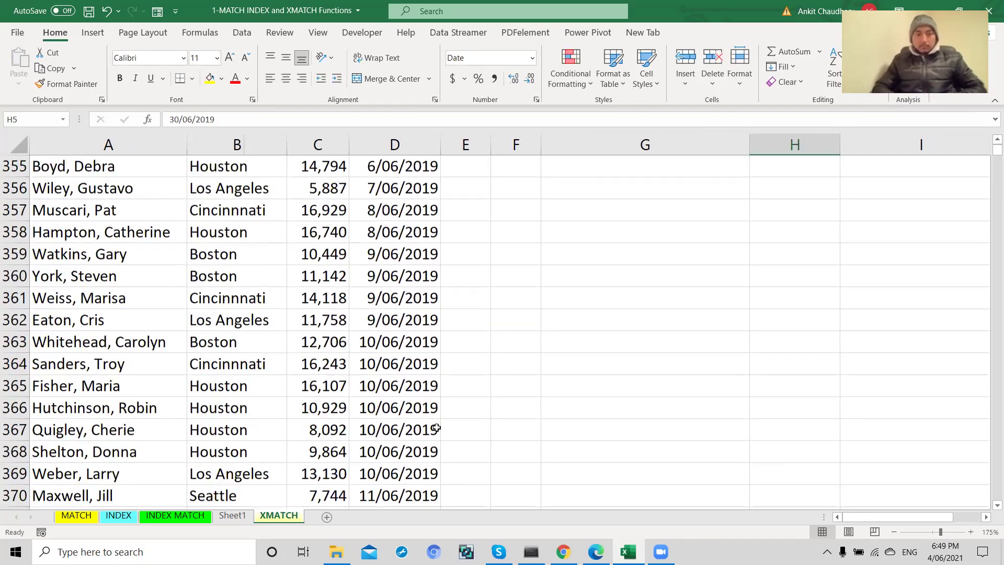
{"action": "scroll", "coordinate": [437, 427], "scroll_direction": "down", "scroll_amount": 6}
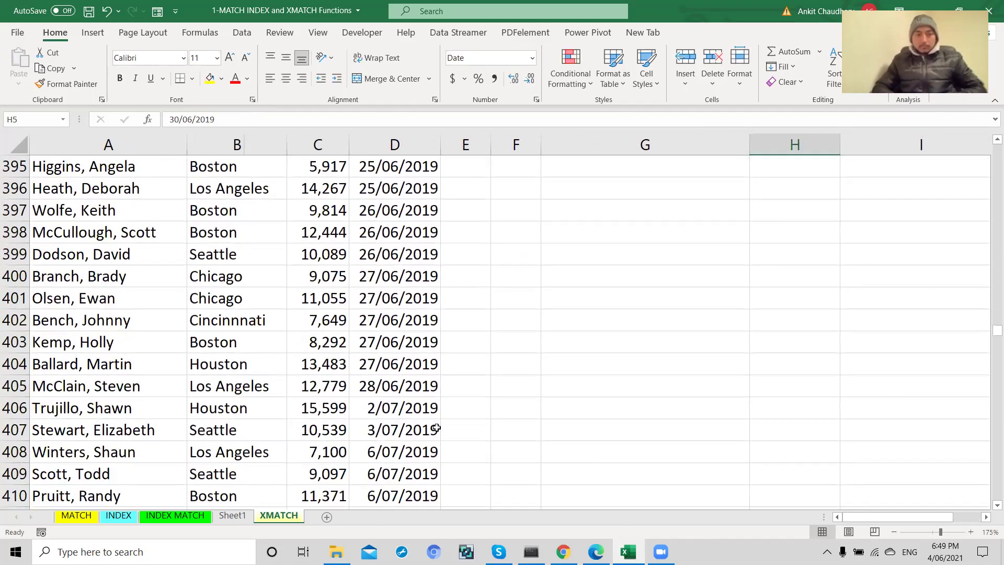
{"action": "left_click", "coordinate": [407, 386]}
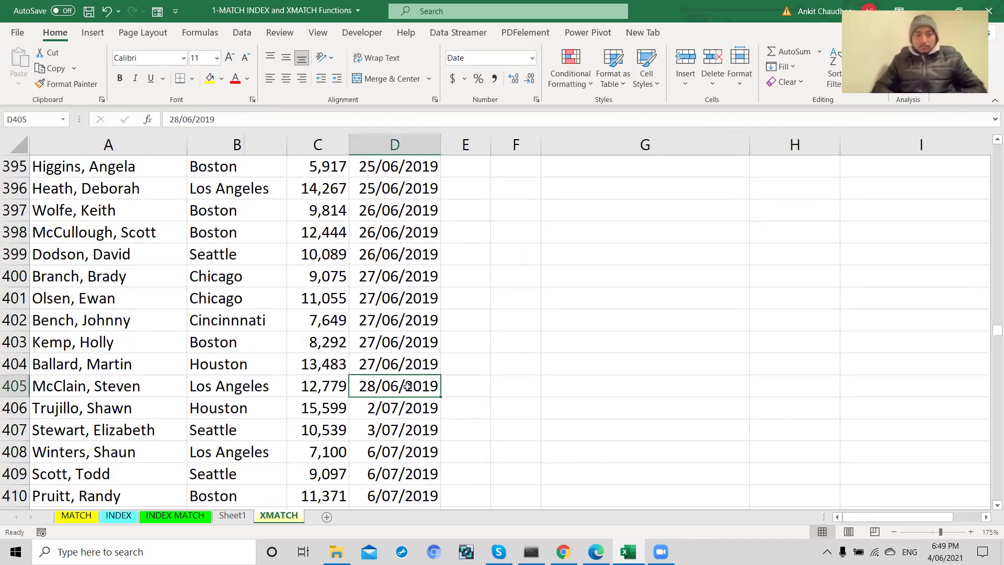
{"action": "left_click", "coordinate": [392, 367]}
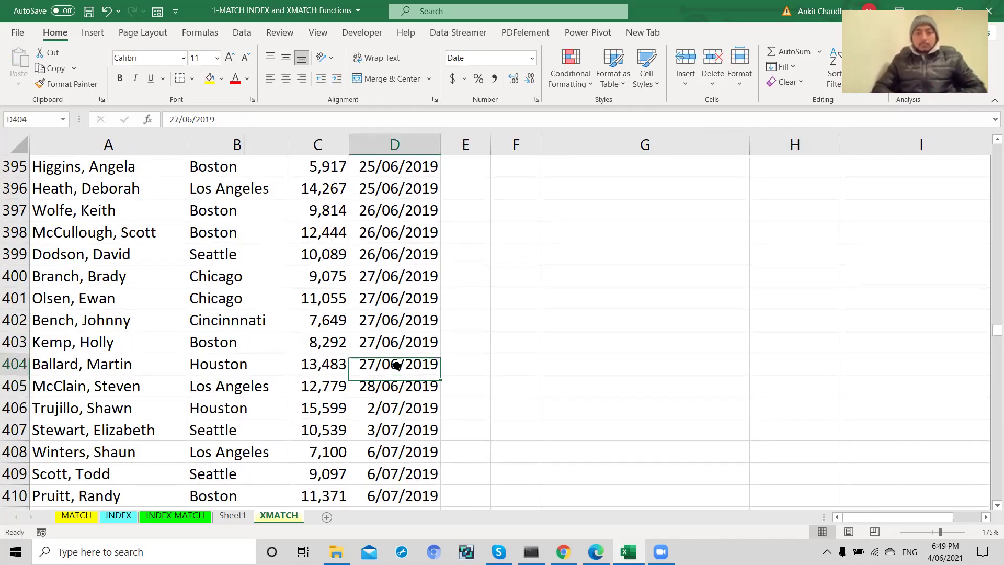
{"action": "left_click", "coordinate": [376, 387]}
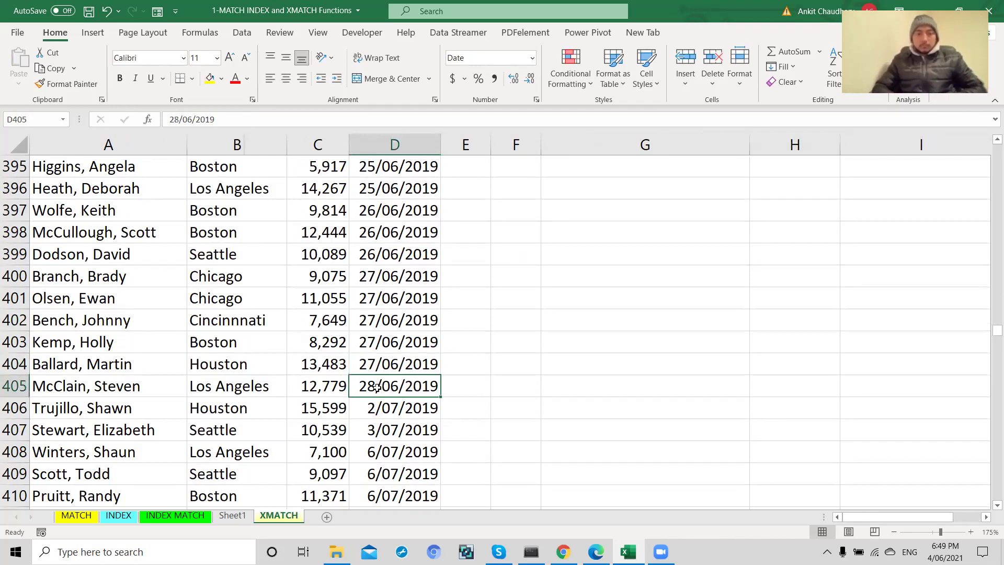
{"action": "left_click", "coordinate": [392, 366]}
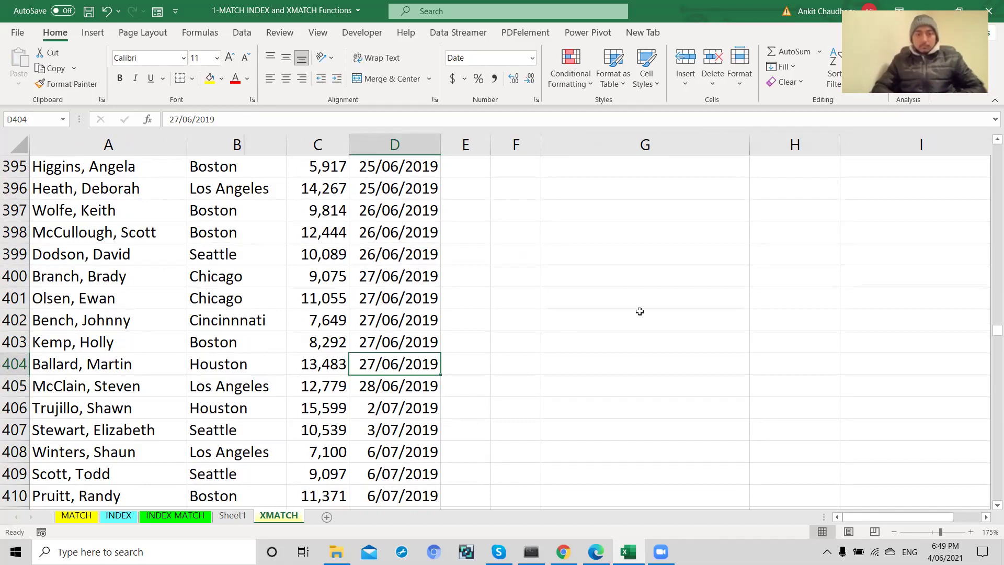
{"action": "left_click_drag", "start_coordinate": [988, 335], "coordinate": [988, 137]}
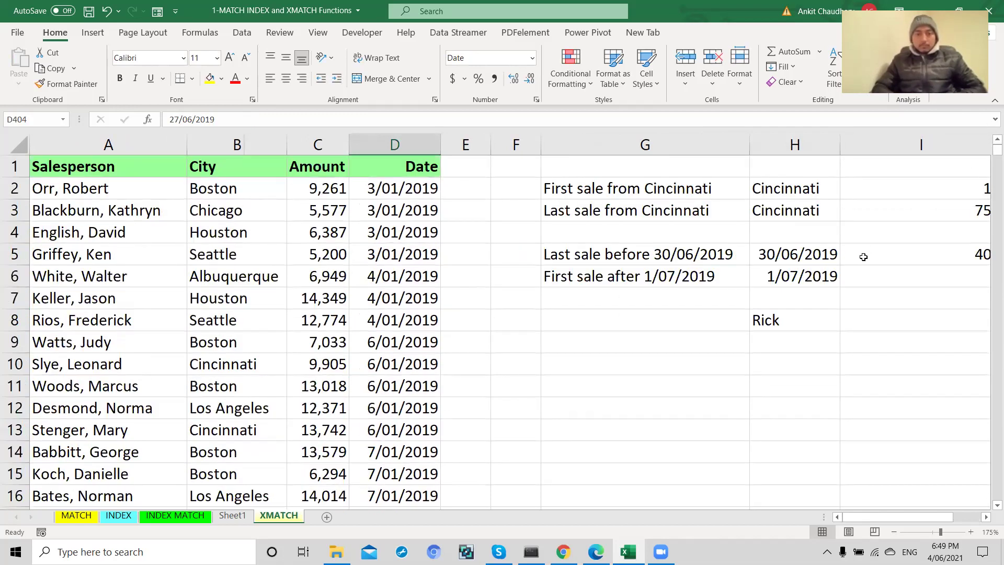
{"action": "left_click", "coordinate": [867, 256]}
{"action": "key", "text": "Right"}
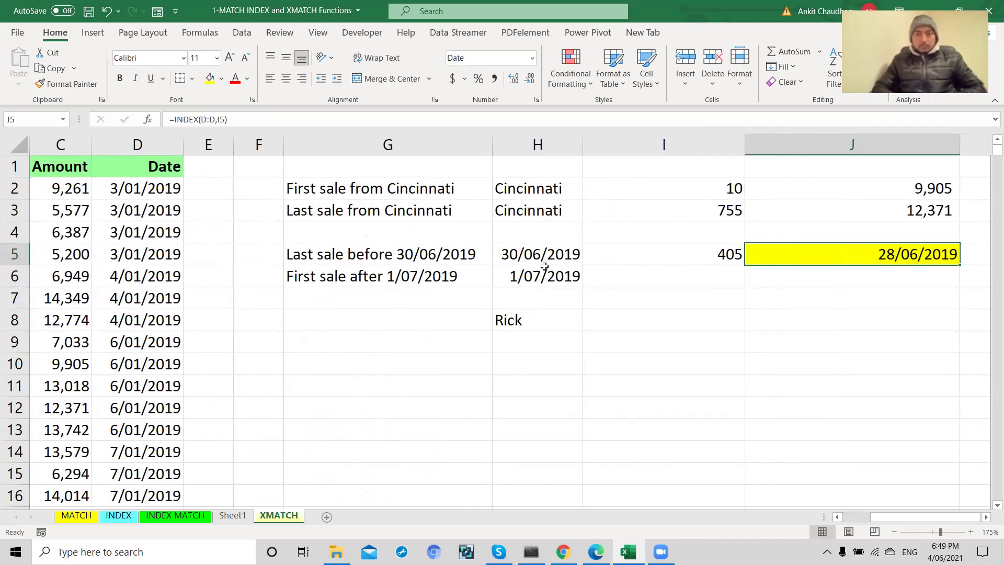
Check the date recorded in sales row 405 against the XMATCH row number in I5 and the 30/06/2019 lookup date
{"action": "left_click", "coordinate": [695, 256]}
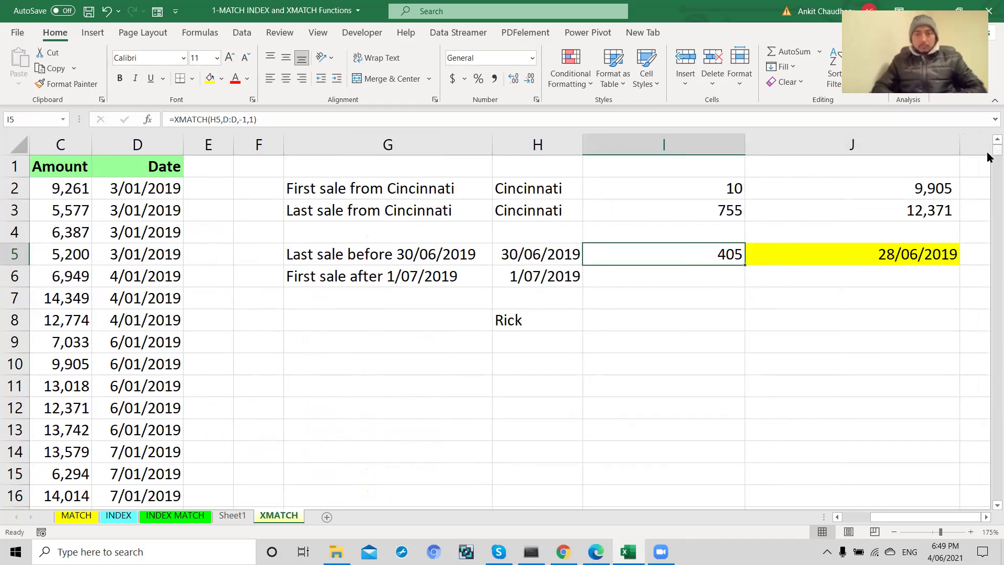
{"action": "scroll", "coordinate": [443, 445], "scroll_direction": "left", "scroll_amount": 2}
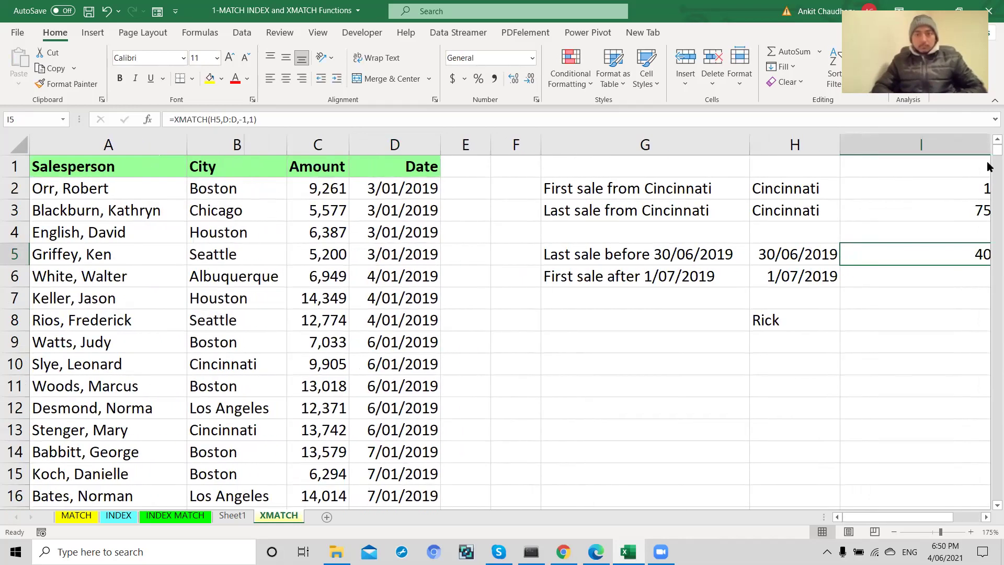
{"action": "left_click", "coordinate": [786, 259]}
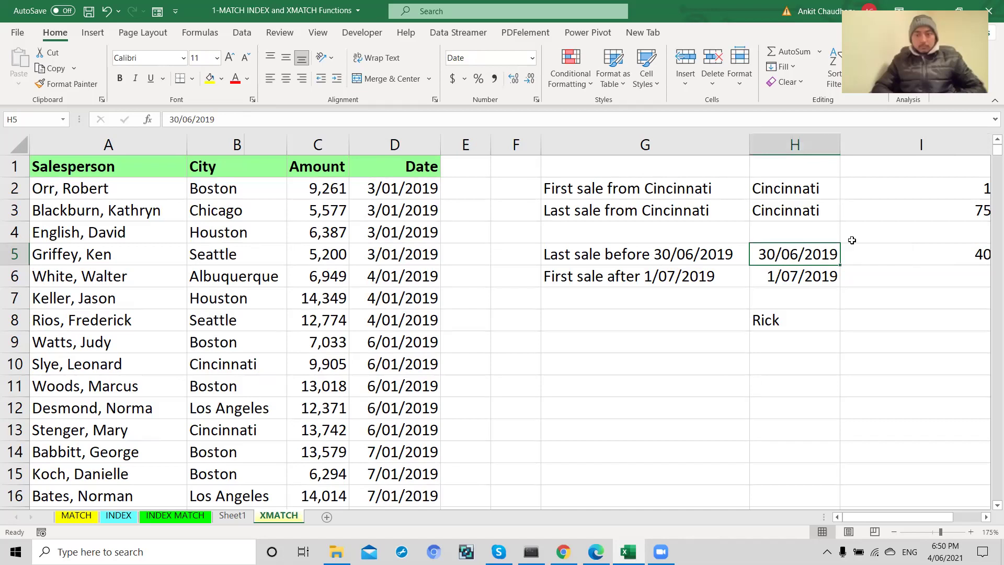
{"action": "left_click_drag", "start_coordinate": [988, 152], "coordinate": [988, 337]}
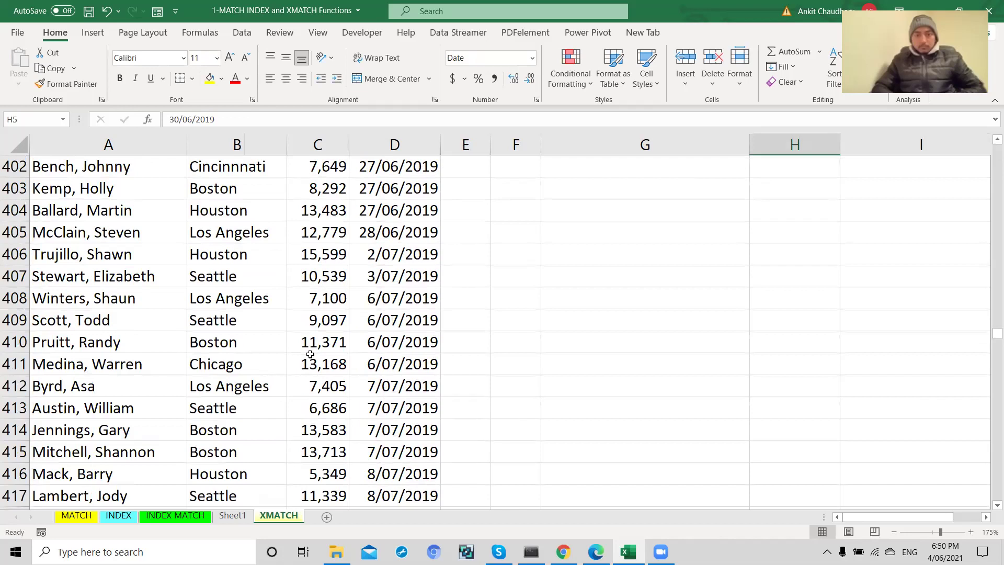
{"action": "left_click", "coordinate": [15, 232]}
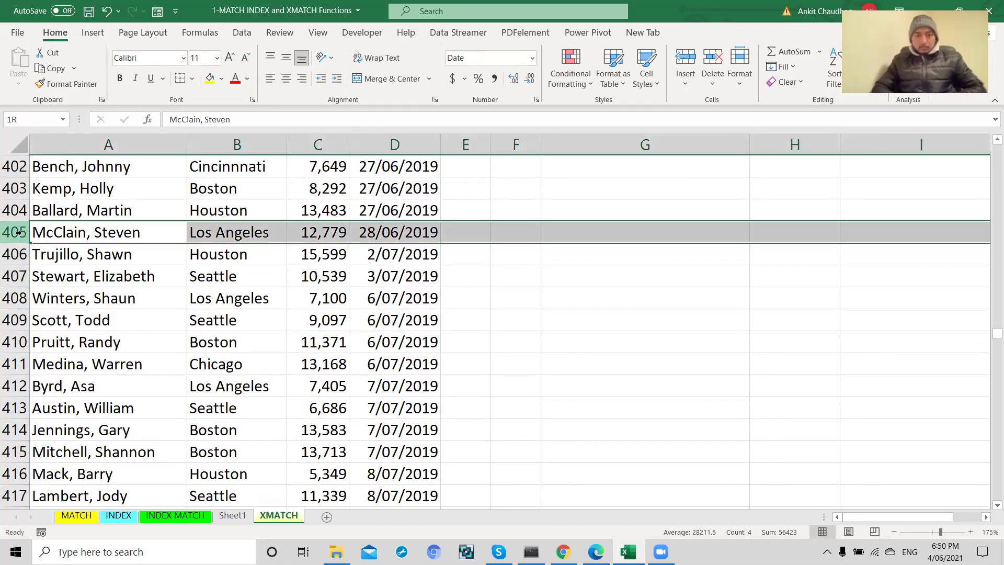
{"action": "left_click", "coordinate": [422, 235]}
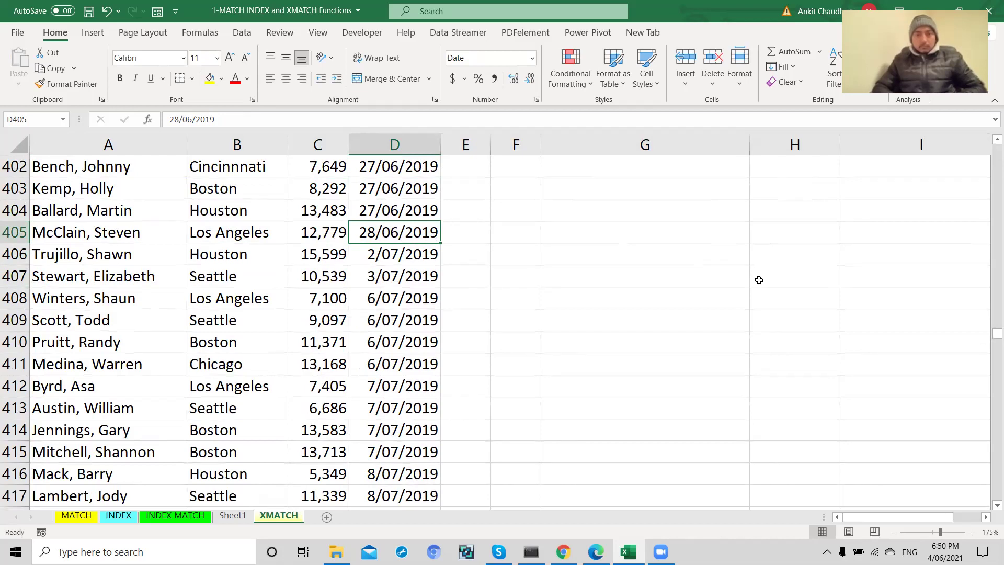
{"action": "left_click_drag", "start_coordinate": [997, 334], "coordinate": [939, 151]}
Compare the lookup date in H5 with the XMATCH result in I5 and the INDEX result in J5
{"action": "left_click", "coordinate": [772, 260]}
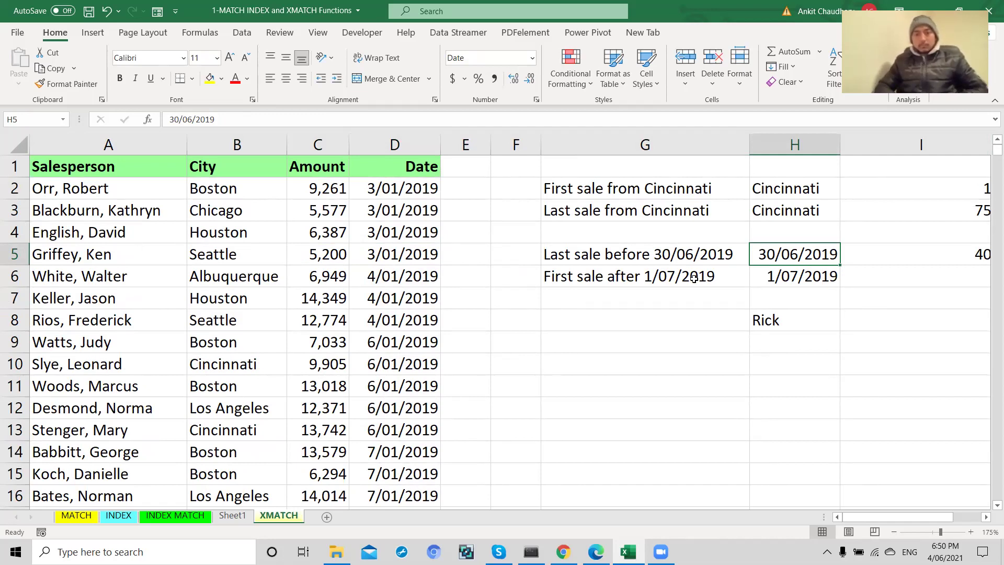
{"action": "left_click", "coordinate": [936, 253]}
{"action": "left_click", "coordinate": [784, 255]}
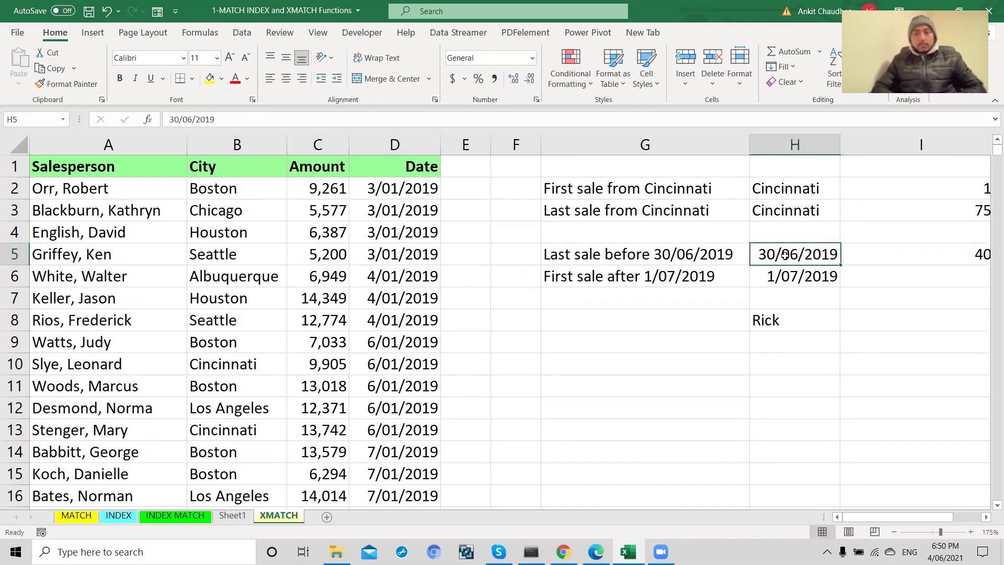
{"action": "scroll", "coordinate": [785, 255], "scroll_direction": "right", "scroll_amount": 3}
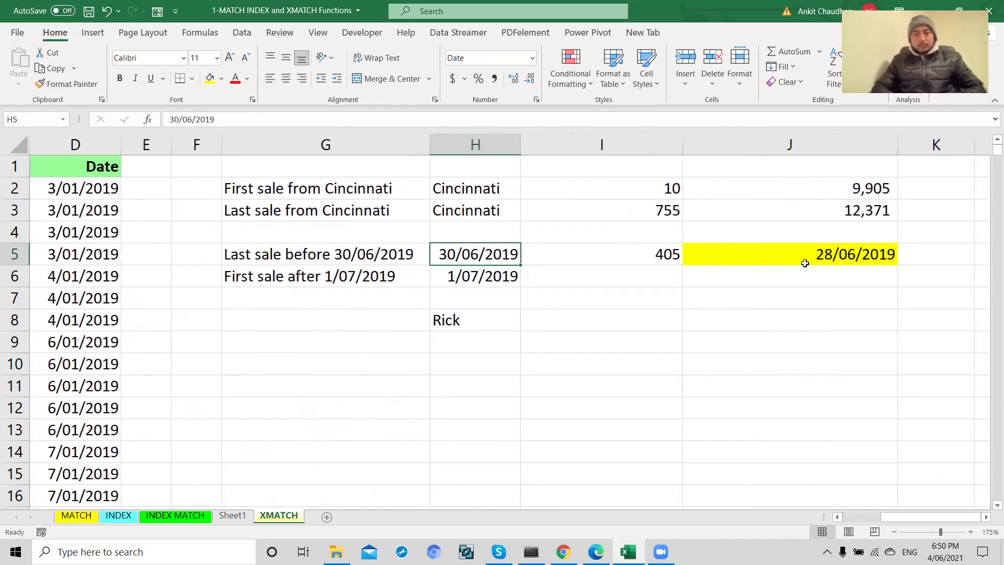
{"action": "left_click", "coordinate": [642, 256]}
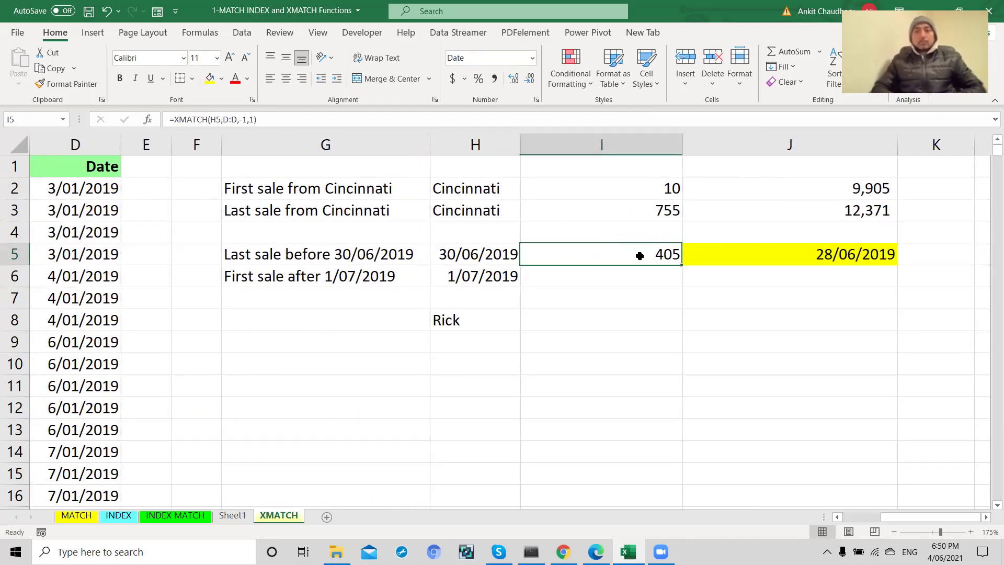
{"action": "left_click", "coordinate": [786, 261]}
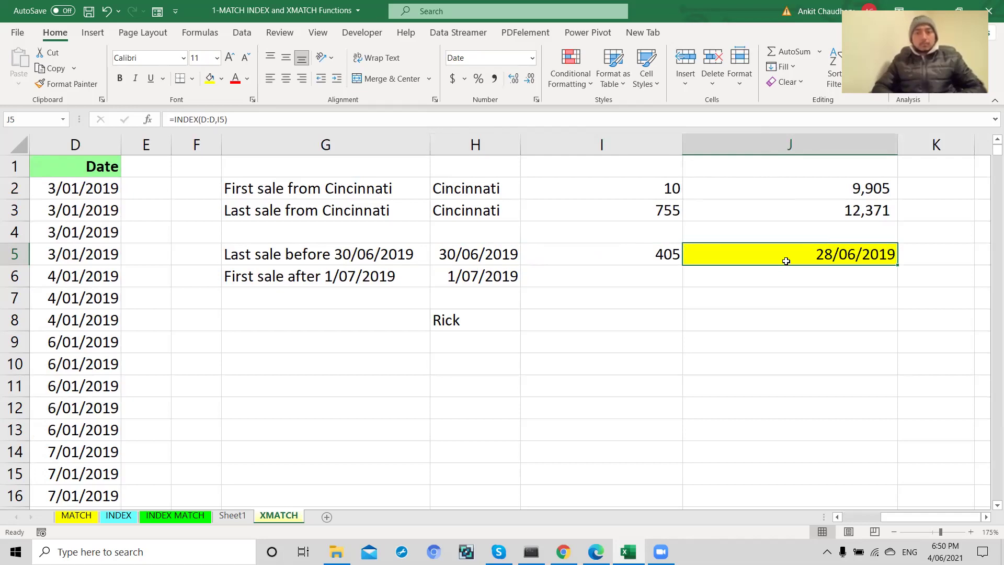
{"action": "scroll", "coordinate": [786, 261], "scroll_direction": "left", "scroll_amount": 2}
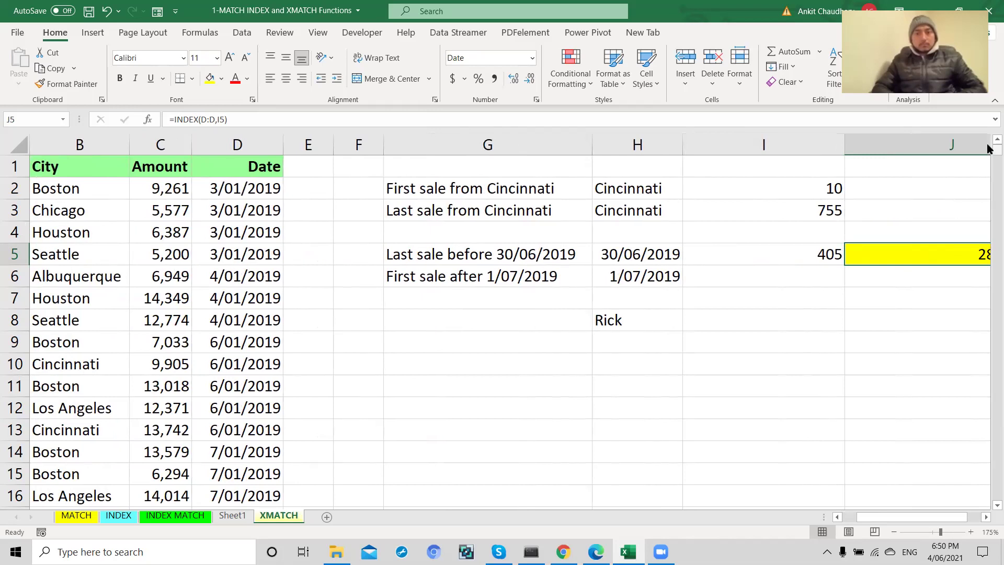
{"action": "scroll", "coordinate": [607, 320], "scroll_direction": "left", "scroll_amount": 1}
{"action": "left_click", "coordinate": [784, 252]}
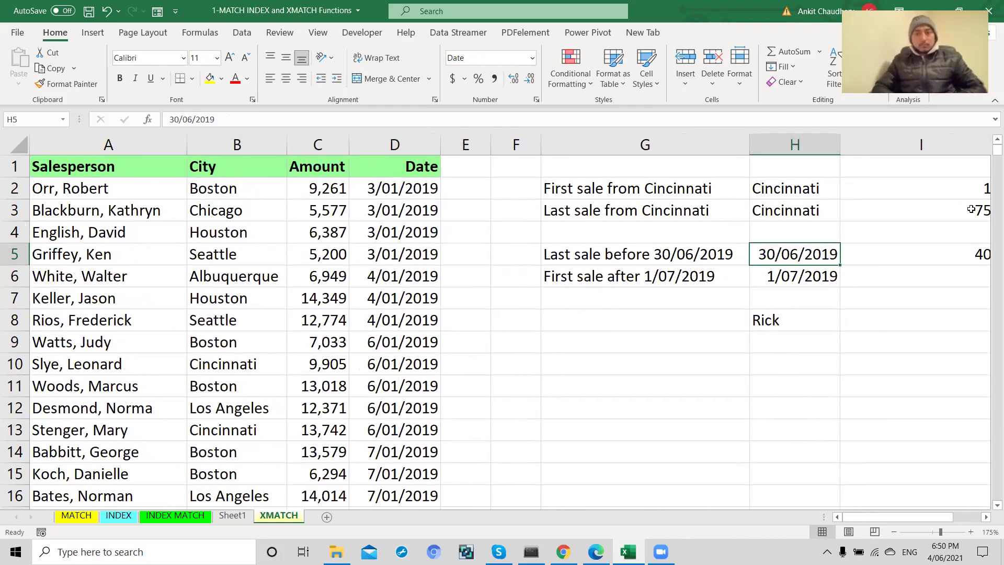
Examine the sale dates from late May to early July 2019 in the Date column, and return to row 1
{"action": "scroll", "coordinate": [850, 293], "scroll_direction": "right", "scroll_amount": 1}
{"action": "scroll", "coordinate": [850, 293], "scroll_direction": "left", "scroll_amount": 1}
{"action": "left_click_drag", "start_coordinate": [988, 151], "coordinate": [982, 291]}
{"action": "scroll", "coordinate": [470, 347], "scroll_direction": "down", "scroll_amount": 3}
{"action": "scroll", "coordinate": [470, 347], "scroll_direction": "down", "scroll_amount": 3}
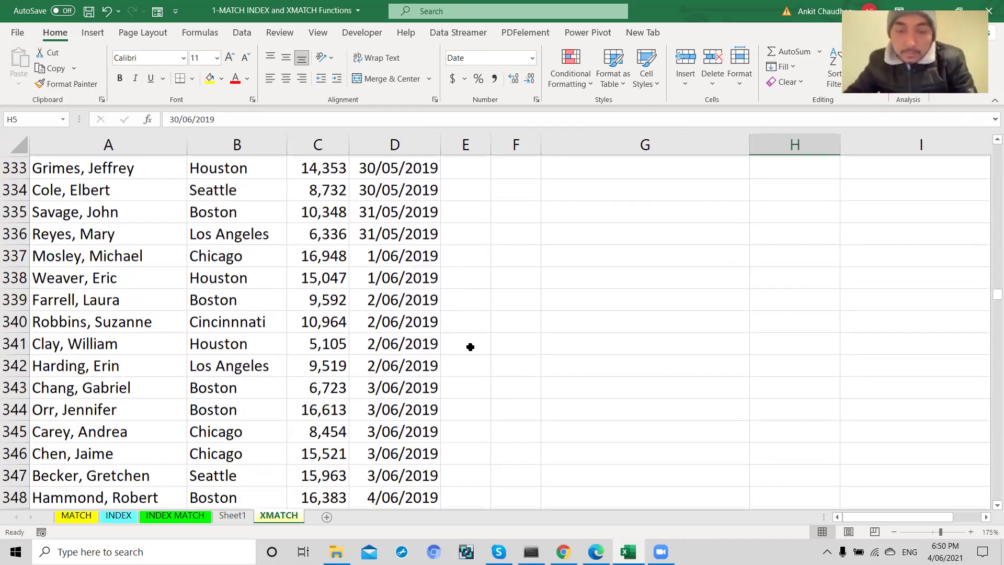
{"action": "left_click_drag", "start_coordinate": [988, 302], "coordinate": [988, 377]}
{"action": "scroll", "coordinate": [610, 304], "scroll_direction": "up", "scroll_amount": 7}
{"action": "scroll", "coordinate": [610, 304], "scroll_direction": "up", "scroll_amount": 20}
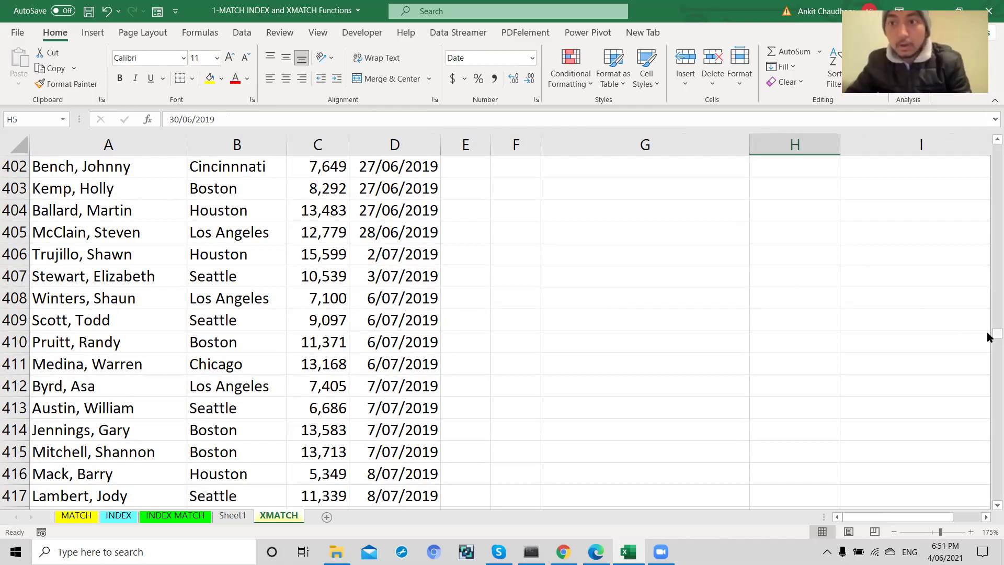
{"action": "left_click_drag", "start_coordinate": [988, 337], "coordinate": [986, 101]}
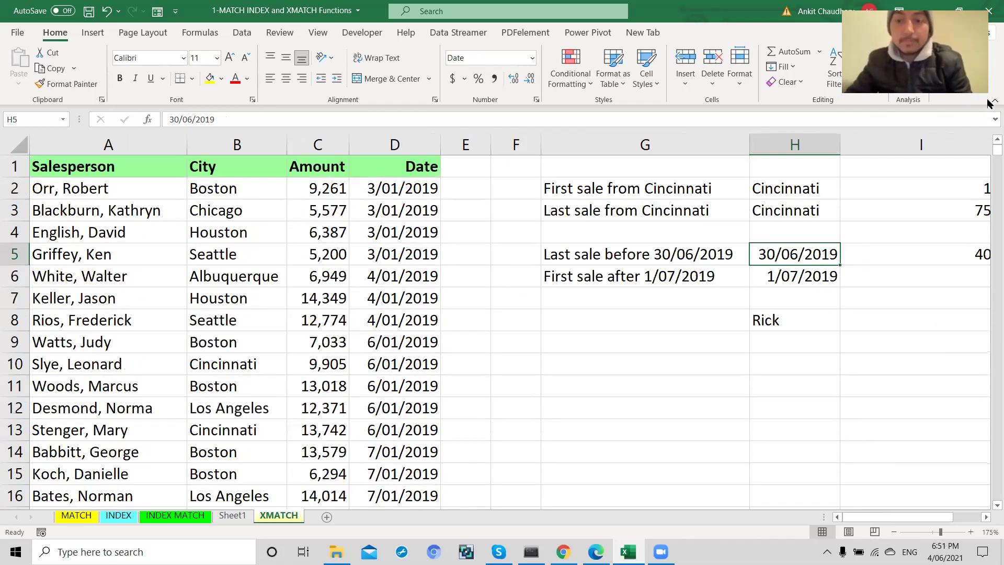
Enter =XMATCH(H6,D:D,1,1) in I6 to find the row of the first sale after 1/07/2019
{"action": "scroll", "coordinate": [756, 309], "scroll_direction": "right", "scroll_amount": 2}
{"action": "scroll", "coordinate": [756, 309], "scroll_direction": "right", "scroll_amount": 1}
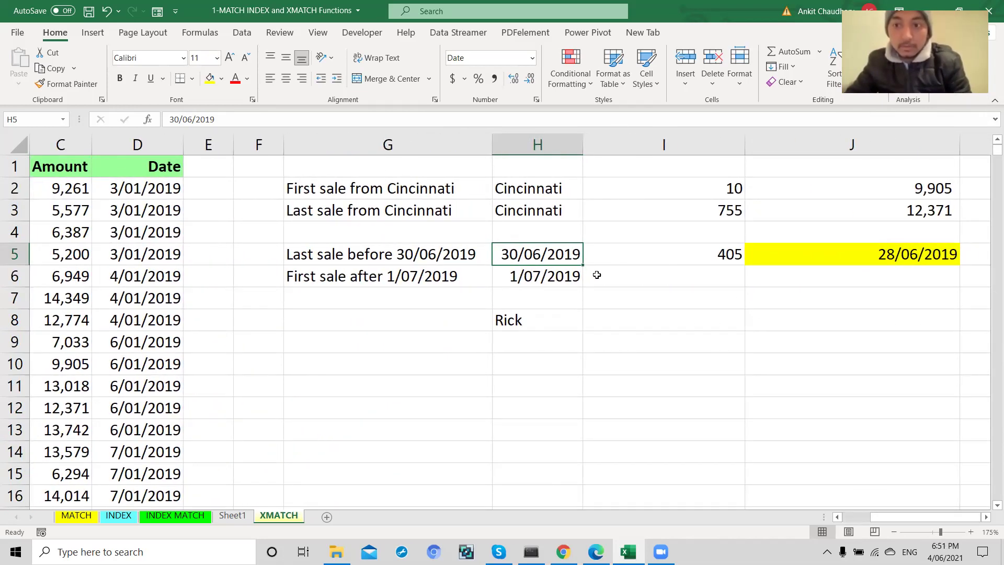
{"action": "left_click", "coordinate": [618, 270]}
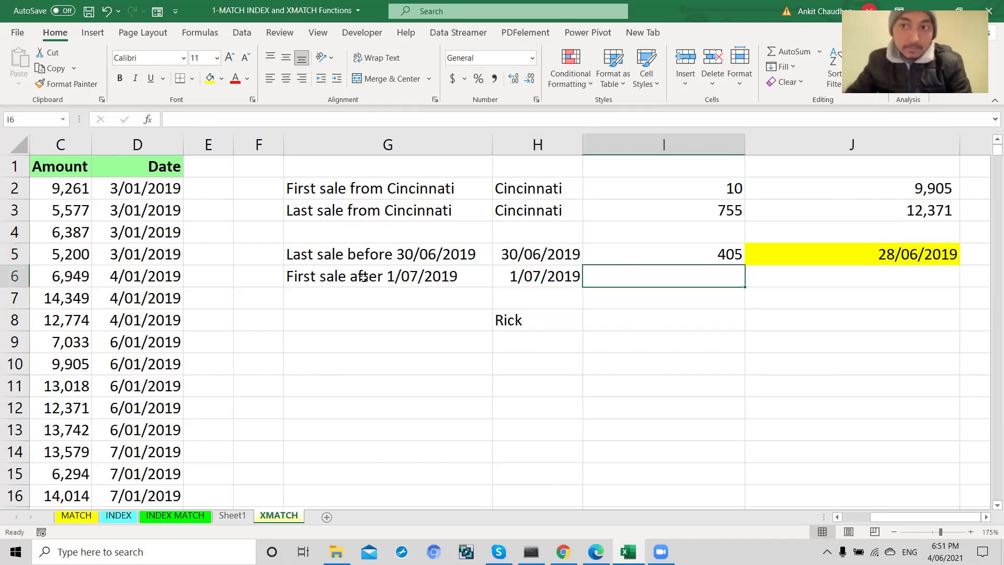
{"action": "left_click", "coordinate": [393, 272]}
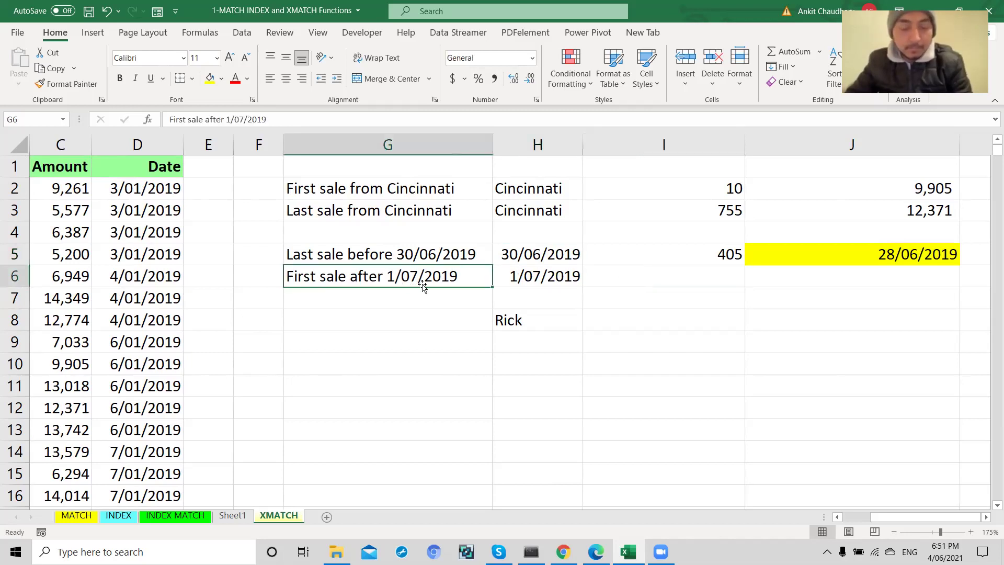
{"action": "left_click", "coordinate": [527, 282]}
{"action": "double_click", "coordinate": [622, 280]}
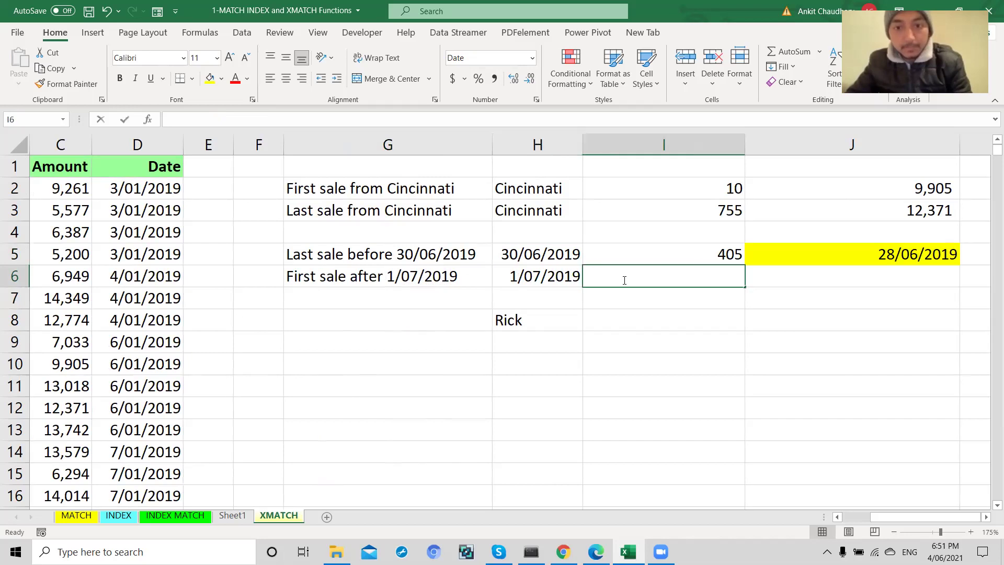
{"action": "type", "text": "="}
{"action": "type", "text": "xmay"}
{"action": "key", "text": "BackSpace"}
{"action": "type", "text": "tch("}
{"action": "left_click", "coordinate": [555, 268]}
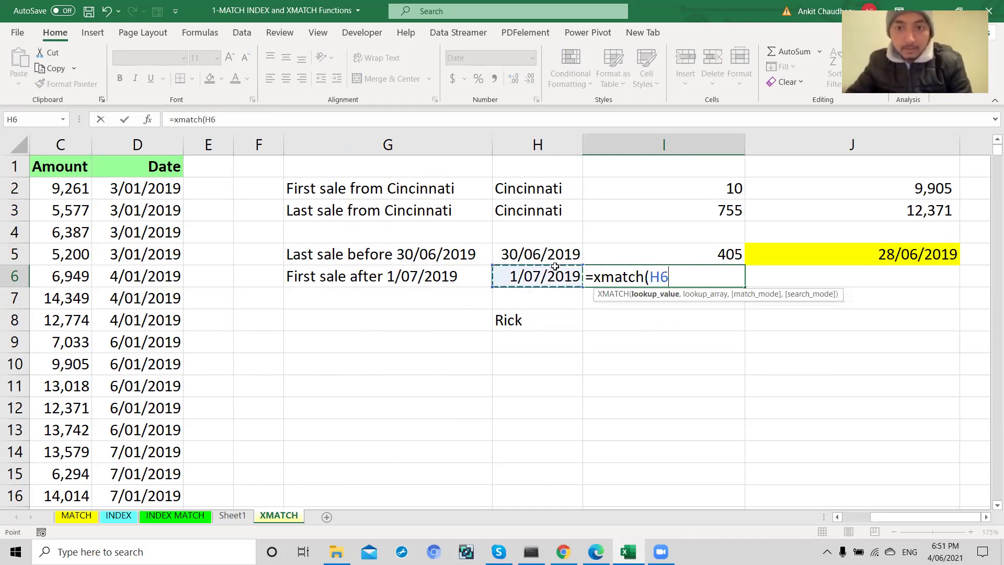
{"action": "type", "text": ","}
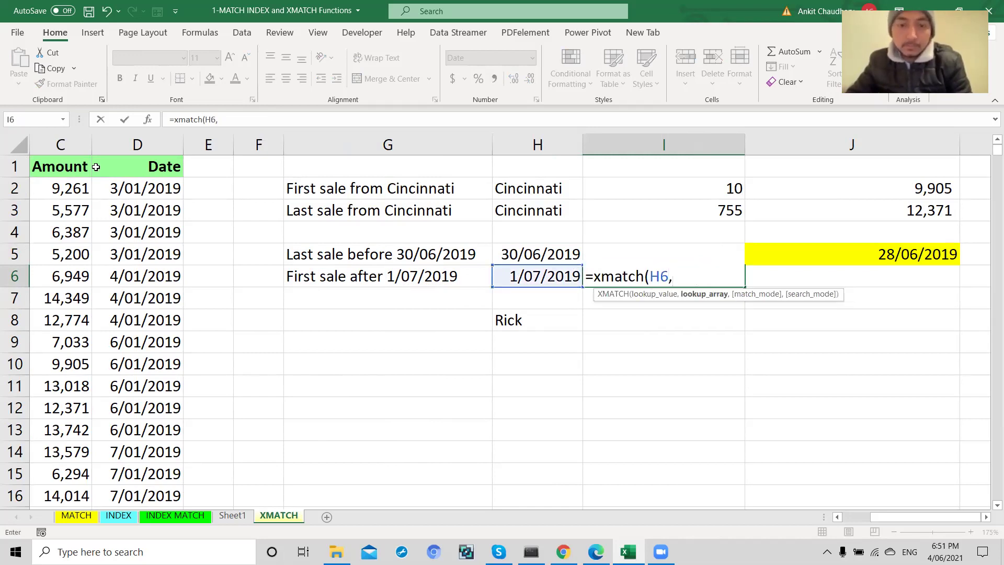
{"action": "left_click", "coordinate": [123, 145]}
{"action": "type", "text": ","}
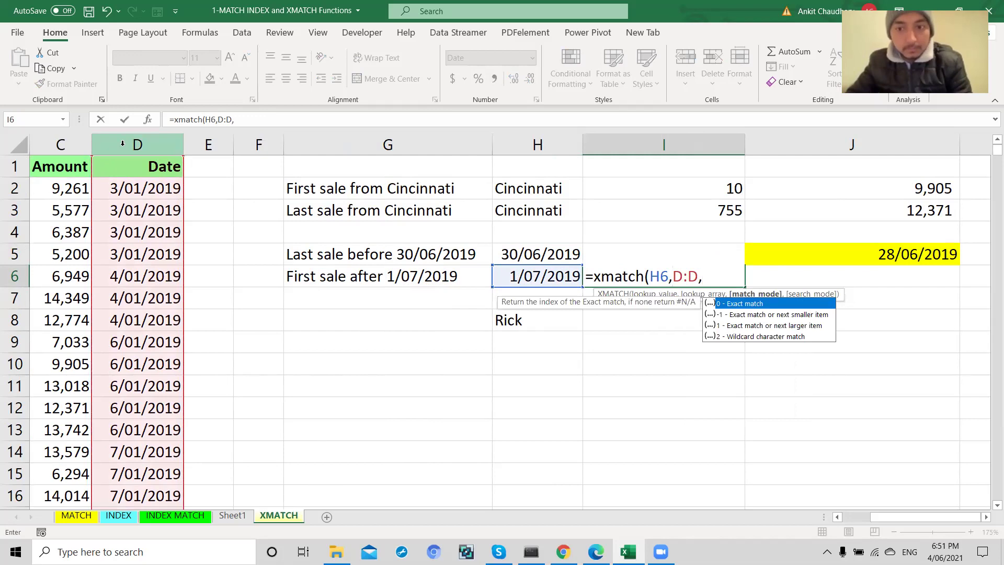
{"action": "key", "text": "Down"}
{"action": "key", "text": "Down"}
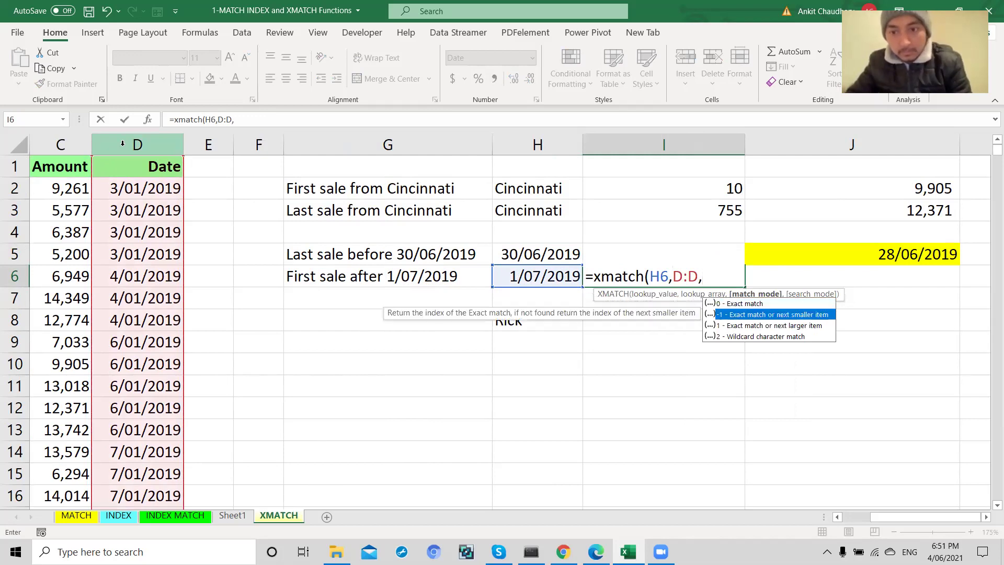
{"action": "type", "text": "1"}
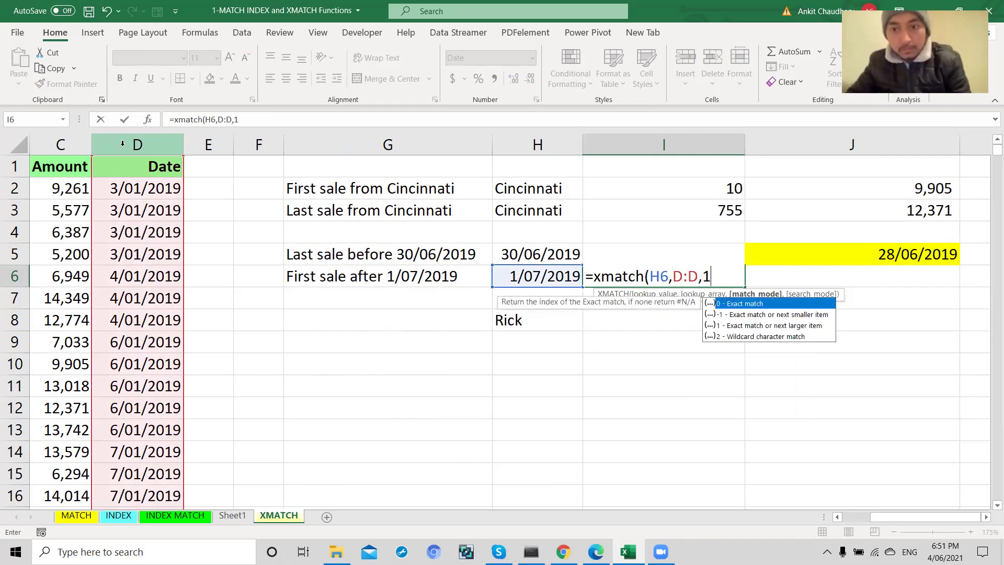
{"action": "type", "text": ",1"}
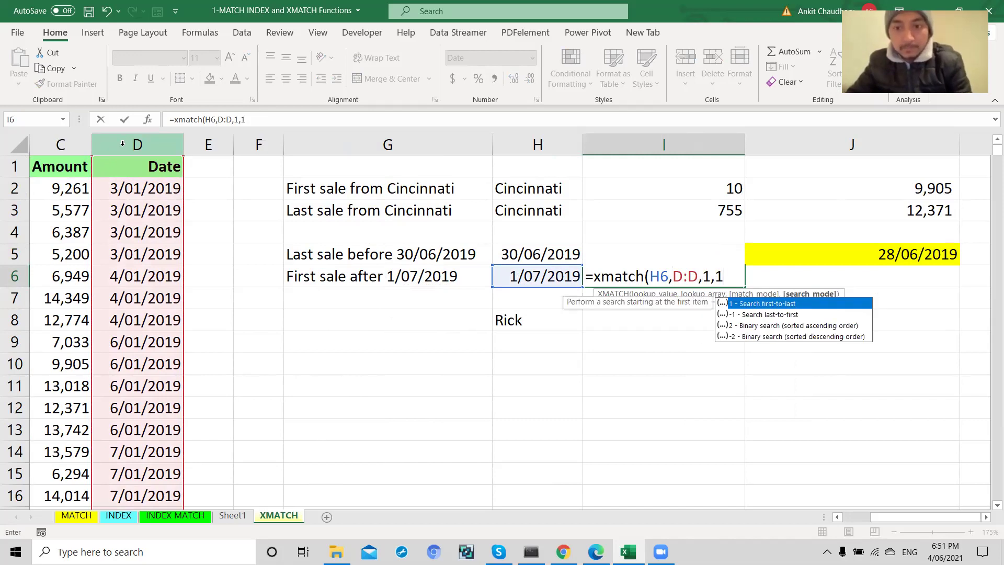
{"action": "type", "text": ")"}
{"action": "key", "text": "Return"}
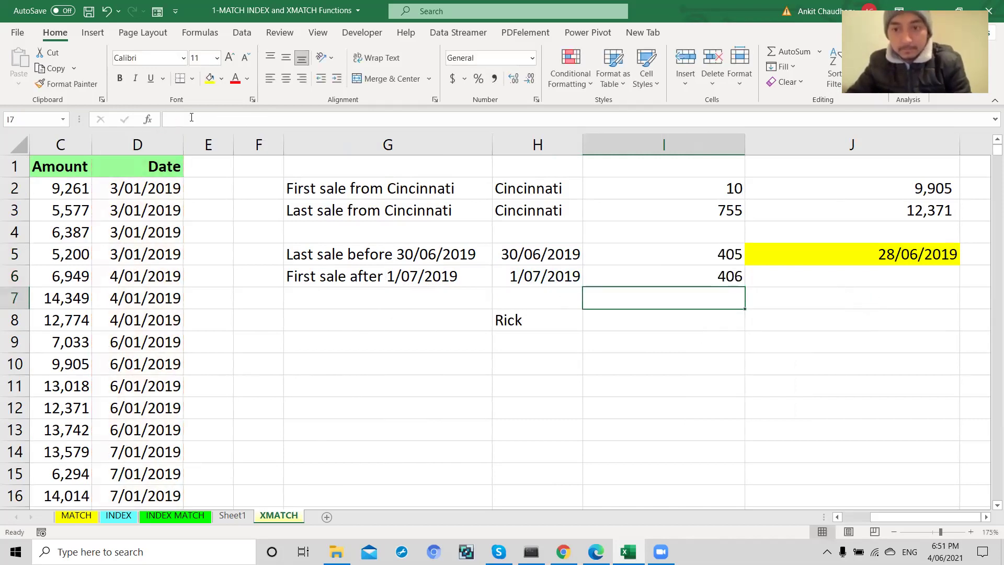
Enter =INDEX(D:D,I6) in J6 to return the date of the first sale after 1/07/2019
{"action": "left_click", "coordinate": [710, 279]}
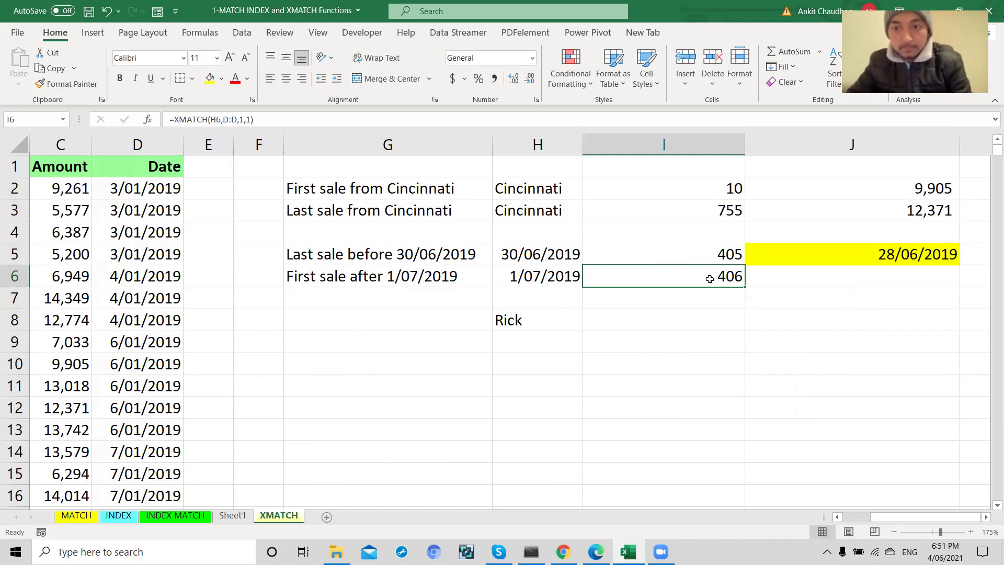
{"action": "double_click", "coordinate": [772, 279]}
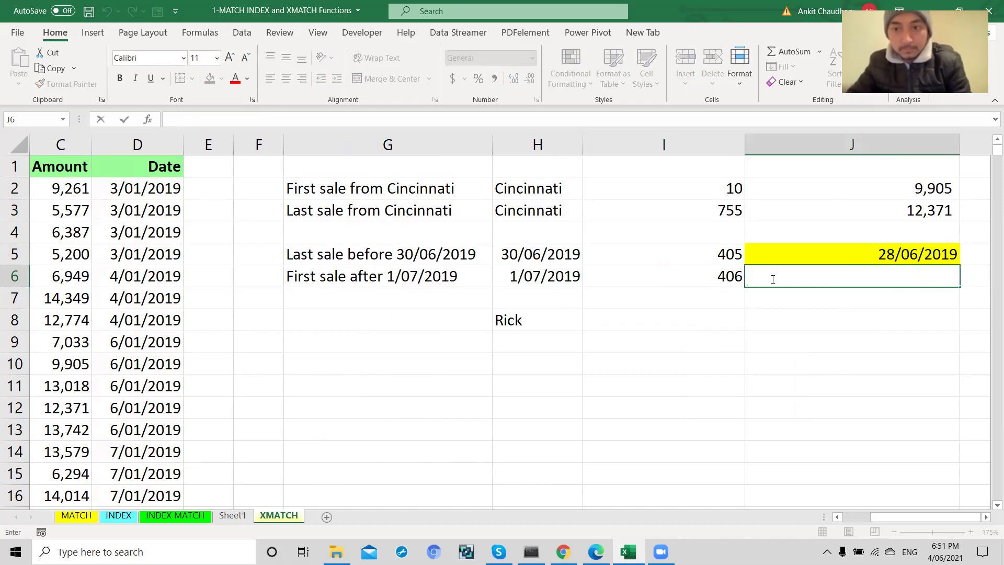
{"action": "type", "text": "=index("}
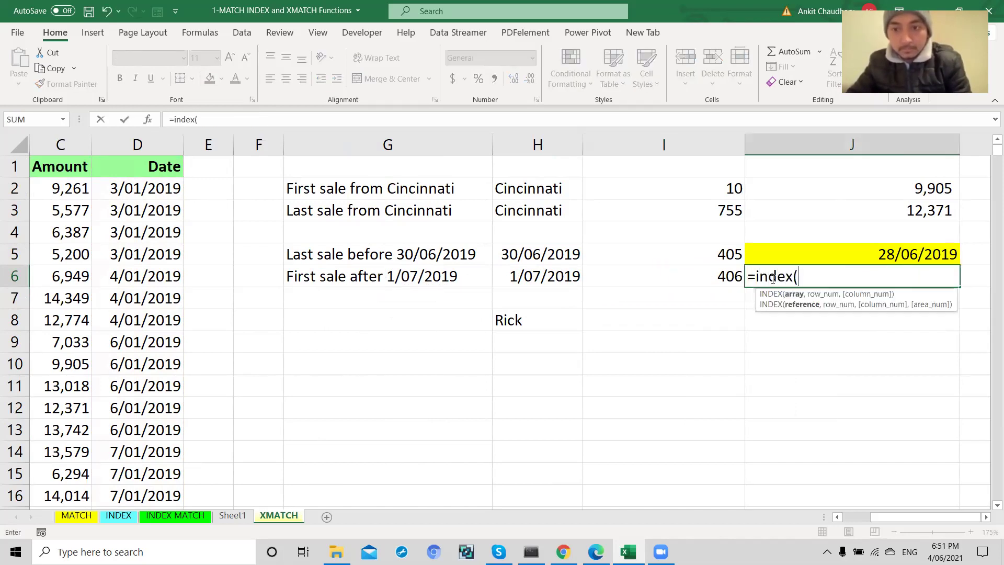
{"action": "left_click", "coordinate": [137, 145]}
{"action": "type", "text": ","}
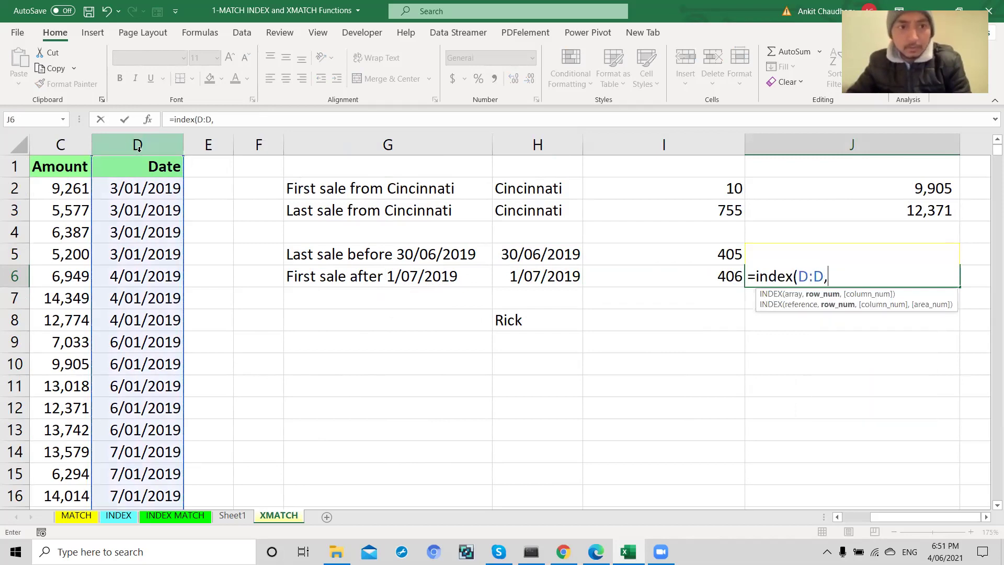
{"action": "left_click", "coordinate": [665, 270]}
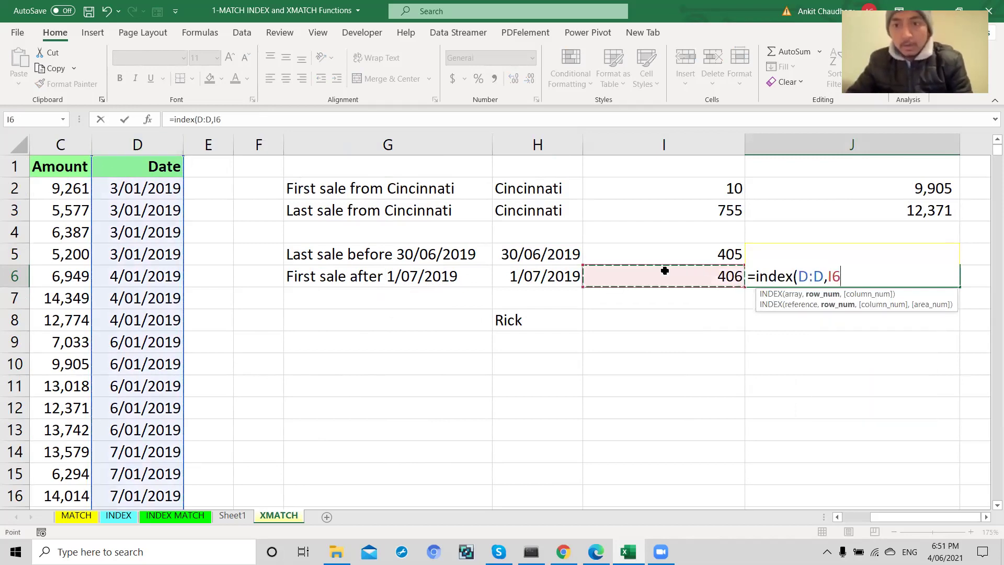
{"action": "type", "text": ")"}
{"action": "key", "text": "Return"}
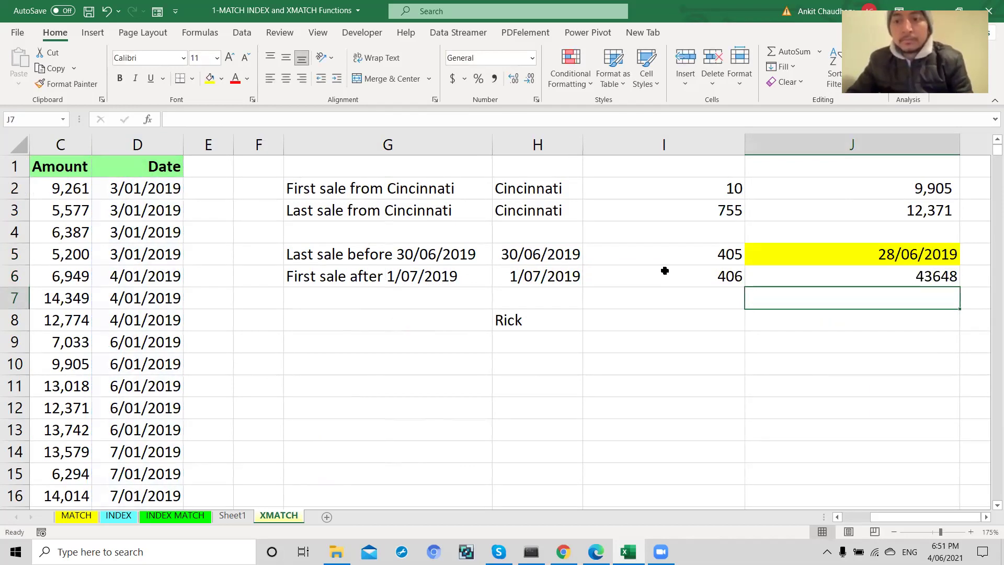
Format the INDEX result in J6 as Short Date and check it against the lookup date in H6 and the row number in I6
{"action": "left_click", "coordinate": [796, 276]}
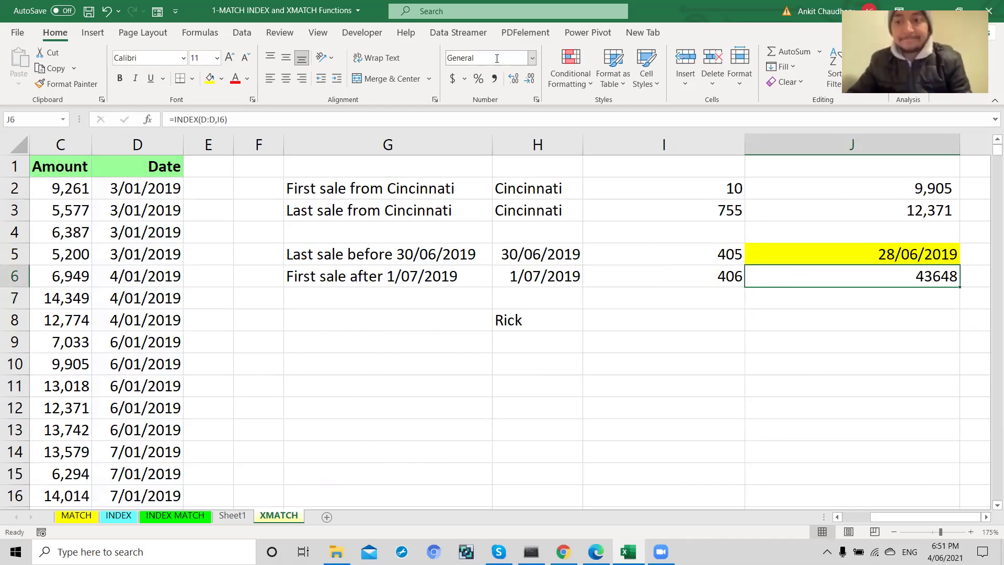
{"action": "left_click", "coordinate": [532, 58]}
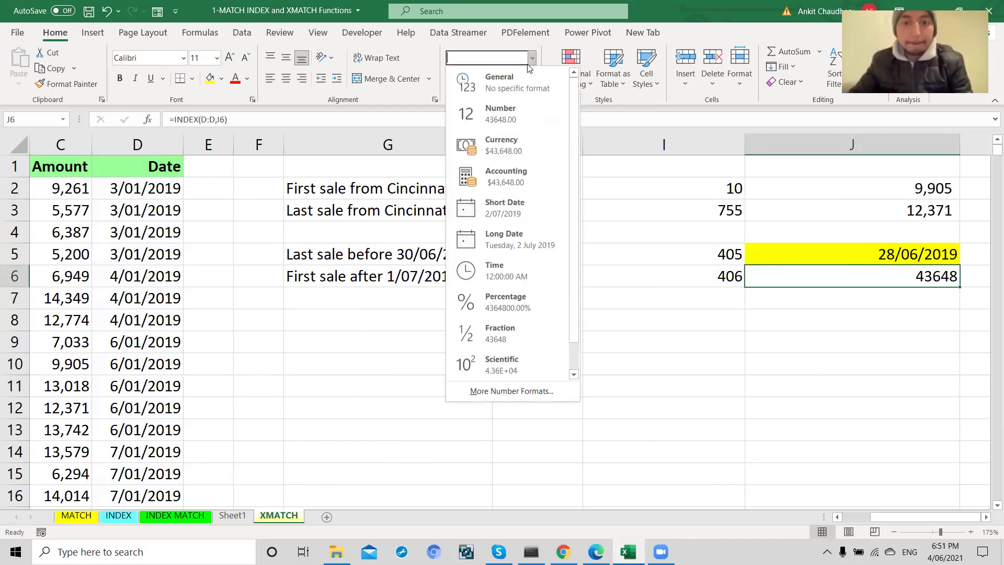
{"action": "left_click", "coordinate": [508, 214]}
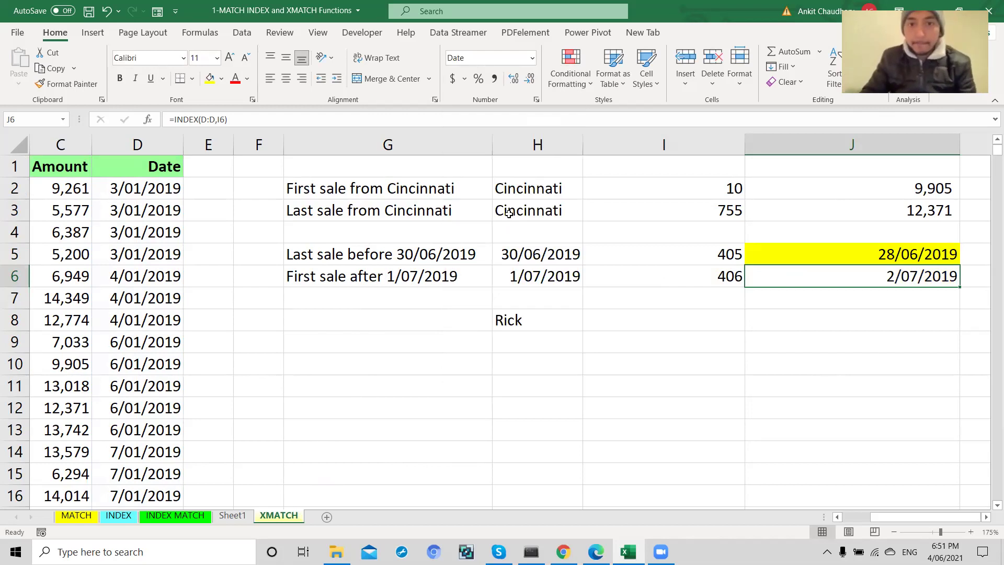
{"action": "left_click", "coordinate": [517, 276]}
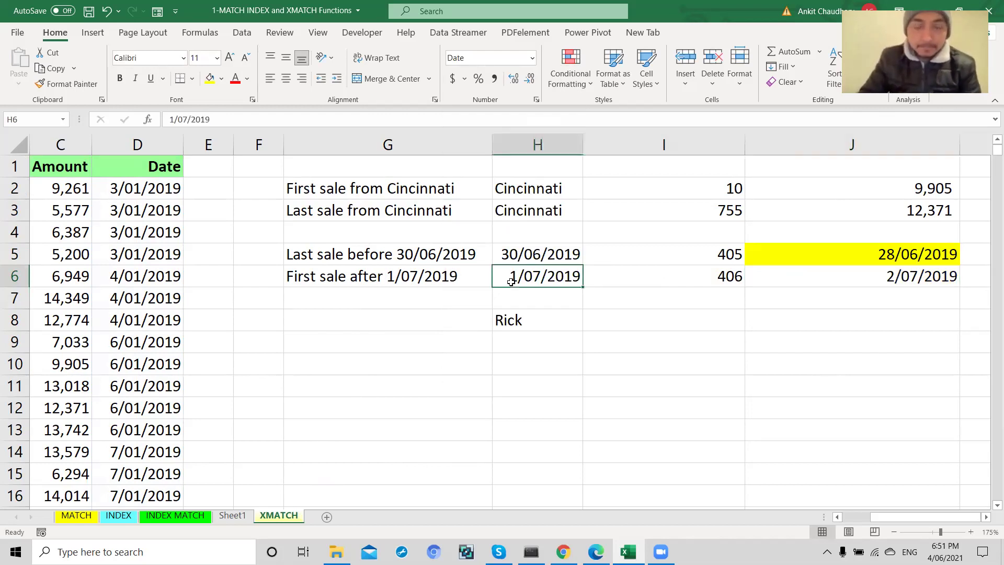
{"action": "left_click", "coordinate": [775, 274]}
{"action": "left_click", "coordinate": [723, 278]}
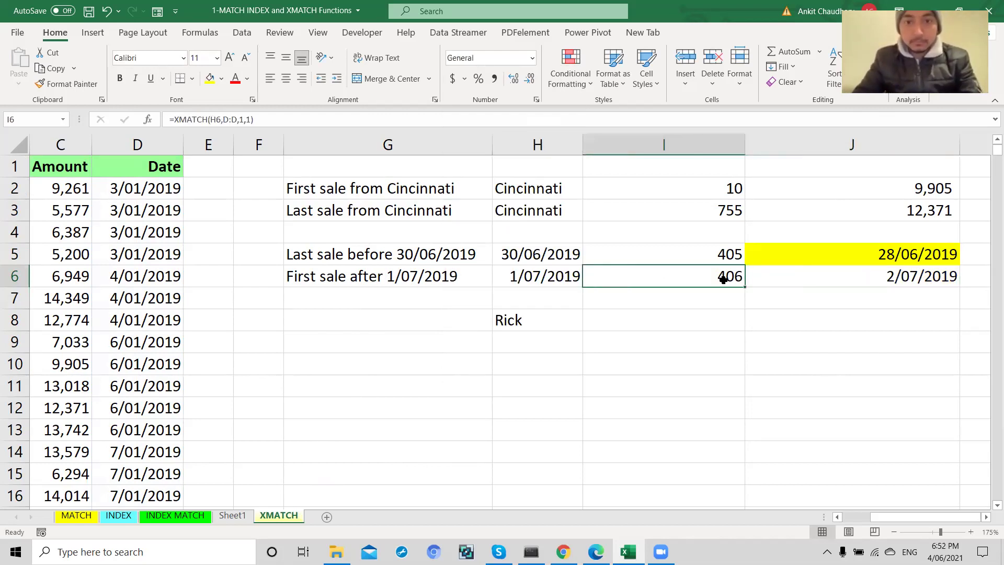
Label the result columns with the headers Rows in I1 and Index in J1
{"action": "left_click", "coordinate": [715, 170]}
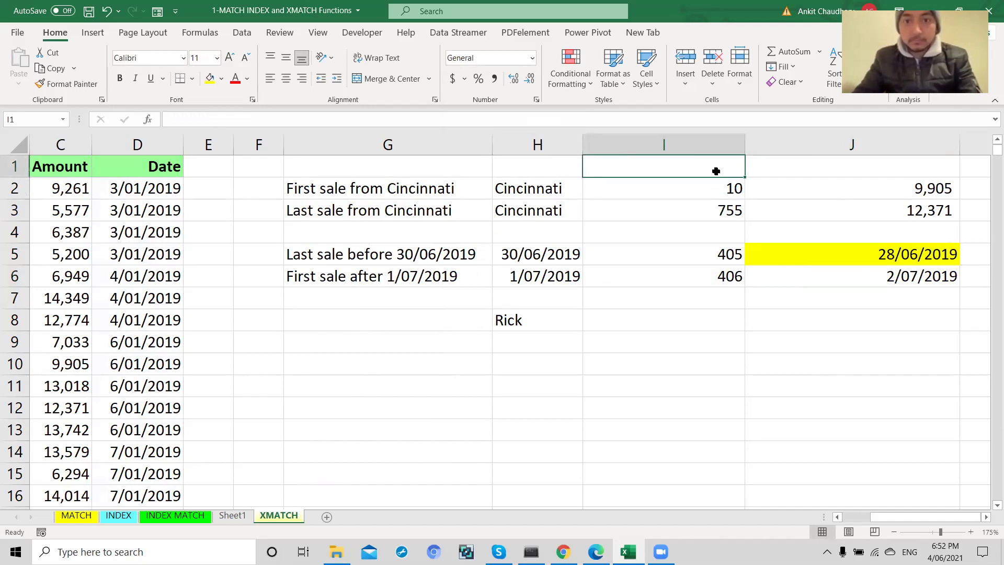
{"action": "type", "text": "Rows"}
{"action": "key", "text": "Tab"}
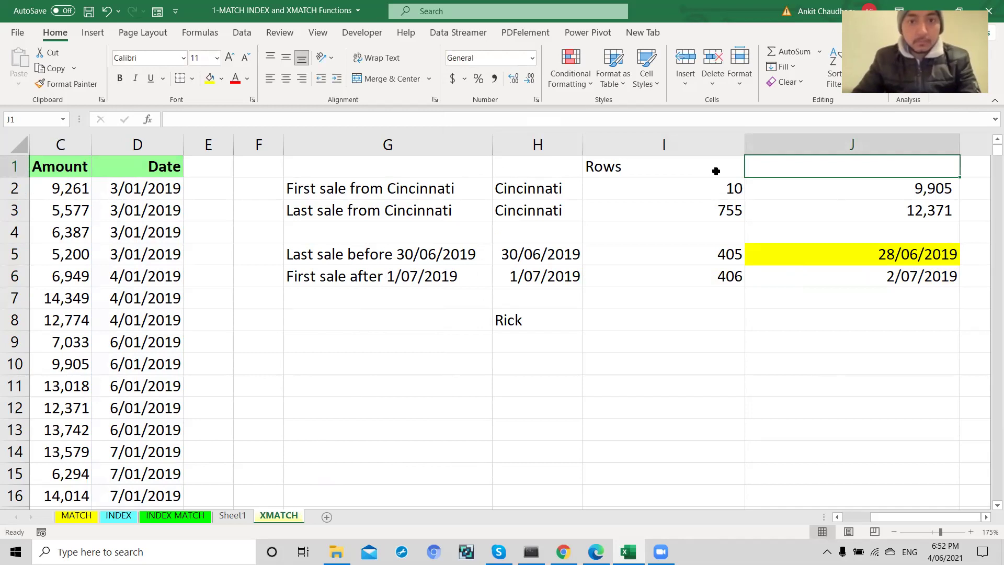
{"action": "type", "text": "Index"}
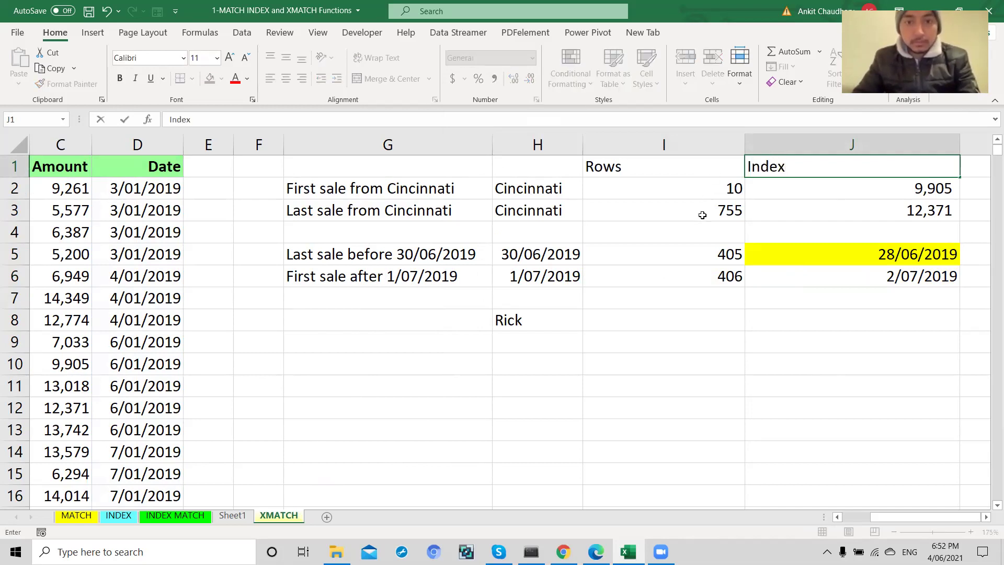
{"action": "left_click", "coordinate": [667, 313]}
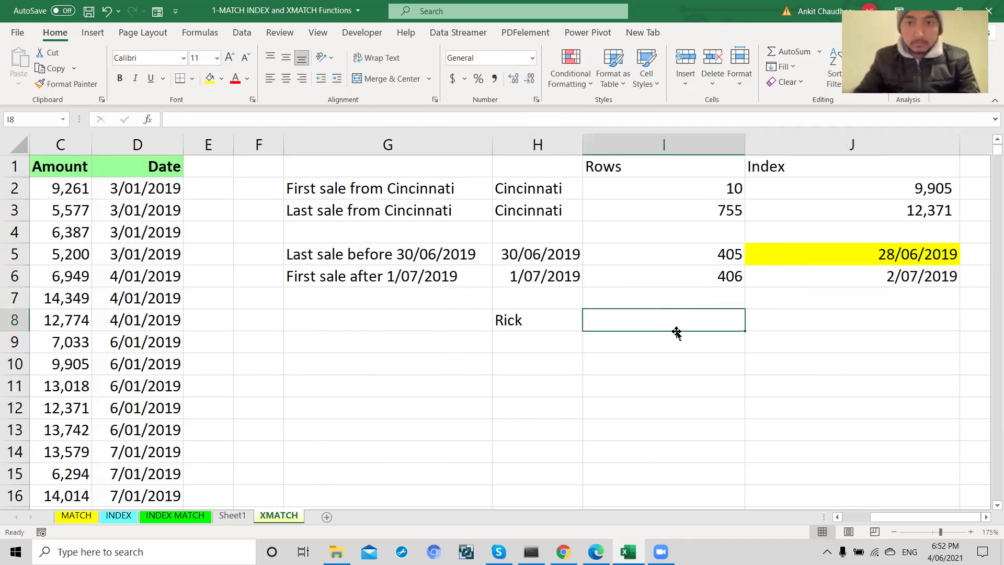
{"action": "scroll", "coordinate": [676, 332], "scroll_direction": "left", "scroll_amount": 3}
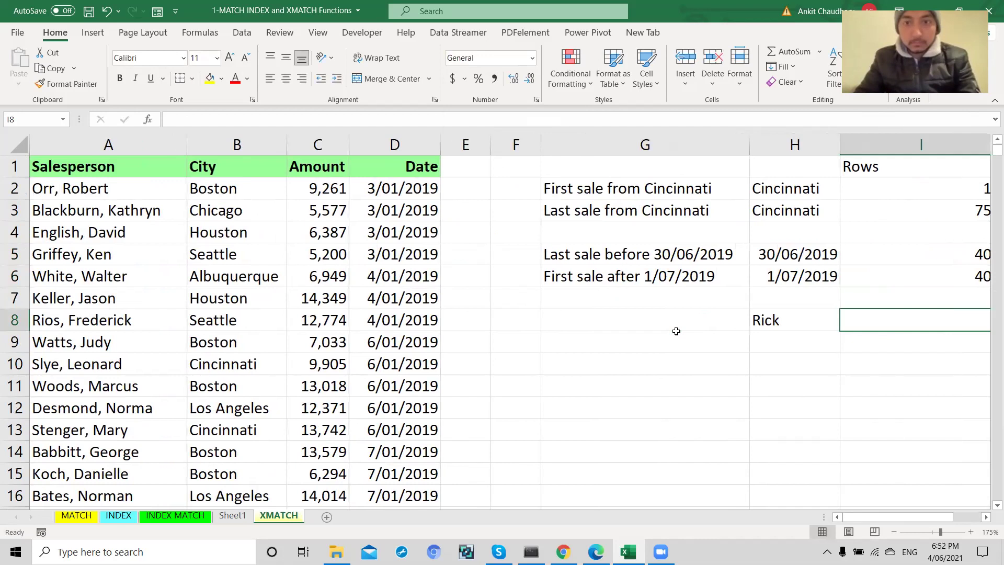
{"action": "scroll", "coordinate": [676, 331], "scroll_direction": "right", "scroll_amount": 3}
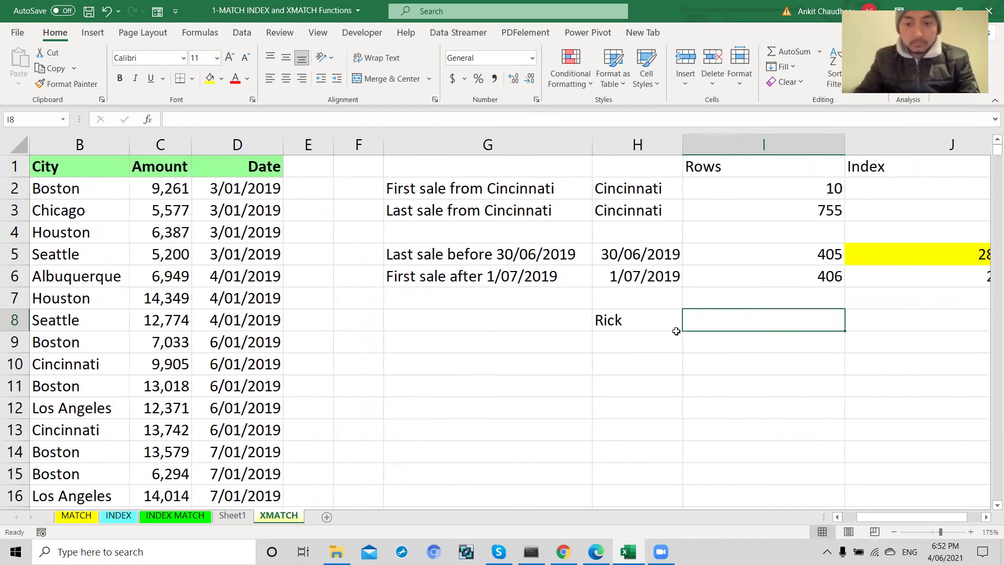
{"action": "scroll", "coordinate": [676, 331], "scroll_direction": "right", "scroll_amount": 3}
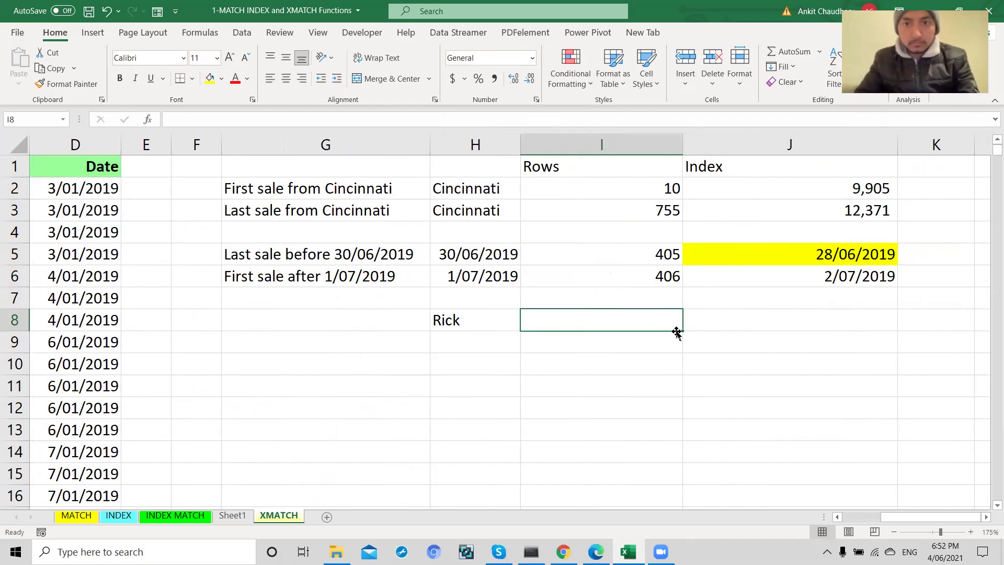
{"action": "scroll", "coordinate": [676, 333], "scroll_direction": "left", "scroll_amount": 3}
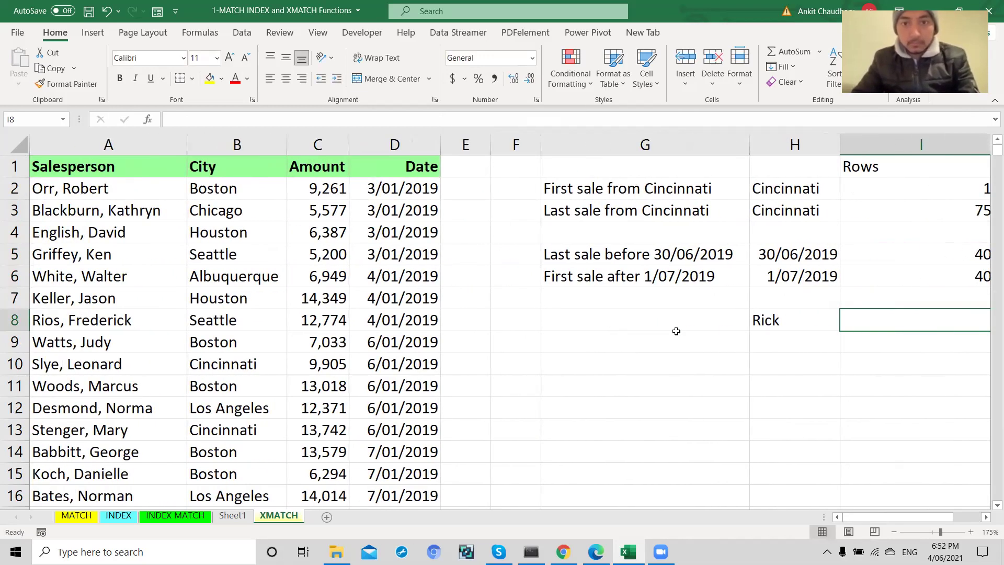
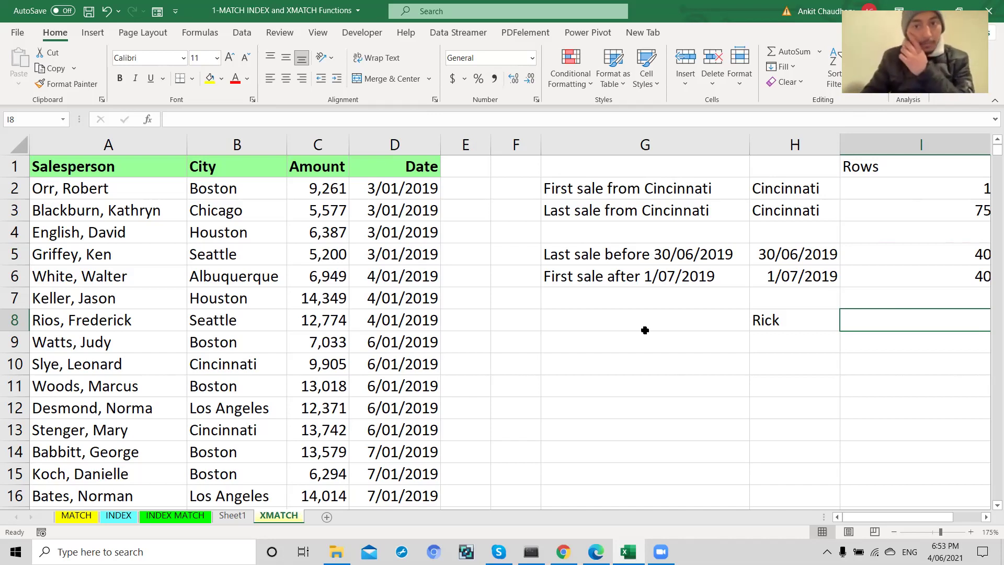
Review XMATCH's match mode options using a draft formula in G8, and discard the draft
{"action": "left_click", "coordinate": [645, 327]}
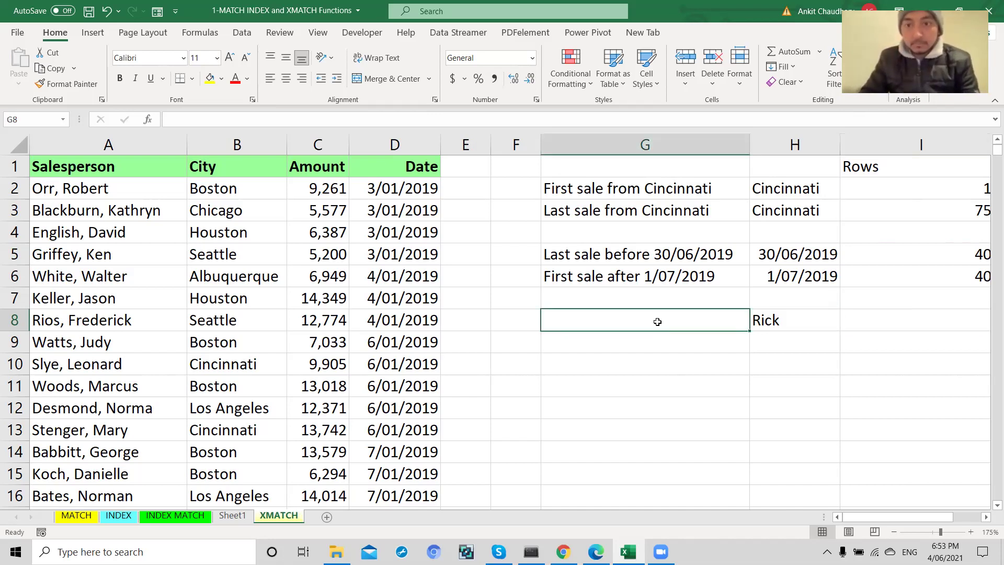
{"action": "double_click", "coordinate": [657, 321]}
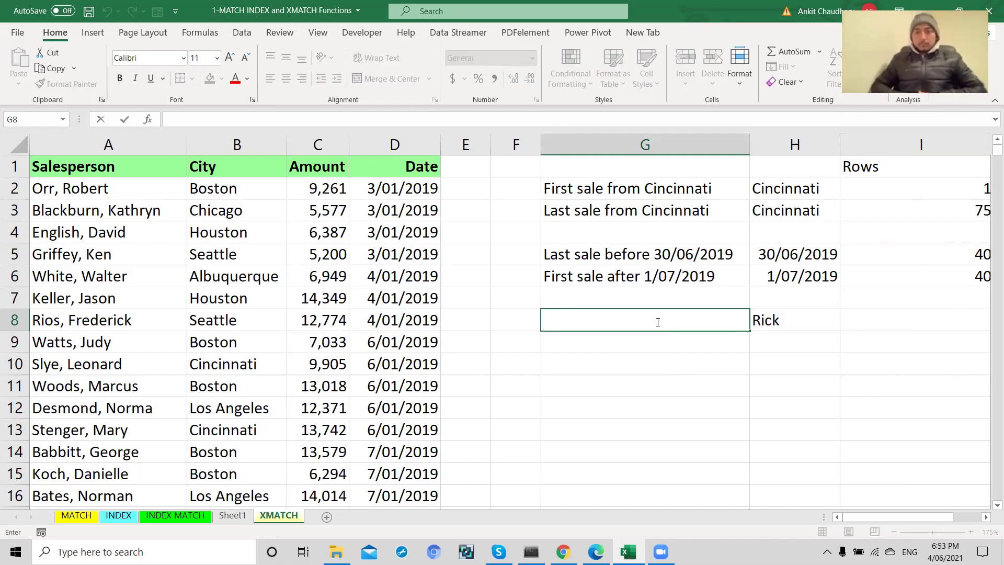
{"action": "type", "text": "=x"}
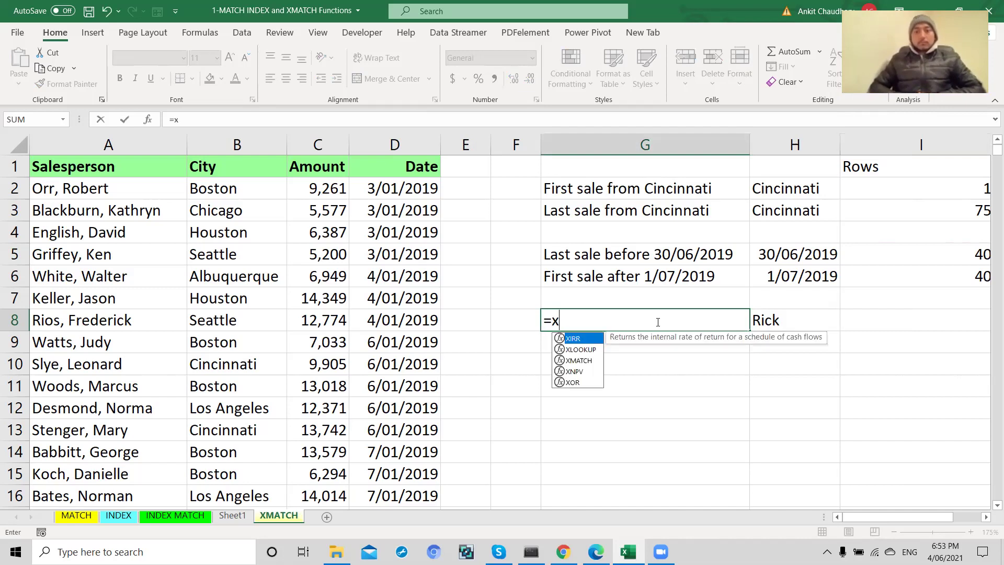
{"action": "type", "text": "match"}
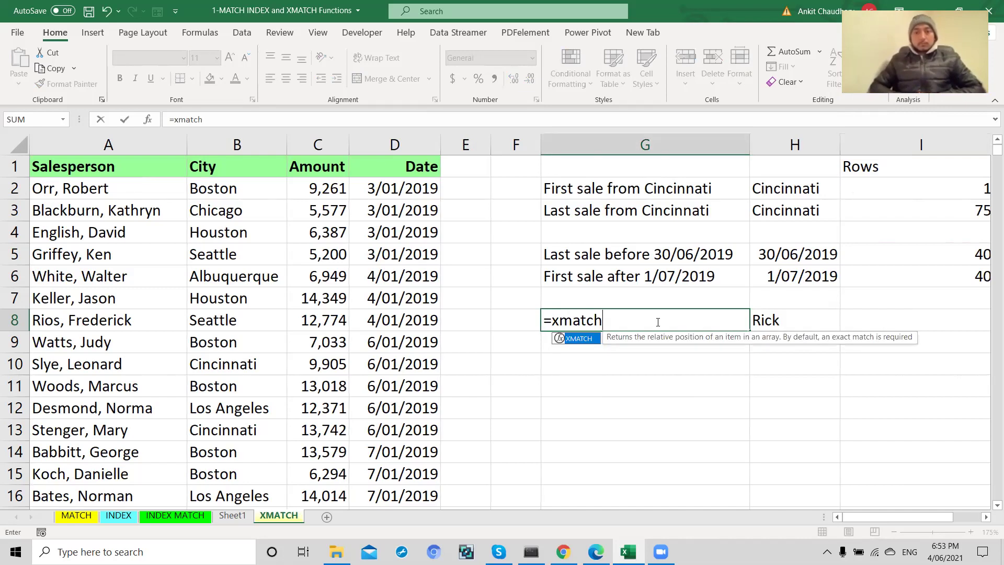
{"action": "type", "text": "(,,"}
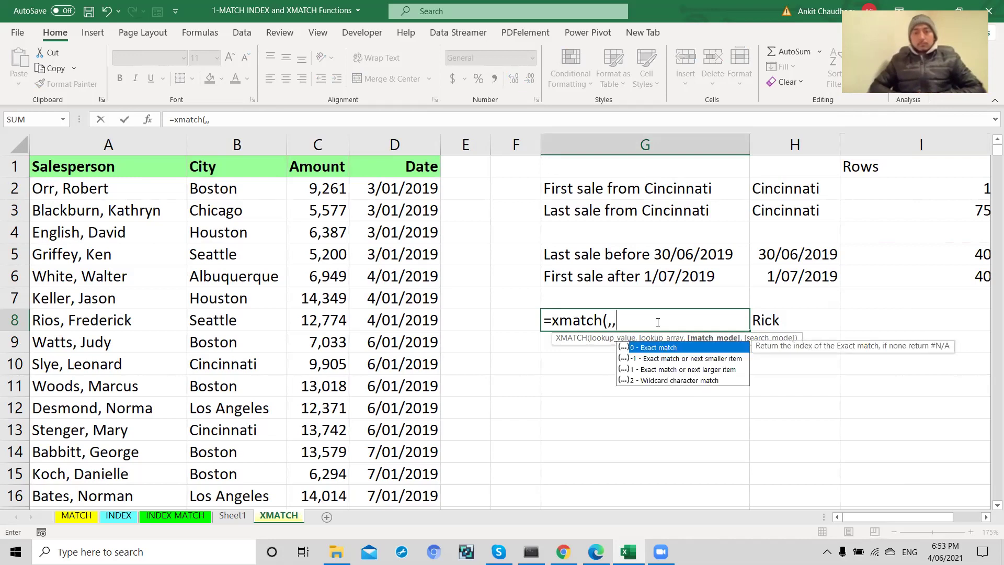
{"action": "key", "text": "Right"}
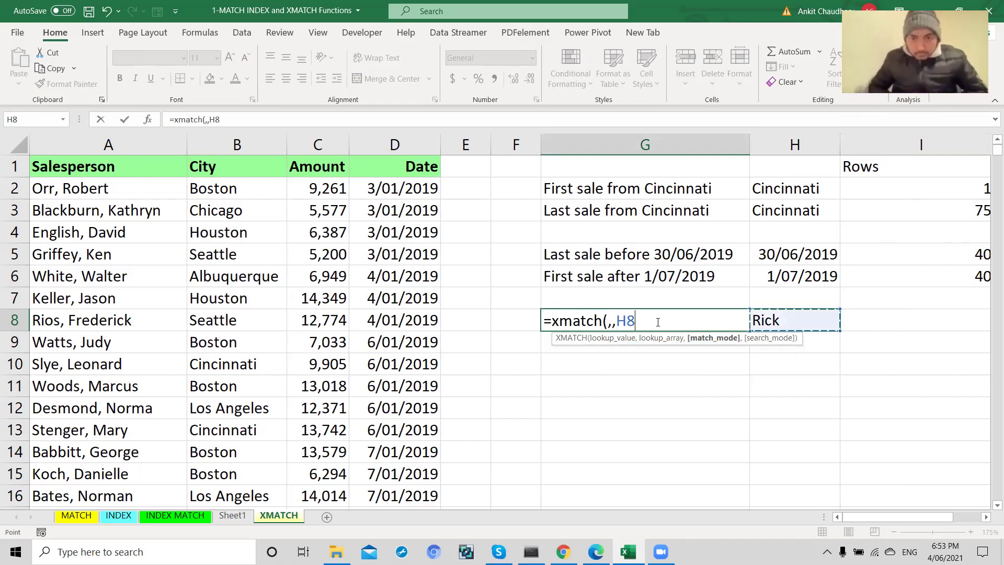
{"action": "key", "text": "BackSpace"}
{"action": "key", "text": "BackSpace"}
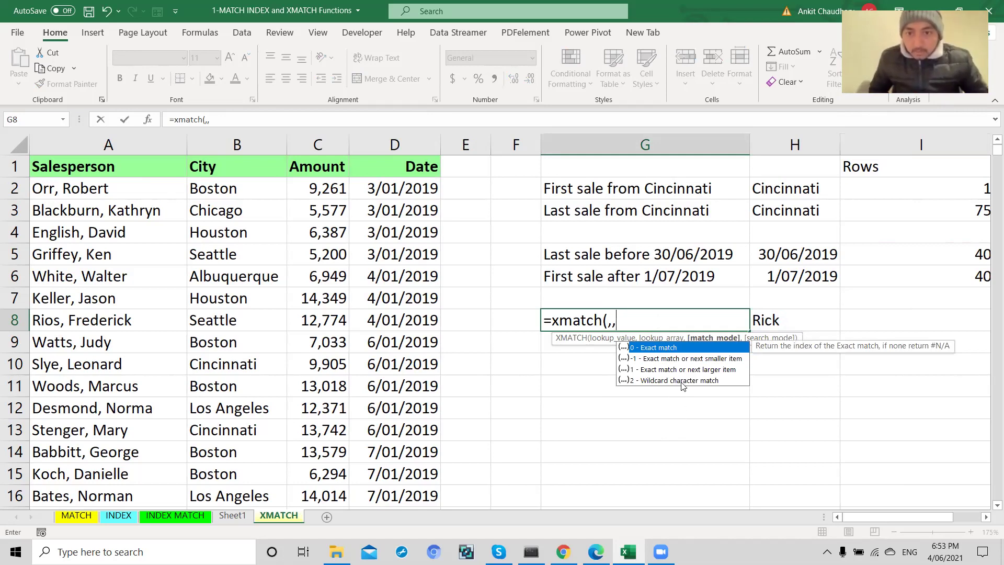
{"action": "key", "text": "BackSpace"}
{"action": "key", "text": "BackSpace"}
{"action": "key", "text": "BackSpace"}
{"action": "key", "text": "BackSpace"}
{"action": "key", "text": "BackSpace"}
{"action": "key", "text": "BackSpace"}
{"action": "key", "text": "BackSpace"}
{"action": "key", "text": "BackSpace"}
{"action": "key", "text": "BackSpace"}
{"action": "key", "text": "BackSpace"}
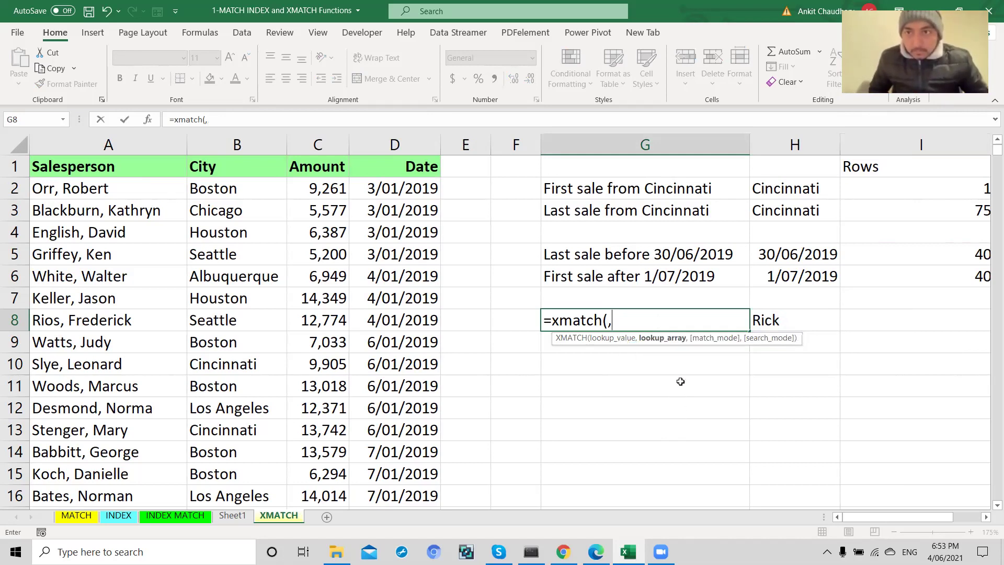
{"action": "key", "text": "Escape"}
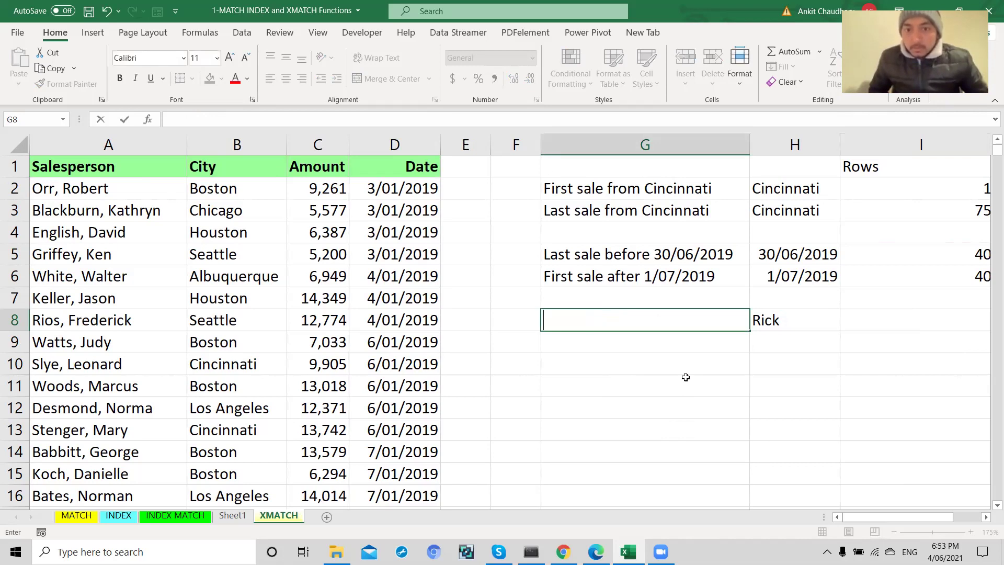
Compare the first name in H8 with the salesperson's full name in A18
{"action": "left_click", "coordinate": [786, 321]}
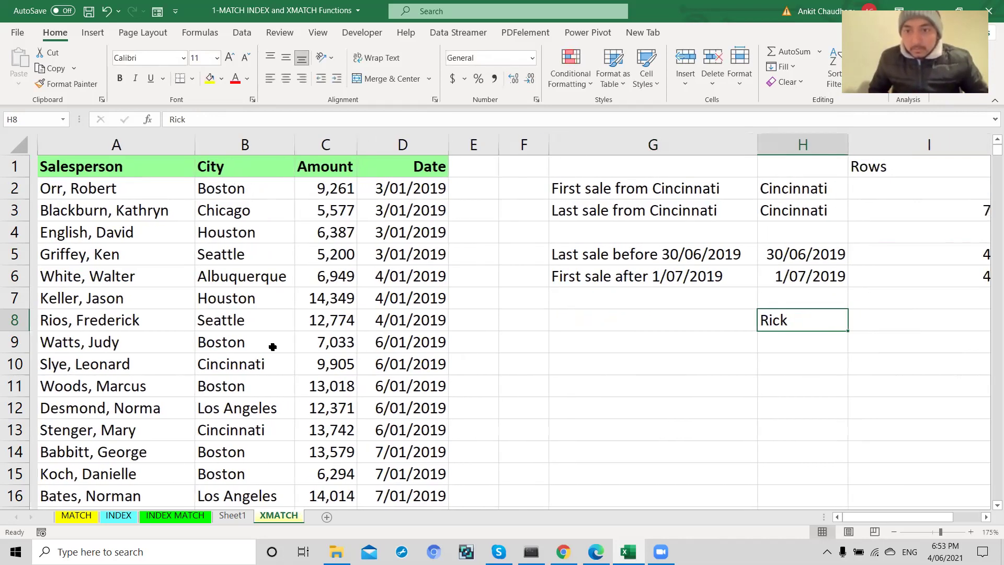
{"action": "scroll", "coordinate": [101, 387], "scroll_direction": "down", "scroll_amount": 1}
{"action": "scroll", "coordinate": [101, 388], "scroll_direction": "down", "scroll_amount": 2}
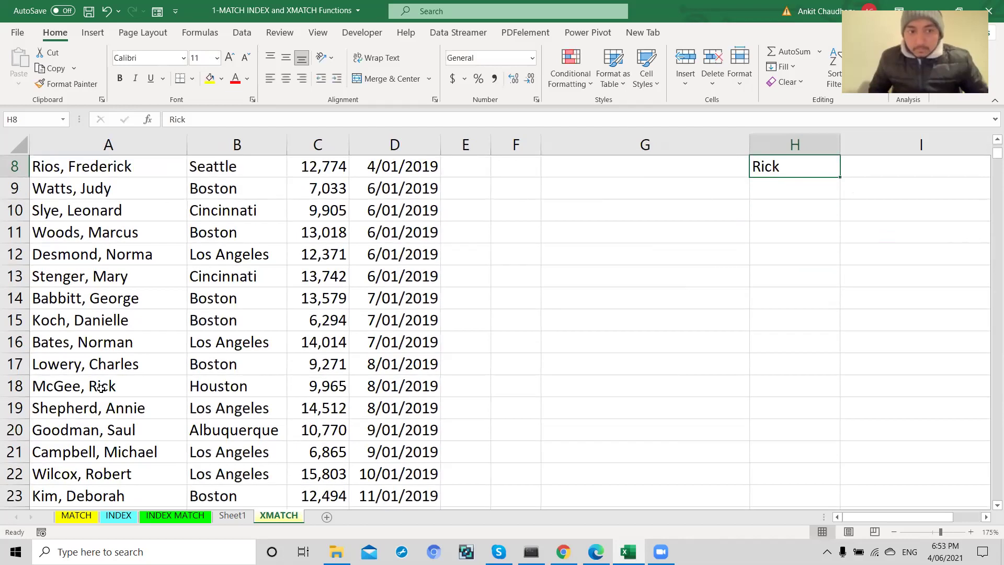
{"action": "left_click", "coordinate": [94, 387]}
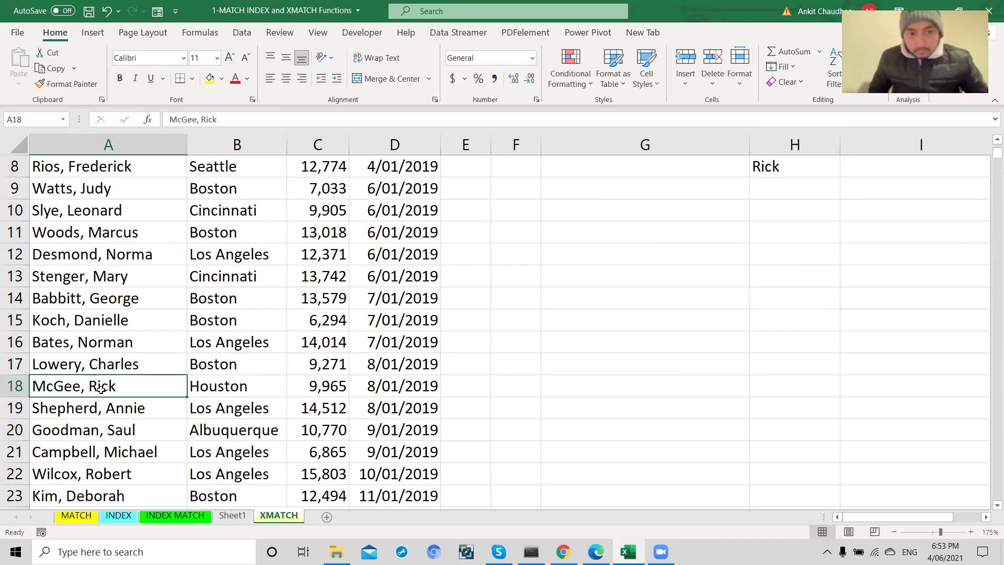
{"action": "scroll", "coordinate": [101, 388], "scroll_direction": "up", "scroll_amount": 3}
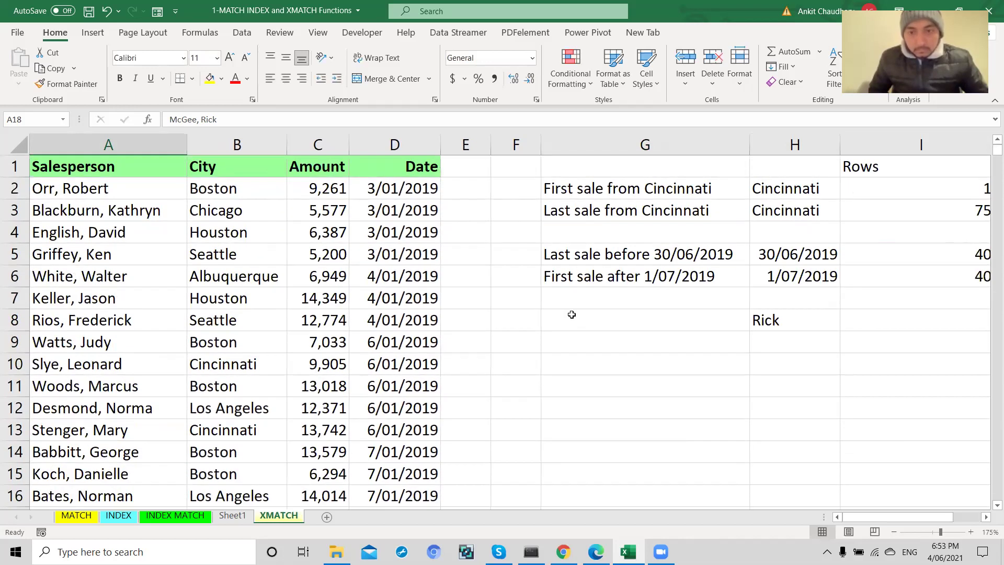
{"action": "scroll", "coordinate": [102, 395], "scroll_direction": "down", "scroll_amount": 1}
{"action": "scroll", "coordinate": [103, 397], "scroll_direction": "down", "scroll_amount": 2}
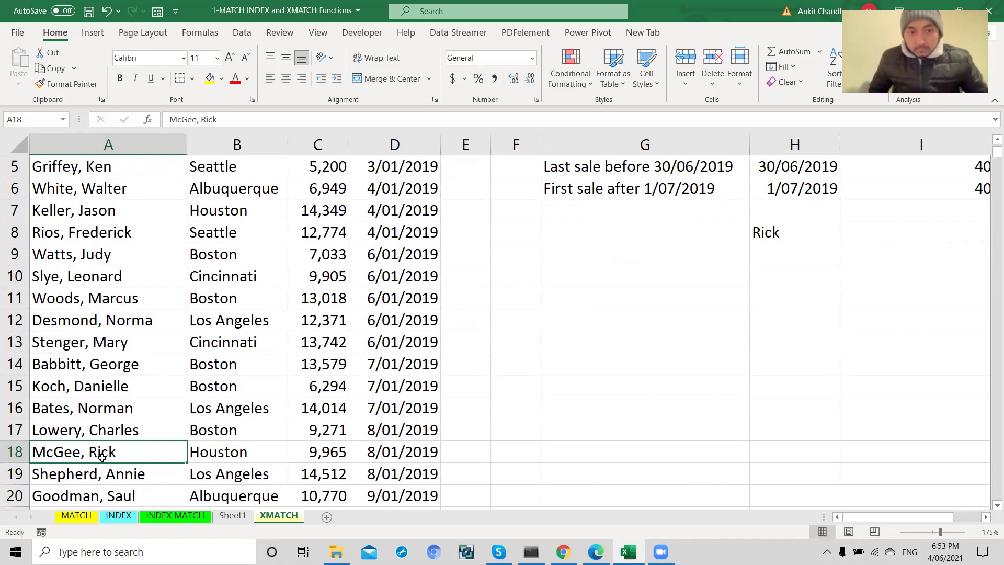
{"action": "scroll", "coordinate": [129, 285], "scroll_direction": "up", "scroll_amount": 2}
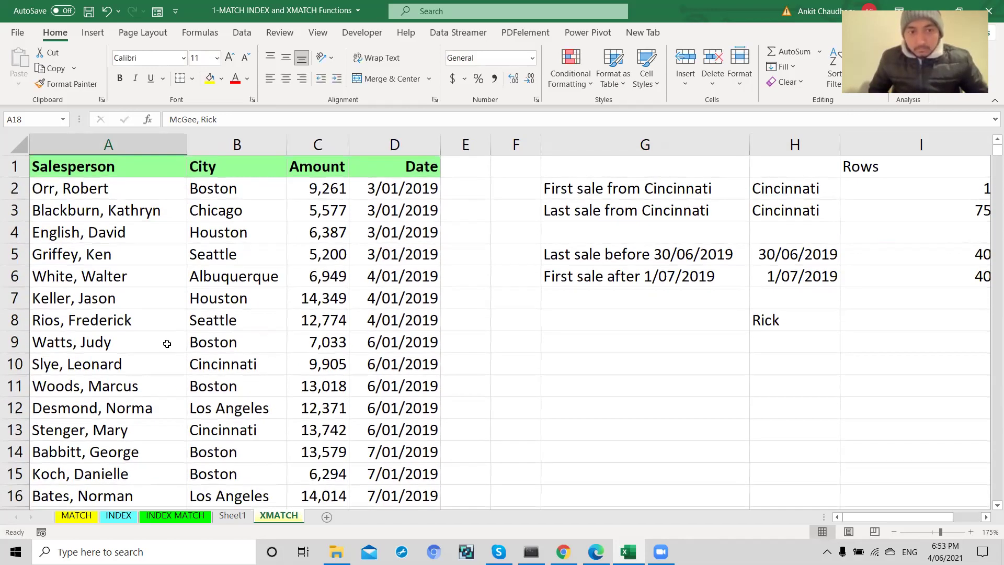
Start an XMATCH formula in G8 whose lookup value joins the wildcard text "*, " with the first name in H8
{"action": "left_click", "coordinate": [604, 327]}
{"action": "double_click", "coordinate": [611, 323]}
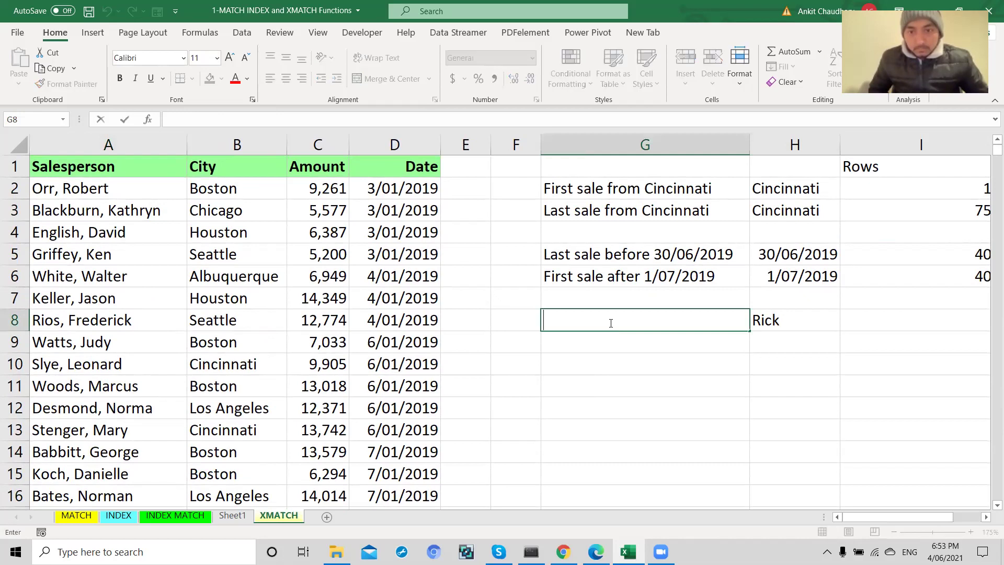
{"action": "type", "text": "=xma"}
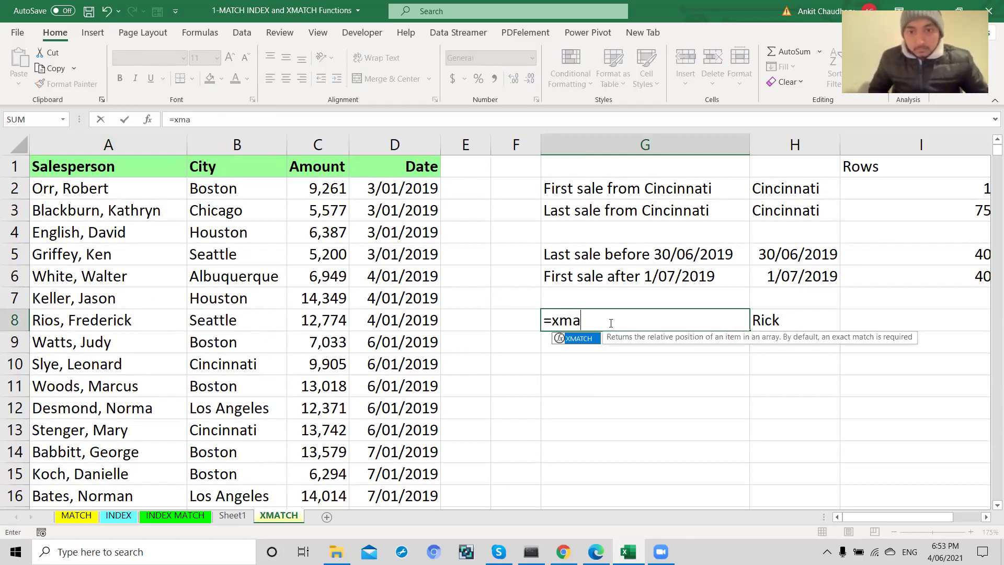
{"action": "key", "text": "Tab"}
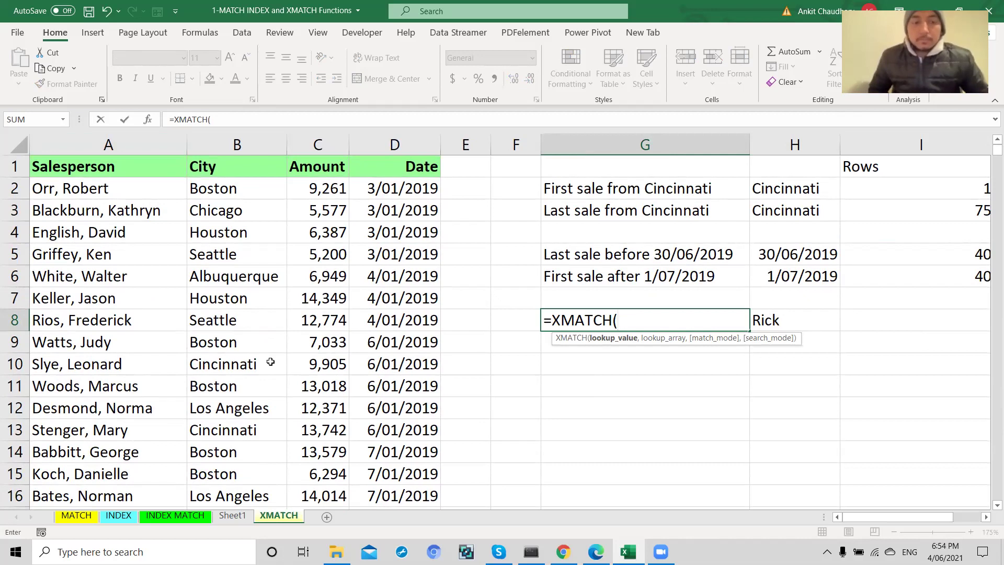
{"action": "type", "text": "\""}
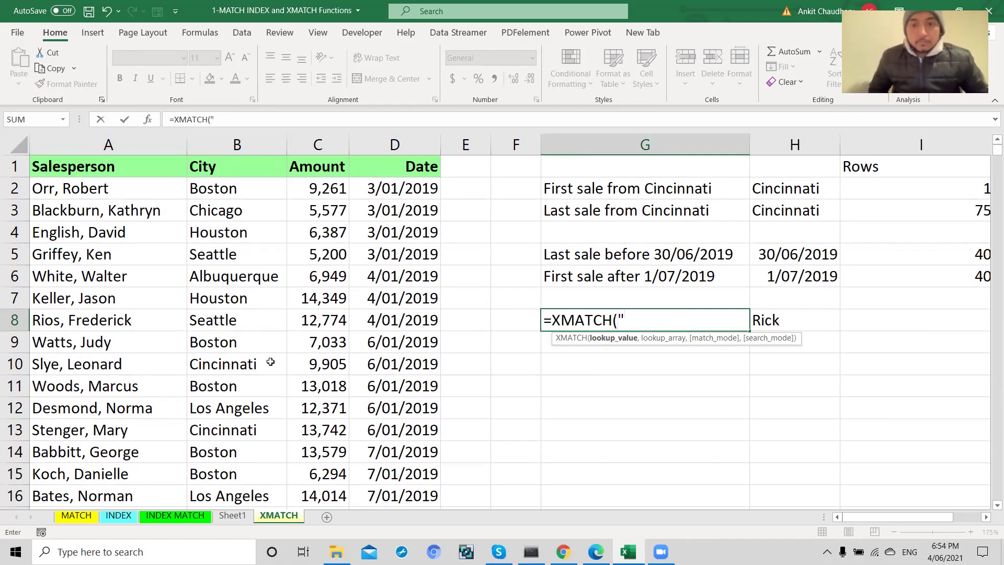
{"action": "type", "text": "*"}
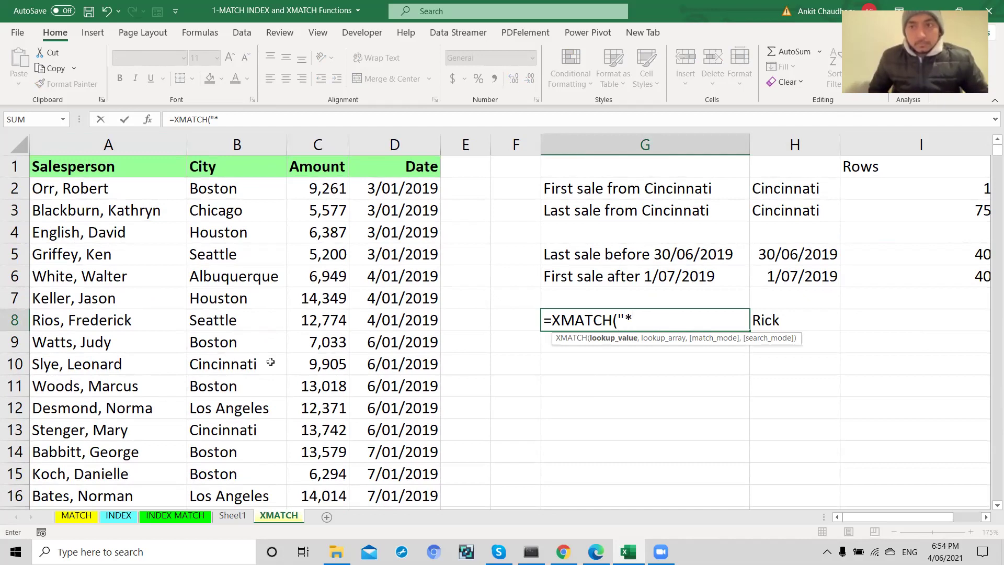
{"action": "type", "text": ", "}
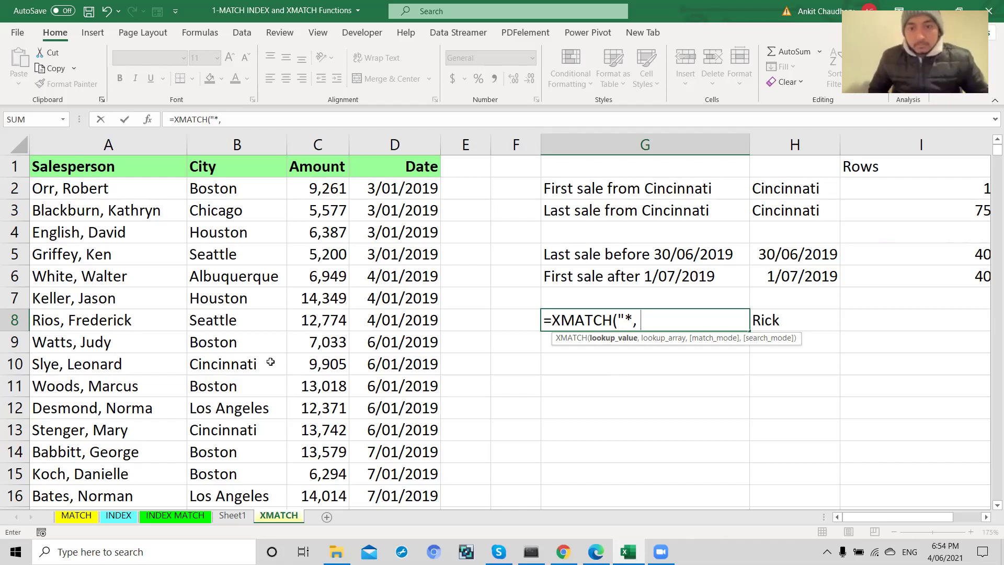
{"action": "type", "text": "\""}
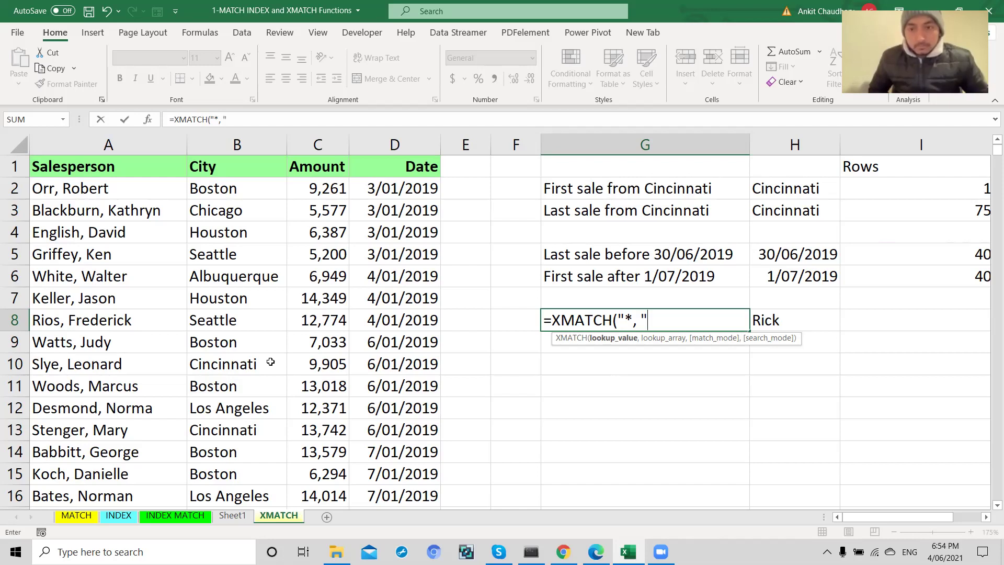
{"action": "type", "text": "&"}
{"action": "left_click", "coordinate": [773, 328]}
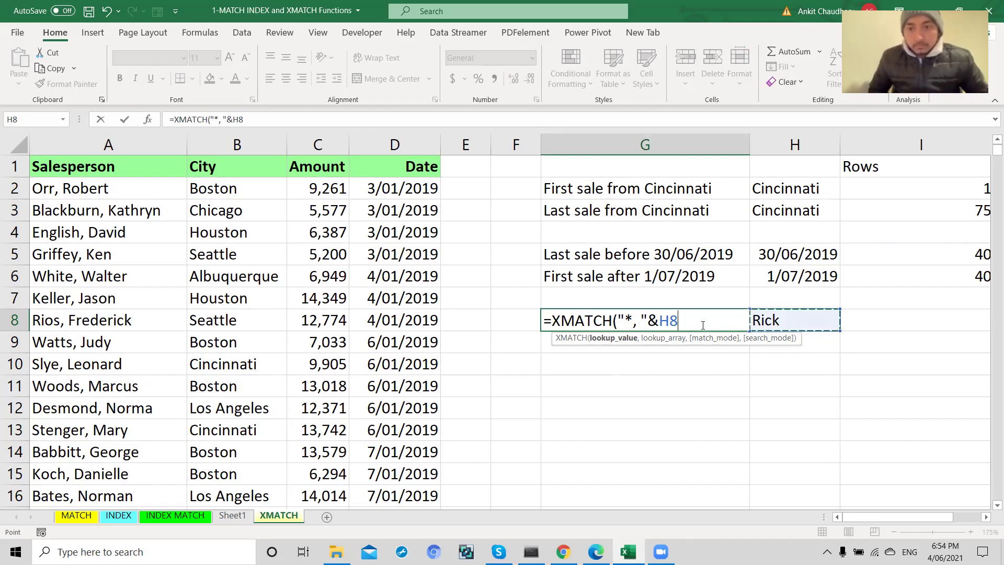
Complete the XMATCH formula in G8 with column A as the lookup array and match mode 2 for wildcard matching
{"action": "type", "text": ","}
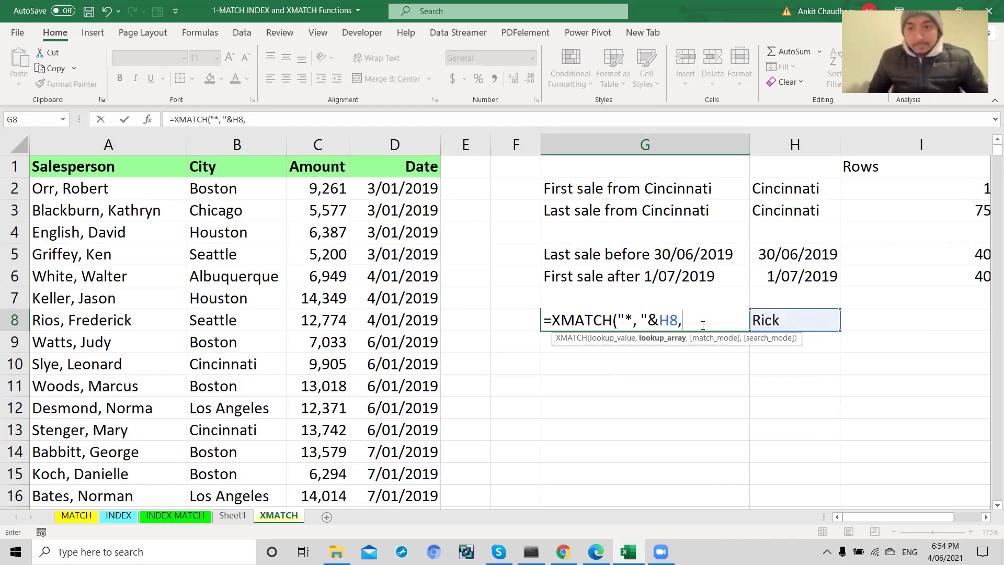
{"action": "left_click", "coordinate": [79, 137]}
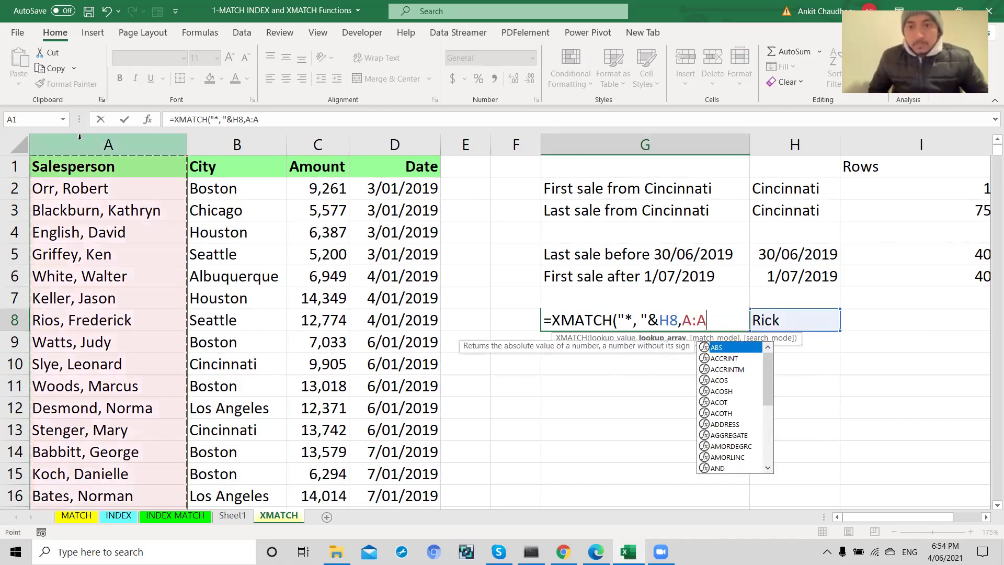
{"action": "type", "text": ","}
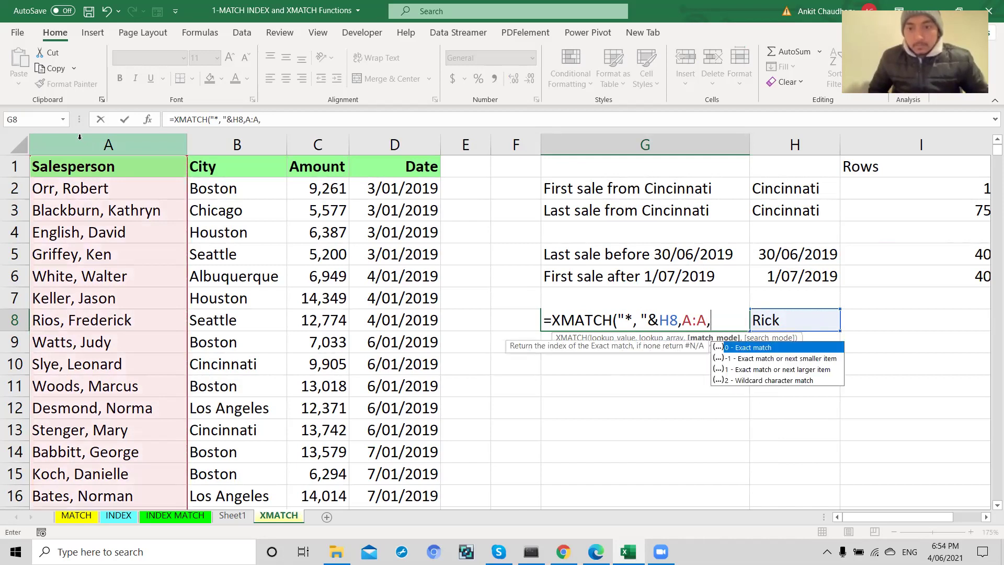
{"action": "type", "text": "2"}
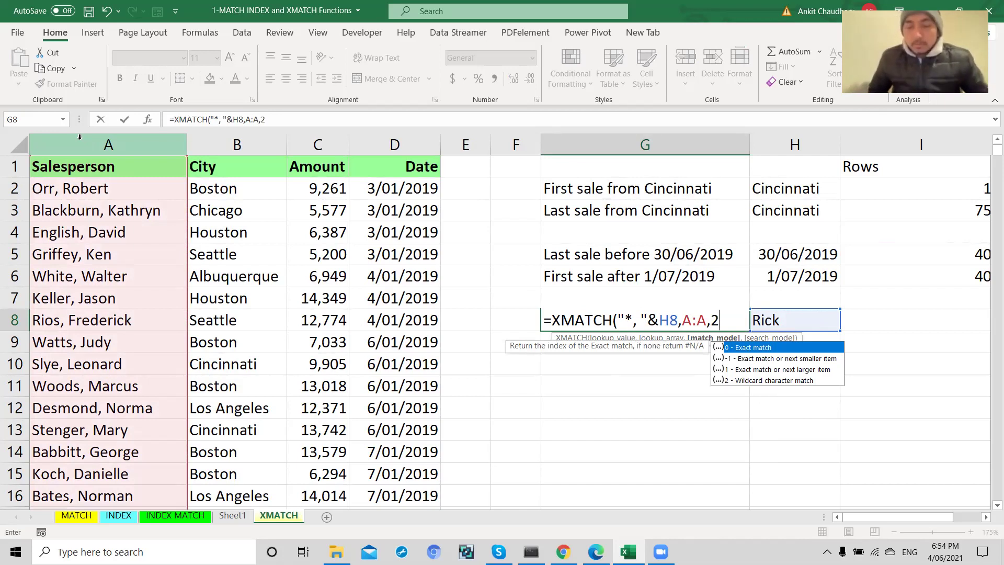
{"action": "type", "text": ")"}
{"action": "key", "text": "Return"}
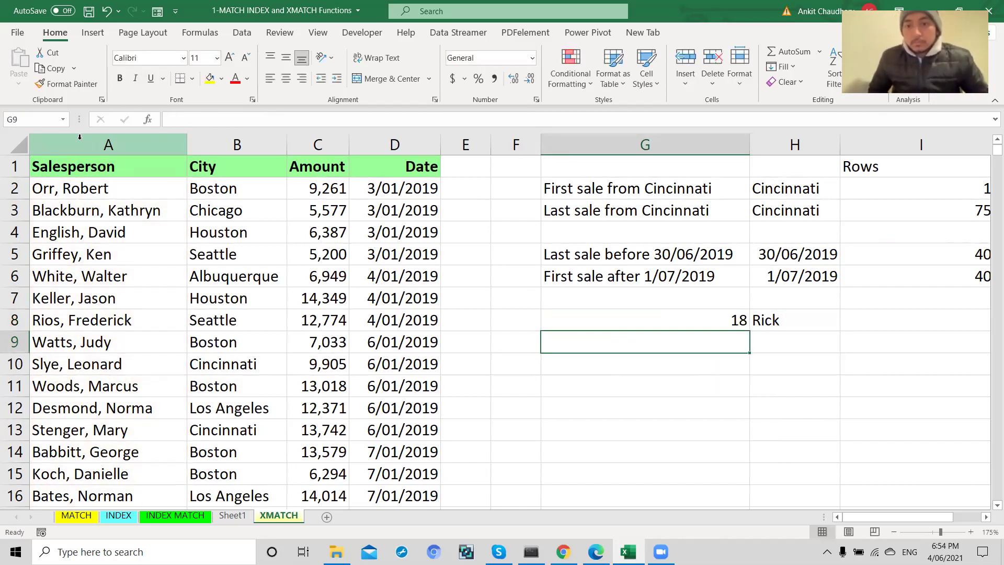
{"action": "left_click", "coordinate": [624, 321]}
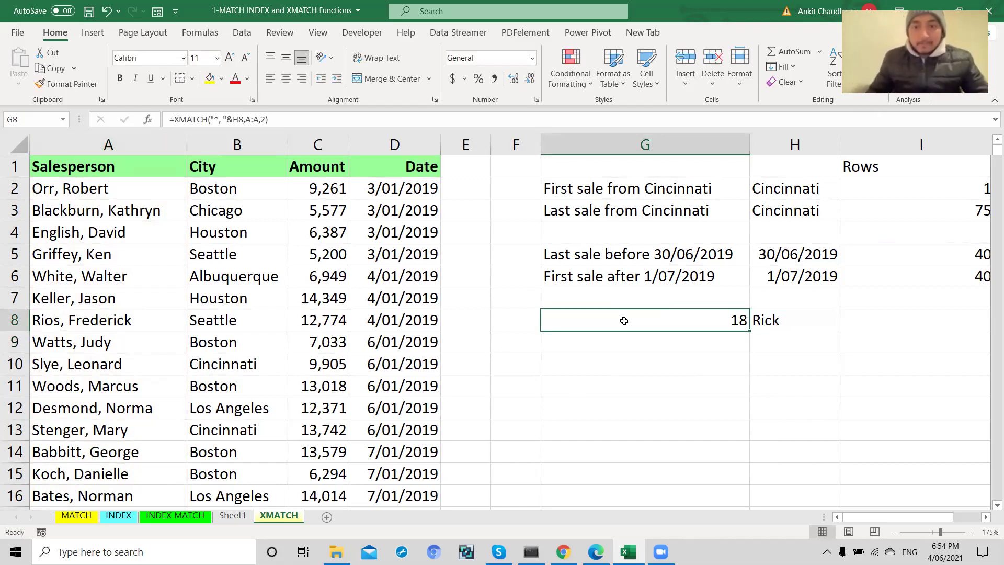
{"action": "double_click", "coordinate": [665, 342]}
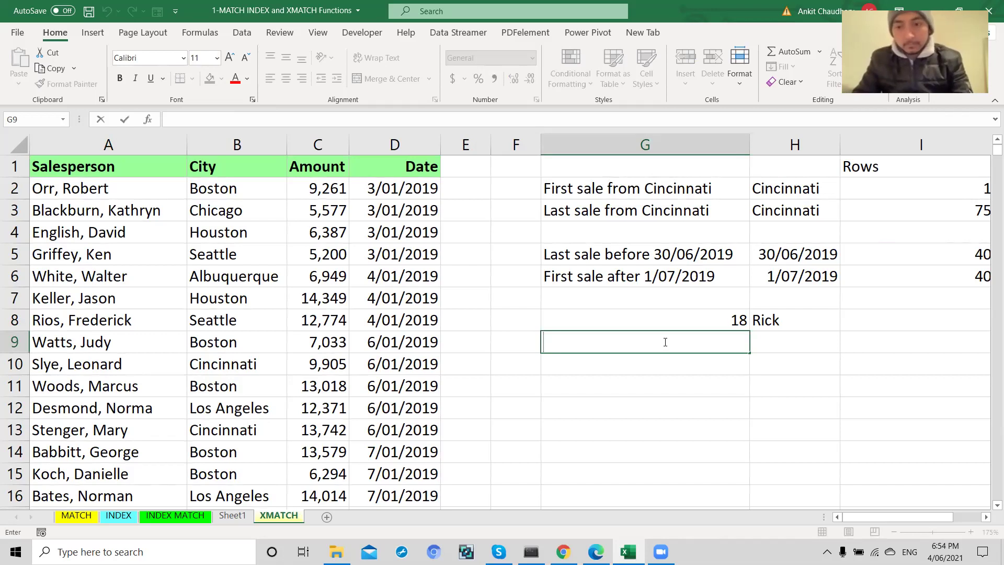
{"action": "type", "text": "=index("}
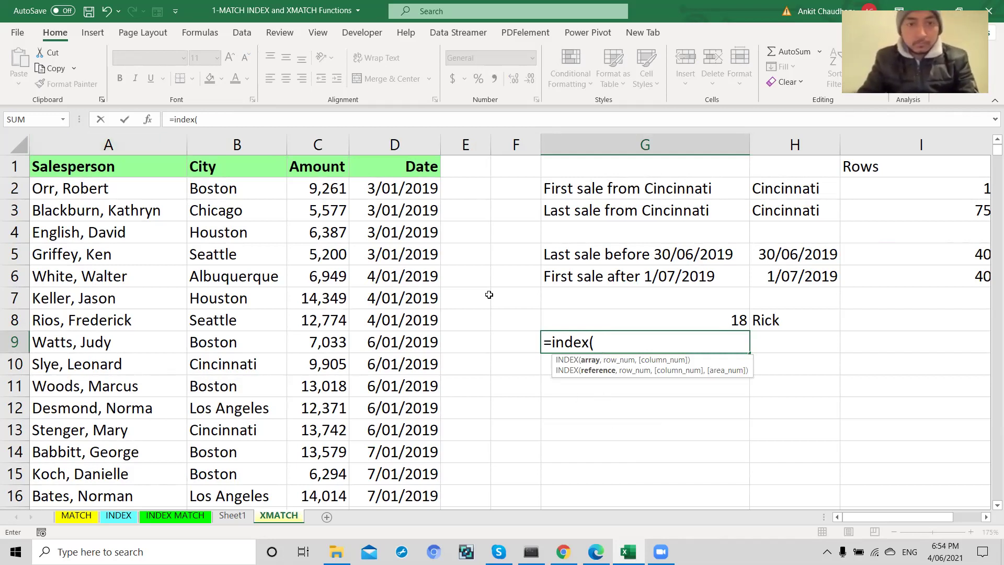
{"action": "left_click", "coordinate": [152, 142]}
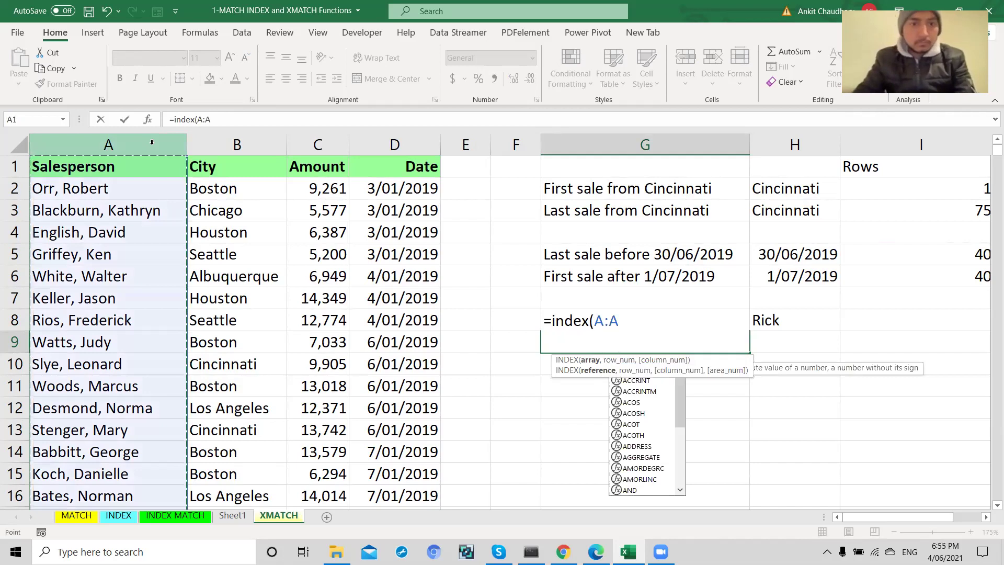
{"action": "type", "text": ","}
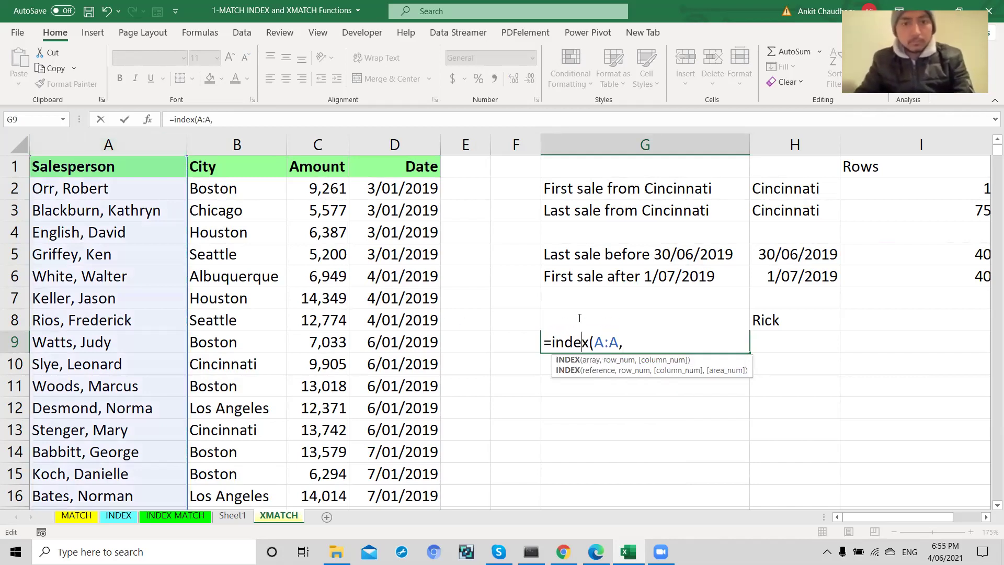
{"action": "left_click", "coordinate": [640, 348]}
{"action": "key", "text": "Escape"}
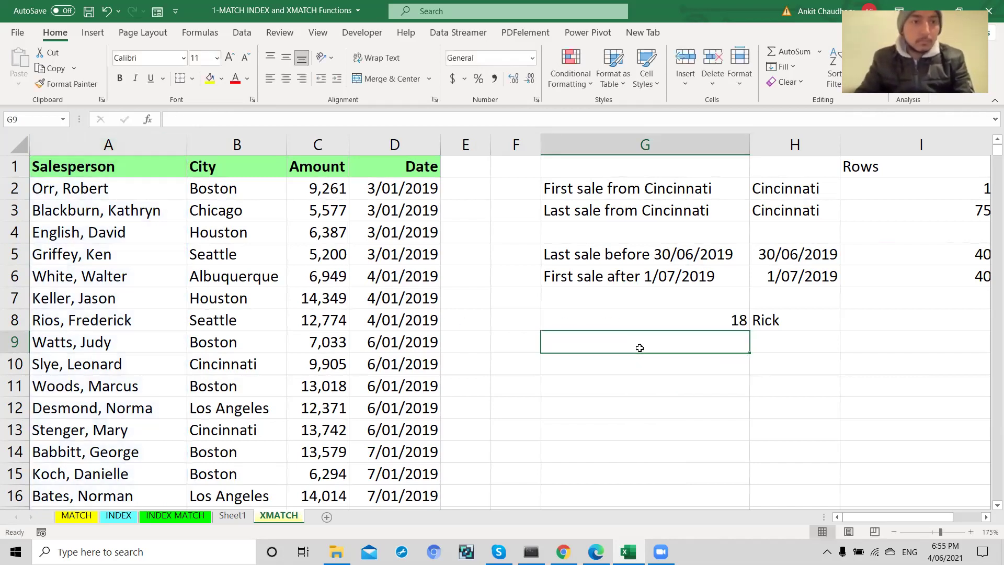
Enter an INDEX formula in G10 that returns the salesperson from column A at the row number in G8
{"action": "left_click", "coordinate": [637, 361]}
{"action": "type", "text": "="}
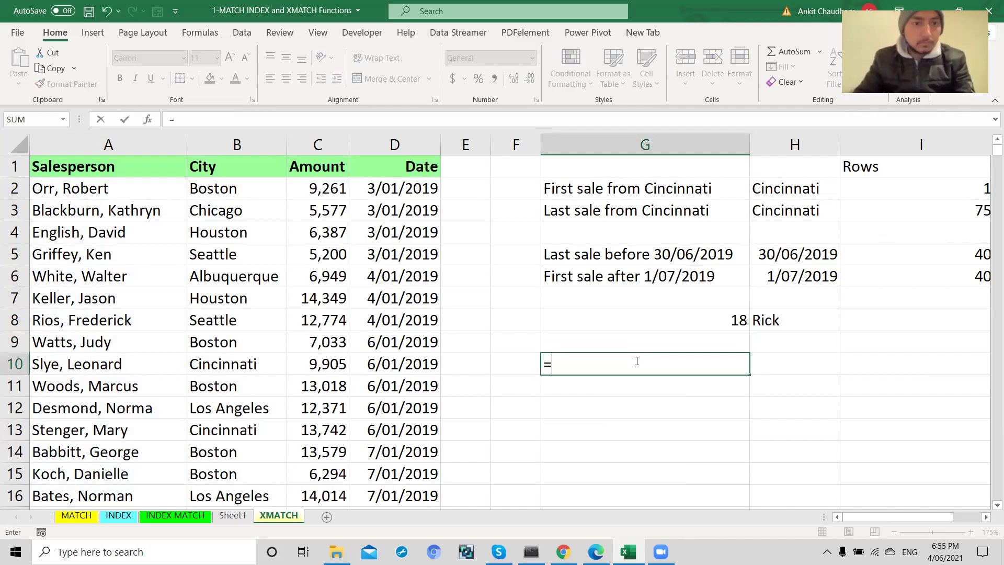
{"action": "type", "text": "index("}
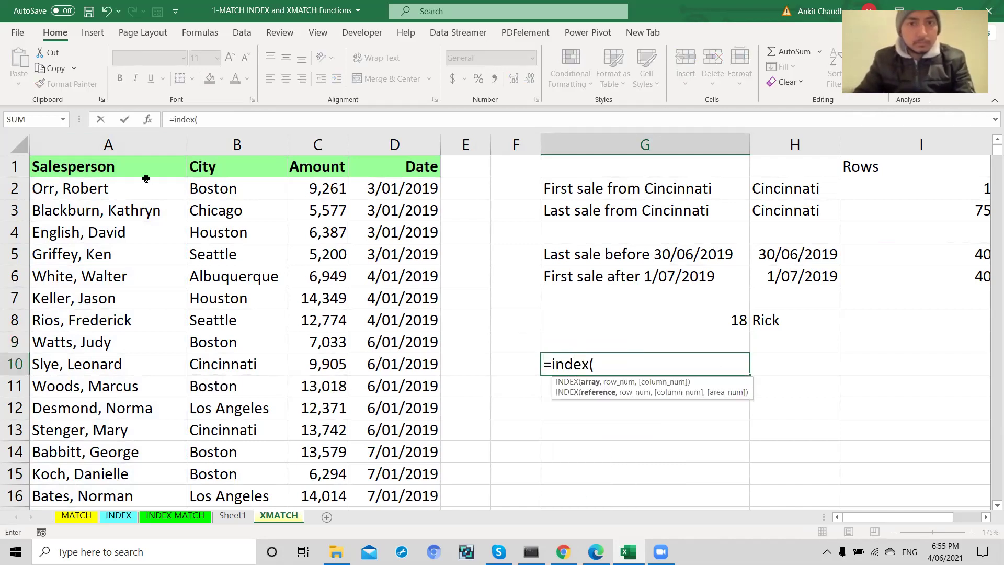
{"action": "left_click", "coordinate": [137, 141]}
{"action": "type", "text": ","}
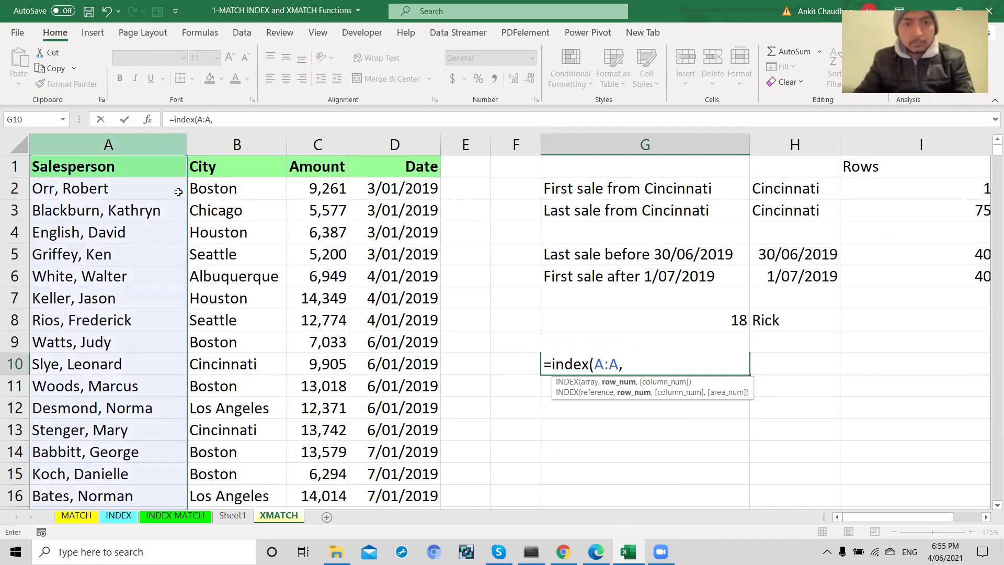
{"action": "left_click", "coordinate": [579, 318]}
{"action": "type", "text": ")"}
{"action": "key", "text": "Return"}
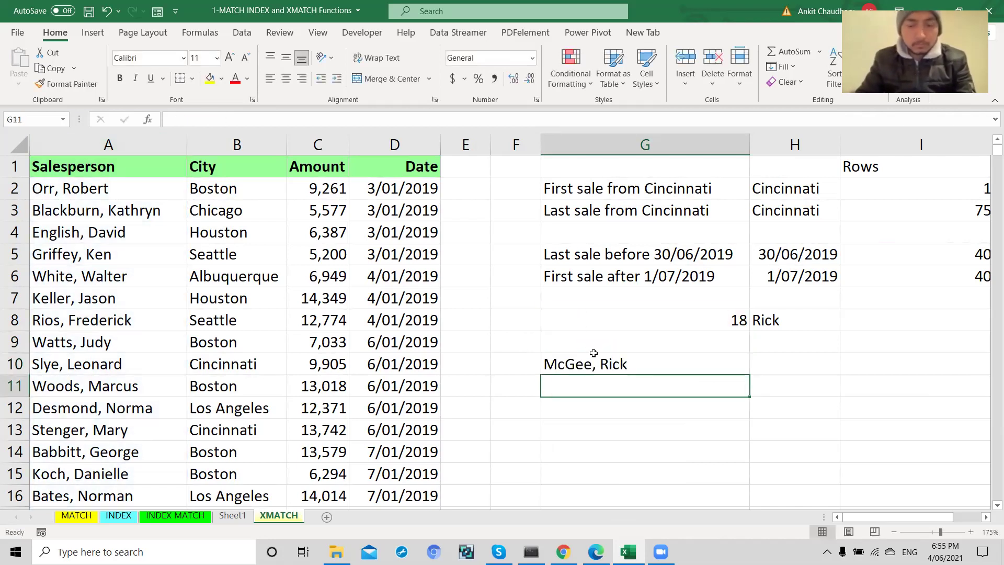
{"action": "left_click", "coordinate": [604, 367]}
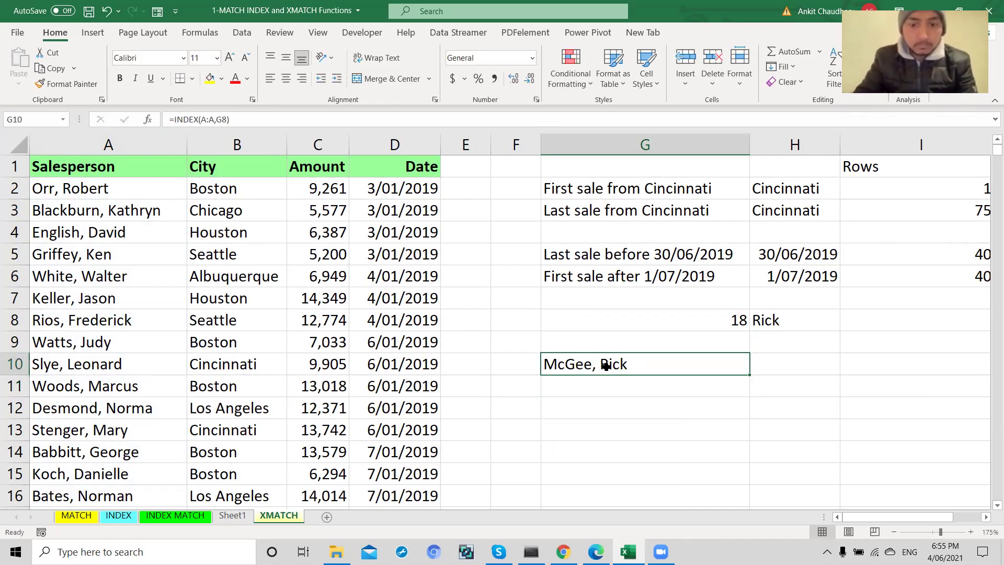
Review the arguments of the wildcard XMATCH formula in G8 and the INDEX result in G10
{"action": "left_click", "coordinate": [669, 336]}
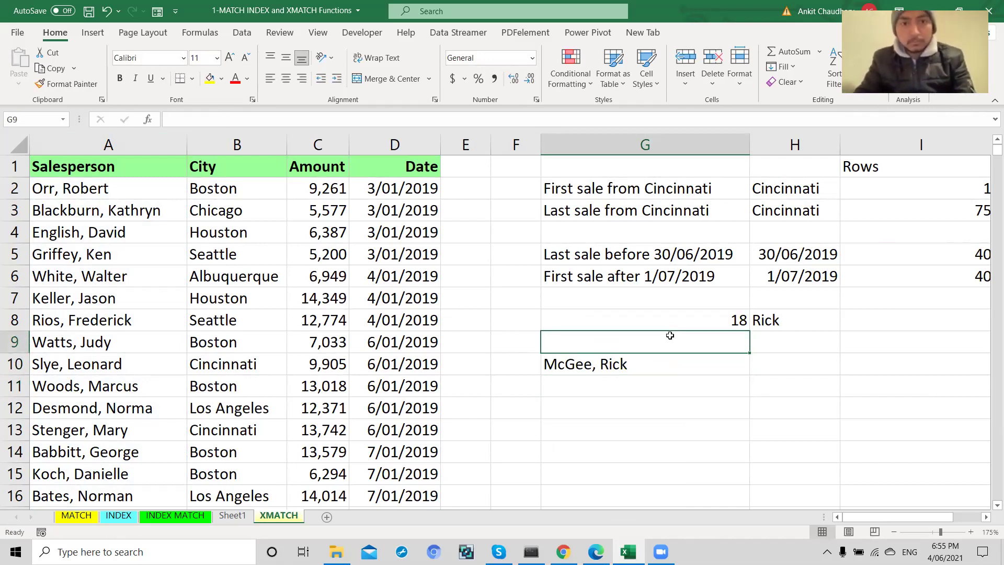
{"action": "double_click", "coordinate": [679, 320]}
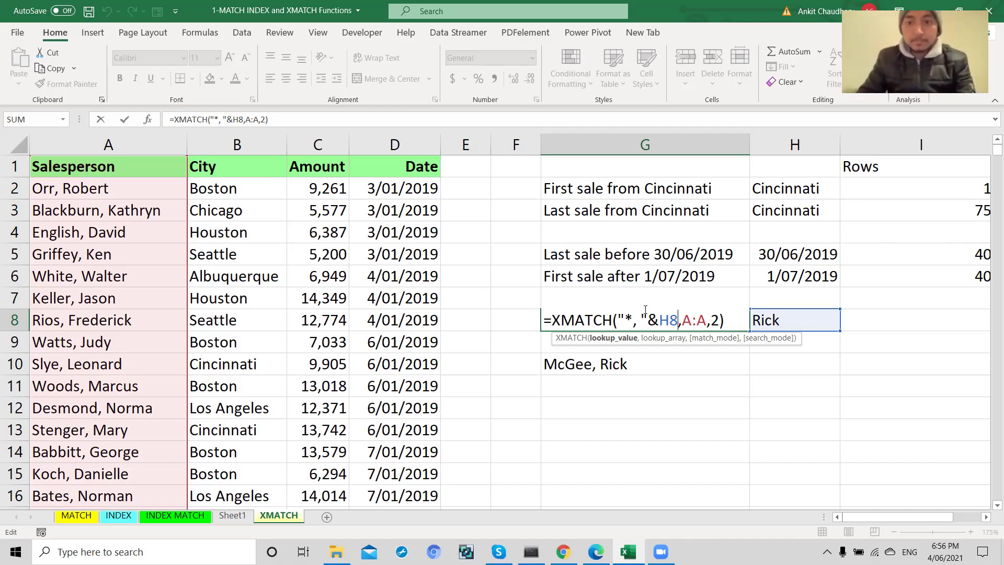
{"action": "key", "text": "ctrl+Return"}
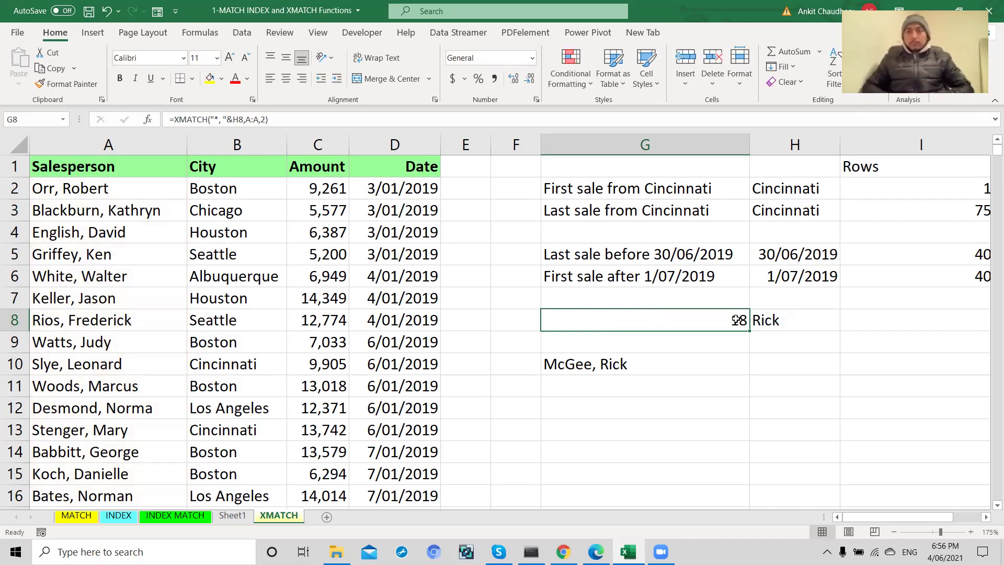
{"action": "left_click", "coordinate": [684, 363]}
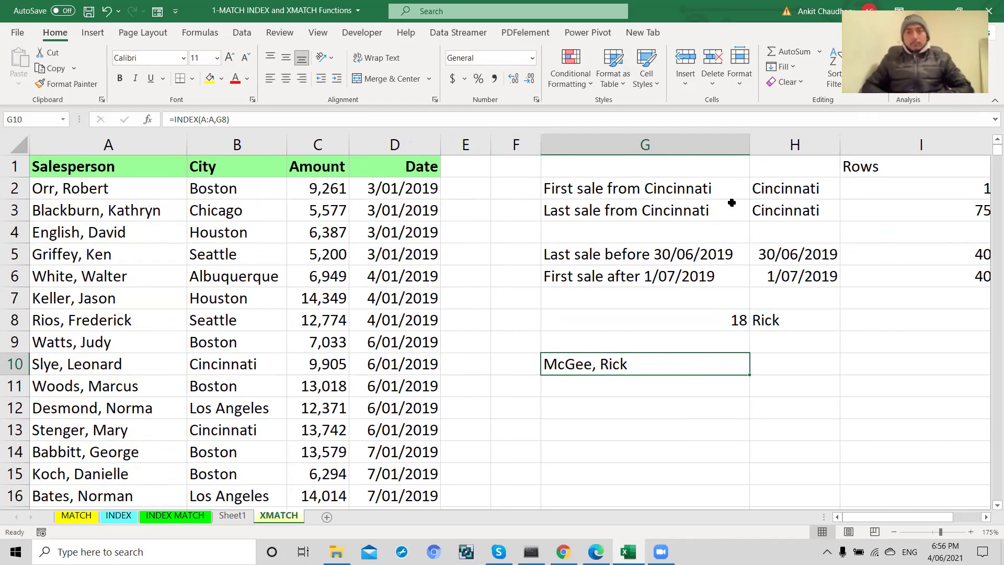
Close the workbook 1-MATCH INDEX and XMATCH Functions
{"action": "double_click", "coordinate": [376, 17]}
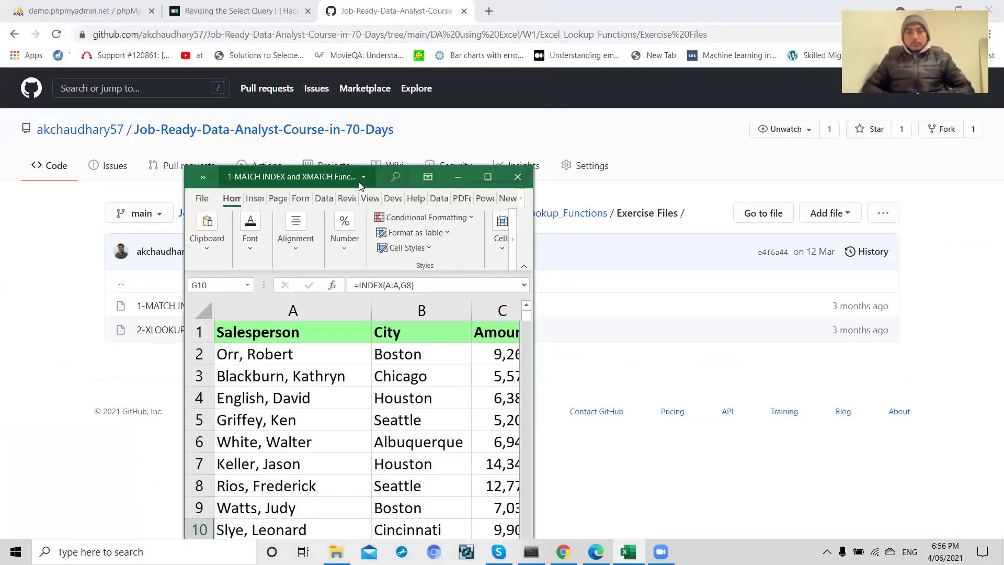
{"action": "left_click", "coordinate": [514, 182]}
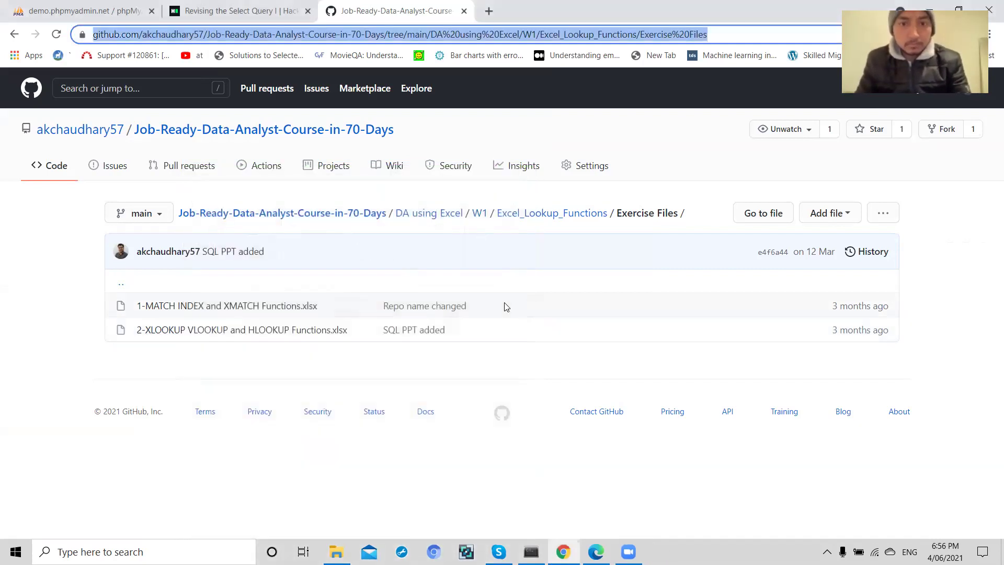
Open the workbook 2-XLOOKUP VLOOKUP and HLOOKUP Functions from the Exercise Files folder in File Explorer and show its Lookups sheet
{"action": "left_click", "coordinate": [336, 551]}
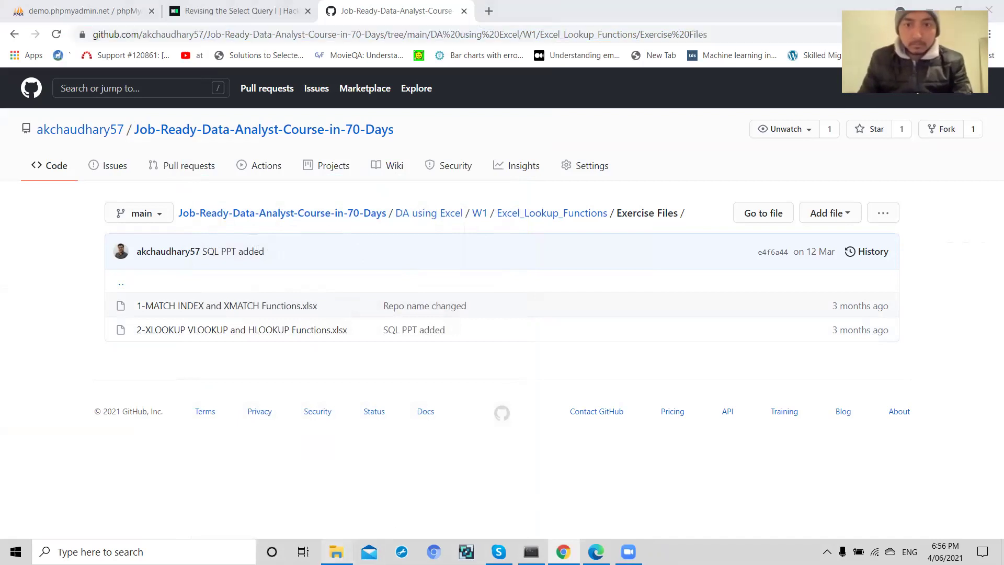
{"action": "left_click", "coordinate": [281, 162]}
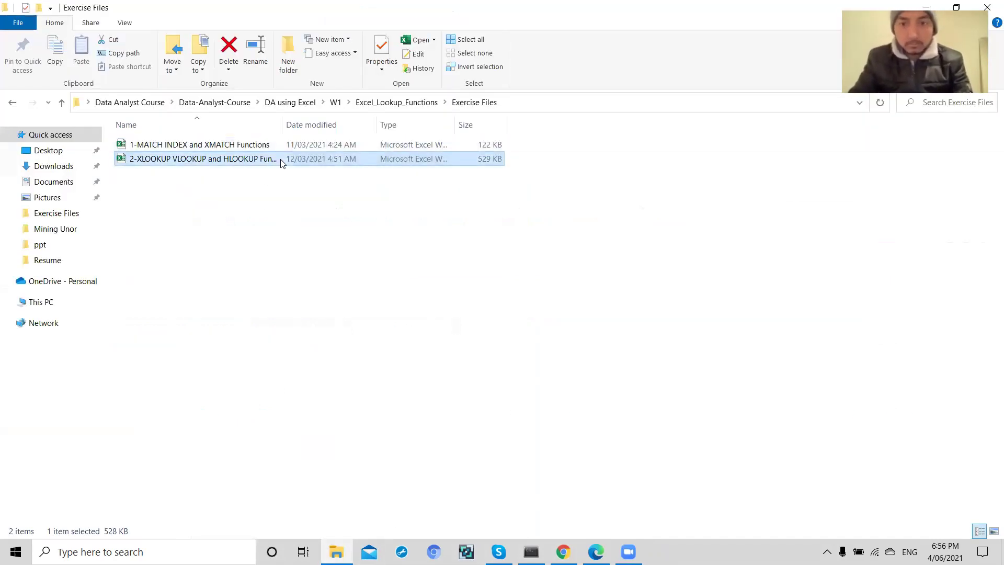
{"action": "double_click", "coordinate": [280, 159]}
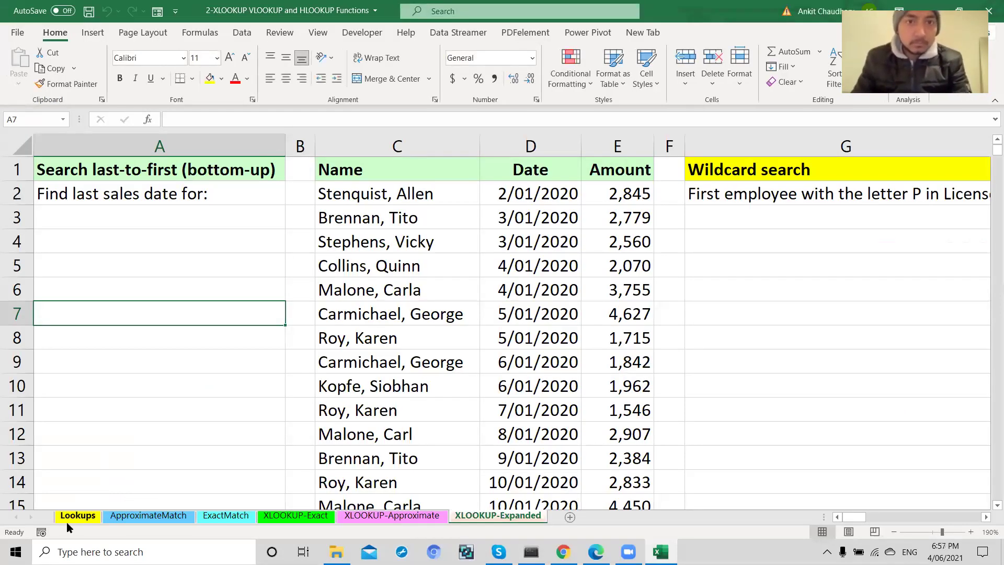
{"action": "left_click", "coordinate": [68, 519]}
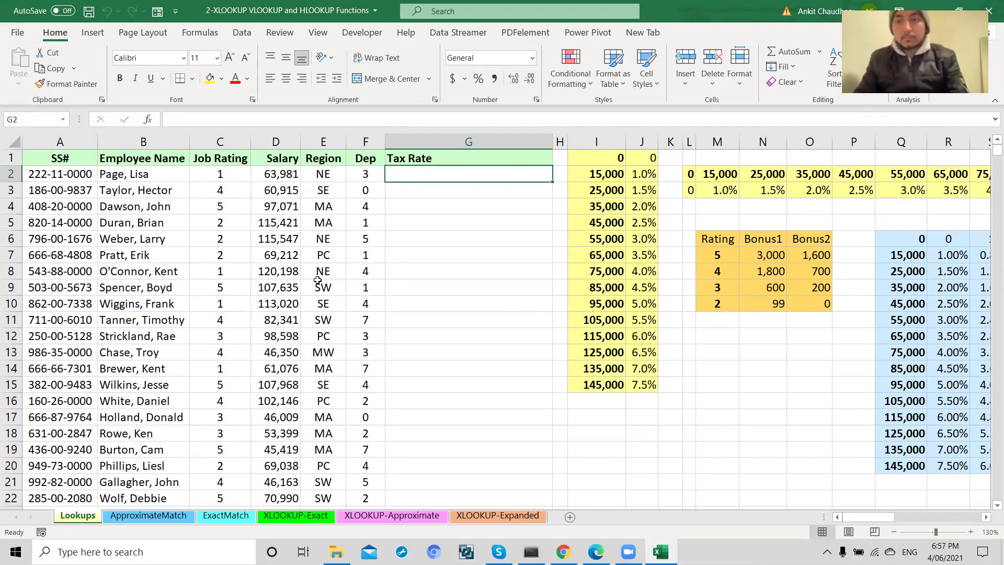
{"action": "left_click", "coordinate": [468, 272]}
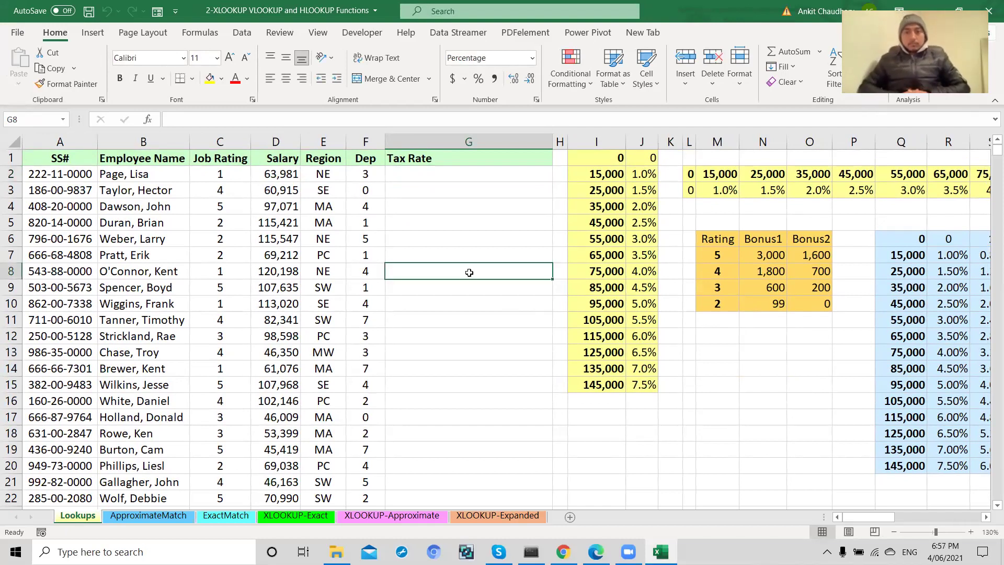
{"action": "key", "text": "Up"}
{"action": "key", "text": "Up"}
{"action": "key", "text": "Up"}
{"action": "key", "text": "Up"}
{"action": "key", "text": "Up"}
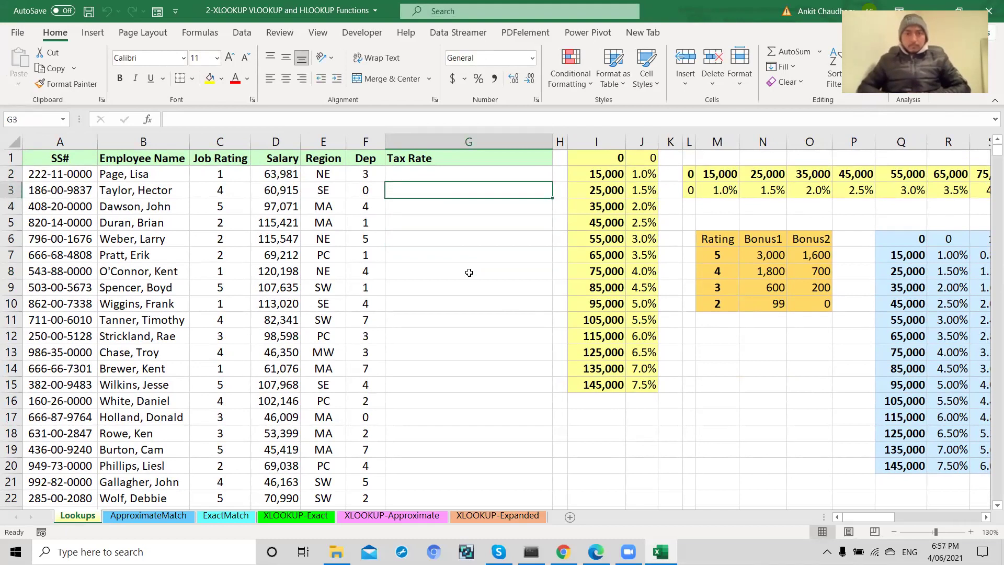
{"action": "key", "text": "Up"}
{"action": "key", "text": "Up"}
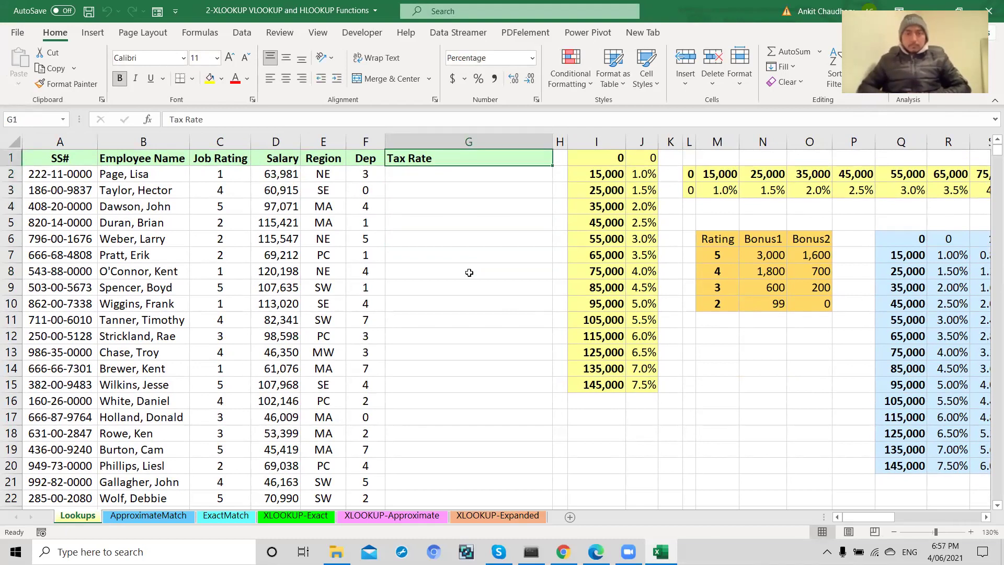
{"action": "key", "text": "Left"}
{"action": "key", "text": "Right"}
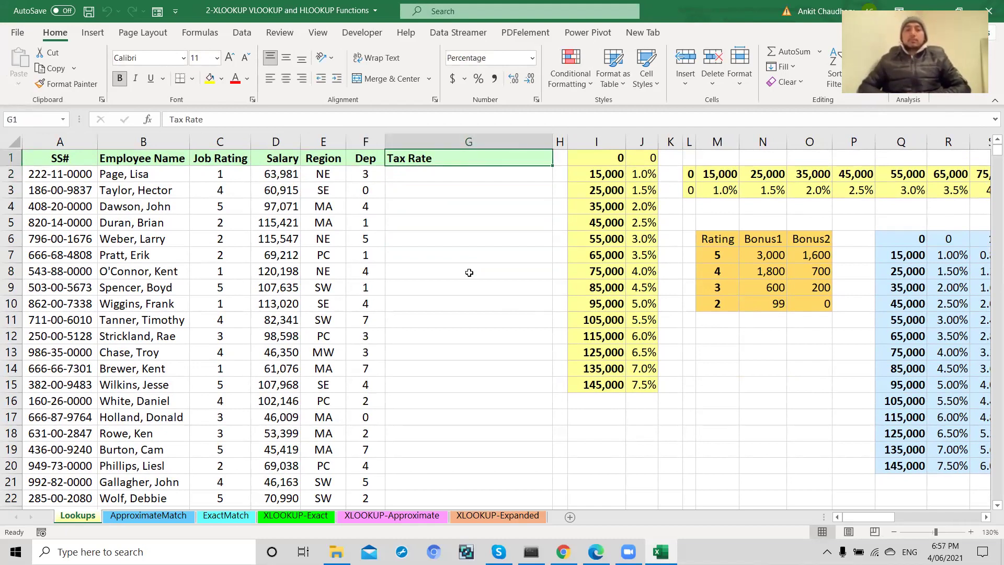
{"action": "key", "text": "Right"}
{"action": "key", "text": "Right"}
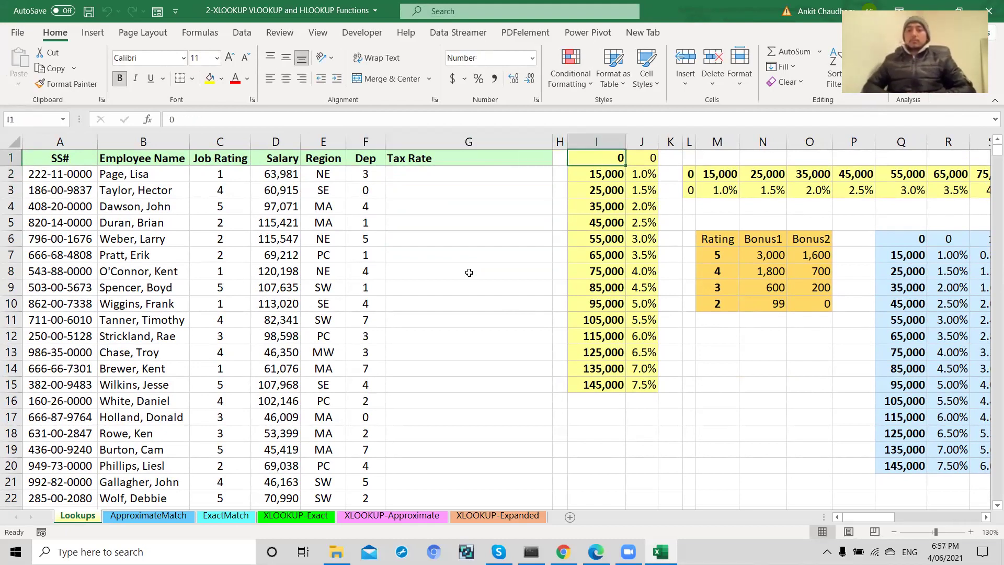
{"action": "key", "text": "Left"}
{"action": "key", "text": "Left"}
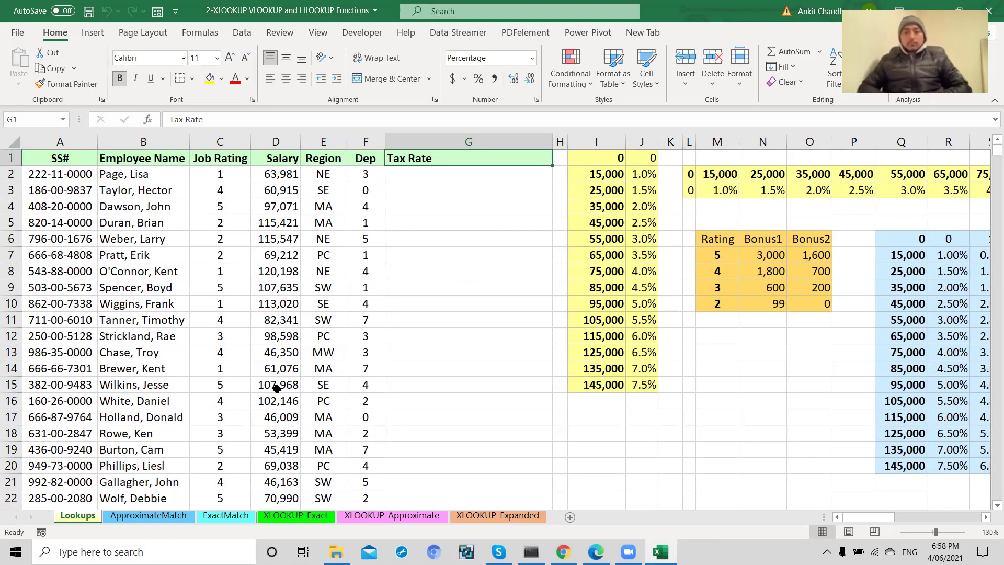
Show the ApproximateMatch sheet
{"action": "left_click", "coordinate": [145, 516]}
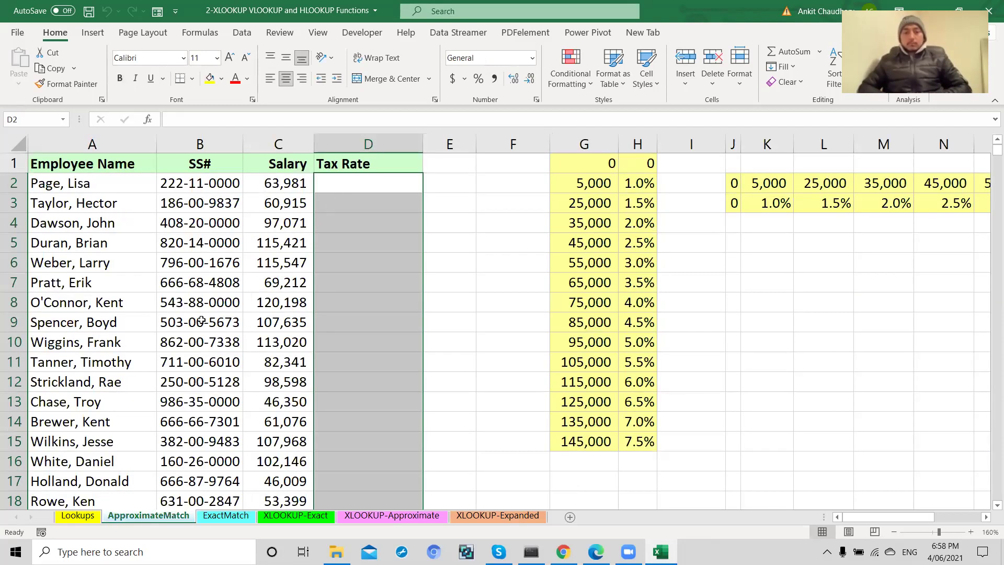
{"action": "double_click", "coordinate": [379, 186]}
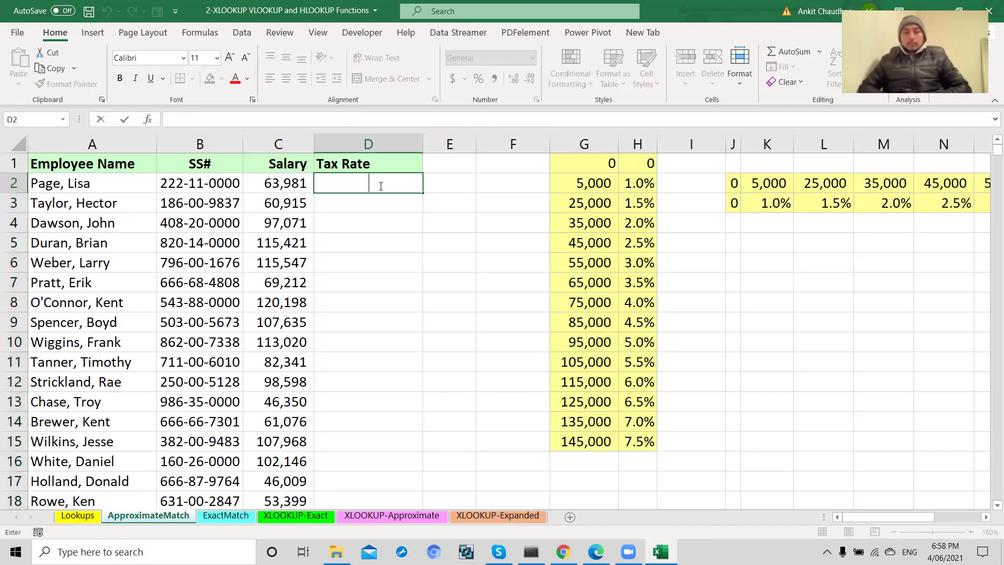
{"action": "type", "text": "="}
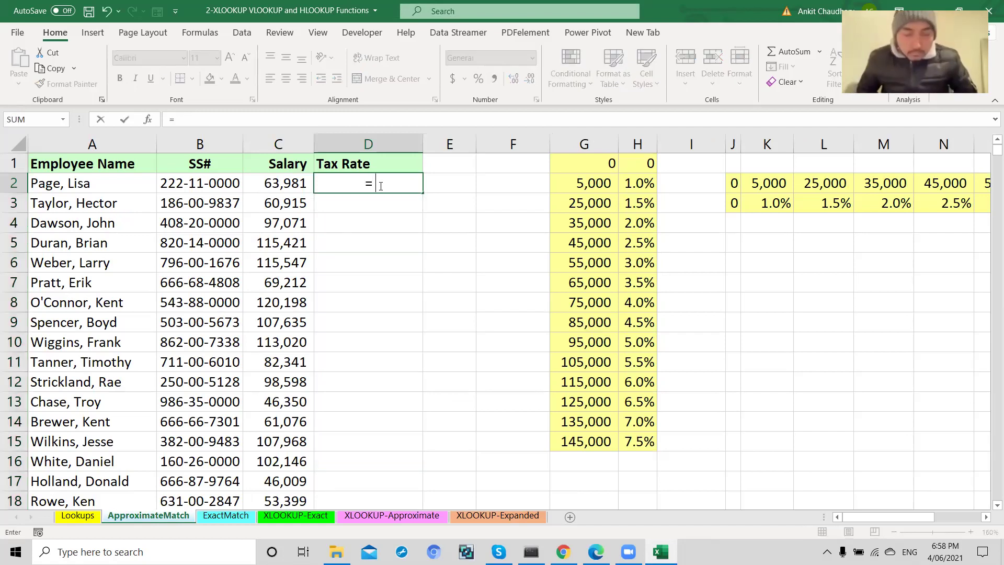
{"action": "type", "text": "vlook"}
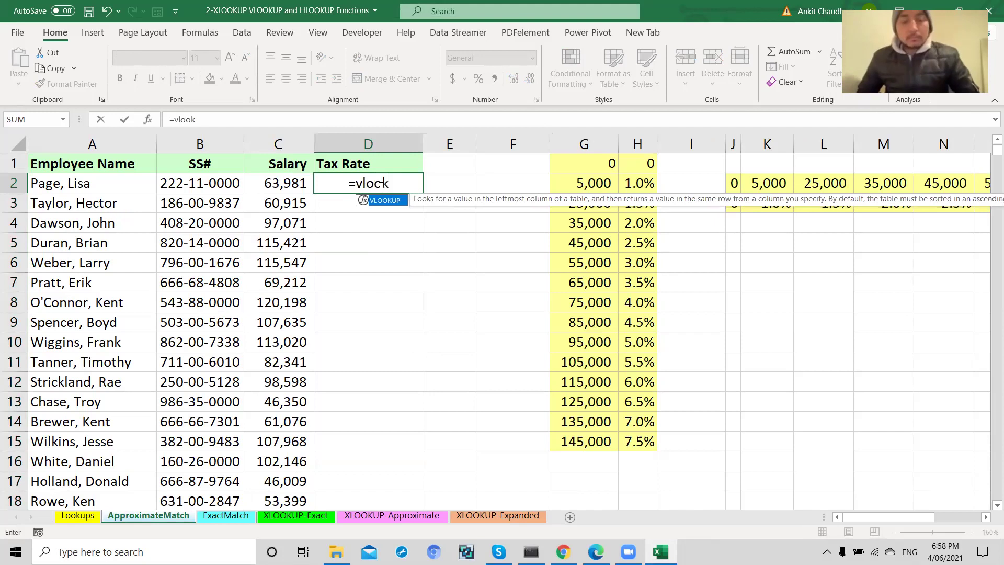
{"action": "type", "text": "up("}
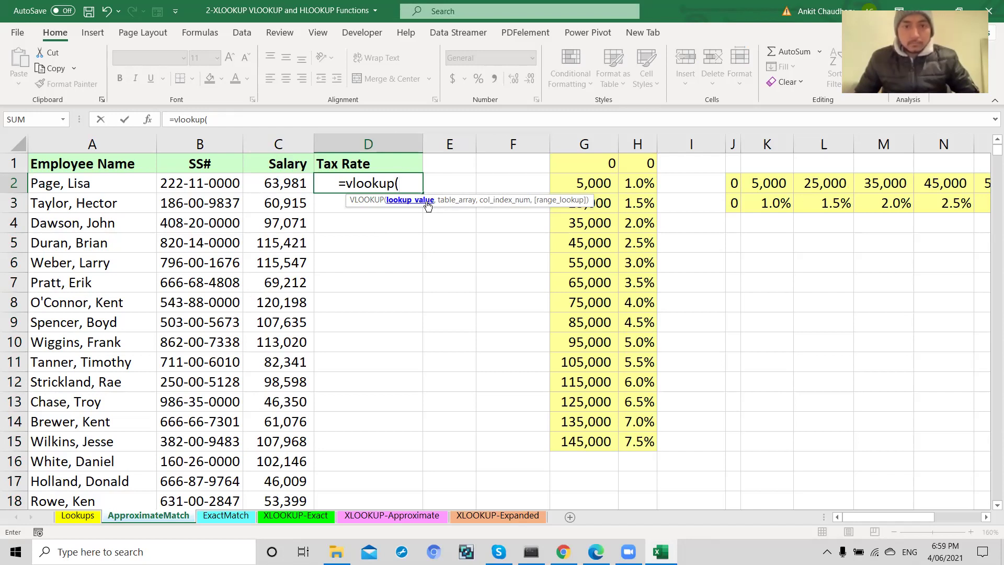
{"action": "key", "text": "Escape"}
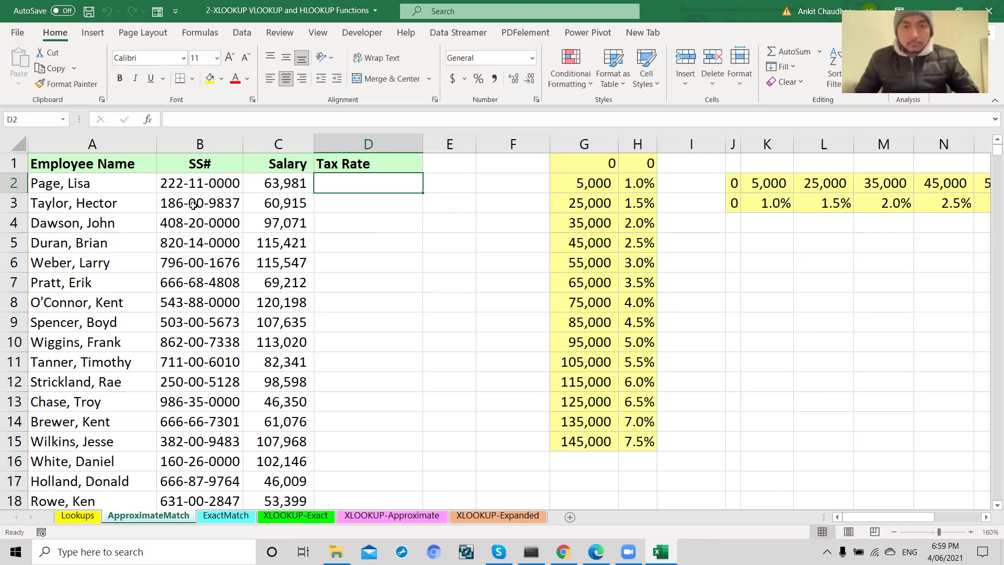
Review the Employee Name, SS#, Salary and Tax Rate columns and the tax lookup table in G1:H15
{"action": "left_click", "coordinate": [113, 164]}
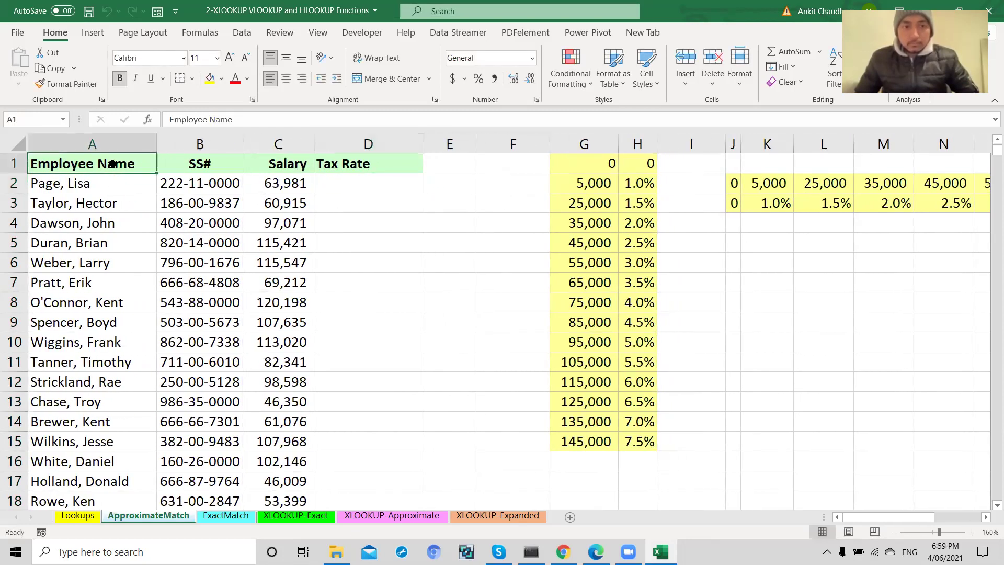
{"action": "left_click", "coordinate": [207, 163]}
{"action": "left_click", "coordinate": [275, 166]}
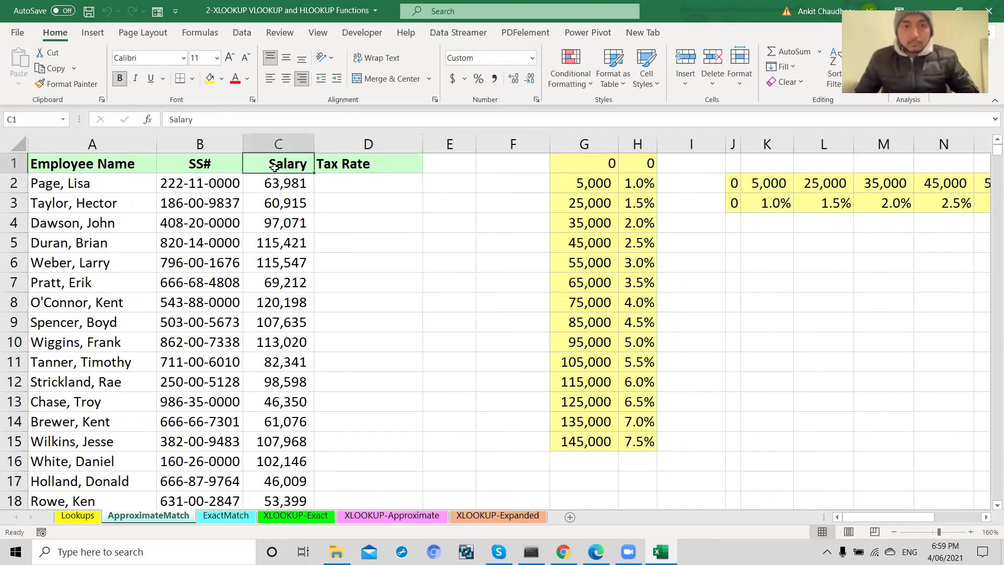
{"action": "left_click", "coordinate": [343, 168]}
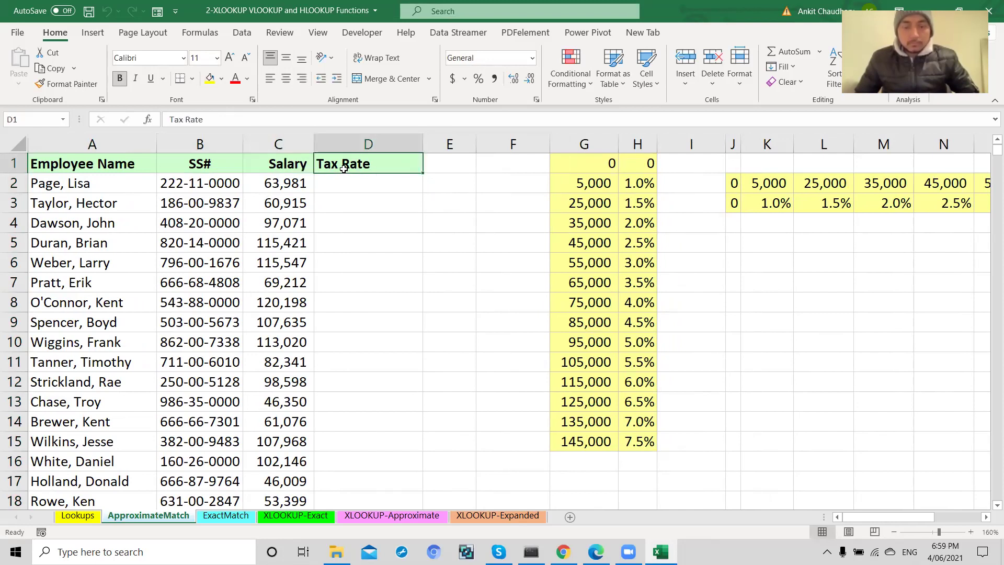
{"action": "left_click", "coordinate": [598, 163]}
{"action": "left_click_drag", "start_coordinate": [626, 170], "coordinate": [630, 442]}
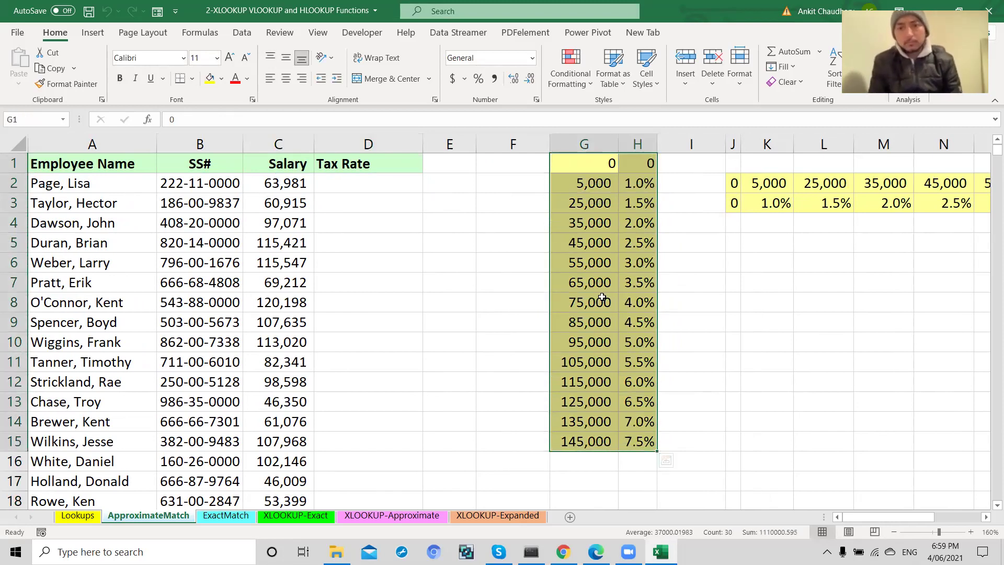
Examine how the salary brackets in column G pair with the rates in column H for the salary in C2
{"action": "left_click", "coordinate": [601, 184]}
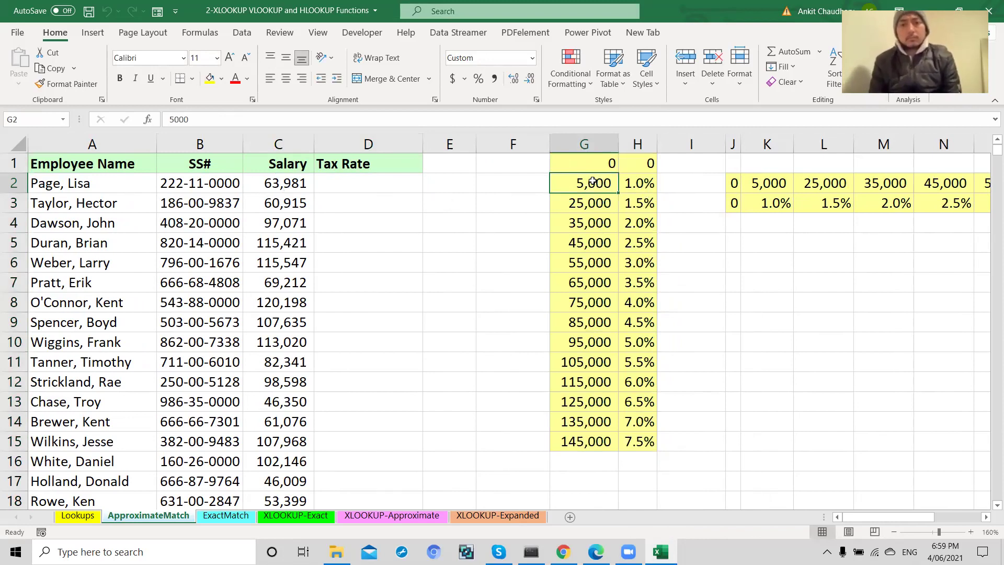
{"action": "left_click", "coordinate": [634, 183]}
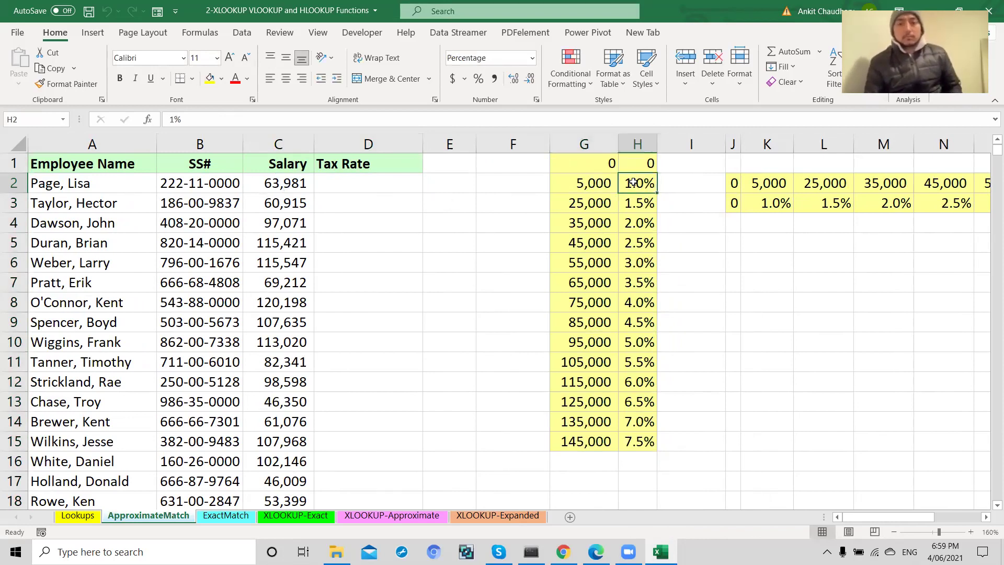
{"action": "left_click", "coordinate": [588, 224]}
{"action": "left_click", "coordinate": [588, 241]}
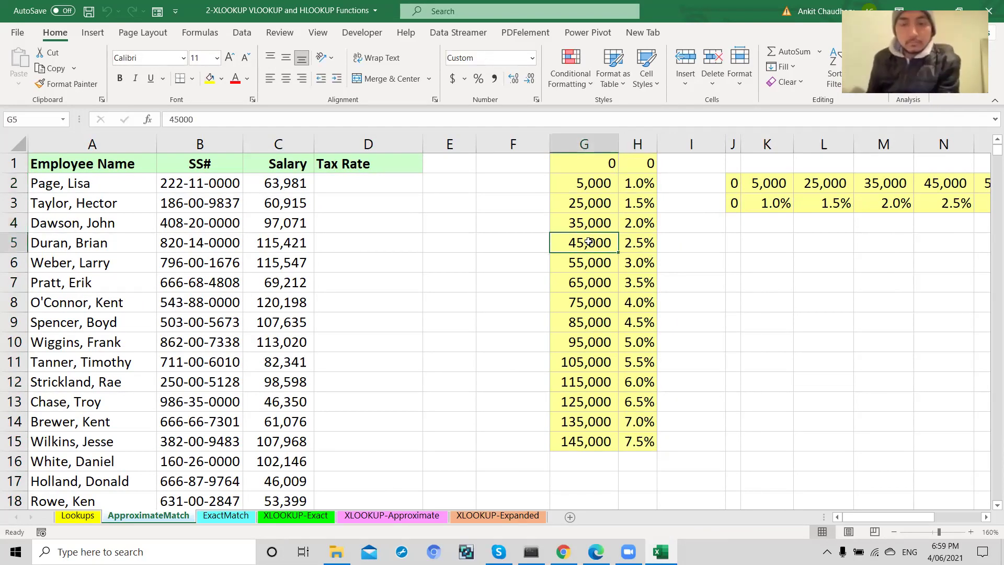
{"action": "left_click", "coordinate": [638, 243]}
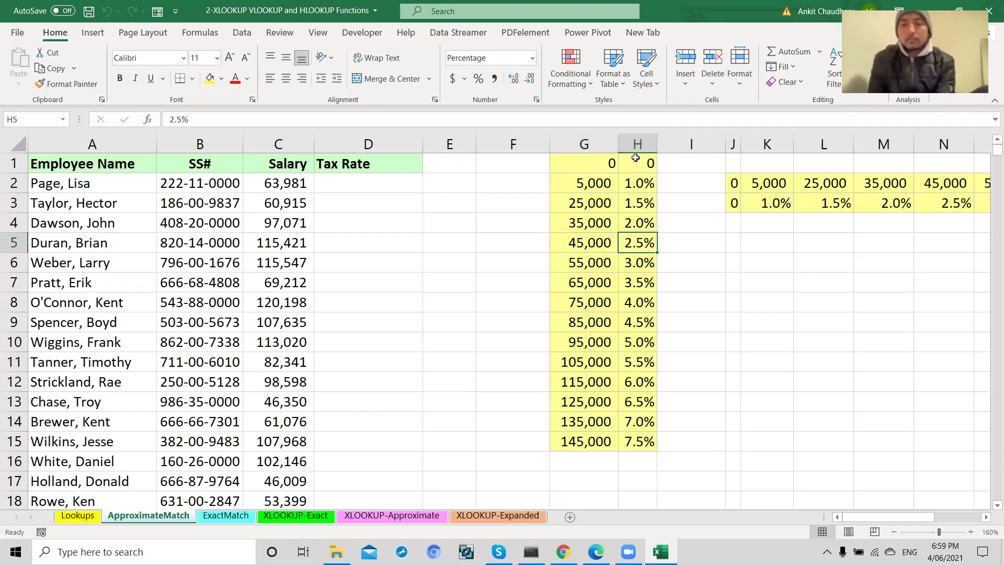
{"action": "left_click_drag", "start_coordinate": [600, 159], "coordinate": [642, 430]}
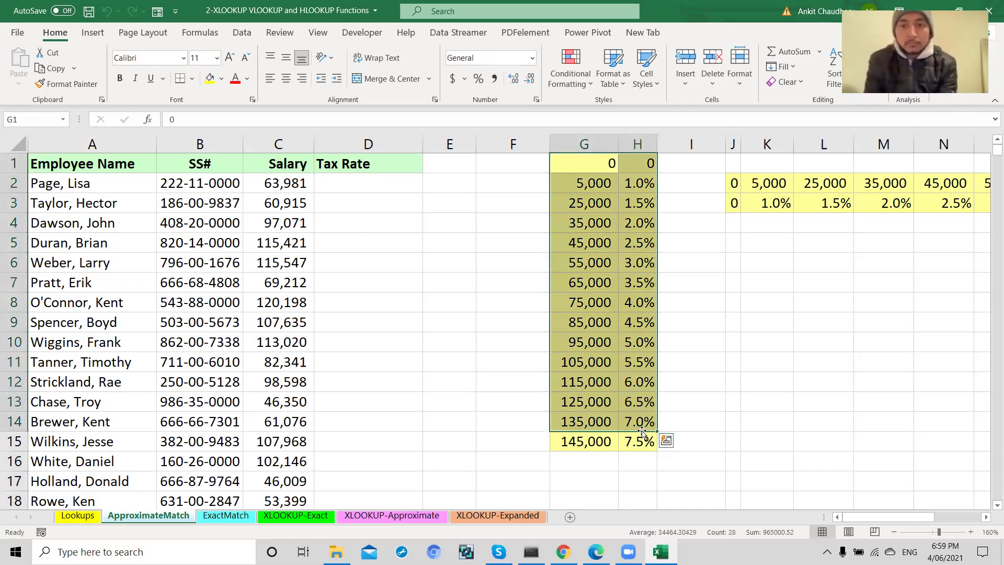
{"action": "left_click", "coordinate": [640, 439], "text": "shift"}
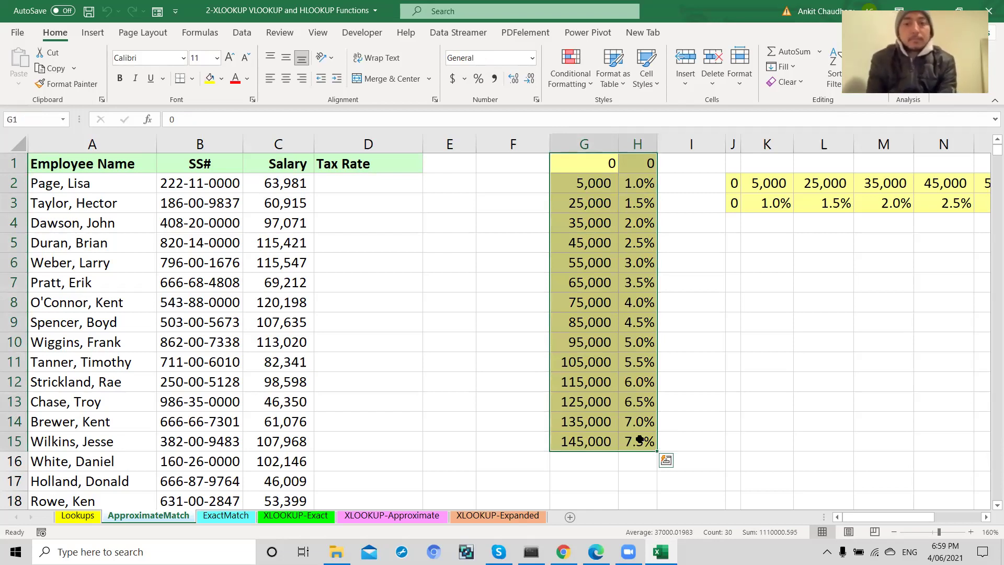
{"action": "left_click", "coordinate": [584, 179]}
{"action": "left_click", "coordinate": [282, 181]}
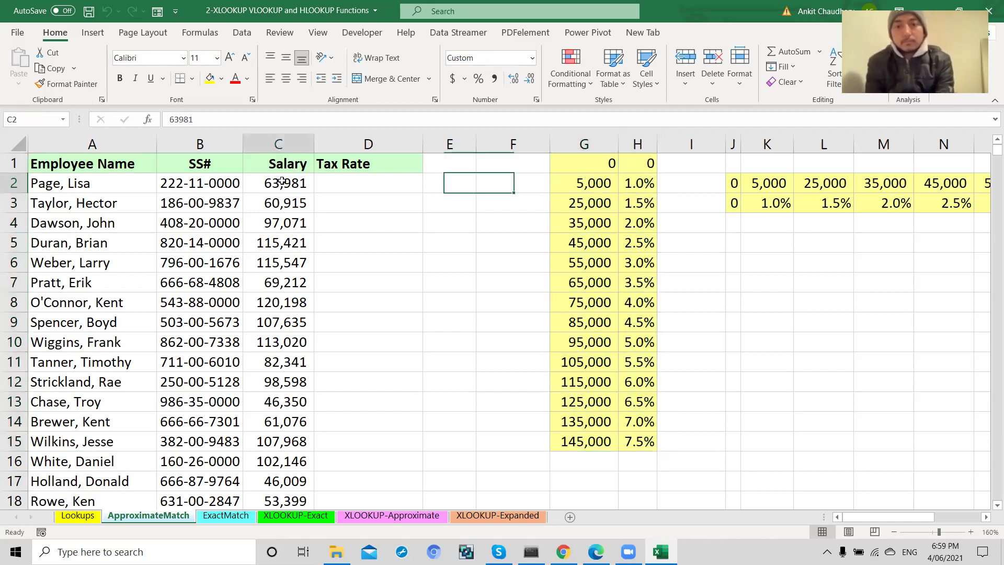
{"action": "left_click", "coordinate": [637, 190]}
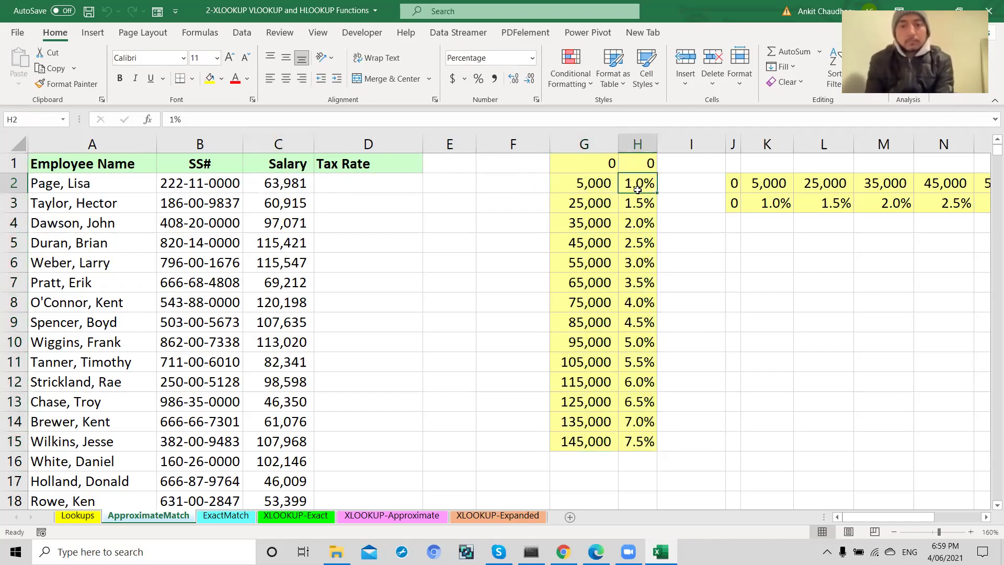
Enter =VLOOKUP(C2,G1:H15,2,TRUE) in D2 to return the approximate-match tax rate for the first employee's salary
{"action": "double_click", "coordinate": [395, 181]}
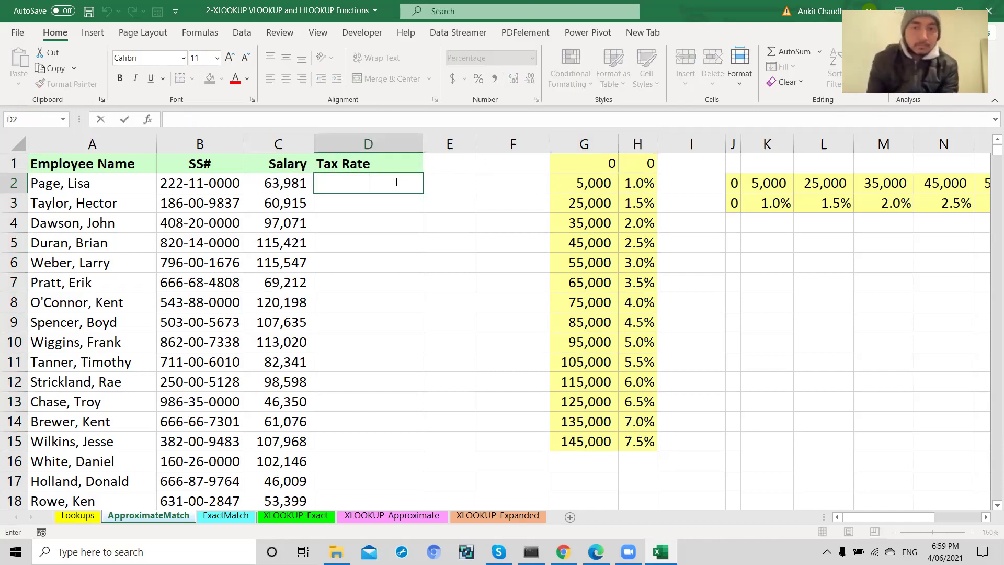
{"action": "type", "text": "=vl"}
{"action": "key", "text": "Tab"}
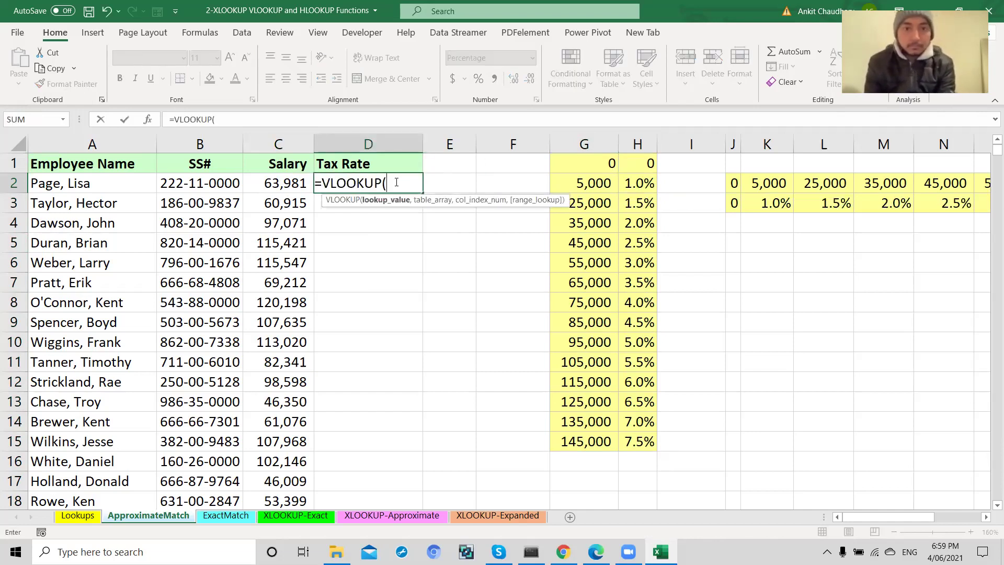
{"action": "left_click", "coordinate": [272, 181]}
{"action": "type", "text": ","}
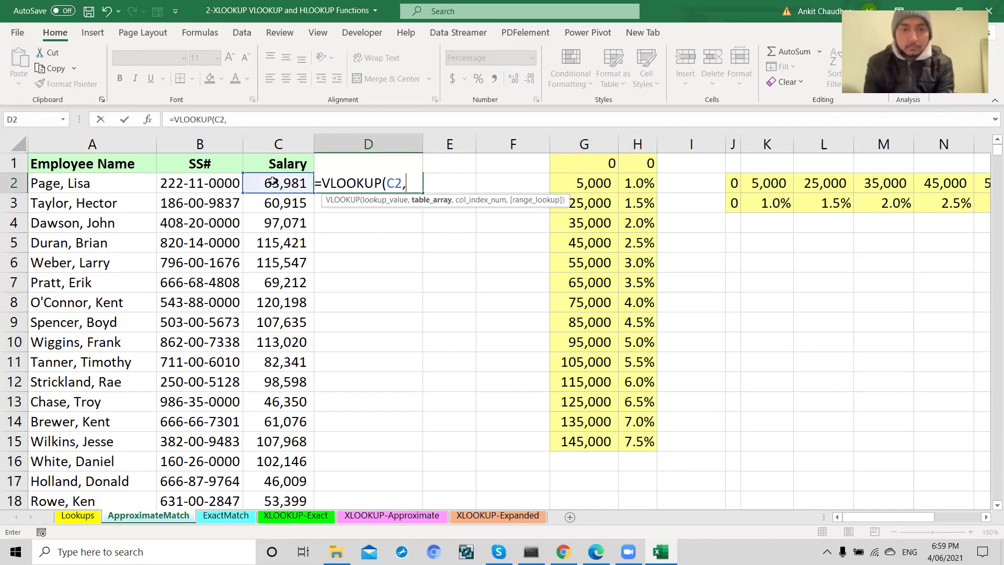
{"action": "left_click", "coordinate": [603, 165]}
{"action": "left_click_drag", "start_coordinate": [603, 166], "coordinate": [631, 443]}
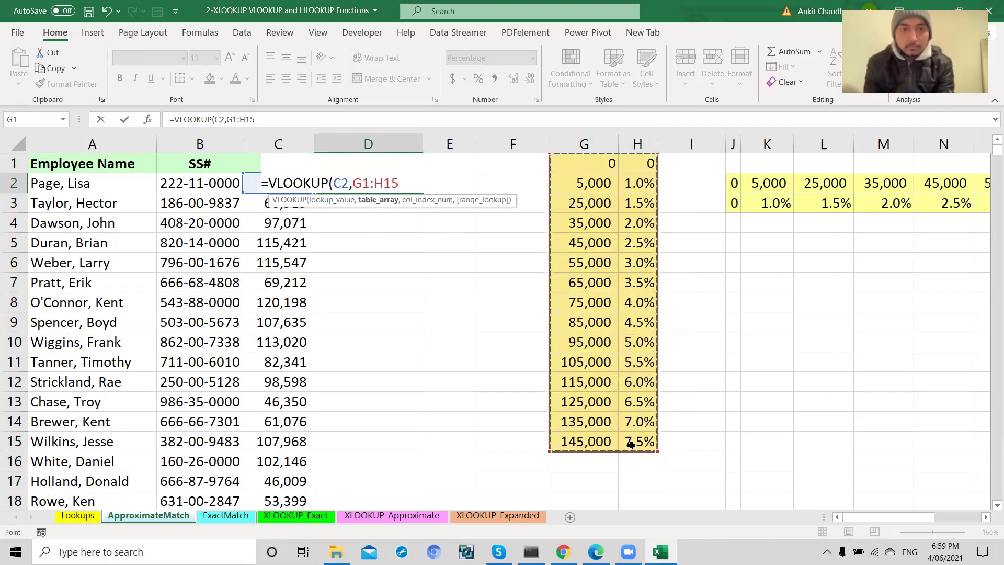
{"action": "type", "text": ",2"}
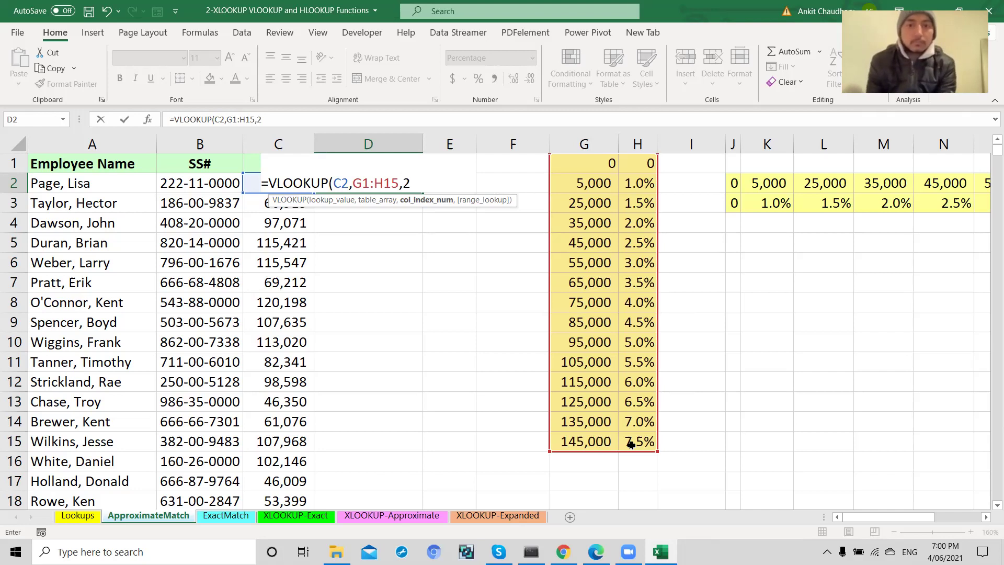
{"action": "type", "text": ","}
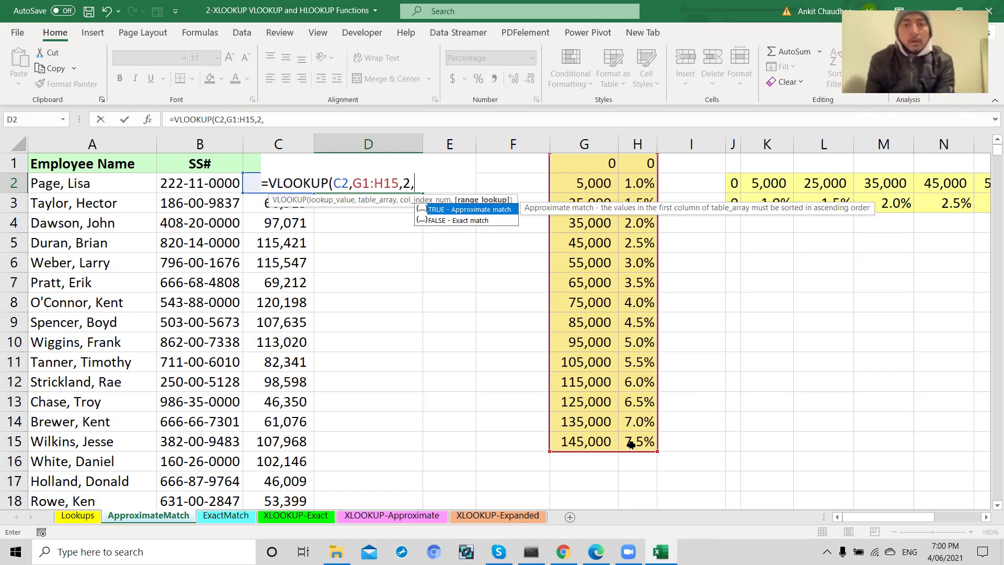
{"action": "type", "text": "T"}
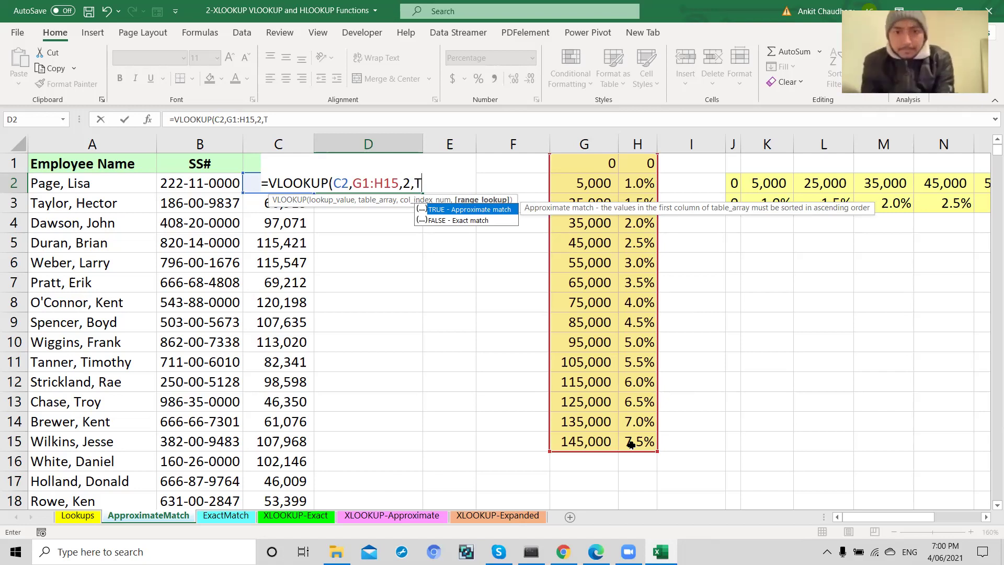
{"action": "type", "text": "RUE)"}
{"action": "key", "text": "Return"}
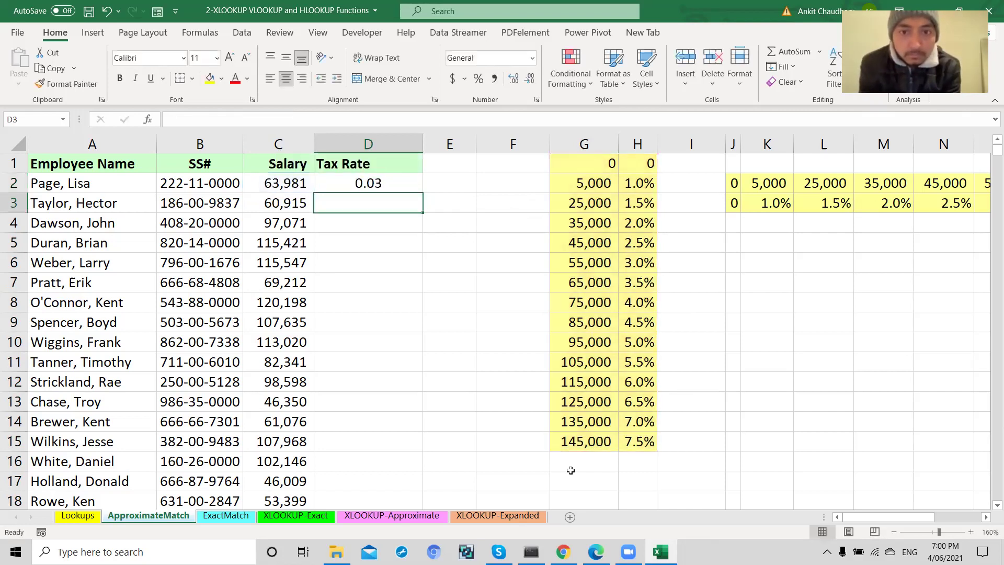
Format the tax rate in D2 as a percentage and check it against the 55,000 and 65,000 brackets
{"action": "left_click", "coordinate": [402, 181]}
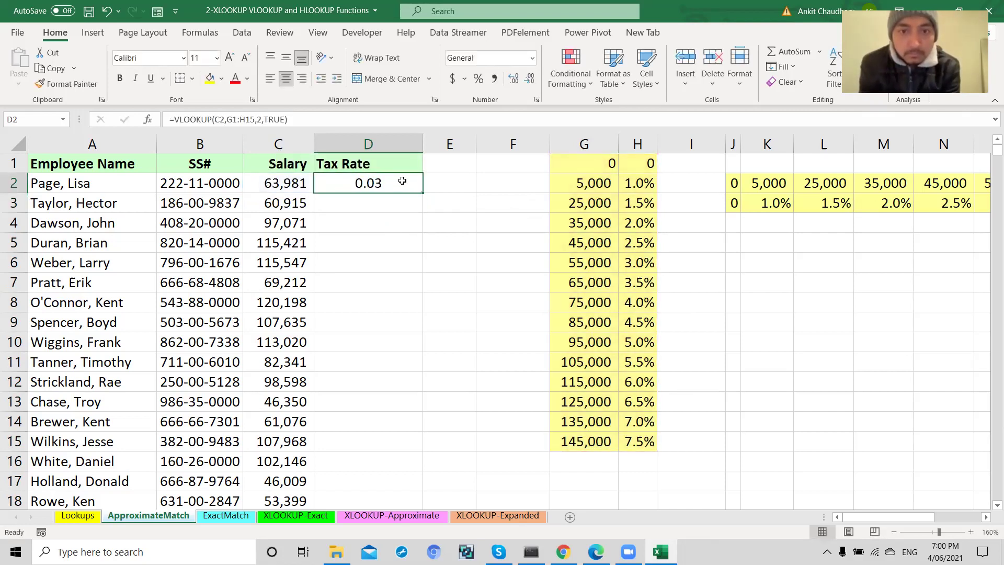
{"action": "left_click", "coordinate": [478, 79]}
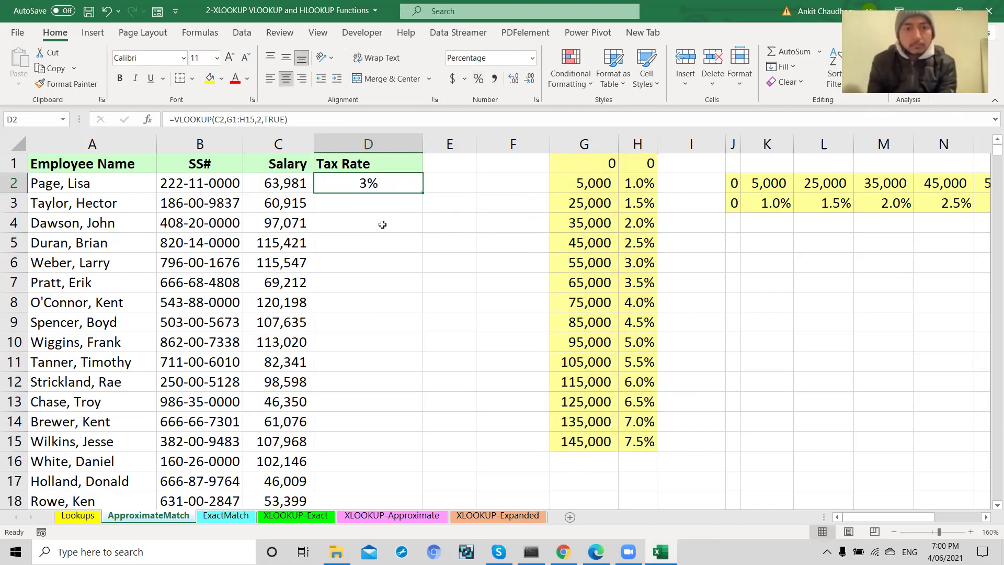
{"action": "left_click", "coordinate": [589, 283]}
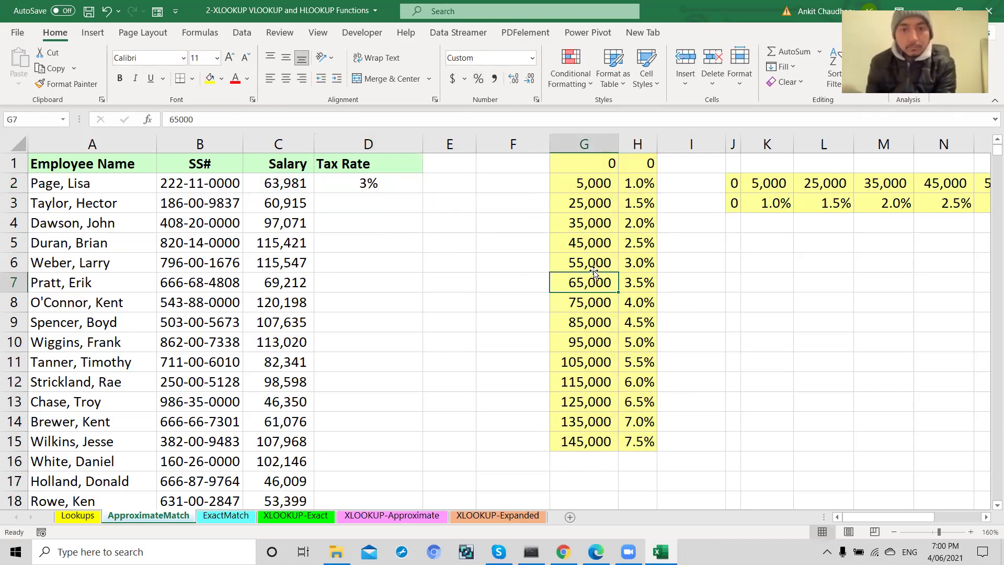
{"action": "left_click_drag", "start_coordinate": [593, 266], "coordinate": [637, 265]}
{"action": "left_click", "coordinate": [637, 265]}
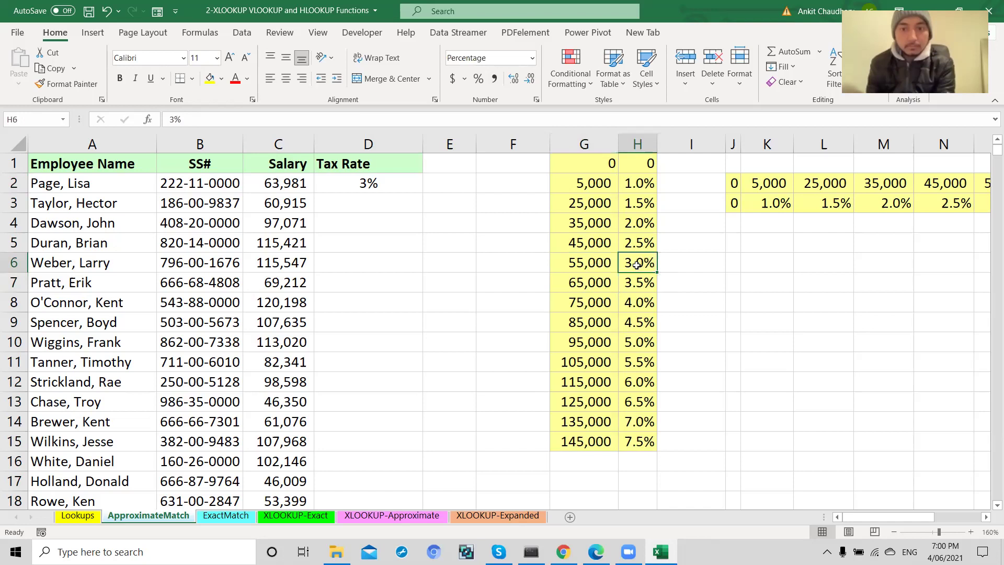
Review the VLOOKUP formula in D2 and the vertical lookup table in G1:H15 it refers to
{"action": "left_click", "coordinate": [416, 184]}
{"action": "double_click", "coordinate": [414, 183]}
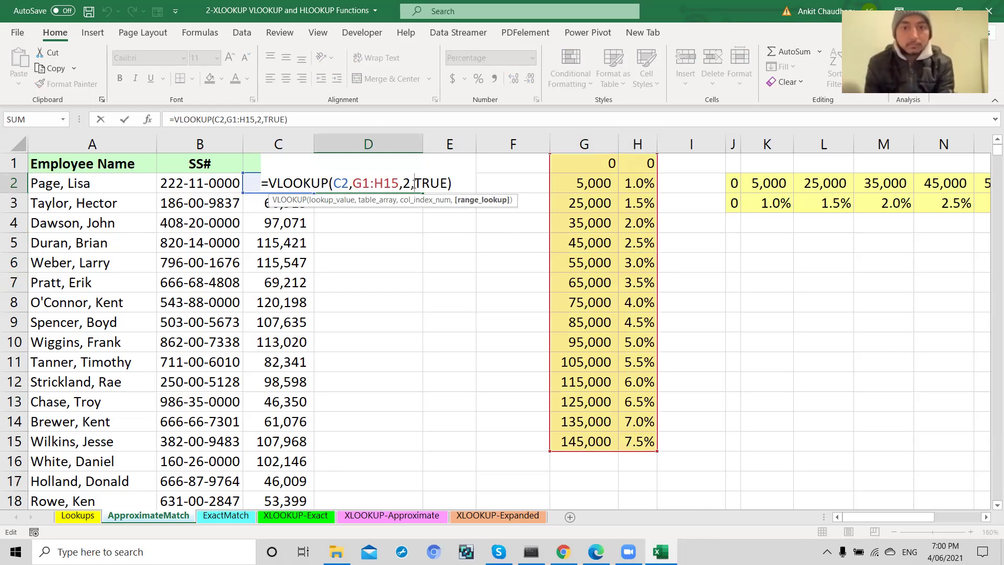
{"action": "key", "text": "Return"}
{"action": "left_click_drag", "start_coordinate": [588, 164], "coordinate": [633, 440]}
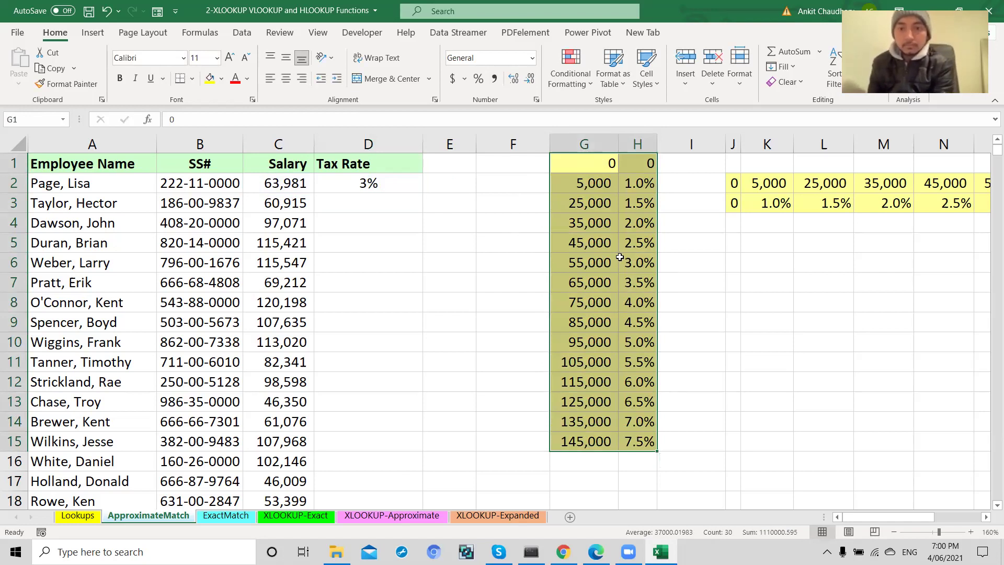
Start an HLOOKUP formula in E2 with C2 as the lookup value and J2:X3 as the table array
{"action": "double_click", "coordinate": [438, 183]}
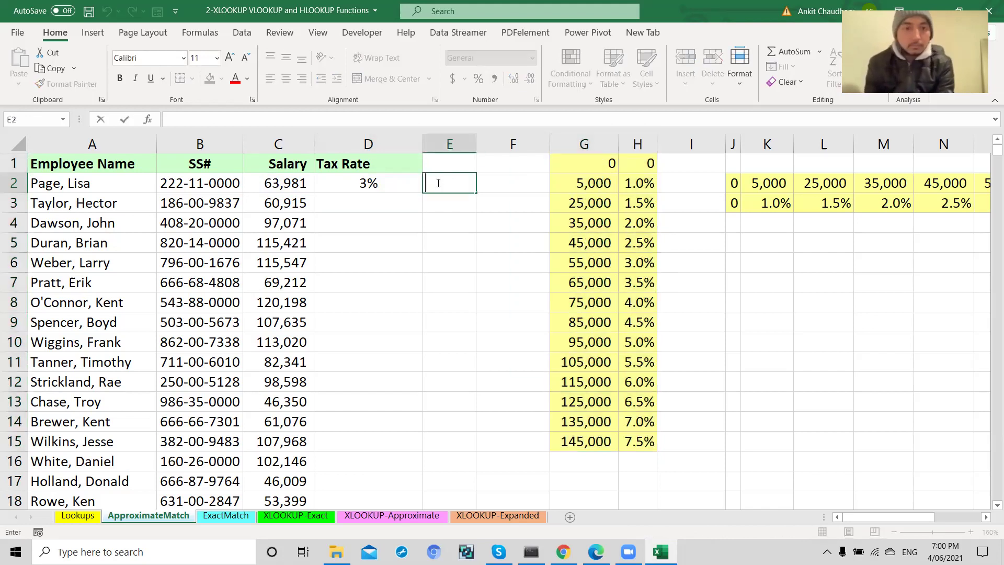
{"action": "type", "text": "=h"}
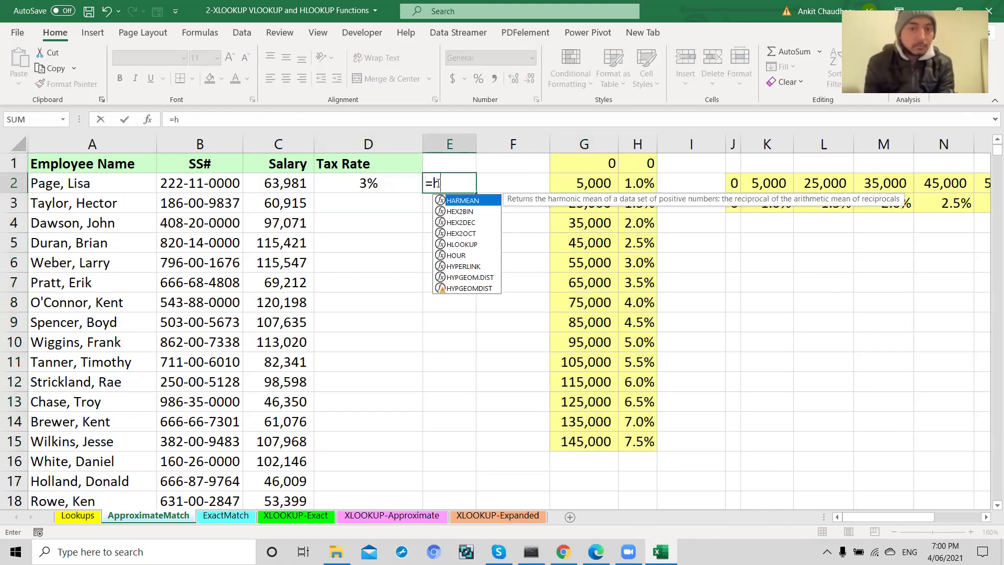
{"action": "type", "text": "l"}
{"action": "key", "text": "Tab"}
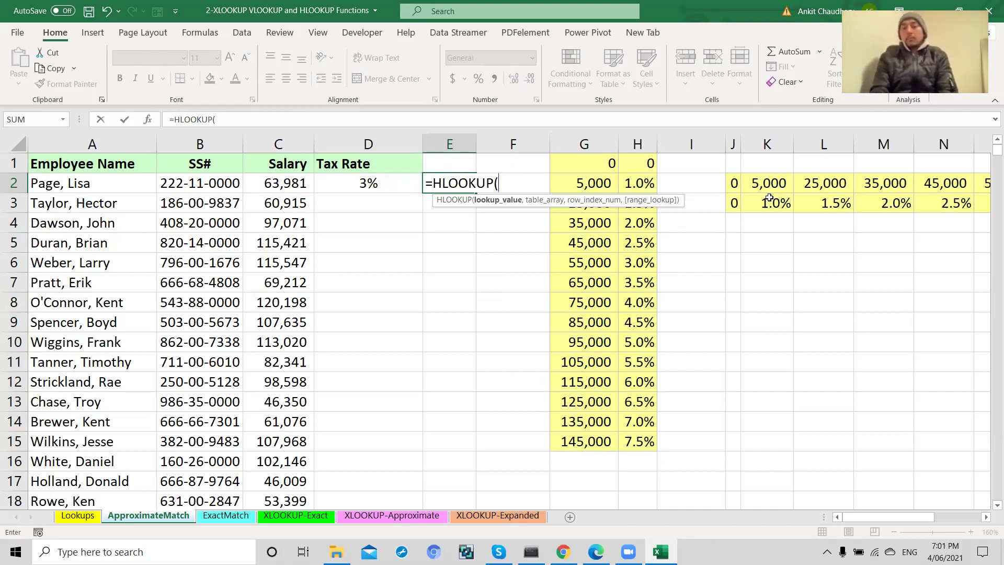
{"action": "left_click", "coordinate": [285, 187]}
{"action": "type", "text": ","}
{"action": "left_click_drag", "start_coordinate": [737, 185], "coordinate": [781, 203]}
{"action": "scroll", "coordinate": [616, 247], "scroll_direction": "left", "scroll_amount": 6}
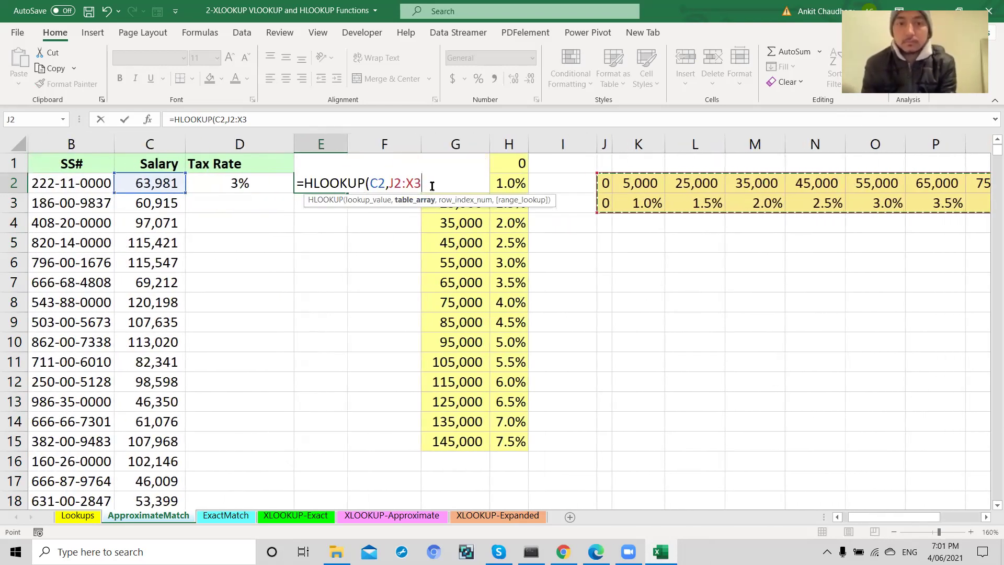
Complete the HLOOKUP in E2 with row index 2 and TRUE for approximate match, giving =HLOOKUP(C2,J2:X3,2,TRUE)
{"action": "type", "text": ","}
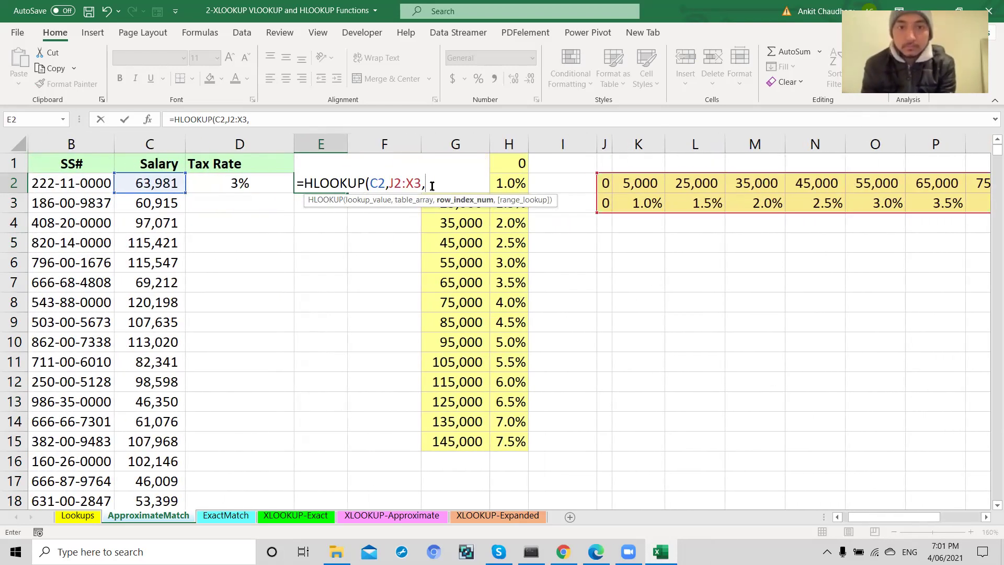
{"action": "type", "text": "2,"}
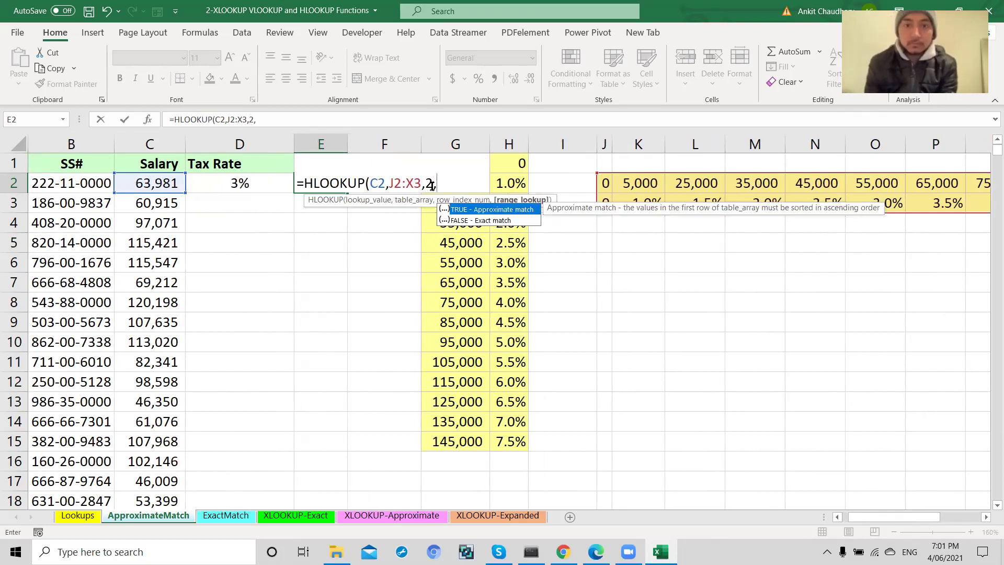
{"action": "type", "text": "TURe"}
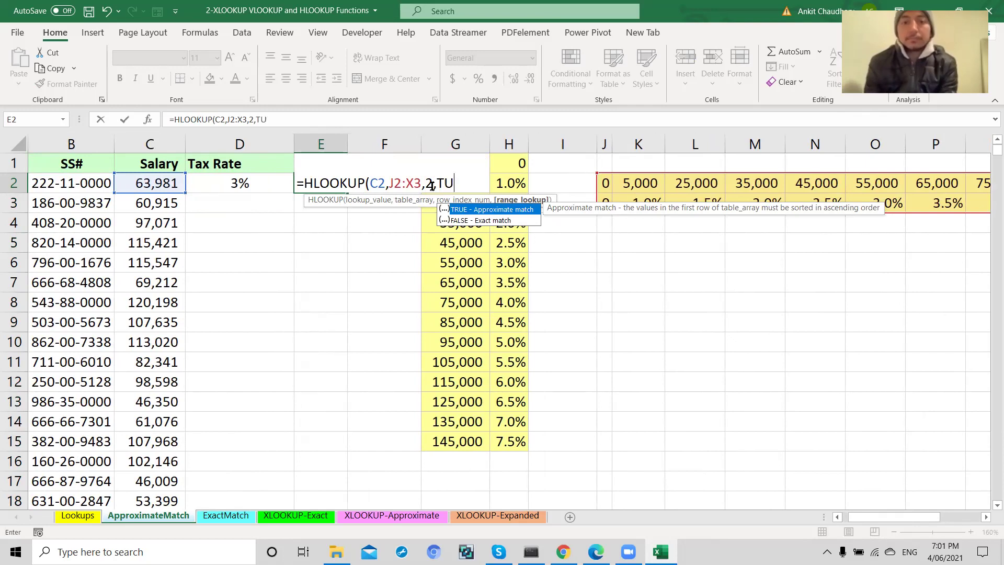
{"action": "key", "text": "BackSpace"}
{"action": "key", "text": "BackSpace"}
{"action": "key", "text": "BackSpace"}
{"action": "type", "text": "RUE)"}
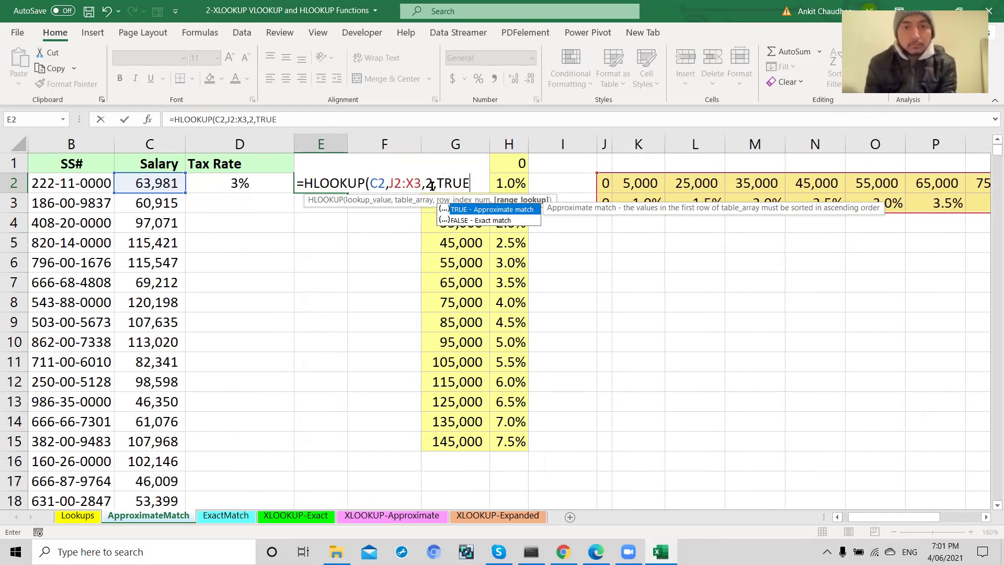
{"action": "key", "text": "Return"}
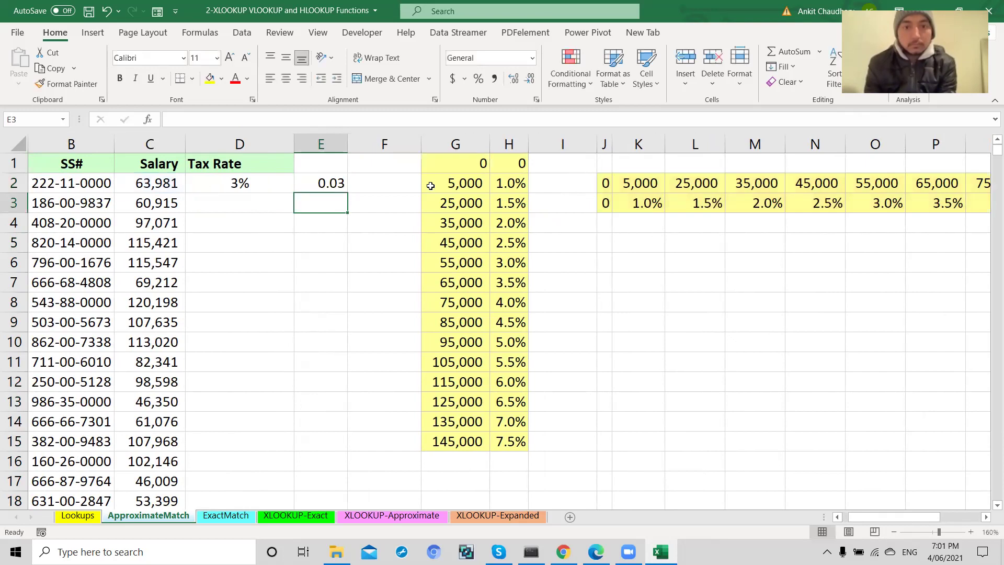
Format the HLOOKUP result in E2 as a percentage
{"action": "left_click", "coordinate": [324, 178]}
{"action": "left_click", "coordinate": [479, 78]}
{"action": "scroll", "coordinate": [244, 268], "scroll_direction": "left", "scroll_amount": 3}
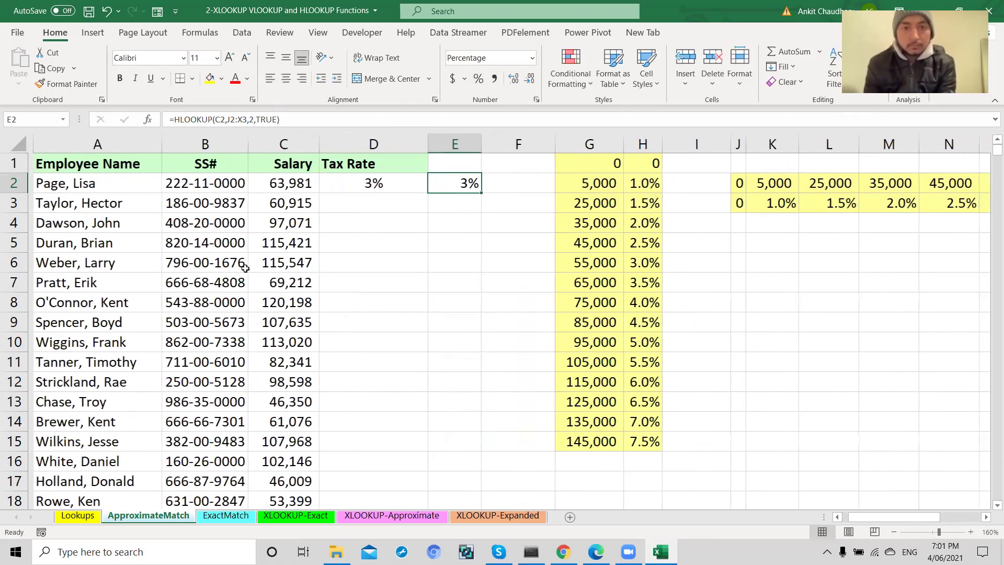
Make the table range in D2's VLOOKUP formula absolute as $G$1:$H$15
{"action": "left_click", "coordinate": [376, 182]}
{"action": "double_click", "coordinate": [376, 181]}
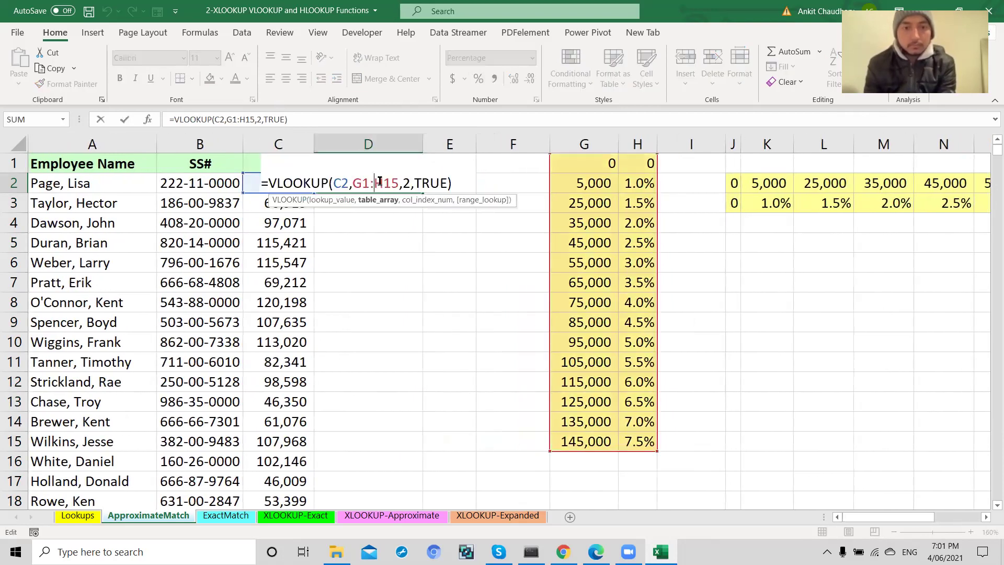
{"action": "left_click_drag", "start_coordinate": [354, 183], "coordinate": [399, 183]}
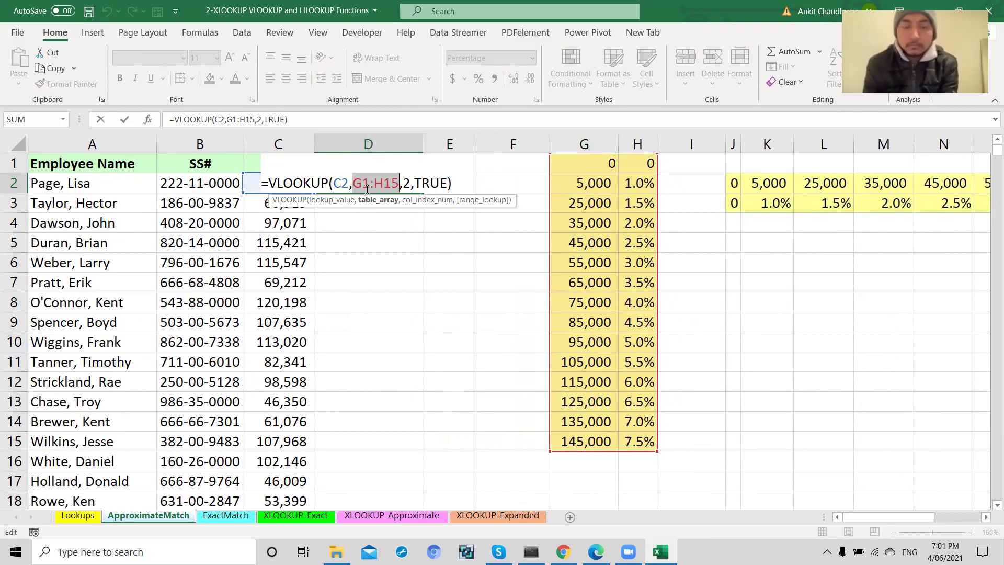
{"action": "key", "text": "F4"}
{"action": "key", "text": "Return"}
Make the table range in E2's HLOOKUP formula absolute as $J$2:$X$3
{"action": "double_click", "coordinate": [437, 184]}
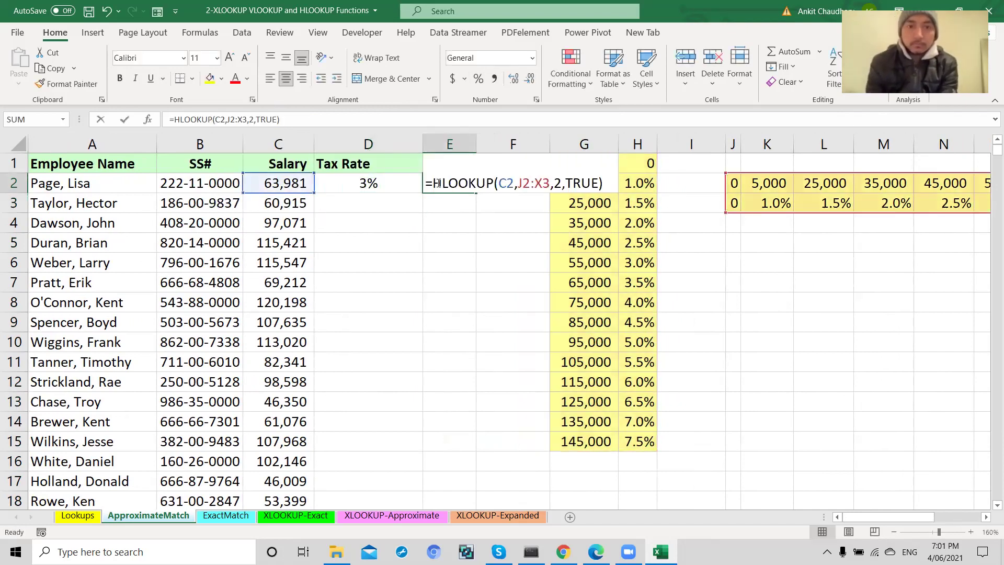
{"action": "left_click_drag", "start_coordinate": [520, 183], "coordinate": [549, 184]}
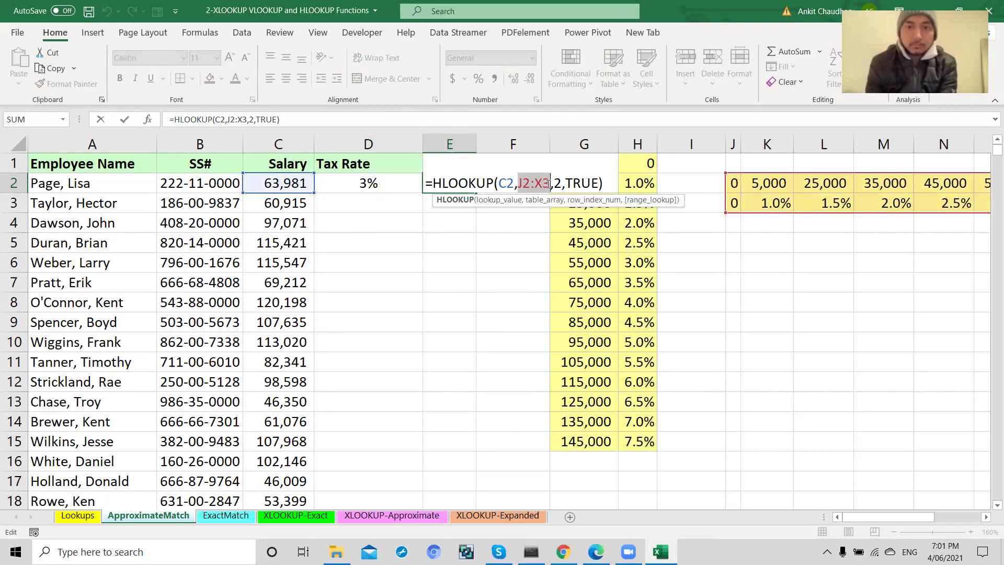
{"action": "key", "text": "F4"}
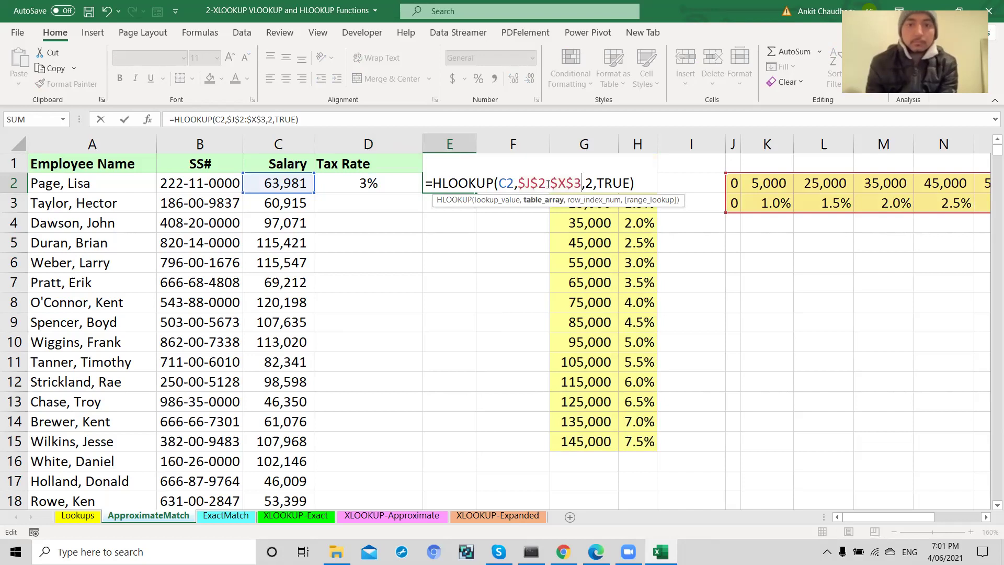
{"action": "key", "text": "Return"}
Fill the VLOOKUP formula from D2 and the HLOOKUP formula from E2 down their columns for all employees
{"action": "left_click", "coordinate": [408, 178]}
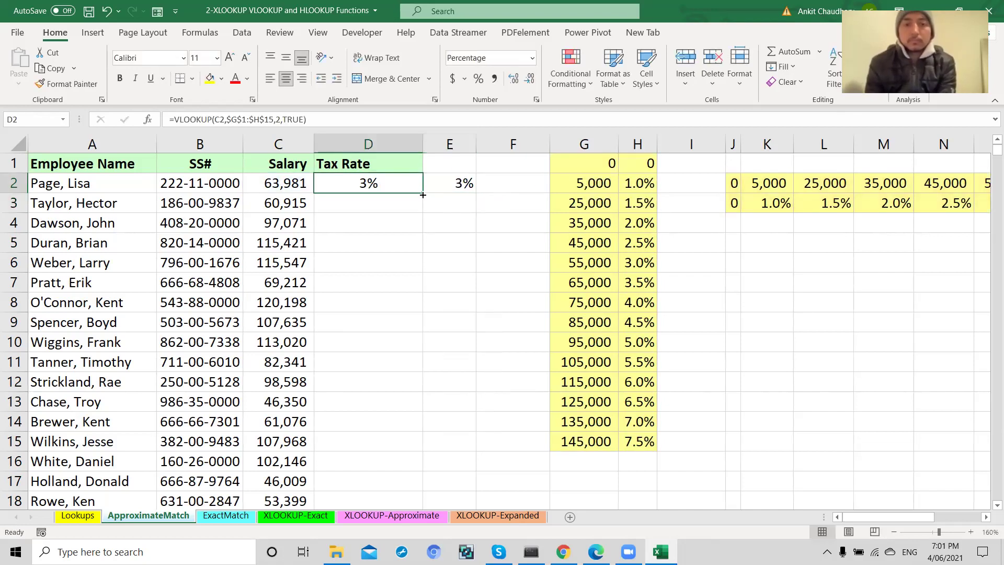
{"action": "double_click", "coordinate": [422, 193]}
{"action": "left_click", "coordinate": [440, 189]}
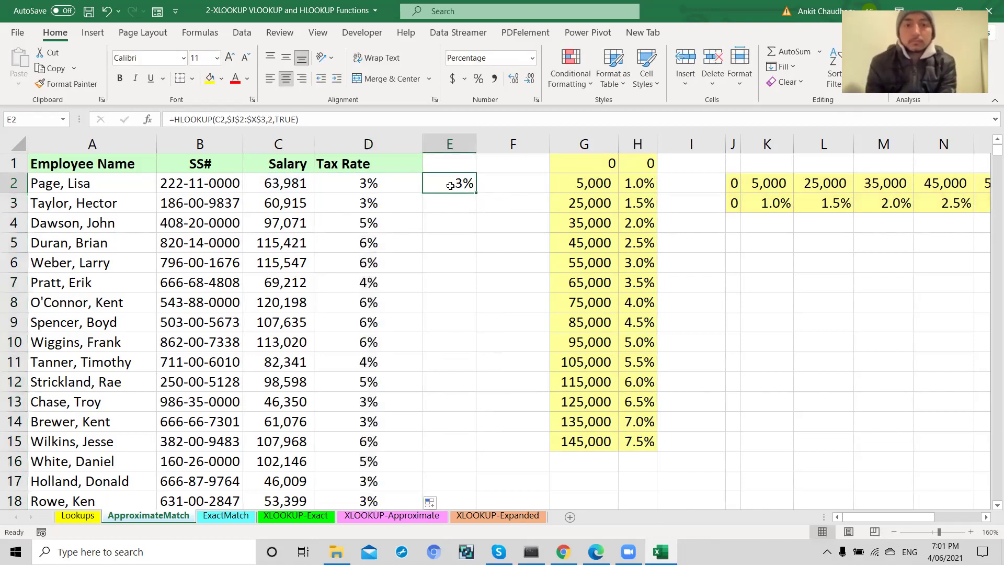
{"action": "double_click", "coordinate": [476, 192]}
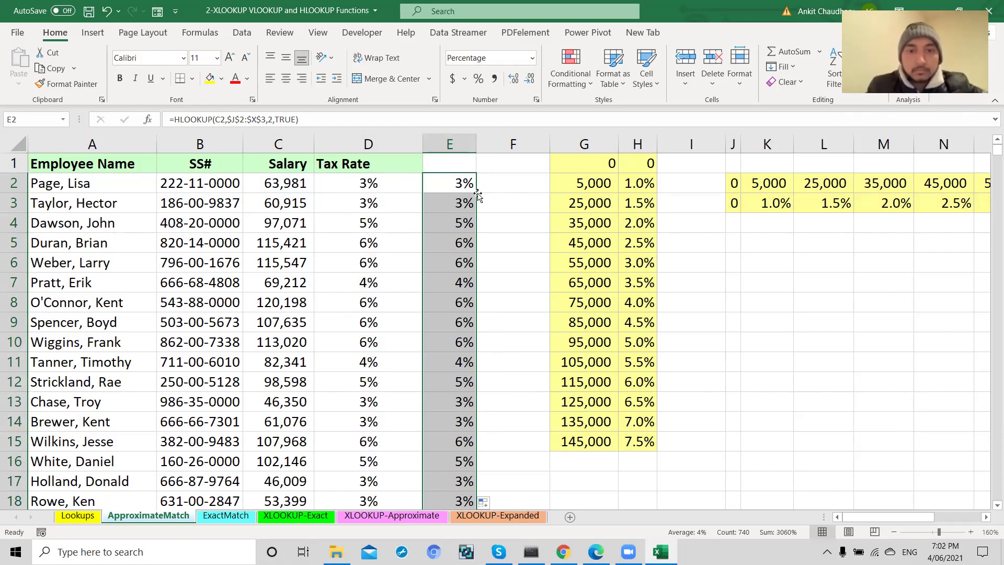
Open the VLOOKUP formula in D2 to examine its arguments
{"action": "double_click", "coordinate": [388, 183]}
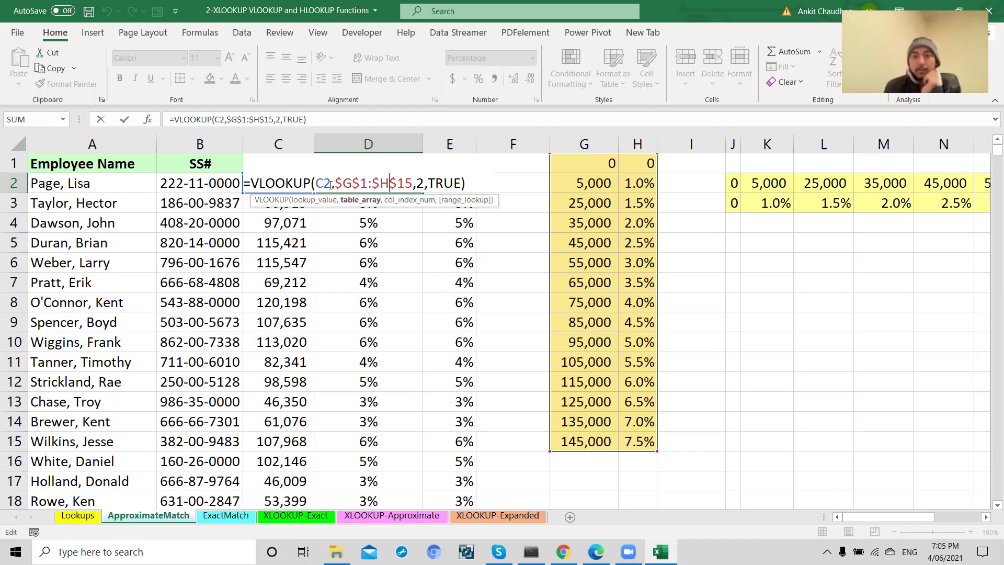
Insert a text box between the vertical rate table and column M, starting around row 7, with the heading "Limitation:-"
{"action": "key", "text": "ctrl+Return"}
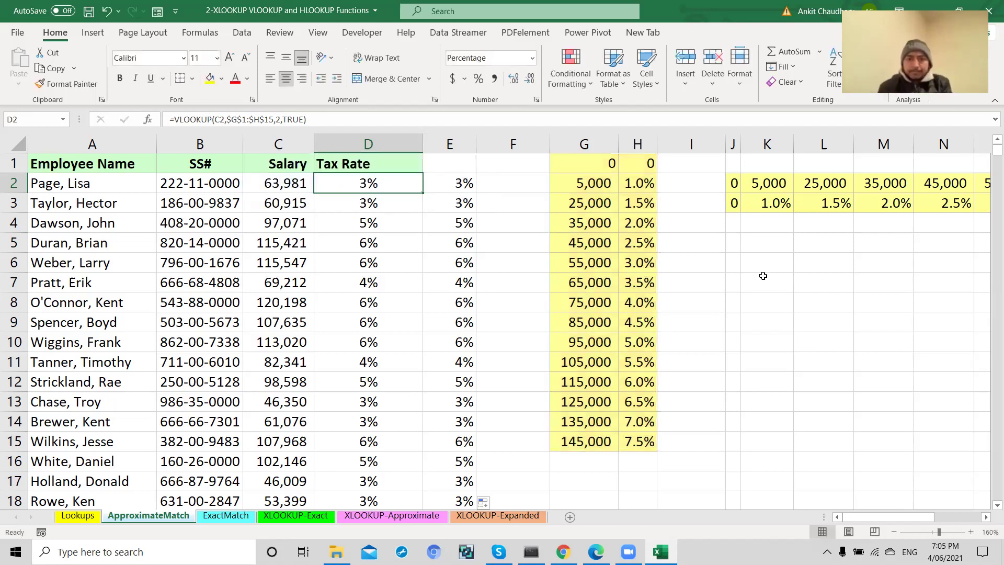
{"action": "left_click", "coordinate": [92, 32]}
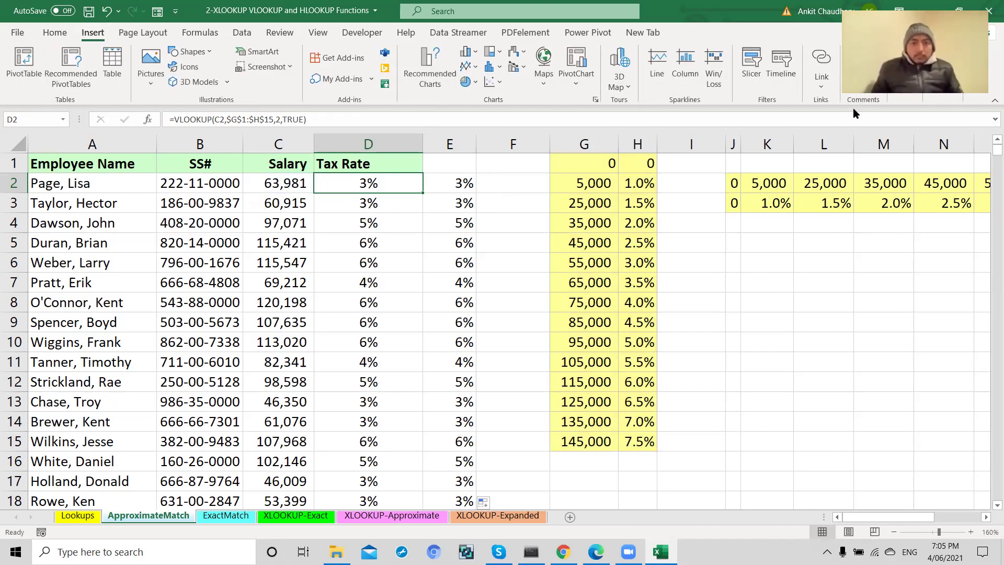
{"action": "left_click", "coordinate": [905, 66]}
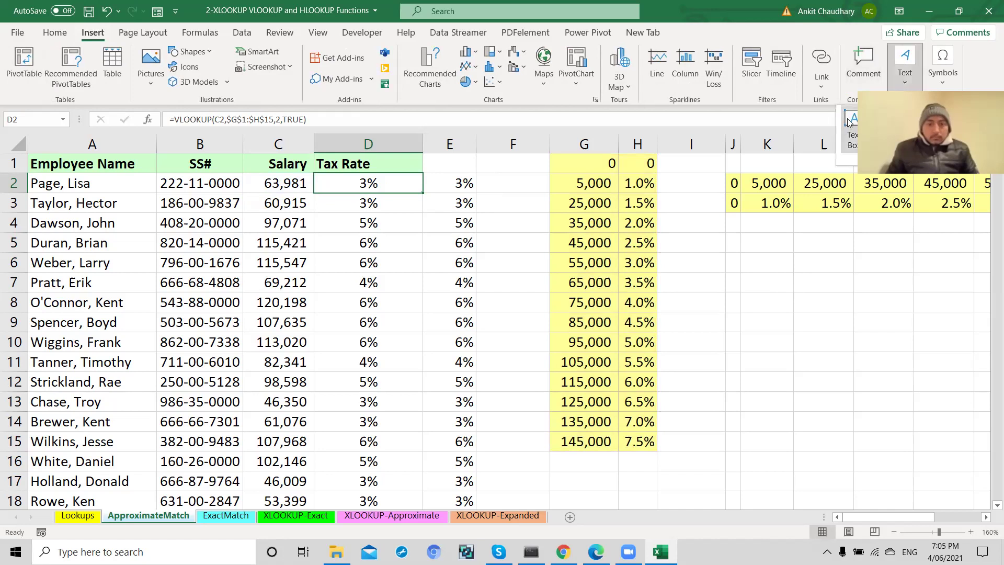
{"action": "left_click", "coordinate": [849, 121]}
{"action": "left_click_drag", "start_coordinate": [698, 269], "coordinate": [892, 451]}
{"action": "type", "text": "Limi"}
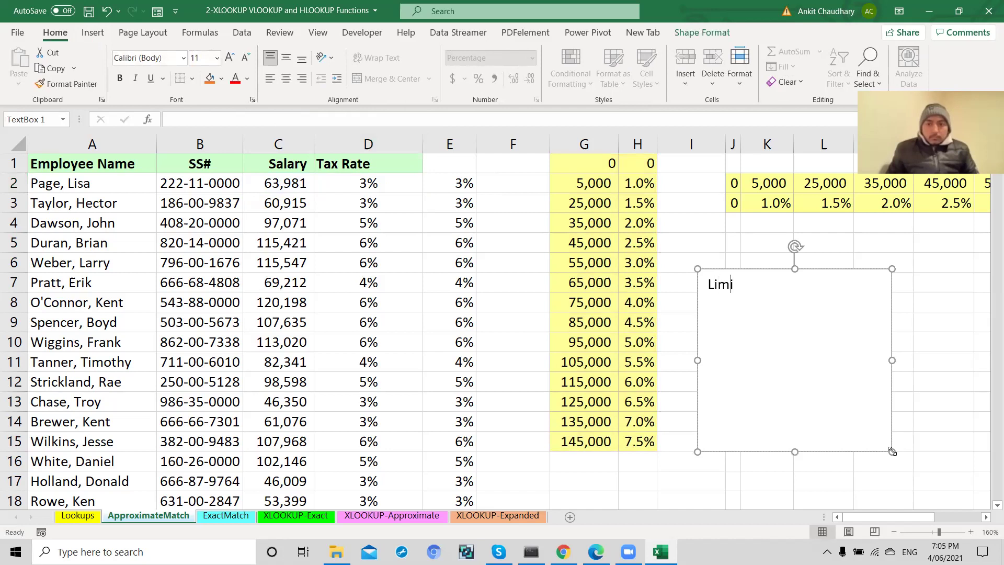
{"action": "type", "text": "tation:-"}
{"action": "key", "text": "Return"}
{"action": "key", "text": "Return"}
Add the first item "1) Lookup value should always be in ascending order." below the heading in the text box
{"action": "type", "text": "1"}
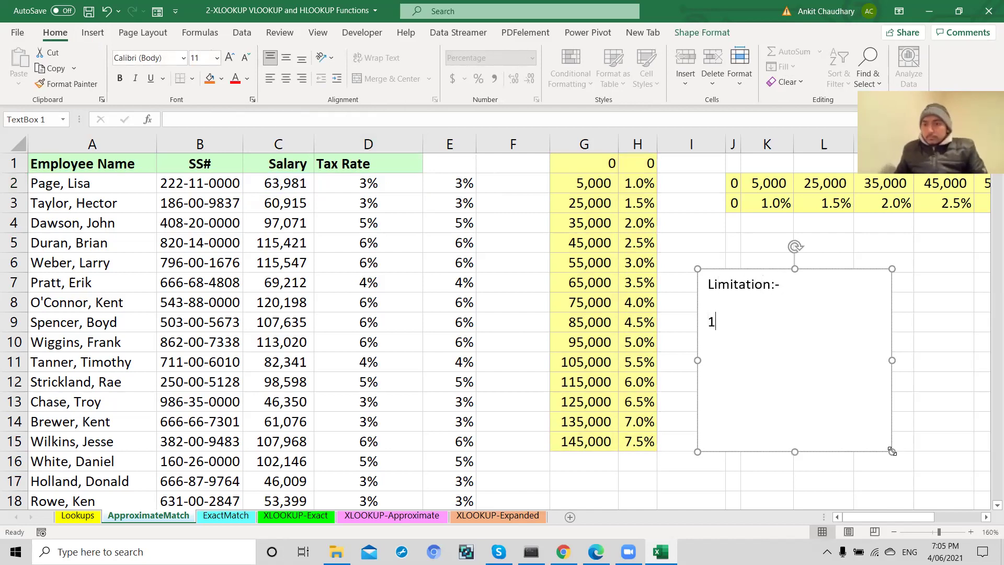
{"action": "type", "text": ")"}
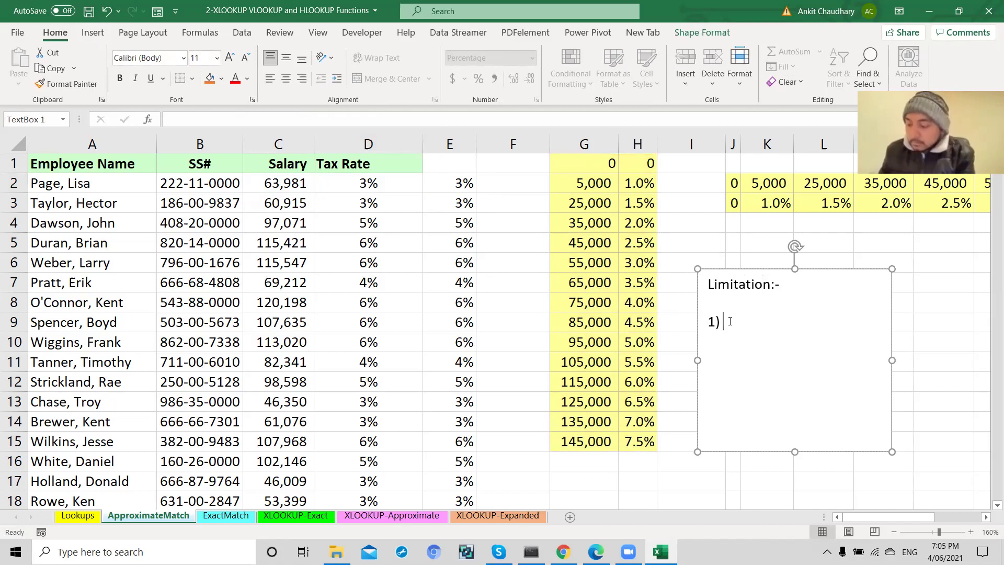
{"action": "type", "text": " Lo"}
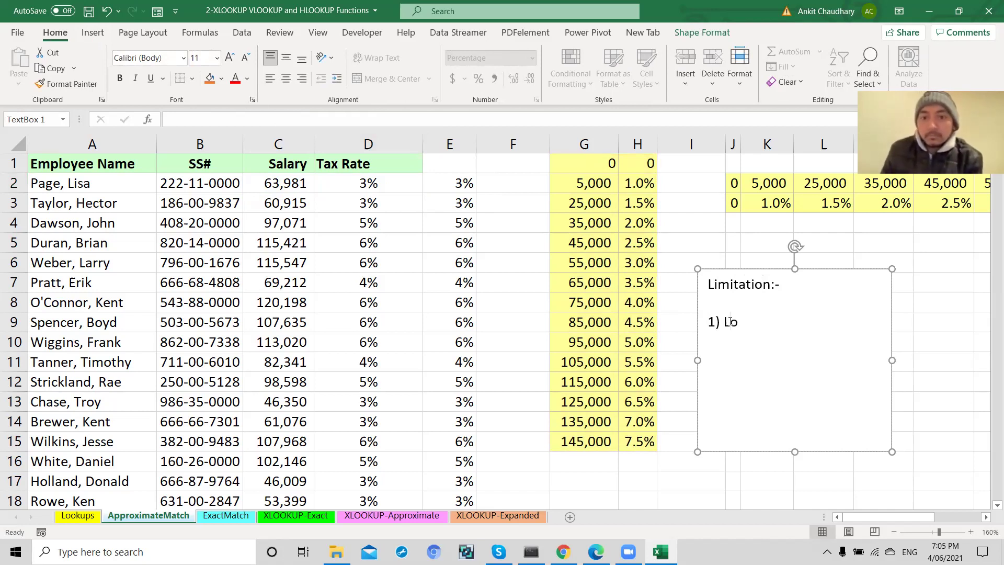
{"action": "type", "text": "okup value "}
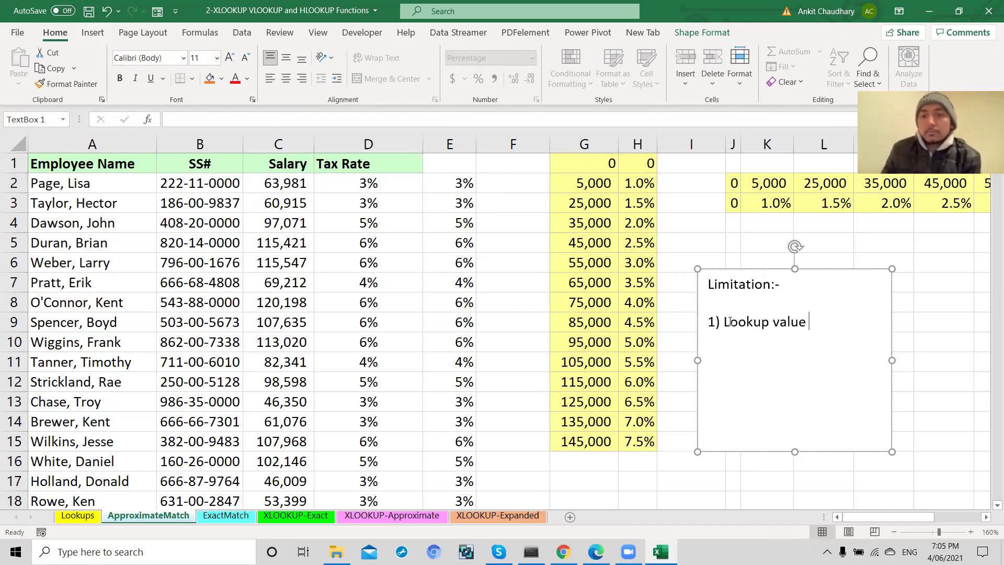
{"action": "type", "text": "should "}
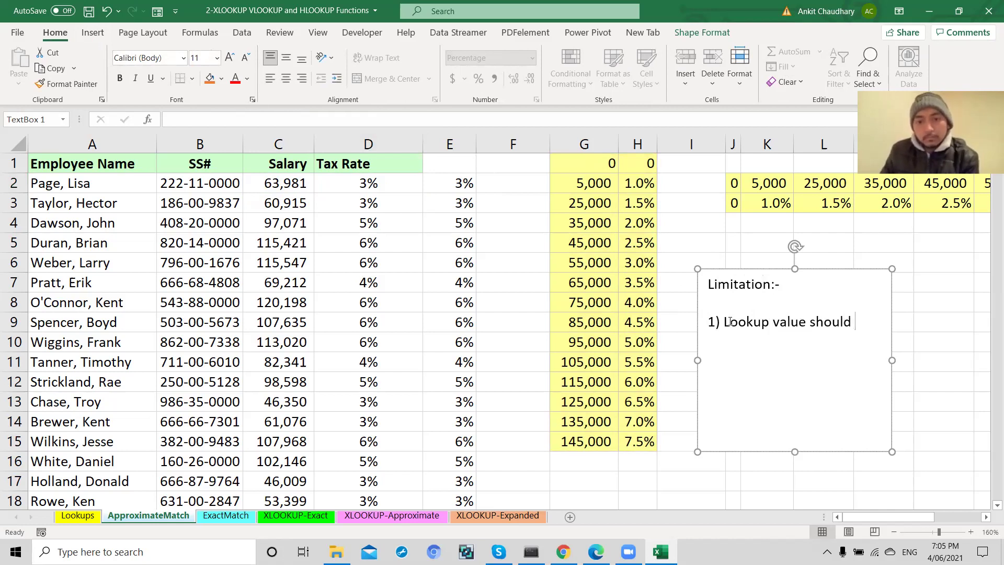
{"action": "type", "text": "always be in ac"}
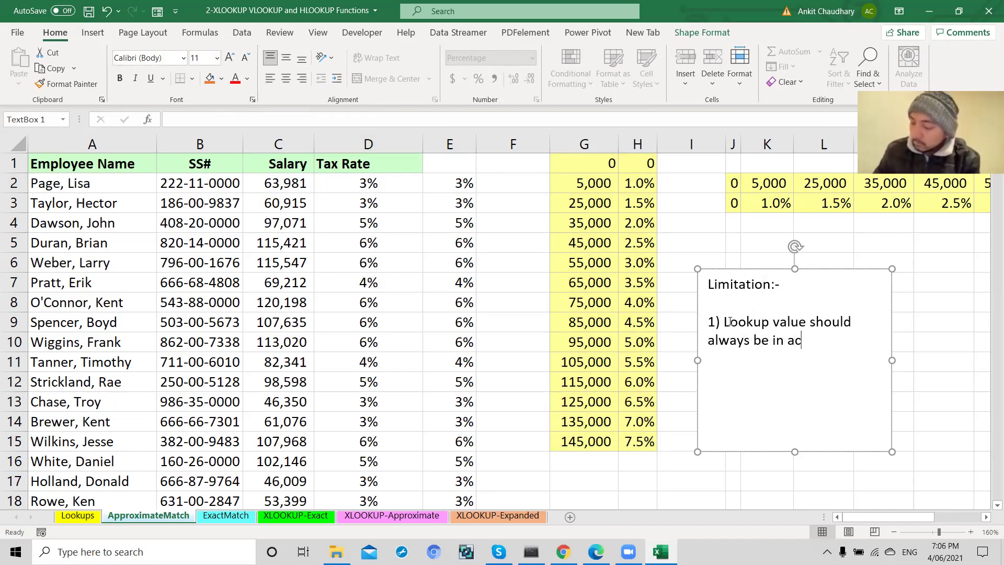
{"action": "key", "text": "BackSpace"}
{"action": "type", "text": "scending o"}
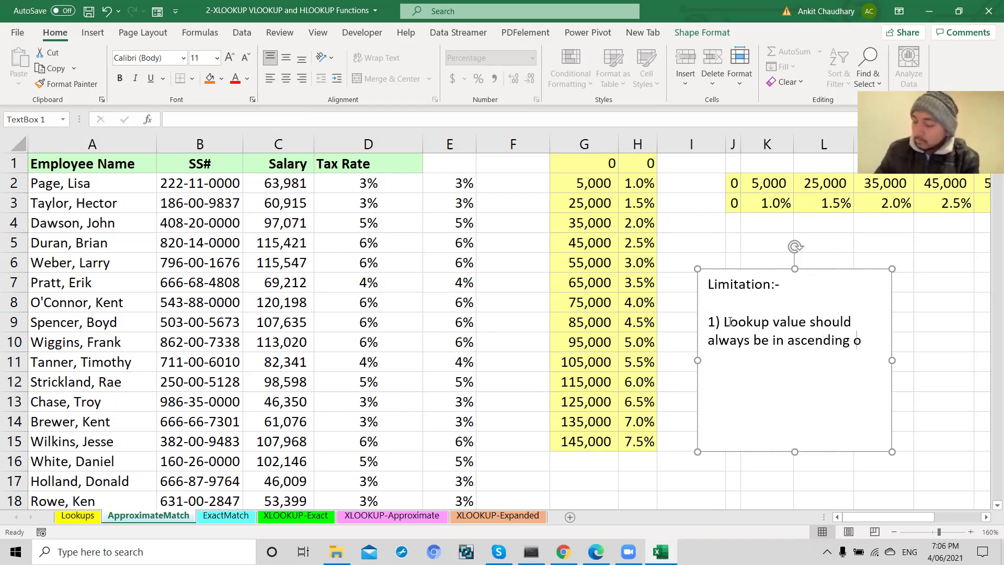
{"action": "type", "text": "rder."}
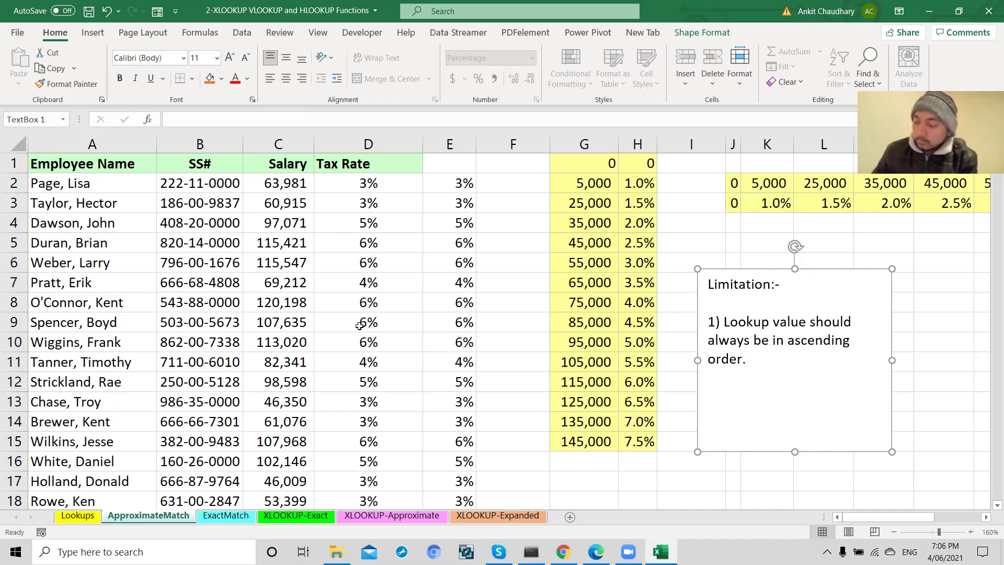
Start a second item with "2." and move the text box over so it begins at column L
{"action": "type", "text": "2."}
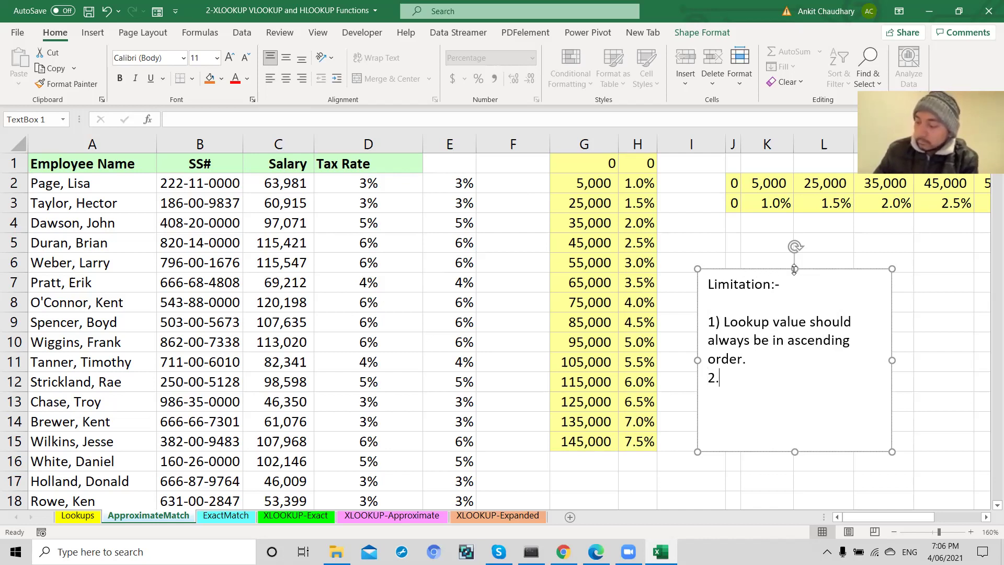
{"action": "left_click_drag", "start_coordinate": [797, 269], "coordinate": [907, 272]}
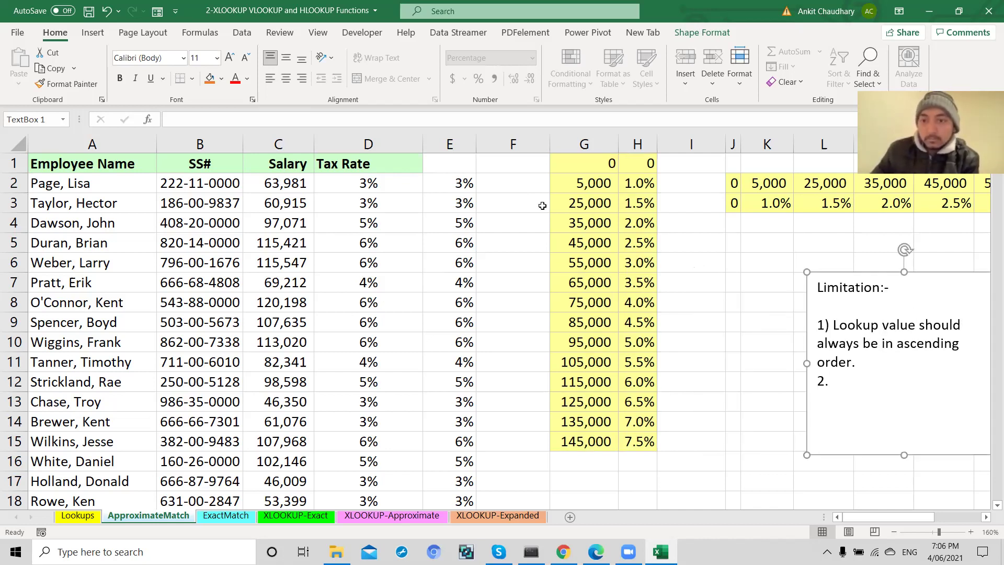
{"action": "key", "text": "Escape"}
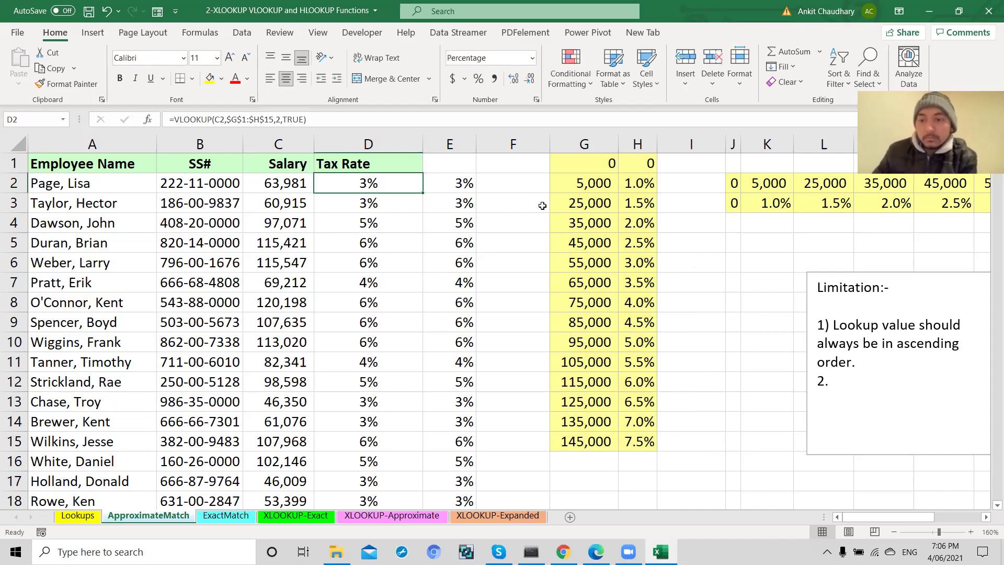
Inspect the VLOOKUP formula in D2 and the table range it references
{"action": "double_click", "coordinate": [274, 184]}
{"action": "key", "text": "Escape"}
{"action": "key", "text": "Right"}
{"action": "key", "text": "F2"}
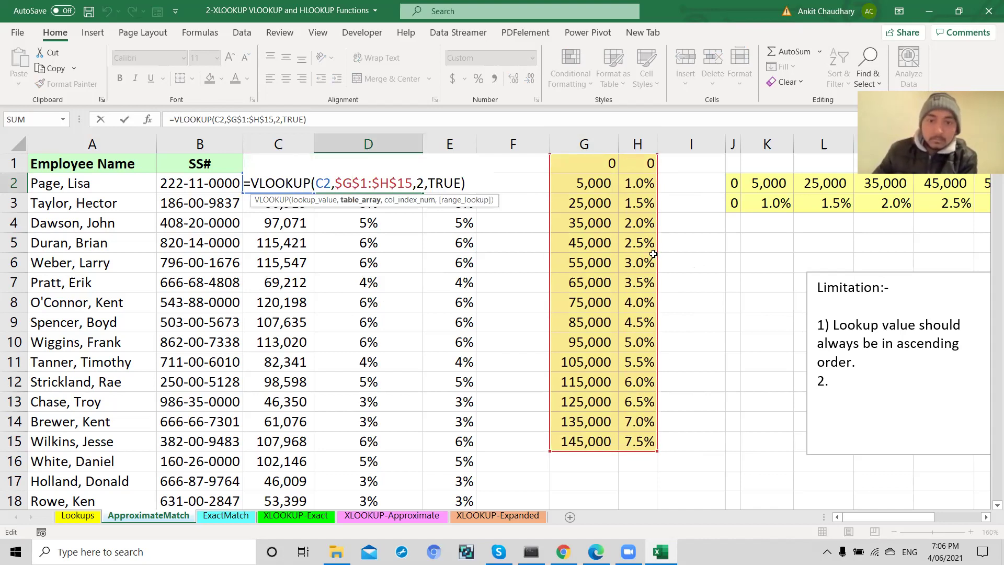
{"action": "key", "text": "Escape"}
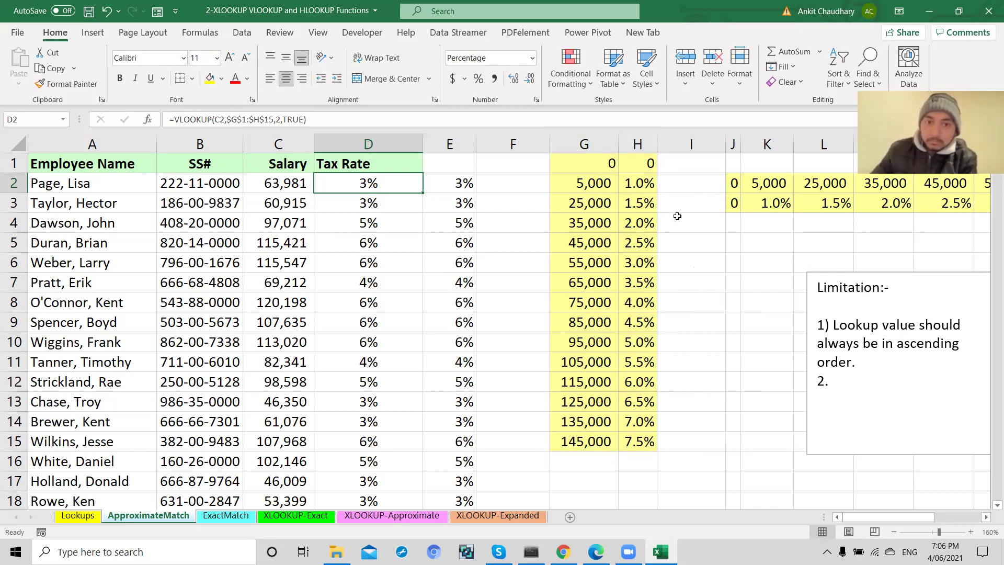
Try moving the salary thresholds from G1:G15 to I1:I15, on the other side of the rate column, and undo the move
{"action": "left_click", "coordinate": [594, 161]}
{"action": "key", "text": "Caps_Lock"}
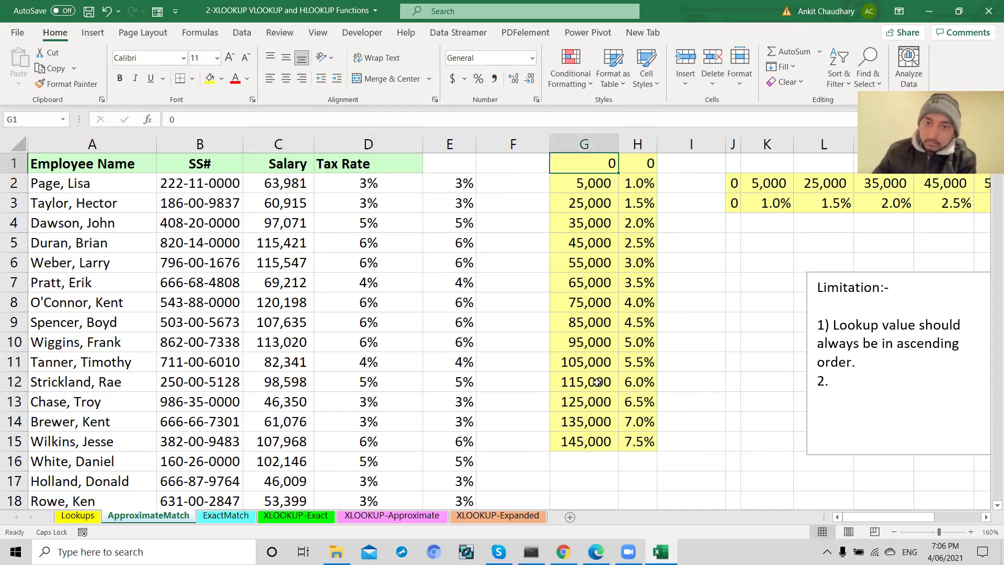
{"action": "left_click", "coordinate": [595, 436]}
{"action": "left_click", "coordinate": [596, 168], "text": "shift"}
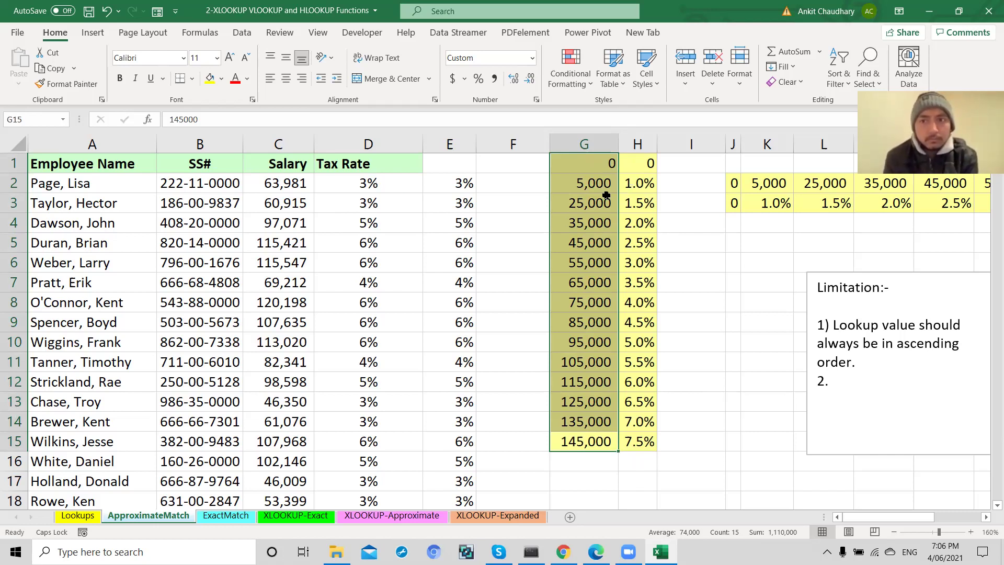
{"action": "key", "text": "ctrl+c"}
{"action": "left_click", "coordinate": [679, 169]}
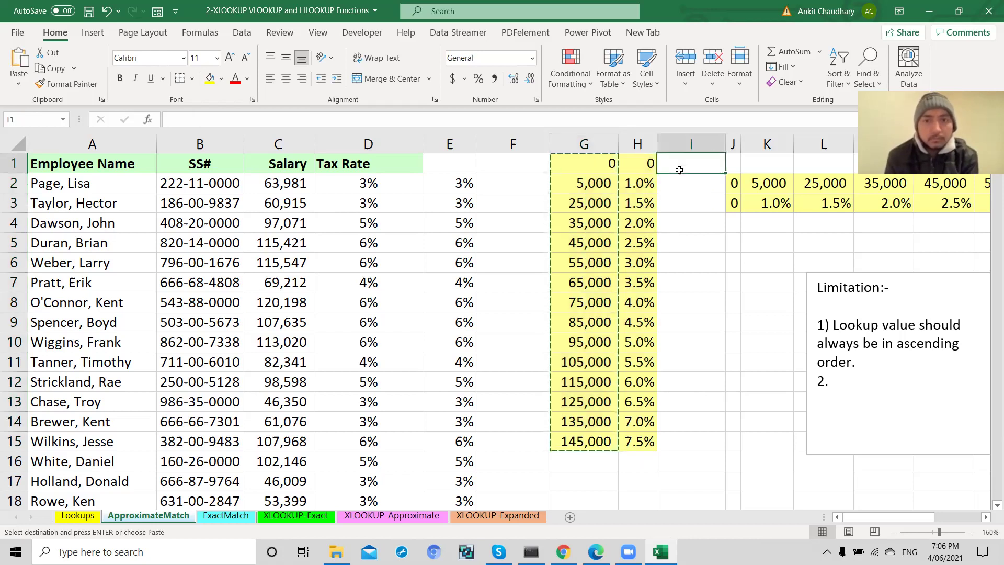
{"action": "key", "text": "ctrl+v"}
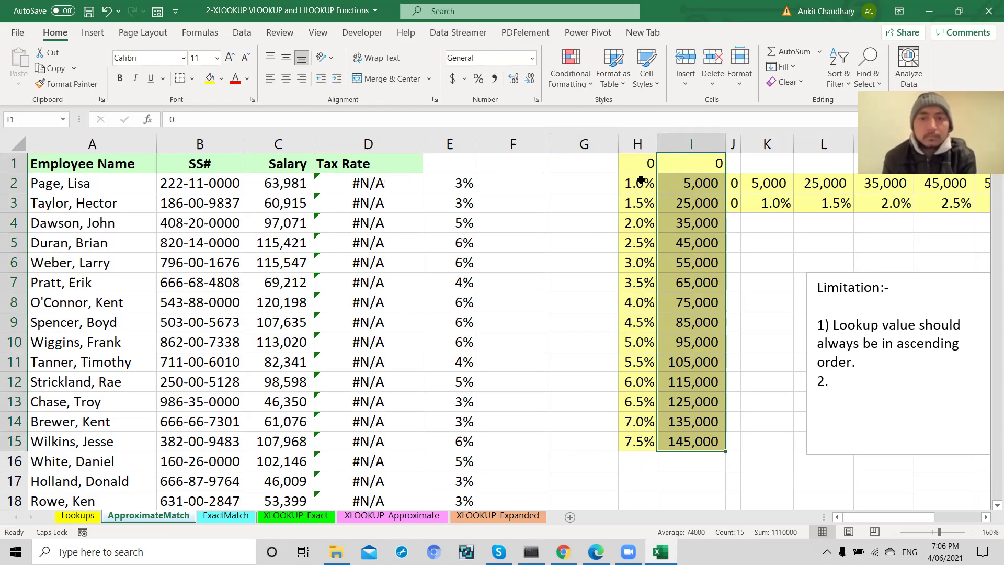
{"action": "left_click", "coordinate": [643, 141]}
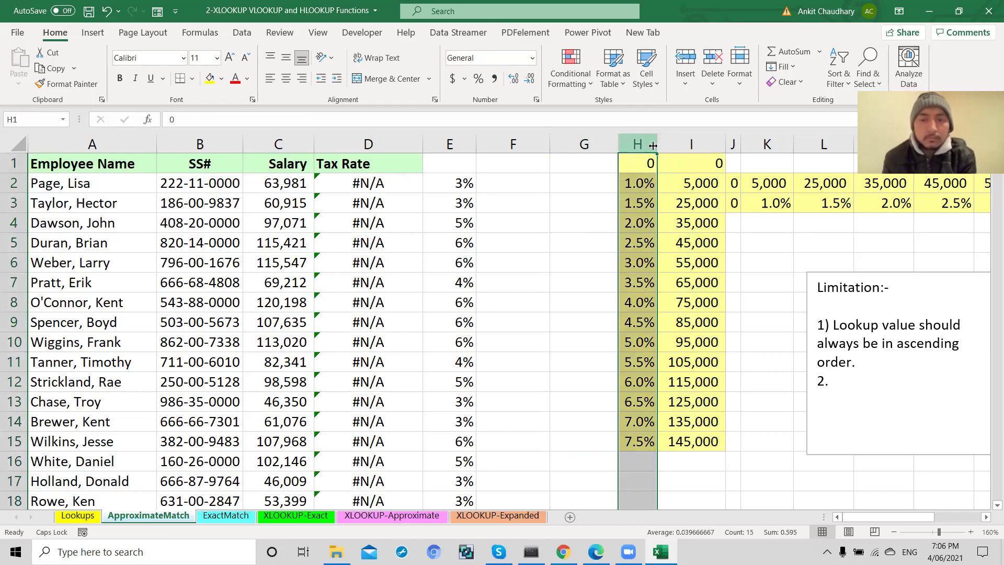
{"action": "left_click", "coordinate": [691, 144]}
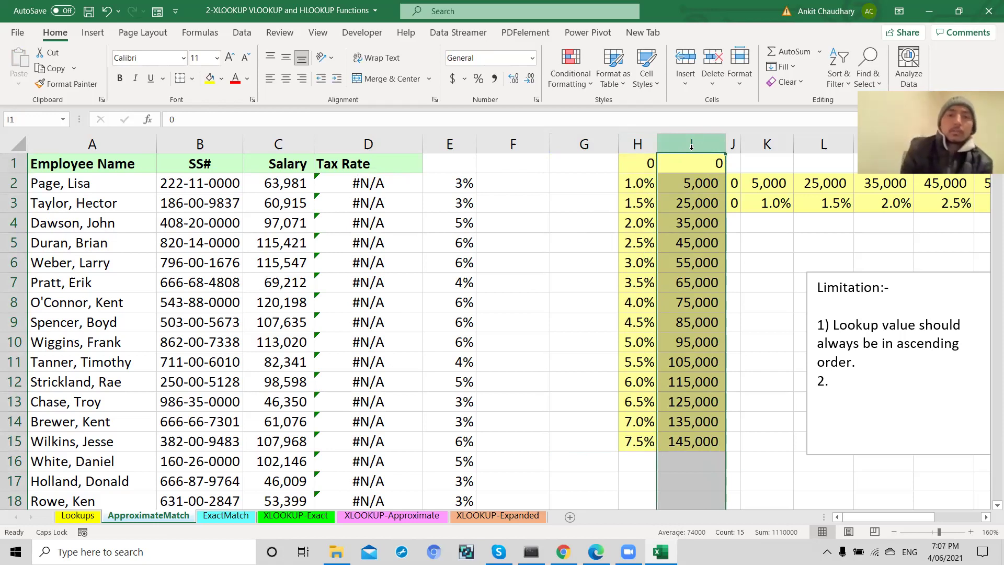
{"action": "key", "text": "ctrl+z"}
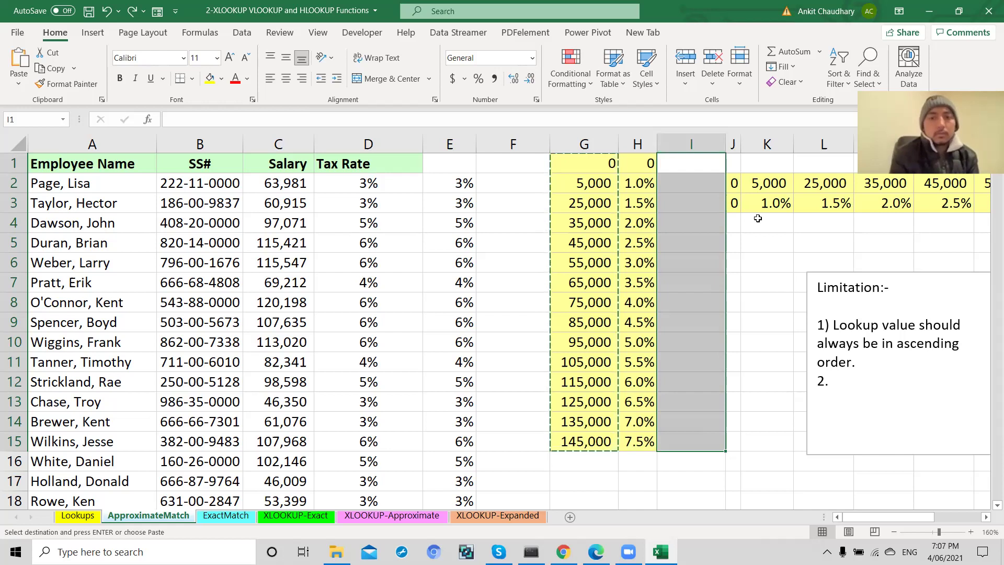
Move the limitation text box back beside the rate column and change the second item's number to "2)"
{"action": "left_click", "coordinate": [919, 277]}
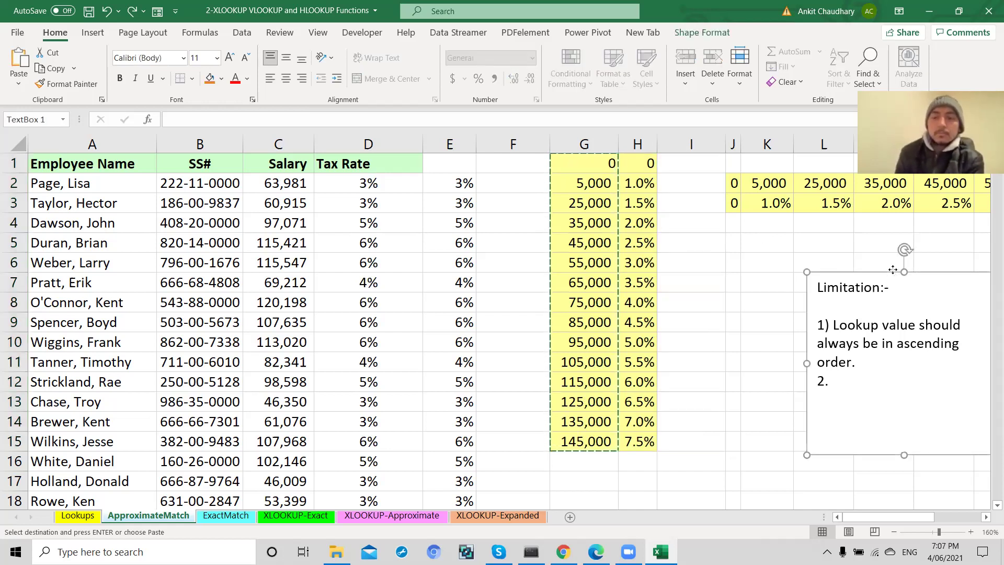
{"action": "left_click_drag", "start_coordinate": [892, 270], "coordinate": [740, 272]}
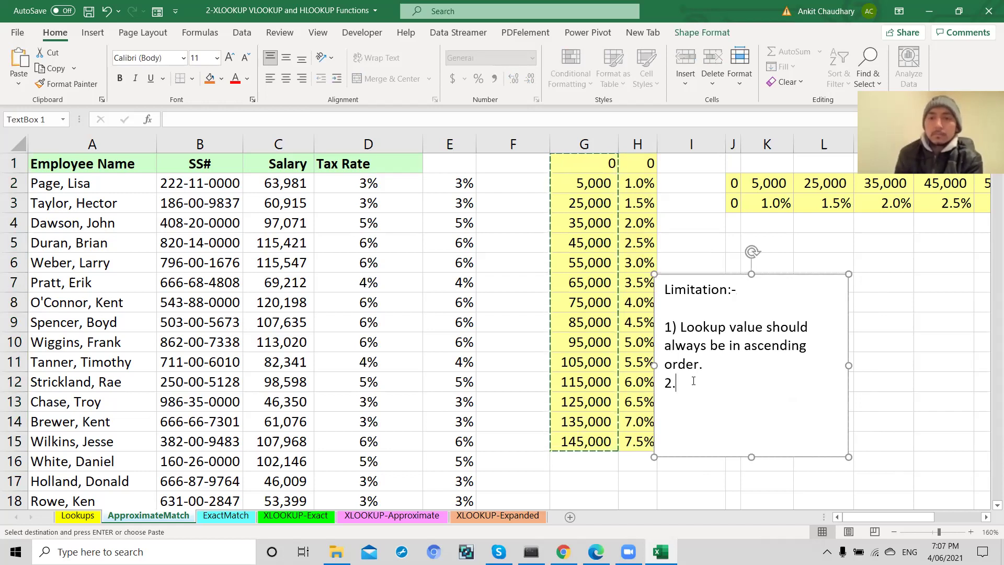
{"action": "key", "text": "BackSpace"}
{"action": "type", "text": ")"}
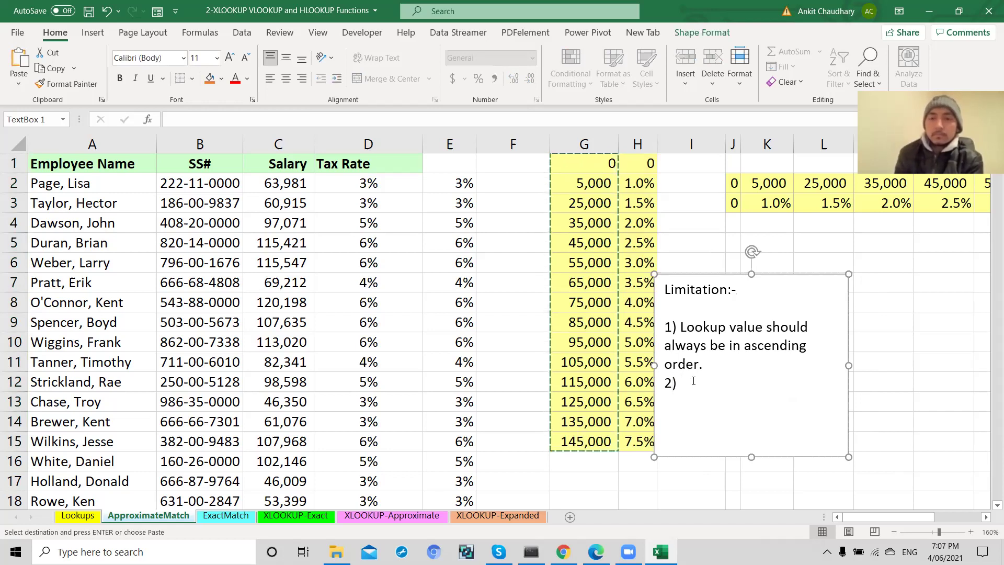
Begin the second limitation with the words "The match condition should"
{"action": "type", "text": "tHE"}
{"action": "key", "text": "BackSpace"}
{"action": "key", "text": "BackSpace"}
{"action": "key", "text": "BackSpace"}
{"action": "type", "text": "tH"}
{"action": "key", "text": "BackSpace"}
{"action": "key", "text": "BackSpace"}
{"action": "type", "text": "t"}
{"action": "key", "text": "BackSpace"}
{"action": "type", "text": "T"}
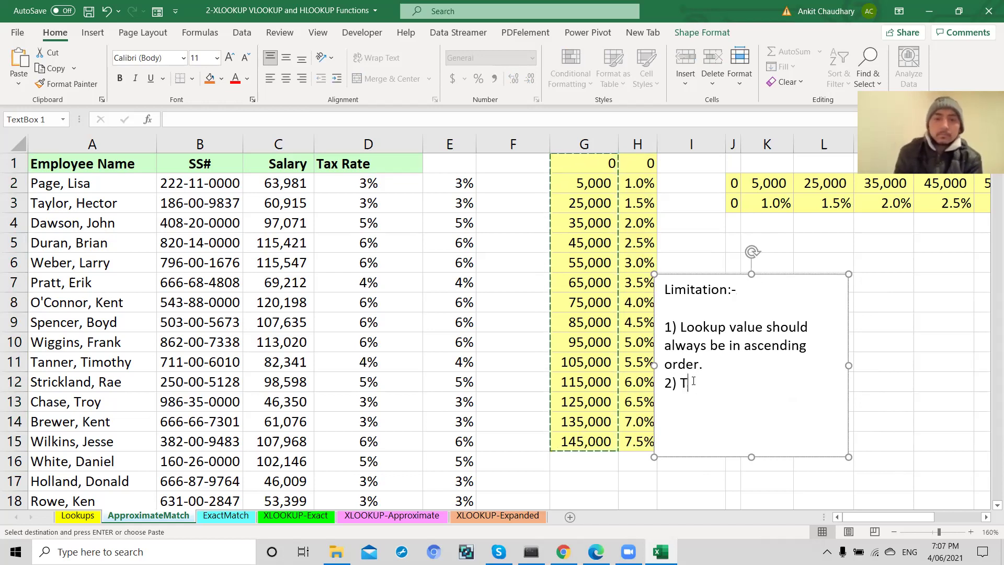
{"action": "type", "text": "he match c"}
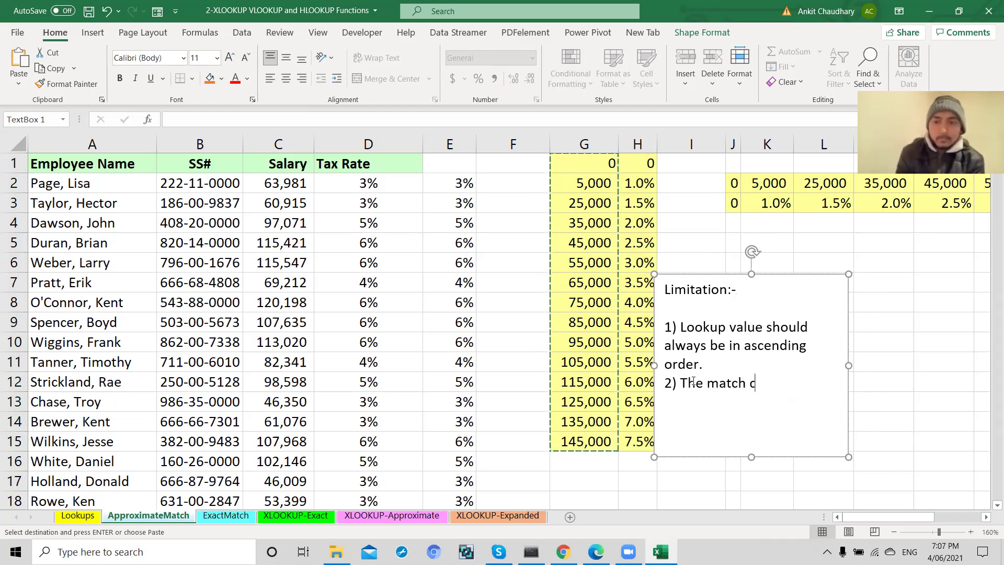
{"action": "type", "text": "ondition should alway be the"}
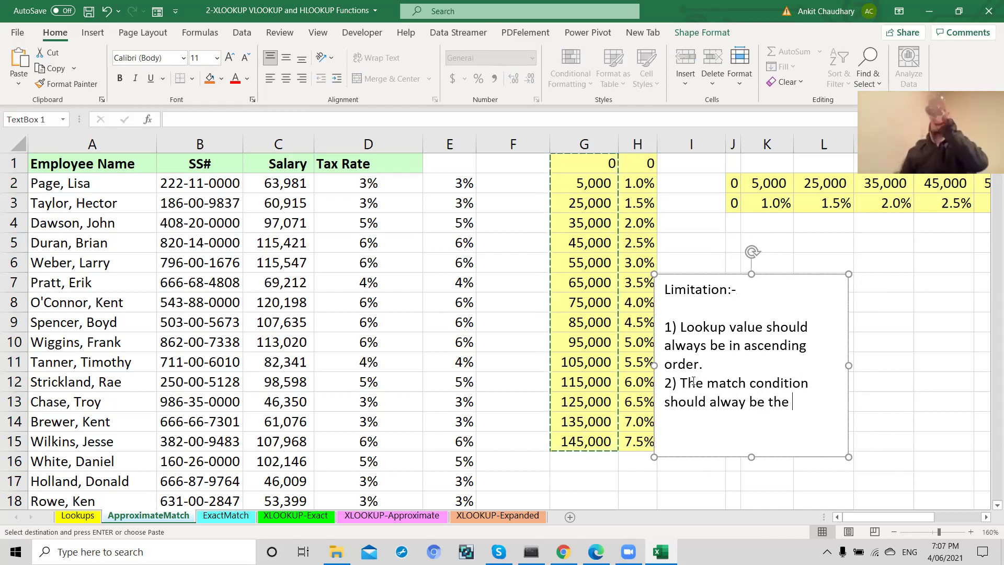
{"action": "key", "text": "BackSpace"}
{"action": "key", "text": "BackSpace"}
{"action": "key", "text": "BackSpace"}
{"action": "key", "text": "BackSpace"}
{"action": "key", "text": "BackSpace"}
{"action": "key", "text": "BackSpace"}
{"action": "key", "text": "BackSpace"}
{"action": "key", "text": "BackSpace"}
{"action": "key", "text": "BackSpace"}
{"action": "key", "text": "BackSpace"}
{"action": "key", "text": "BackSpace"}
{"action": "key", "text": "BackSpace"}
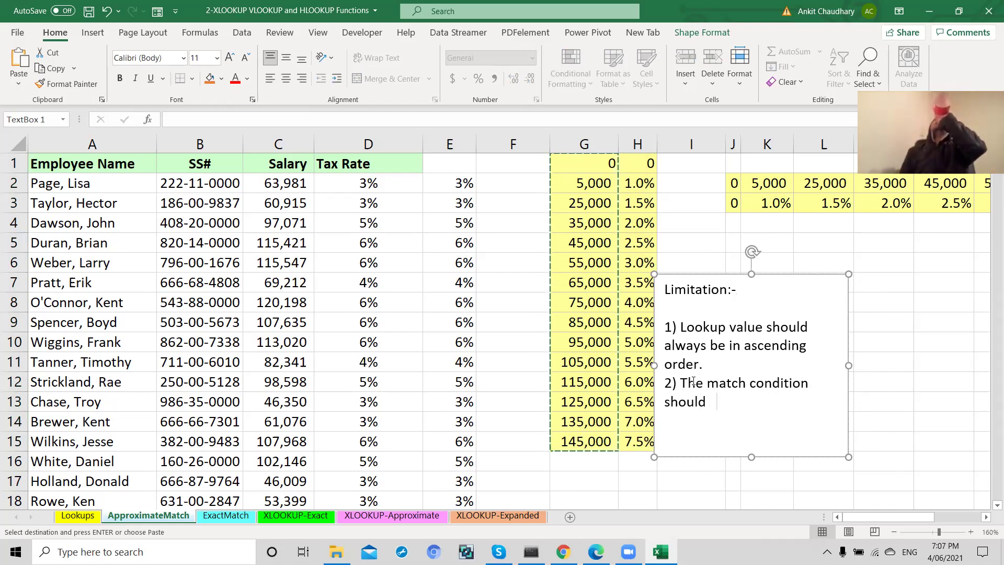
Continue the second limitation with "always proceed with 1st column"
{"action": "type", "text": "always "}
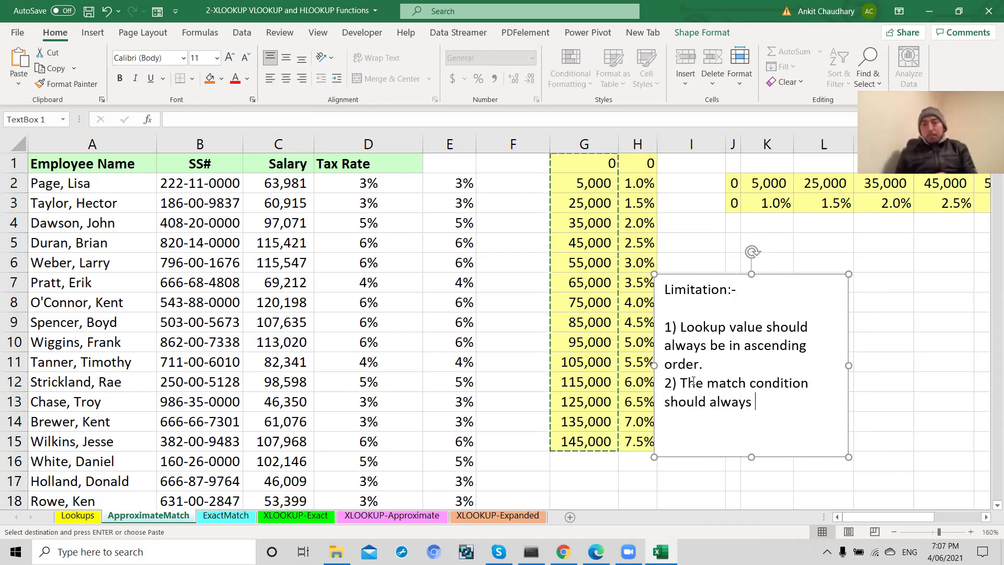
{"action": "type", "text": "proceed with"}
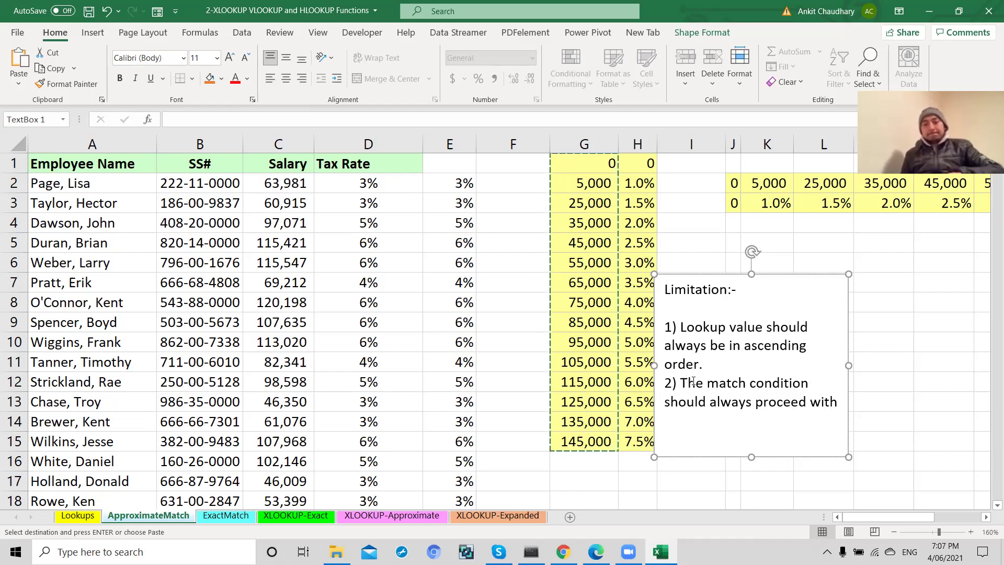
{"action": "type", "text": " ist"}
{"action": "key", "text": "BackSpace"}
{"action": "key", "text": "BackSpace"}
{"action": "key", "text": "BackSpace"}
{"action": "type", "text": "1st "}
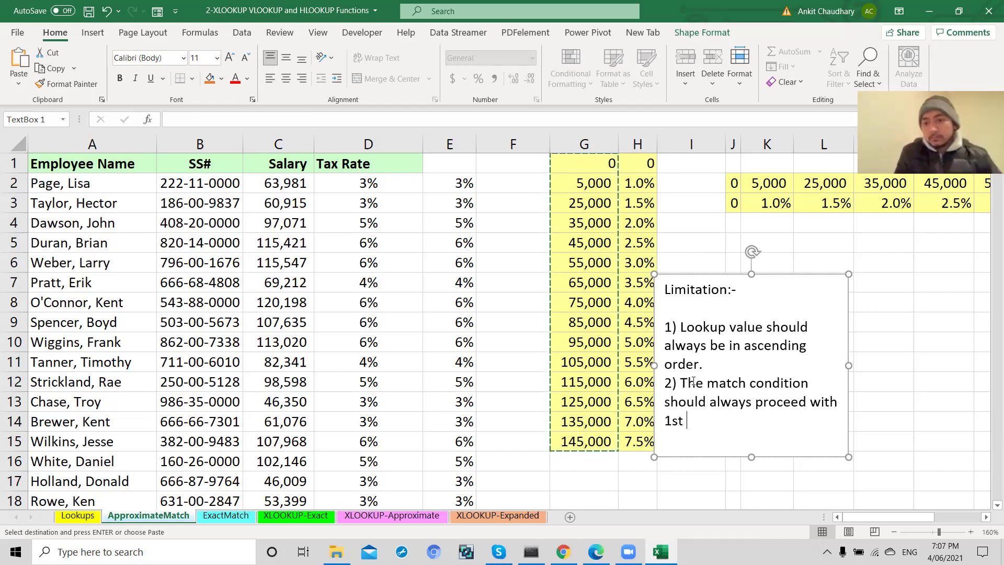
{"action": "type", "text": "column"}
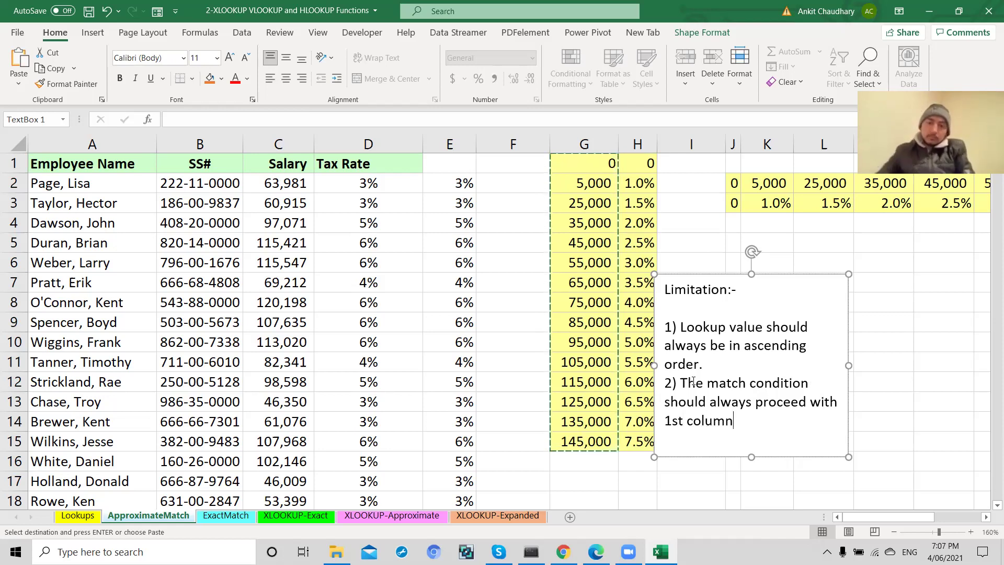
End the second limitation with the word "column." and move the text box away from the rate column, beneath the horizontal lookup table
{"action": "type", "text": " colu"}
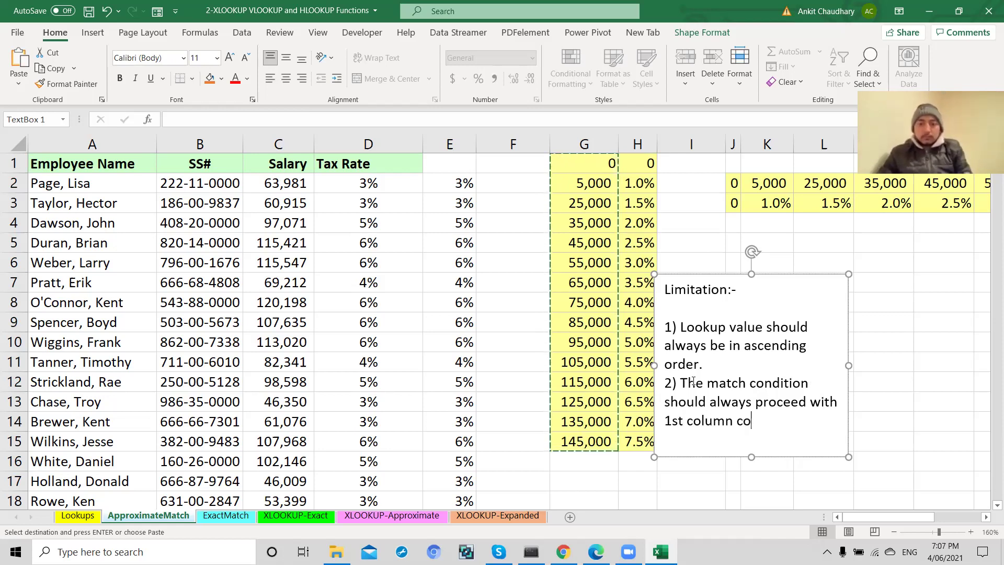
{"action": "type", "text": "mn."}
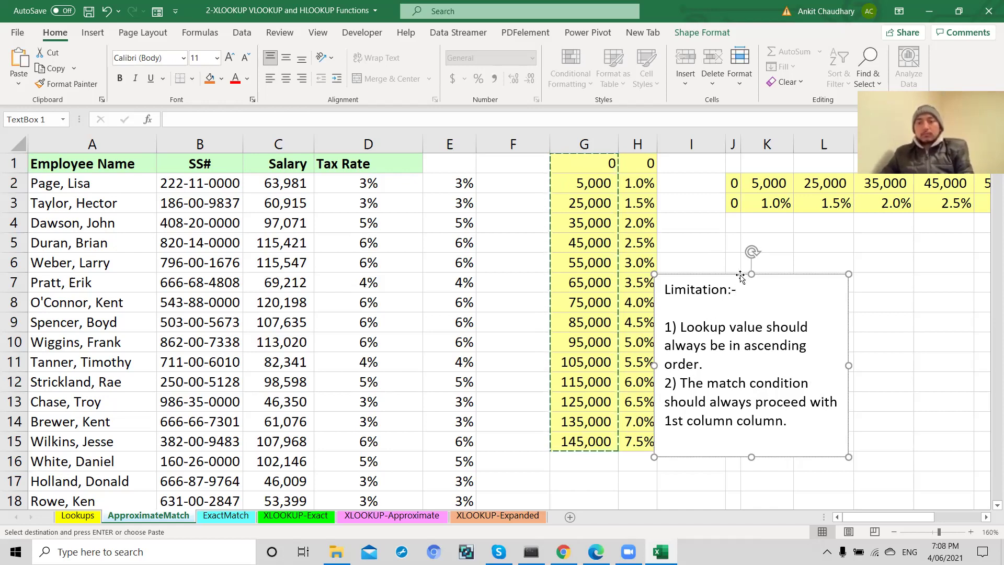
{"action": "left_click_drag", "start_coordinate": [743, 274], "coordinate": [832, 276]}
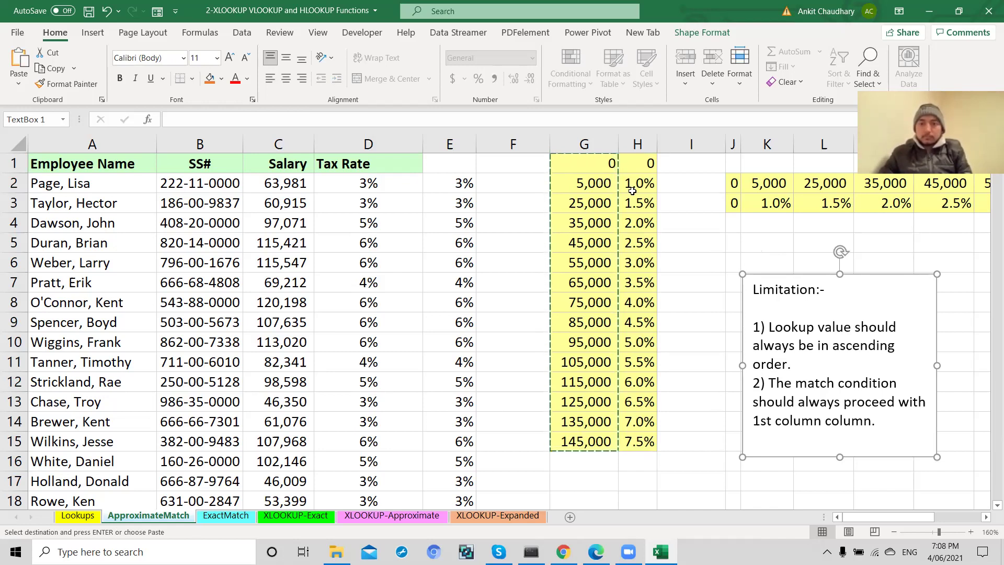
{"action": "left_click", "coordinate": [609, 163]}
{"action": "left_click", "coordinate": [643, 165]}
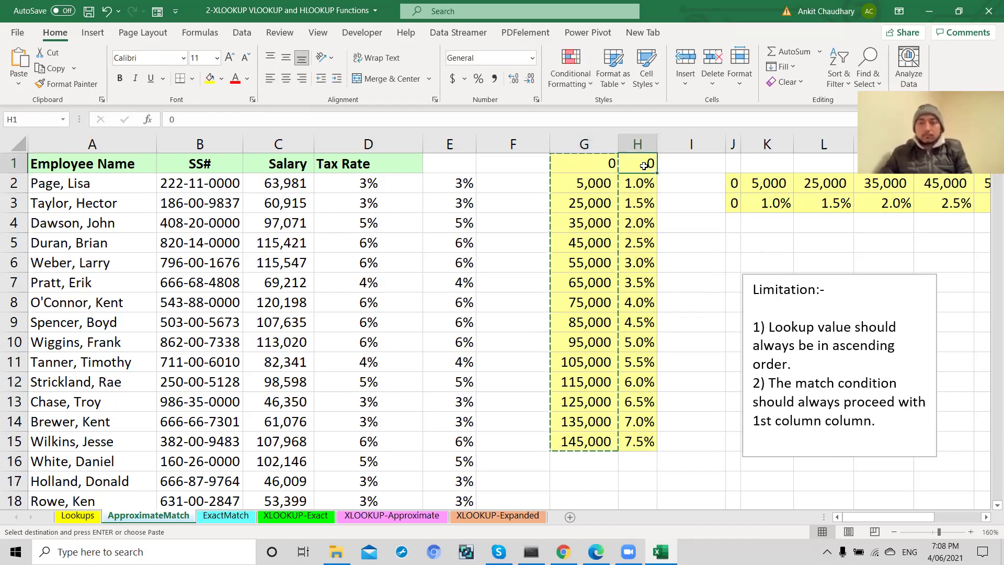
{"action": "key", "text": "Escape"}
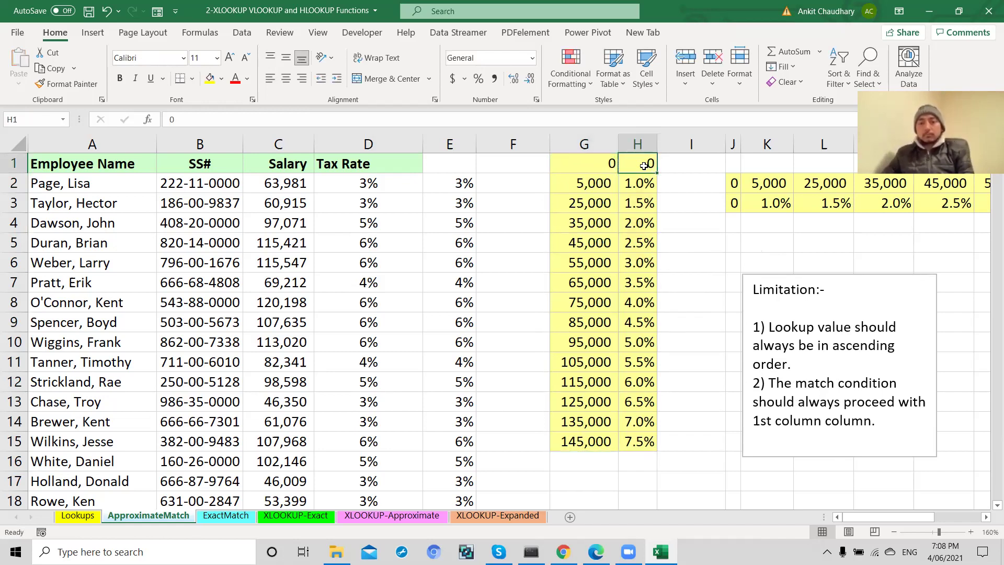
On the ExactMatch sheet, begin a VLOOKUP formula in F2 with the rating in E2 as the lookup value
{"action": "left_click", "coordinate": [211, 519]}
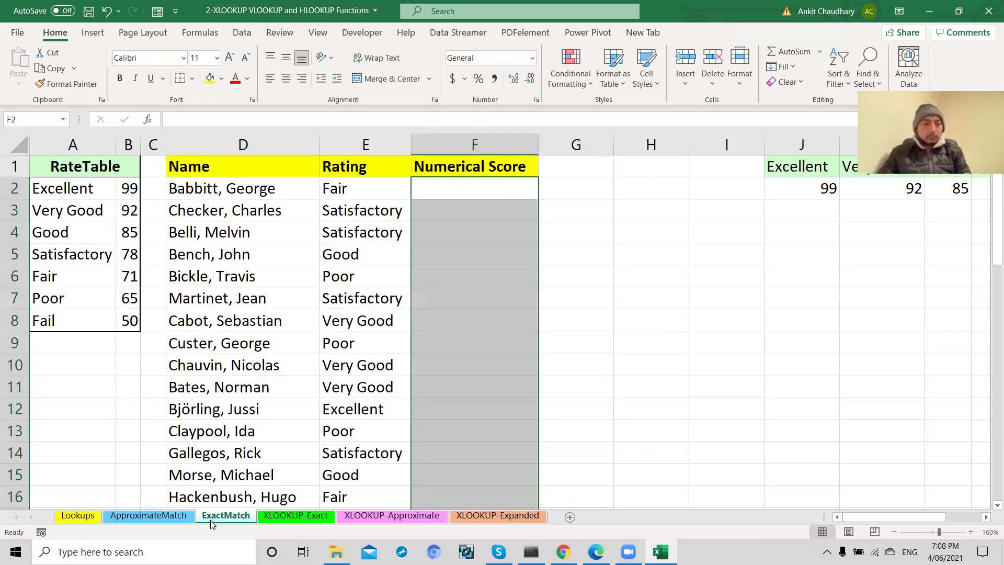
{"action": "left_click", "coordinate": [422, 191]}
{"action": "type", "text": "=vl"}
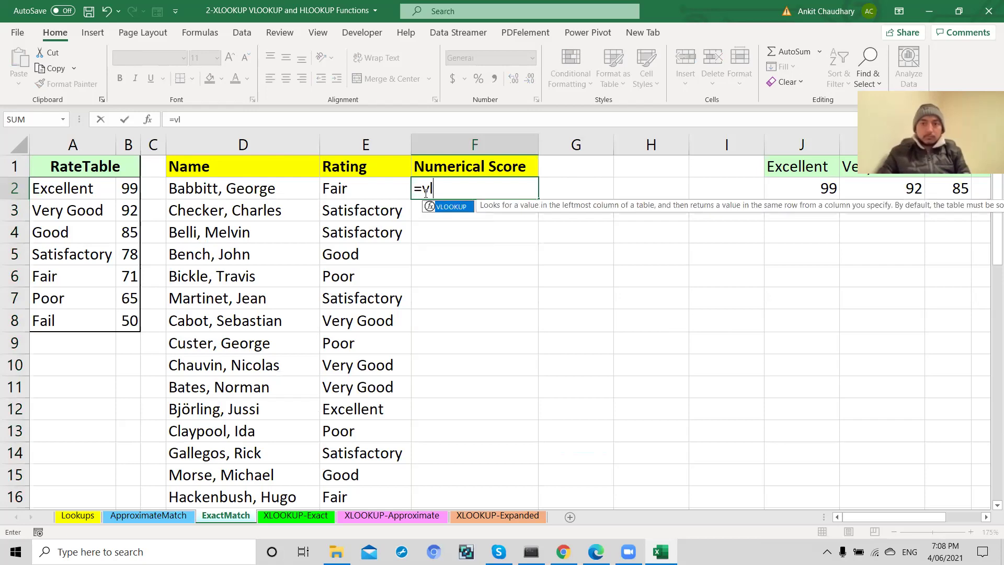
{"action": "key", "text": "Tab"}
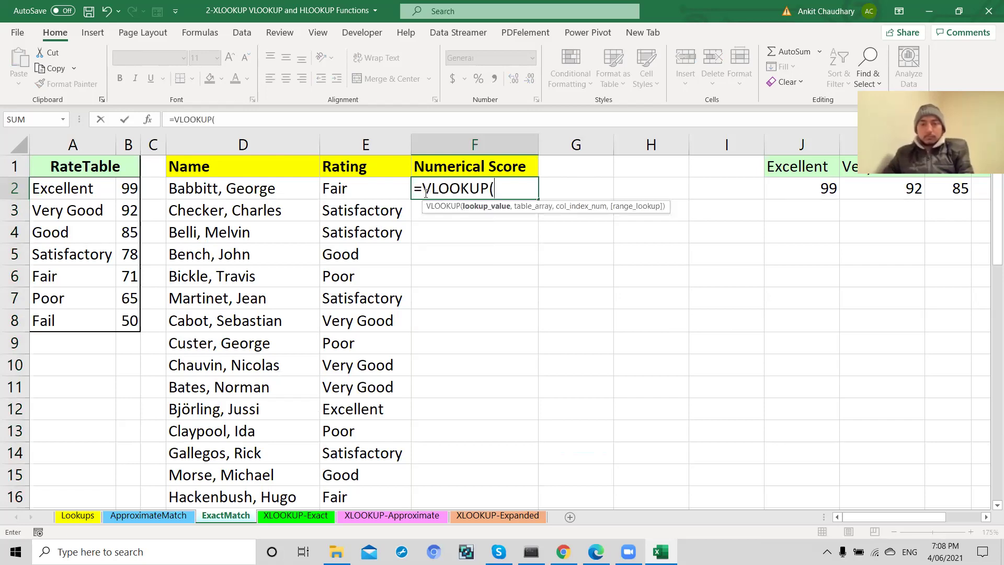
{"action": "left_click", "coordinate": [370, 188]}
{"action": "type", "text": ","}
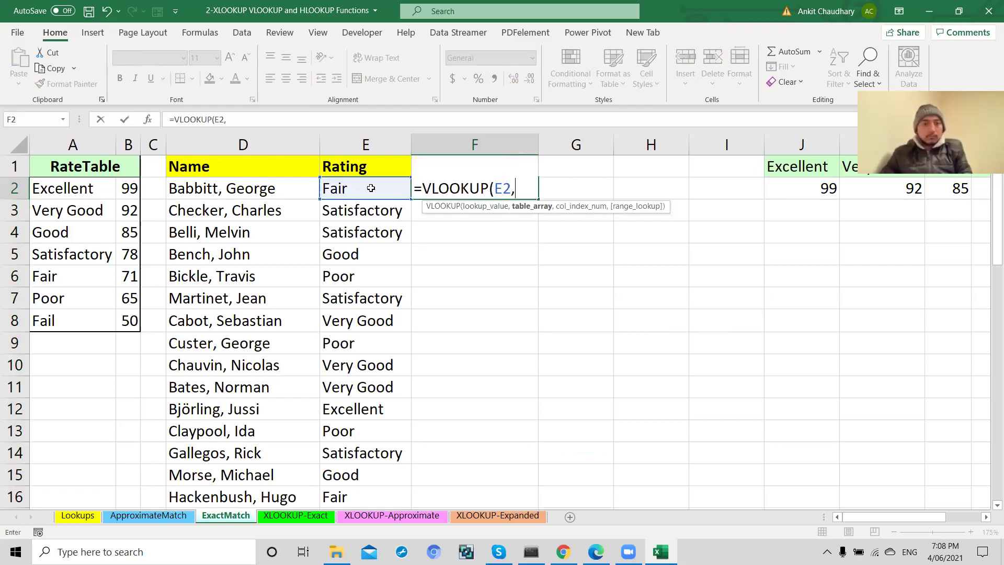
Complete F2's VLOOKUP with table range A1:B8, column index 2 and FALSE for exact match, and fill it down the Numerical Score column
{"action": "left_click_drag", "start_coordinate": [64, 166], "coordinate": [109, 318]}
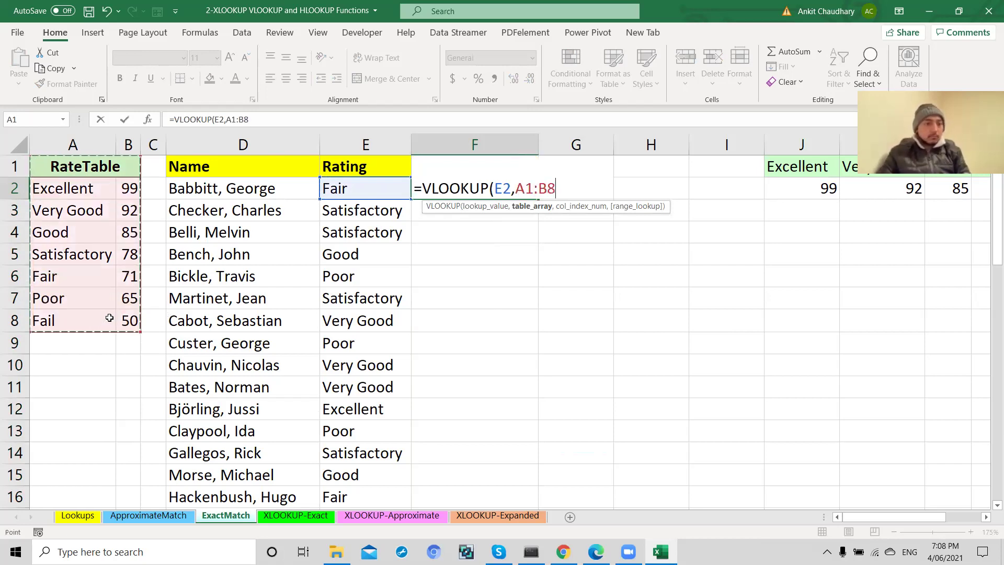
{"action": "type", "text": ","}
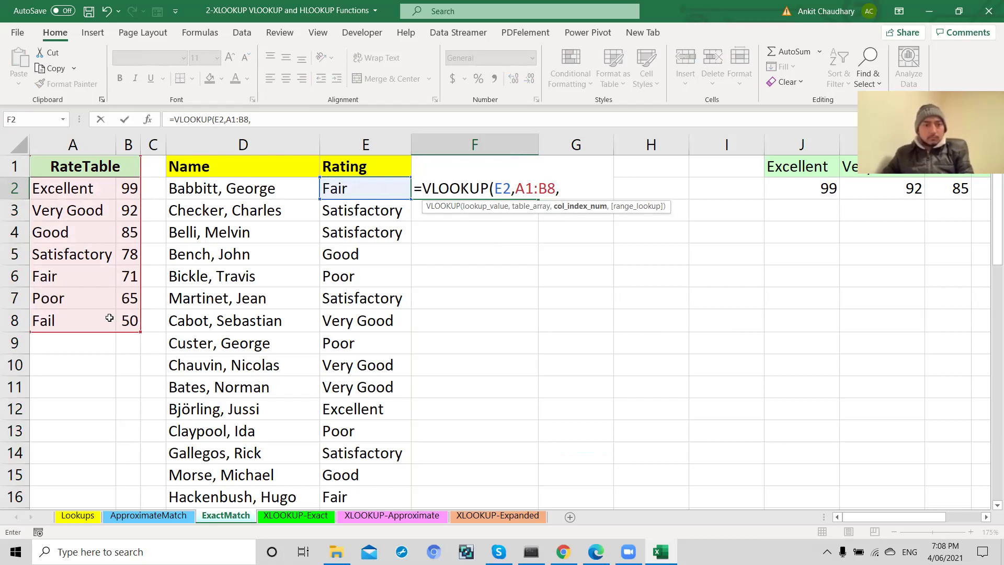
{"action": "type", "text": "2,"}
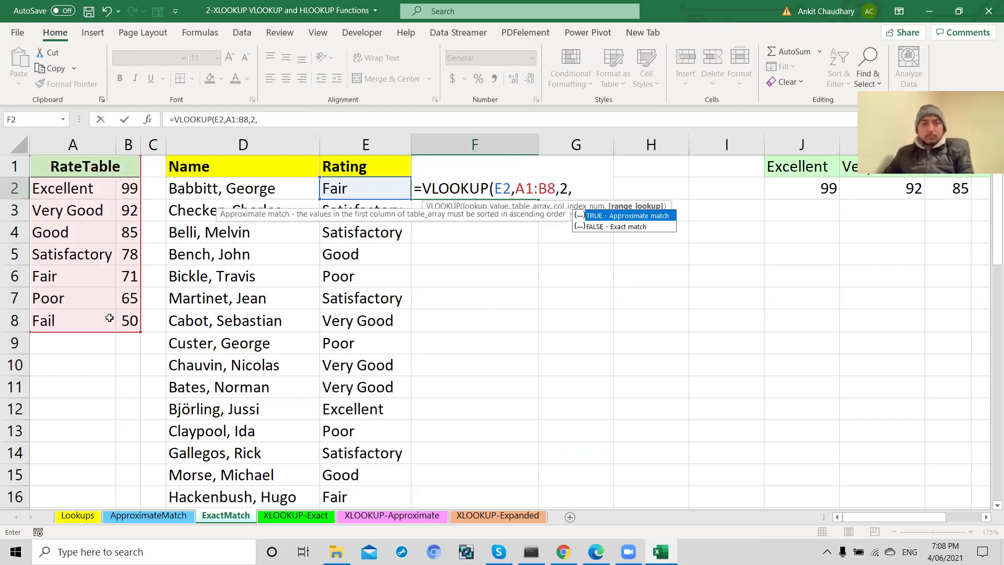
{"action": "key", "text": "Down"}
{"action": "key", "text": "Tab"}
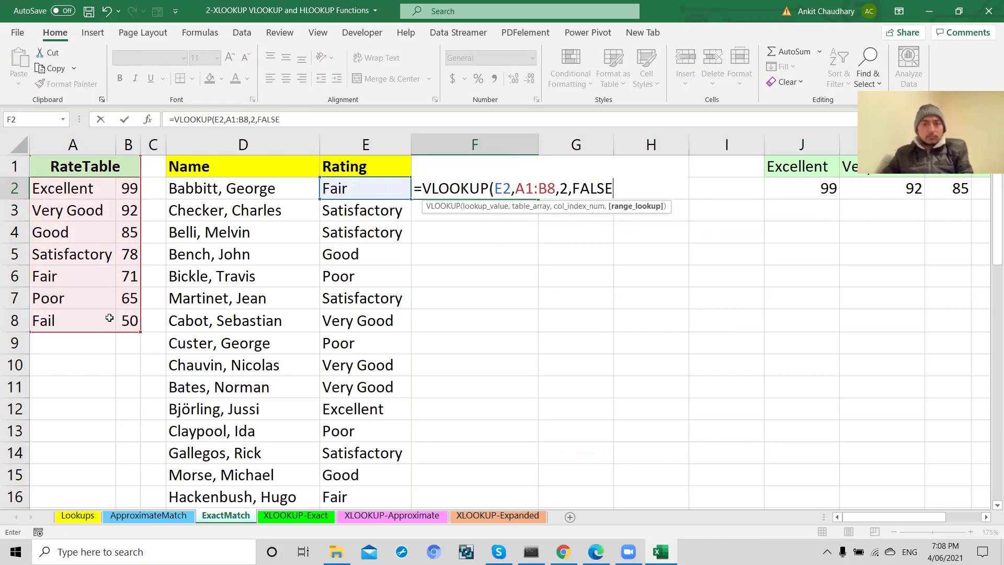
{"action": "type", "text": ")"}
{"action": "key", "text": "Return"}
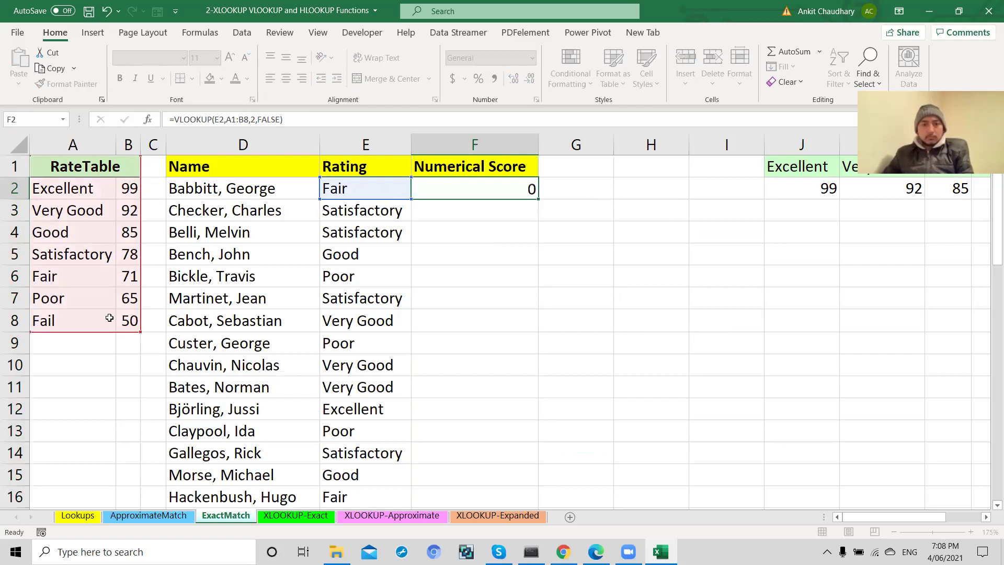
{"action": "left_click", "coordinate": [453, 192]}
{"action": "double_click", "coordinate": [539, 199]}
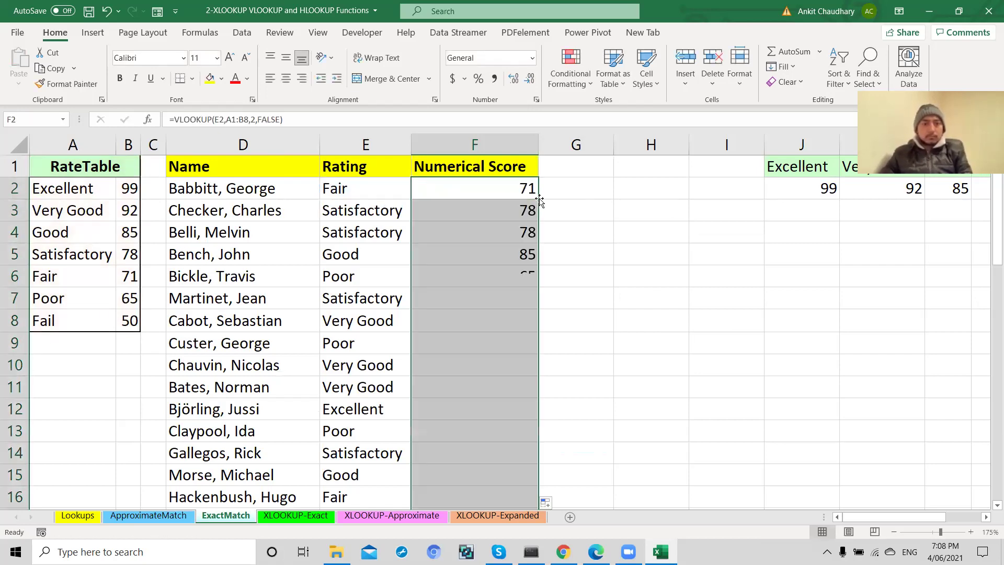
Make the table range in F2's VLOOKUP formula absolute as $A$1:$B$8
{"action": "double_click", "coordinate": [515, 191]}
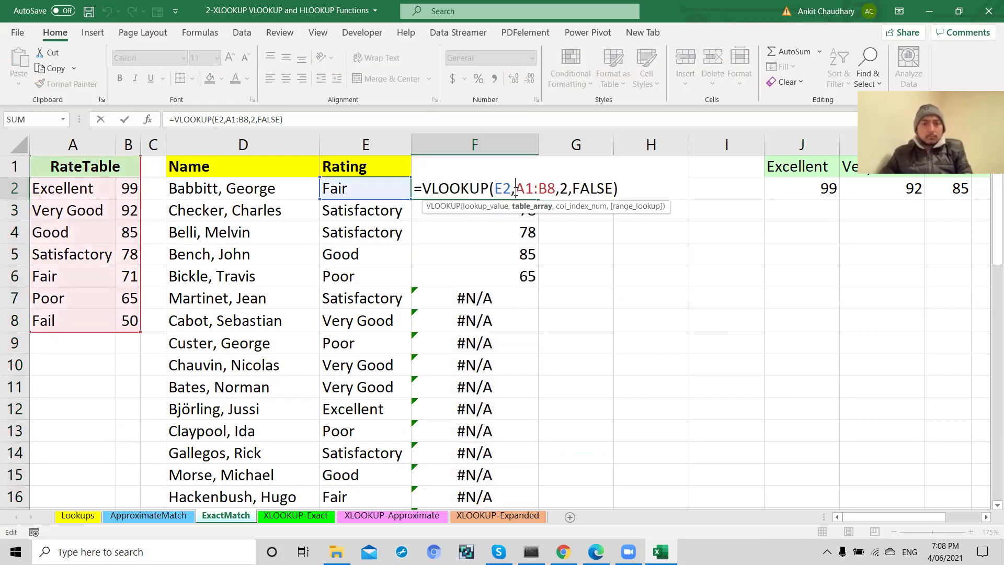
{"action": "left_click_drag", "start_coordinate": [515, 191], "coordinate": [555, 189]}
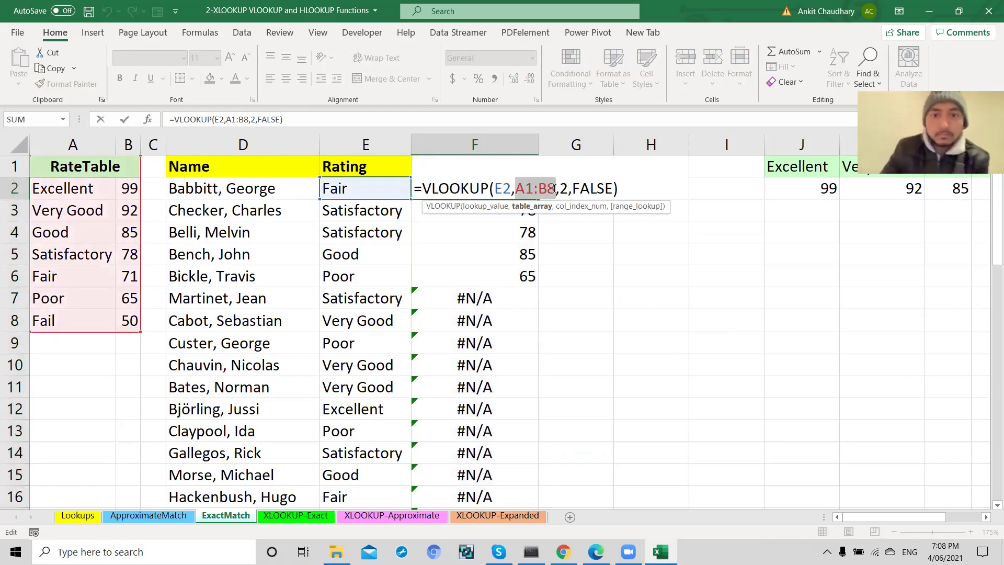
{"action": "key", "text": "F4"}
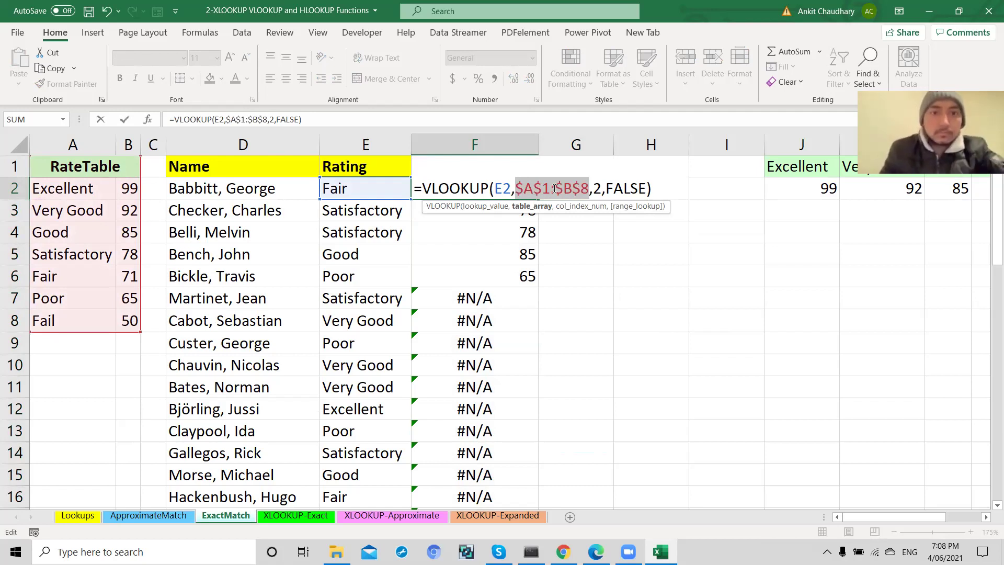
{"action": "key", "text": "Right"}
{"action": "key", "text": "Right"}
{"action": "key", "text": "Right"}
{"action": "key", "text": "Right"}
{"action": "key", "text": "Right"}
{"action": "key", "text": "Right"}
{"action": "key", "text": "Right"}
{"action": "key", "text": "Right"}
{"action": "key", "text": "Right"}
{"action": "key", "text": "Right"}
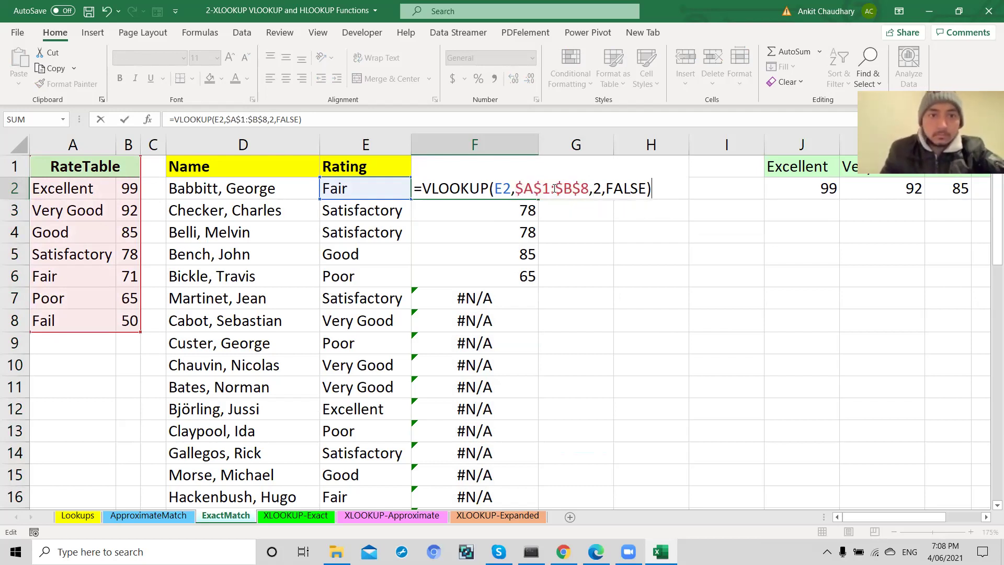
{"action": "key", "text": "Return"}
Fill the corrected F2 formula down the Numerical Score column and review the scores and the formula's arguments
{"action": "left_click", "coordinate": [528, 189]}
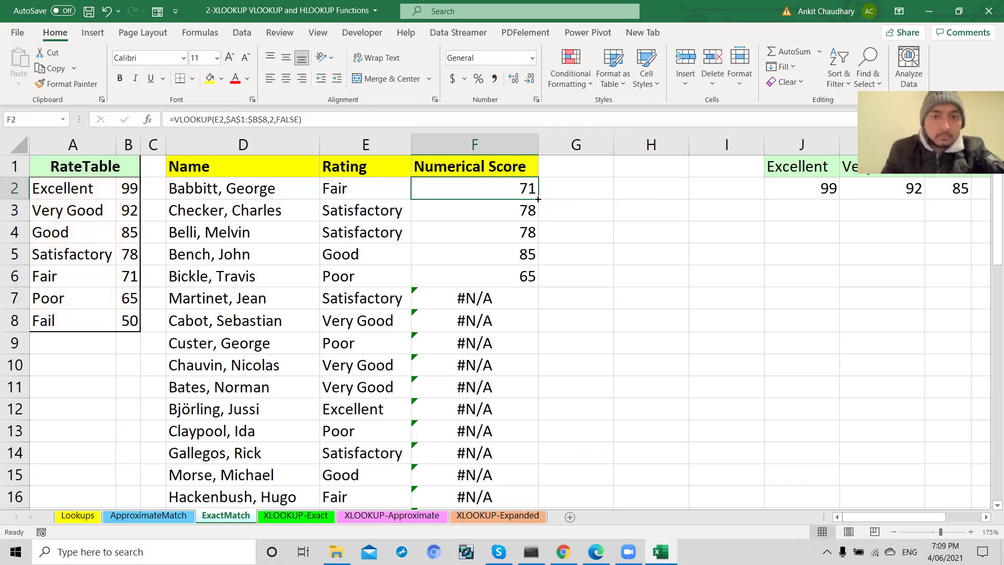
{"action": "double_click", "coordinate": [537, 199]}
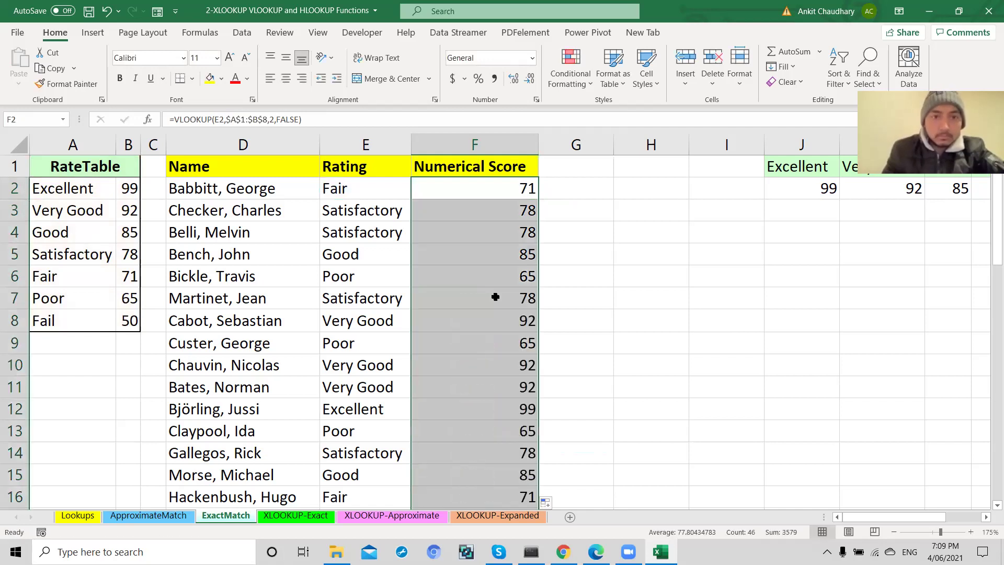
{"action": "scroll", "coordinate": [495, 297], "scroll_direction": "down", "scroll_amount": 8}
{"action": "scroll", "coordinate": [495, 297], "scroll_direction": "up", "scroll_amount": 8}
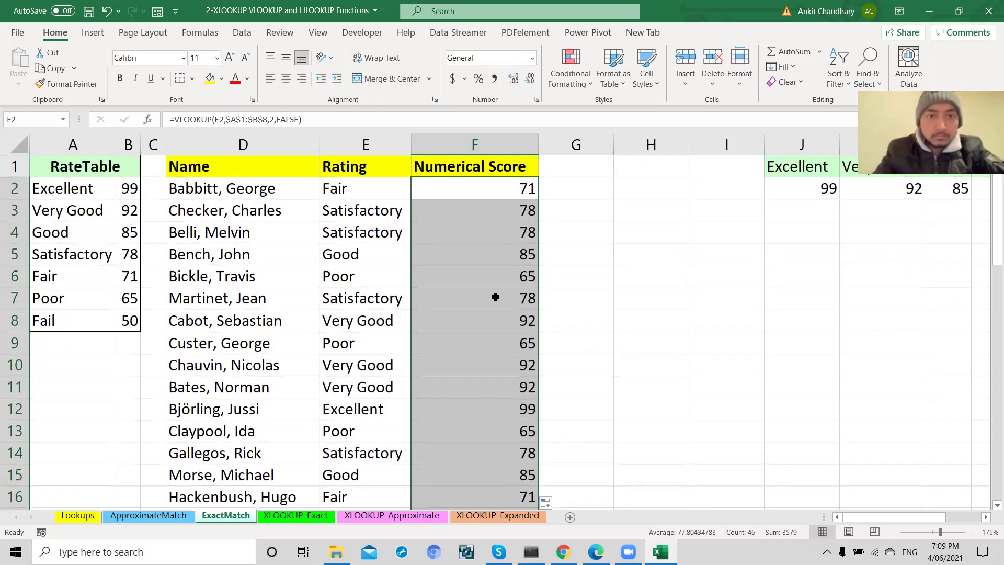
{"action": "left_click", "coordinate": [495, 297]}
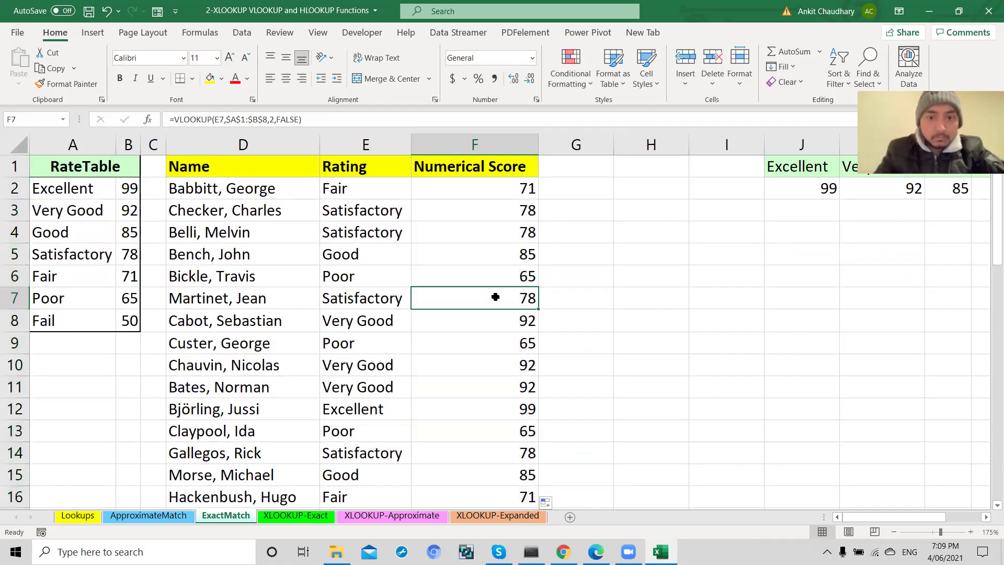
{"action": "left_click", "coordinate": [497, 210]}
{"action": "double_click", "coordinate": [505, 189]}
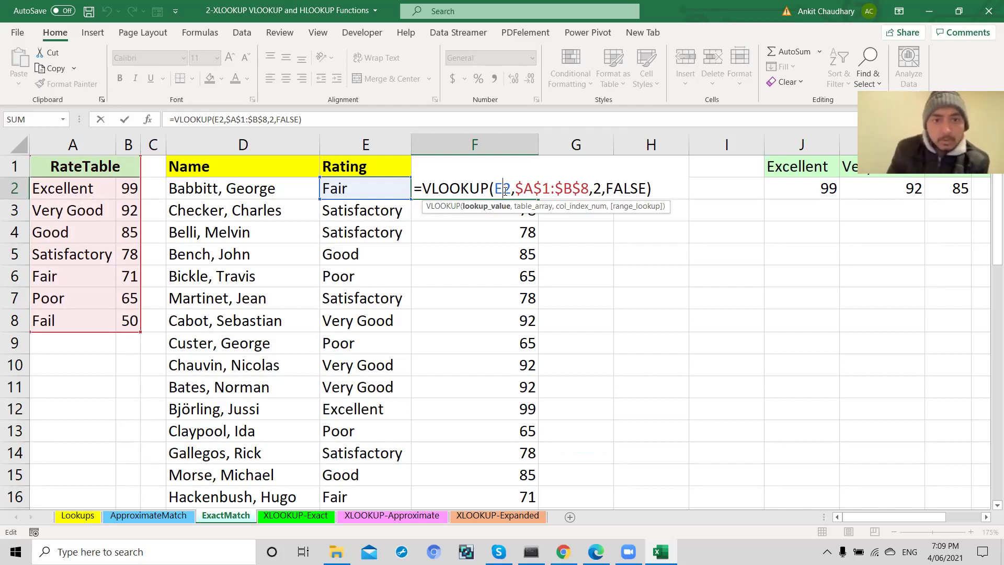
{"action": "key", "text": "ctrl+Return"}
Begin an HLOOKUP formula in G2 with the rating in E2 as the lookup value
{"action": "double_click", "coordinate": [561, 189]}
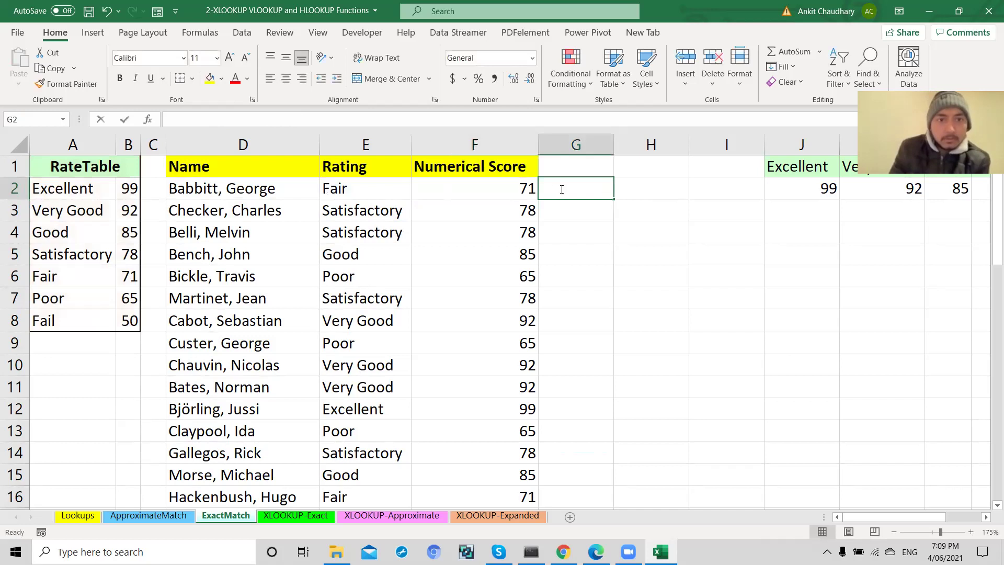
{"action": "type", "text": "=hl"}
{"action": "key", "text": "Tab"}
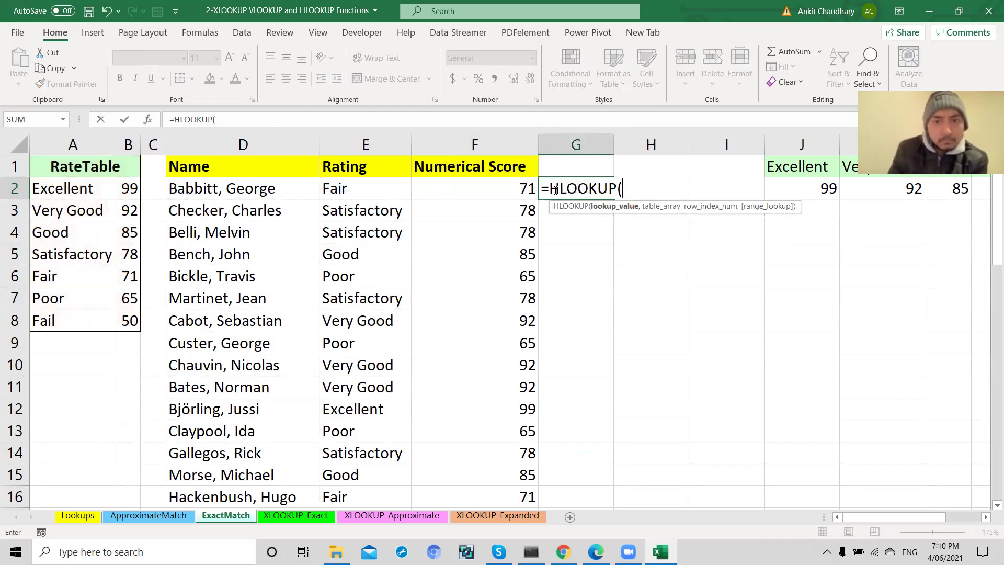
{"action": "left_click", "coordinate": [339, 188]}
{"action": "type", "text": ","}
Complete G2's HLOOKUP with the horizontal table J1:P2, row index 2 and FALSE for exact match
{"action": "scroll", "coordinate": [491, 243], "scroll_direction": "right", "scroll_amount": 5}
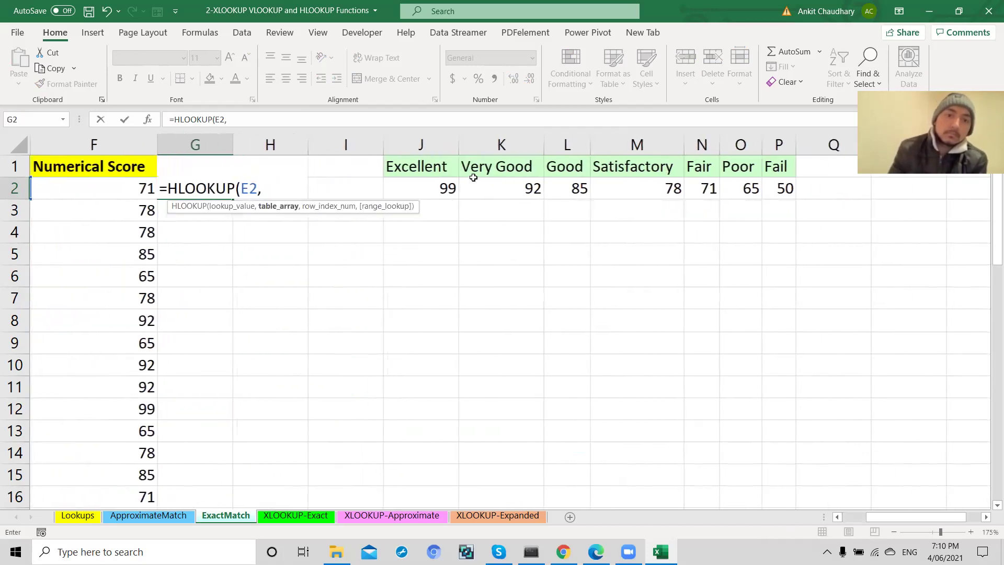
{"action": "left_click_drag", "start_coordinate": [445, 165], "coordinate": [764, 192]}
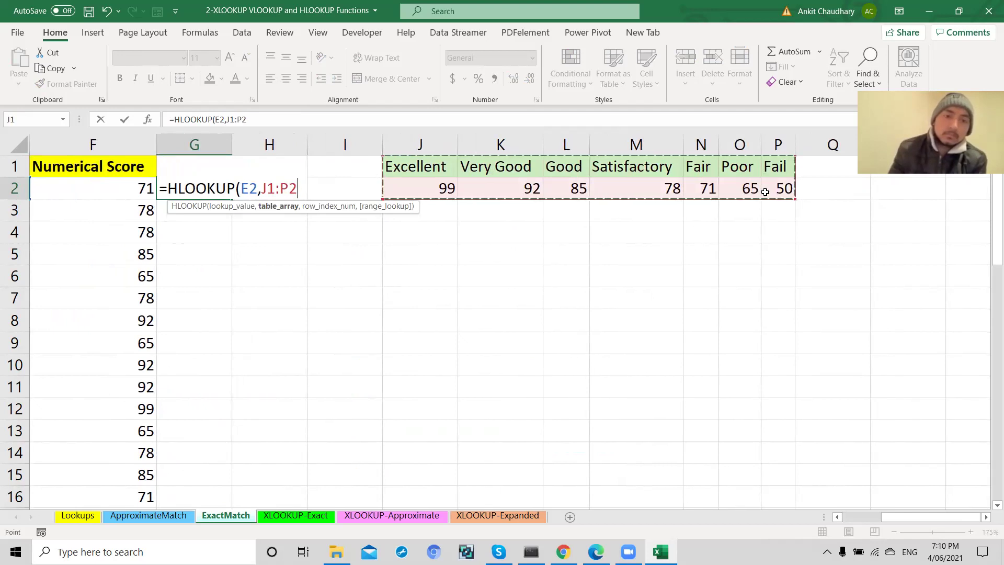
{"action": "type", "text": ",2,"}
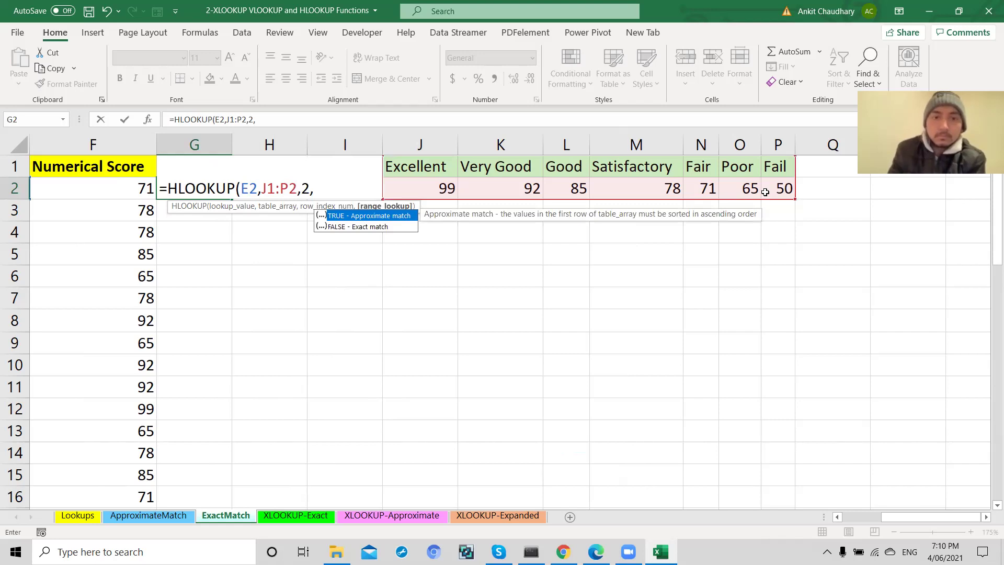
{"action": "key", "text": "Down"}
{"action": "key", "text": "Tab"}
{"action": "type", "text": ")"}
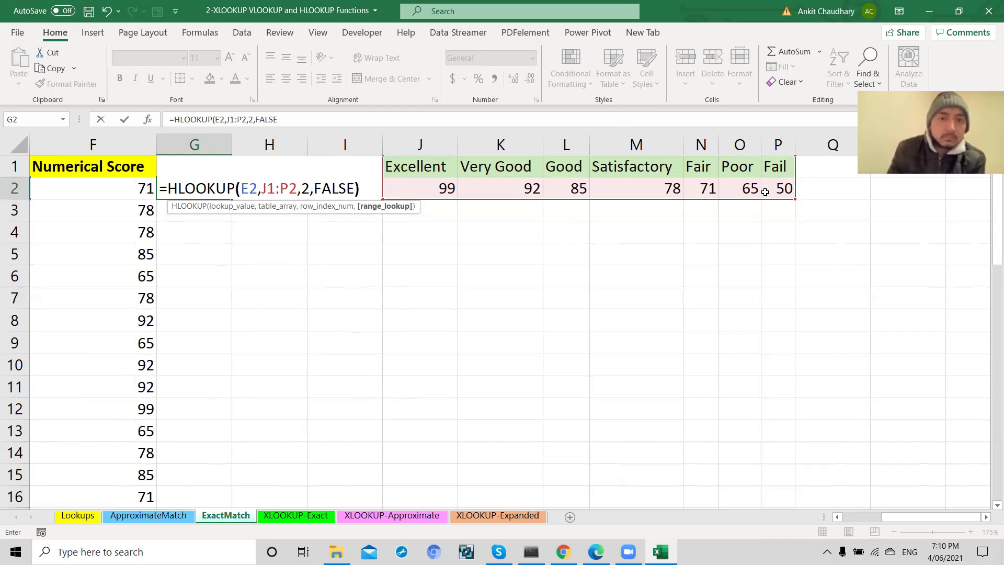
{"action": "key", "text": "Return"}
{"action": "scroll", "coordinate": [455, 251], "scroll_direction": "left", "scroll_amount": 5}
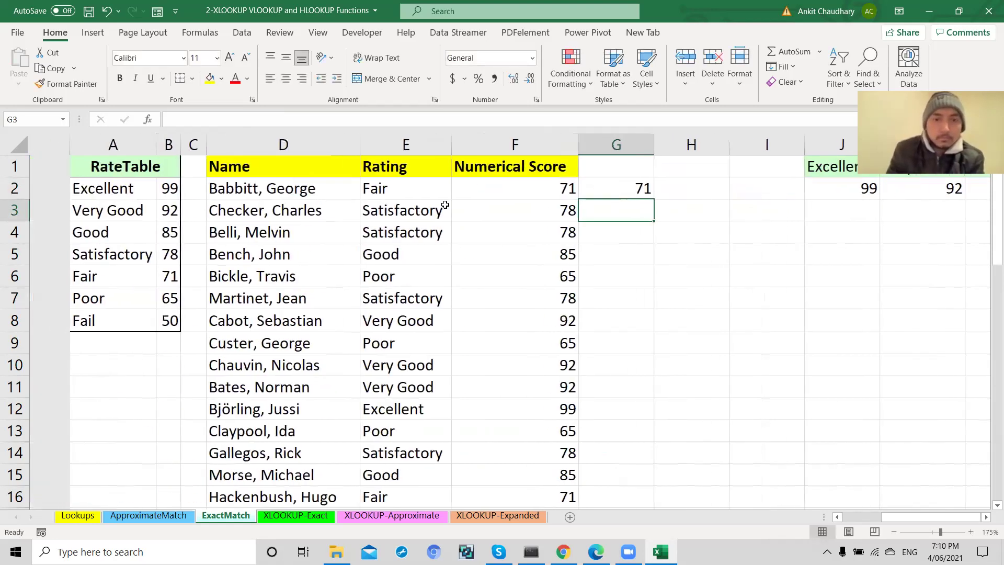
Make the table range in G2's HLOOKUP formula absolute as $J$1:$P$2
{"action": "double_click", "coordinate": [585, 191]}
{"action": "left_click", "coordinate": [643, 189]}
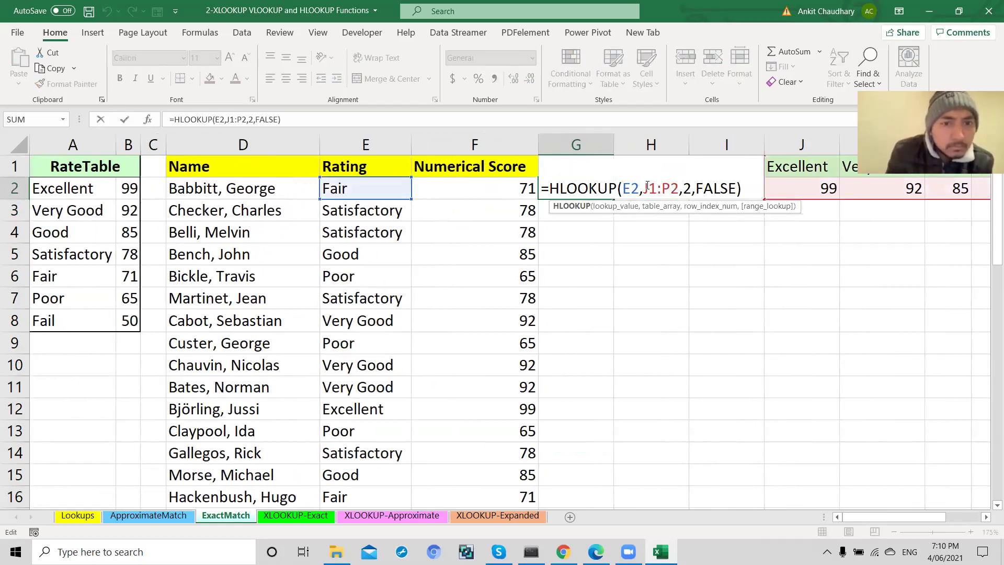
{"action": "left_click_drag", "start_coordinate": [643, 190], "coordinate": [678, 192]}
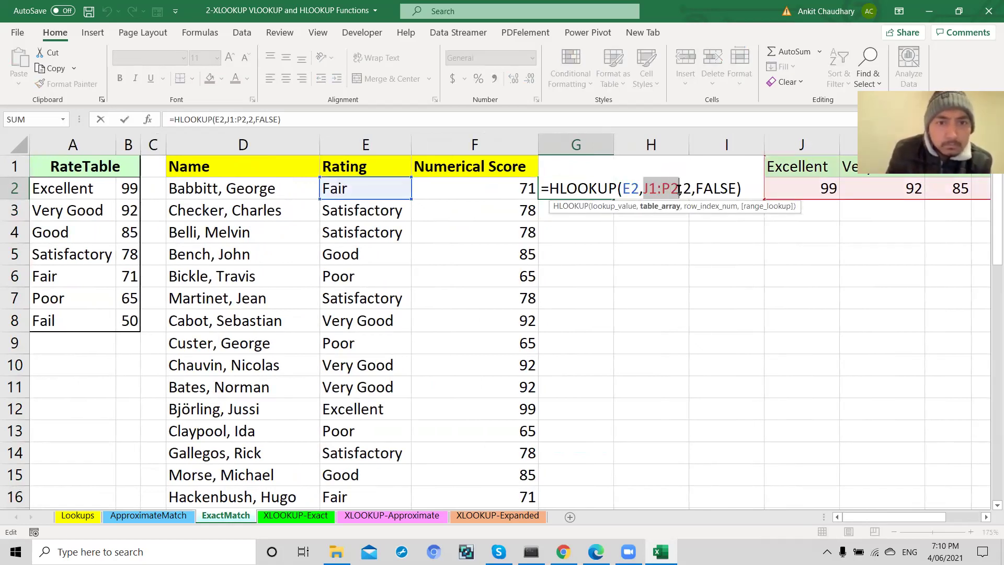
{"action": "key", "text": "F4"}
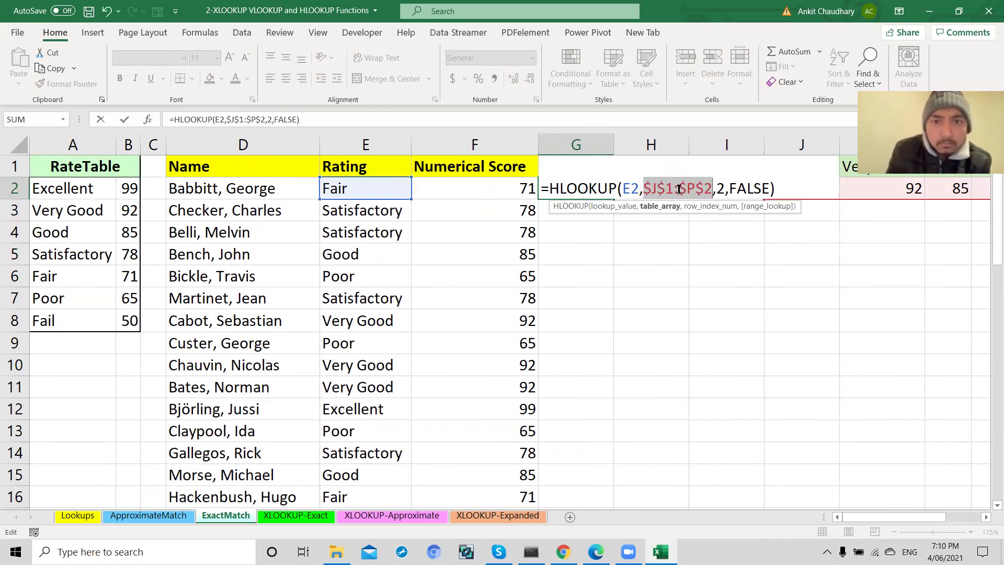
{"action": "left_click", "coordinate": [779, 190]}
{"action": "key", "text": "Return"}
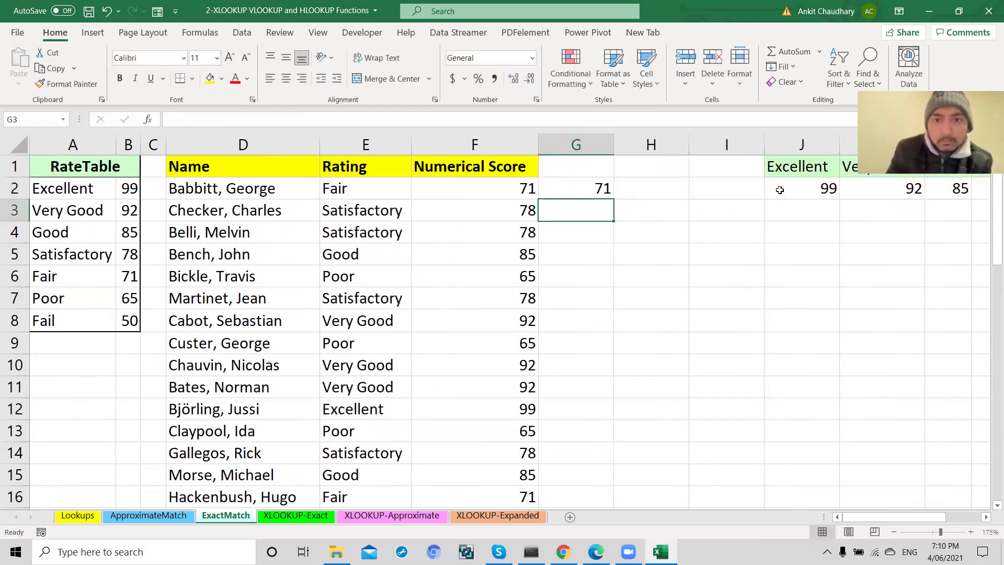
Fill G2's HLOOKUP formula down column G alongside the Numerical Score column
{"action": "left_click", "coordinate": [601, 189]}
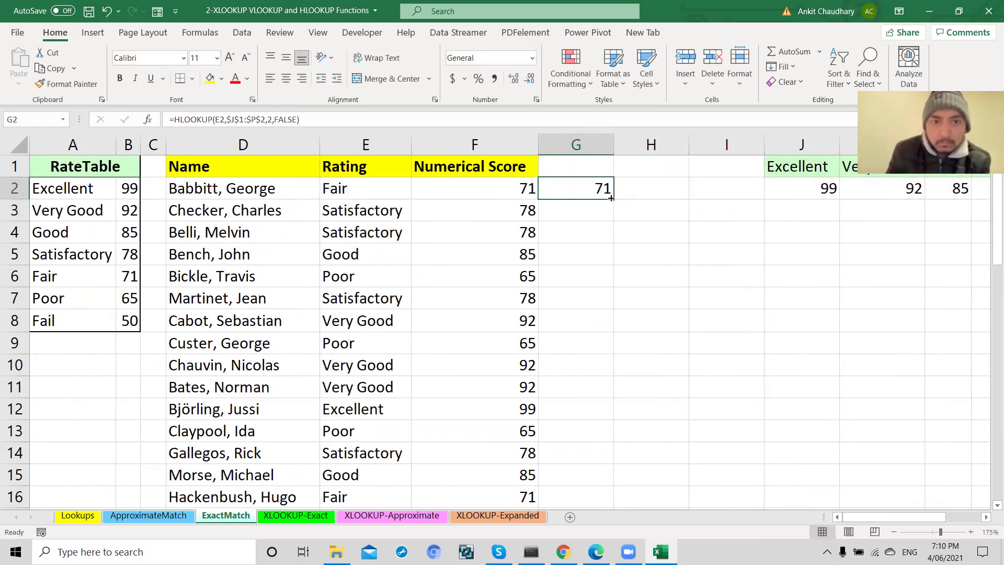
{"action": "double_click", "coordinate": [613, 199]}
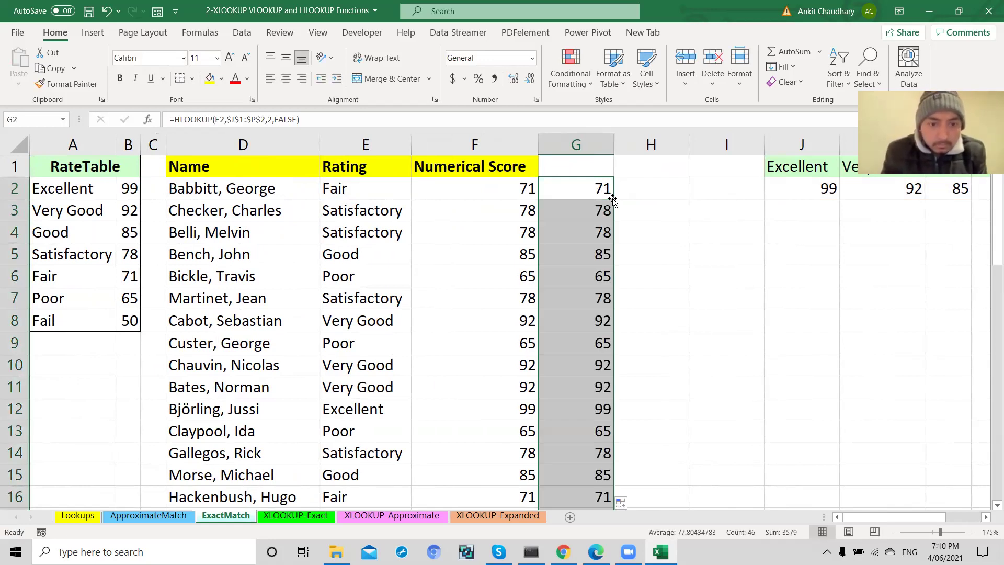
{"action": "left_click", "coordinate": [578, 188]}
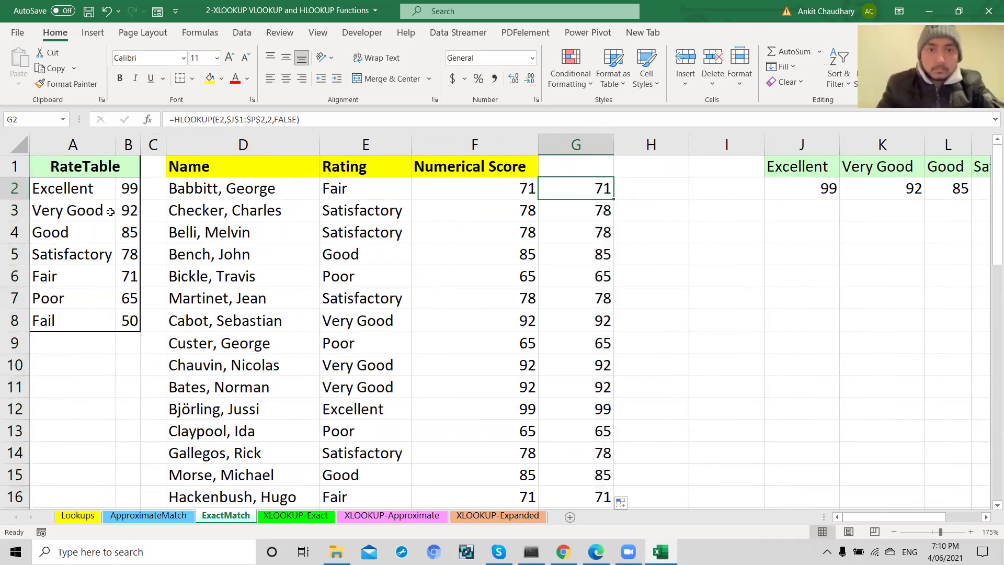
Try moving the ratings in A2:A8 to C2:C8 to test the VLOOKUP scores, and undo the move
{"action": "left_click", "coordinate": [95, 183]}
{"action": "left_click_drag", "start_coordinate": [95, 183], "coordinate": [81, 314]}
{"action": "key", "text": "ctrl+c"}
{"action": "left_click", "coordinate": [153, 191]}
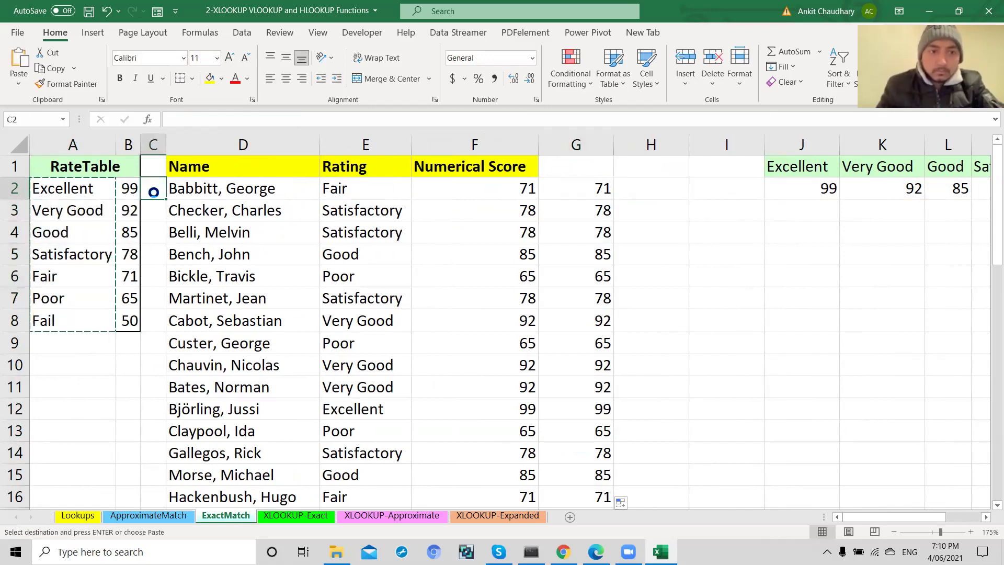
{"action": "key", "text": "ctrl+v"}
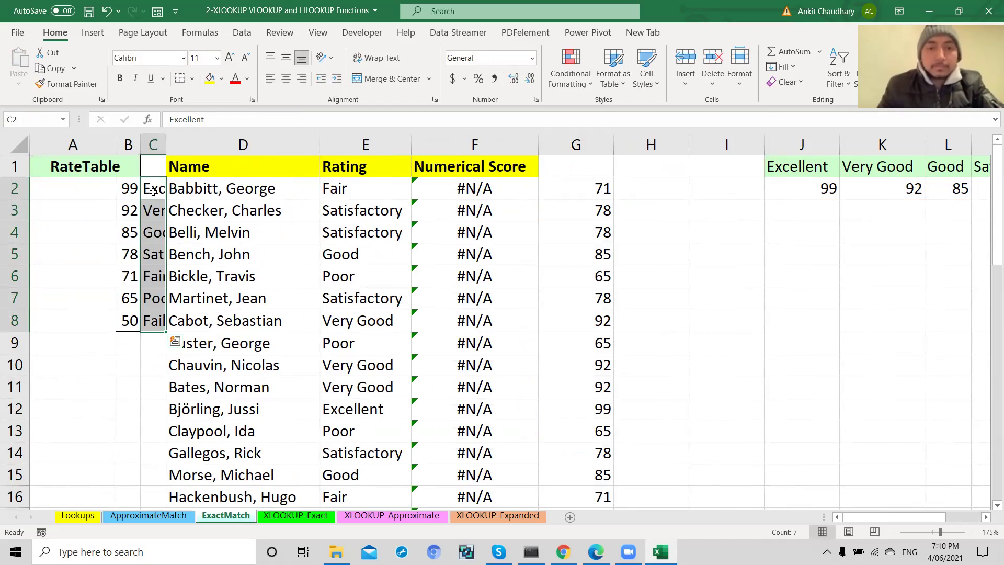
{"action": "key", "text": "ctrl+z"}
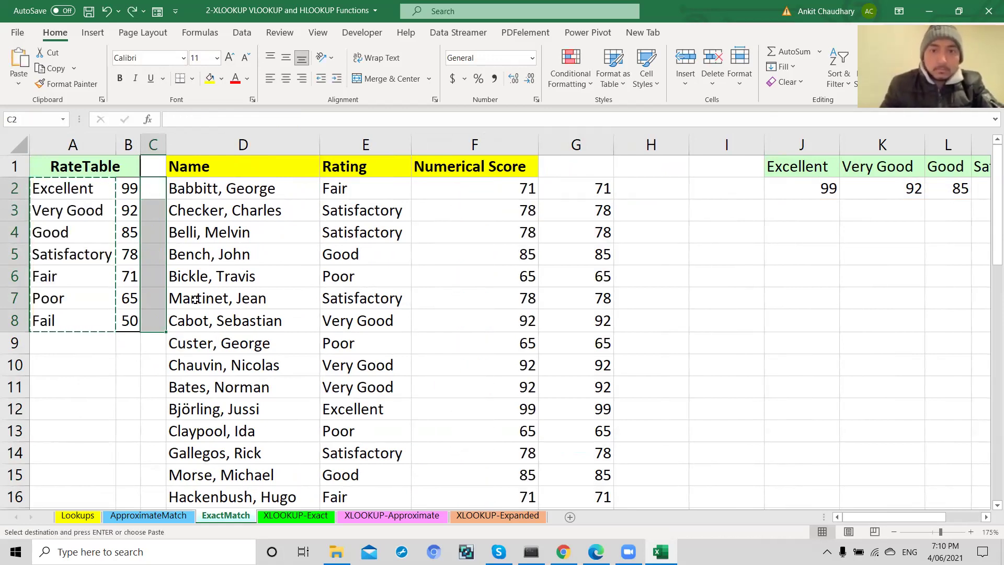
{"action": "left_click", "coordinate": [240, 298]}
Label the horizontal lookup results with the heading HLOOKUP in G1
{"action": "left_click", "coordinate": [578, 168]}
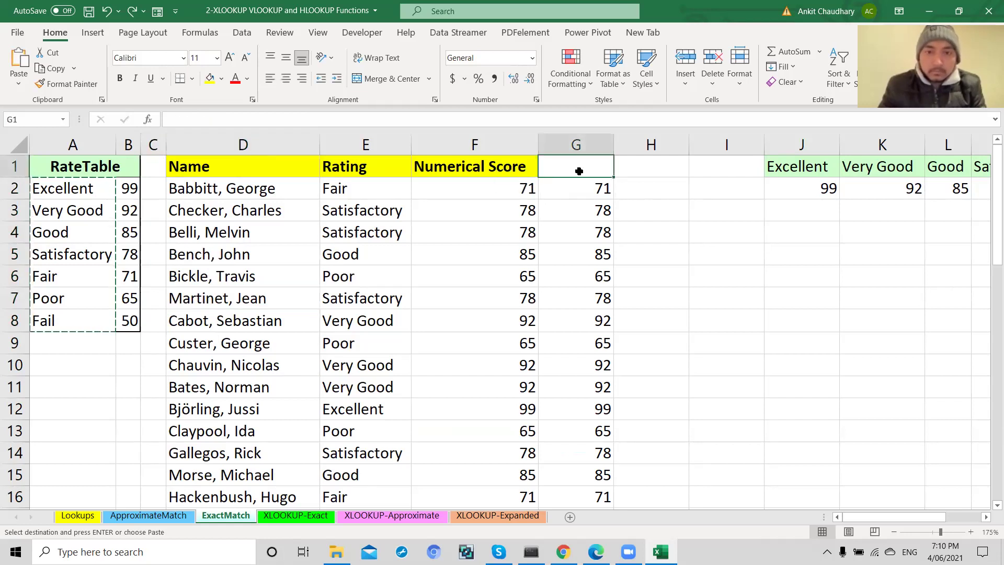
{"action": "type", "text": "z"}
{"action": "key", "text": "BackSpace"}
{"action": "type", "text": "HL"}
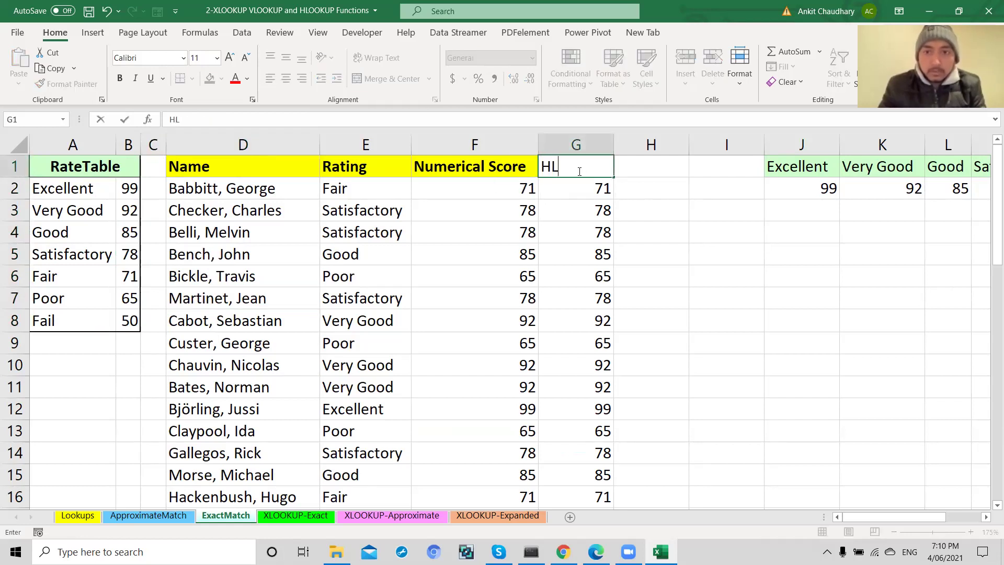
{"action": "type", "text": "OOKUP"}
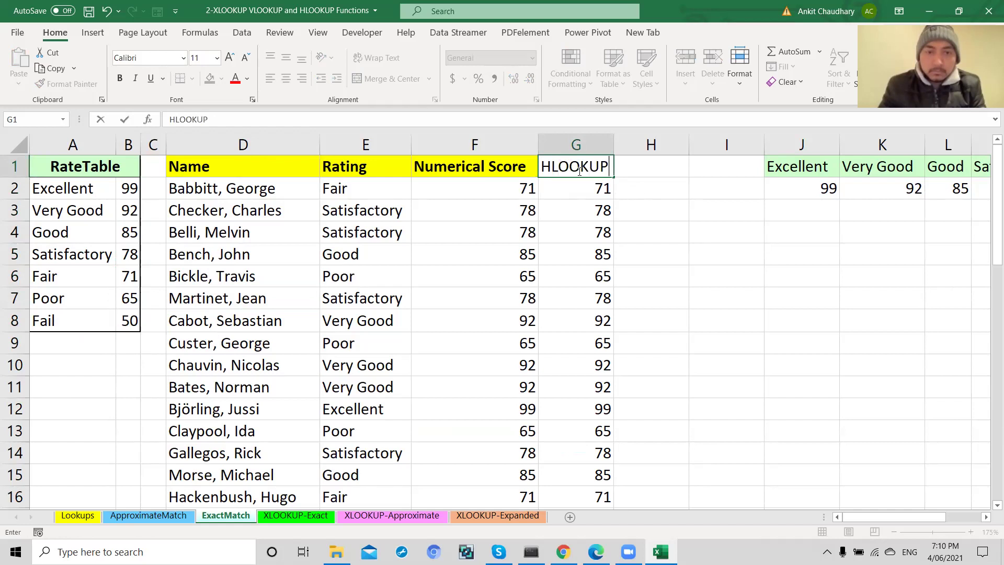
{"action": "key", "text": "Return"}
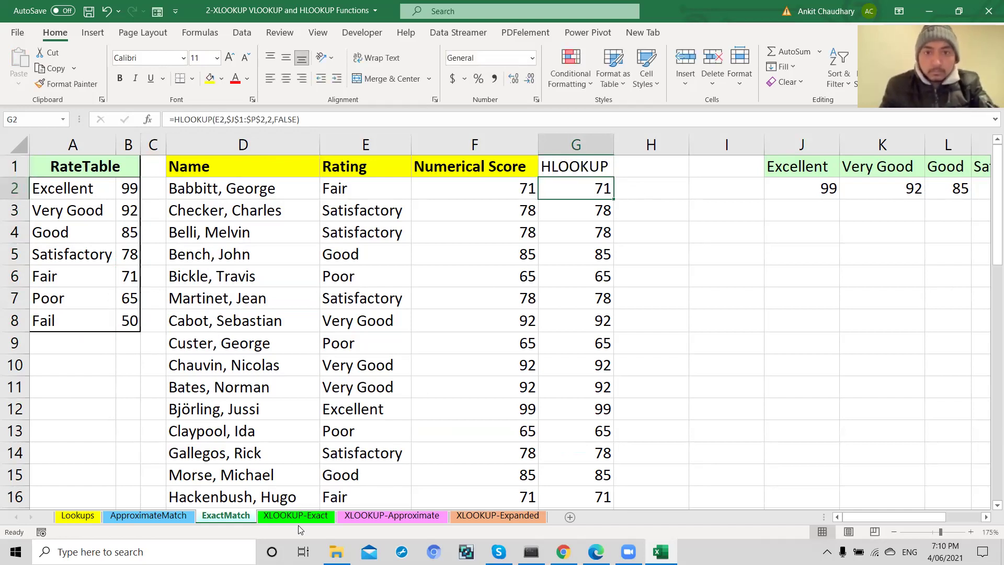
{"action": "left_click", "coordinate": [297, 518]}
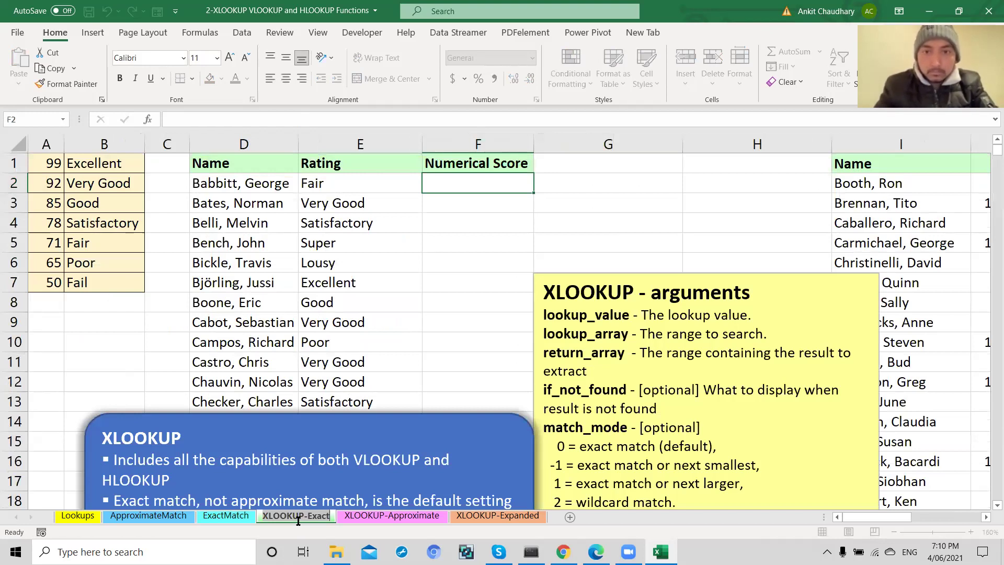
{"action": "left_click", "coordinate": [214, 522]}
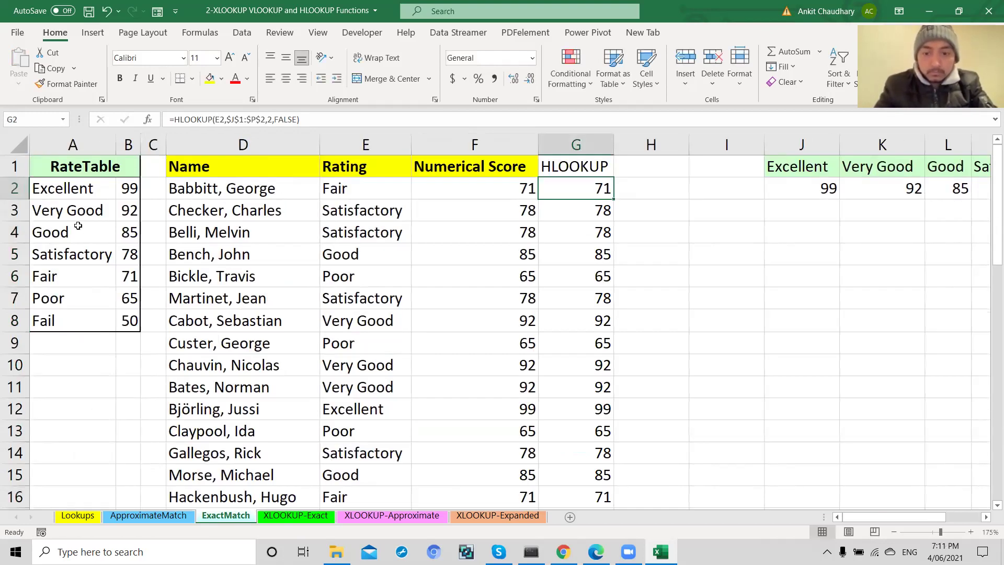
{"action": "left_click", "coordinate": [78, 226]}
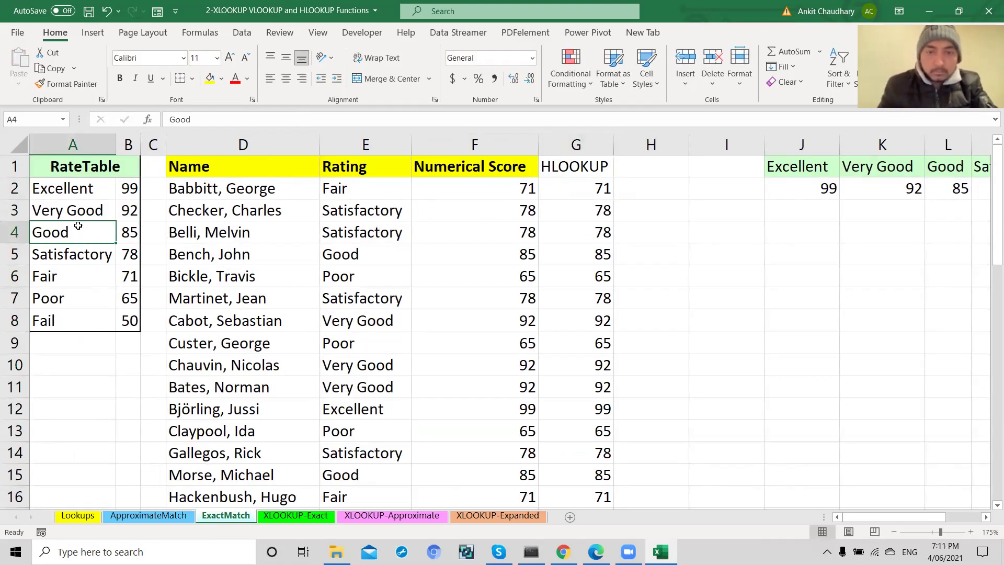
On the XLOOKUP-Exact sheet, begin an XLOOKUP formula in F2 with lookup value E2 and lookup array B1:B7
{"action": "left_click", "coordinate": [276, 517]}
{"action": "double_click", "coordinate": [463, 183]}
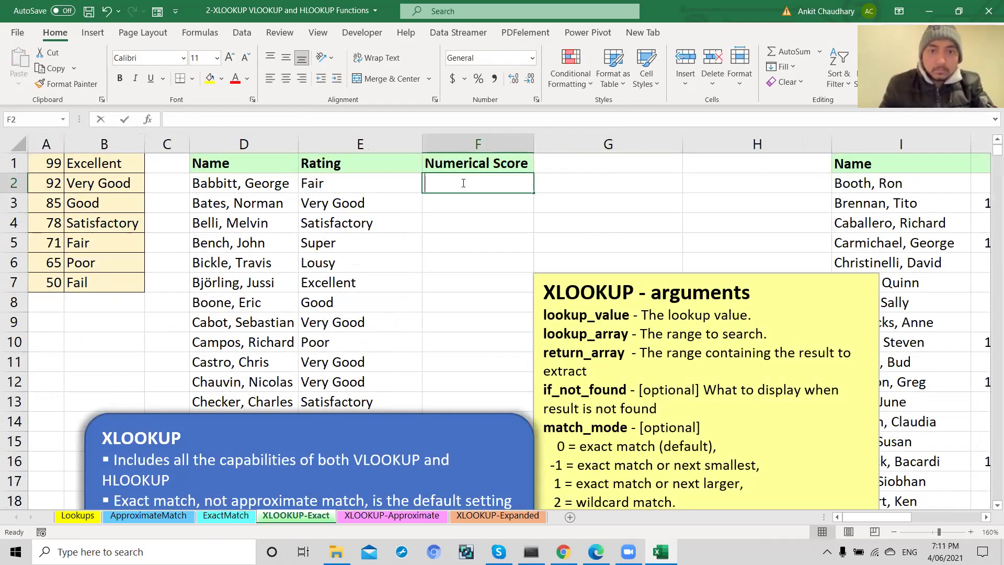
{"action": "type", "text": "=XLOOKUP("}
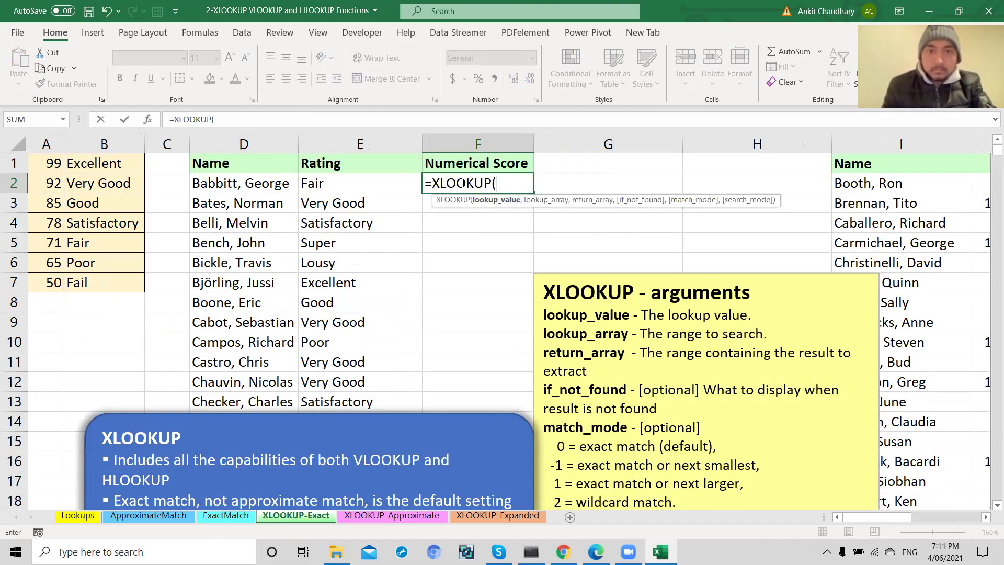
{"action": "left_click", "coordinate": [322, 187]}
{"action": "type", "text": ","}
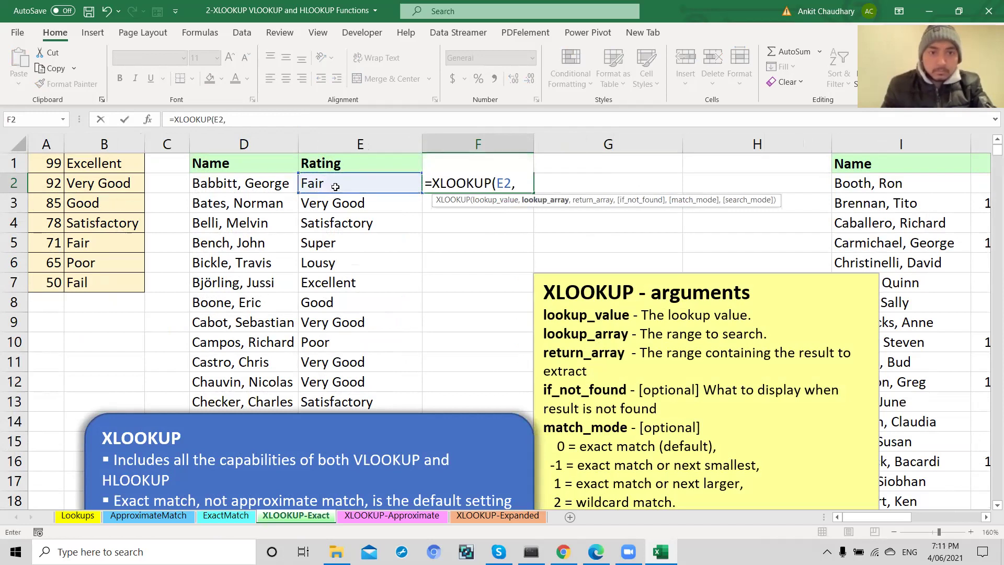
{"action": "left_click_drag", "start_coordinate": [103, 160], "coordinate": [103, 294]}
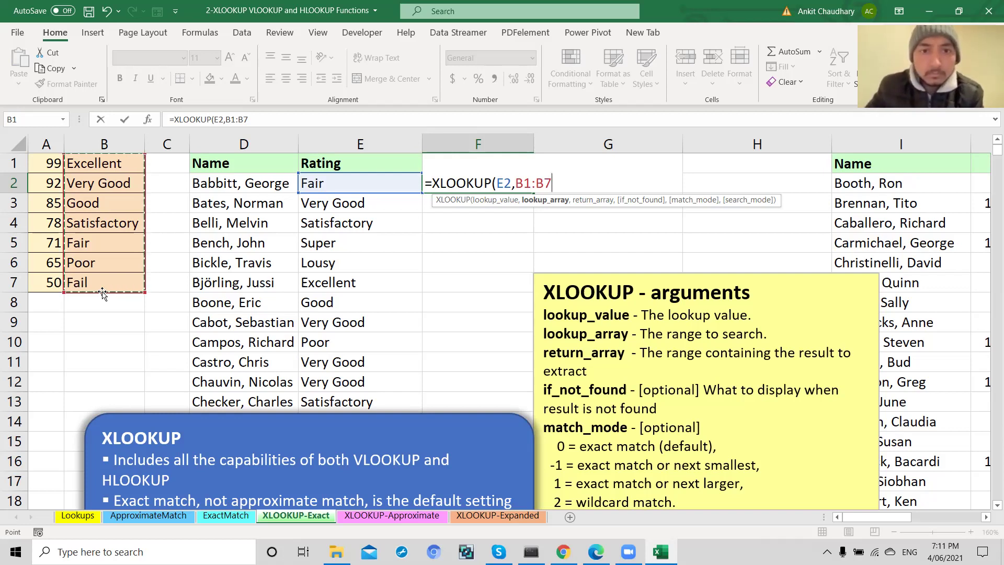
{"action": "type", "text": ","}
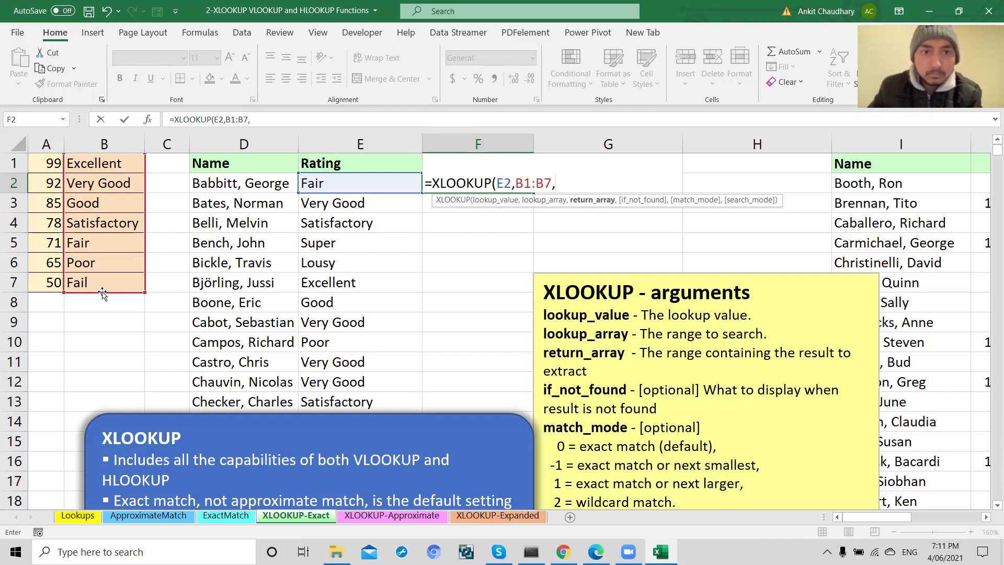
Add A1:A7 as the return array and "Not Found" as the if_not_found text in F2's XLOOKUP
{"action": "left_click_drag", "start_coordinate": [46, 163], "coordinate": [48, 282]}
{"action": "type", "text": ","}
{"action": "type", "text": "\"Not FOund"}
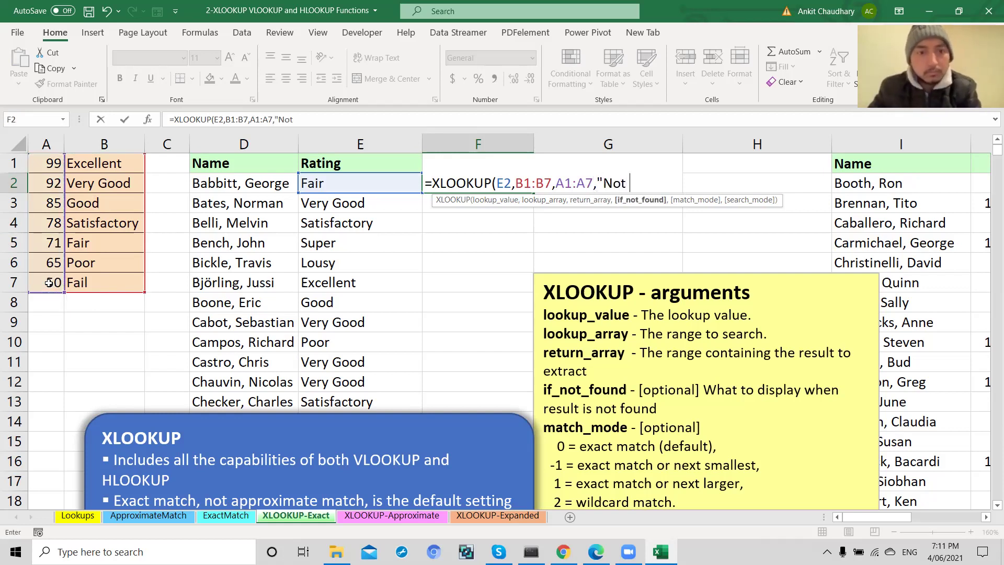
{"action": "key", "text": "BackSpace"}
{"action": "key", "text": "BackSpace"}
{"action": "key", "text": "BackSpace"}
{"action": "key", "text": "BackSpace"}
{"action": "type", "text": "ound\","}
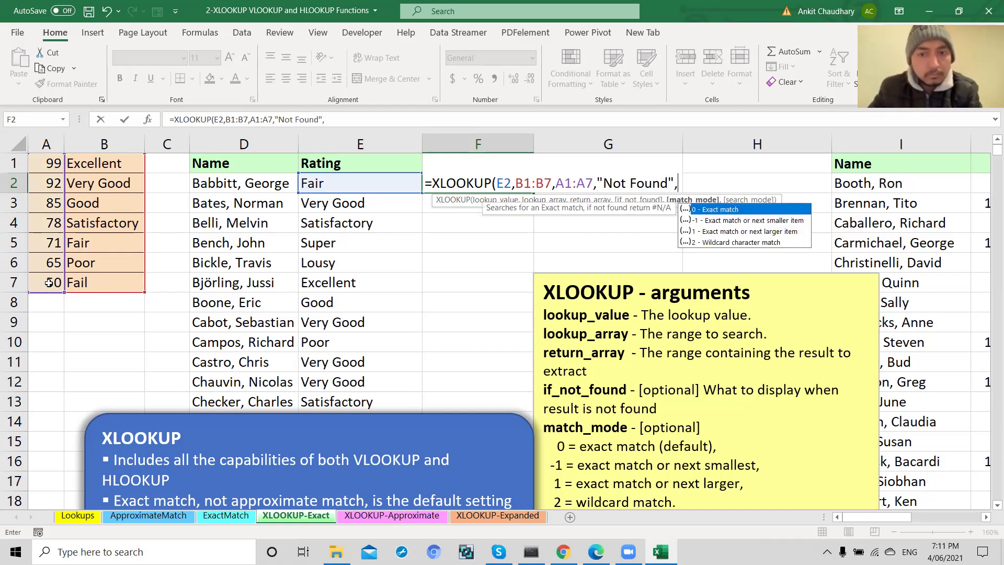
Complete F2's XLOOKUP with match mode 0 for exact match and search mode 1 for first-to-last
{"action": "type", "text": "0,1"}
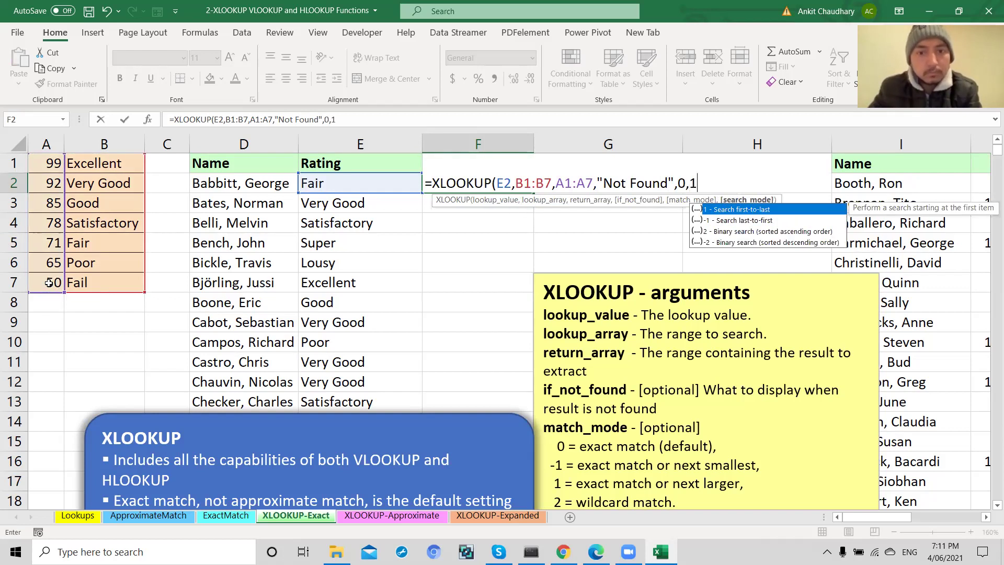
{"action": "type", "text": ")"}
{"action": "key", "text": "Return"}
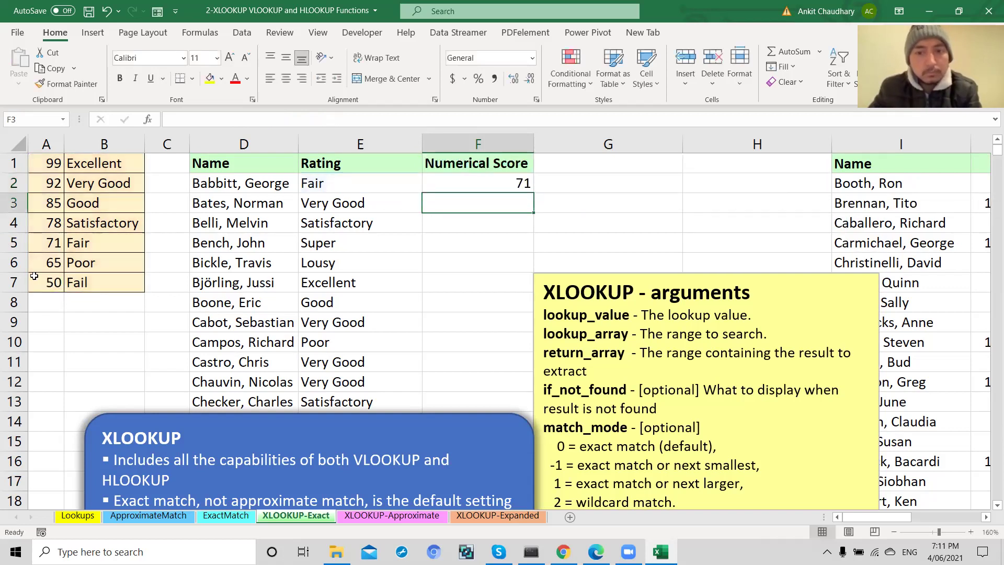
Move the scores from A1:A7 to C1:C7, on the other side of the rating names
{"action": "left_click", "coordinate": [459, 178]}
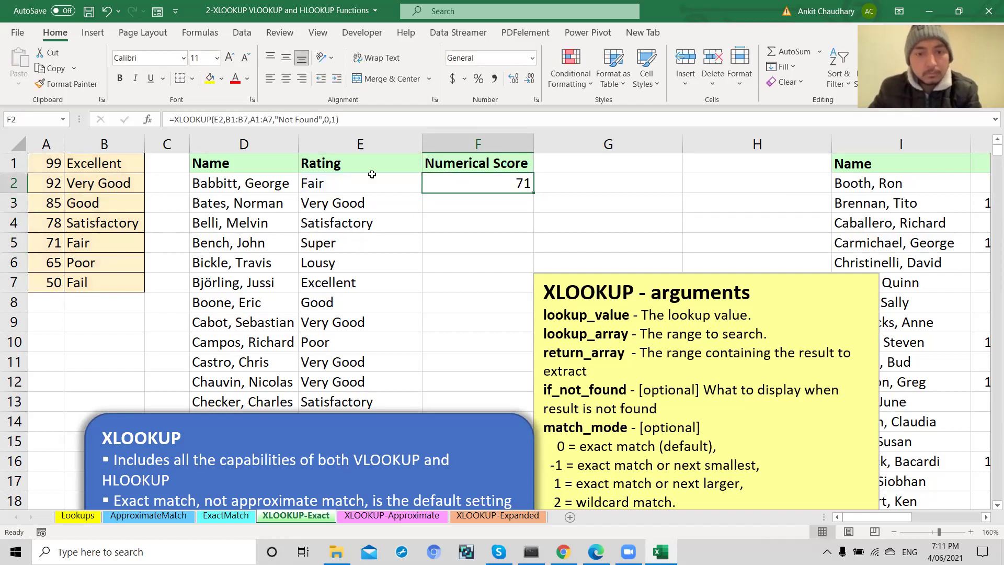
{"action": "left_click", "coordinate": [78, 169]}
{"action": "left_click", "coordinate": [54, 164]}
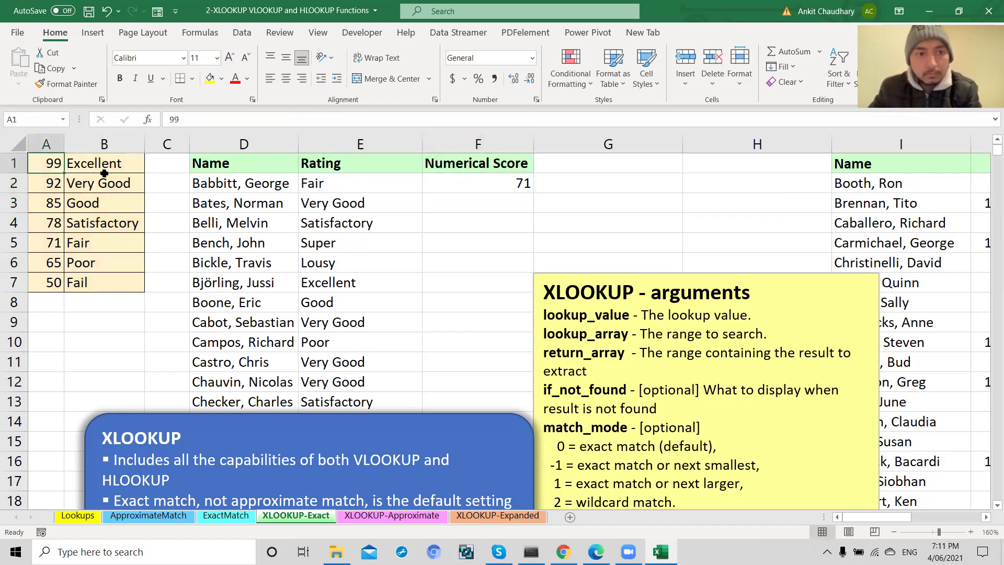
{"action": "left_click", "coordinate": [108, 175]}
{"action": "left_click_drag", "start_coordinate": [50, 161], "coordinate": [48, 285]}
{"action": "key", "text": "ctrl+c"}
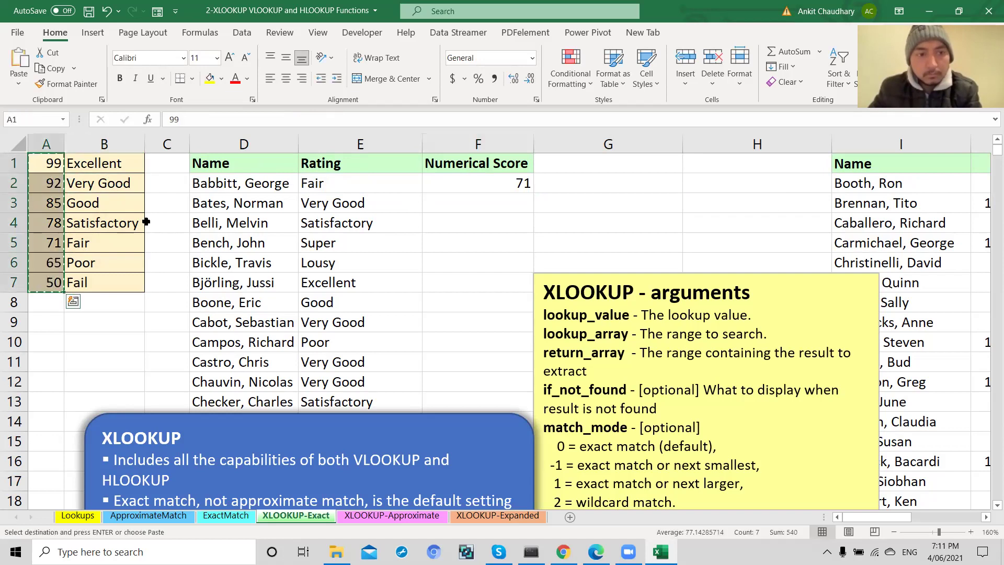
{"action": "left_click", "coordinate": [161, 169]}
{"action": "key", "text": "ctrl+v"}
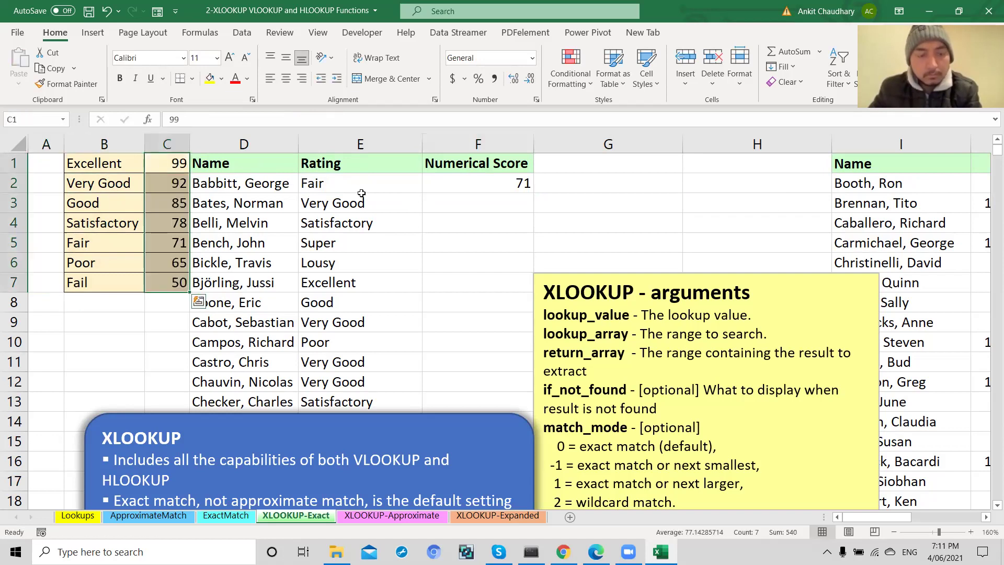
Examine the return array reference in F2's XLOOKUP formula without changing it
{"action": "double_click", "coordinate": [457, 181]}
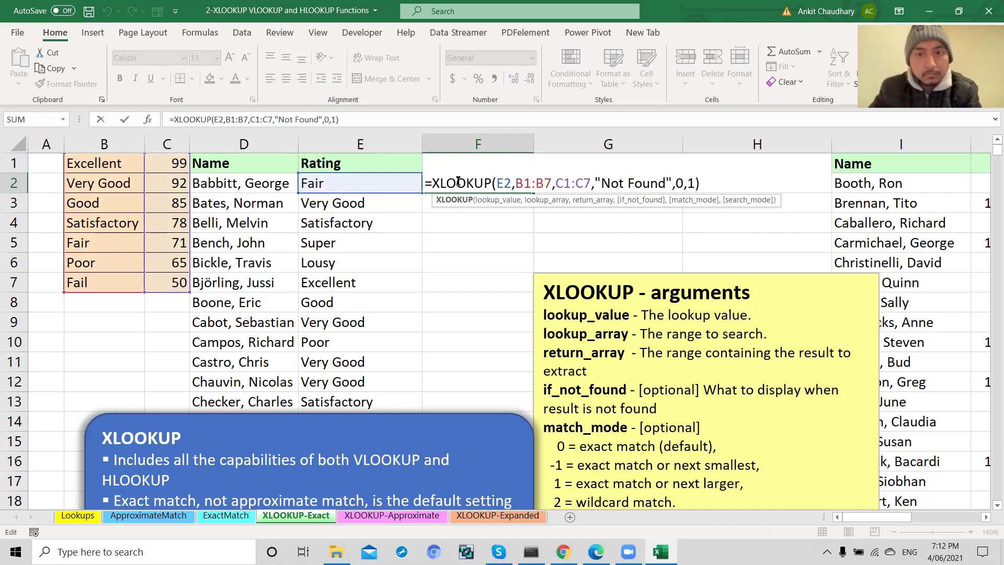
{"action": "key", "text": "Escape"}
{"action": "key", "text": "Return"}
{"action": "left_click", "coordinate": [457, 181]}
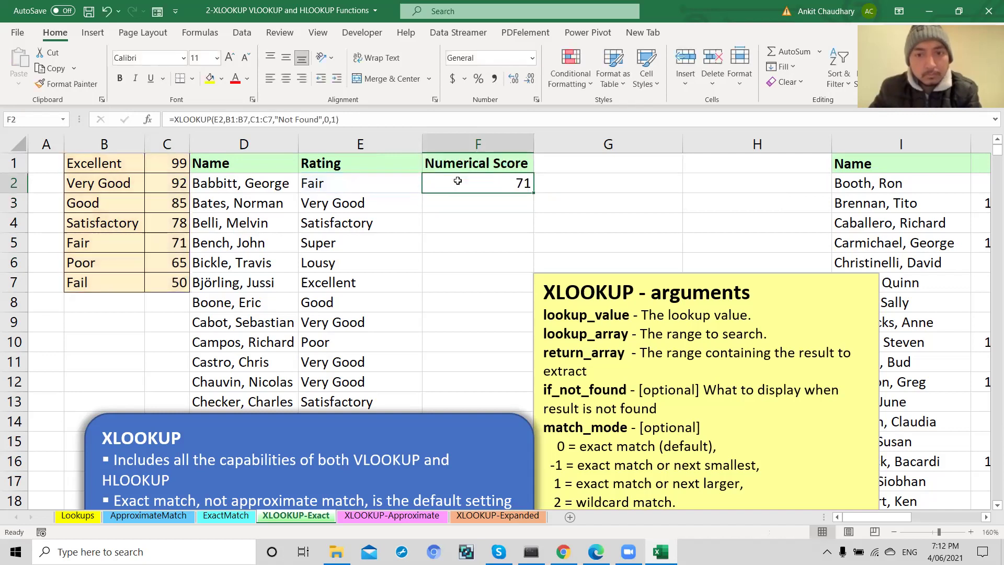
{"action": "double_click", "coordinate": [457, 181]}
{"action": "left_click", "coordinate": [558, 183]}
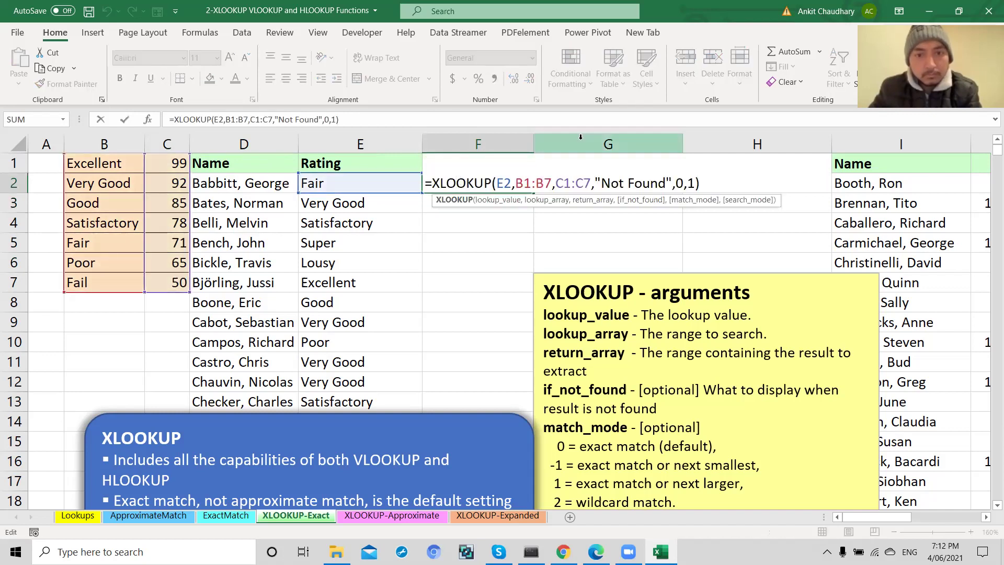
{"action": "left_click_drag", "start_coordinate": [557, 183], "coordinate": [589, 184]}
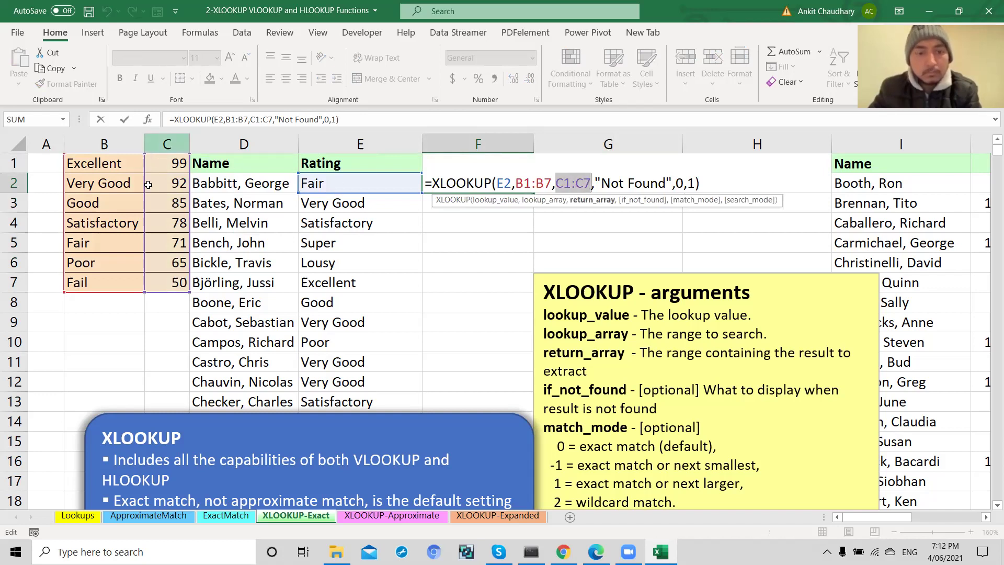
{"action": "key", "text": "Escape"}
Review the lookup_value, lookup_array and return_array descriptions in the XLOOKUP arguments note
{"action": "scroll", "coordinate": [545, 234], "scroll_direction": "down", "scroll_amount": 2}
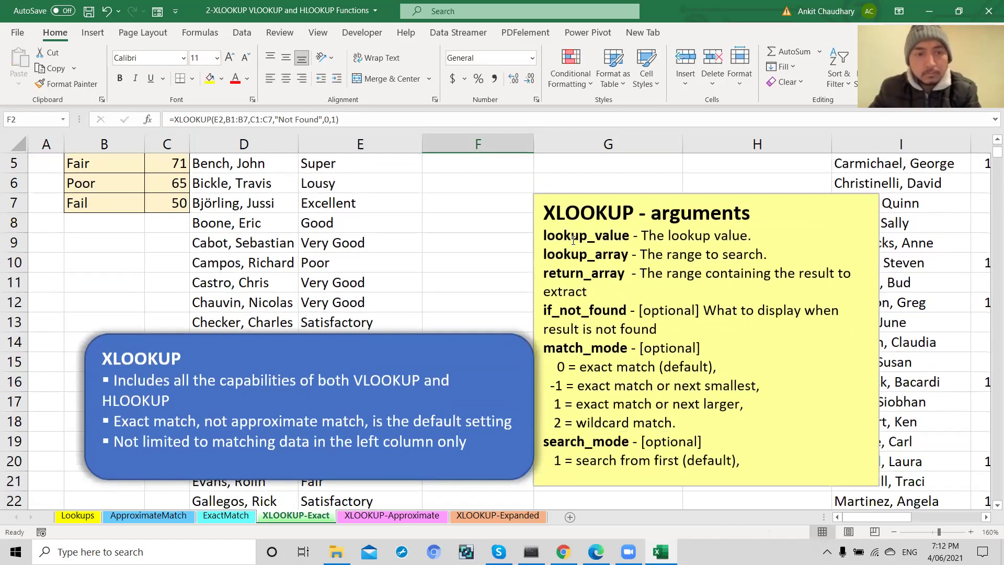
{"action": "left_click_drag", "start_coordinate": [545, 234], "coordinate": [617, 243]}
{"action": "left_click", "coordinate": [641, 238]}
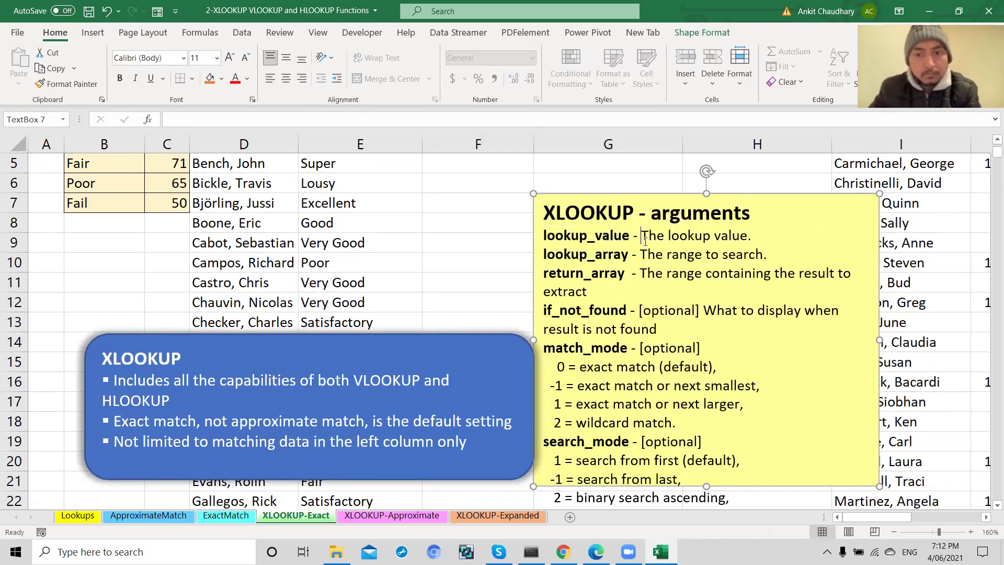
{"action": "left_click_drag", "start_coordinate": [544, 255], "coordinate": [729, 261]}
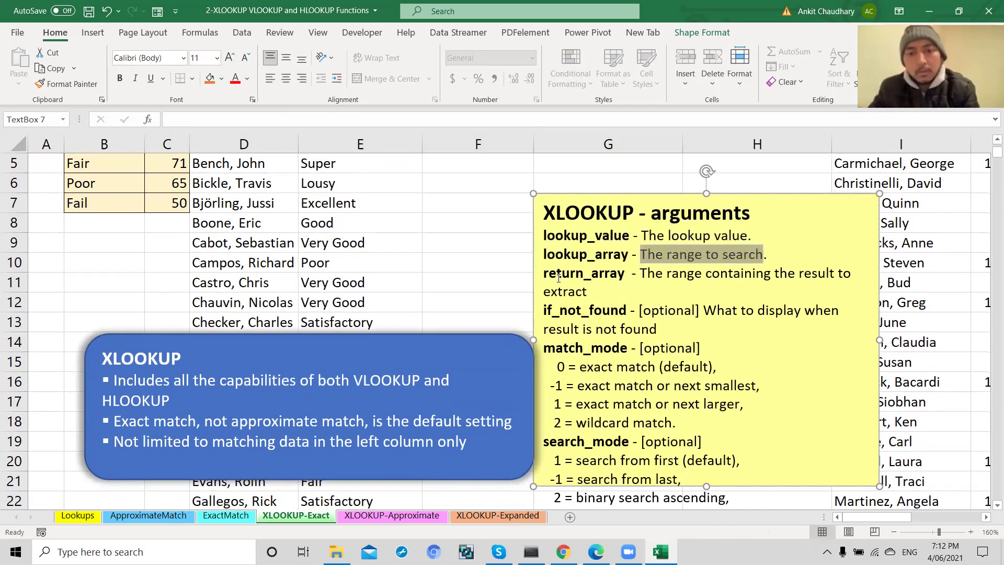
{"action": "left_click_drag", "start_coordinate": [543, 273], "coordinate": [602, 272]}
{"action": "scroll", "coordinate": [603, 272], "scroll_direction": "up", "scroll_amount": 2}
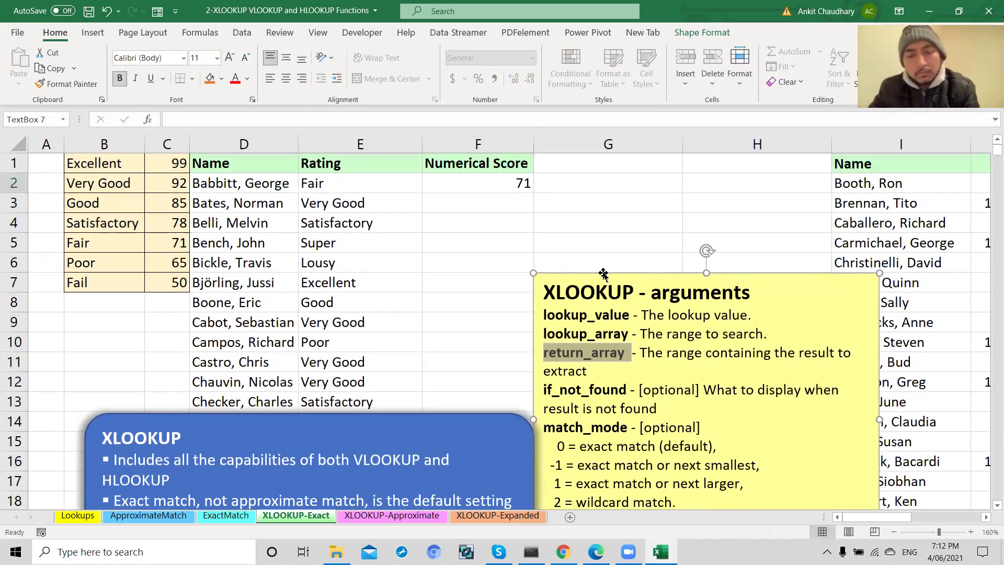
{"action": "left_click", "coordinate": [333, 192]}
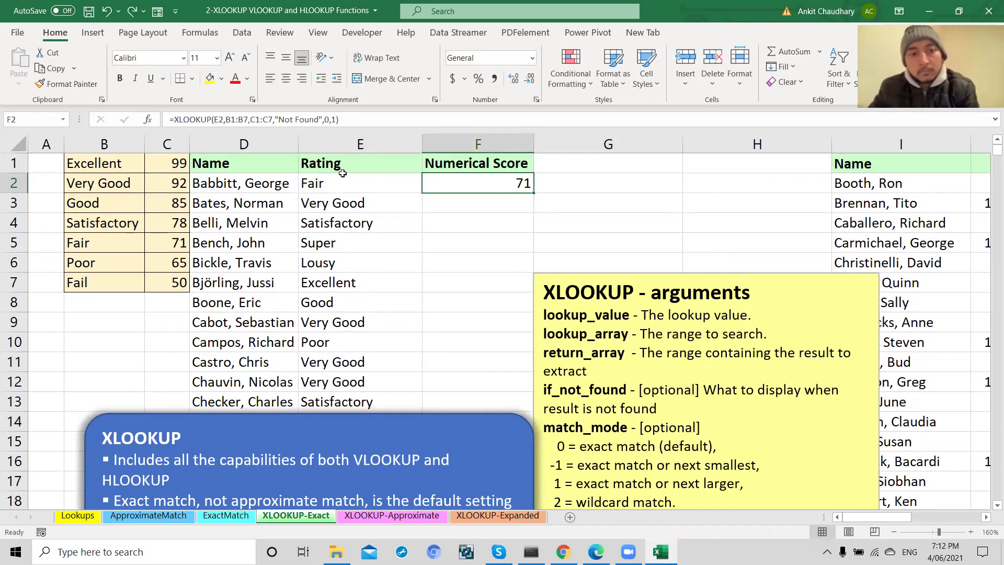
Undo the move of the scores to C1:C7 and select the score range A1:A7
{"action": "key", "text": "ctrl+z"}
{"action": "left_click", "coordinate": [84, 165]}
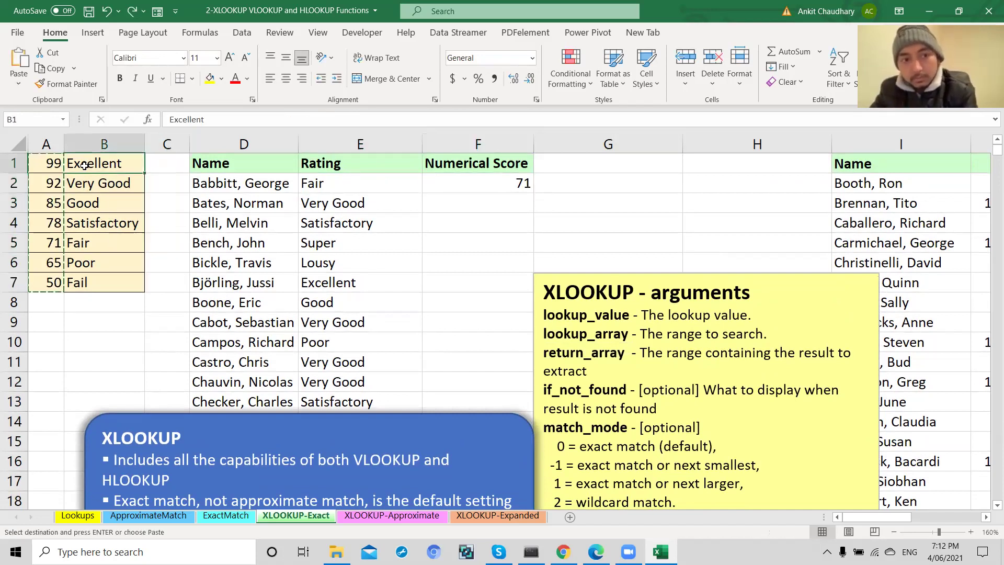
{"action": "left_click_drag", "start_coordinate": [48, 164], "coordinate": [49, 280]}
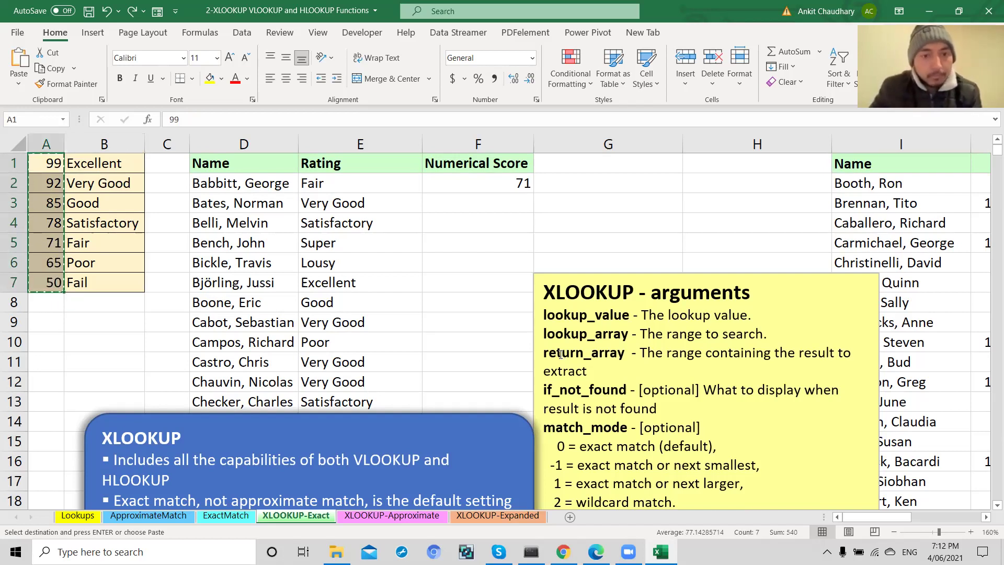
Review the if_not_found and match_mode descriptions in the arguments note and the "Not Found" argument in F2's XLOOKUP
{"action": "scroll", "coordinate": [603, 359], "scroll_direction": "down", "scroll_amount": 1}
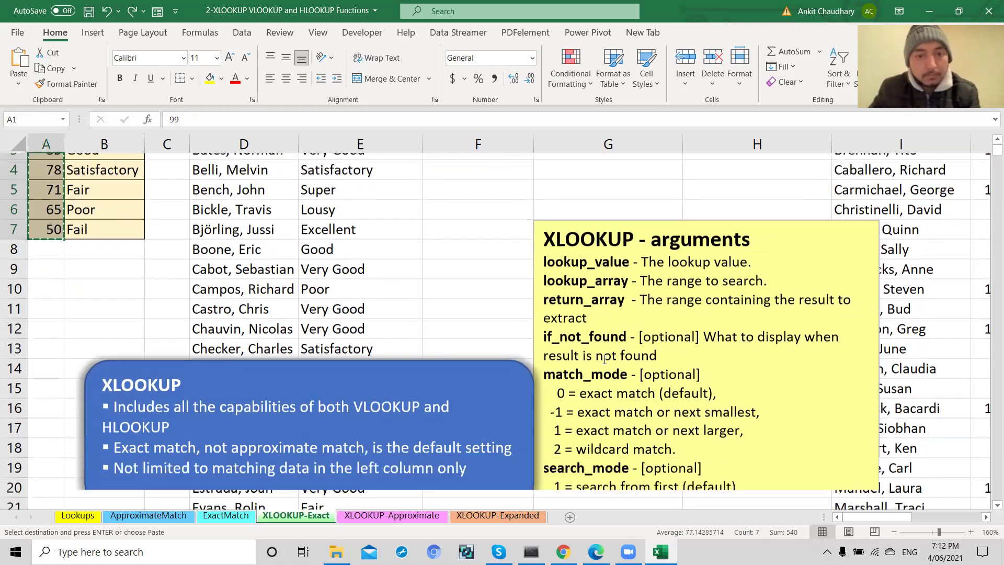
{"action": "scroll", "coordinate": [604, 359], "scroll_direction": "down", "scroll_amount": 1}
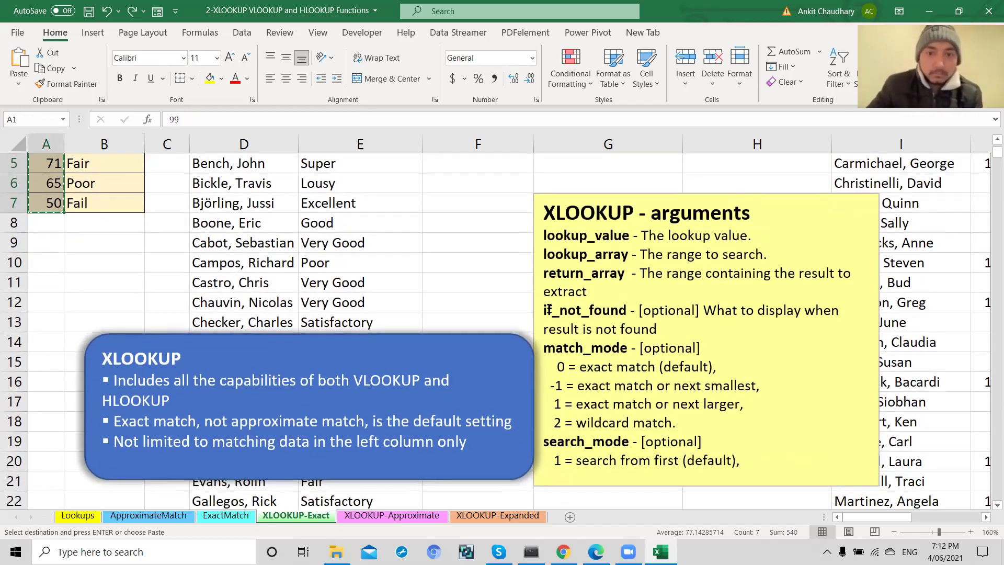
{"action": "scroll", "coordinate": [548, 310], "scroll_direction": "up", "scroll_amount": 2}
{"action": "double_click", "coordinate": [490, 185]}
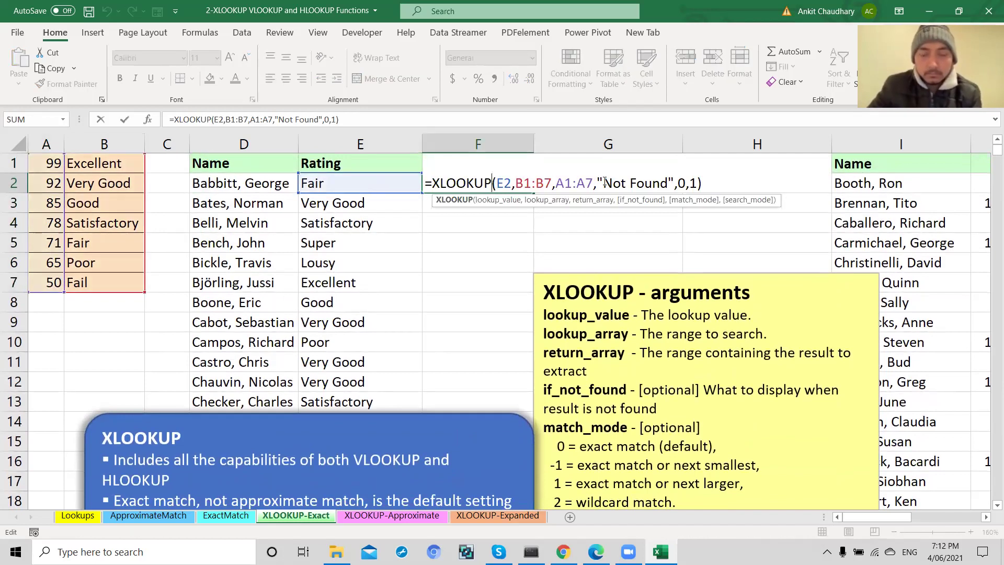
{"action": "left_click_drag", "start_coordinate": [607, 182], "coordinate": [667, 182]}
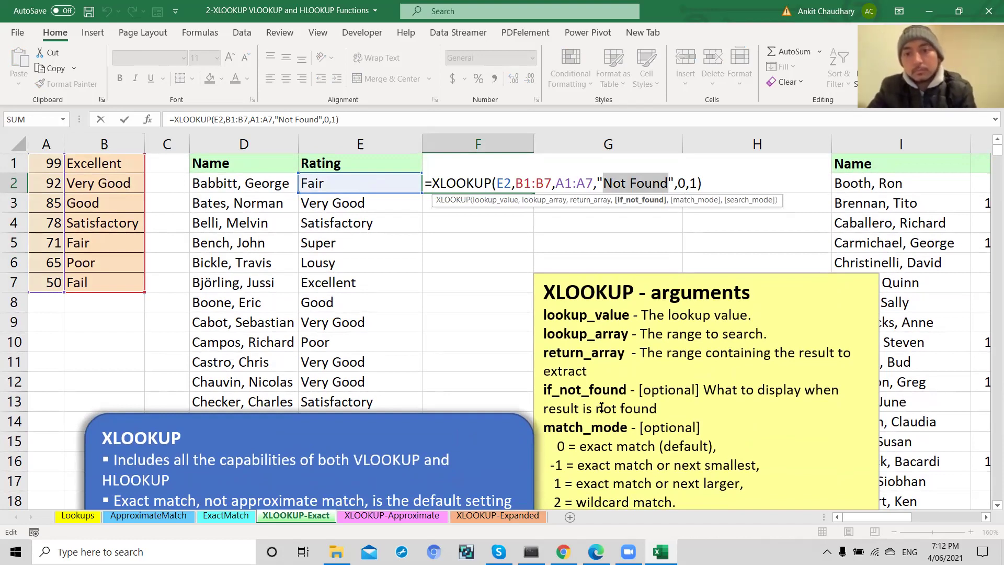
{"action": "key", "text": "Escape"}
{"action": "scroll", "coordinate": [585, 418], "scroll_direction": "down", "scroll_amount": 1}
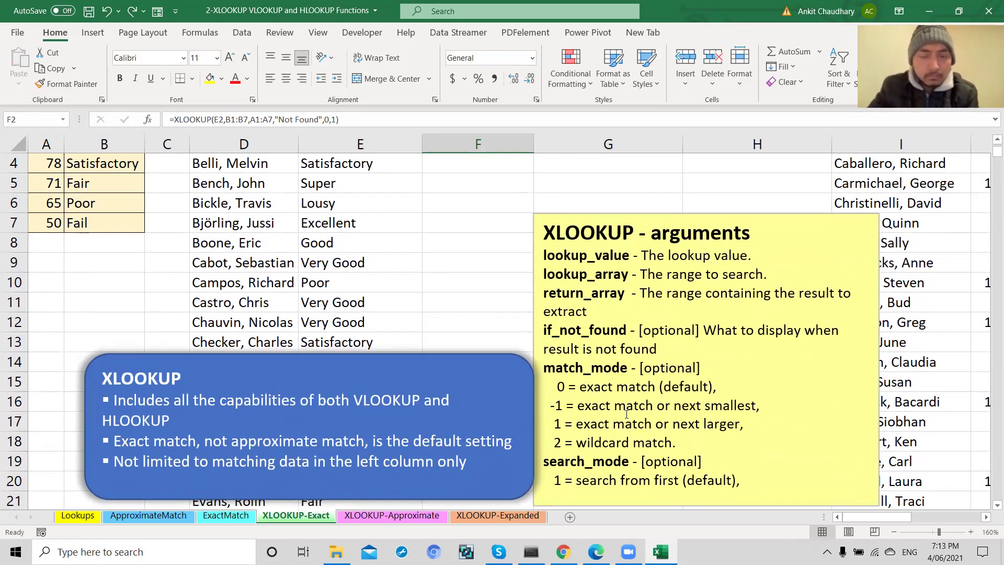
{"action": "scroll", "coordinate": [626, 414], "scroll_direction": "up", "scroll_amount": 1}
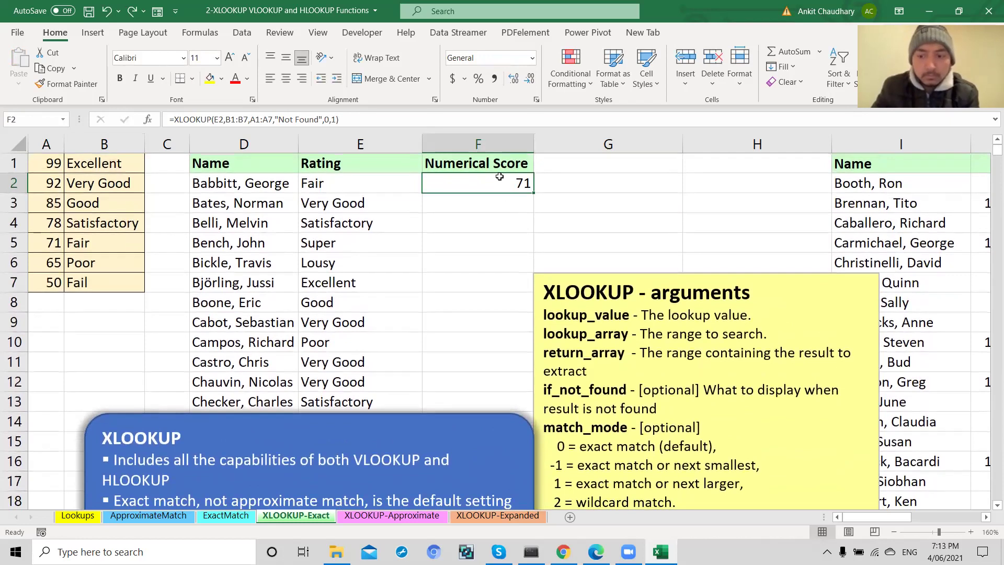
Make the lookup array in F2's XLOOKUP an absolute reference, $B$1:$B$7
{"action": "double_click", "coordinate": [500, 178]}
{"action": "key", "text": "Escape"}
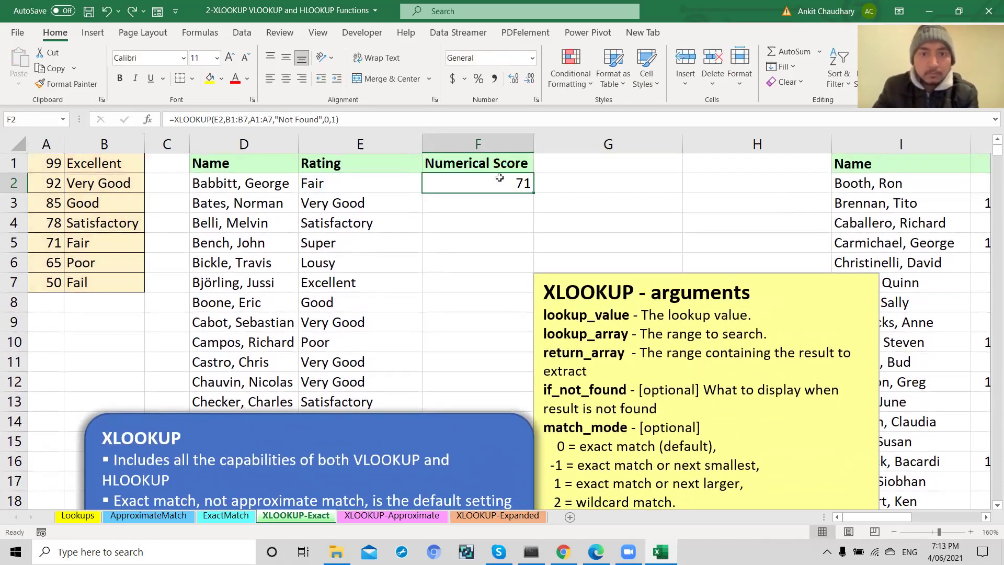
{"action": "double_click", "coordinate": [499, 178]}
{"action": "left_click_drag", "start_coordinate": [515, 183], "coordinate": [549, 183]}
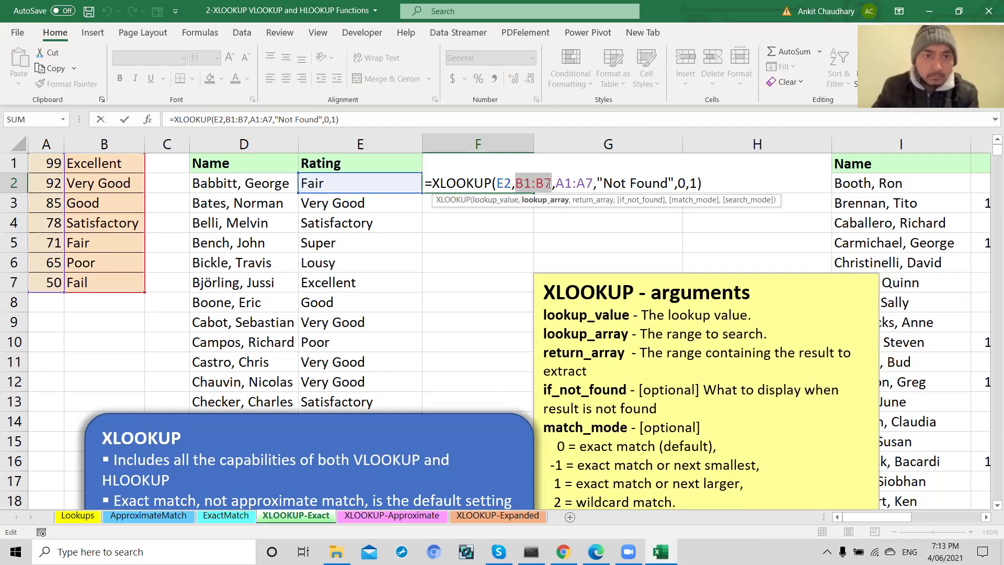
{"action": "type", "text": "4"}
{"action": "key", "text": "ctrl+z"}
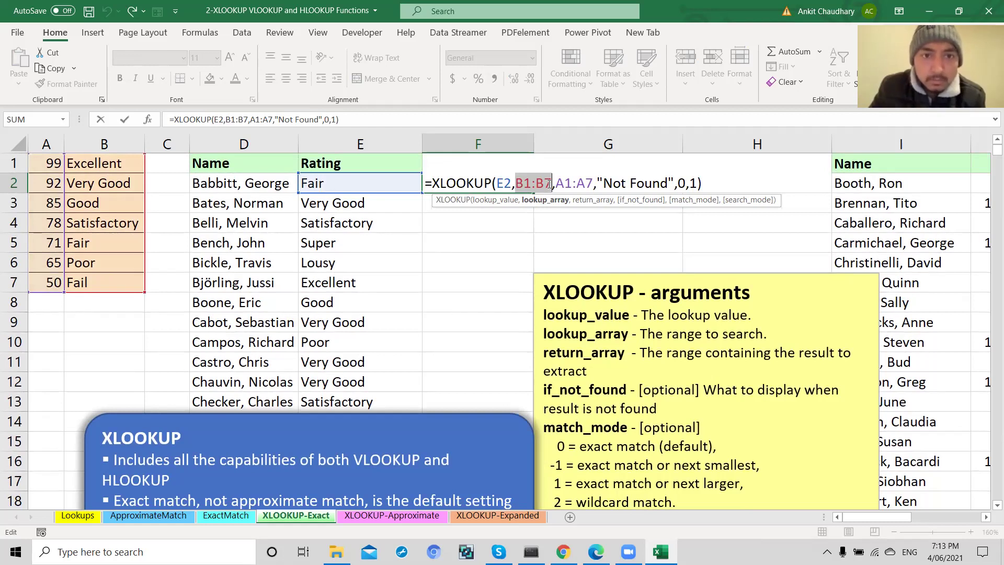
{"action": "key", "text": "F4"}
{"action": "left_click", "coordinate": [589, 184]}
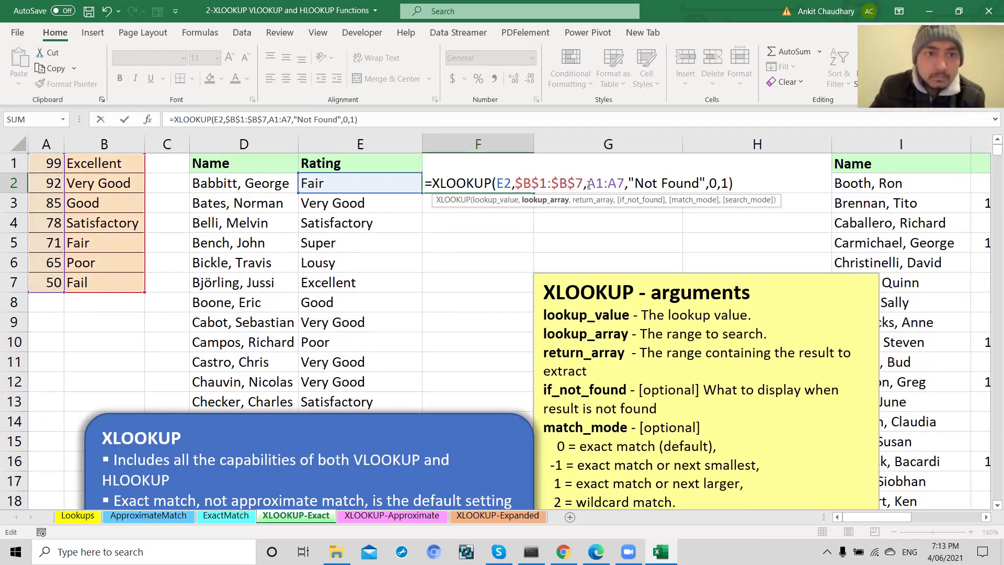
Make the return array absolute as $A$1:$A$7, then fill F2's formula down the Numerical Score column
{"action": "left_click_drag", "start_coordinate": [590, 184], "coordinate": [624, 184]}
{"action": "key", "text": "F4"}
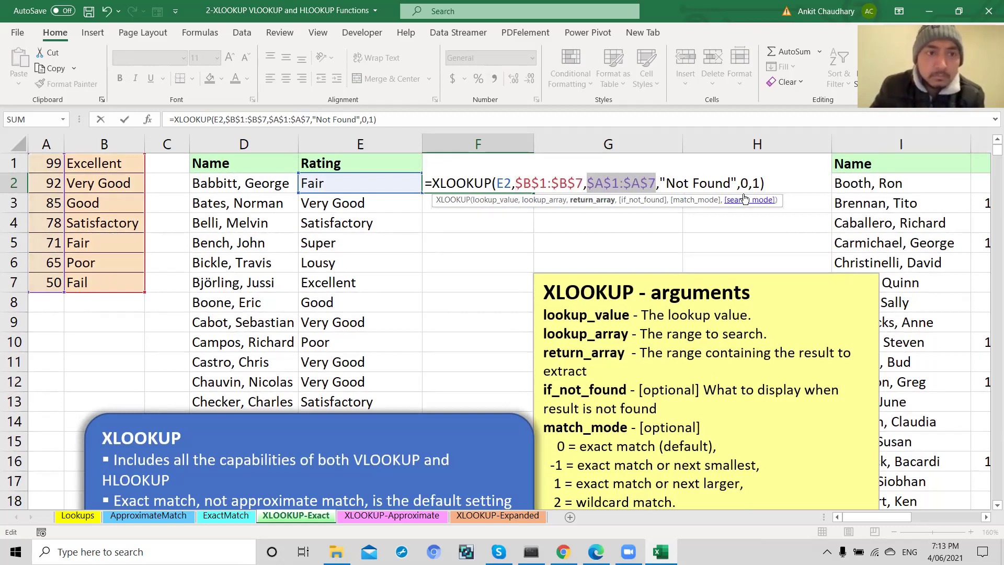
{"action": "left_click", "coordinate": [766, 183]}
{"action": "key", "text": "Return"}
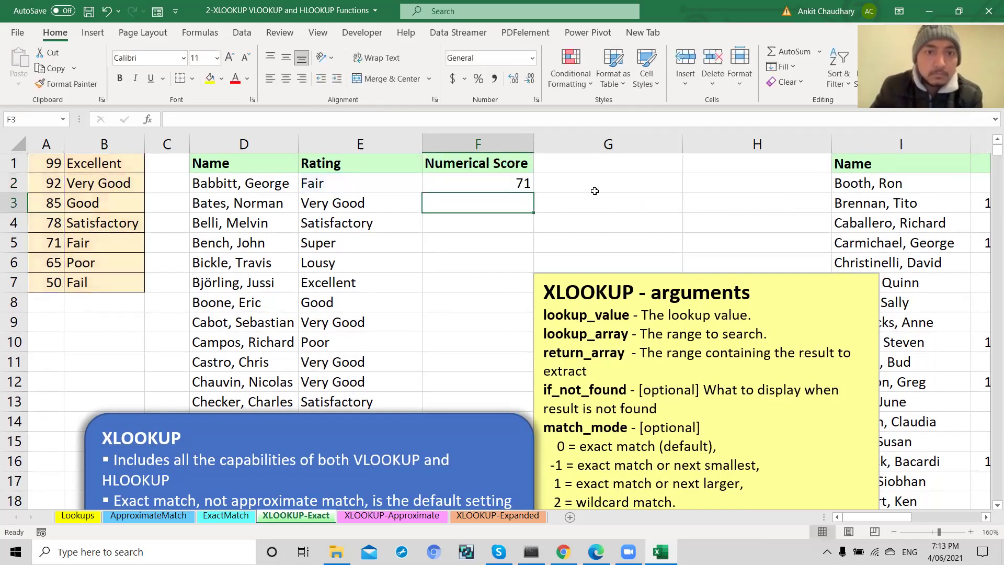
{"action": "left_click", "coordinate": [526, 186]}
{"action": "double_click", "coordinate": [533, 193]}
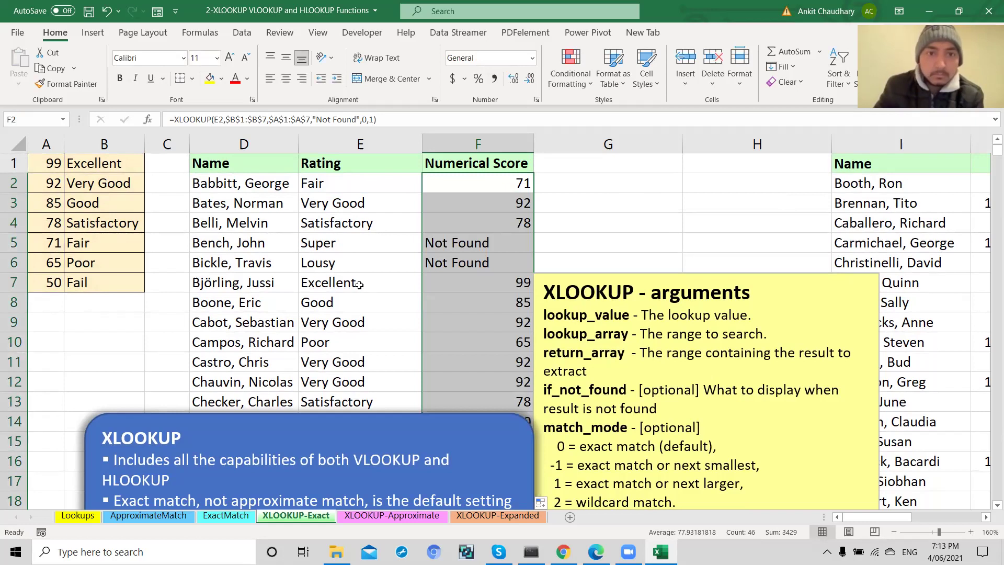
Compare the ratings in E5:E6 with their results in F5:F6 and check the if_not_found text in F2's formula
{"action": "left_click", "coordinate": [325, 246]}
{"action": "left_click", "coordinate": [324, 263]}
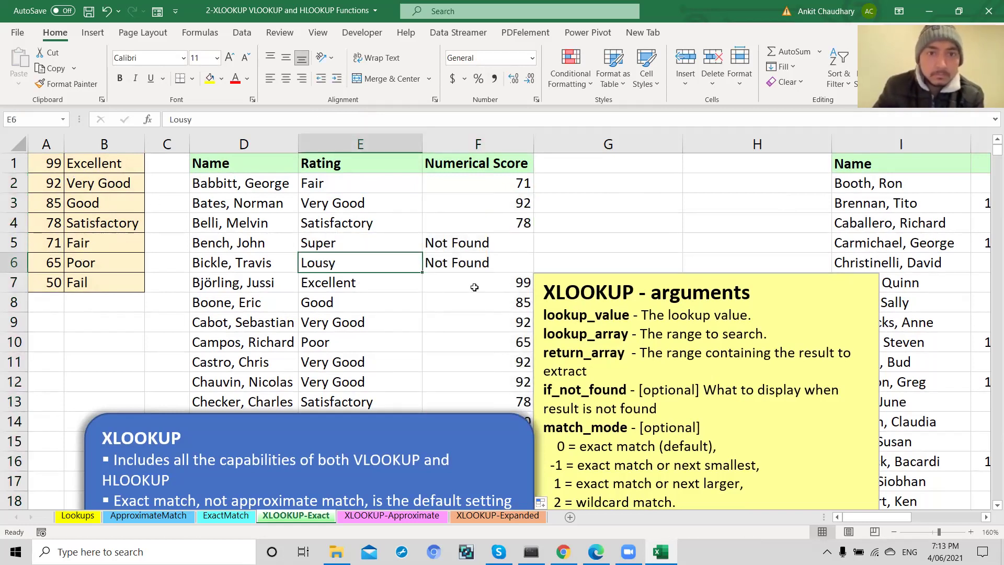
{"action": "left_click", "coordinate": [488, 248]}
{"action": "left_click_drag", "start_coordinate": [488, 250], "coordinate": [487, 264]}
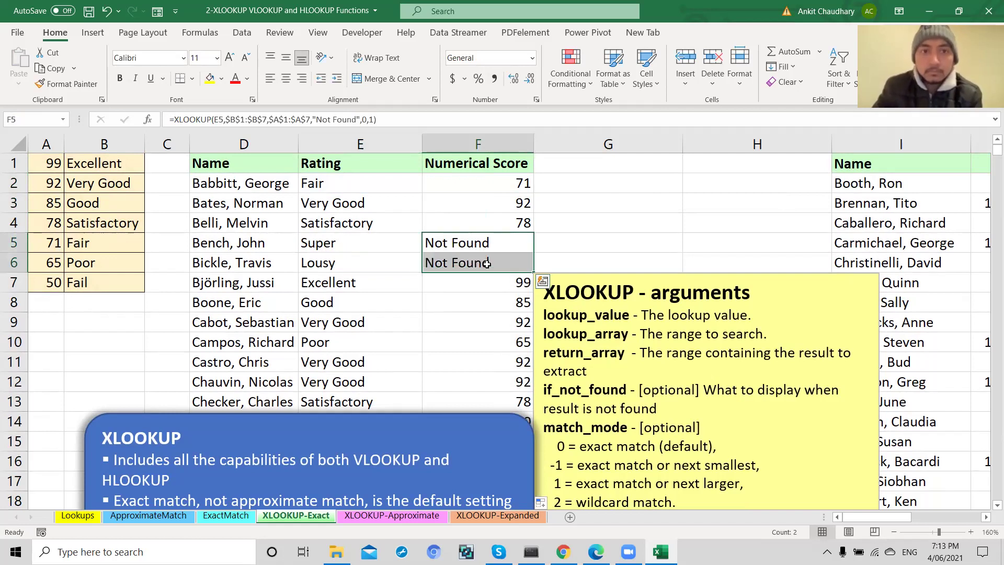
{"action": "double_click", "coordinate": [508, 186]}
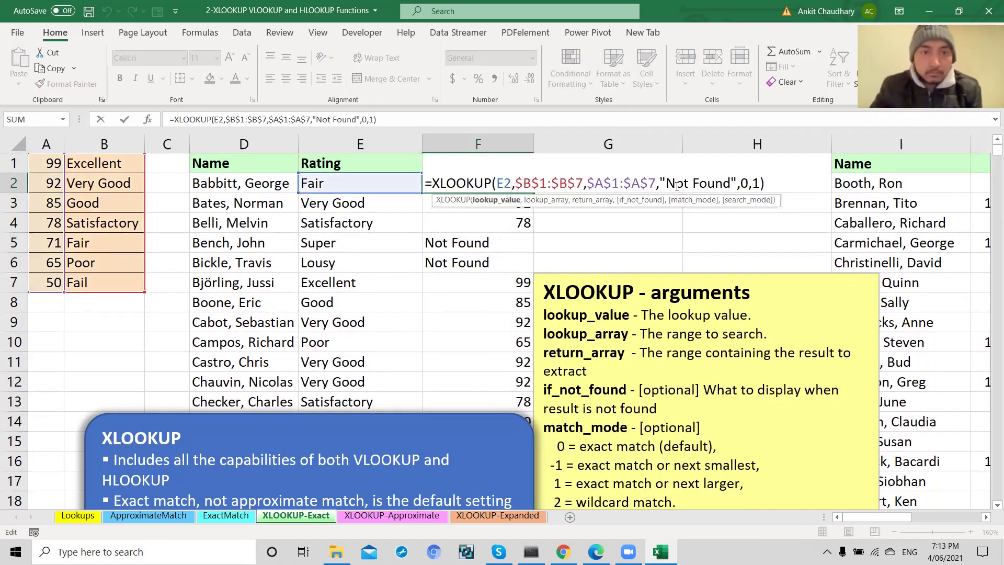
{"action": "left_click_drag", "start_coordinate": [667, 183], "coordinate": [731, 183]}
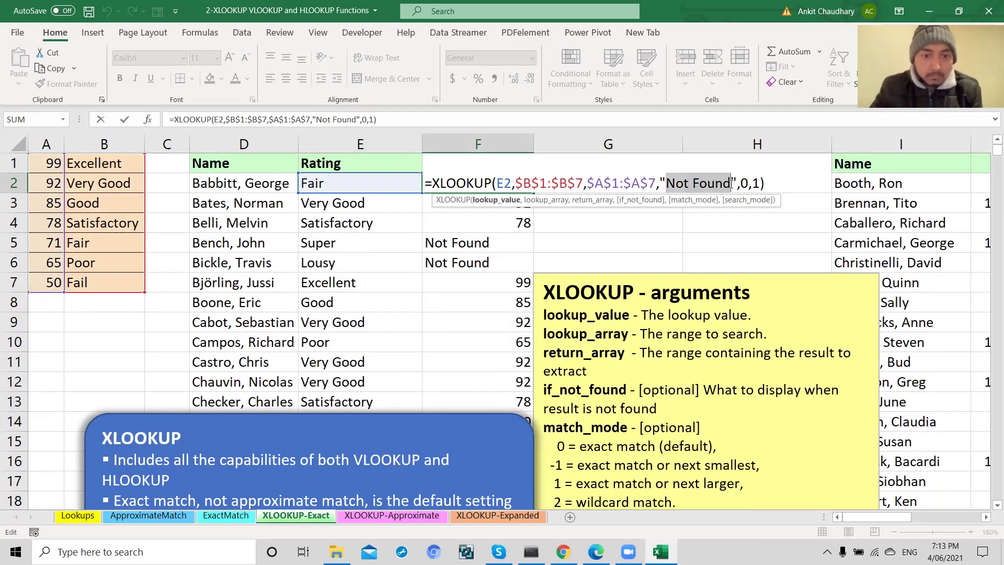
{"action": "left_click", "coordinate": [770, 181]}
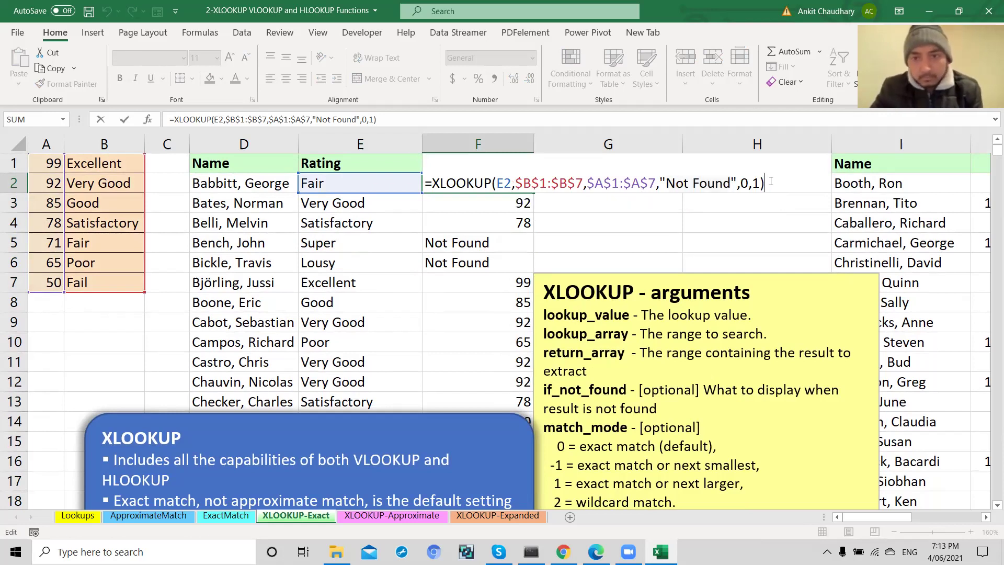
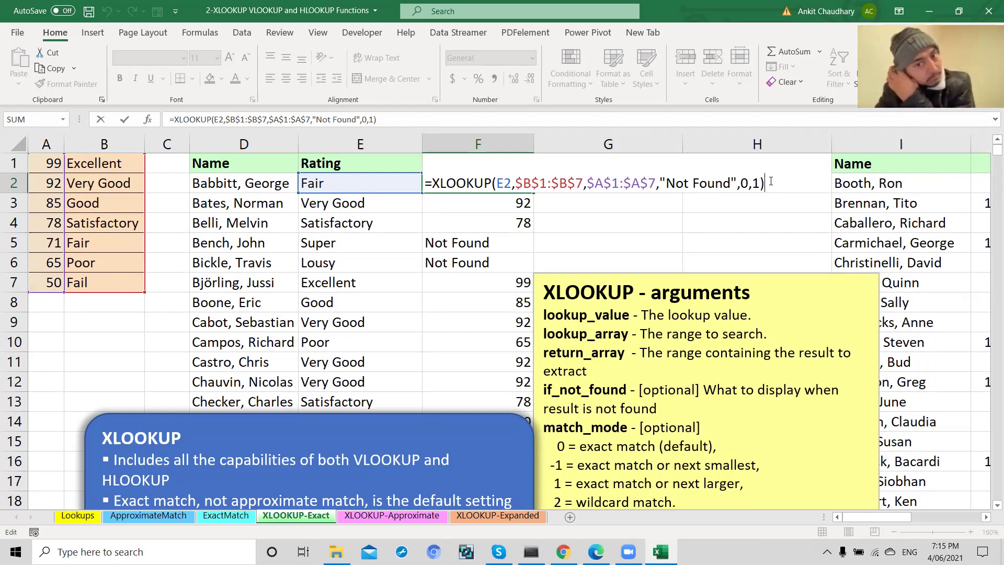
{"action": "key", "text": "Return"}
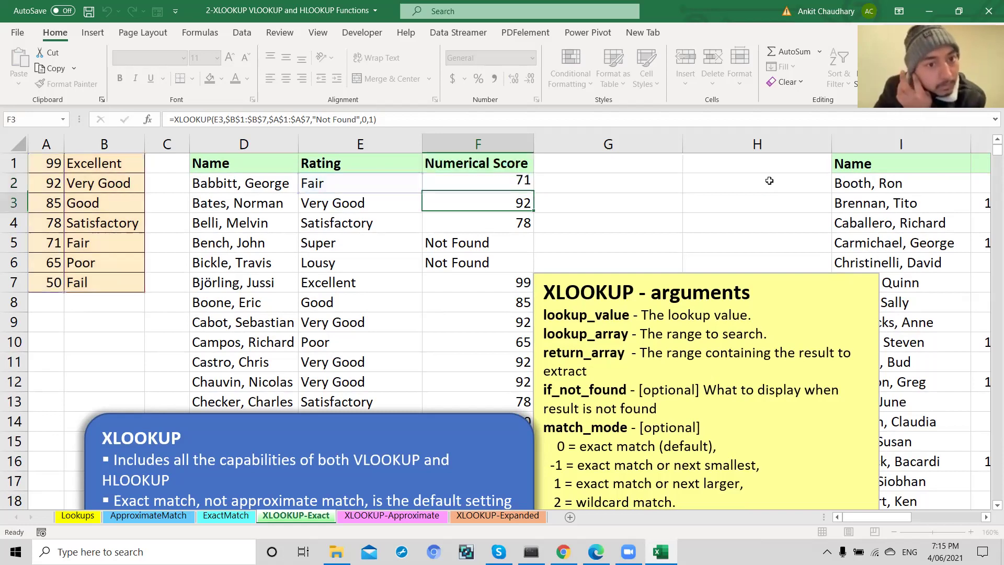
Examine the SS# list in column O against the Comp. and SS# columns J and K of the source table
{"action": "scroll", "coordinate": [748, 213], "scroll_direction": "right", "scroll_amount": 3}
{"action": "scroll", "coordinate": [747, 212], "scroll_direction": "right", "scroll_amount": 5}
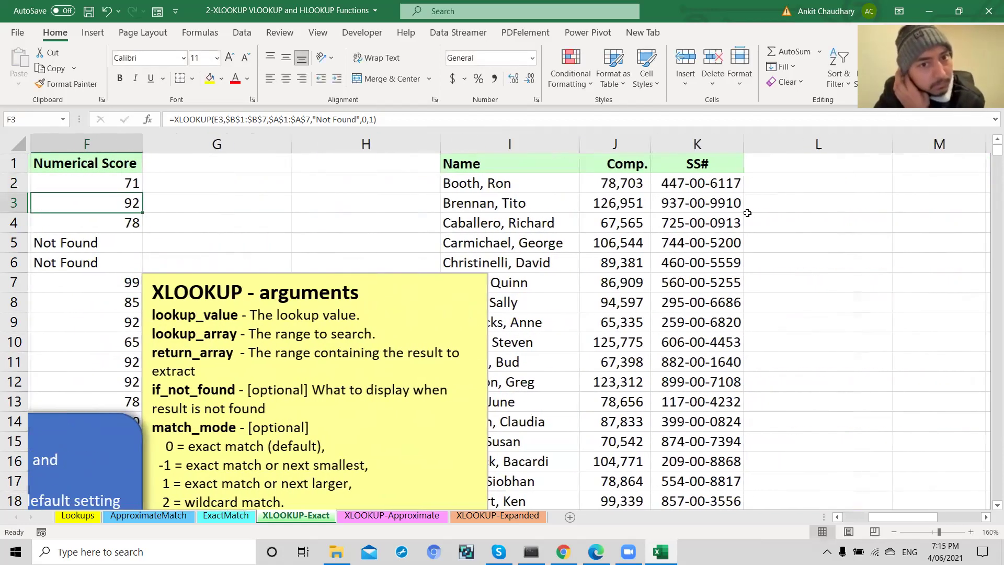
{"action": "scroll", "coordinate": [748, 213], "scroll_direction": "right", "scroll_amount": 2}
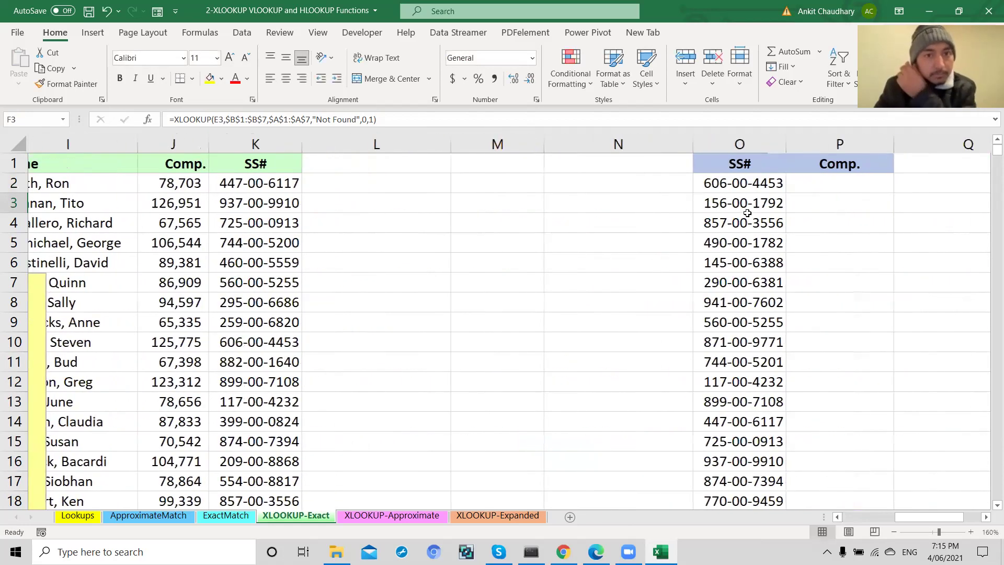
{"action": "scroll", "coordinate": [748, 212], "scroll_direction": "left", "scroll_amount": 1}
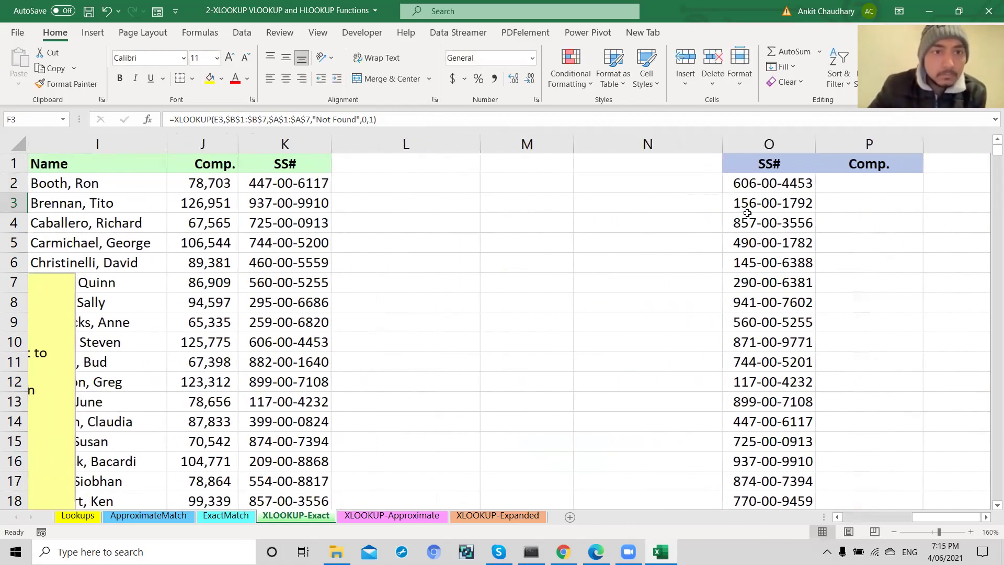
{"action": "left_click", "coordinate": [777, 182]}
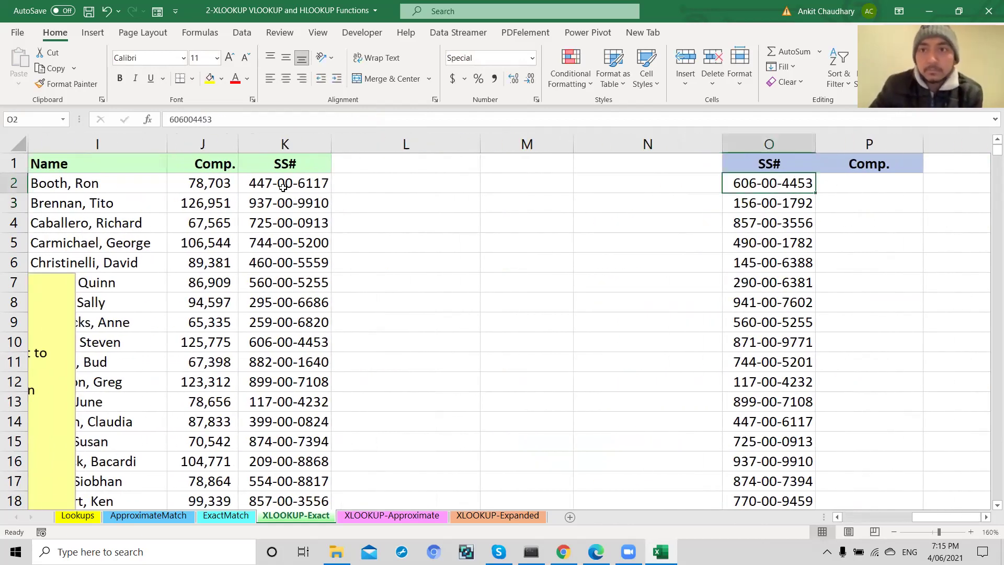
{"action": "left_click", "coordinate": [277, 186]}
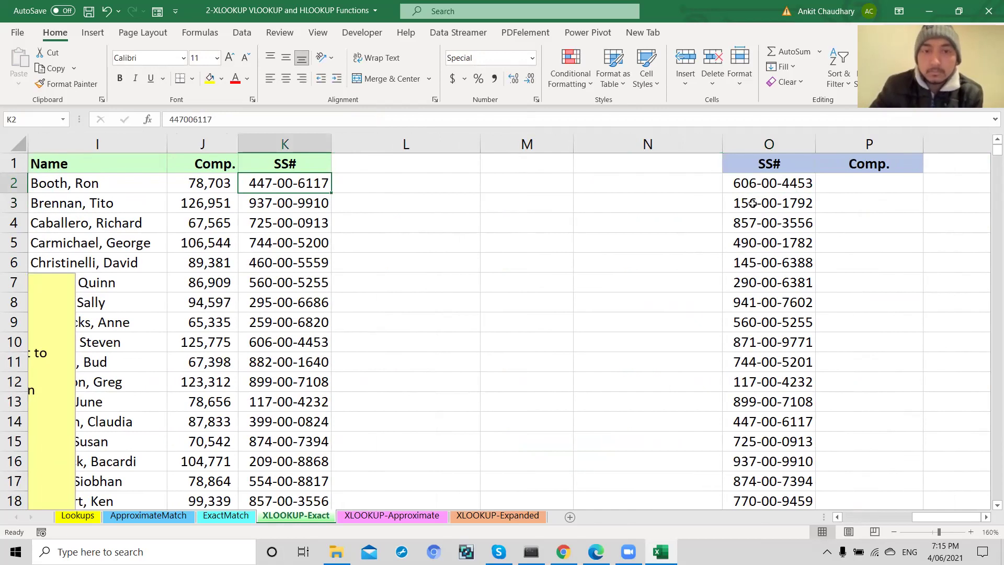
{"action": "left_click", "coordinate": [763, 186]}
{"action": "left_click", "coordinate": [207, 145]}
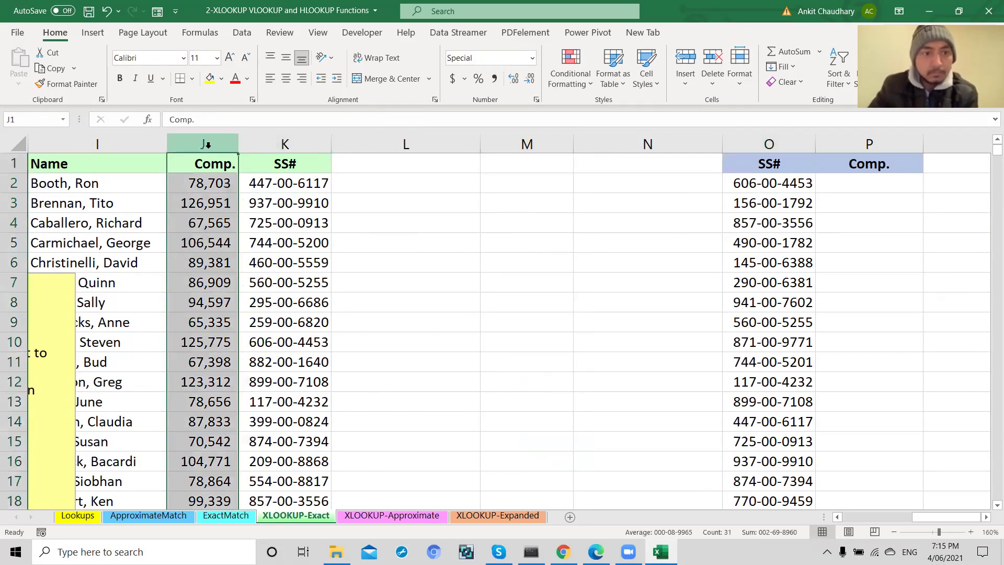
Start an XLOOKUP in P2 with O2 as lookup value, column K as lookup array and column J as return array
{"action": "left_click", "coordinate": [875, 186]}
{"action": "type", "text": "="}
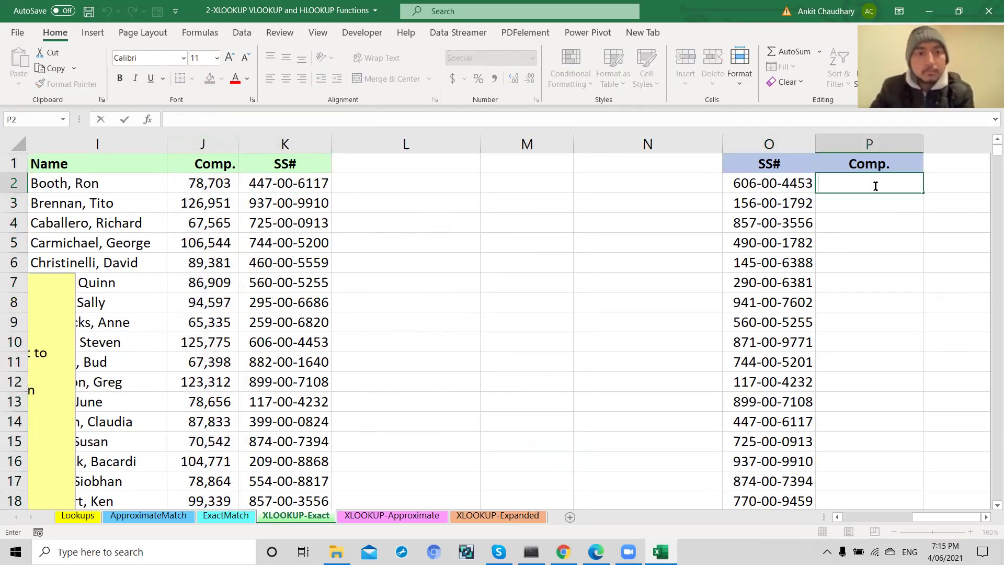
{"action": "type", "text": "xlo"}
{"action": "key", "text": "Tab"}
{"action": "left_click", "coordinate": [772, 183]}
{"action": "type", "text": ","}
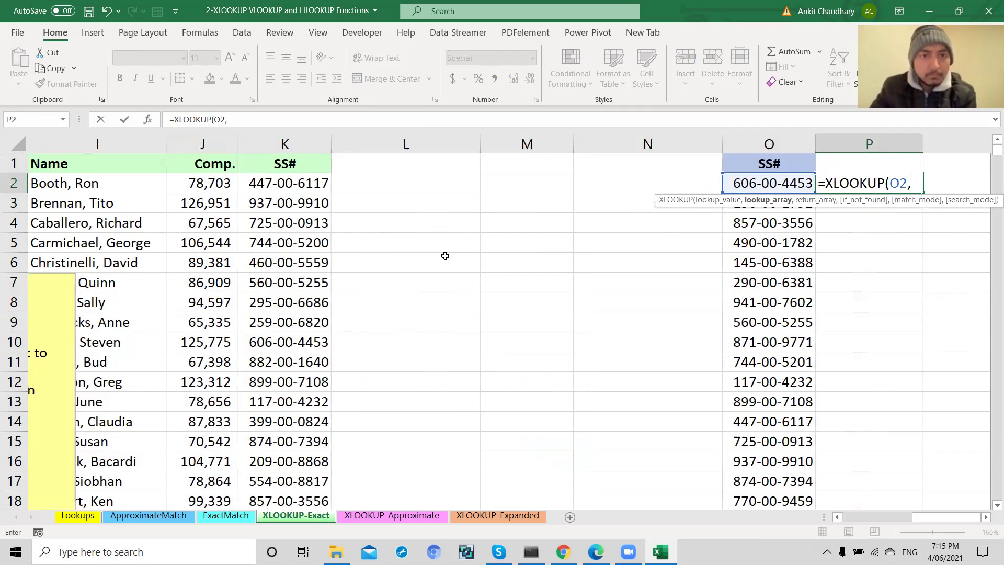
{"action": "left_click", "coordinate": [287, 139]}
{"action": "type", "text": ","}
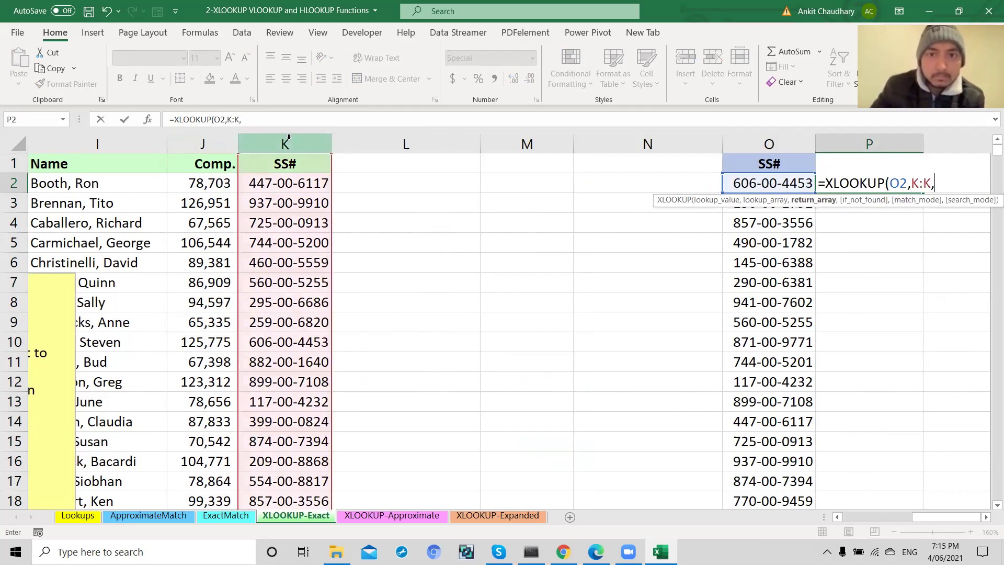
{"action": "left_click", "coordinate": [190, 144]}
{"action": "type", "text": ","}
Complete P2's XLOOKUP with "Not Found" as the if_not_found text, match mode 0 and search mode 1
{"action": "type", "text": "\"Not "}
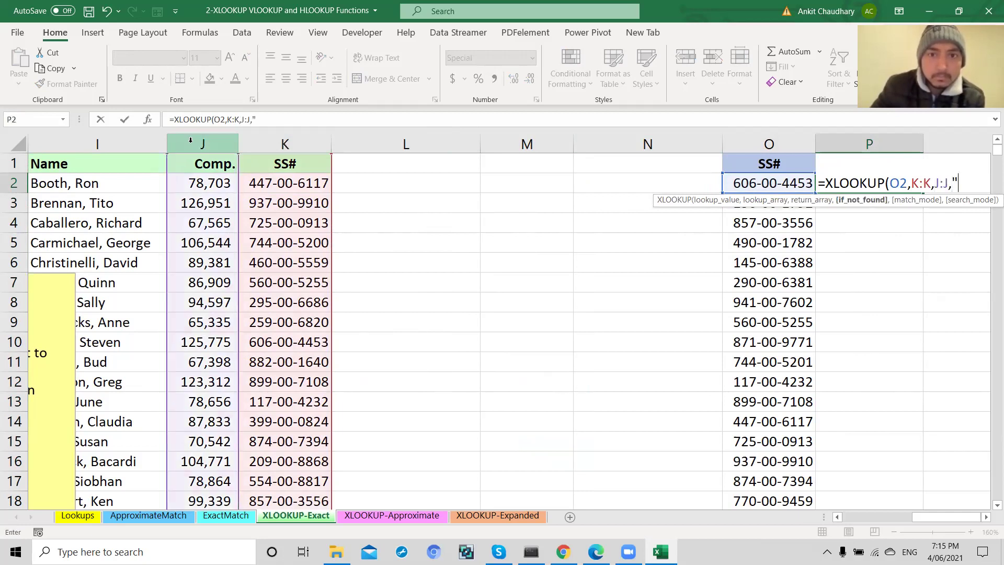
{"action": "type", "text": "Found\""}
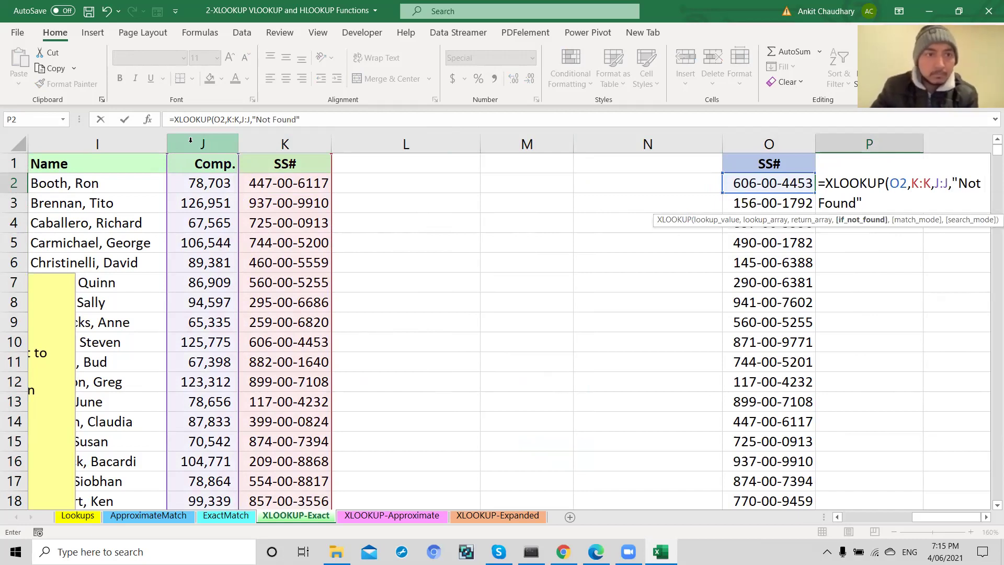
{"action": "type", "text": ","}
{"action": "type", "text": "0"}
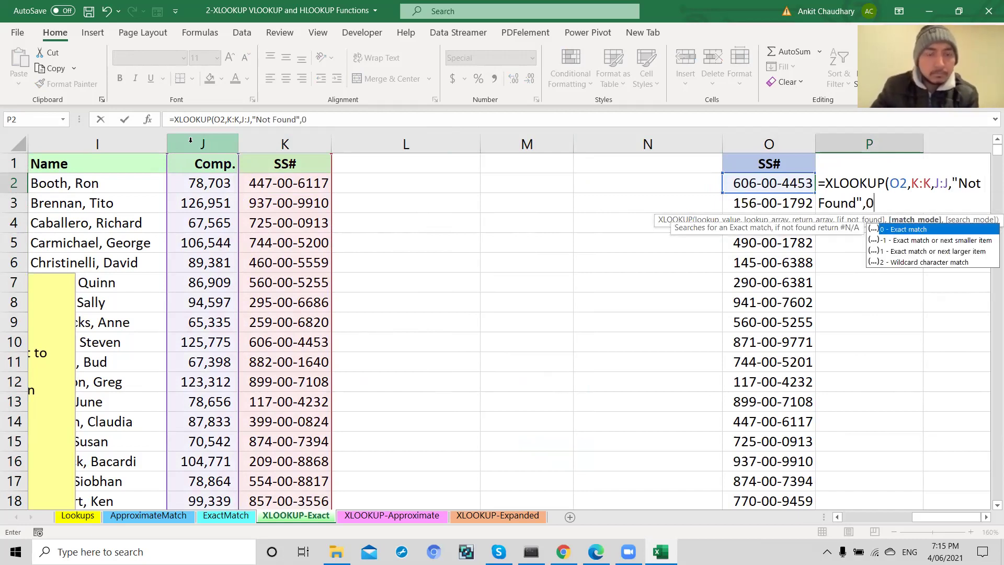
{"action": "type", "text": ",1)"}
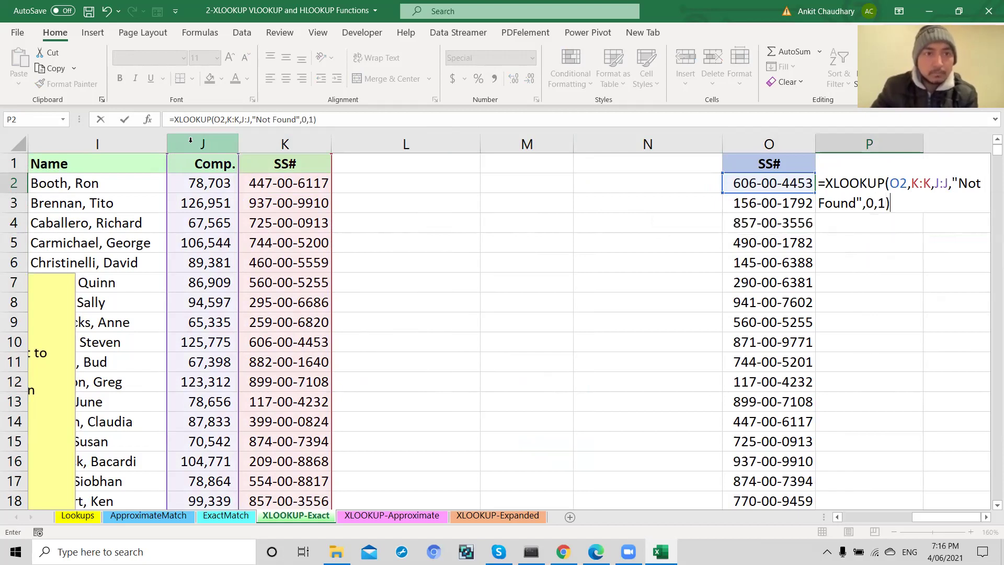
{"action": "key", "text": "Return"}
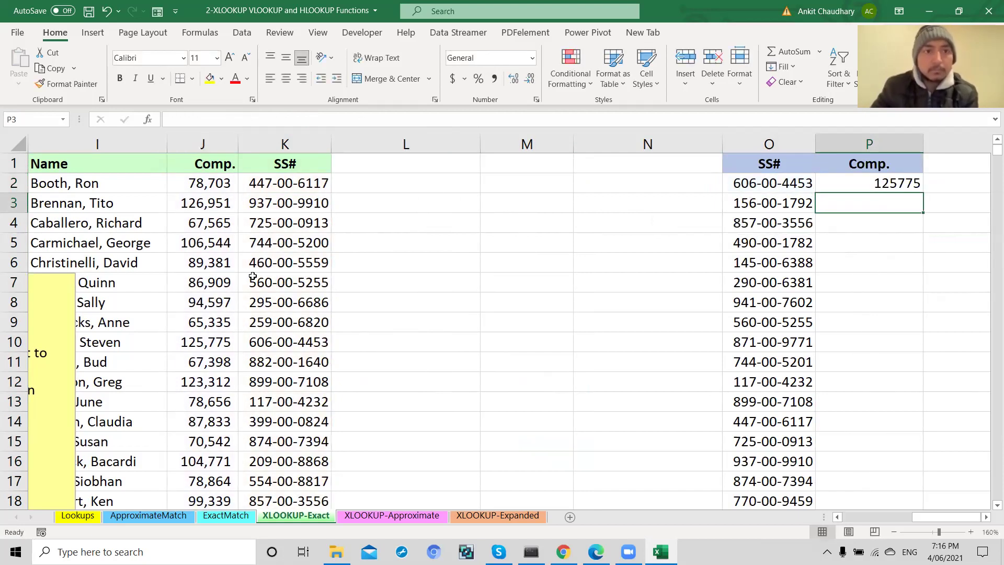
Check P2's result against the SS# and Comp. entries in row 10, and fill its formula down the Comp. column
{"action": "left_click", "coordinate": [282, 341]}
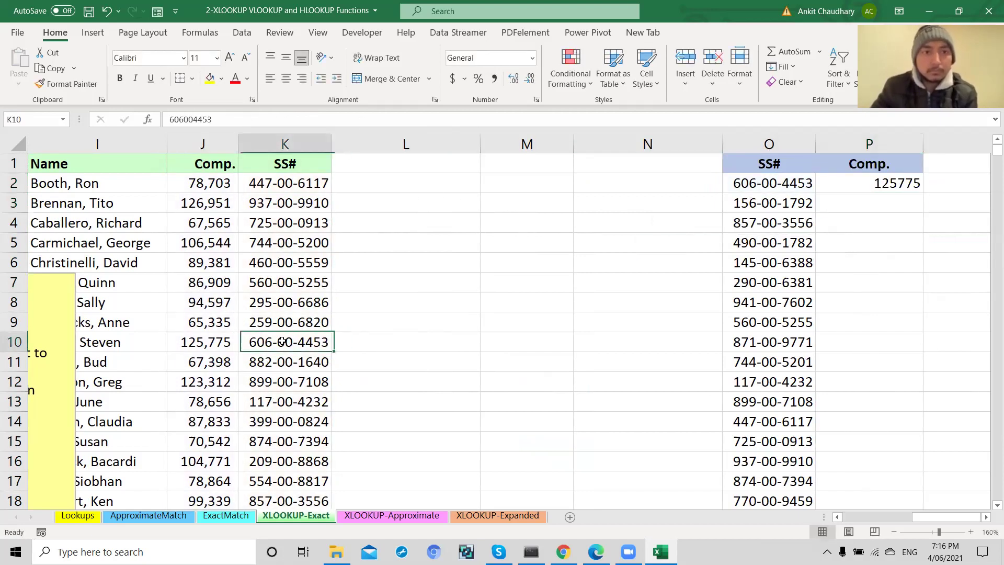
{"action": "left_click", "coordinate": [218, 343]}
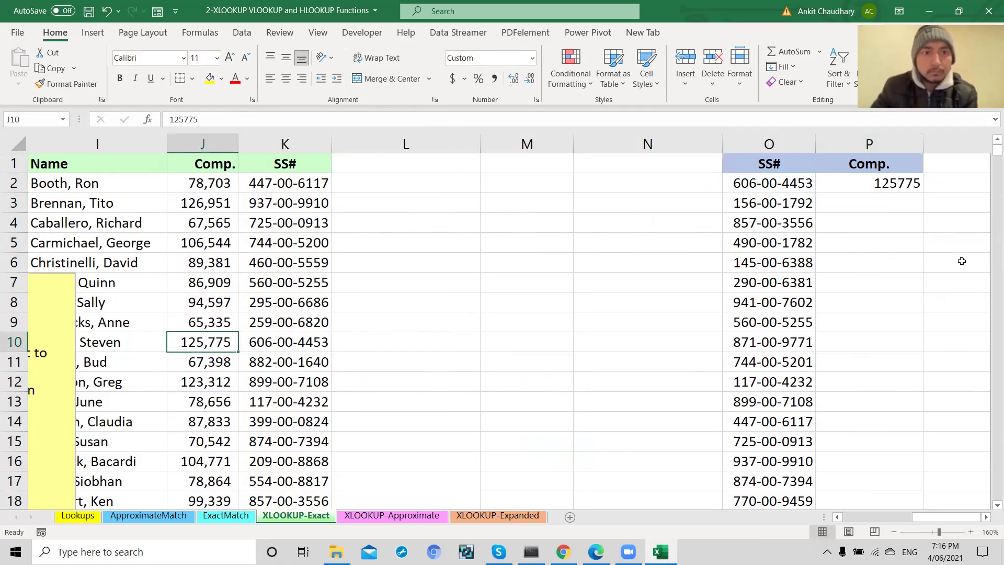
{"action": "left_click", "coordinate": [896, 186]}
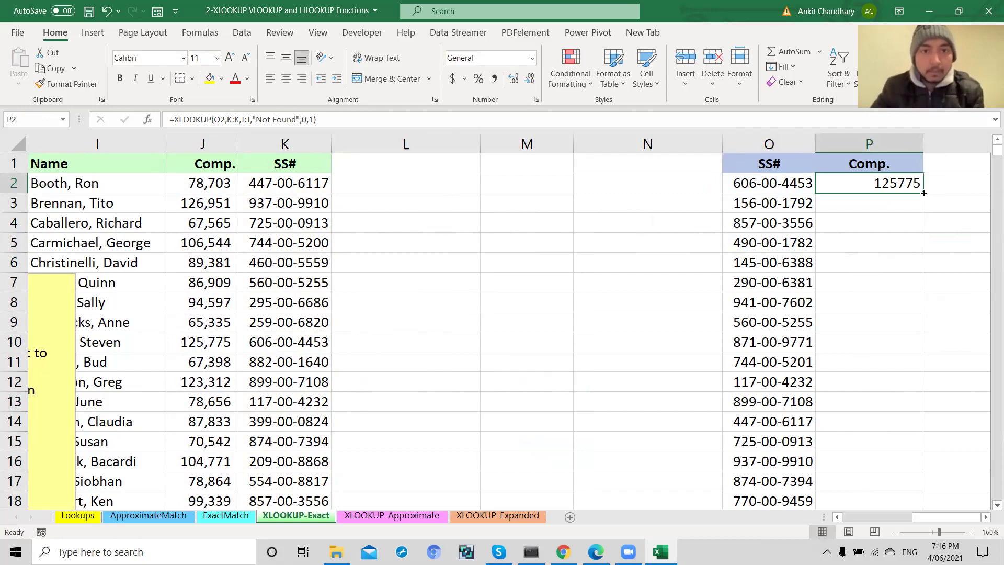
{"action": "double_click", "coordinate": [925, 193]}
Review the filled Comp. results, the formula in P11 and the XLOOKUP arguments in P2
{"action": "left_click", "coordinate": [900, 188]}
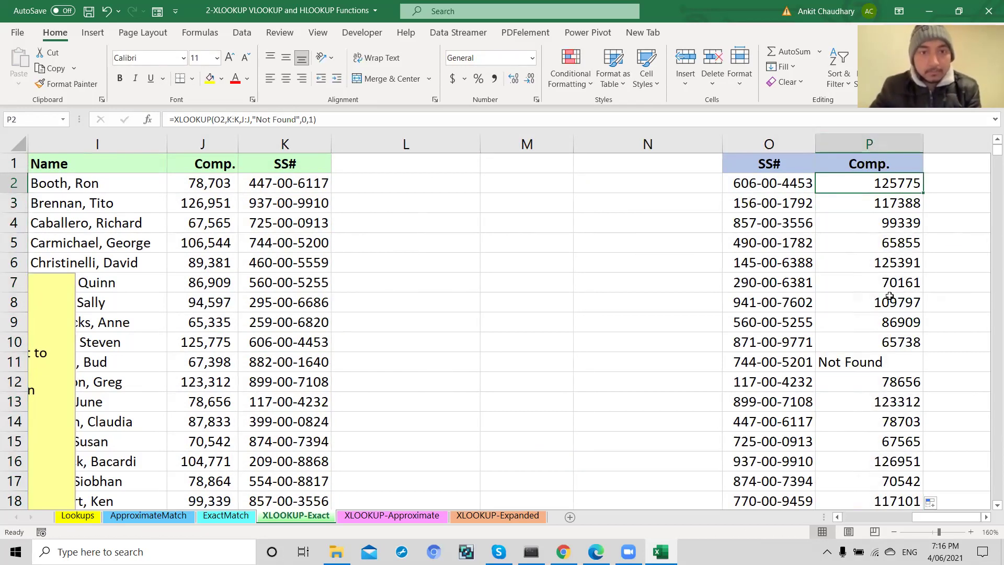
{"action": "left_click", "coordinate": [839, 370]}
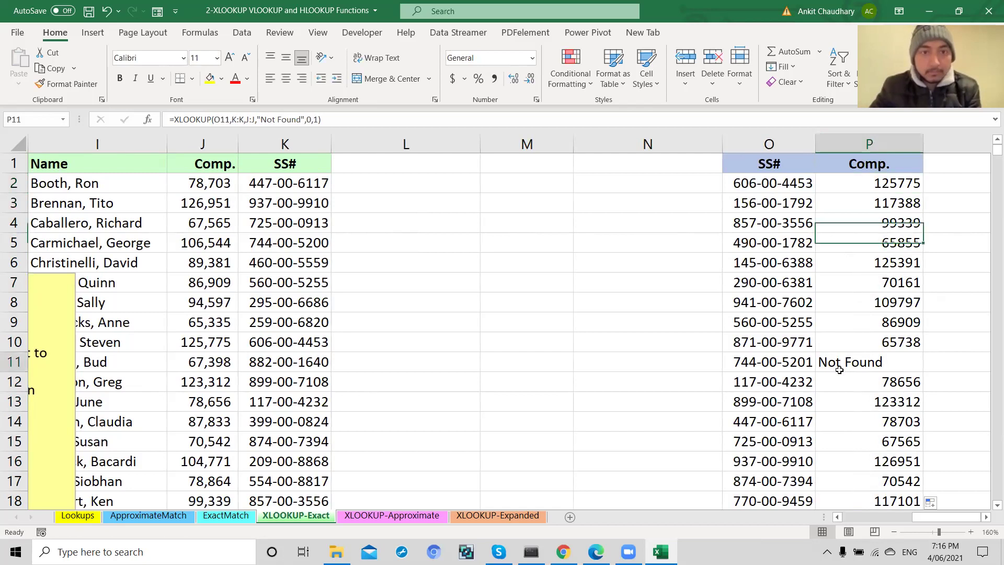
{"action": "double_click", "coordinate": [881, 182]}
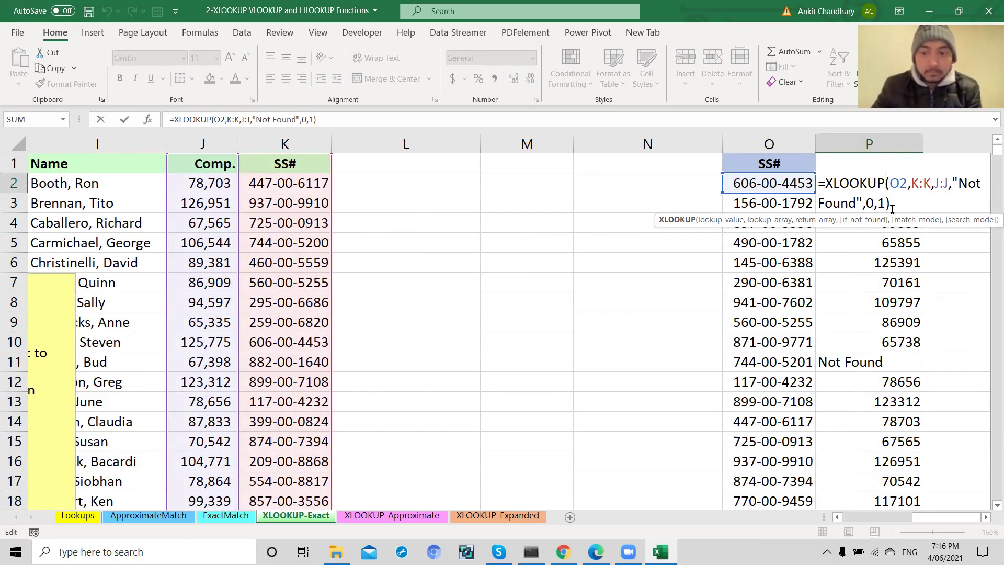
{"action": "left_click", "coordinate": [894, 205]}
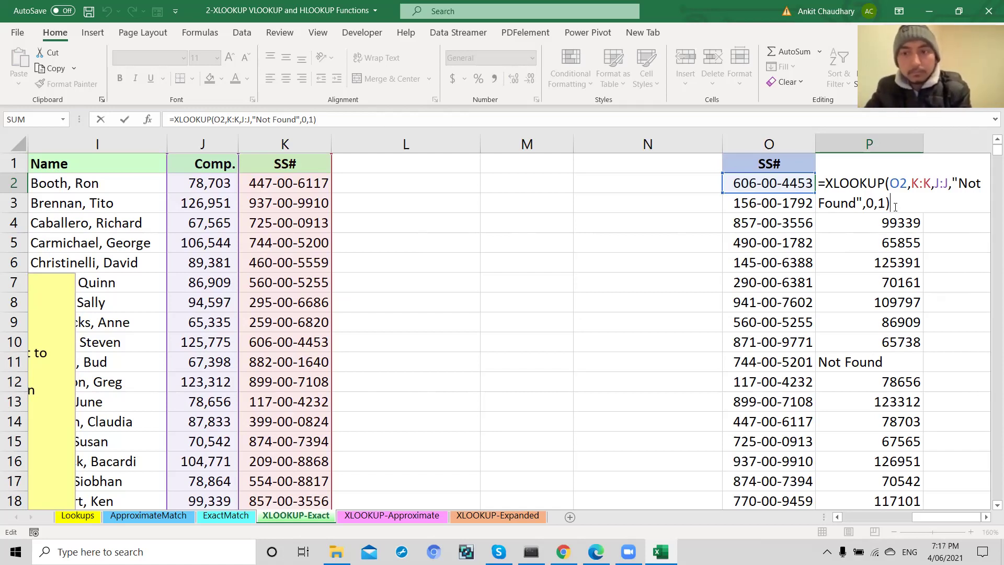
{"action": "key", "text": "ctrl+Return"}
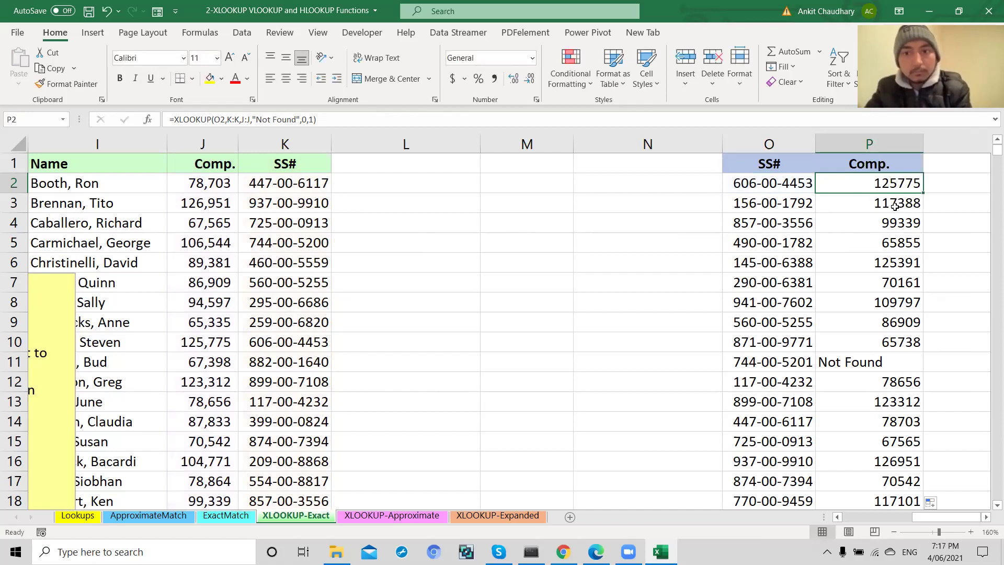
{"action": "scroll", "coordinate": [894, 207], "scroll_direction": "right", "scroll_amount": 1}
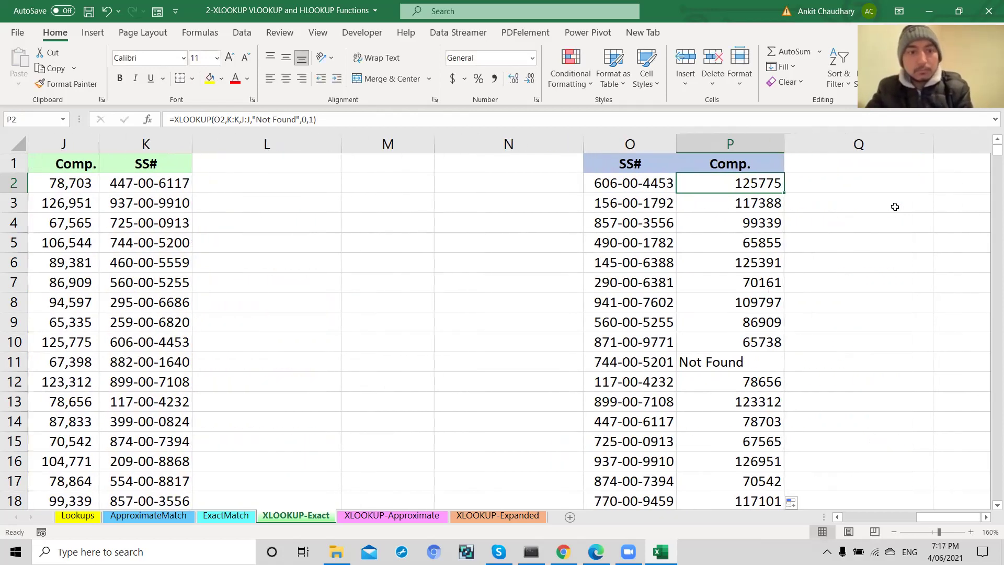
{"action": "scroll", "coordinate": [894, 207], "scroll_direction": "right", "scroll_amount": 1}
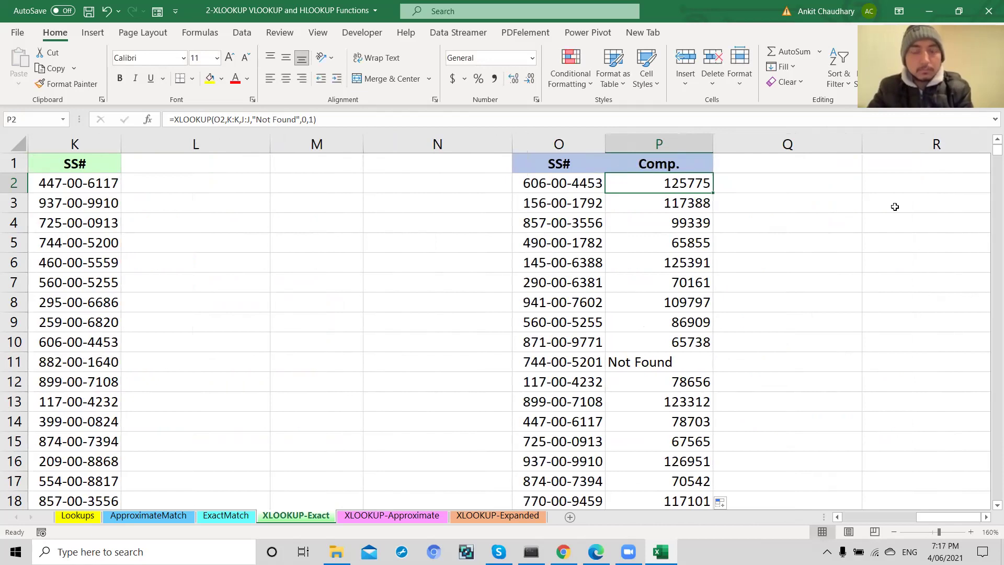
{"action": "double_click", "coordinate": [686, 184]}
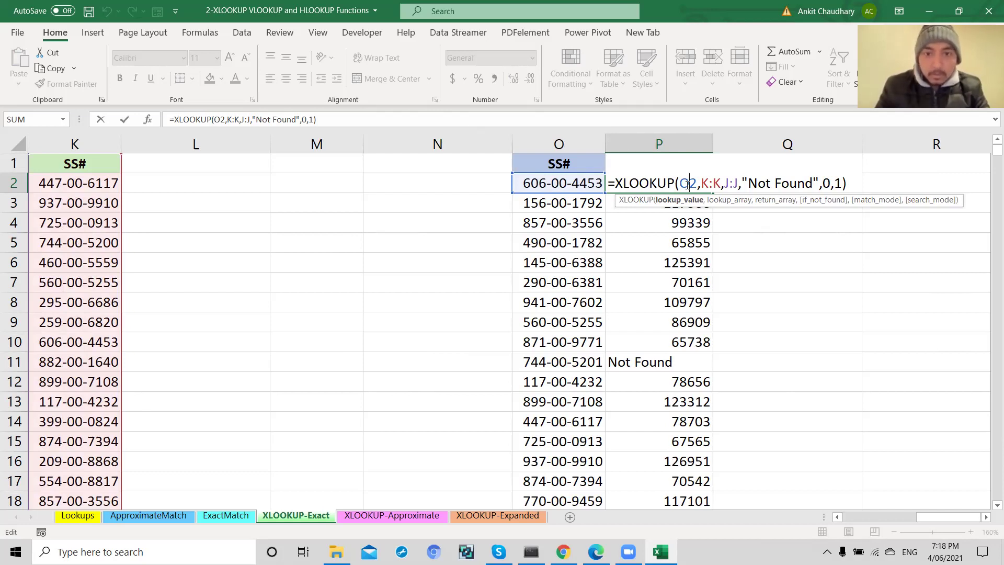
{"action": "key", "text": "Escape"}
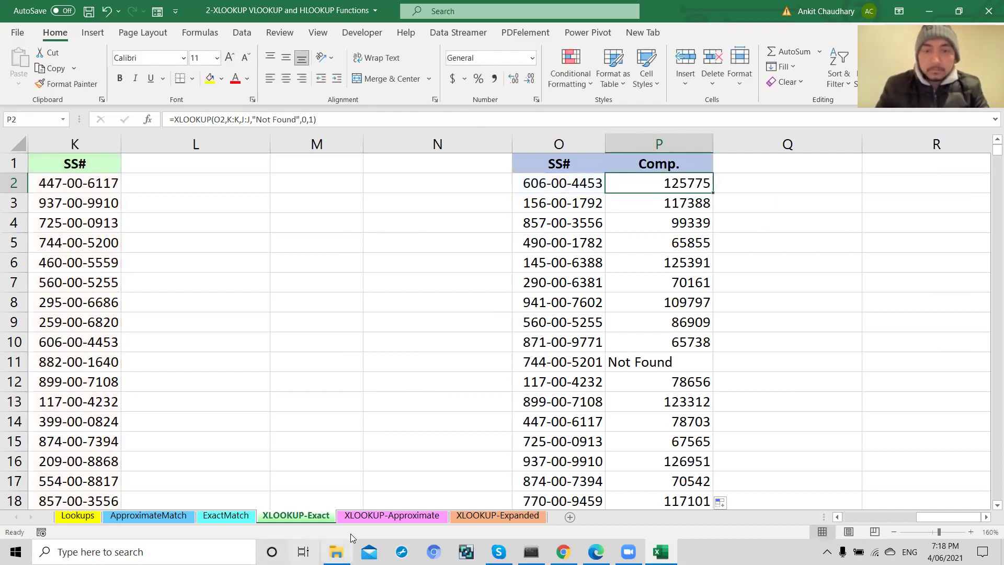
Open the XLOOKUP-Approximate sheet and examine the tax rates and salary thresholds in G1:H16
{"action": "left_click", "coordinate": [377, 516]}
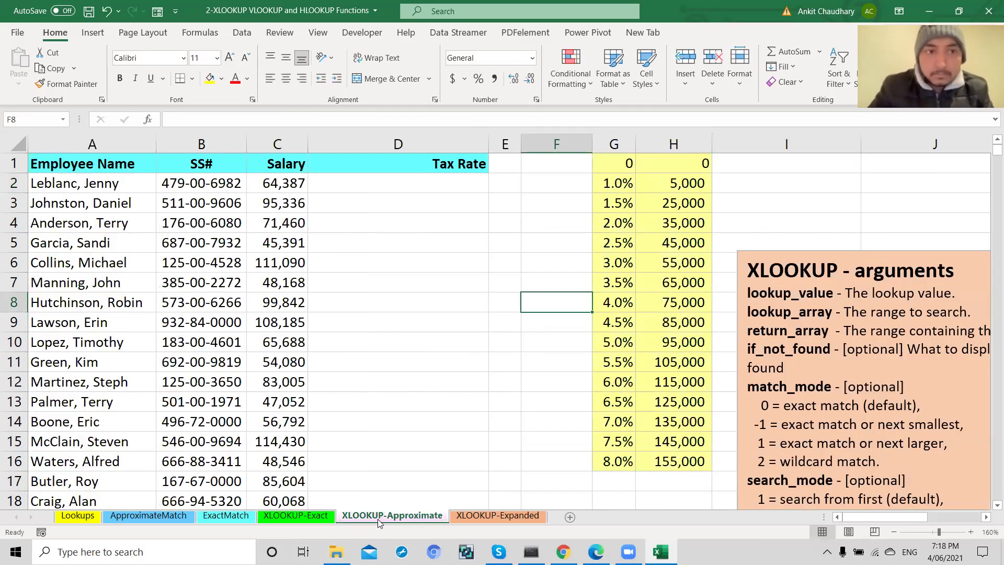
{"action": "left_click", "coordinate": [436, 187]}
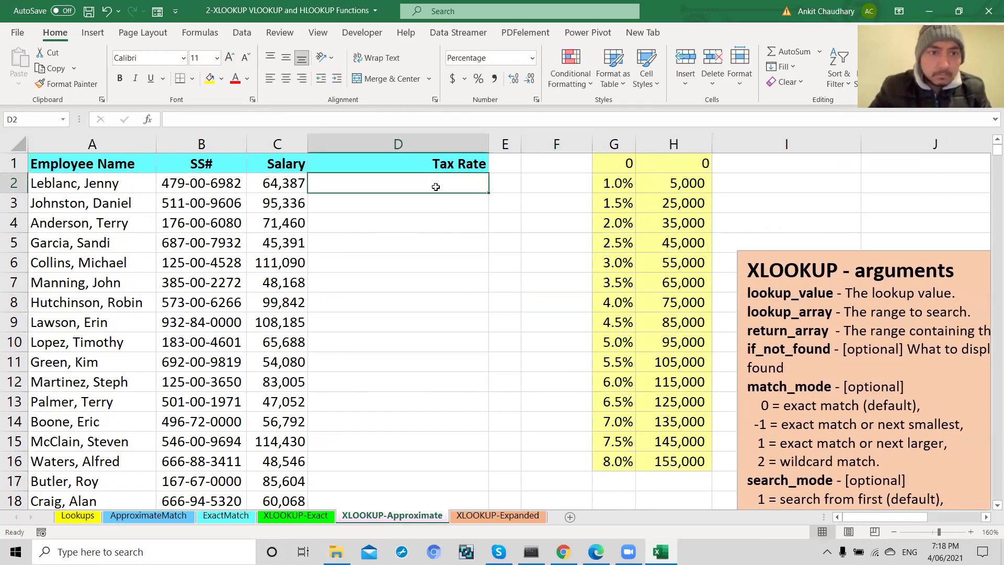
{"action": "key", "text": "BackSpace"}
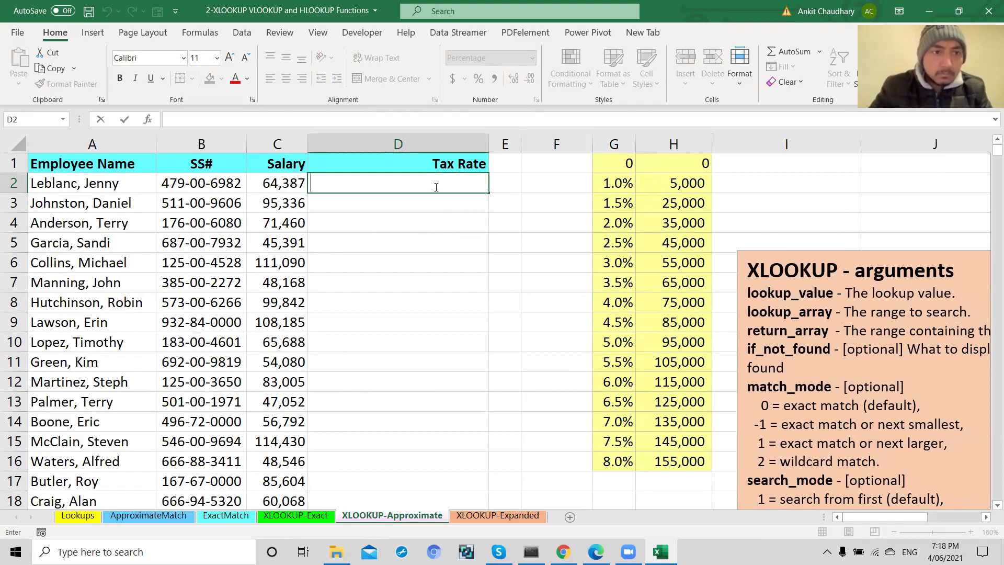
{"action": "type", "text": "="}
{"action": "key", "text": "BackSpace"}
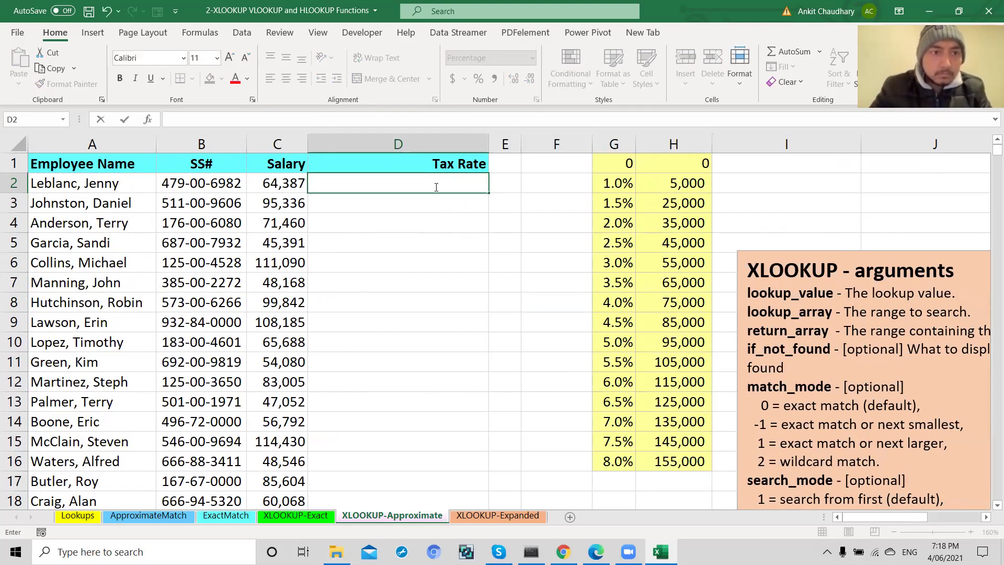
{"action": "left_click_drag", "start_coordinate": [663, 167], "coordinate": [620, 460]}
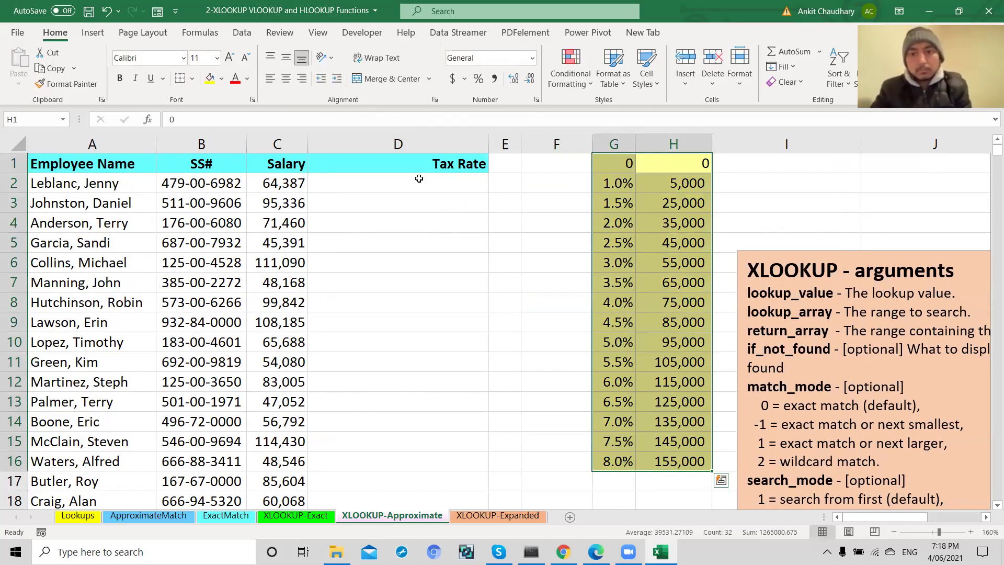
Start an XLOOKUP in D2 with C2 as lookup value, H1:H16 as lookup array and G1:G16 as return array
{"action": "left_click", "coordinate": [419, 179]}
{"action": "type", "text": "=xl"}
{"action": "key", "text": "Tab"}
{"action": "left_click", "coordinate": [289, 182]}
{"action": "type", "text": ","}
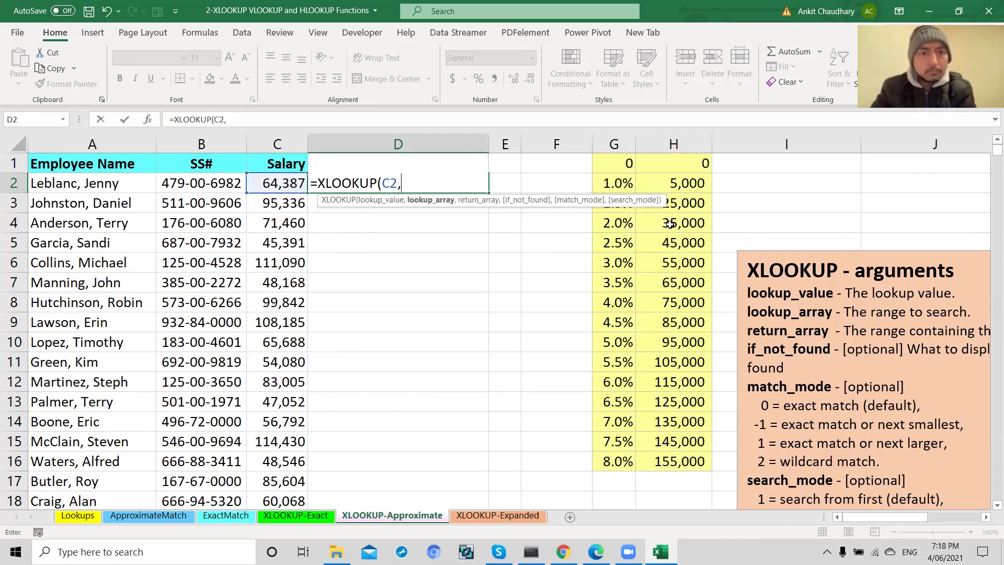
{"action": "left_click_drag", "start_coordinate": [671, 158], "coordinate": [655, 465]}
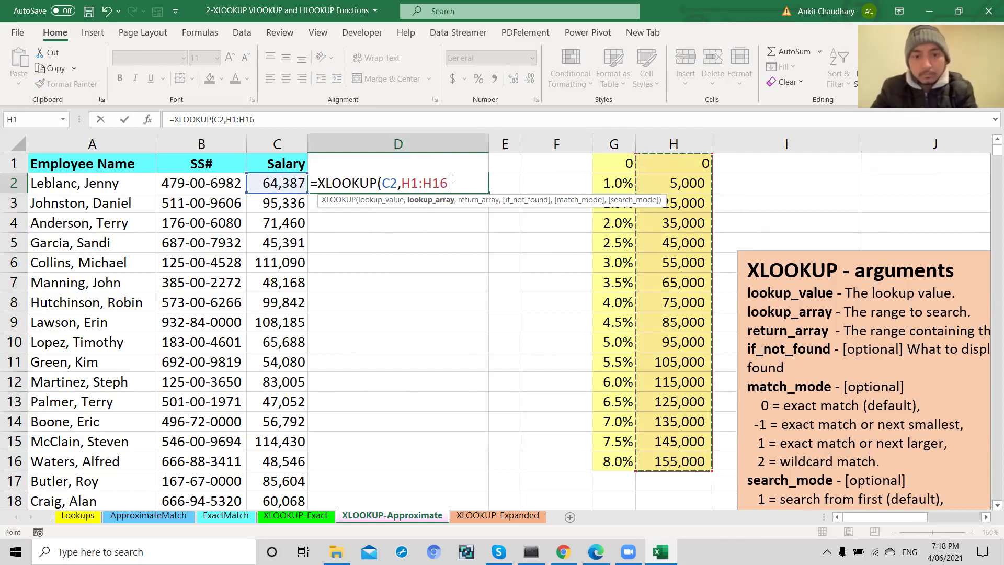
{"action": "type", "text": ","}
{"action": "left_click_drag", "start_coordinate": [630, 164], "coordinate": [615, 462]}
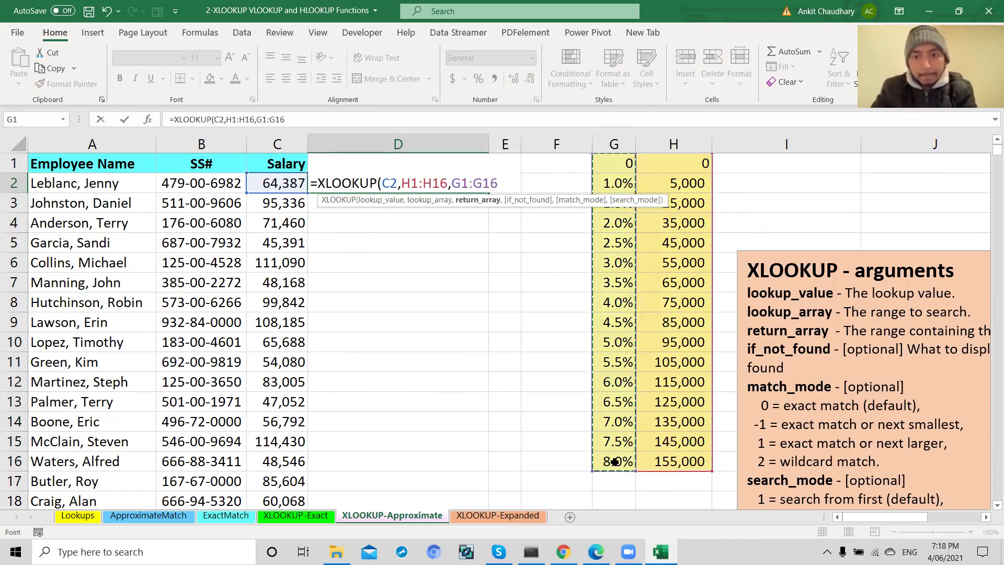
Finish D2's XLOOKUP with "Not Founded" as the if_not_found text, match mode -1 and search mode 1
{"action": "type", "text": ",\"Not Founded\""}
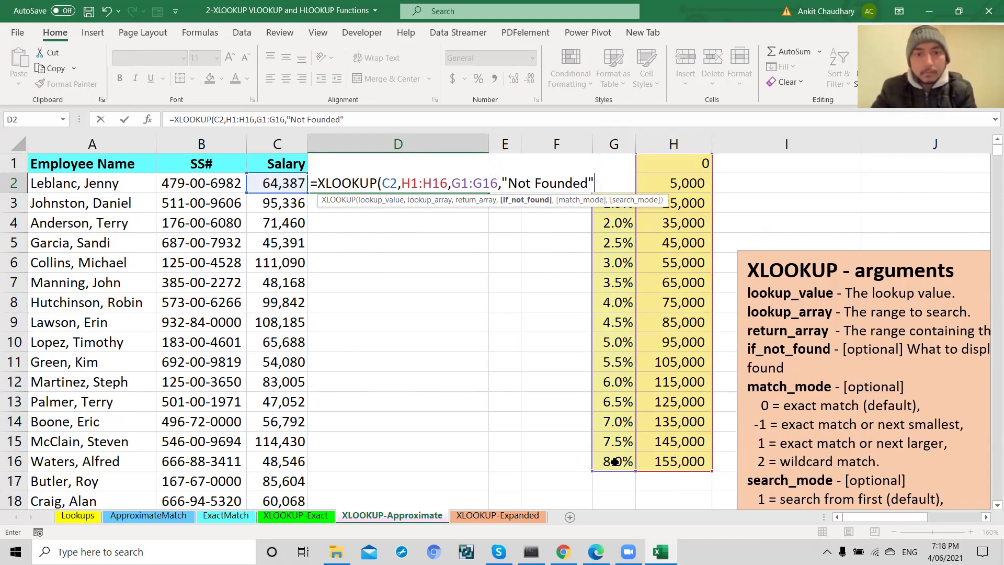
{"action": "type", "text": ","}
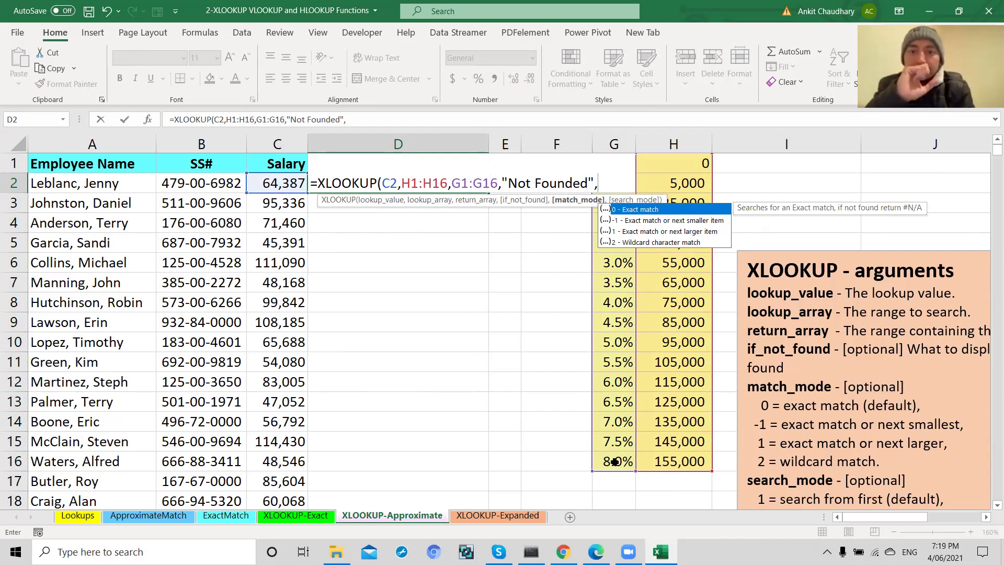
{"action": "type", "text": "-1,1"}
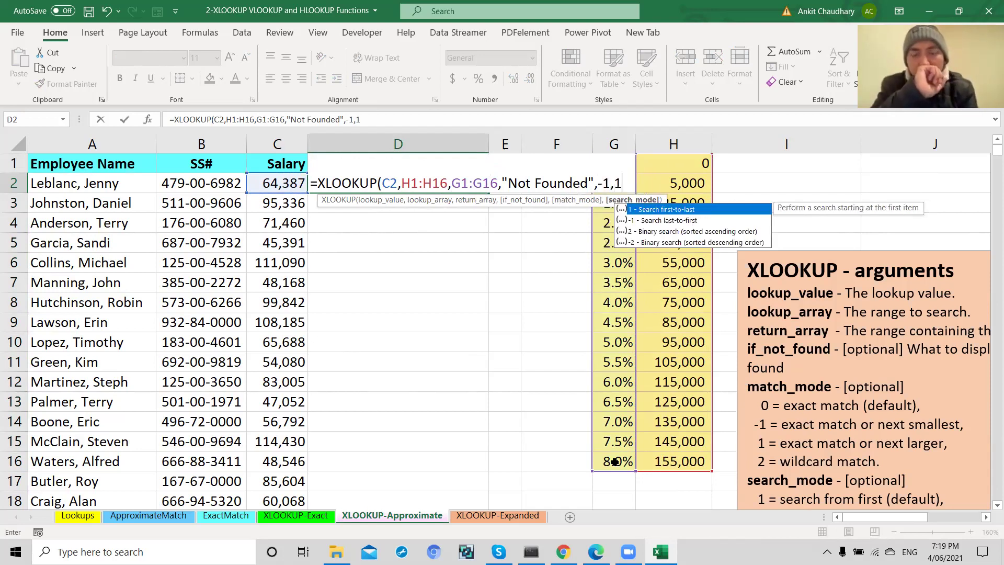
{"action": "type", "text": ")"}
{"action": "key", "text": "Return"}
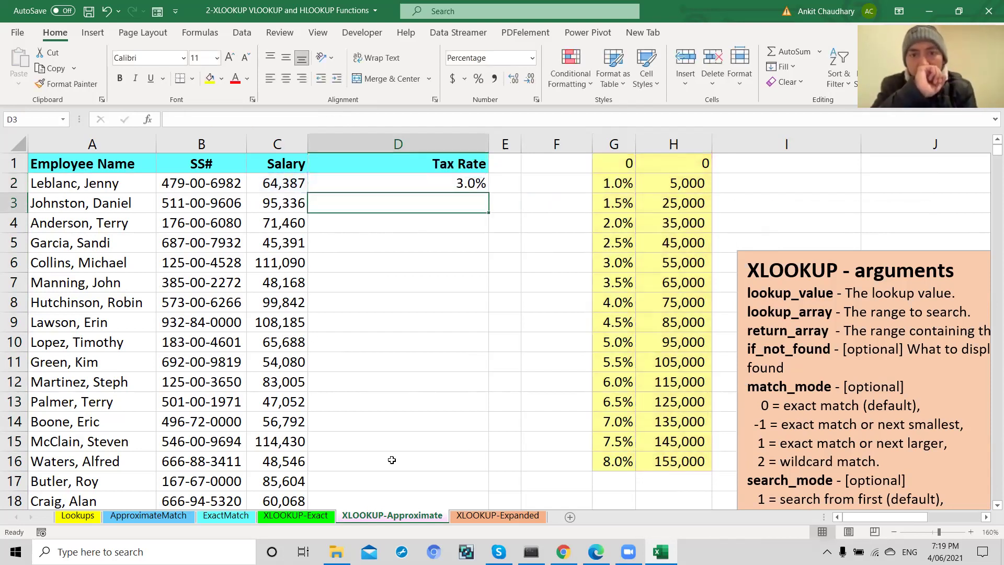
Compare the tax rate in D2 and the salary in C2 with the bracket in G6:H6
{"action": "left_click", "coordinate": [436, 186]}
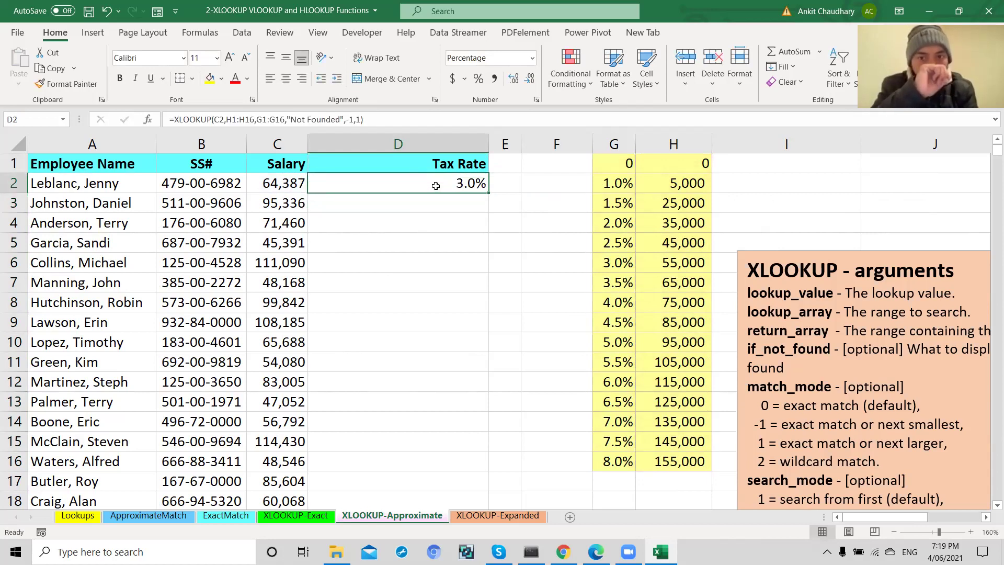
{"action": "left_click", "coordinate": [296, 186]}
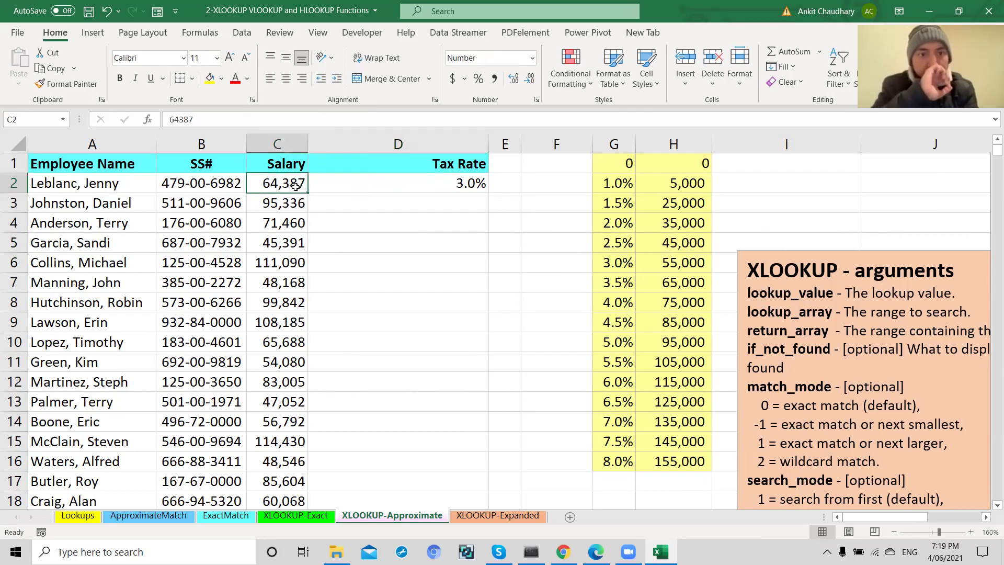
{"action": "left_click_drag", "start_coordinate": [684, 264], "coordinate": [627, 264]}
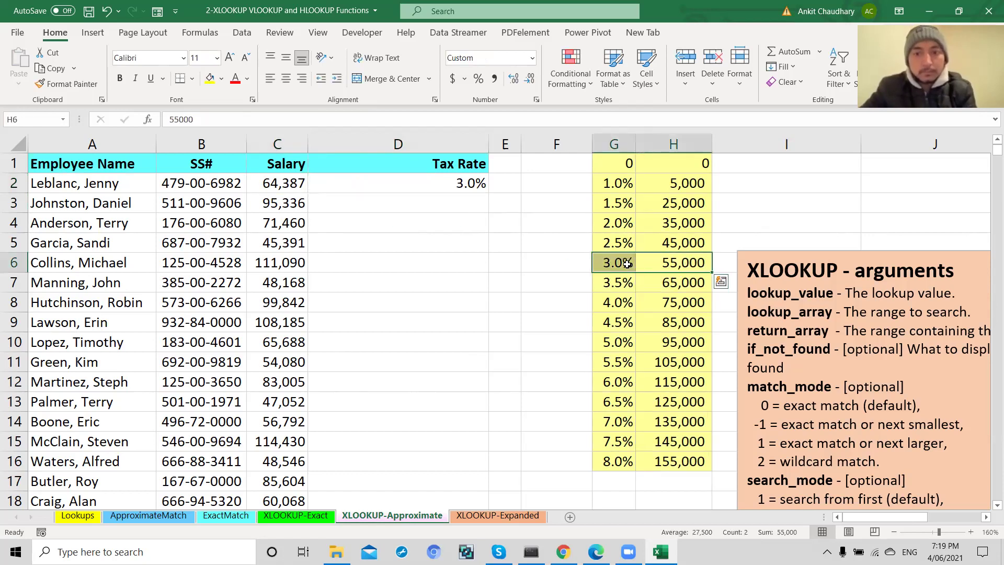
Change the match mode in D2's XLOOKUP to 1, exact match or next larger item
{"action": "double_click", "coordinate": [461, 183]}
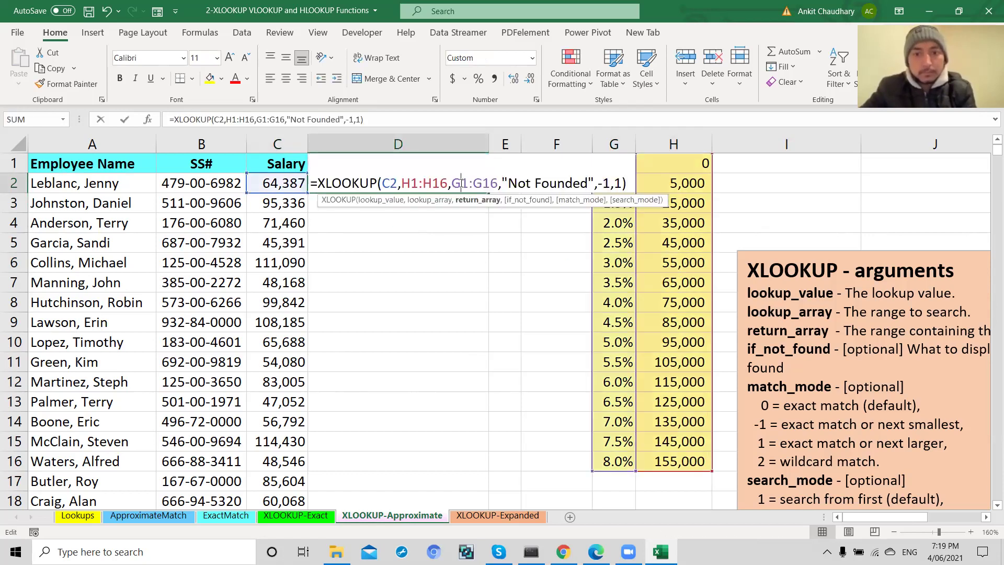
{"action": "left_click", "coordinate": [610, 183]}
{"action": "key", "text": "BackSpace"}
{"action": "key", "text": "BackSpace"}
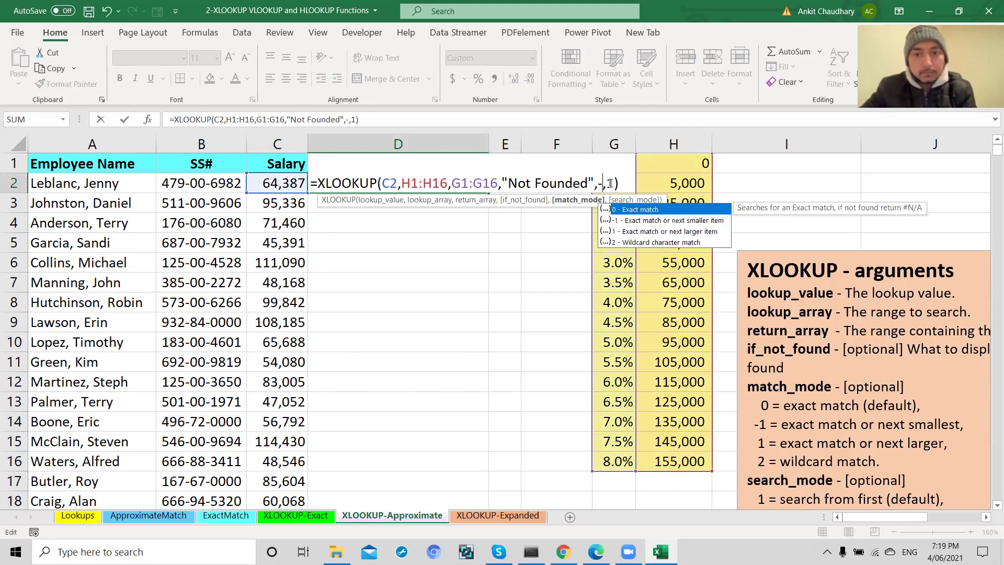
{"action": "type", "text": "1"}
{"action": "key", "text": "Right"}
{"action": "key", "text": "Right"}
{"action": "key", "text": "Right"}
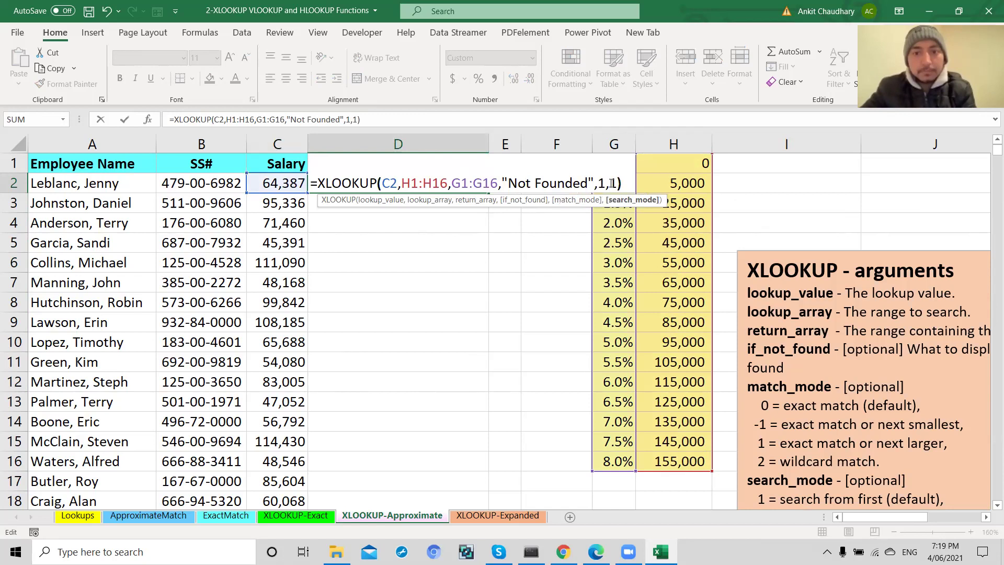
{"action": "key", "text": "Return"}
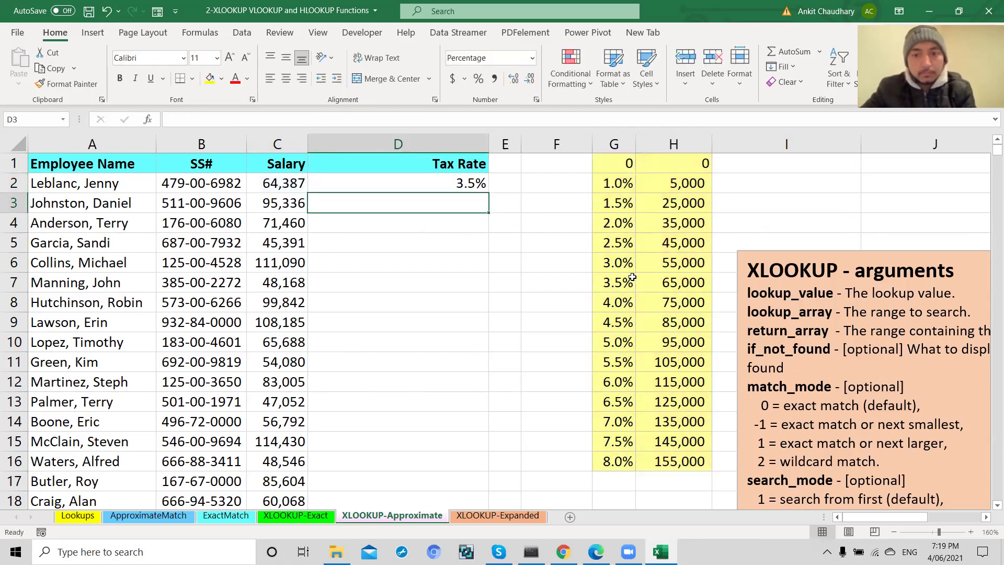
Compare D2's tax rate and the salary in C2 with the G7:H7 bracket and the salary thresholds in H2:H16
{"action": "left_click_drag", "start_coordinate": [626, 282], "coordinate": [656, 282]}
{"action": "left_click", "coordinate": [297, 182]}
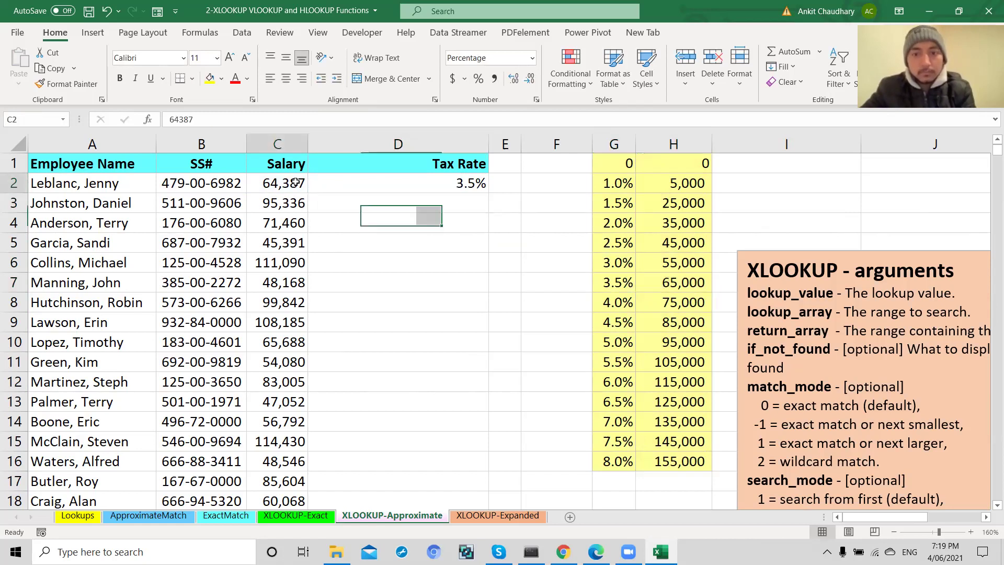
{"action": "left_click", "coordinate": [385, 176]}
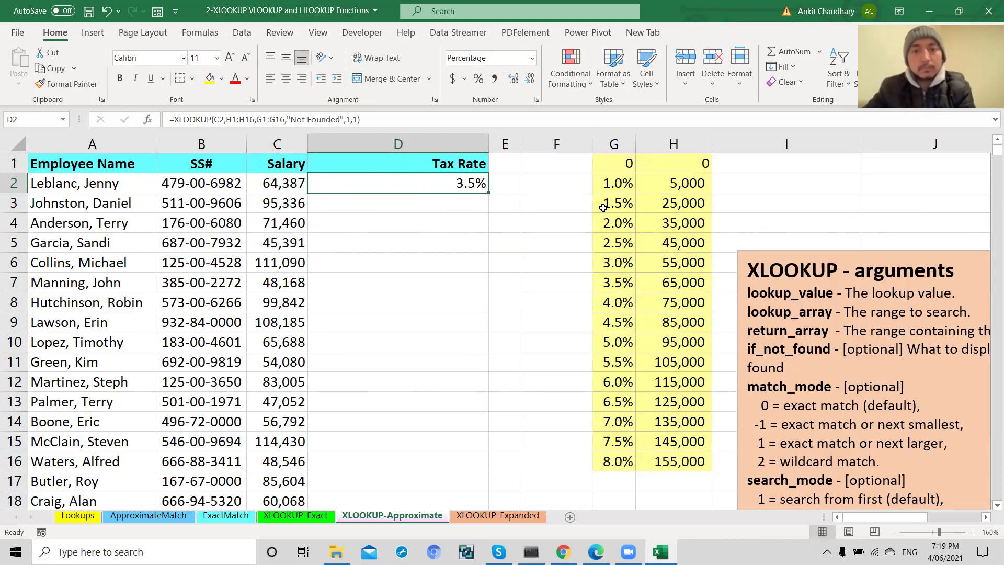
{"action": "left_click_drag", "start_coordinate": [671, 175], "coordinate": [661, 461]}
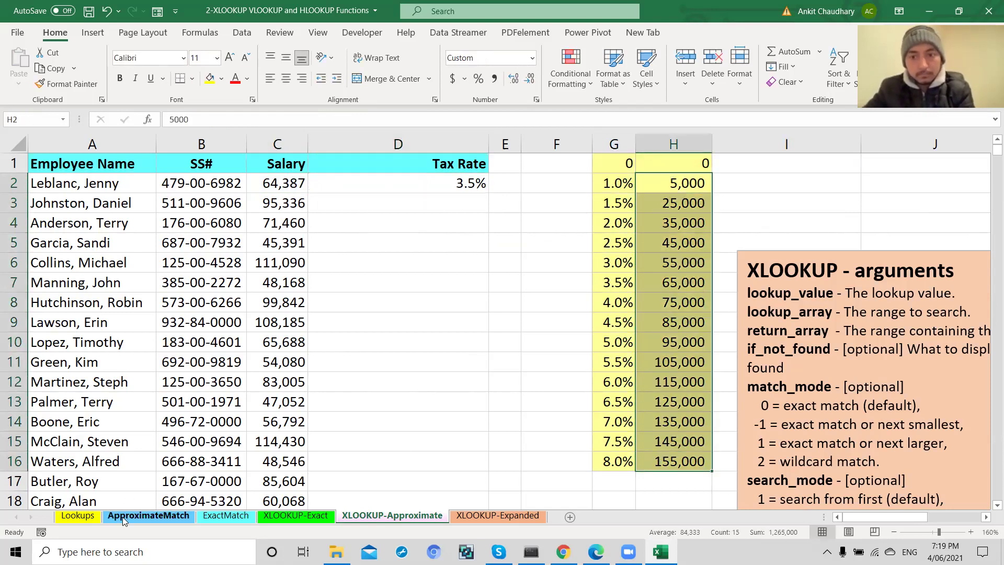
Compare D2's VLOOKUP and its bracket on the ApproximateMatch sheet with D2's XLOOKUP formula on the XLOOKUP-Approximate sheet
{"action": "left_click", "coordinate": [123, 517]}
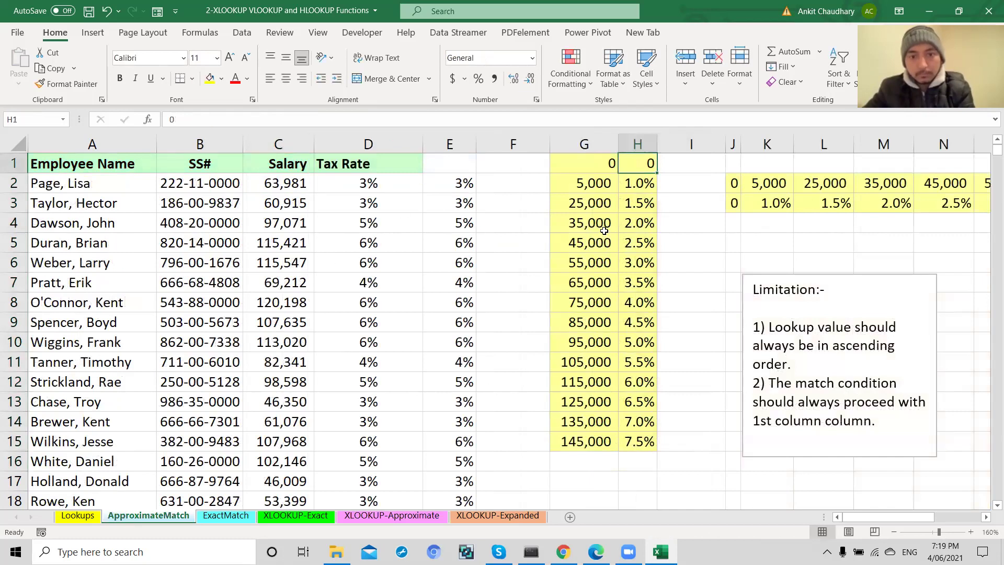
{"action": "left_click", "coordinate": [279, 185]}
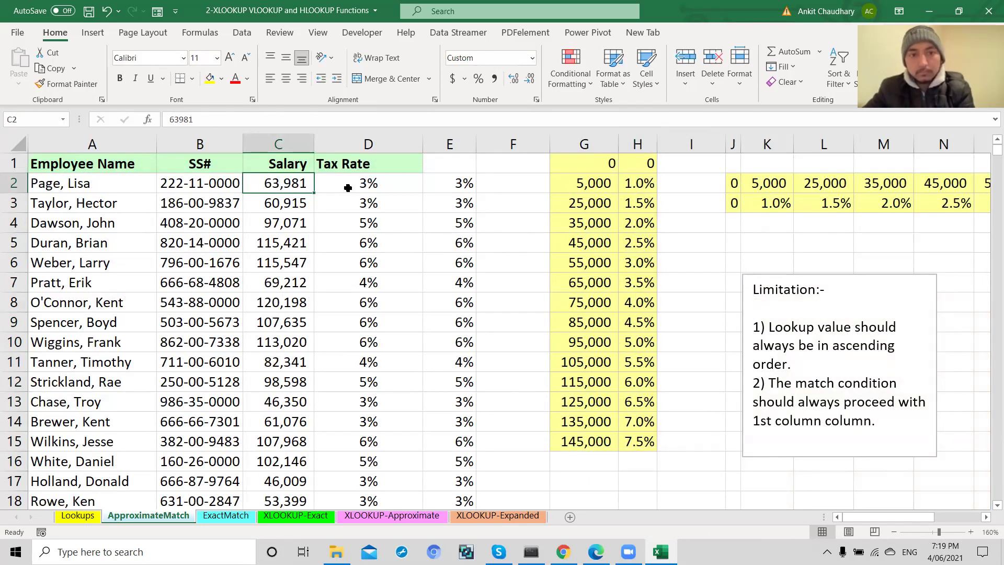
{"action": "left_click", "coordinate": [364, 189]}
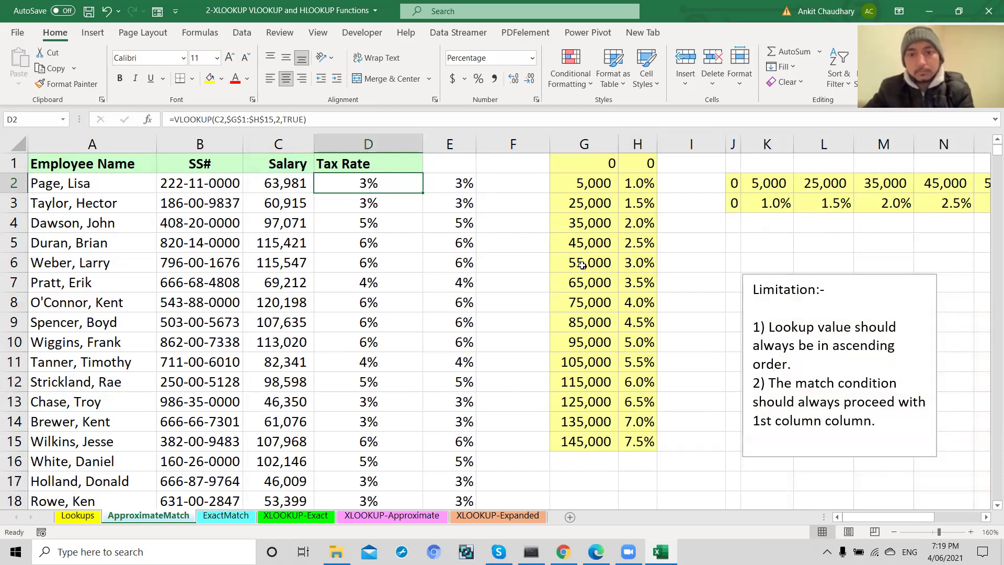
{"action": "left_click", "coordinate": [640, 263]}
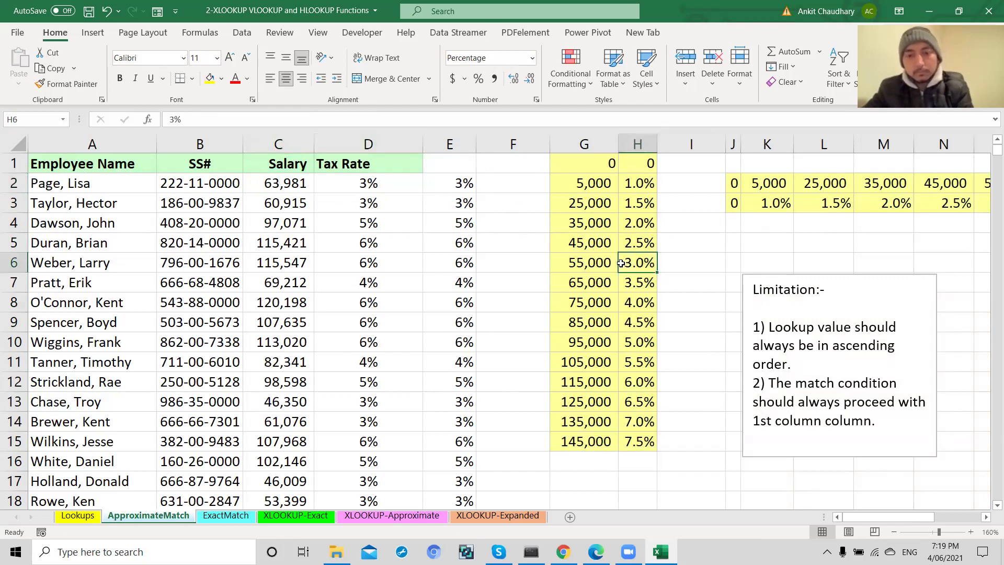
{"action": "left_click", "coordinate": [391, 515]}
{"action": "key", "text": "F2"}
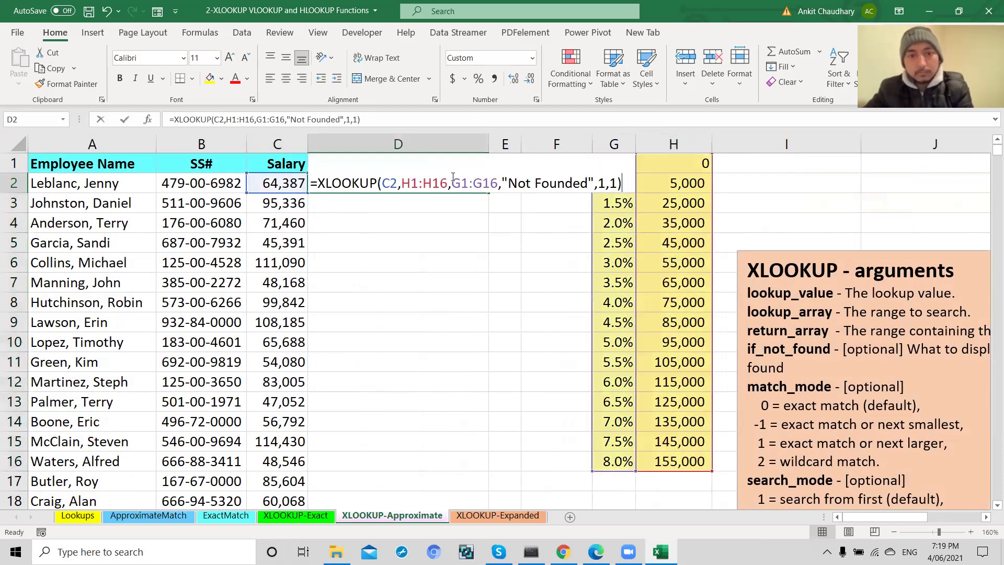
{"action": "left_click", "coordinate": [453, 180]}
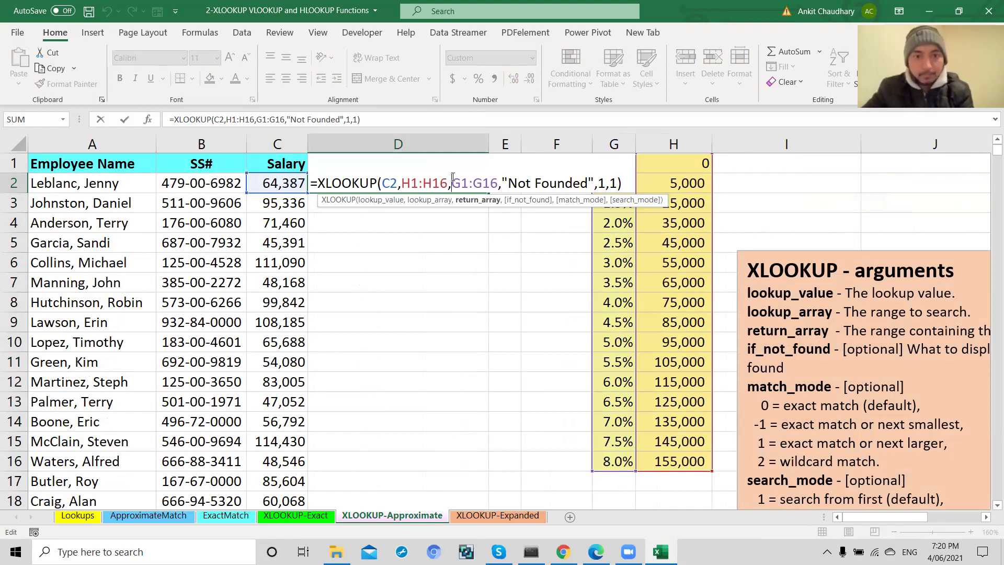
{"action": "key", "text": "Return"}
{"action": "left_click", "coordinate": [452, 176]}
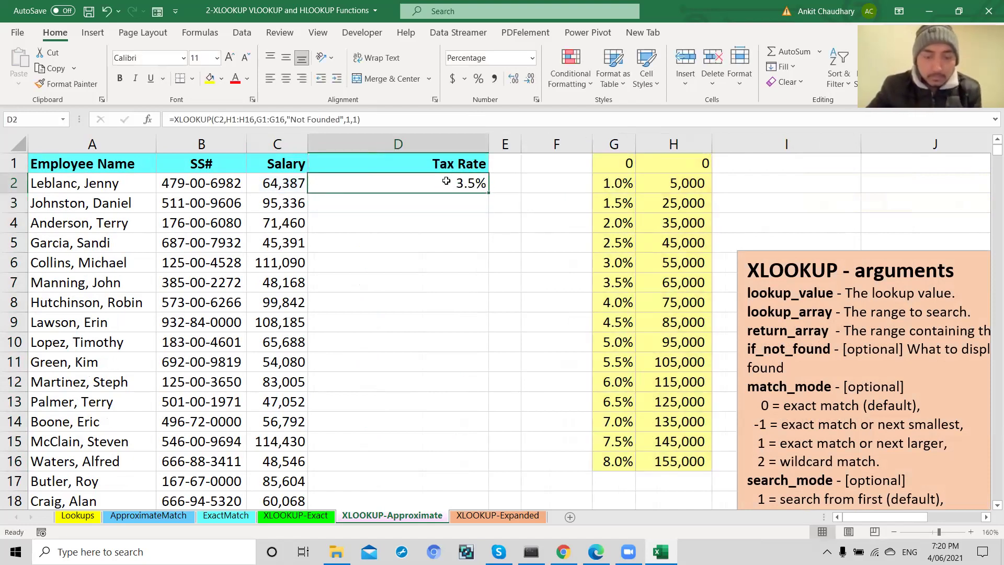
Make the lookup and return arrays in D2's XLOOKUP absolute as $H$1:$H$16 and $G$1:$G$16
{"action": "double_click", "coordinate": [441, 181]}
{"action": "left_click_drag", "start_coordinate": [403, 183], "coordinate": [447, 184]}
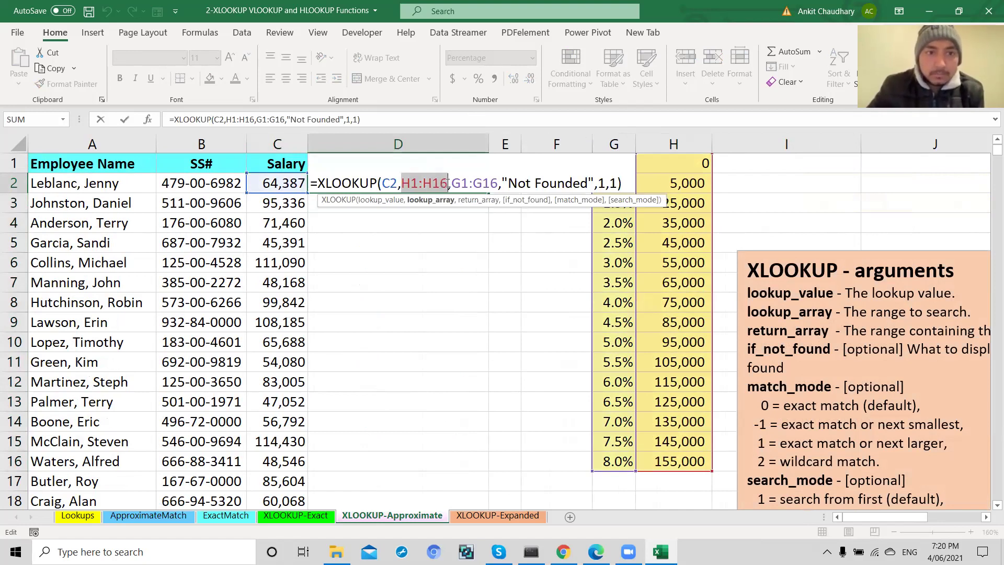
{"action": "key", "text": "F4"}
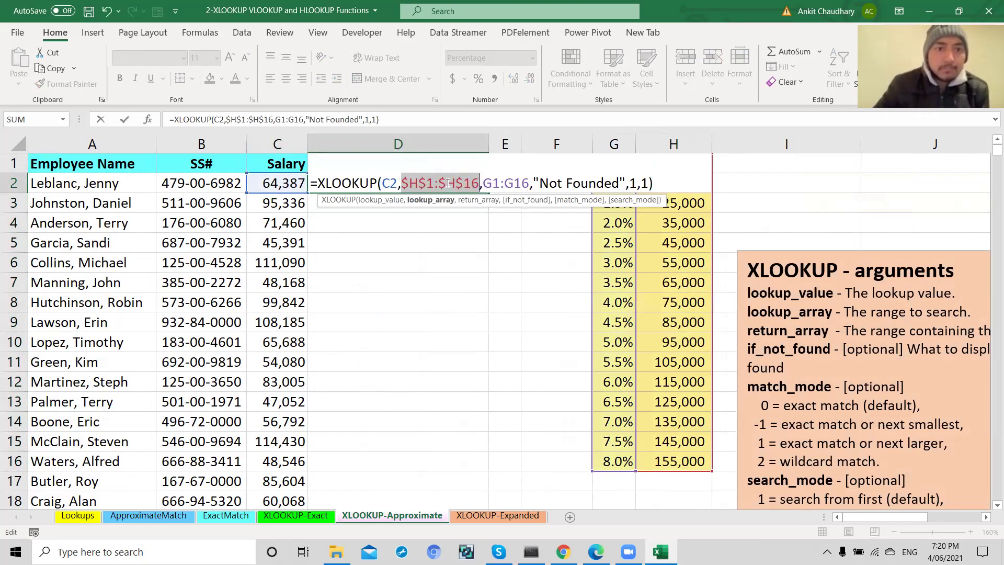
{"action": "left_click", "coordinate": [487, 183]}
{"action": "left_click_drag", "start_coordinate": [488, 183], "coordinate": [528, 184]}
{"action": "key", "text": "F4"}
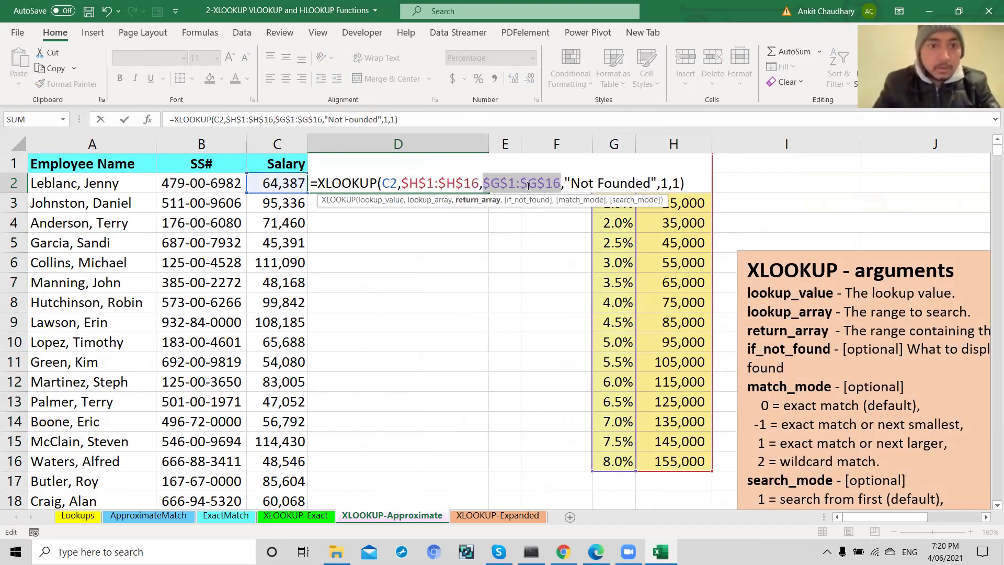
{"action": "left_click", "coordinate": [686, 183]}
{"action": "key", "text": "Return"}
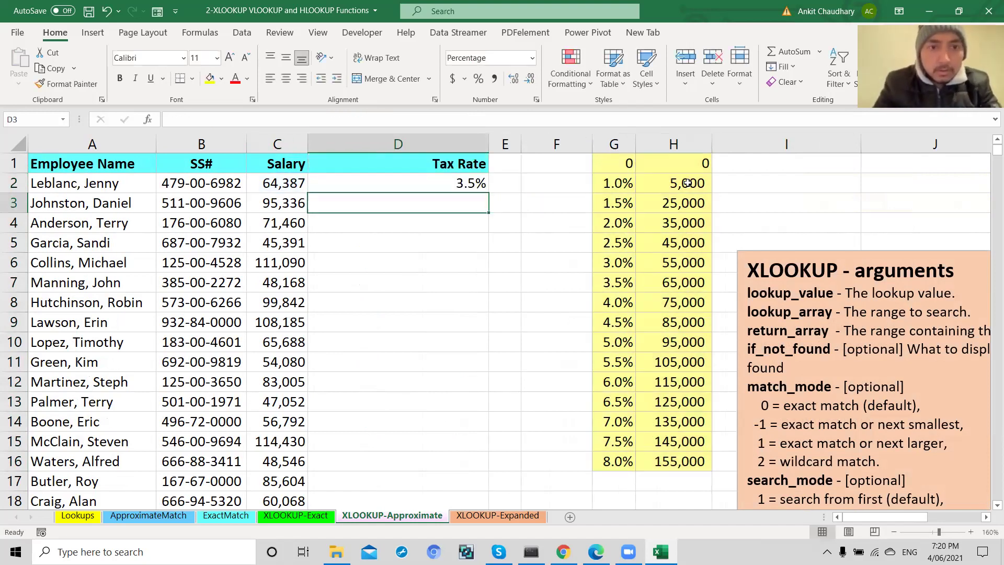
Fill D2's XLOOKUP down the Tax Rate column for all employees and review the formula in D2
{"action": "left_click", "coordinate": [472, 178]}
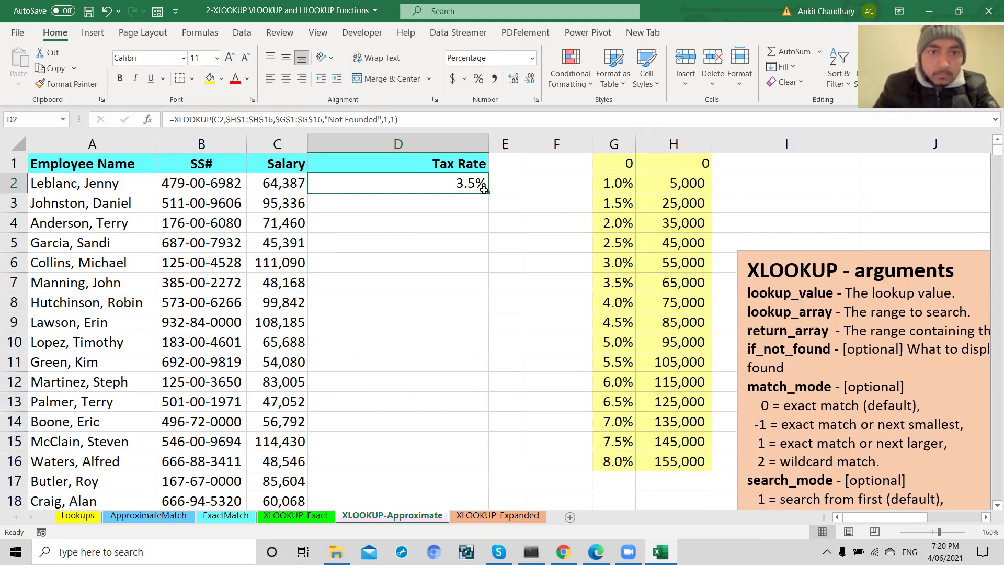
{"action": "double_click", "coordinate": [489, 193]}
{"action": "double_click", "coordinate": [439, 183]}
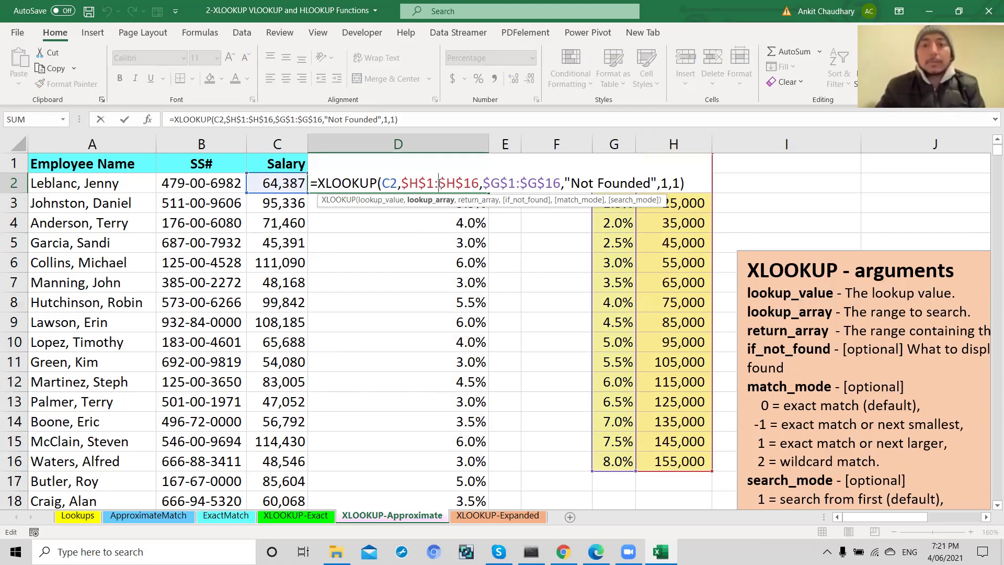
{"action": "key", "text": "Return"}
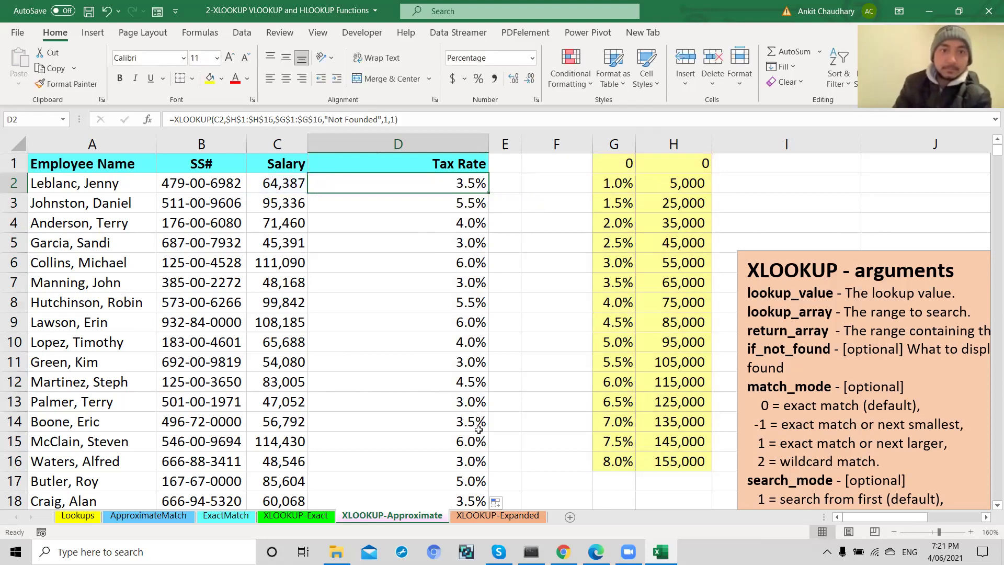
On the XLOOKUP-Expanded sheet, copy the name in C8 to A4 beneath the last sales date prompt
{"action": "left_click", "coordinate": [470, 517]}
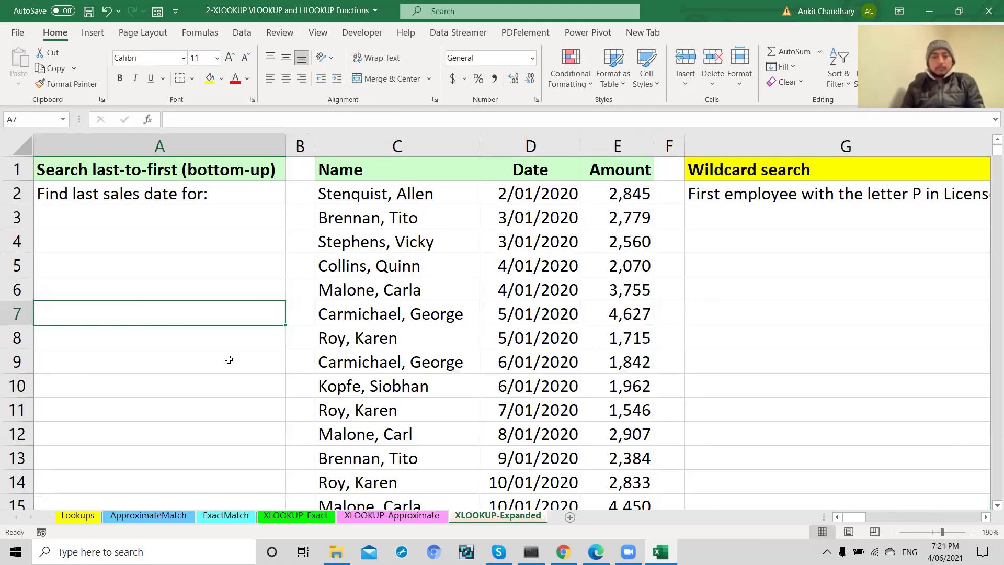
{"action": "left_click", "coordinate": [203, 269]}
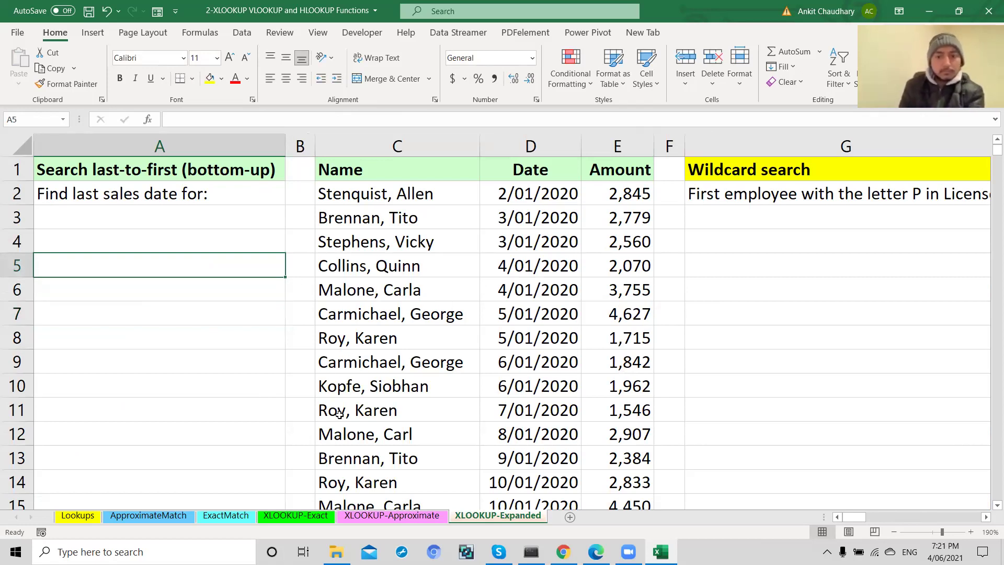
{"action": "left_click", "coordinate": [365, 346]}
{"action": "key", "text": "ctrl+c"}
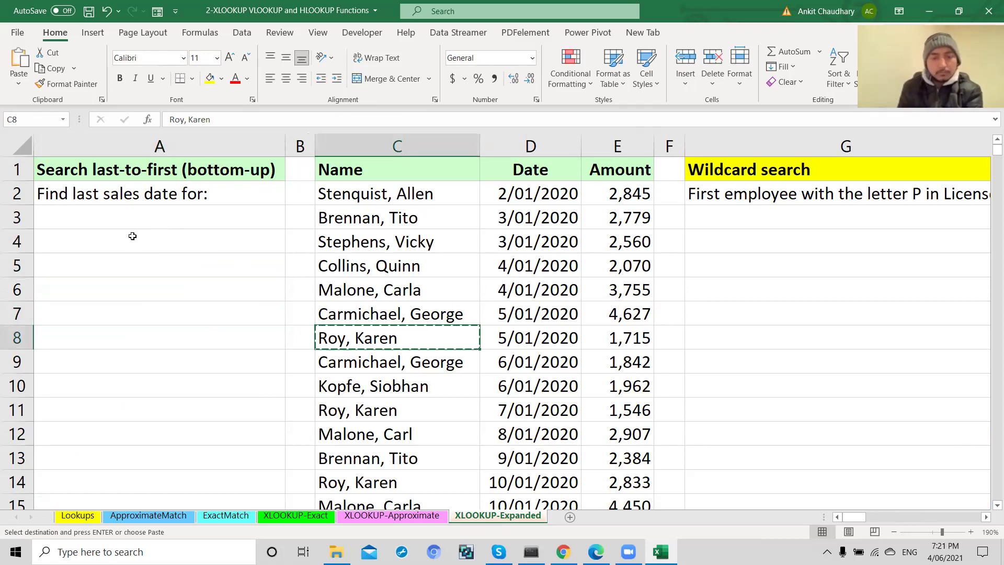
{"action": "left_click", "coordinate": [133, 236]}
{"action": "key", "text": "ctrl+v"}
{"action": "left_click", "coordinate": [119, 265]}
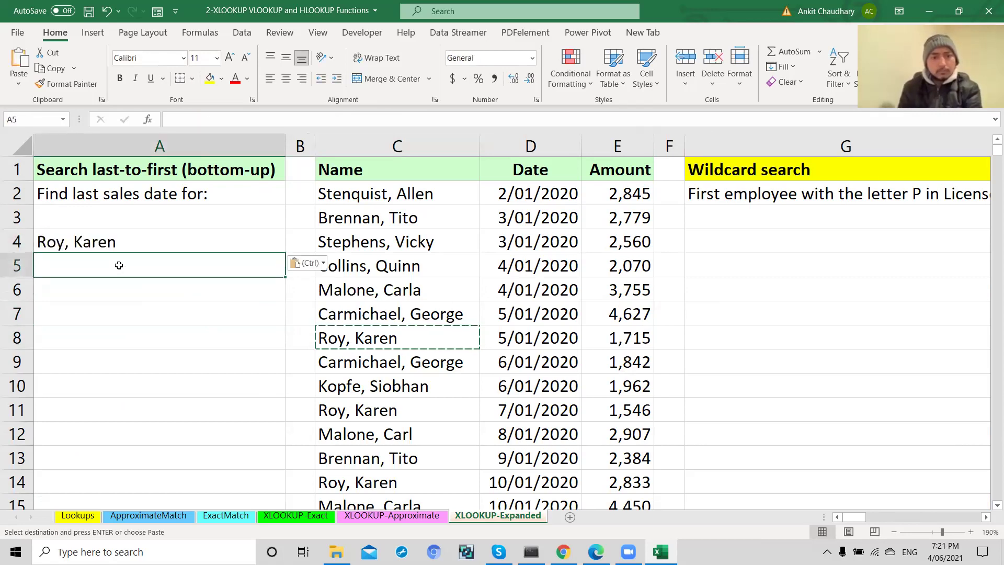
{"action": "left_click", "coordinate": [70, 196]}
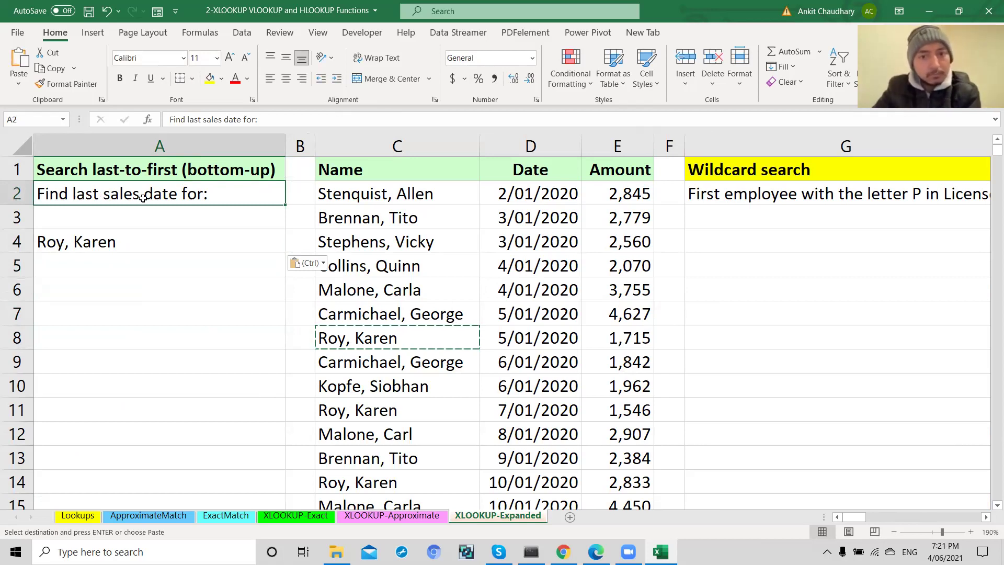
{"action": "left_click", "coordinate": [105, 246]}
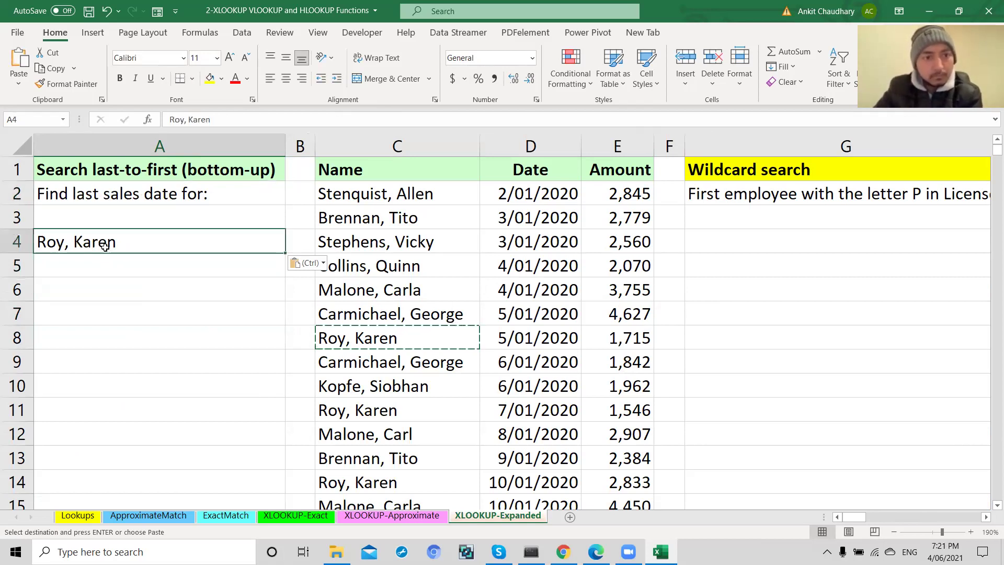
Start an XLOOKUP formula in A5 with A4 as lookup value, C:C as lookup array and D:D as return array
{"action": "double_click", "coordinate": [92, 270]}
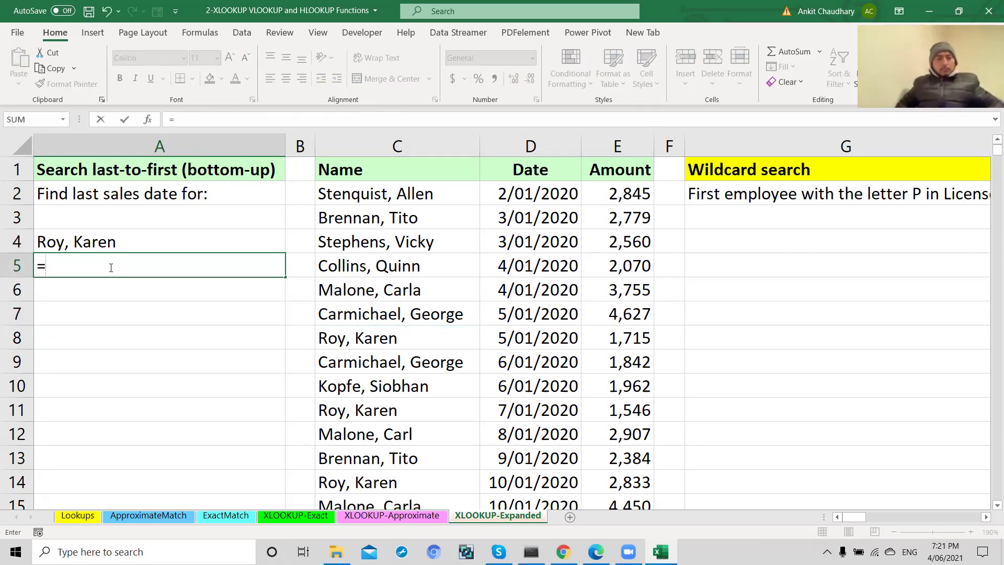
{"action": "type", "text": "xl"}
{"action": "key", "text": "Tab"}
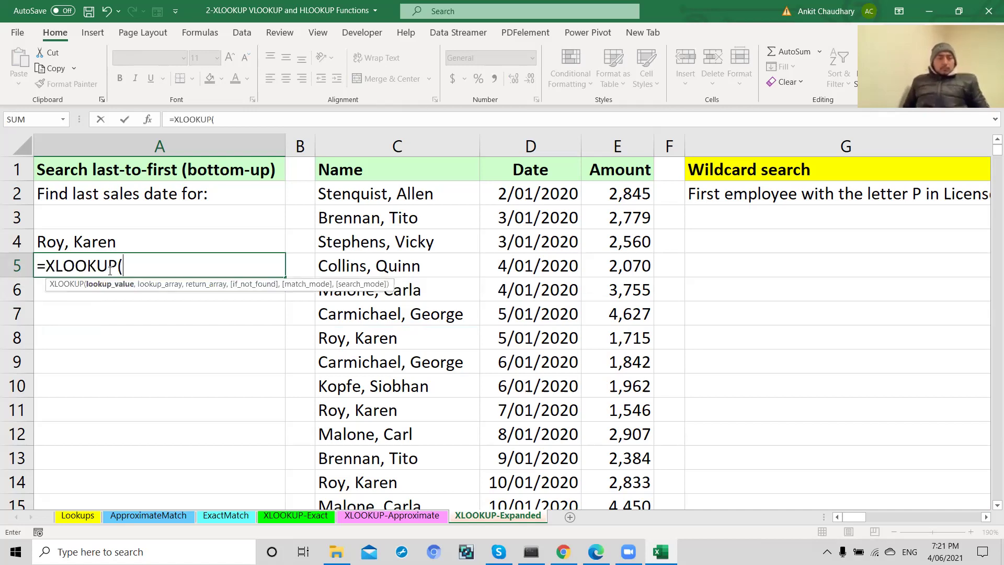
{"action": "left_click", "coordinate": [111, 250]}
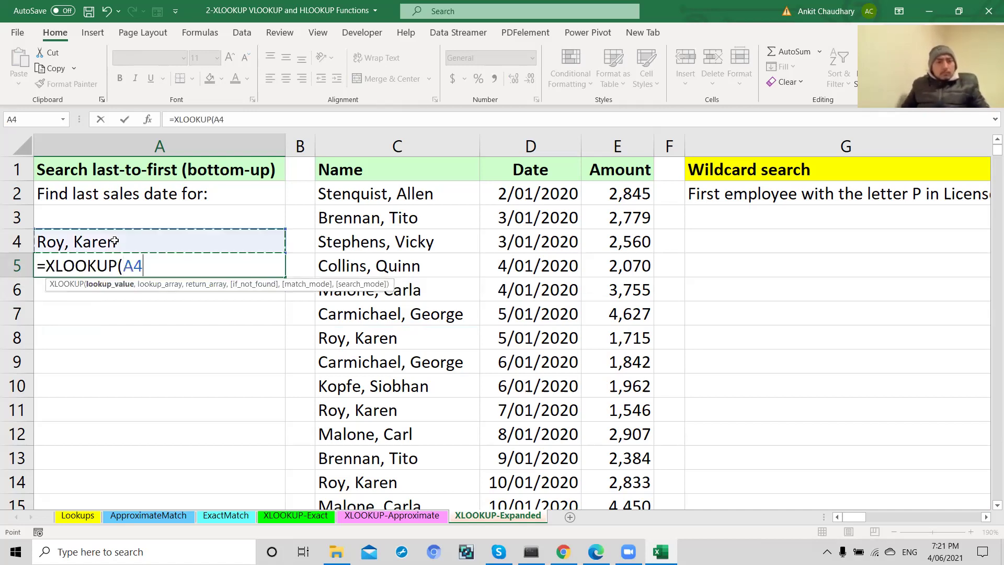
{"action": "type", "text": "m"}
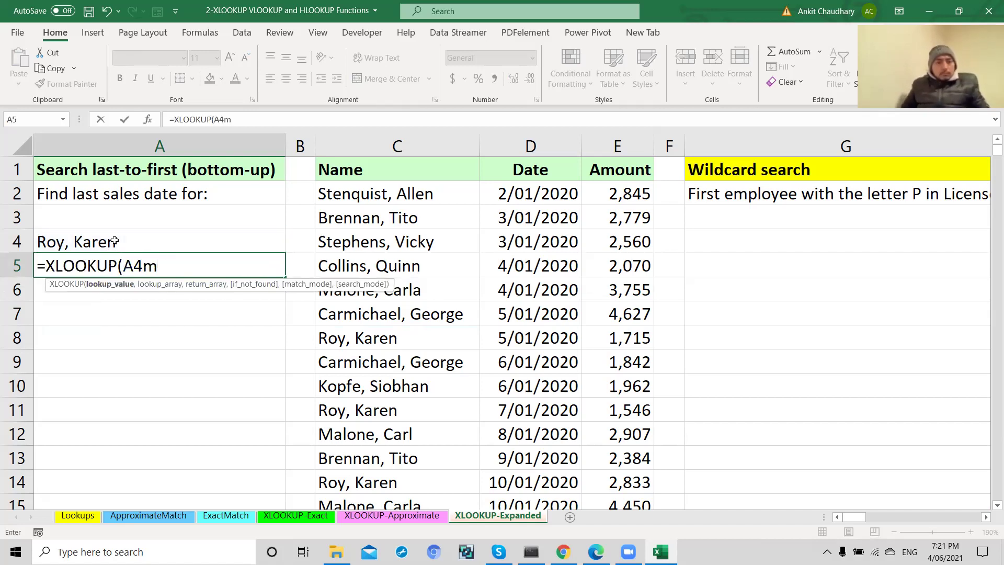
{"action": "key", "text": "BackSpace"}
{"action": "type", "text": ","}
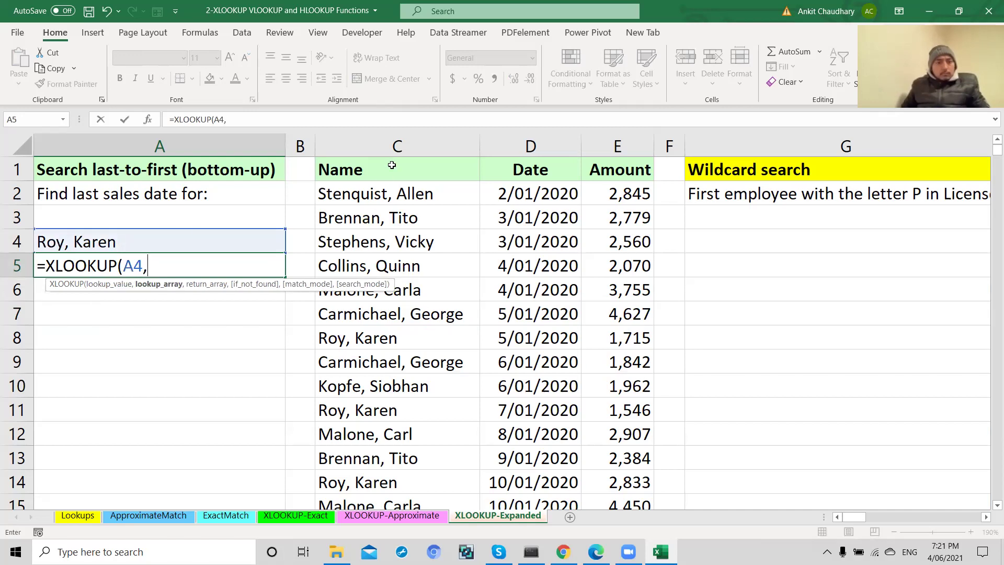
{"action": "left_click", "coordinate": [398, 146]}
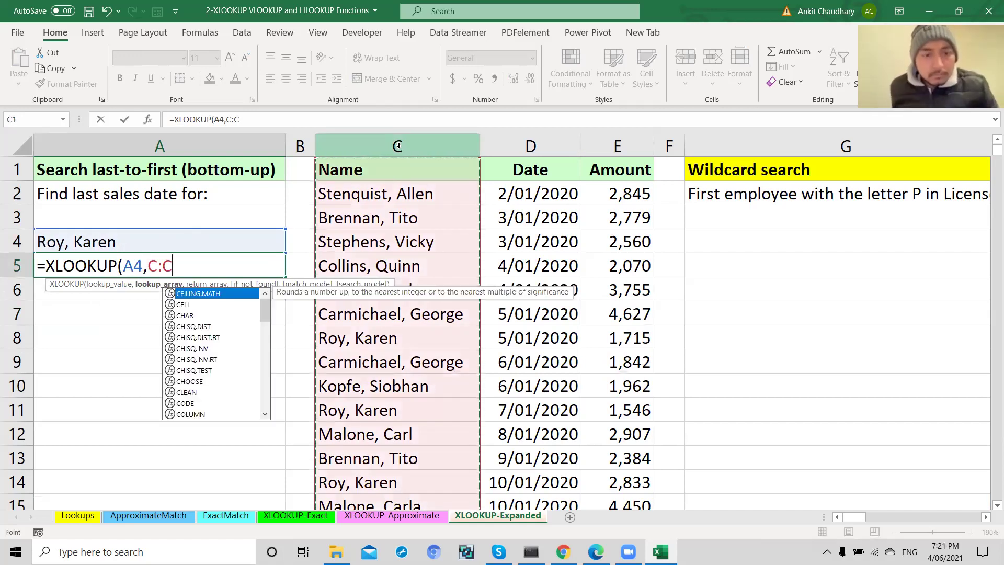
{"action": "type", "text": ","}
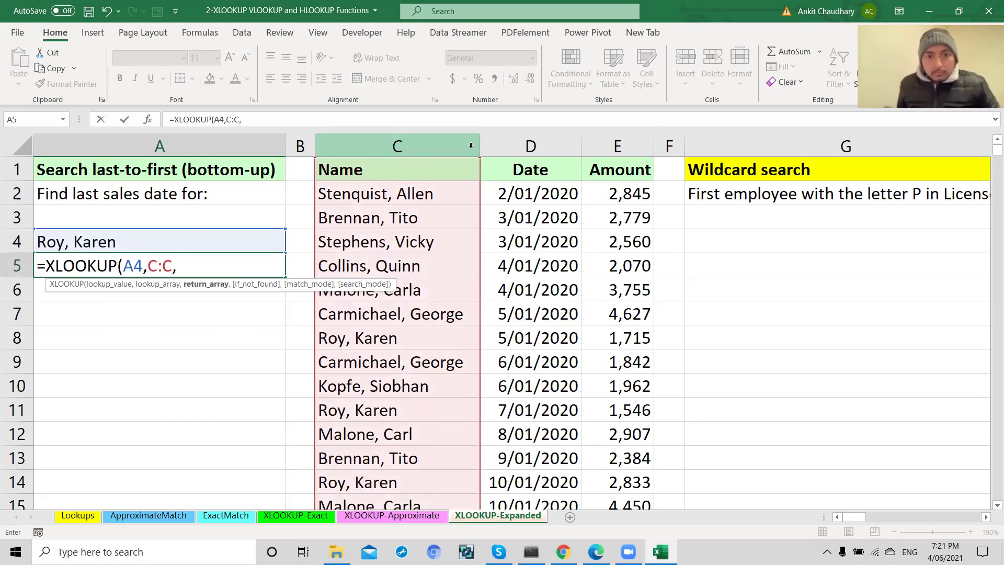
{"action": "left_click", "coordinate": [543, 148]}
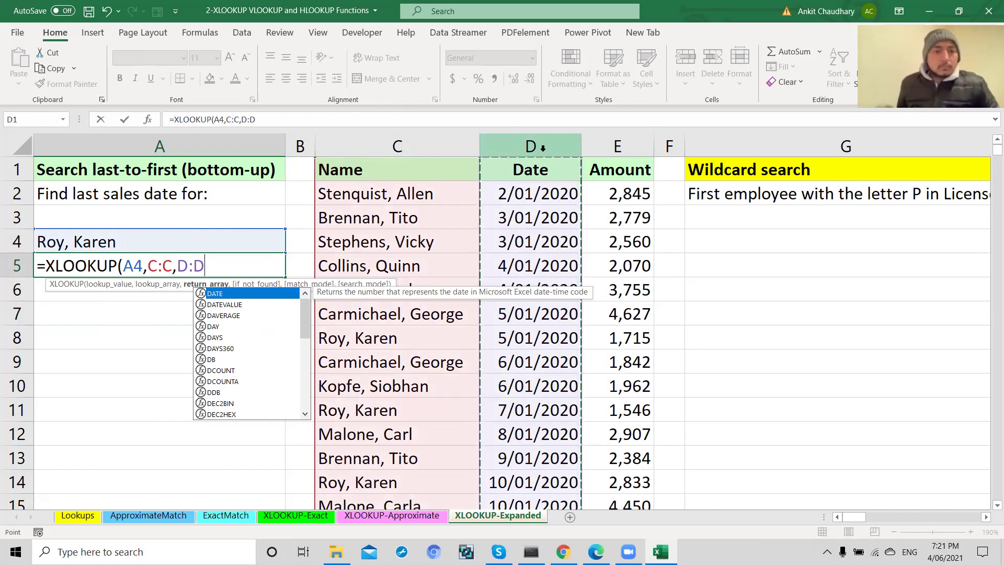
{"action": "type", "text": ","}
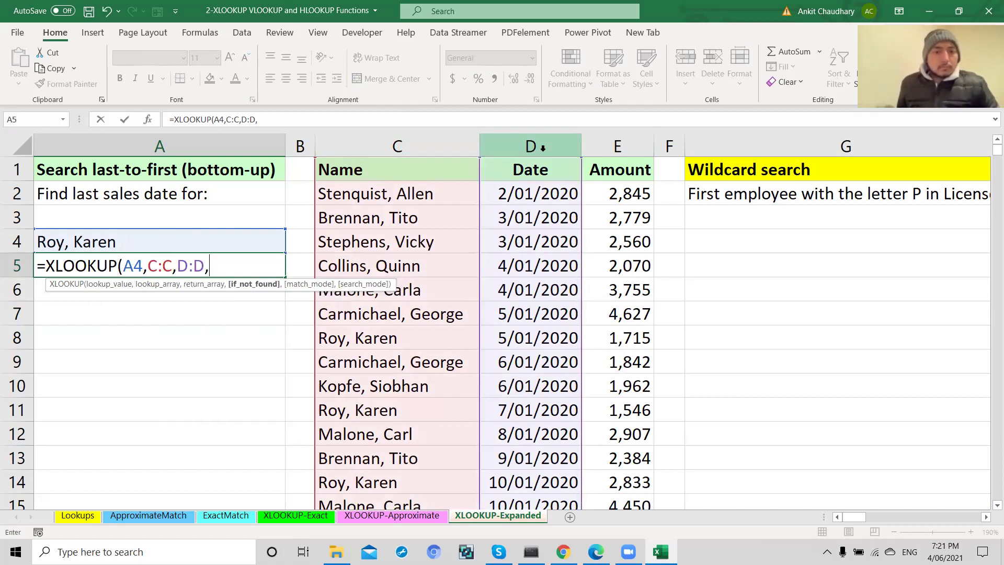
Complete A5's XLOOKUP with "Not Found" as the if-not-found text, match mode 0 and last-to-first search mode -1
{"action": "type", "text": "\"Not FOu"}
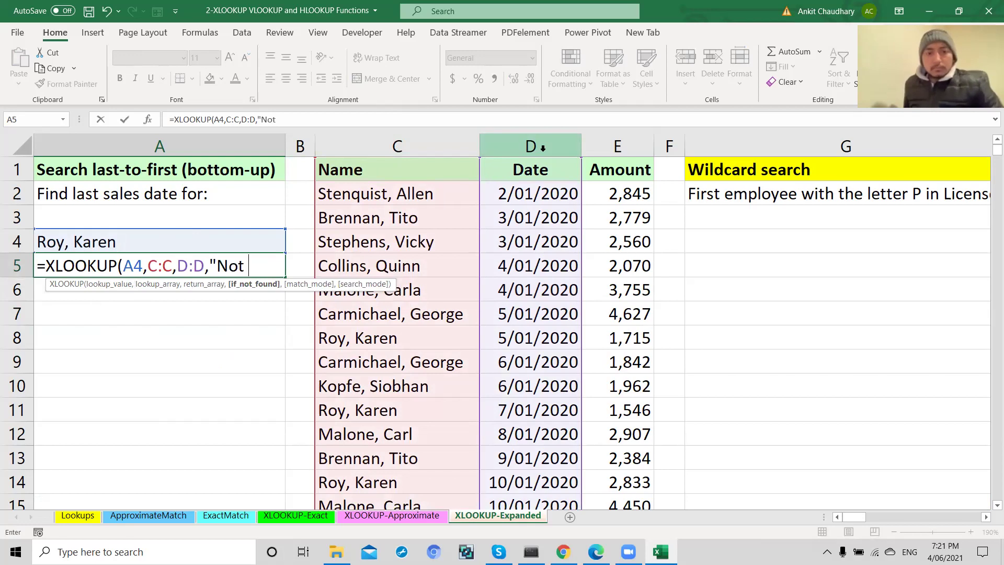
{"action": "key", "text": "BackSpace"}
{"action": "key", "text": "BackSpace"}
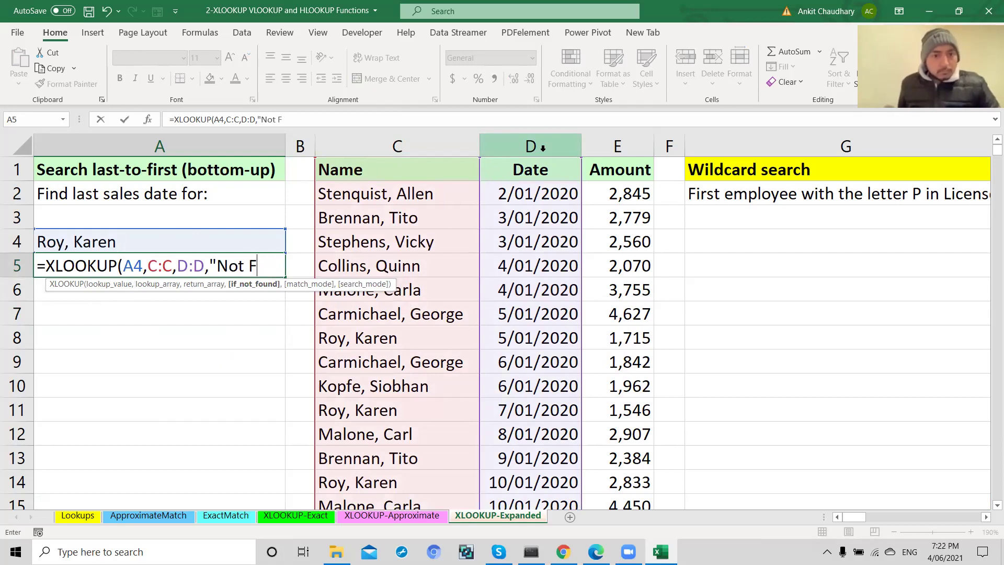
{"action": "type", "text": "ound\""}
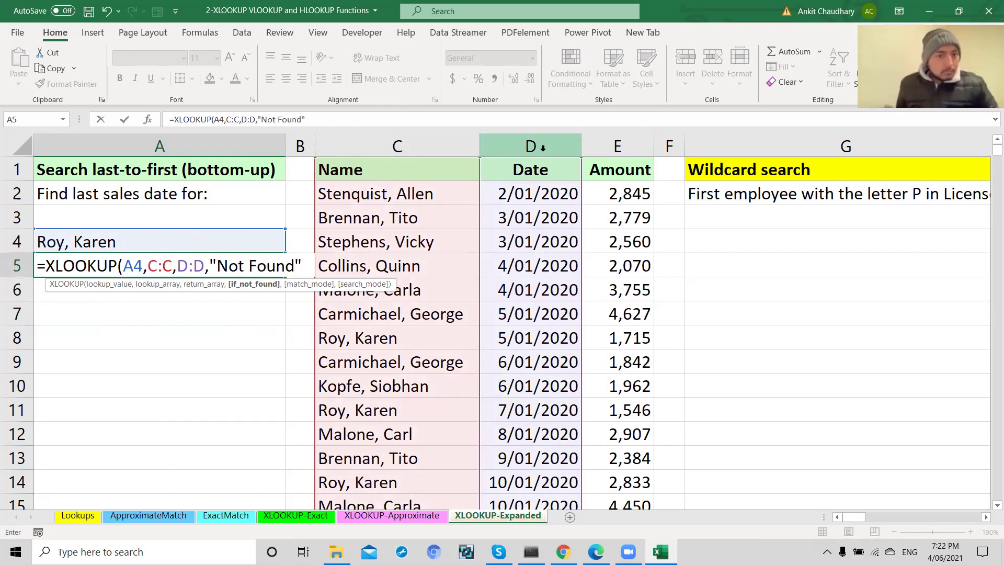
{"action": "type", "text": ",0"}
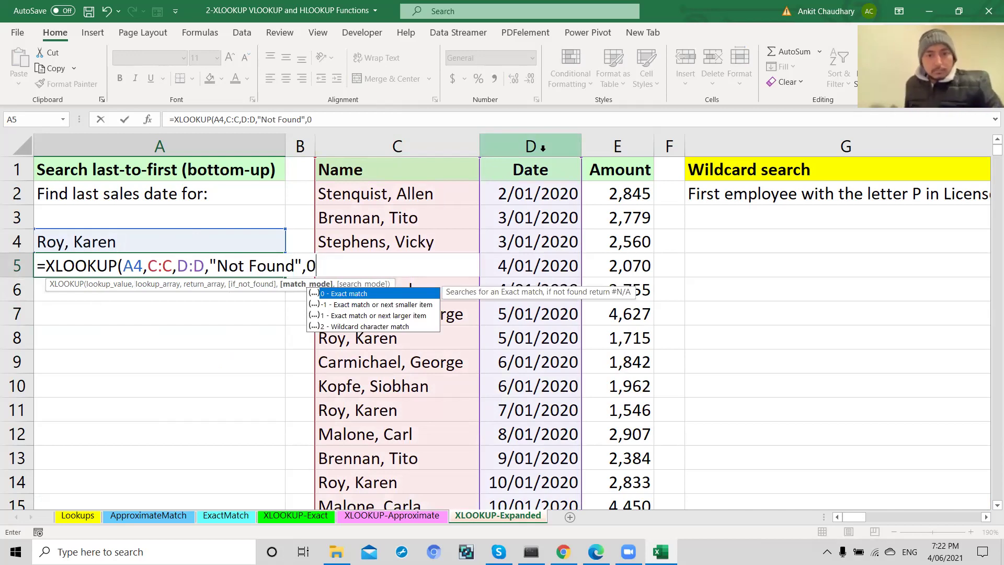
{"action": "type", "text": ","}
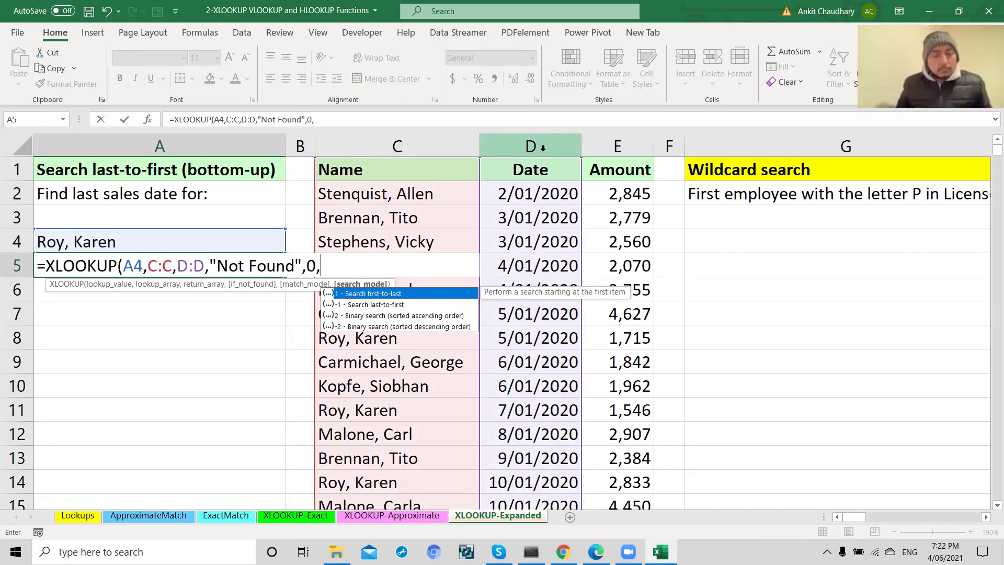
{"action": "type", "text": "-1"}
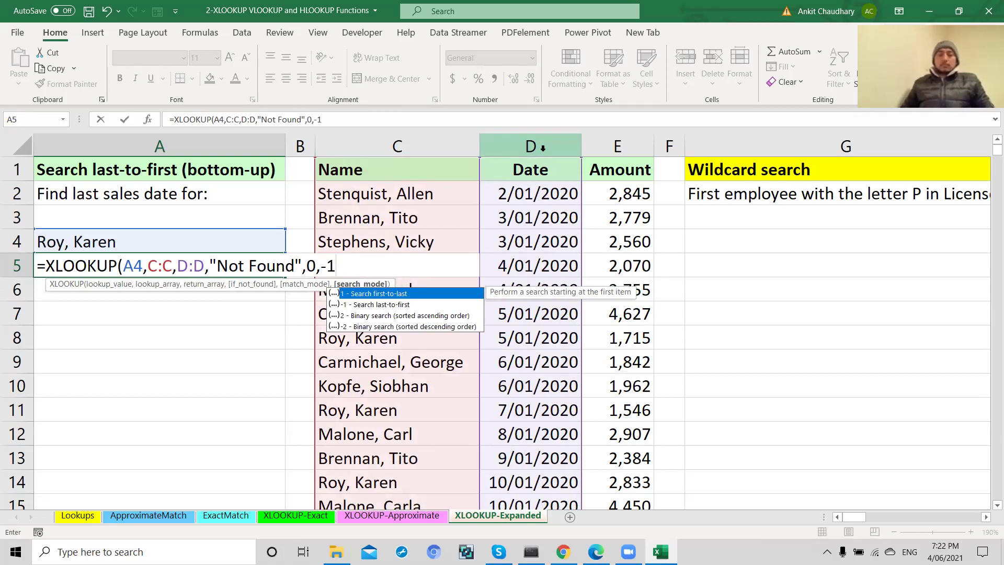
{"action": "type", "text": ")"}
{"action": "key", "text": "Return"}
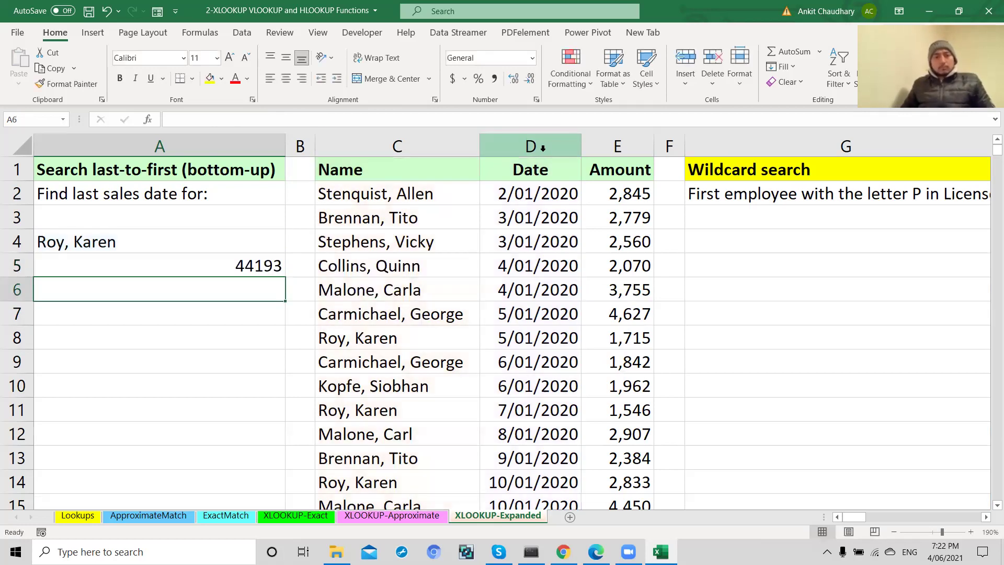
Format the lookup result in A5 as Short Date and compare it with the name in A4
{"action": "left_click", "coordinate": [264, 259]}
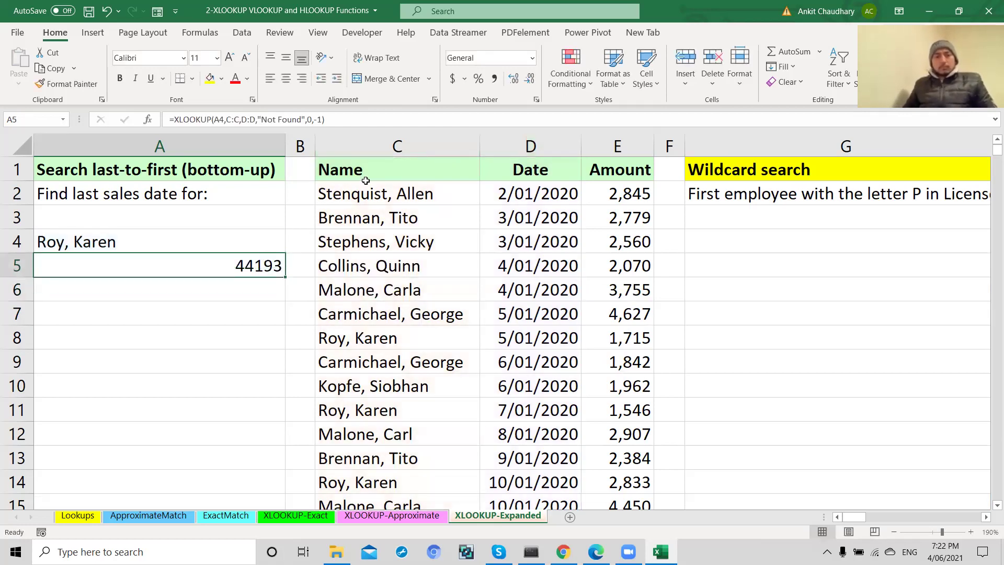
{"action": "left_click", "coordinate": [532, 59]}
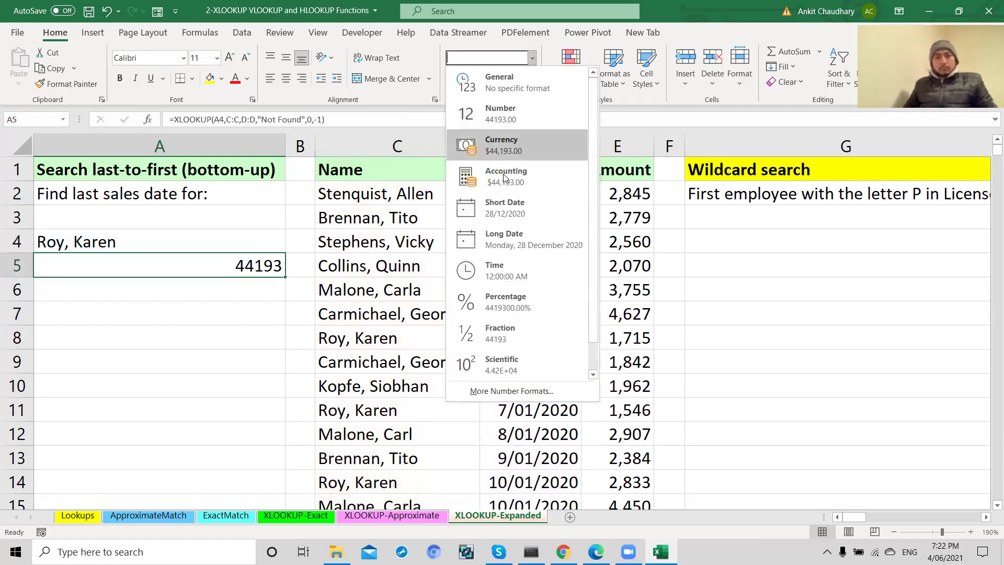
{"action": "left_click", "coordinate": [501, 208]}
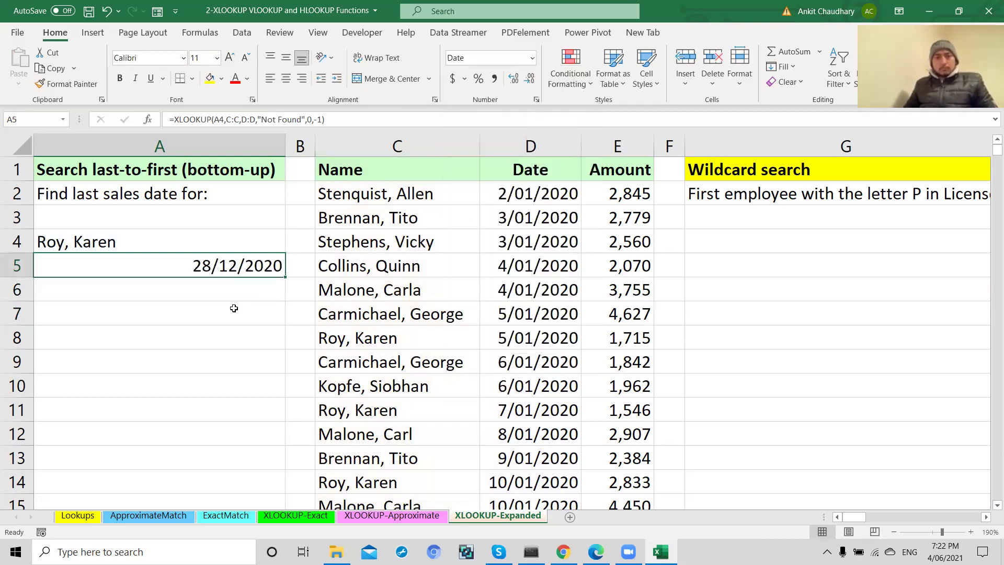
{"action": "left_click", "coordinate": [134, 244]}
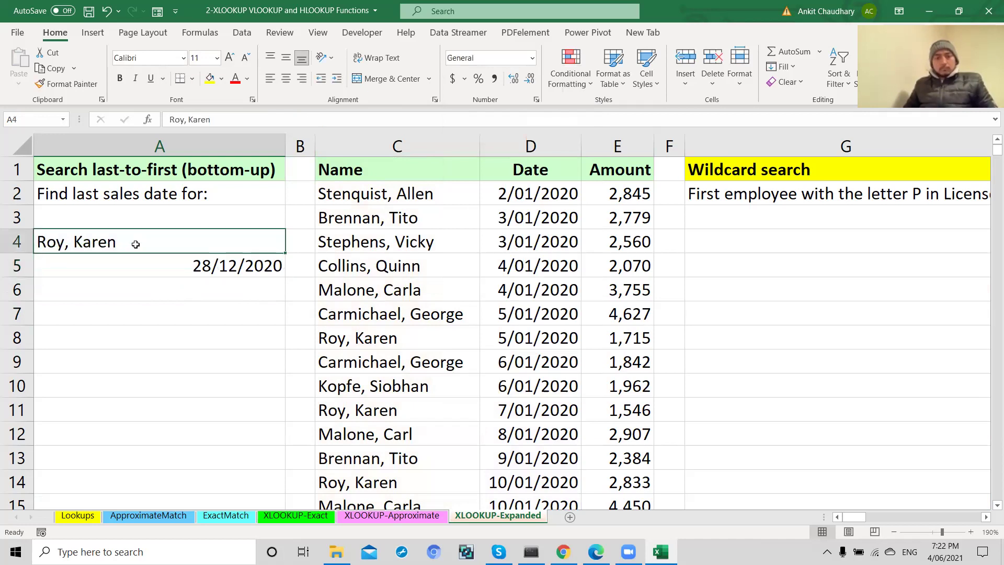
{"action": "left_click", "coordinate": [188, 270]}
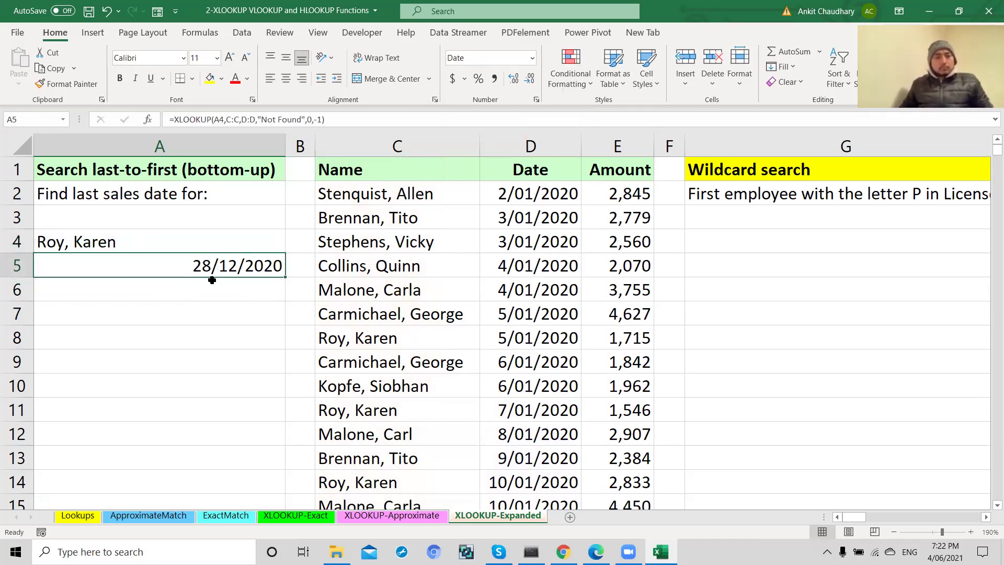
Search the sheet for the name copied from A4, stepping through its occurrences in the Name column to check their dates
{"action": "left_click", "coordinate": [156, 241]}
{"action": "key", "text": "ctrl+c"}
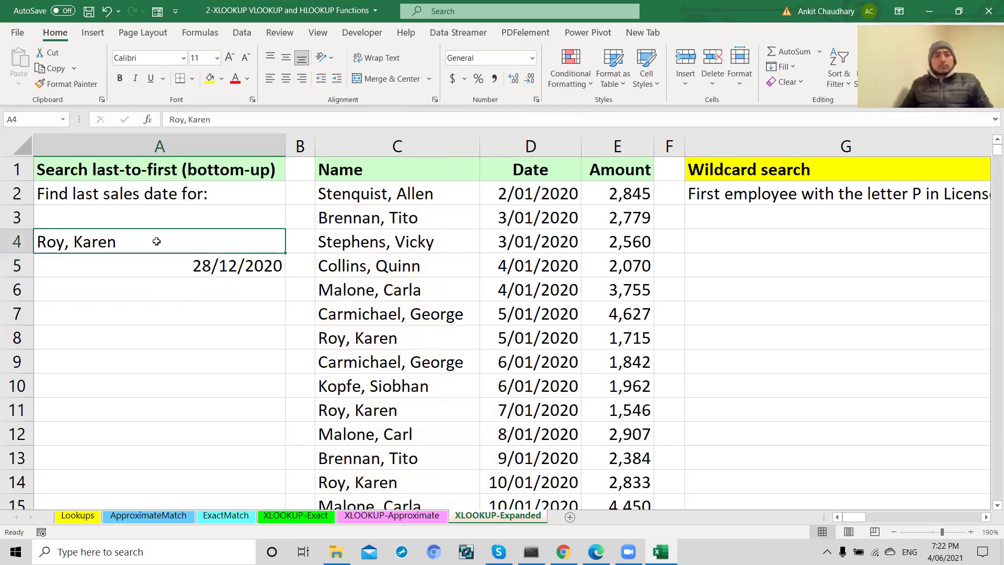
{"action": "left_click", "coordinate": [374, 338]}
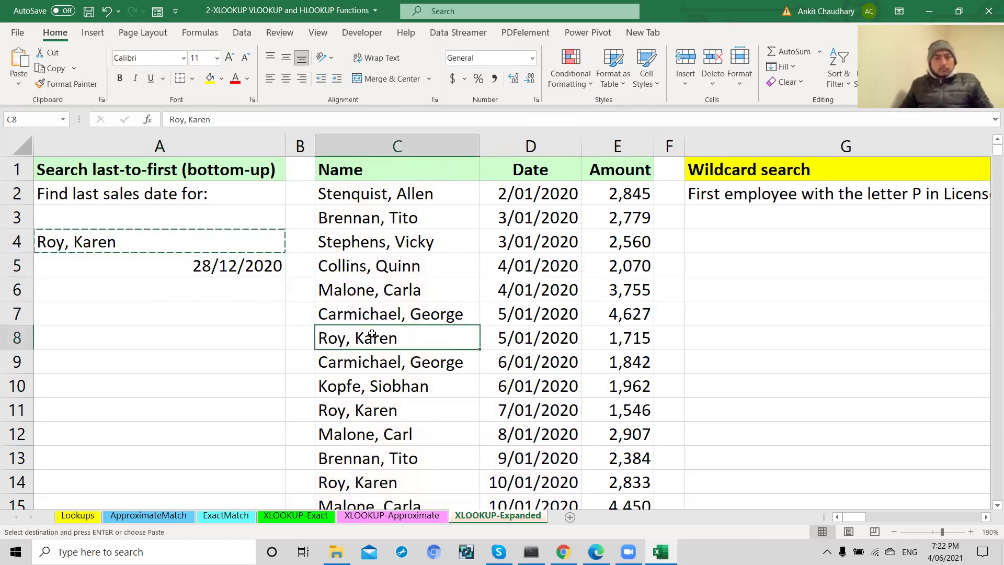
{"action": "key", "text": "ctrl+f"}
{"action": "left_click", "coordinate": [373, 336]}
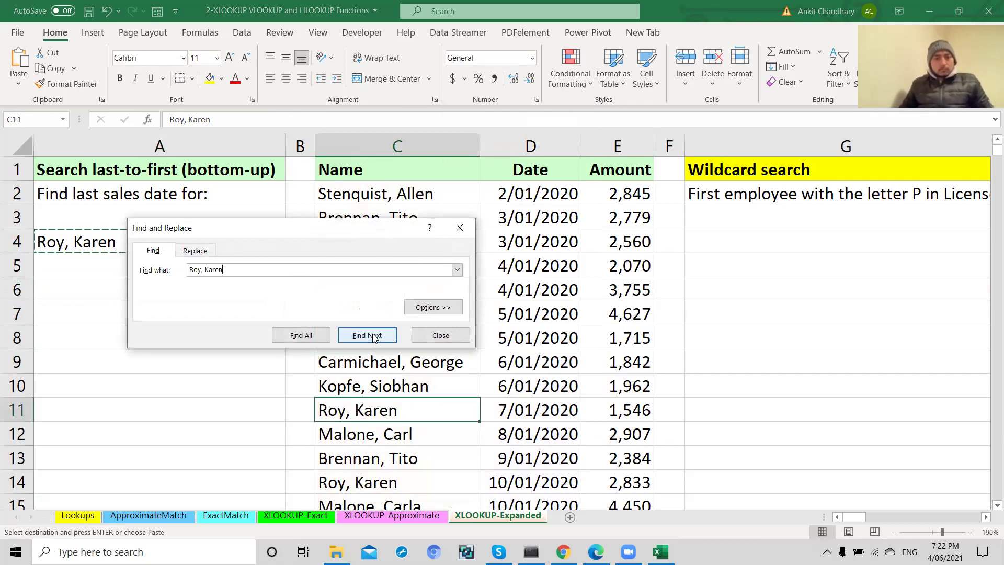
{"action": "left_click", "coordinate": [373, 336]}
{"action": "left_click", "coordinate": [373, 336]}
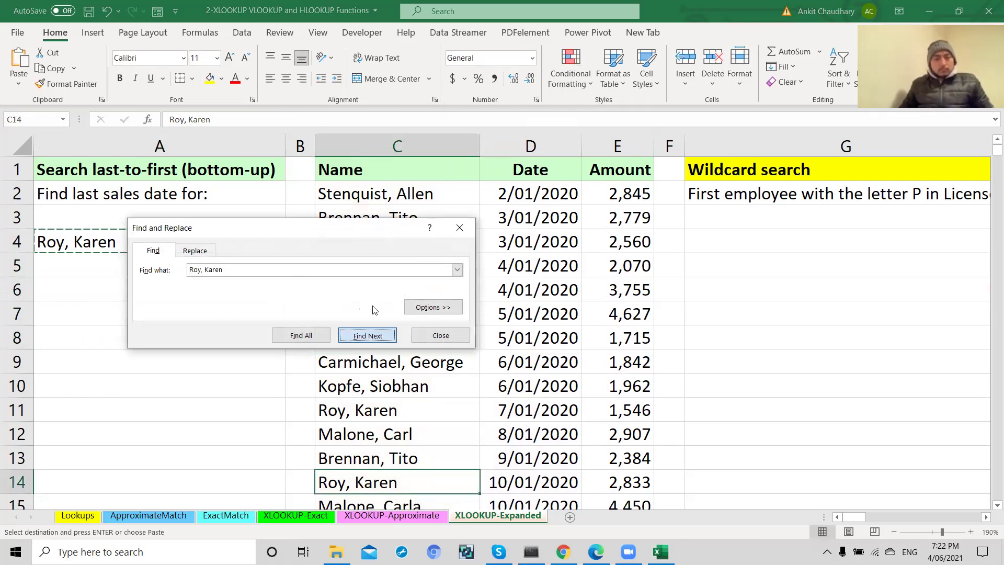
{"action": "left_click", "coordinate": [373, 309]}
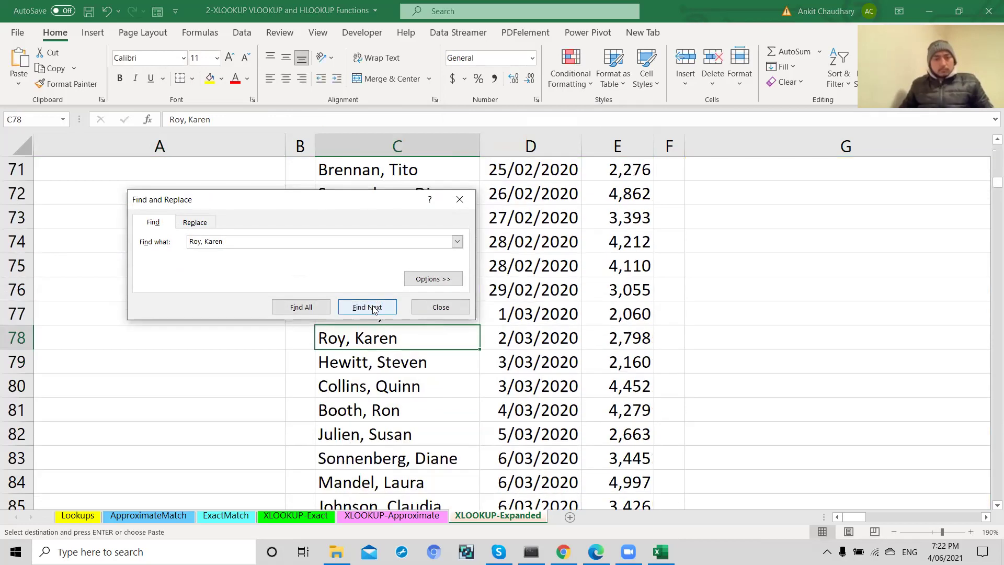
{"action": "left_click", "coordinate": [375, 308]}
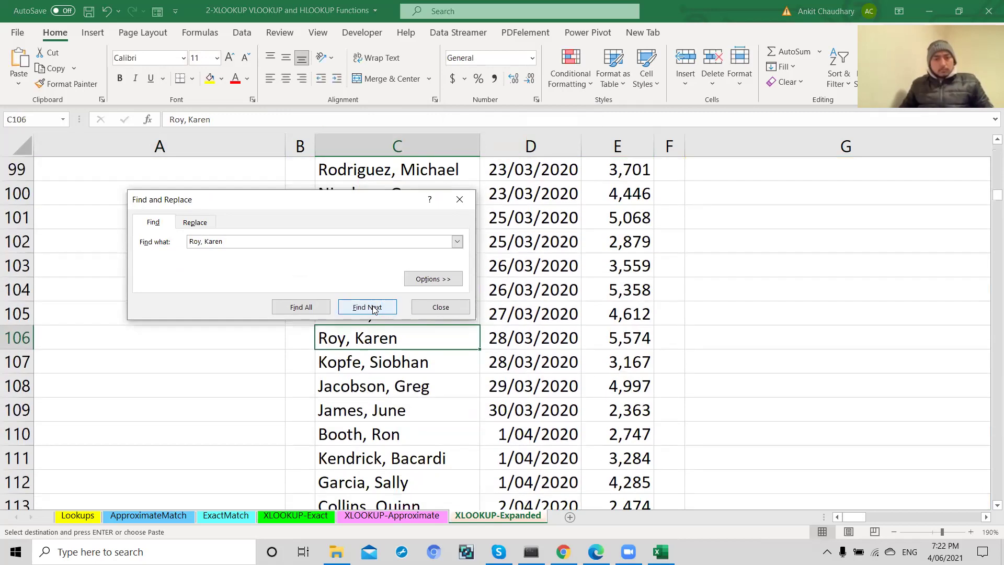
{"action": "left_click", "coordinate": [374, 309]}
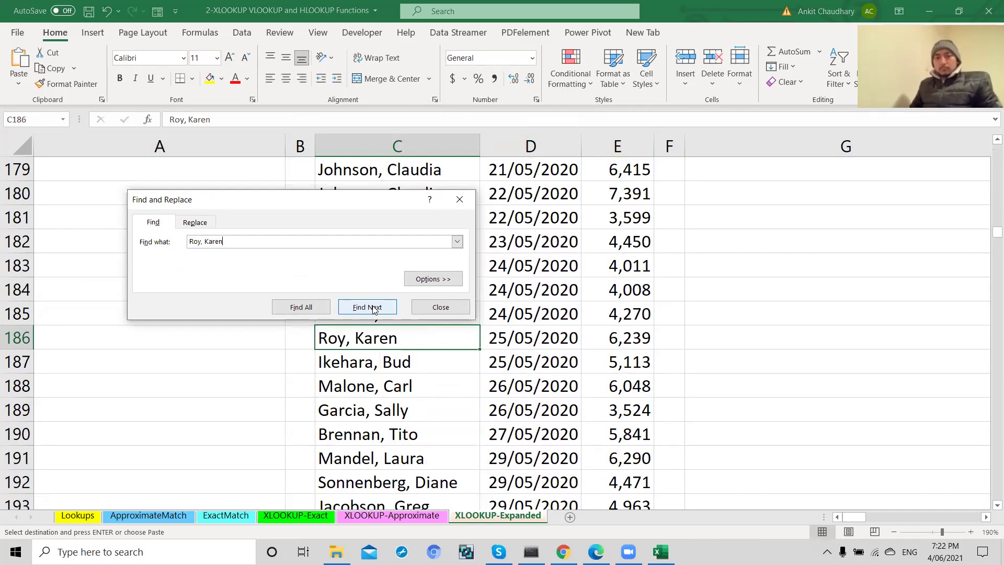
{"action": "left_click", "coordinate": [374, 309]}
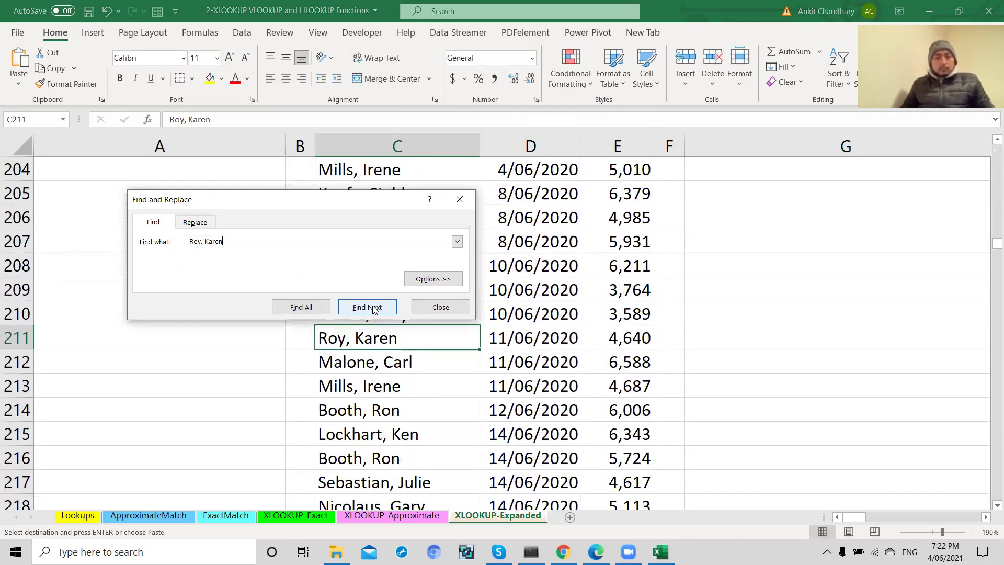
{"action": "left_click", "coordinate": [374, 309]}
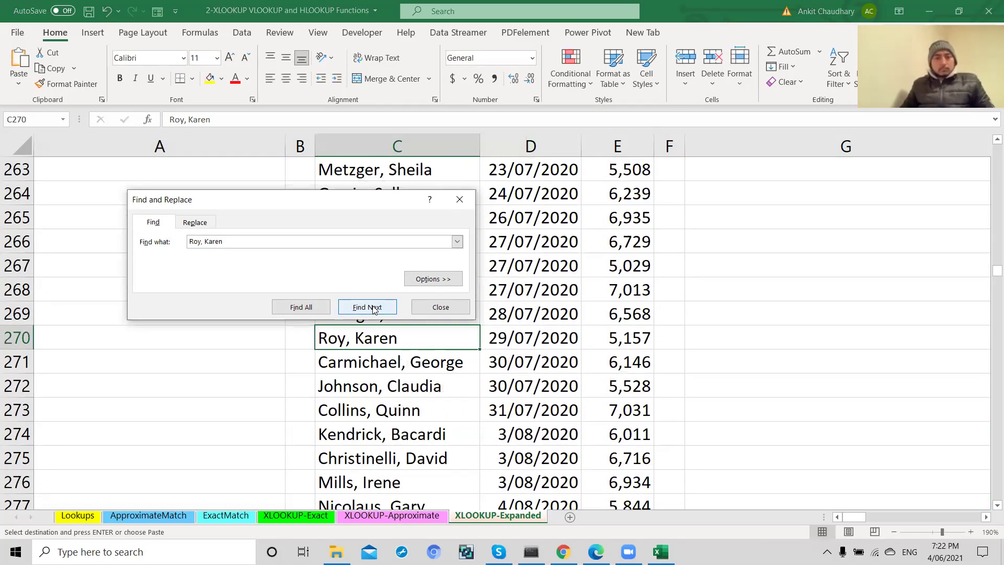
{"action": "left_click", "coordinate": [374, 309]}
{"action": "left_click", "coordinate": [375, 308]}
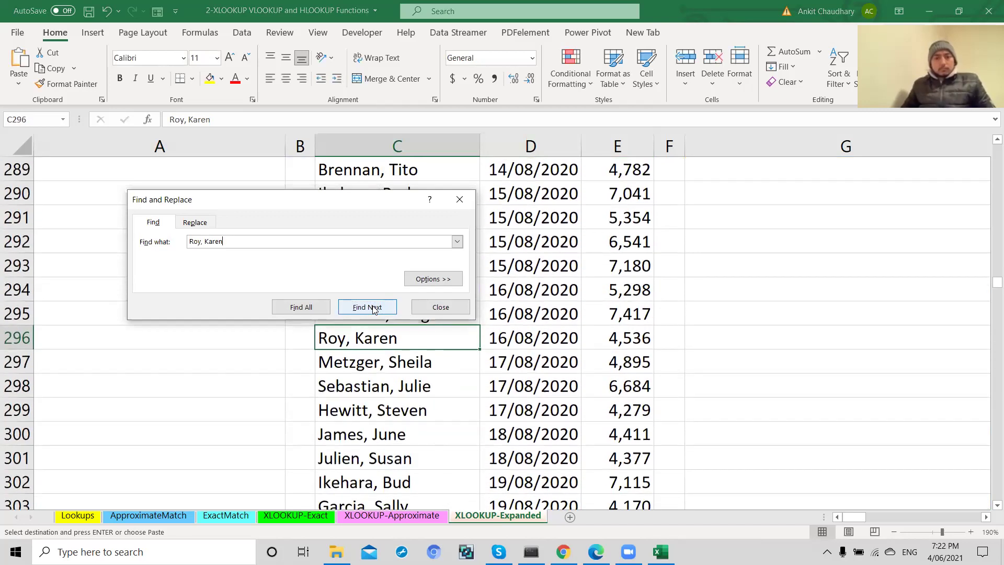
{"action": "left_click", "coordinate": [374, 309]}
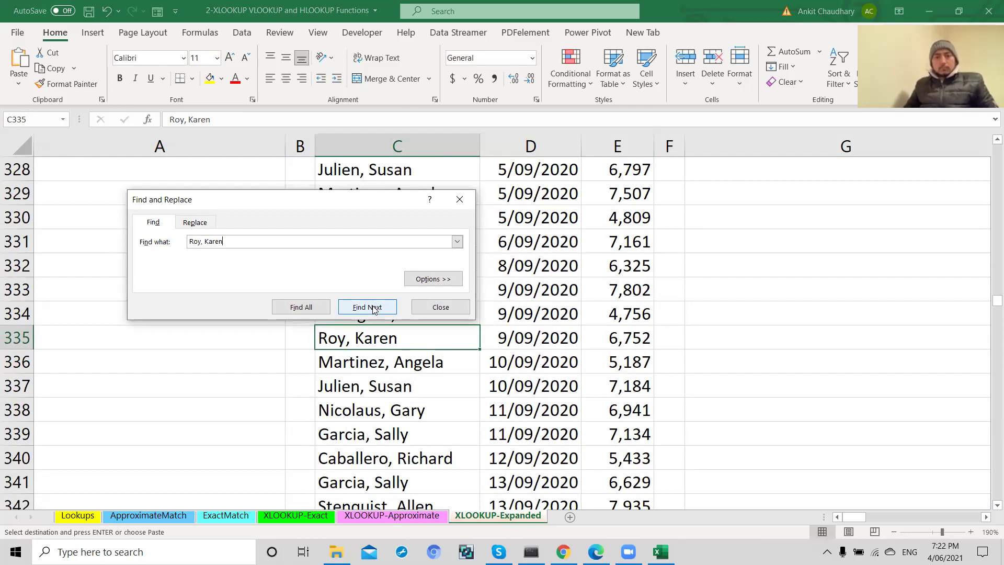
{"action": "left_click", "coordinate": [388, 313]}
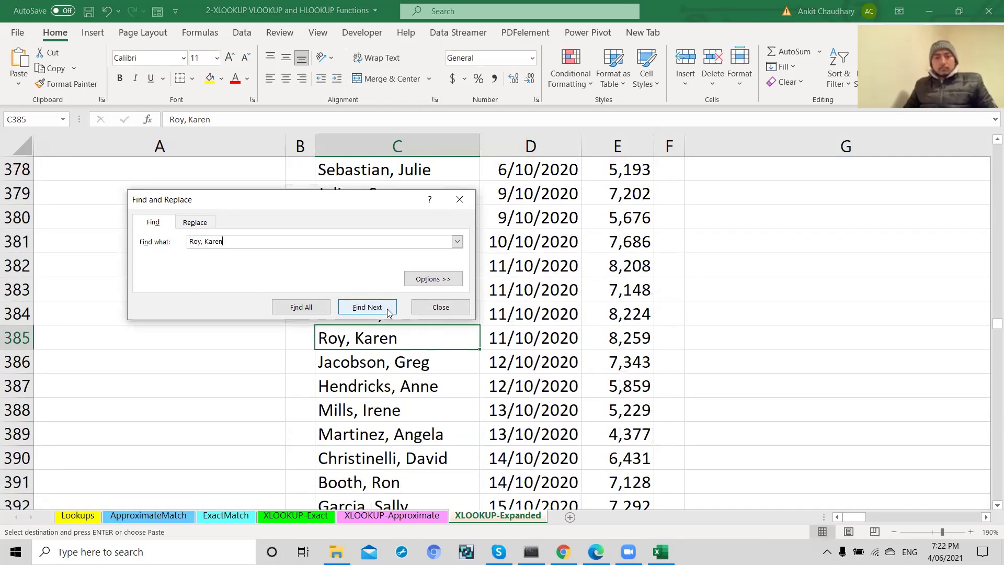
{"action": "left_click", "coordinate": [442, 311]}
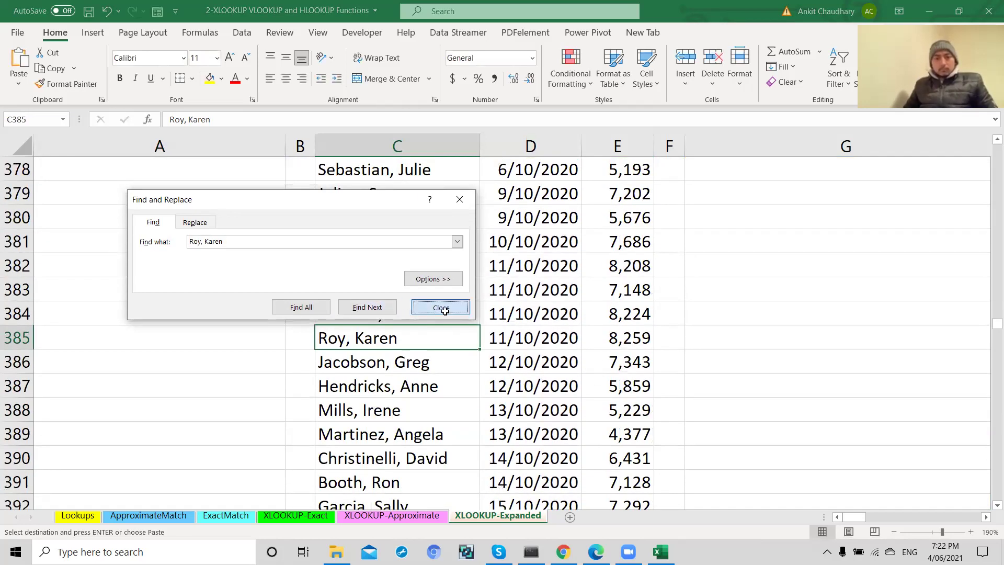
{"action": "scroll", "coordinate": [443, 392], "scroll_direction": "up", "scroll_amount": 20}
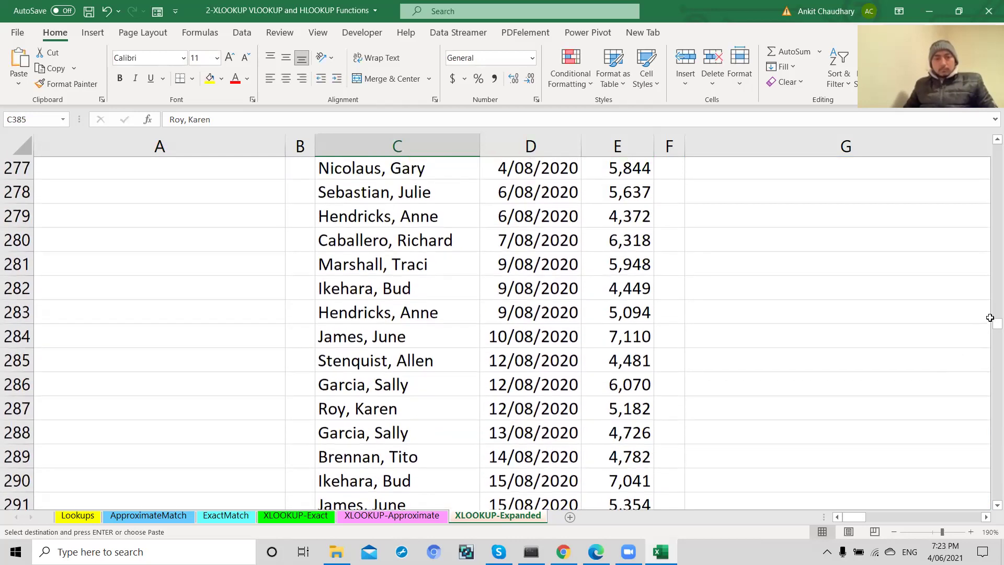
Return from the name's occurrences to A5 and compare its lookup date with the dates in the sales list
{"action": "scroll", "coordinate": [988, 328], "scroll_direction": "down", "scroll_amount": 5}
{"action": "left_click_drag", "start_coordinate": [987, 282], "coordinate": [988, 143]}
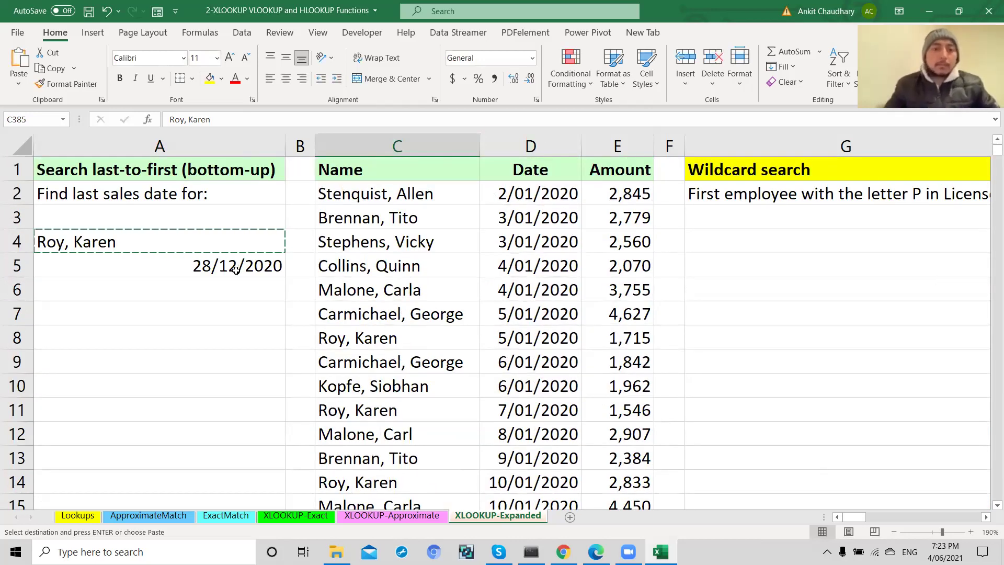
{"action": "key", "text": "Return"}
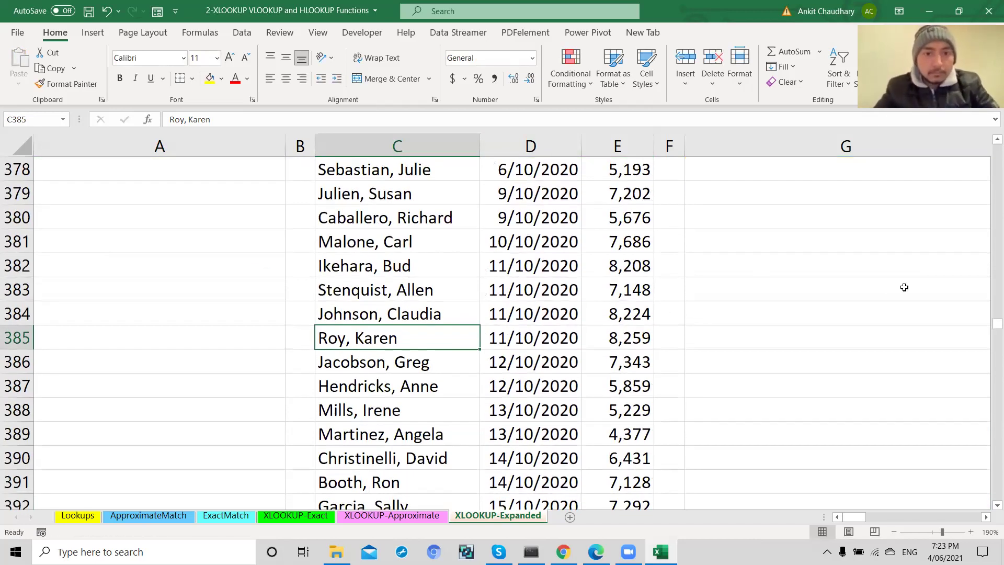
{"action": "left_click_drag", "start_coordinate": [988, 328], "coordinate": [988, 149]}
{"action": "left_click", "coordinate": [261, 268]}
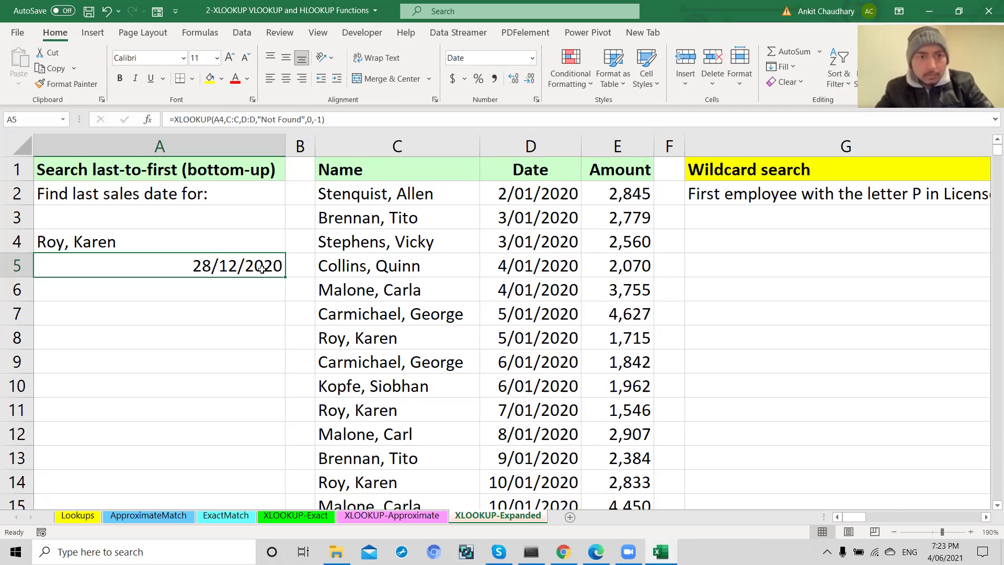
Review the arguments of the XLOOKUP formula in A5 through to its search mode, leaving the formula as it is
{"action": "double_click", "coordinate": [262, 268]}
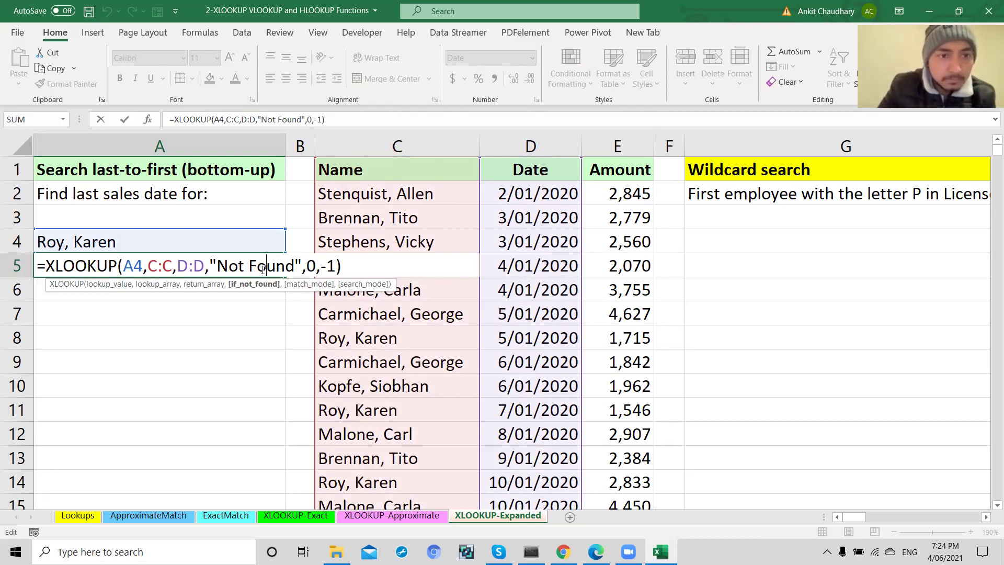
{"action": "key", "text": "Right"}
{"action": "key", "text": "Right"}
{"action": "key", "text": "Right"}
{"action": "key", "text": "Right"}
{"action": "key", "text": "Right"}
{"action": "key", "text": "Right"}
{"action": "key", "text": "Right"}
{"action": "key", "text": "Right"}
{"action": "key", "text": "Right"}
{"action": "key", "text": "Right"}
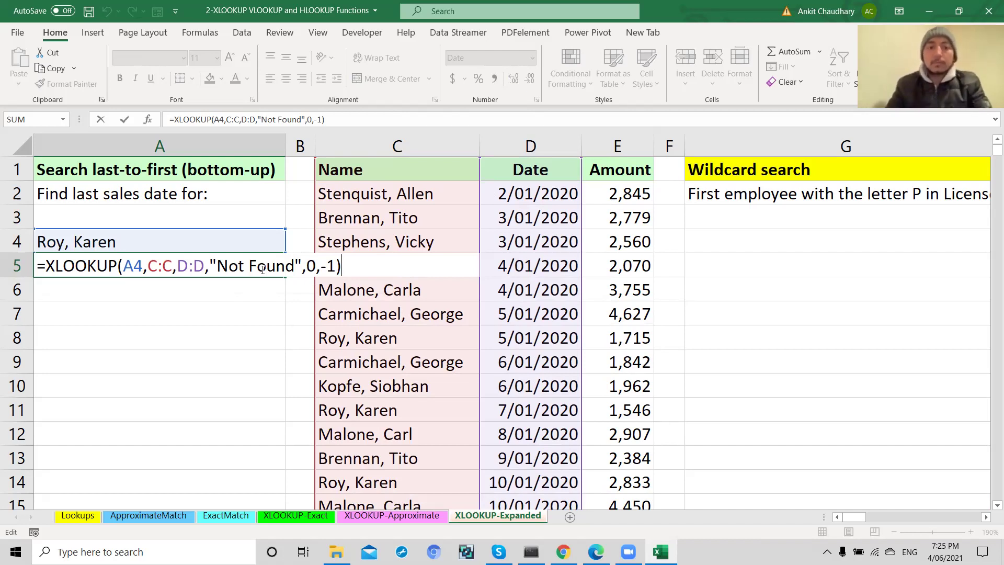
{"action": "key", "text": "Return"}
Examine the Employee Name, Department, Hire Date and License column headings beside the Wildcard search section
{"action": "scroll", "coordinate": [679, 281], "scroll_direction": "right", "scroll_amount": 6}
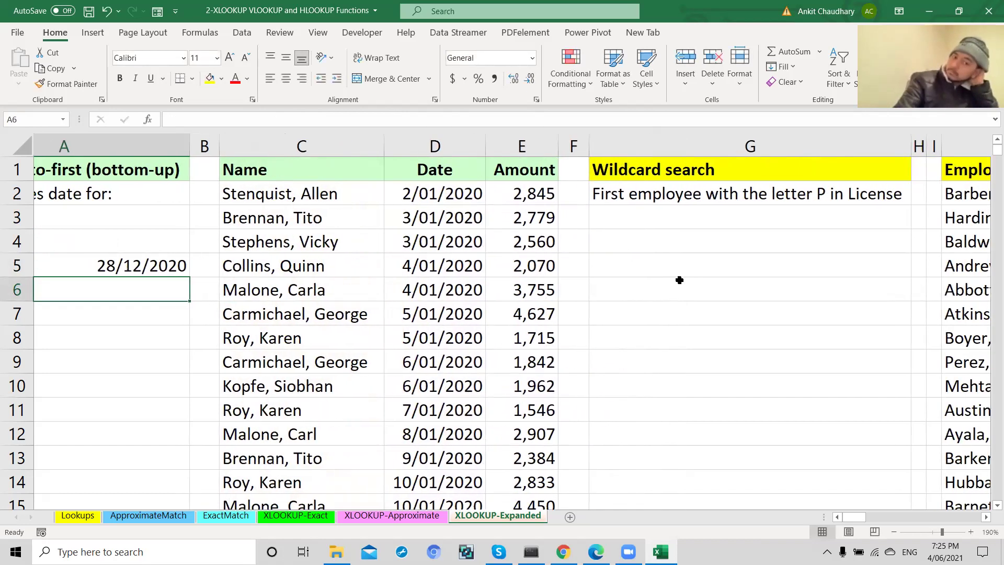
{"action": "scroll", "coordinate": [679, 281], "scroll_direction": "left", "scroll_amount": 2}
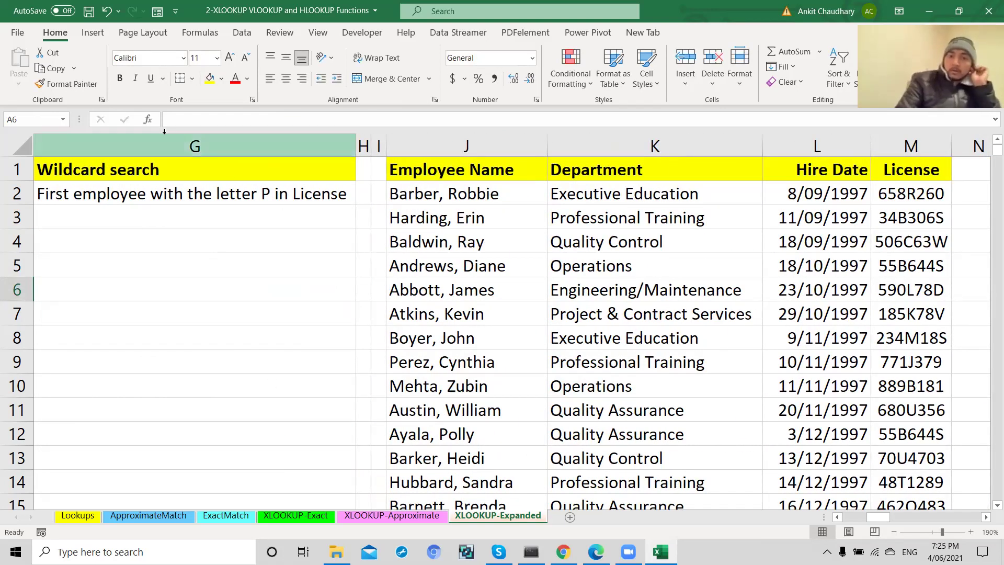
{"action": "left_click", "coordinate": [508, 172]}
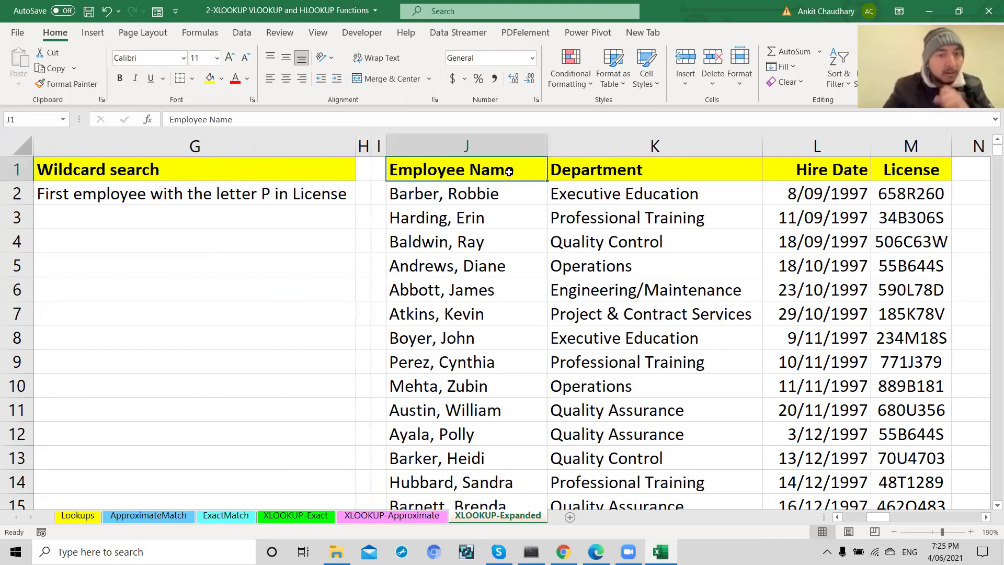
{"action": "left_click", "coordinate": [607, 176]}
{"action": "left_click", "coordinate": [792, 177]}
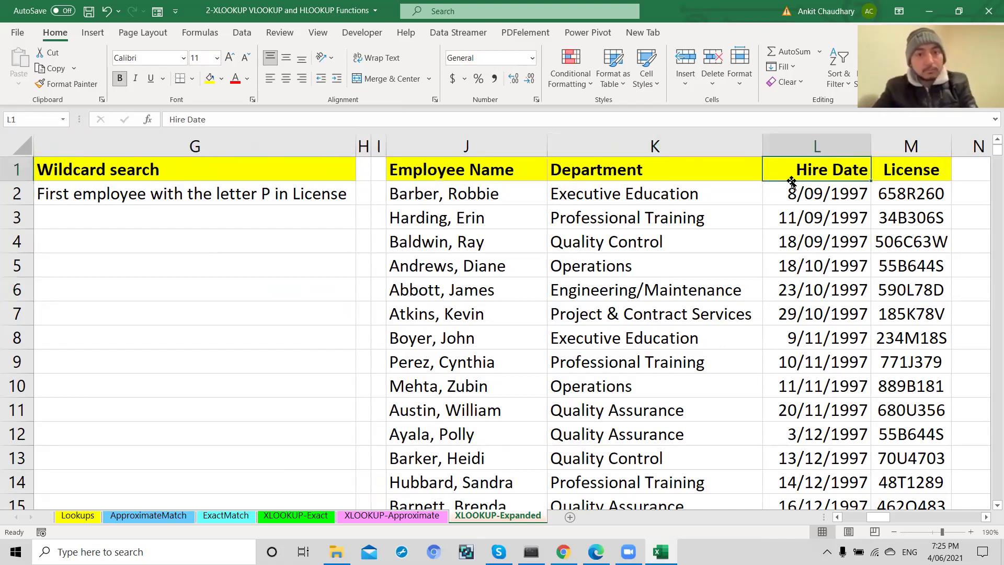
{"action": "left_click", "coordinate": [893, 171]}
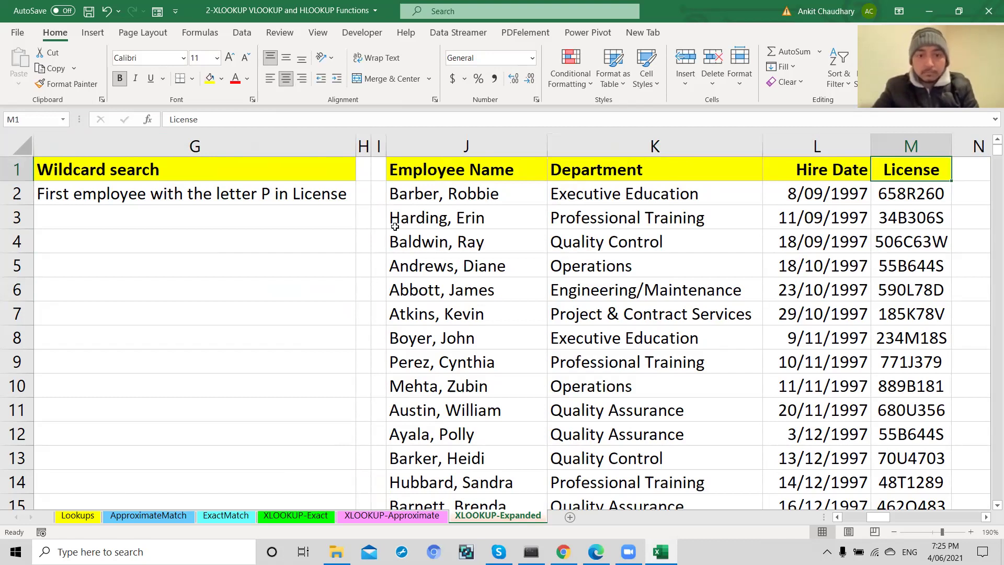
Read the wildcard search task in G2 and inspect the first codes in the License column for their letters
{"action": "left_click", "coordinate": [76, 191]}
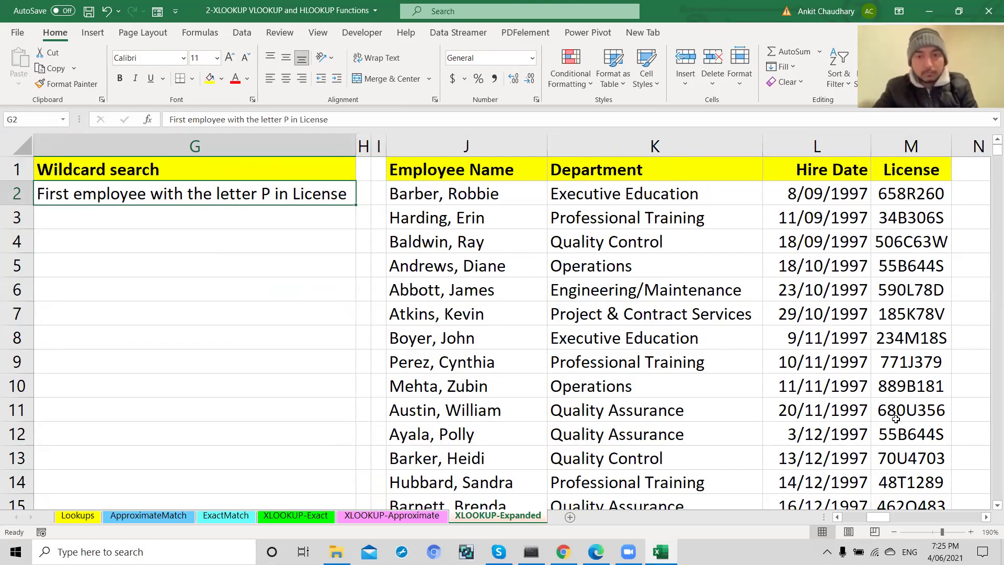
{"action": "left_click", "coordinate": [189, 173]}
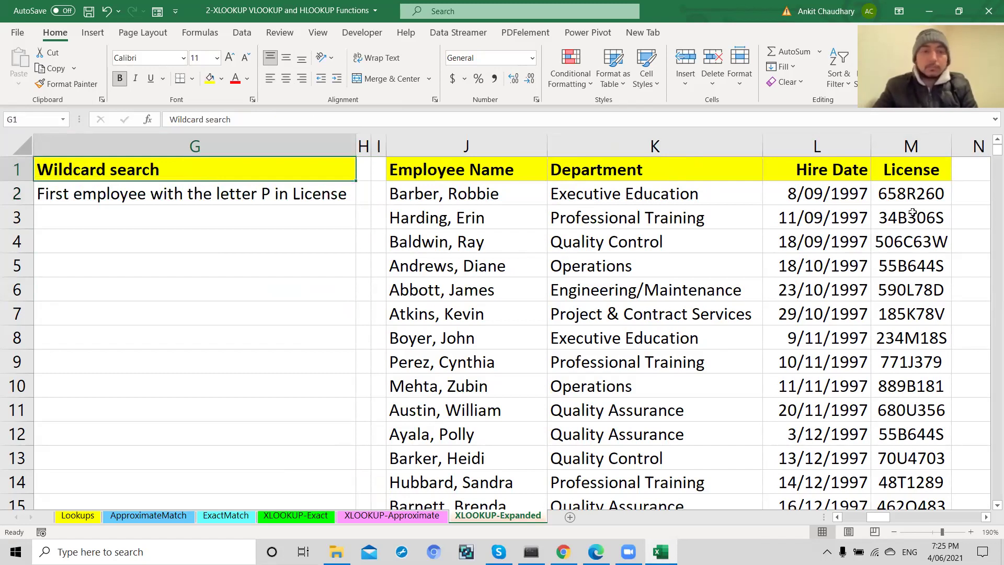
{"action": "left_click_drag", "start_coordinate": [914, 196], "coordinate": [914, 367]}
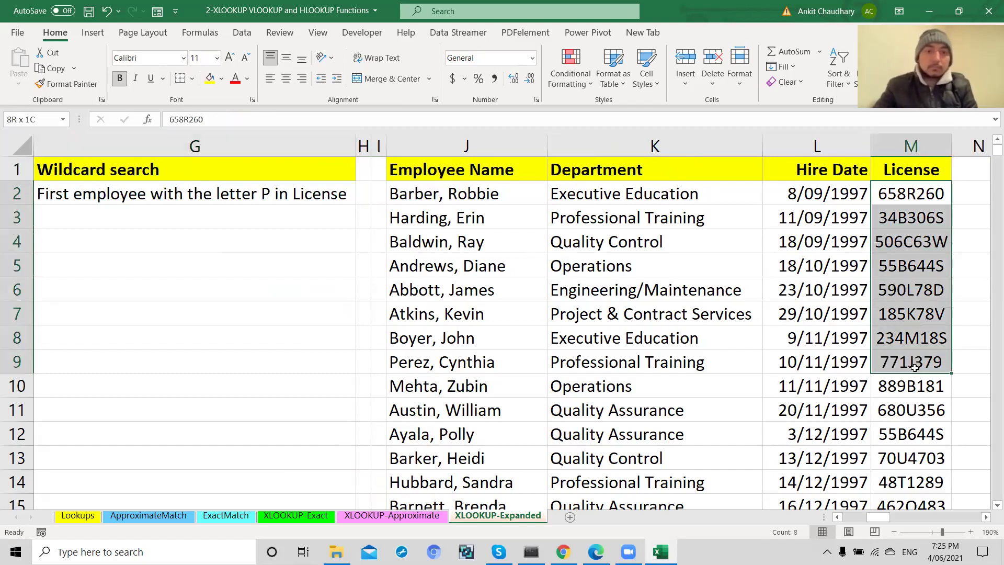
{"action": "left_click", "coordinate": [913, 199]}
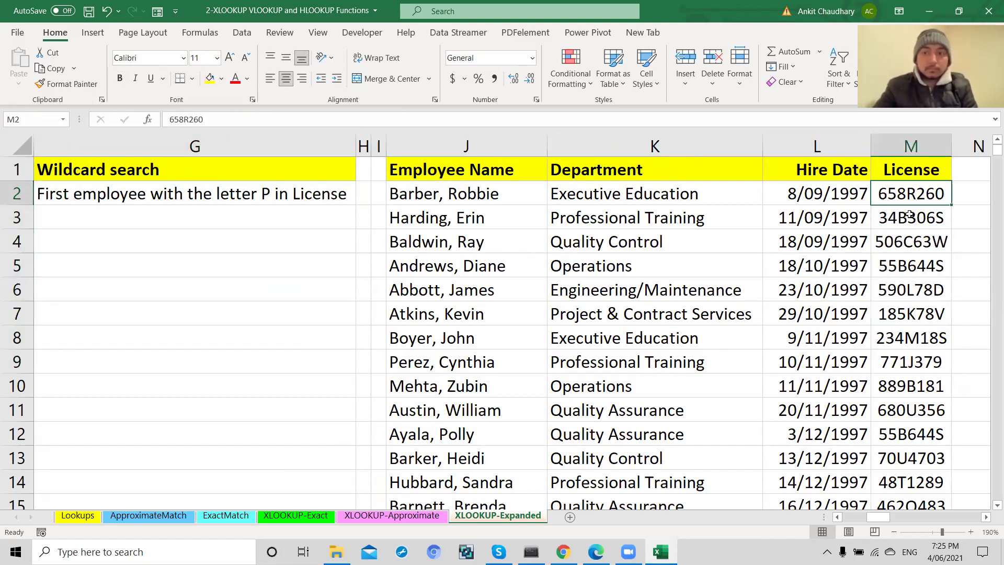
{"action": "left_click", "coordinate": [909, 219]}
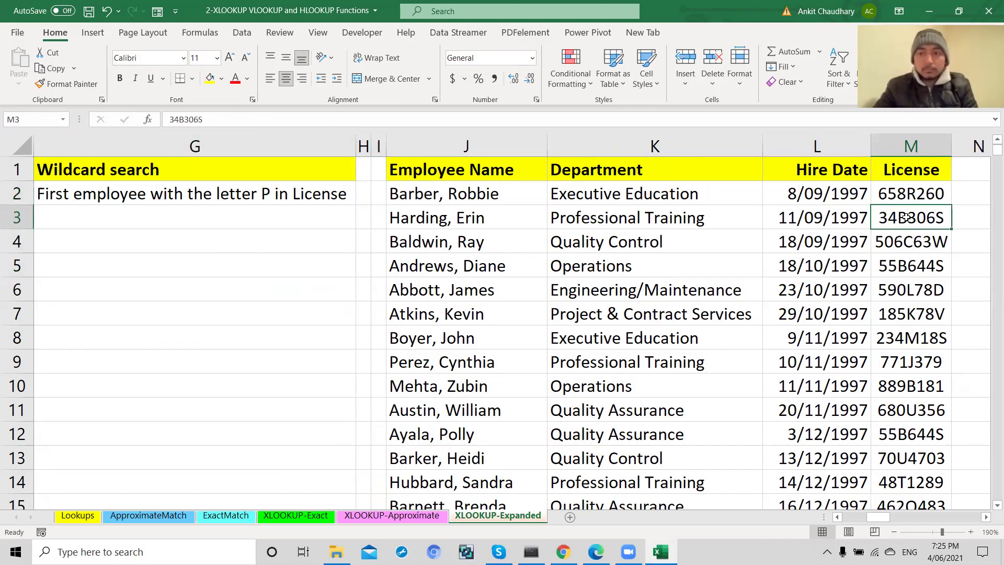
{"action": "left_click", "coordinate": [905, 245]}
{"action": "left_click", "coordinate": [904, 265]}
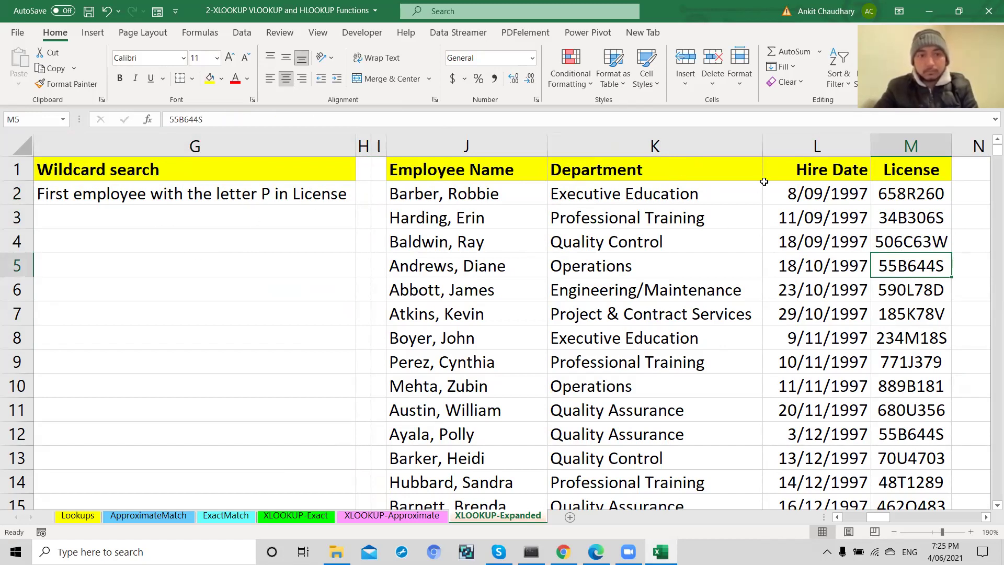
Start an XLOOKUP formula in G4 with the wildcard text "*P*" as the lookup value
{"action": "double_click", "coordinate": [222, 240]}
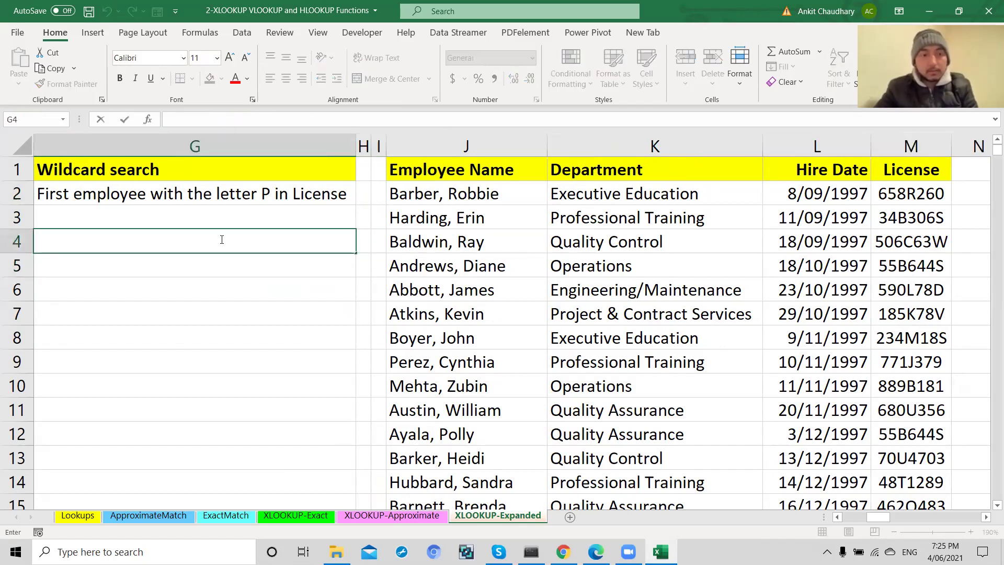
{"action": "type", "text": "=xl"}
{"action": "key", "text": "Tab"}
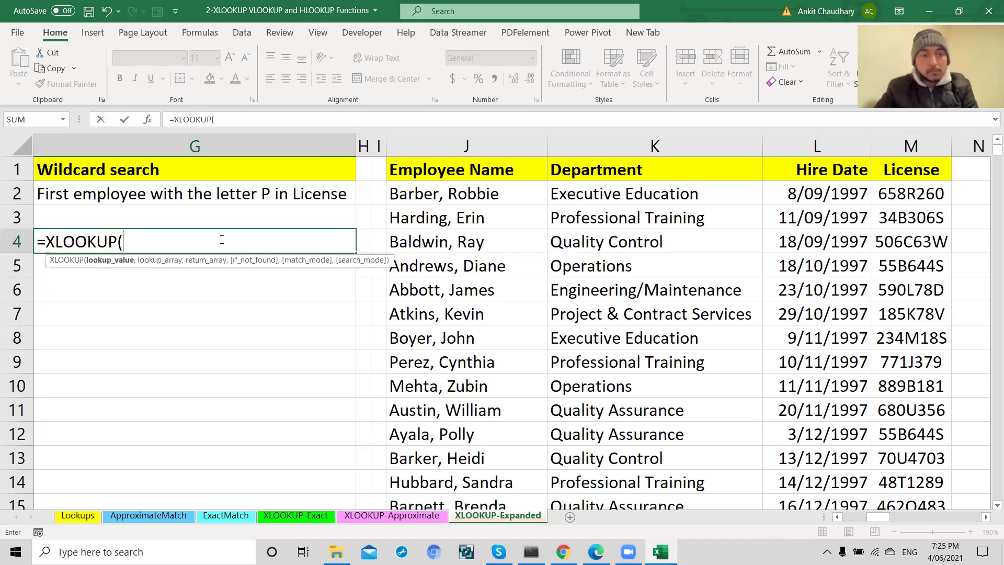
{"action": "type", "text": "\""}
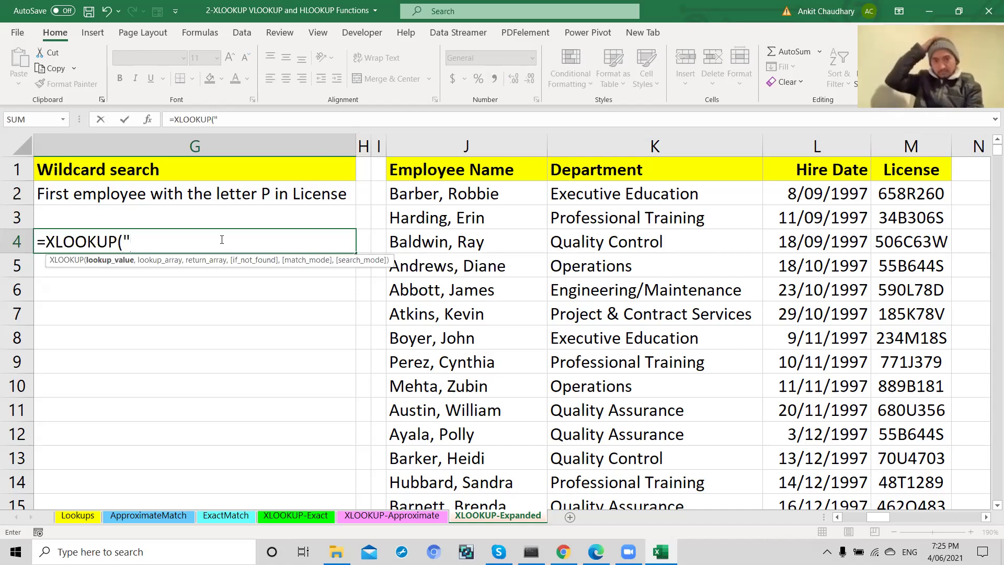
{"action": "type", "text": "*"}
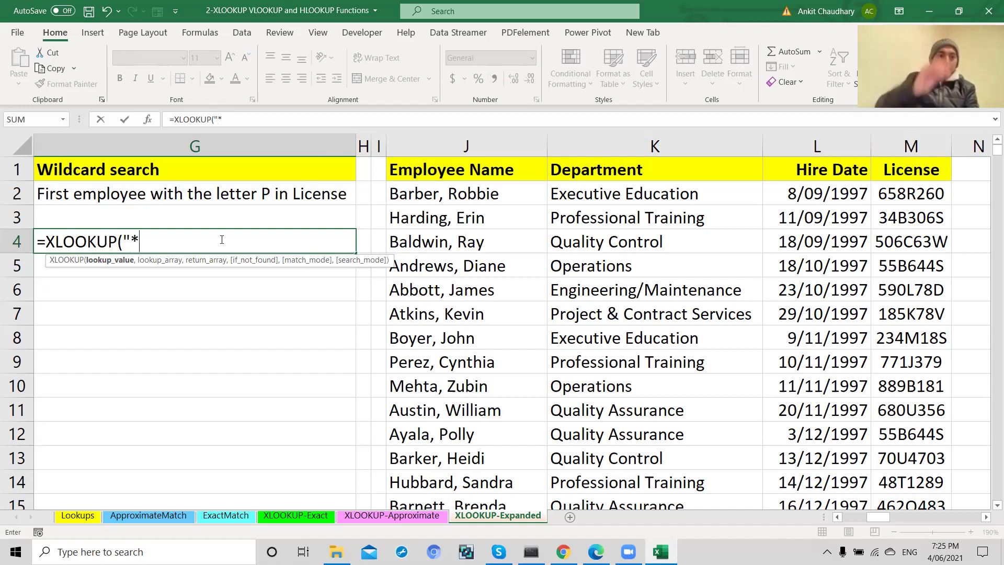
{"action": "type", "text": "P"}
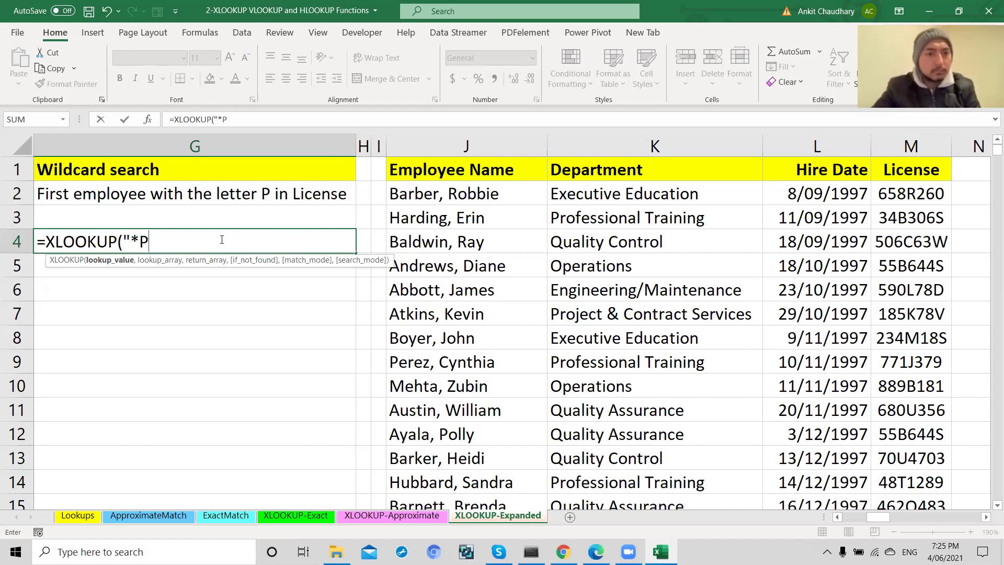
{"action": "type", "text": "*\""}
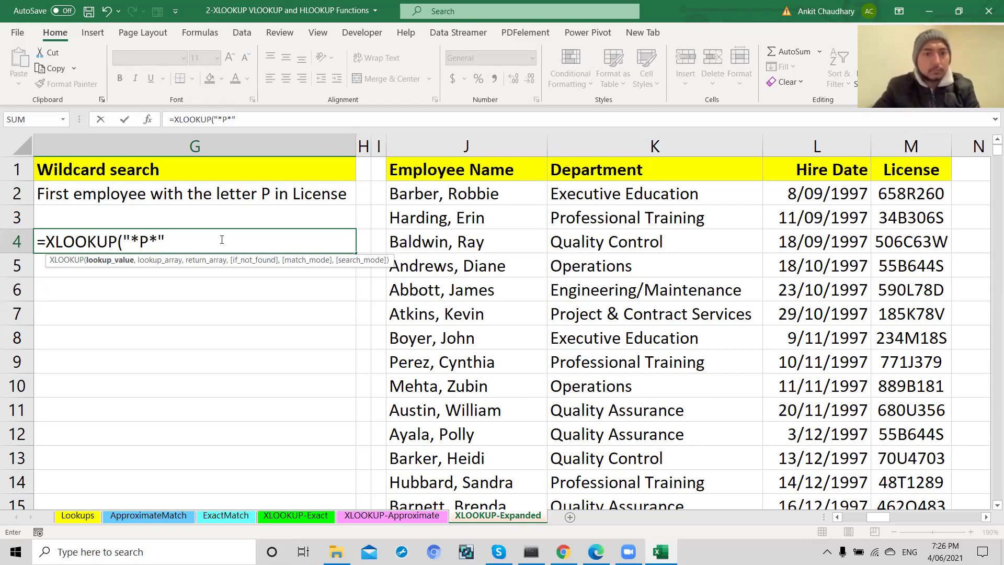
{"action": "type", "text": ","}
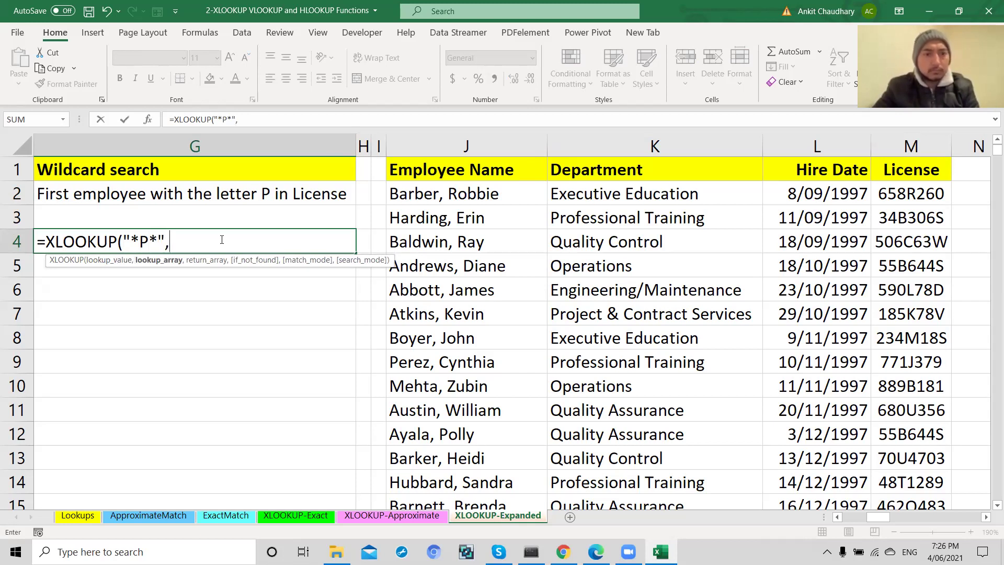
Set G4's lookup array to the License column M:M and its return array to the Employee Name column J:J
{"action": "left_click", "coordinate": [898, 143]}
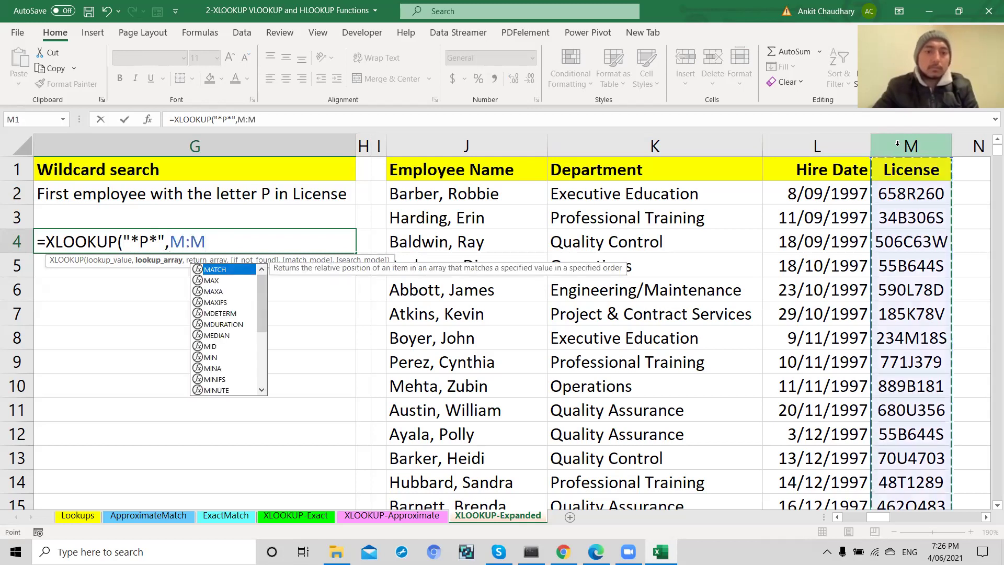
{"action": "type", "text": ","}
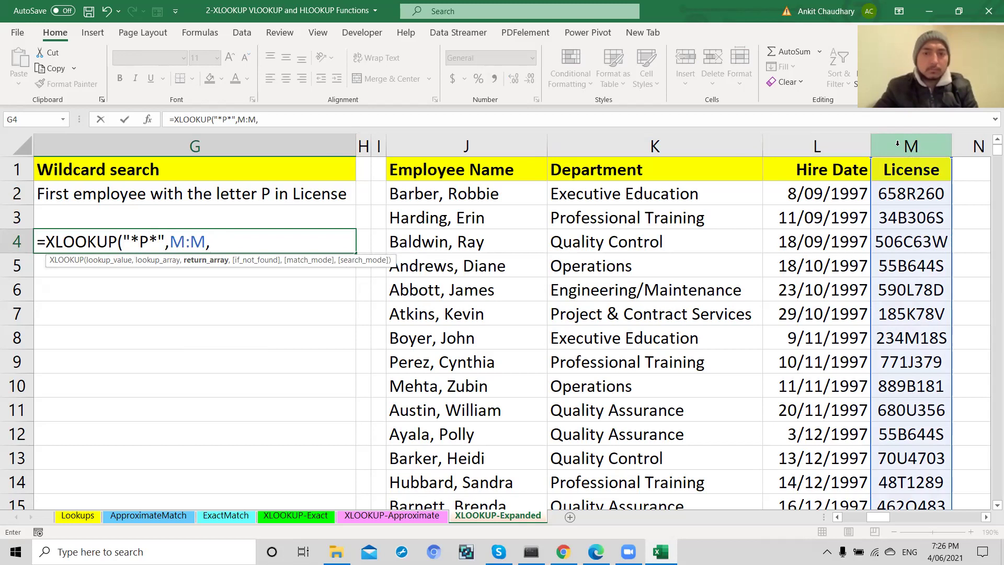
{"action": "left_click", "coordinate": [479, 147]}
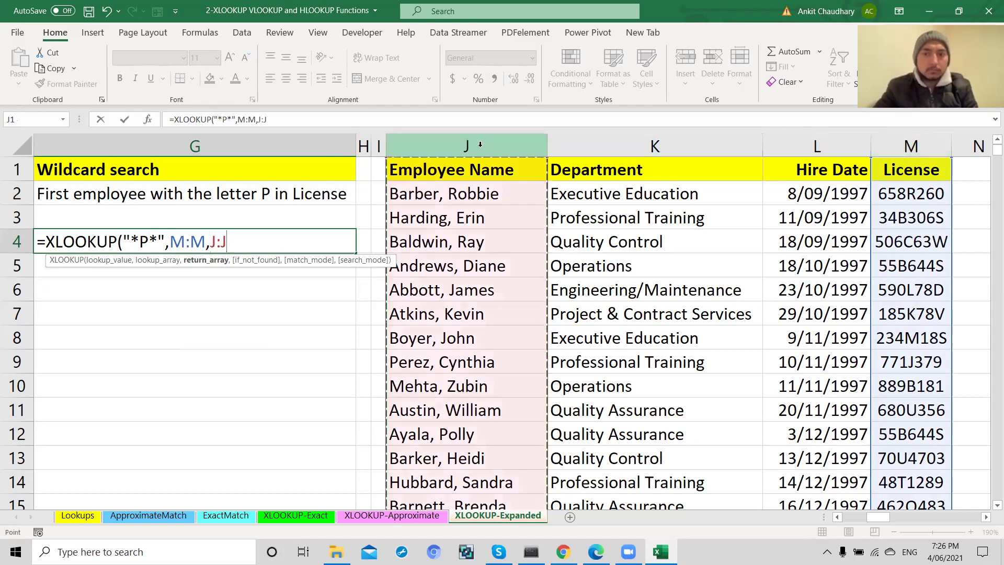
{"action": "type", "text": ","}
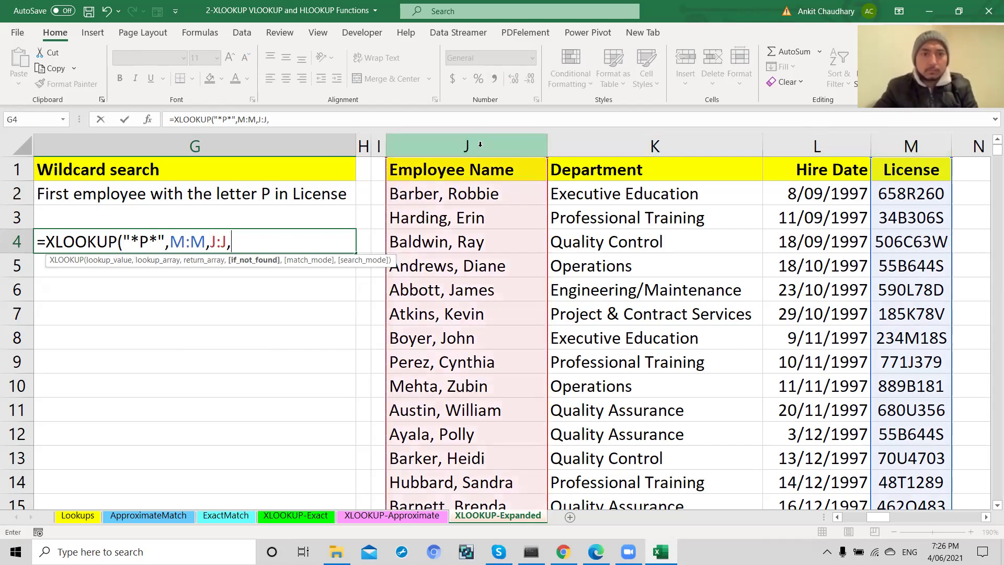
Complete G4's XLOOKUP with "Not Found" as the if-not-found text, wildcard match mode 2 and first-to-last search mode 1
{"action": "type", "text": "\"Not F"}
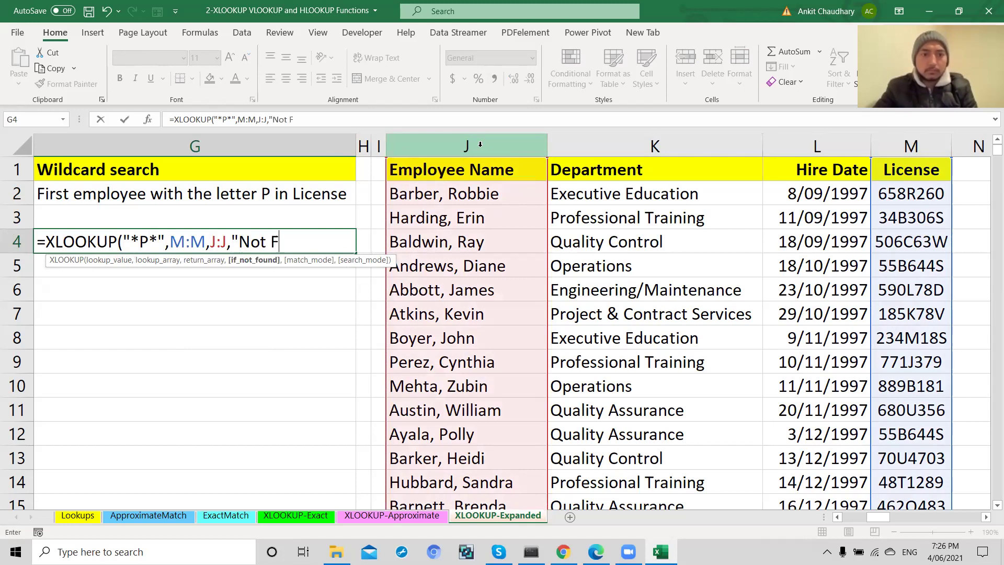
{"action": "type", "text": "ound\","}
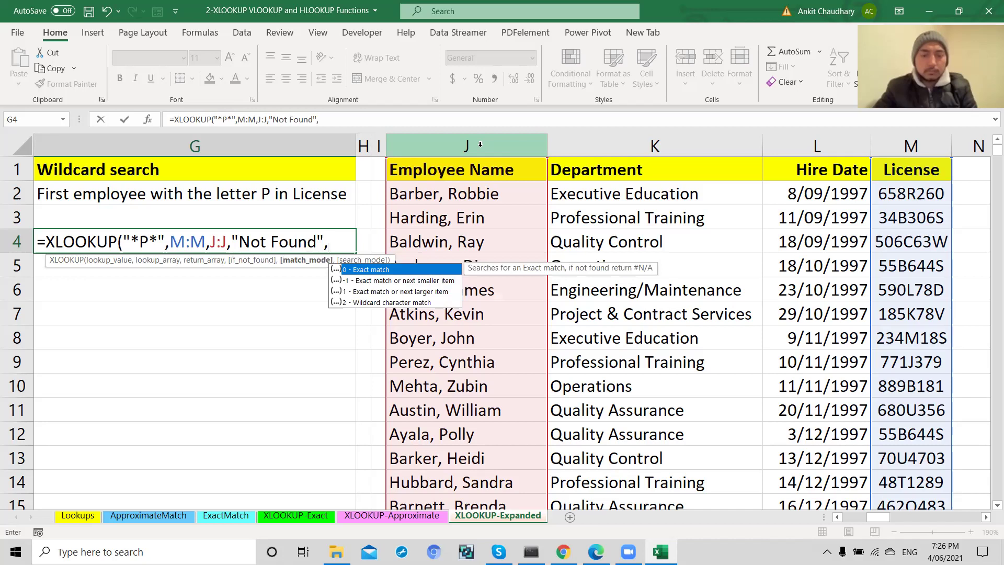
{"action": "type", "text": "2,1"}
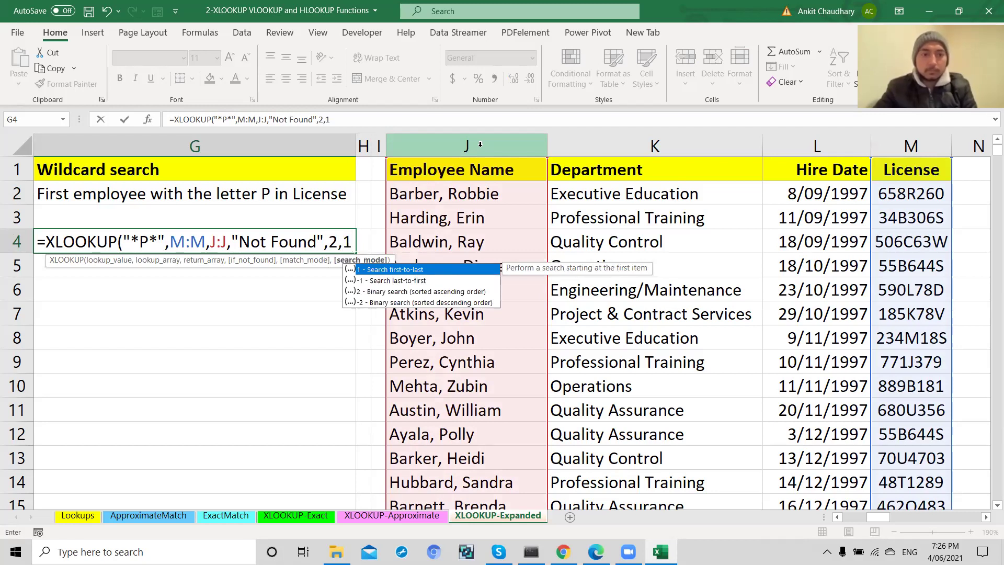
{"action": "type", "text": ")"}
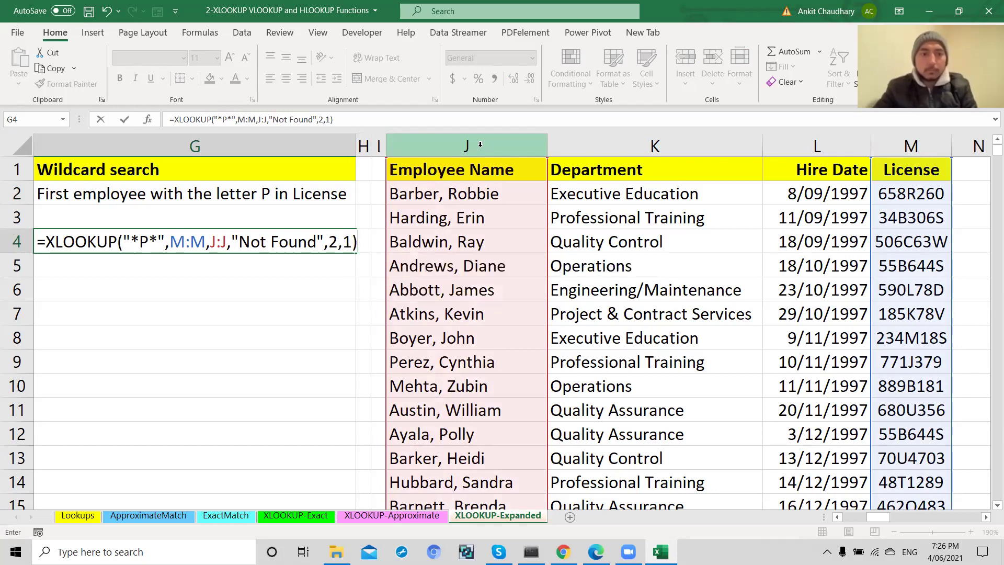
{"action": "key", "text": "Return"}
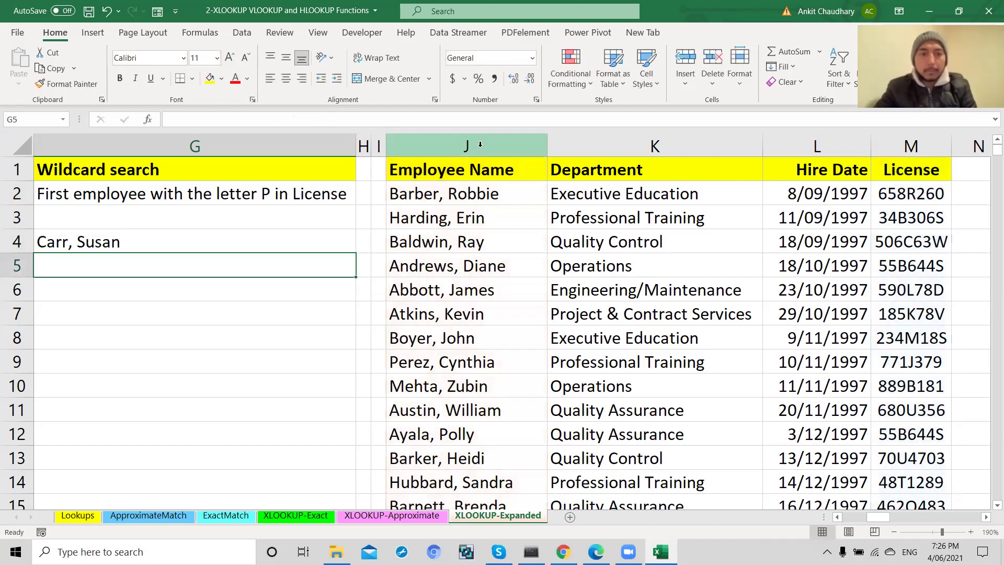
Compare the employee returned in G4 with the matching record in row 17 and check its License code for the letter P
{"action": "left_click", "coordinate": [149, 245]}
{"action": "scroll", "coordinate": [282, 362], "scroll_direction": "down", "scroll_amount": 1}
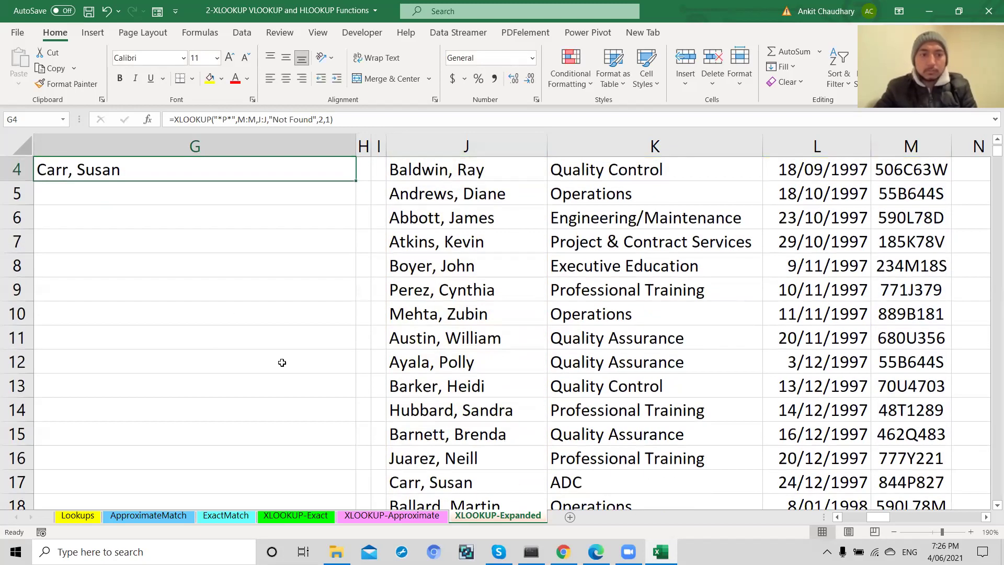
{"action": "left_click_drag", "start_coordinate": [460, 481], "coordinate": [493, 412]}
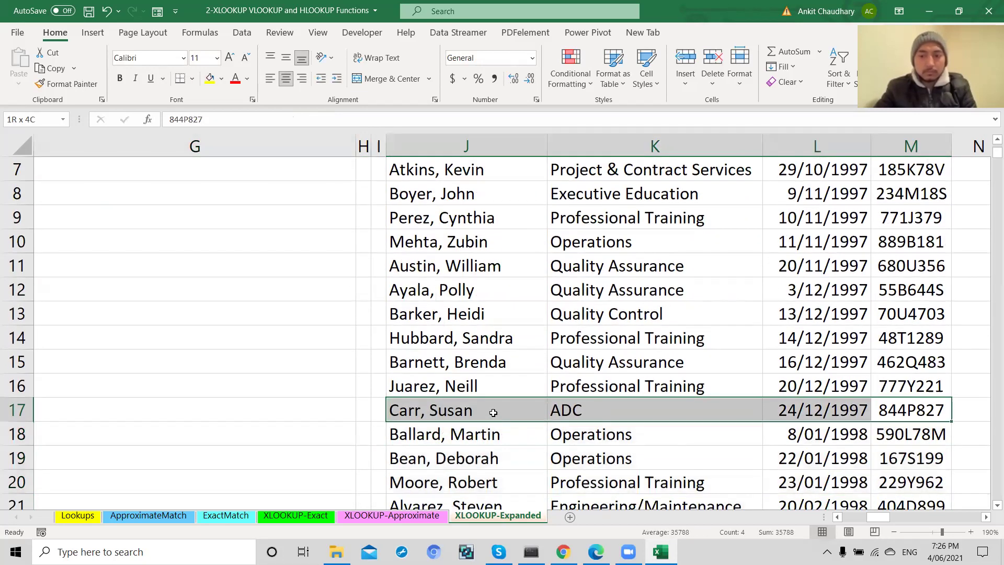
{"action": "left_click", "coordinate": [918, 413]}
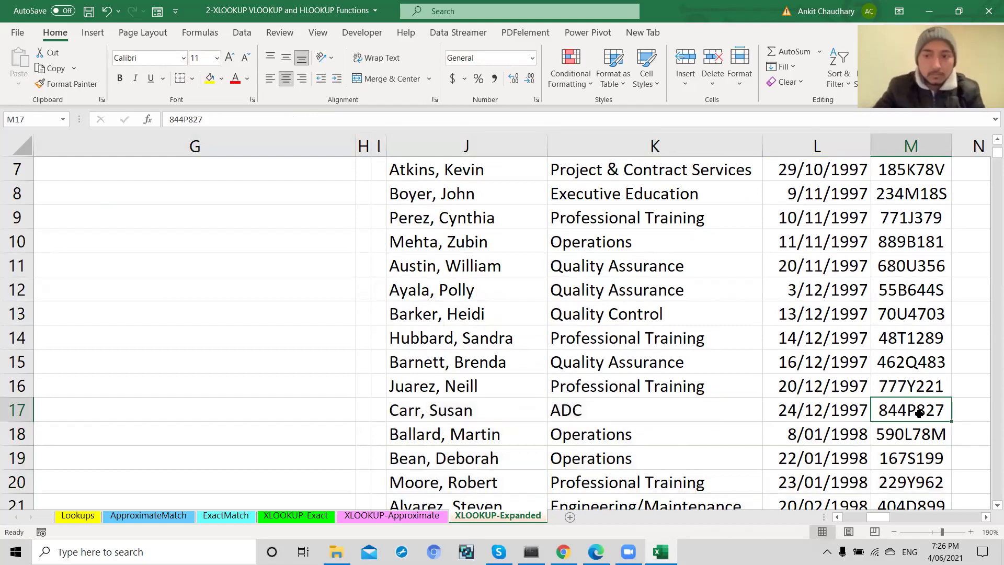
Examine the asterisk wildcards on both sides of the P in G4's XLOOKUP lookup value, leaving the formula as it is
{"action": "scroll", "coordinate": [919, 412], "scroll_direction": "up", "scroll_amount": 2}
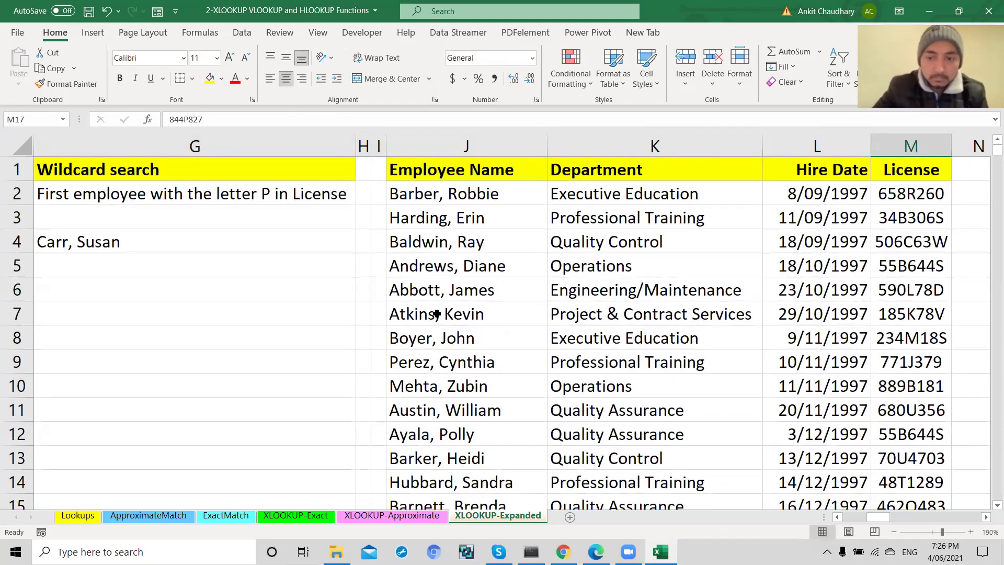
{"action": "double_click", "coordinate": [222, 240]}
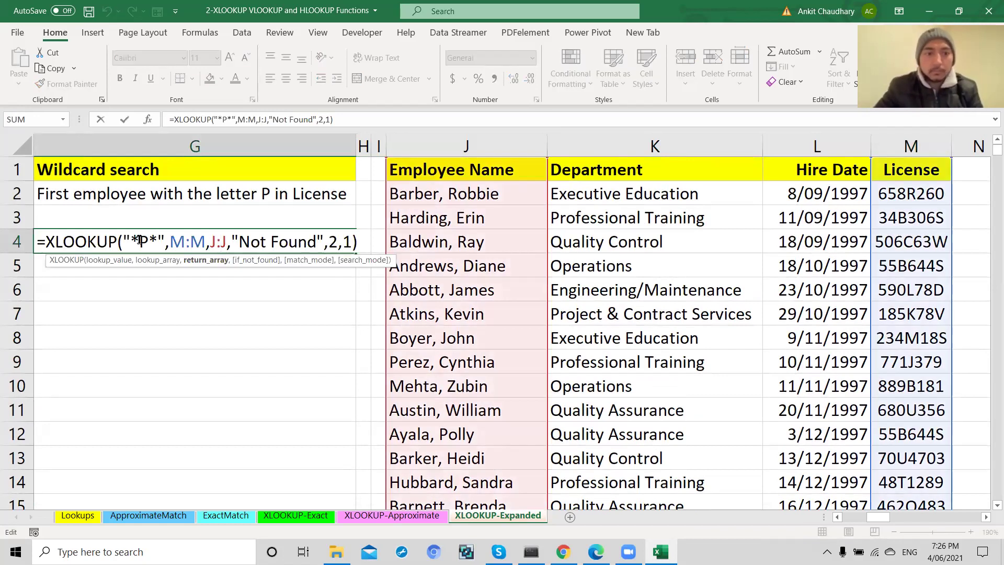
{"action": "left_click", "coordinate": [133, 240]}
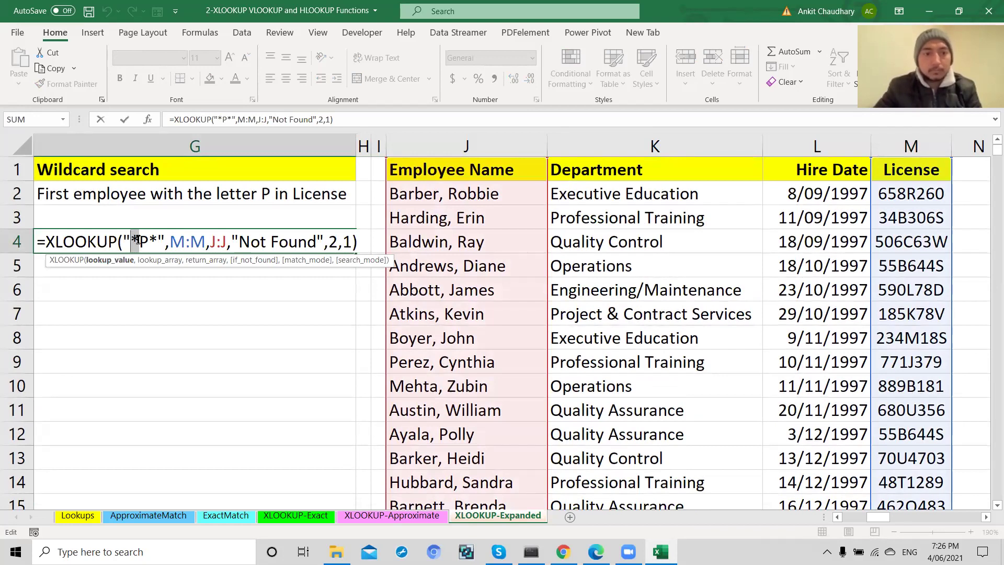
{"action": "left_click_drag", "start_coordinate": [138, 239], "coordinate": [150, 241]}
{"action": "left_click", "coordinate": [155, 241]}
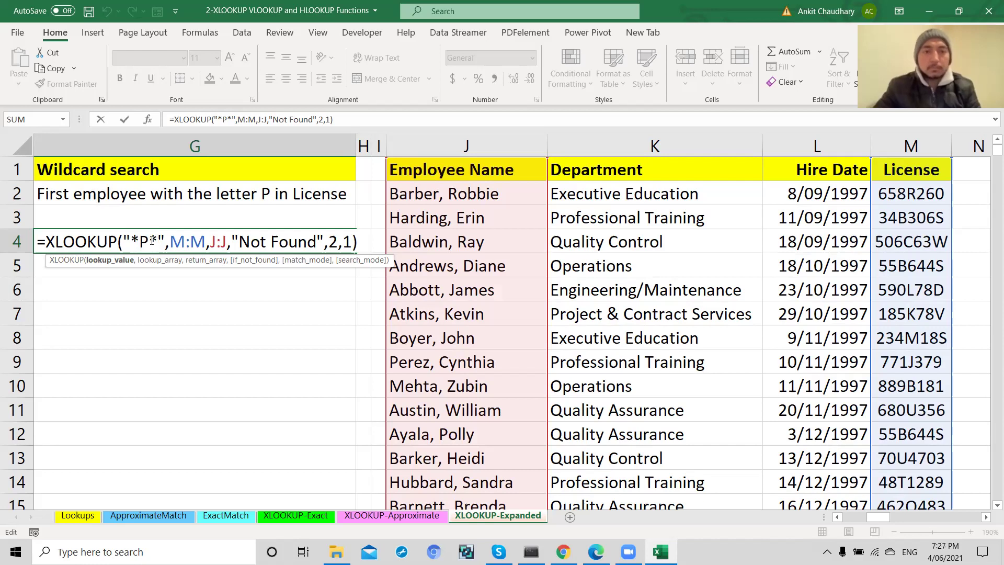
{"action": "left_click_drag", "start_coordinate": [150, 240], "coordinate": [157, 241]}
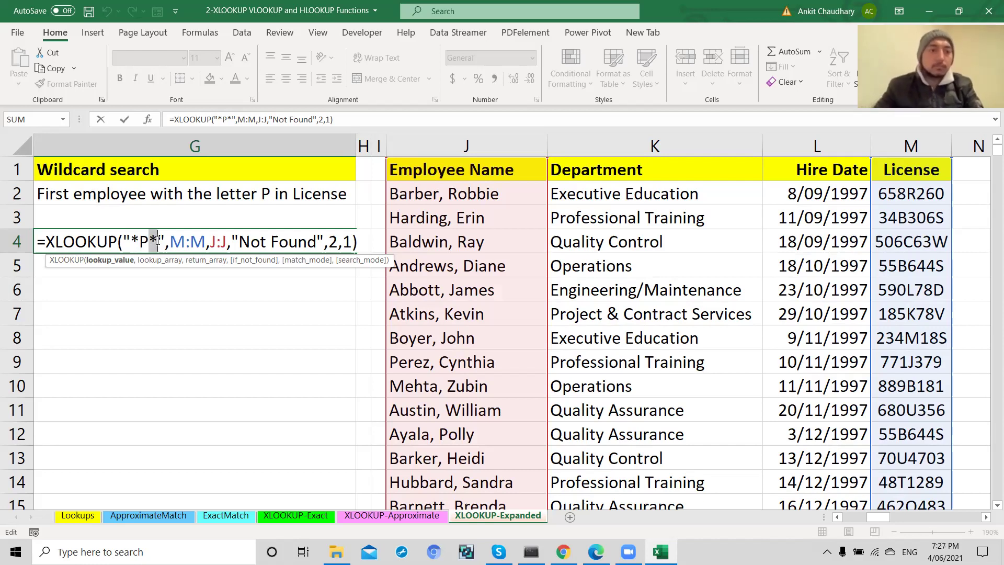
{"action": "left_click", "coordinate": [165, 240]}
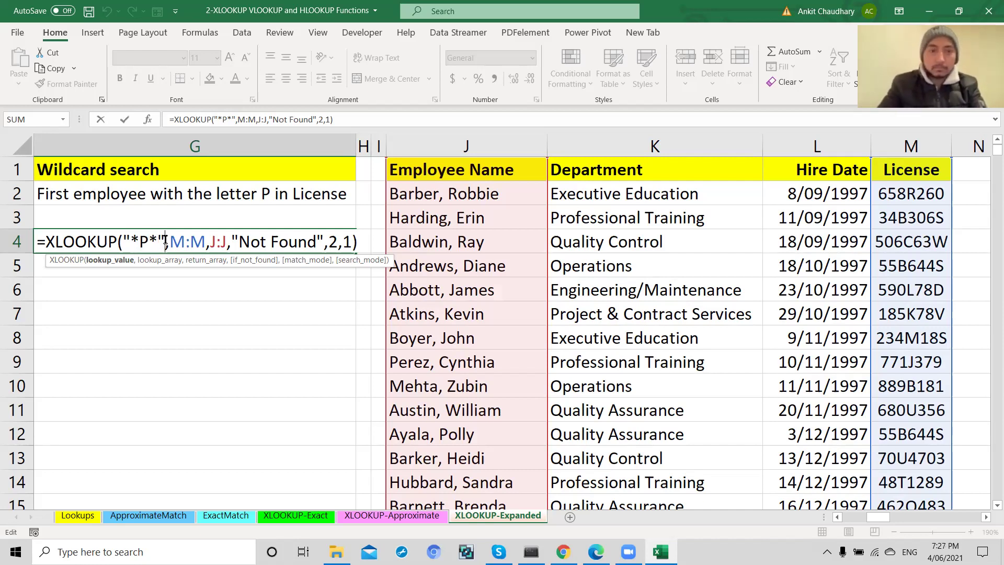
{"action": "left_click", "coordinate": [358, 241]}
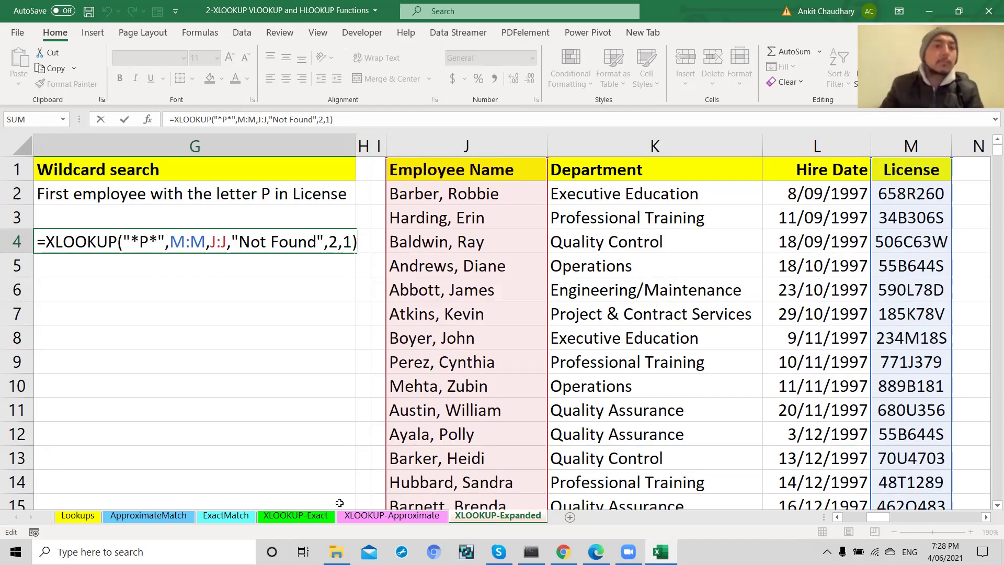
{"action": "key", "text": "Return"}
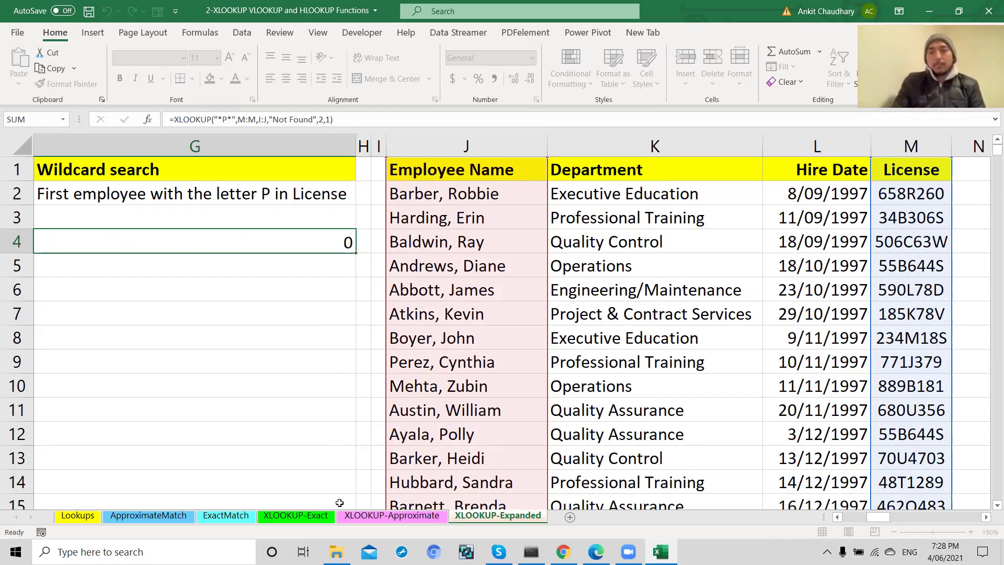
Review the "Multiple cell return with sums" section, checking the salesperson in P2 and the year headers 2015 to 2019
{"action": "scroll", "coordinate": [489, 469], "scroll_direction": "right", "scroll_amount": 3}
{"action": "scroll", "coordinate": [489, 469], "scroll_direction": "right", "scroll_amount": 3}
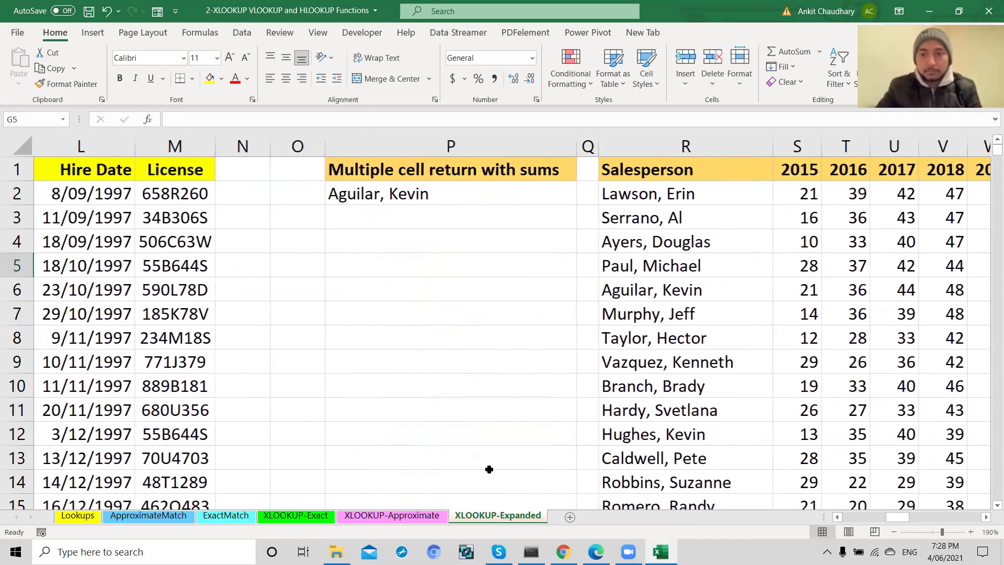
{"action": "scroll", "coordinate": [488, 469], "scroll_direction": "right", "scroll_amount": 3}
{"action": "scroll", "coordinate": [489, 469], "scroll_direction": "left", "scroll_amount": 1}
{"action": "scroll", "coordinate": [489, 469], "scroll_direction": "left", "scroll_amount": 1}
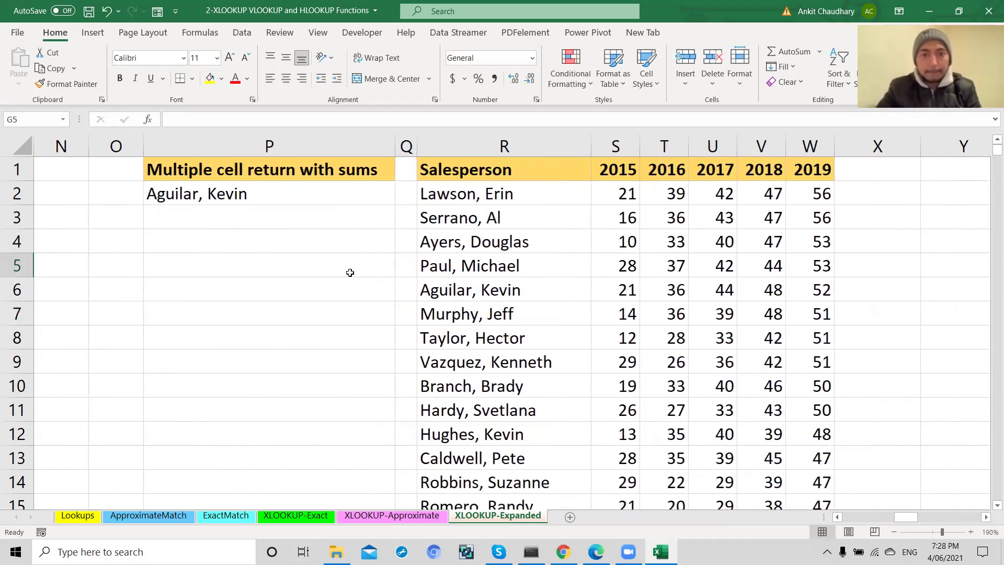
{"action": "left_click", "coordinate": [339, 193]}
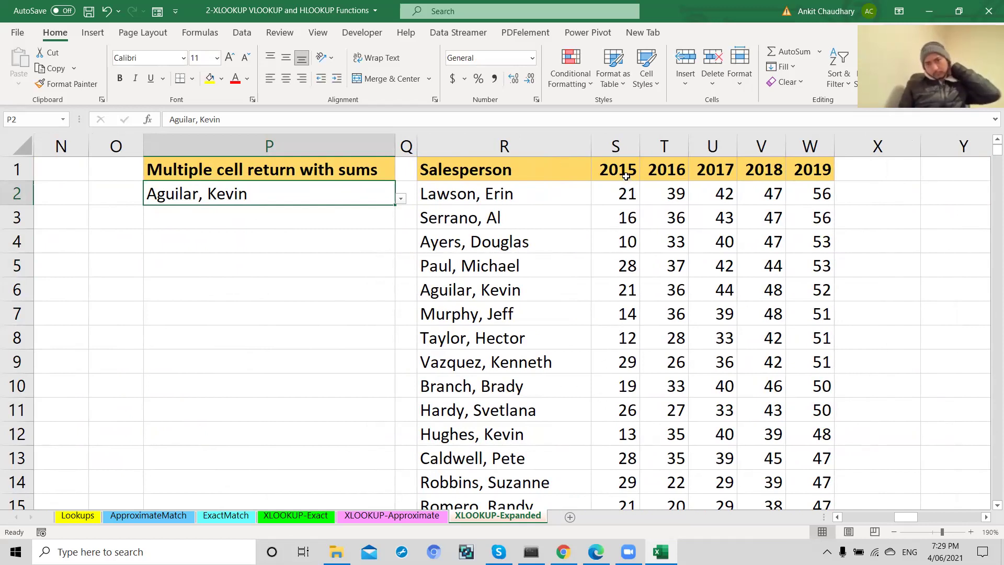
{"action": "left_click", "coordinate": [626, 176]}
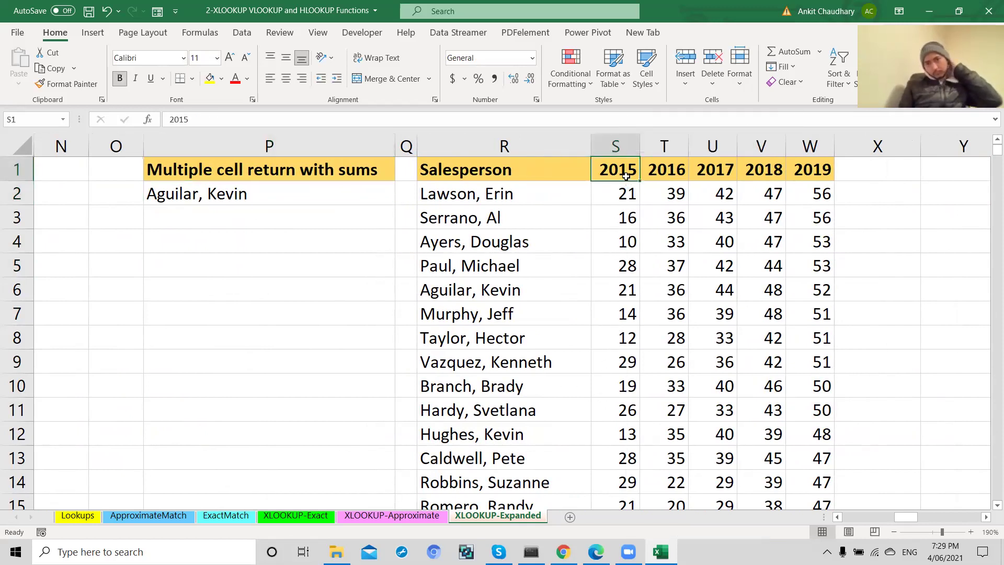
{"action": "left_click", "coordinate": [726, 170]}
{"action": "left_click", "coordinate": [761, 171]}
{"action": "left_click", "coordinate": [824, 174]}
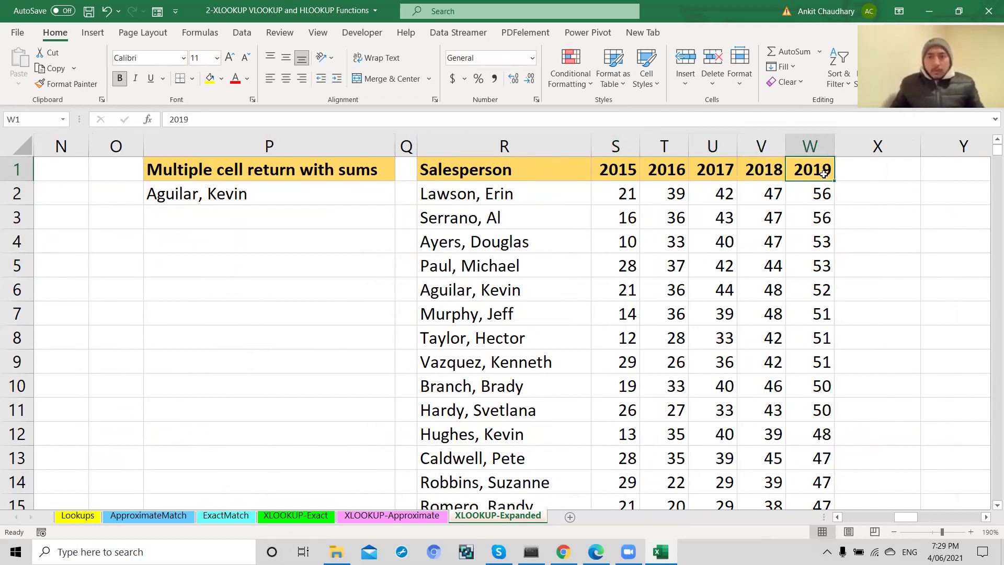
Start an XLOOKUP formula in P4 with the salesperson in P2 as the lookup value
{"action": "double_click", "coordinate": [271, 262]}
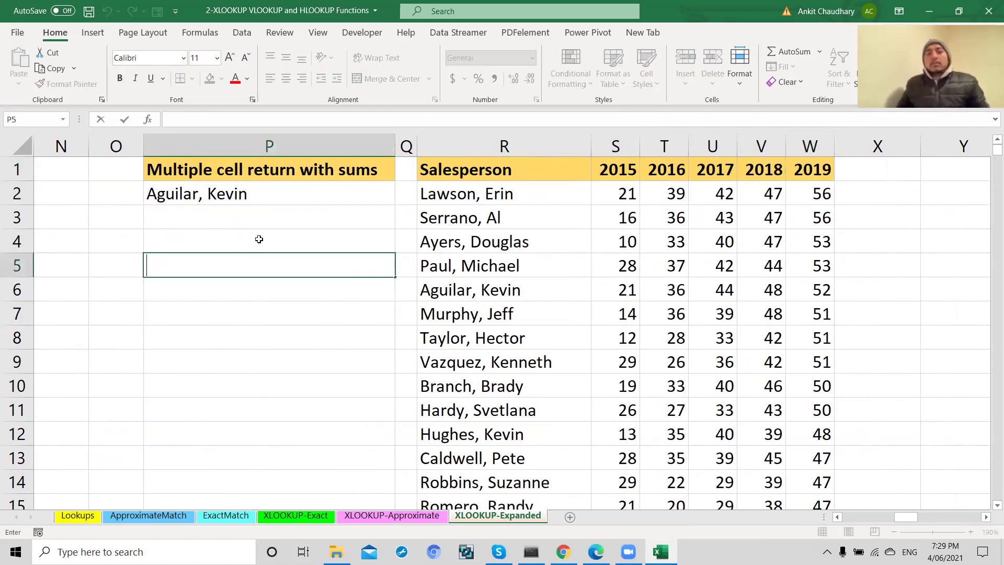
{"action": "double_click", "coordinate": [261, 240]}
{"action": "type", "text": "=xl"}
{"action": "key", "text": "Tab"}
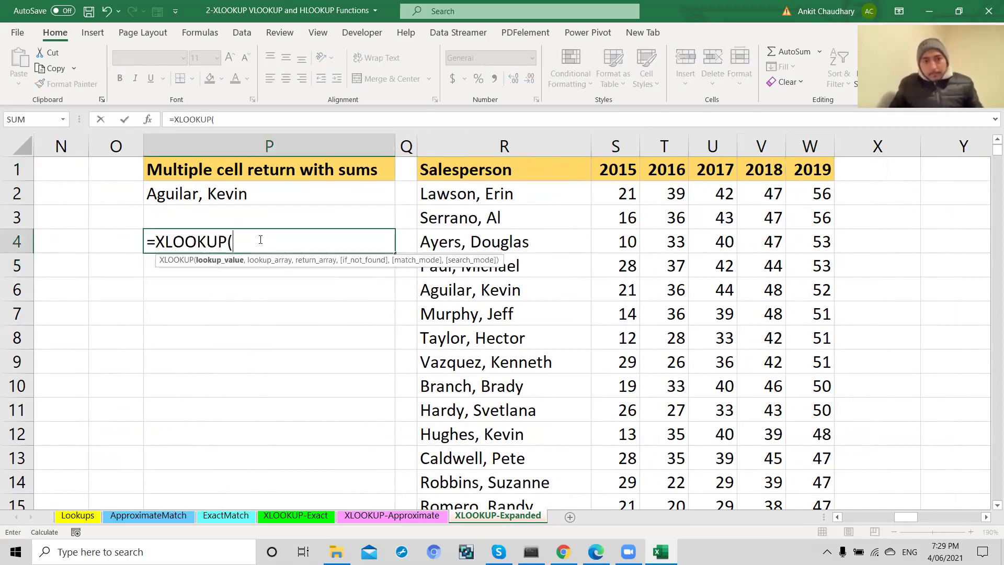
{"action": "left_click", "coordinate": [257, 194]}
{"action": "type", "text": "m"}
{"action": "key", "text": "BackSpace"}
{"action": "type", "text": ","}
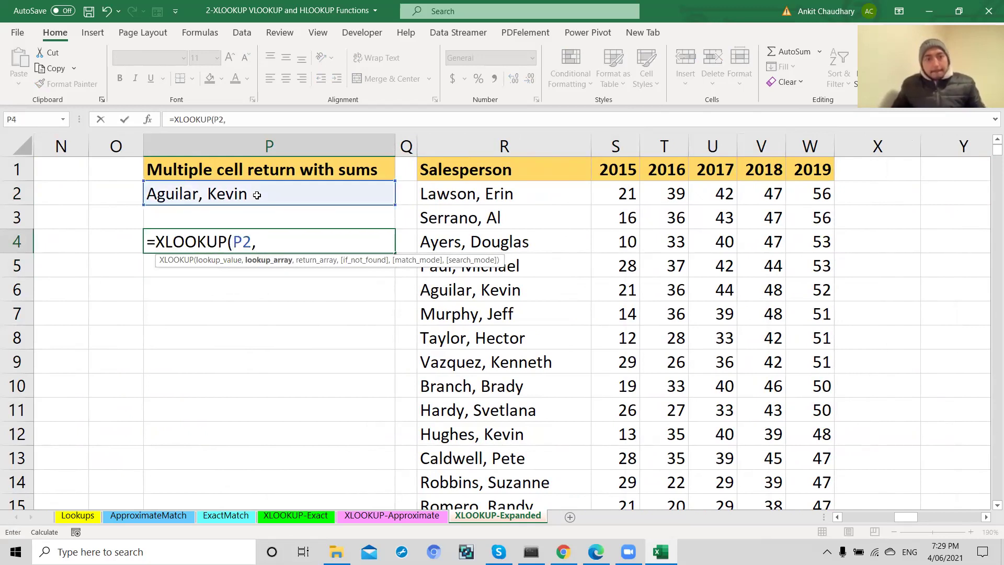
Set P4's lookup array to the Salesperson column R:R and its return array to the year columns S:W
{"action": "left_click", "coordinate": [460, 147]}
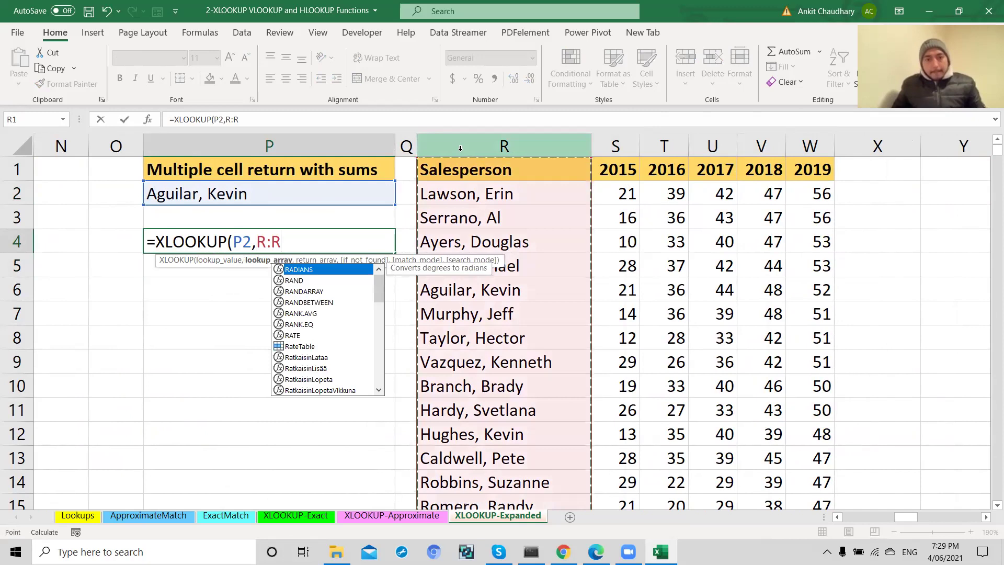
{"action": "type", "text": ","}
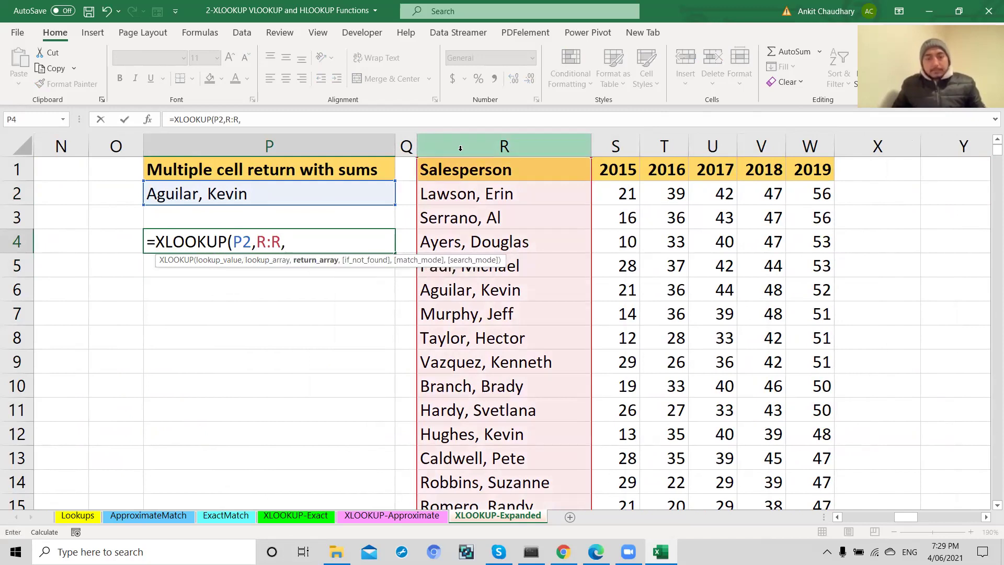
{"action": "left_click_drag", "start_coordinate": [620, 145], "coordinate": [801, 141]}
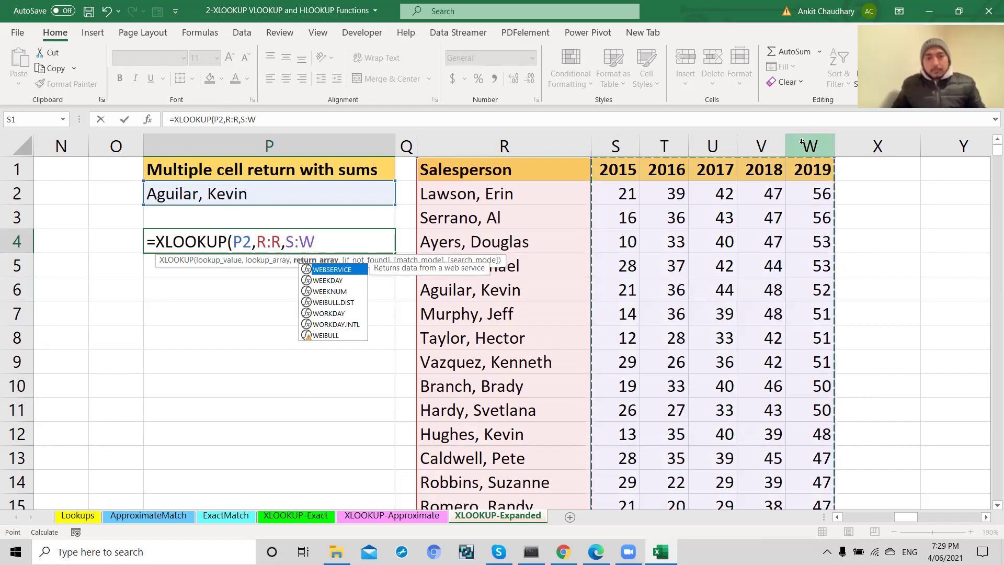
Complete P4's XLOOKUP with "Not Found" as the if-not-found text, exact match mode 0 and first-to-last search mode 1
{"action": "type", "text": ",\"Not "}
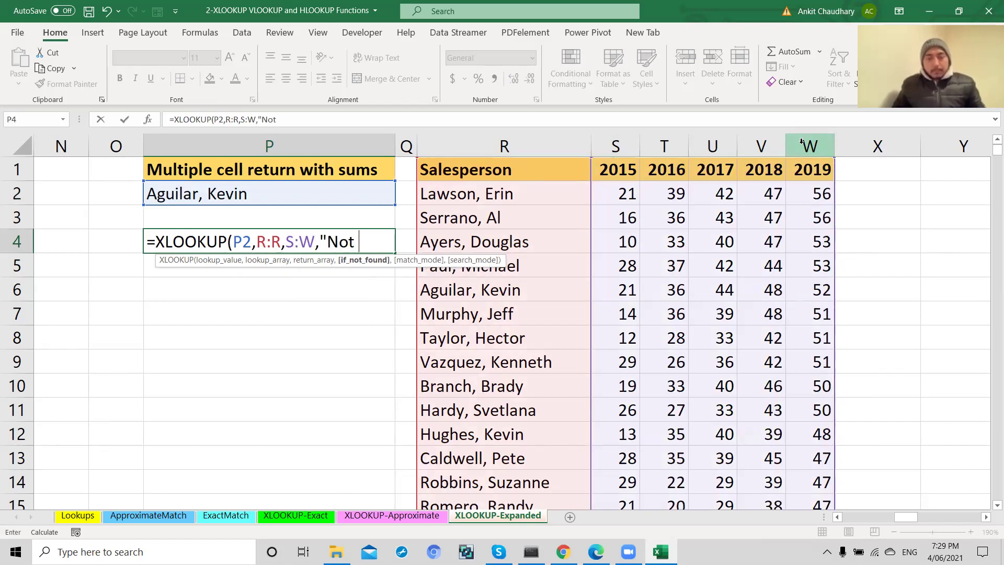
{"action": "type", "text": "Found\","}
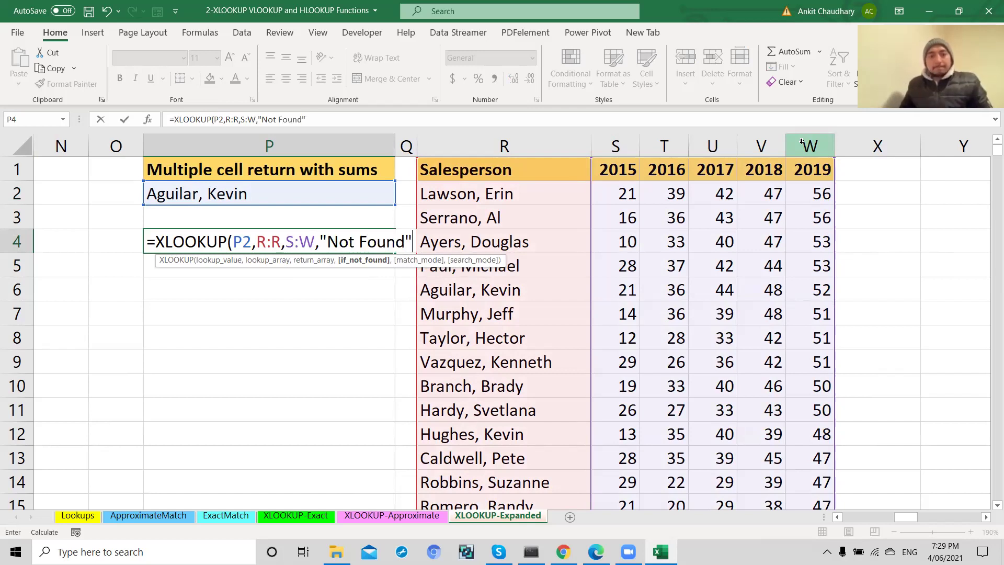
{"action": "type", "text": "0"}
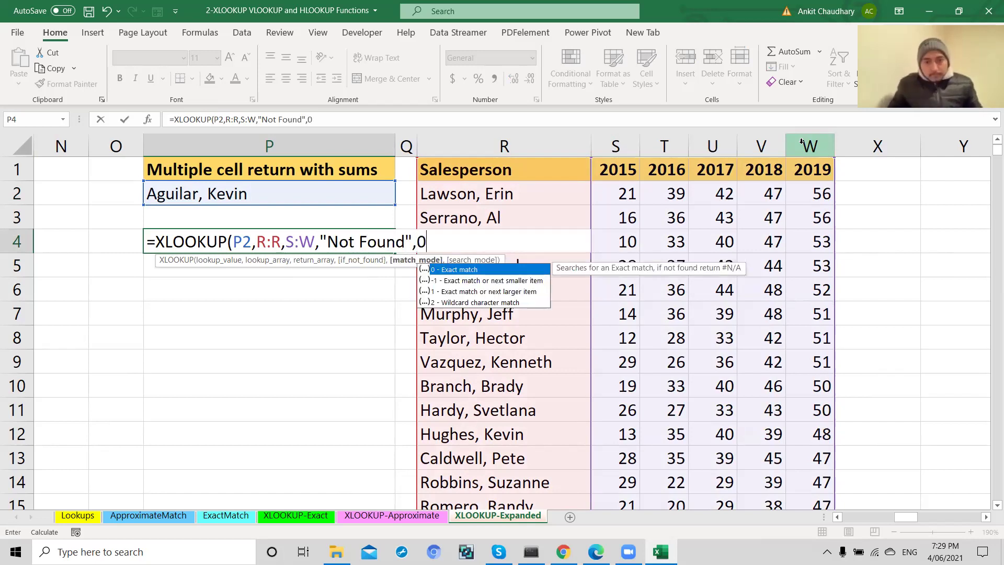
{"action": "type", "text": ",1)"}
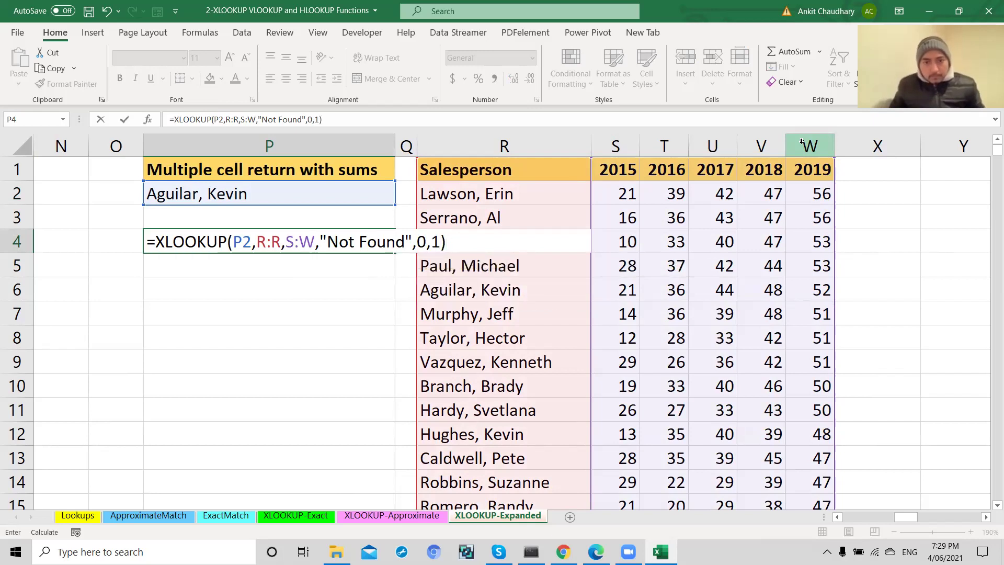
{"action": "key", "text": "Left"}
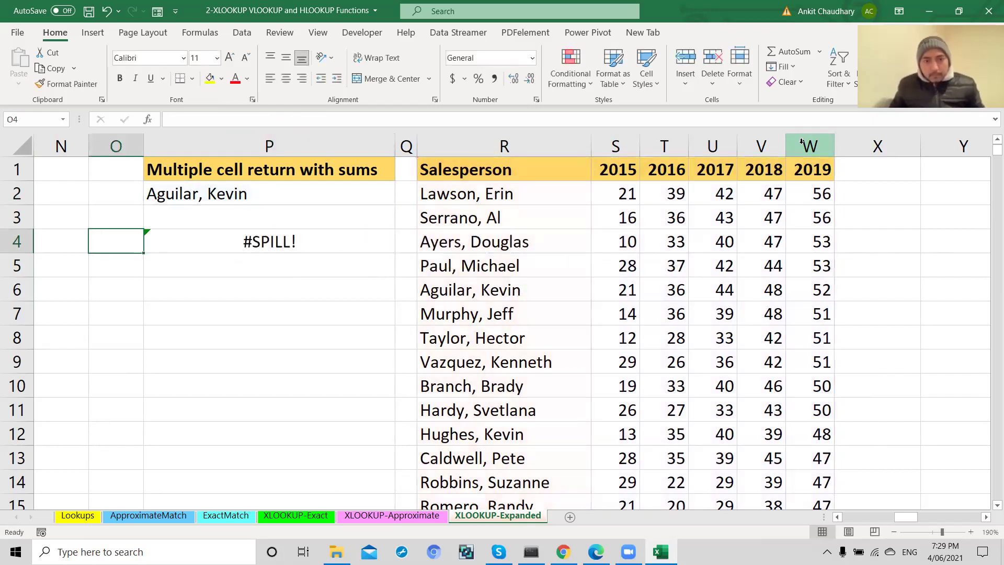
Wrap P4's XLOOKUP in a SUM function so that the returned year values are added together
{"action": "double_click", "coordinate": [347, 242]}
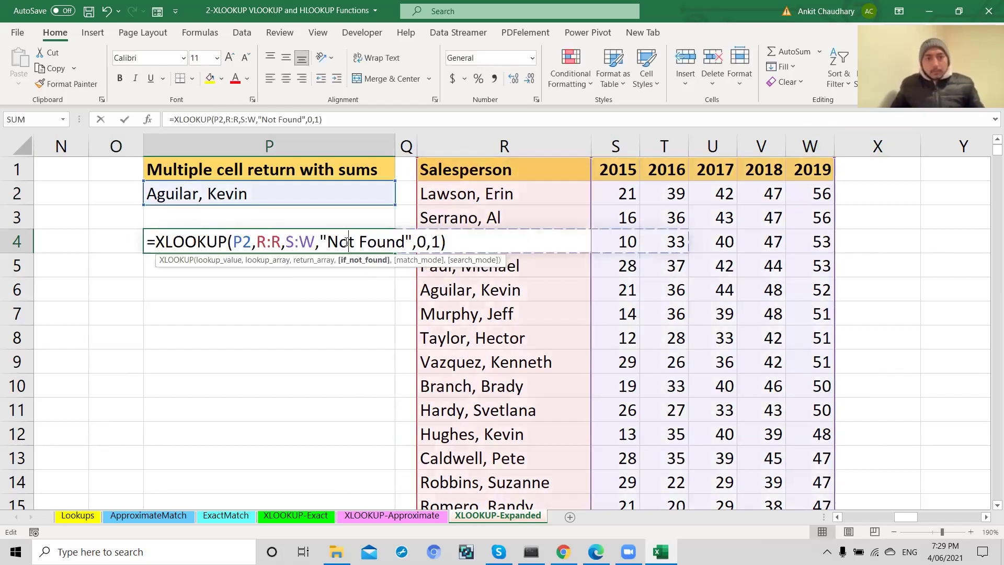
{"action": "key", "text": "Left"}
{"action": "key", "text": "Left"}
{"action": "key", "text": "Left"}
{"action": "key", "text": "Left"}
{"action": "key", "text": "Left"}
{"action": "key", "text": "Left"}
{"action": "key", "text": "Left"}
{"action": "key", "text": "Left"}
{"action": "key", "text": "Left"}
{"action": "key", "text": "Left"}
{"action": "key", "text": "Left"}
{"action": "key", "text": "Left"}
{"action": "key", "text": "Left"}
{"action": "key", "text": "Left"}
{"action": "key", "text": "Left"}
{"action": "key", "text": "Left"}
{"action": "key", "text": "Left"}
{"action": "key", "text": "Left"}
{"action": "key", "text": "Left"}
{"action": "key", "text": "Left"}
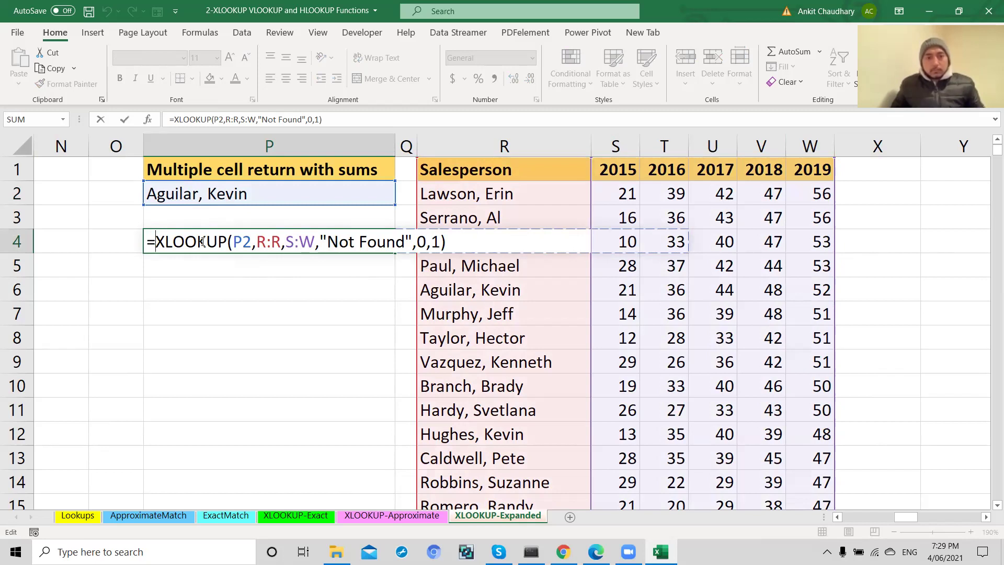
{"action": "type", "text": "sum("}
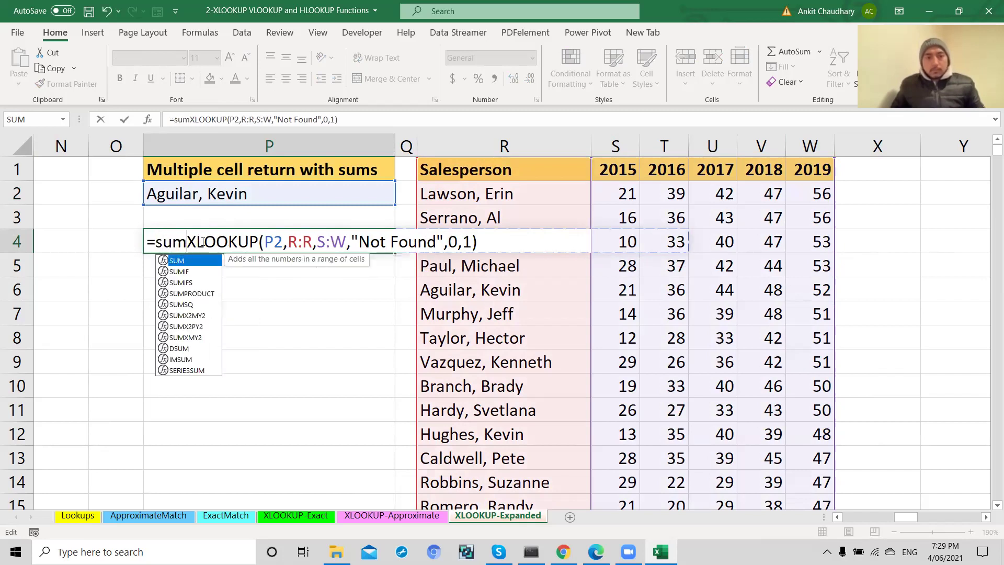
{"action": "key", "text": "Right"}
{"action": "key", "text": "Right"}
{"action": "key", "text": "Right"}
{"action": "key", "text": "Right"}
{"action": "key", "text": "Right"}
{"action": "key", "text": "Right"}
{"action": "key", "text": "Right"}
{"action": "key", "text": "Right"}
{"action": "key", "text": "Right"}
{"action": "key", "text": "Right"}
{"action": "key", "text": "Right"}
{"action": "key", "text": "Right"}
{"action": "key", "text": "Right"}
{"action": "key", "text": "Right"}
{"action": "key", "text": "Right"}
{"action": "key", "text": "Right"}
{"action": "key", "text": "Right"}
{"action": "key", "text": "Right"}
{"action": "key", "text": "Right"}
{"action": "key", "text": "Right"}
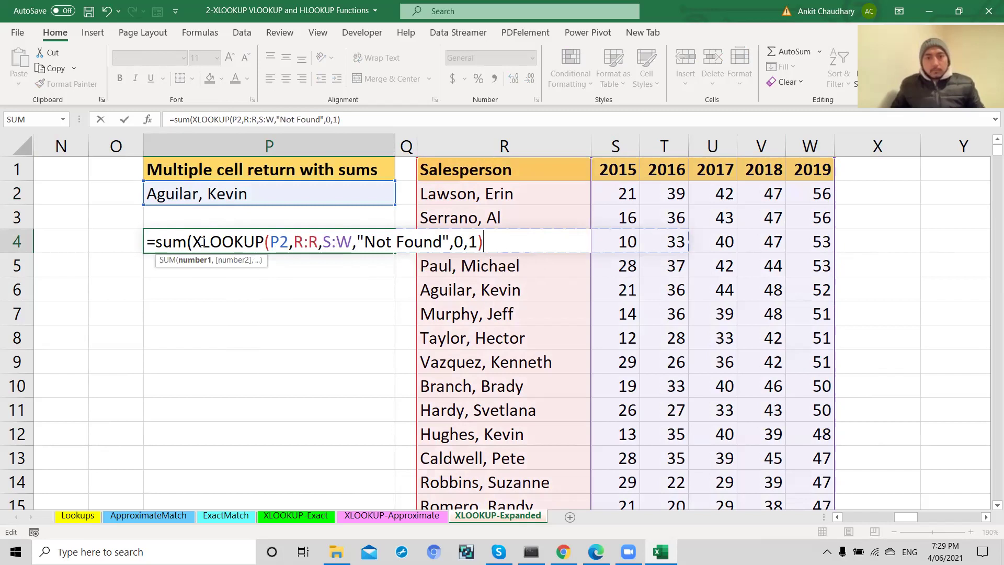
{"action": "type", "text": ")"}
{"action": "key", "text": "Return"}
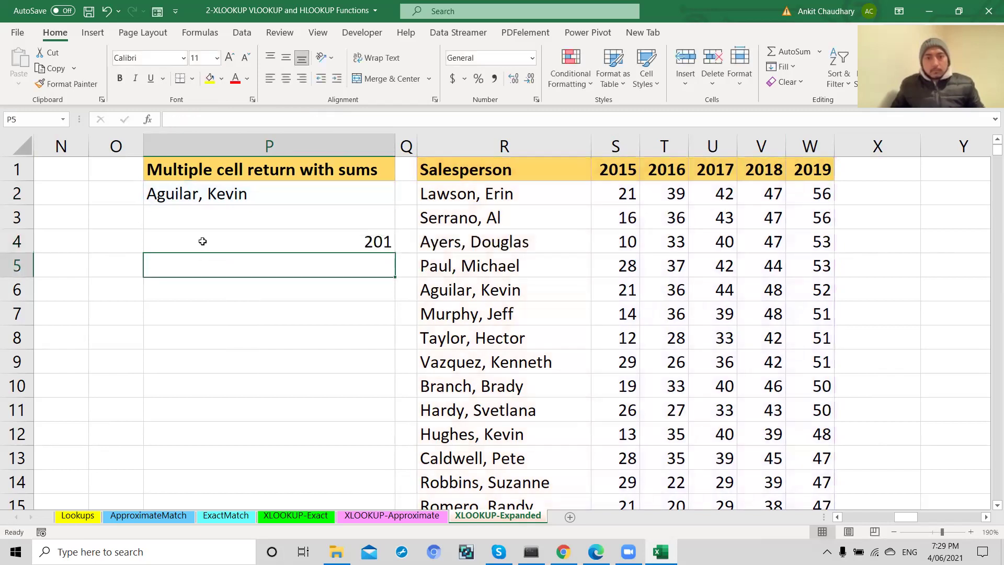
Check P4's total against the sum of the matching salesperson's yearly values in S6:W6
{"action": "left_click", "coordinate": [202, 242]}
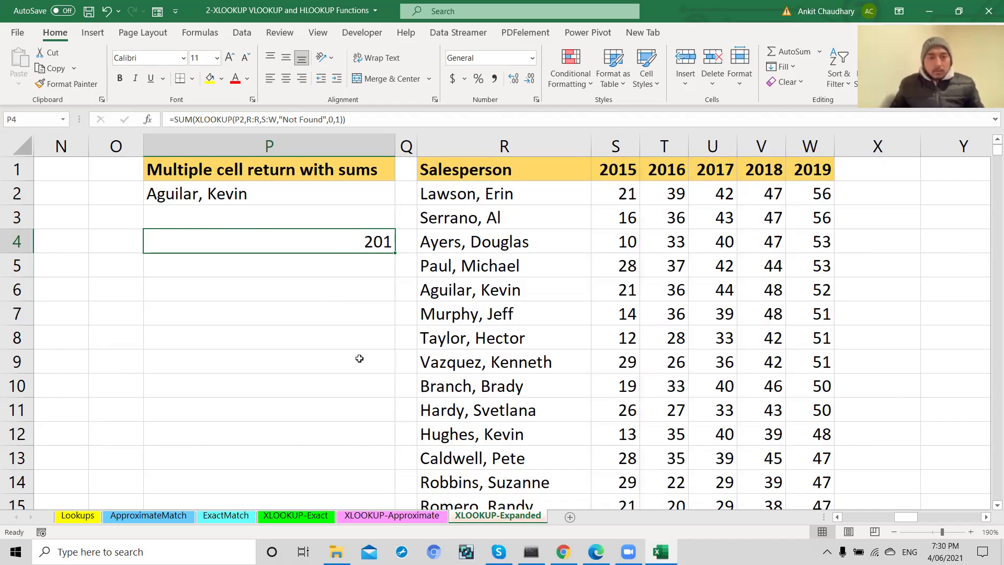
{"action": "left_click", "coordinate": [515, 289]}
{"action": "left_click_drag", "start_coordinate": [613, 290], "coordinate": [827, 297]}
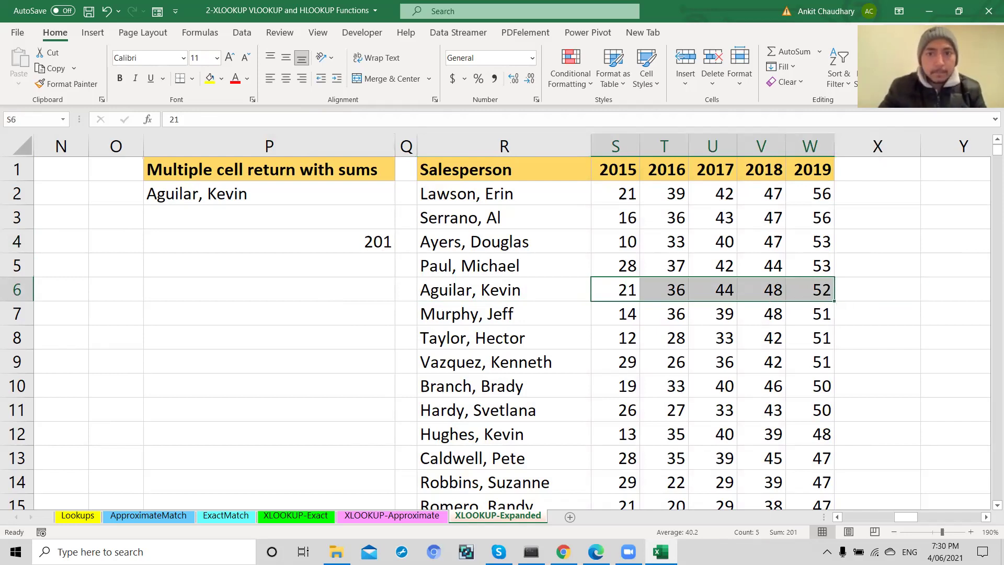
Test P4's formula by choosing two other salespeople in P2's list, ending with the one recorded in row 4
{"action": "left_click", "coordinate": [323, 199]}
{"action": "left_click", "coordinate": [400, 199]}
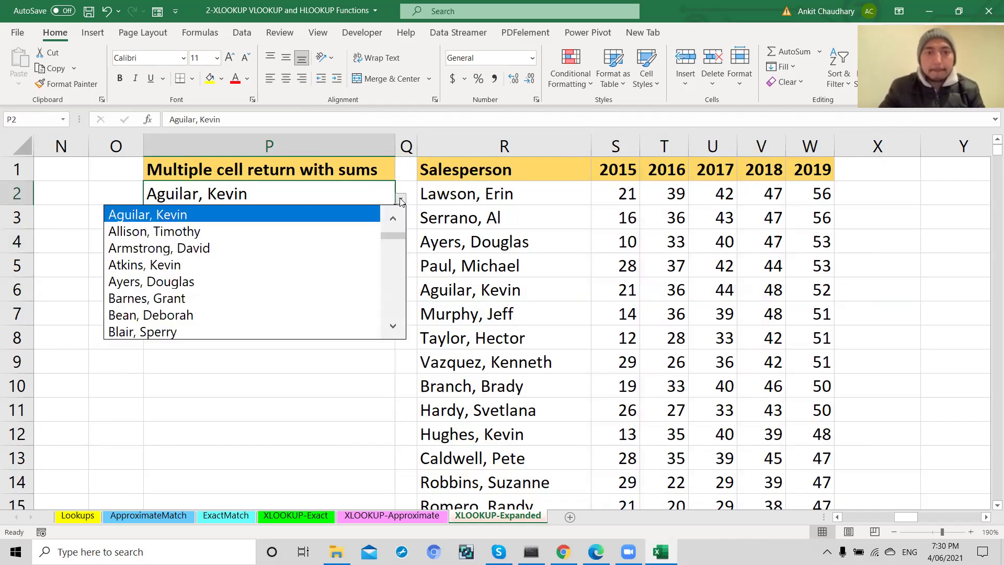
{"action": "left_click", "coordinate": [271, 244]}
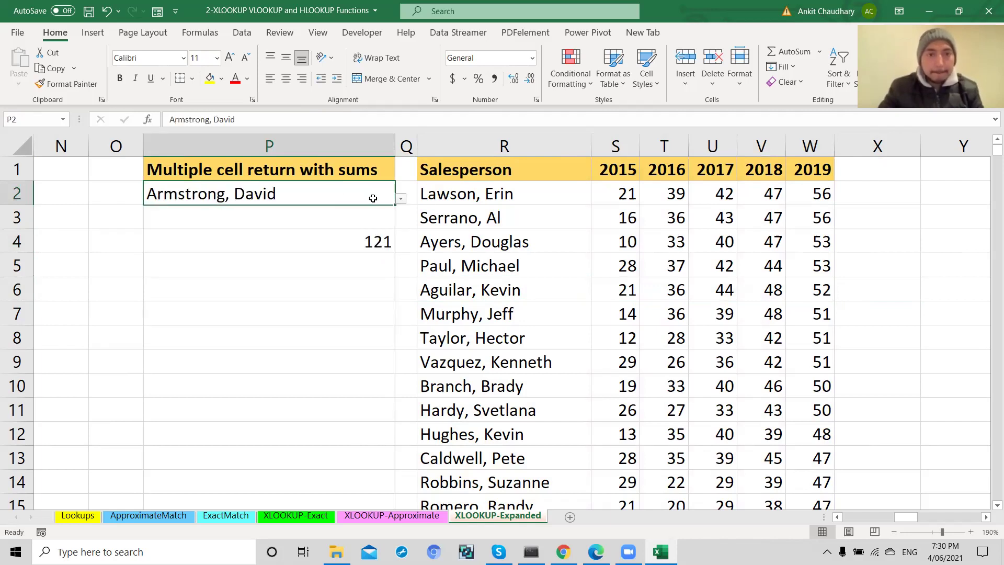
{"action": "left_click", "coordinate": [400, 199]}
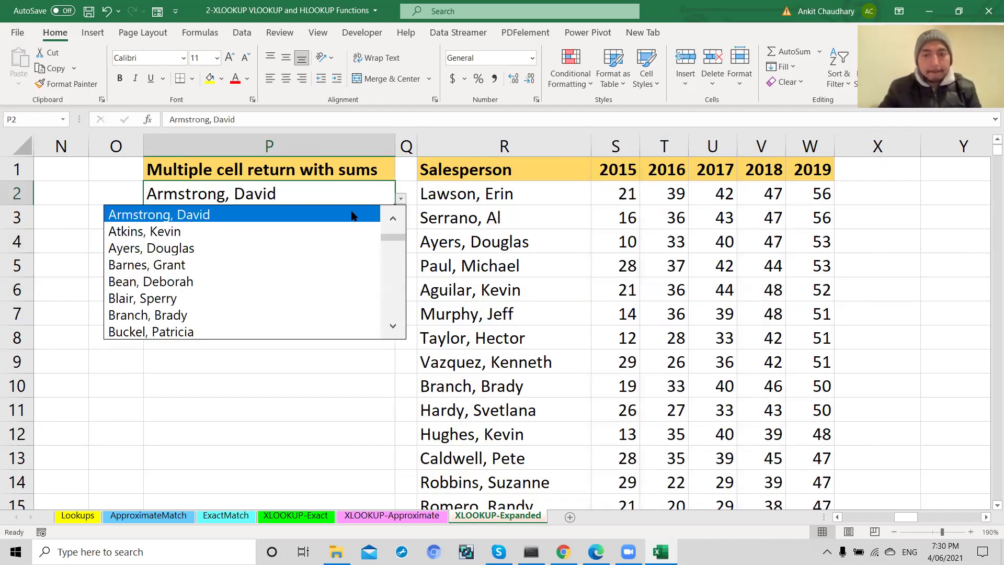
{"action": "left_click", "coordinate": [210, 249]}
{"action": "left_click", "coordinate": [228, 266]}
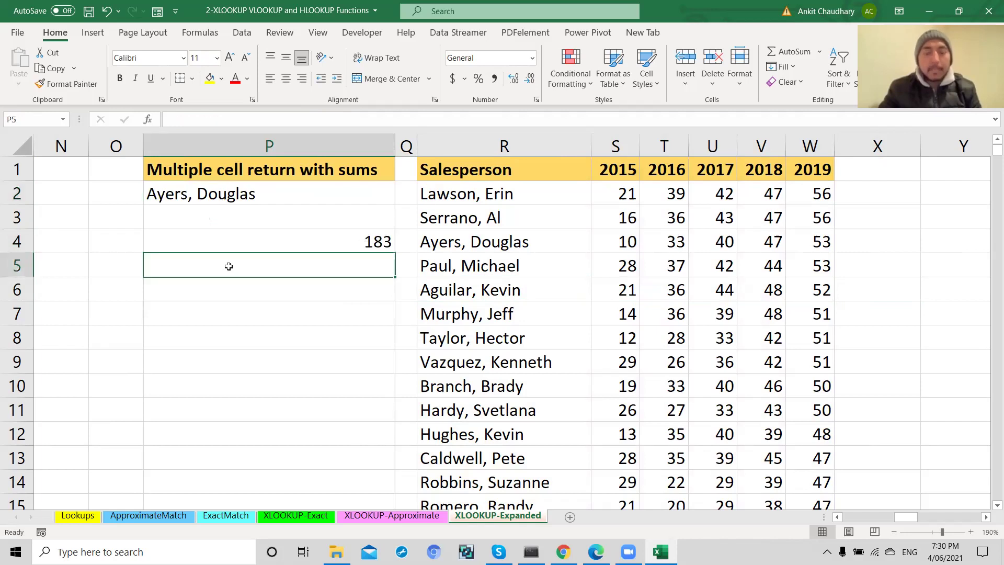
Review the arguments of P4's SUM and XLOOKUP formula without changing them
{"action": "left_click", "coordinate": [314, 240]}
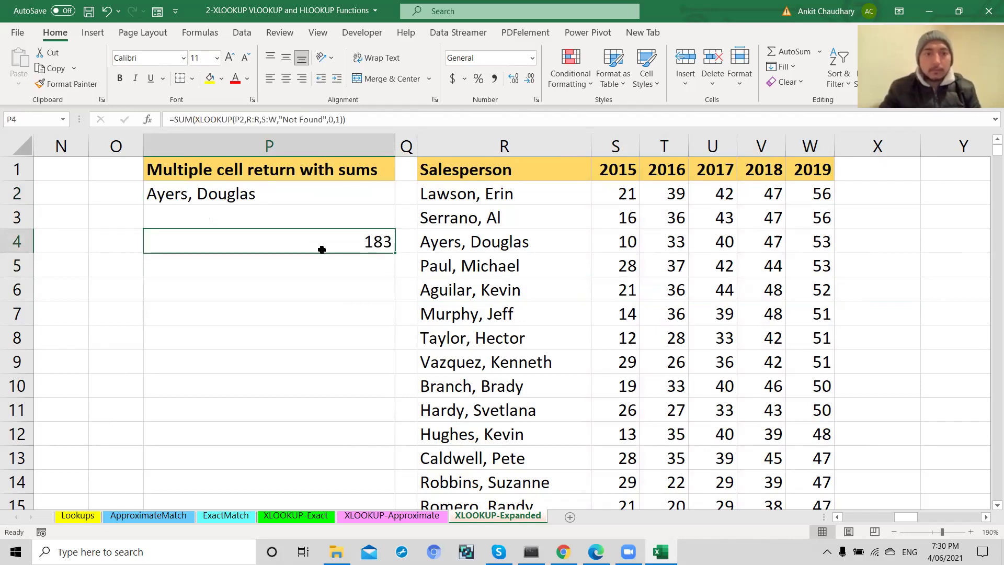
{"action": "double_click", "coordinate": [321, 249]}
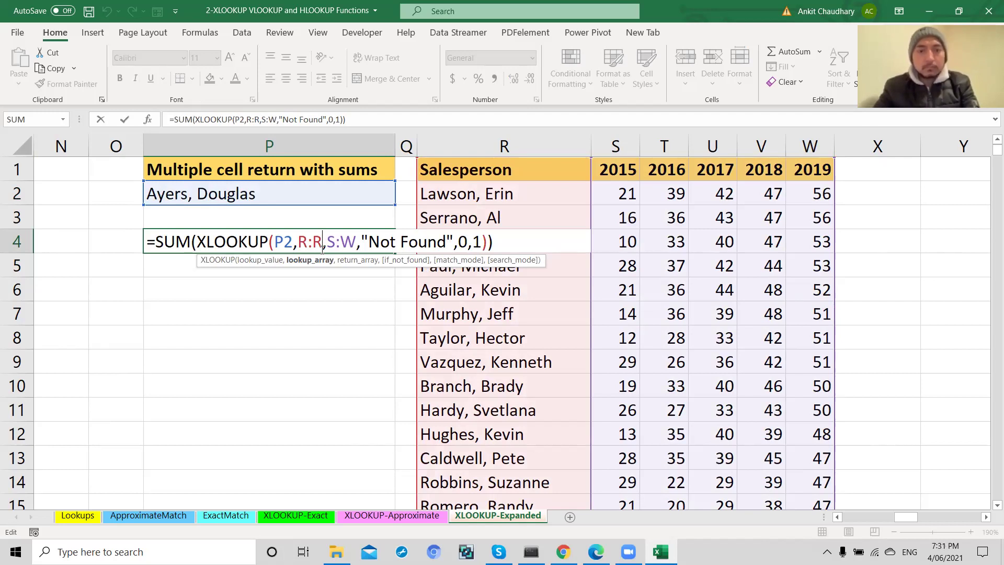
{"action": "key", "text": "Return"}
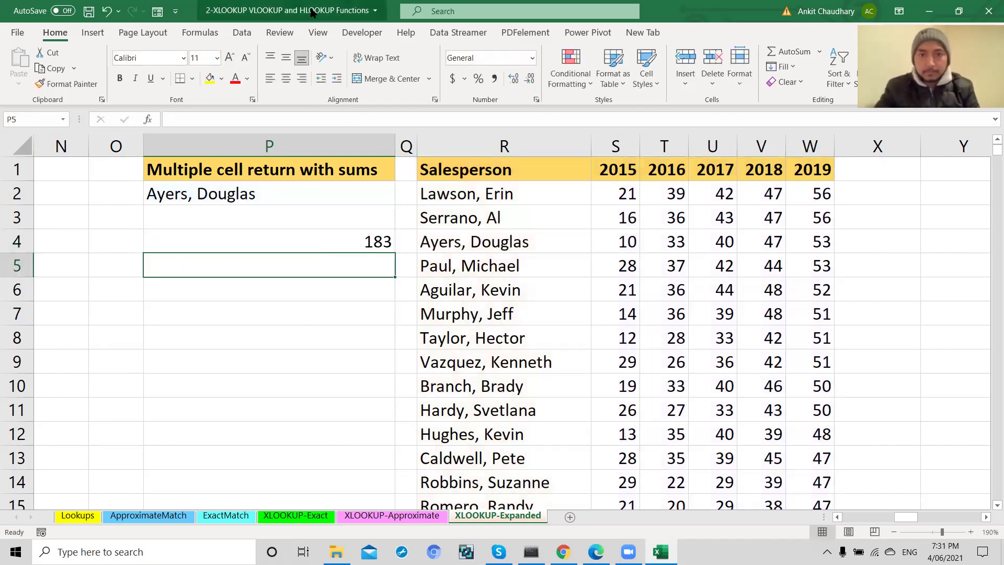
Close the "2-XLOOKUP VLOOKUP and HLOOKUP Functions" workbook without saving its changes
{"action": "key", "text": "super+Down"}
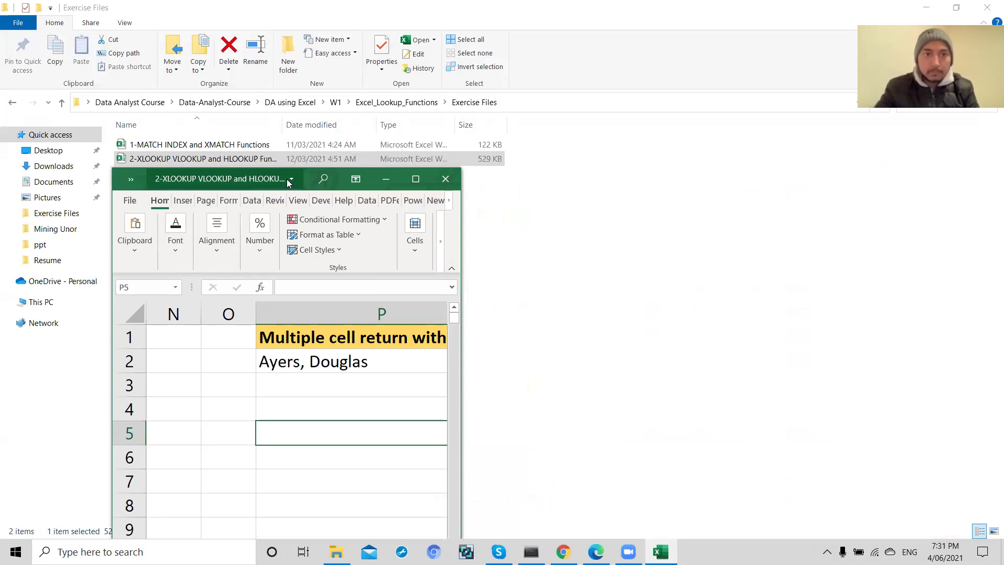
{"action": "left_click", "coordinate": [441, 174]}
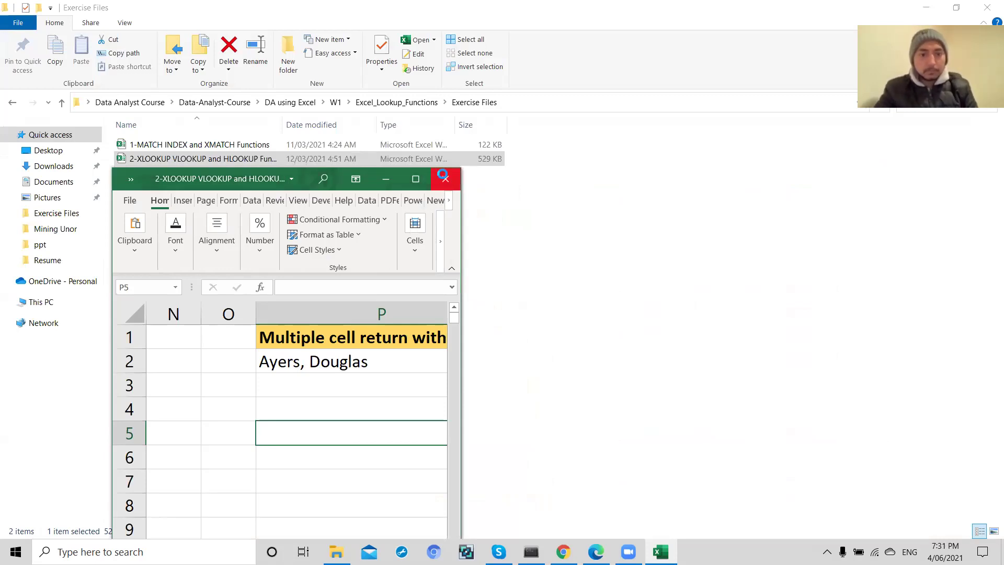
{"action": "left_click", "coordinate": [496, 310]}
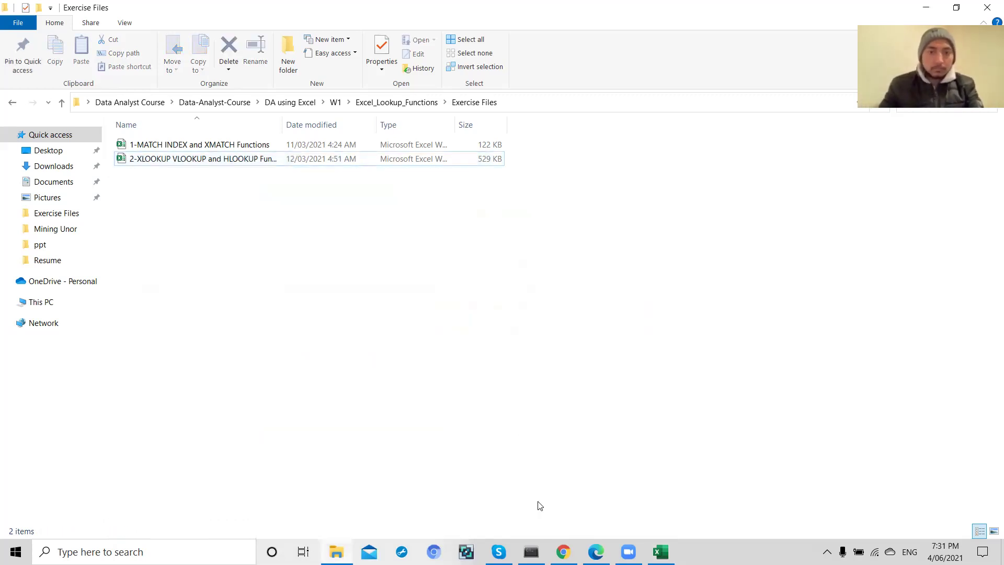
Switch to Chrome and view the DA using SQL folder of the Job-Ready-Data-Analyst-Course-in-70-Days repository on GitHub
{"action": "left_click", "coordinate": [563, 551]}
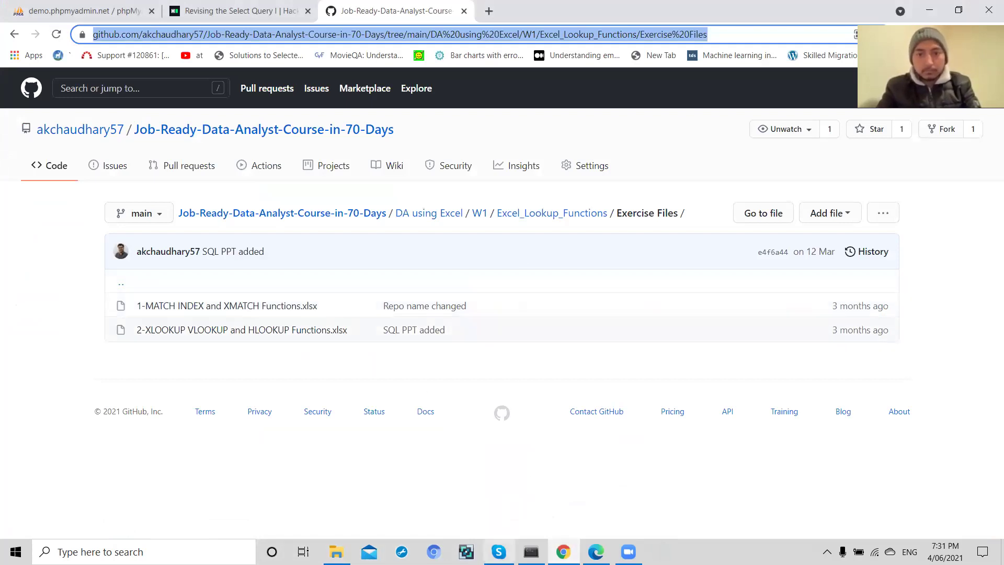
{"action": "left_click", "coordinate": [550, 213]}
{"action": "left_click", "coordinate": [442, 215]}
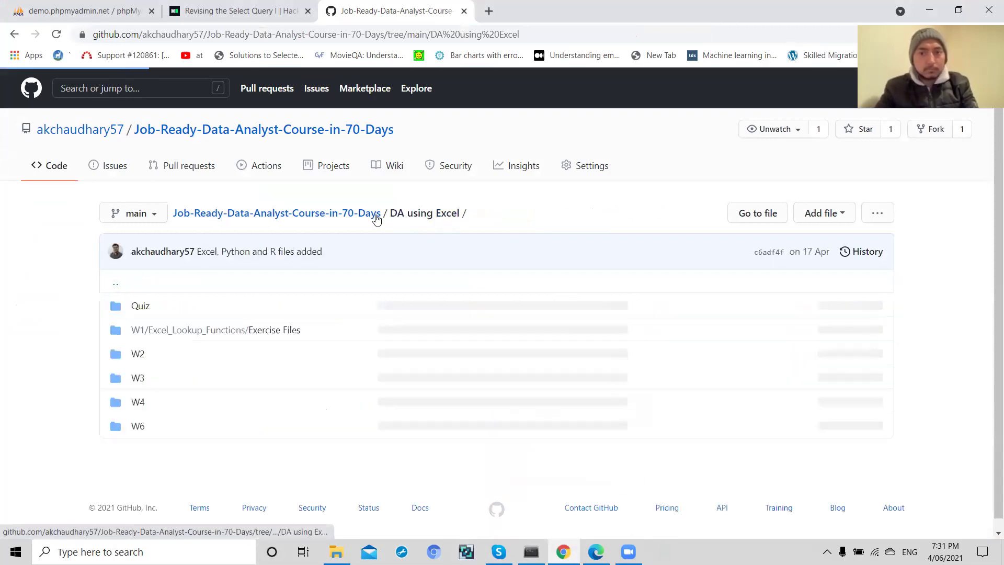
{"action": "left_click", "coordinate": [367, 214]}
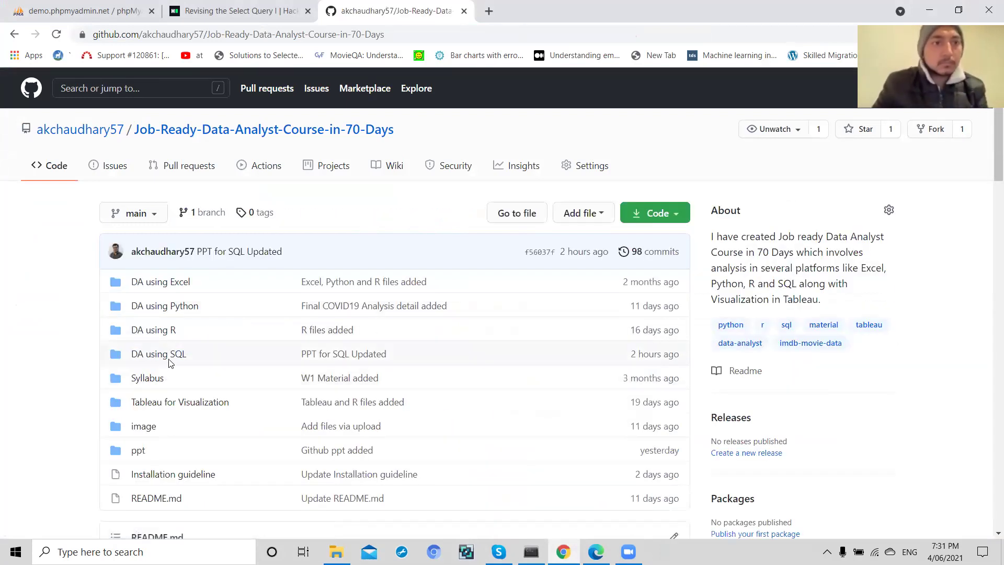
{"action": "left_click", "coordinate": [169, 359]}
{"action": "scroll", "coordinate": [171, 359], "scroll_direction": "down", "scroll_amount": 1}
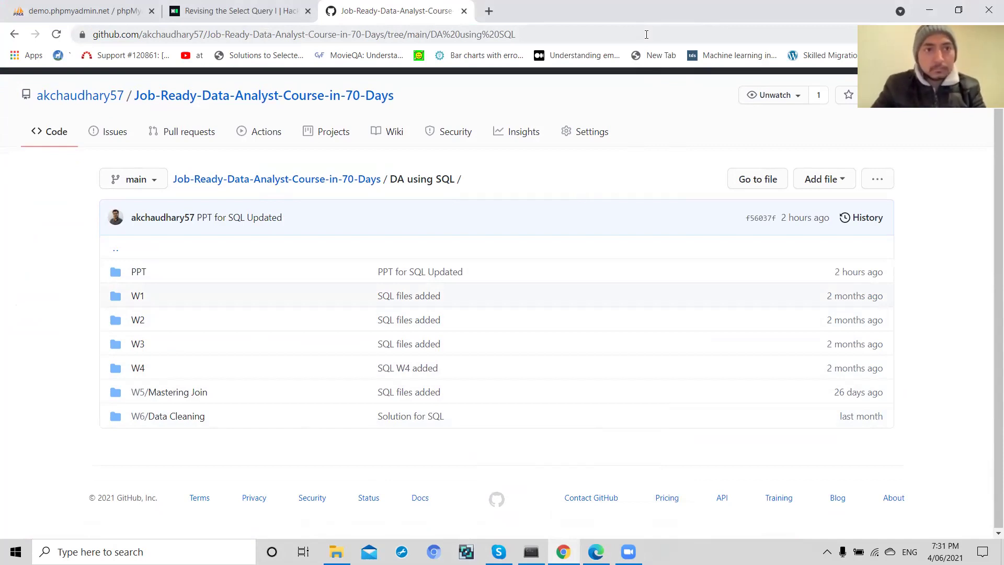
{"action": "mouse_move", "coordinate": [563, 552]}
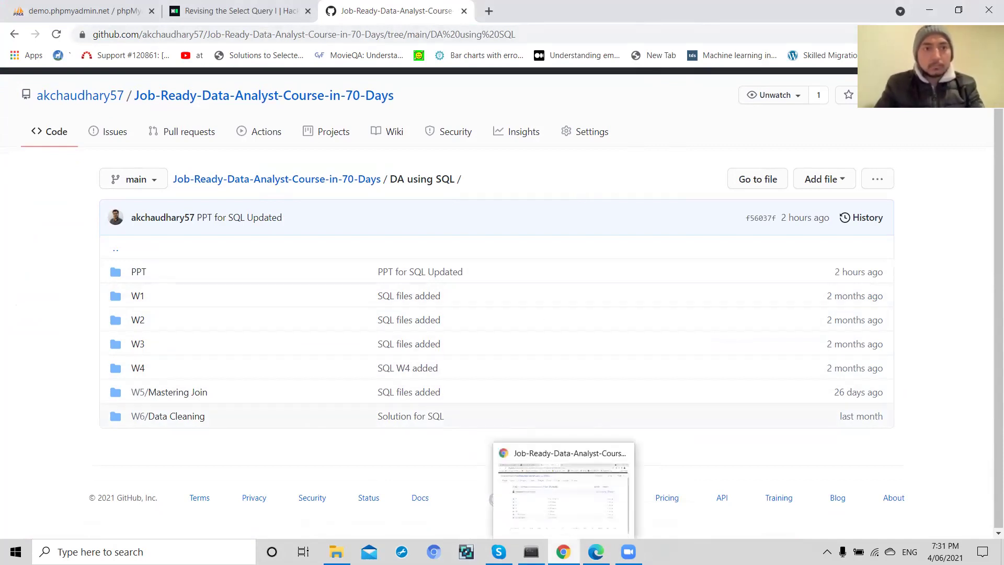
{"action": "left_click", "coordinate": [563, 496]}
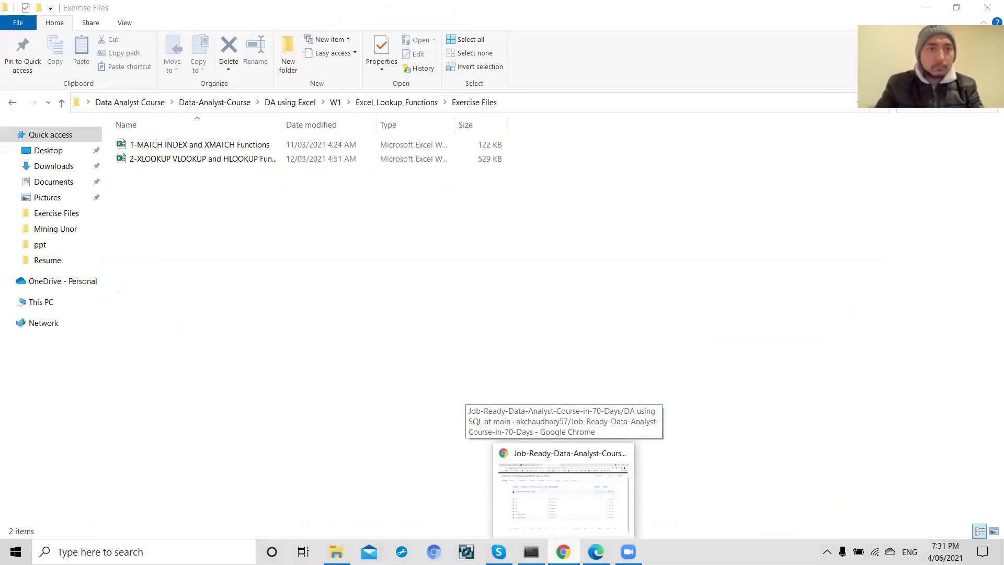